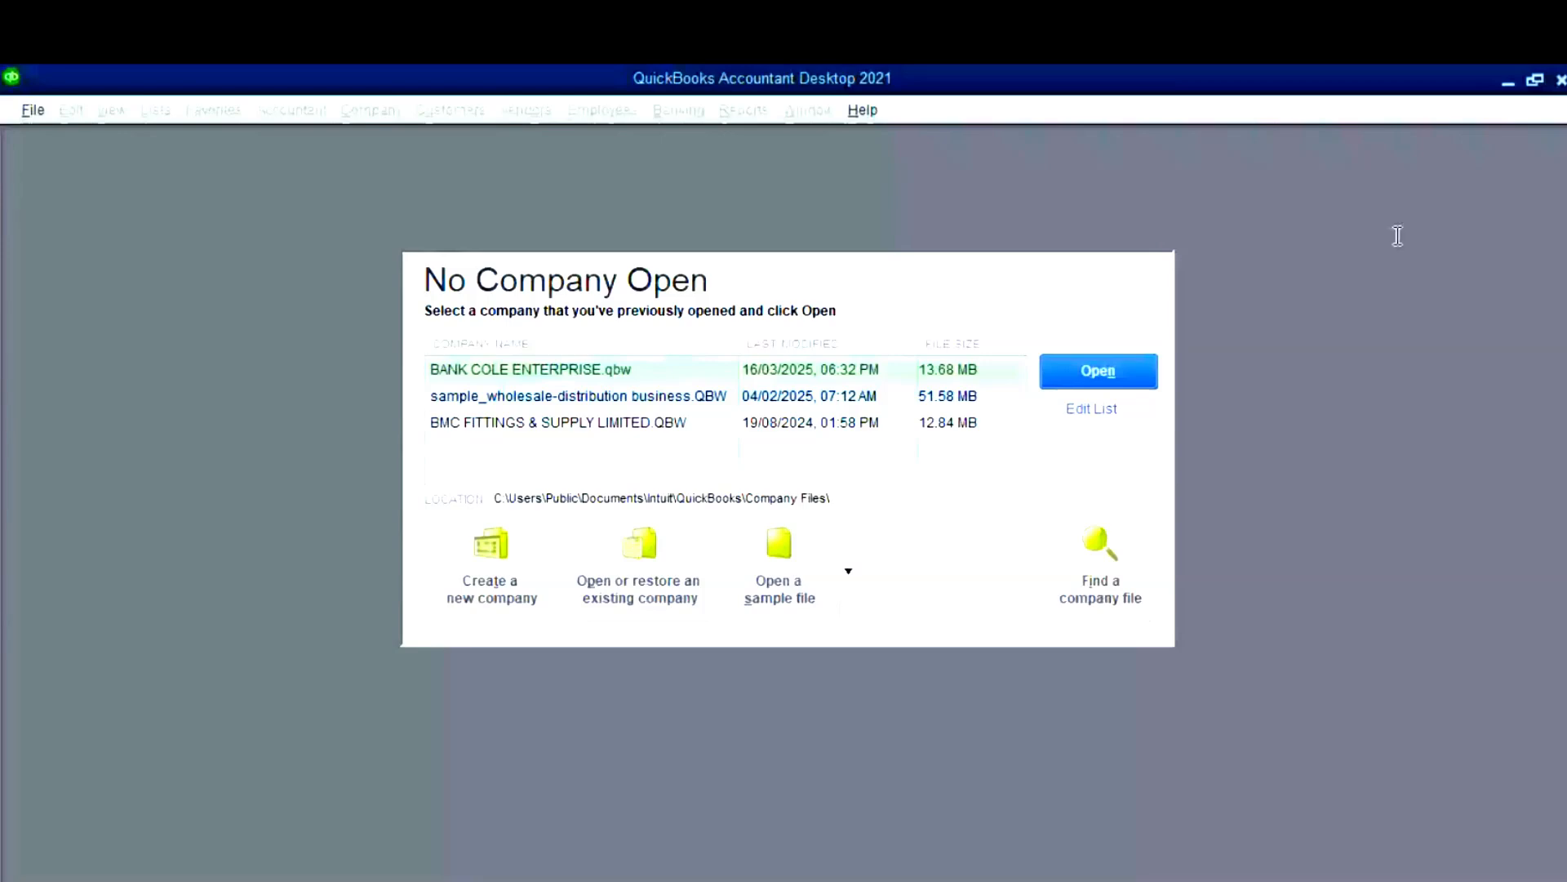
- Switch from QuickBooks to the Chrome window holding the accountant-version search
key("alt+Tab")
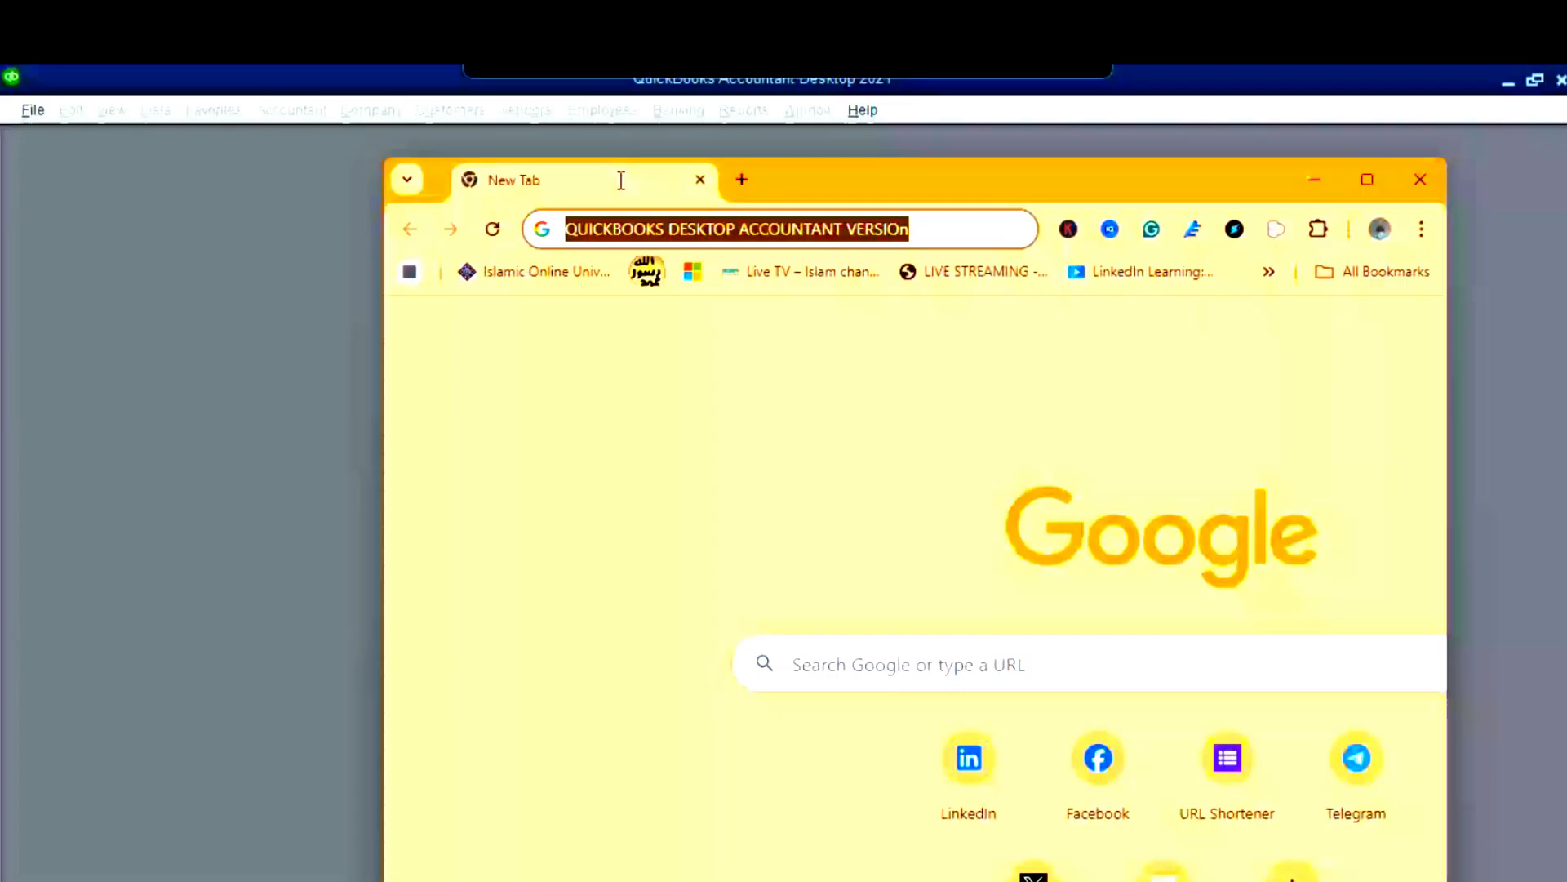
- Maximize Chrome and run the 'QuickBooks Desktop accountant version' Google search
left_click(1367, 180)
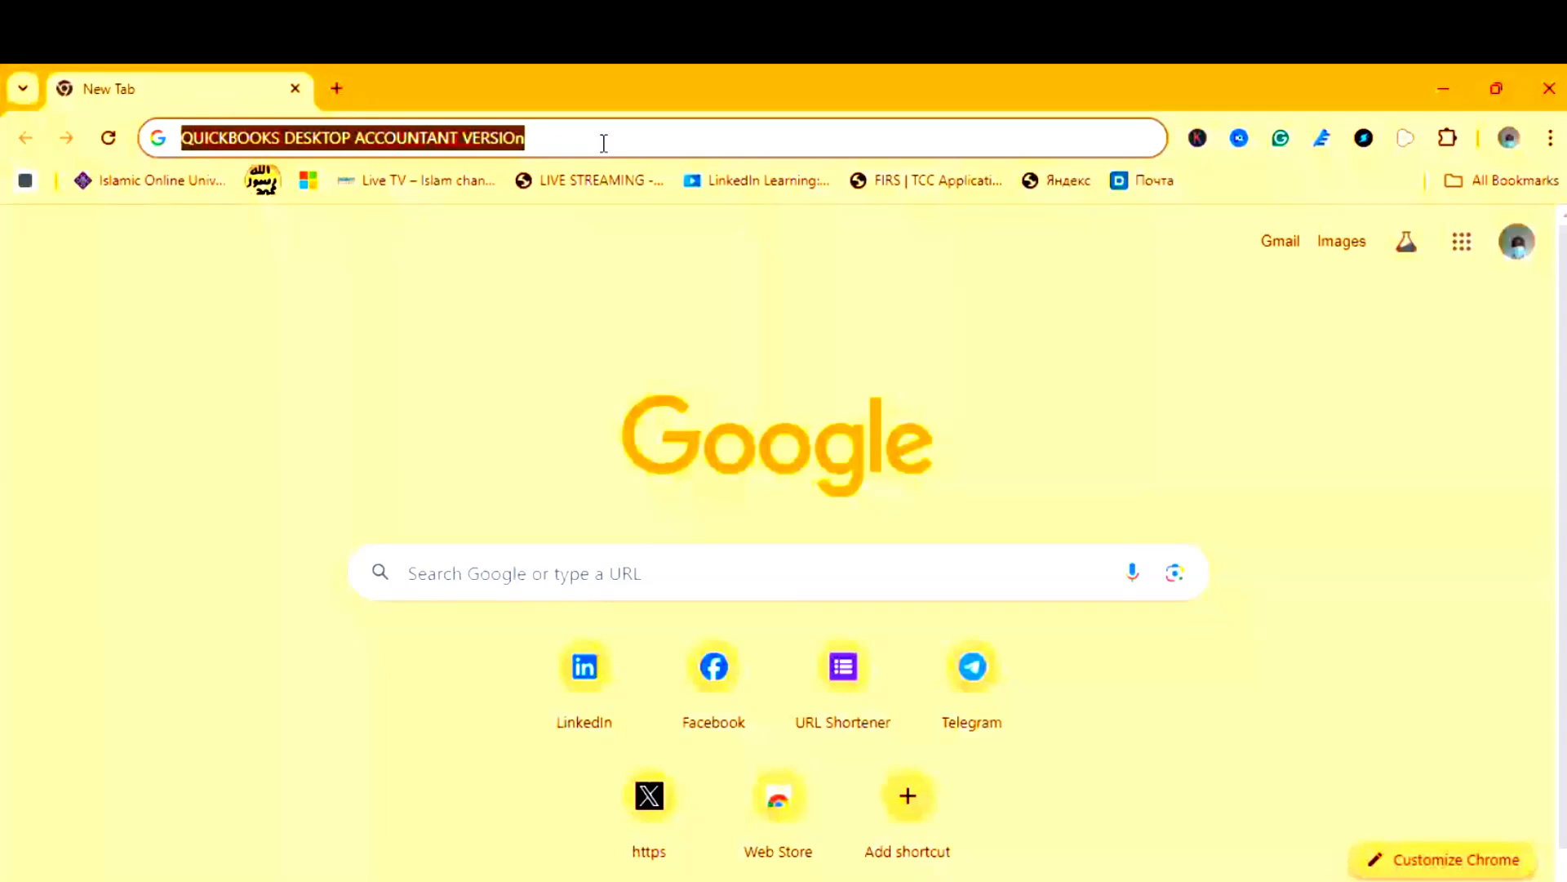
key("Return")
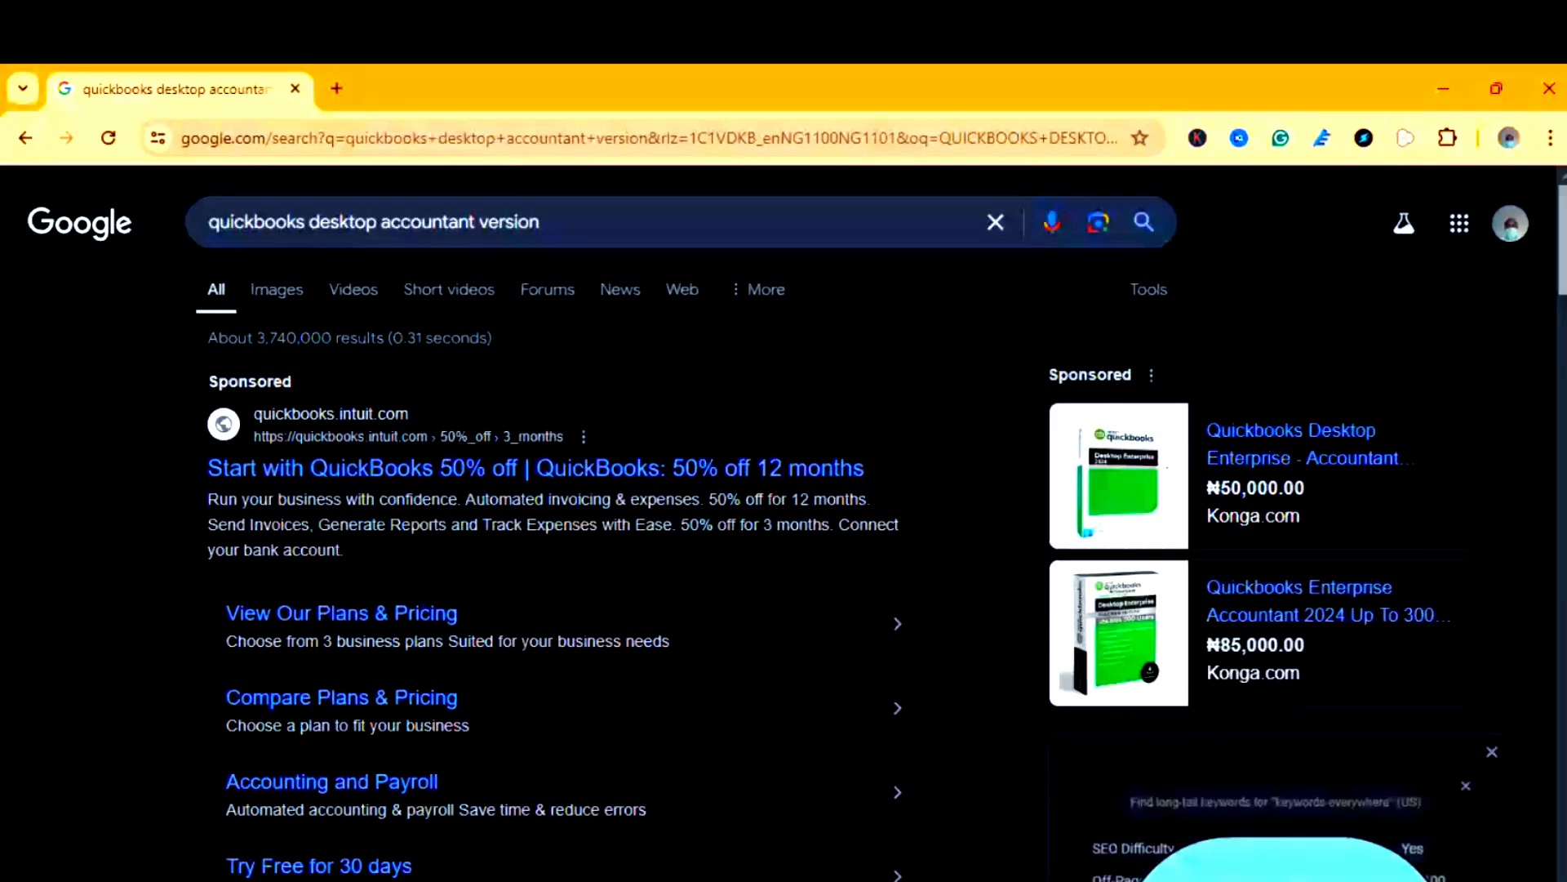
- Open the 'Try Free for 30 days' trial page from the results, then set the browser aside
scroll(784, 522, "down", 5)
scroll(517, 503, "up", 2)
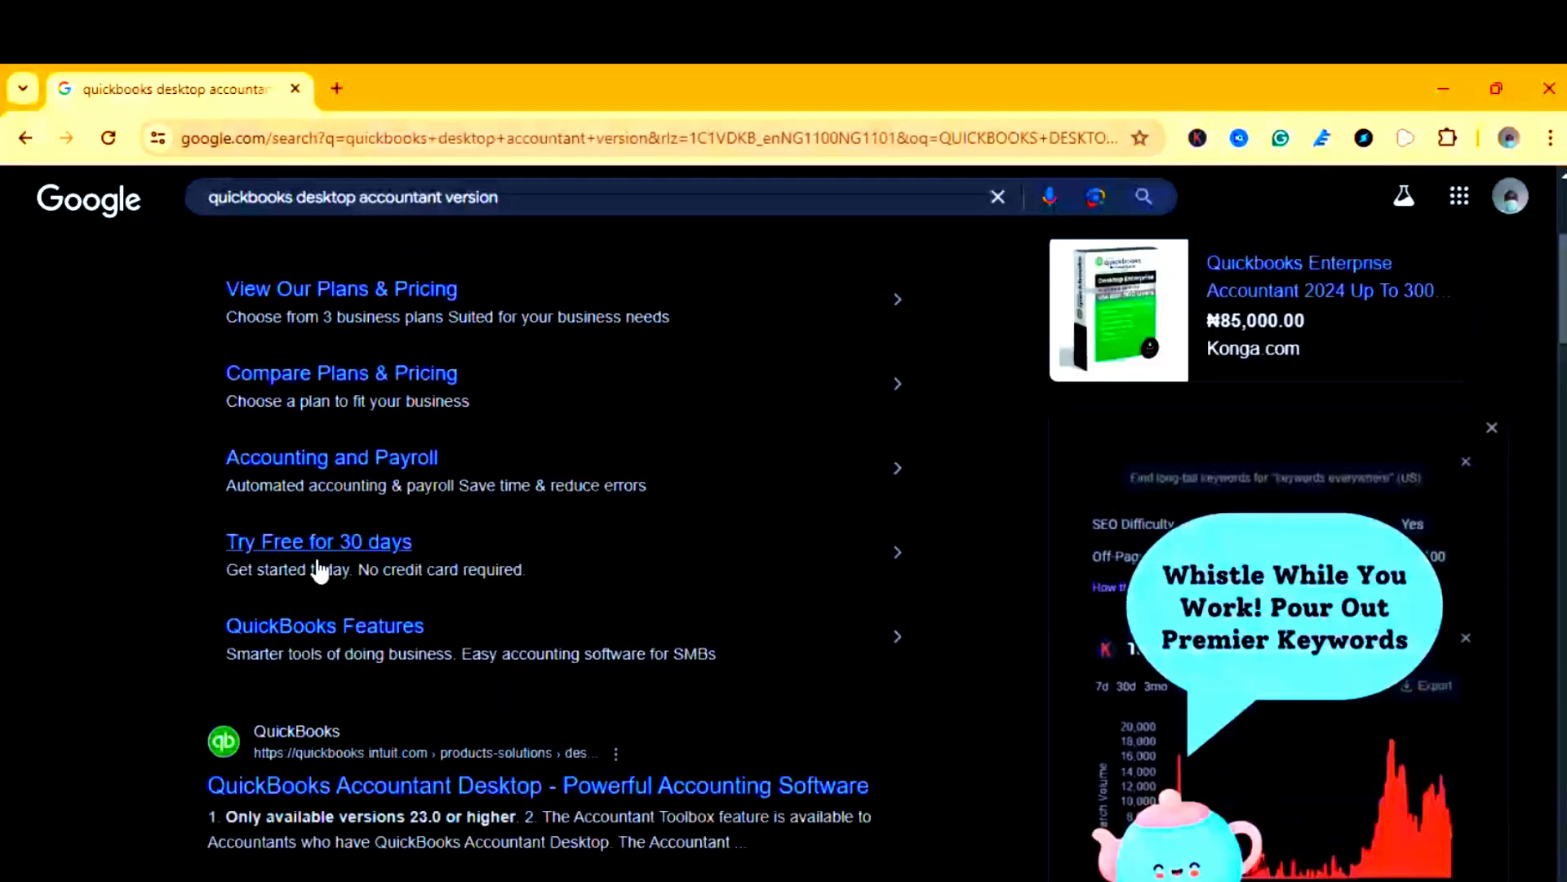
scroll(1559, 353, "up", 1)
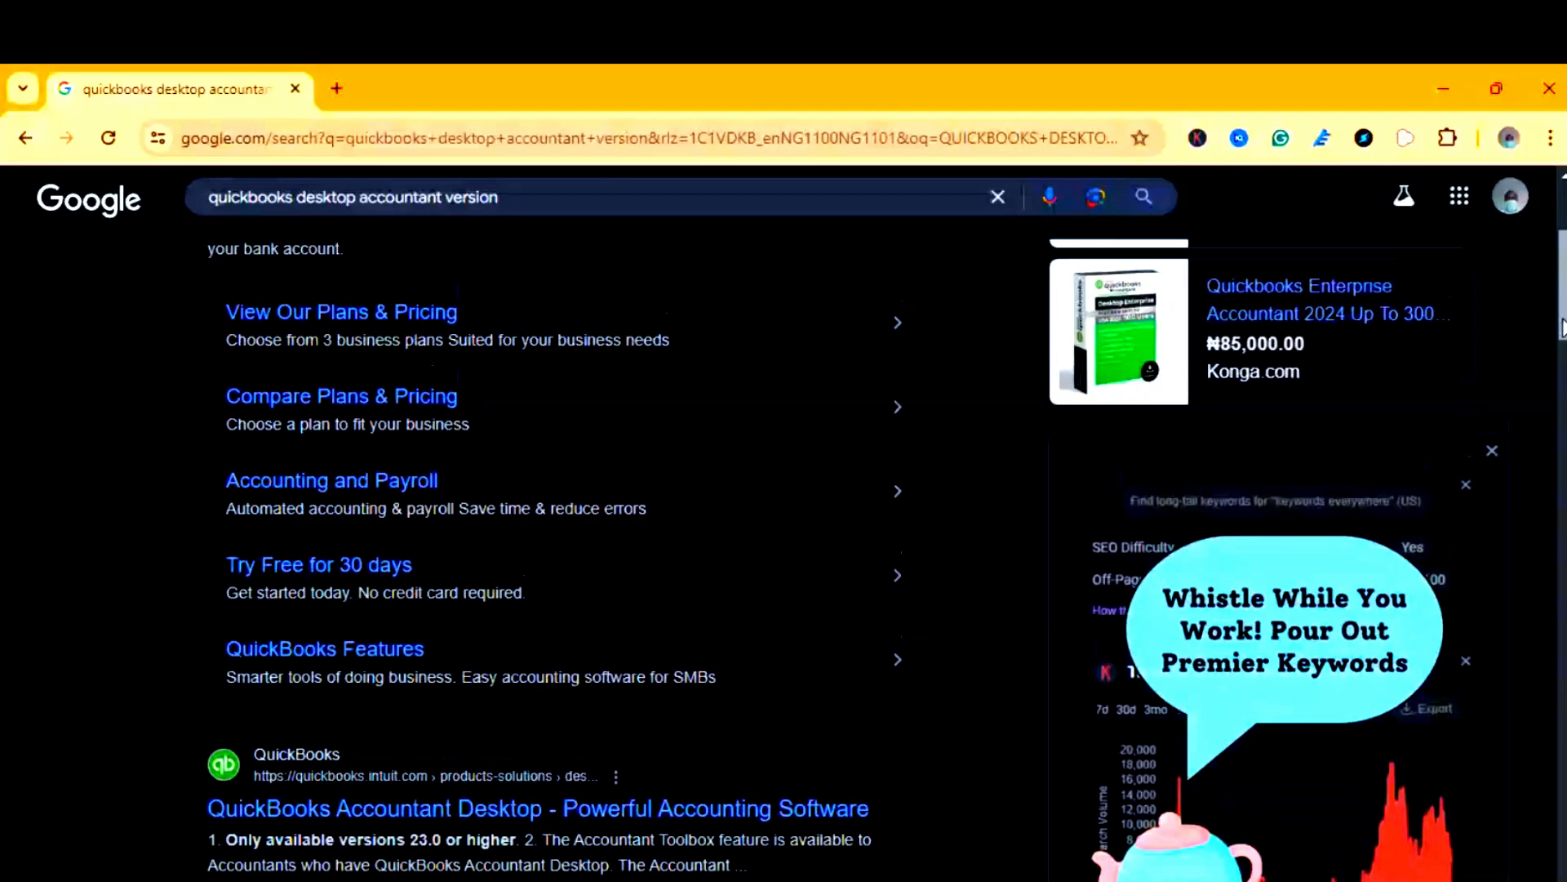
left_click_drag(1561, 327, 1563, 383)
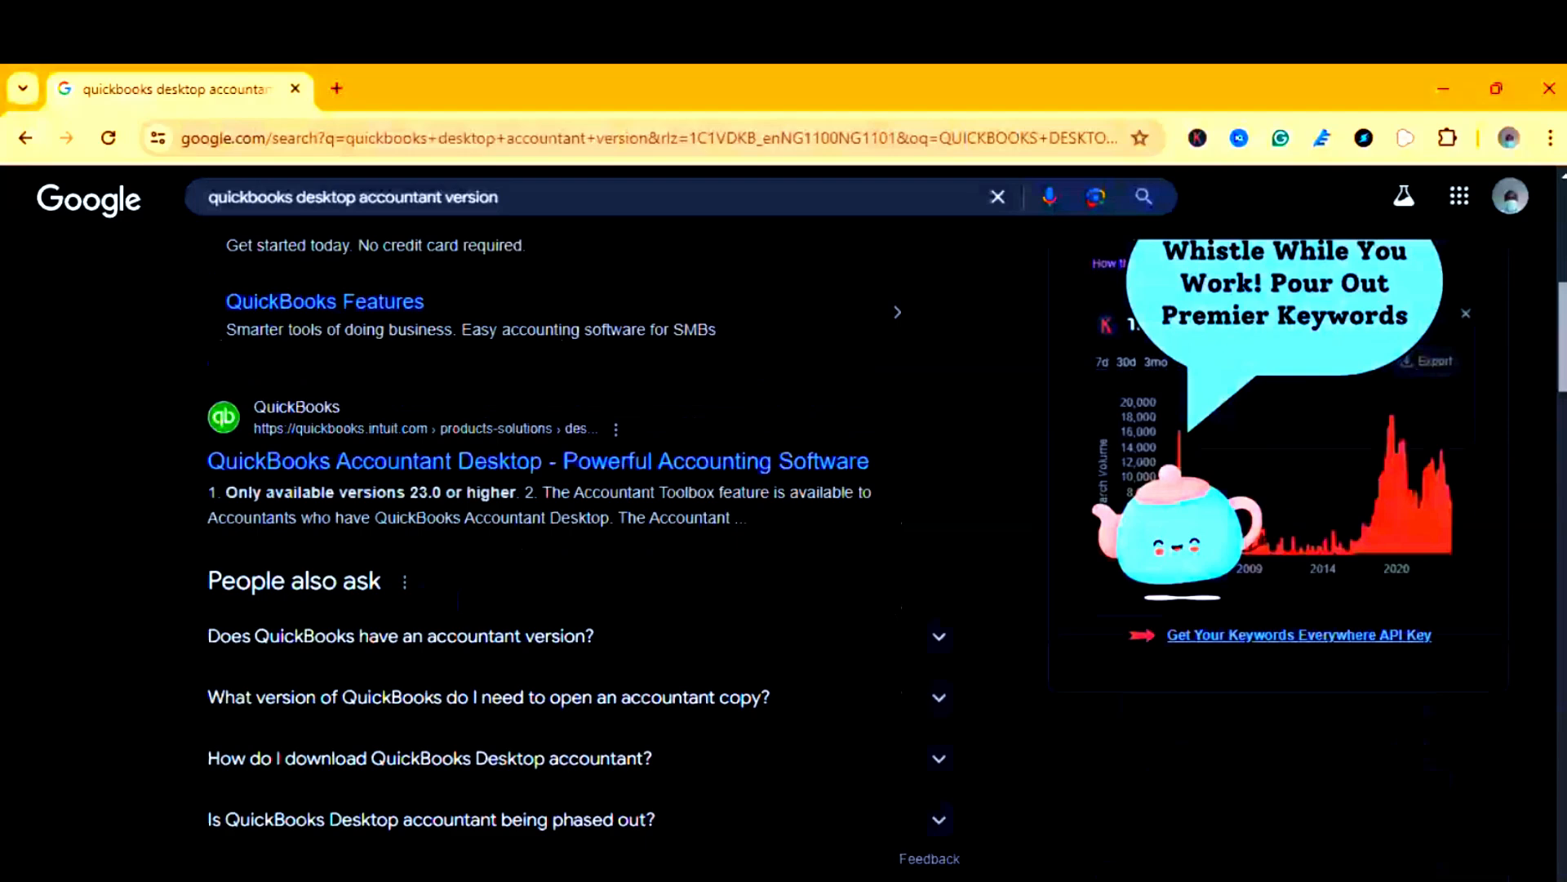
scroll(569, 523, "up", 6)
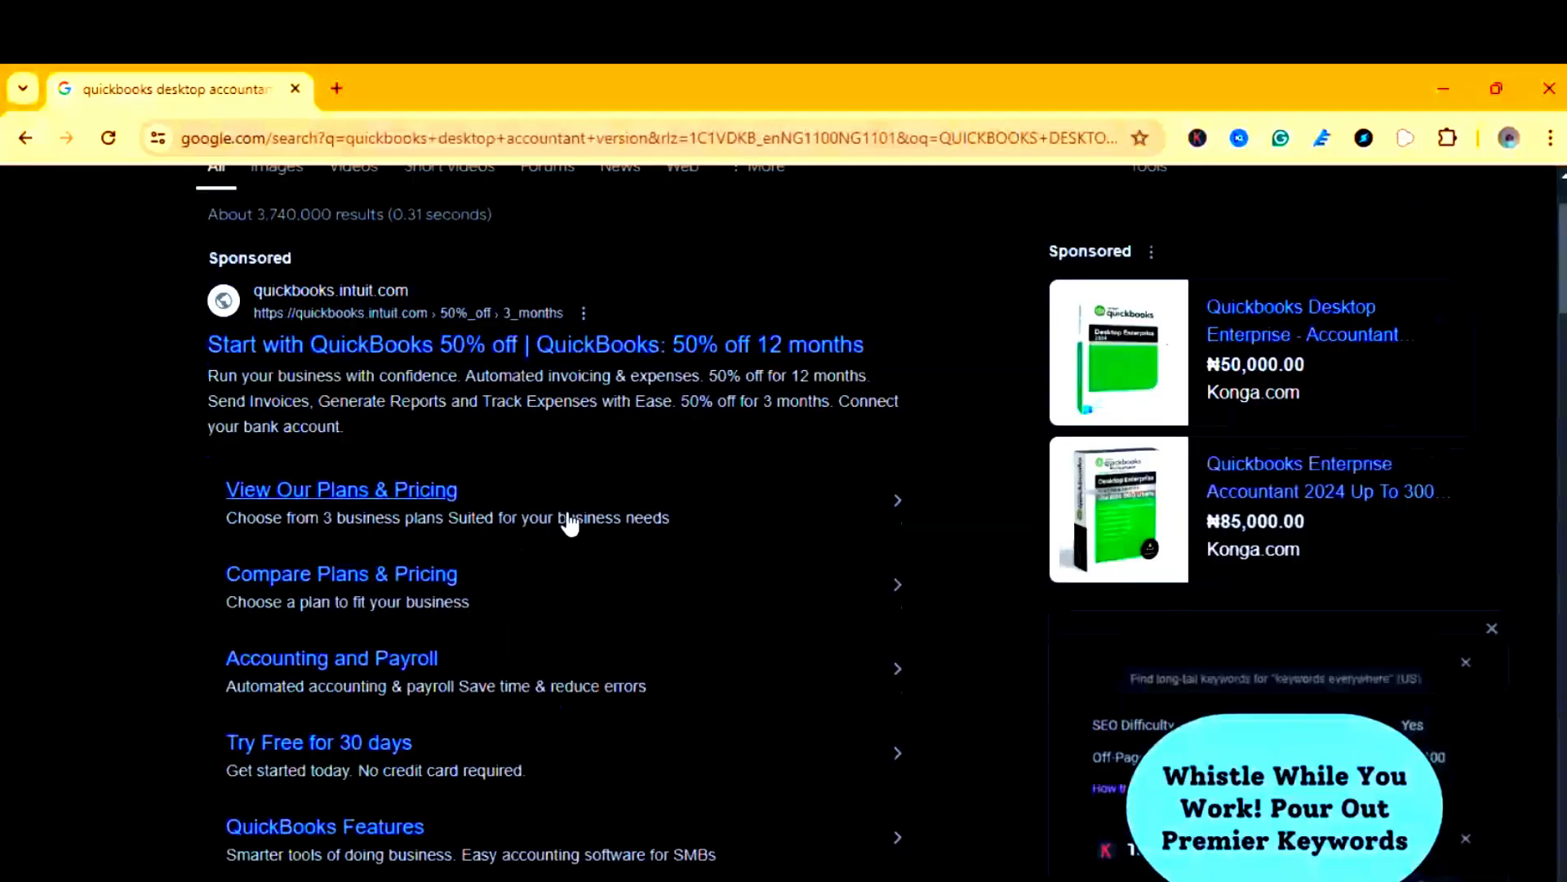
left_click(343, 780)
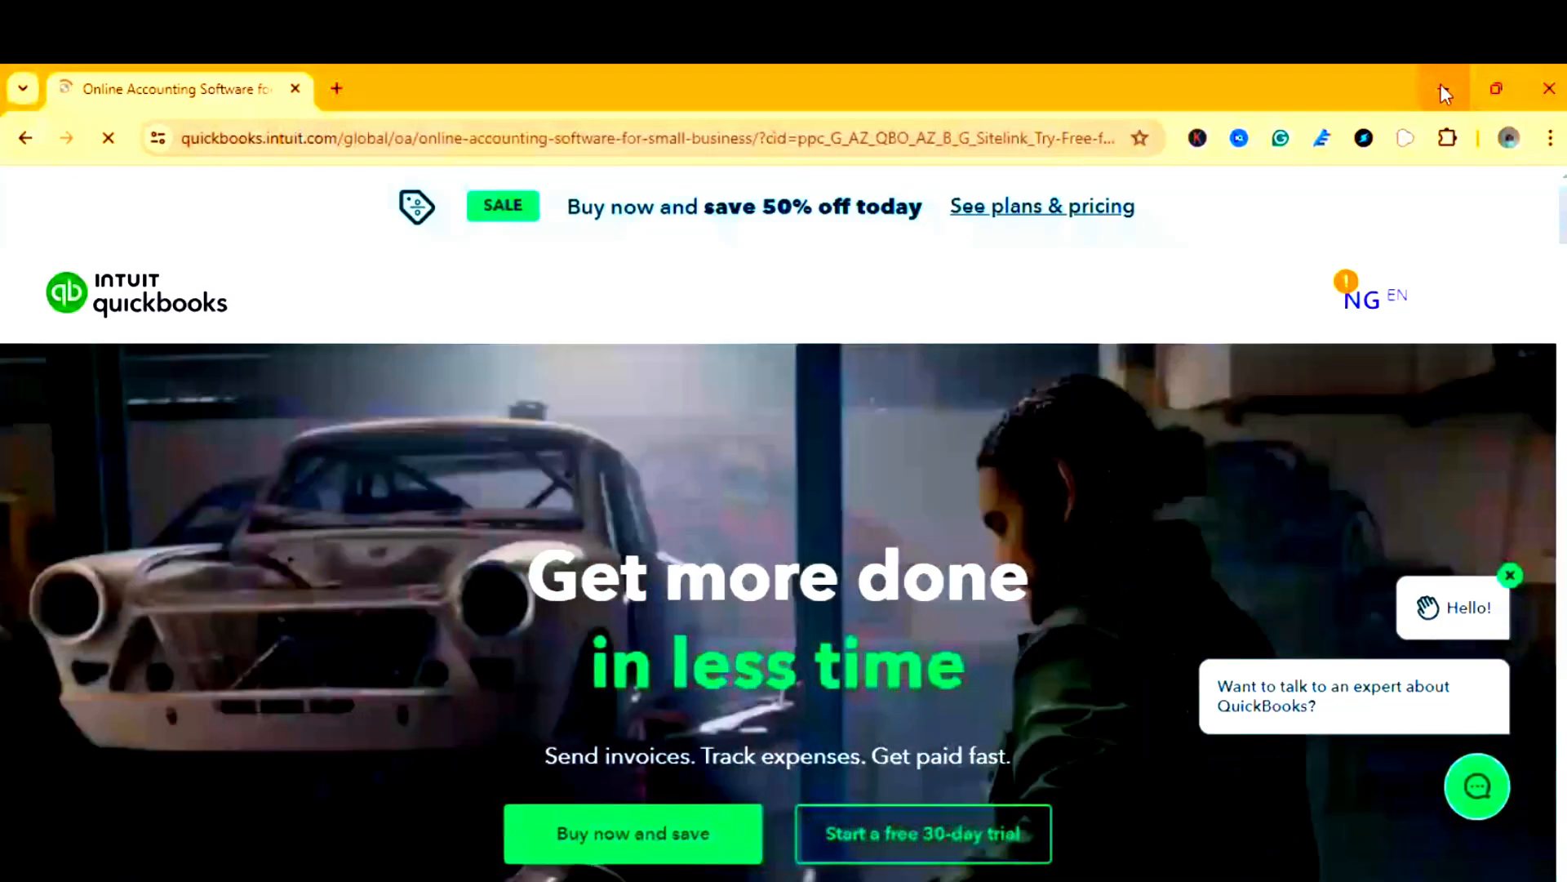
left_click(1441, 86)
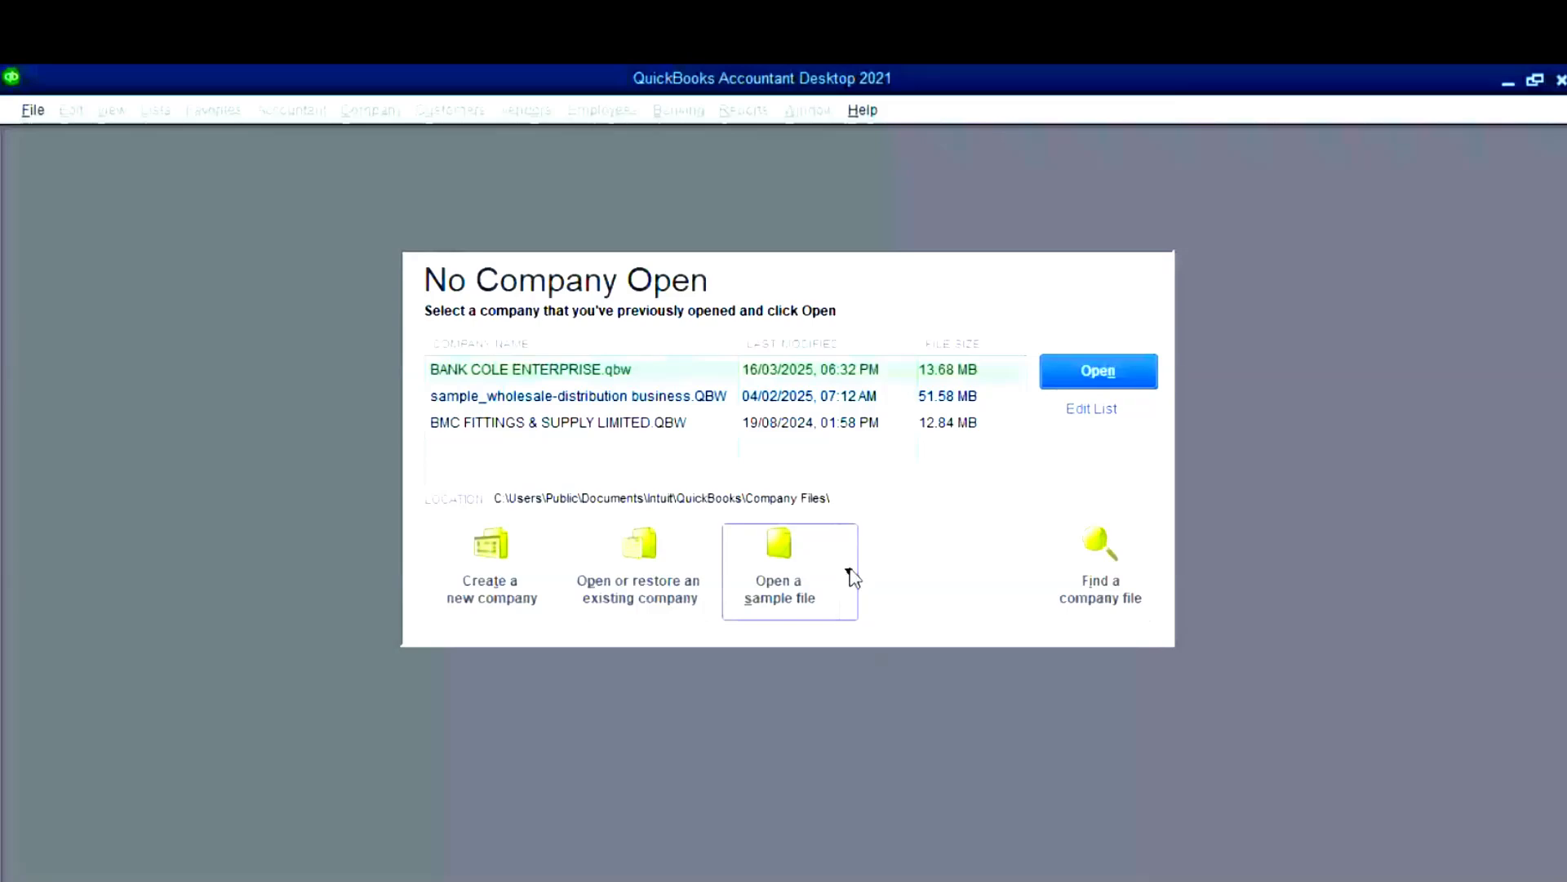
left_click(850, 574)
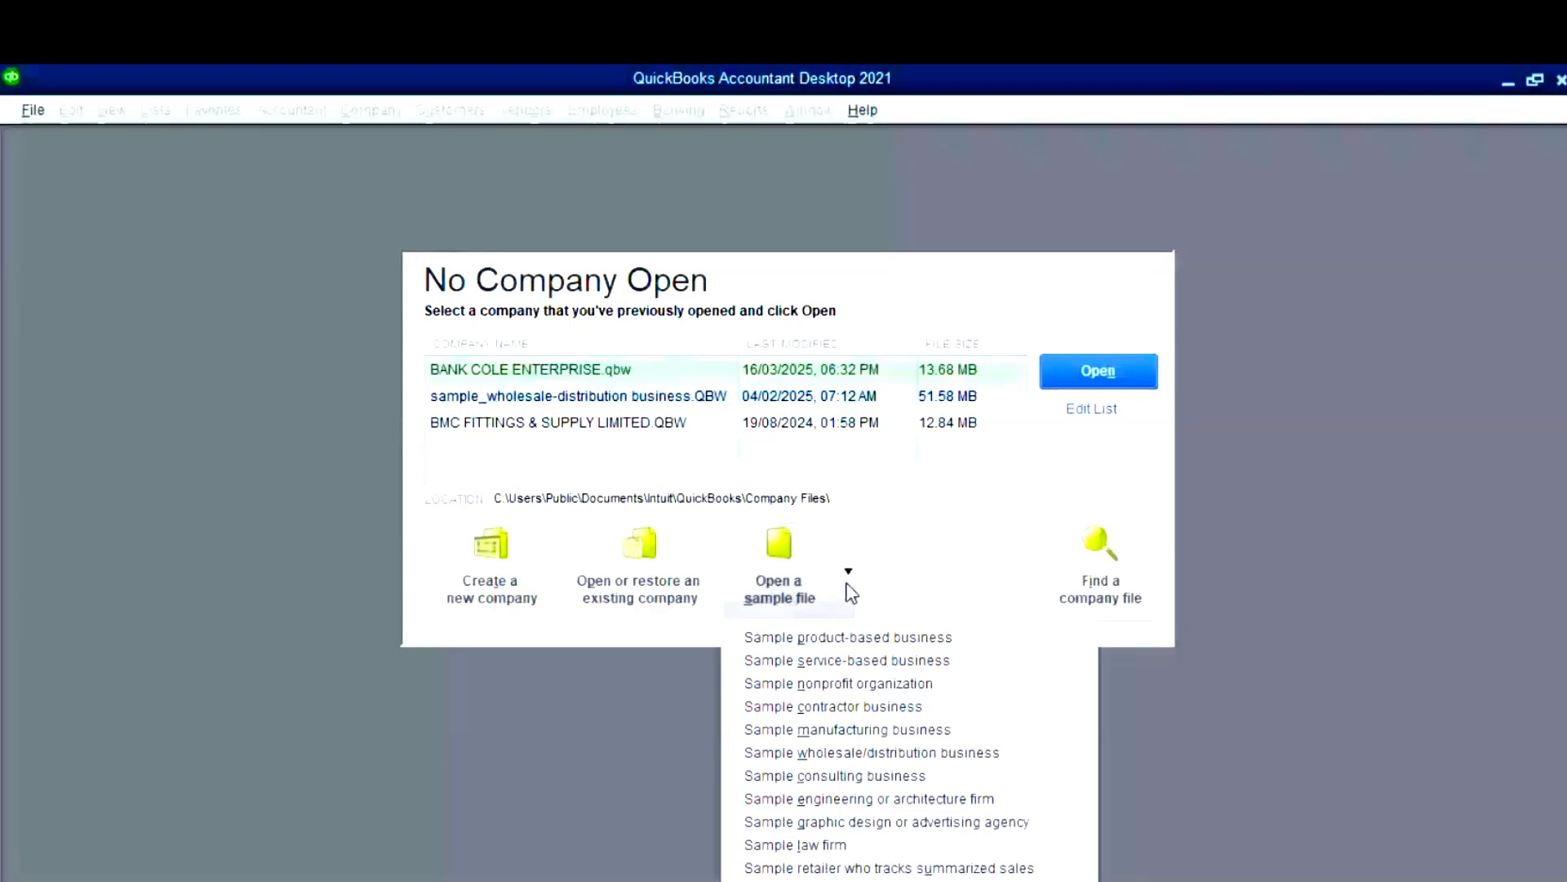
key("Down")
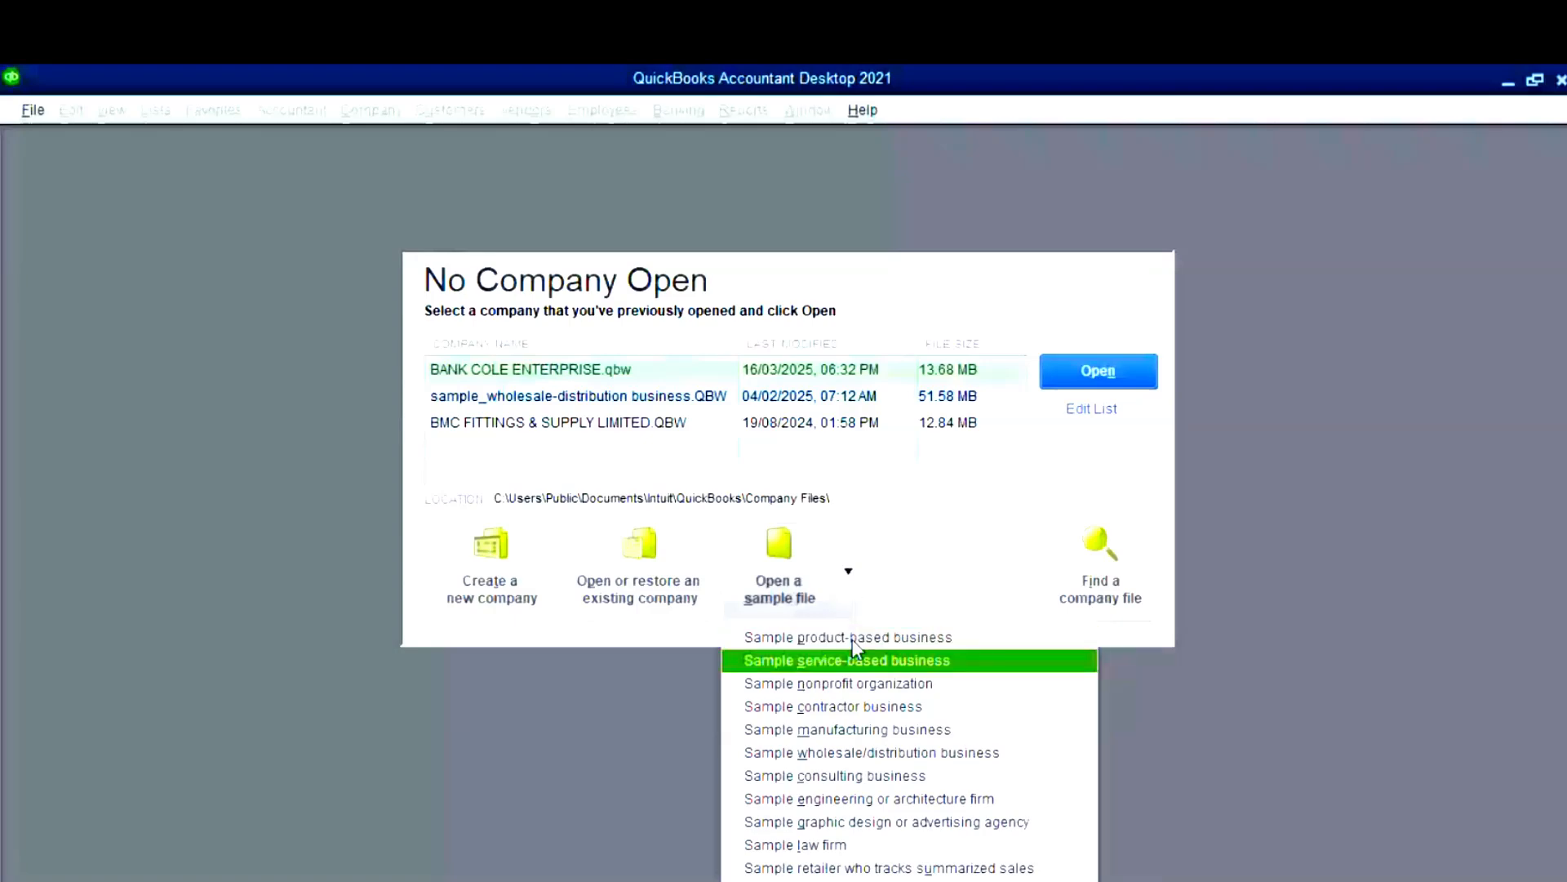
key("Down")
key("Down")
key("Down")
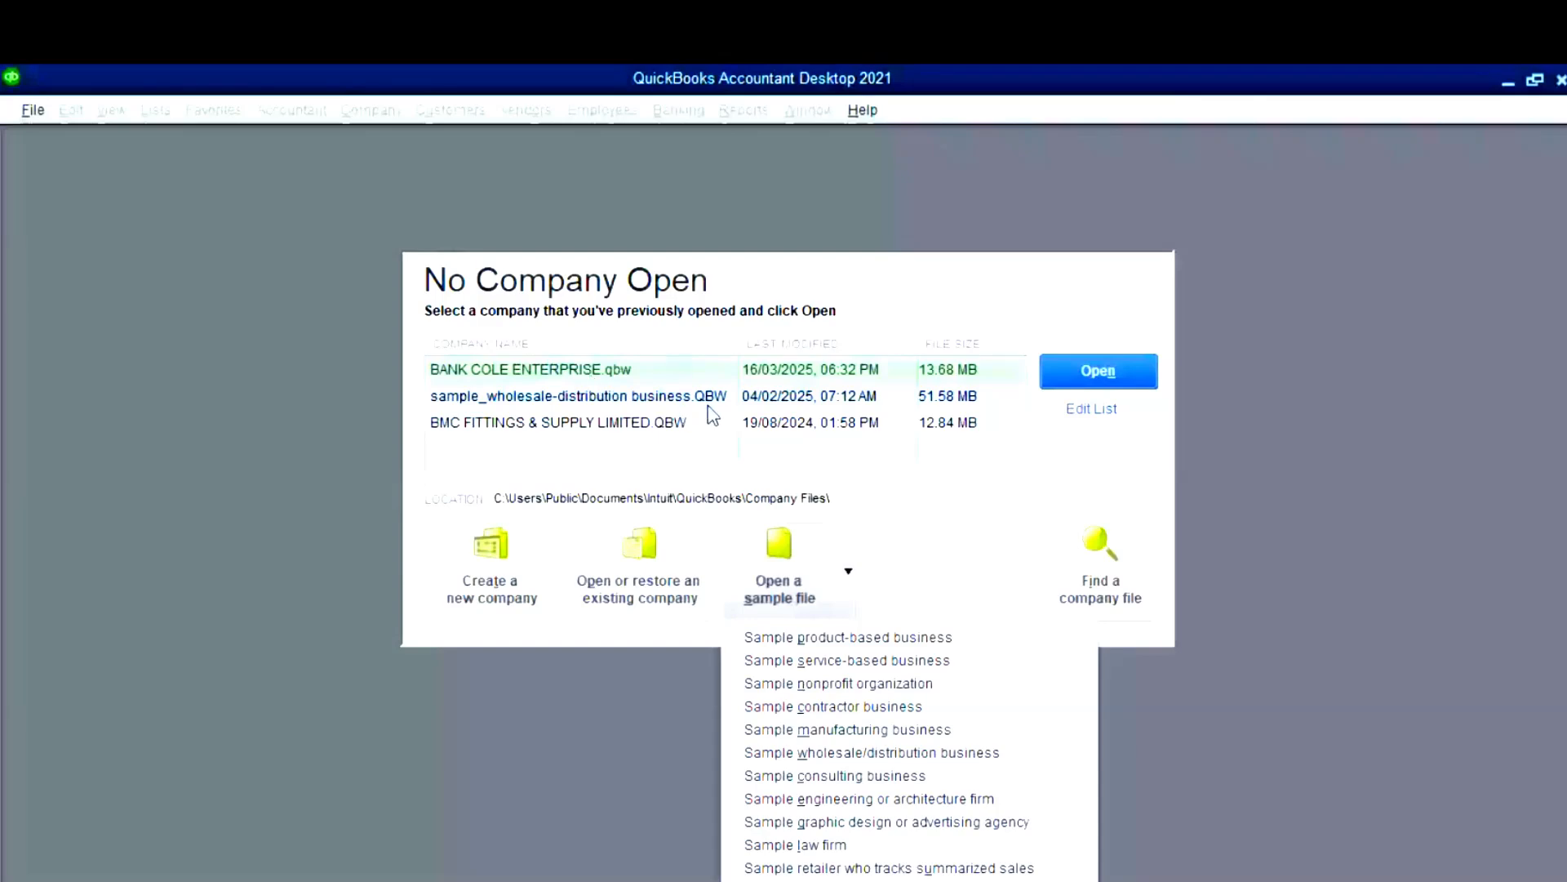
left_click(967, 548)
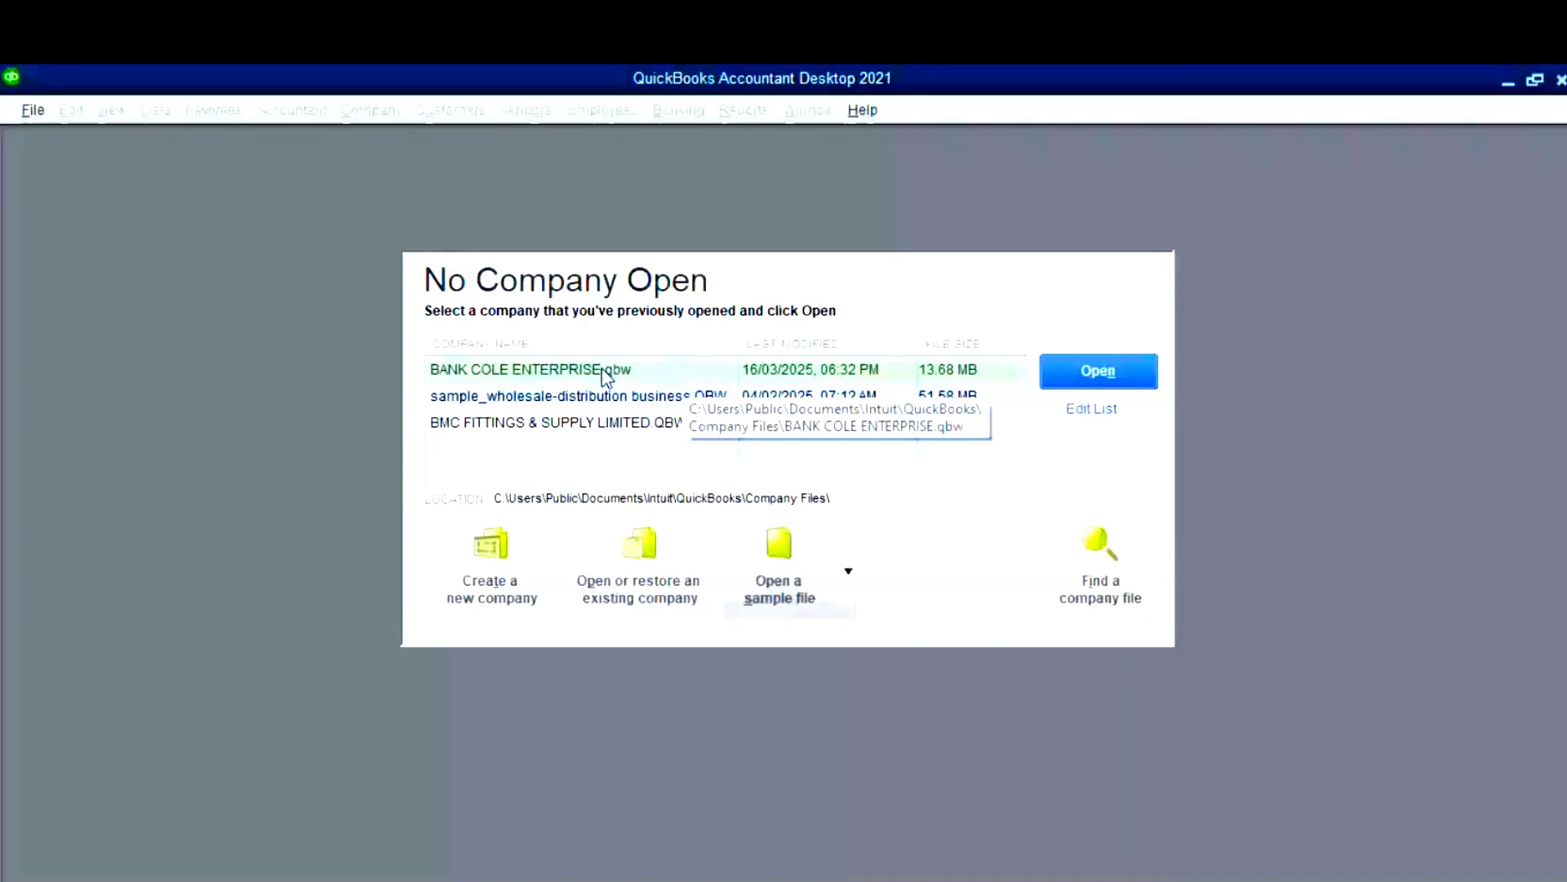
- Hide BMC FITTINGS & SUPPLY LIMITED.QBW from the recent company files list
left_click(1091, 413)
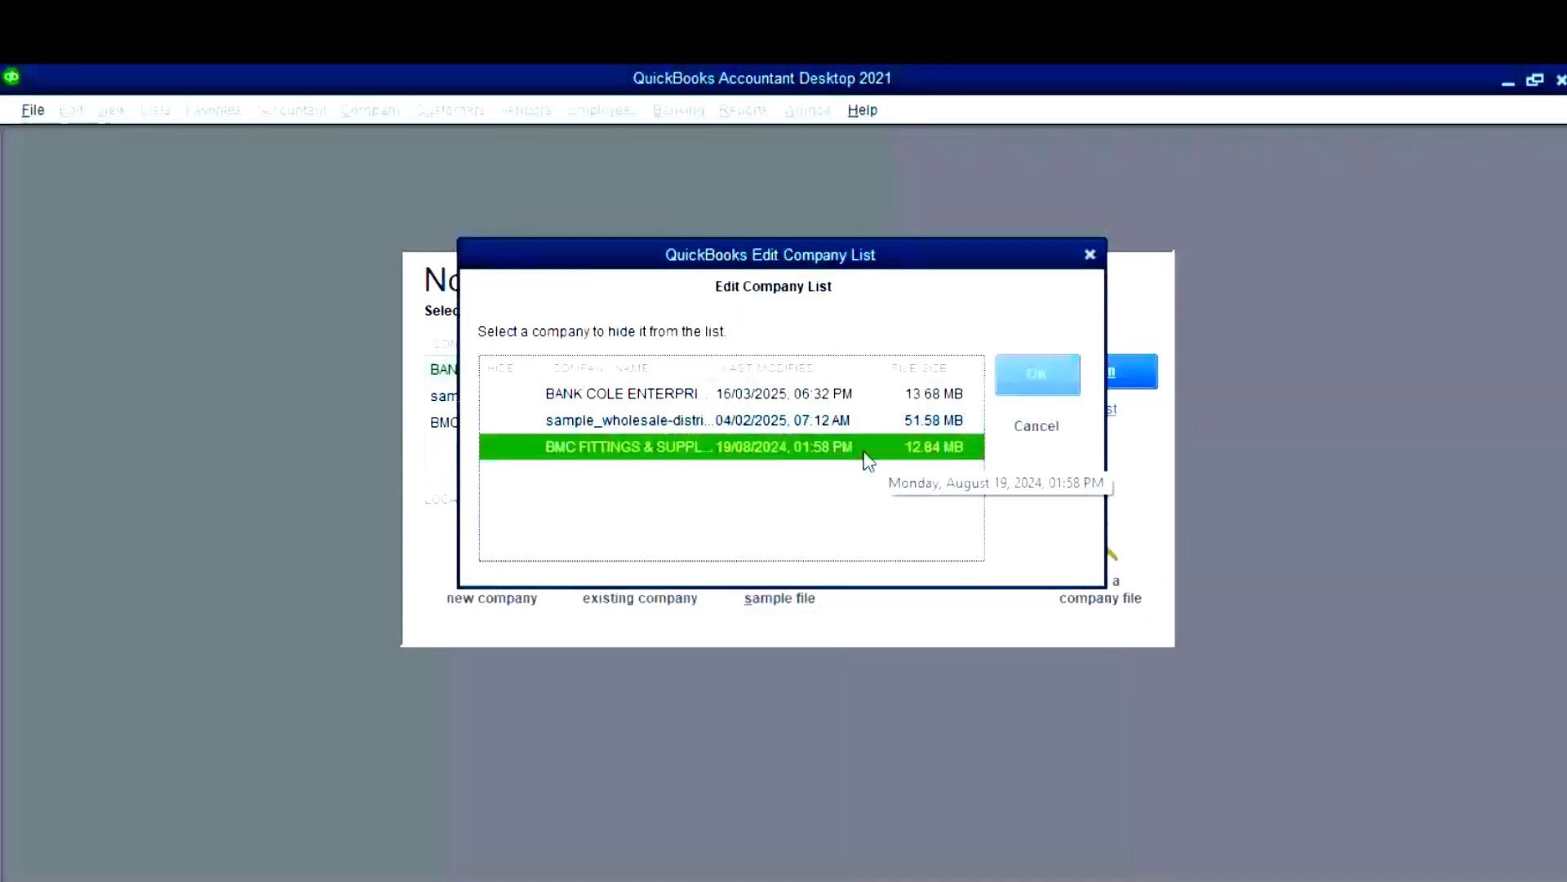
left_click(512, 450)
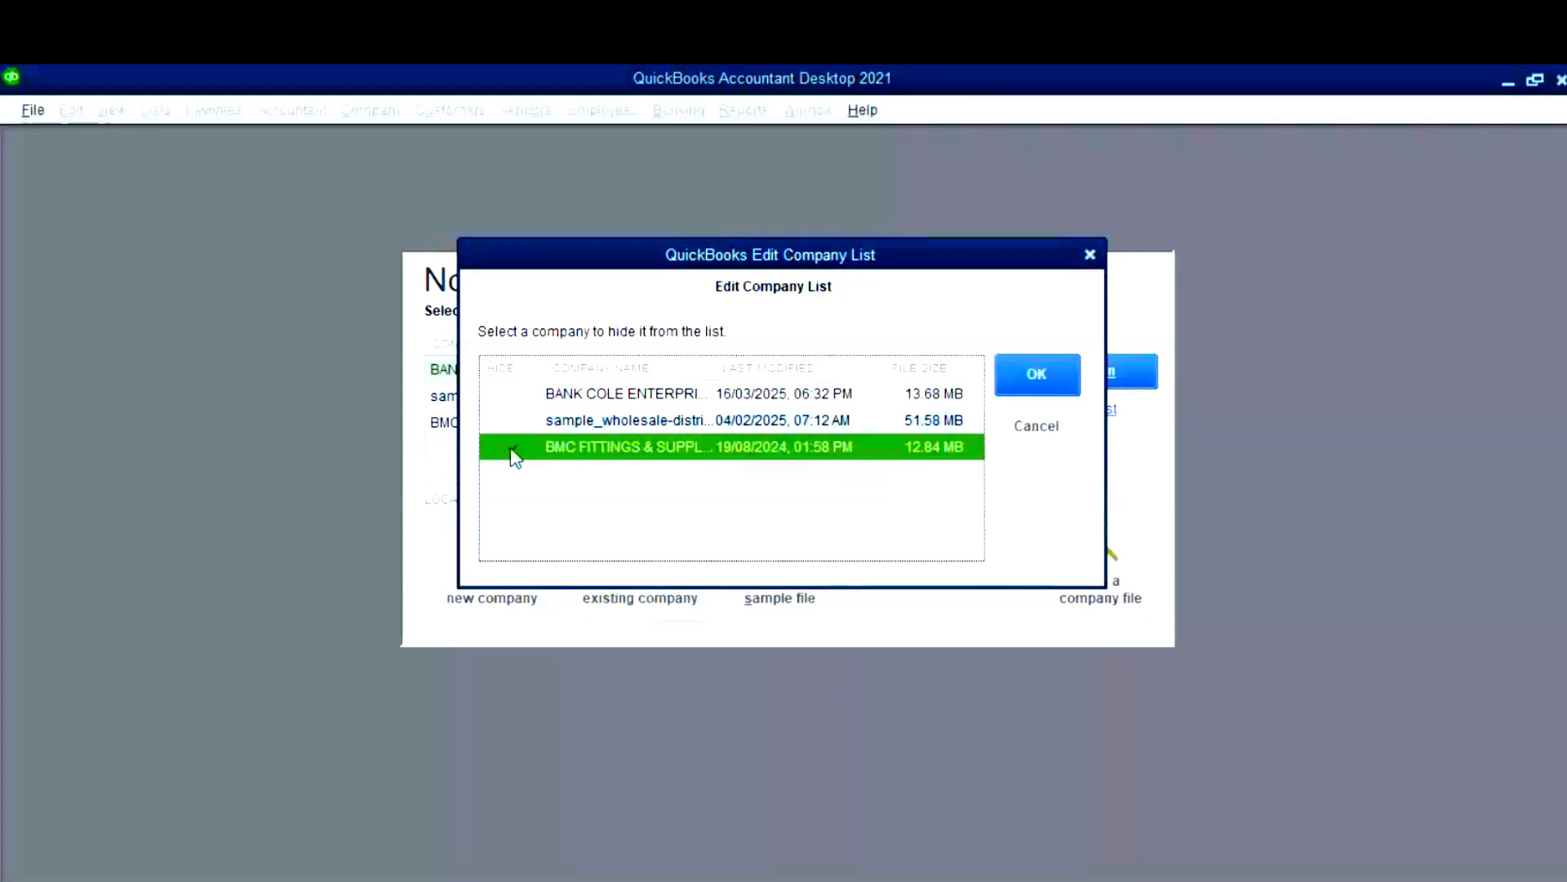
left_click(1036, 377)
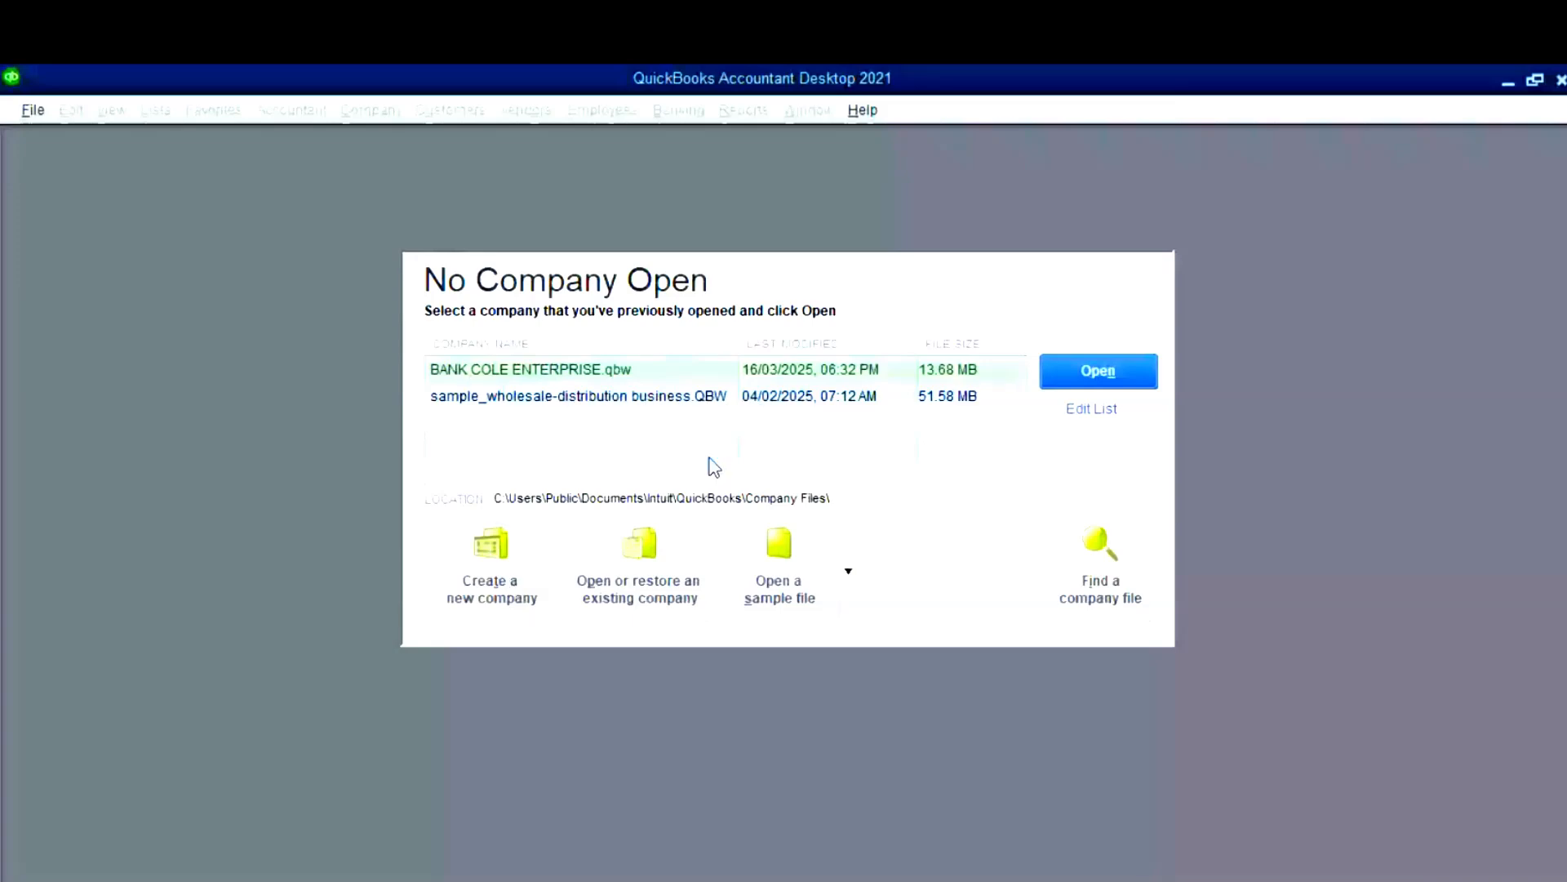
- Choose 'Create a new company' from the No Company Open window
left_click(499, 600)
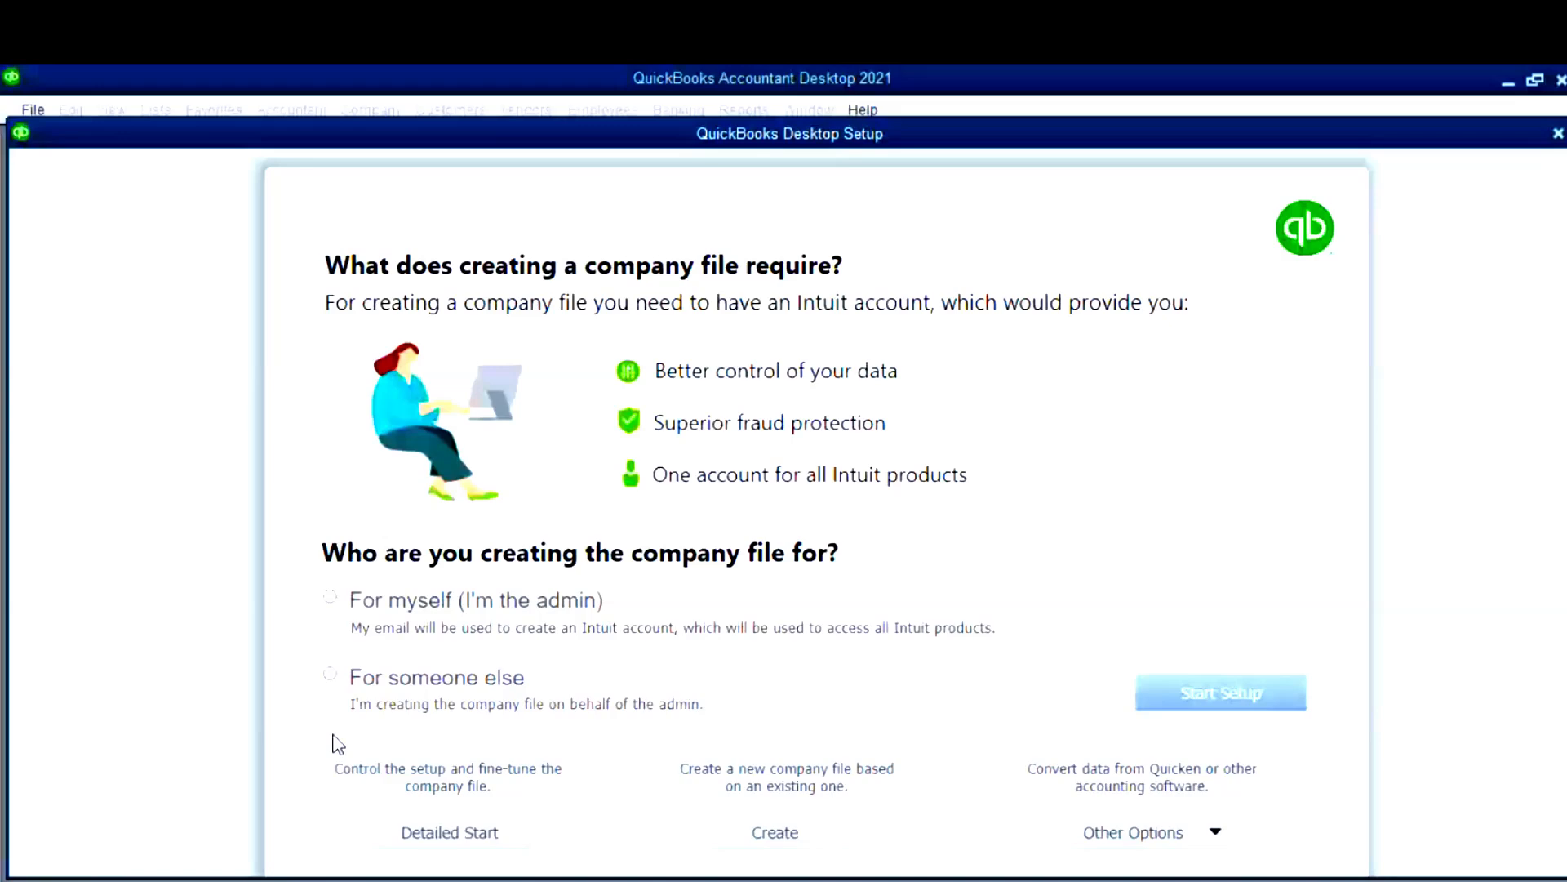
- Choose to set up the company file for someone else and begin entering business details
left_click(395, 696)
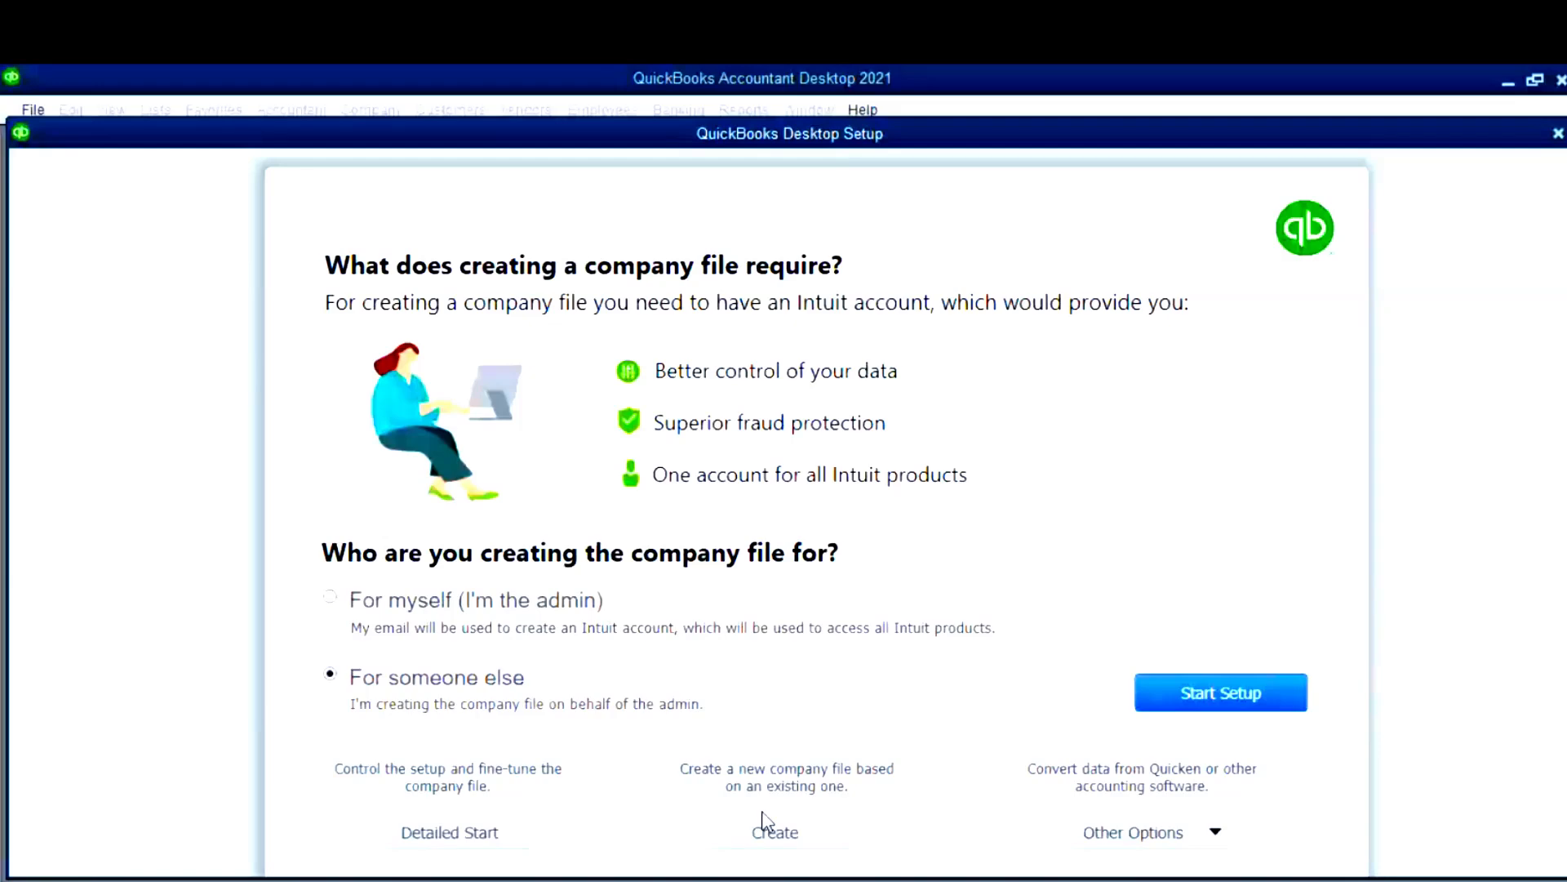
left_click(1215, 832)
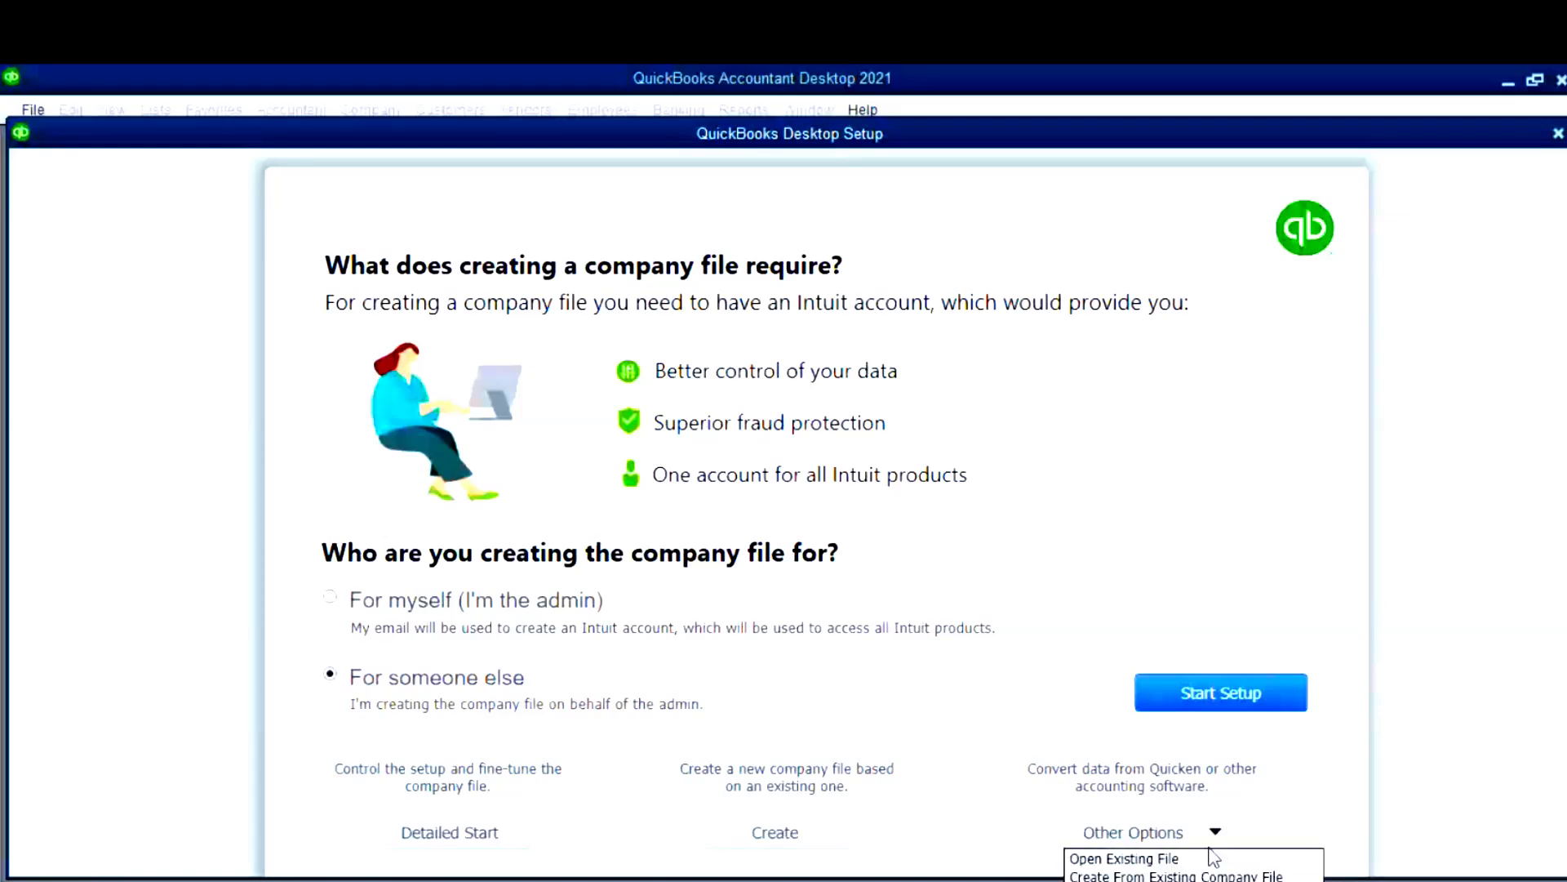
left_click(1285, 781)
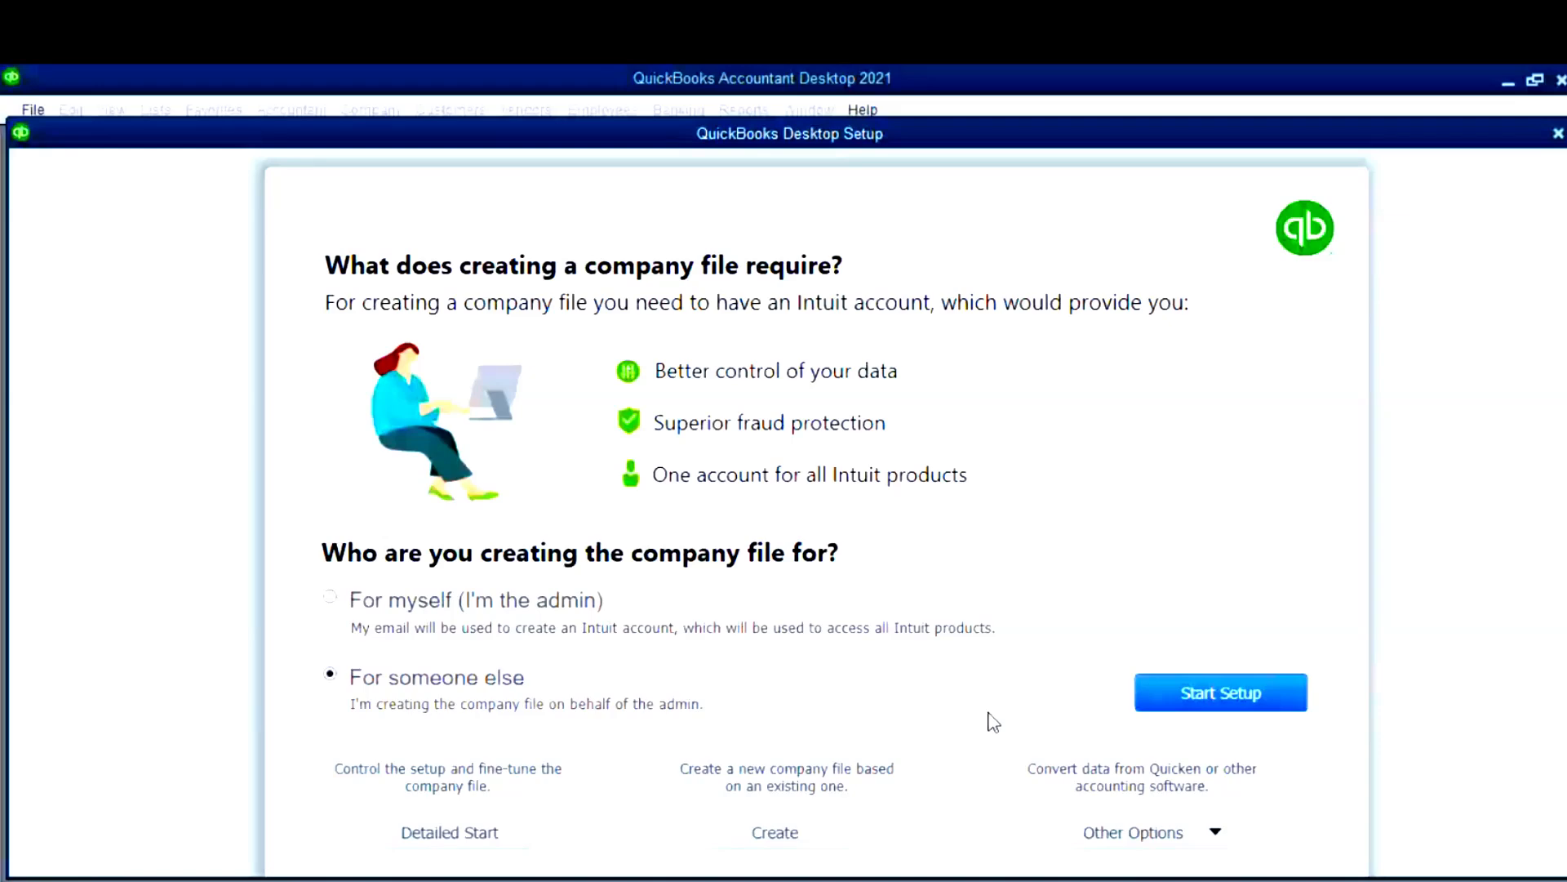
left_click(1207, 696)
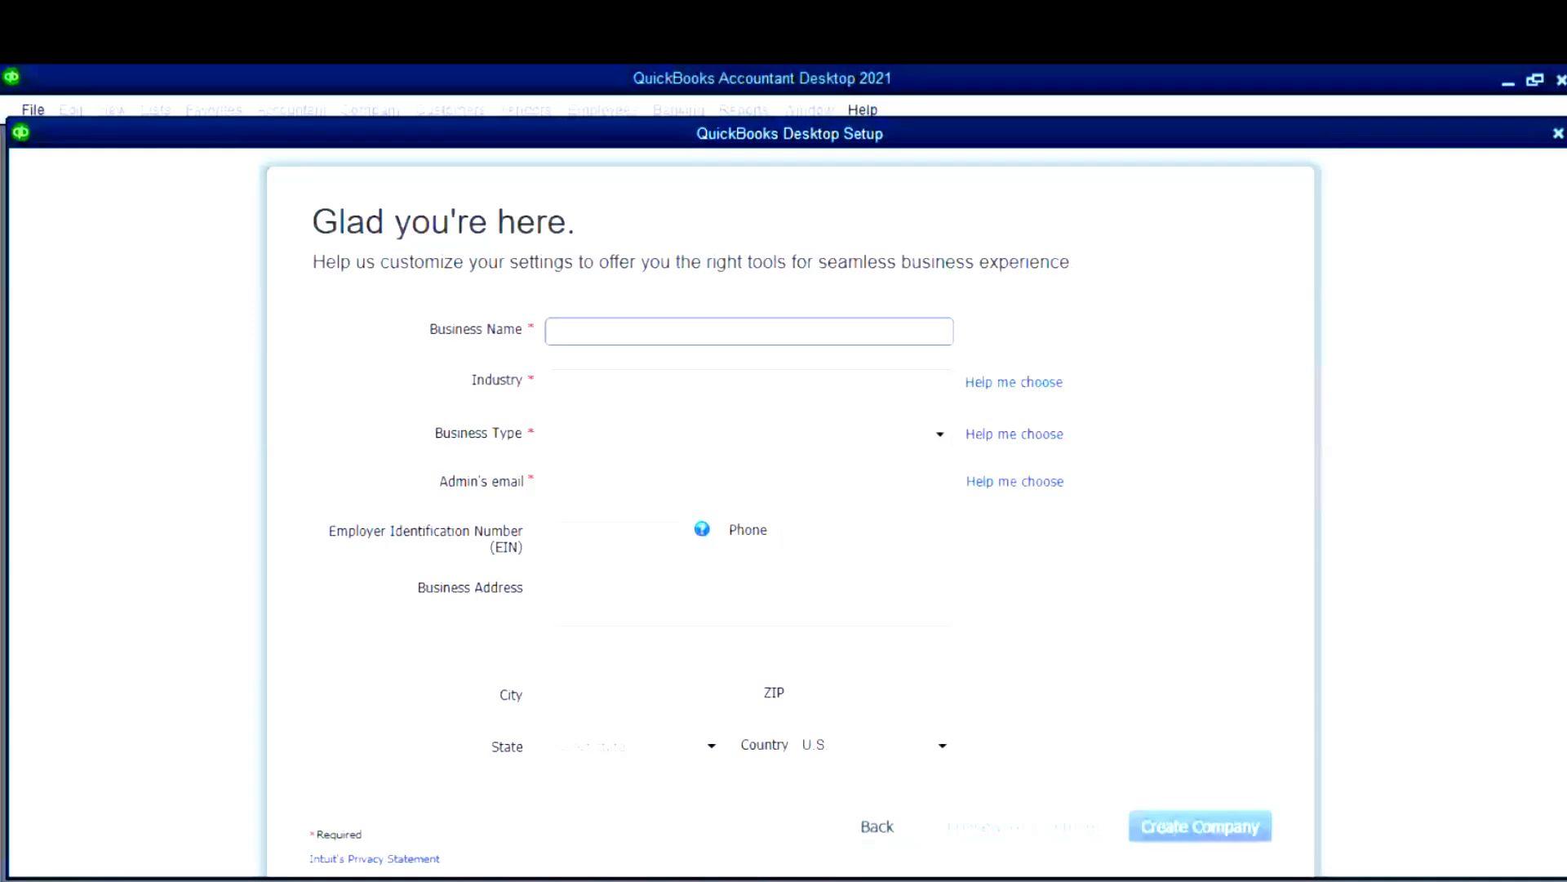
- Switch to the BMC Excel dataset, check the company name in B2, and enable editing
key("alt+Tab")
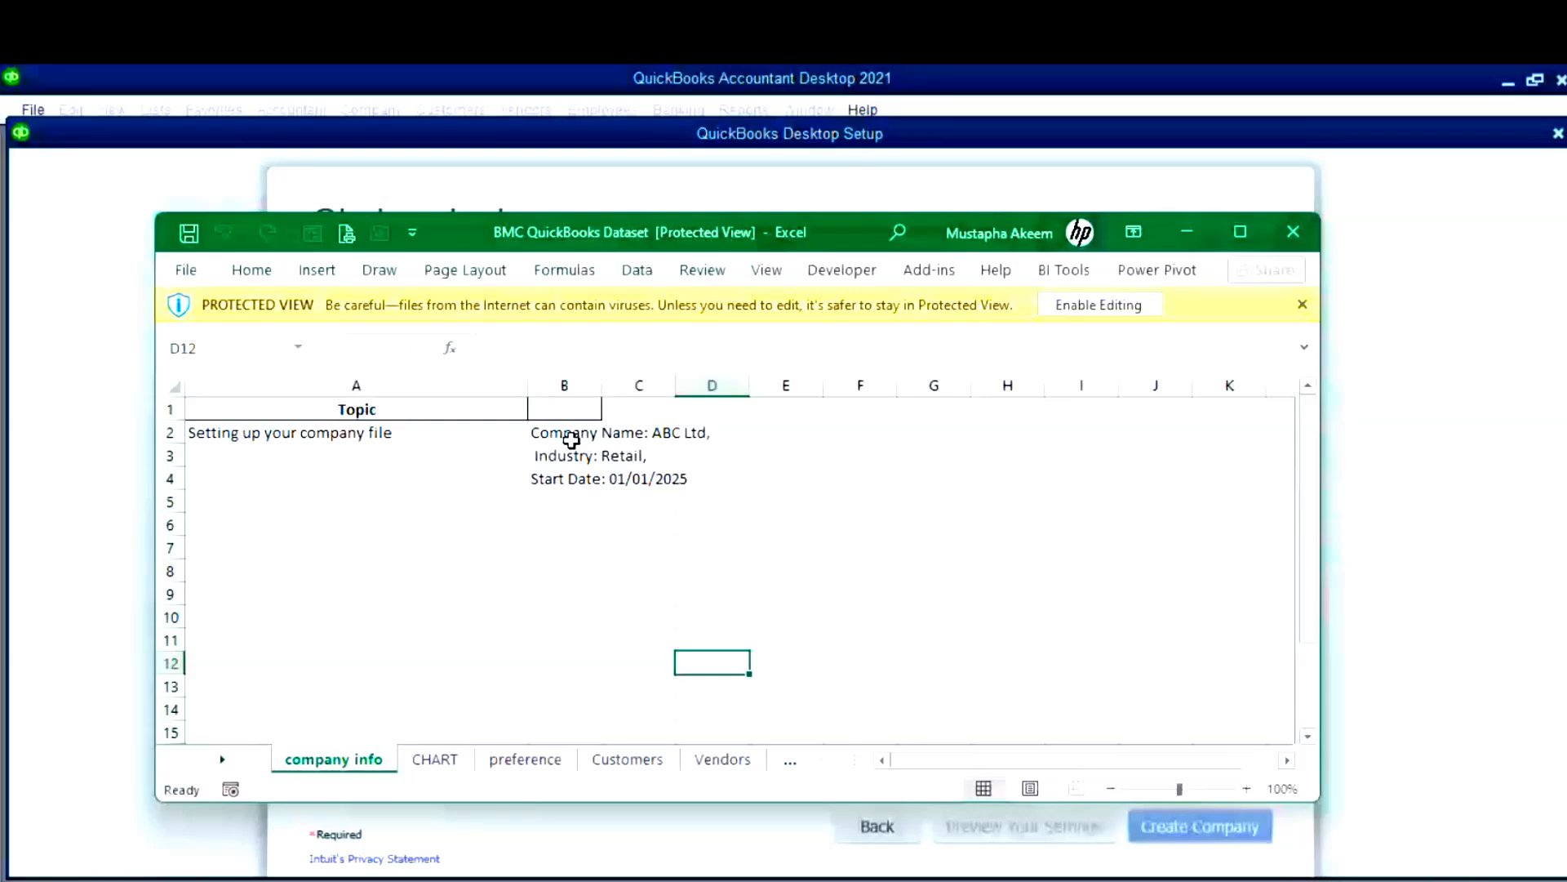
left_click(571, 440)
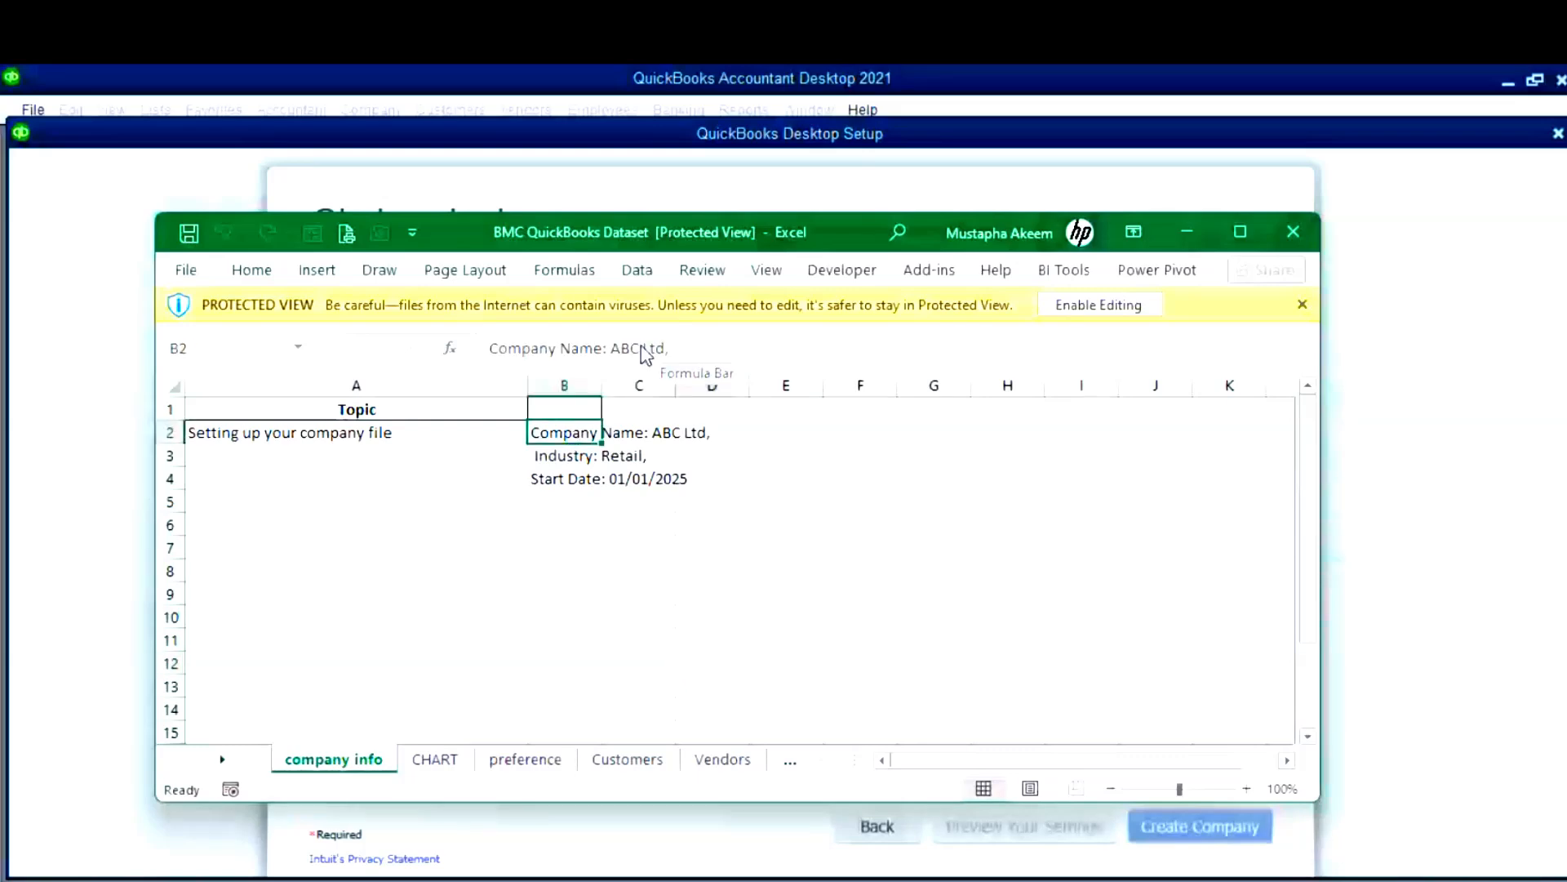
left_click(645, 354)
left_click(729, 560)
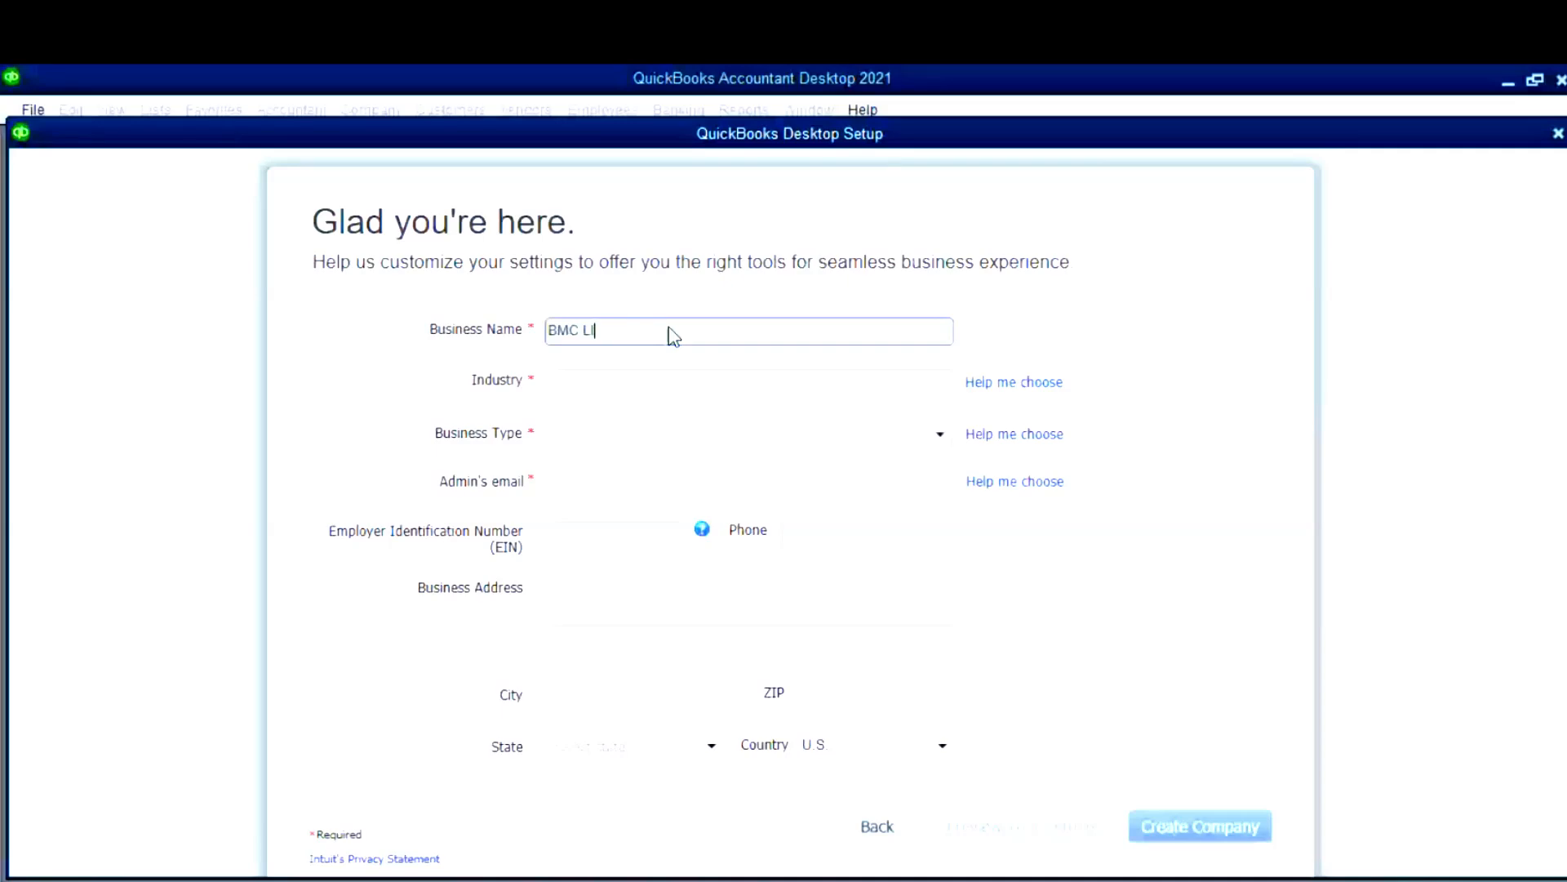
- Complete the Business Name as 'BMC LIMITED' and move to the Industry field
type("MITED")
left_click(629, 377)
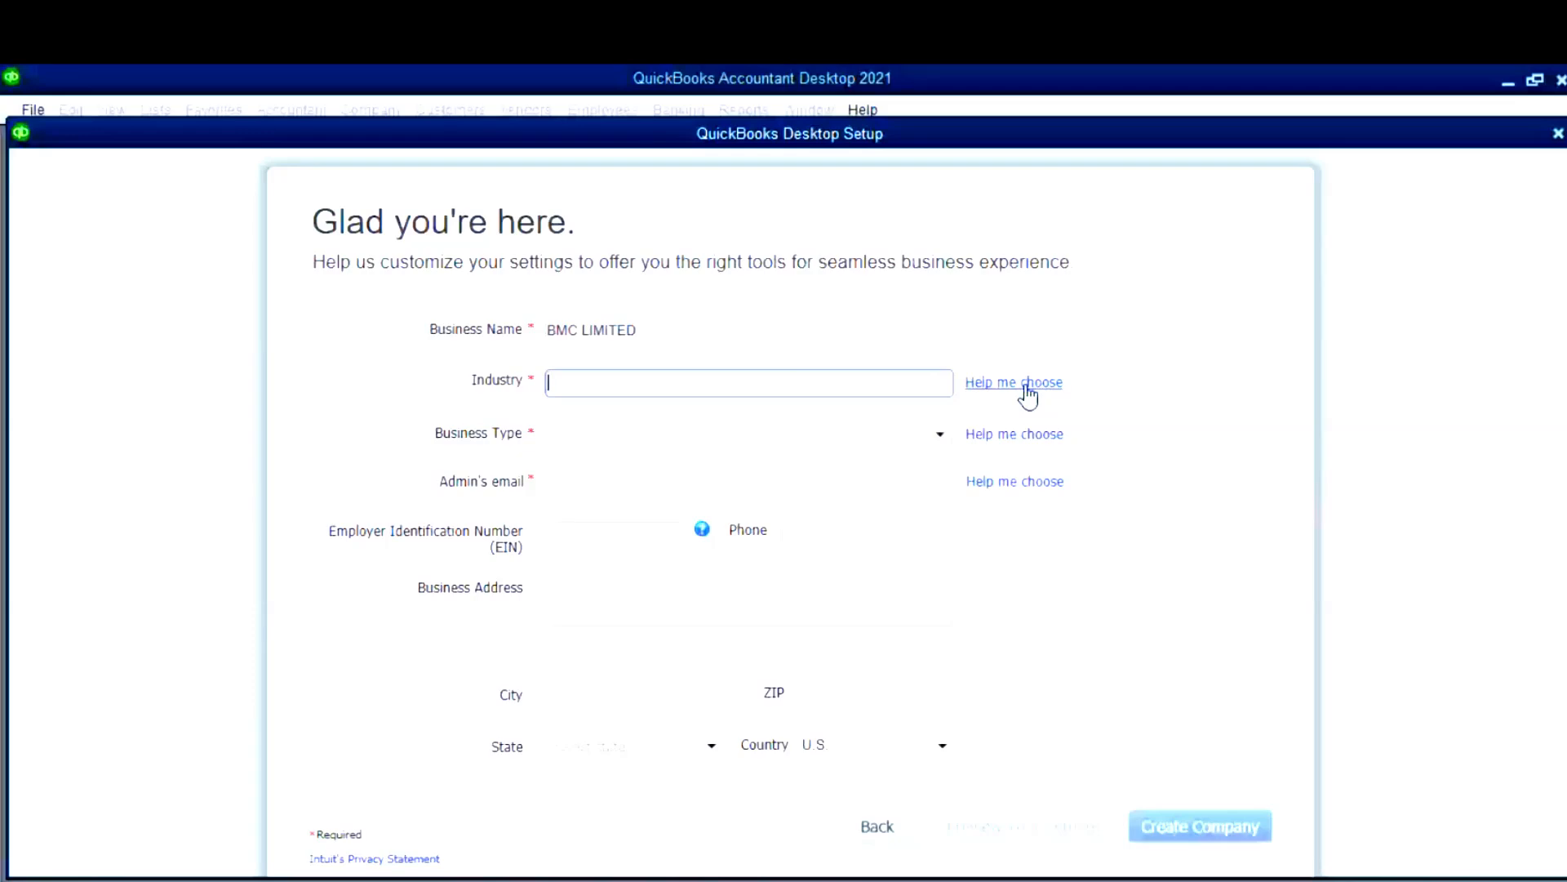
- Preview recommended accounts for Farming, Accounting, Advertising, Construction, Insurance and Retail industries
left_click(1027, 396)
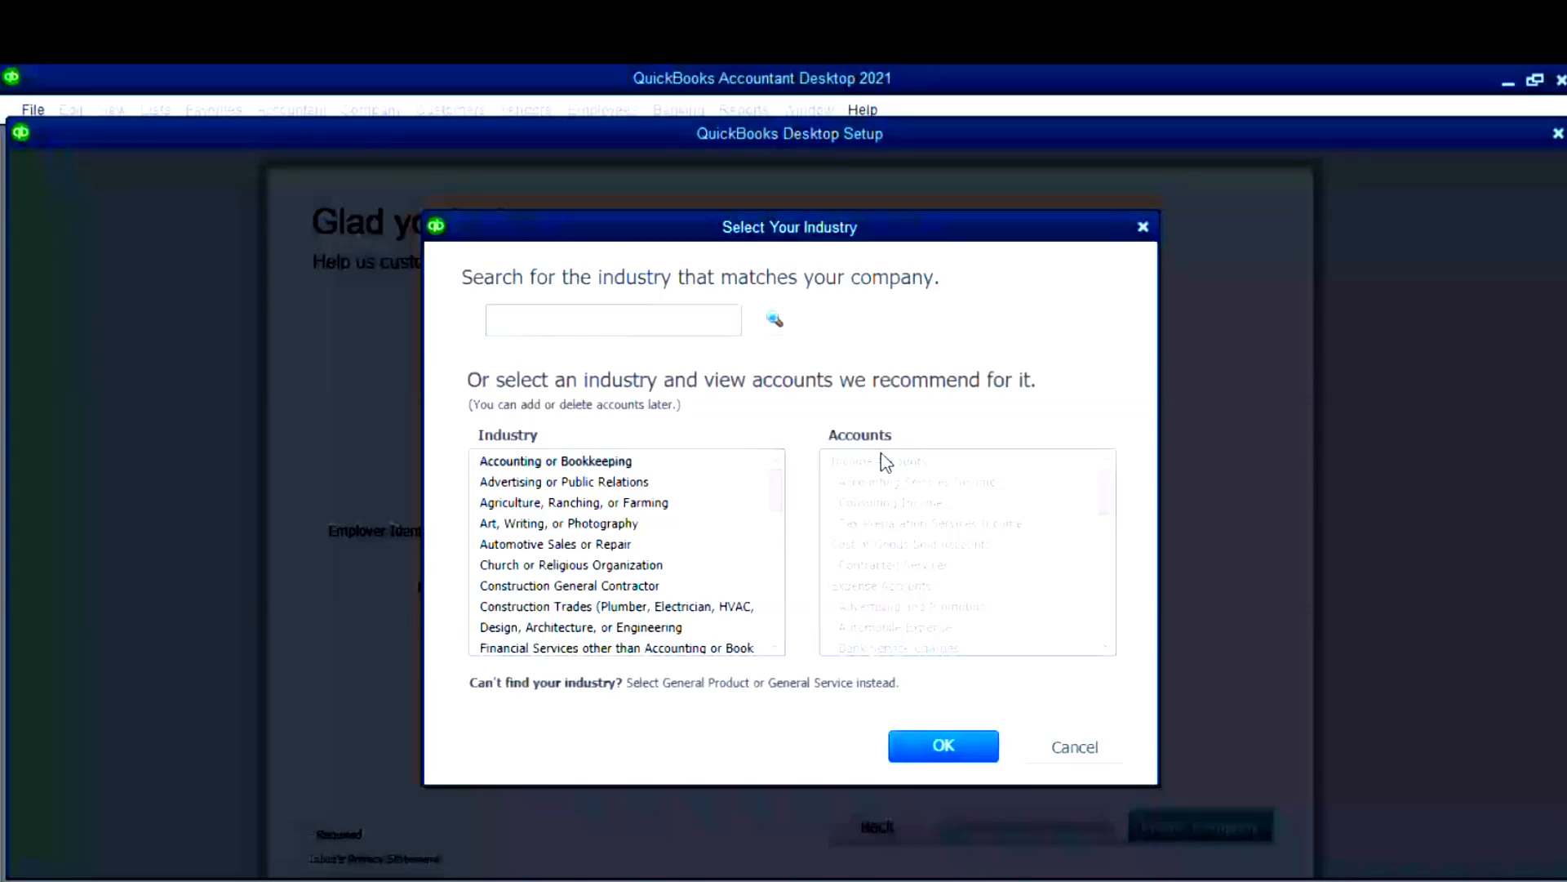
left_click_drag(774, 484, 774, 490)
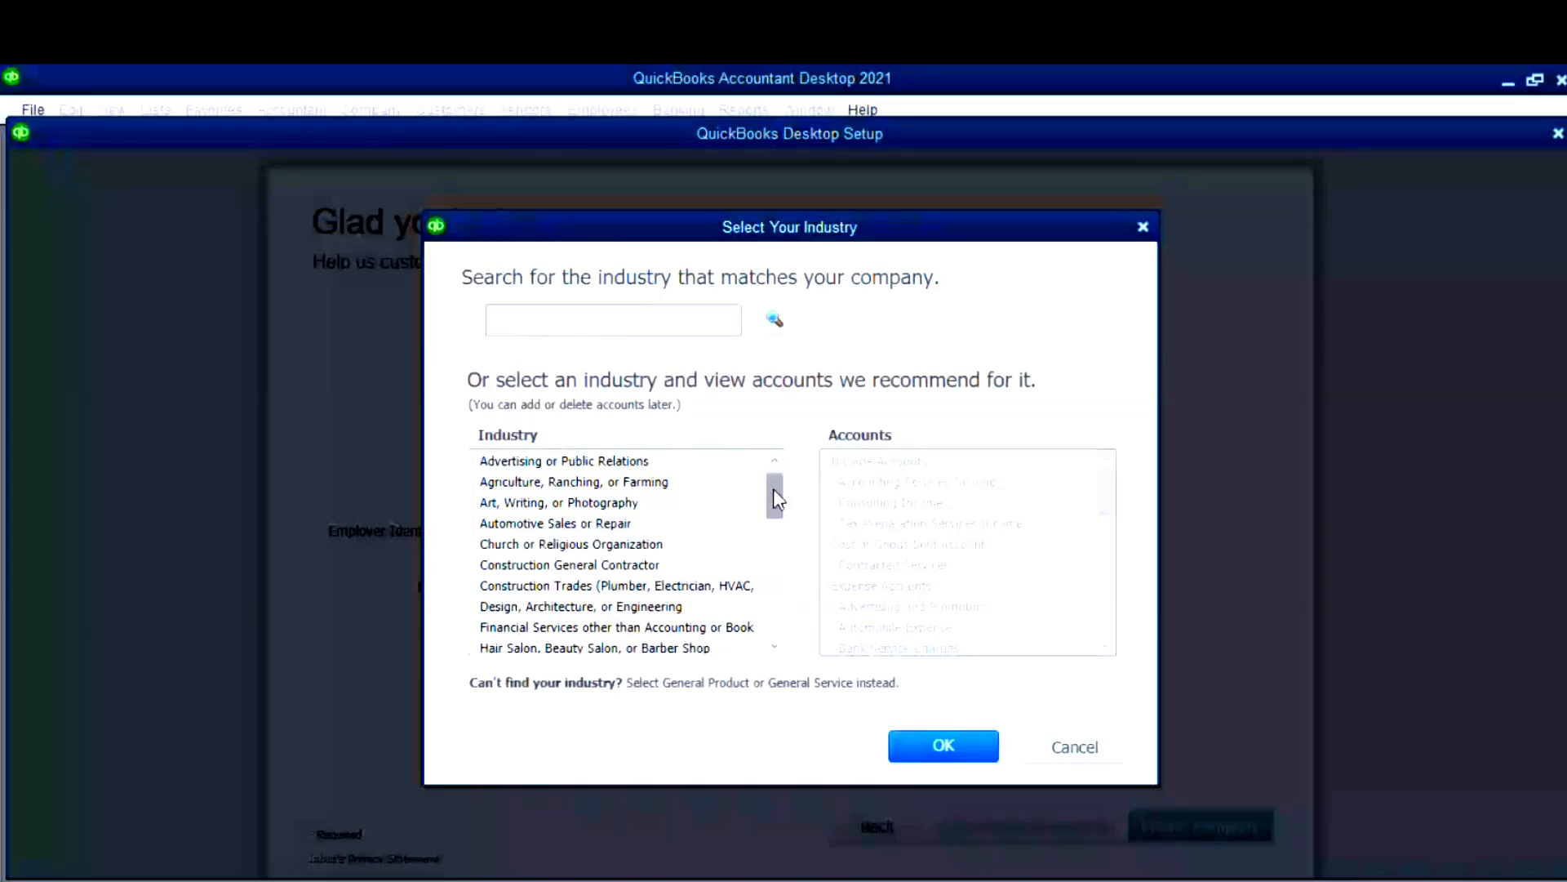
left_click_drag(774, 490, 773, 484)
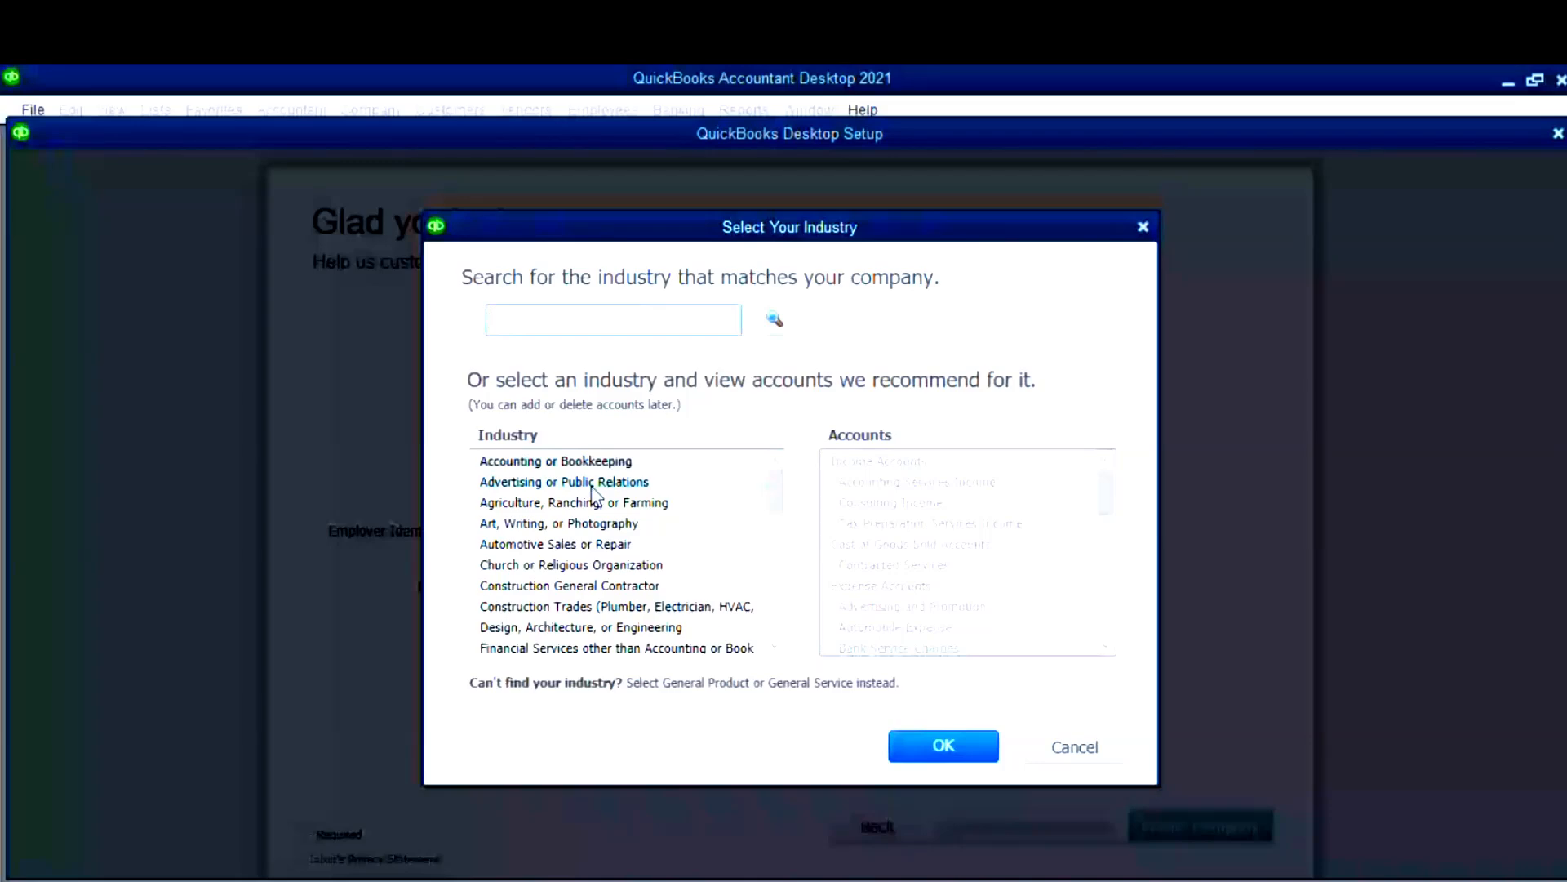
left_click(593, 494)
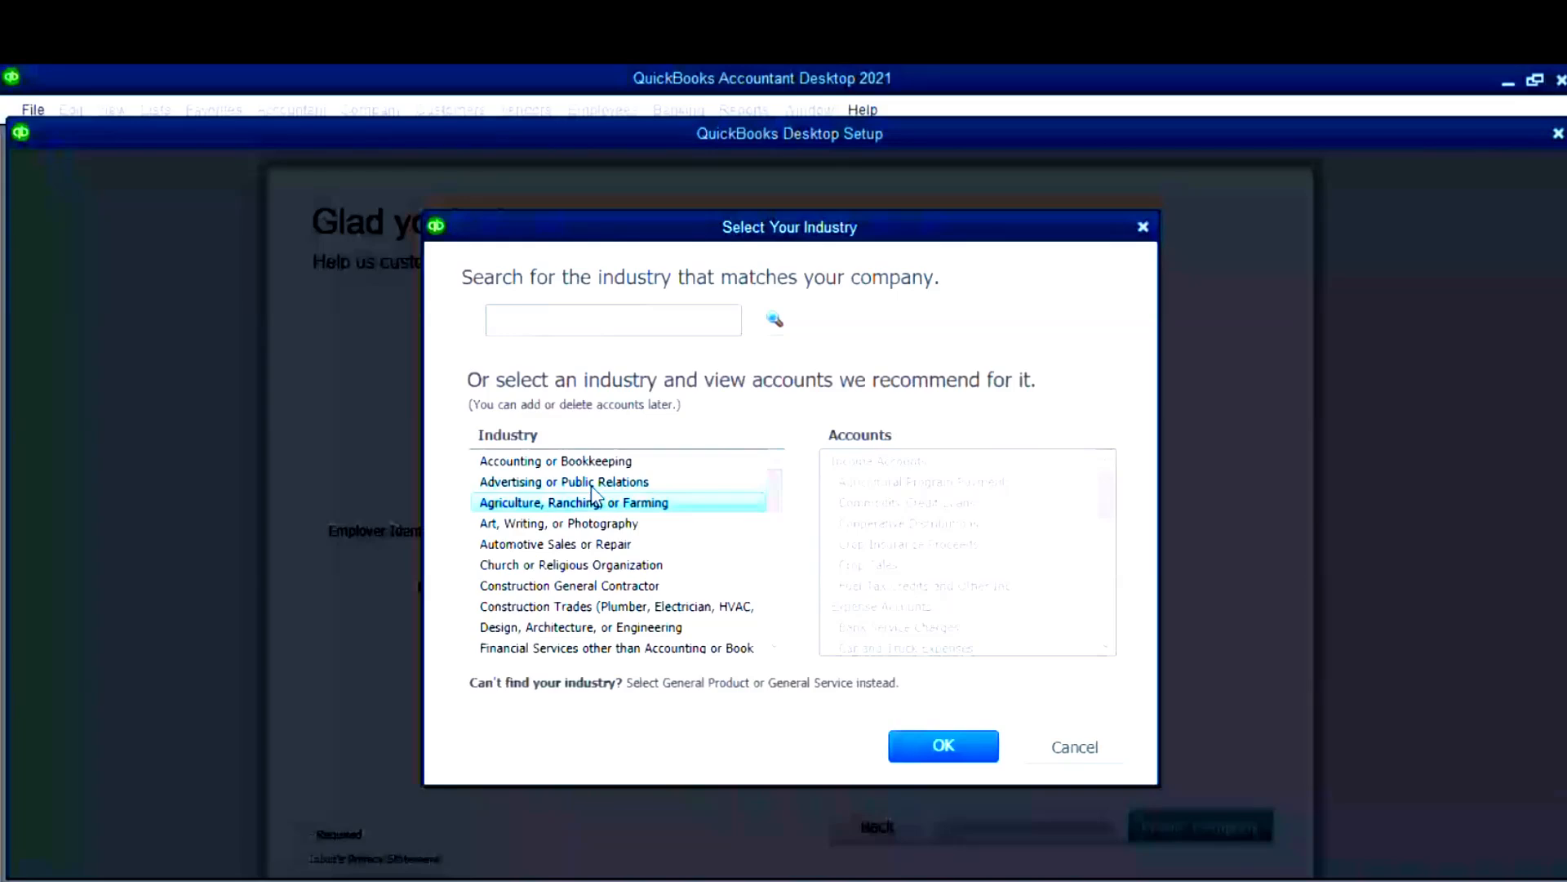
left_click(595, 463)
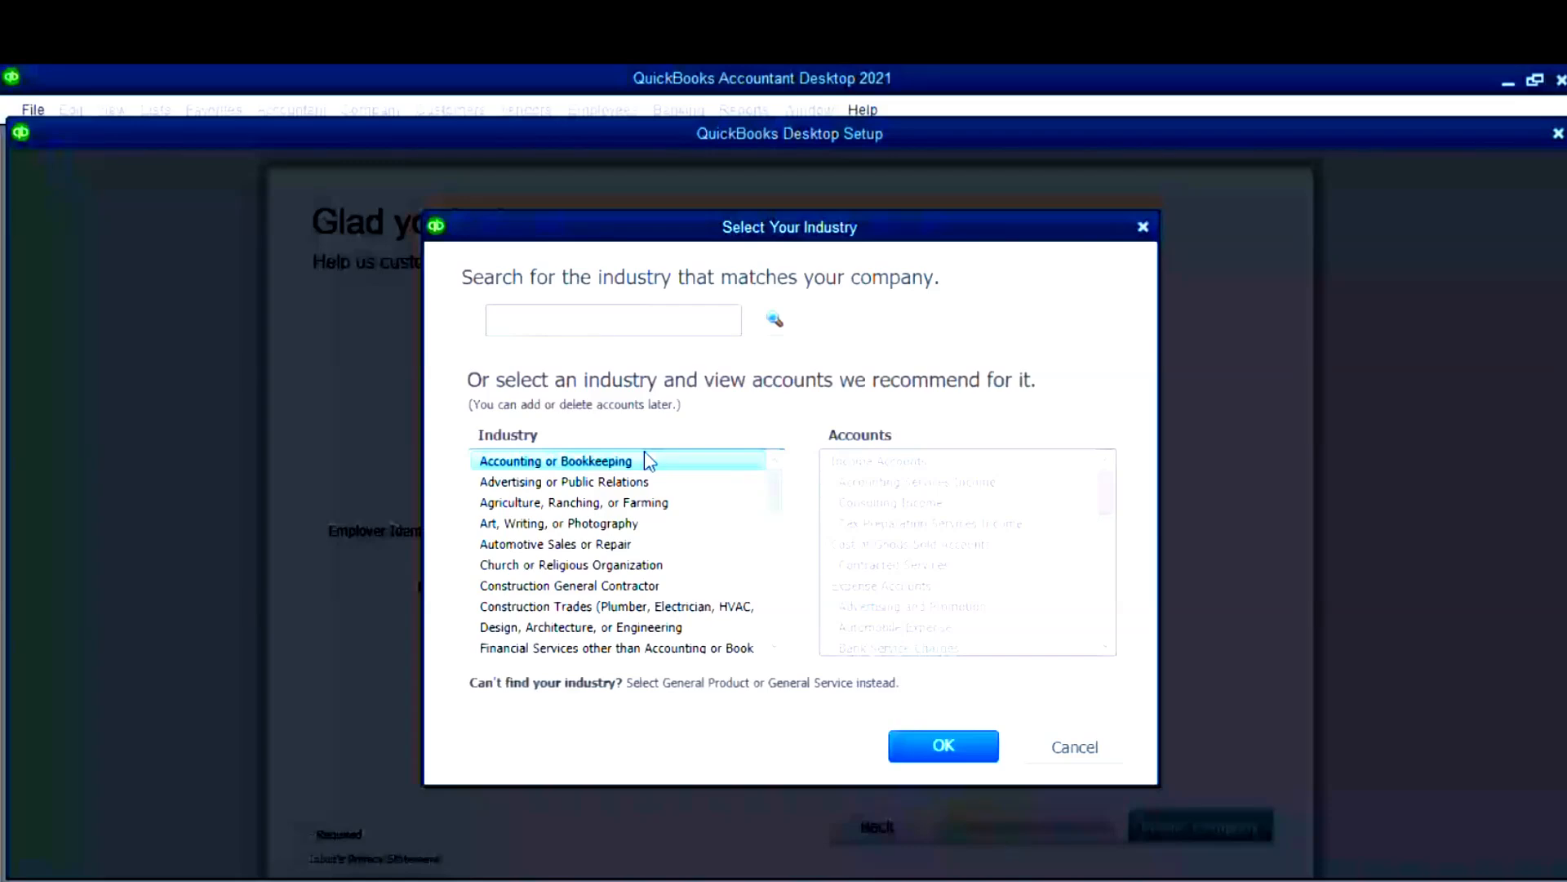
left_click(639, 475)
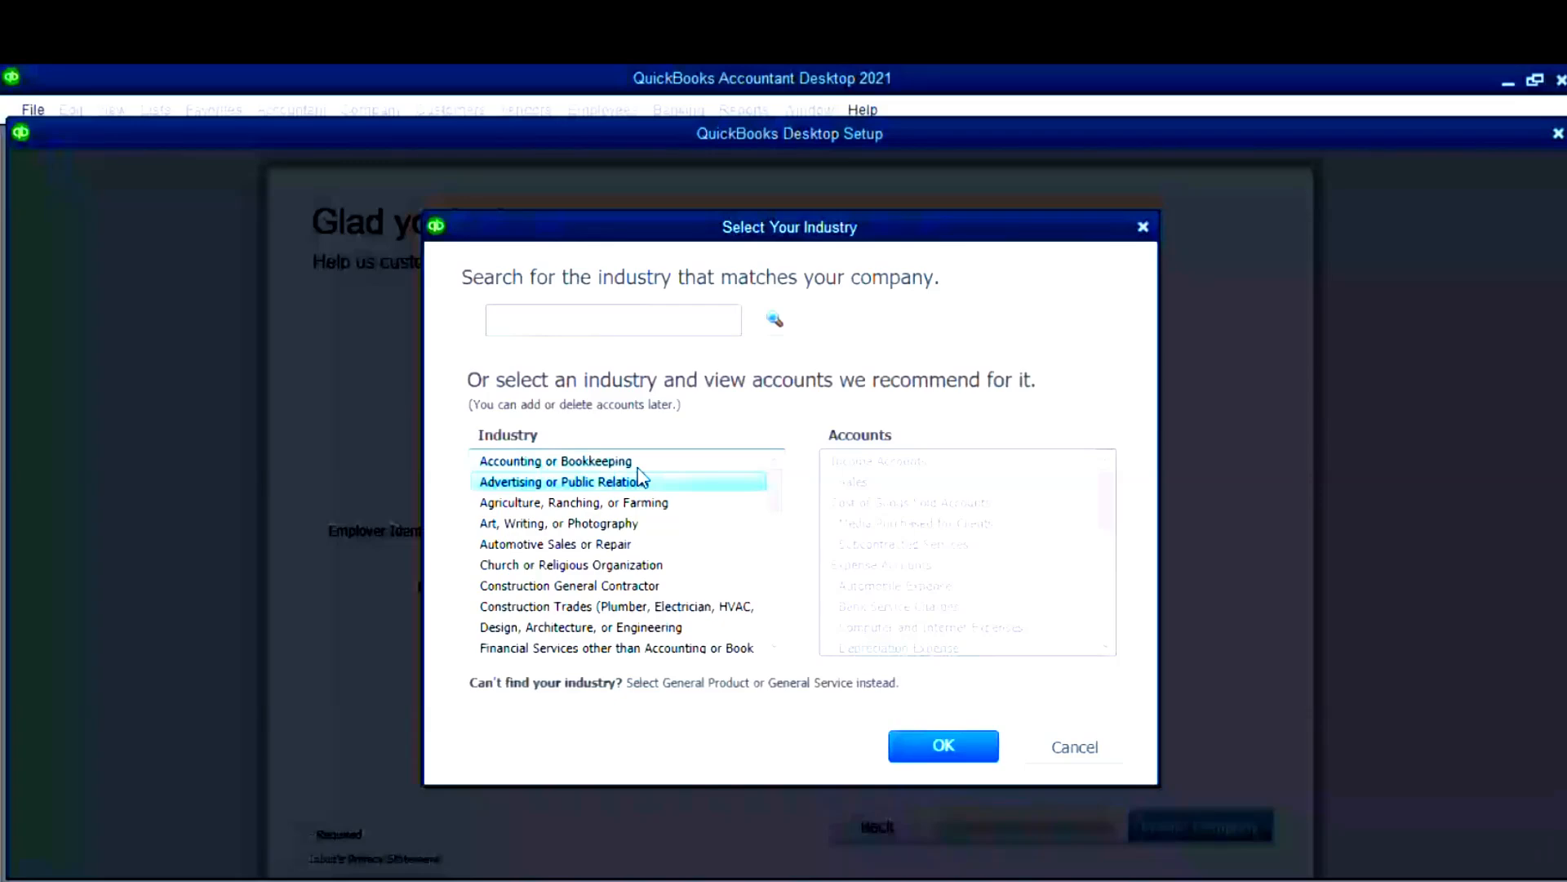
key("Down")
key("Down")
key("Down")
key("Down")
key("Down")
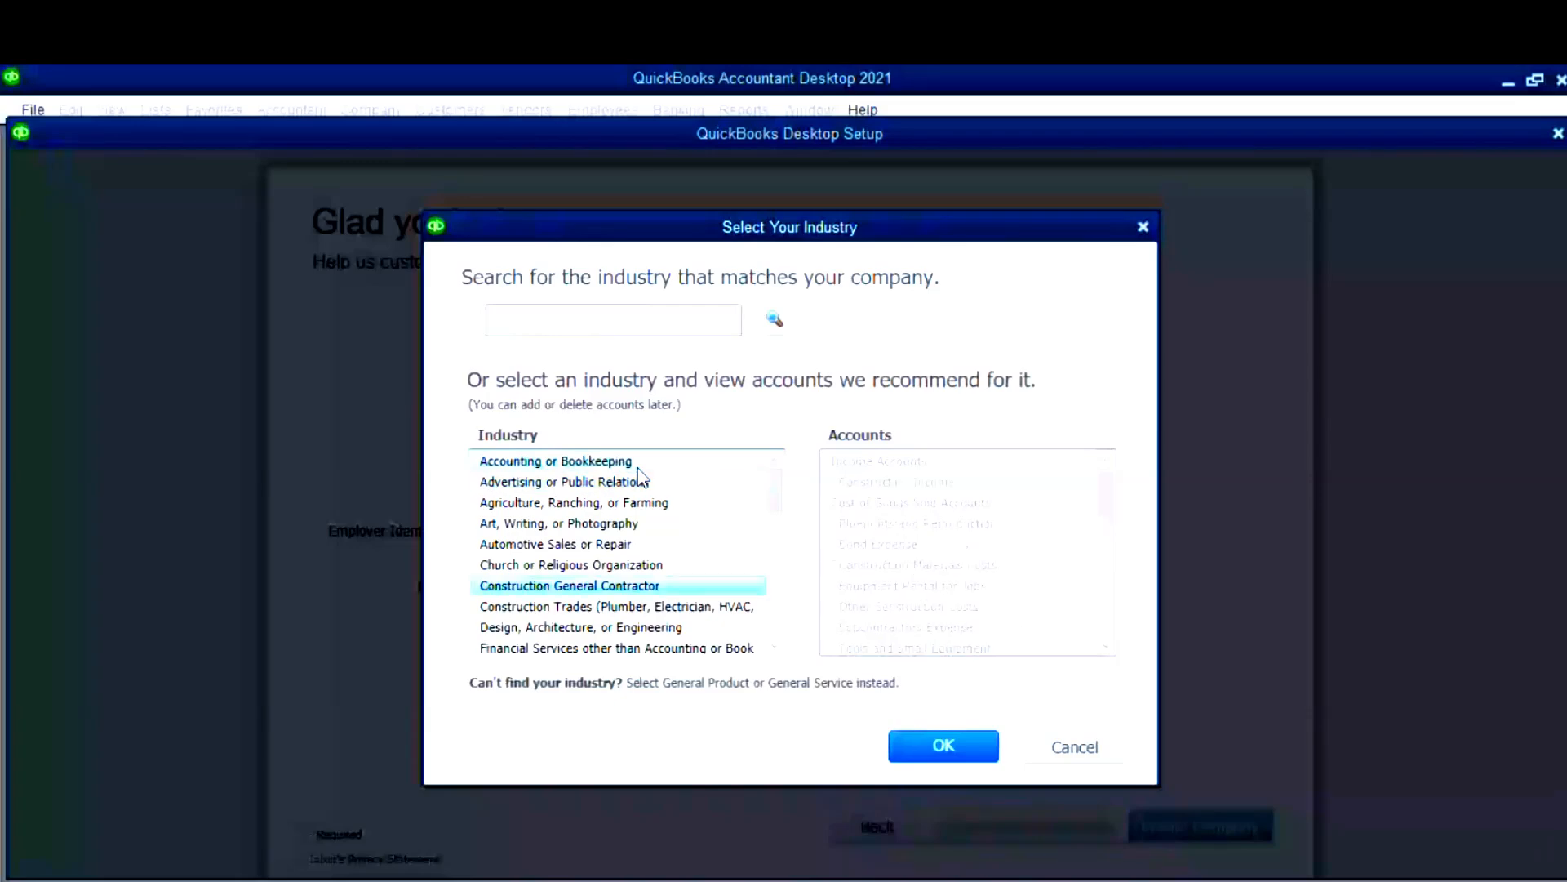
key("Down")
key("Down")
key("Down")
key("Down")
key("Down")
key("Down")
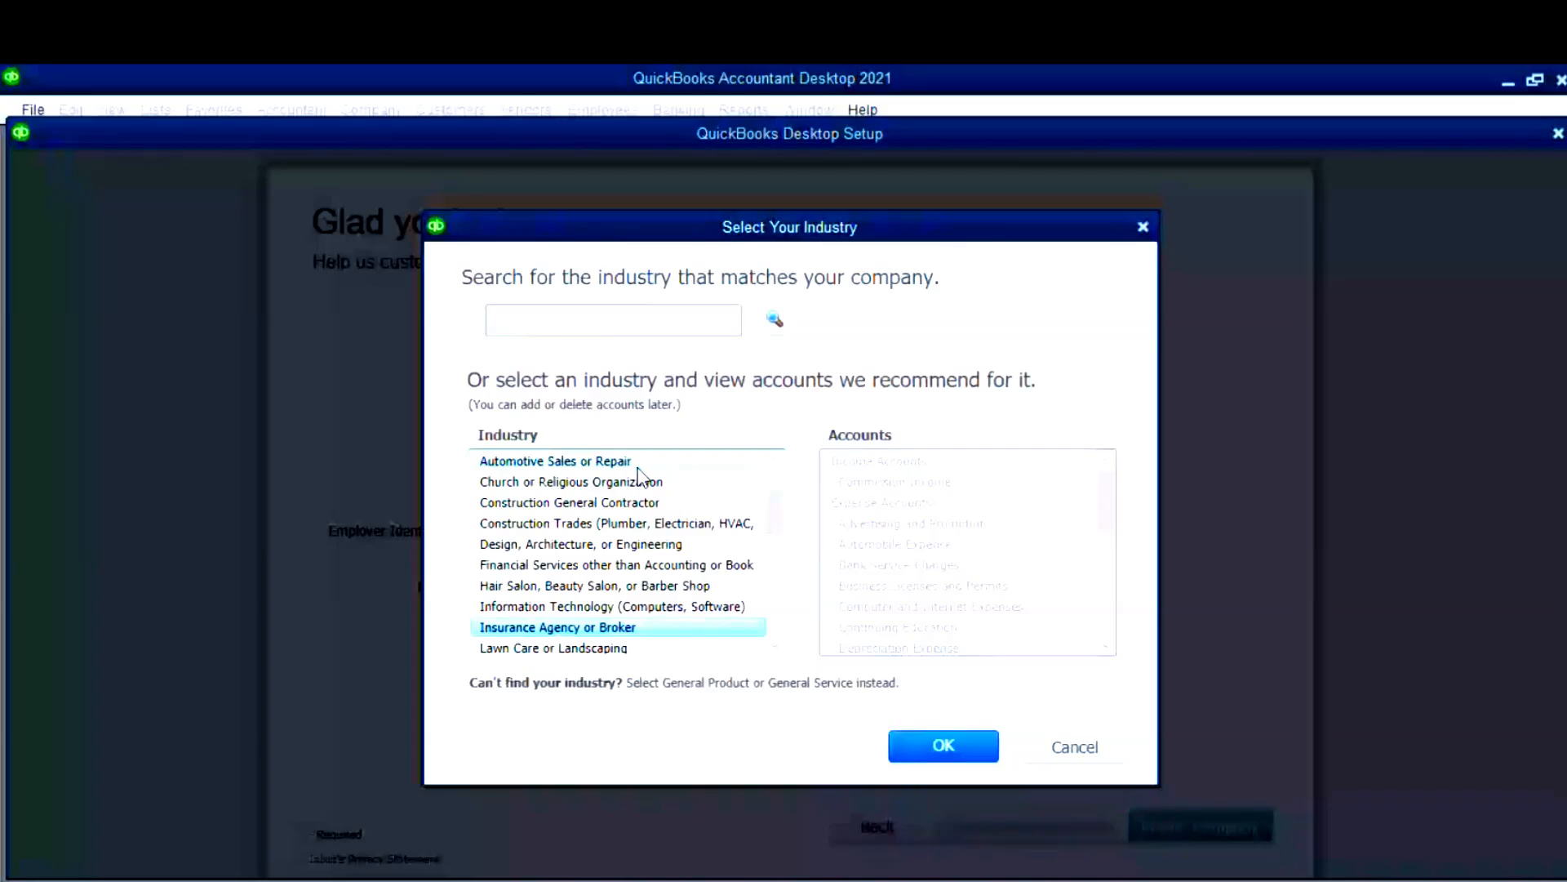
key("Down")
key("Down")
key("Down")
key("Down")
key("Down")
key("Down")
key("Down")
key("Down")
key("Down")
key("Down")
key("Down")
key("Down")
key("Down")
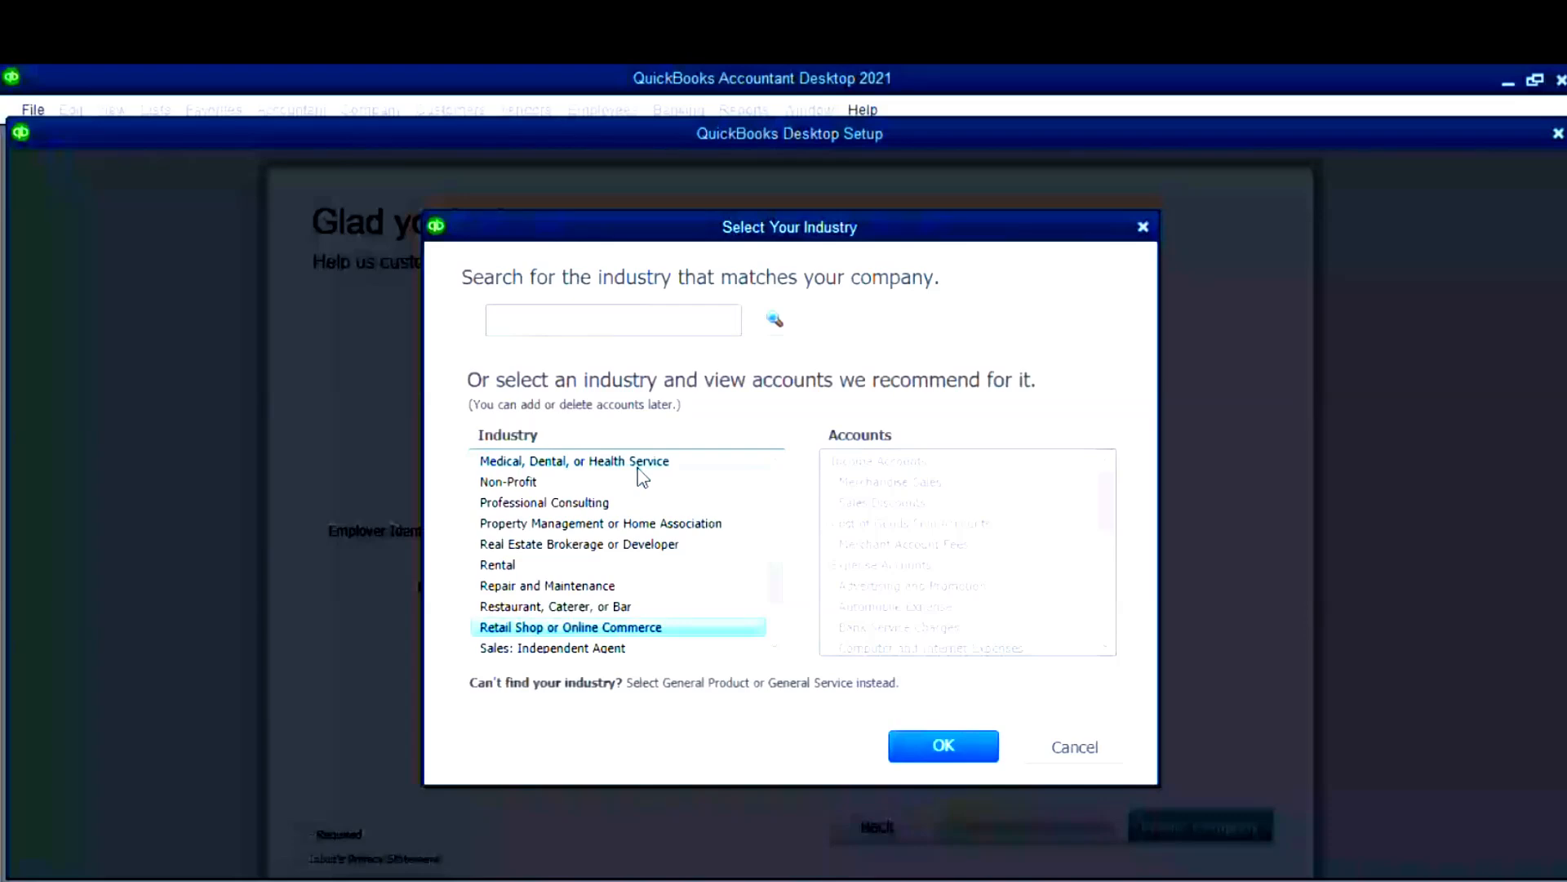
key("Down")
key("Down")
key("Down")
key("Down")
key("Down")
key("Down")
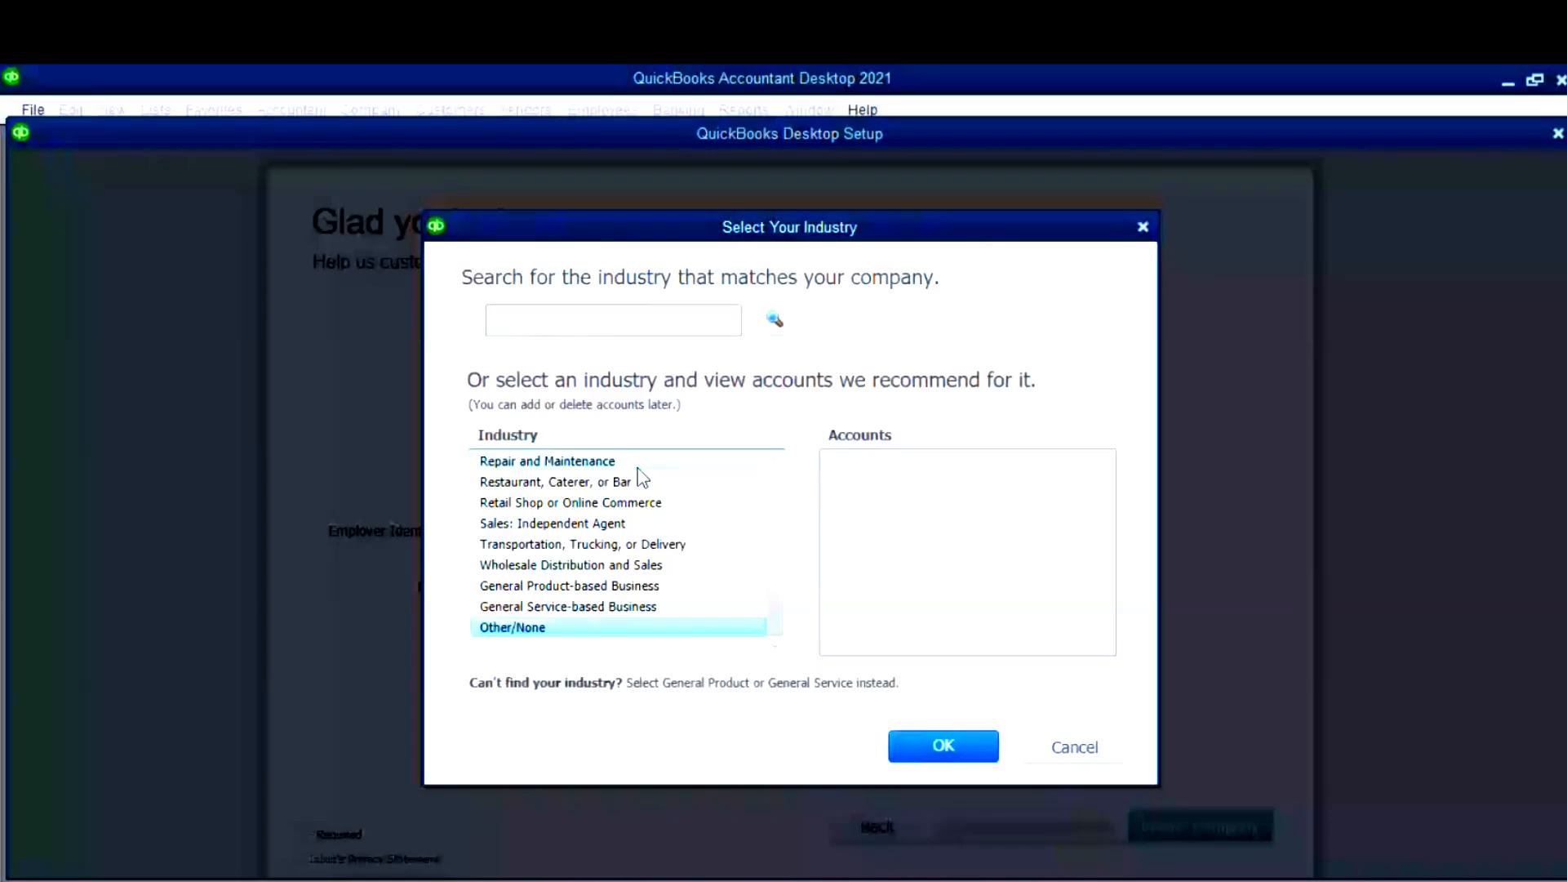
- Select Other/None as the industry, after briefly previewing Repair and Maintenance, and confirm
left_click(538, 635)
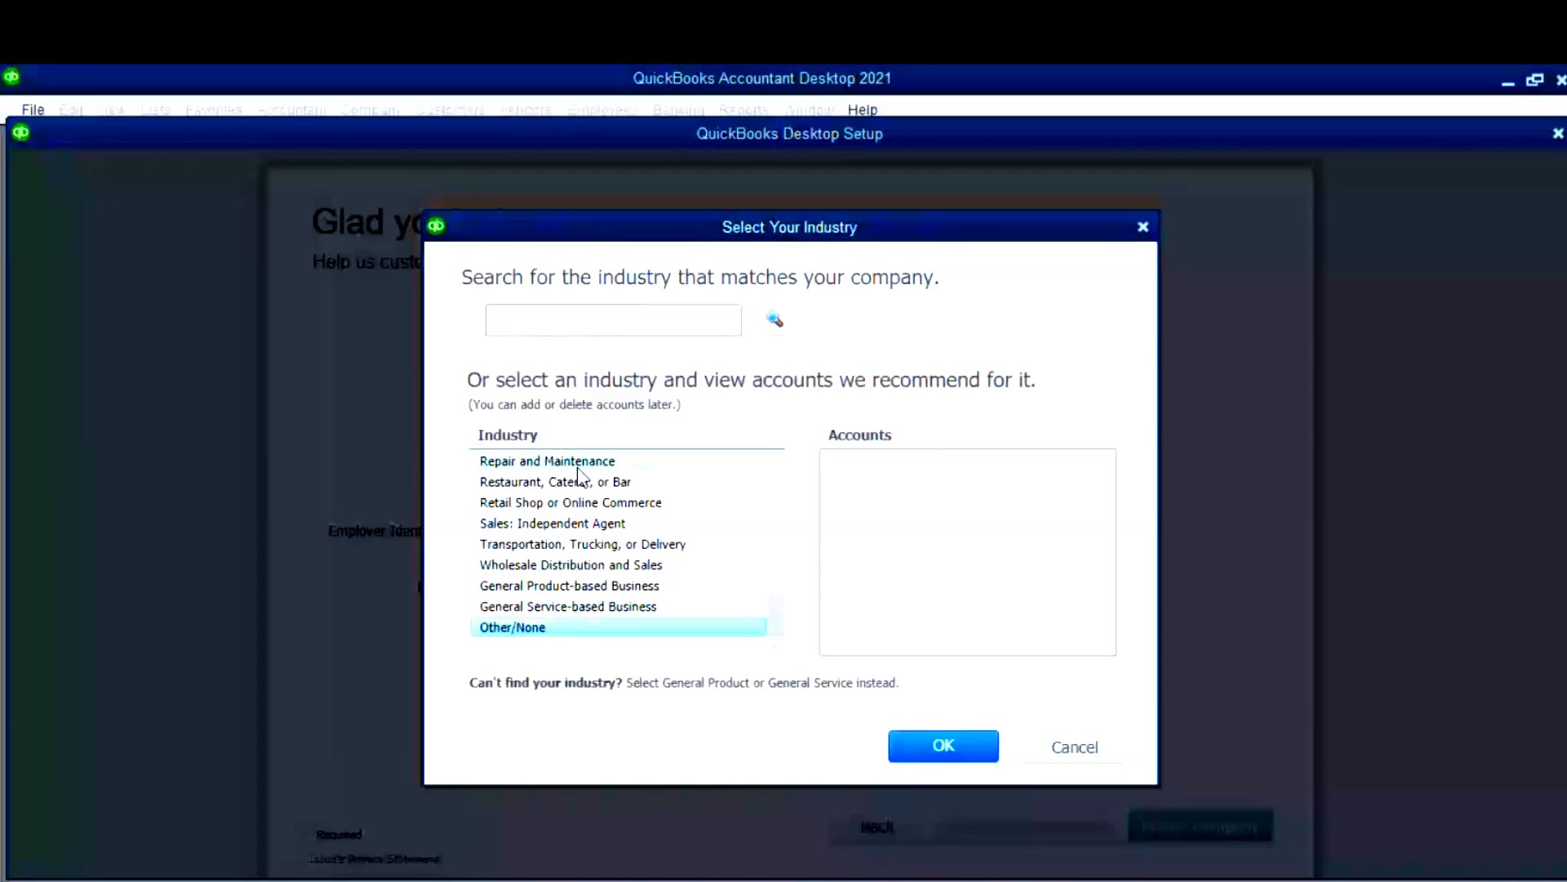
left_click(578, 462)
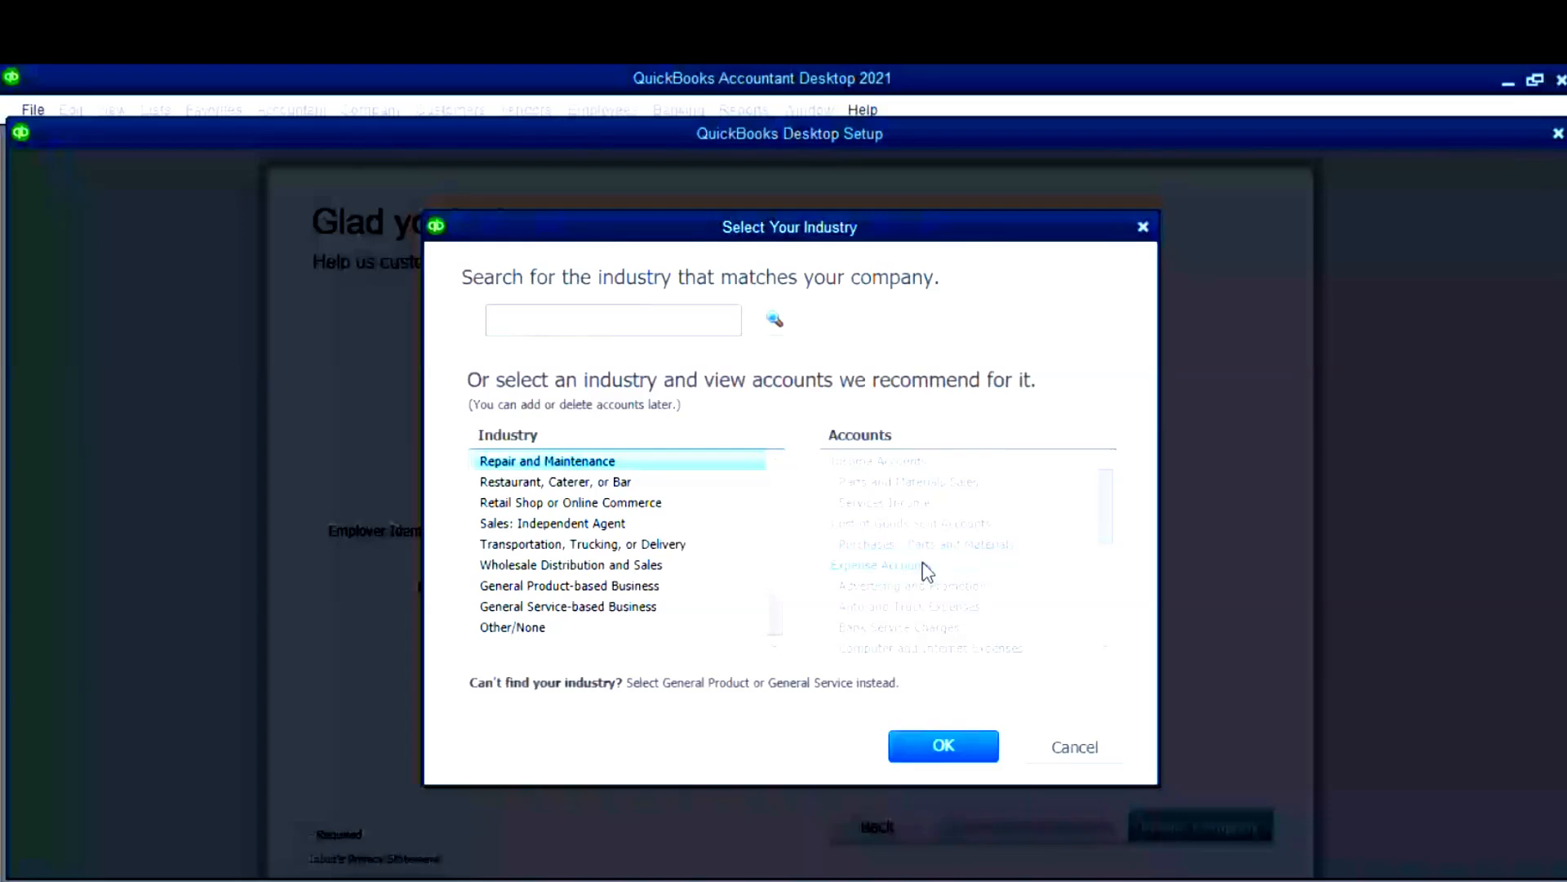
left_click(604, 627)
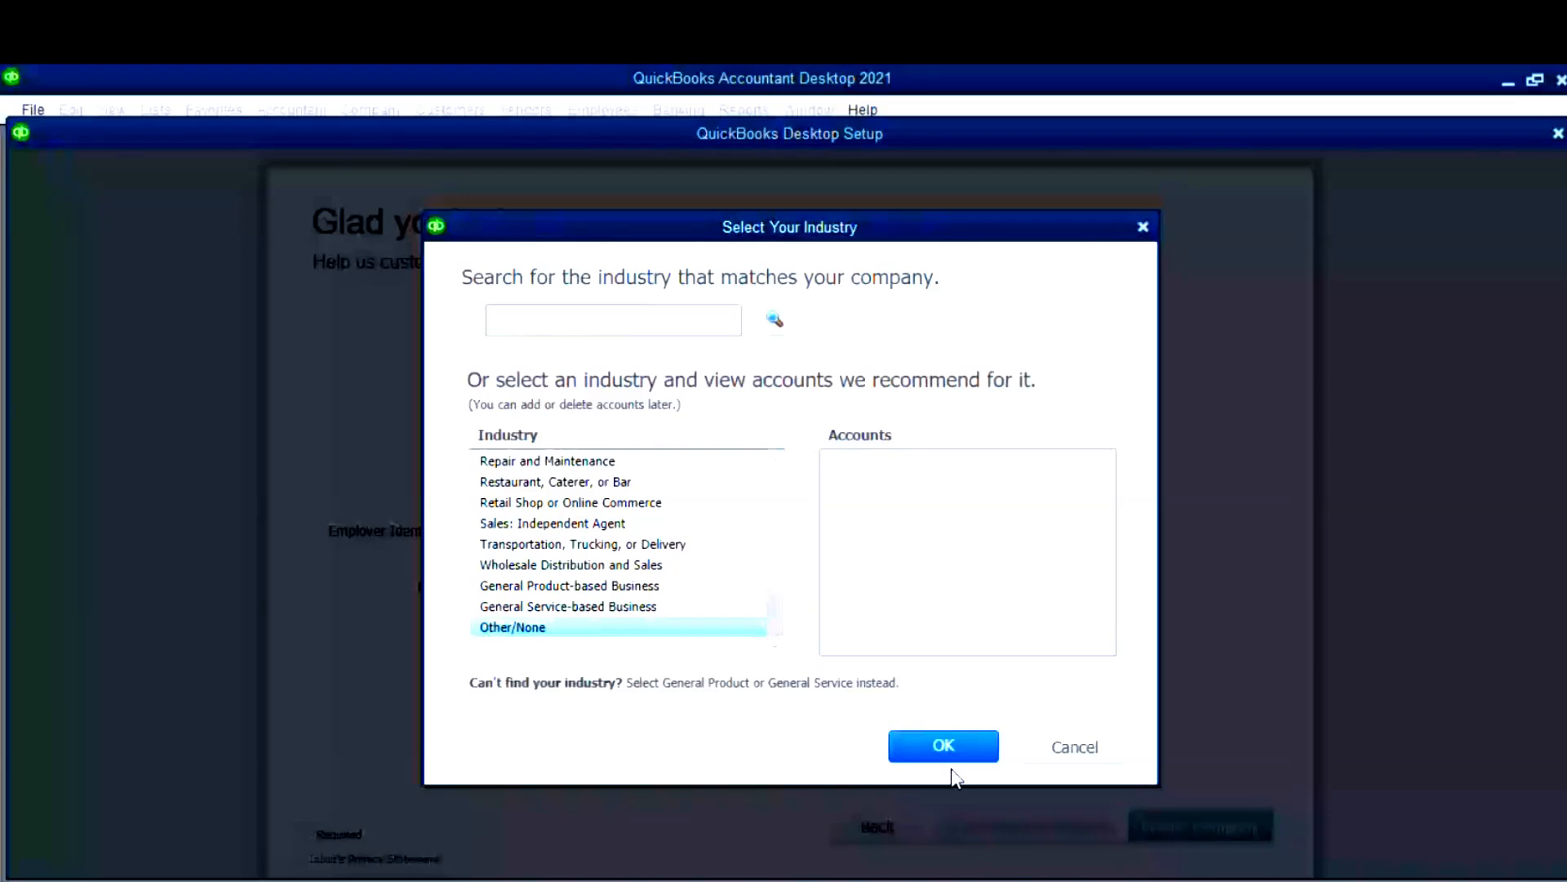
left_click(947, 745)
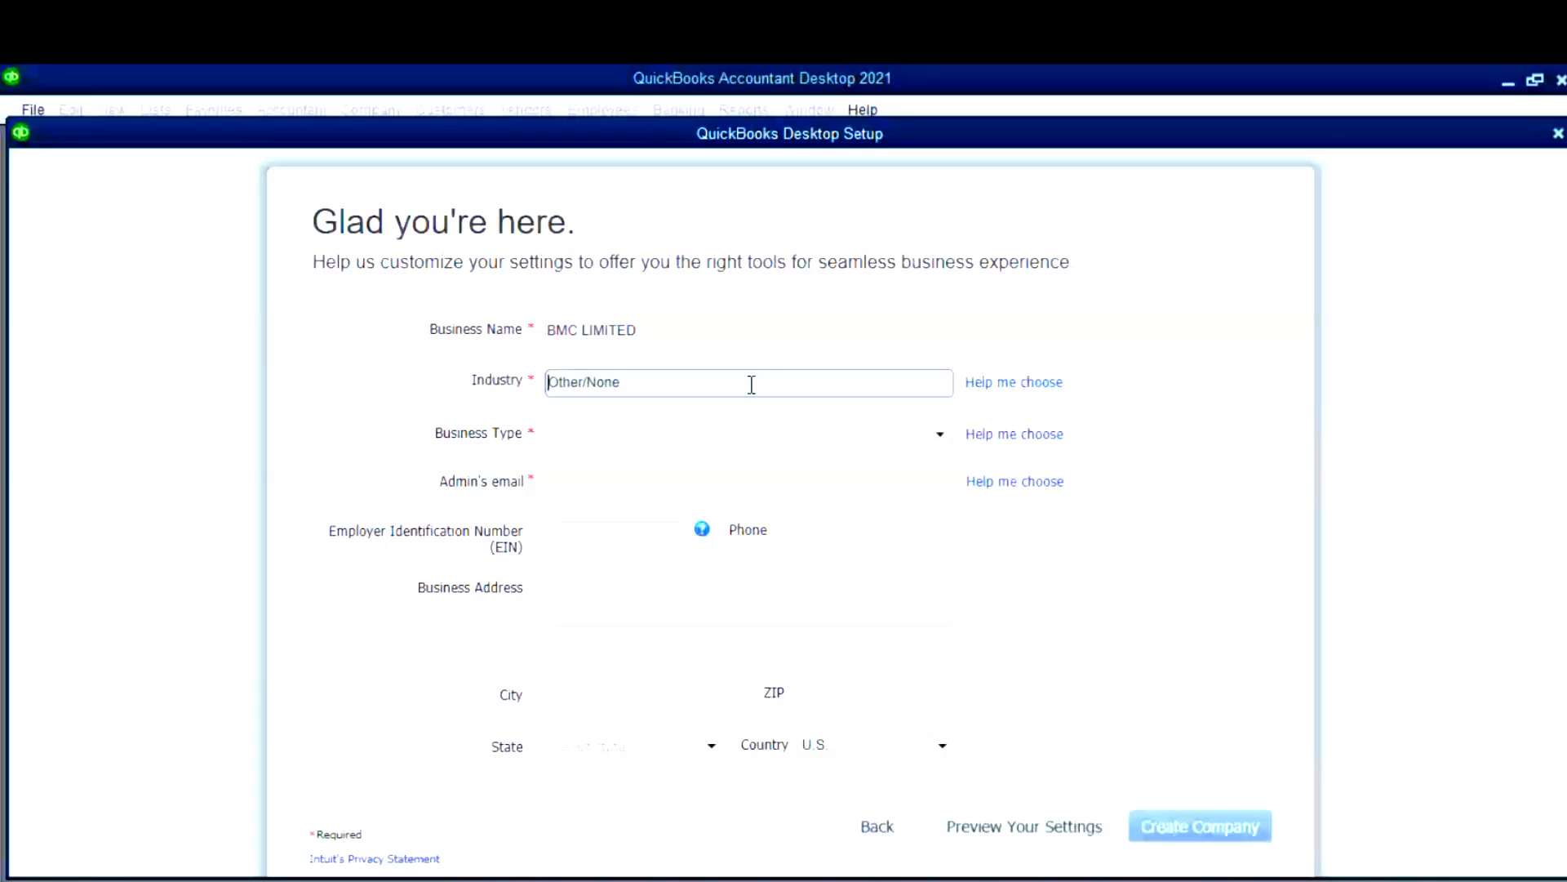
- Set Business Type to Corporation and enter the administrator's e-mail address
left_click(724, 435)
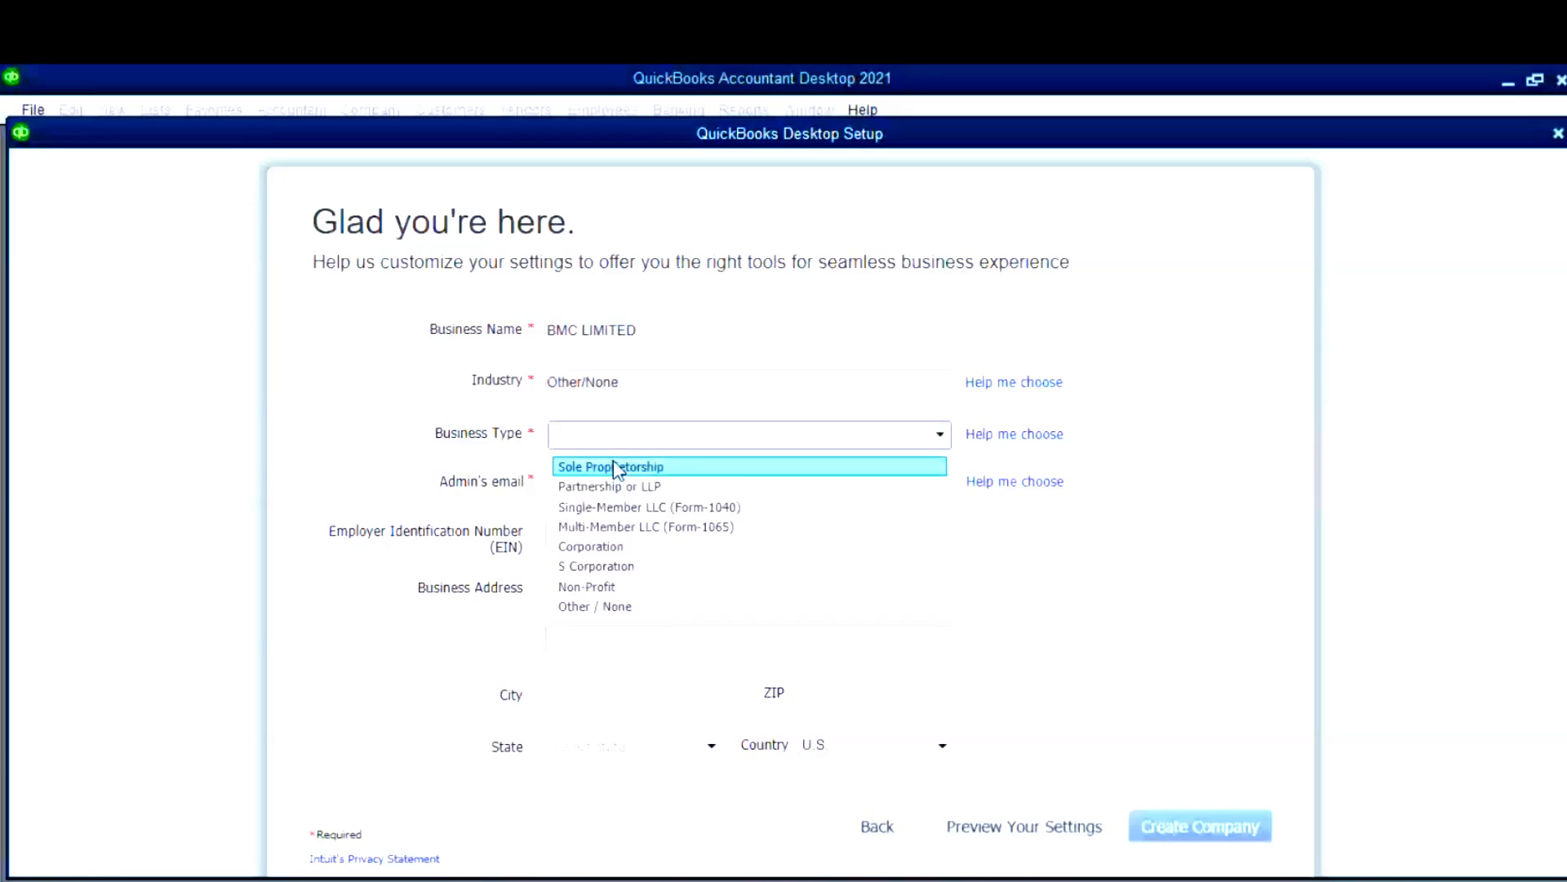
left_click(640, 549)
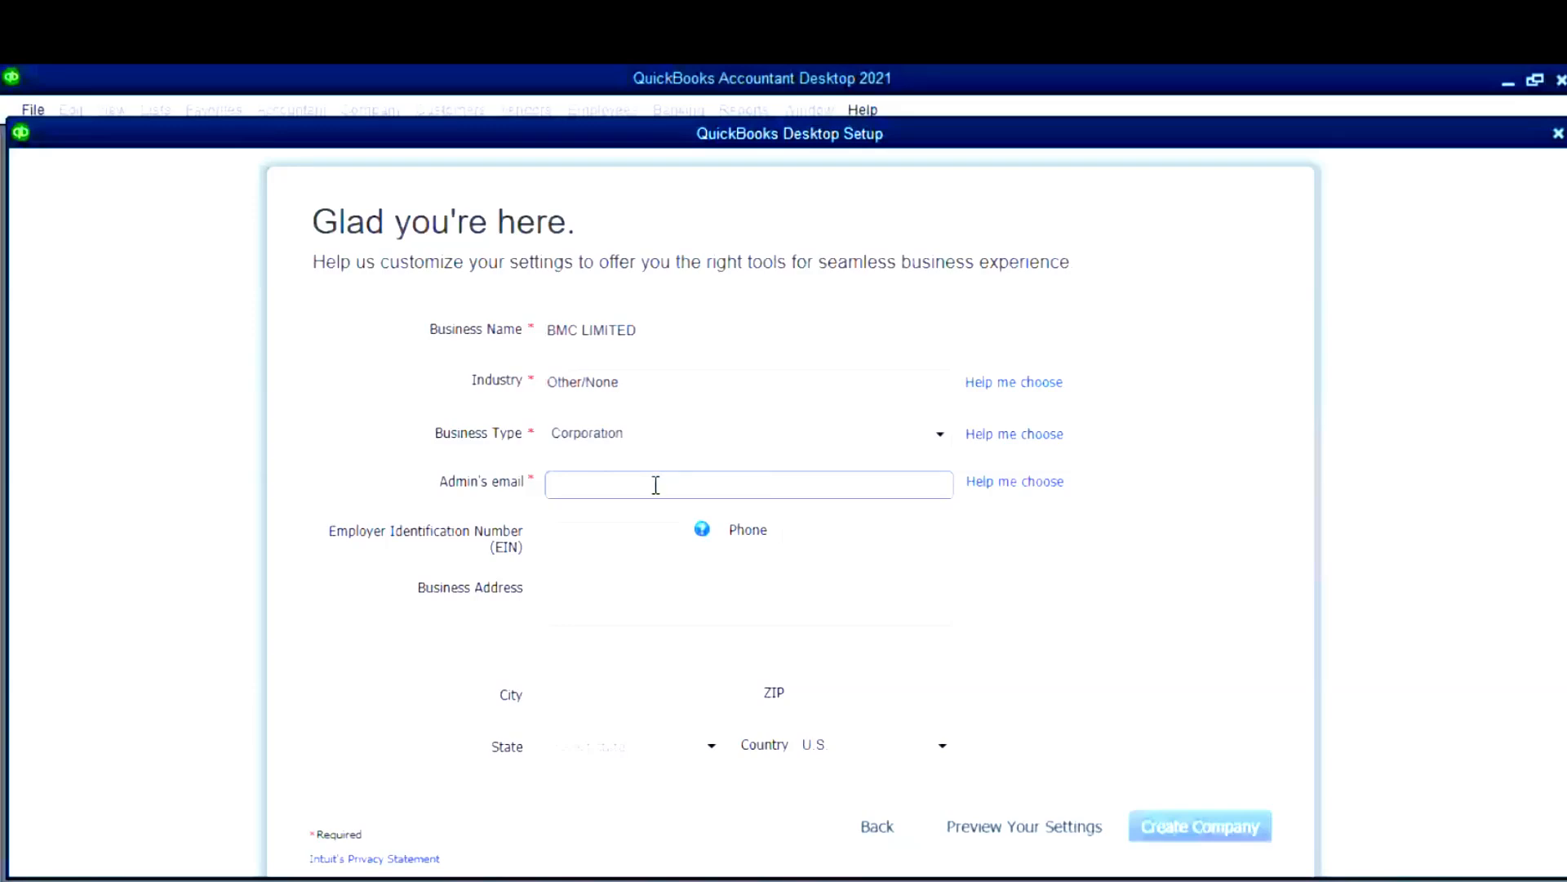
left_click(655, 485)
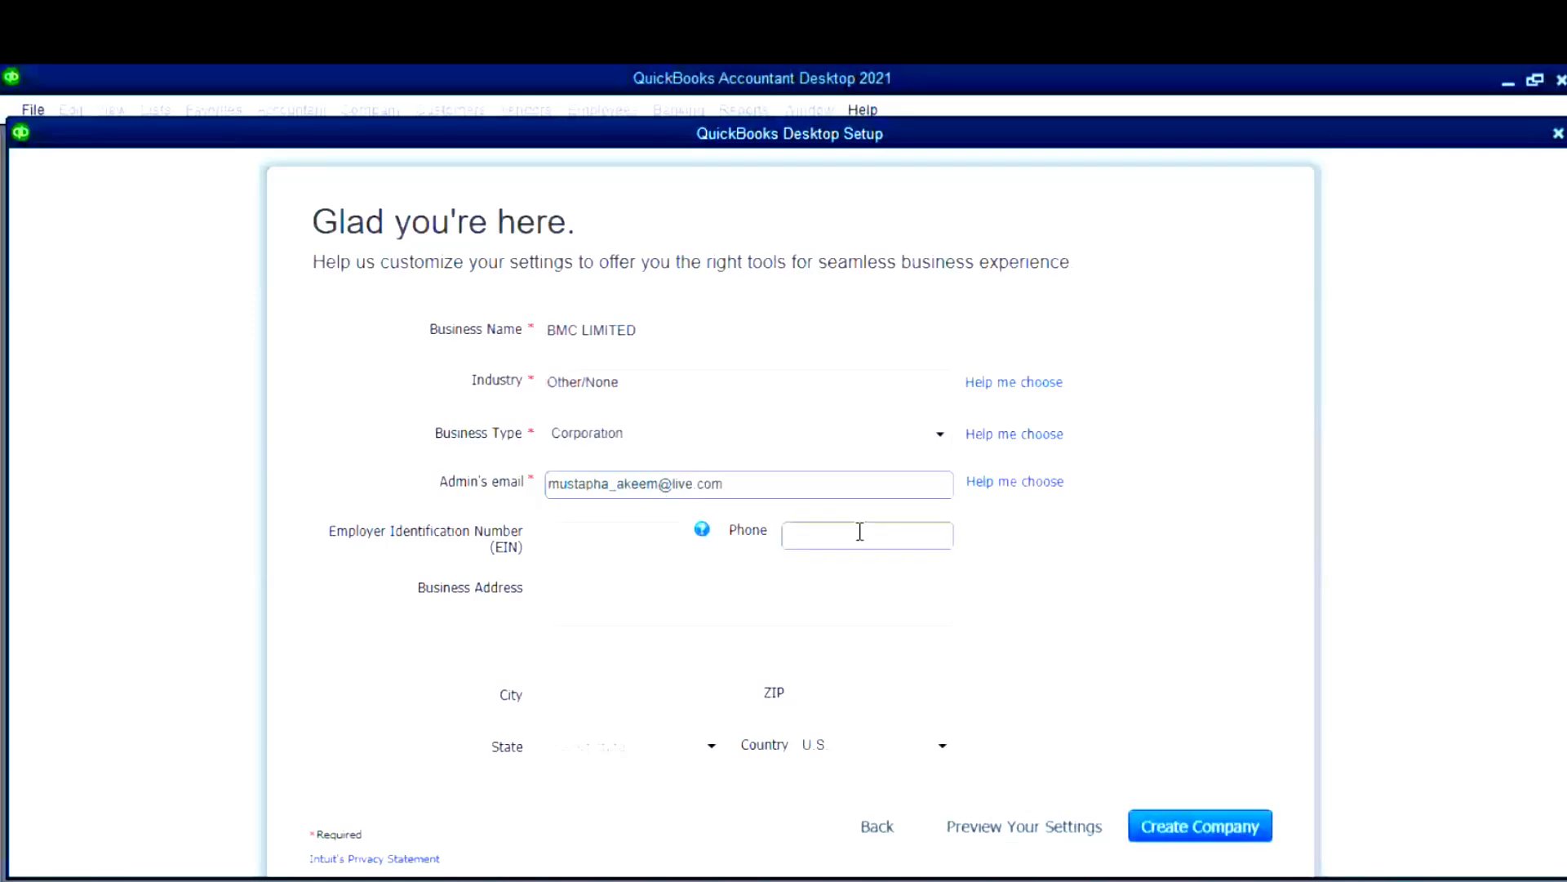
- Enter 'lagos' as the City, choose Other as the Country, and browse the State list for LA
left_click(618, 700)
type("lago")
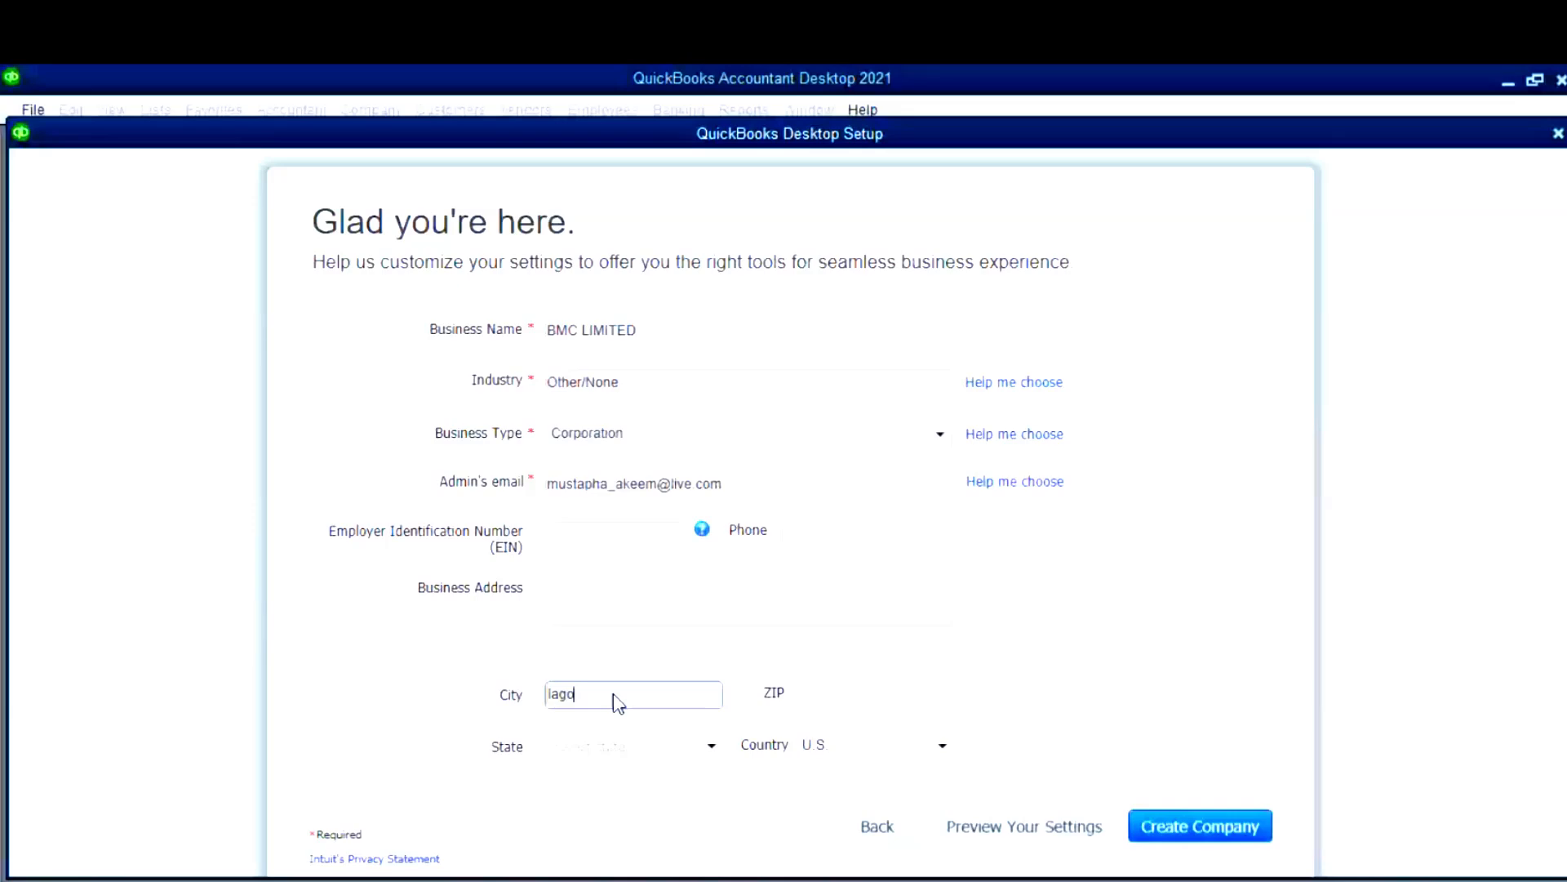
type("s")
left_click(886, 748)
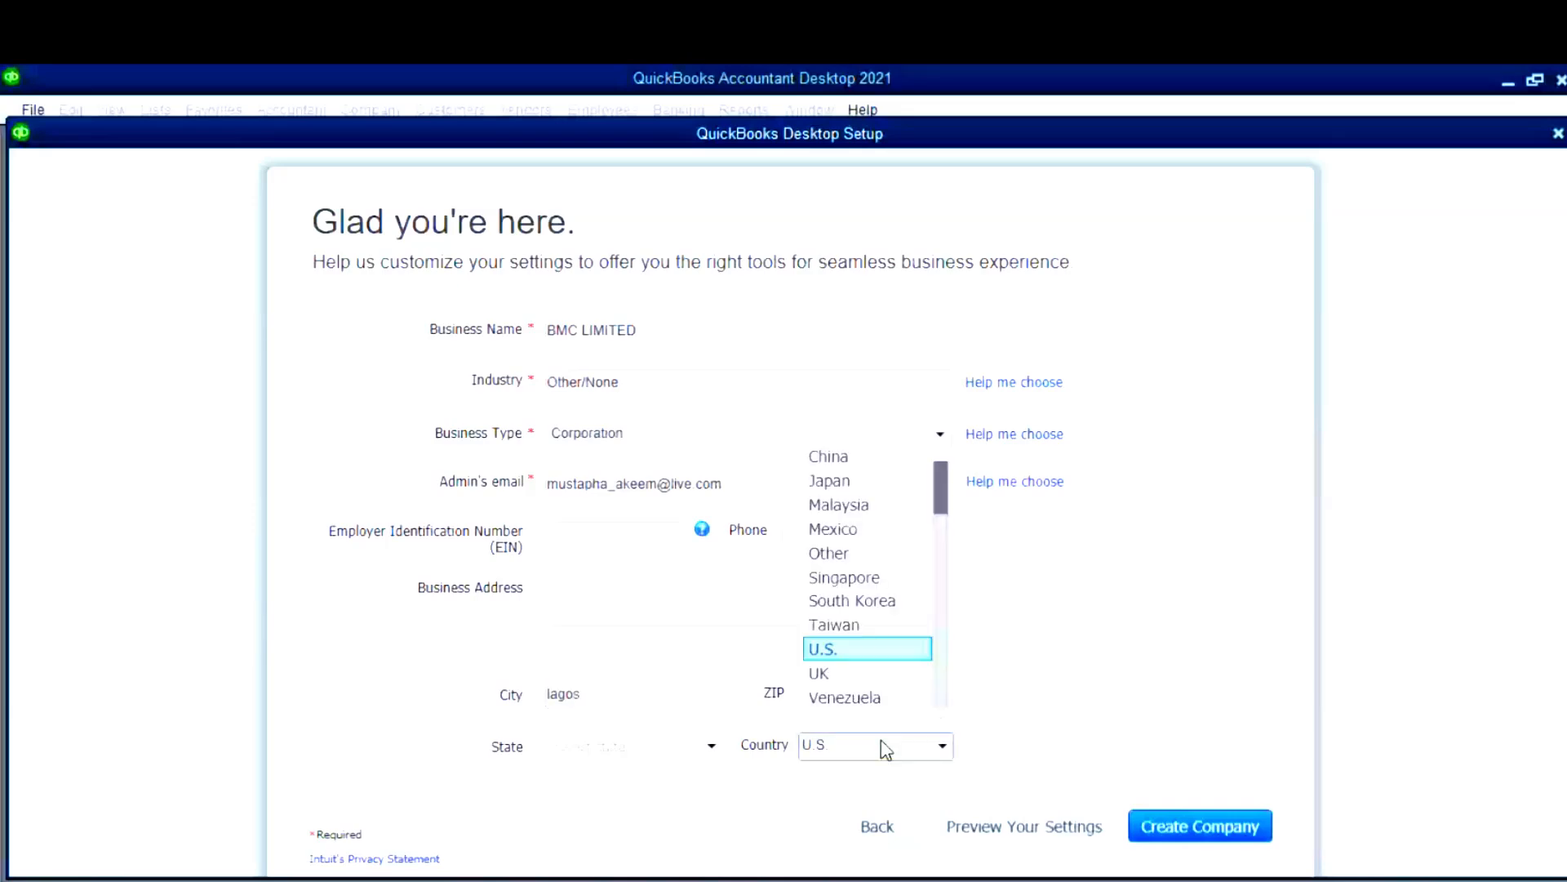
scroll(940, 704, "up", 1)
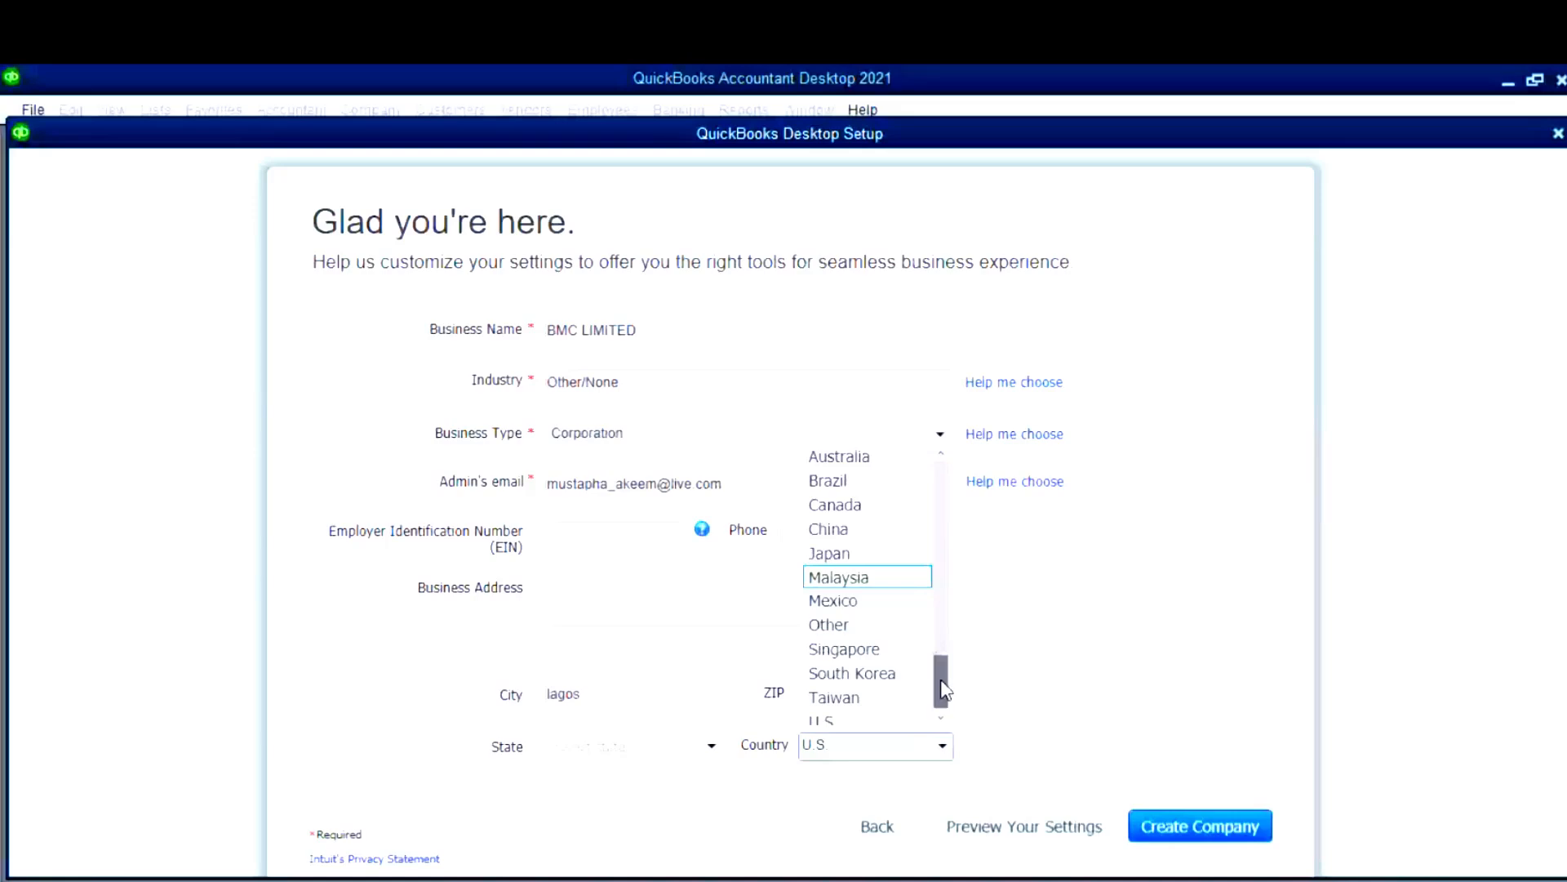
scroll(931, 575, "down", 1)
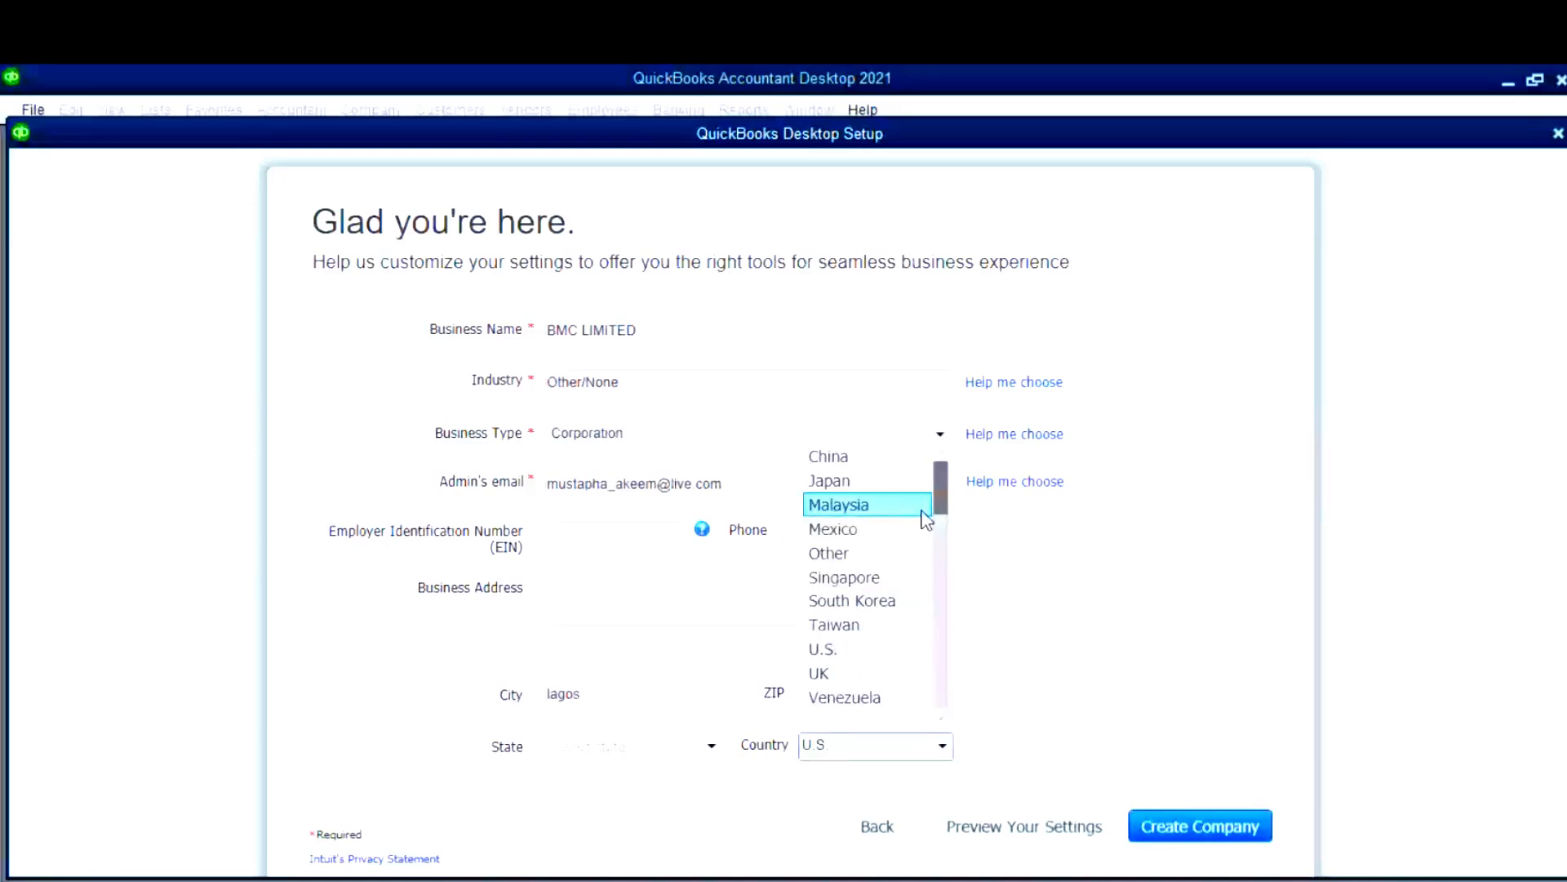
left_click(906, 553)
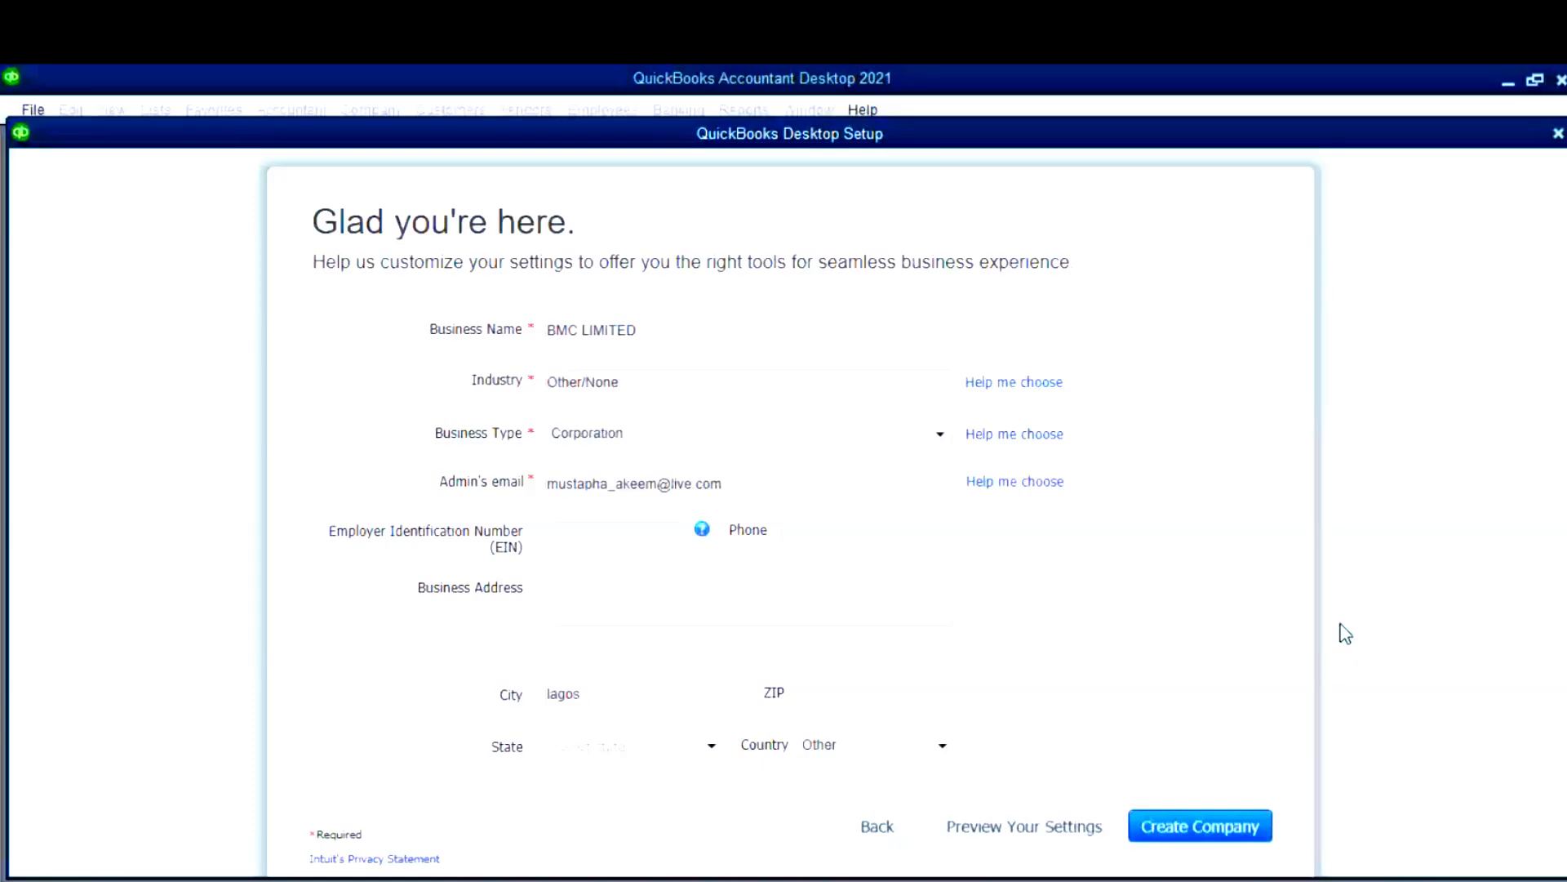
left_click(711, 746)
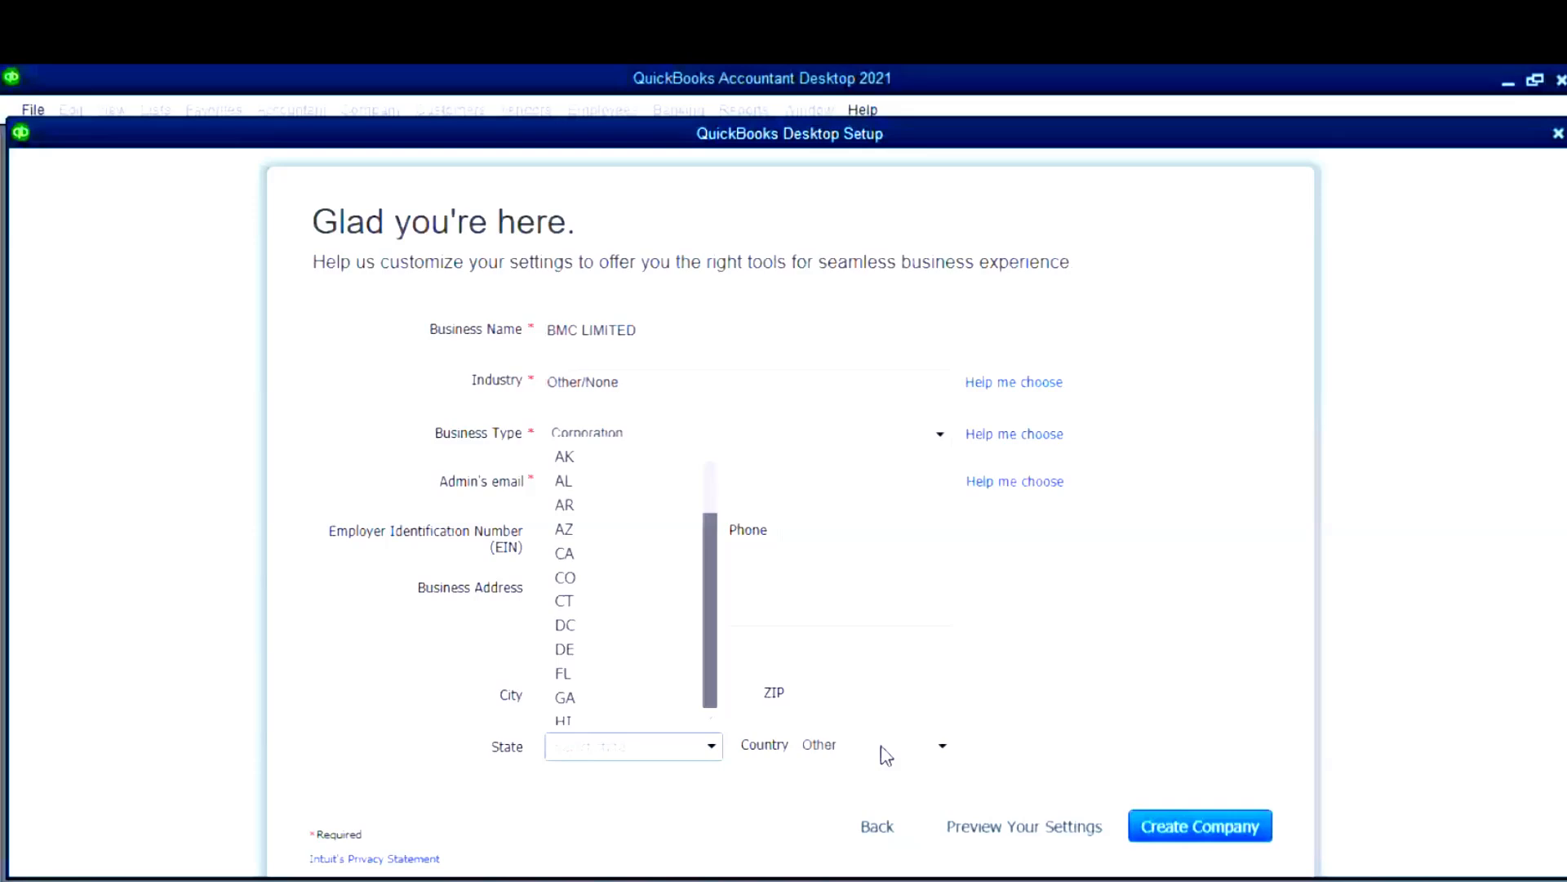
left_click_drag(711, 506, 712, 648)
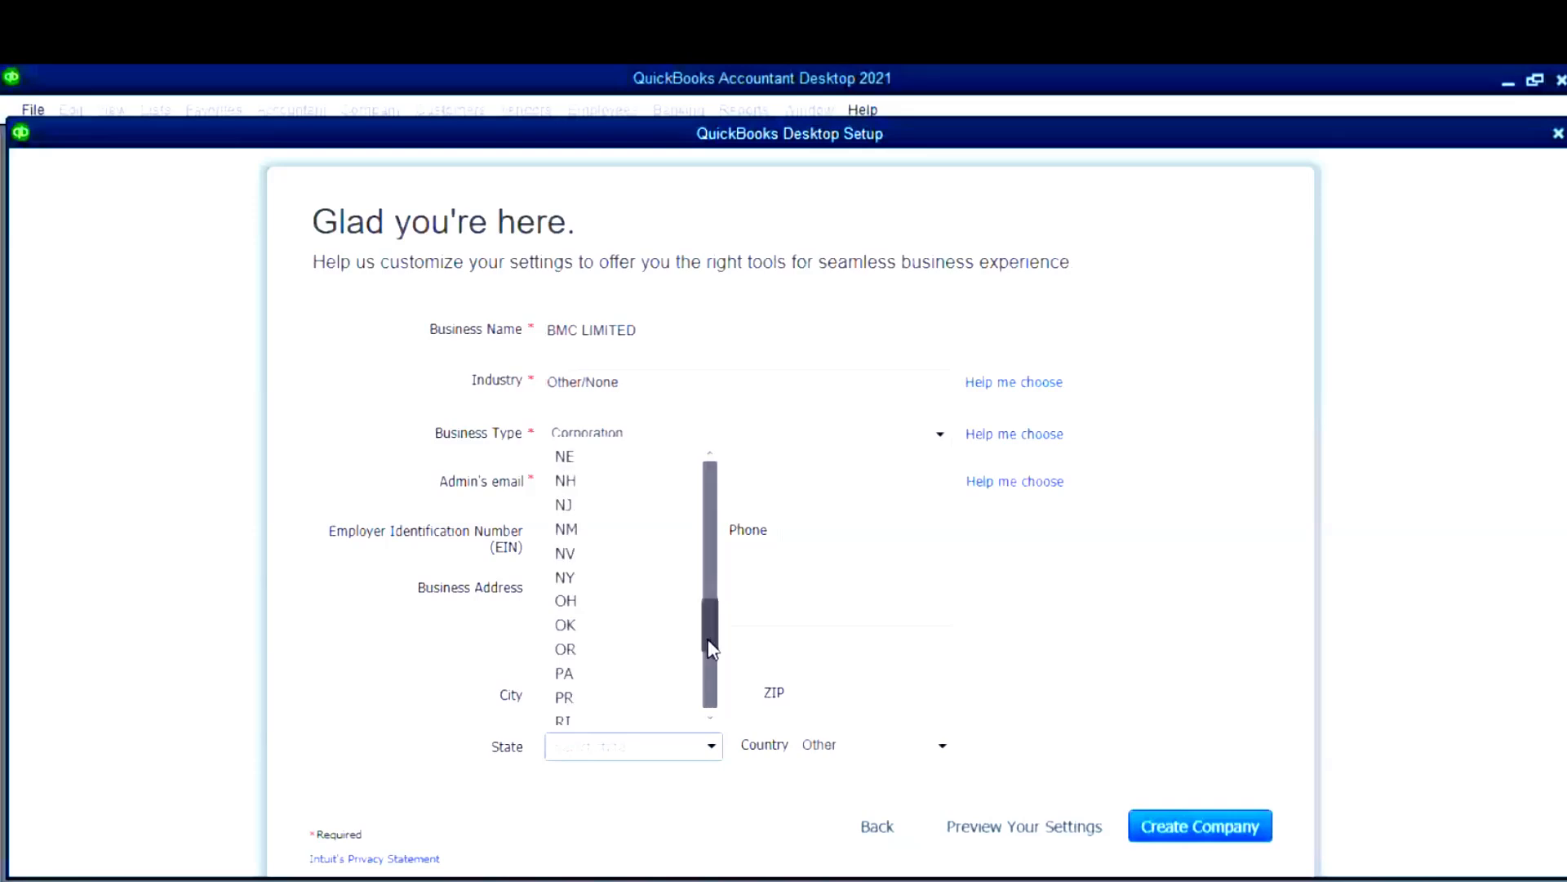
scroll(712, 640, "down", 3)
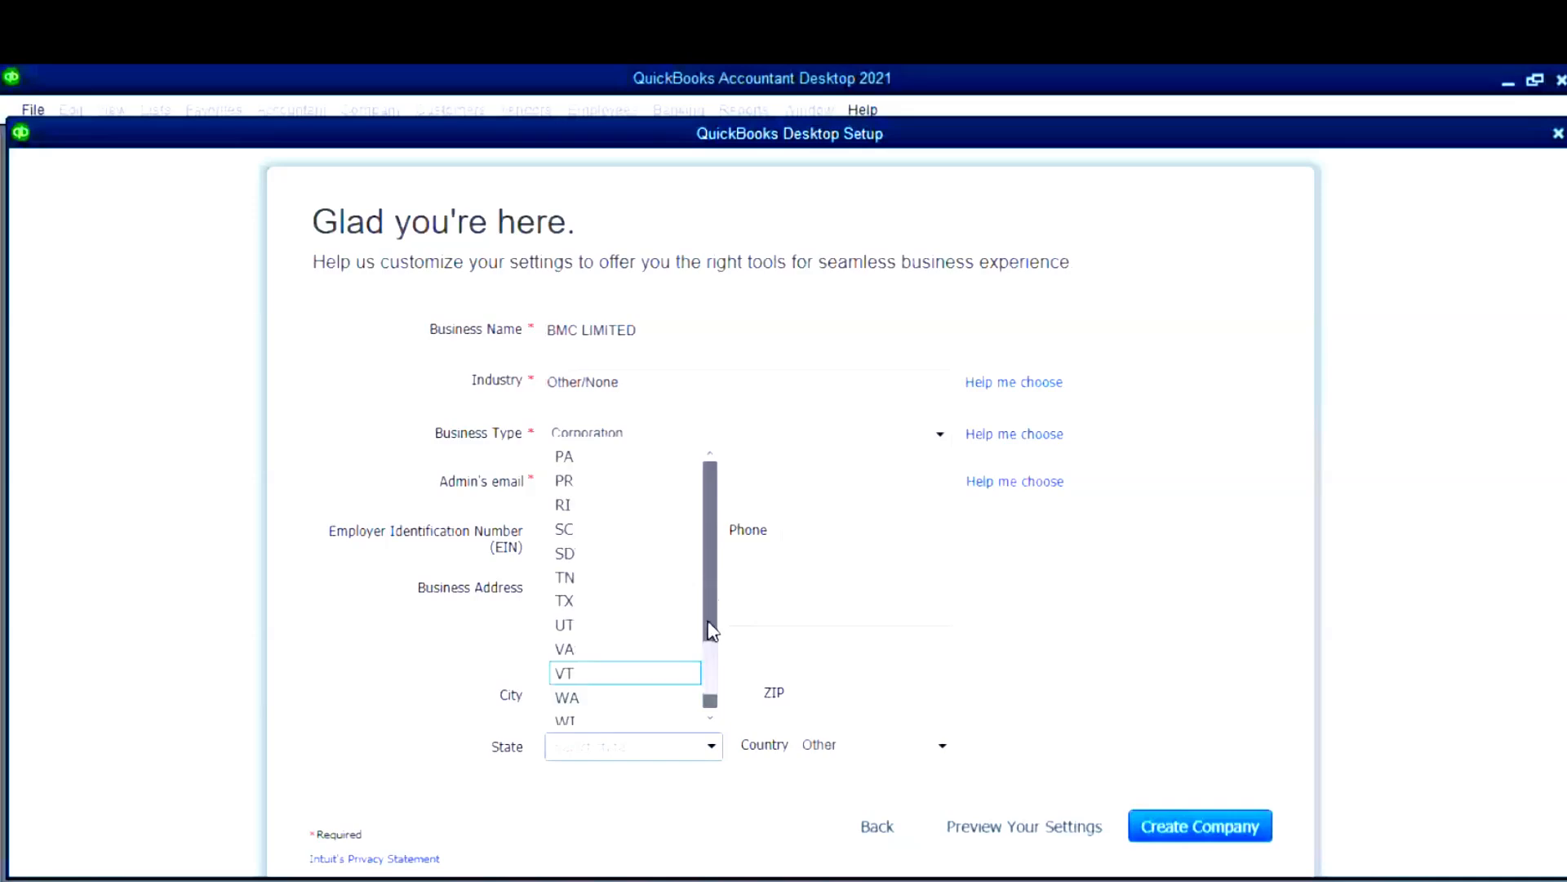
scroll(631, 549, "up", 8)
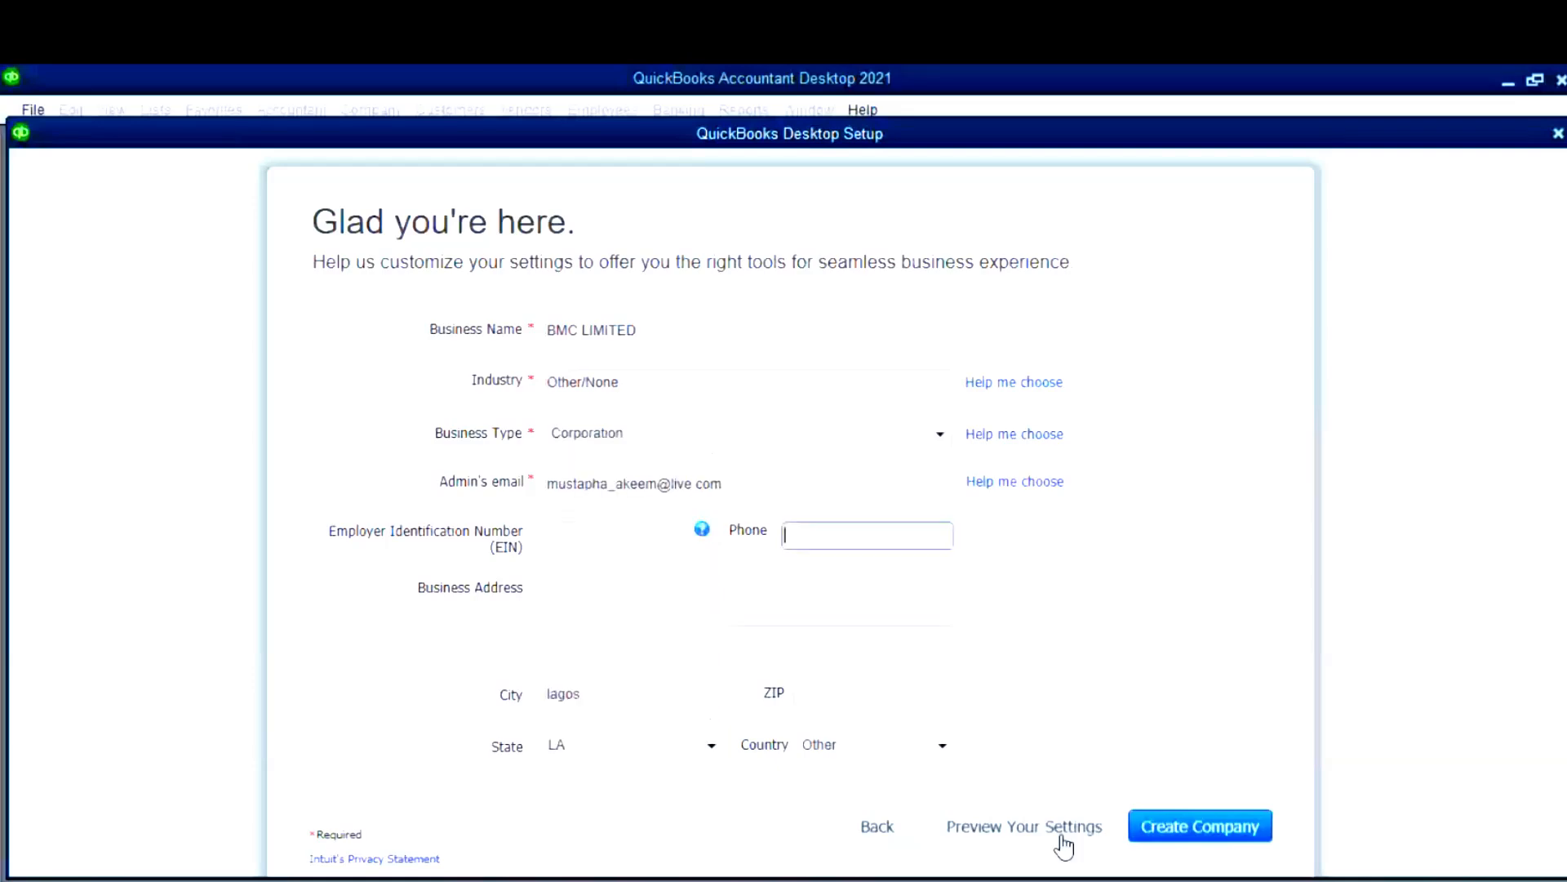
- Create the BMC LIMITED company file from the completed setup form
left_click(1189, 829)
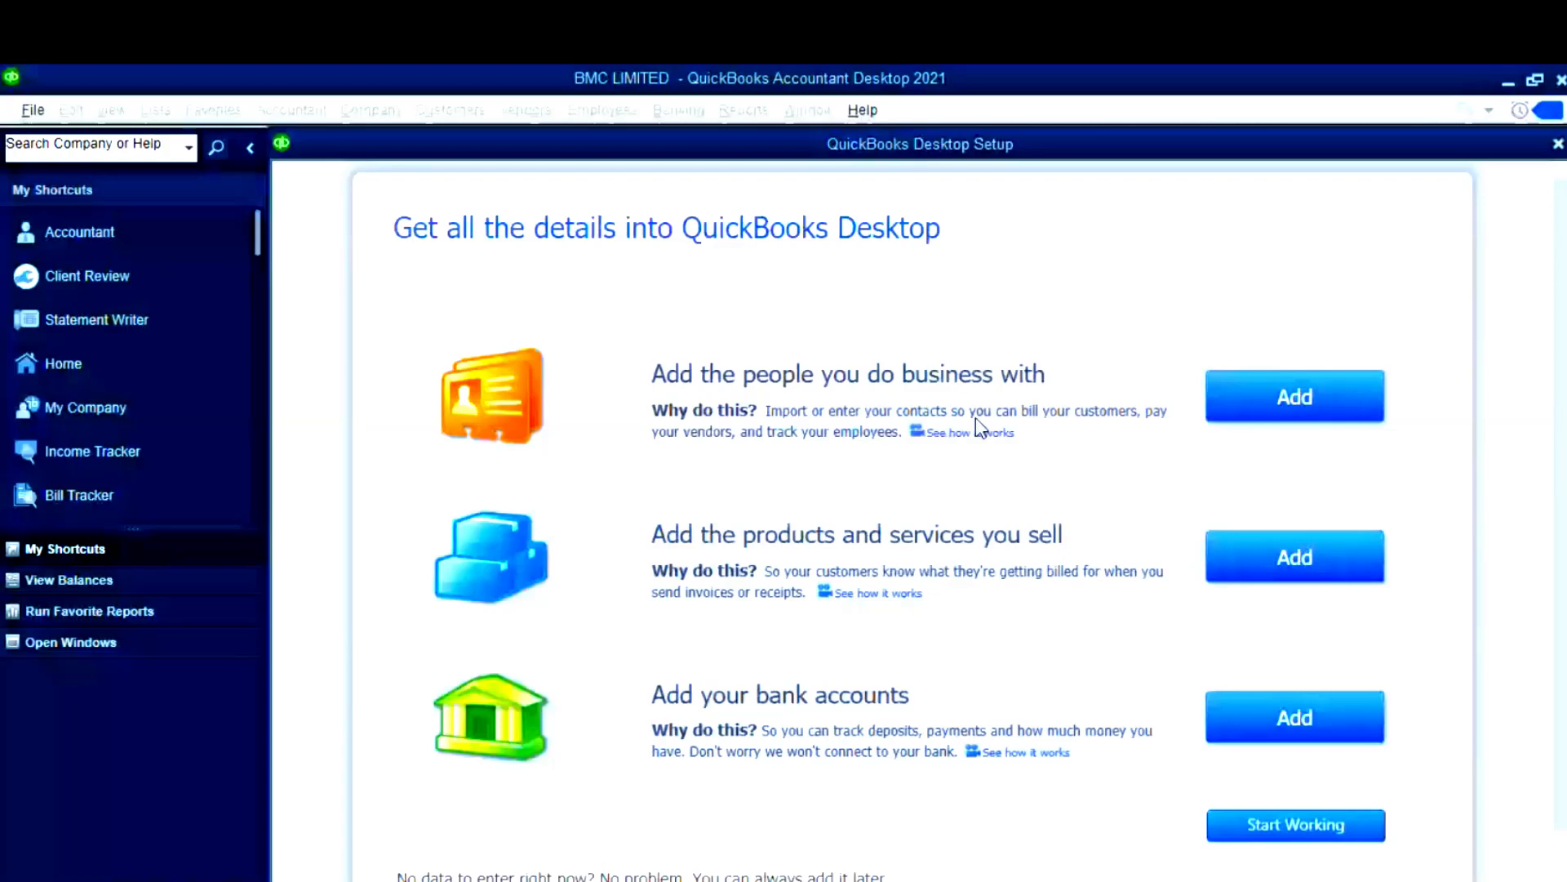
- Skip the remaining company details with Start Working to reach the BMC LIMITED Home page
left_click(1283, 843)
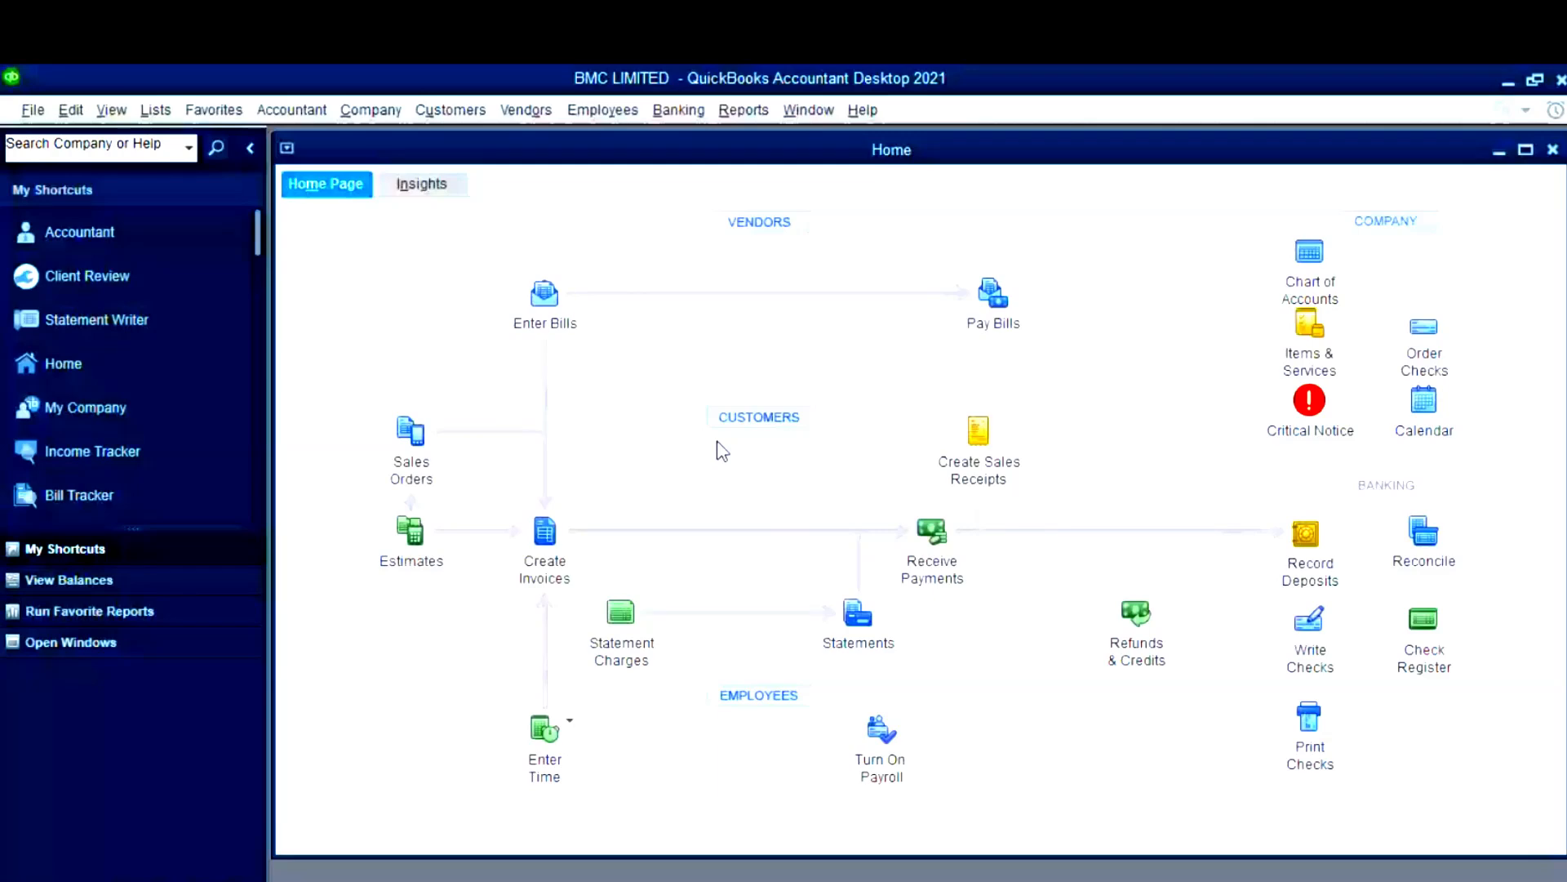
- Look through the File menu, try Open Second Company, then return to the File menu
left_click(34, 111)
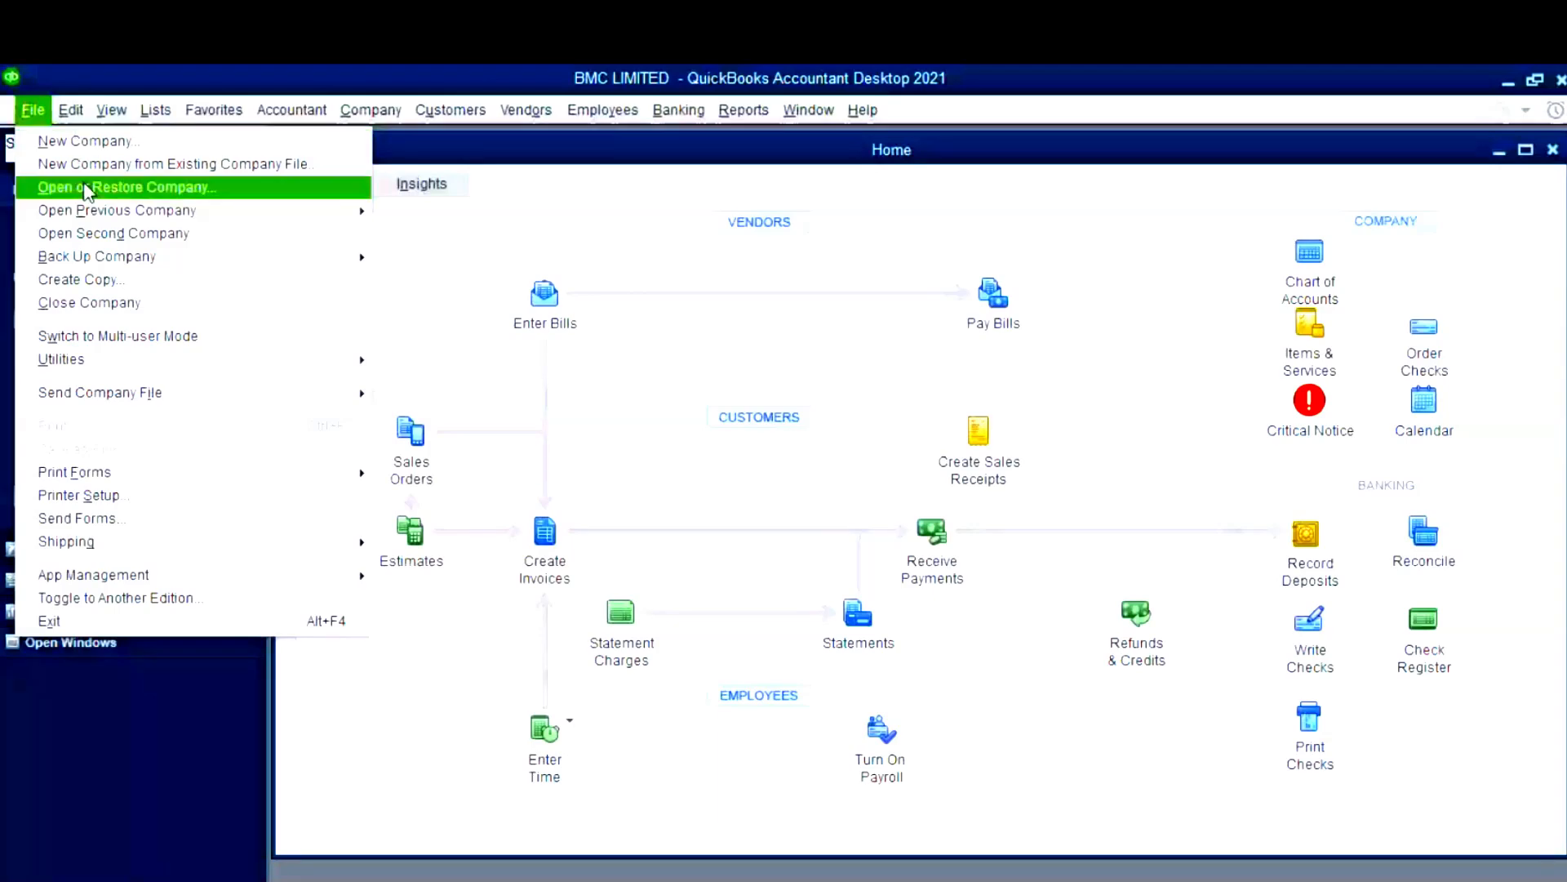
mouse_move(94, 214)
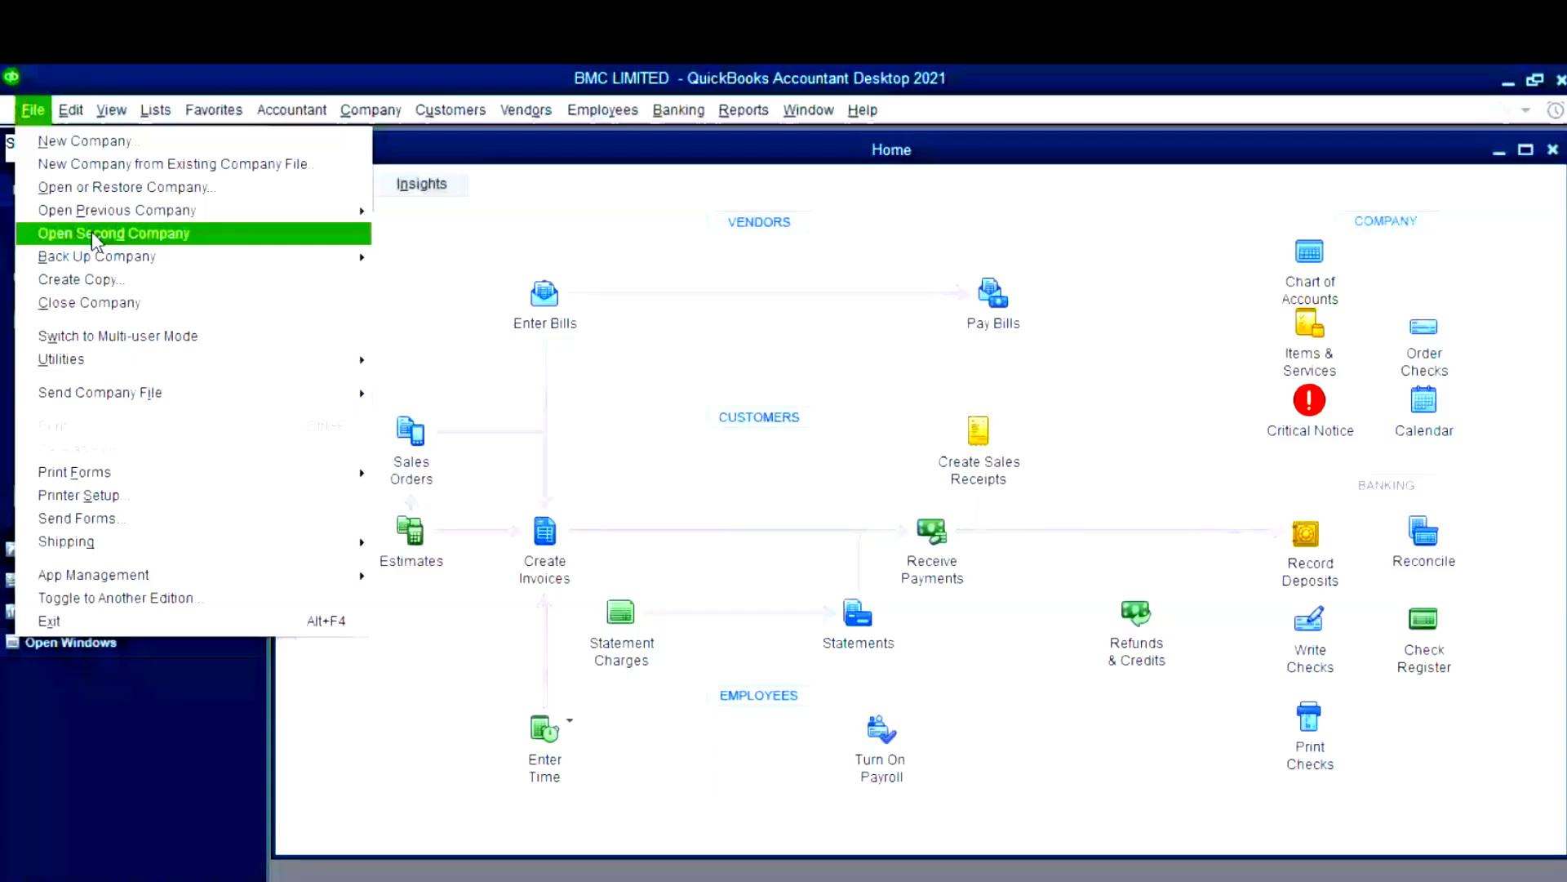
left_click(92, 232)
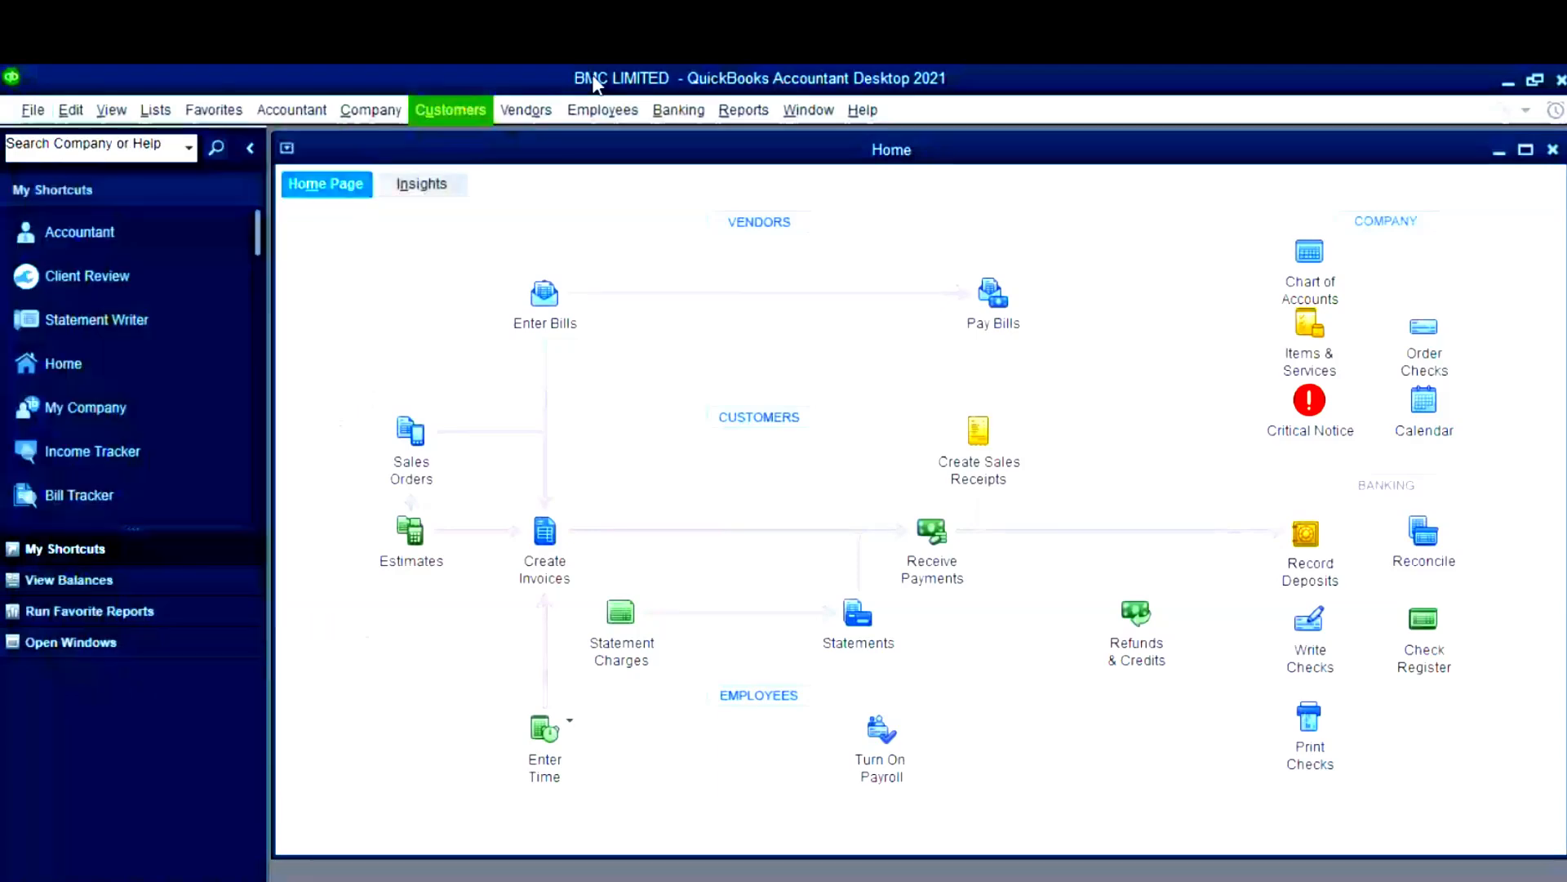
mouse_move(615, 96)
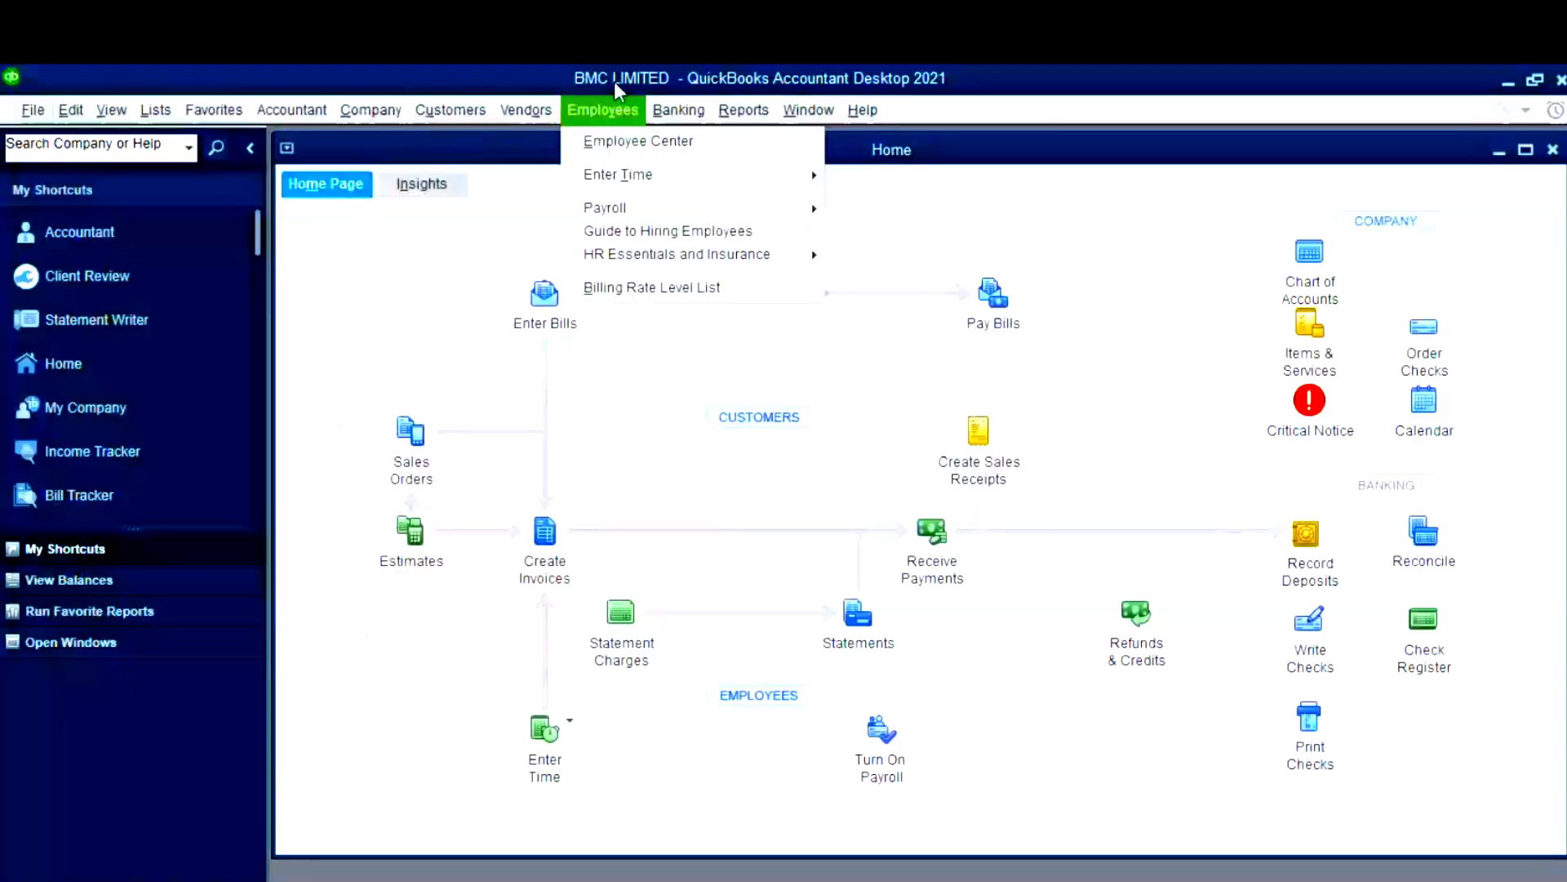
left_click(34, 112)
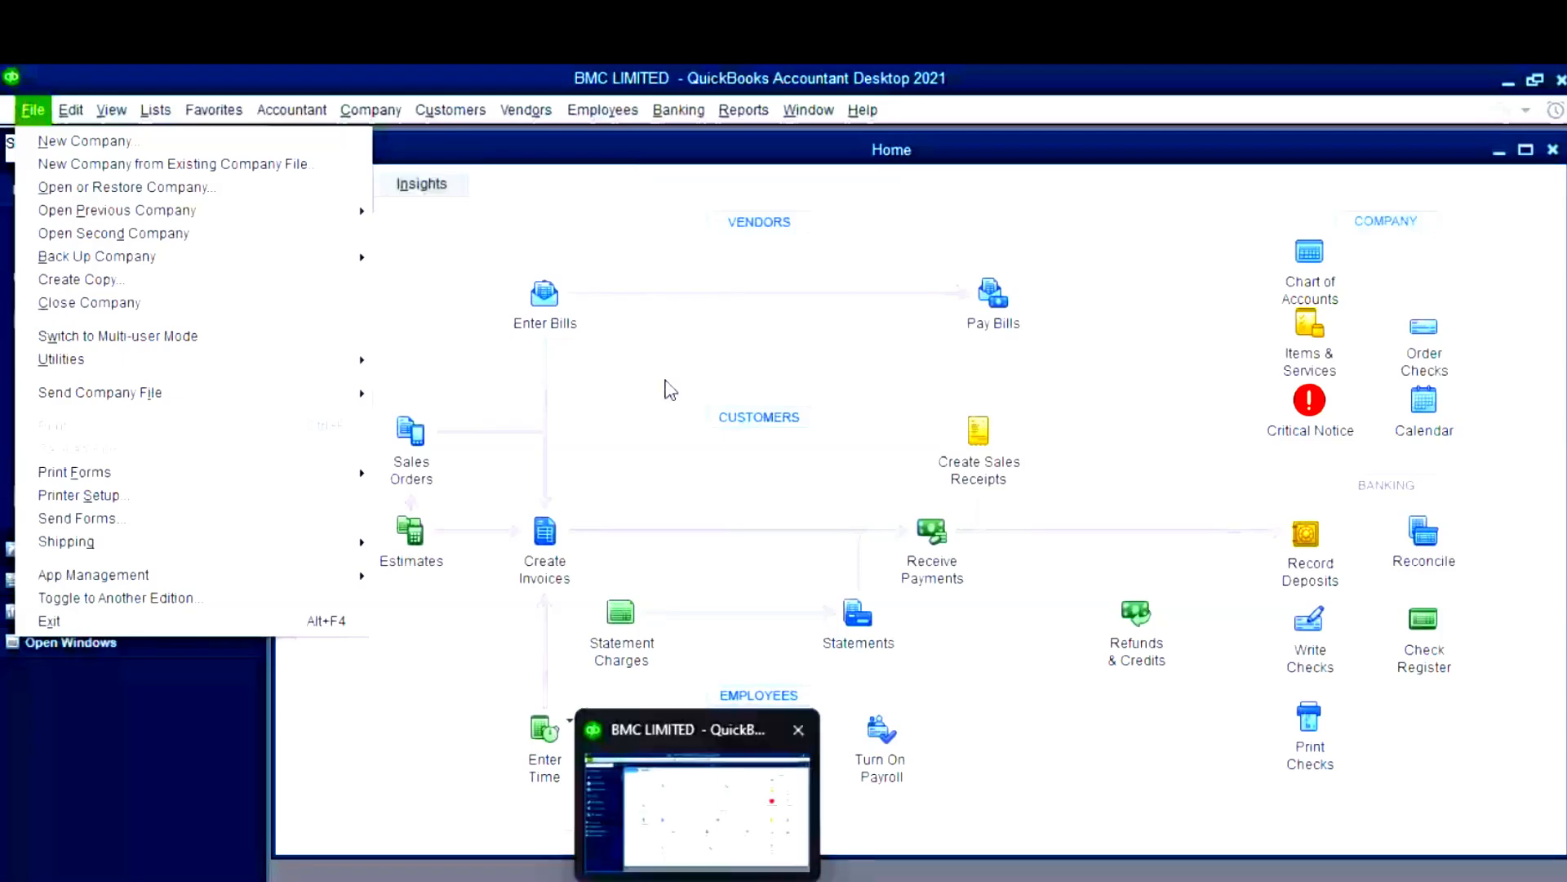
- Glance at the Help menu, then show the File > Back Up Company submenu
left_click(872, 111)
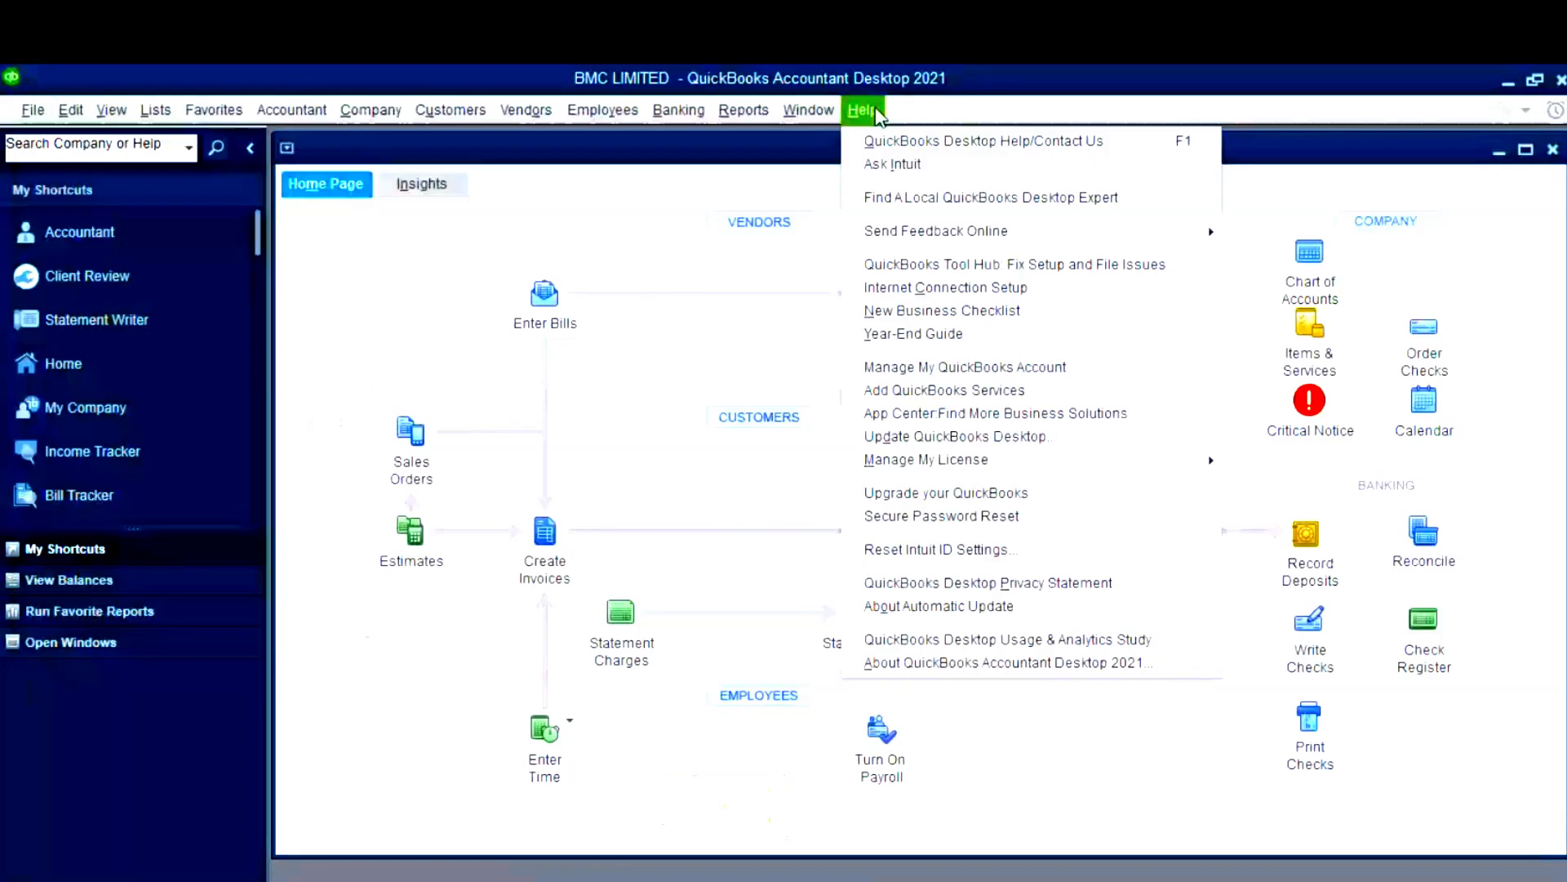
left_click(33, 109)
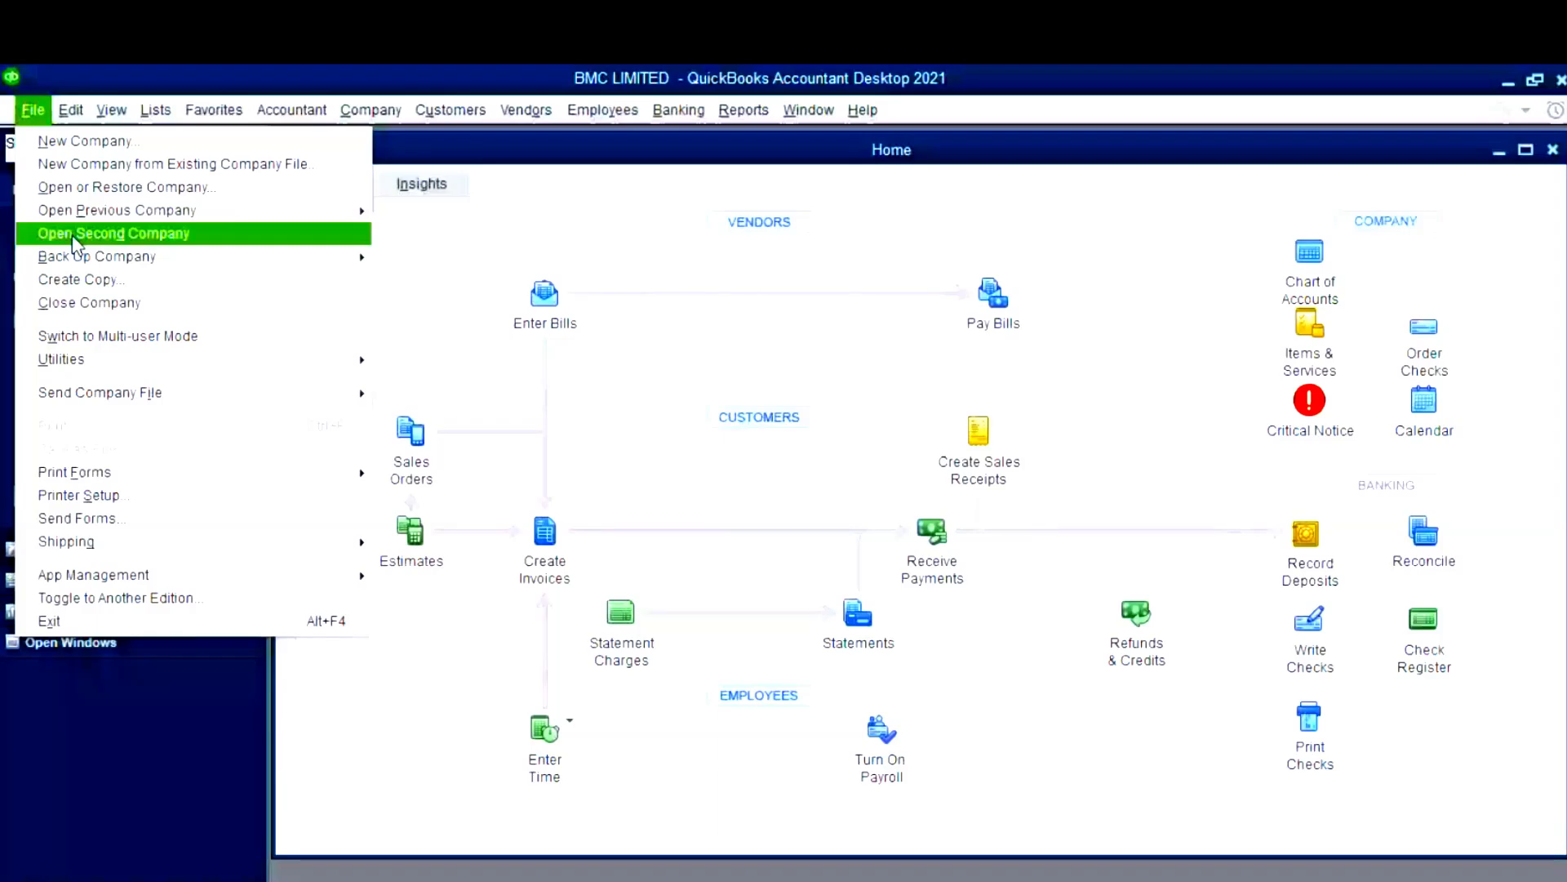
mouse_move(93, 260)
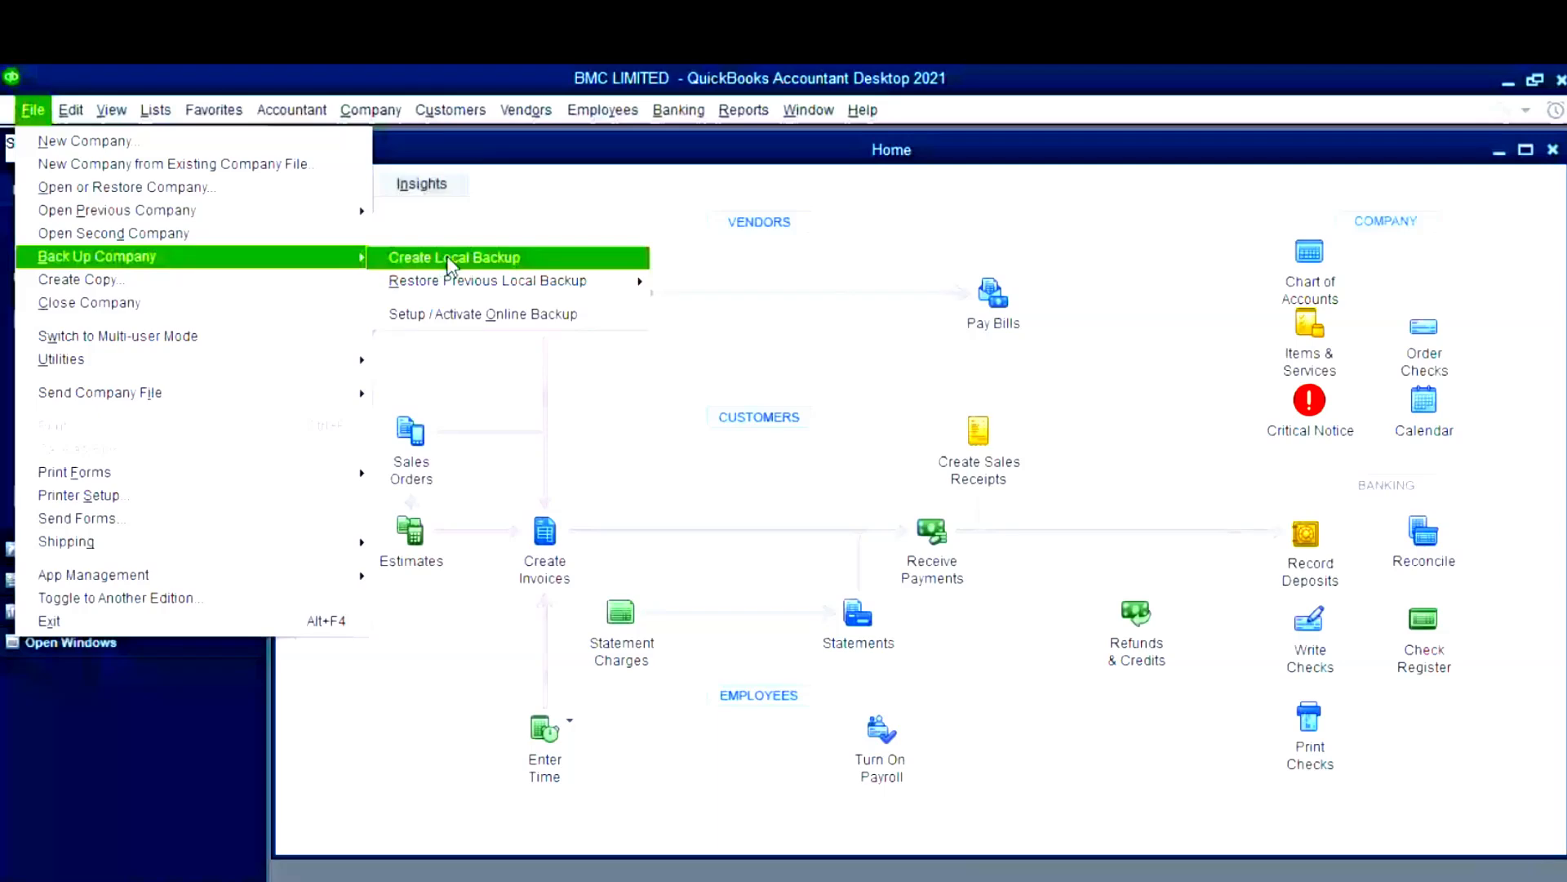
- Create a local backup of BMC LIMITED in Downloads, accepting the drive-location warning
left_click(450, 258)
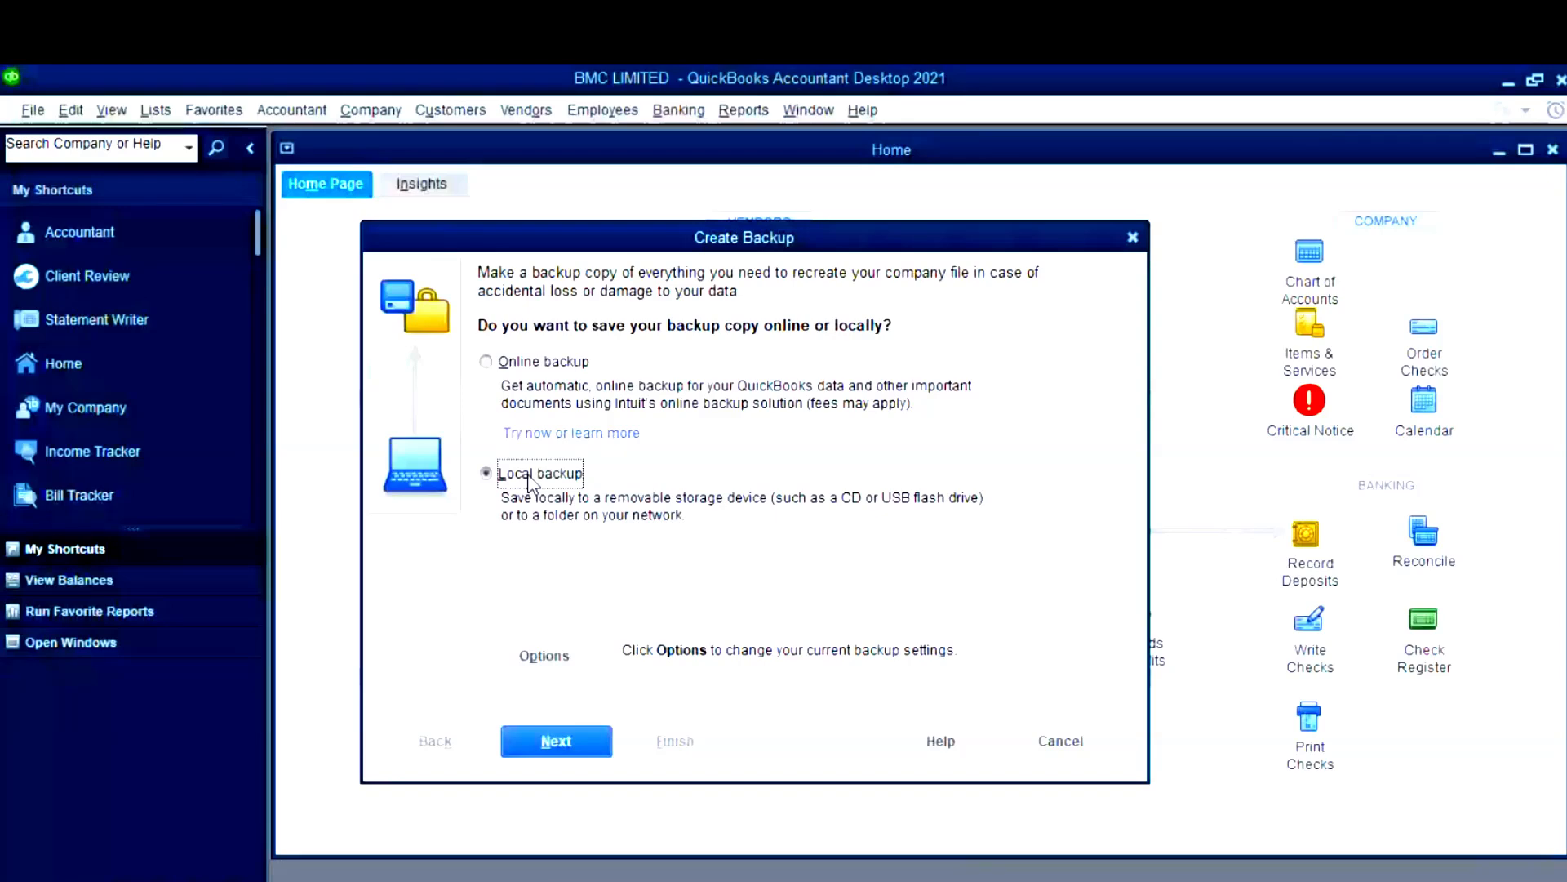
left_click(569, 756)
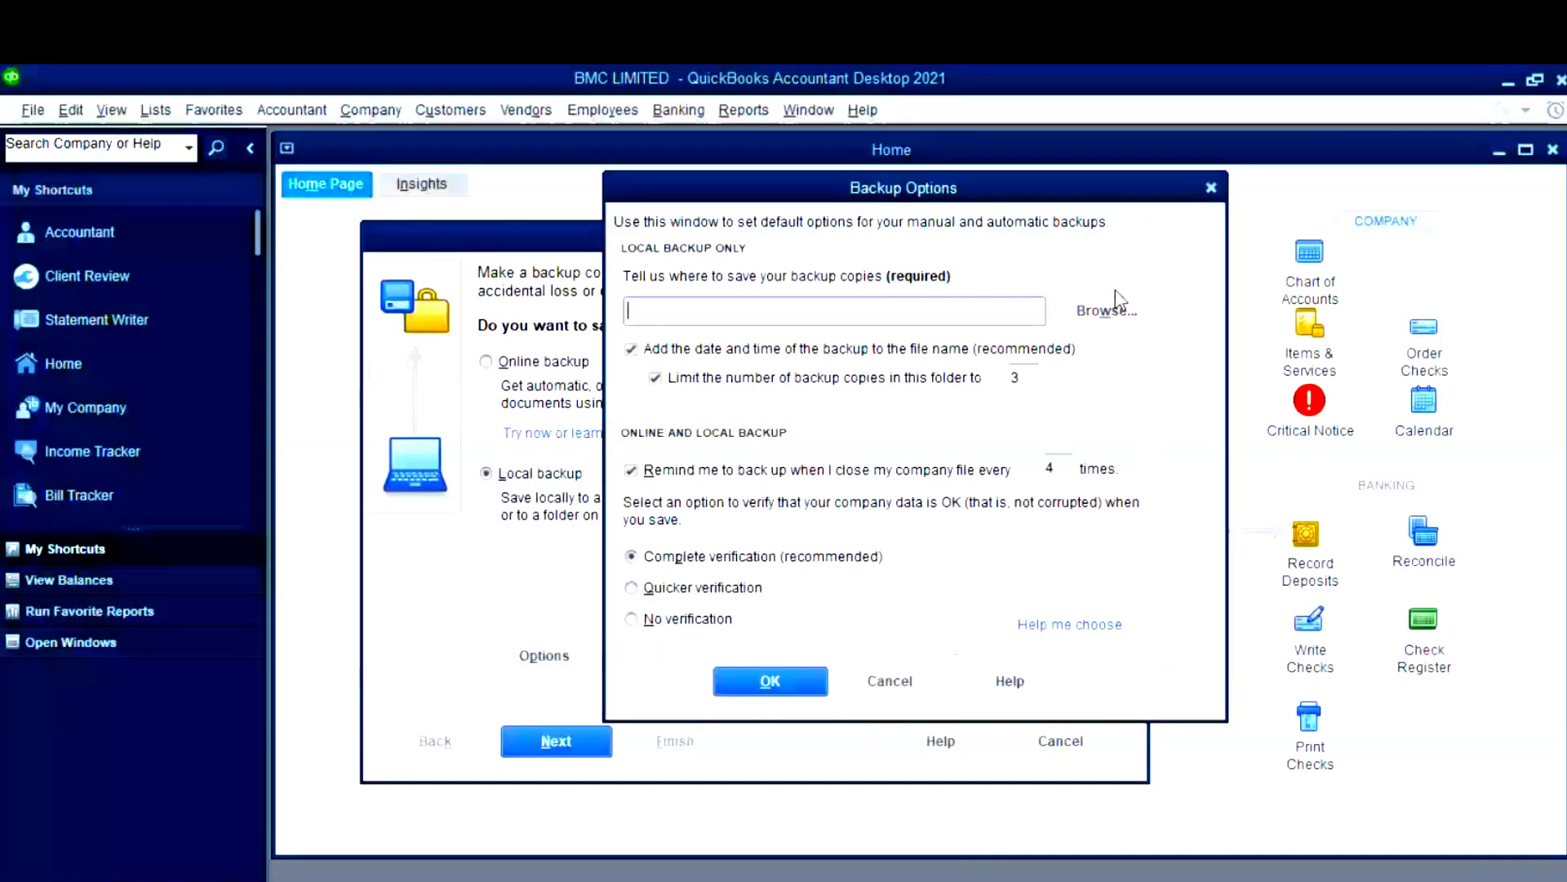
left_click(1107, 313)
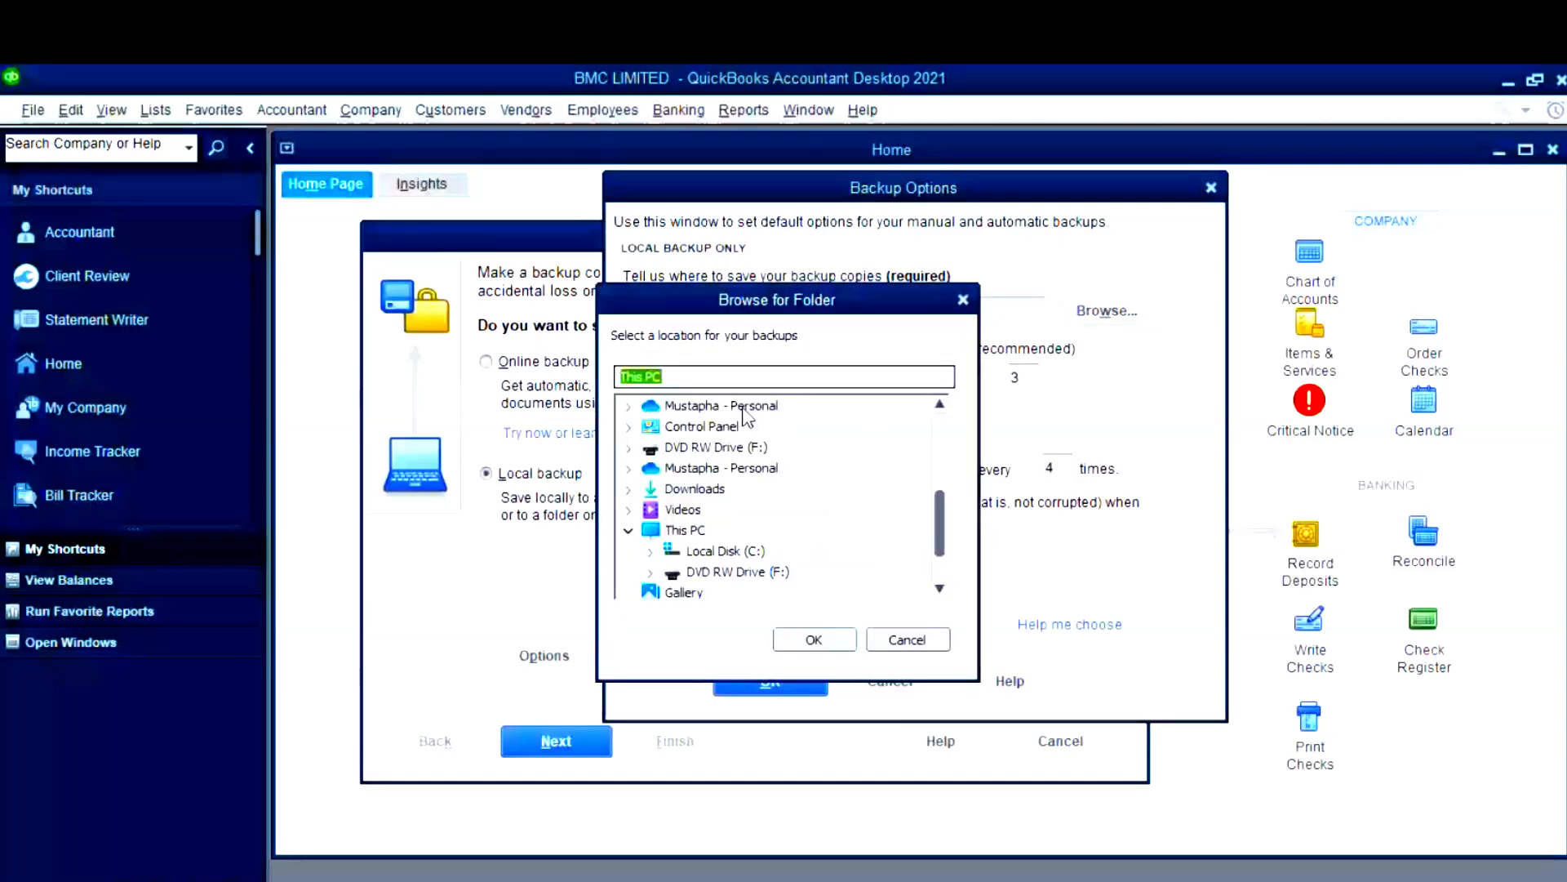
left_click(694, 488)
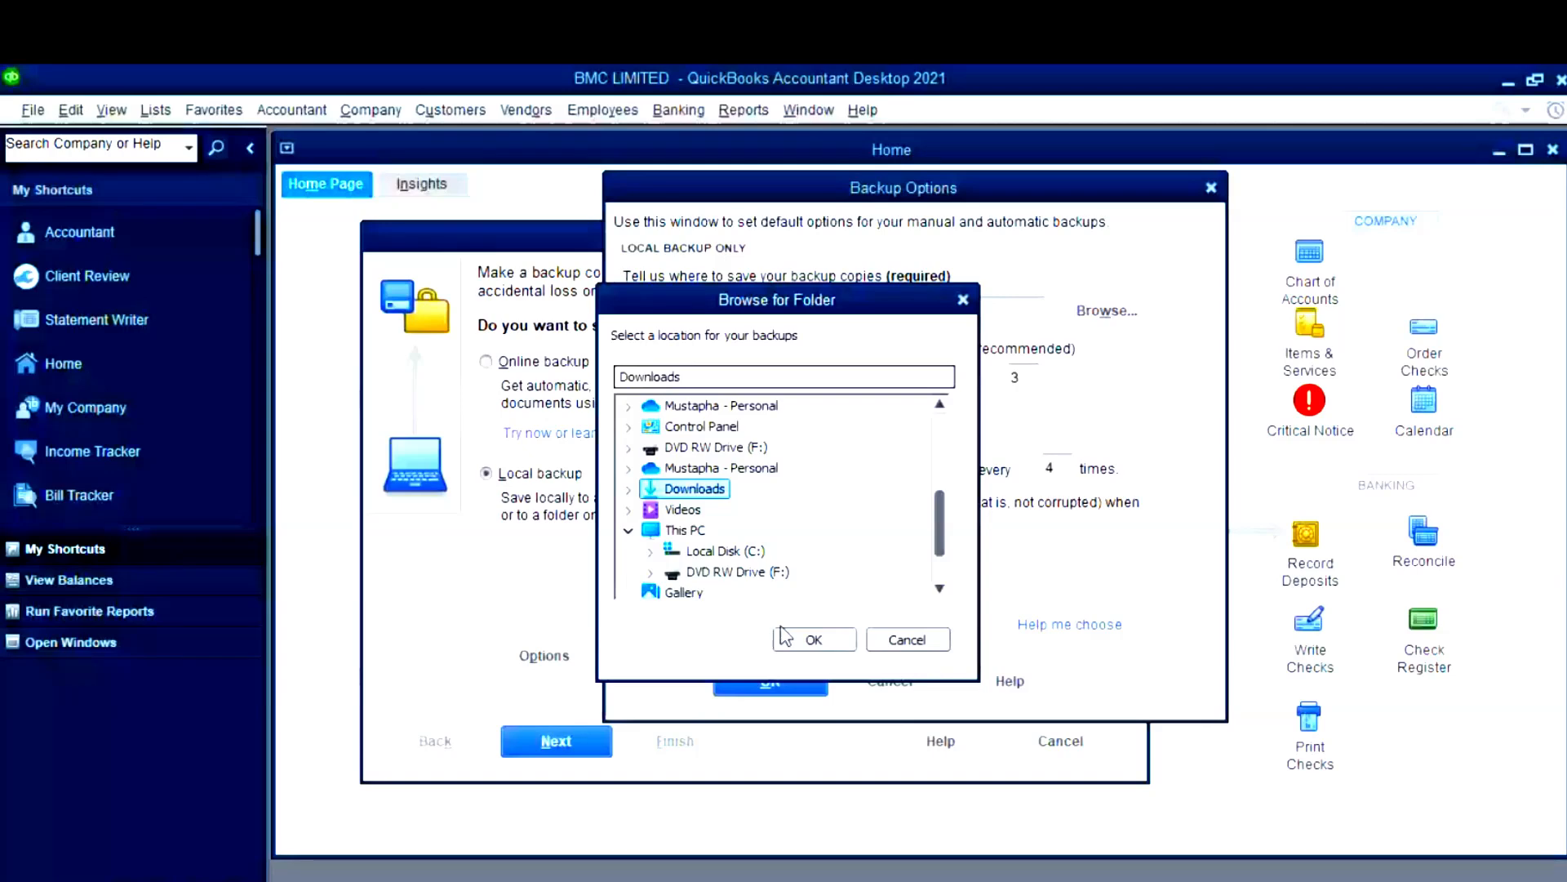
left_click(814, 640)
left_click(880, 418)
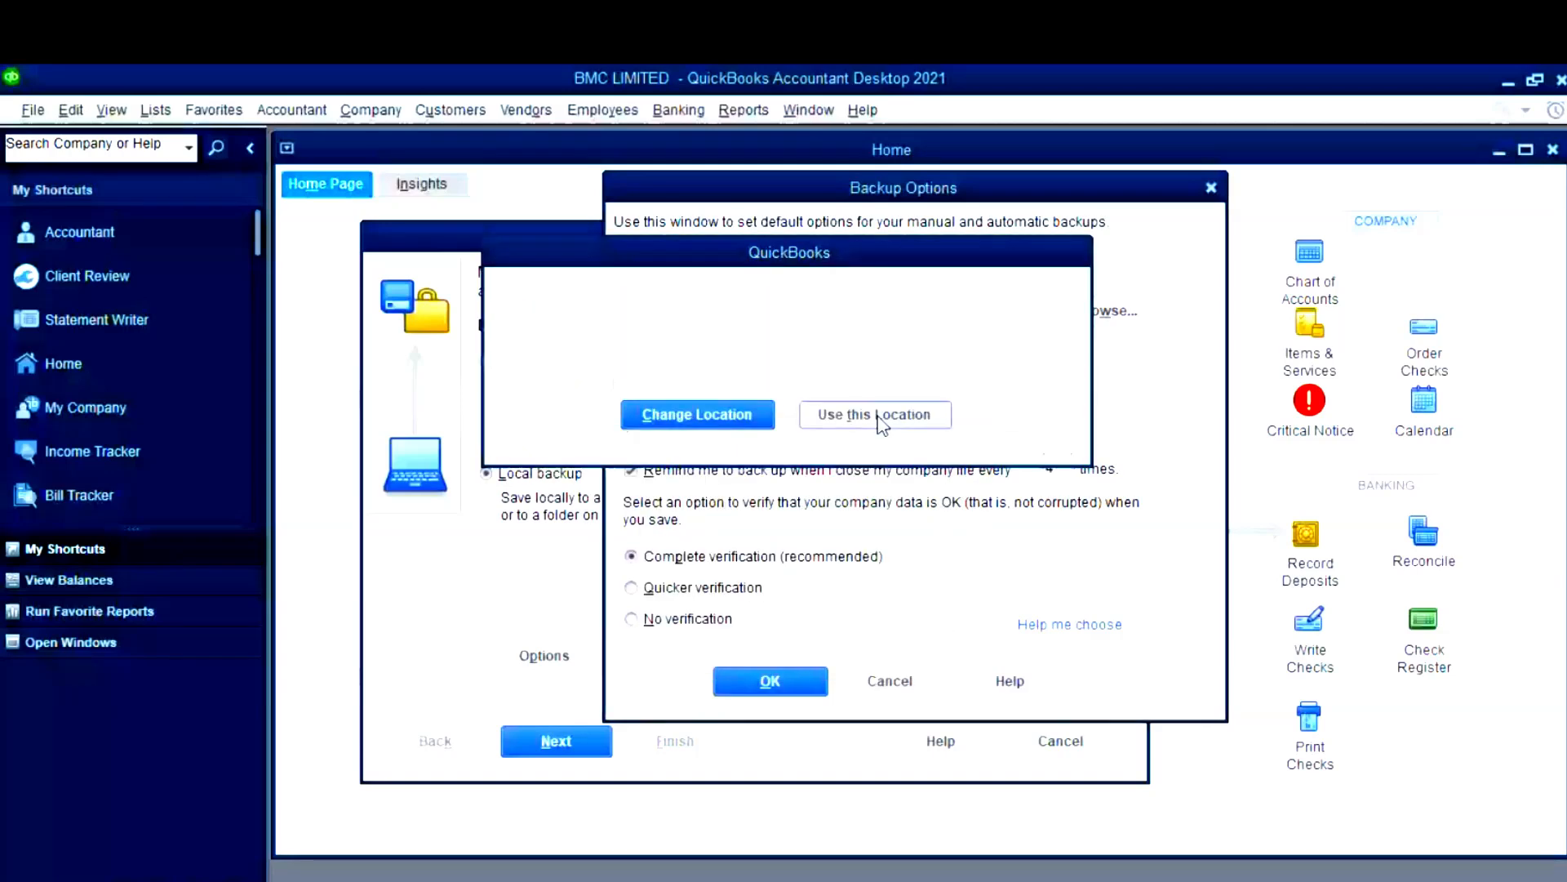
left_click(547, 749)
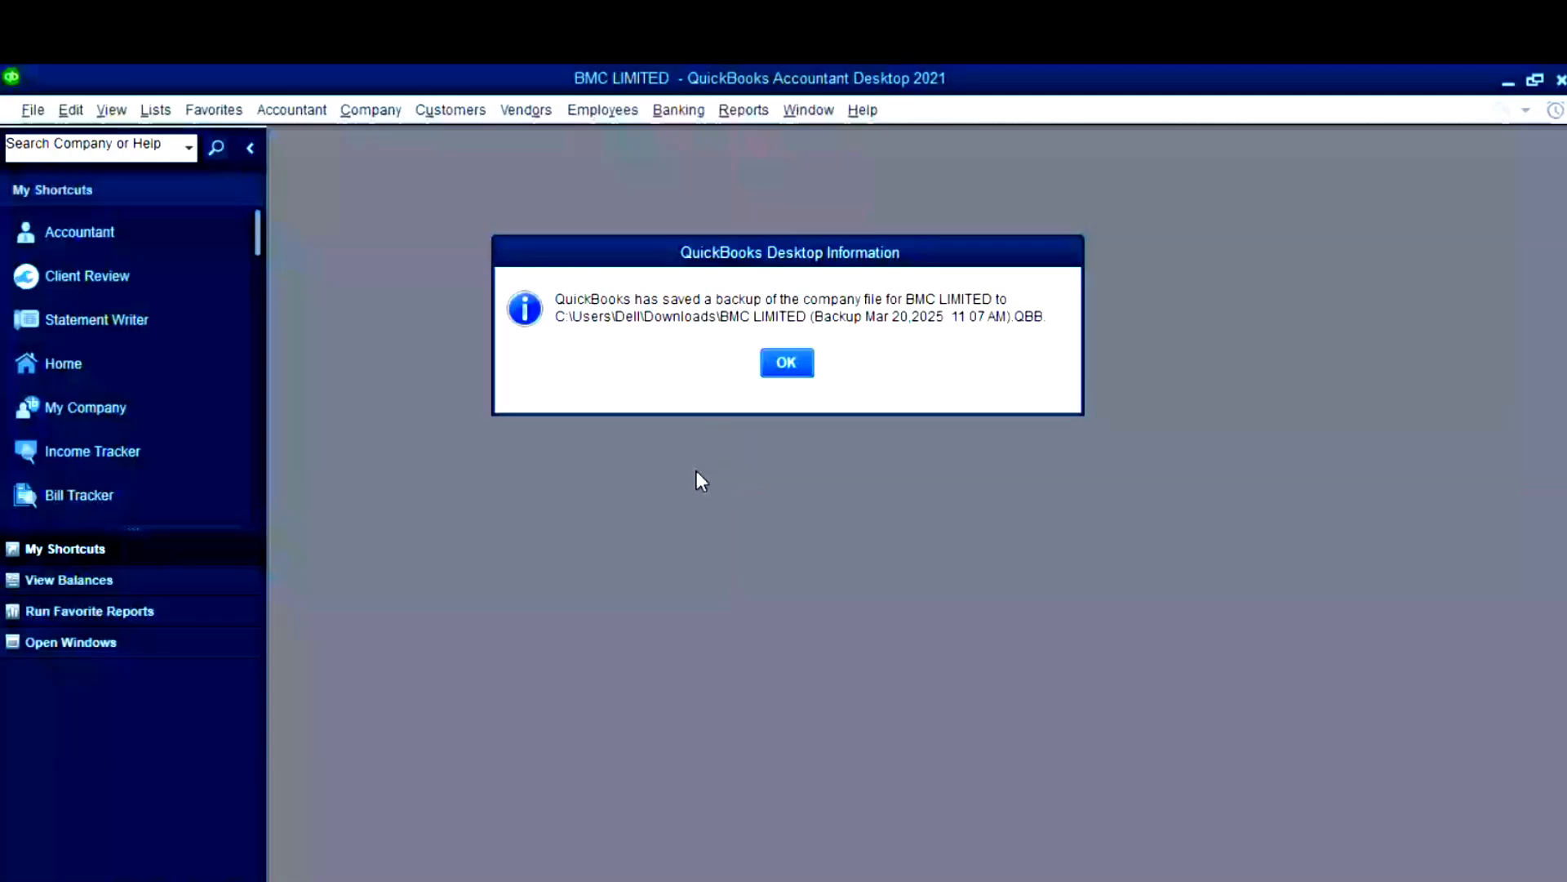
left_click(788, 362)
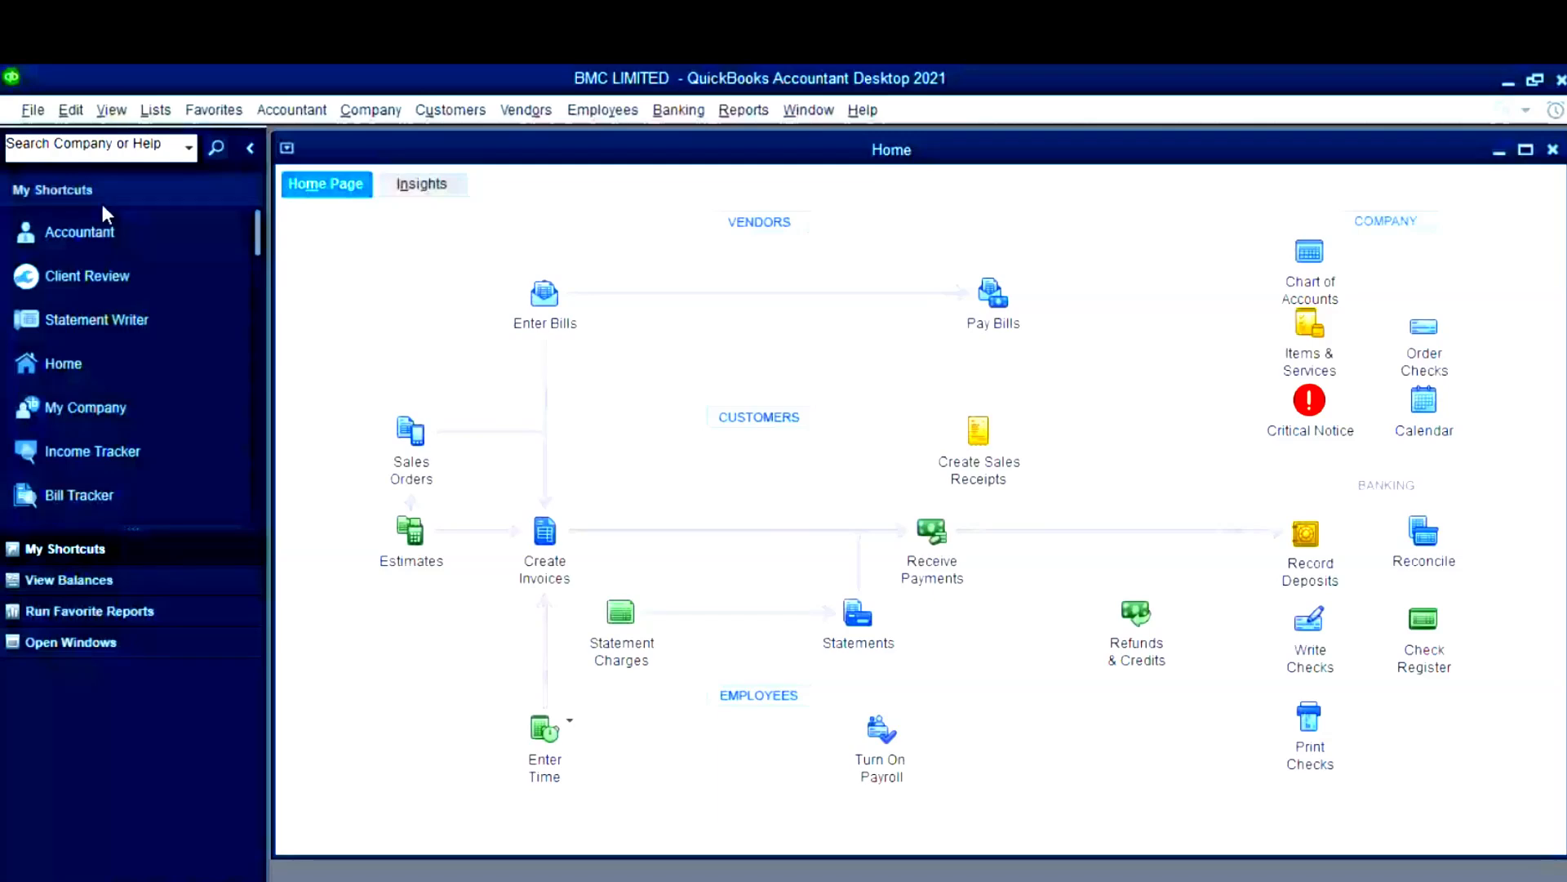
left_click(33, 109)
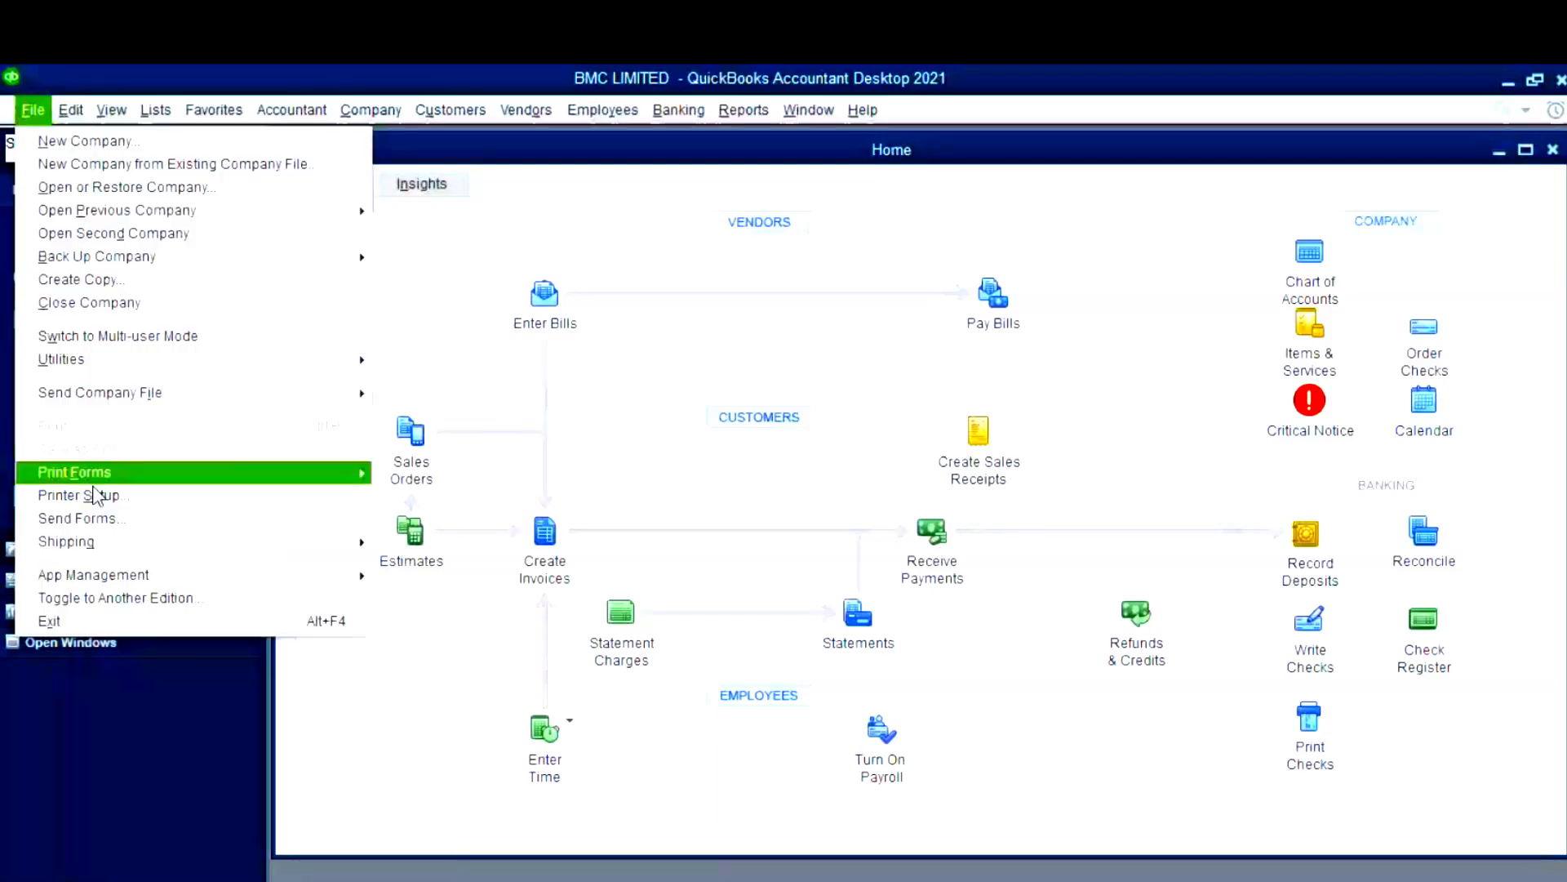
left_click(181, 336)
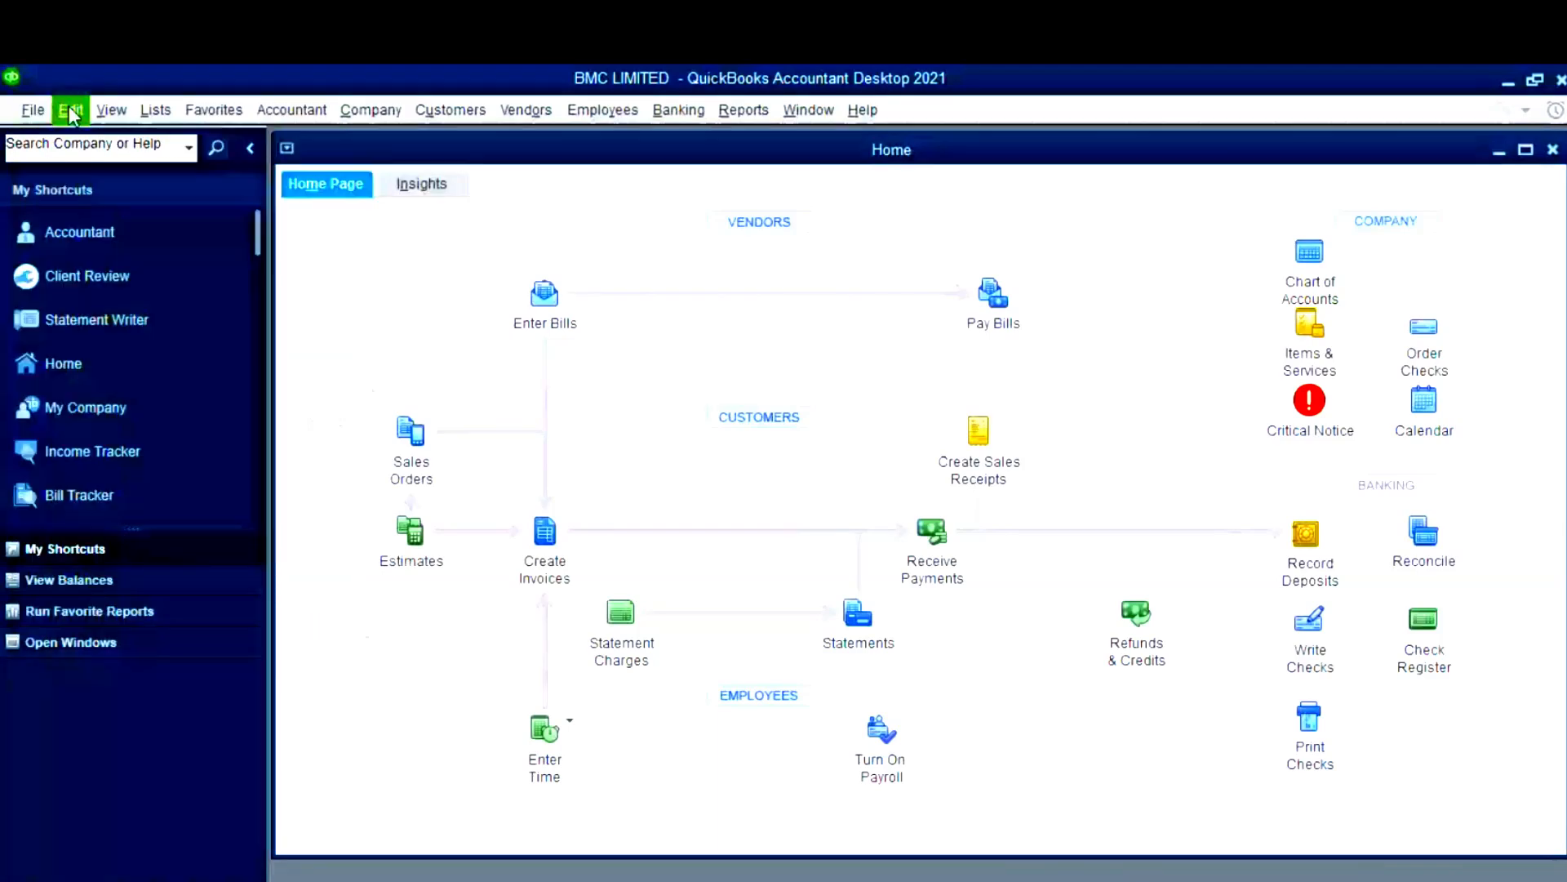
left_click(72, 112)
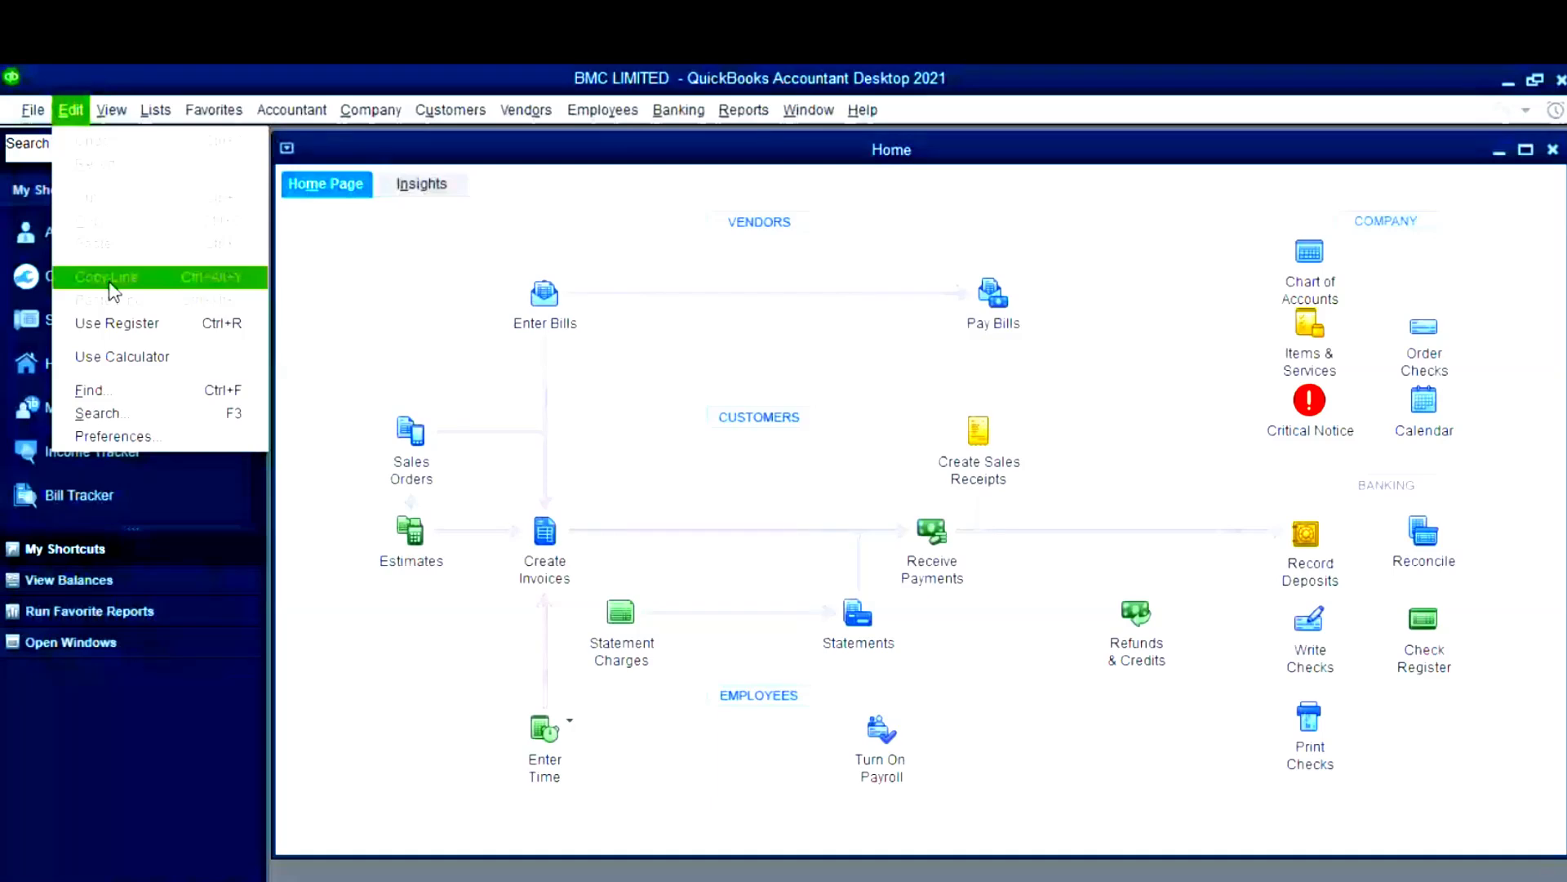
left_click(532, 304)
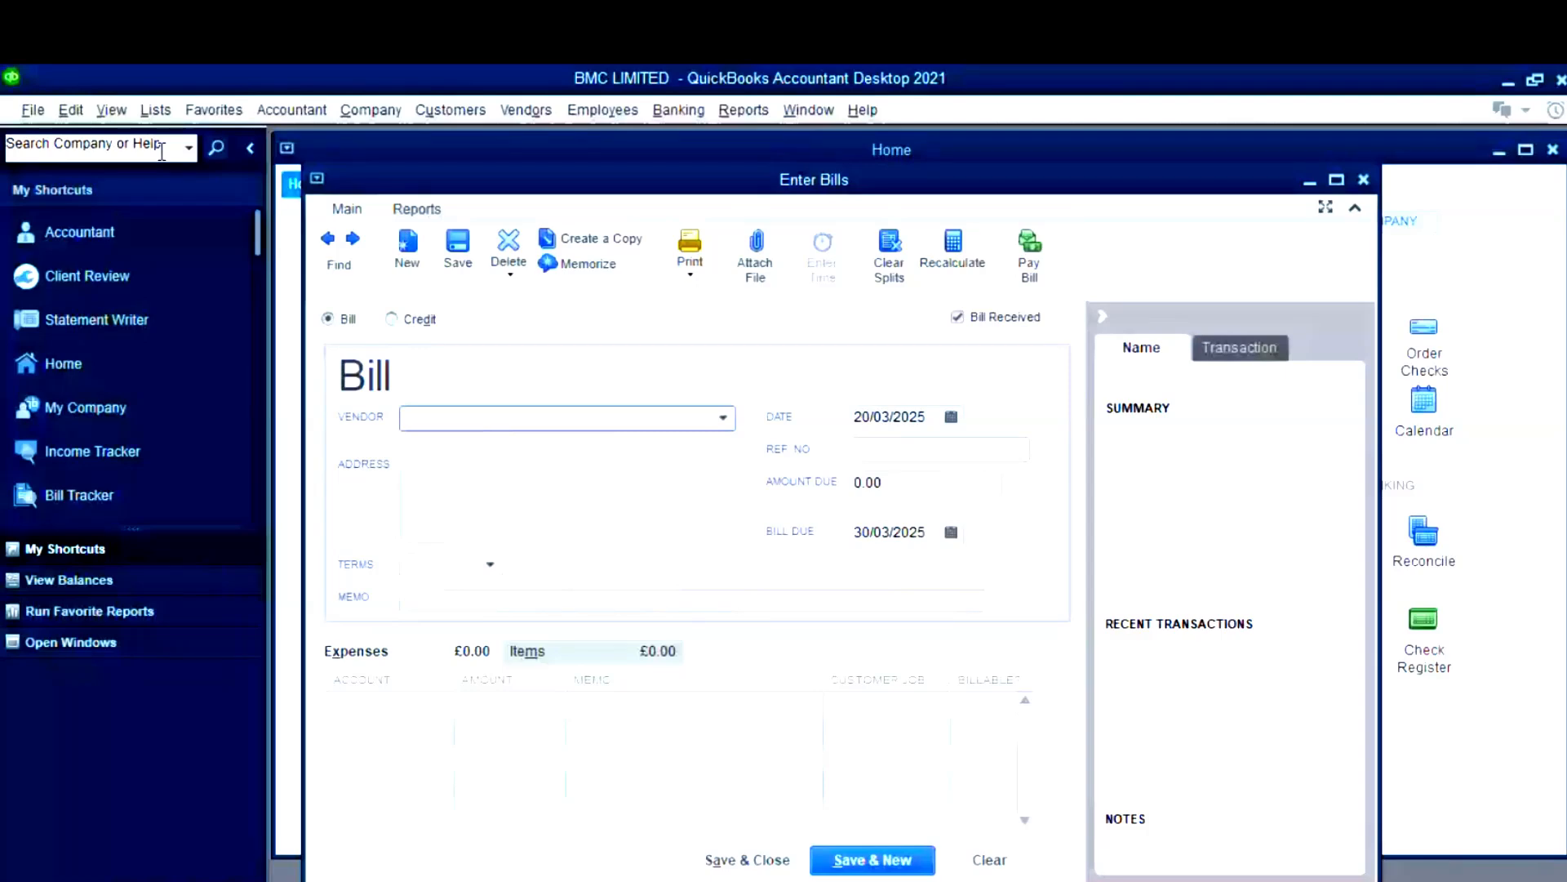
left_click(71, 111)
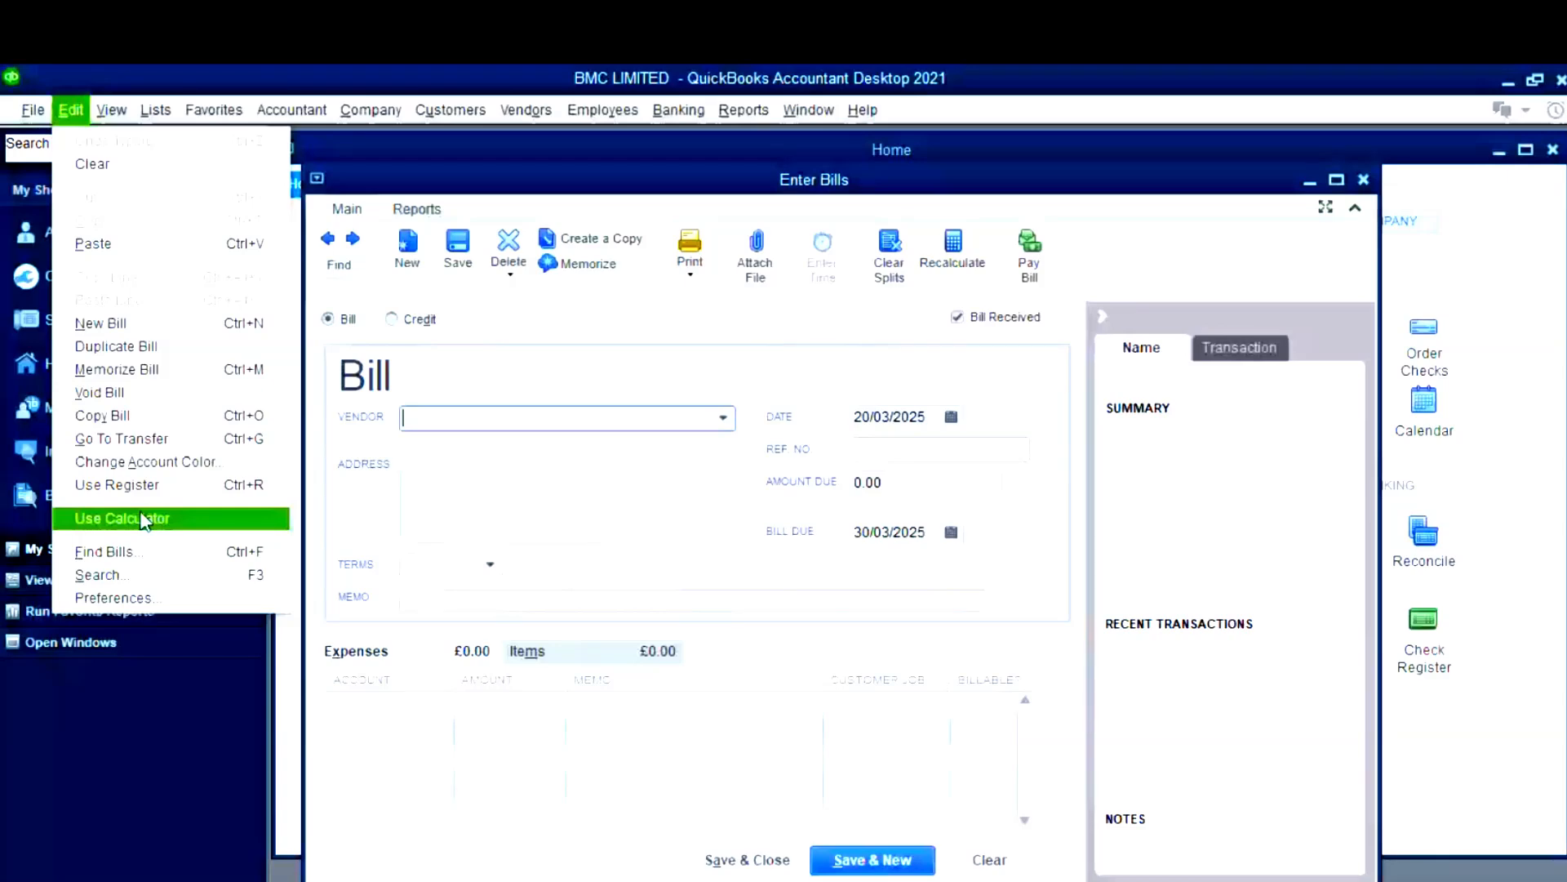
left_click(1350, 184)
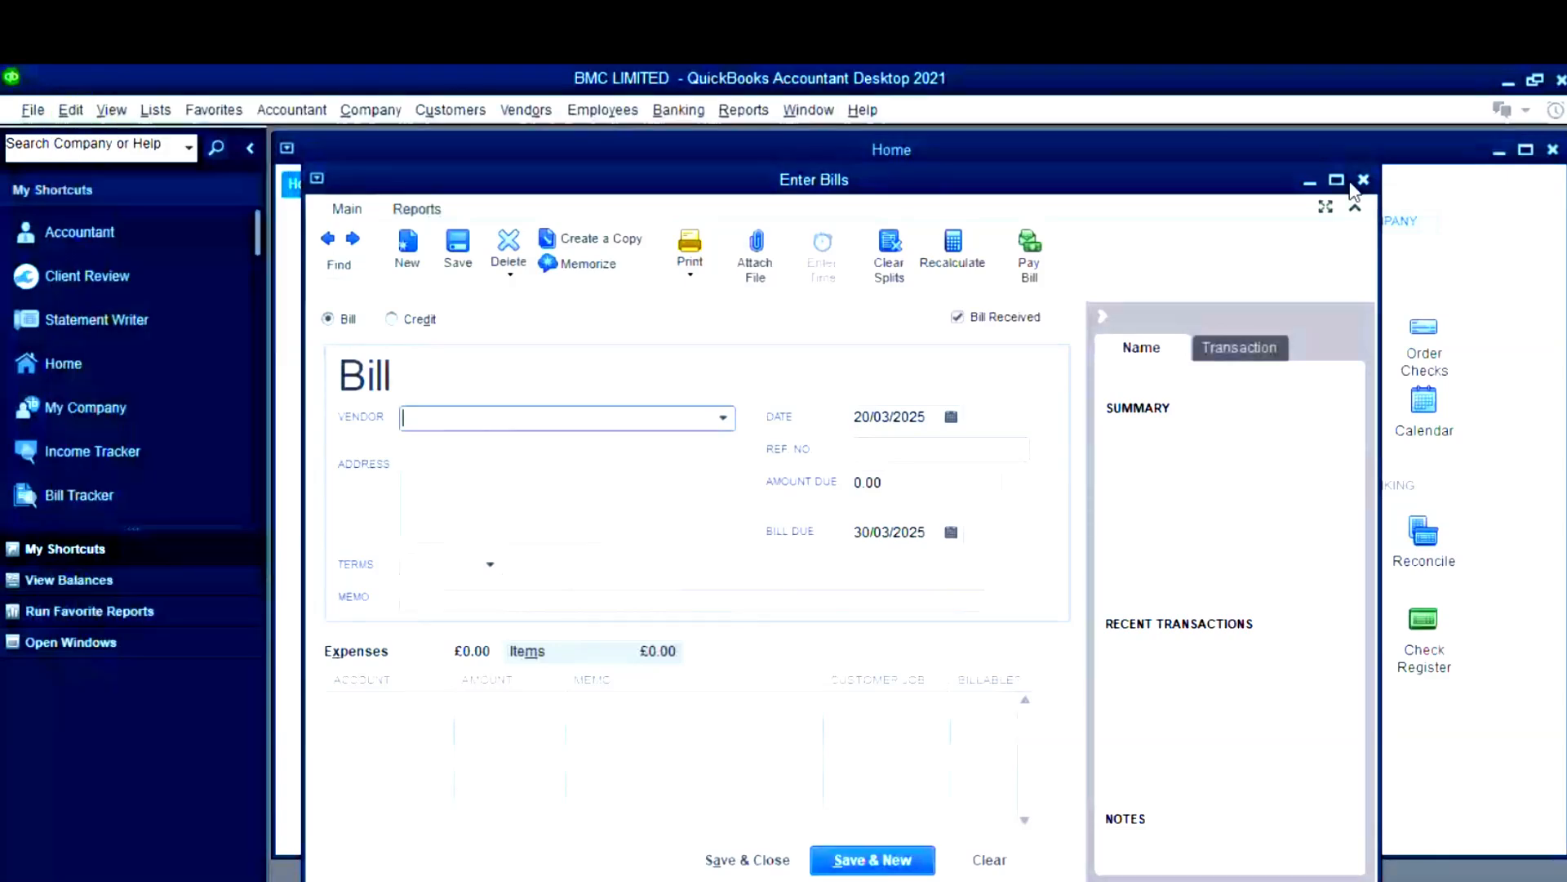
left_click(1362, 180)
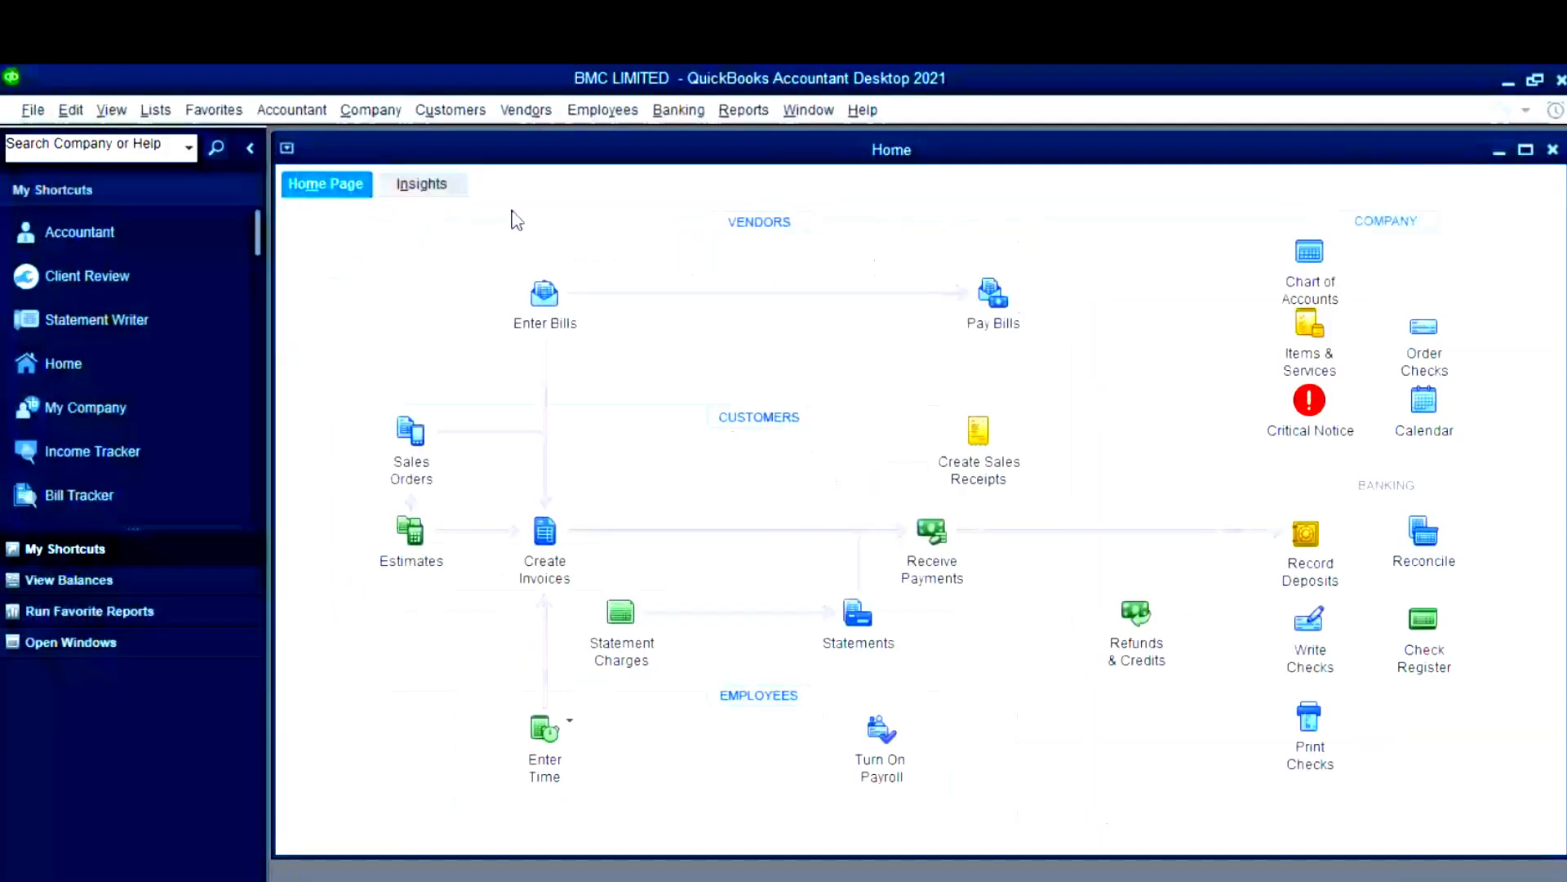
- Open a blank invoice (number 1, dated 20/03/2025) and look over the Edit and View menus
left_click(520, 515)
left_click(71, 110)
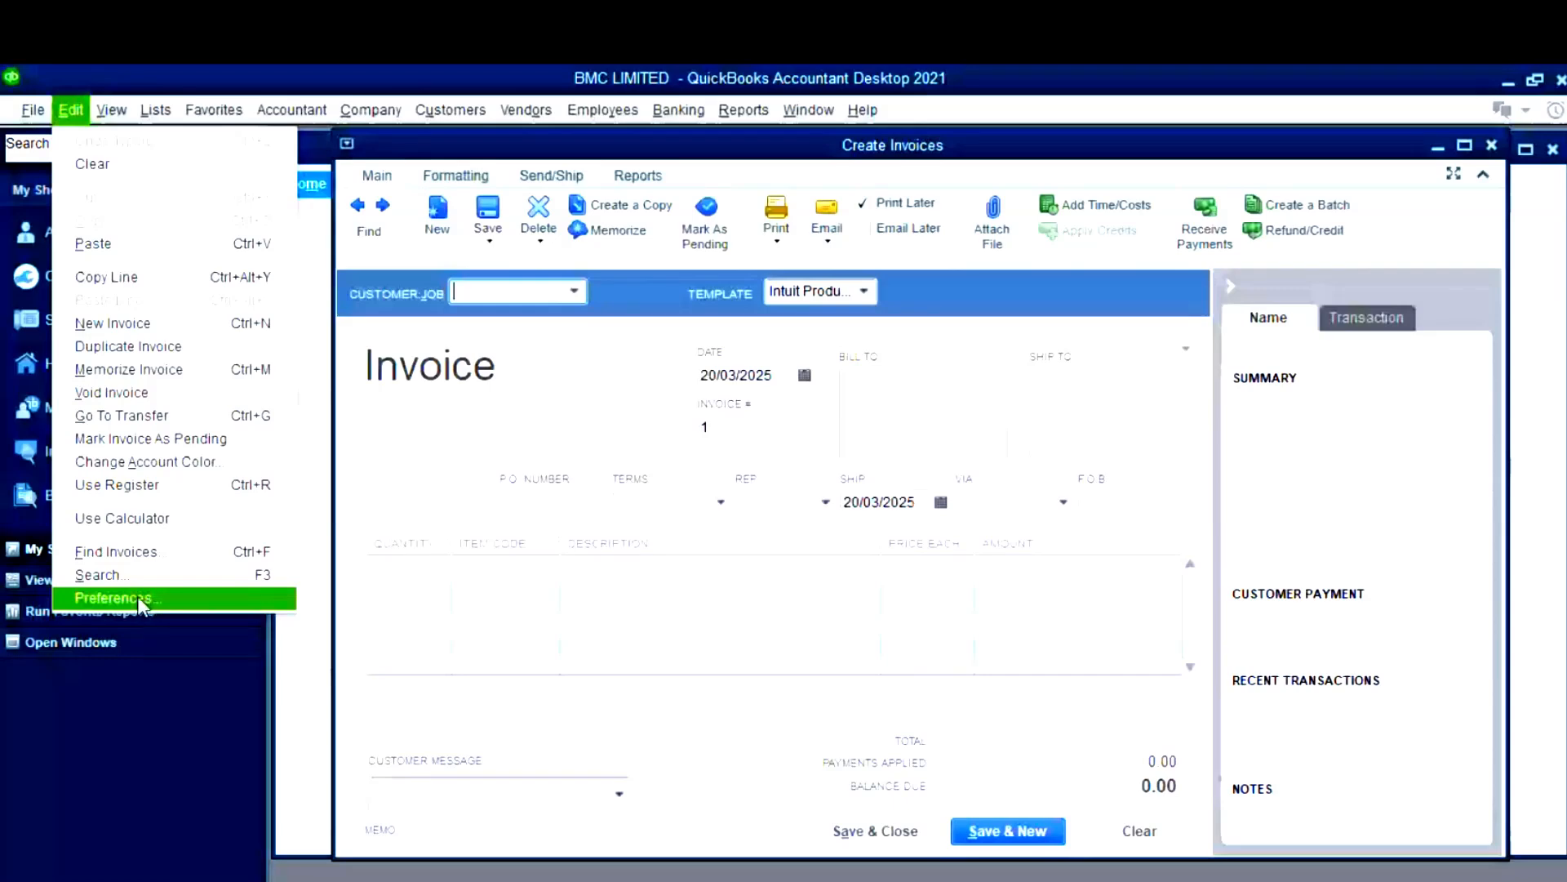
mouse_move(123, 115)
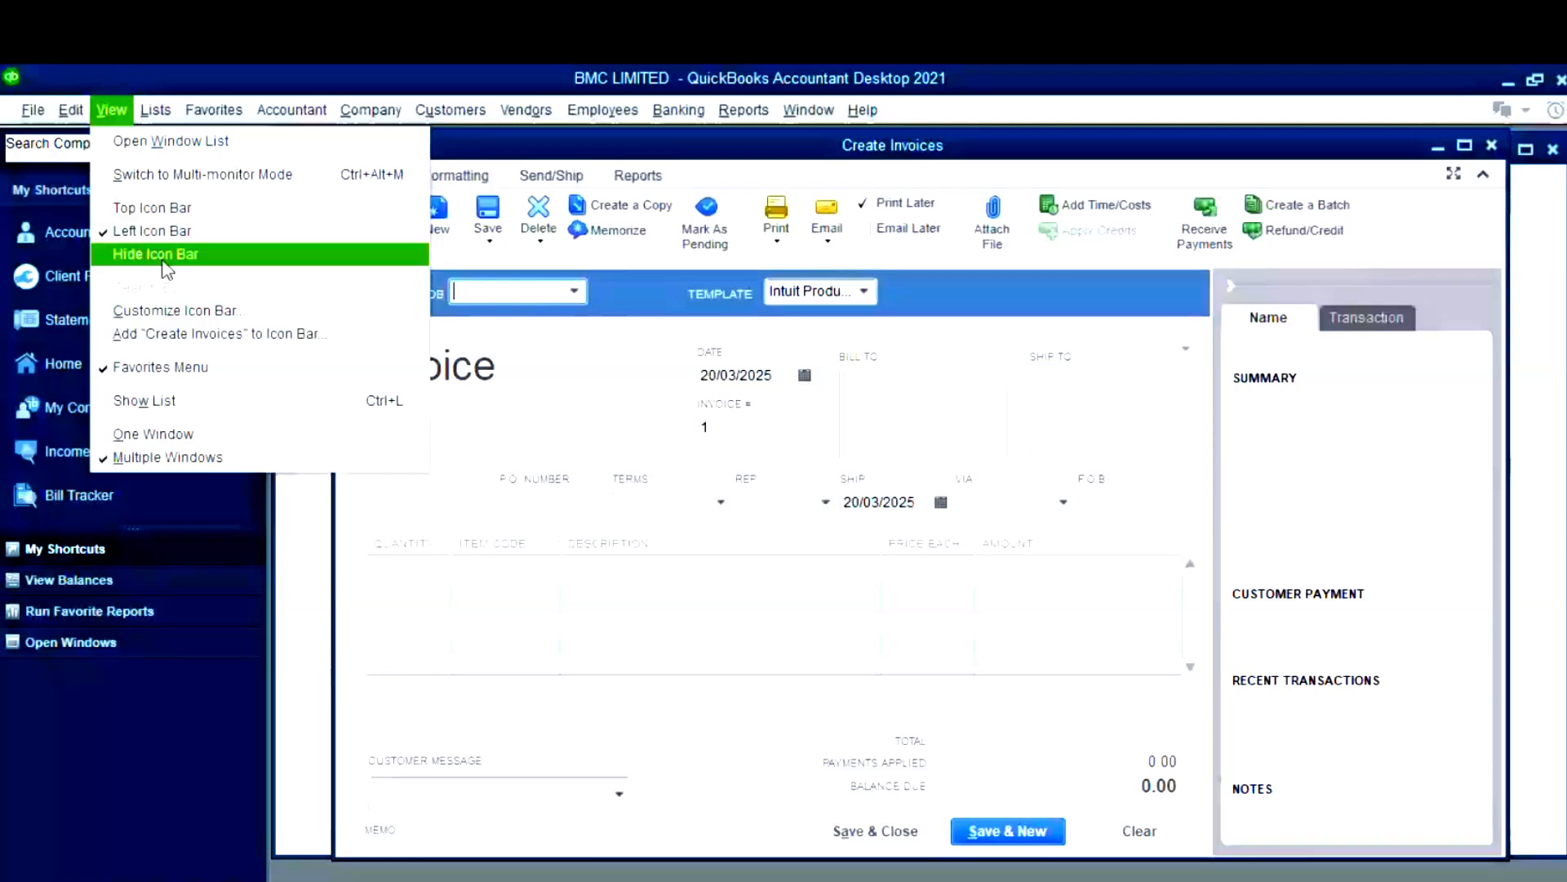
- Browse the View and Lists menus while the blank invoice stays open
left_click(245, 207)
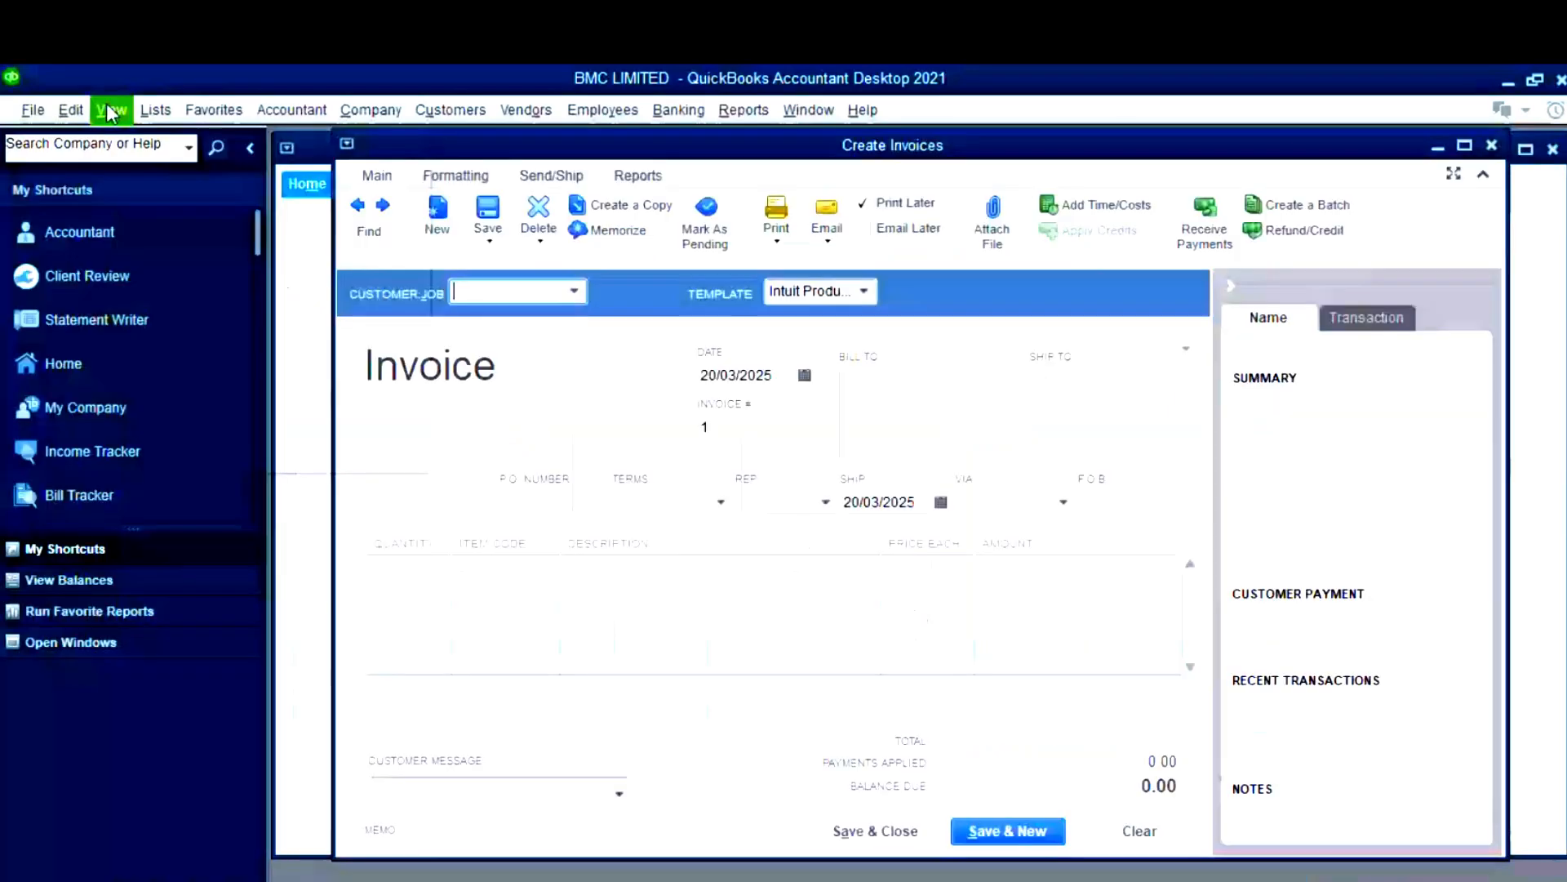
left_click(110, 111)
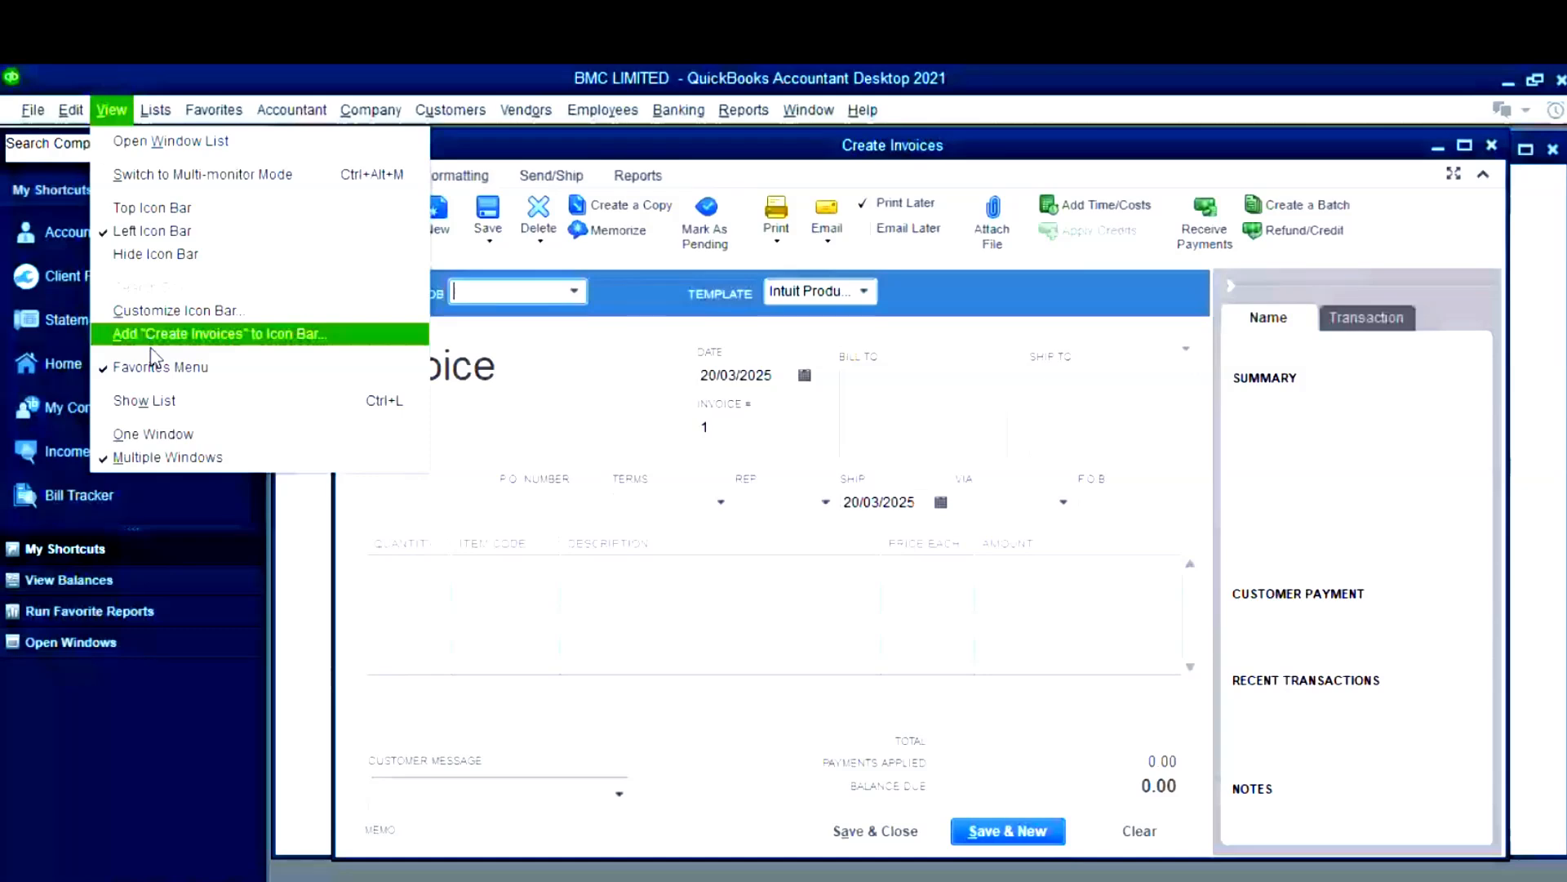
left_click(168, 108)
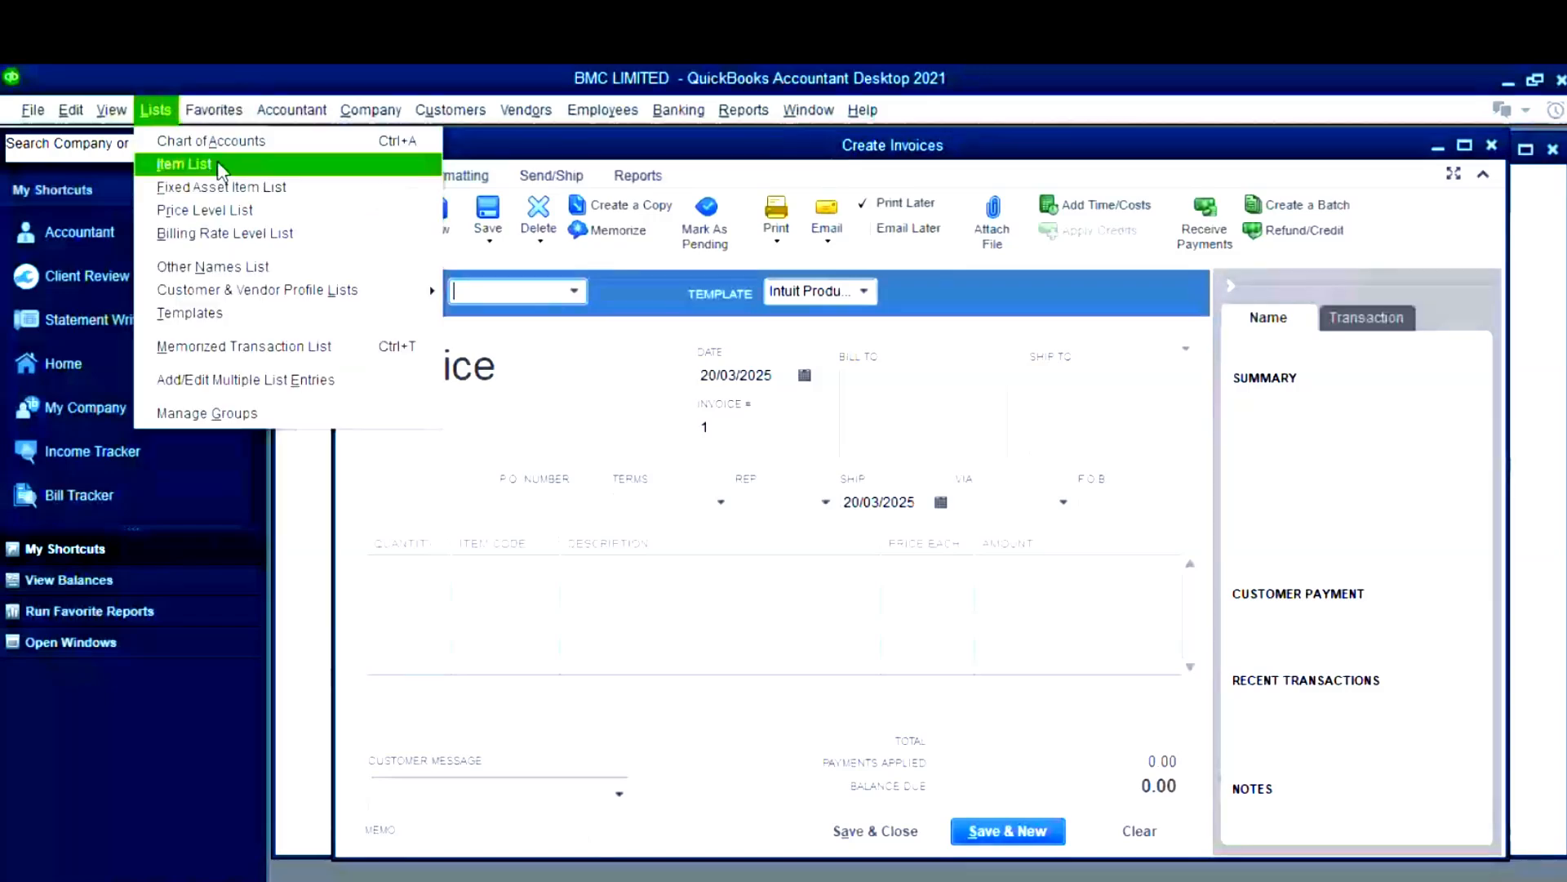
mouse_move(224, 122)
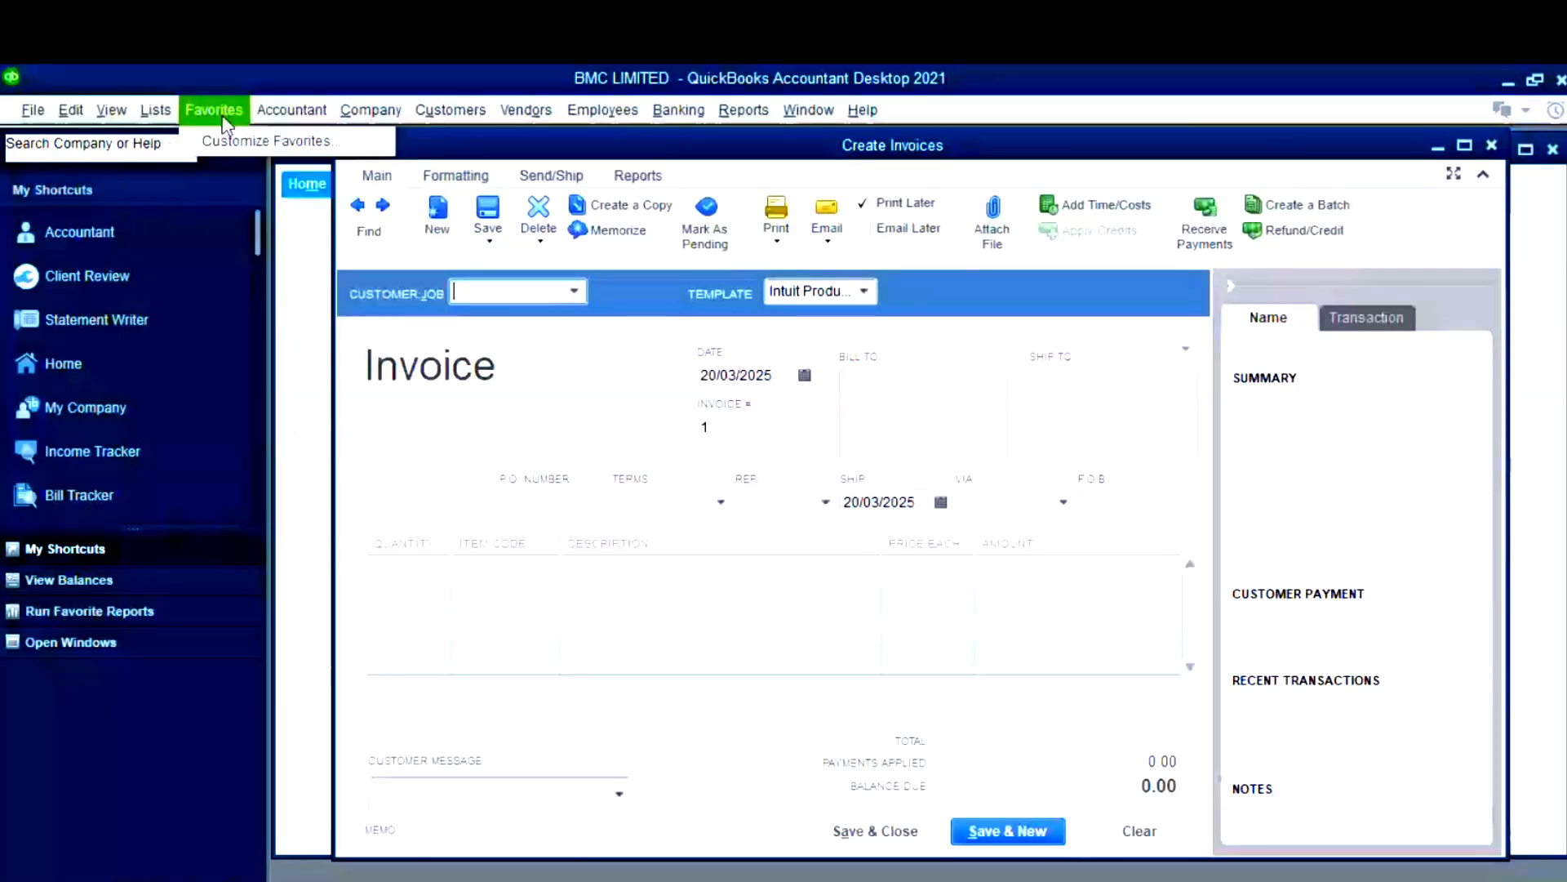
mouse_move(311, 116)
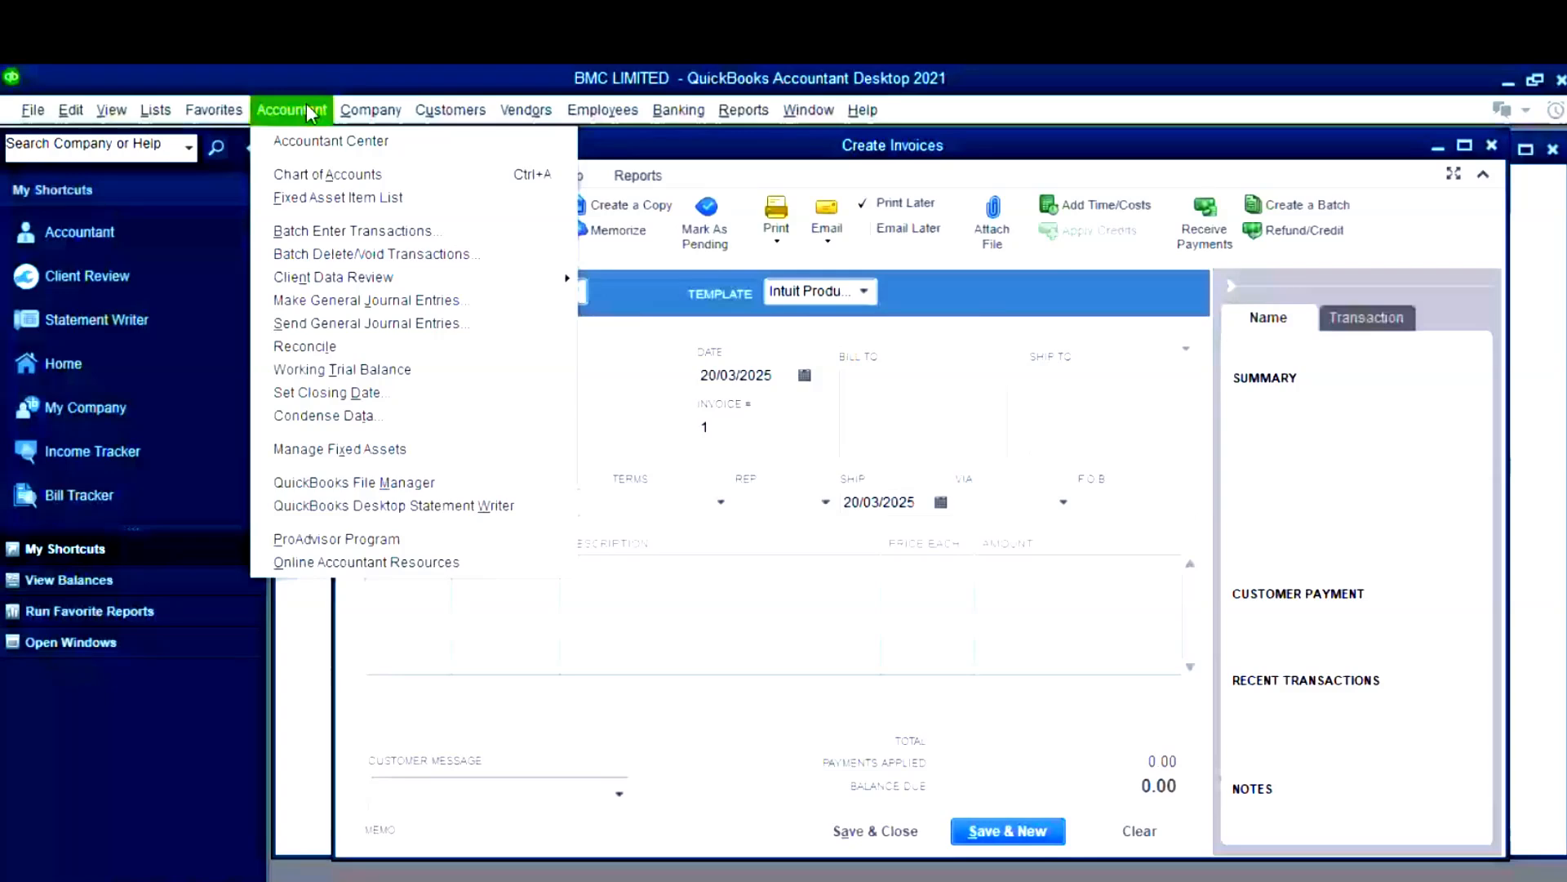
key("Escape")
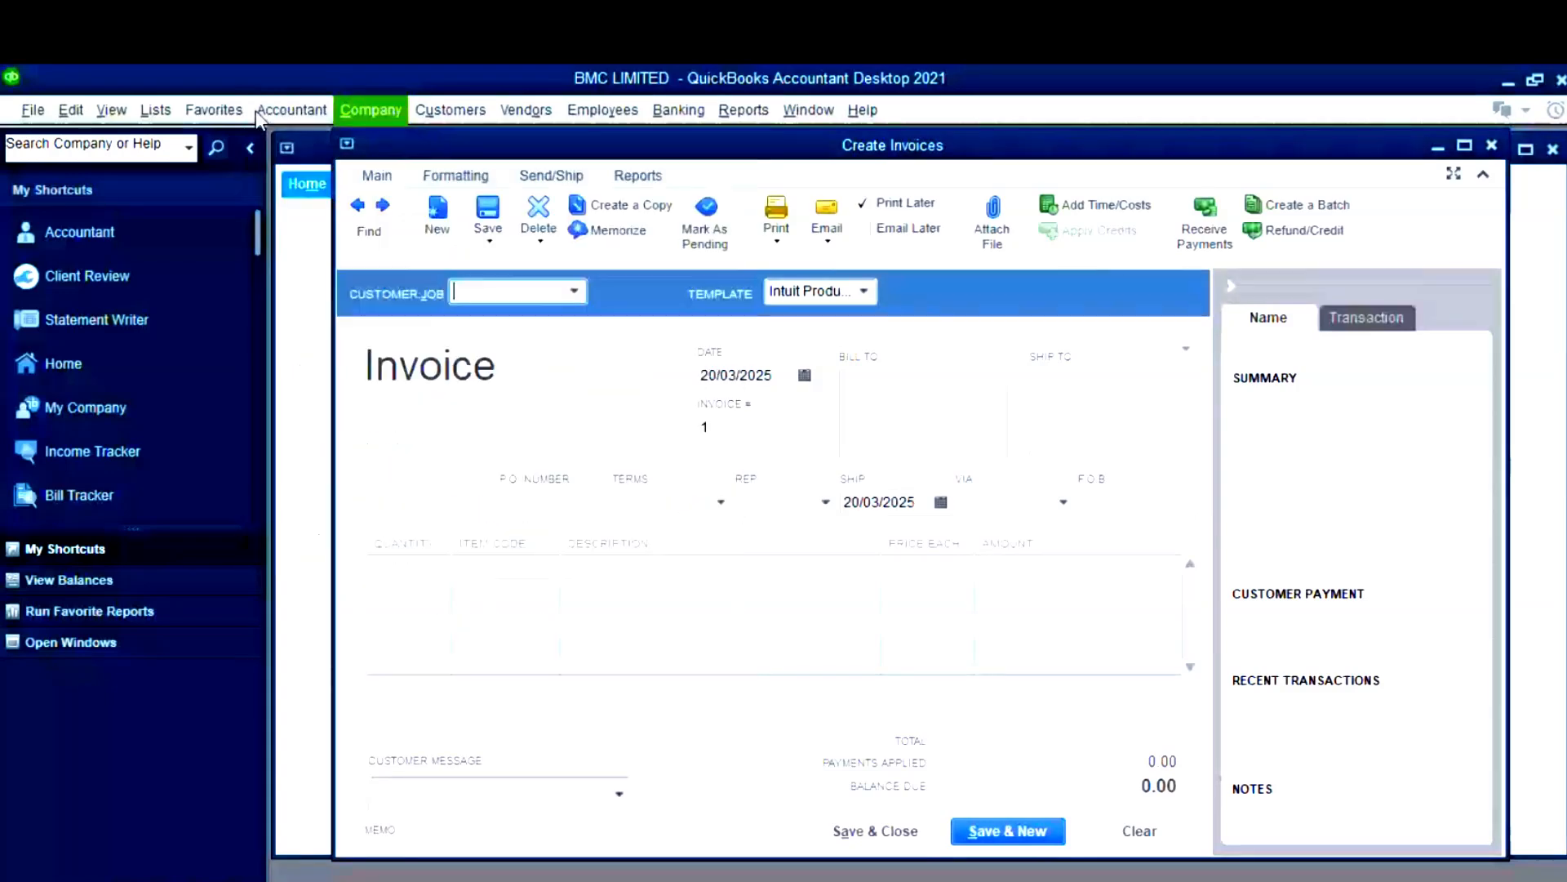
- Check the Accountant and Window menus, ending on the Company menu
left_click(259, 110)
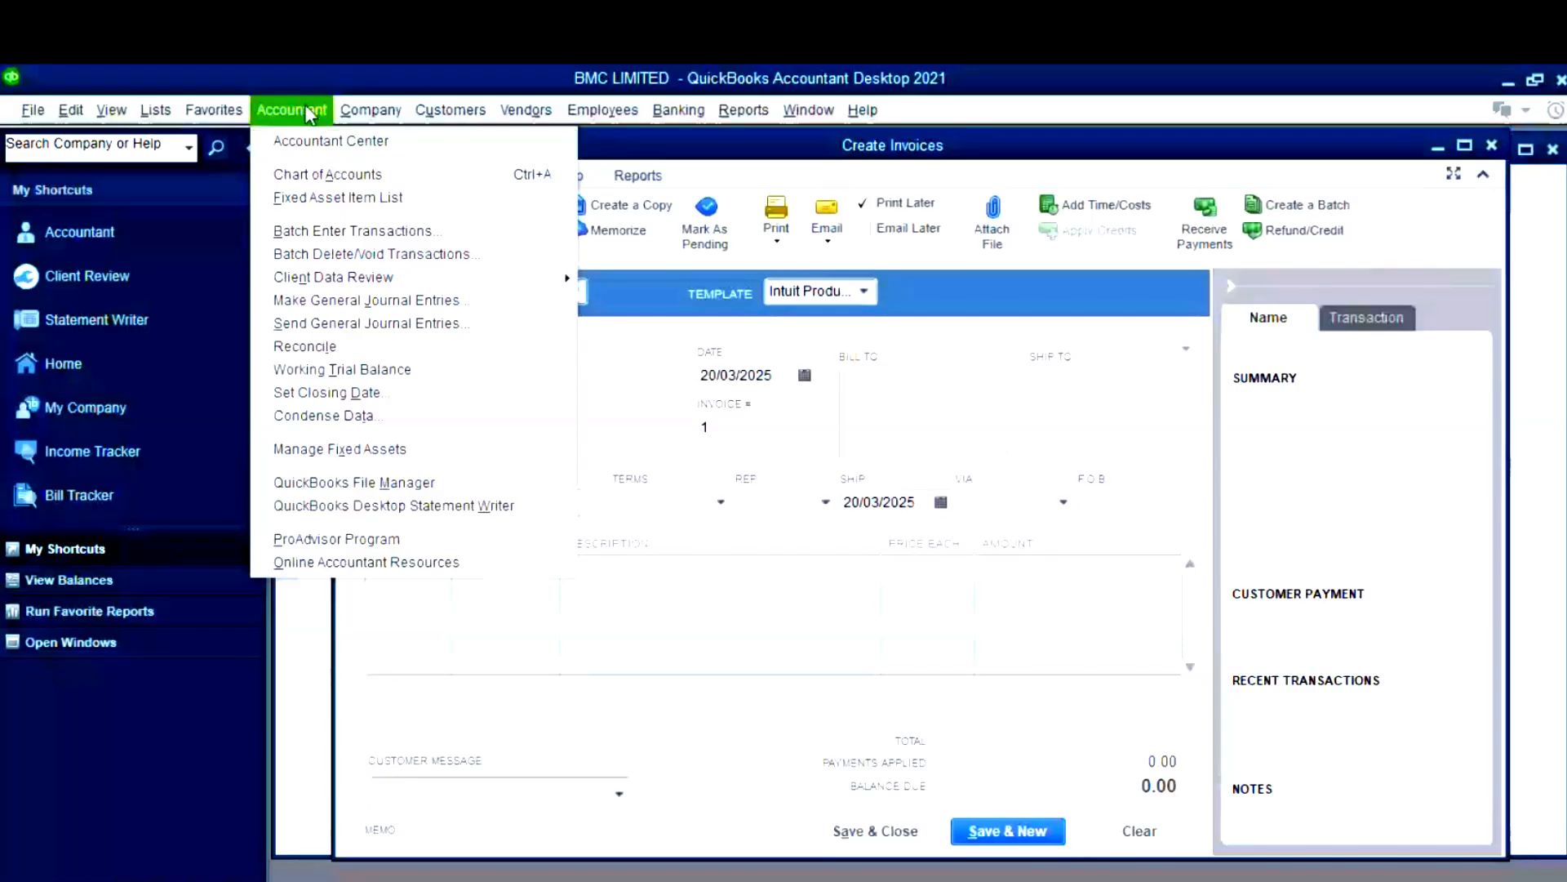
mouse_move(371, 110)
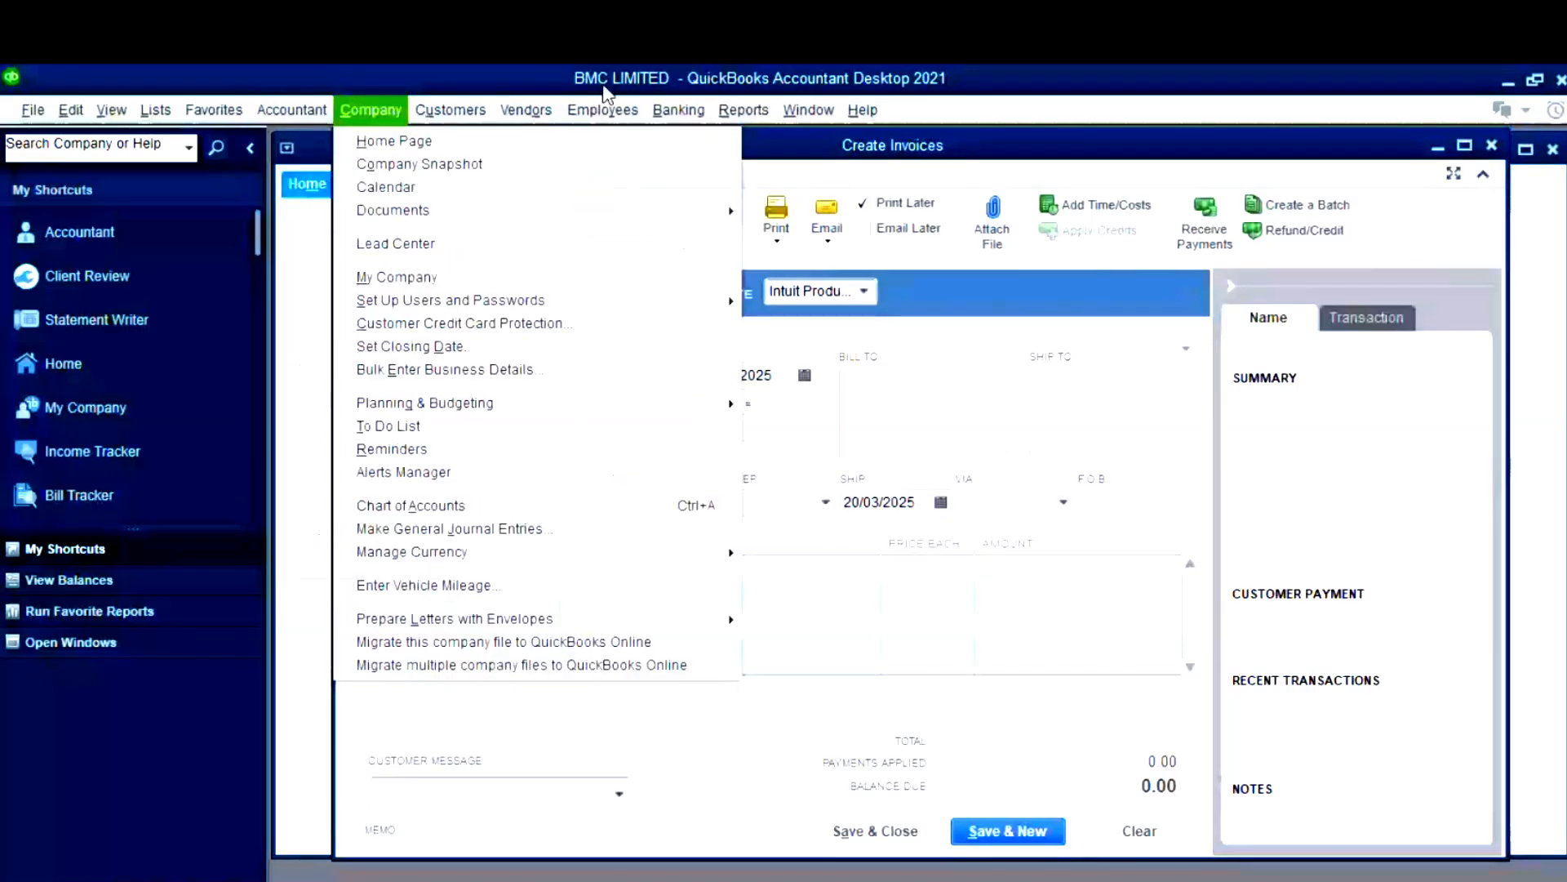
left_click(296, 112)
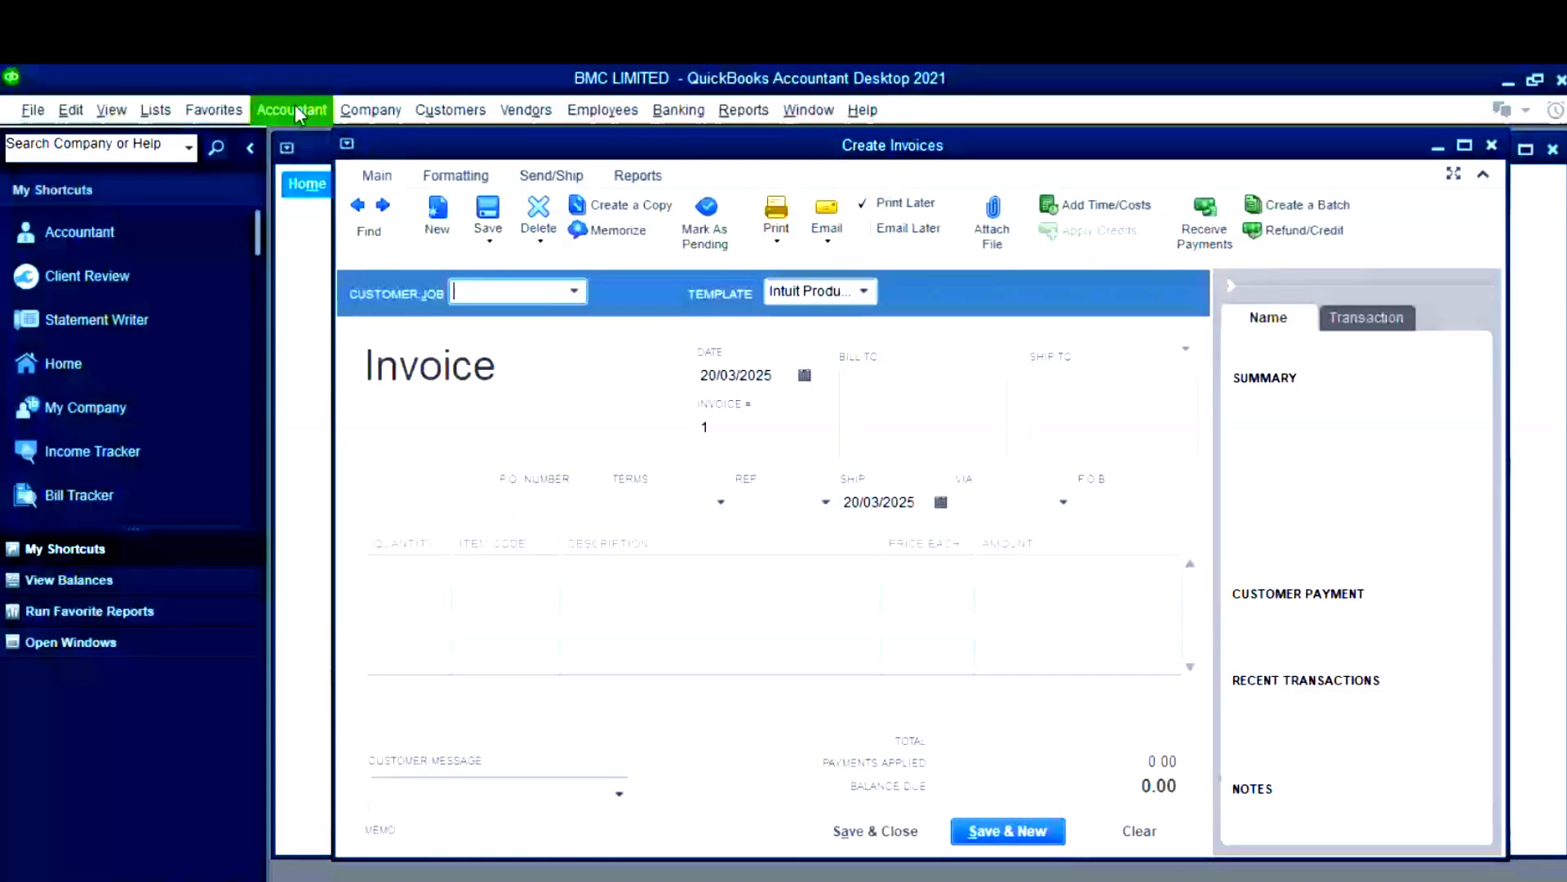
left_click(295, 108)
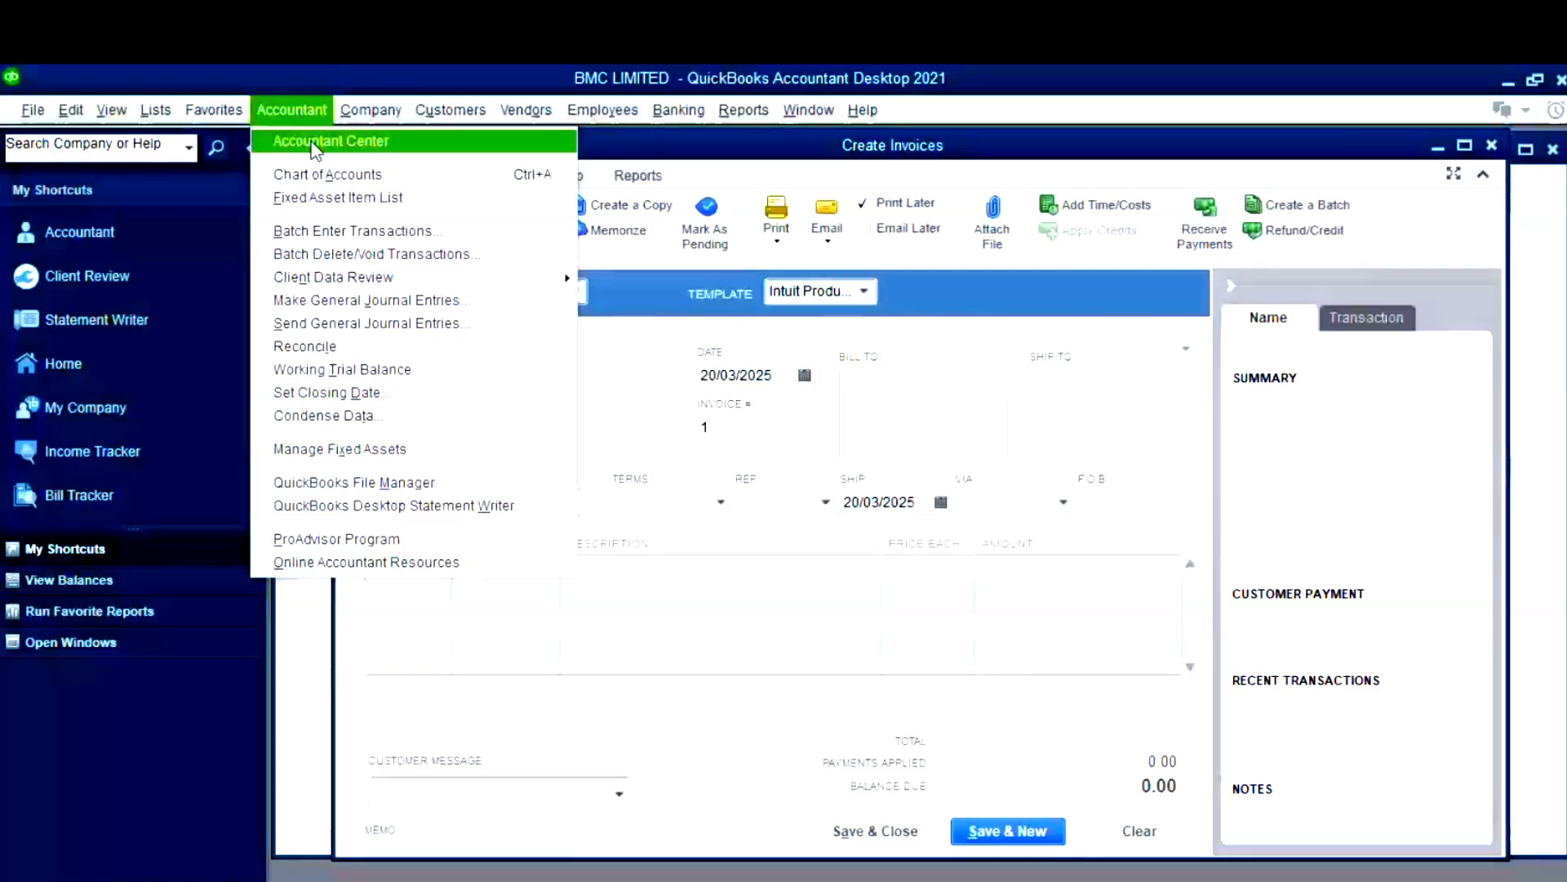
left_click(324, 108)
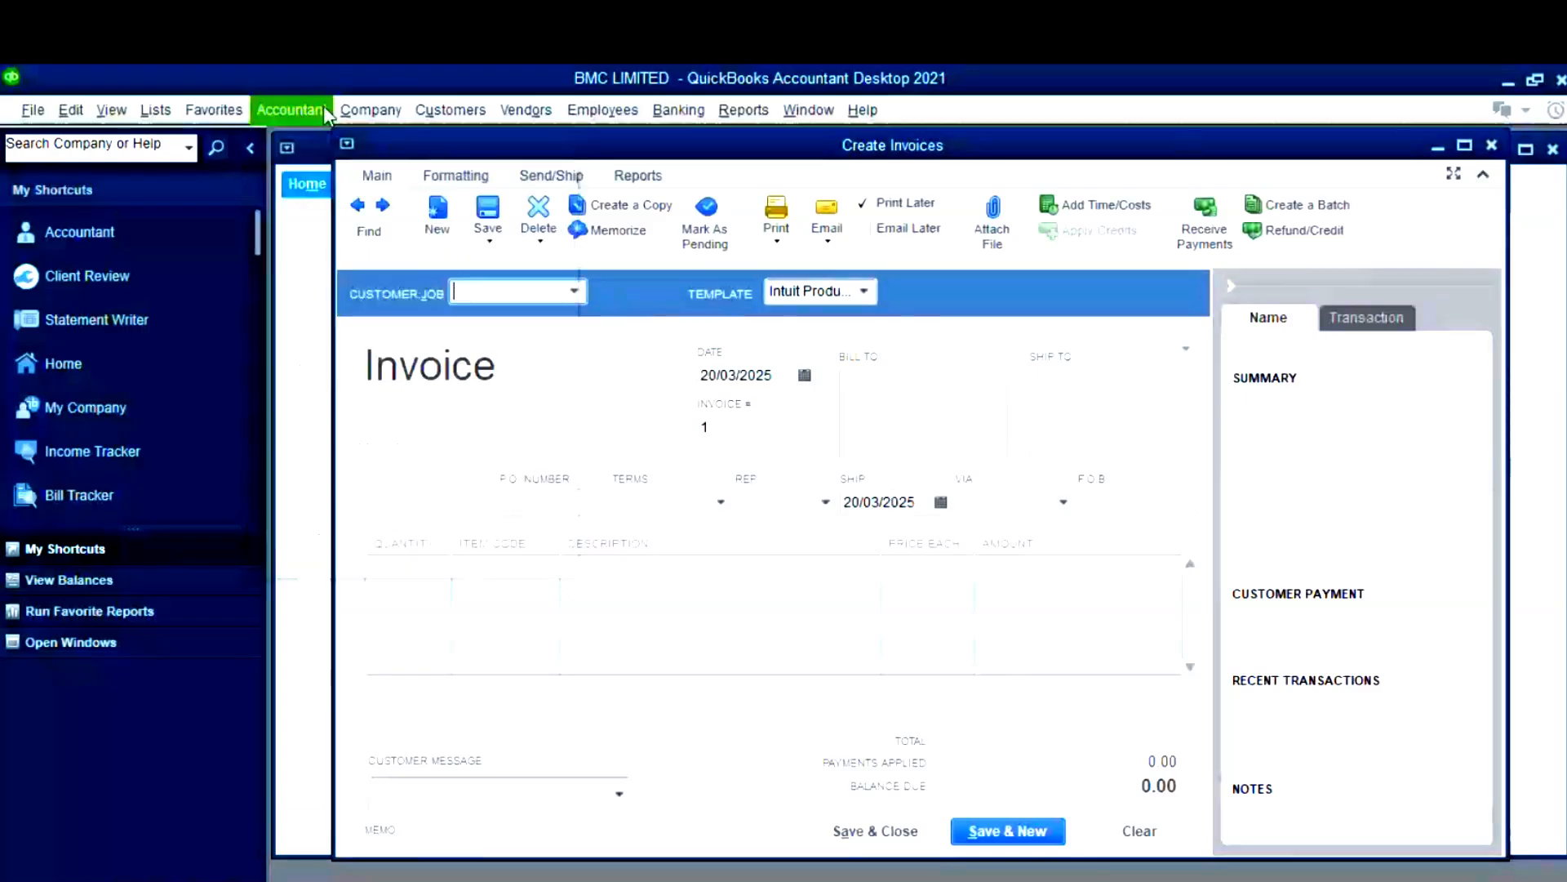
left_click(808, 109)
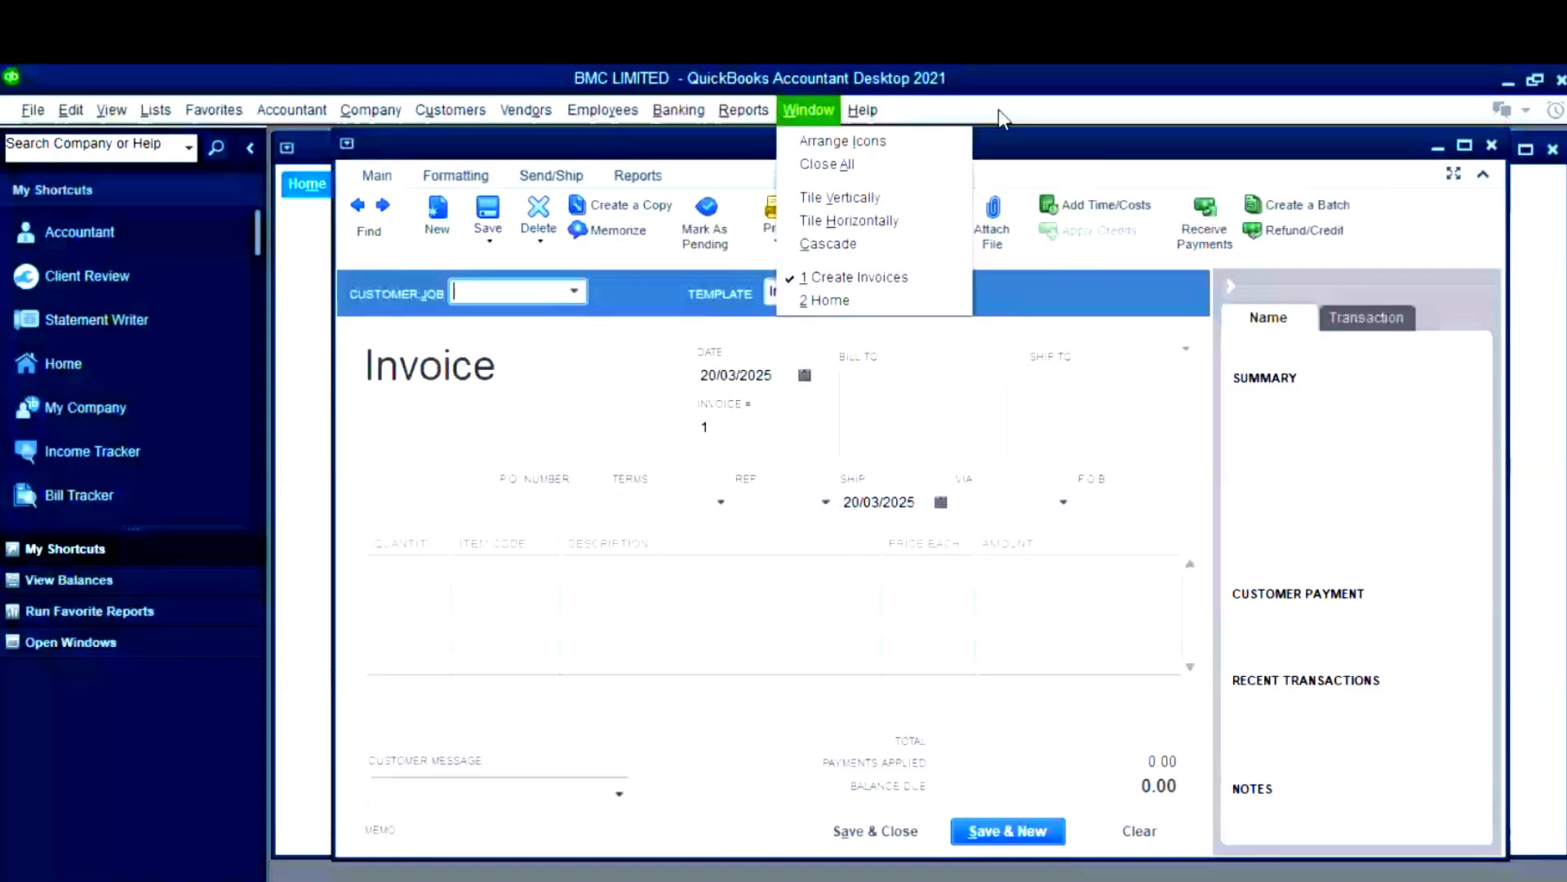
left_click(376, 111)
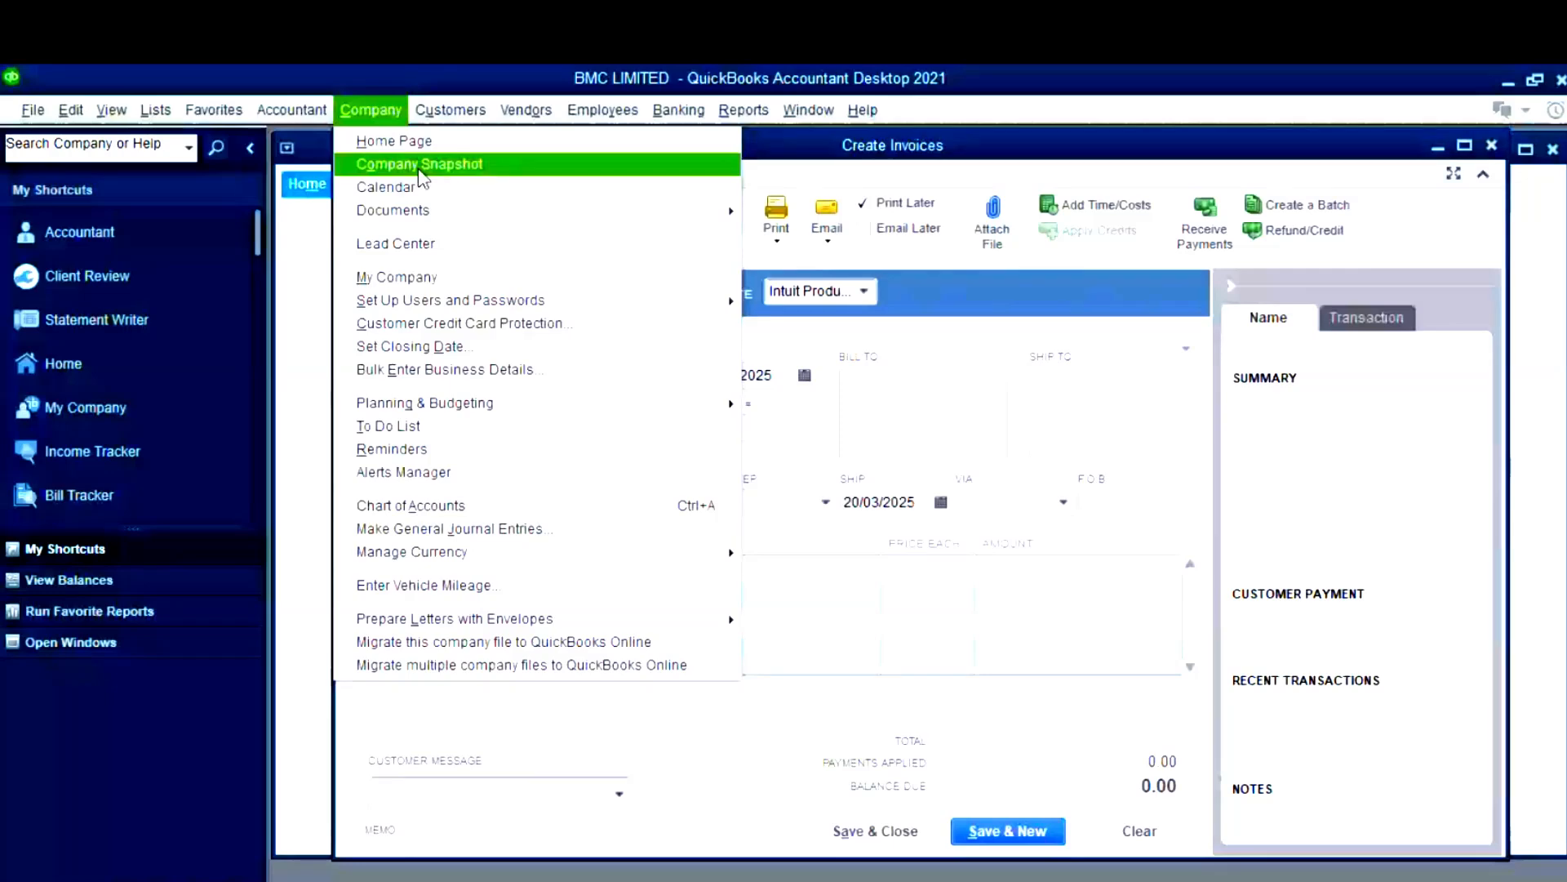
- In My Company, replace the company's address and enter its main phone number
left_click(405, 280)
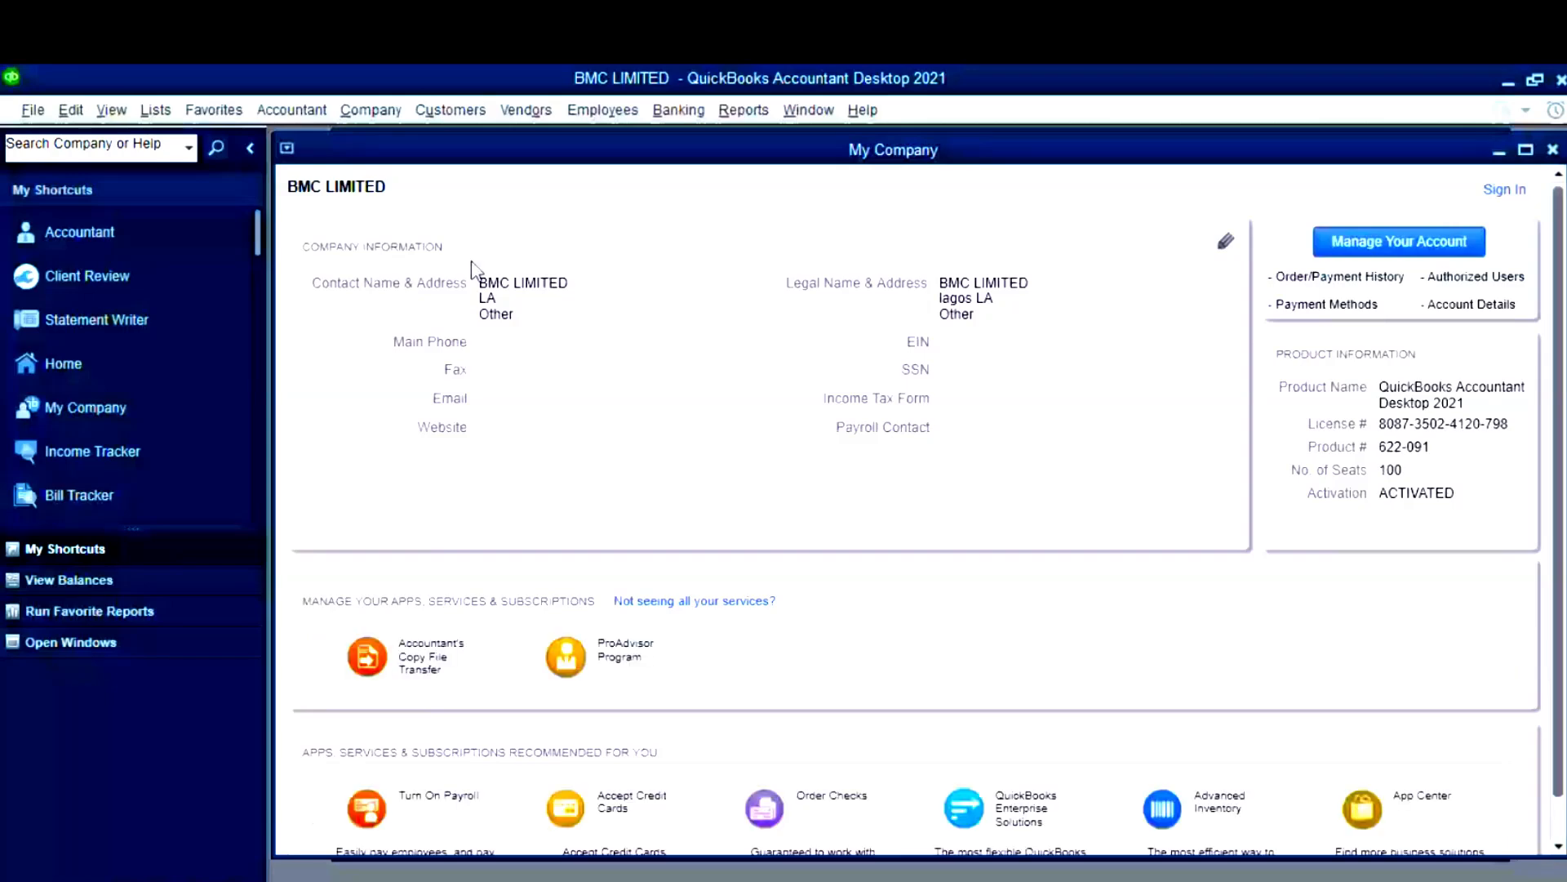
left_click(1226, 241)
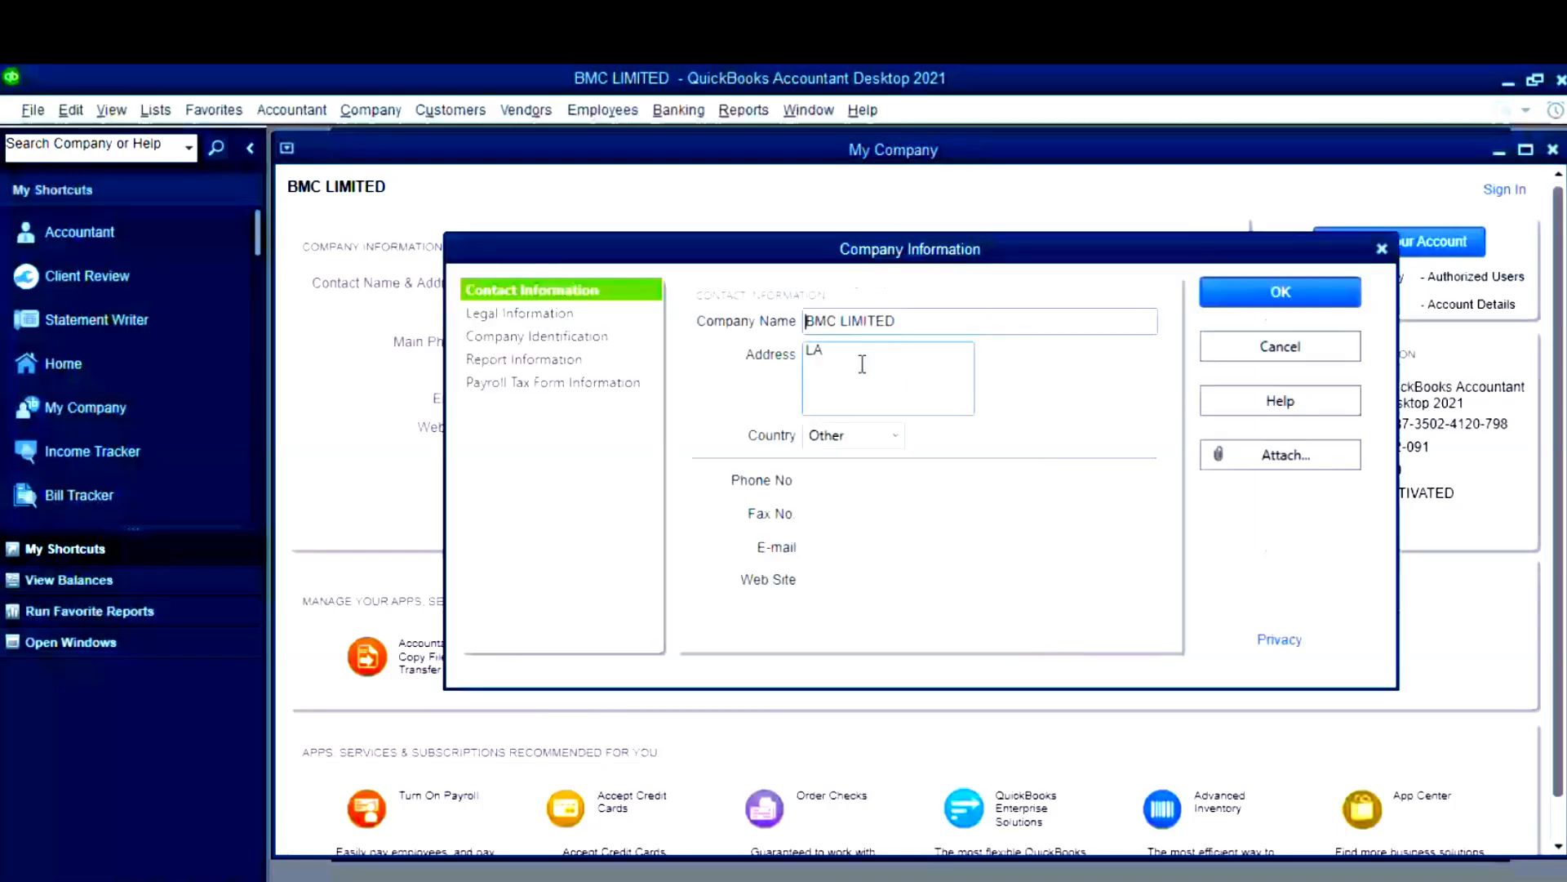
left_click_drag(862, 364, 764, 344)
type("lago")
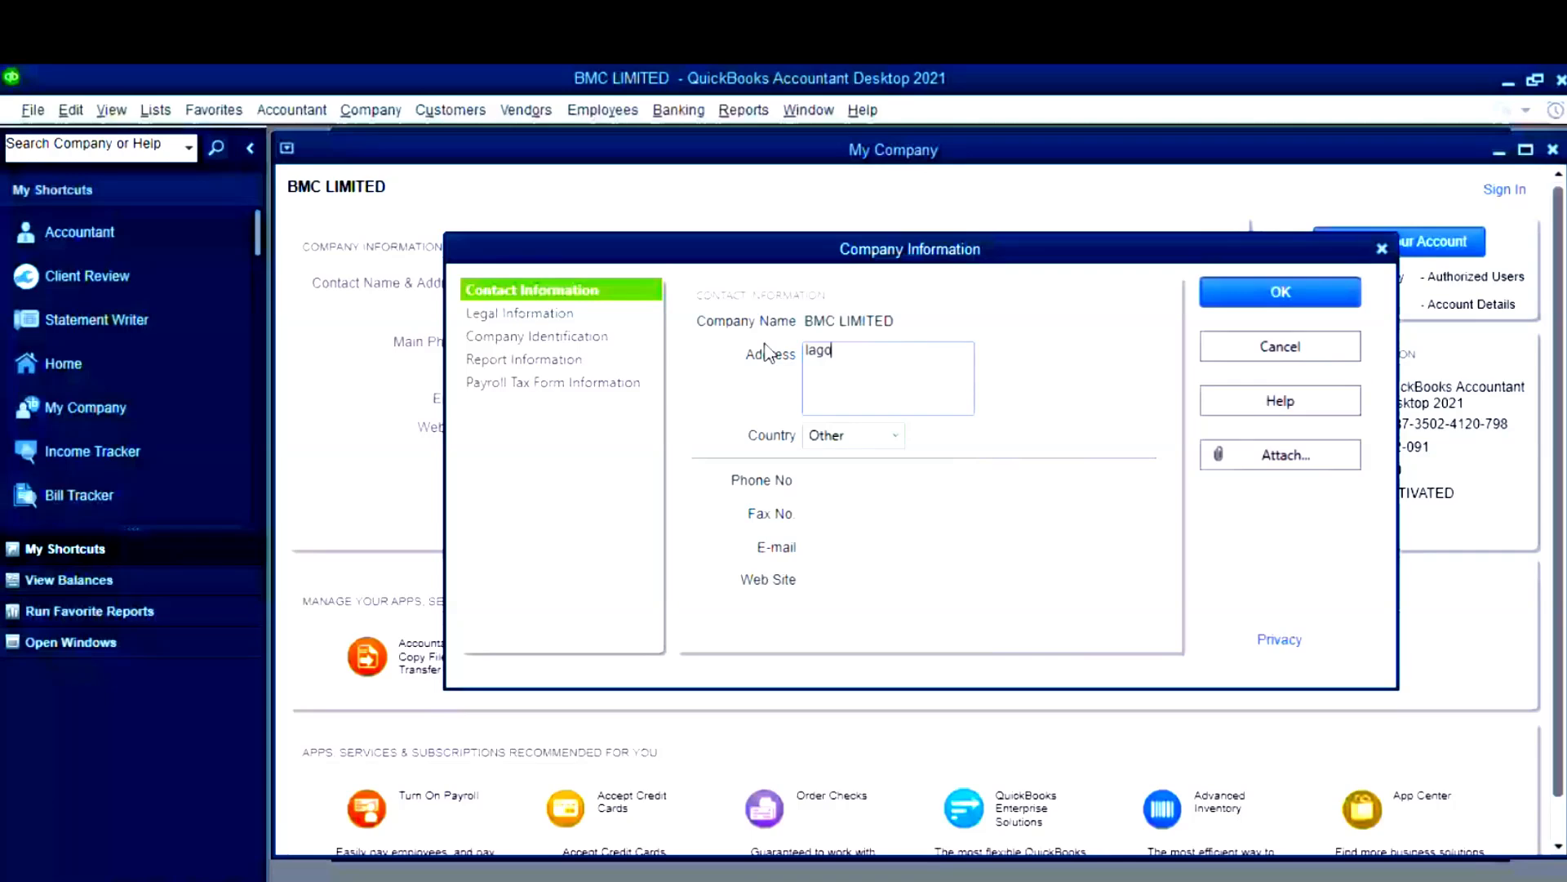
key("BackSpace")
key("BackSpace")
key("BackSpace")
type("korodu Lagos")
left_click(888, 482)
type("09087")
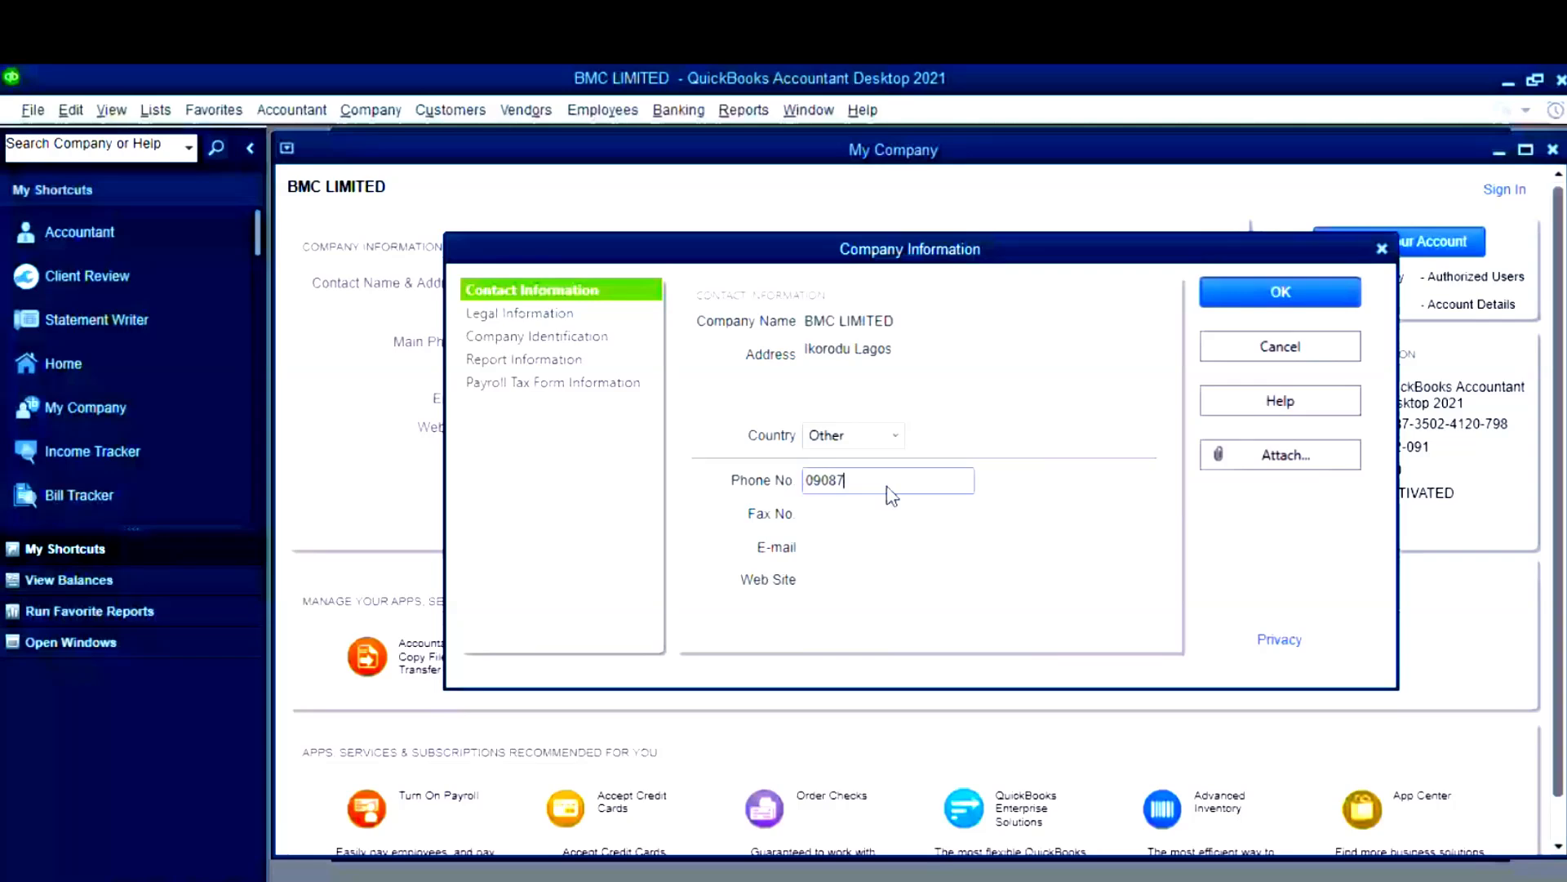
type("654321")
- Review the Legal Information section and save the updated company information
left_click(531, 318)
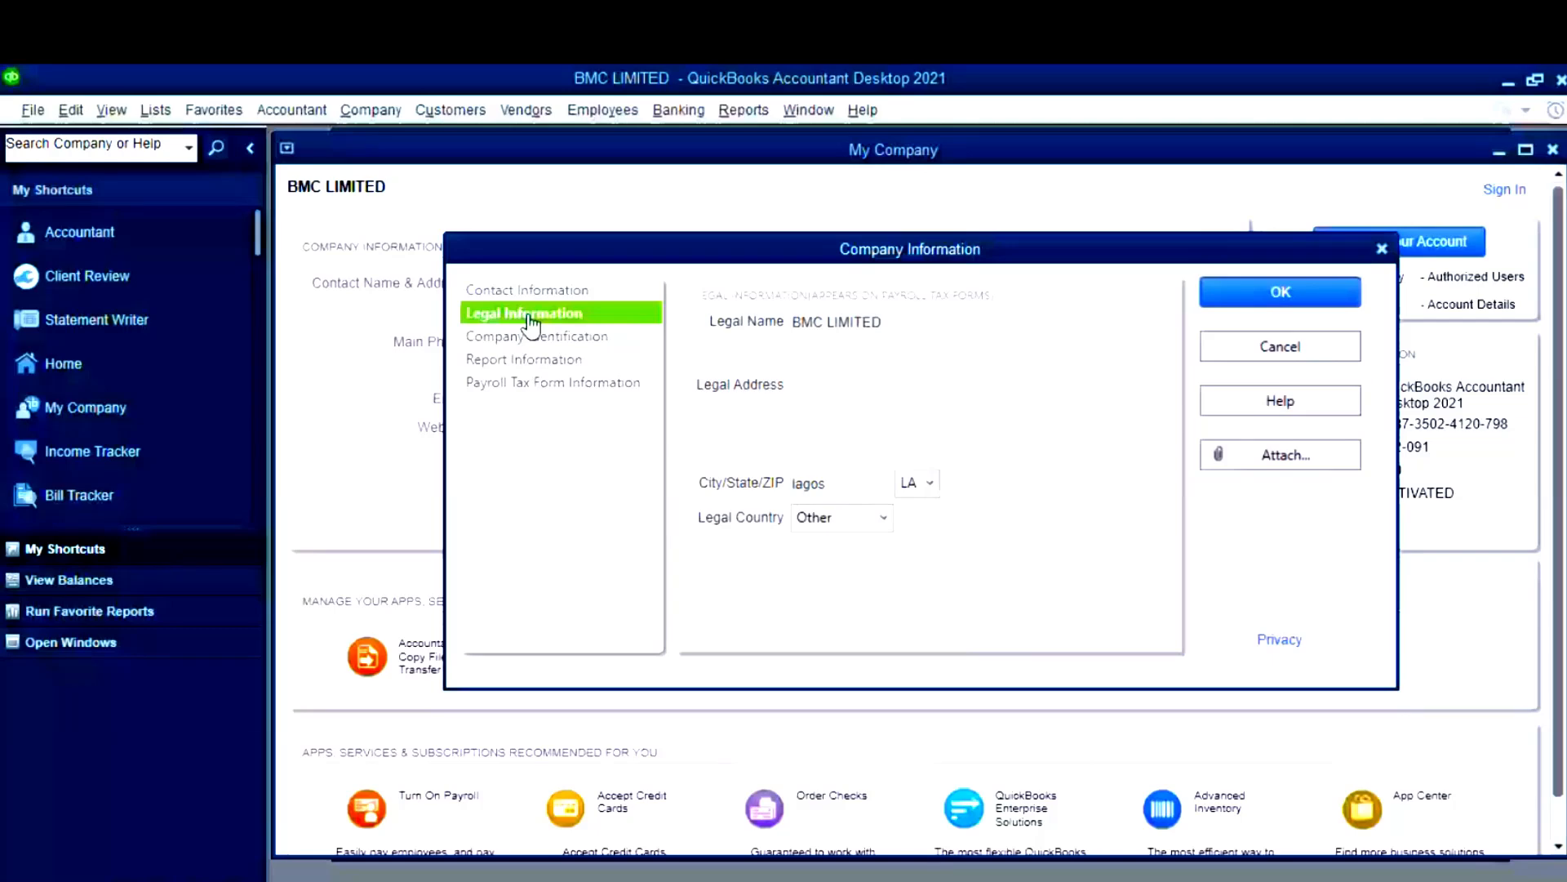
left_click(535, 290)
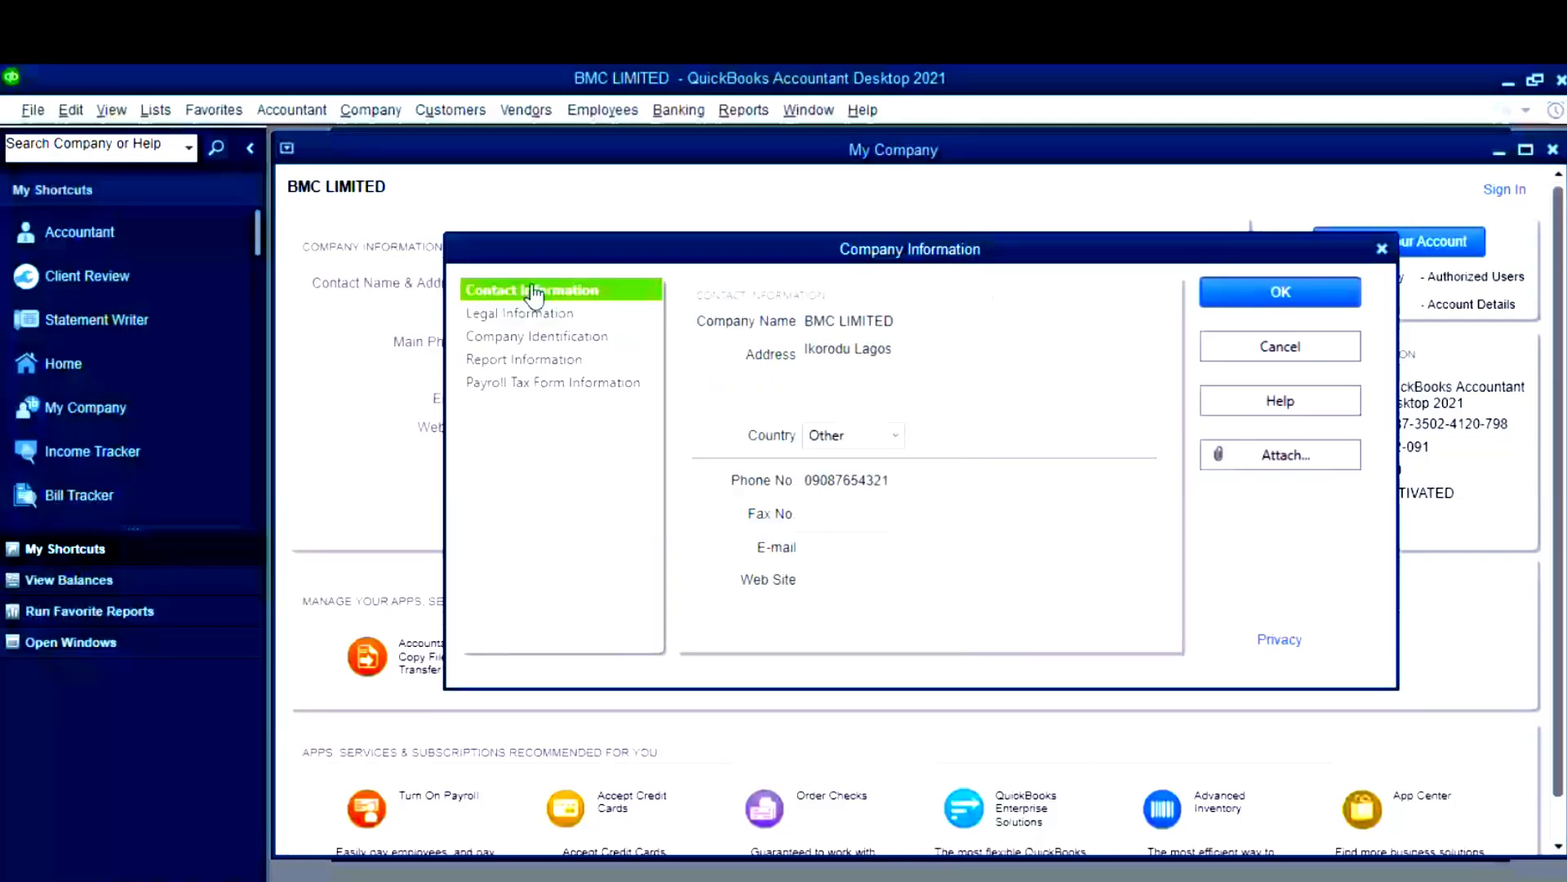
left_click(535, 313)
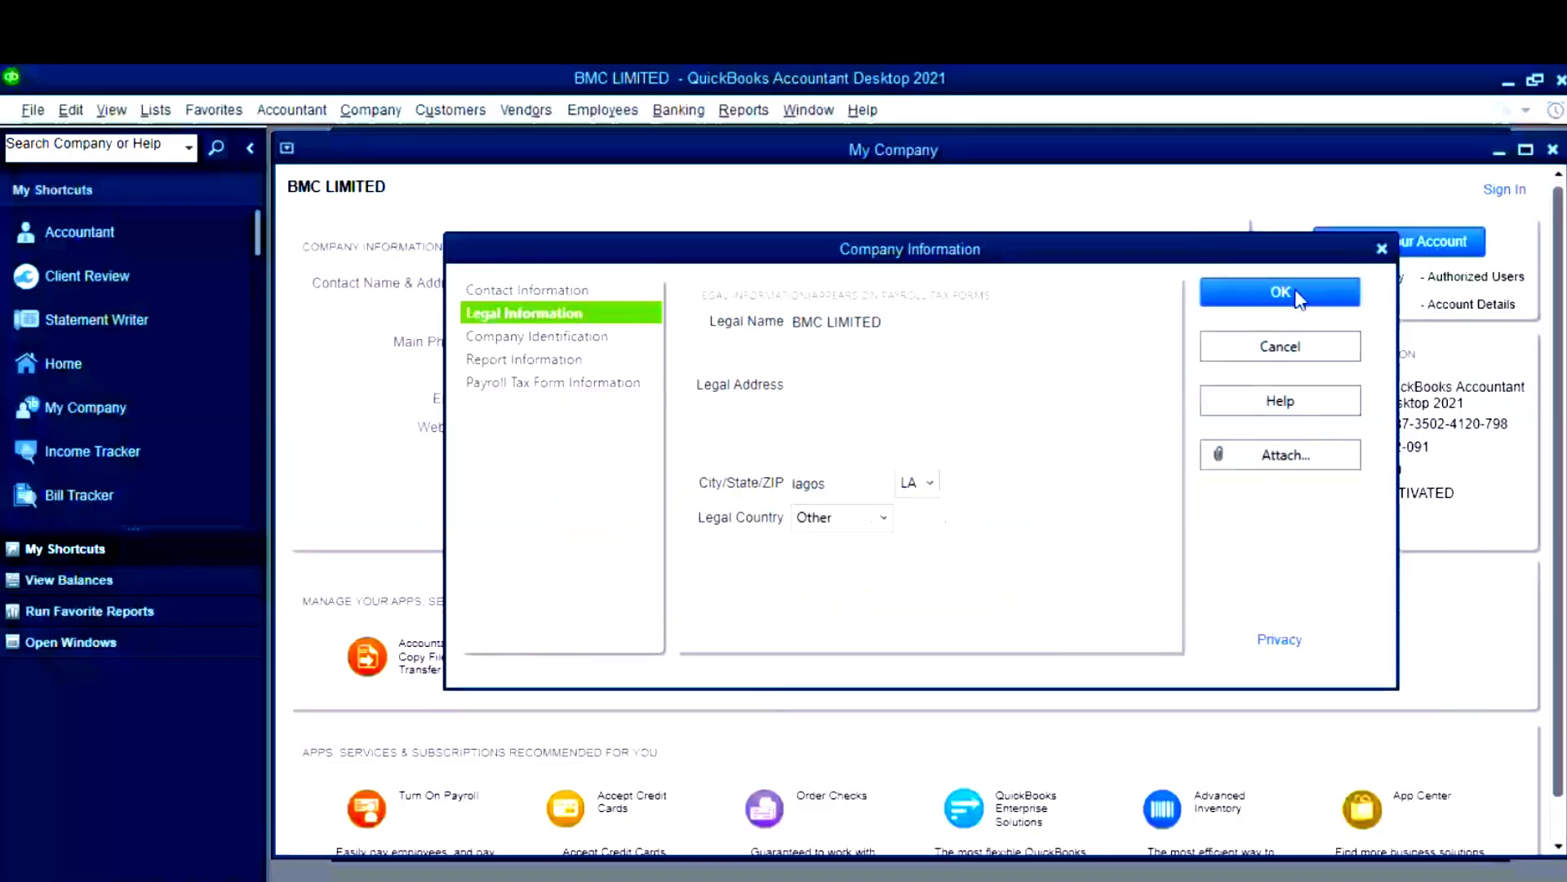
left_click(1298, 294)
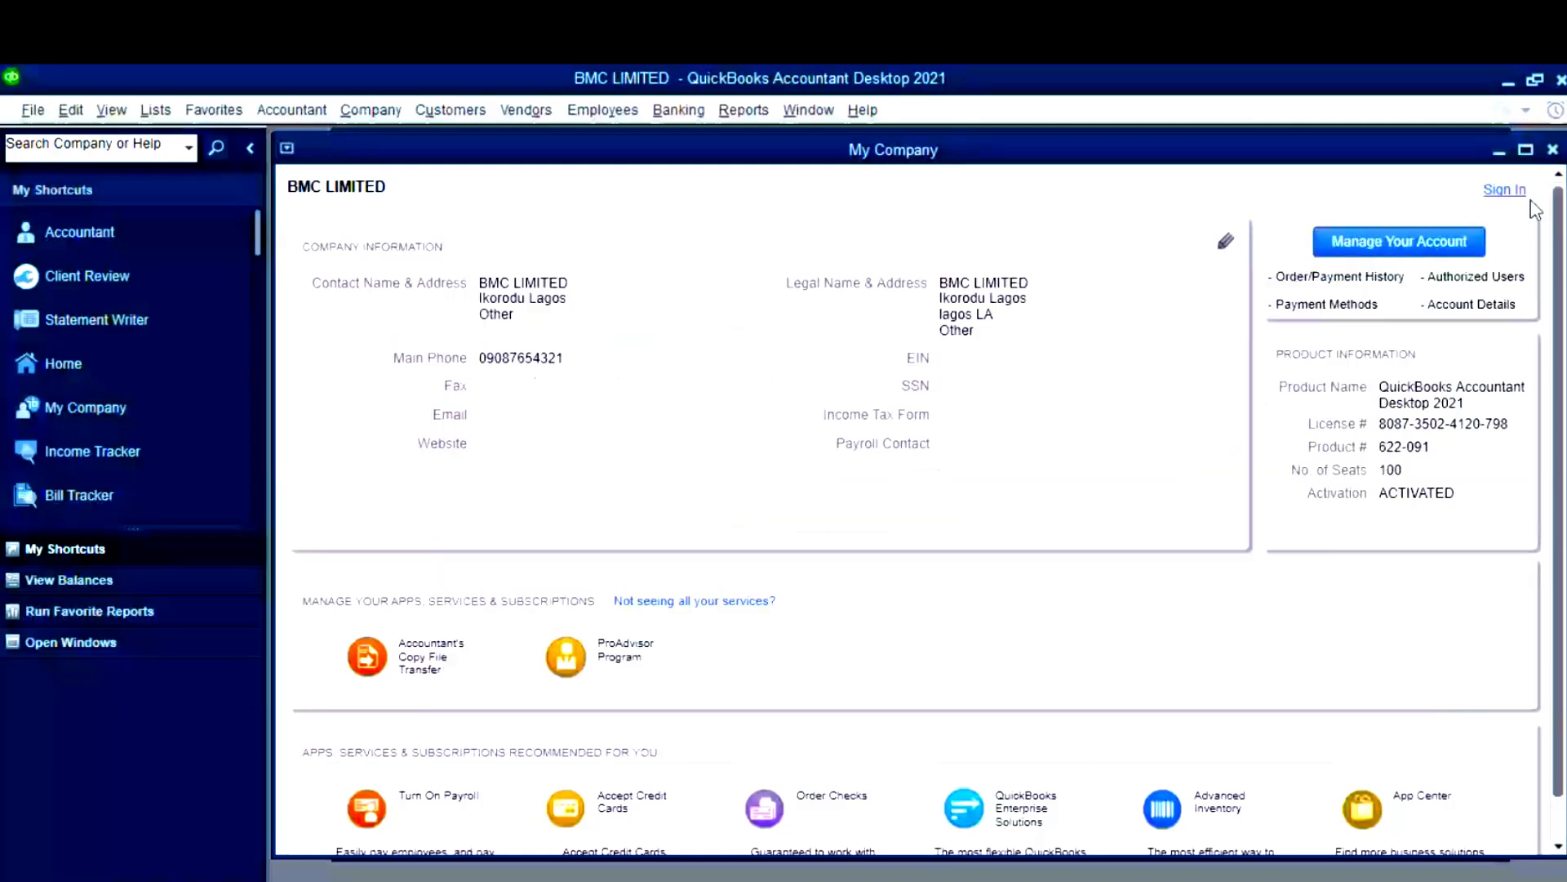
- Close My Company and open the User List via Company > Set Up Users and Passwords
left_click(1552, 150)
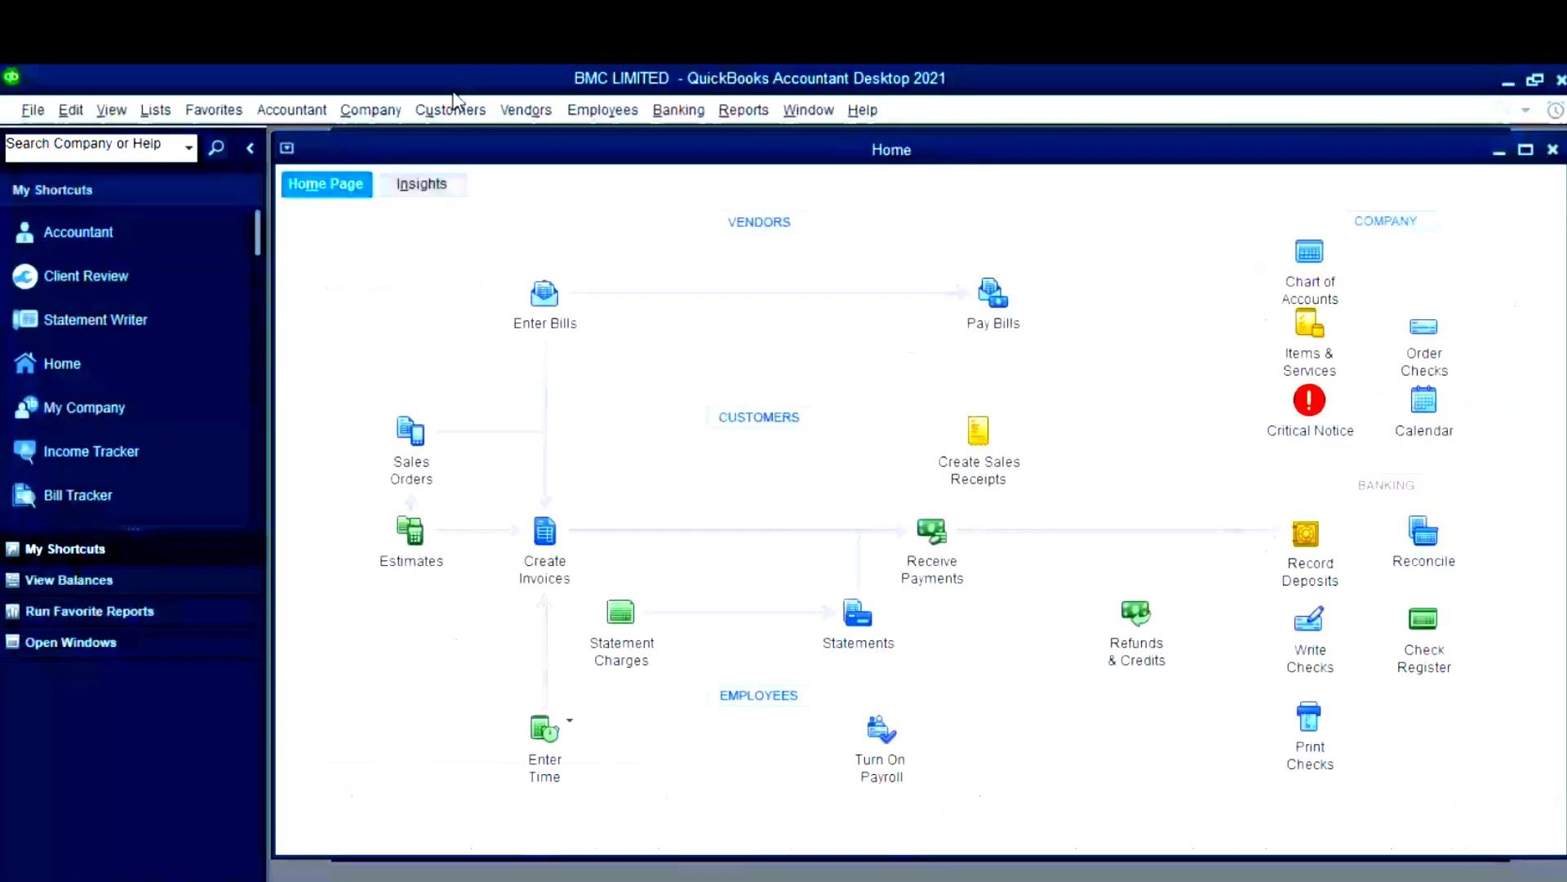
left_click(371, 110)
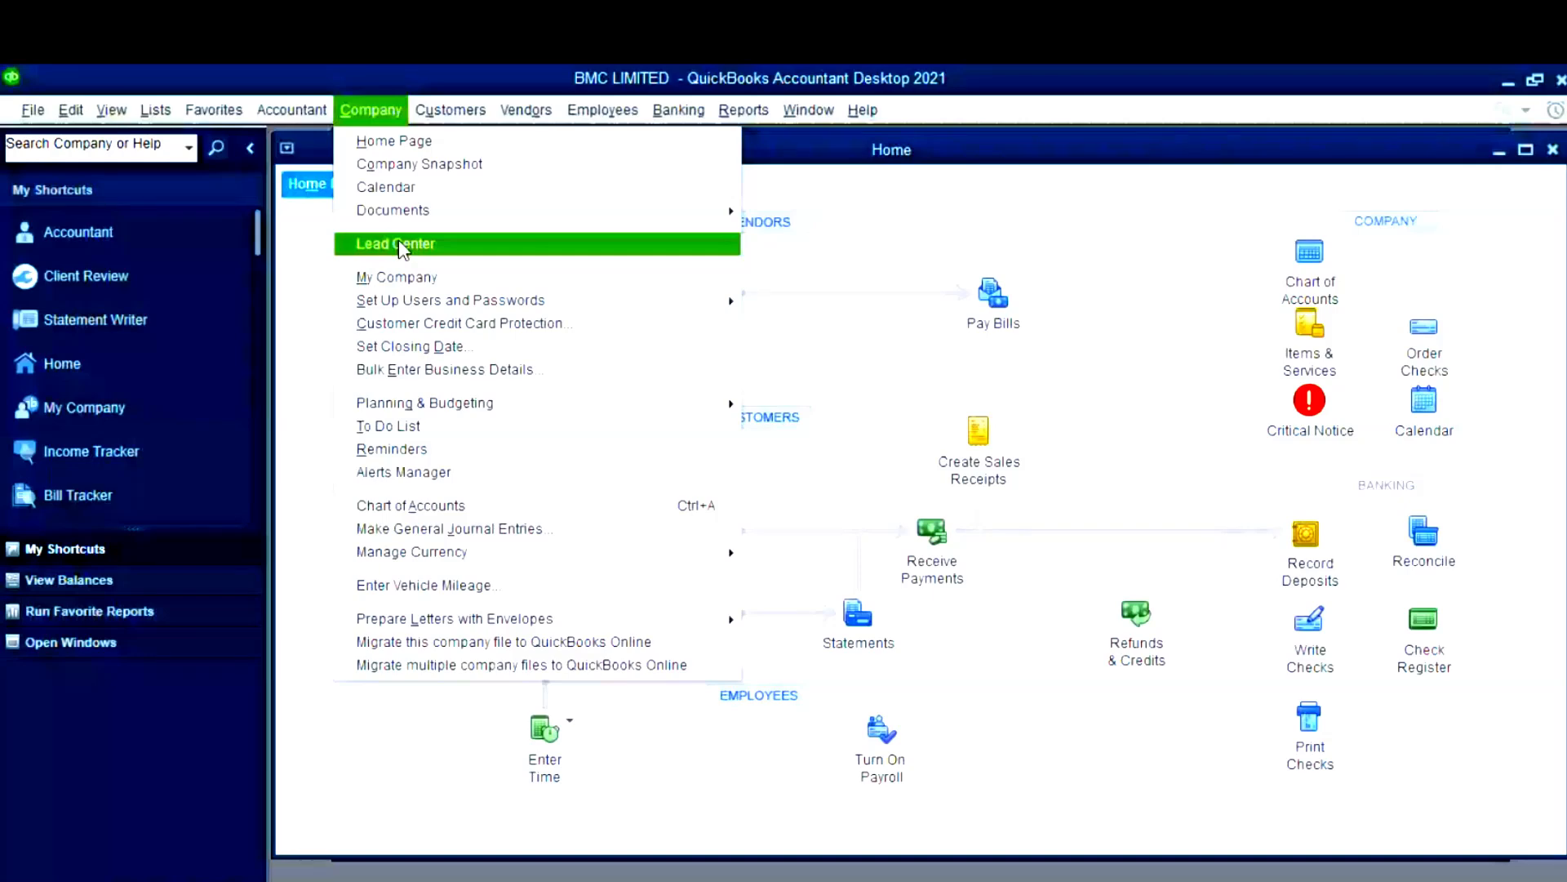
mouse_move(491, 300)
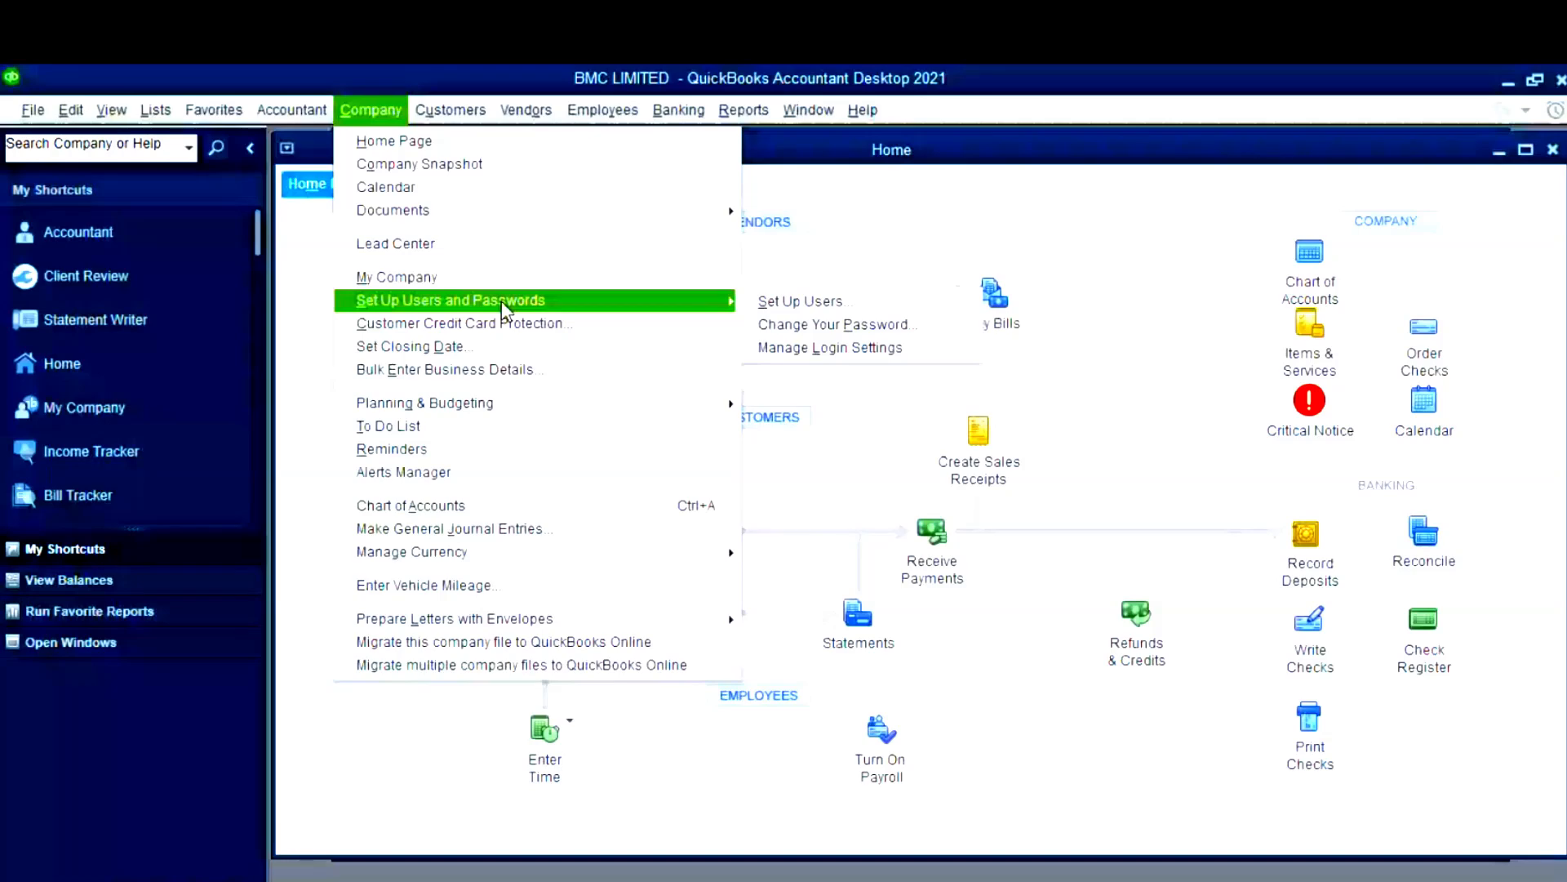
left_click(834, 304)
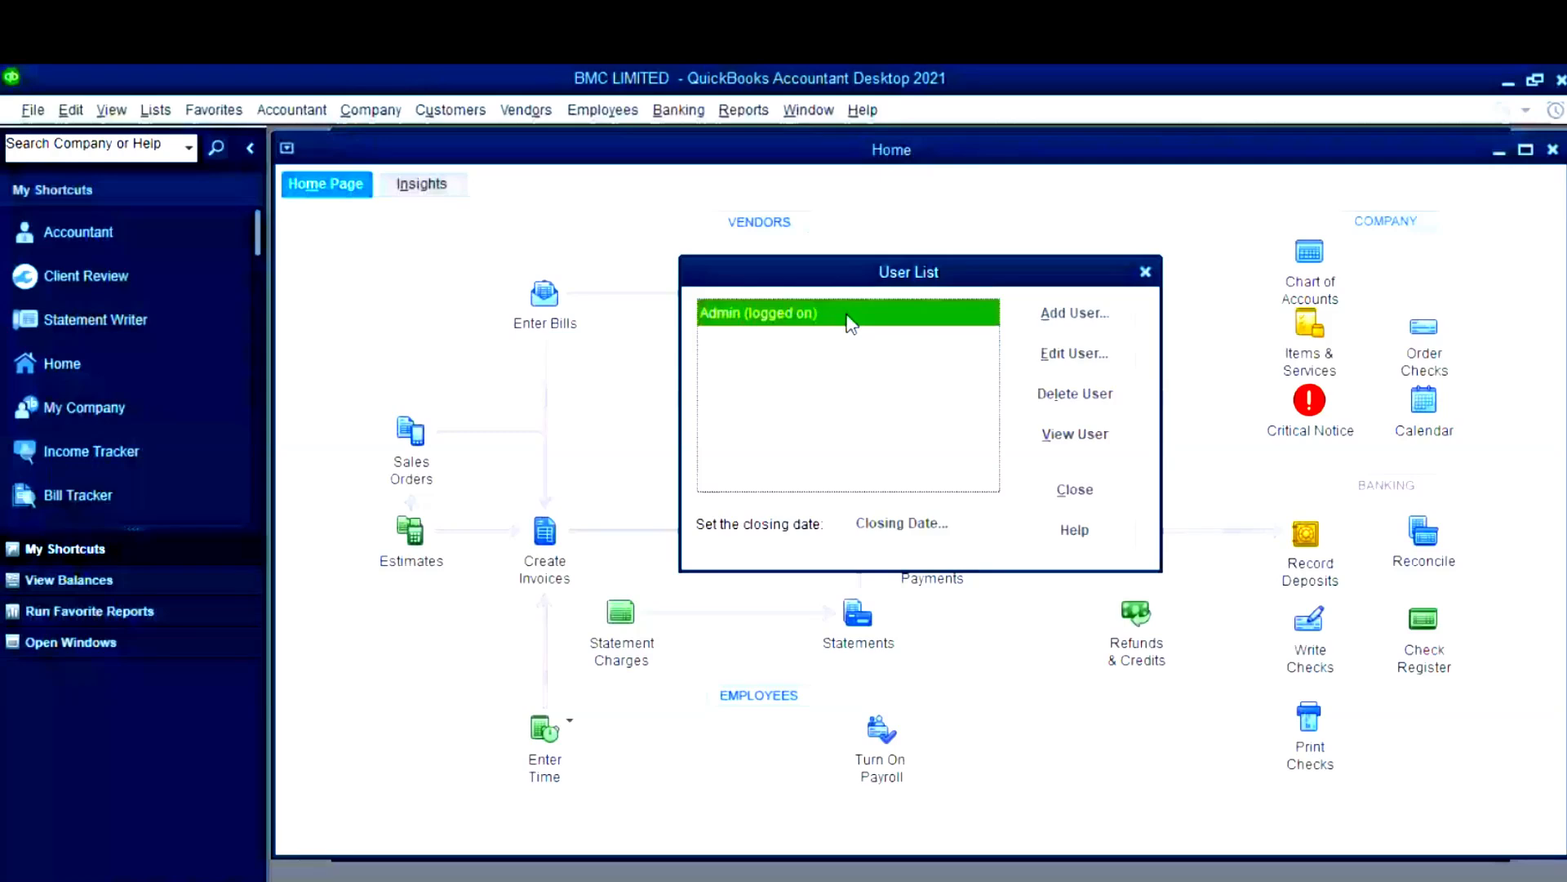
- Add a new user, entering the user name, password and password confirmation
left_click(1055, 326)
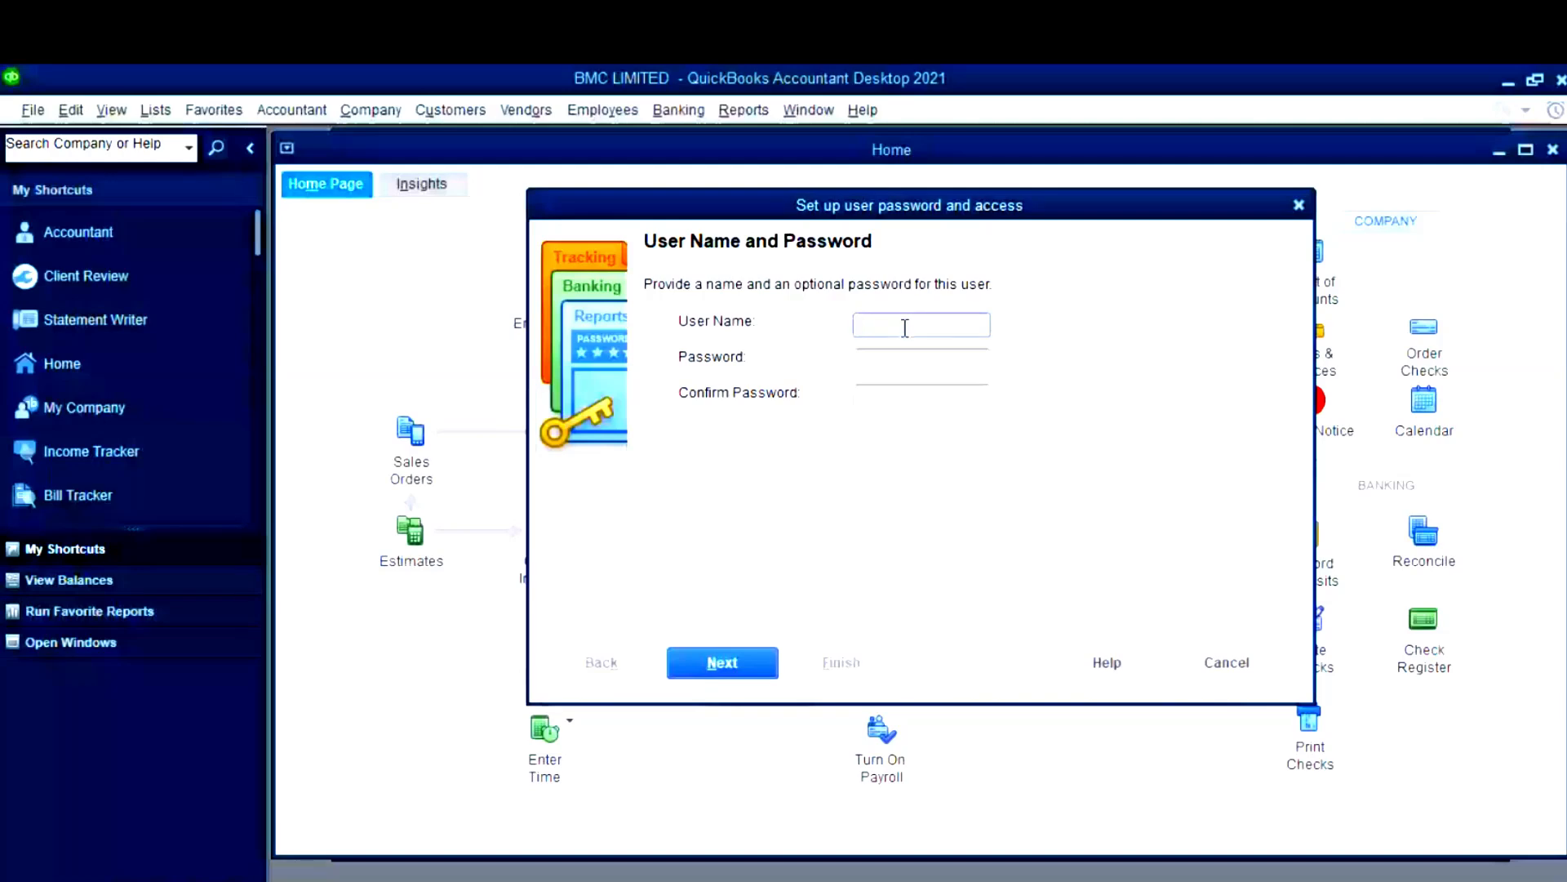
type("AKEEM")
left_click(953, 359)
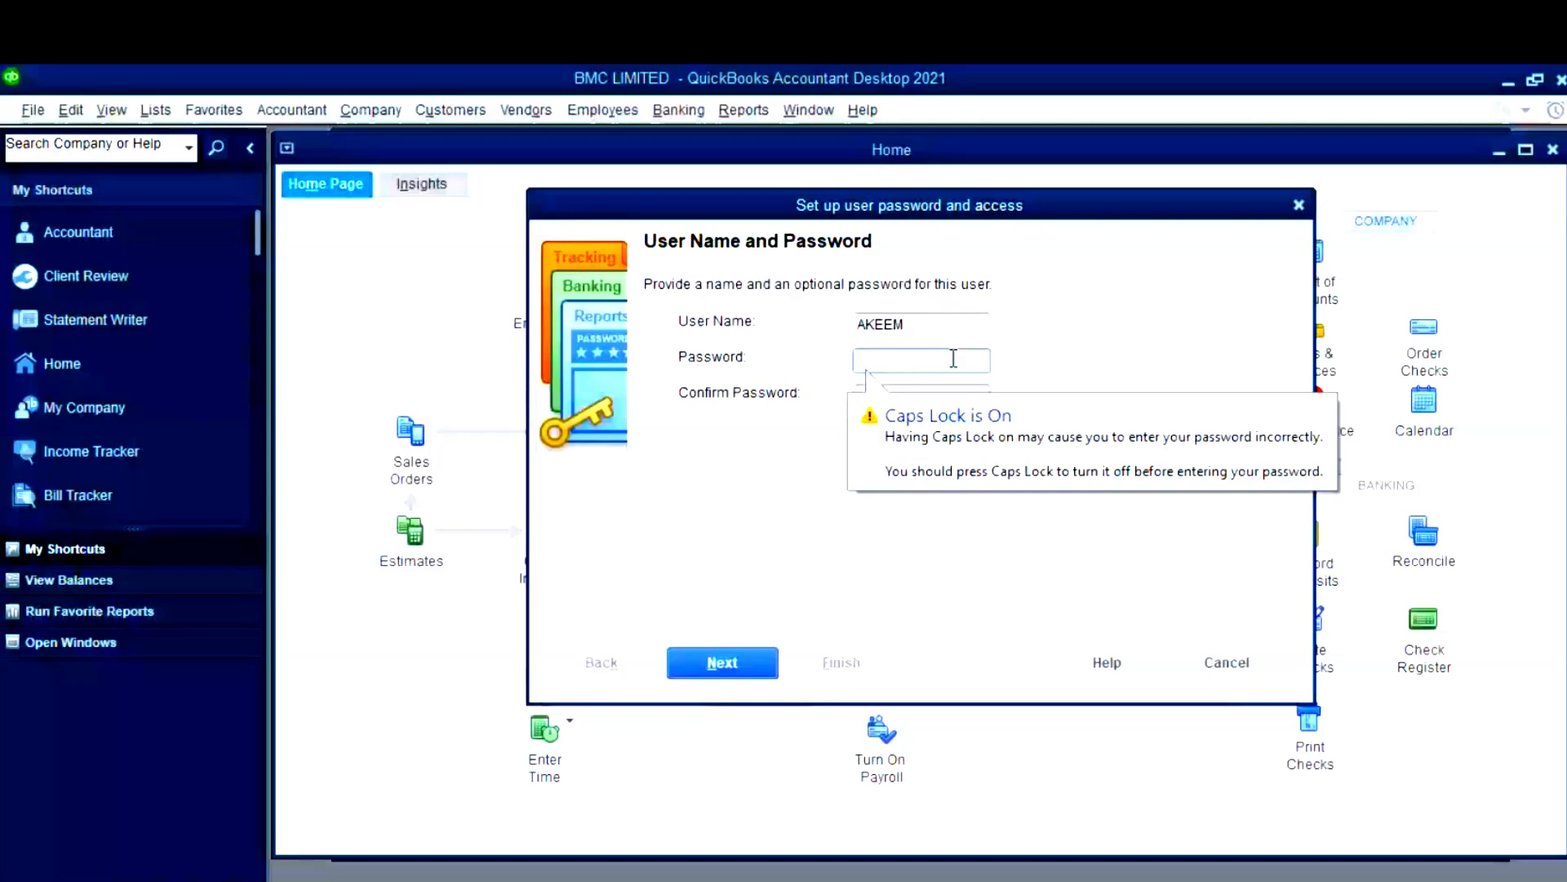
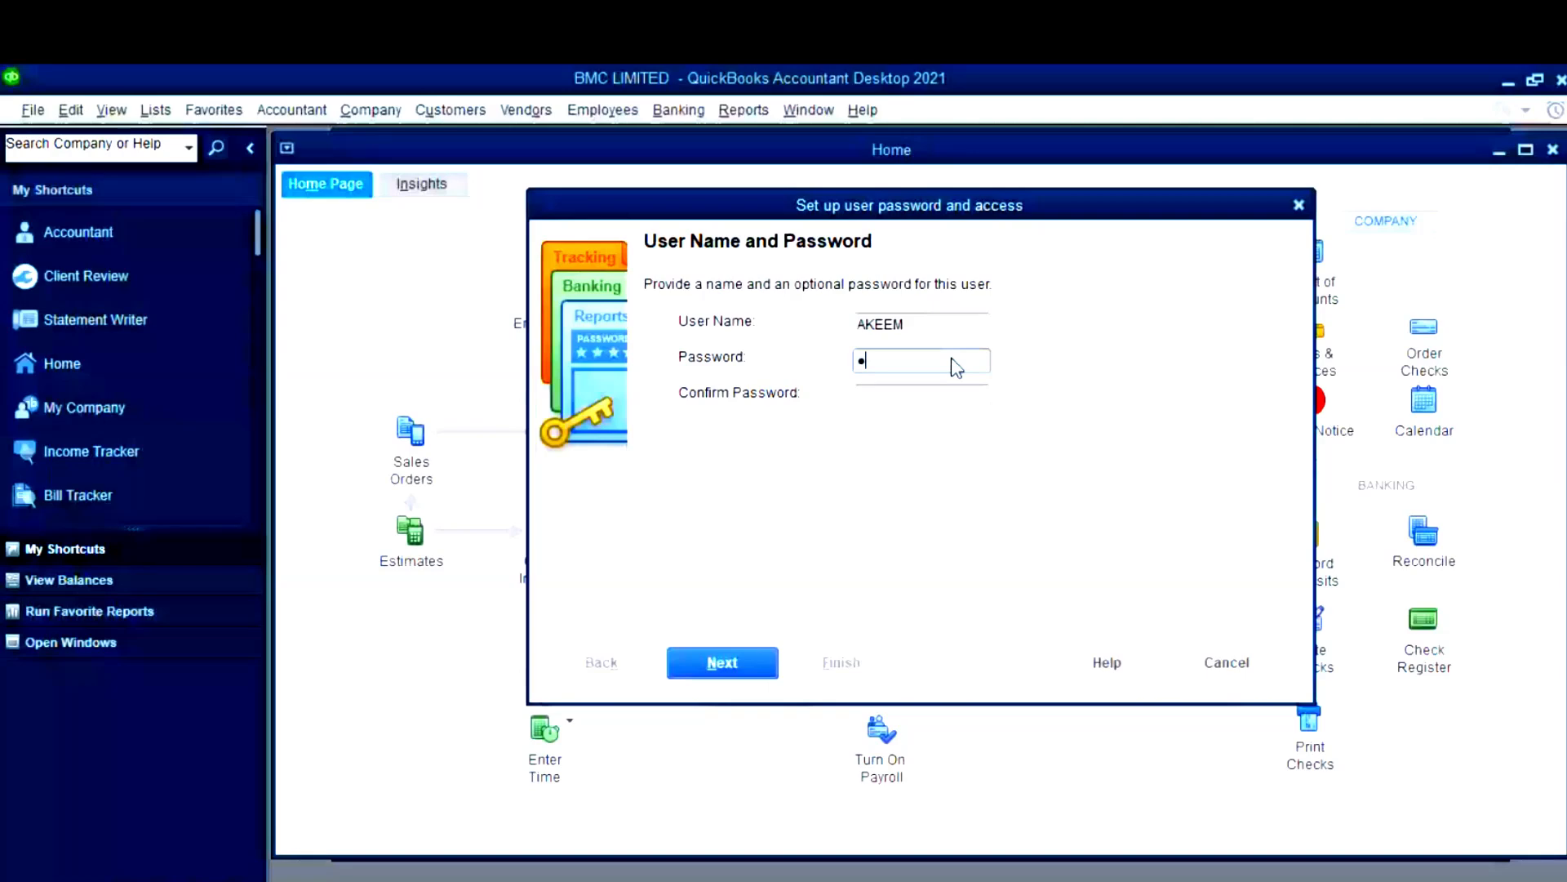
left_click(962, 404)
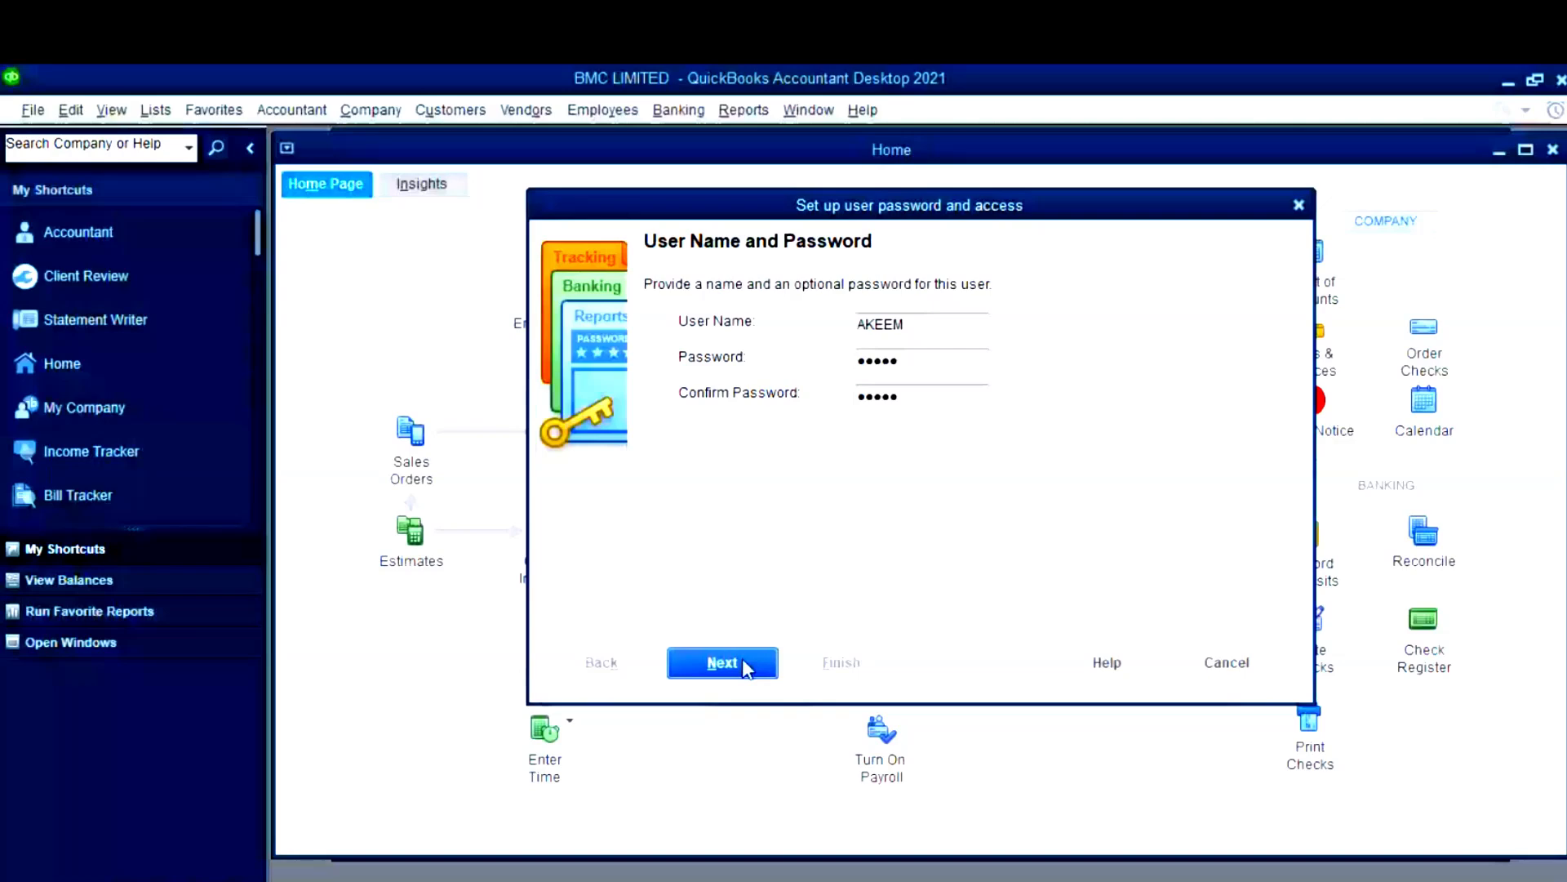
left_click(742, 658)
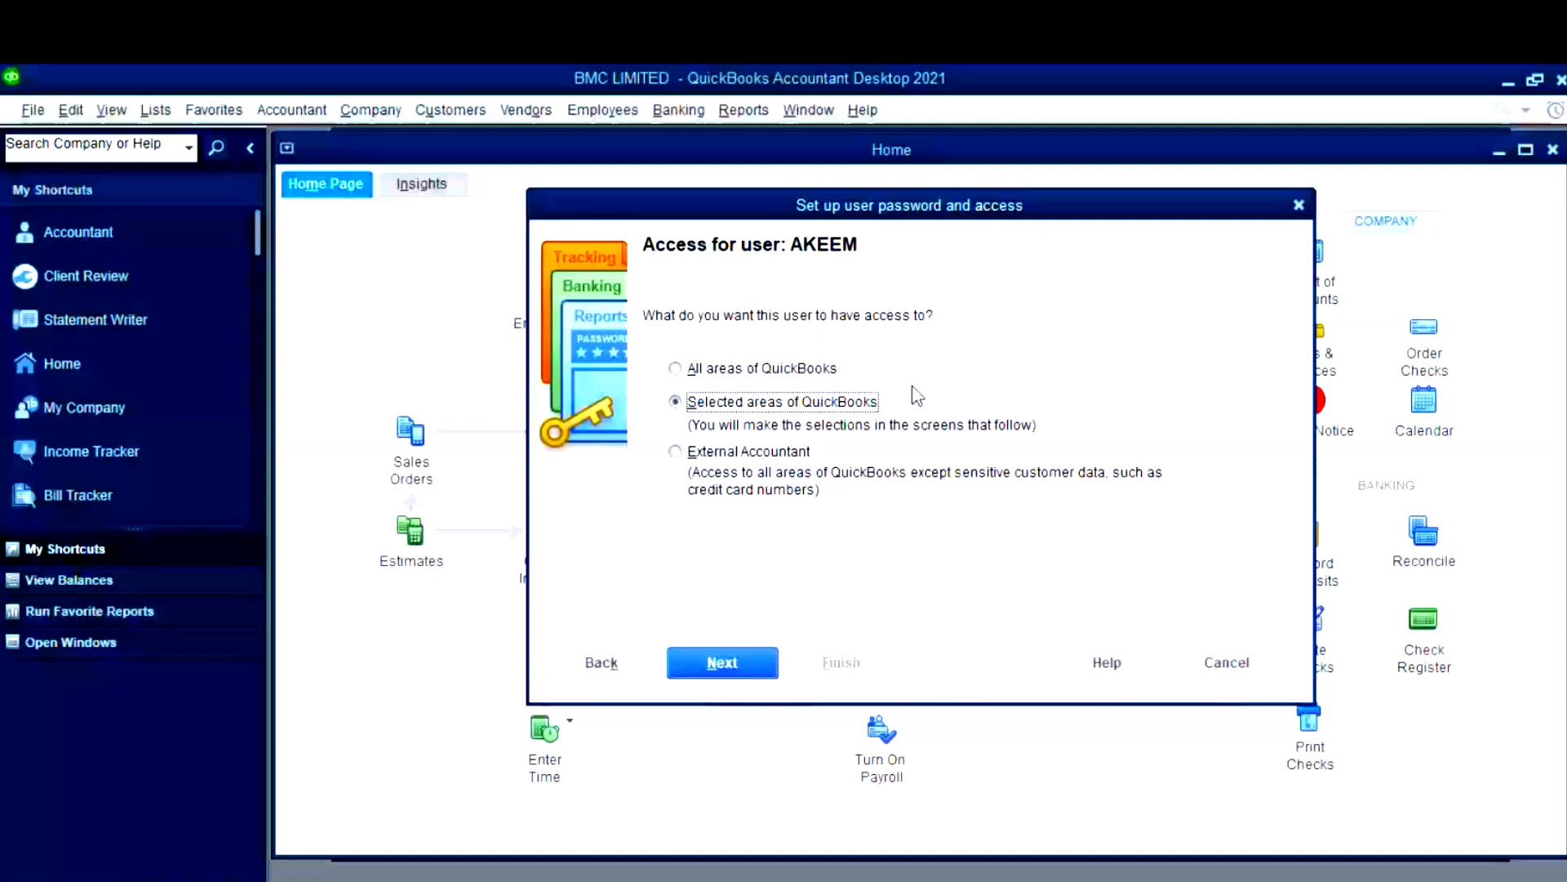
- Limit the new user to 'Selected areas of QuickBooks' and continue to per-area access settings
left_click(680, 368)
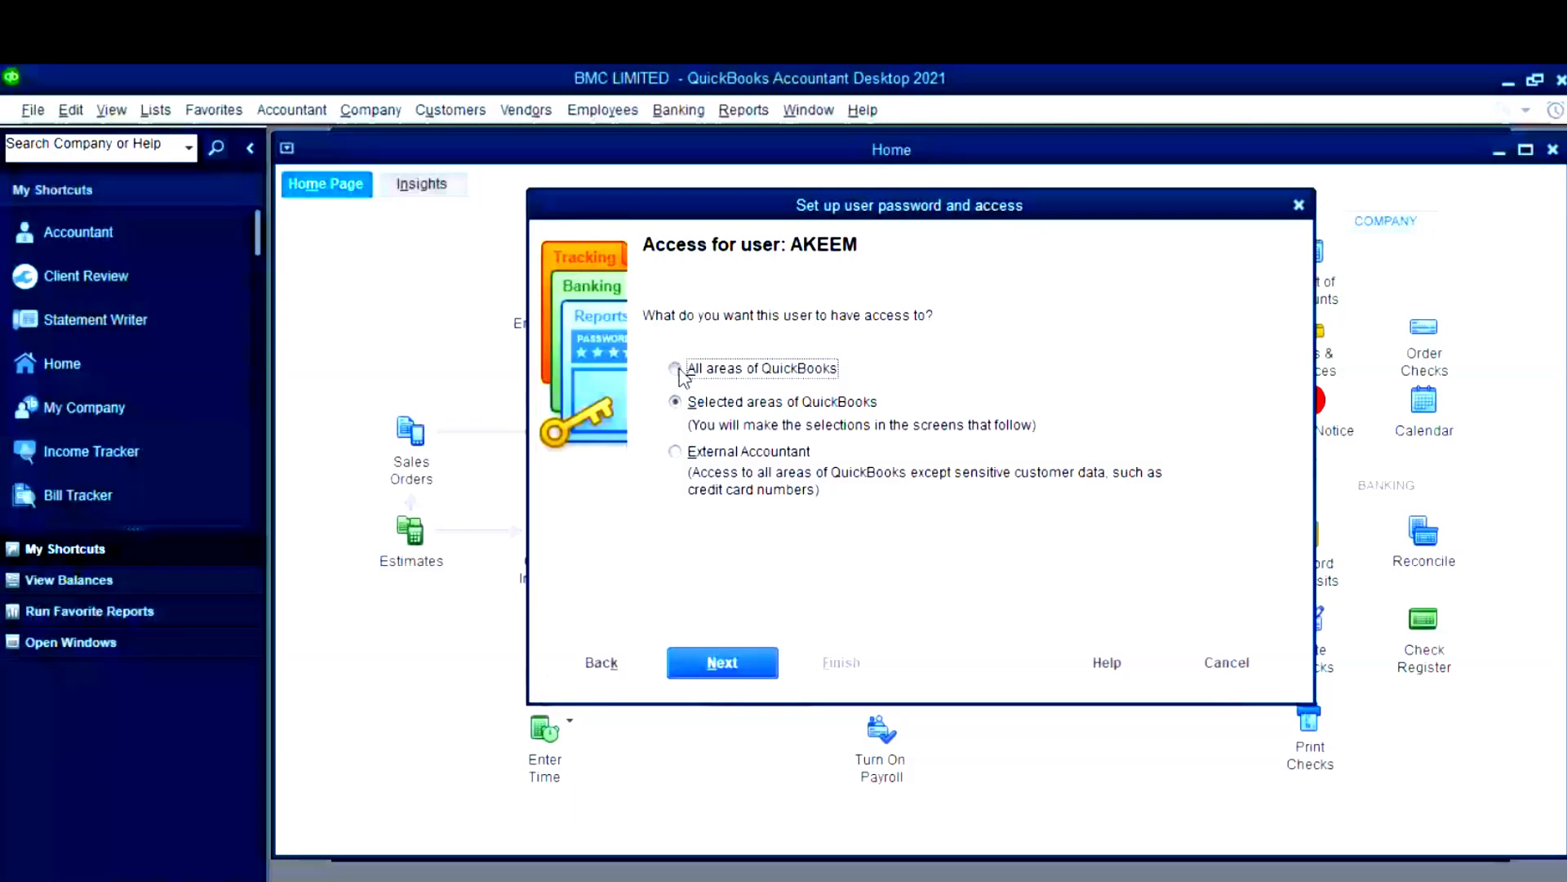
left_click(680, 459)
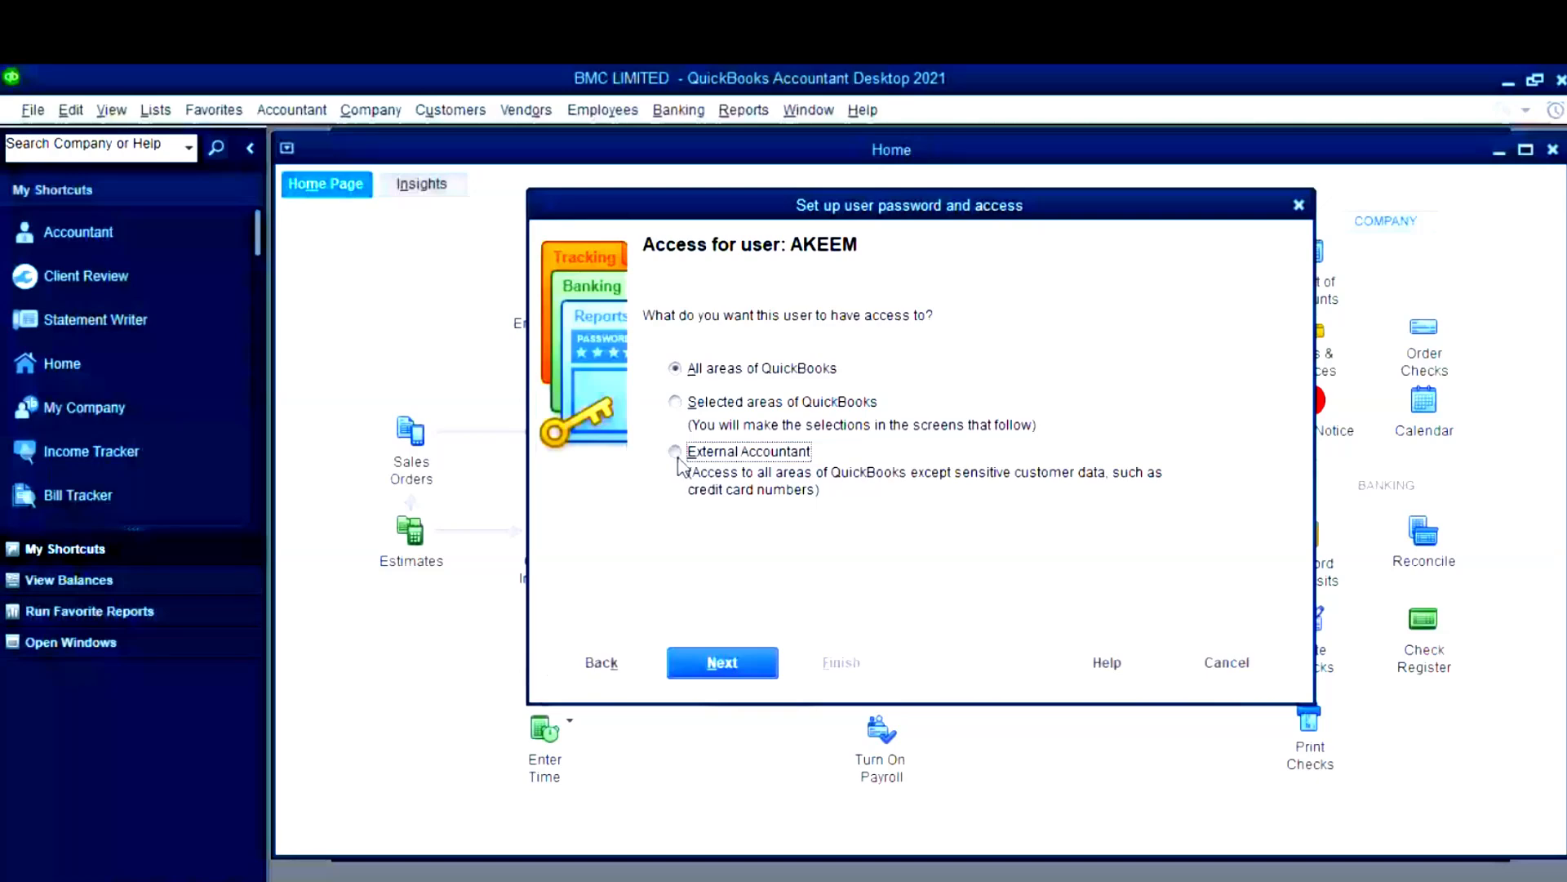
left_click(680, 464)
left_click(675, 403)
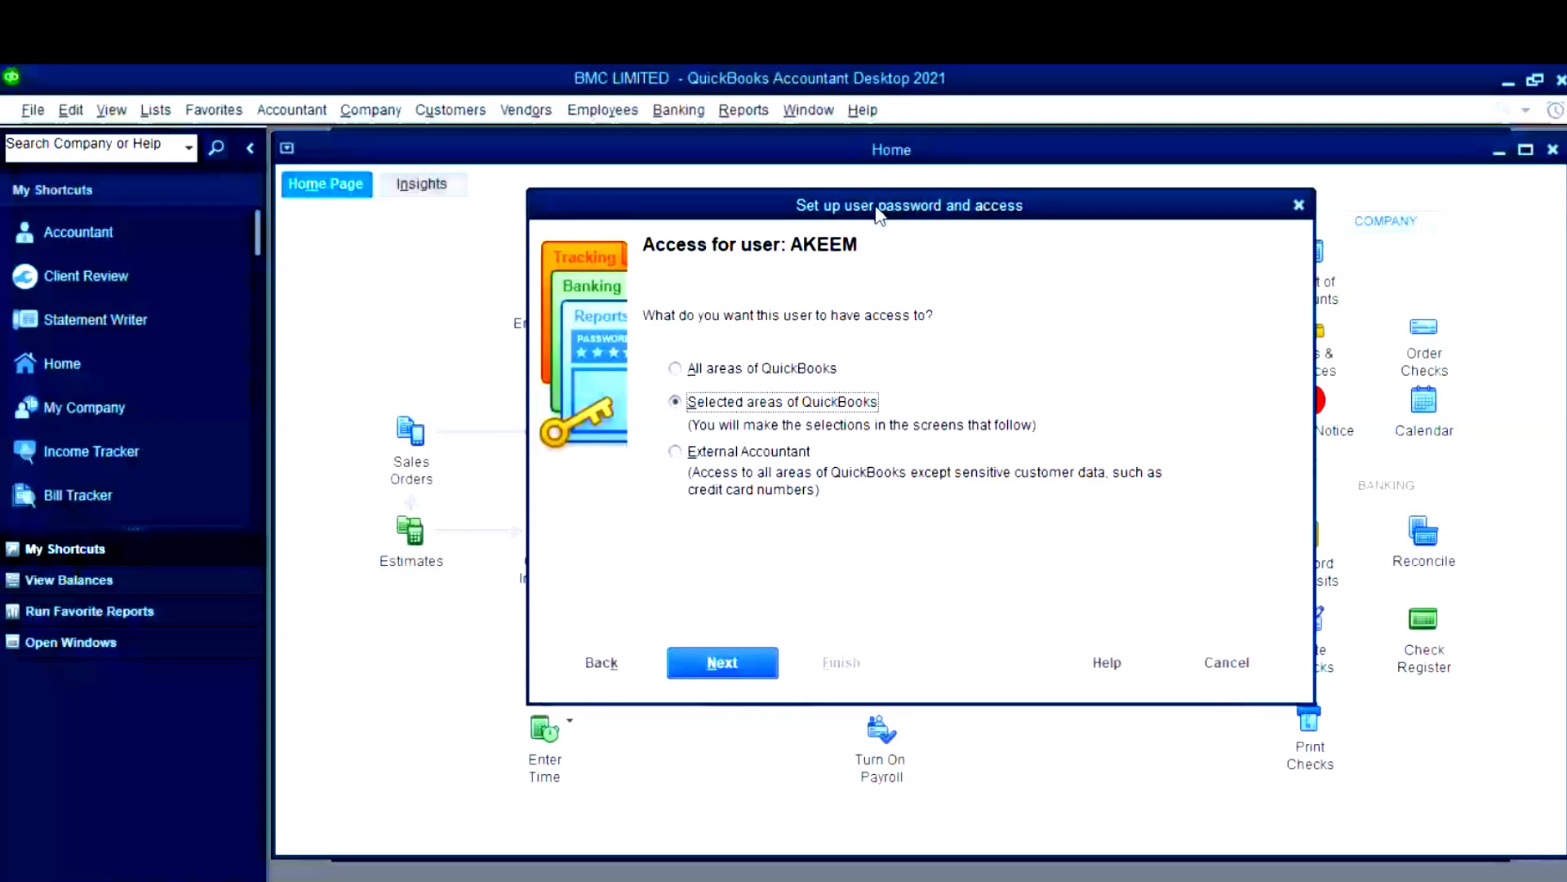
key("Return")
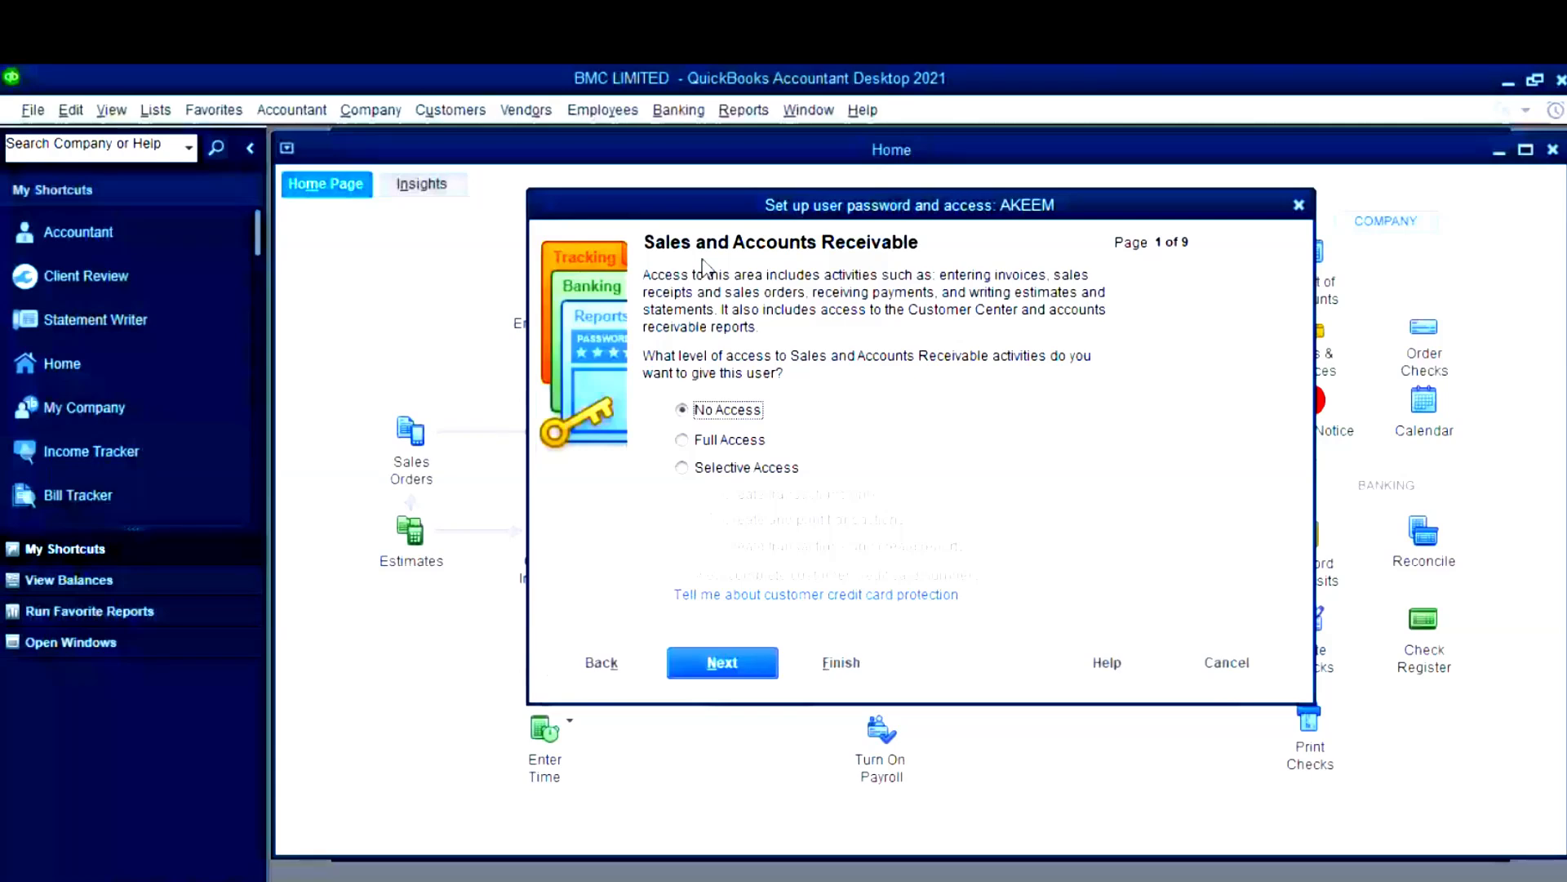
- Give the new user full sales and receivables access and advance through the remaining access pages to page 8
left_click(683, 441)
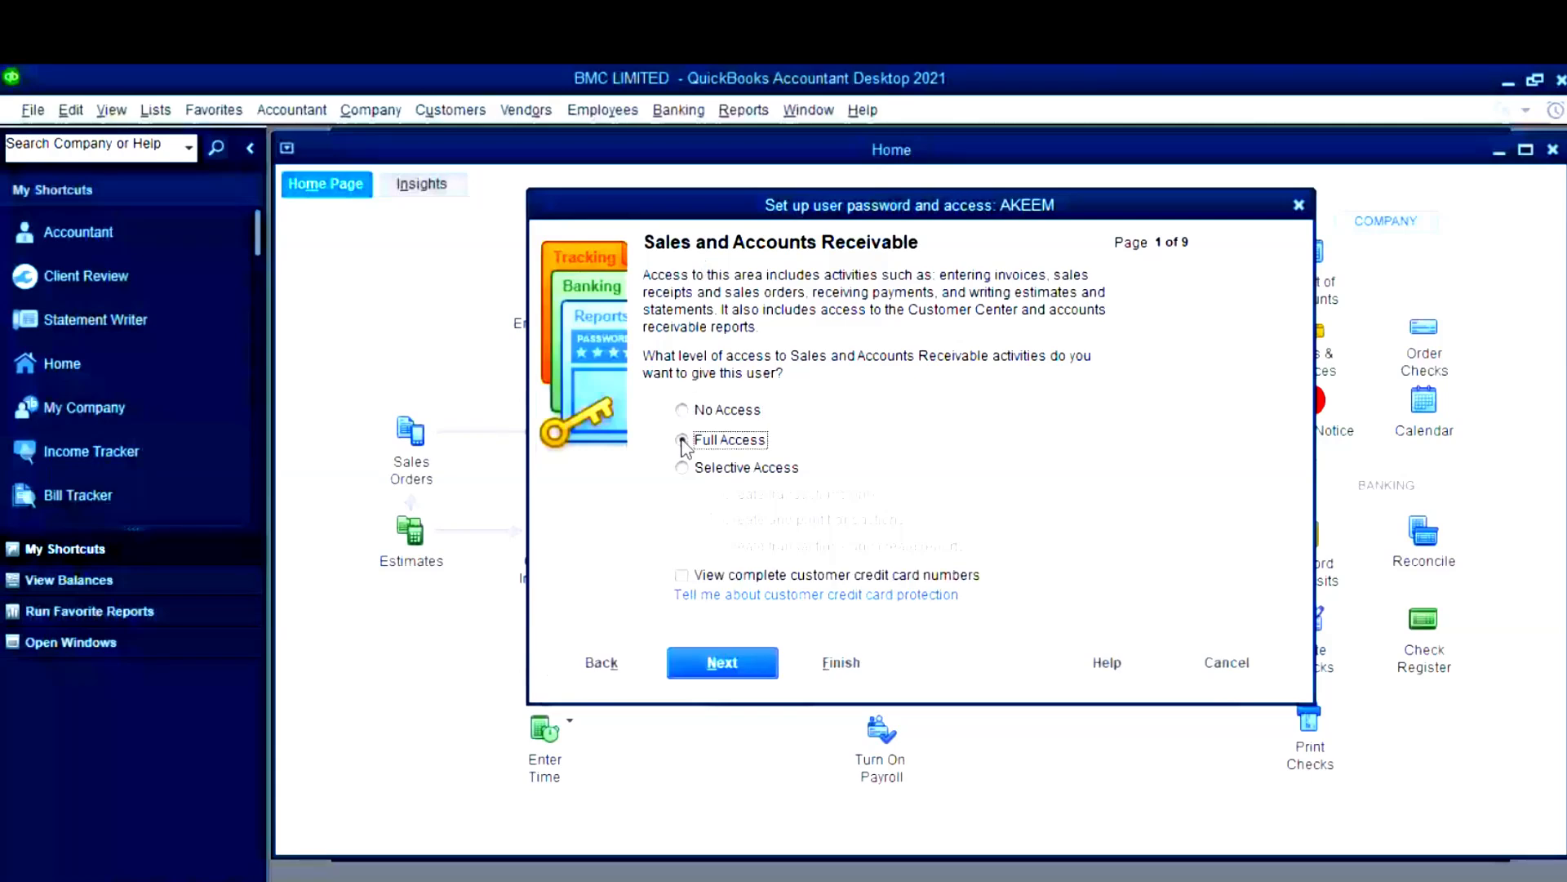
left_click(723, 663)
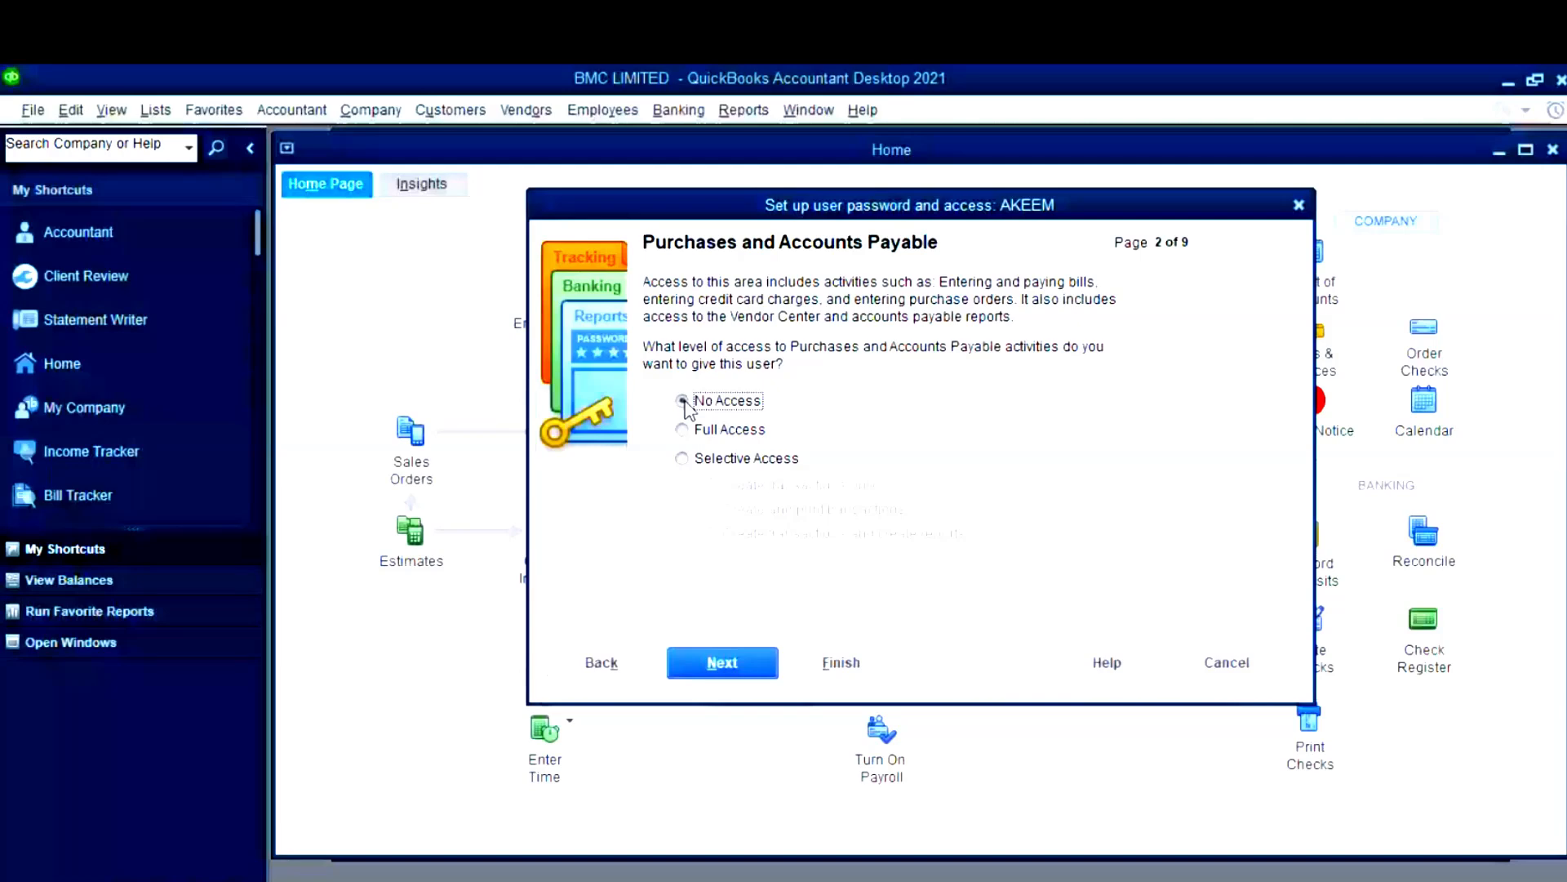
left_click(723, 660)
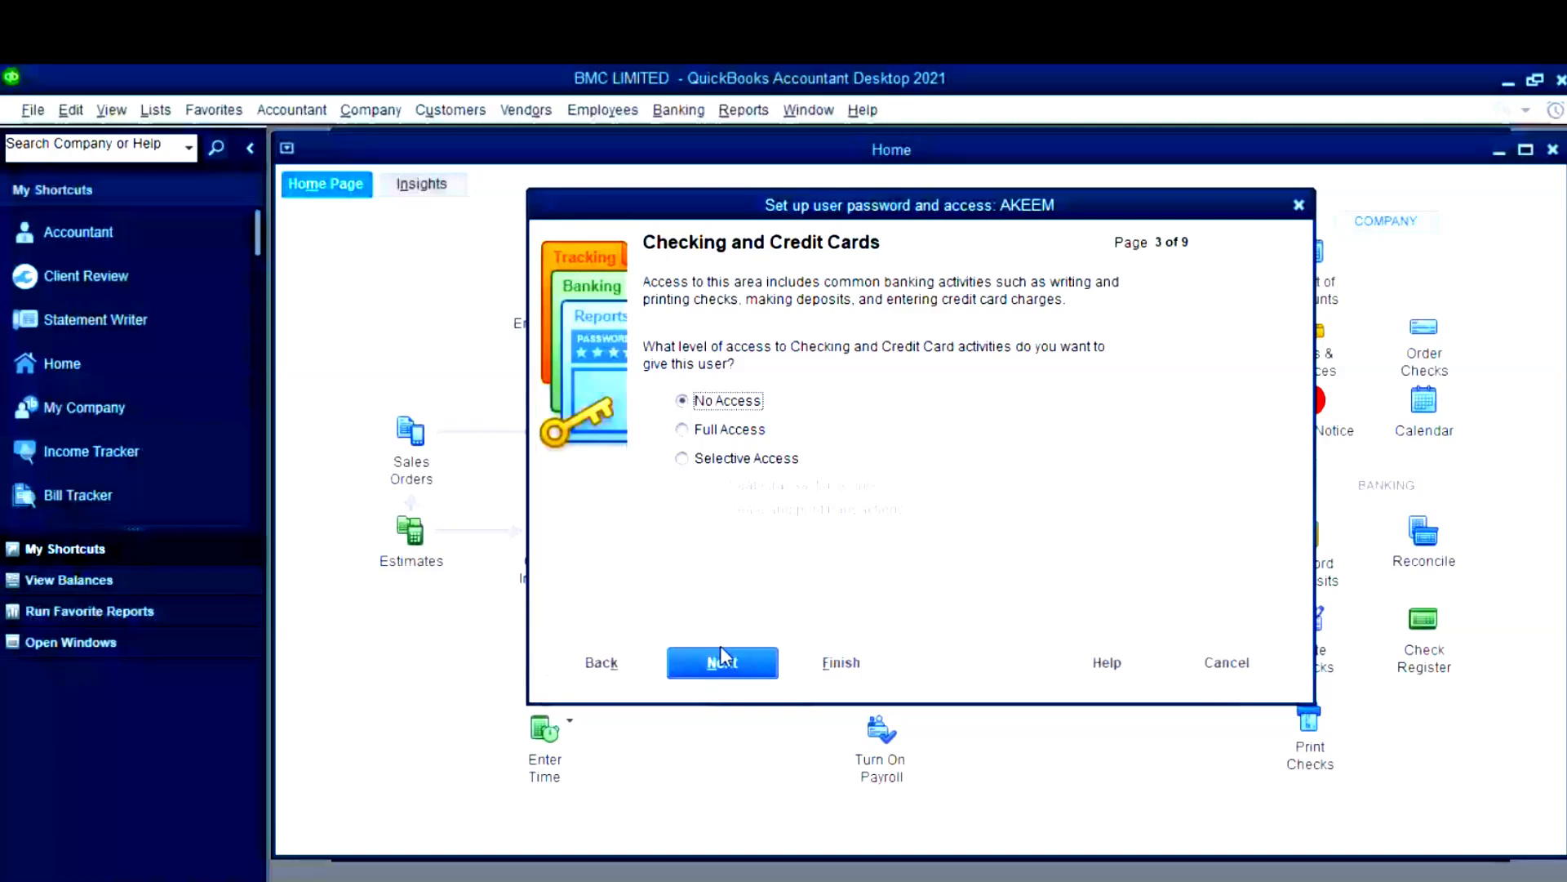
left_click(722, 657)
left_click(724, 661)
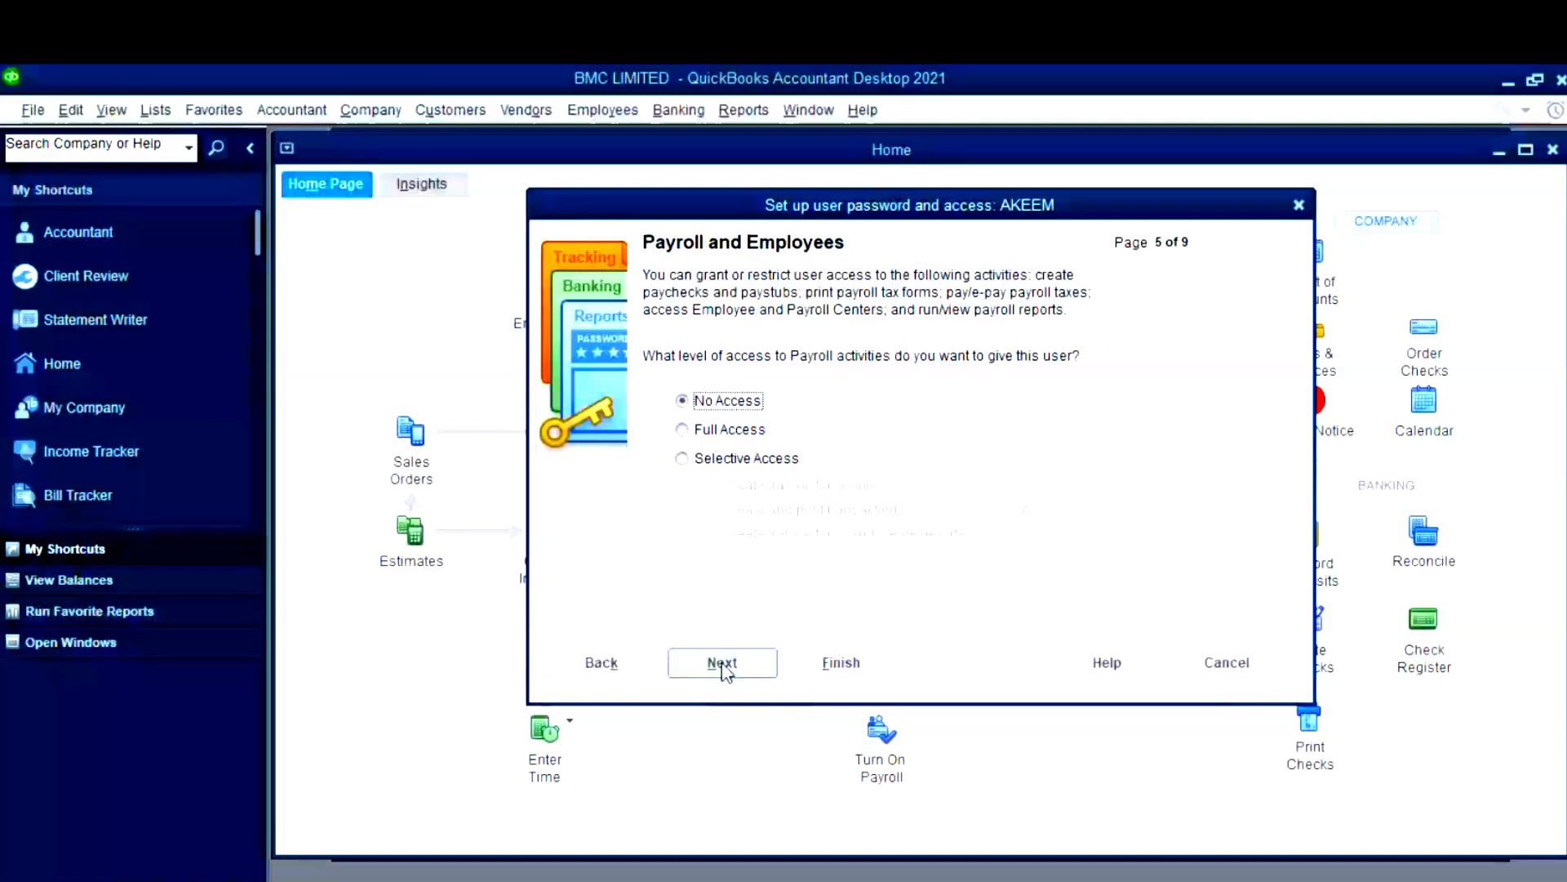
left_click(724, 663)
left_click(723, 663)
left_click(723, 663)
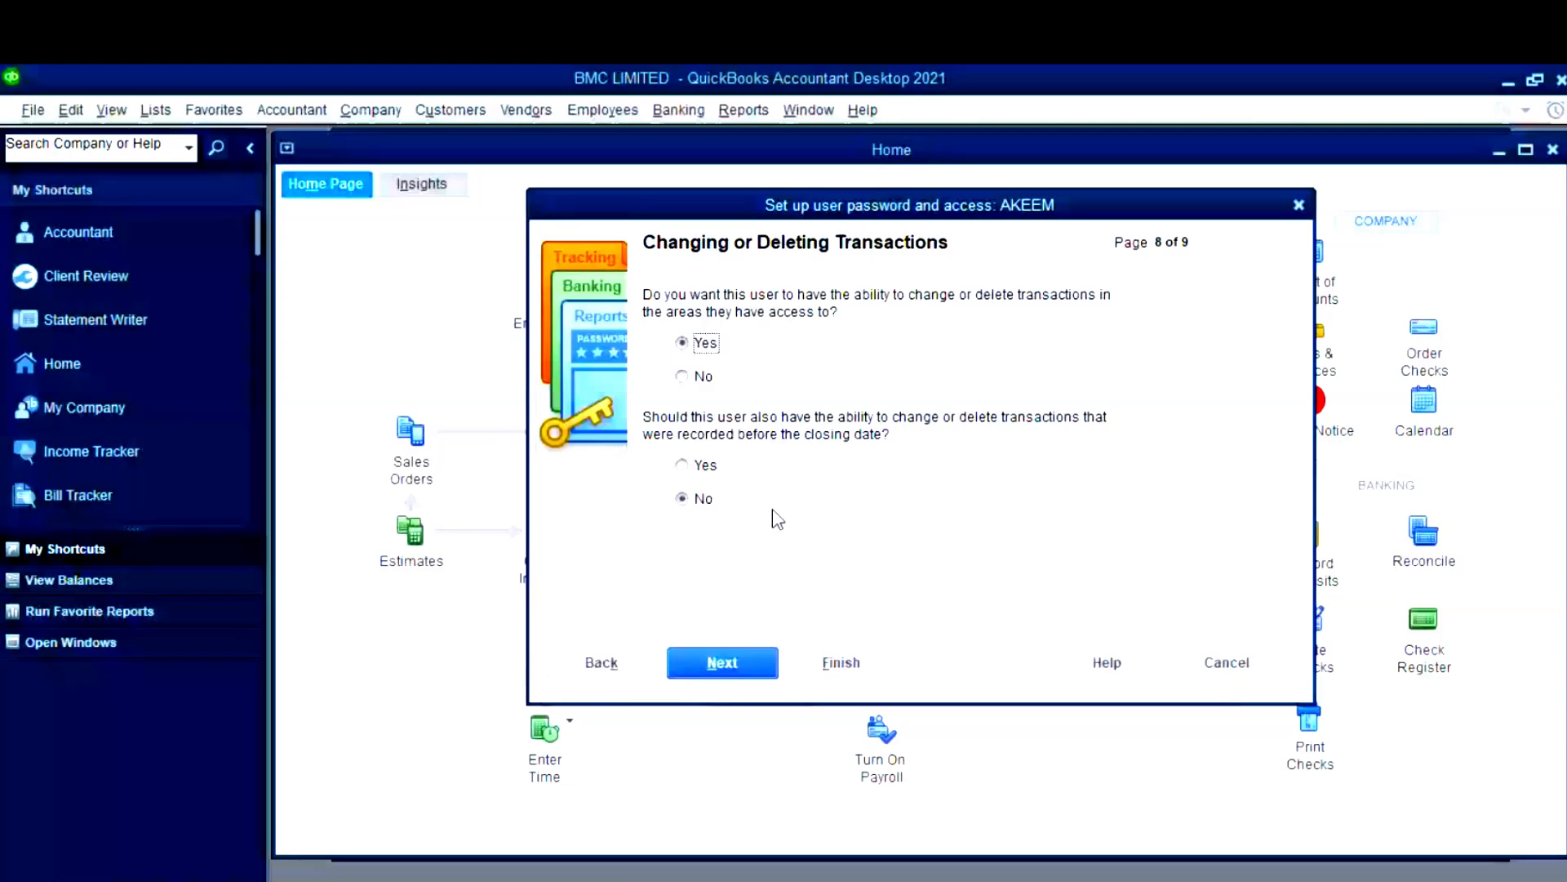
- Finish the new user's setup, cancel the Closing Date dialog without a date, and close the User List
left_click(750, 657)
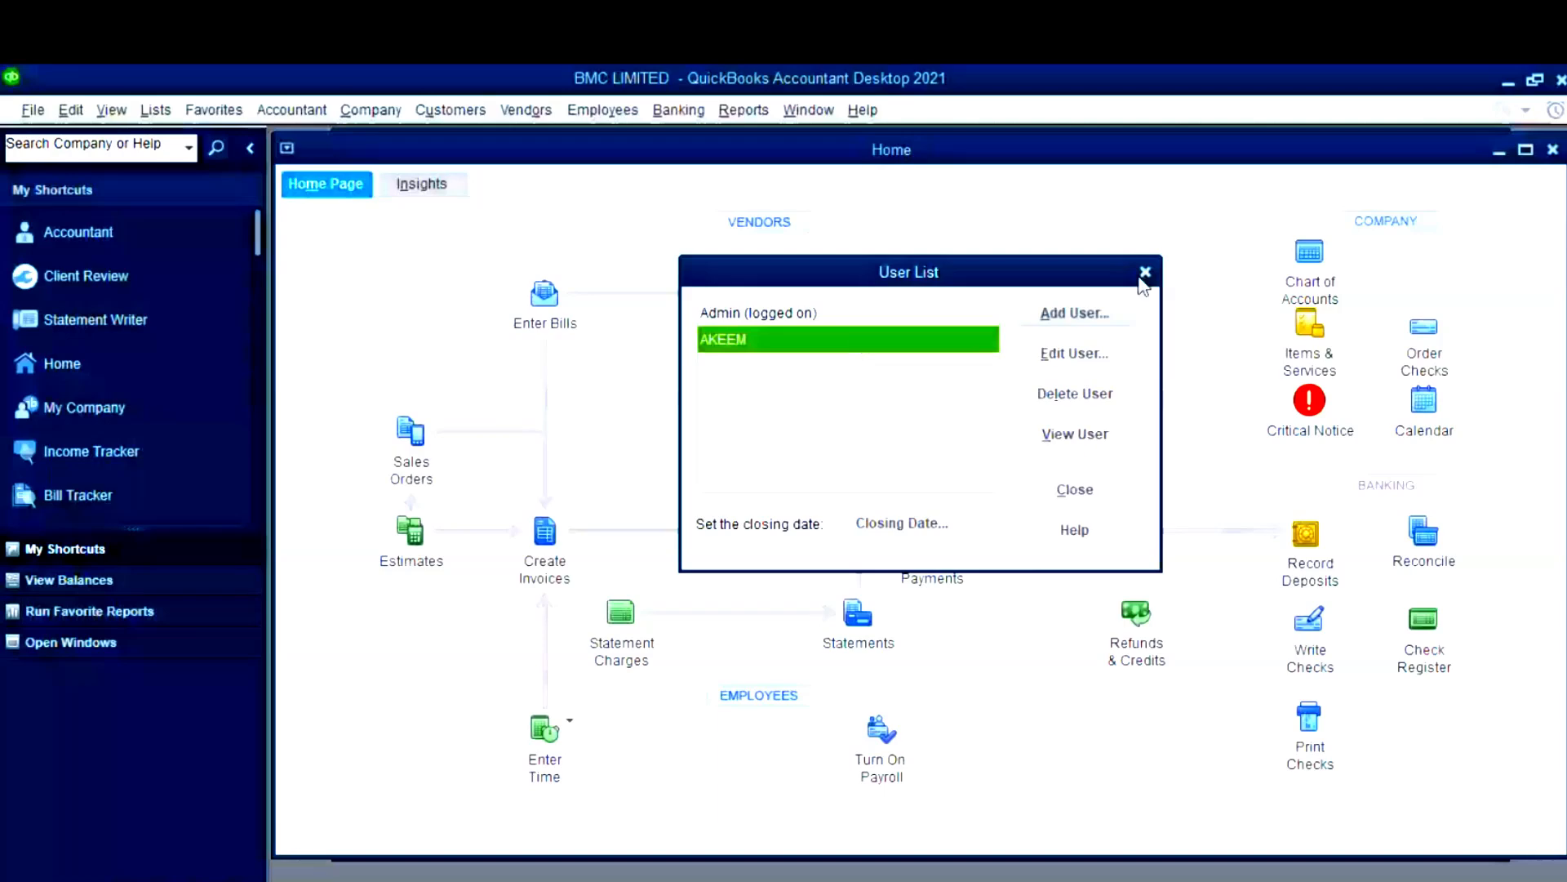
left_click(892, 526)
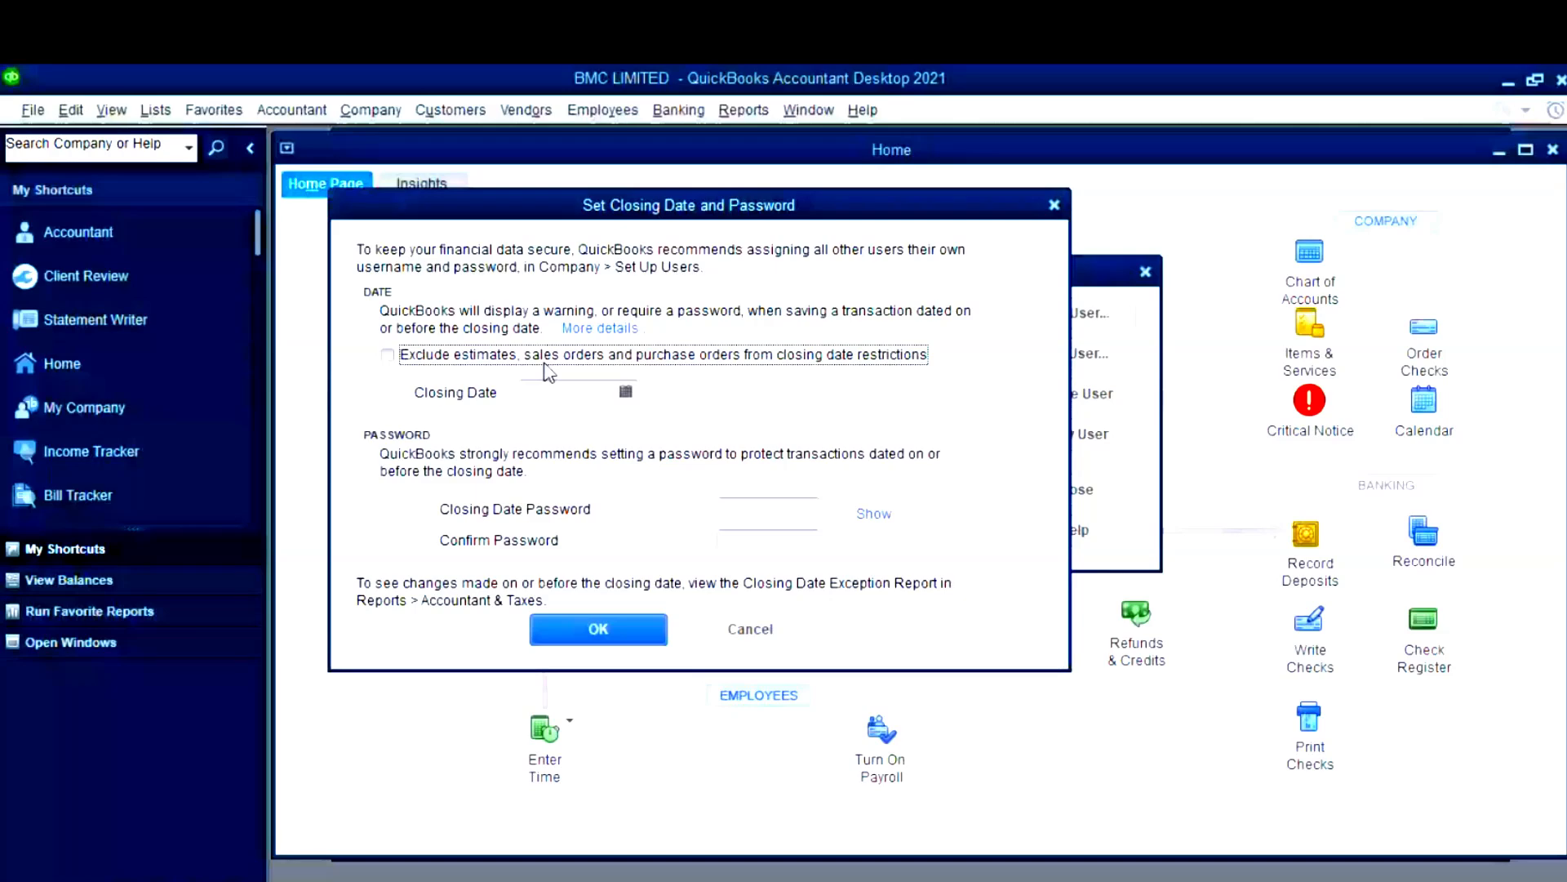
left_click(627, 391)
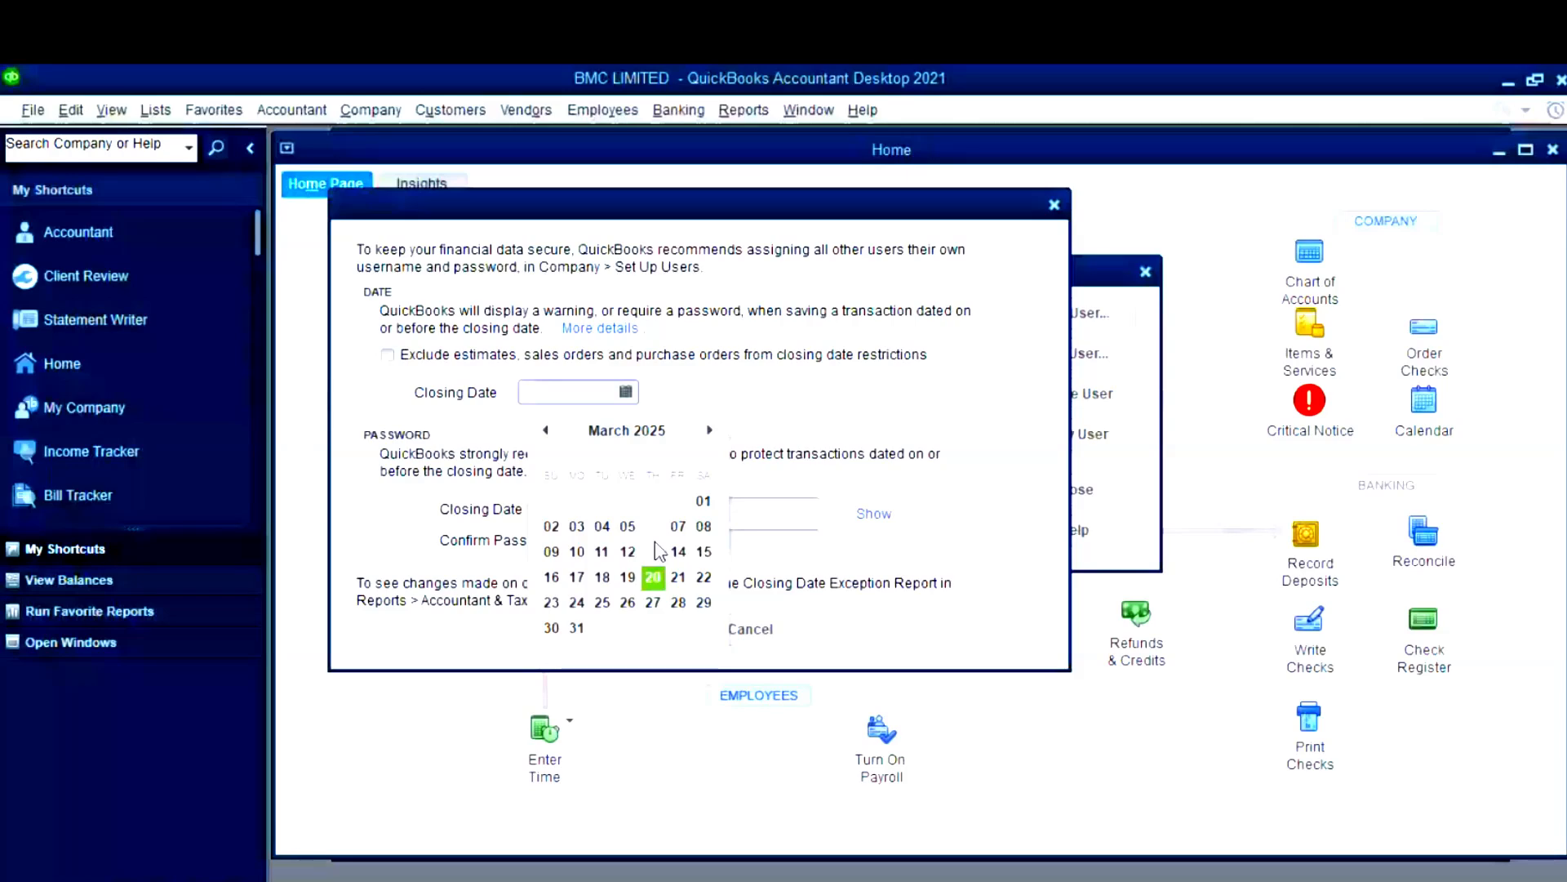
left_click(858, 629)
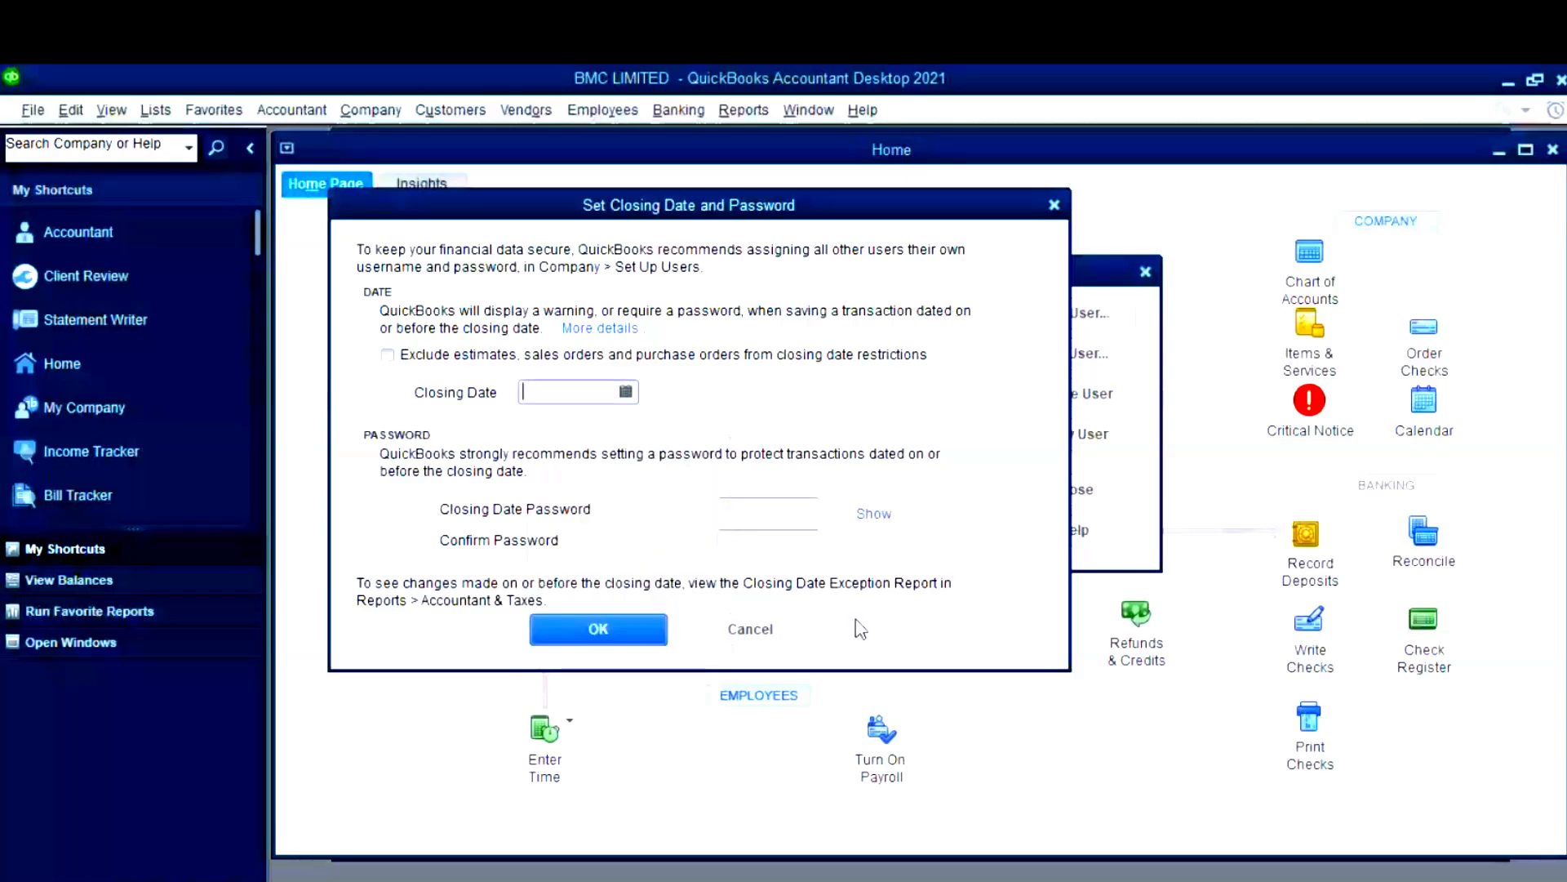
left_click(751, 628)
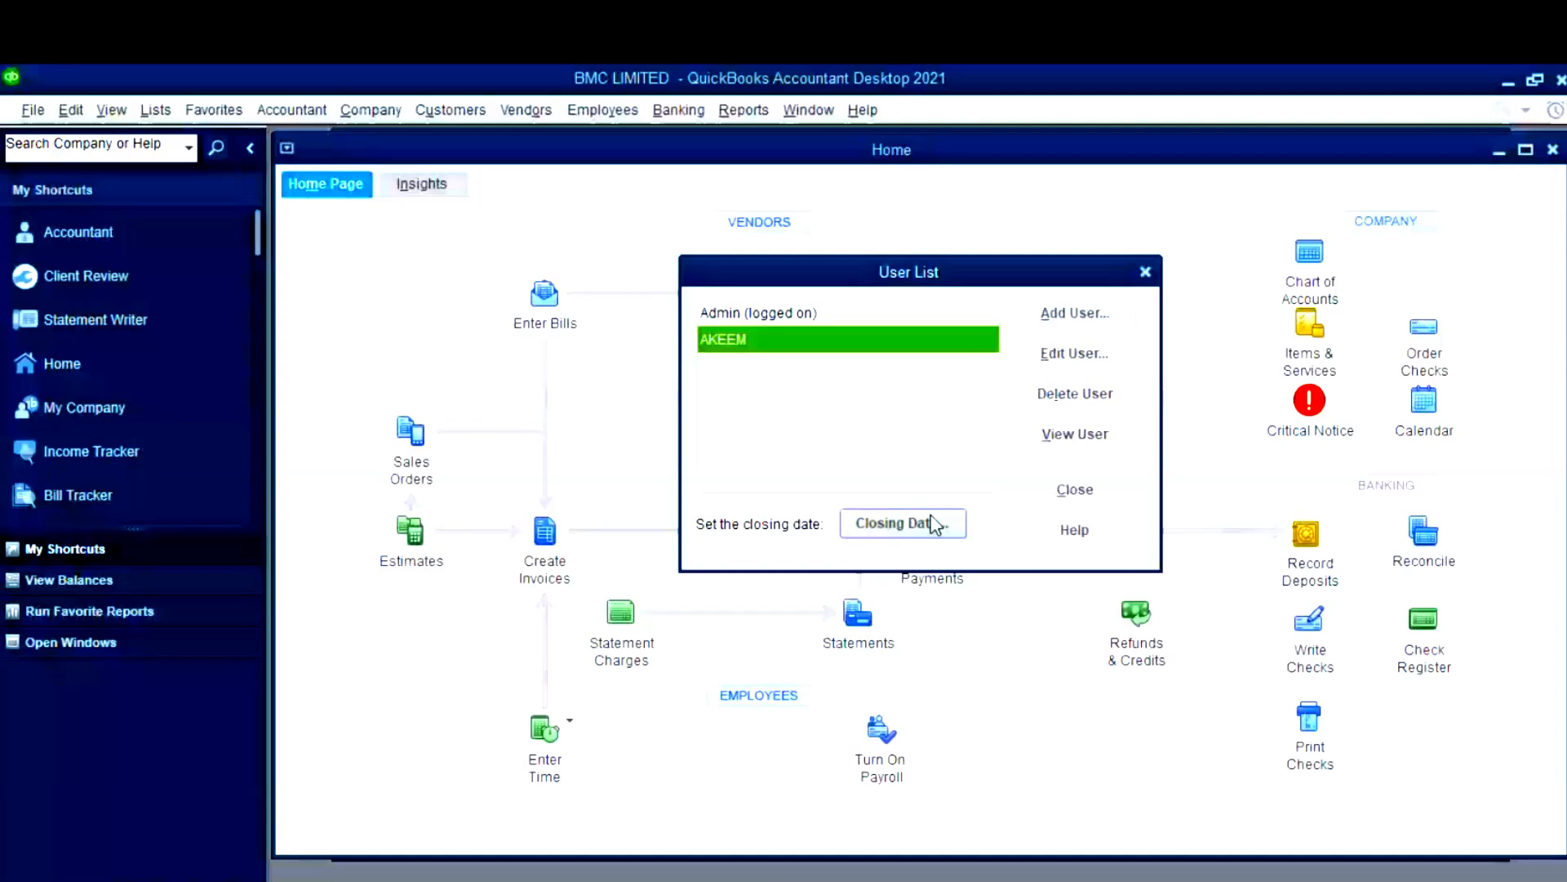
key("Escape")
left_click(400, 115)
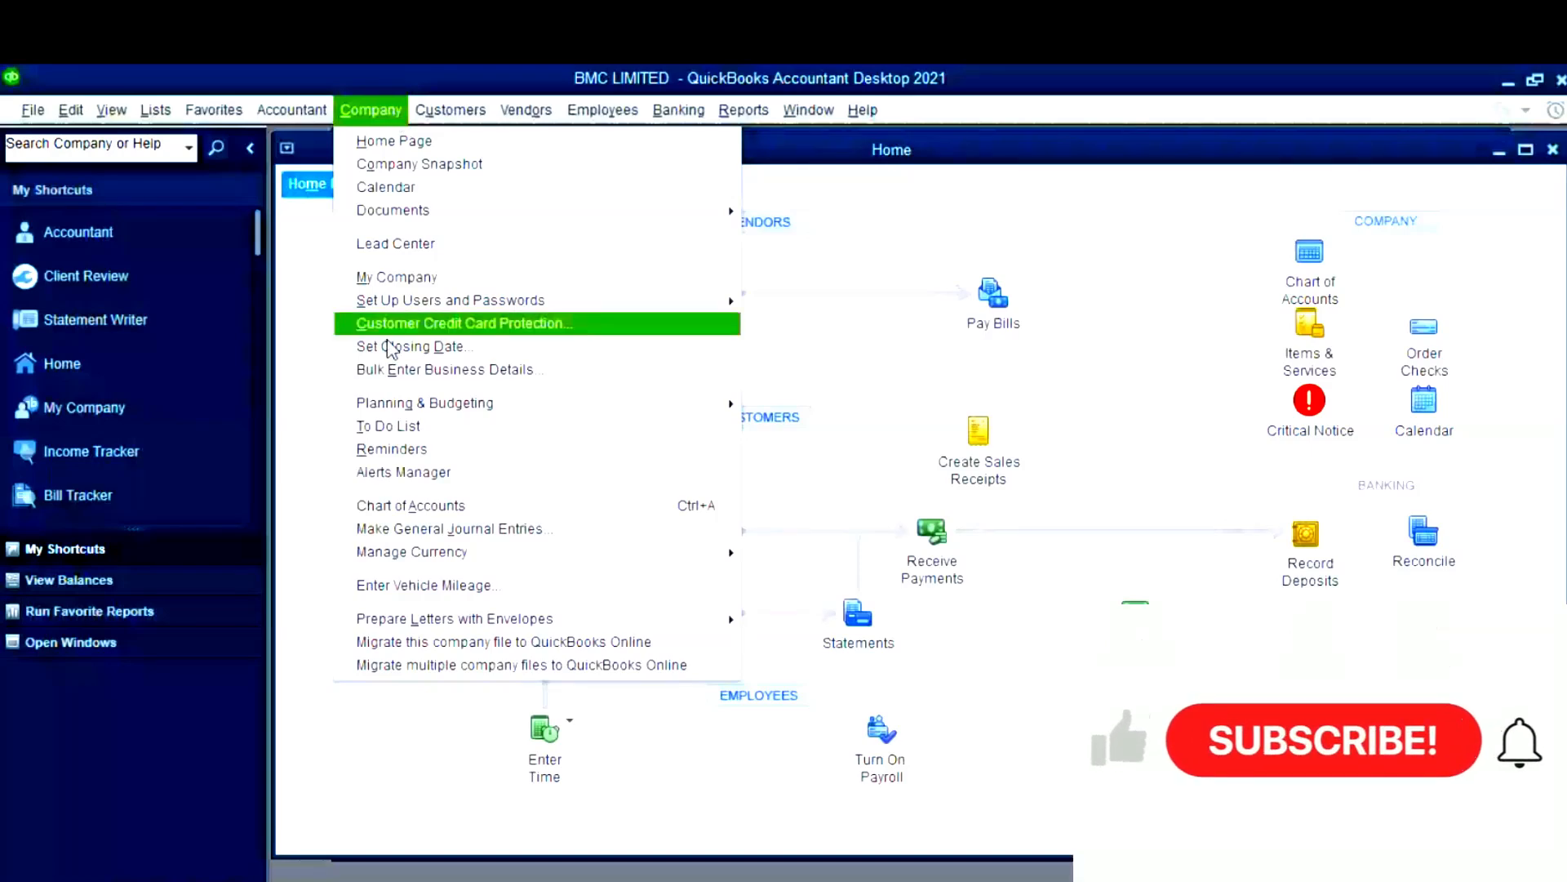
mouse_move(489, 111)
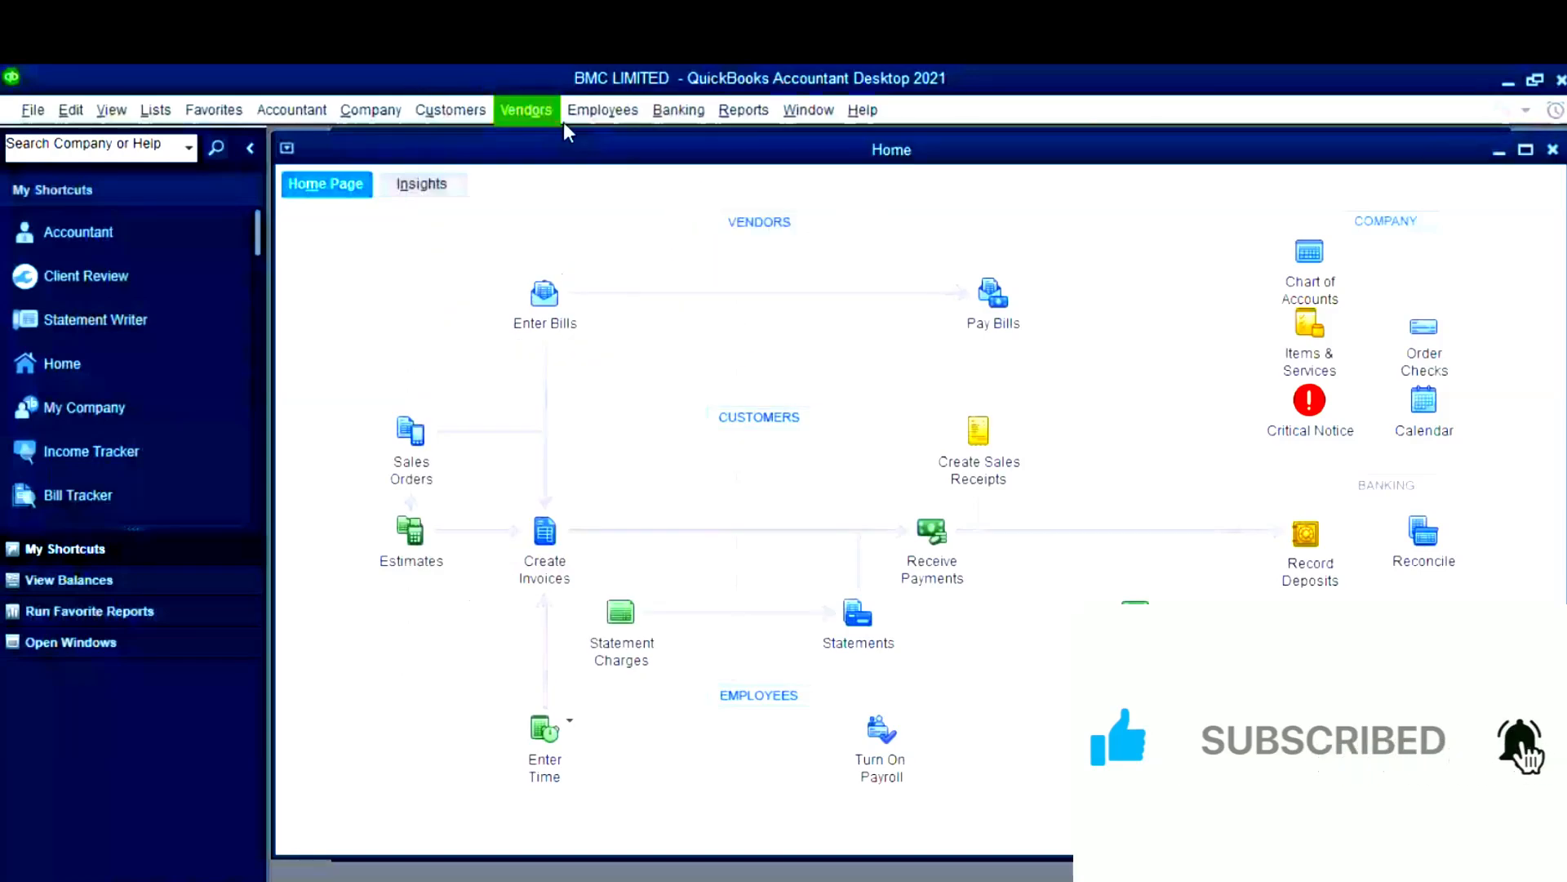
left_click(678, 110)
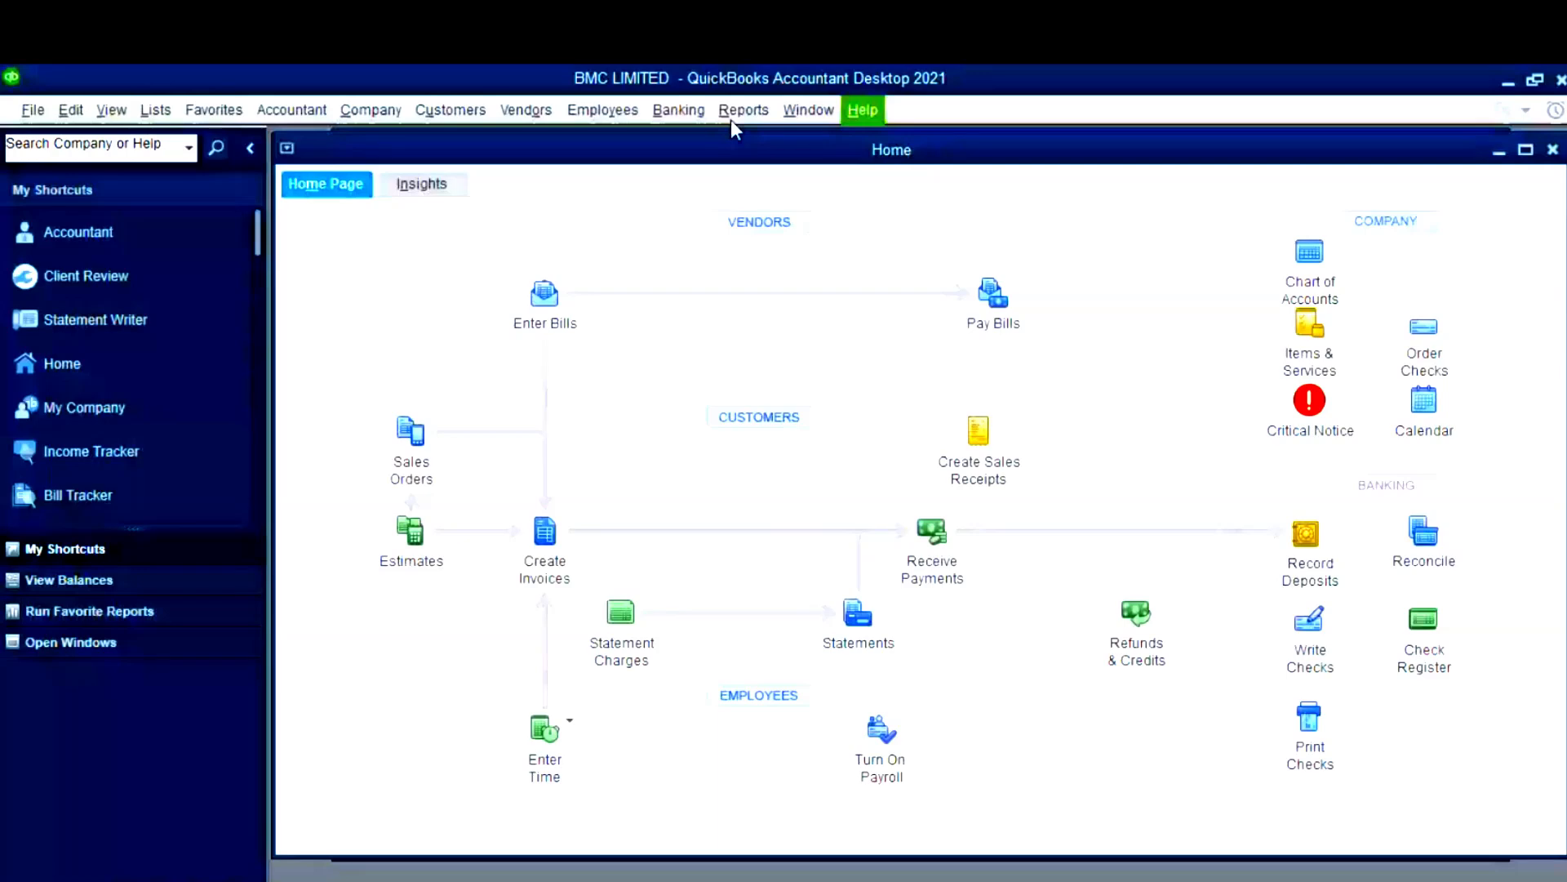
left_click(154, 113)
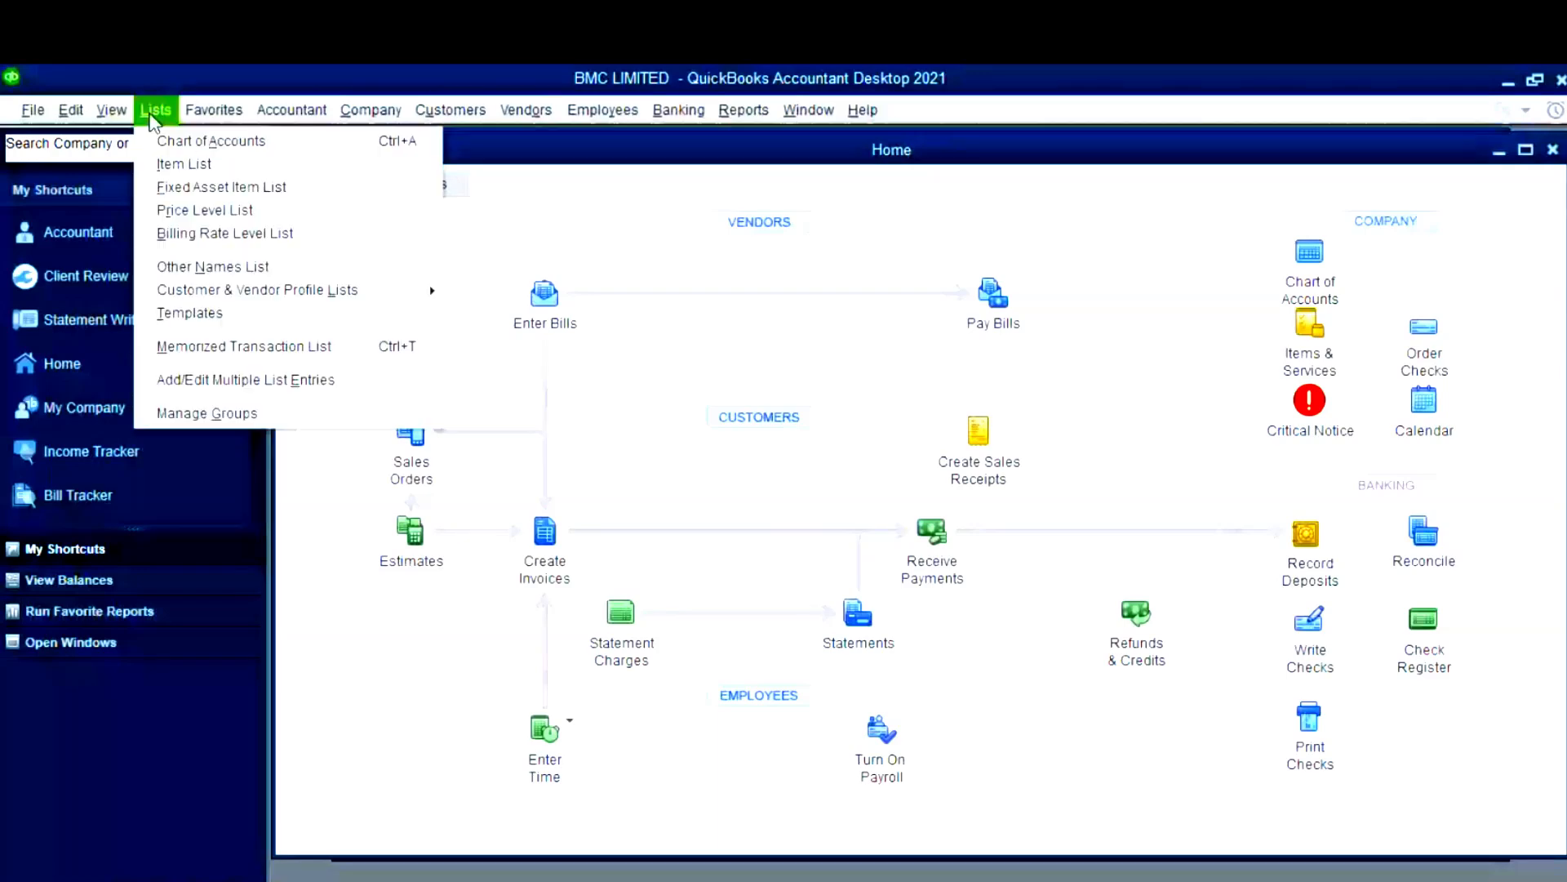
left_click(863, 111)
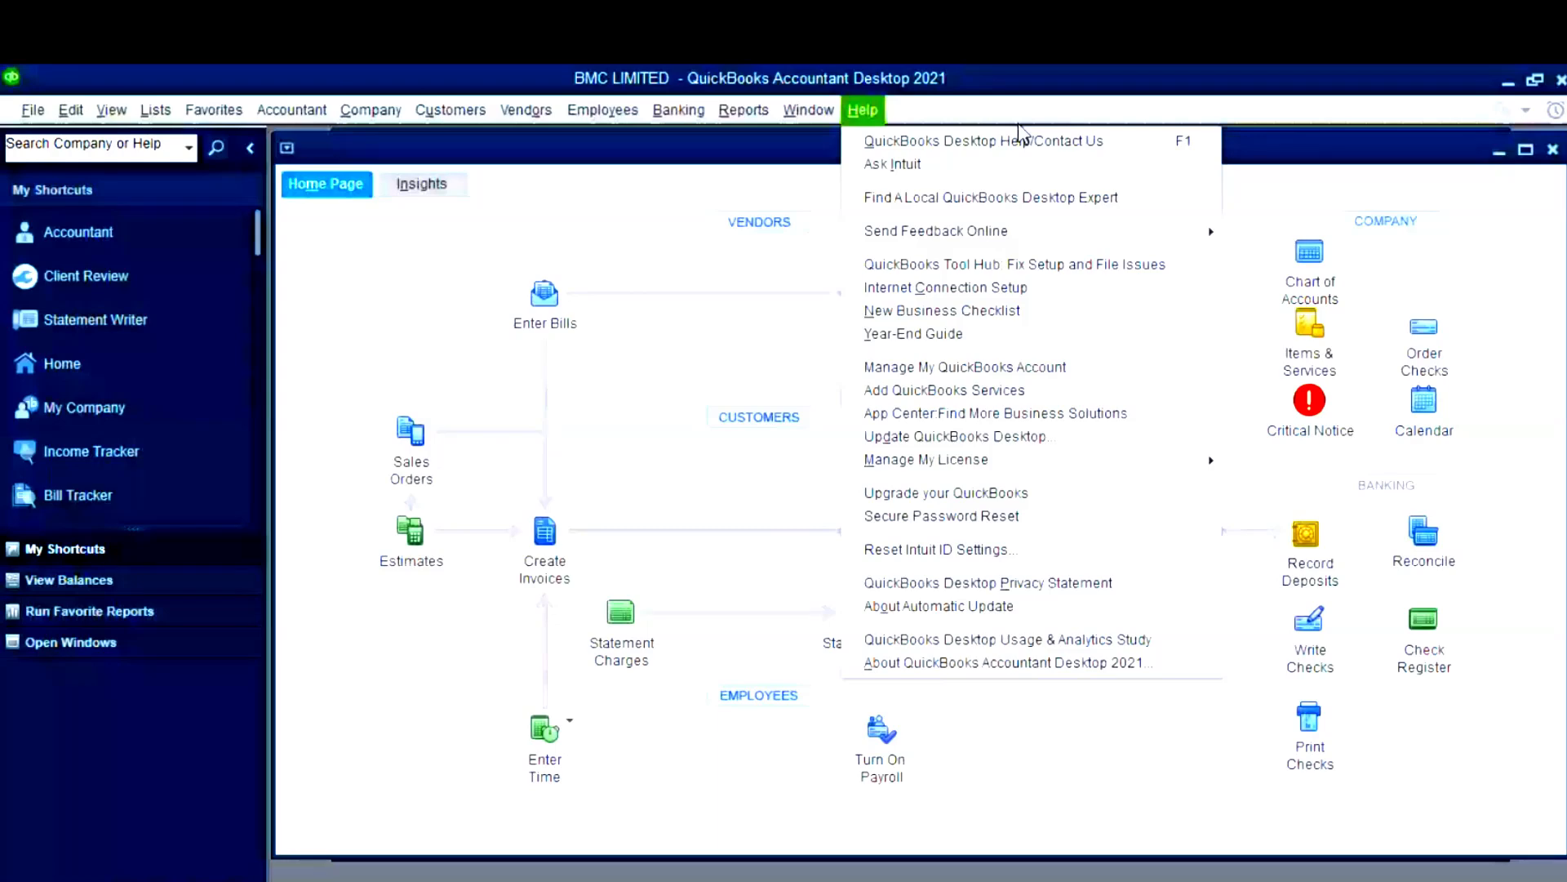
left_click(1019, 124)
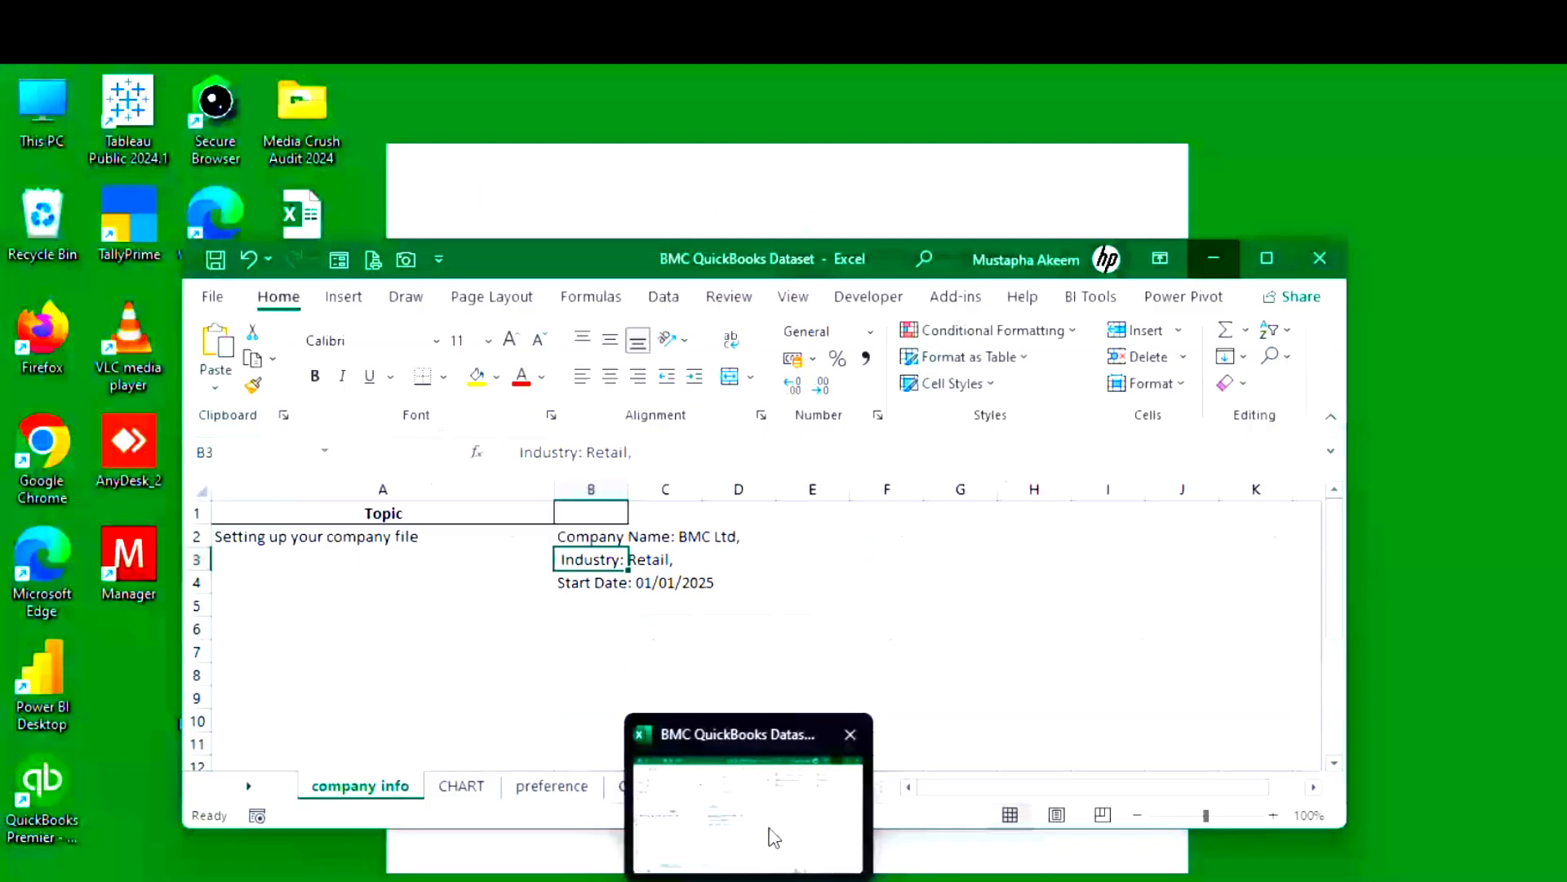
- Bring the BMC QuickBooks Dataset workbook forward on its CHART sheet and select the Account Name column
left_click(774, 837)
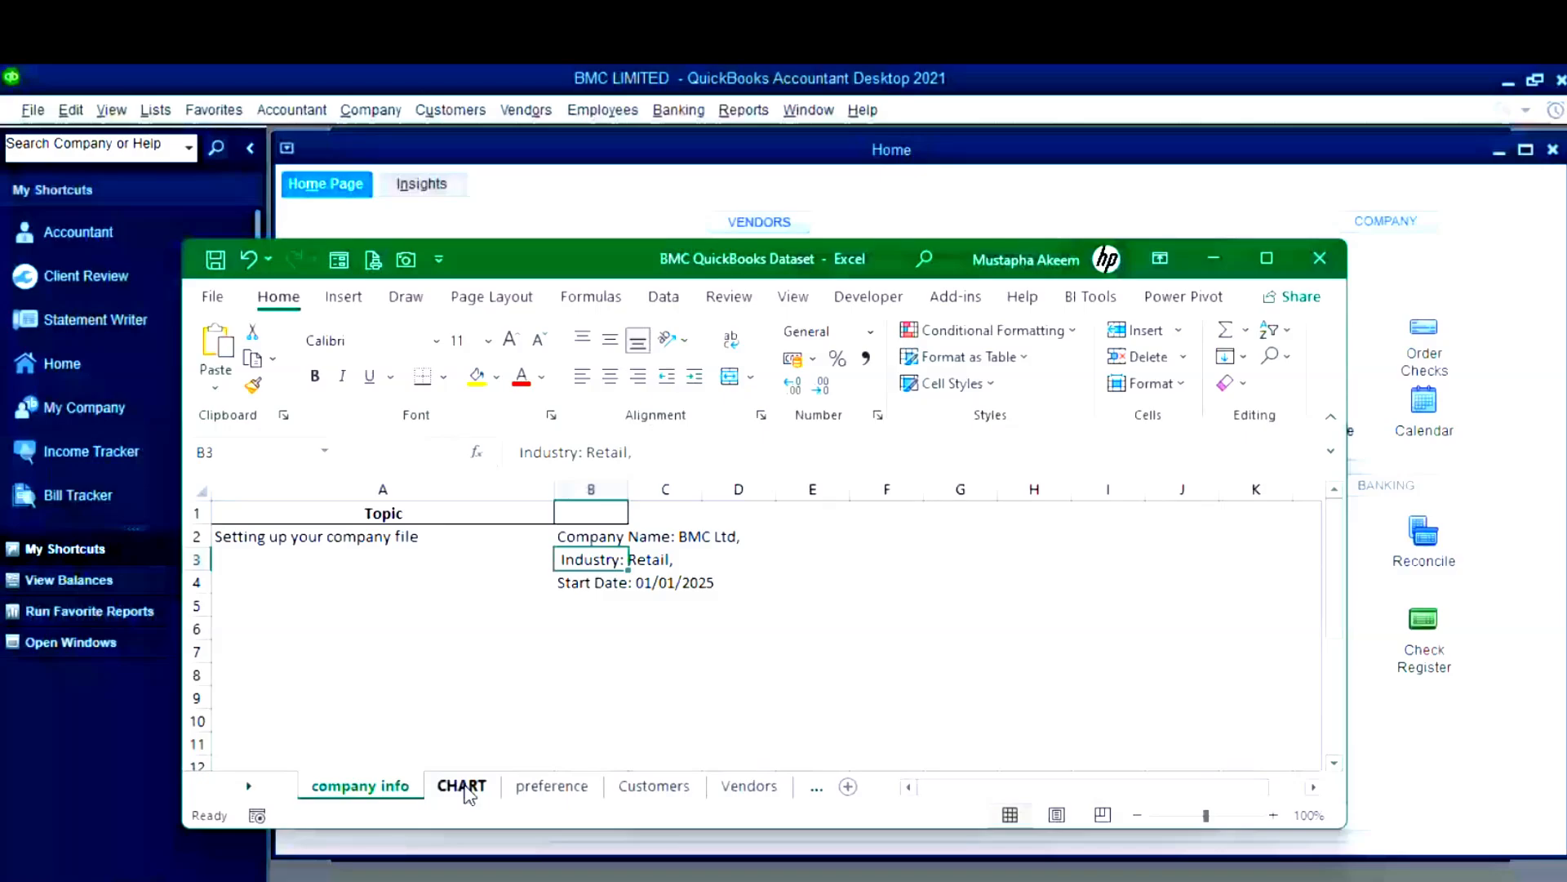
left_click(462, 785)
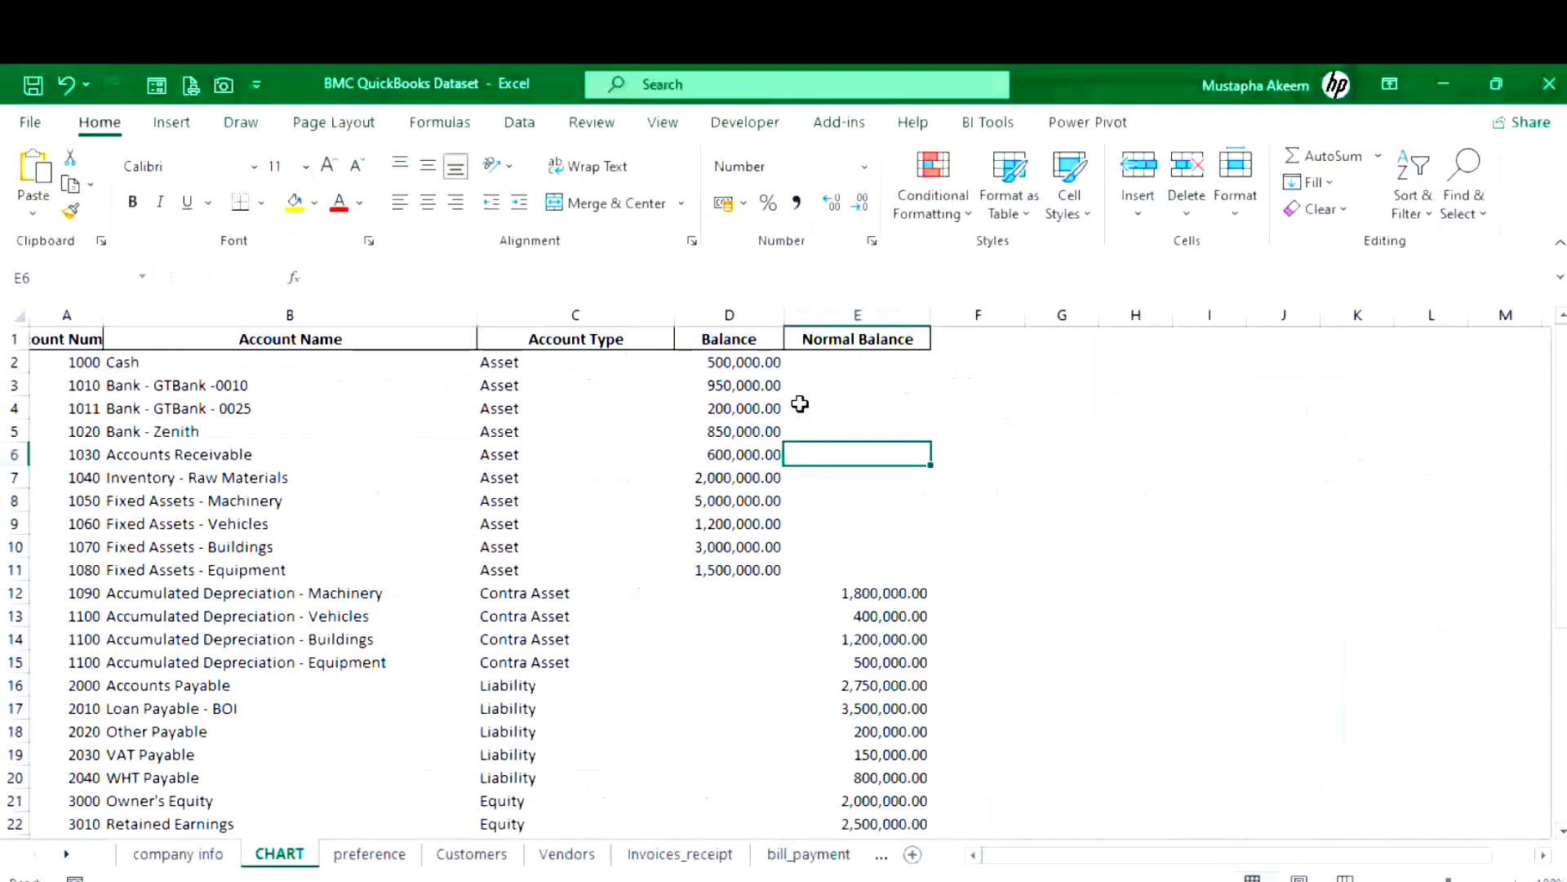
left_click(269, 304)
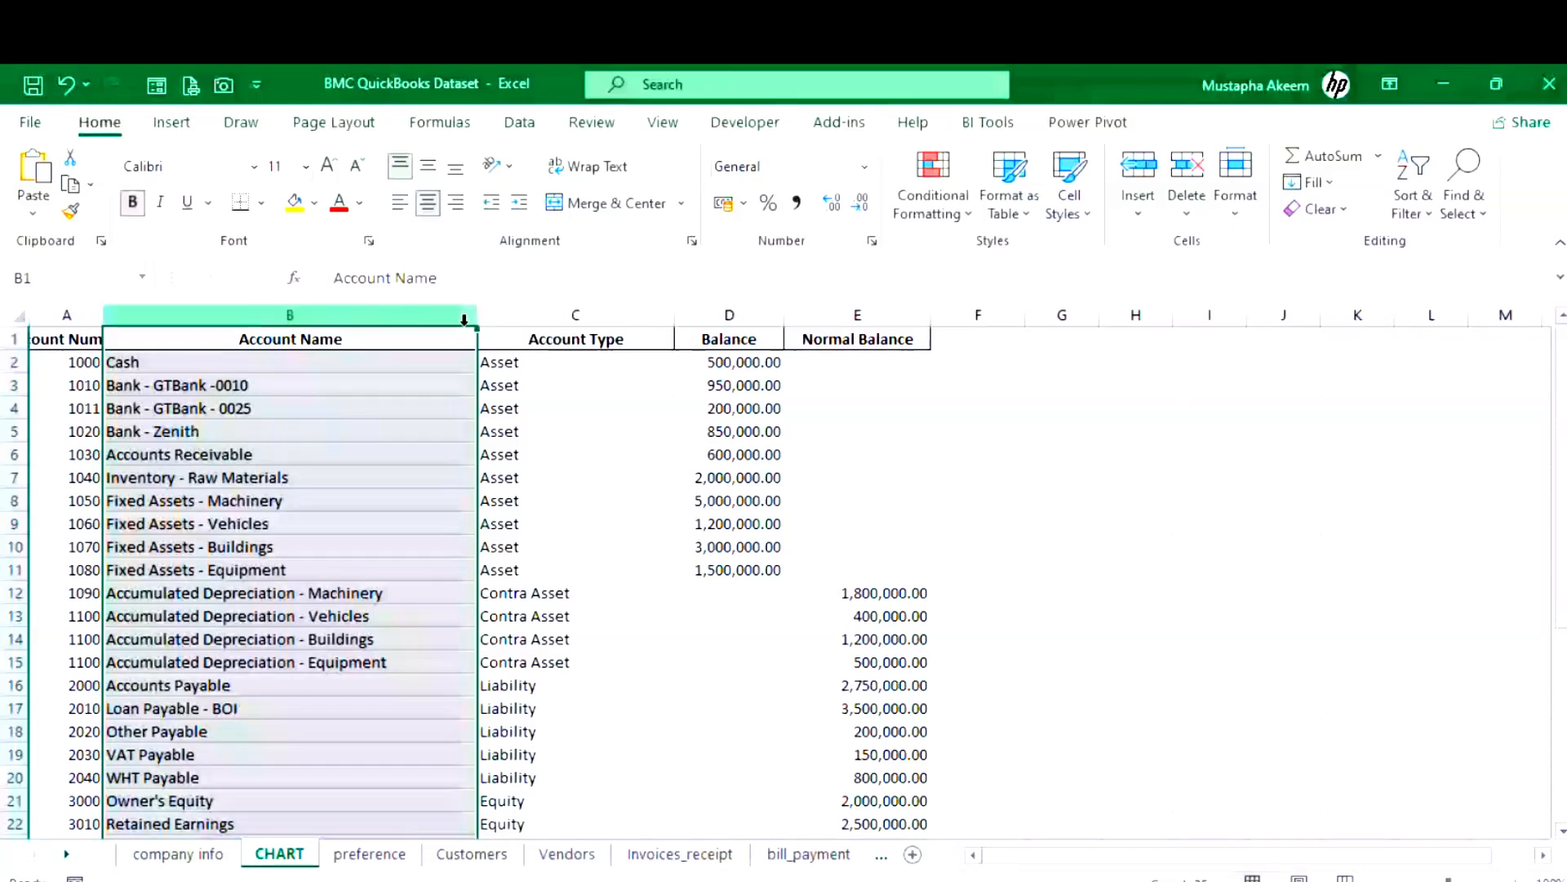
- Hide column C (Account Type) on the CHART sheet so account names sit beside balances
right_click(576, 316)
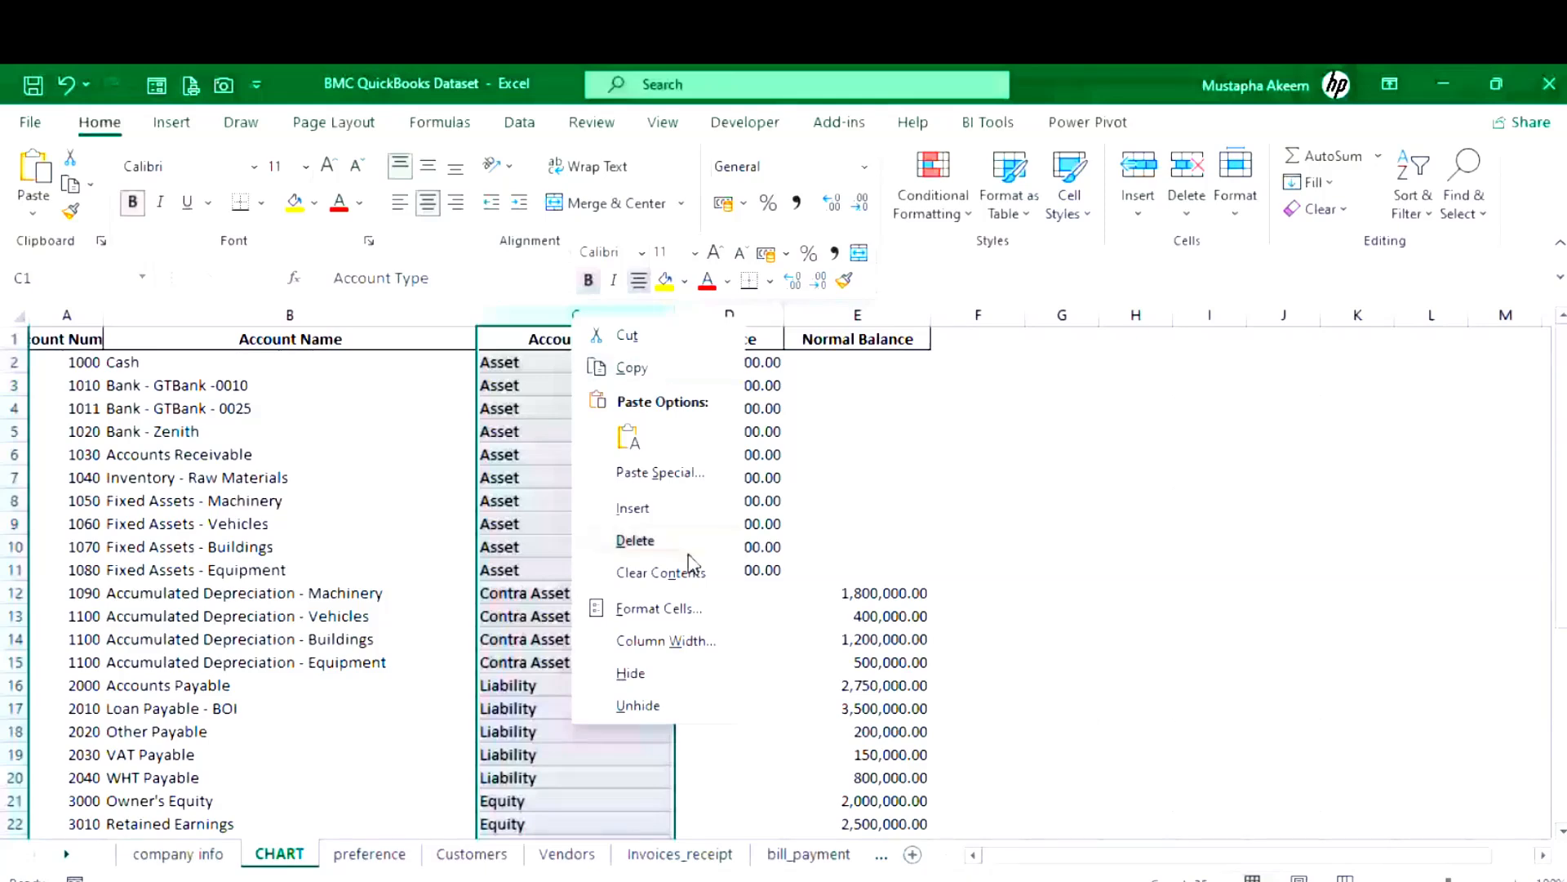
left_click(630, 672)
left_click(530, 500)
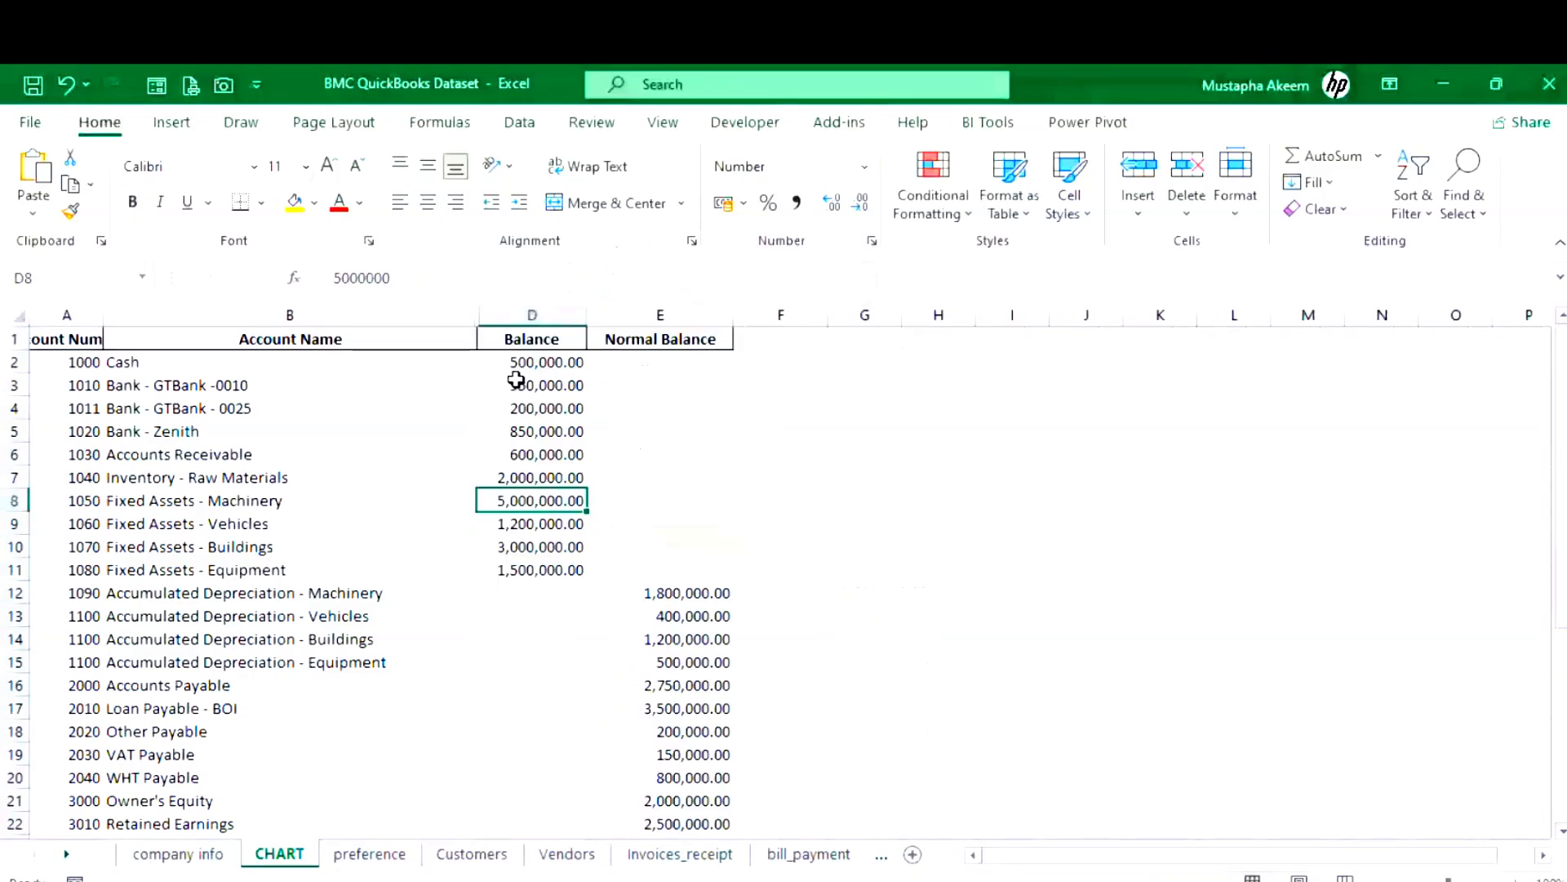
left_click(446, 364)
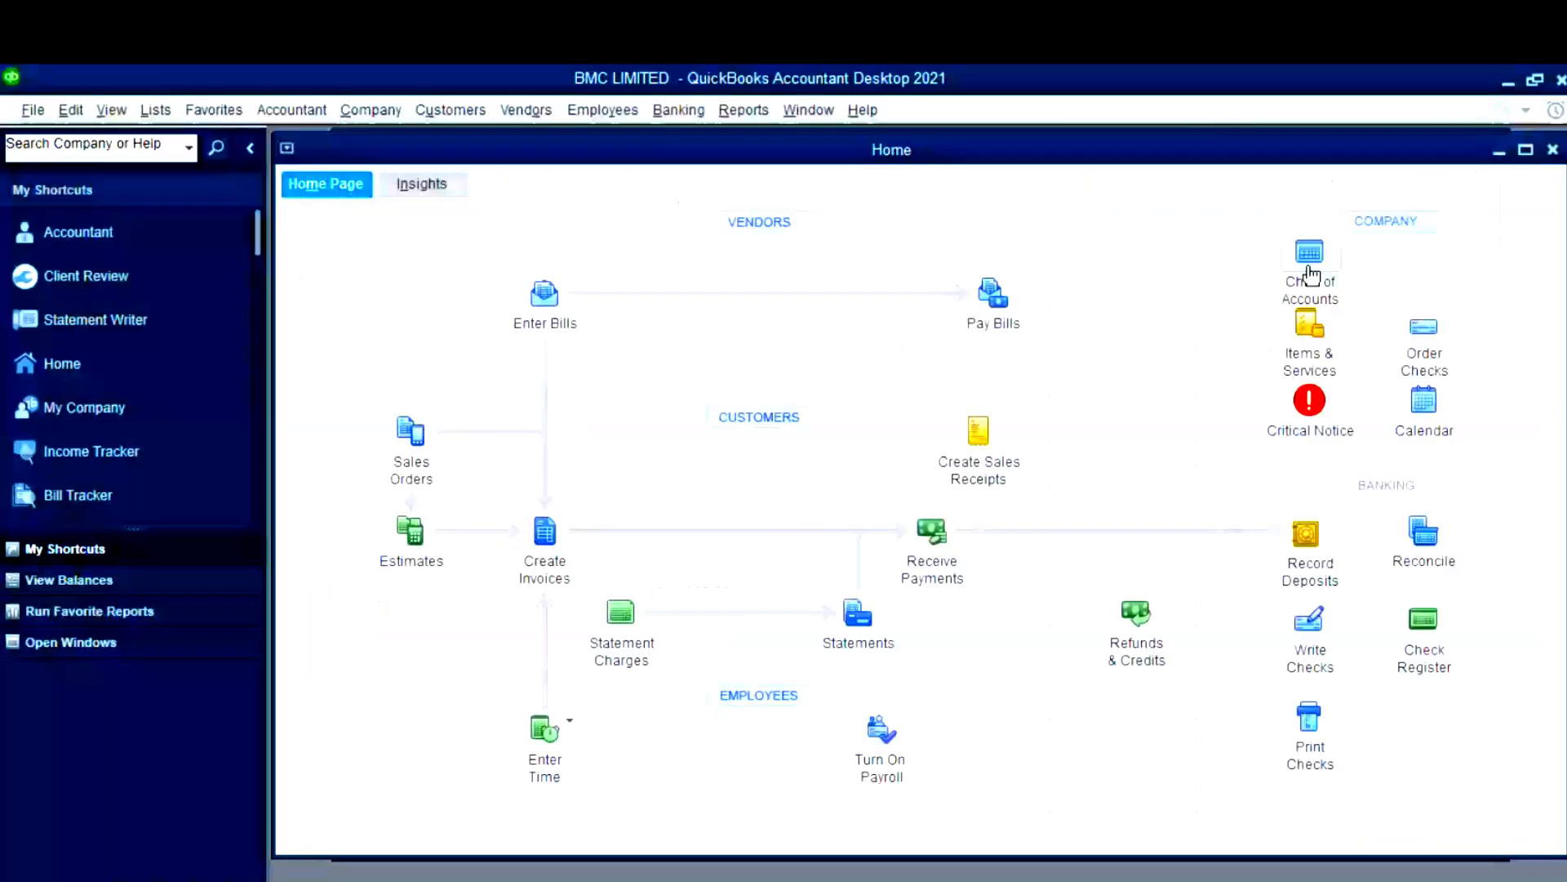
- Open Company > Chart of Accounts to show BMC LIMITED's eight default accounts
left_click(363, 111)
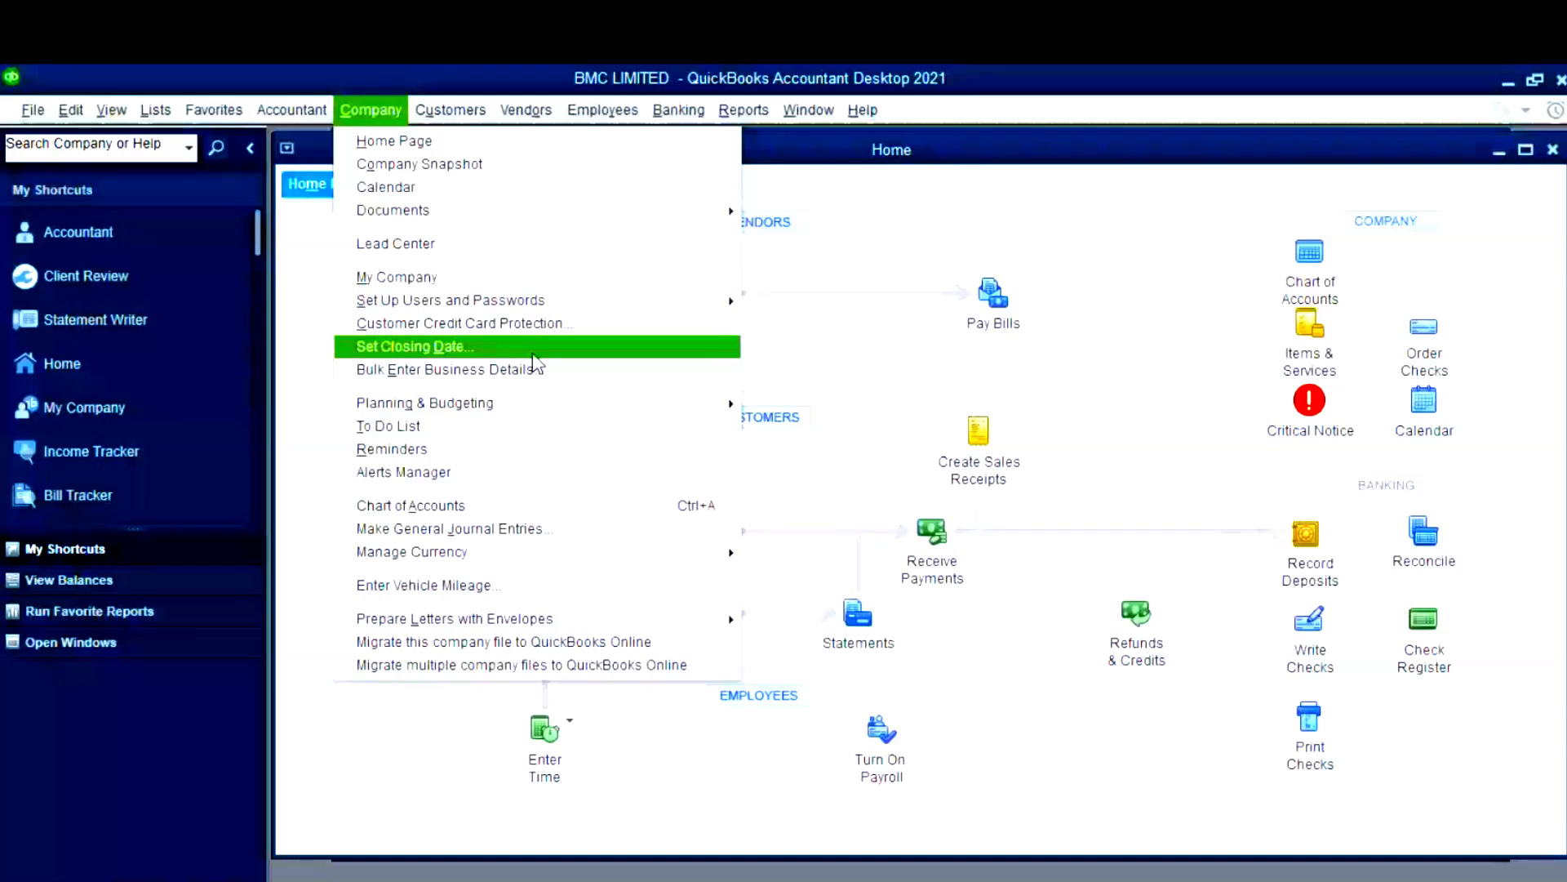
left_click(424, 505)
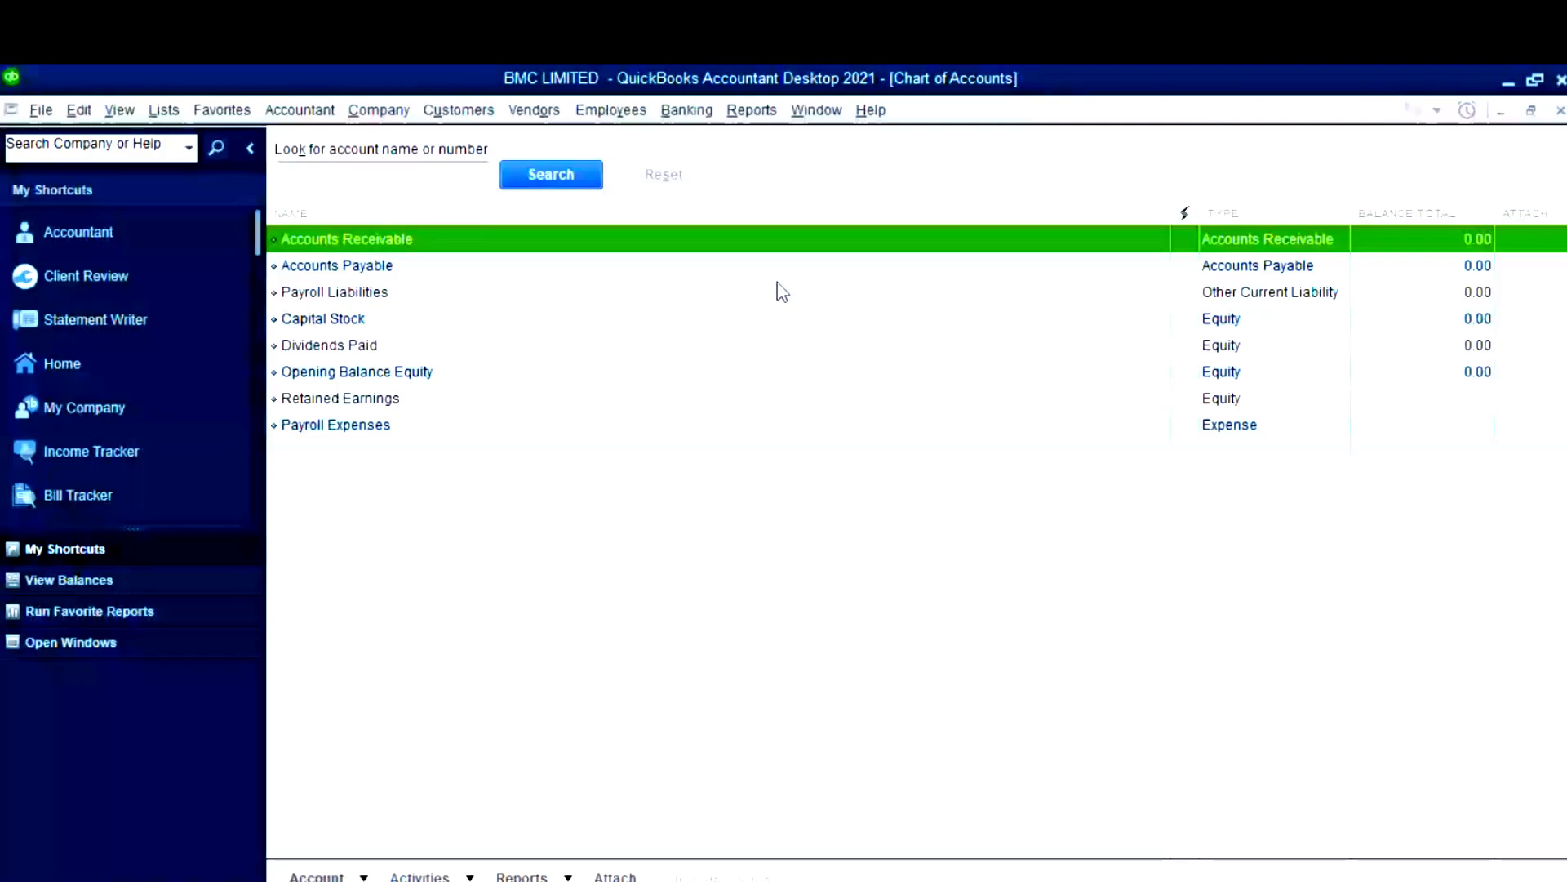
left_click(778, 282)
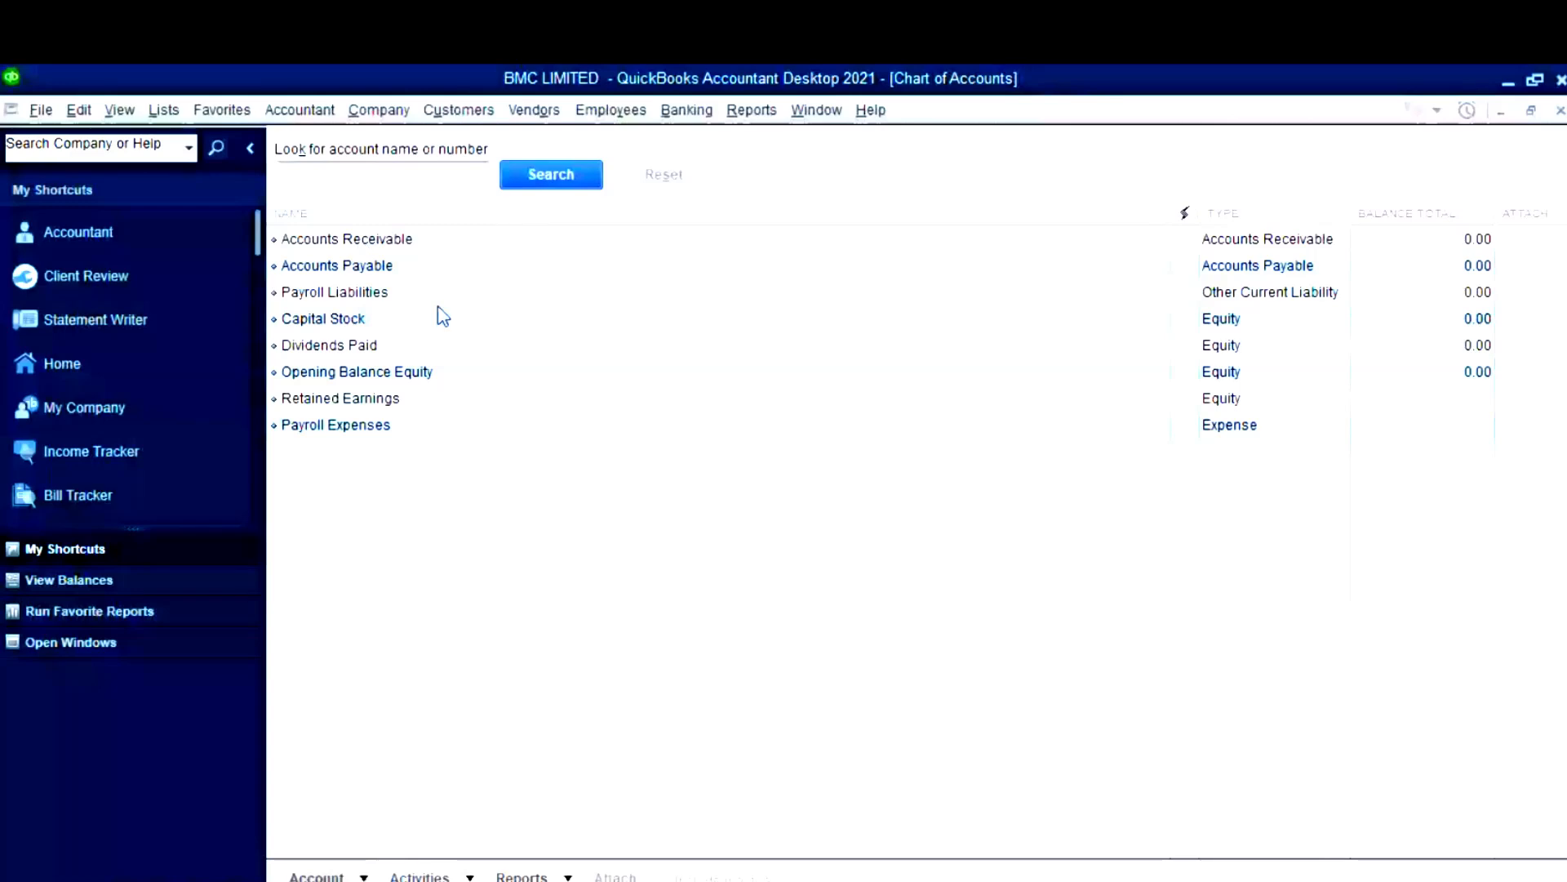
- Edit the Accounts Receivable account, renaming it Trade Receivable, and save it
left_click(369, 871)
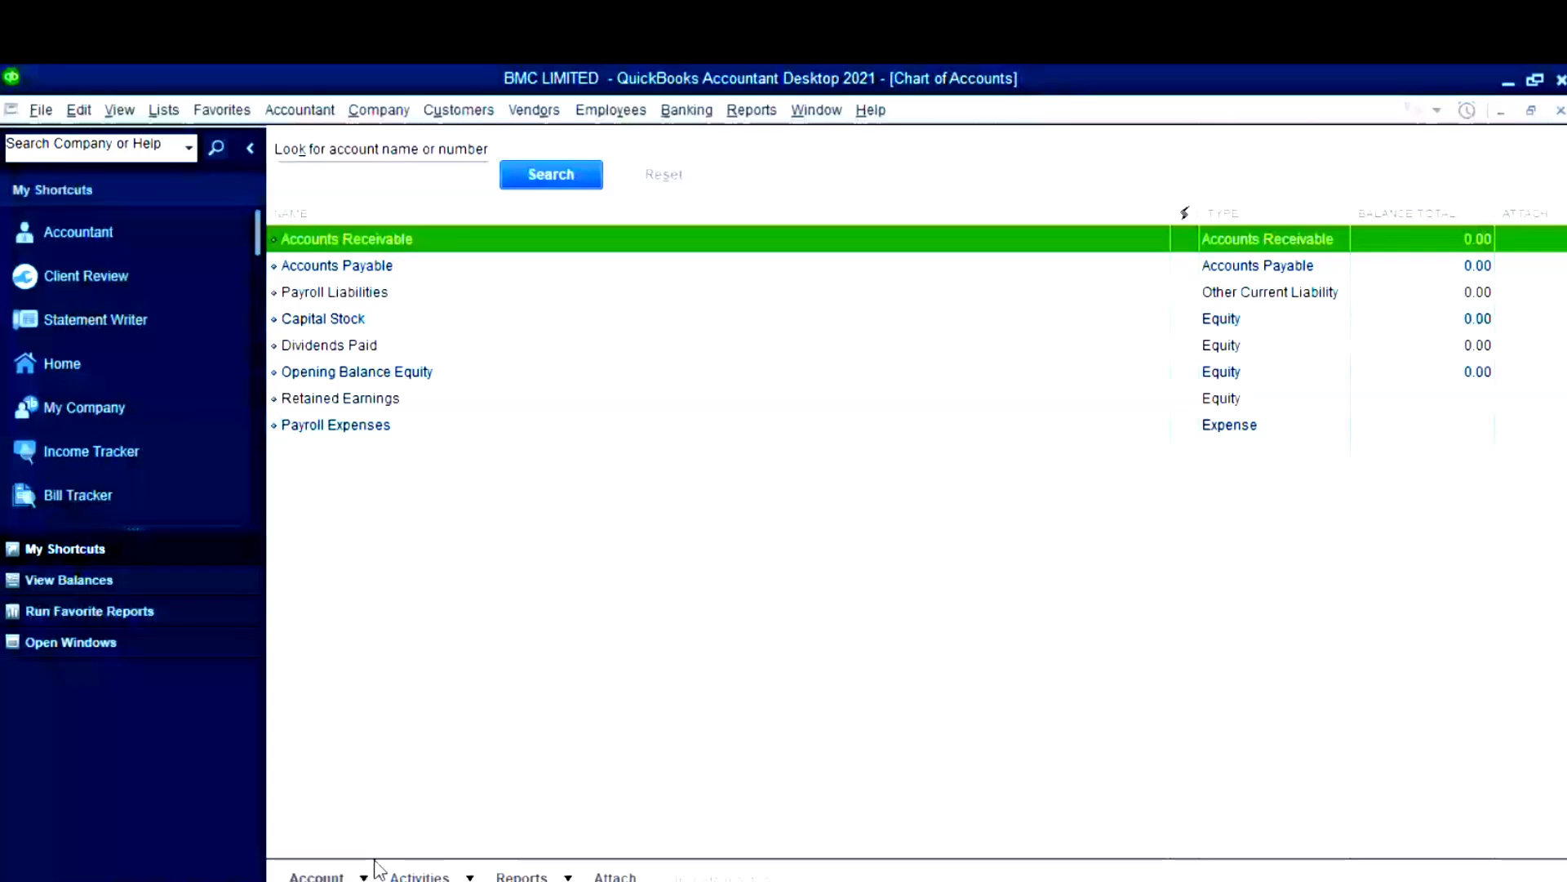
left_click(375, 868)
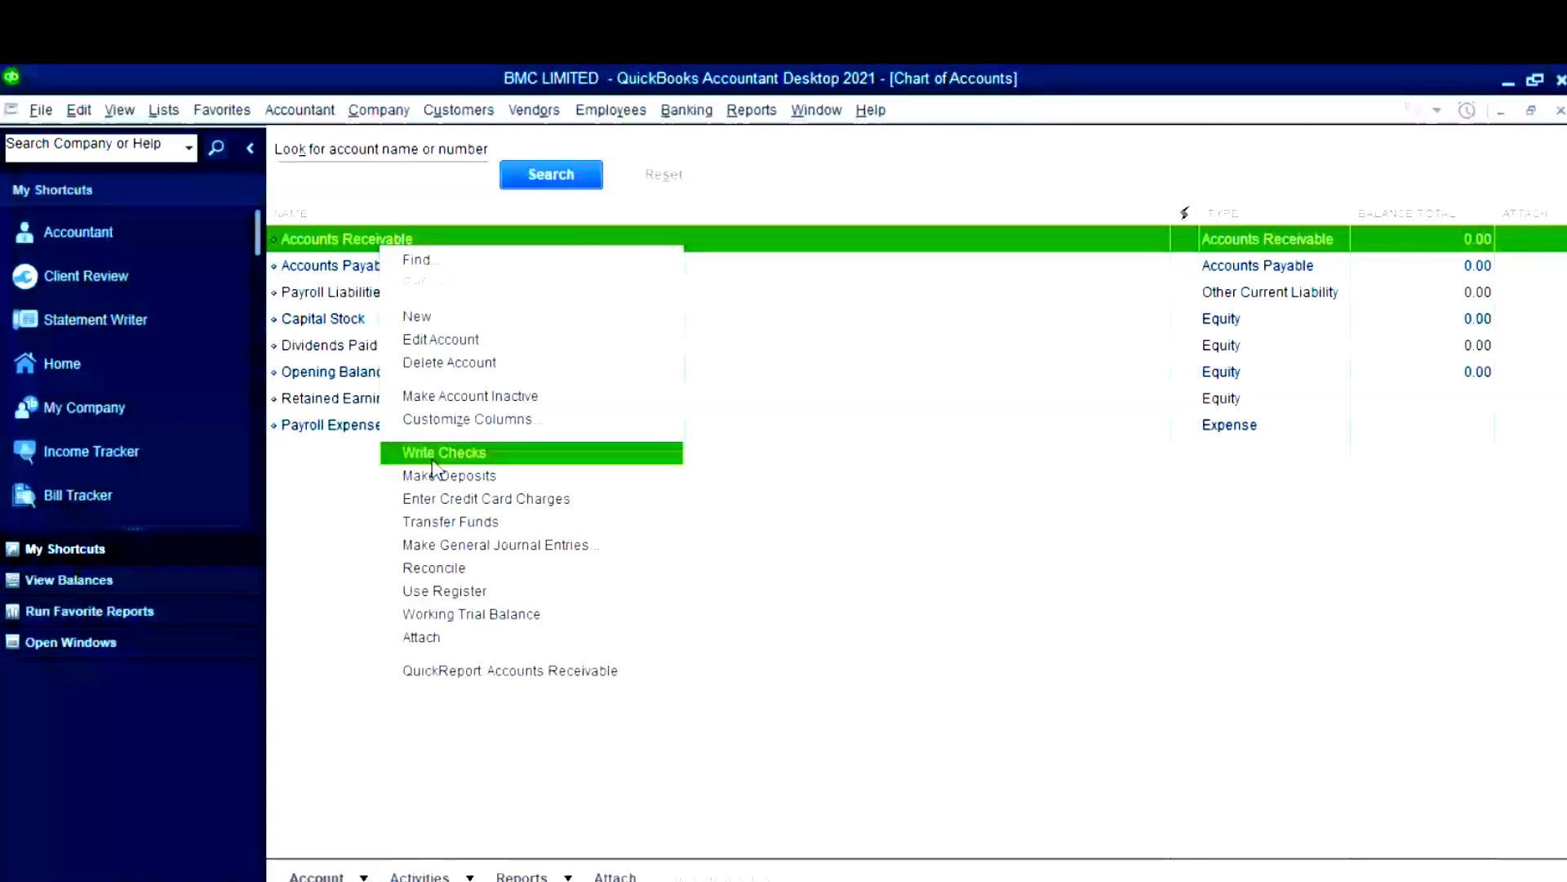
left_click(490, 339)
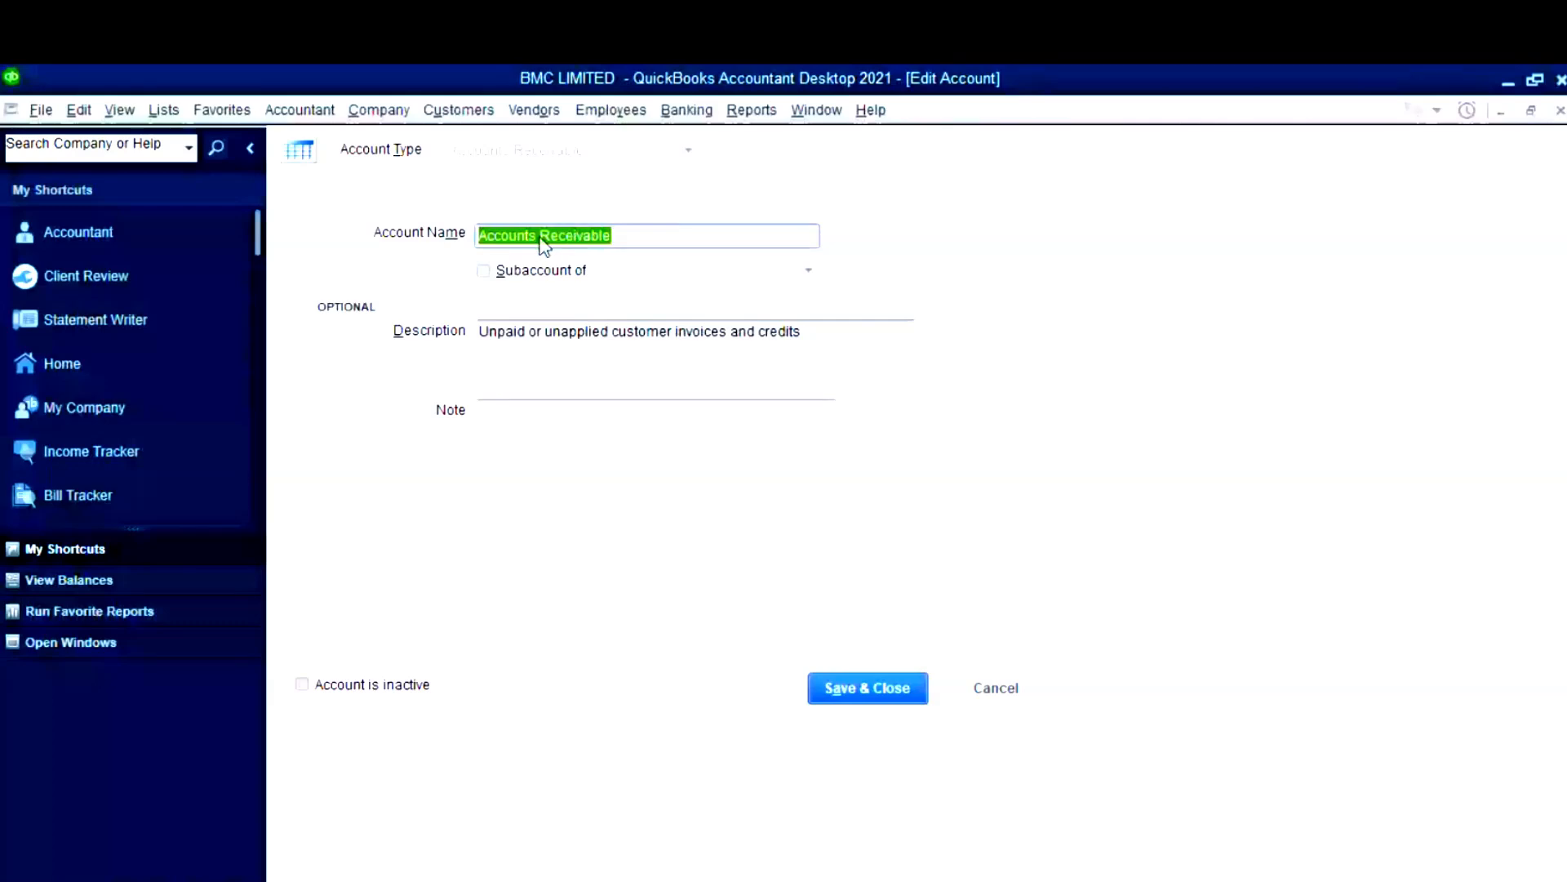
left_click(538, 235)
key("BackSpace")
key("BackSpace")
key("BackSpace")
key("BackSpace")
key("BackSpace")
key("BackSpace")
key("BackSpace")
key("BackSpace")
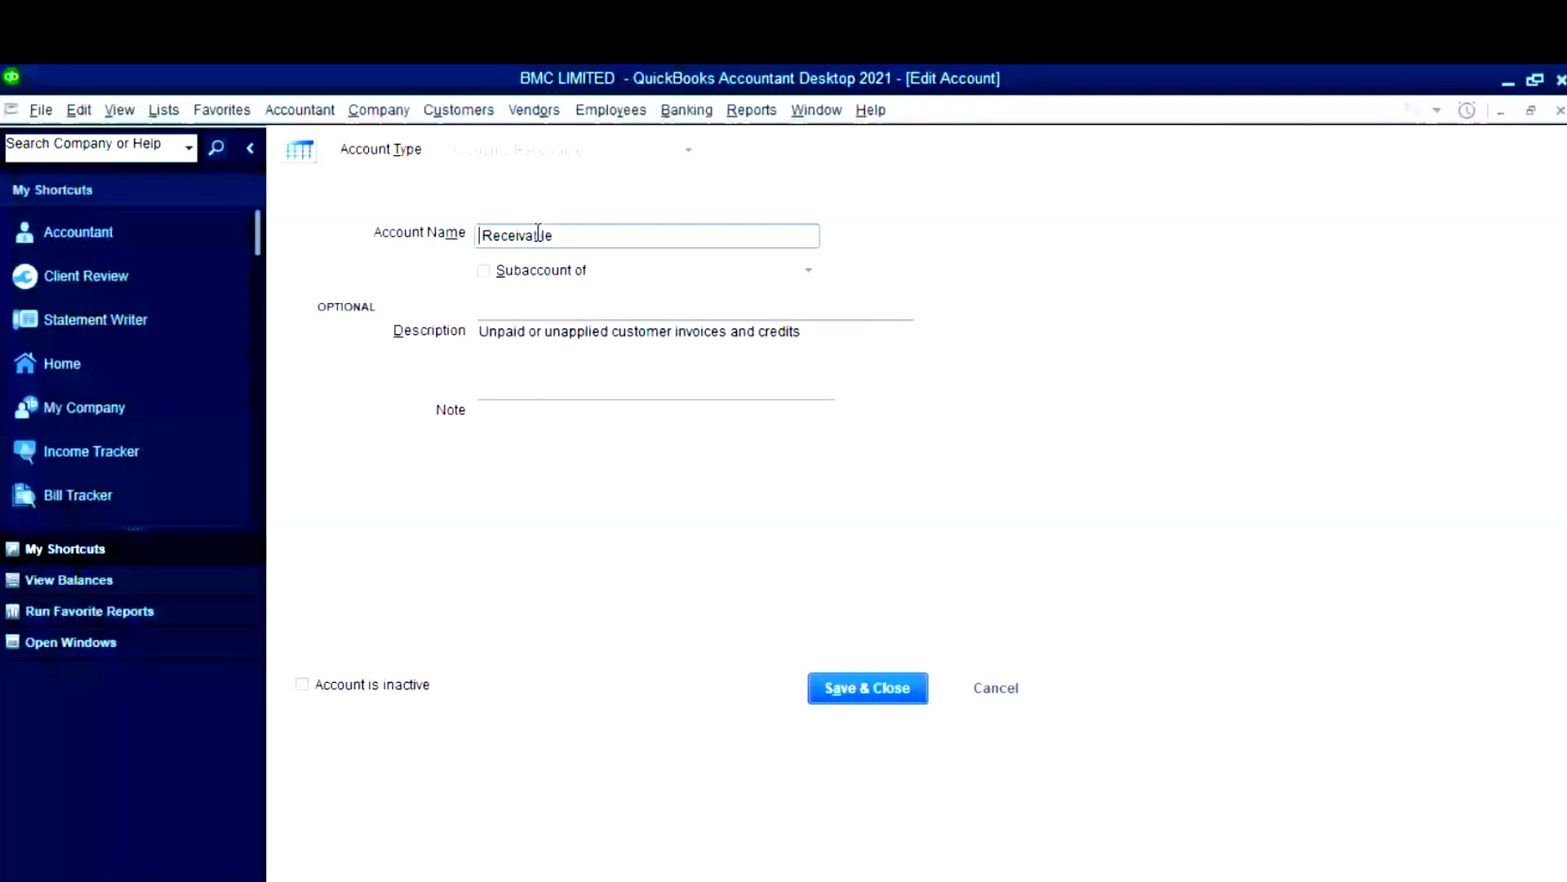
type("Trade")
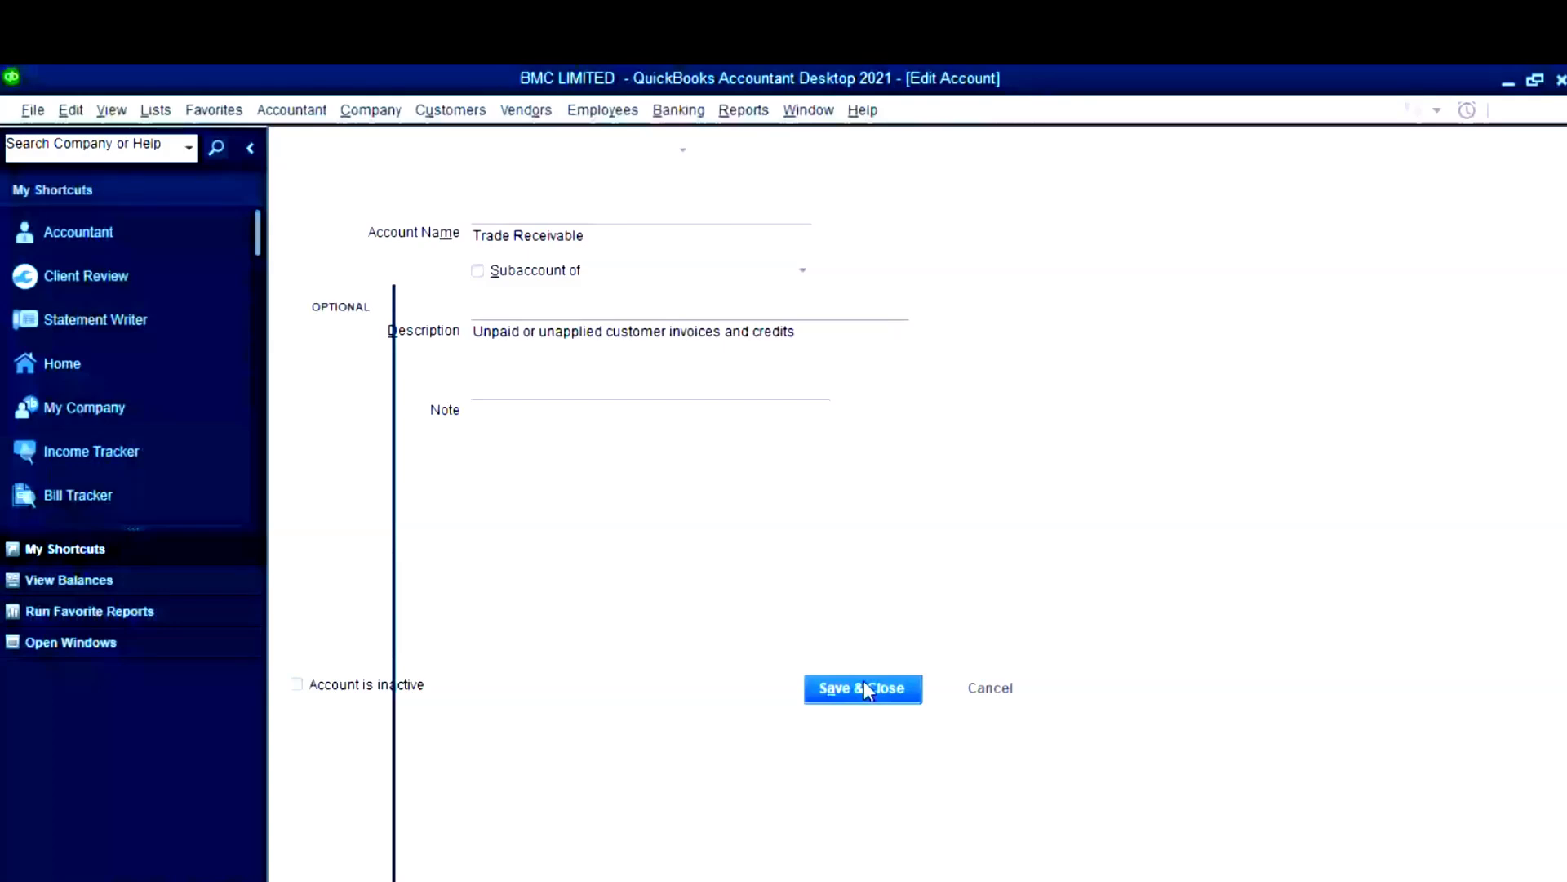
left_click(864, 690)
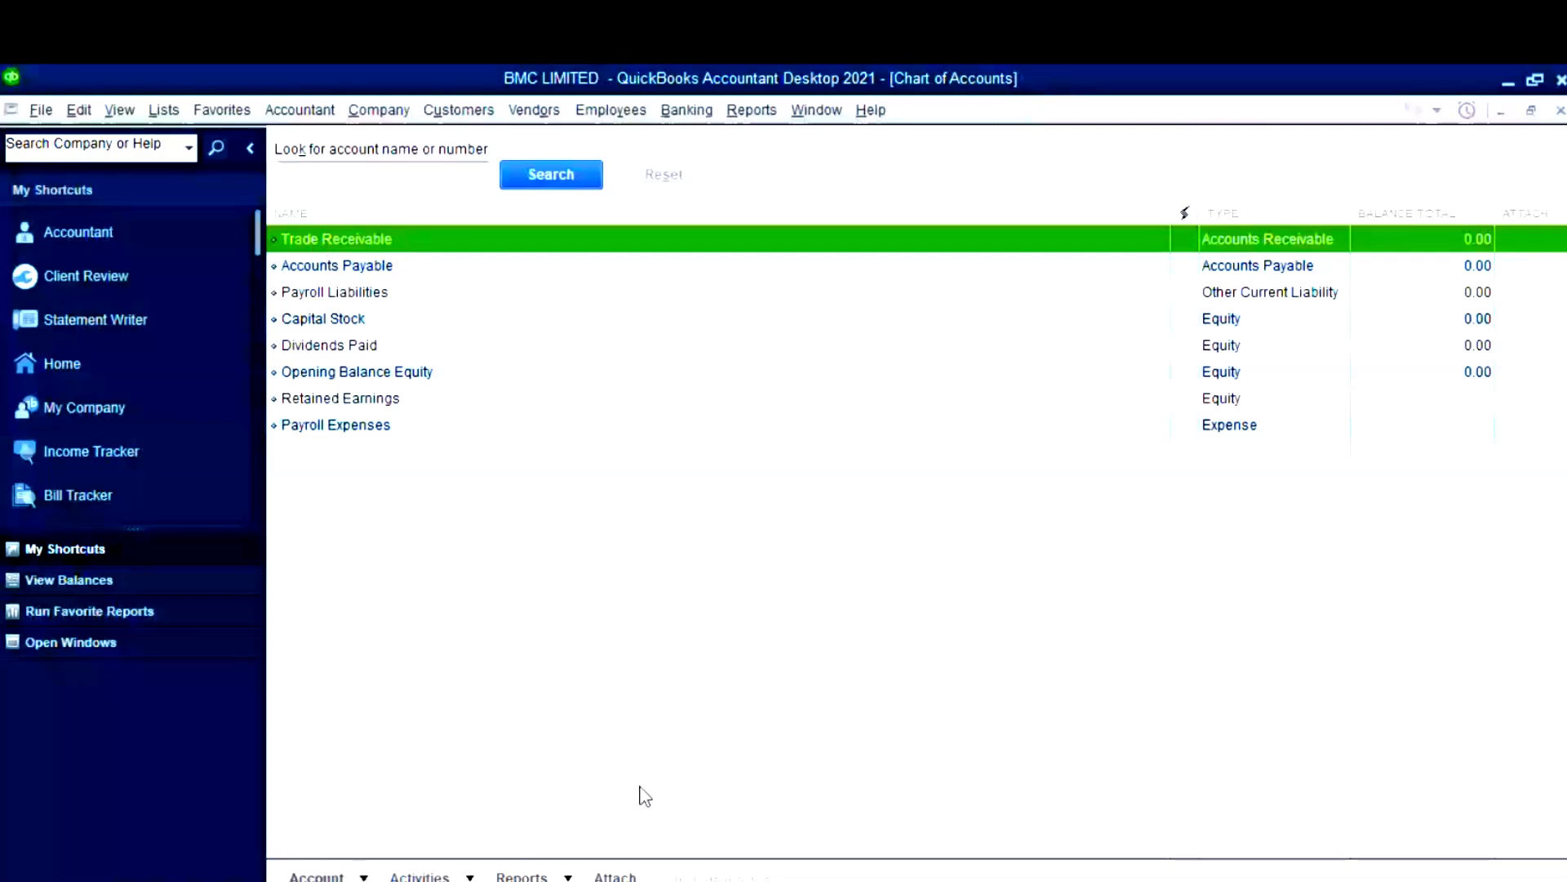
mouse_move(697, 880)
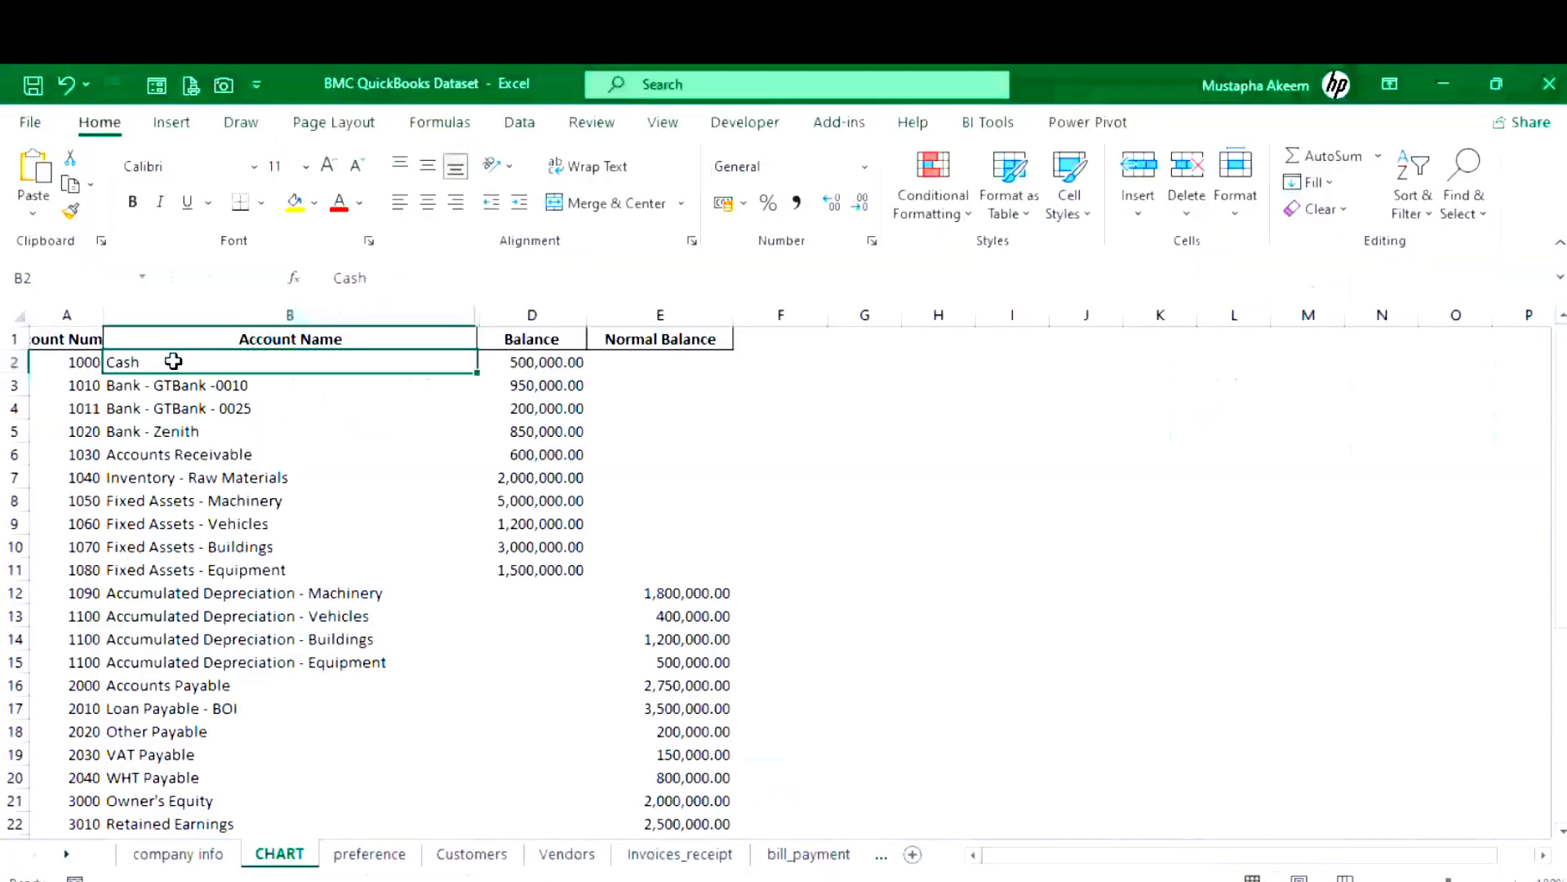
- Leave Excel's Cash cell B2 unchanged and switch back to the QuickBooks Chart of Accounts
left_click(407, 287)
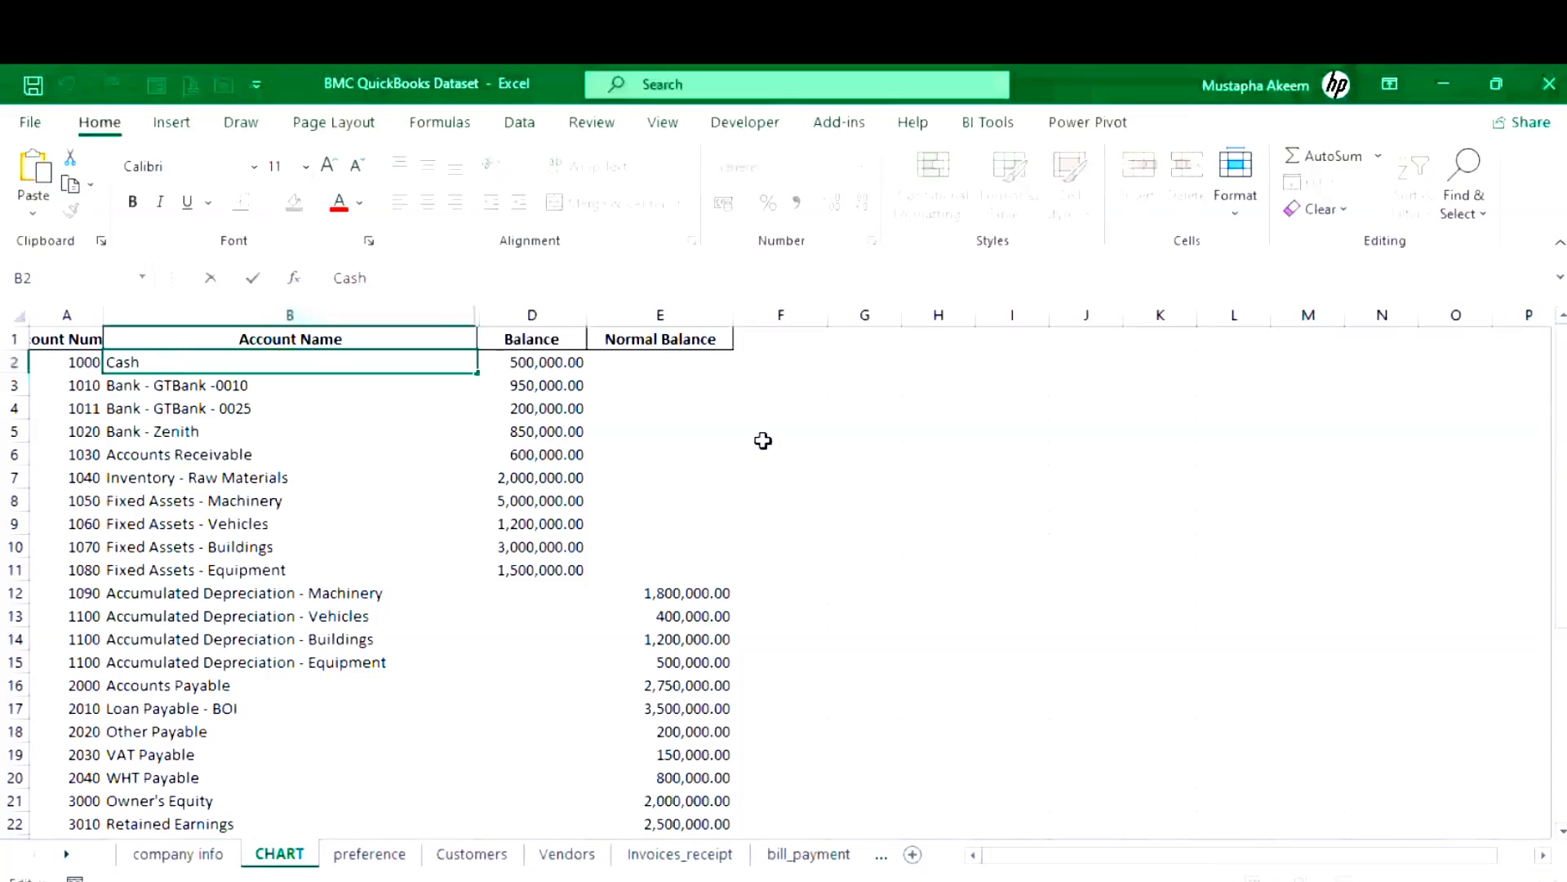
key("Escape")
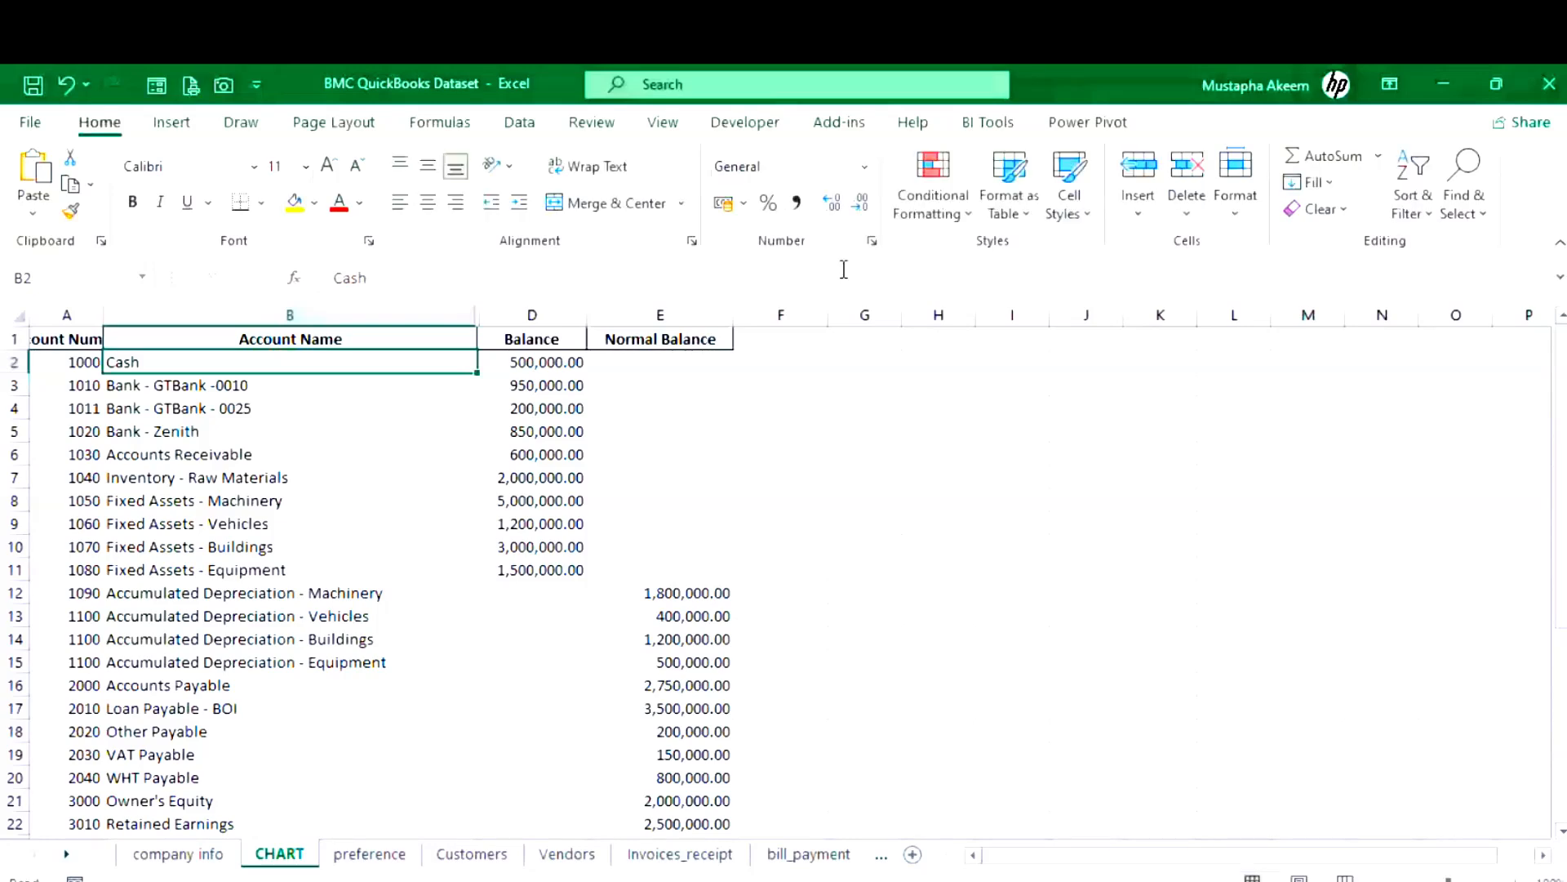
key("alt+Tab")
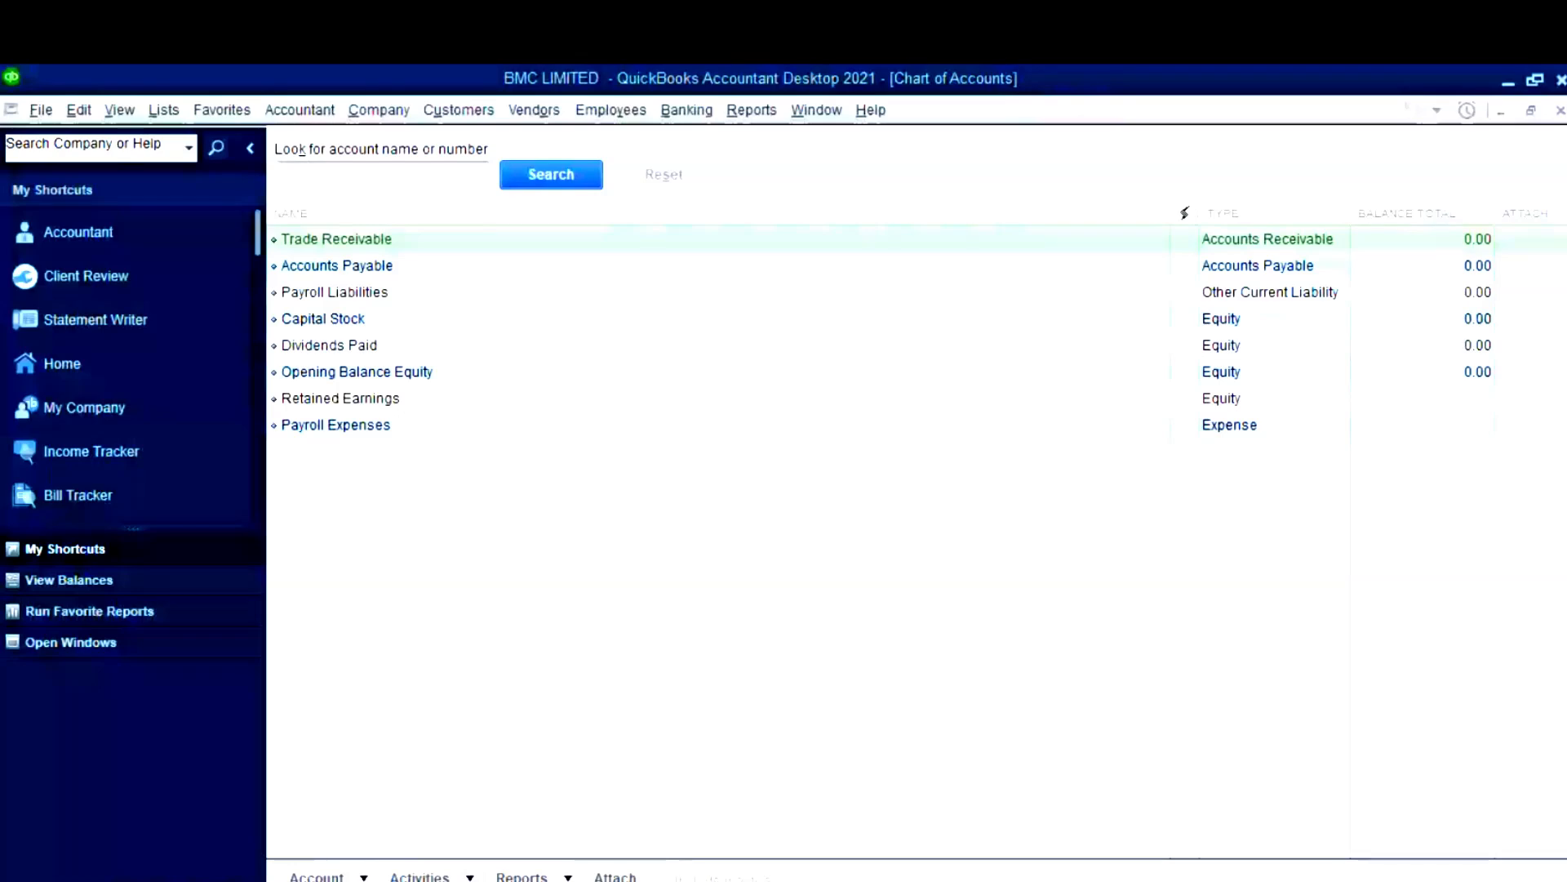
- Start a new account with Ctrl+N, choosing Bank as the type, and continue to its details form
left_click(318, 874)
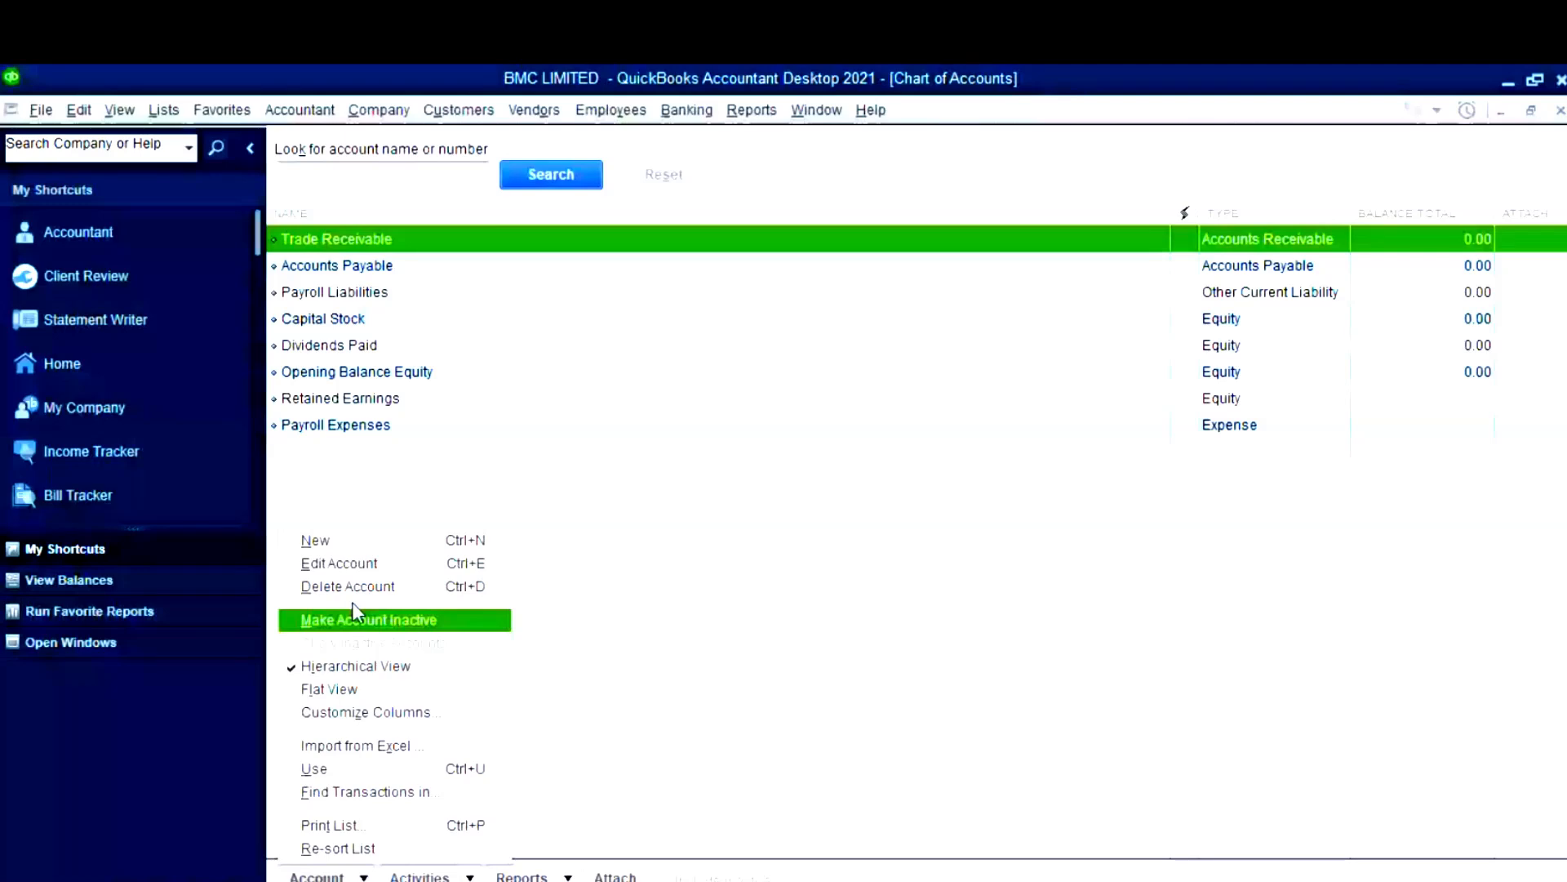
left_click(353, 605)
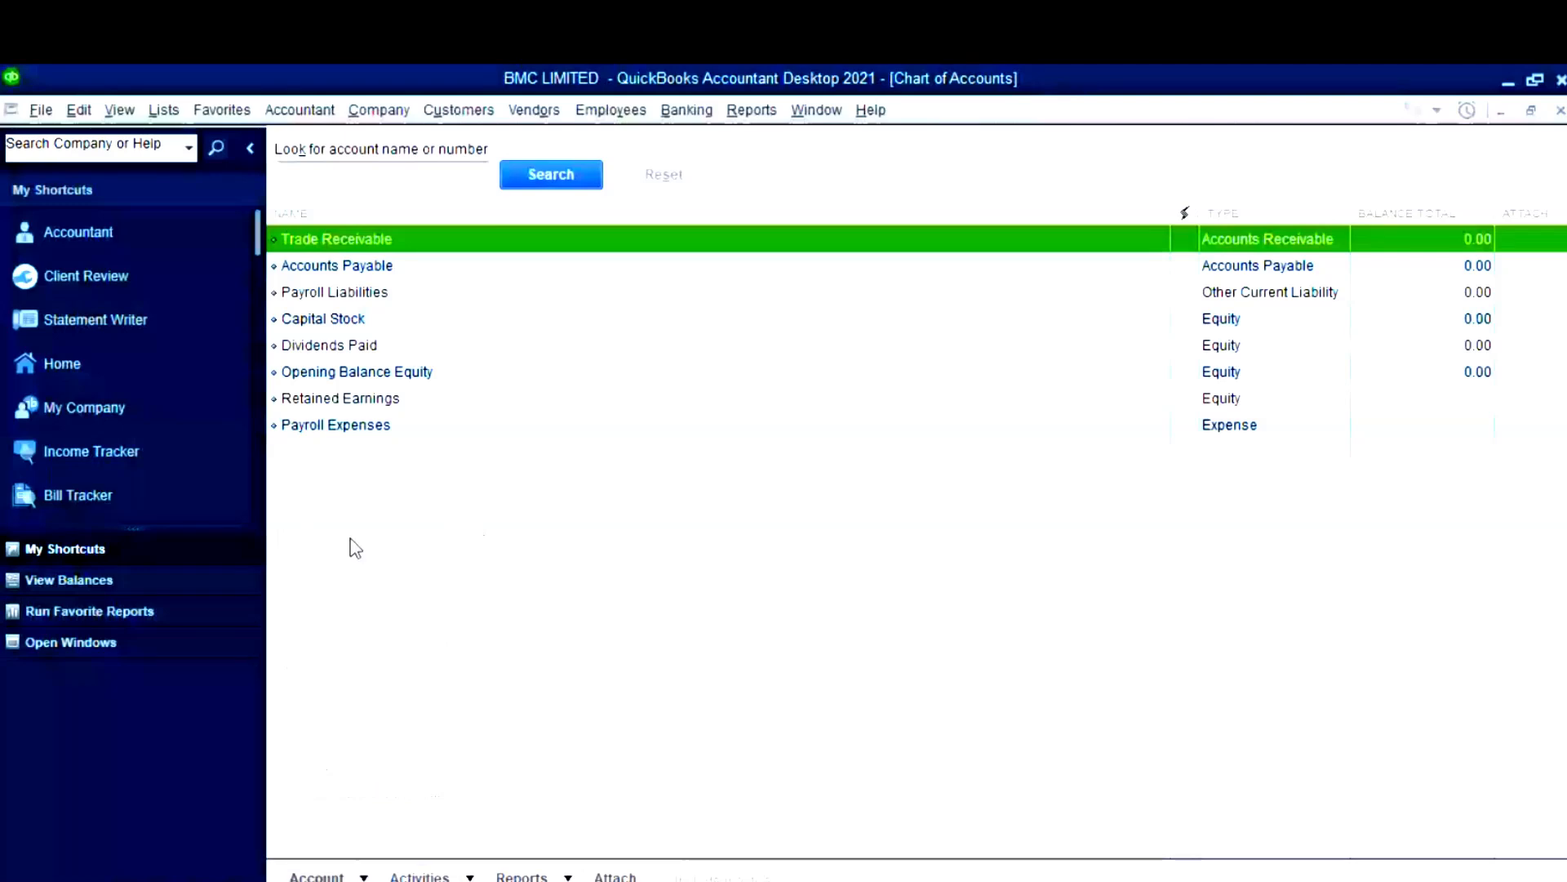
key("ctrl+n")
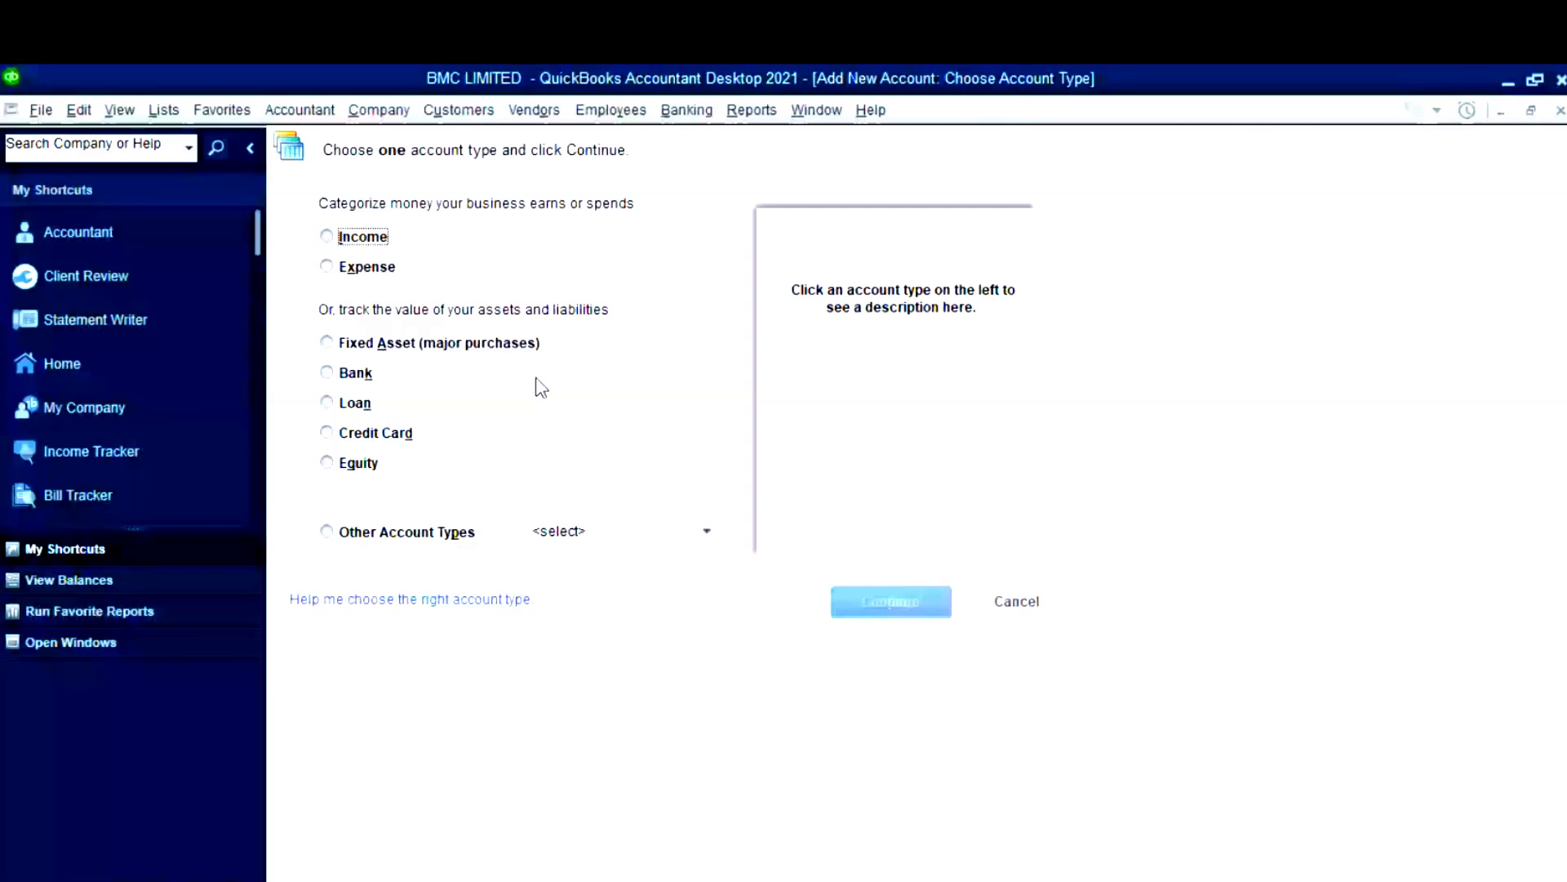
left_click(328, 373)
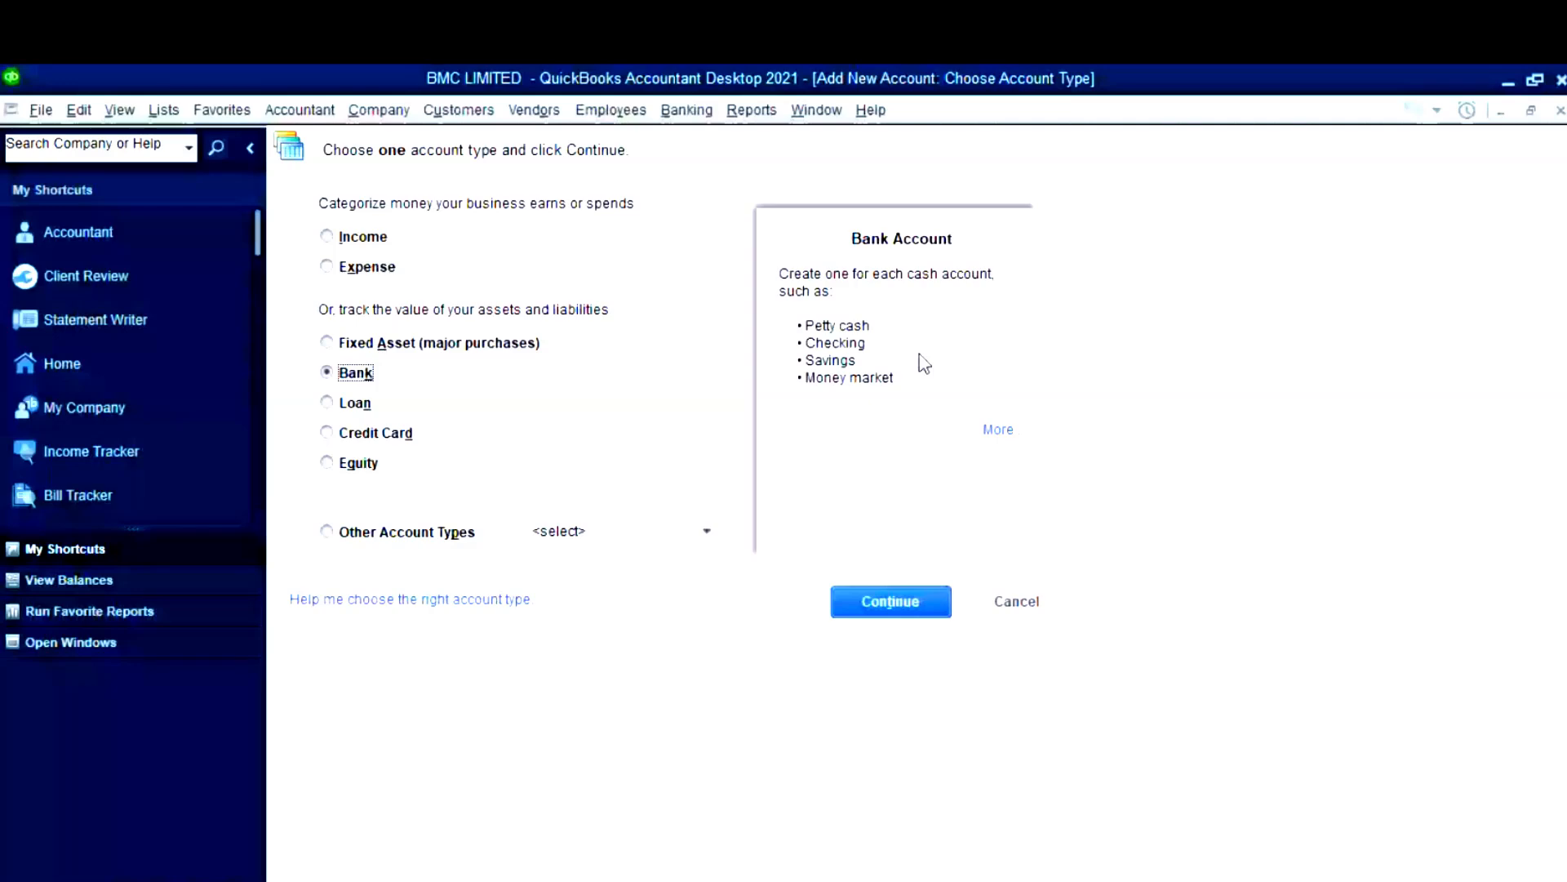
left_click(898, 602)
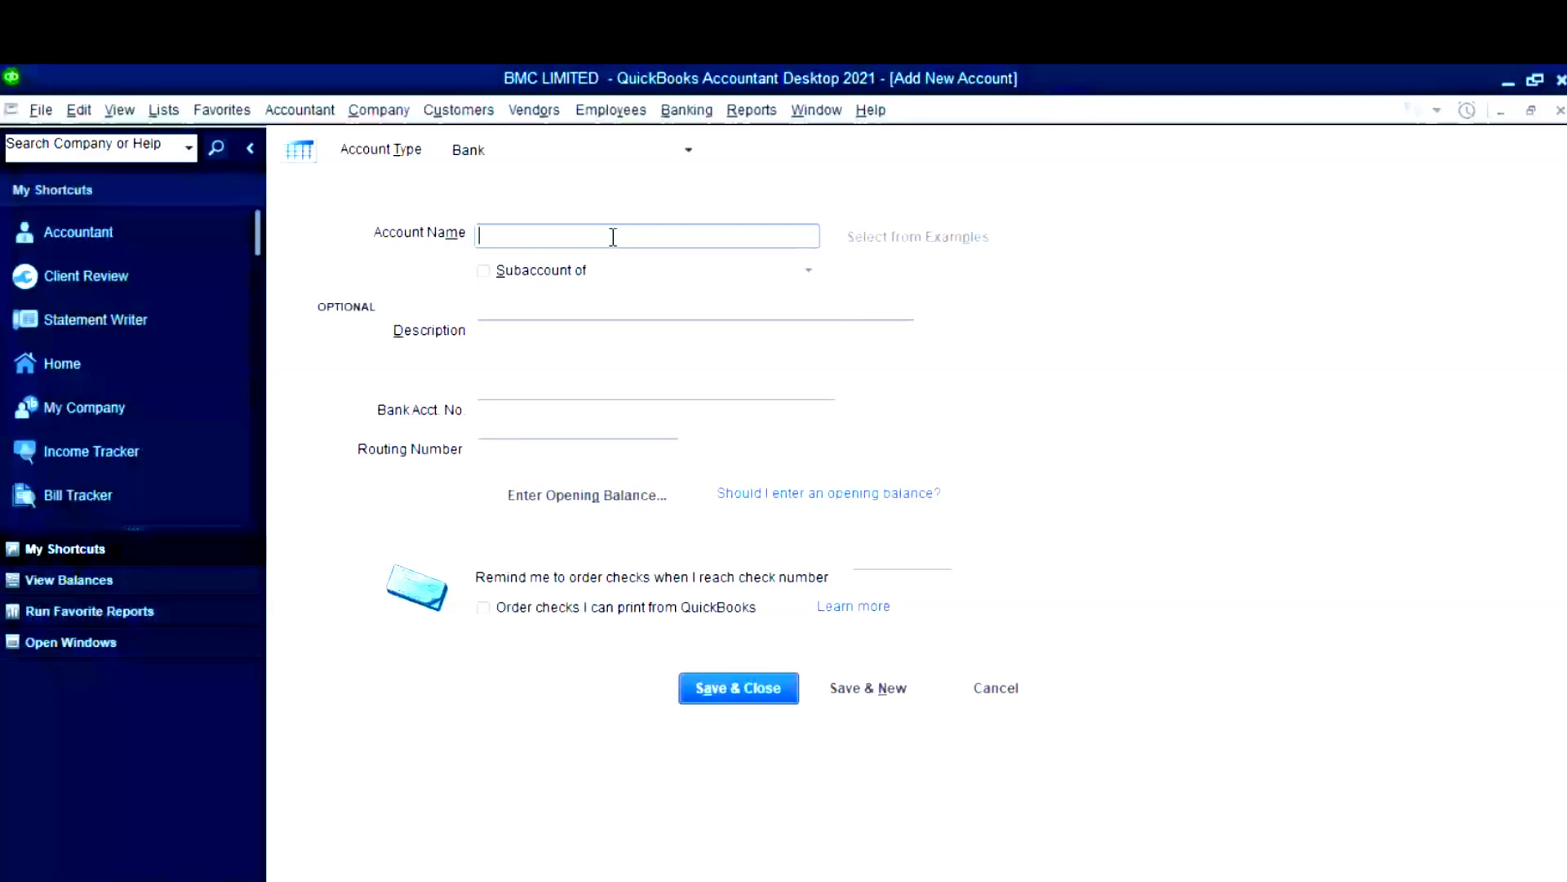
- Name the new bank account Petty Cash with a 500,000.00 opening balance as of 31/12/2024
type("Petty Cash")
key("alt+Tab")
left_click(532, 360)
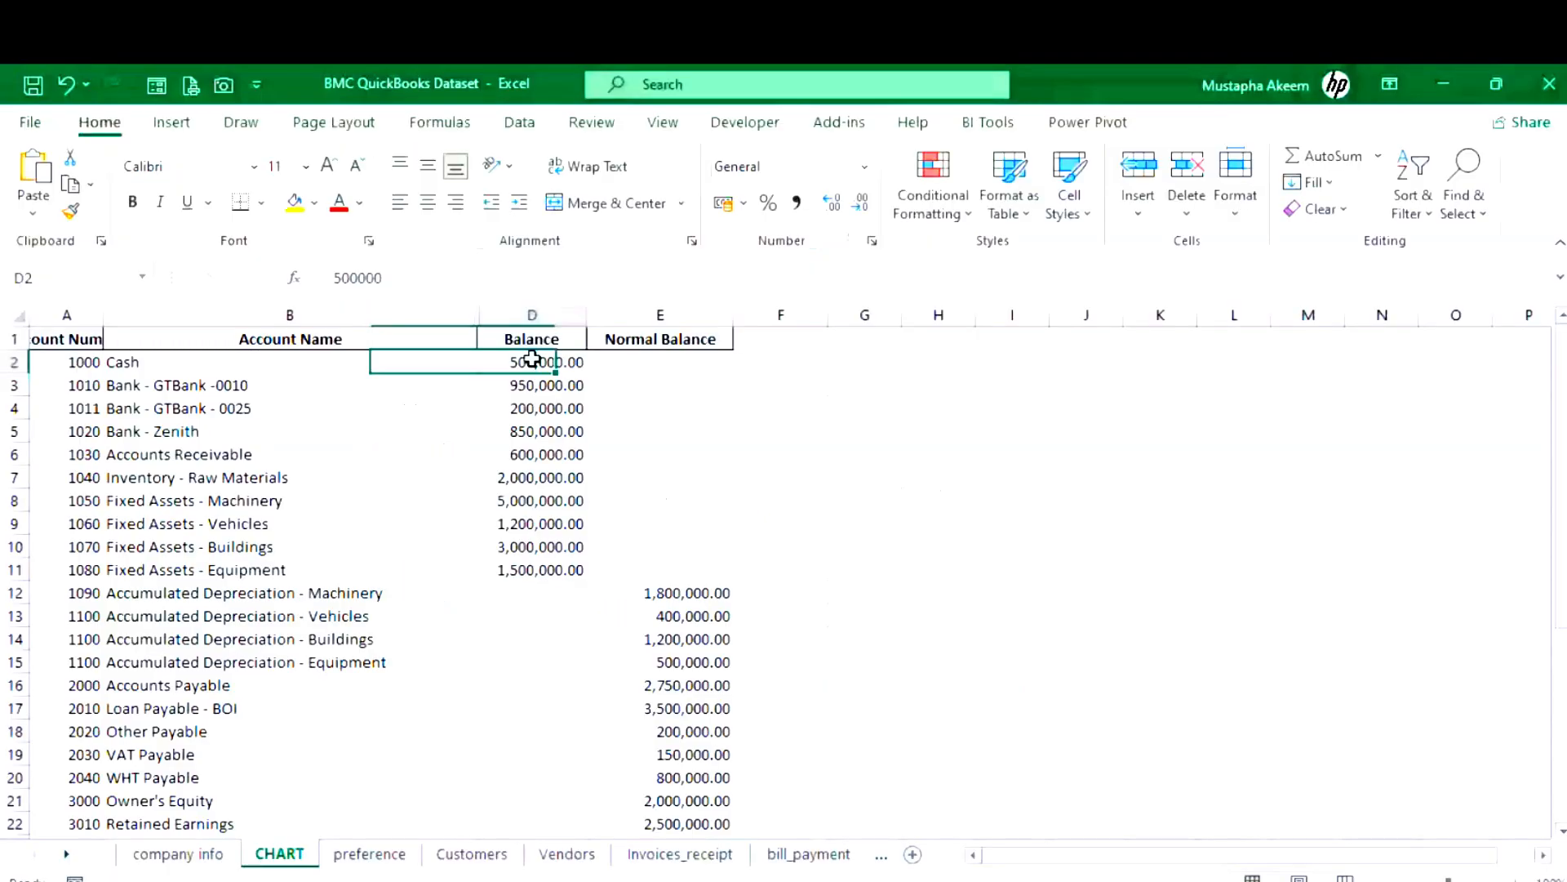
key("alt+Tab")
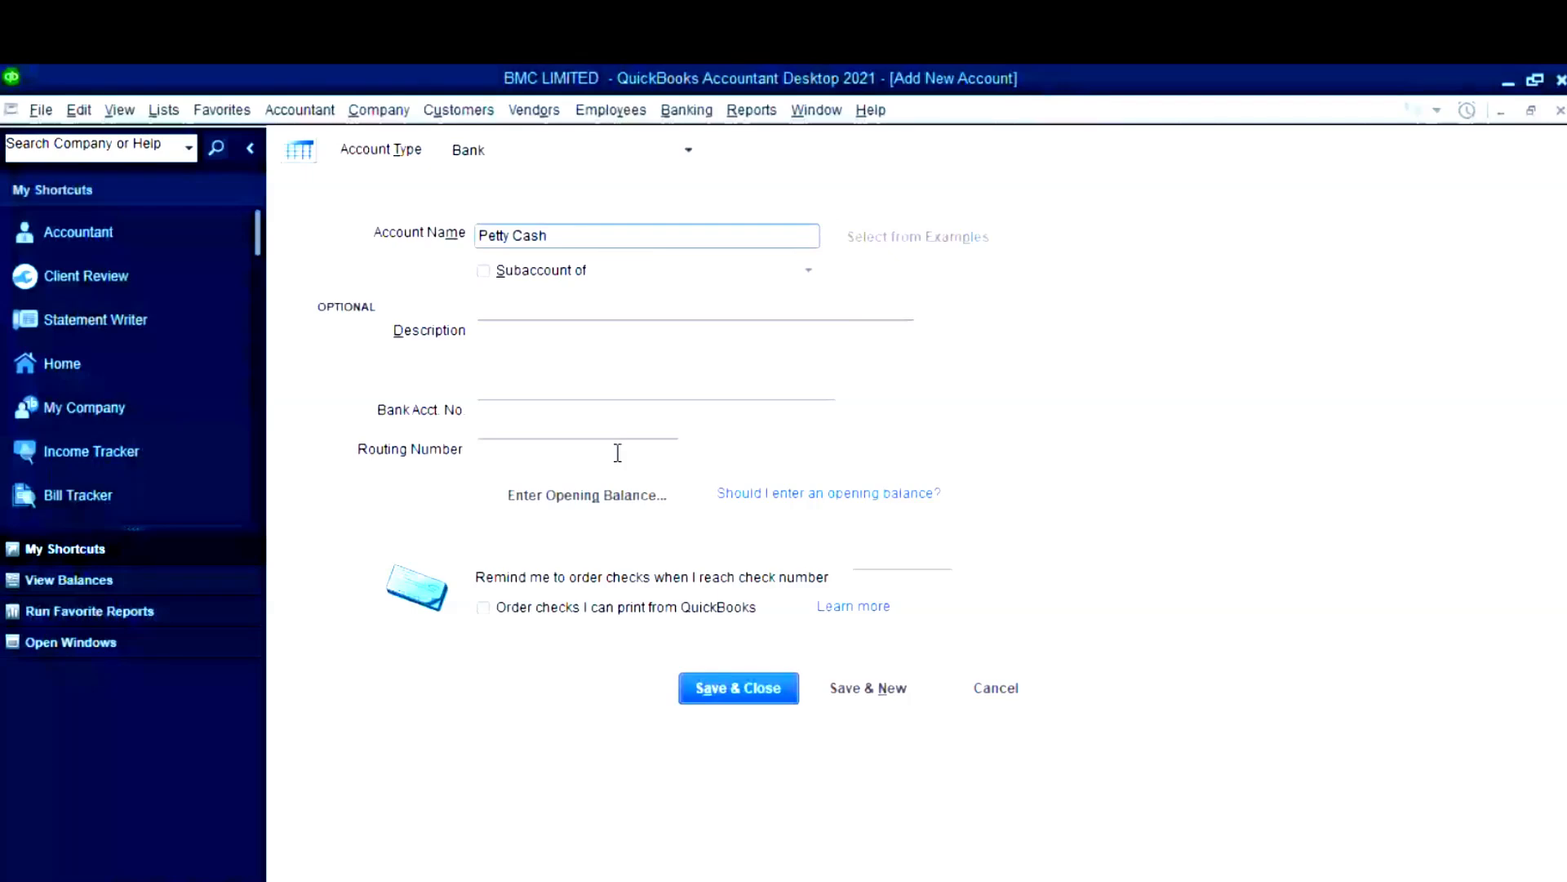
left_click(608, 494)
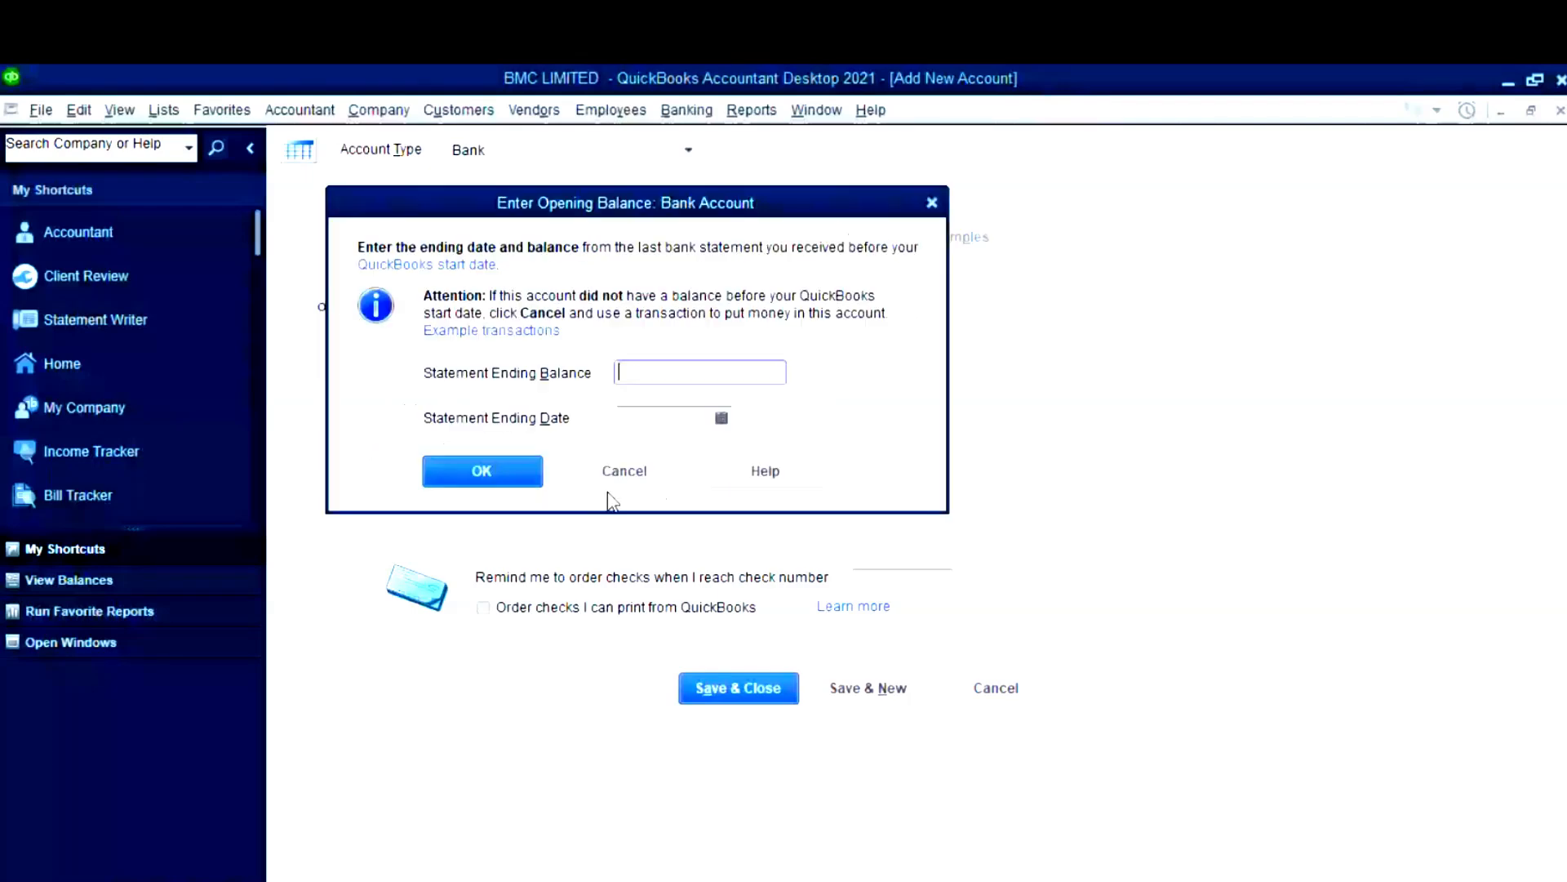
type("500000")
left_click(722, 419)
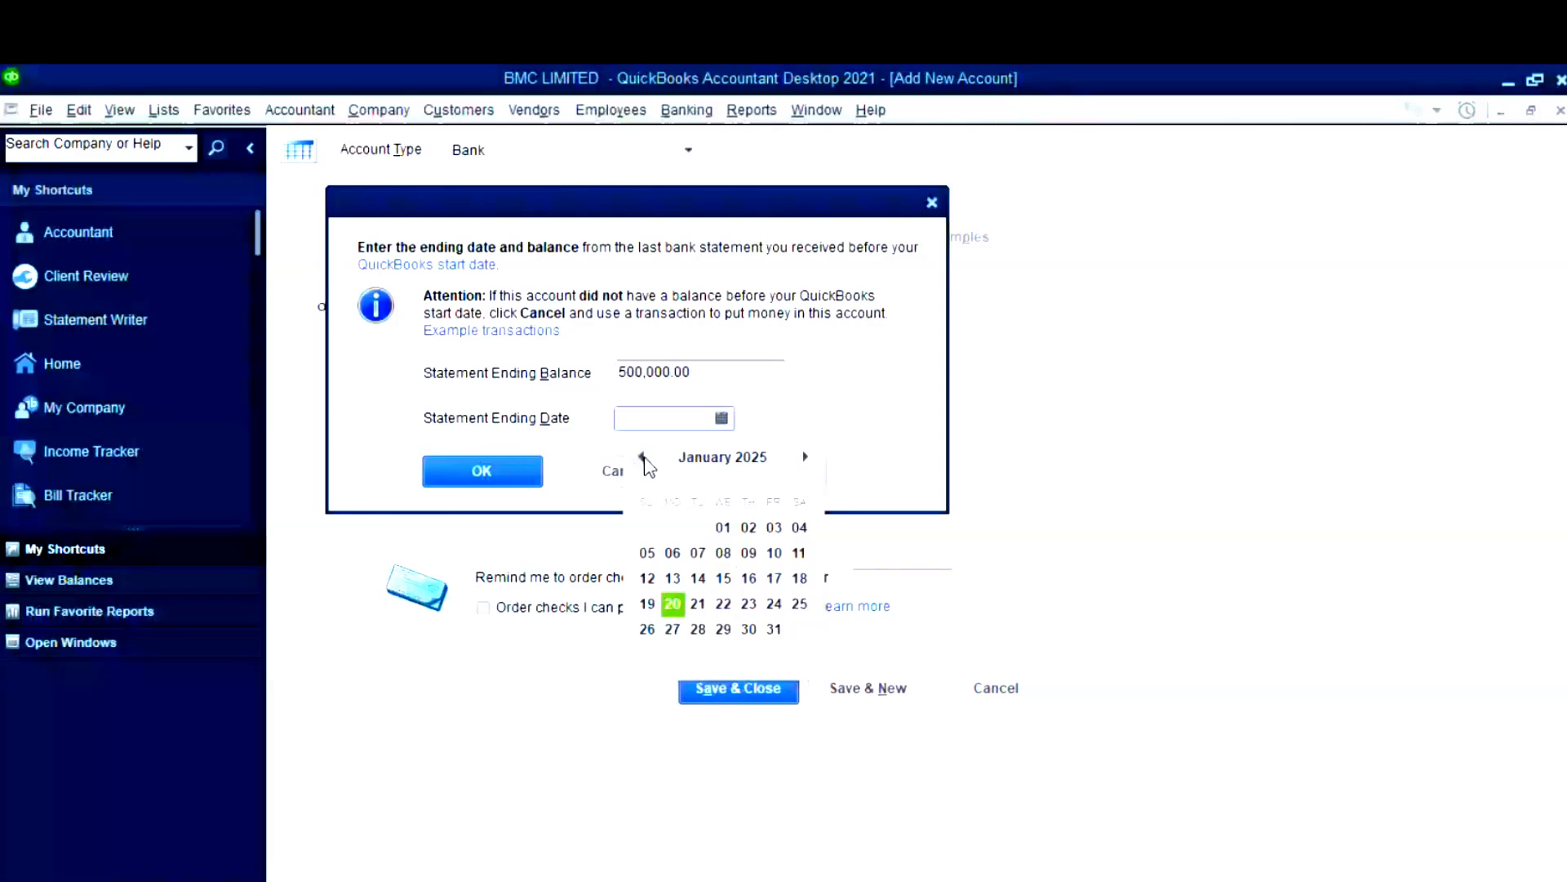
left_click(685, 385)
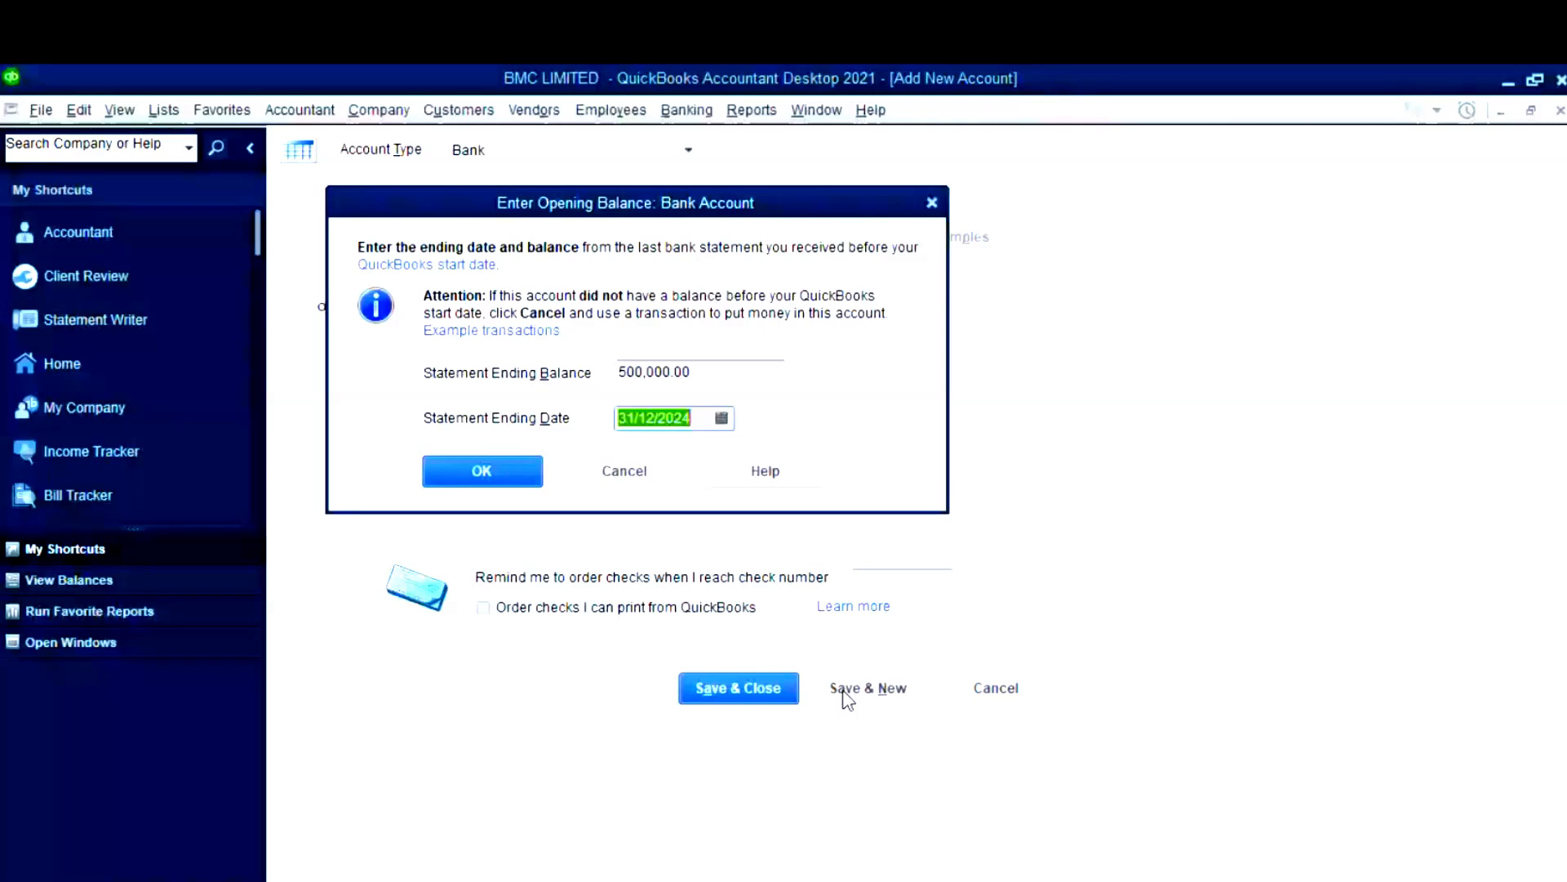
left_click(472, 478)
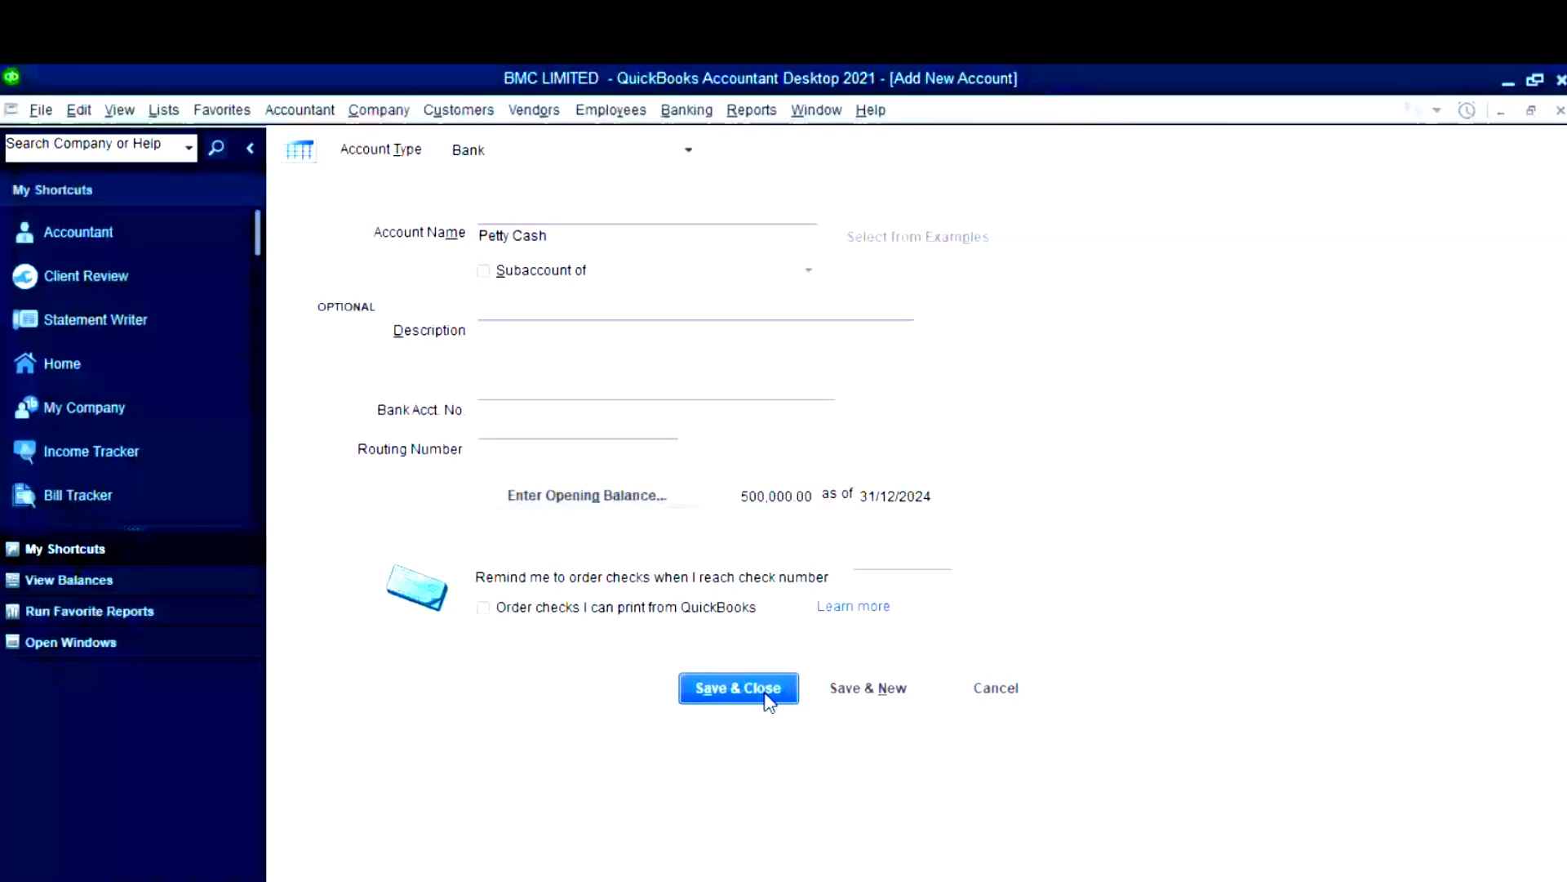
mouse_move(753, 847)
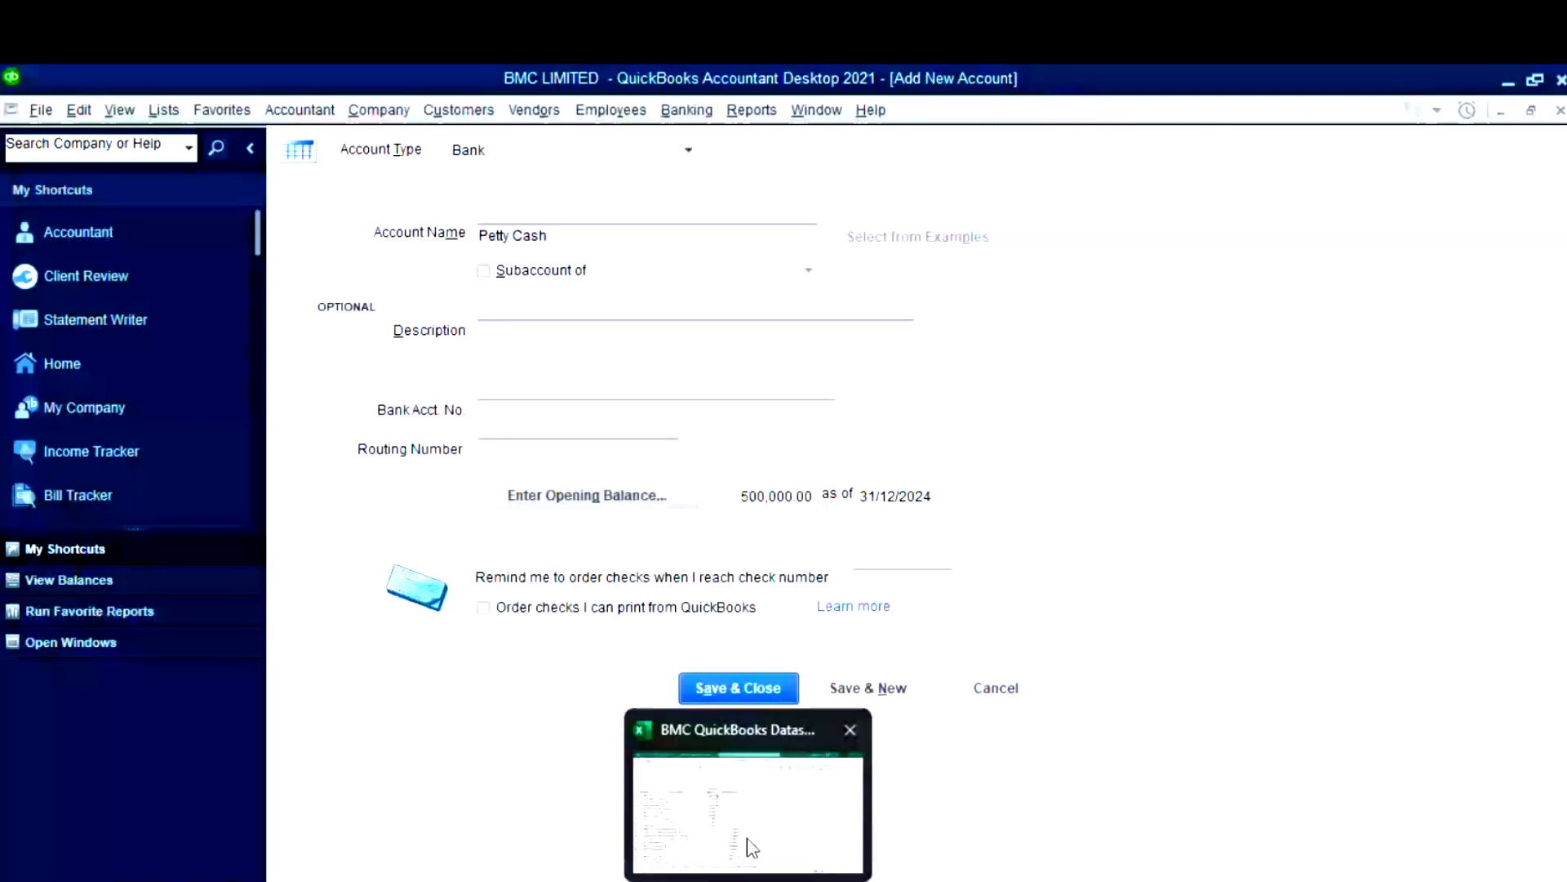
- Save Petty Cash, start another account, and review the GTBank names and balances in Excel B3:B4 and D3:D4
left_click(867, 689)
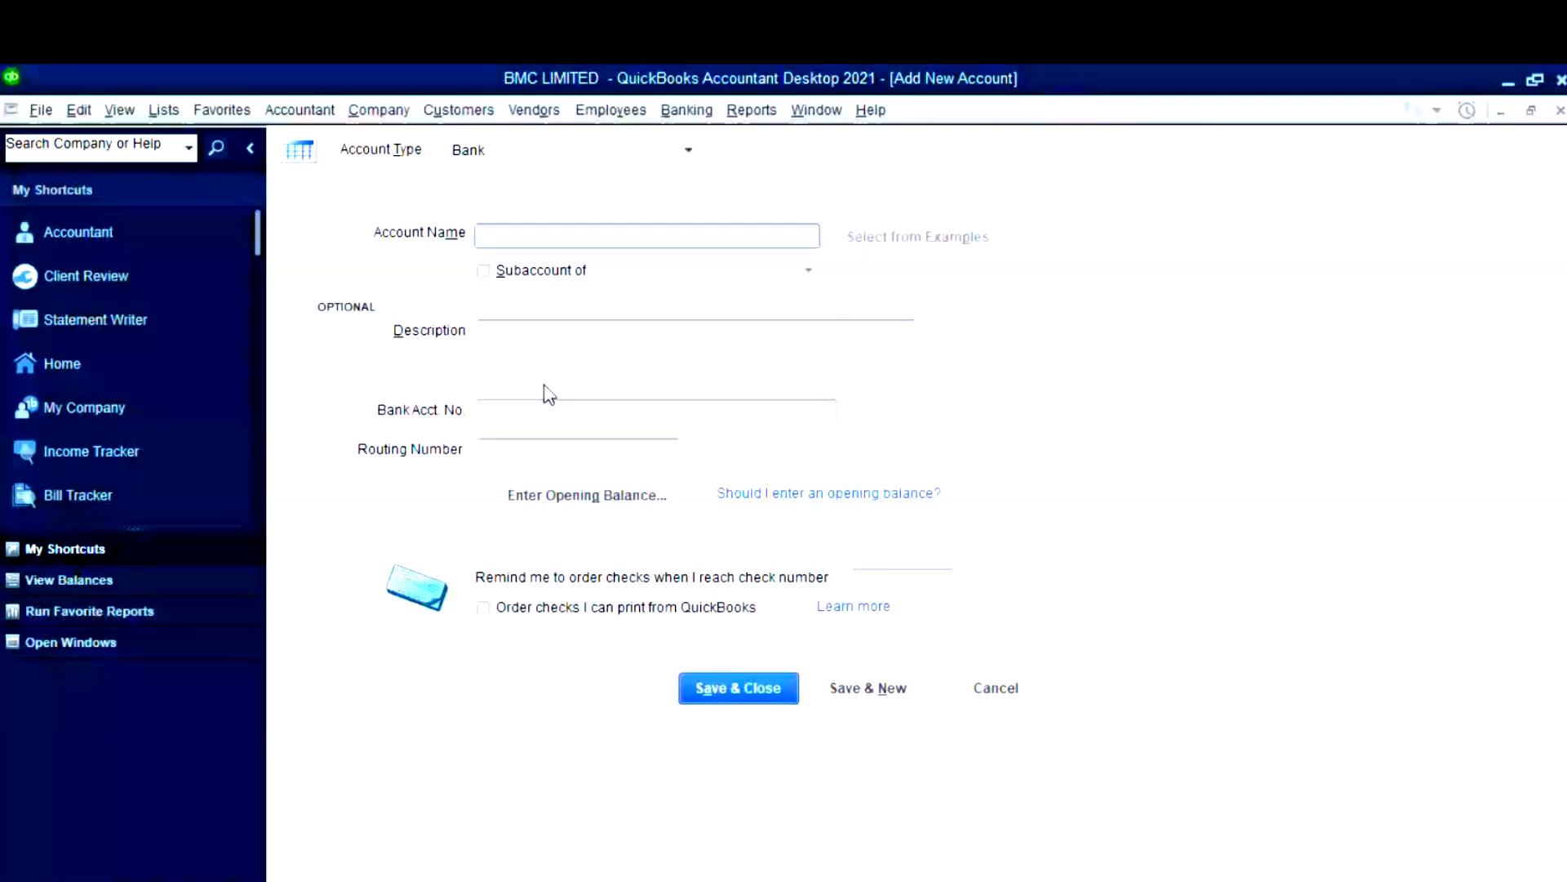
key("alt+Tab")
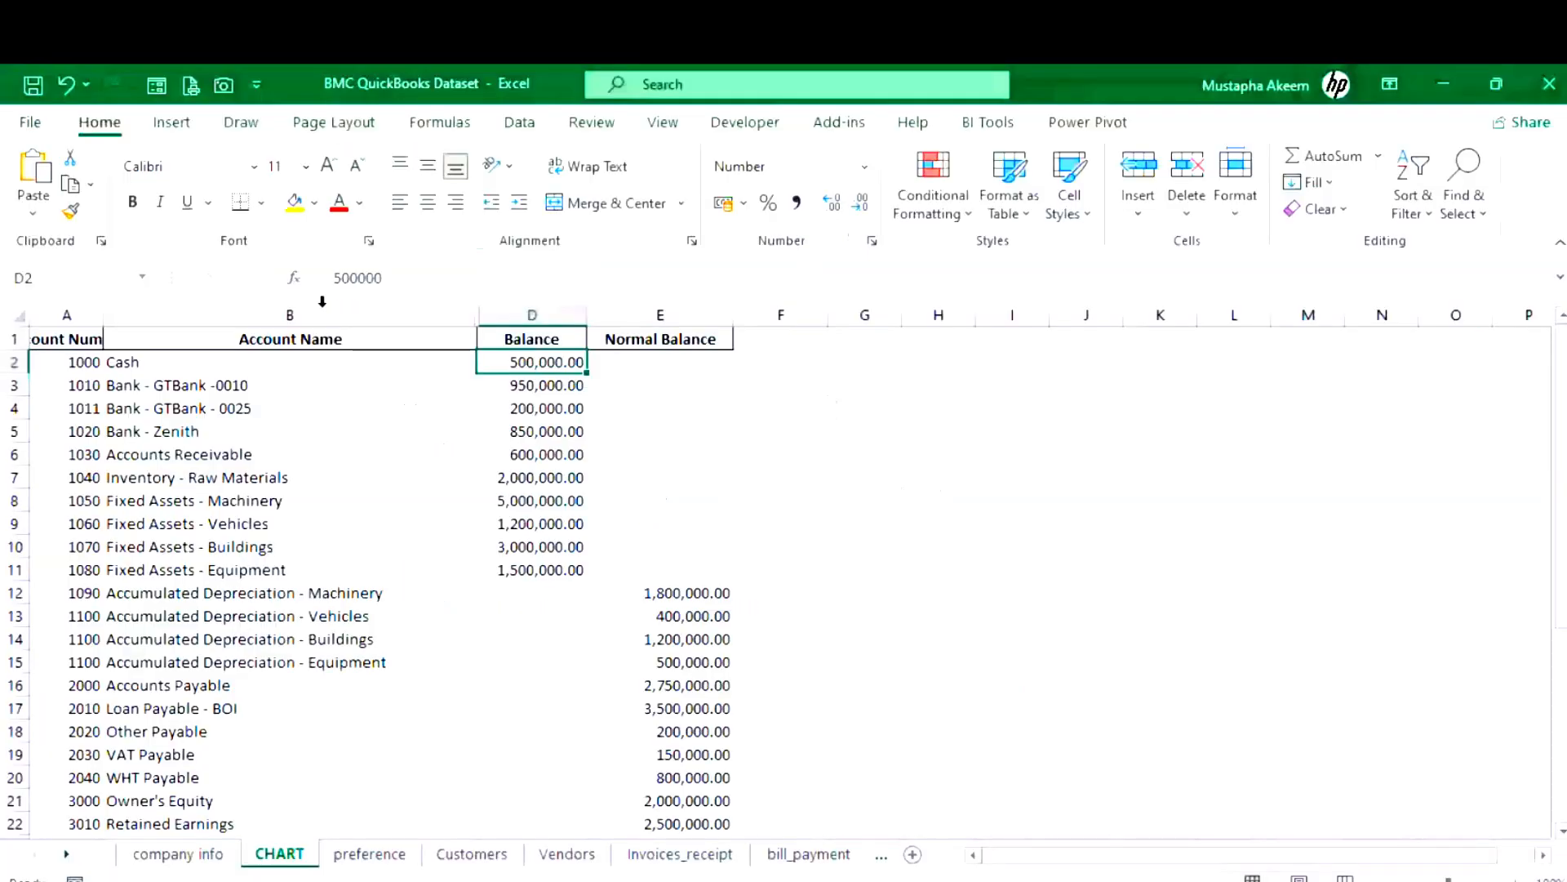
left_click(244, 383)
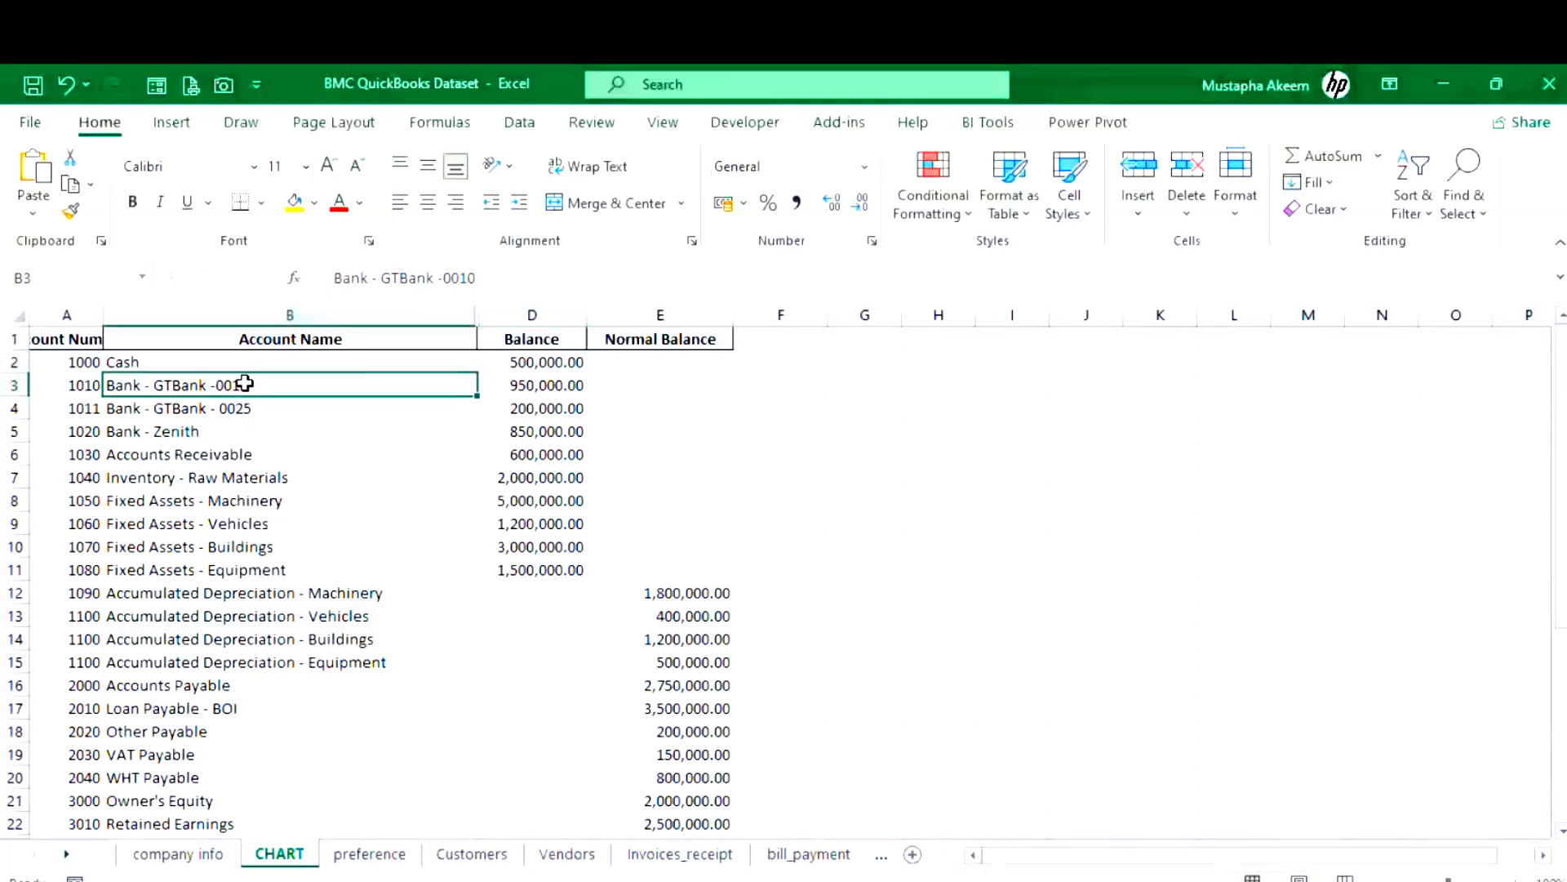
left_click_drag(245, 383, 252, 398)
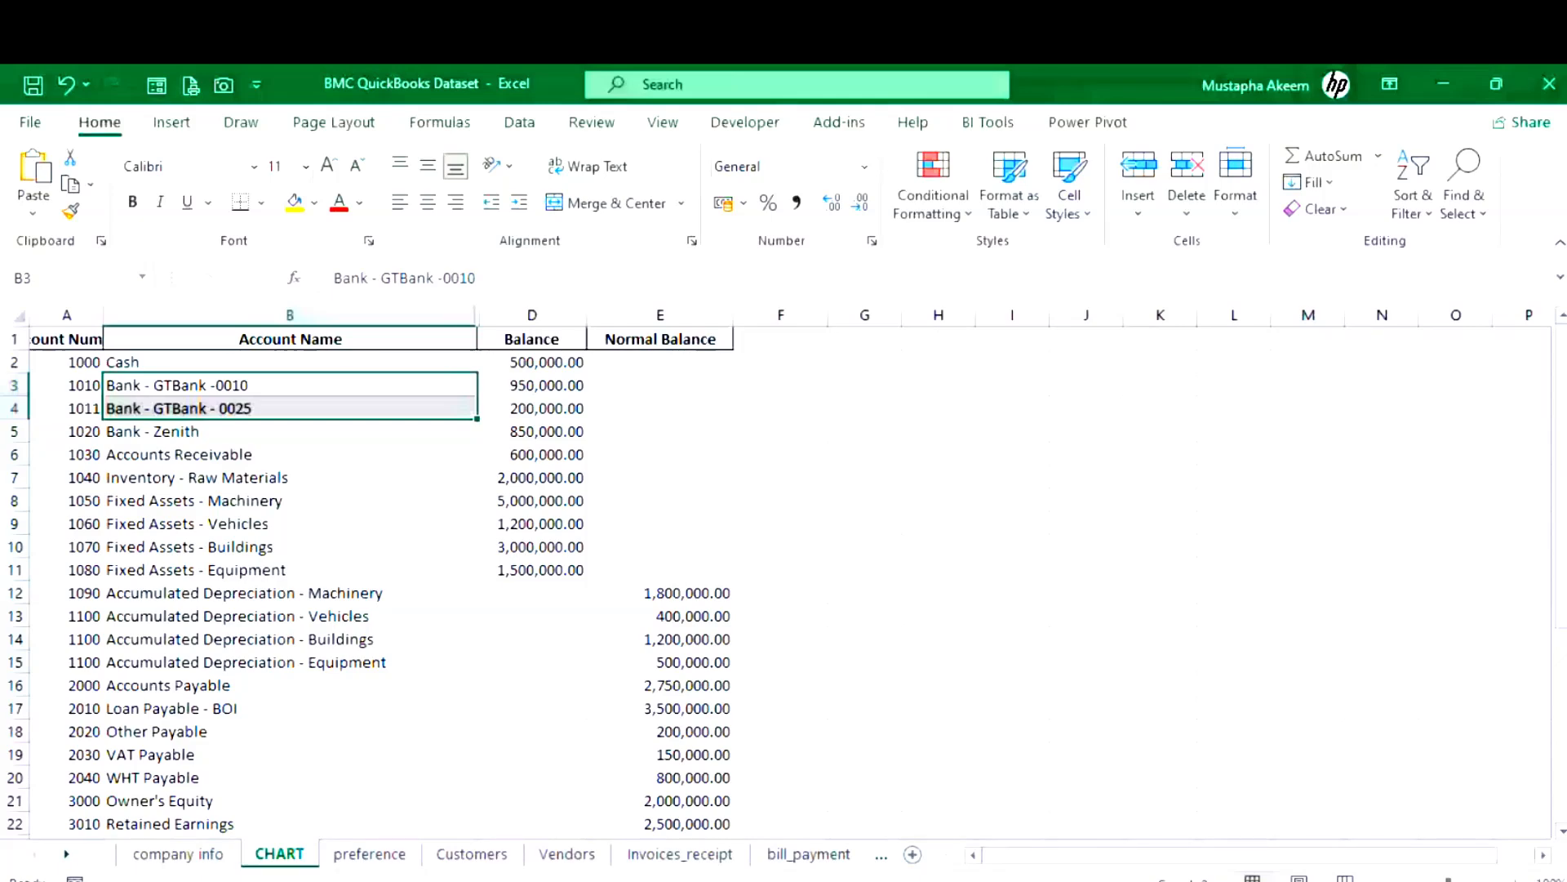
left_click_drag(543, 384, 555, 417)
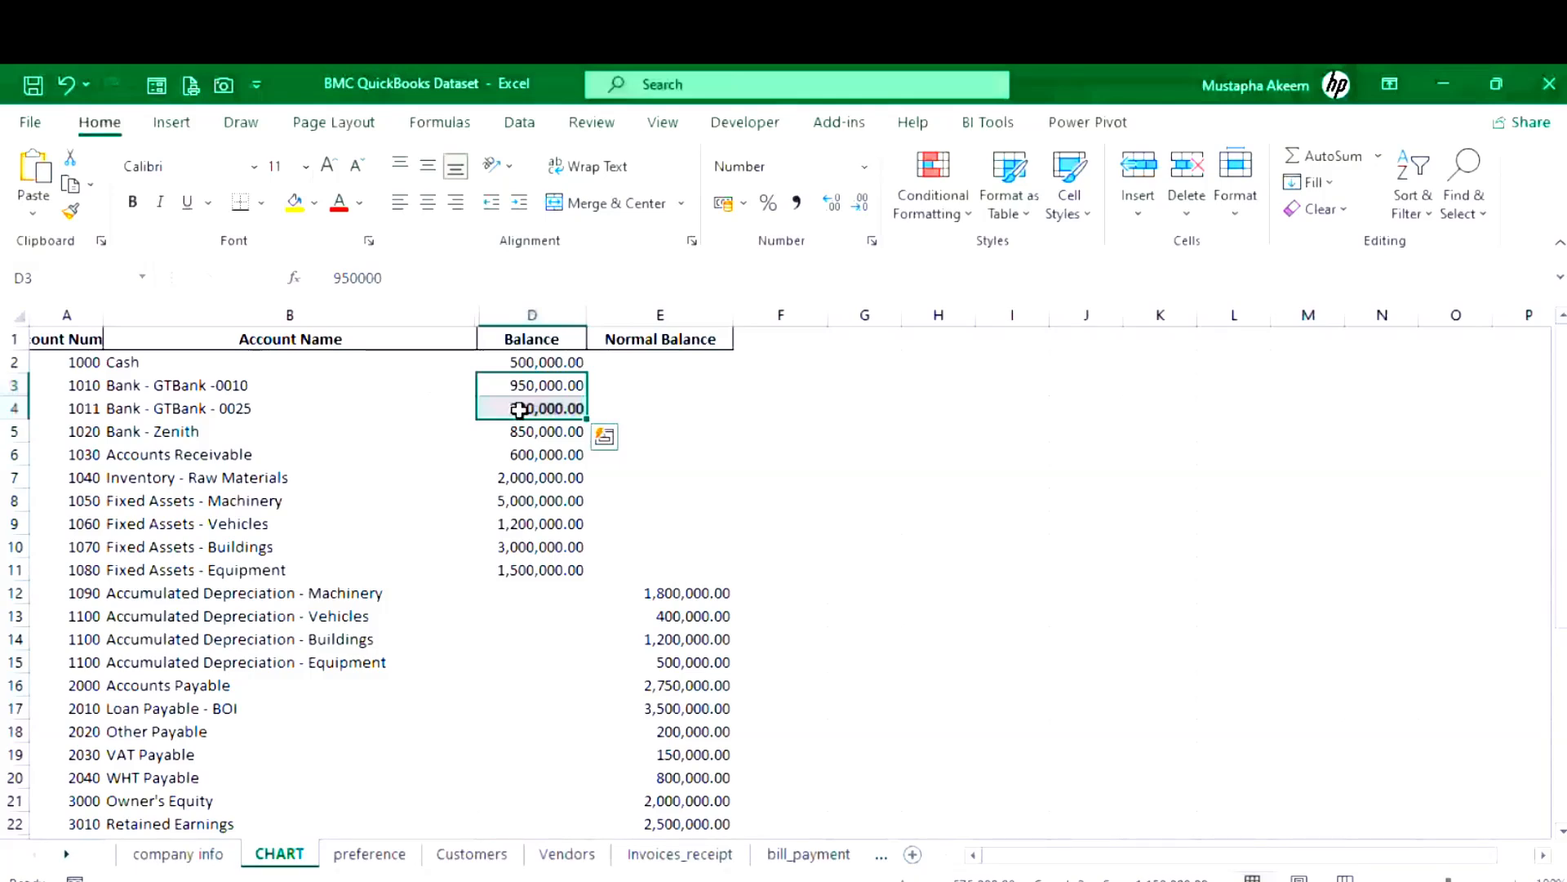
key("alt+Tab")
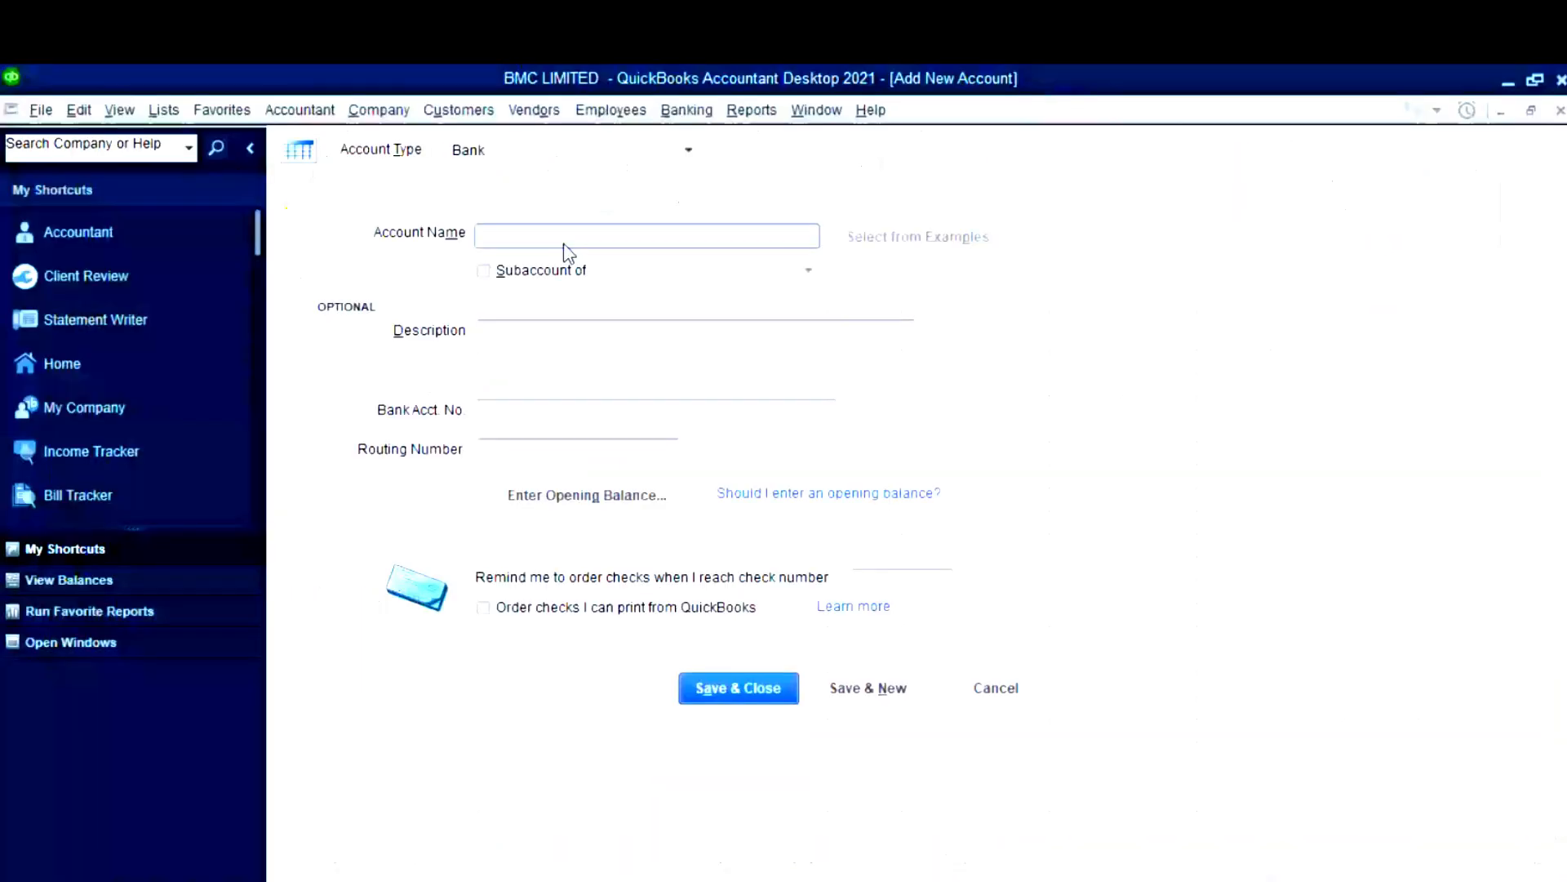
- Enter 'GTBANK' as the account name and save it, starting a fresh account form
type("gtbank")
key("BackSpace")
key("BackSpace")
key("BackSpace")
key("BackSpace")
key("BackSpace")
key("BackSpace")
type("GTBANK")
left_click(849, 692)
- Copy 'GTBank -0010' from Excel cell B3 into the new account's Account Name
key("alt+Tab")
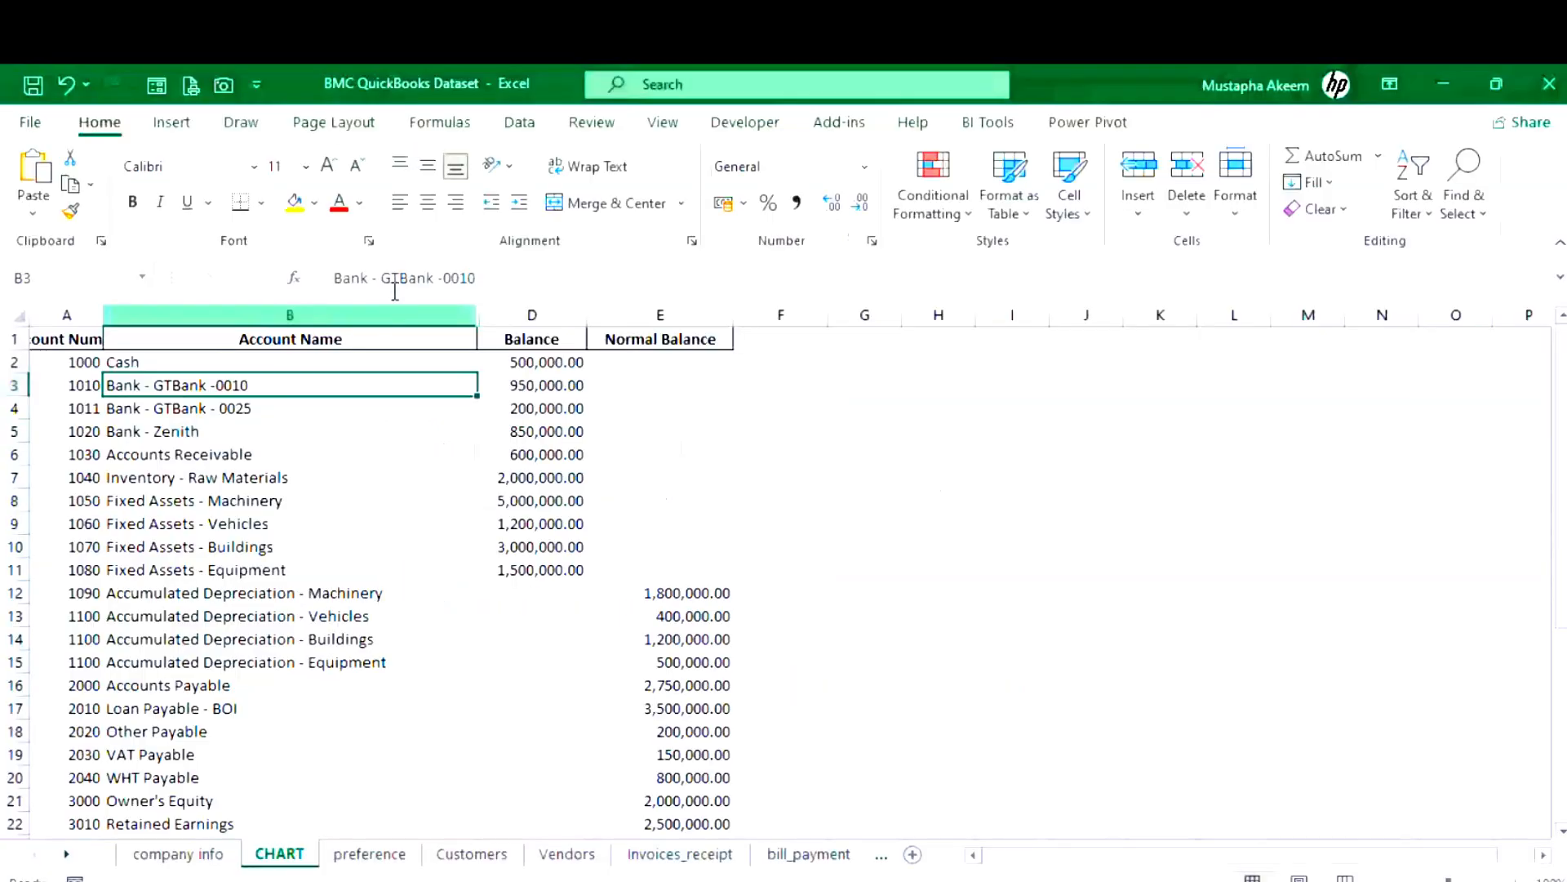
left_click_drag(382, 278, 526, 275)
key("ctrl+c")
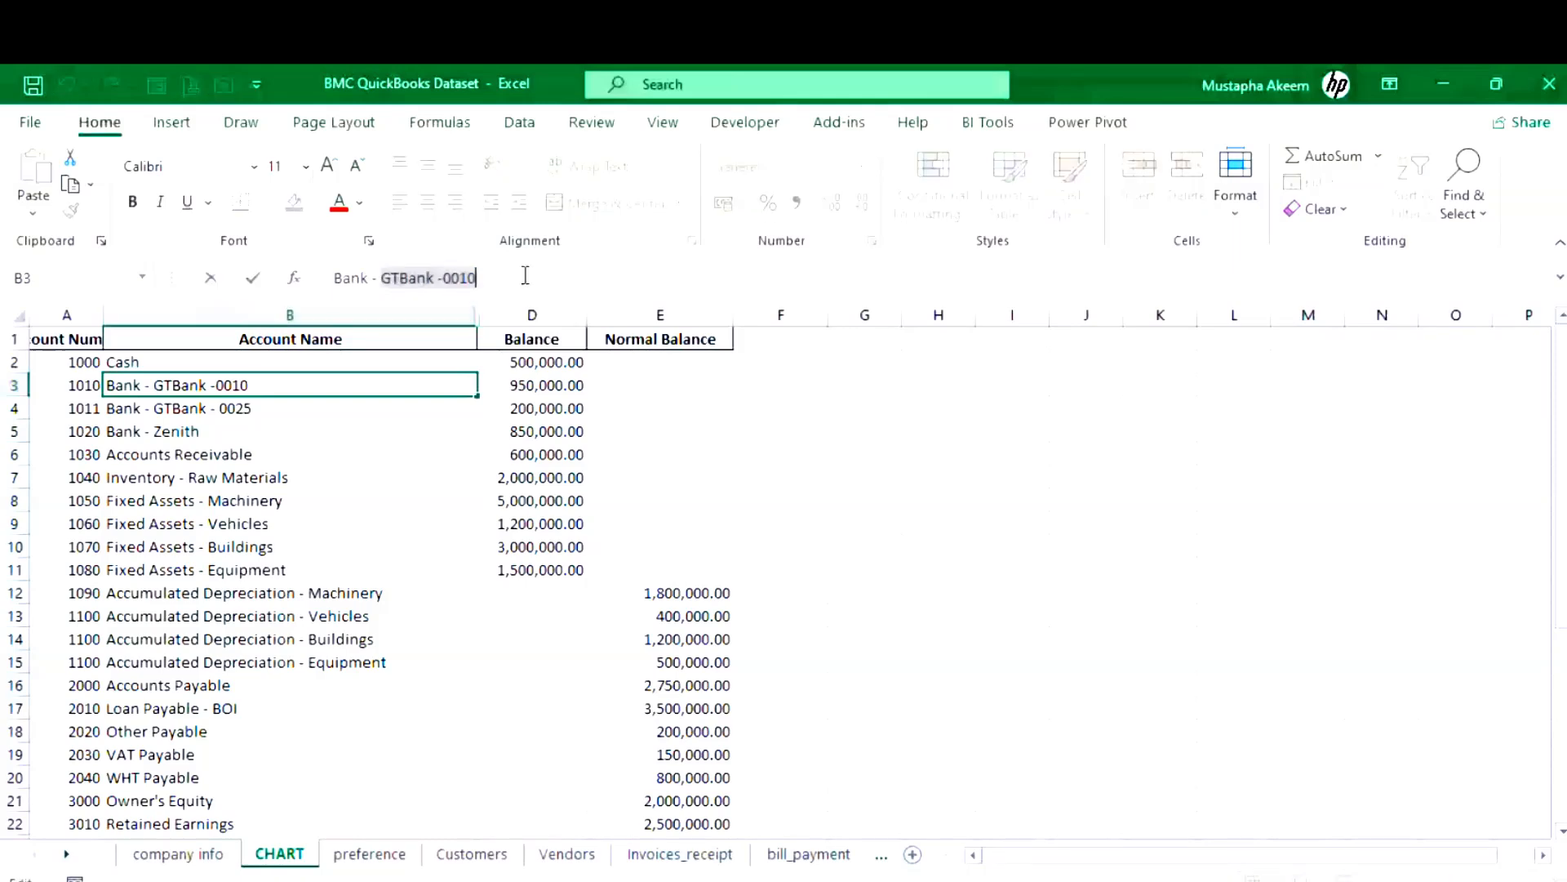
key("alt+Tab")
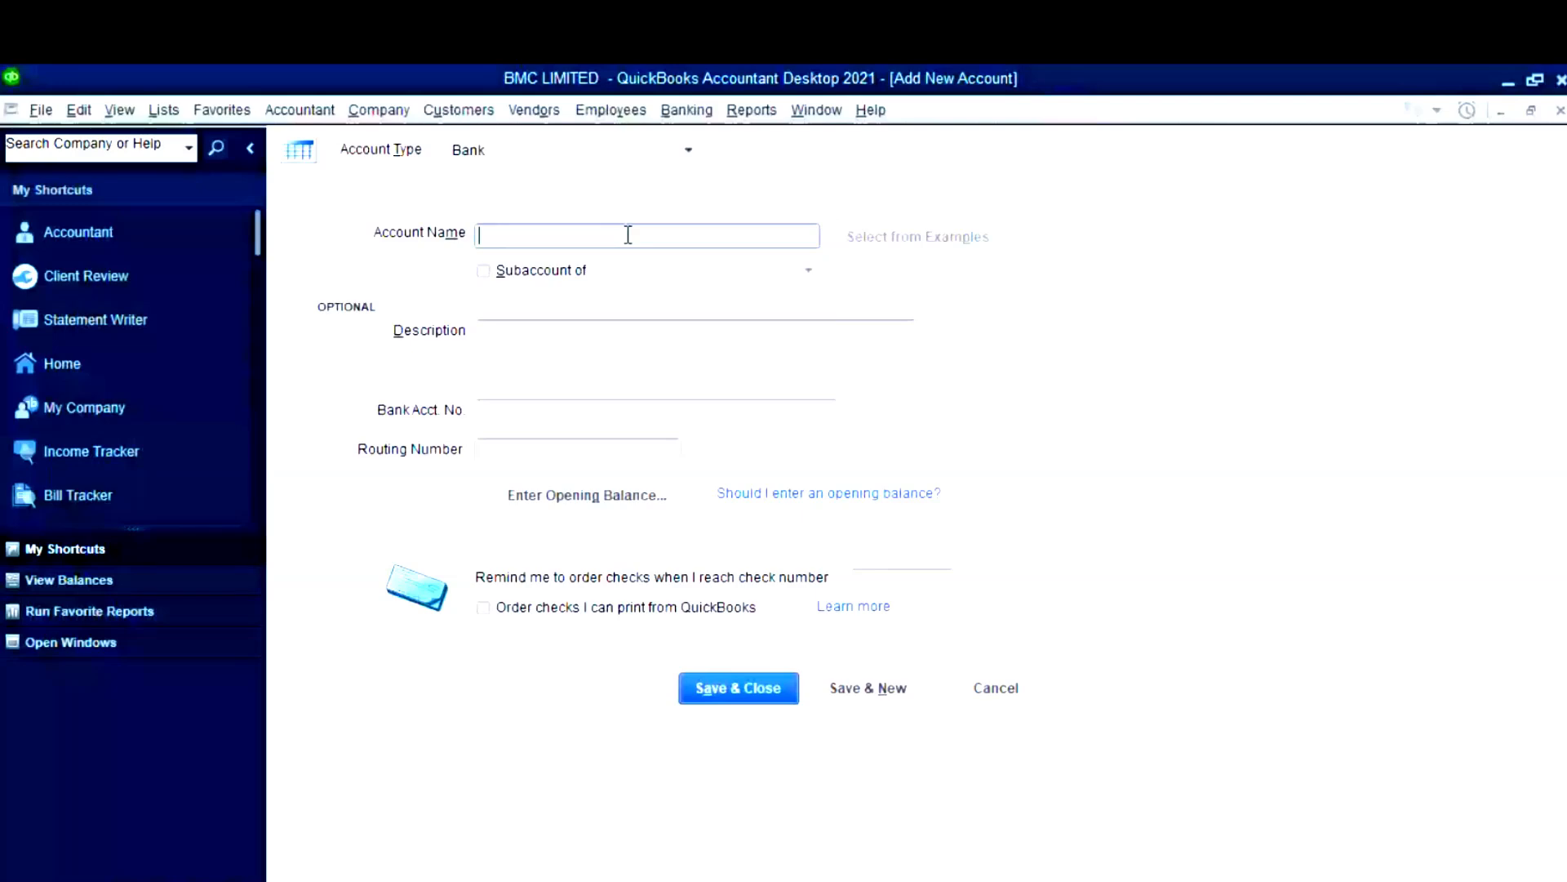
key("ctrl+v")
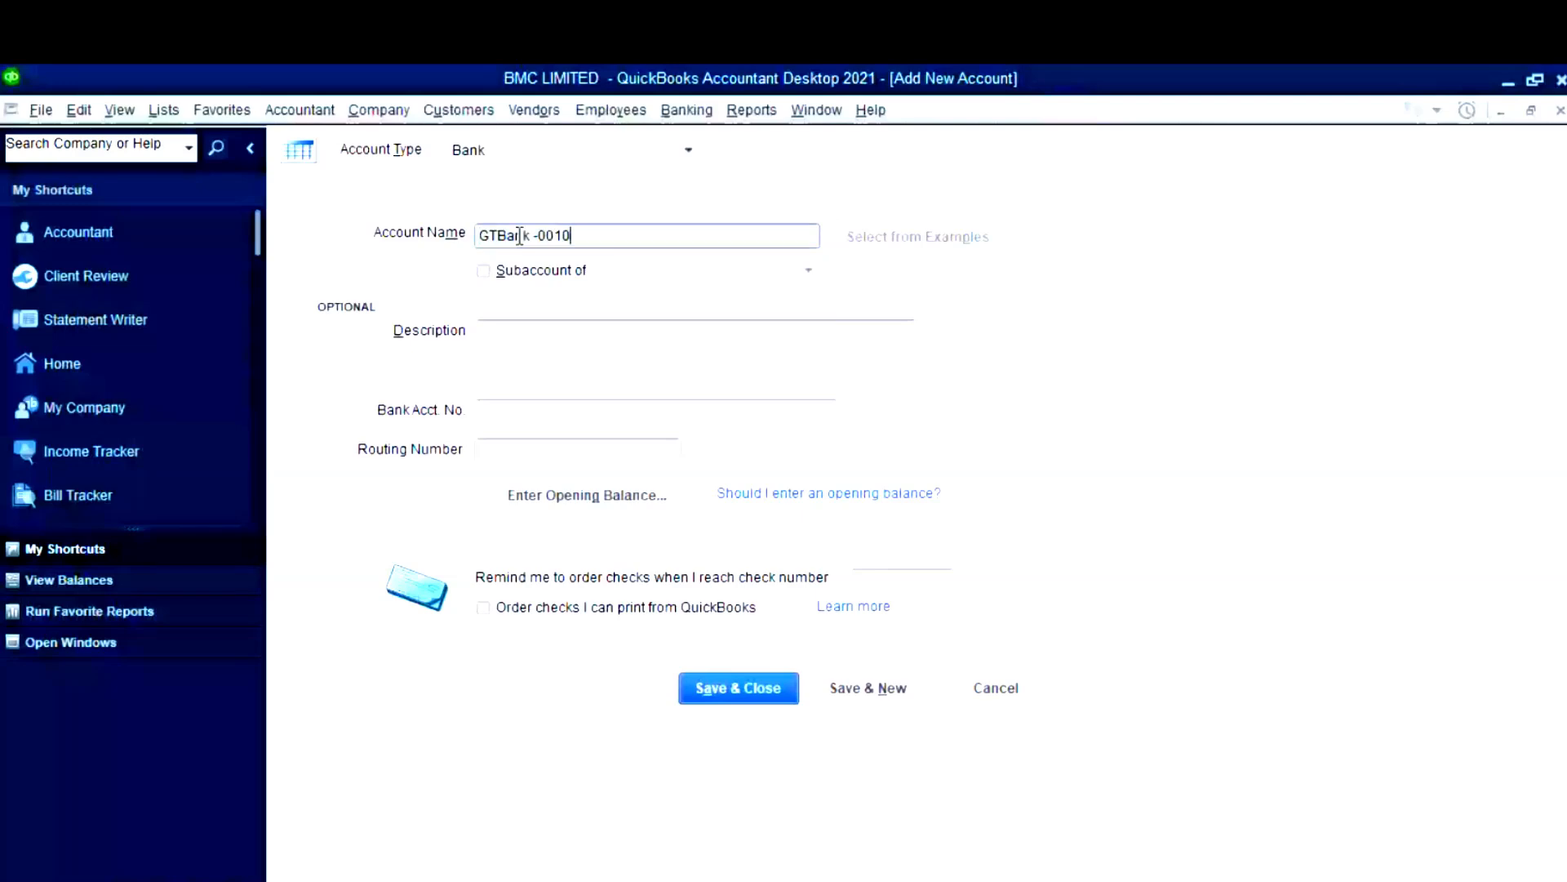
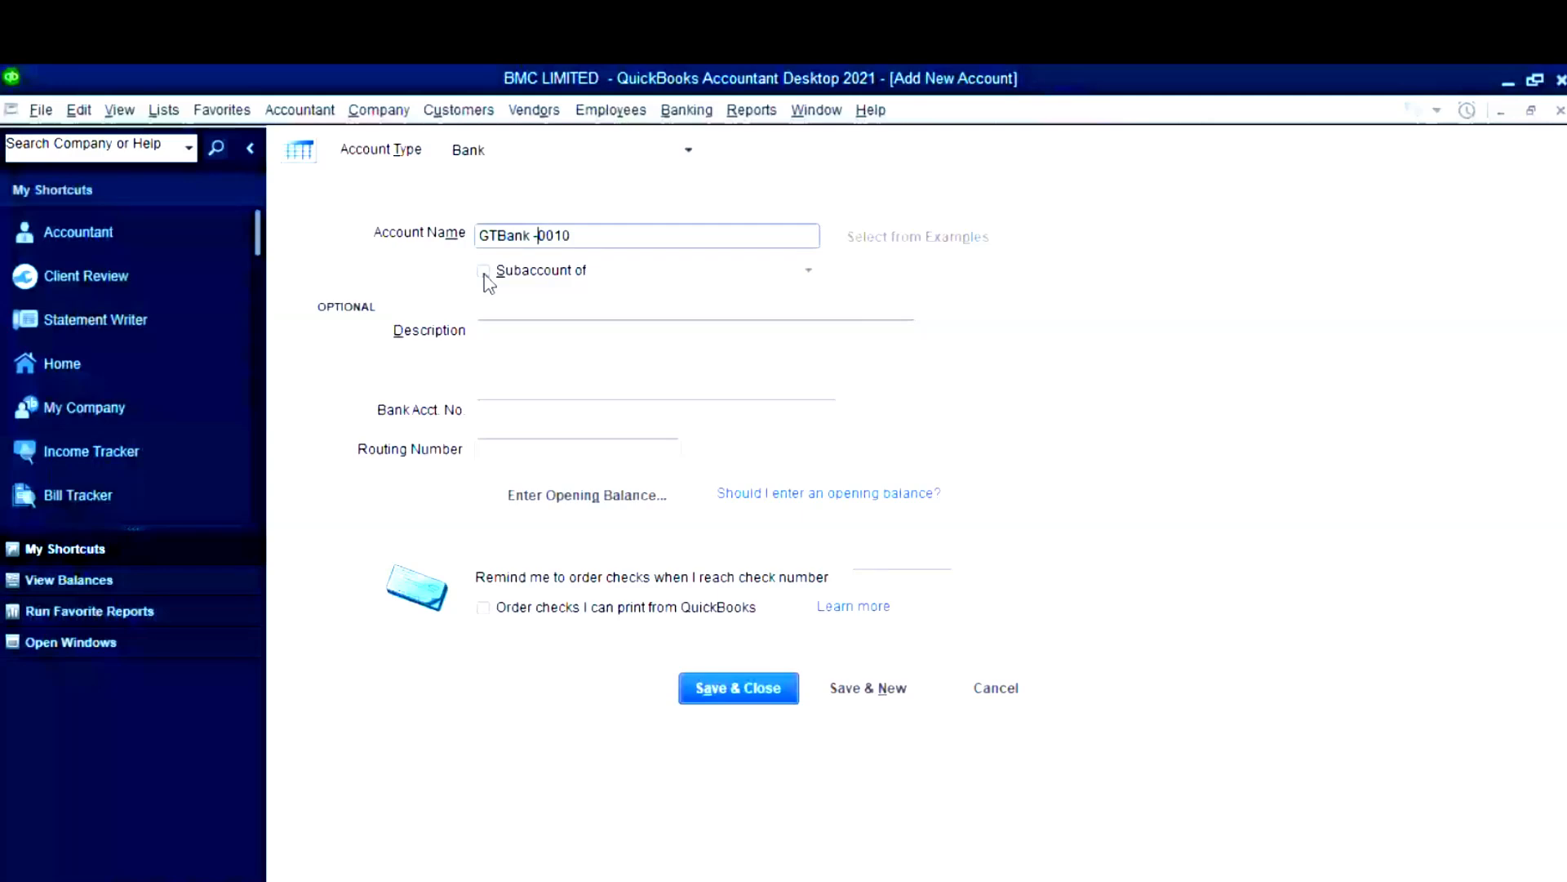
- Make GTBank -0010 a GTBANK subaccount with a 950,000.00 opening balance dated 31/12/2024
left_click(483, 270)
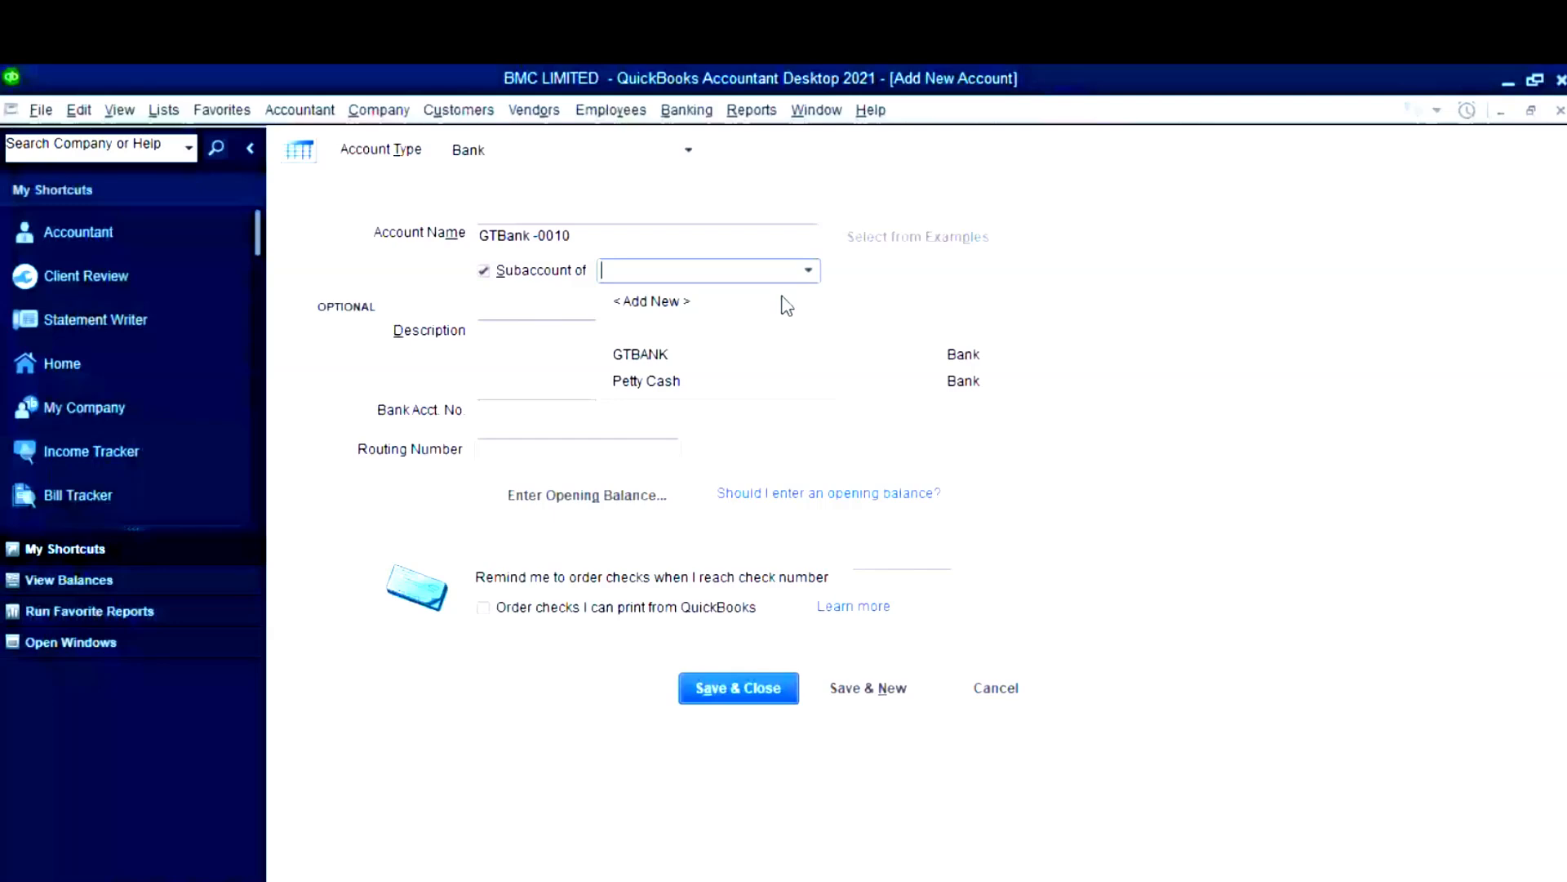
left_click(640, 353)
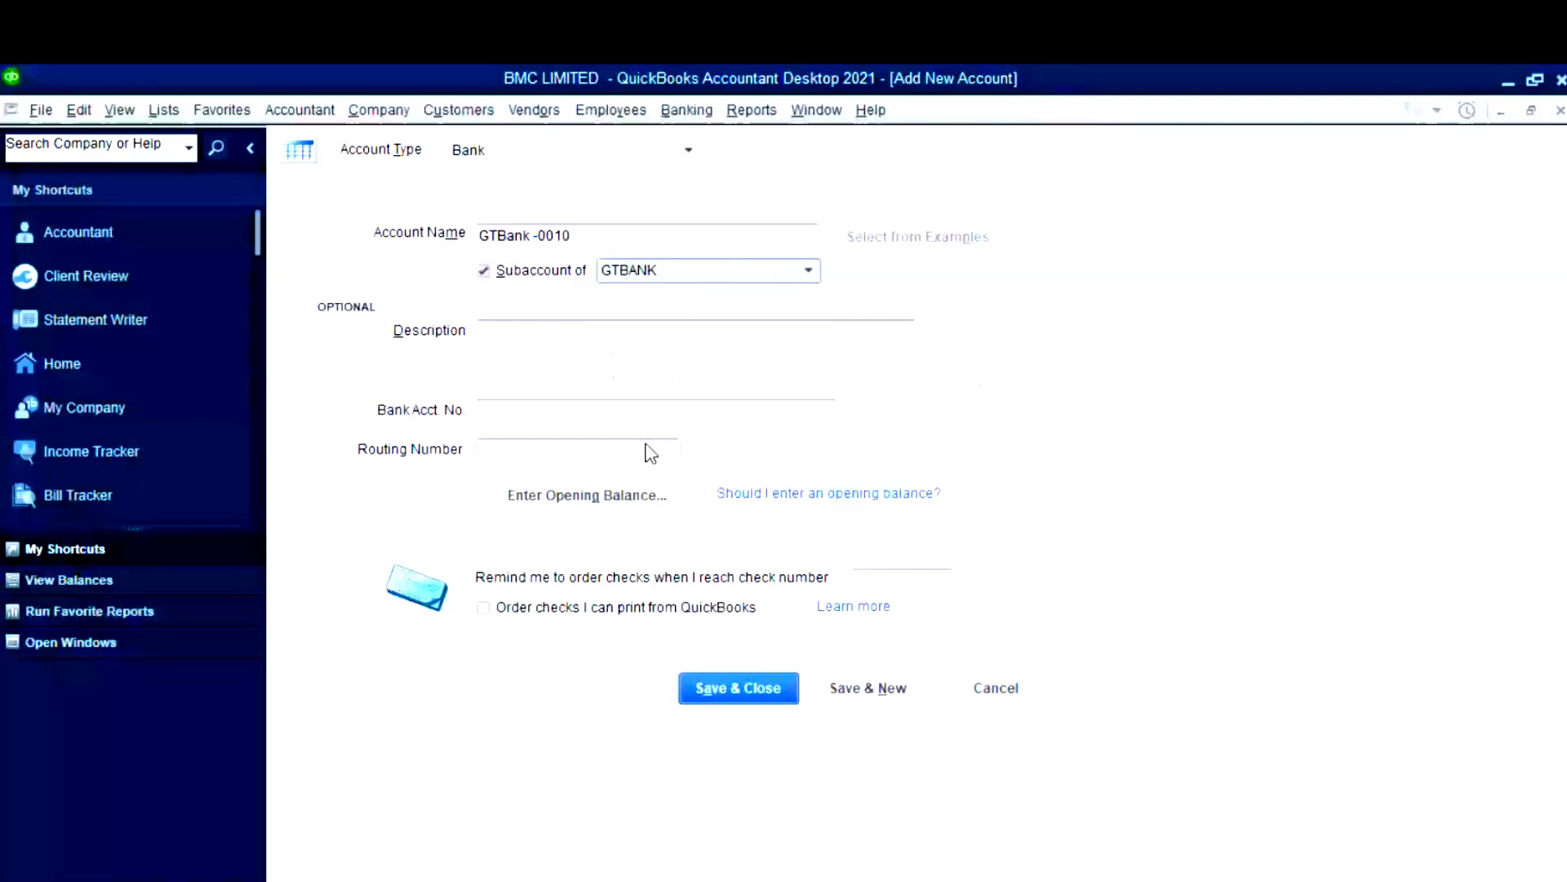
left_click(606, 506)
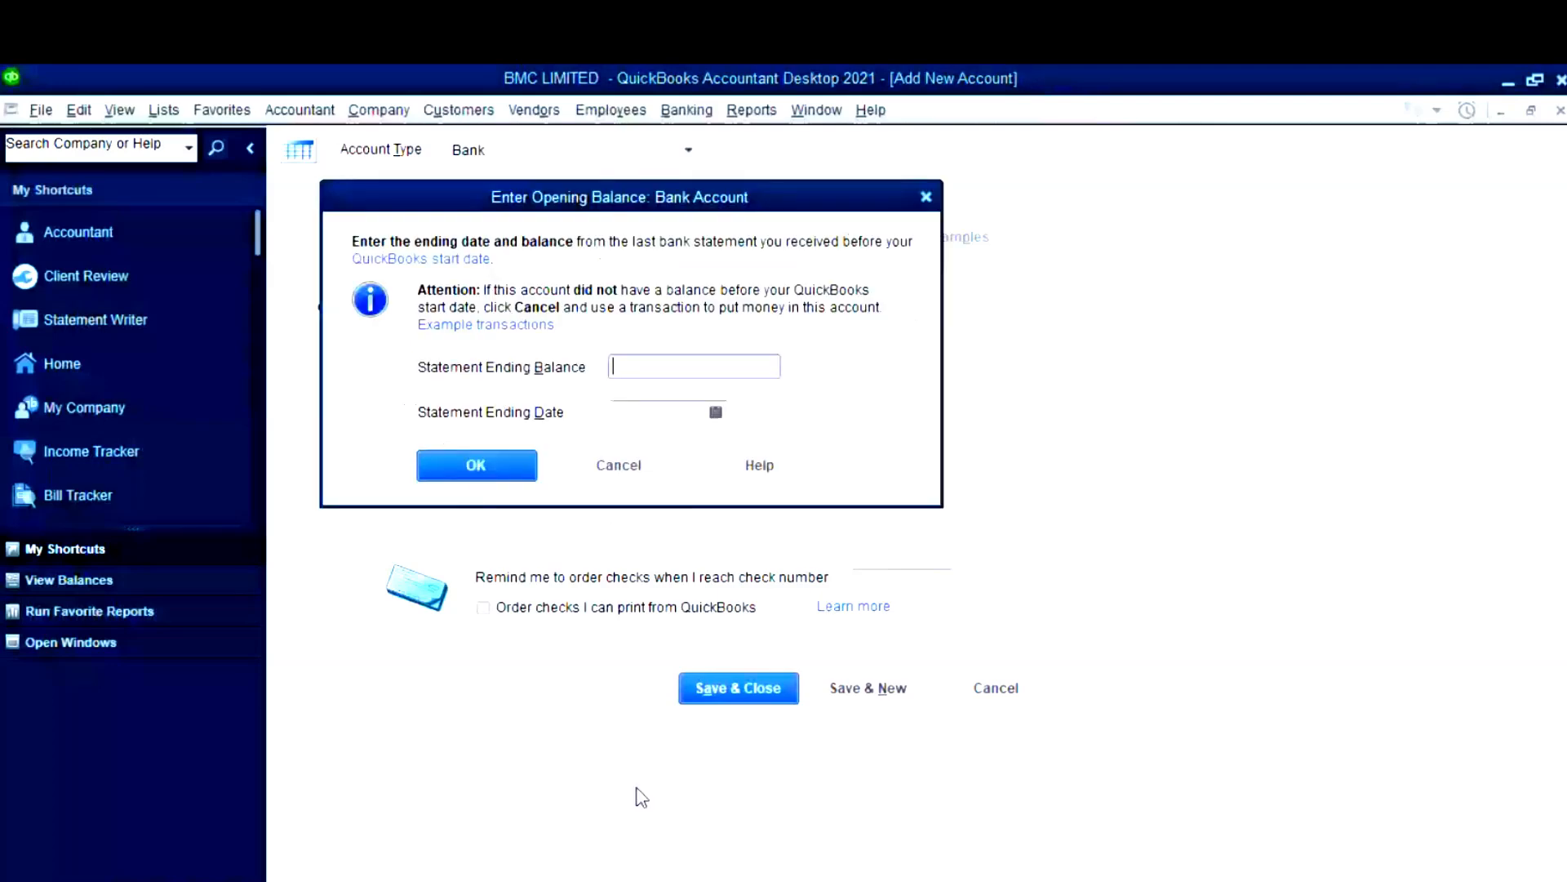
left_click(743, 833)
type("00")
left_click(716, 411)
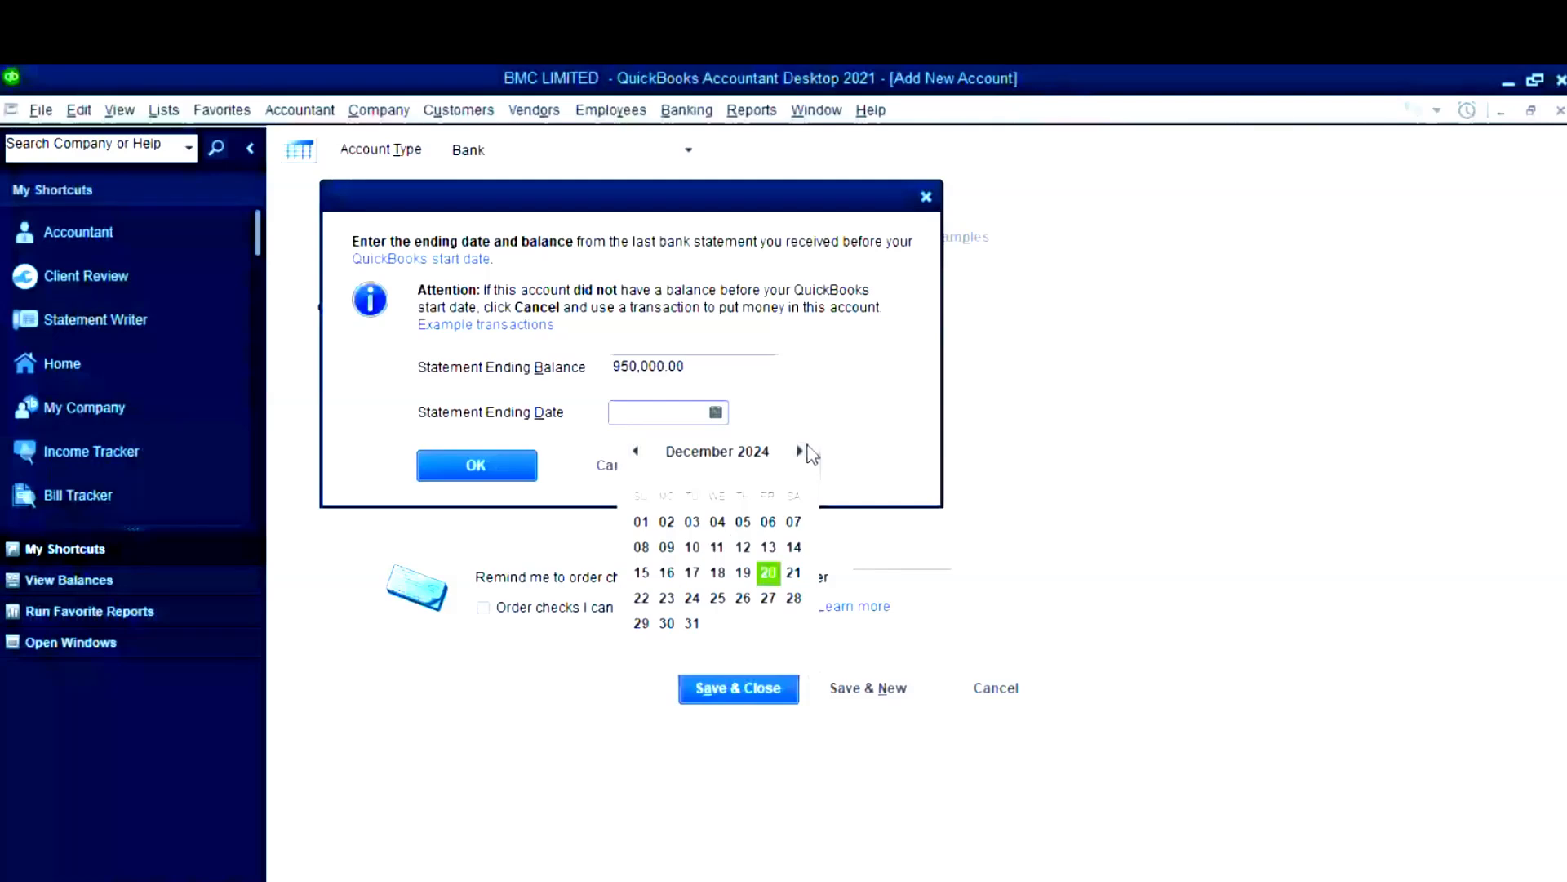
left_click(691, 623)
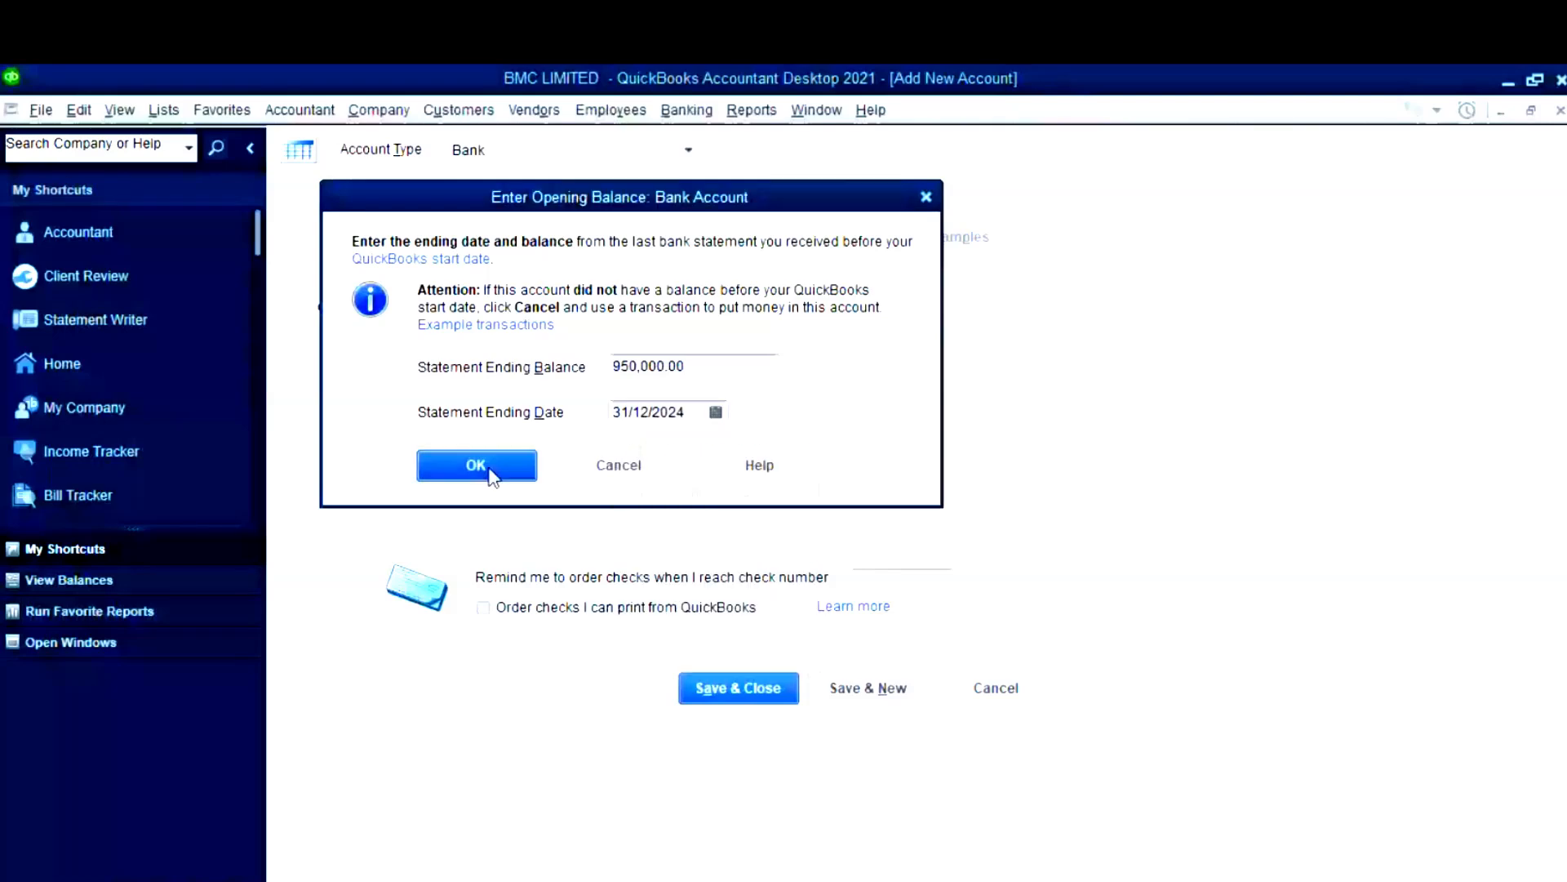
left_click(492, 472)
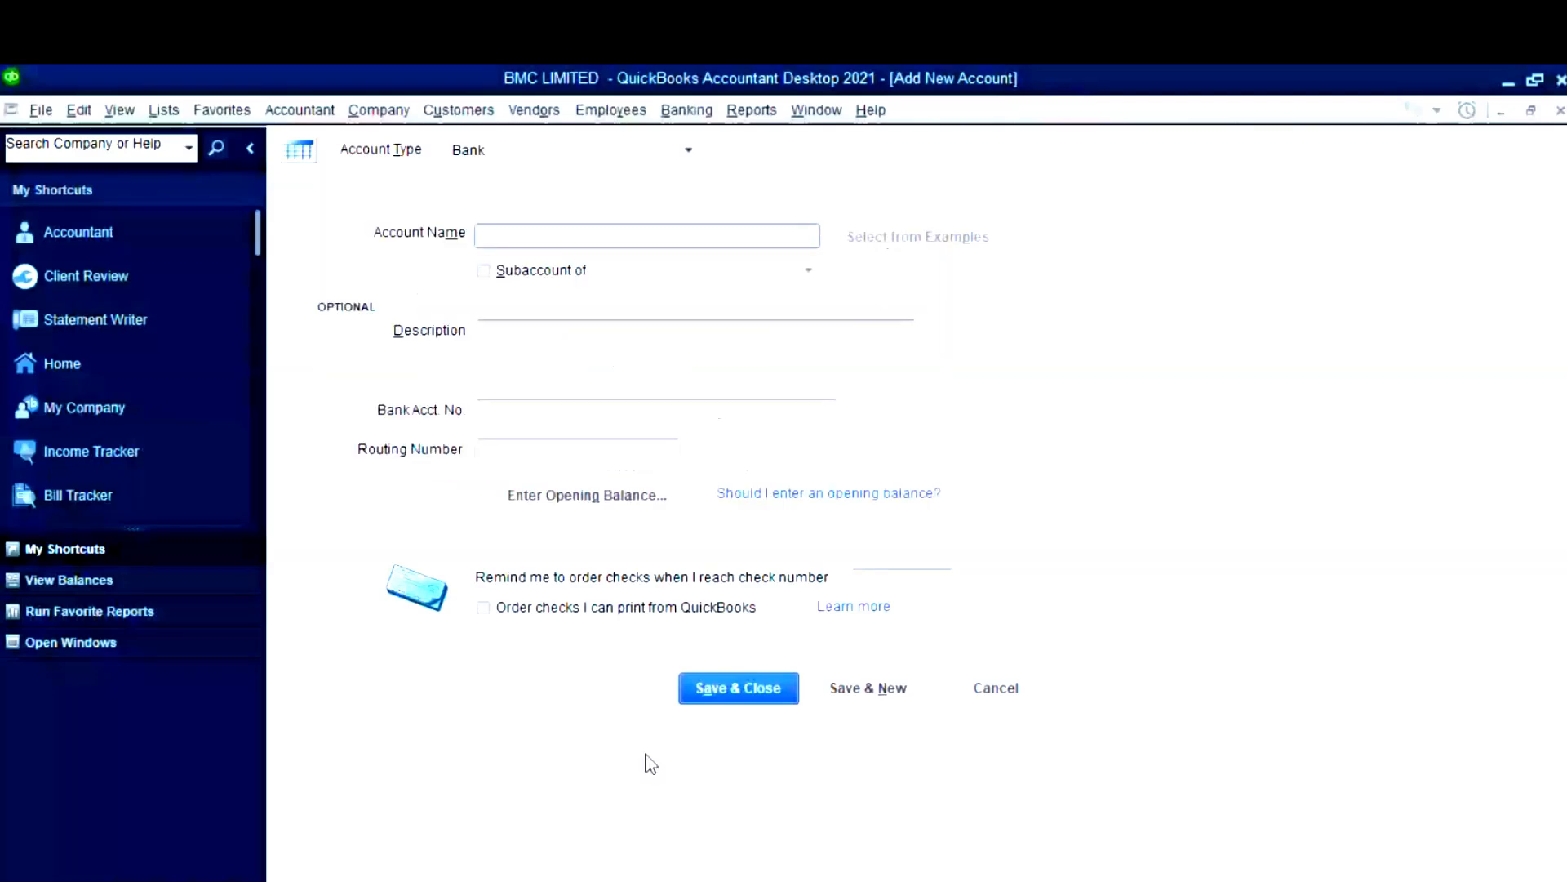
key("alt+Tab")
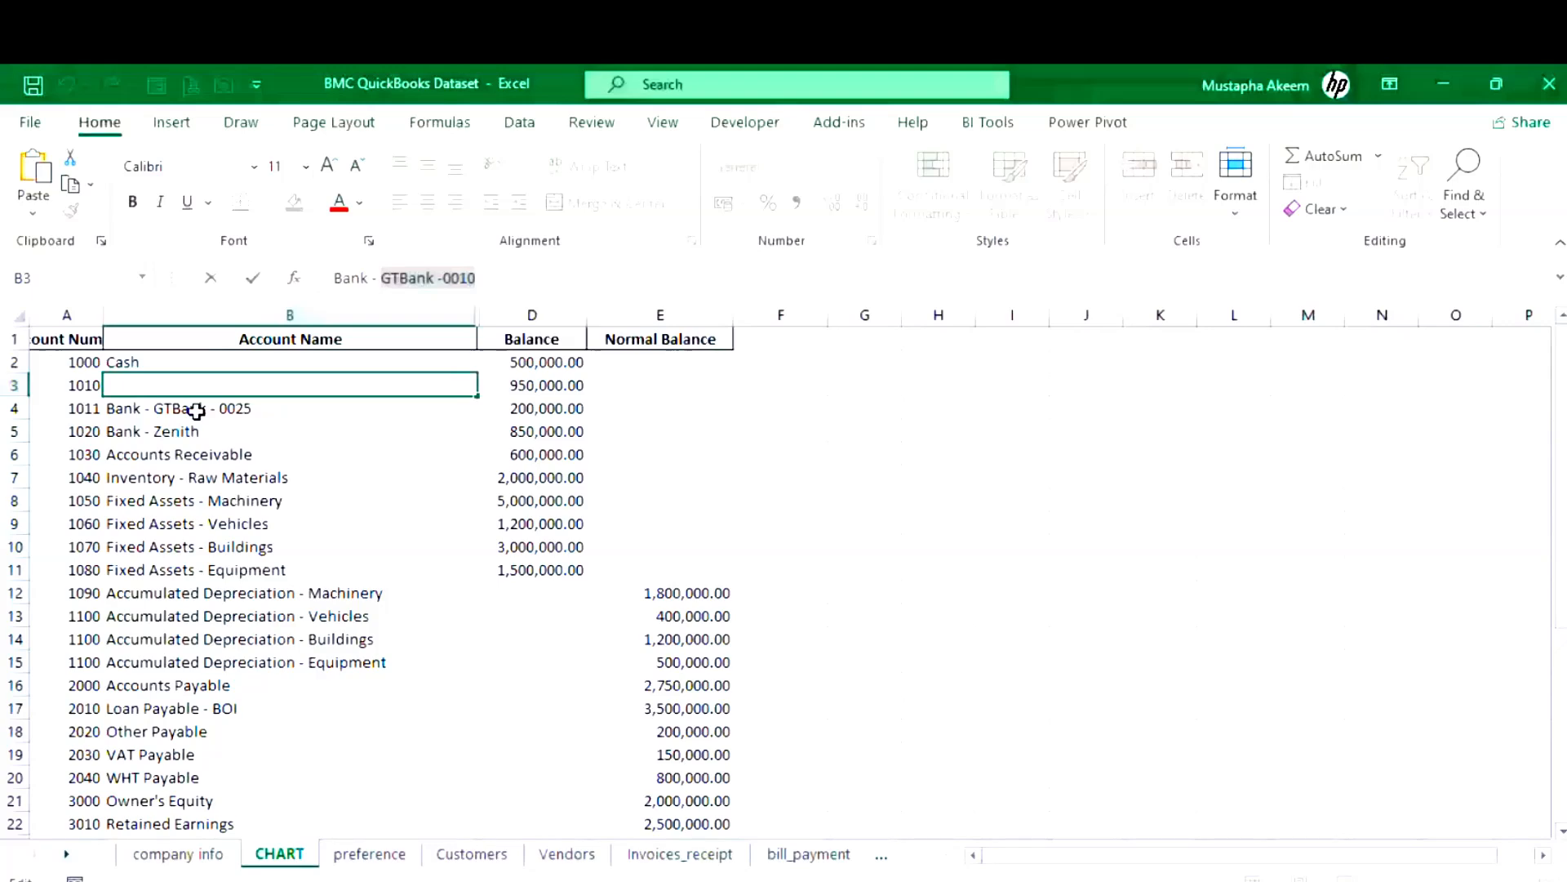
- Copy 'GTBank - 0025' from Excel into the account name and make it a GTBANK subaccount
left_click(196, 410)
left_click_drag(381, 277, 507, 277)
key("ctrl+c")
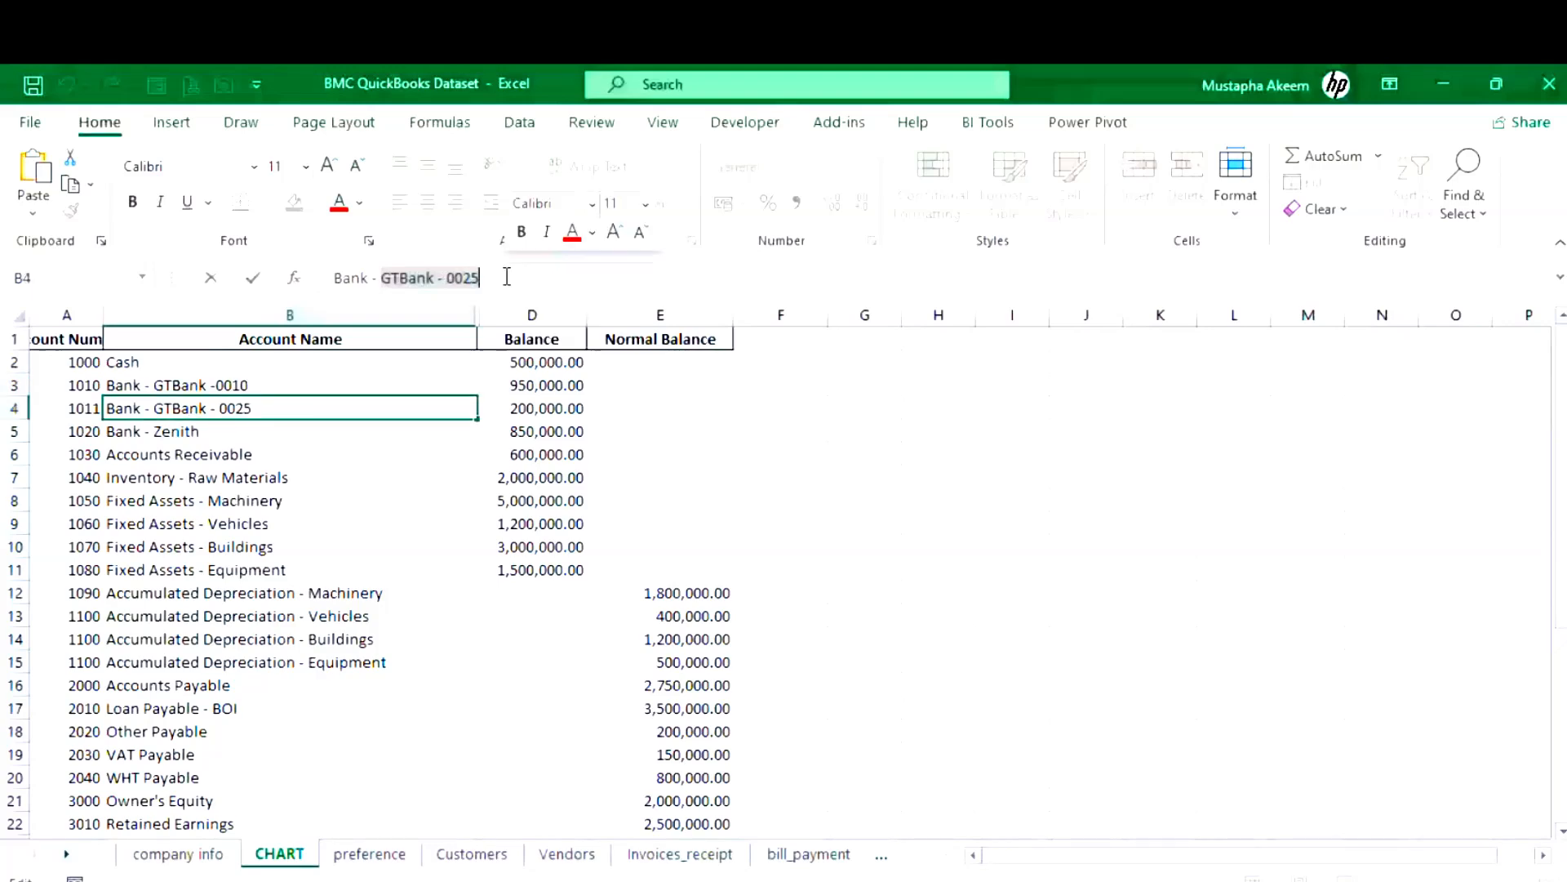
key("alt+Tab")
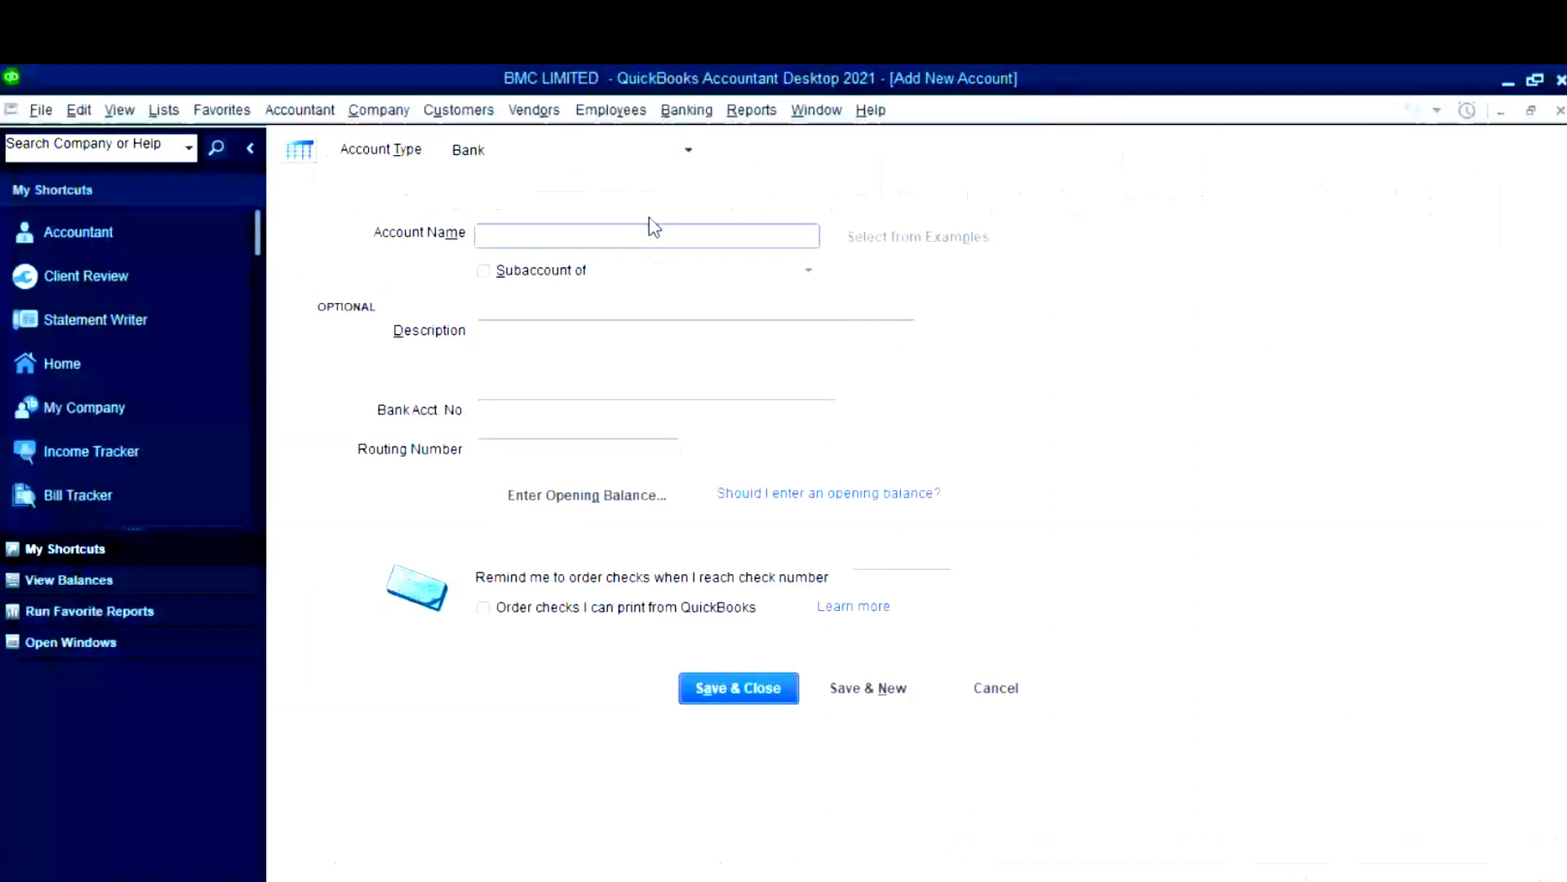
key("ctrl+v")
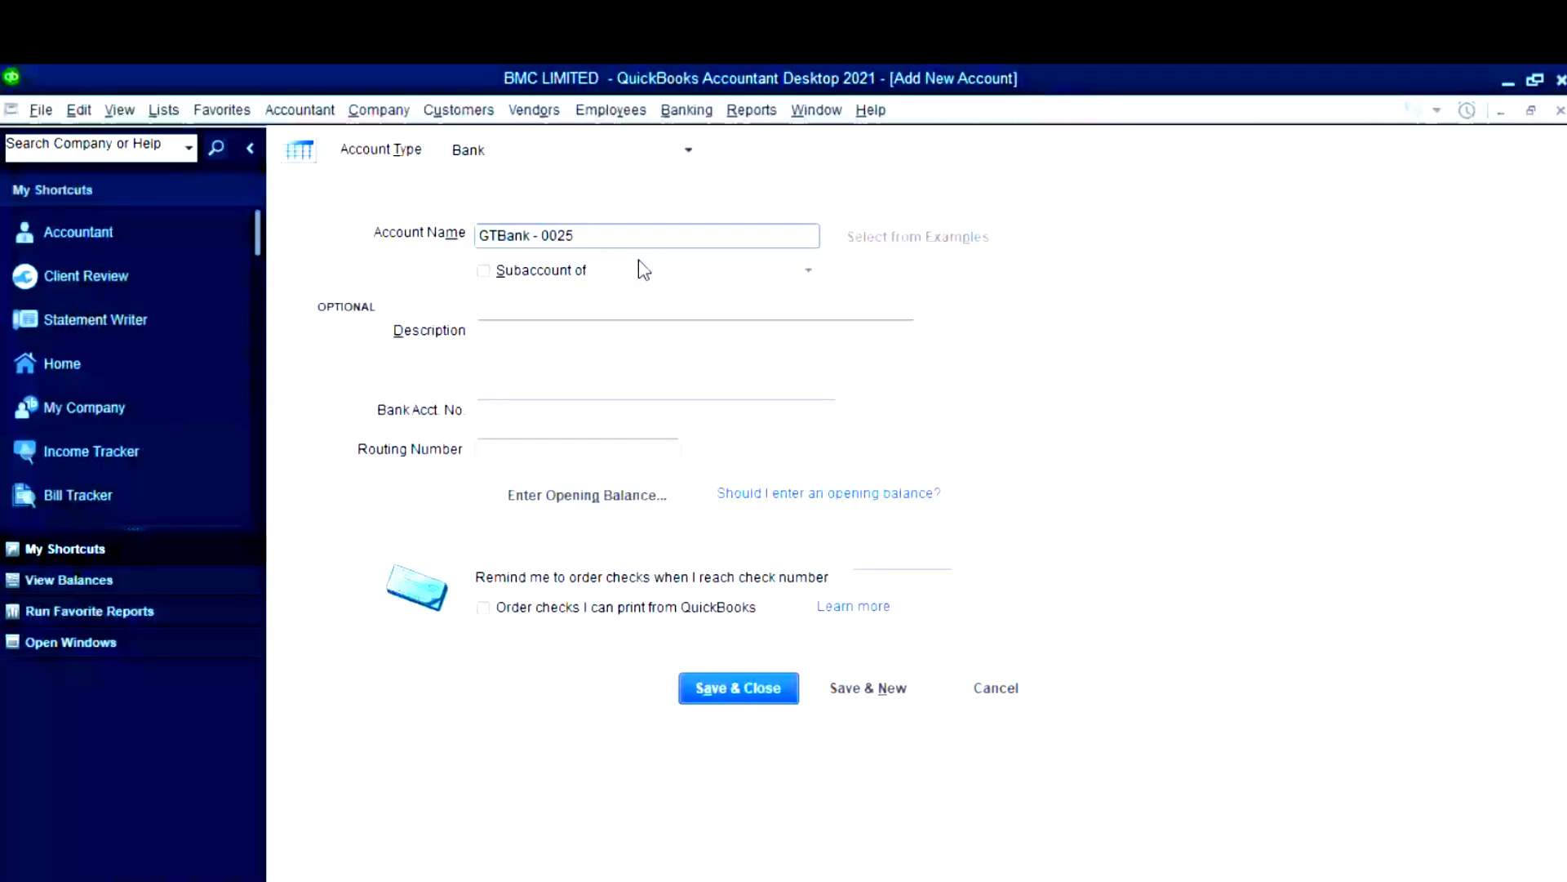
left_click(643, 270)
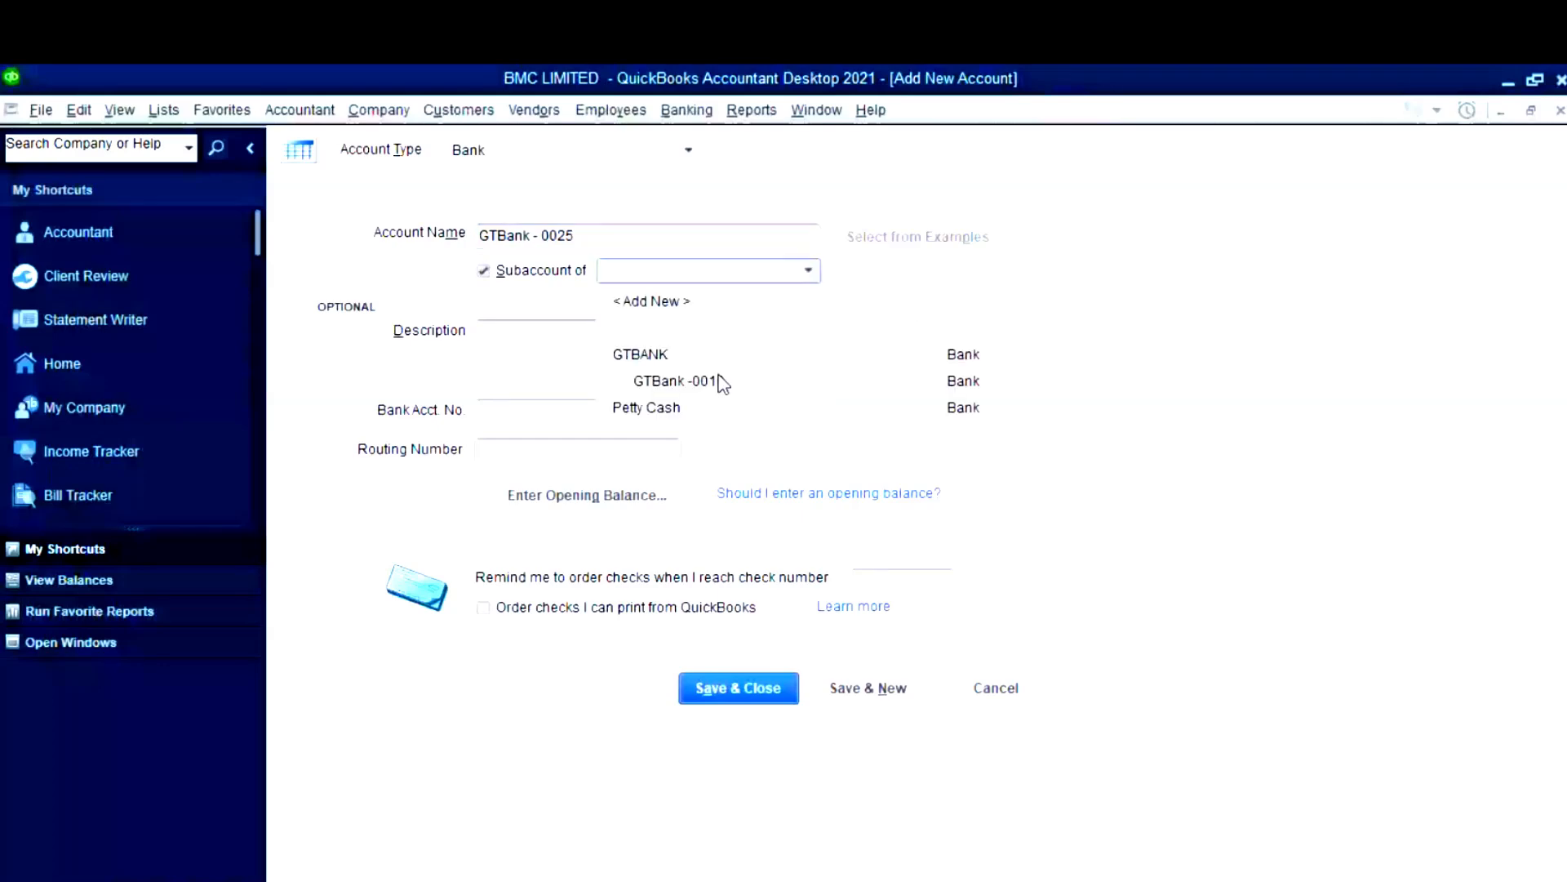
left_click(641, 354)
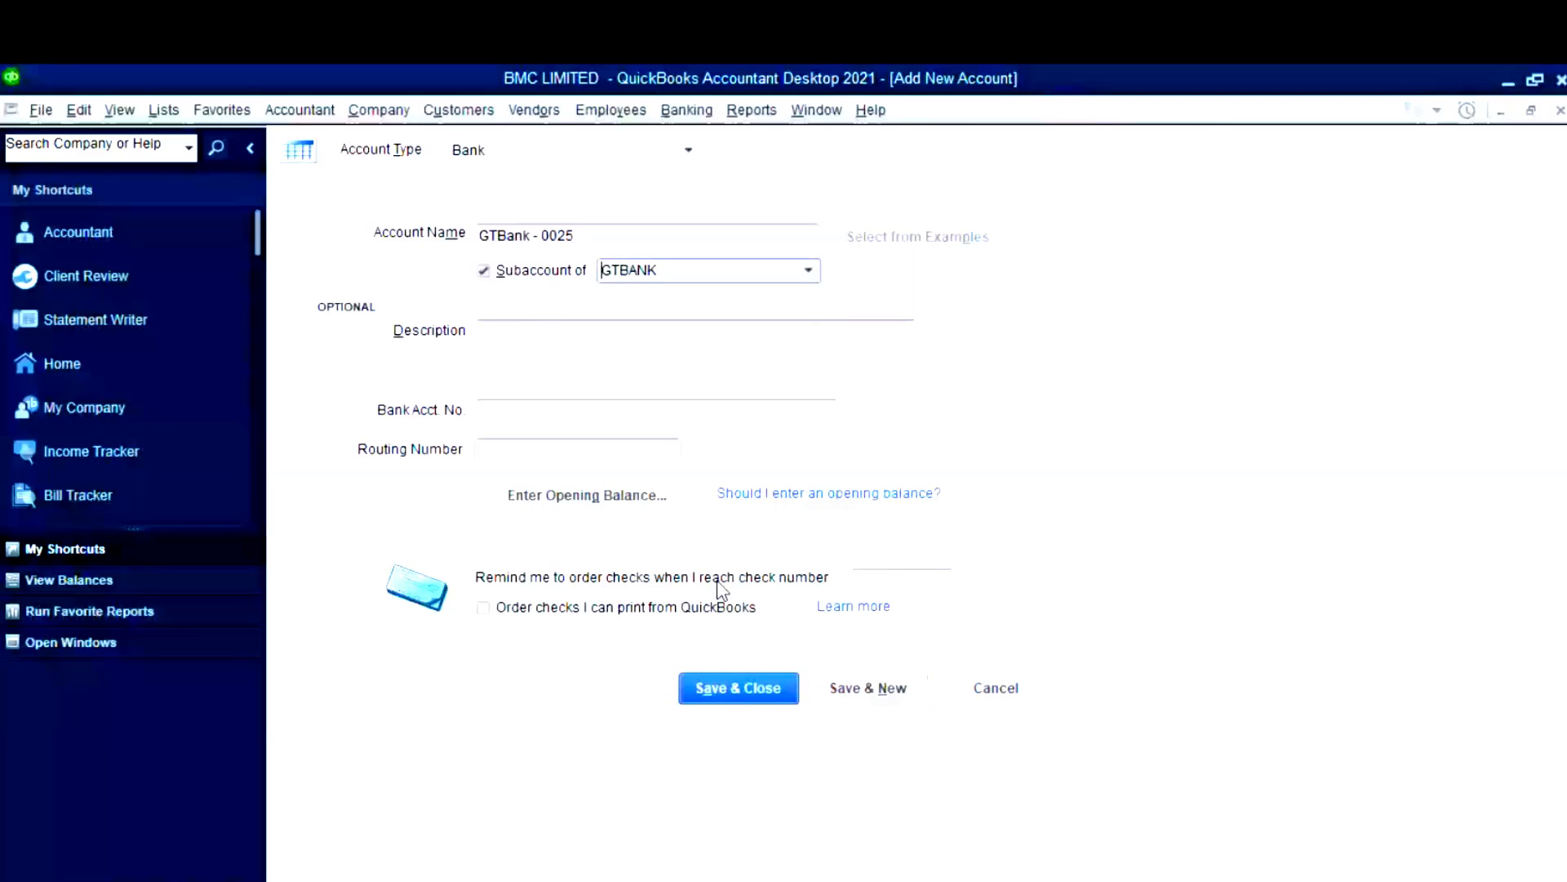
- Give it a 200,000 opening balance dated 31/12/2024 and save the account
left_click(587, 495)
left_click(920, 191)
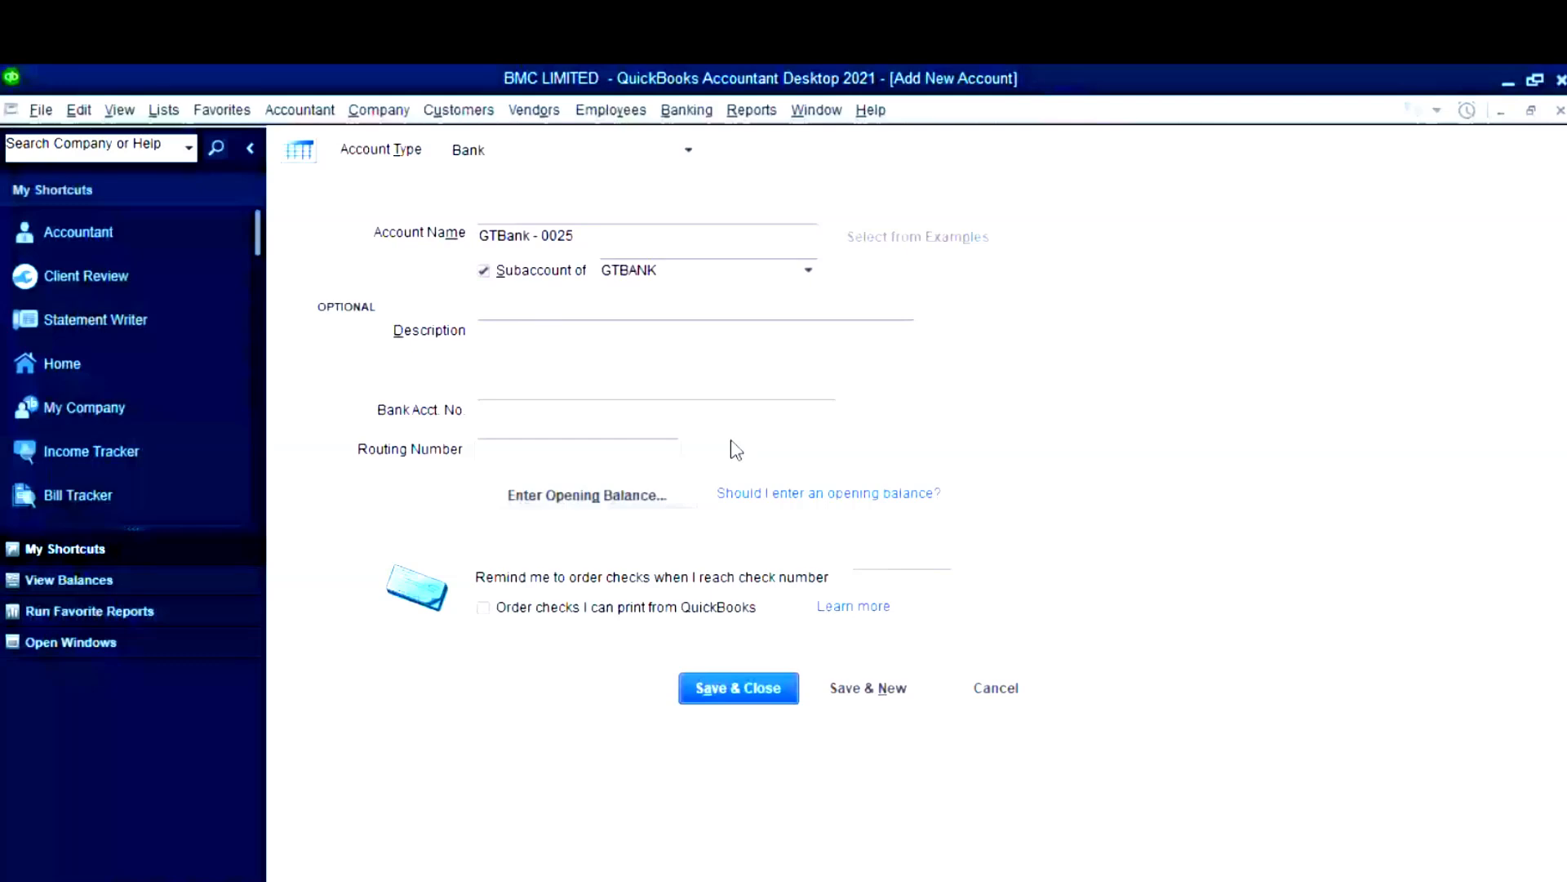
left_click(604, 502)
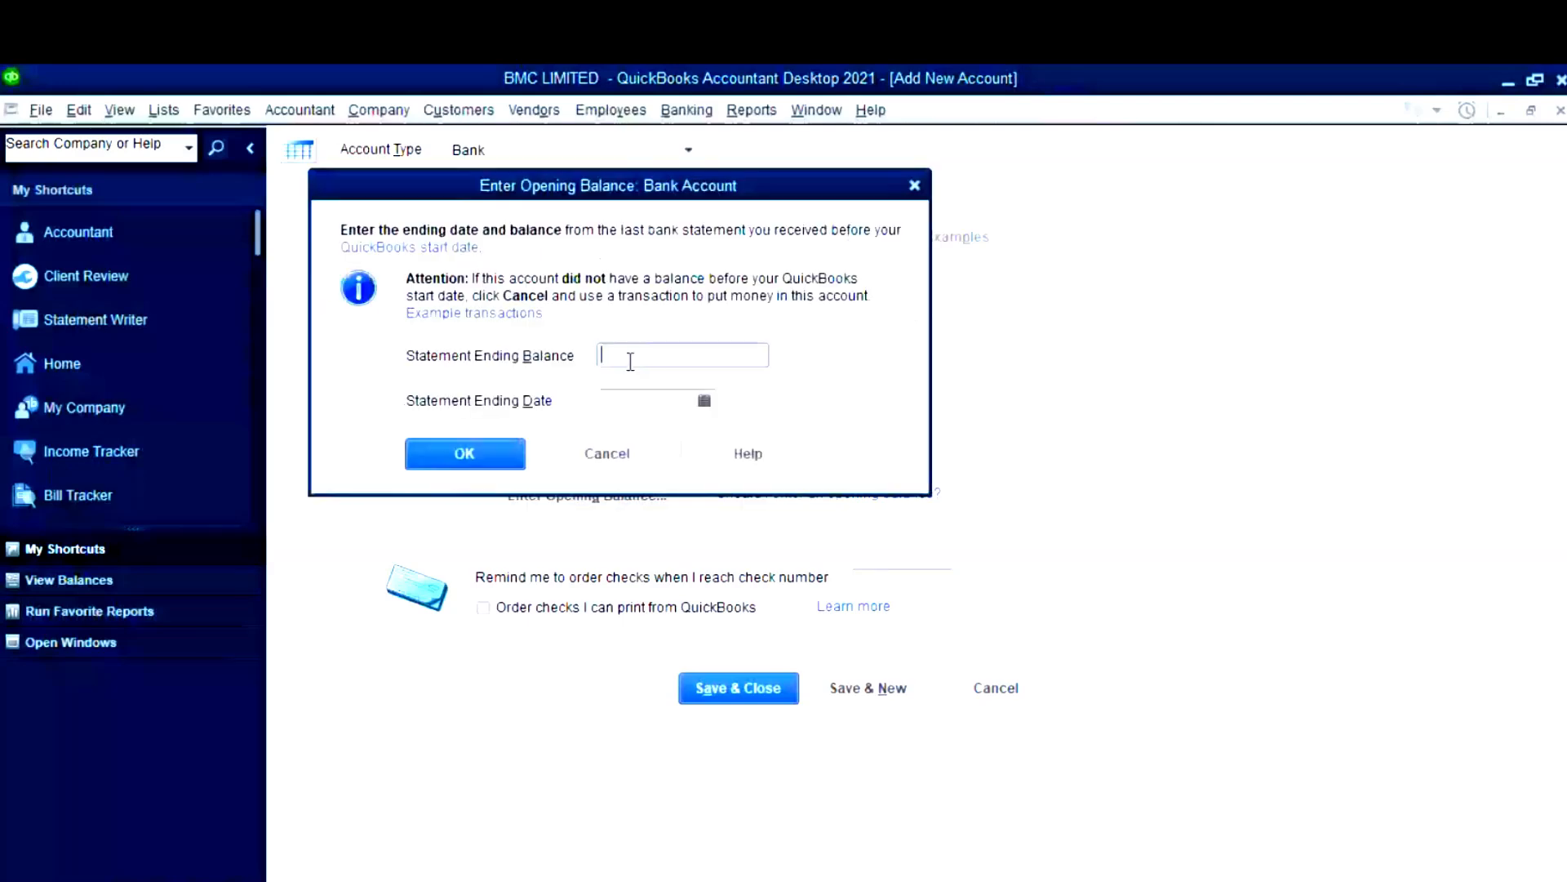
type("2")
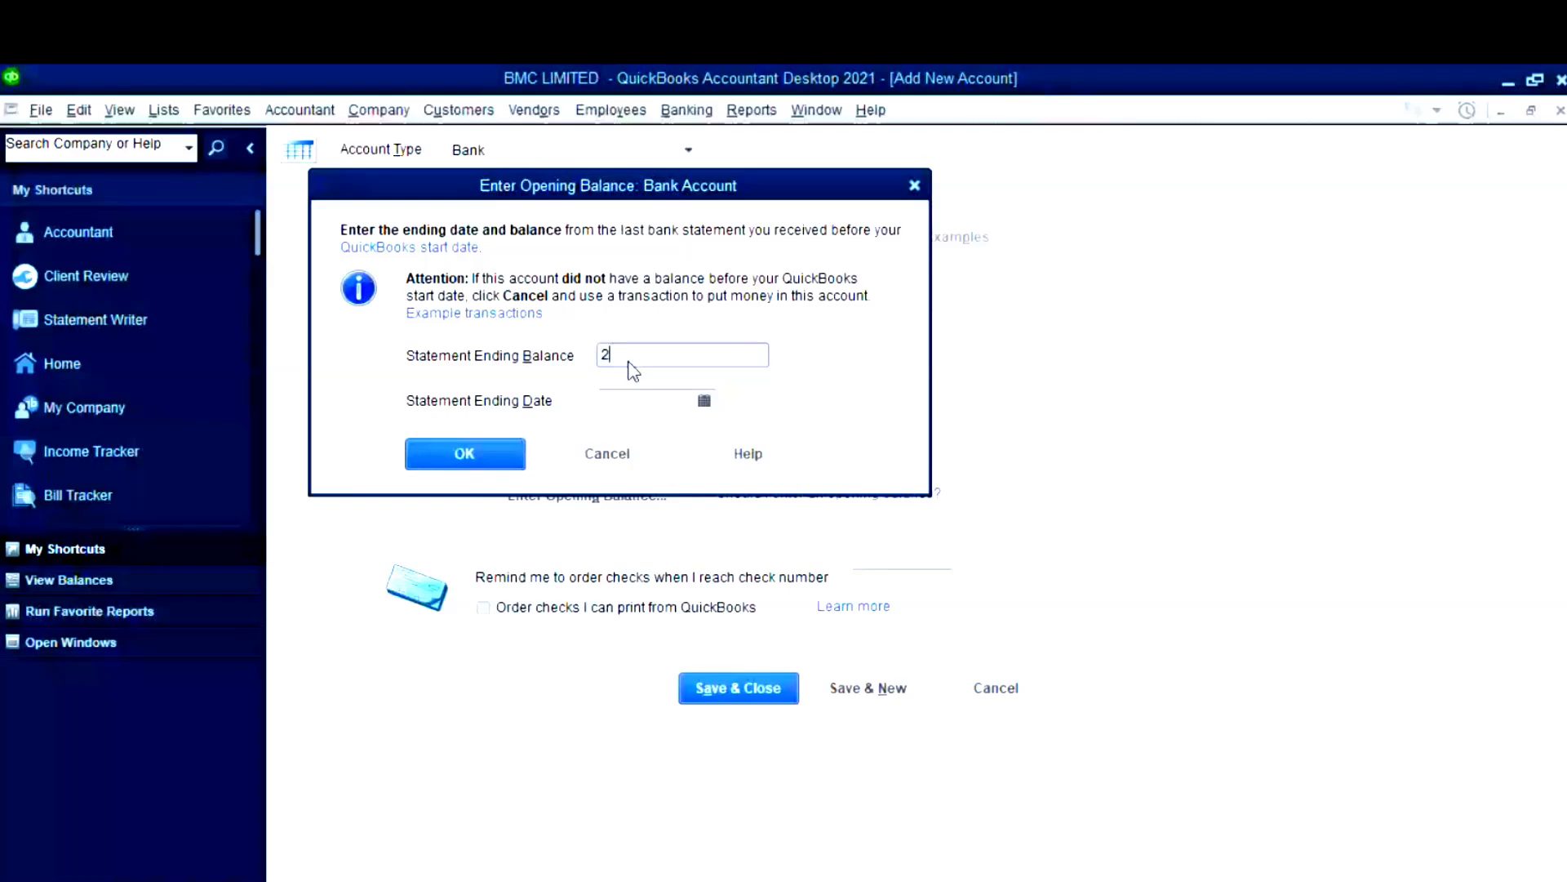
type("00000")
key("Tab")
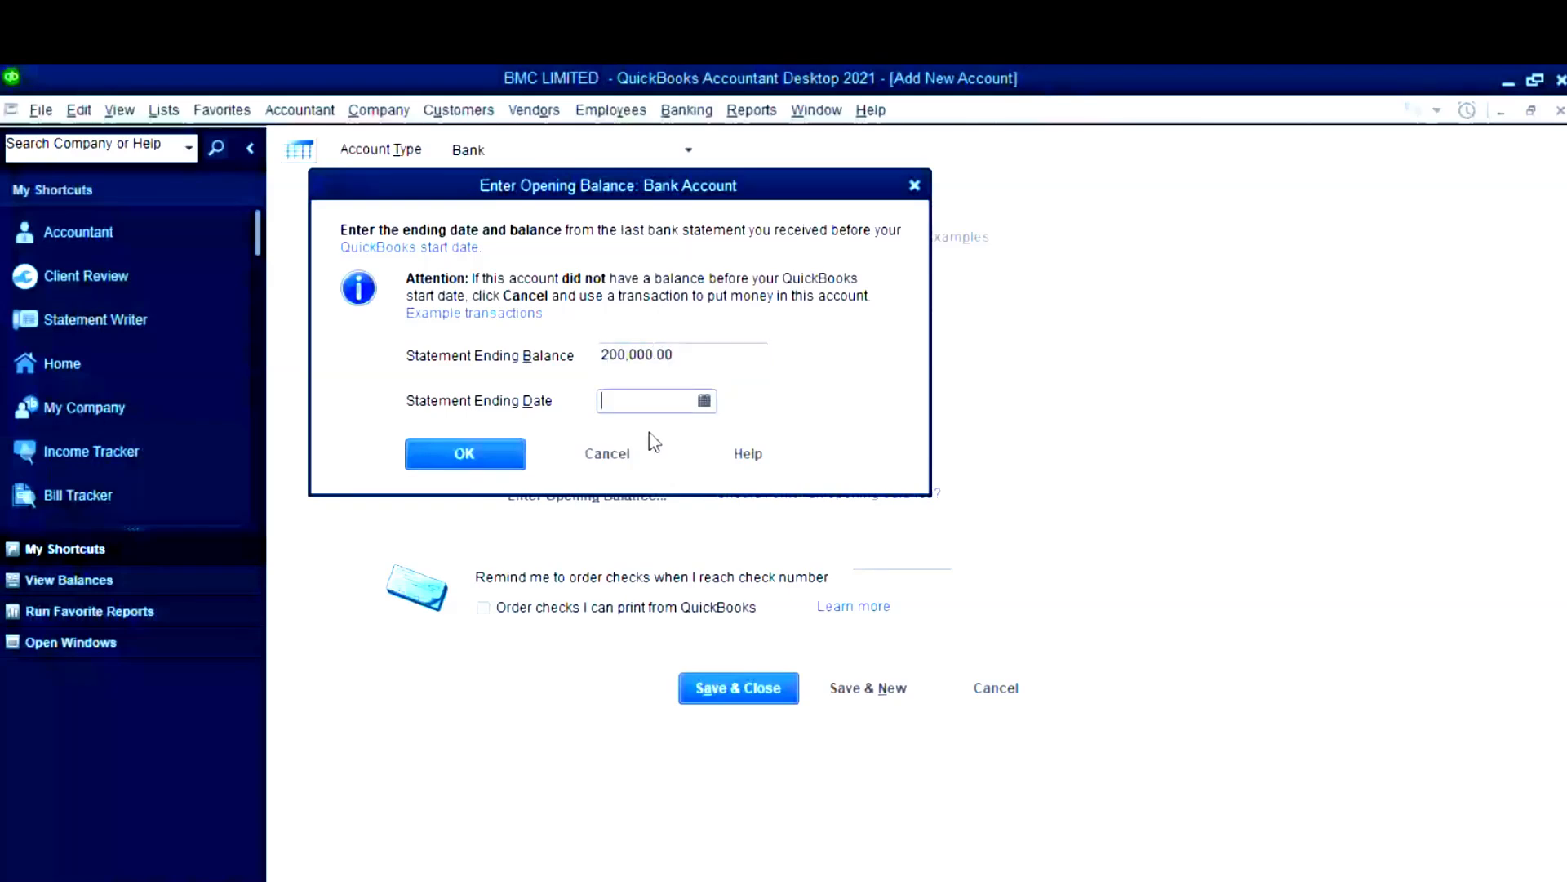
left_click(704, 400)
left_click(624, 439)
left_click(624, 439)
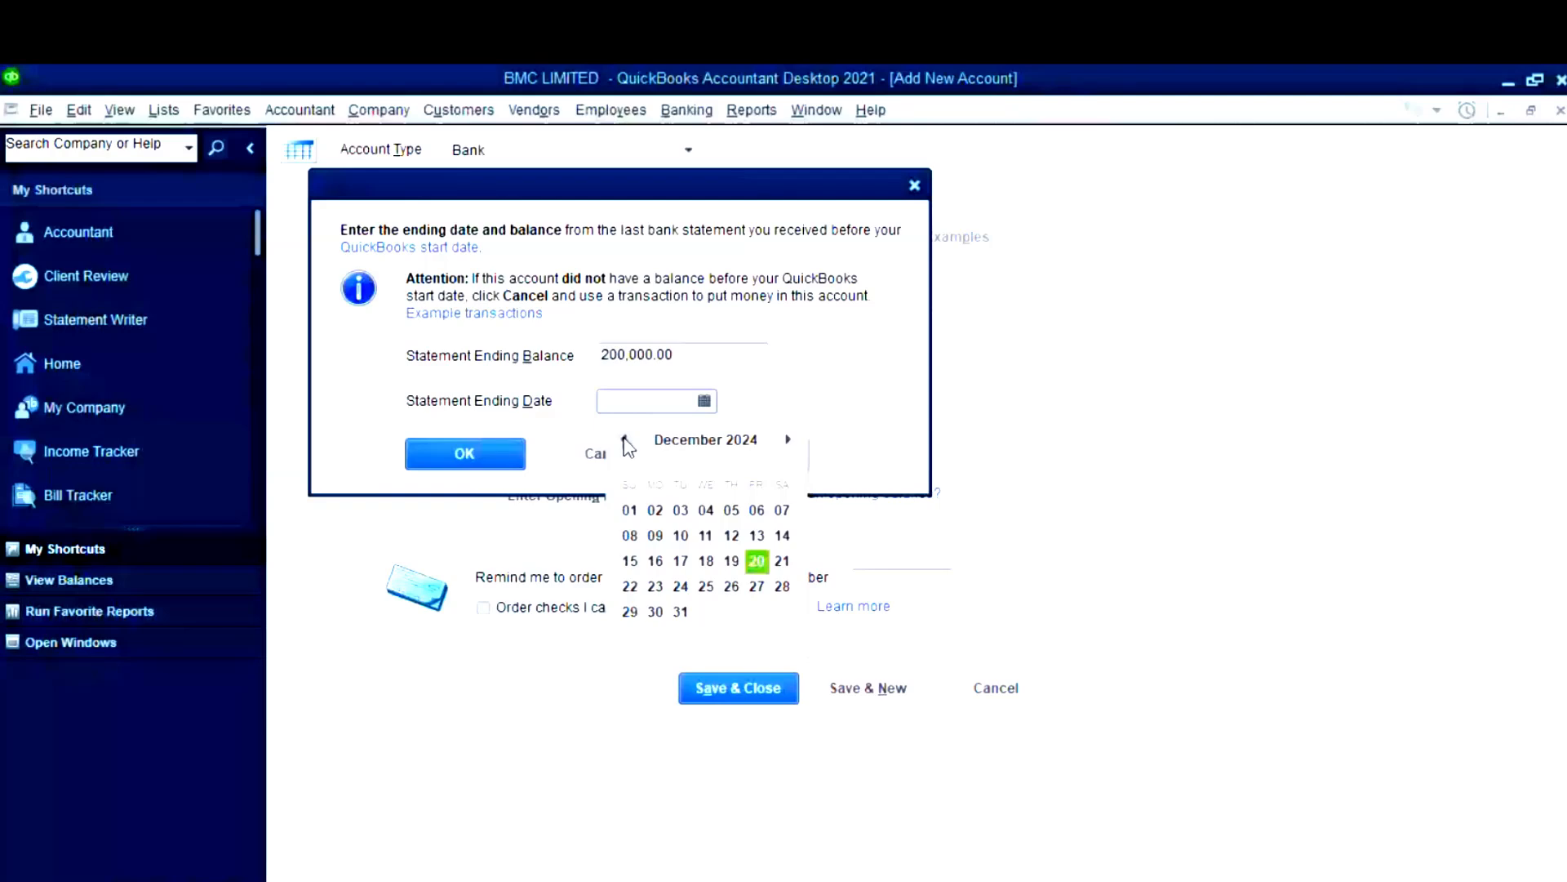
left_click(681, 612)
left_click(491, 452)
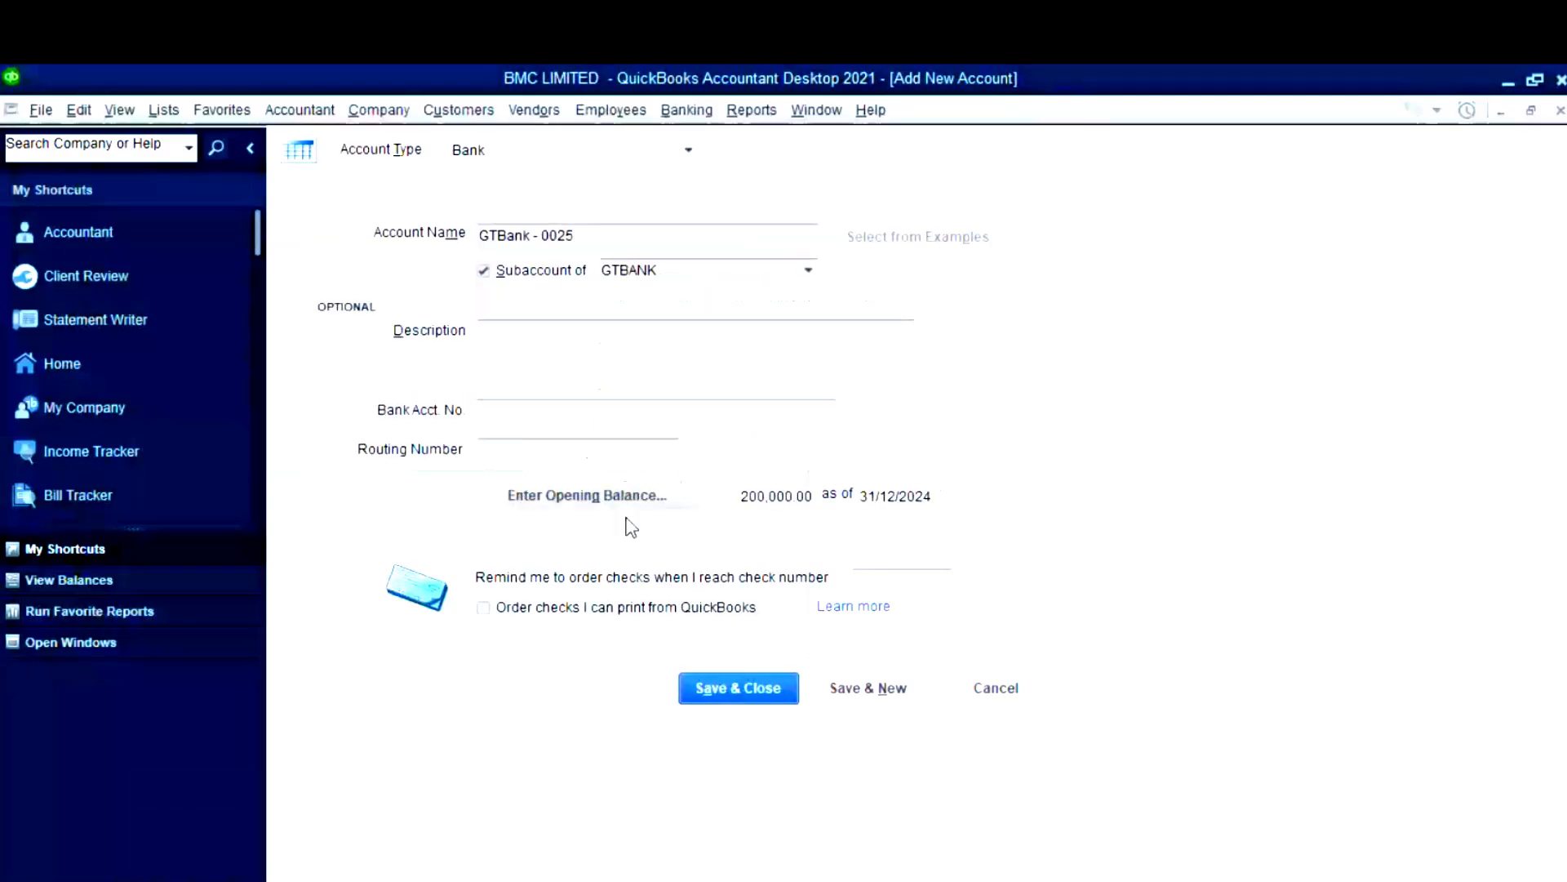
left_click(758, 694)
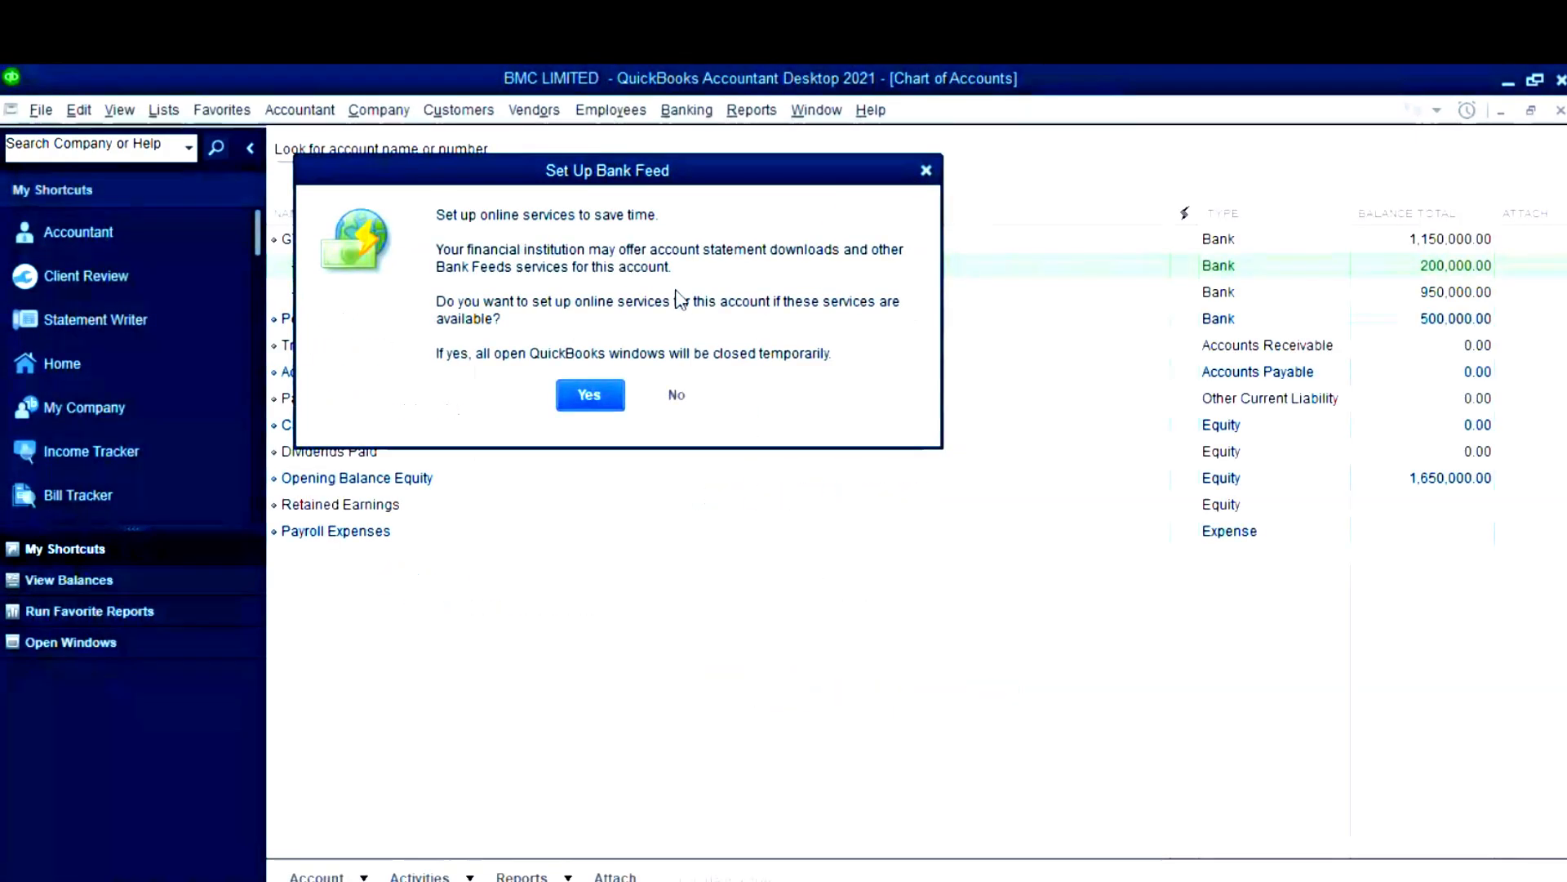
- Decline the bank feed, then review GTBANK's 1,150,000.00 total and both subaccount balances
left_click(677, 393)
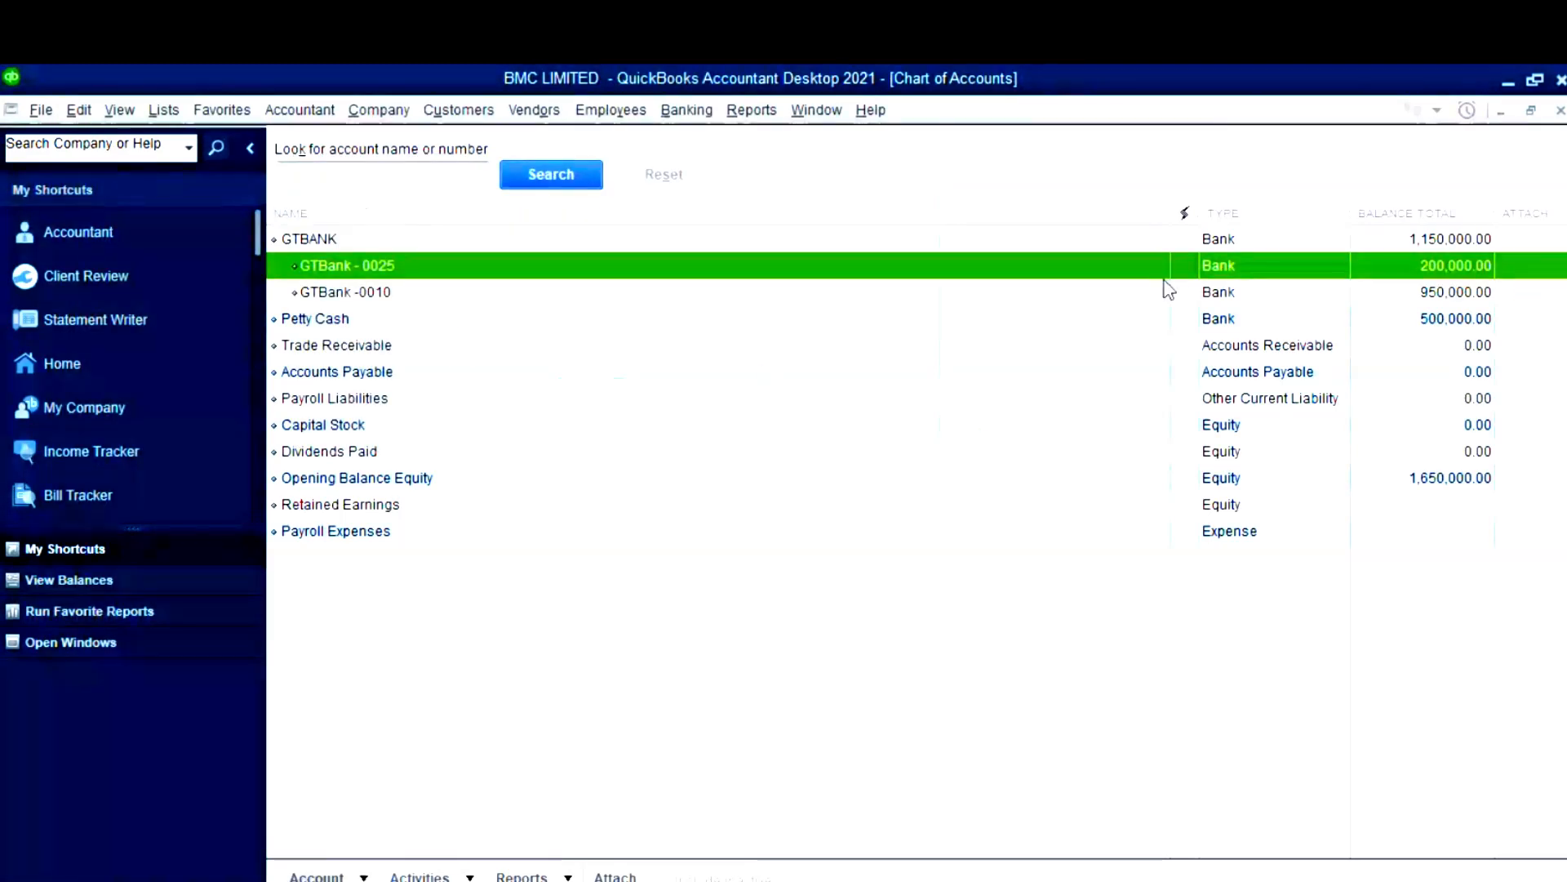
left_click(338, 244)
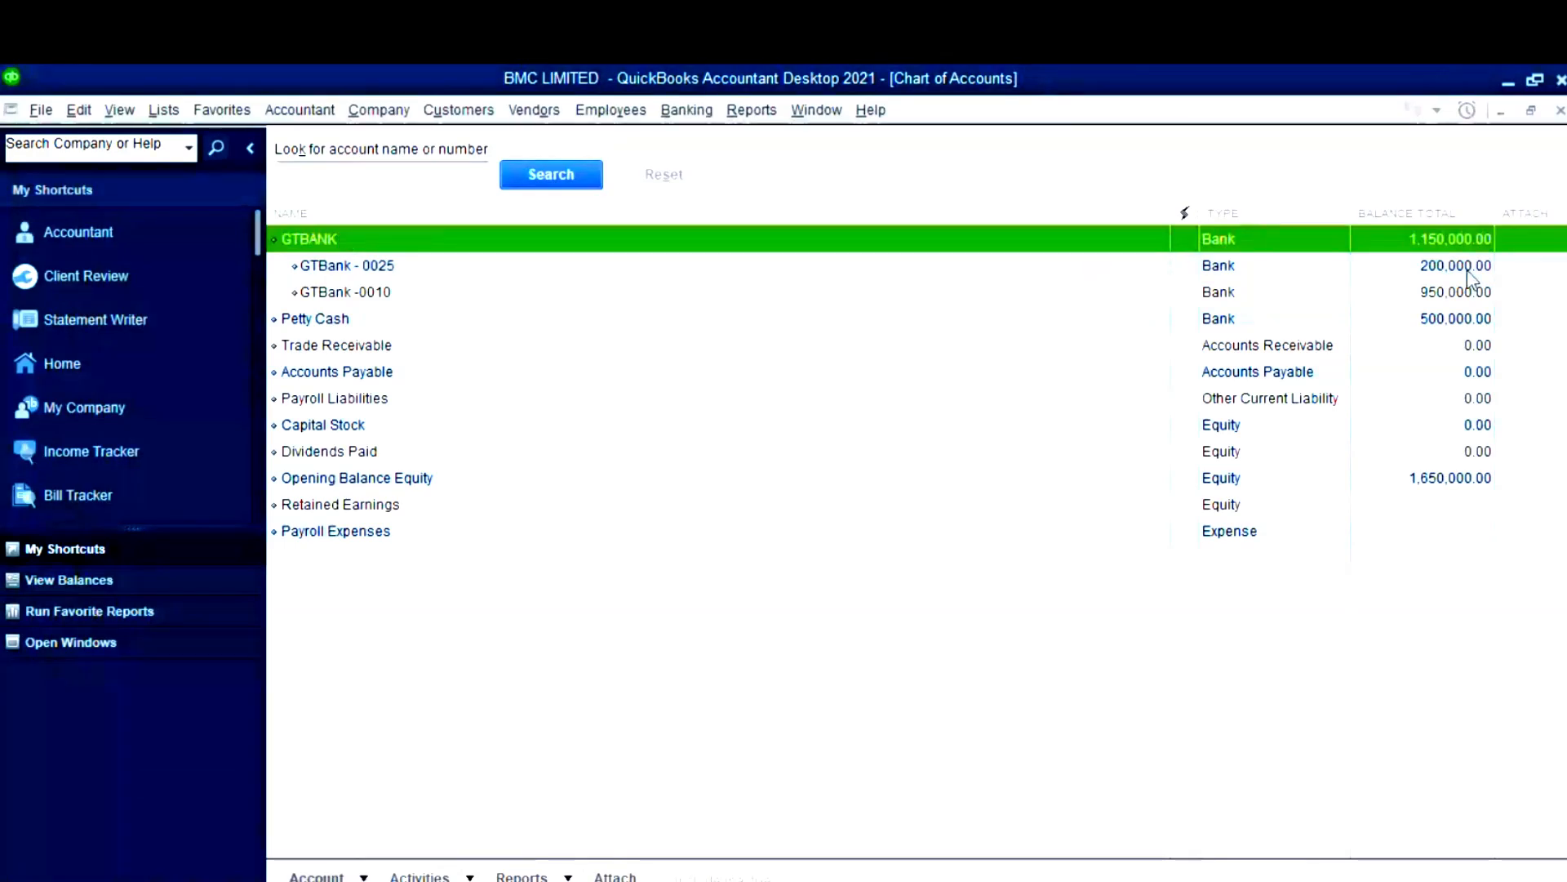
left_click(947, 260)
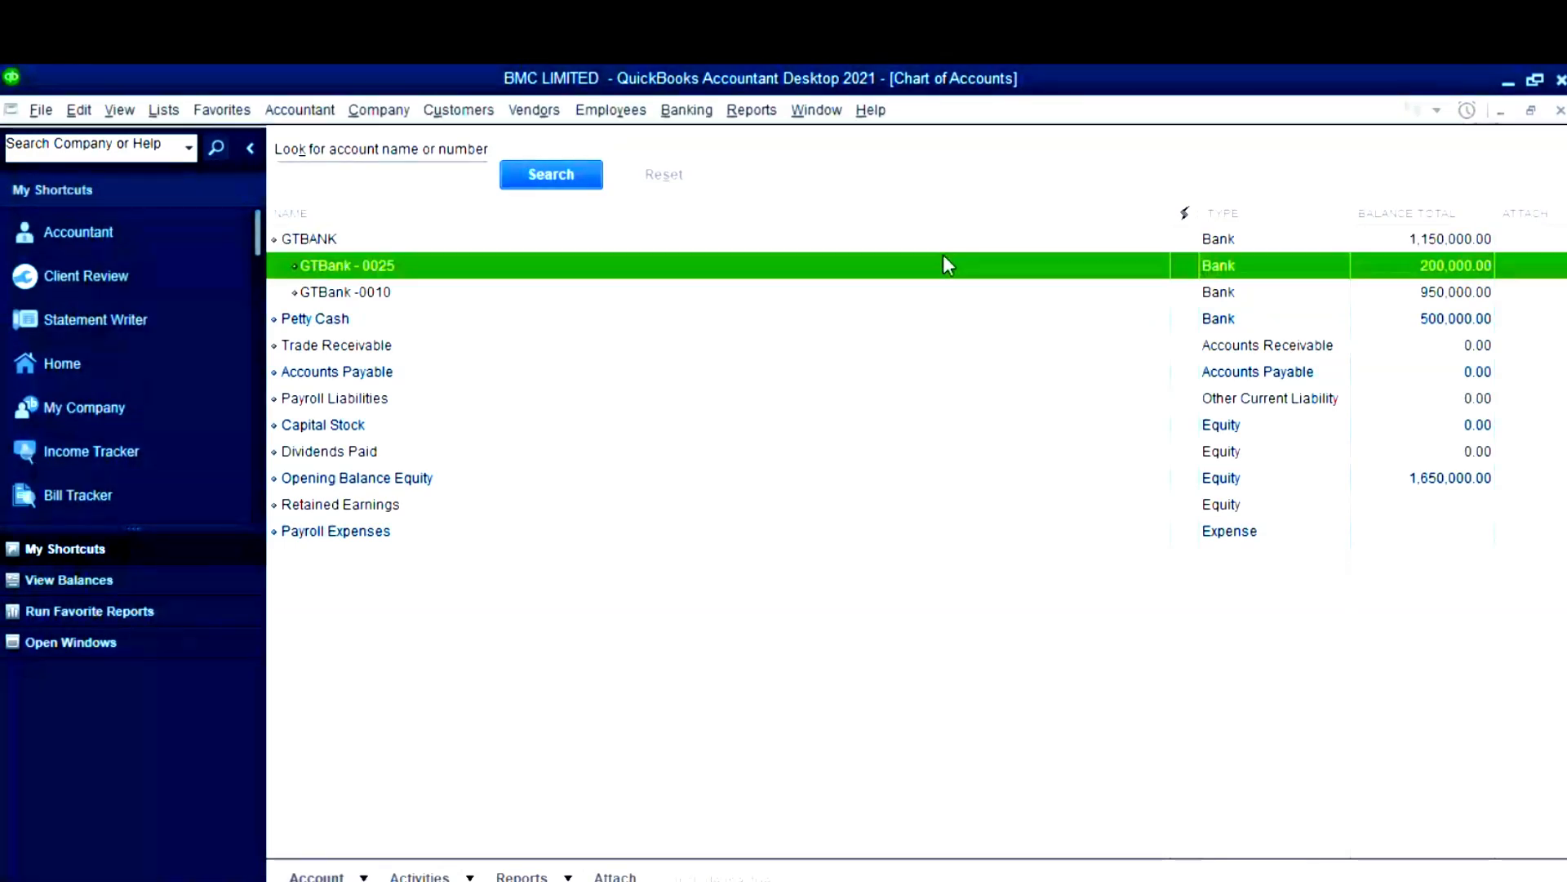
left_click(718, 293)
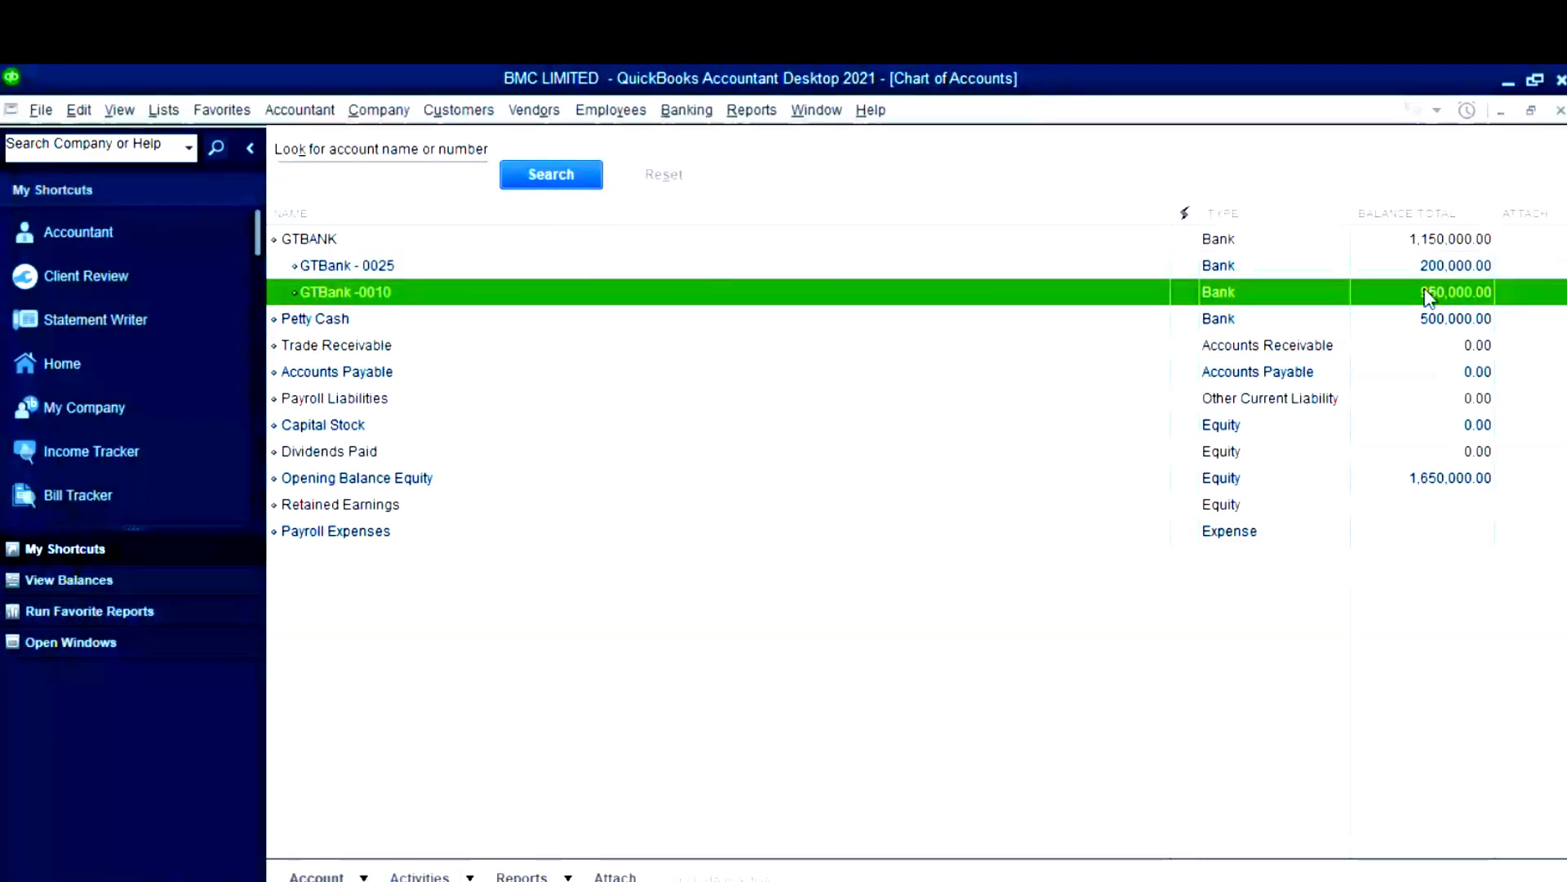
left_click(1430, 241)
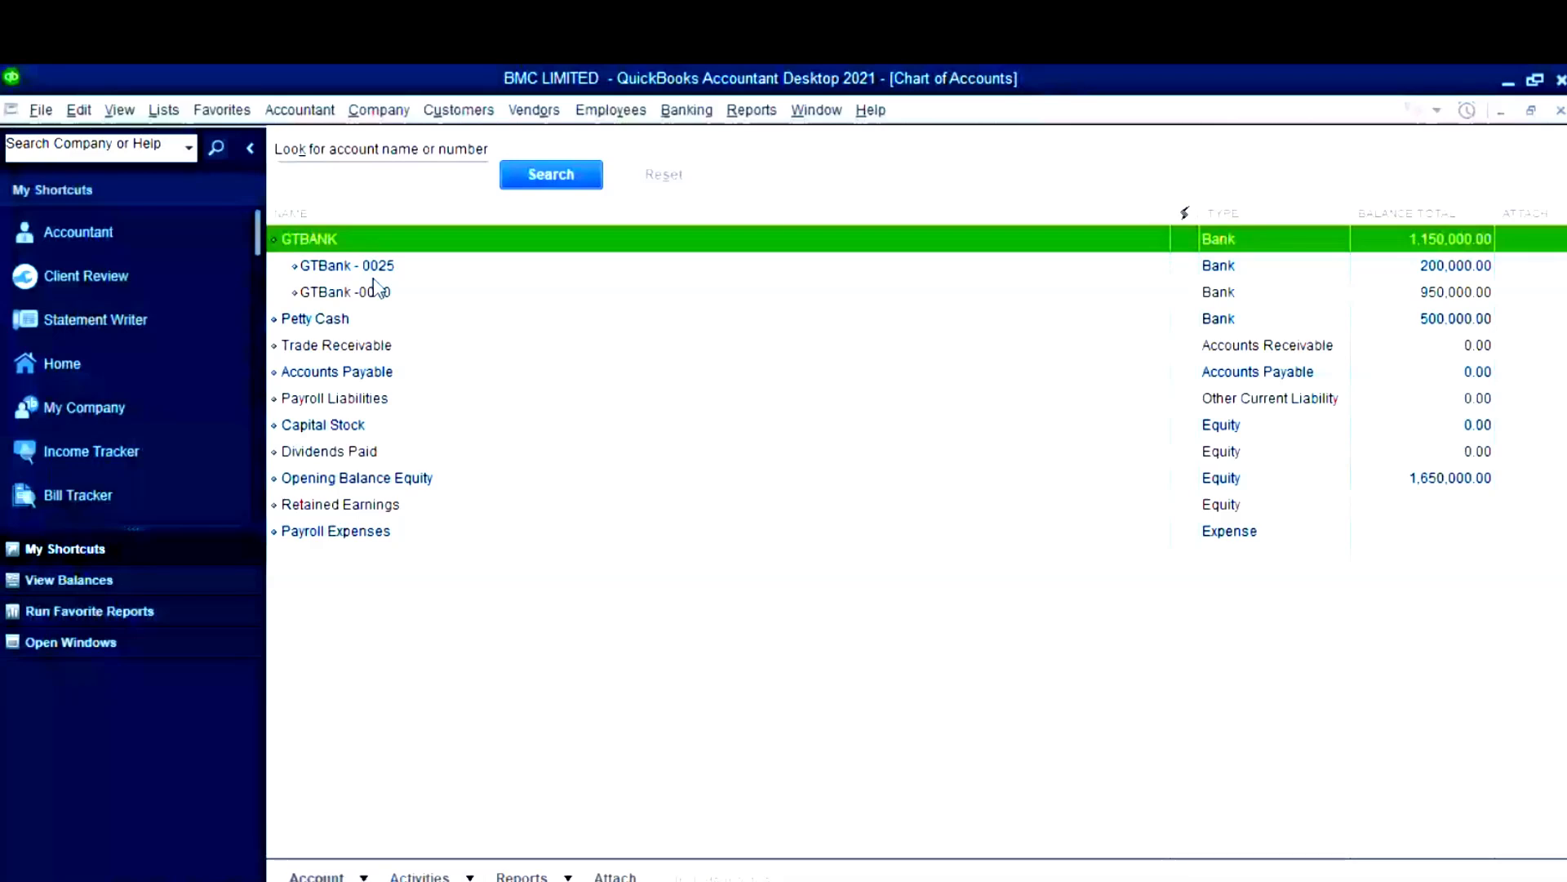
- Review the Petty Cash and Opening Balance Equity balances, then switch back to the Excel workbook
left_click(381, 318)
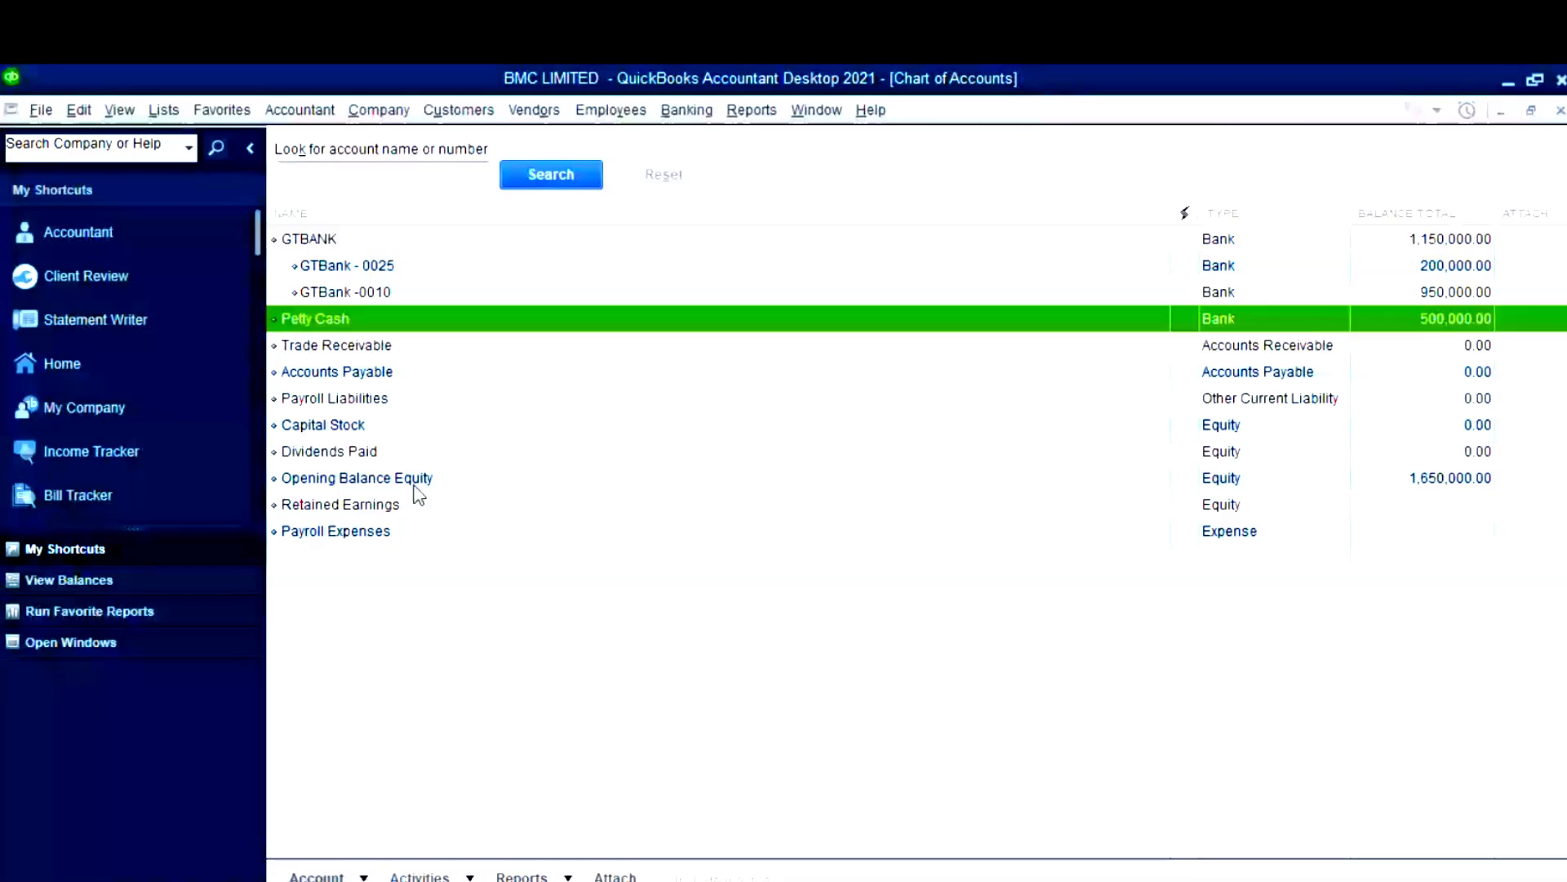
left_click(416, 482)
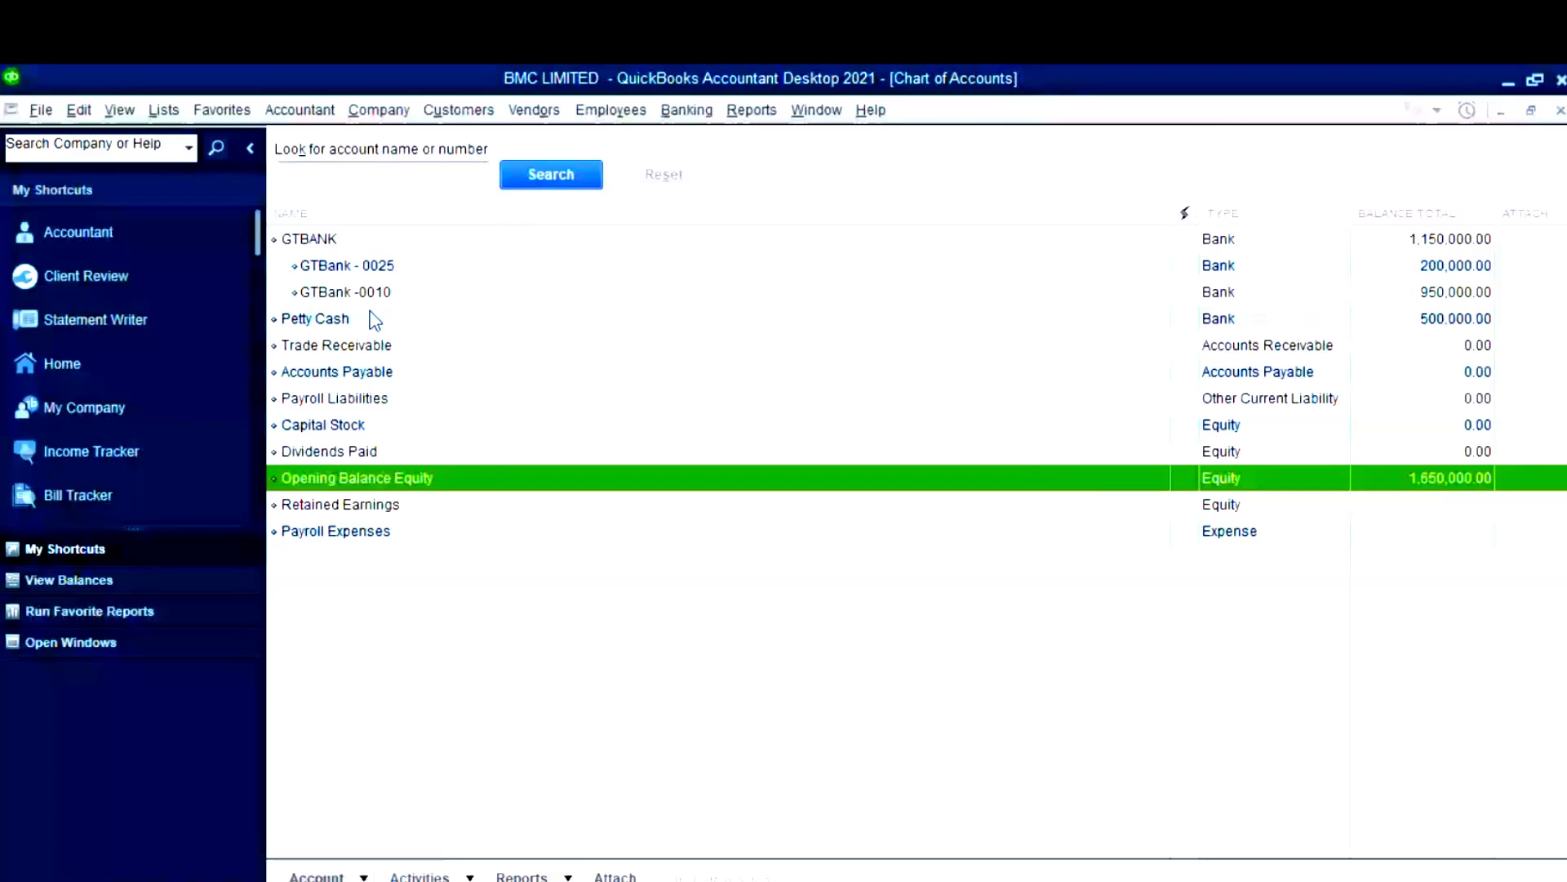
left_click(751, 878)
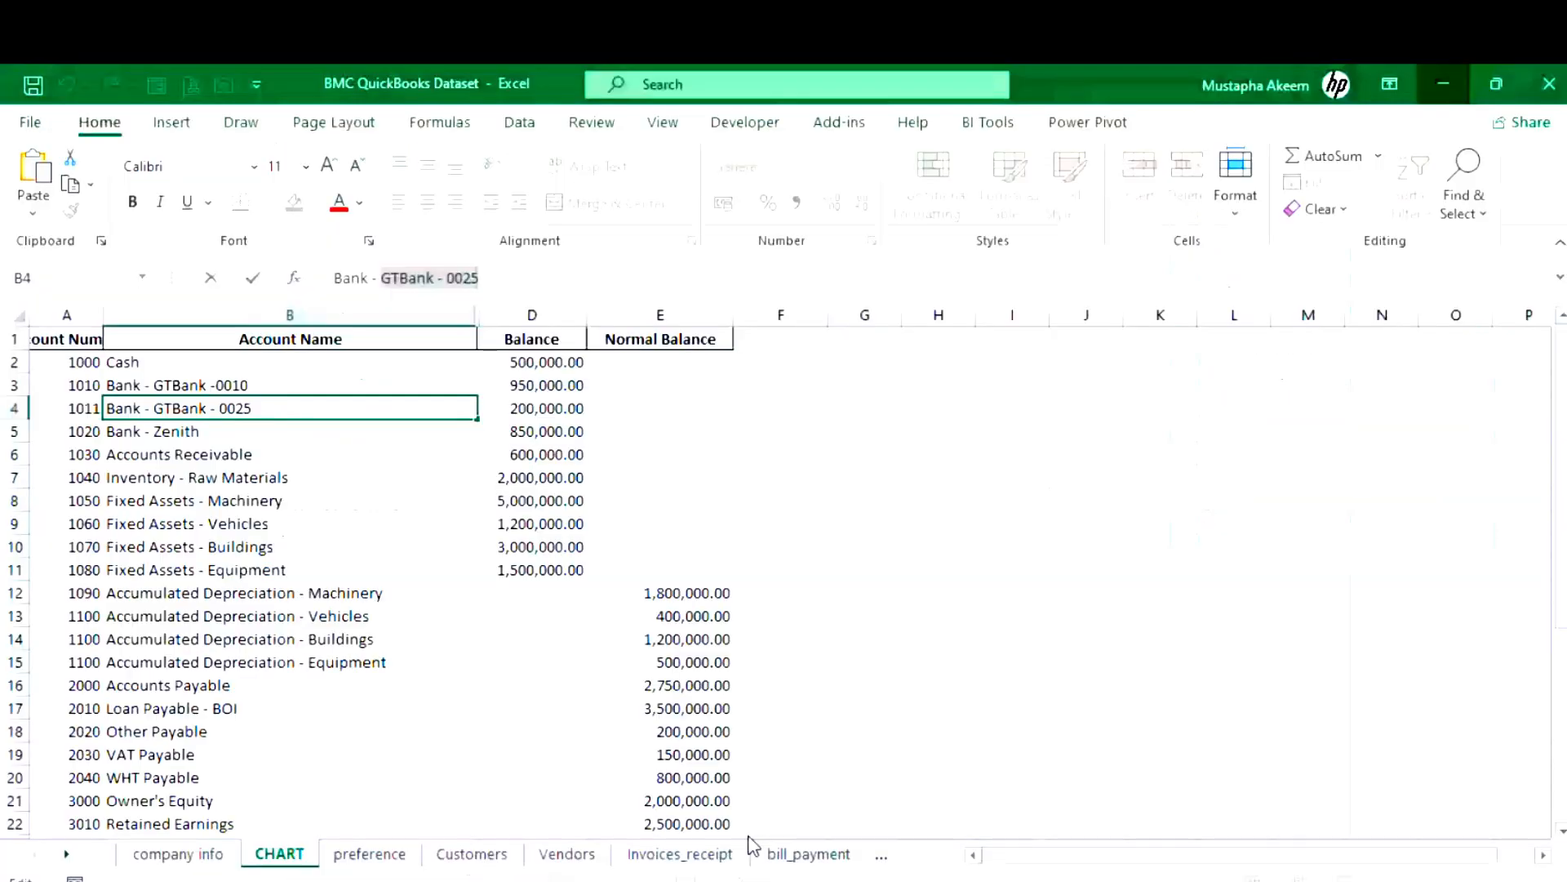
- Return to the Chart of Accounts and start a new account
left_click(83, 364)
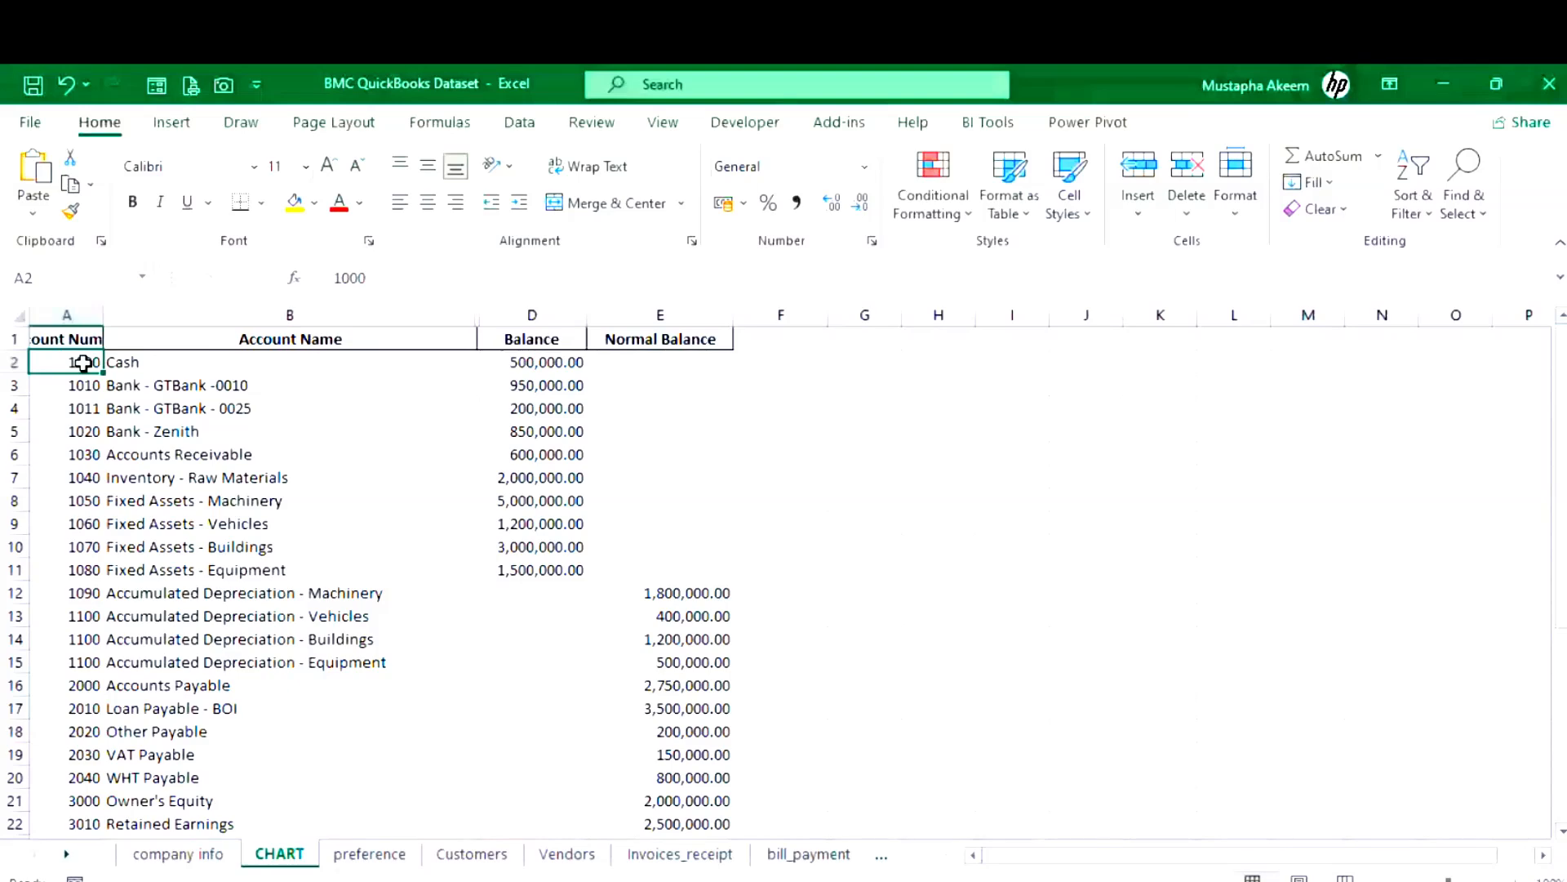
left_click(698, 824)
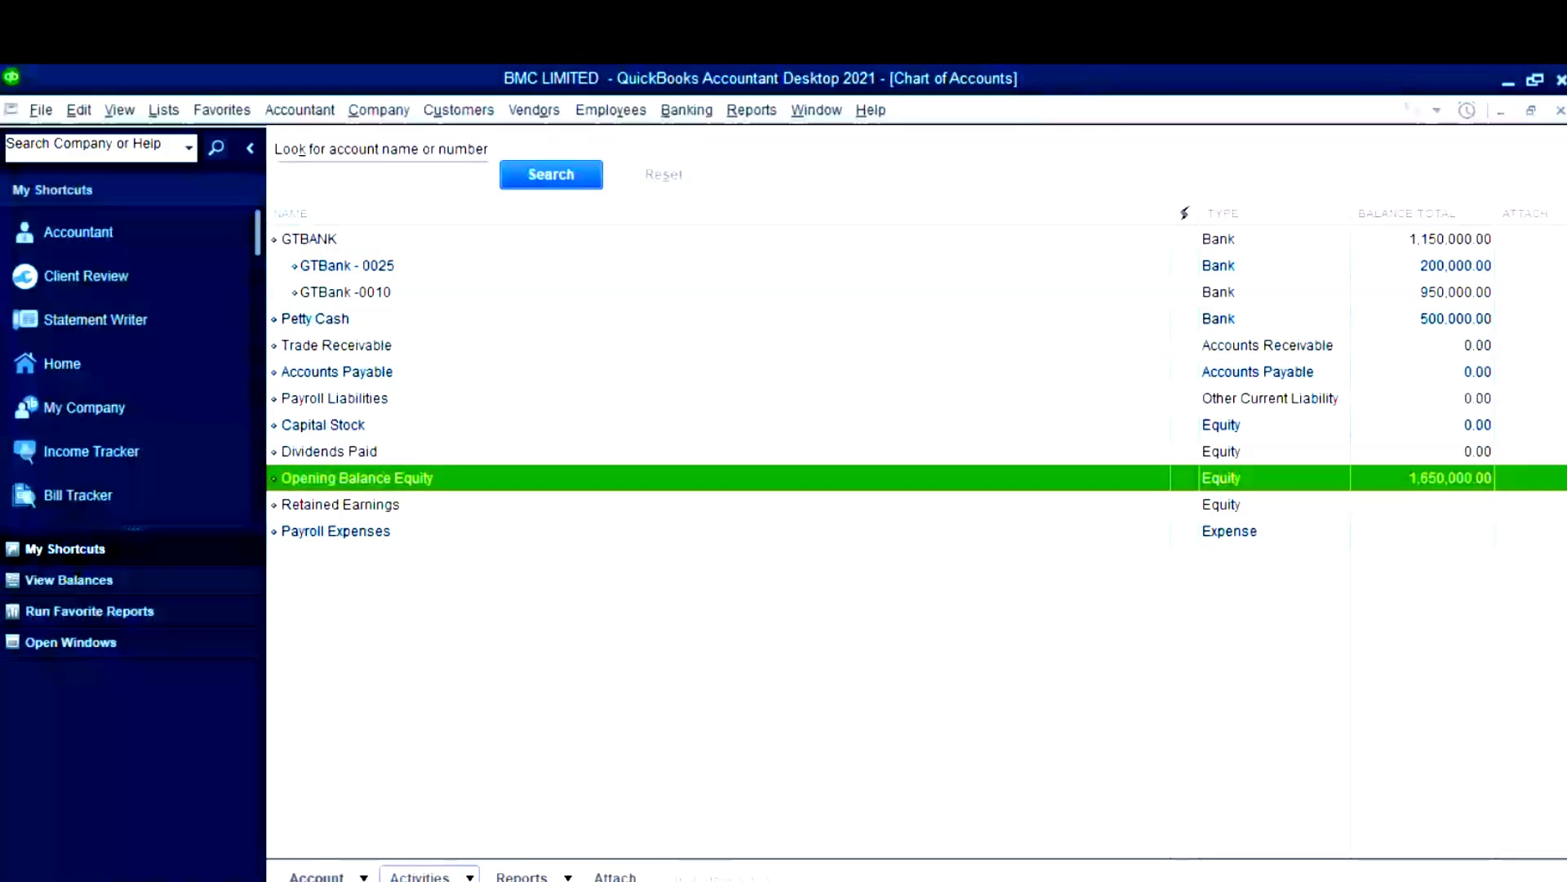
left_click(366, 876)
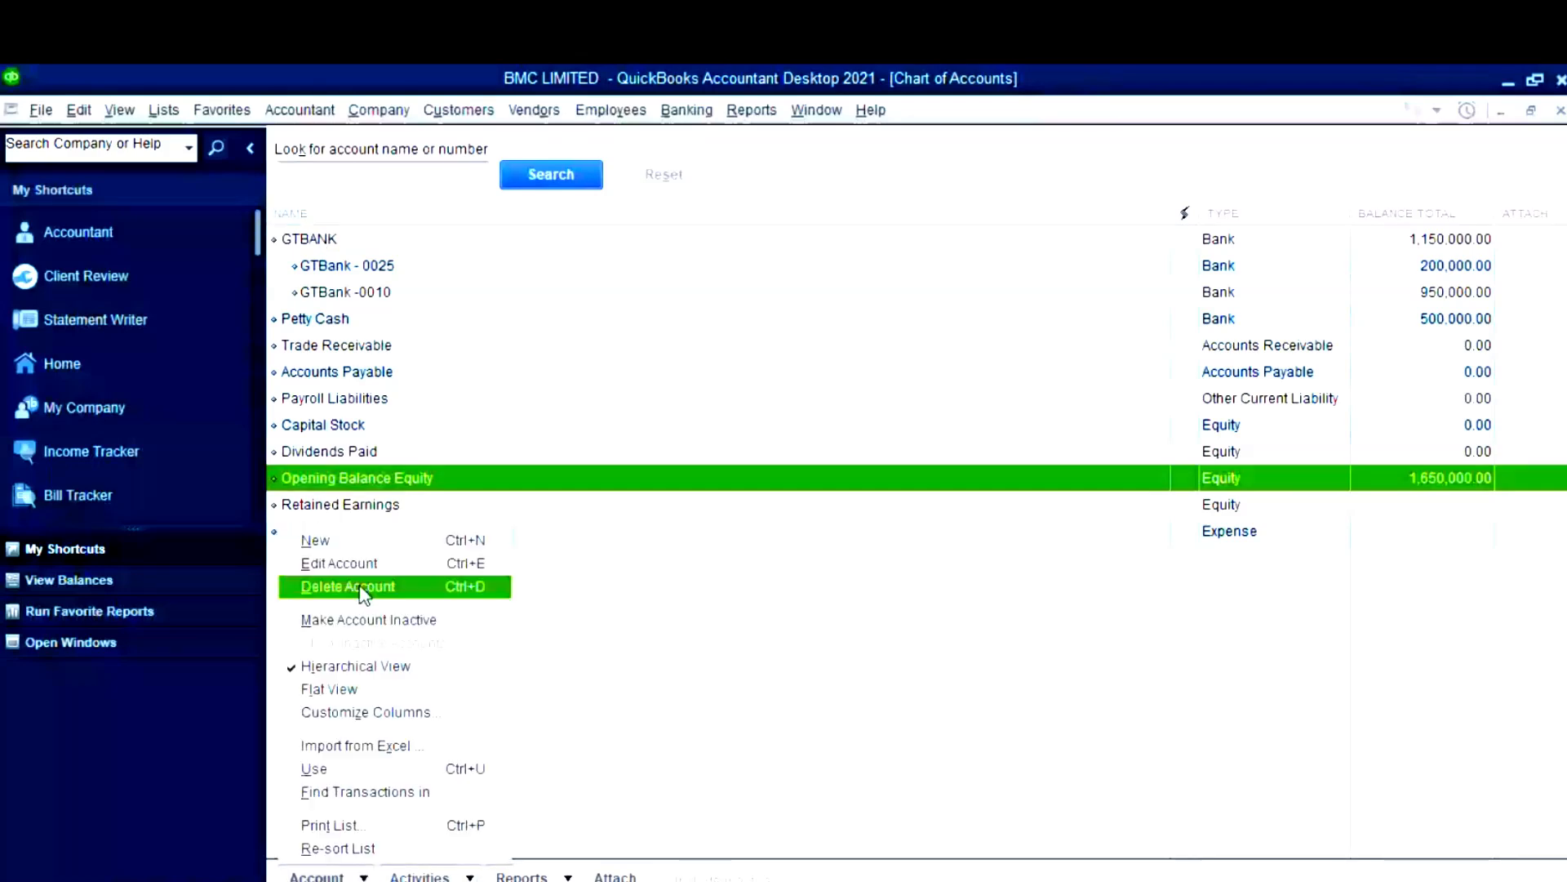
left_click(380, 540)
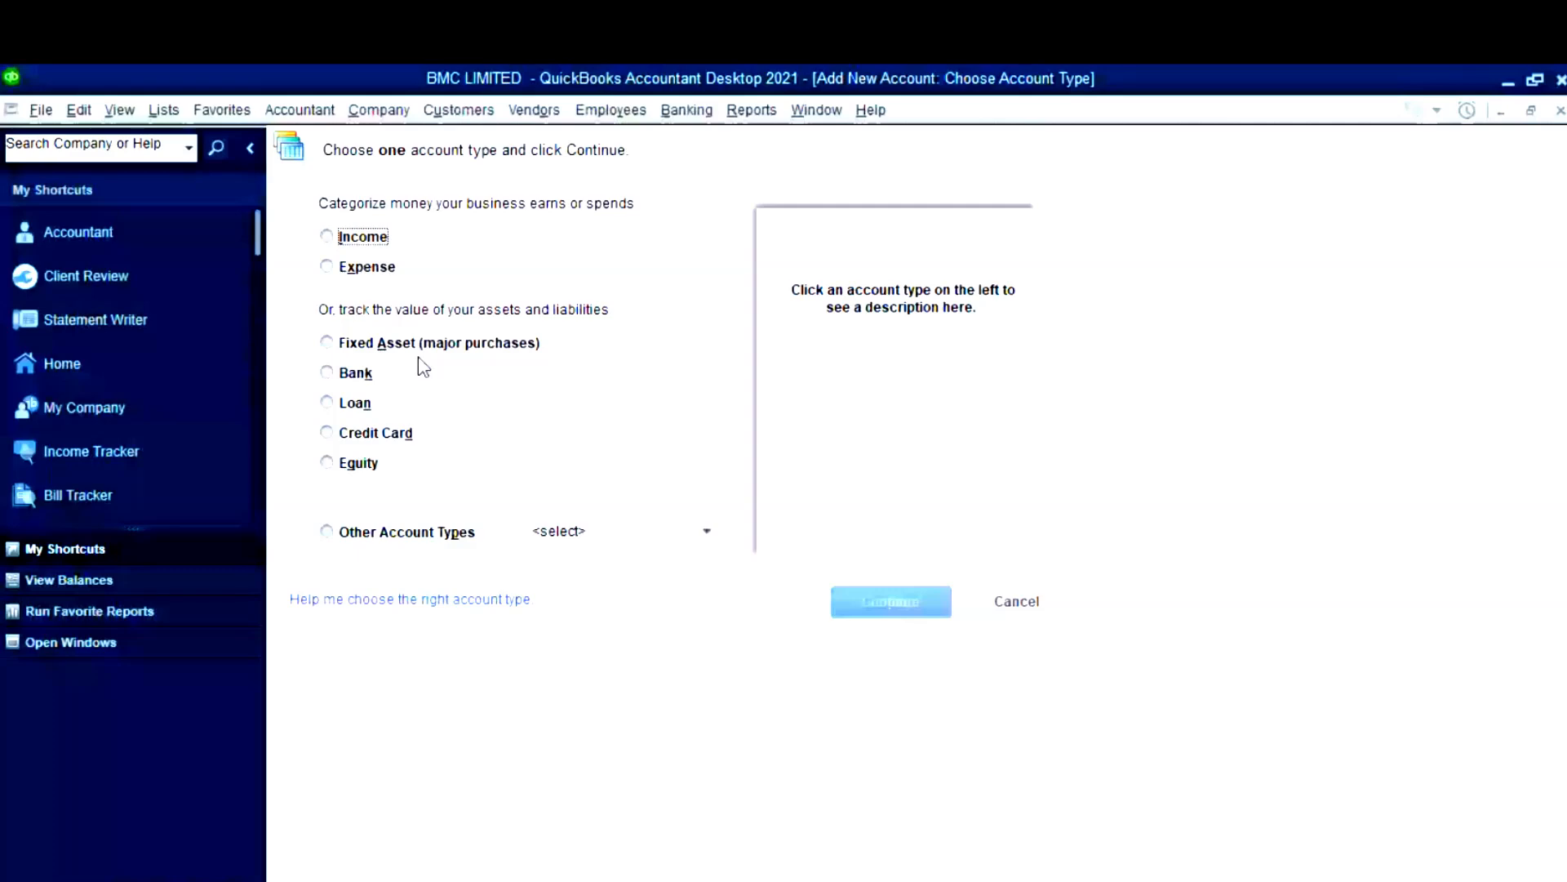
- Check the Bank - Zenith row in Excel, then return to the new Bank account form
mouse_move(748, 881)
left_click(748, 812)
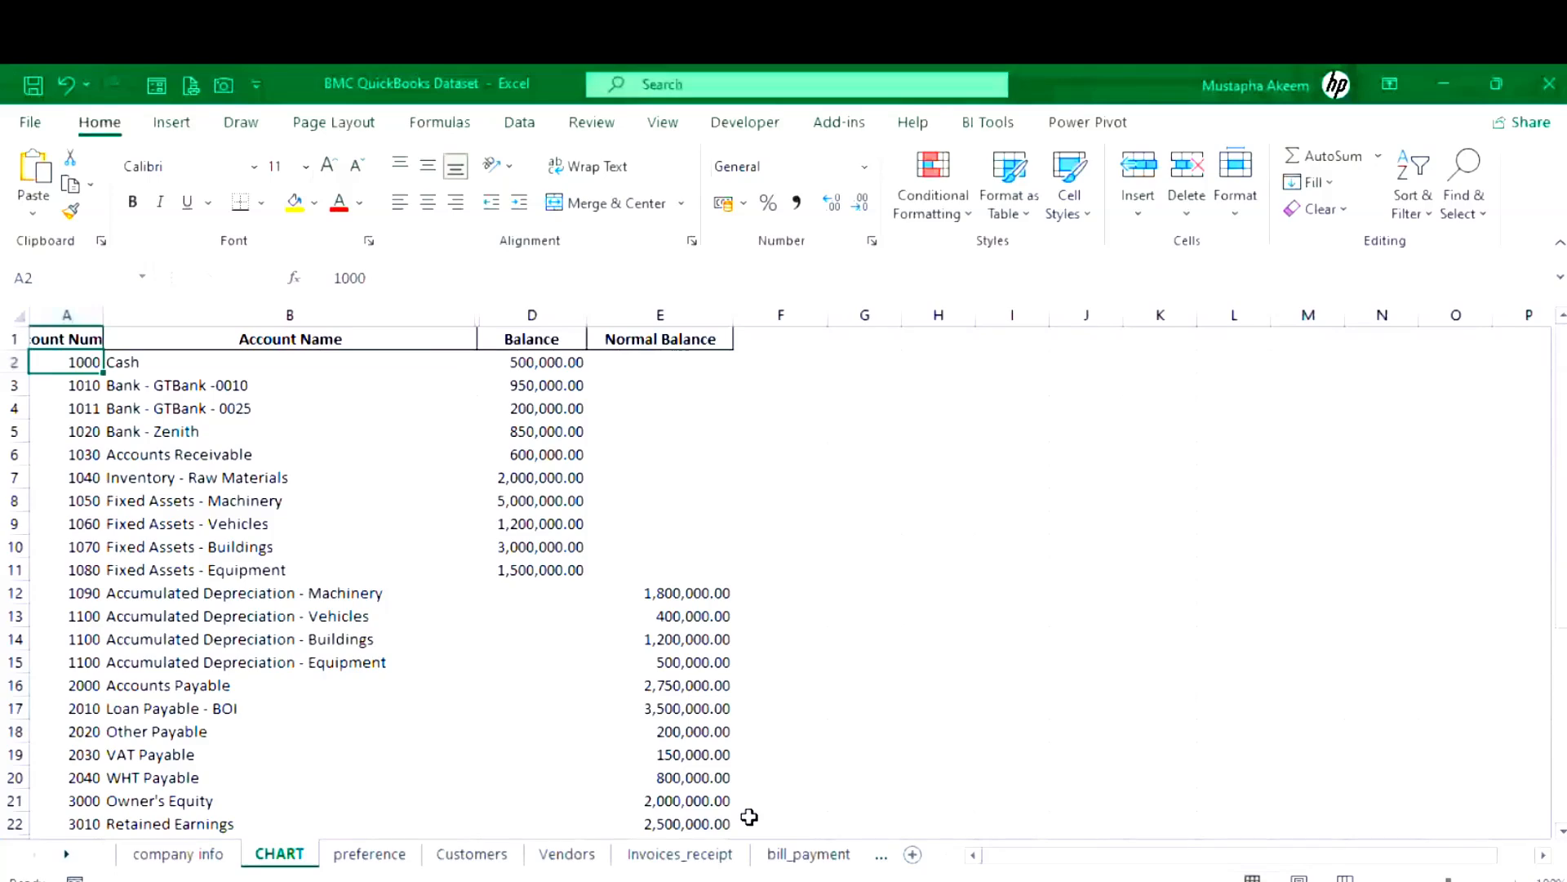
mouse_move(697, 881)
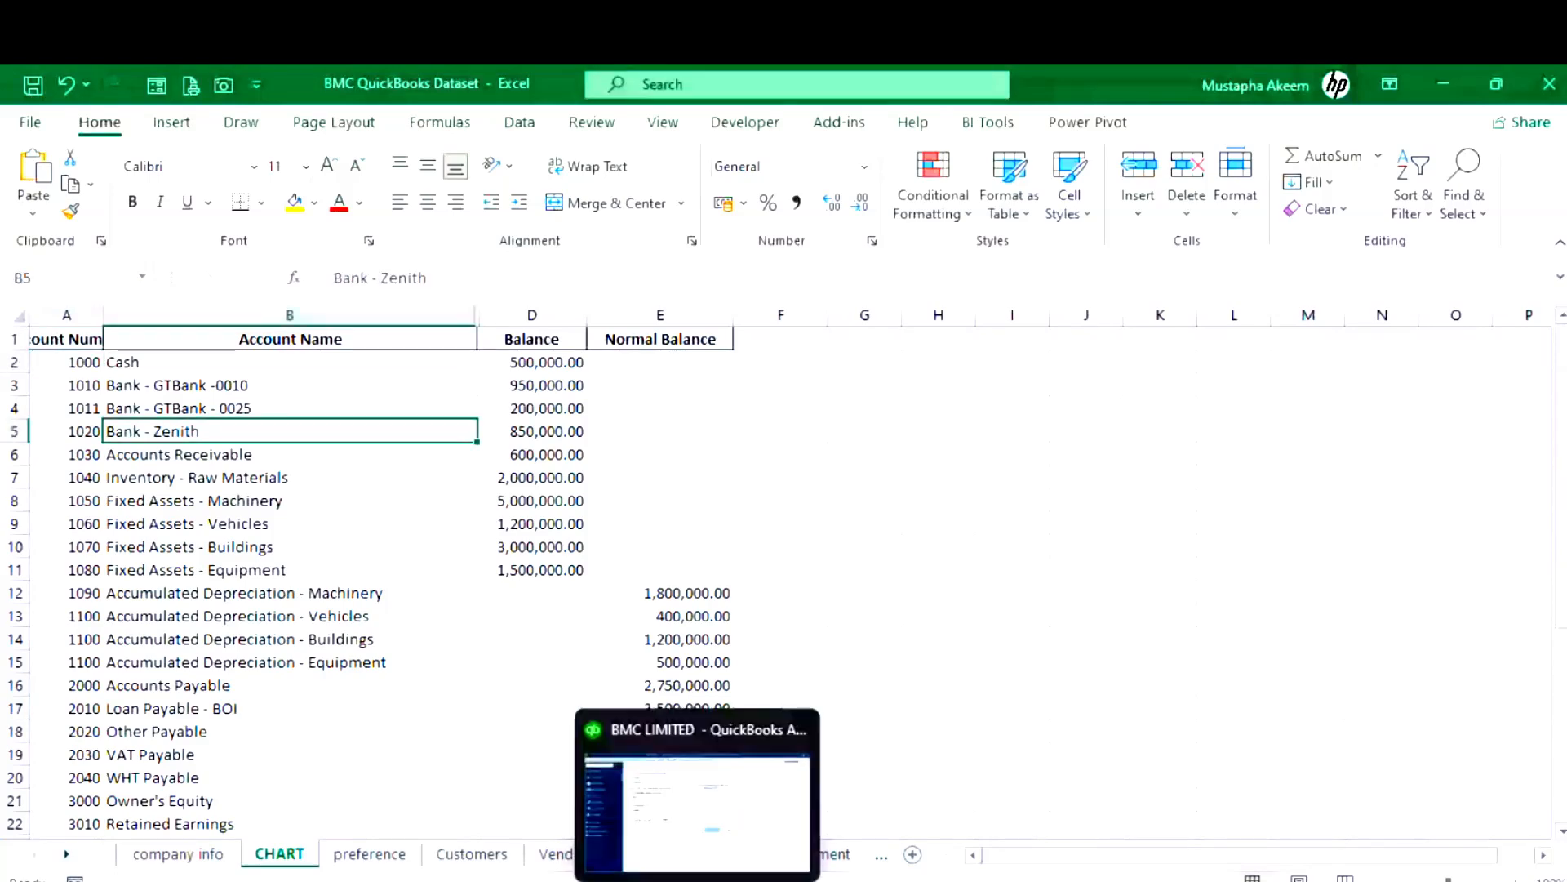
left_click(697, 812)
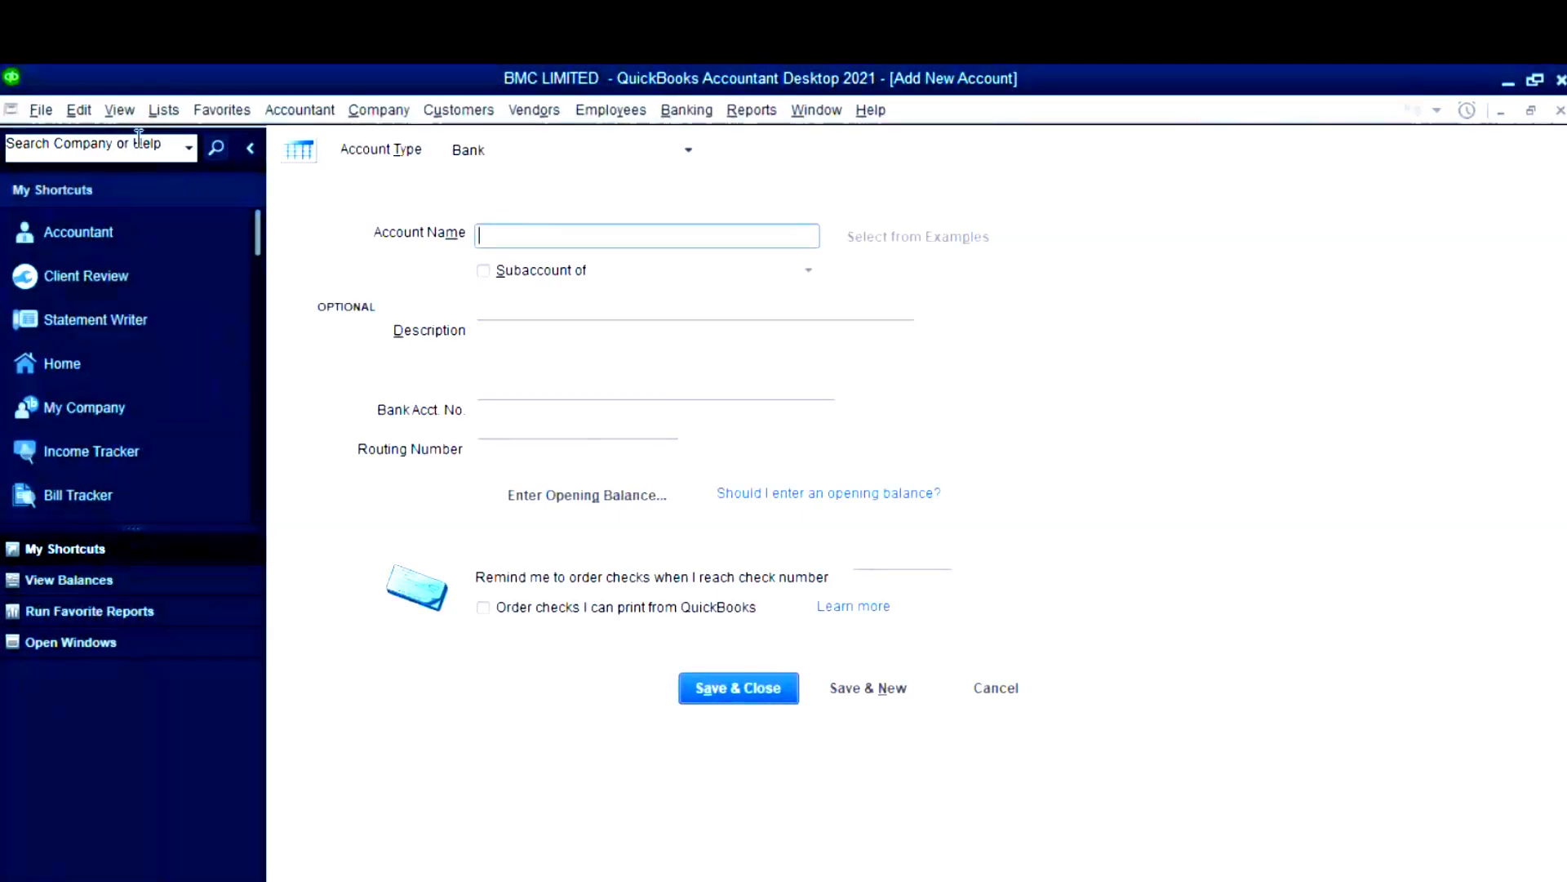
left_click(74, 110)
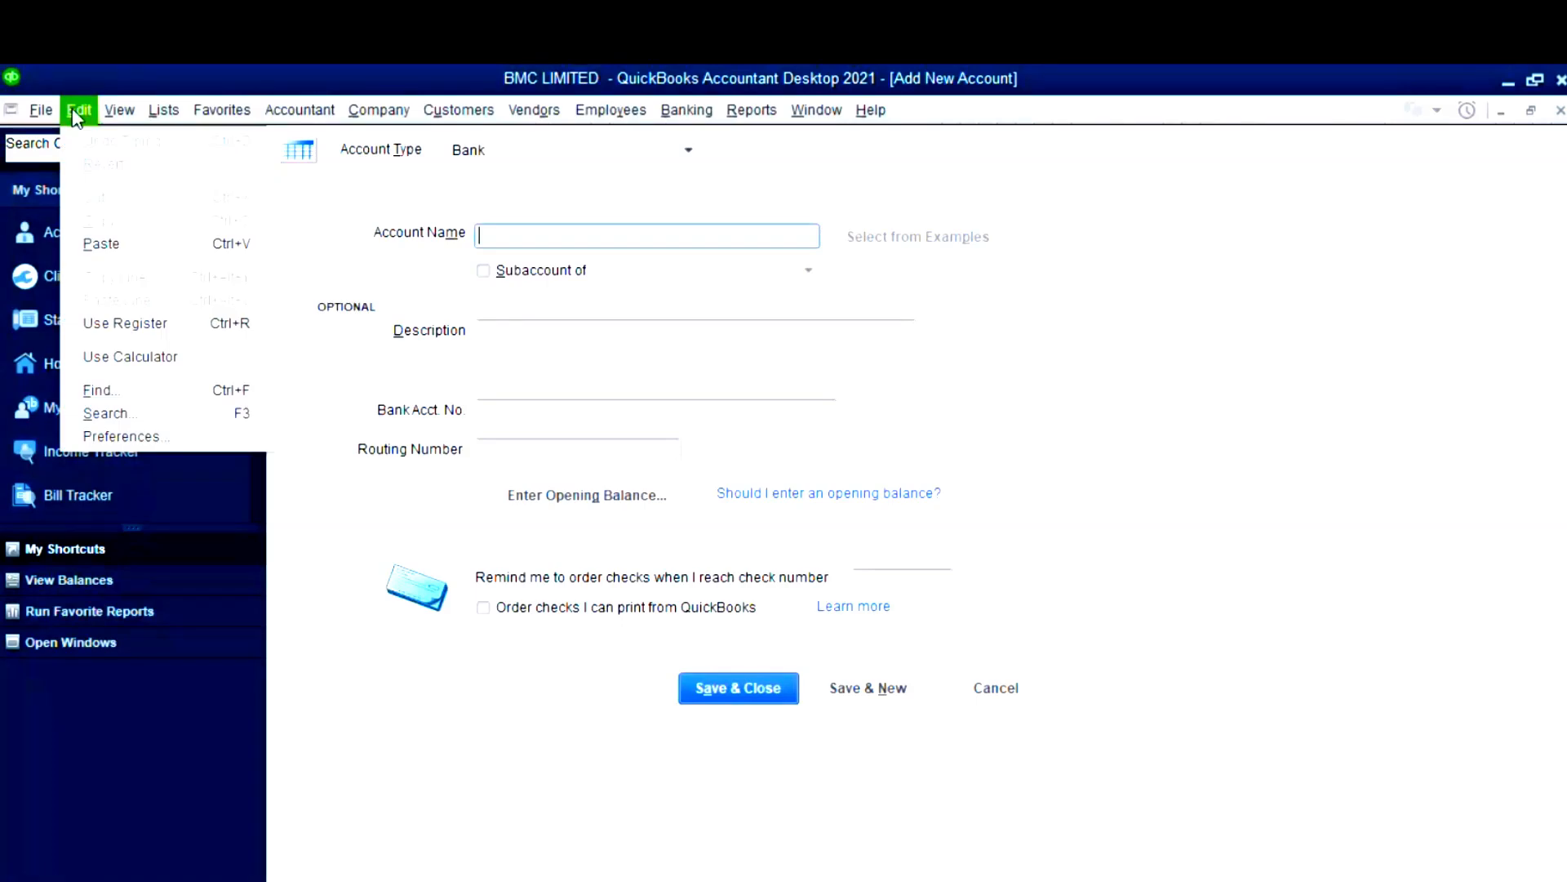
- In Accounting company preferences, enable Use account numbers and class tracking with class prompting
left_click(169, 439)
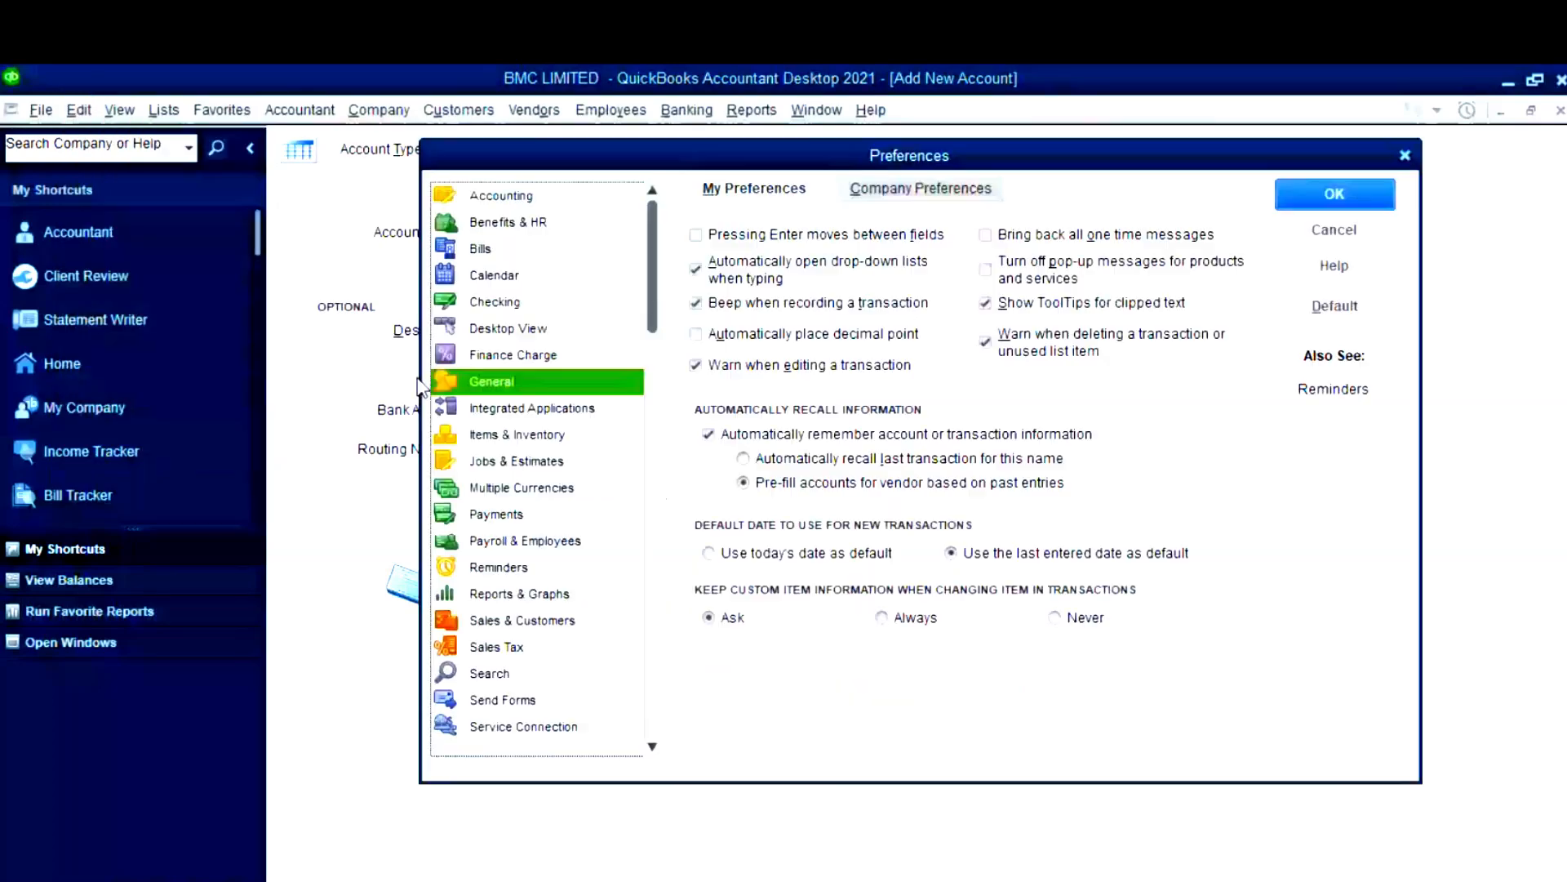
left_click(500, 197)
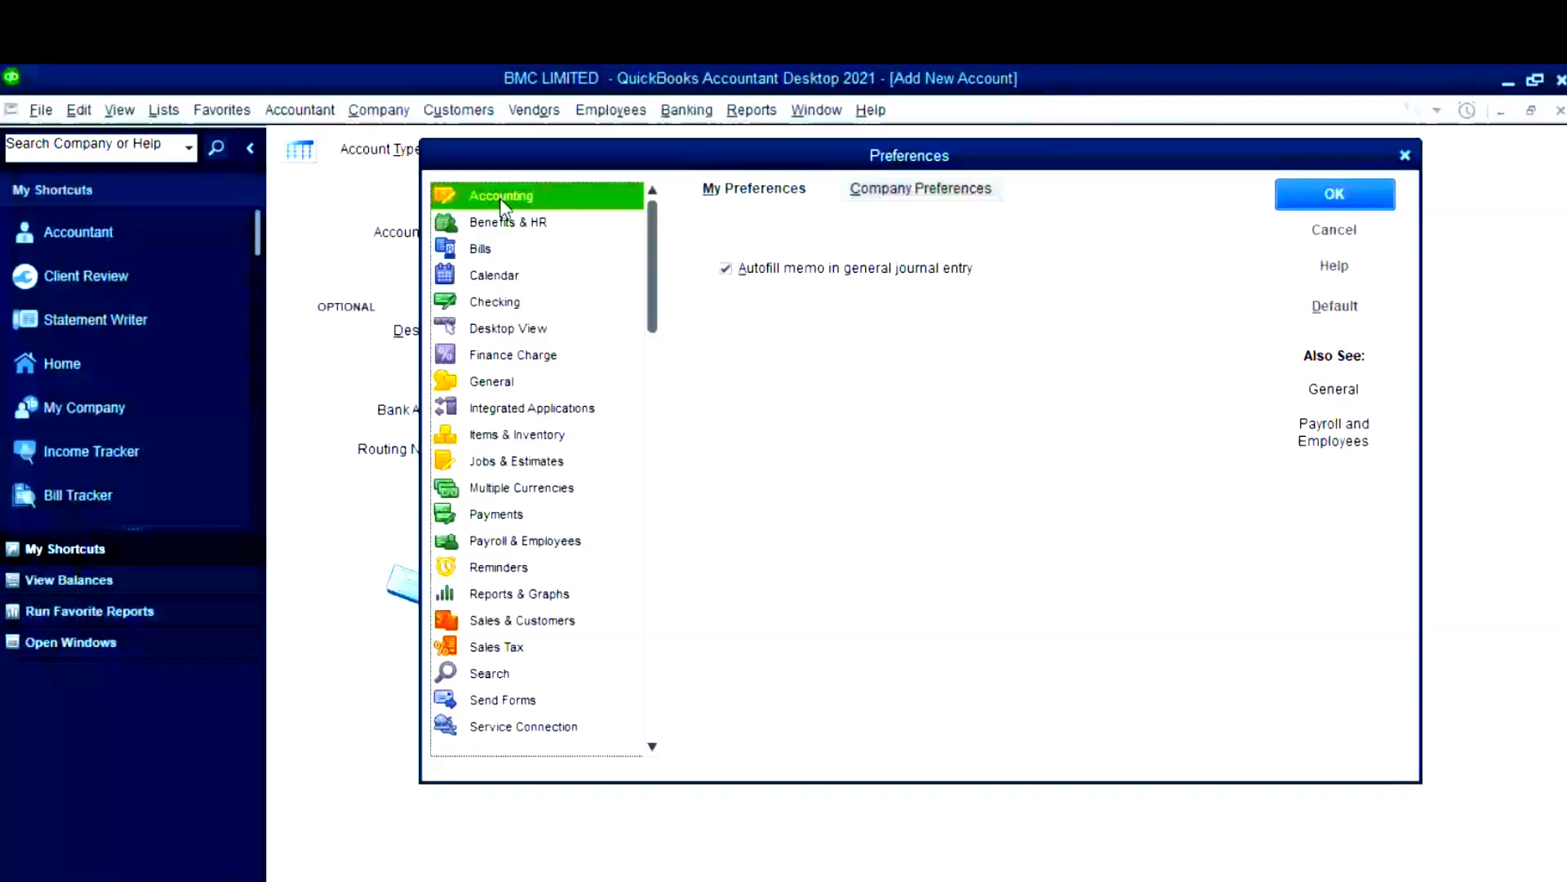
left_click(920, 189)
left_click(707, 249)
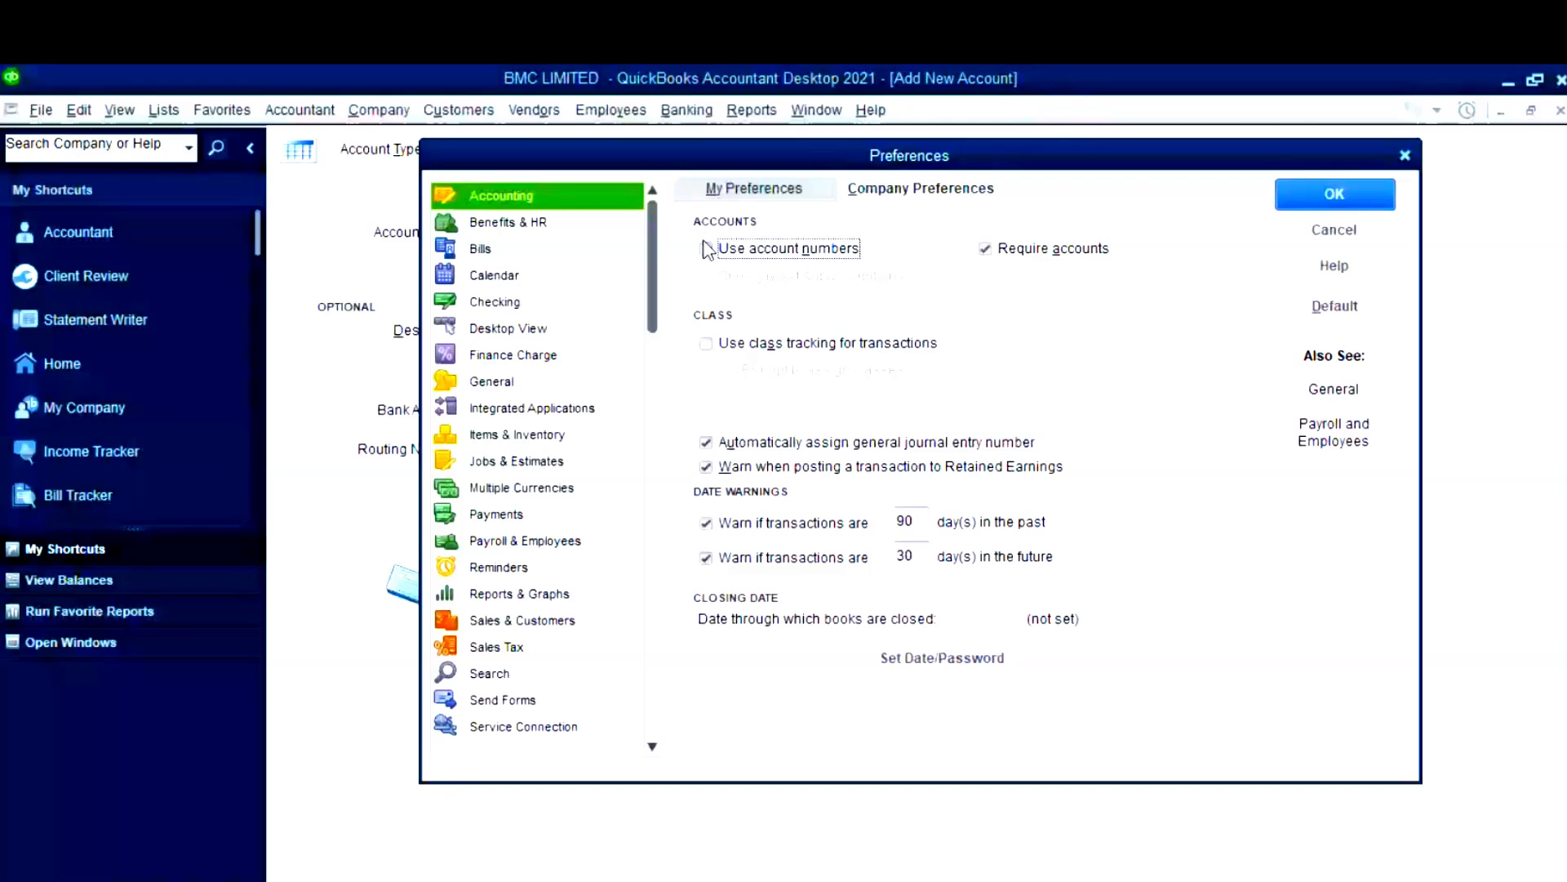
left_click(78, 109)
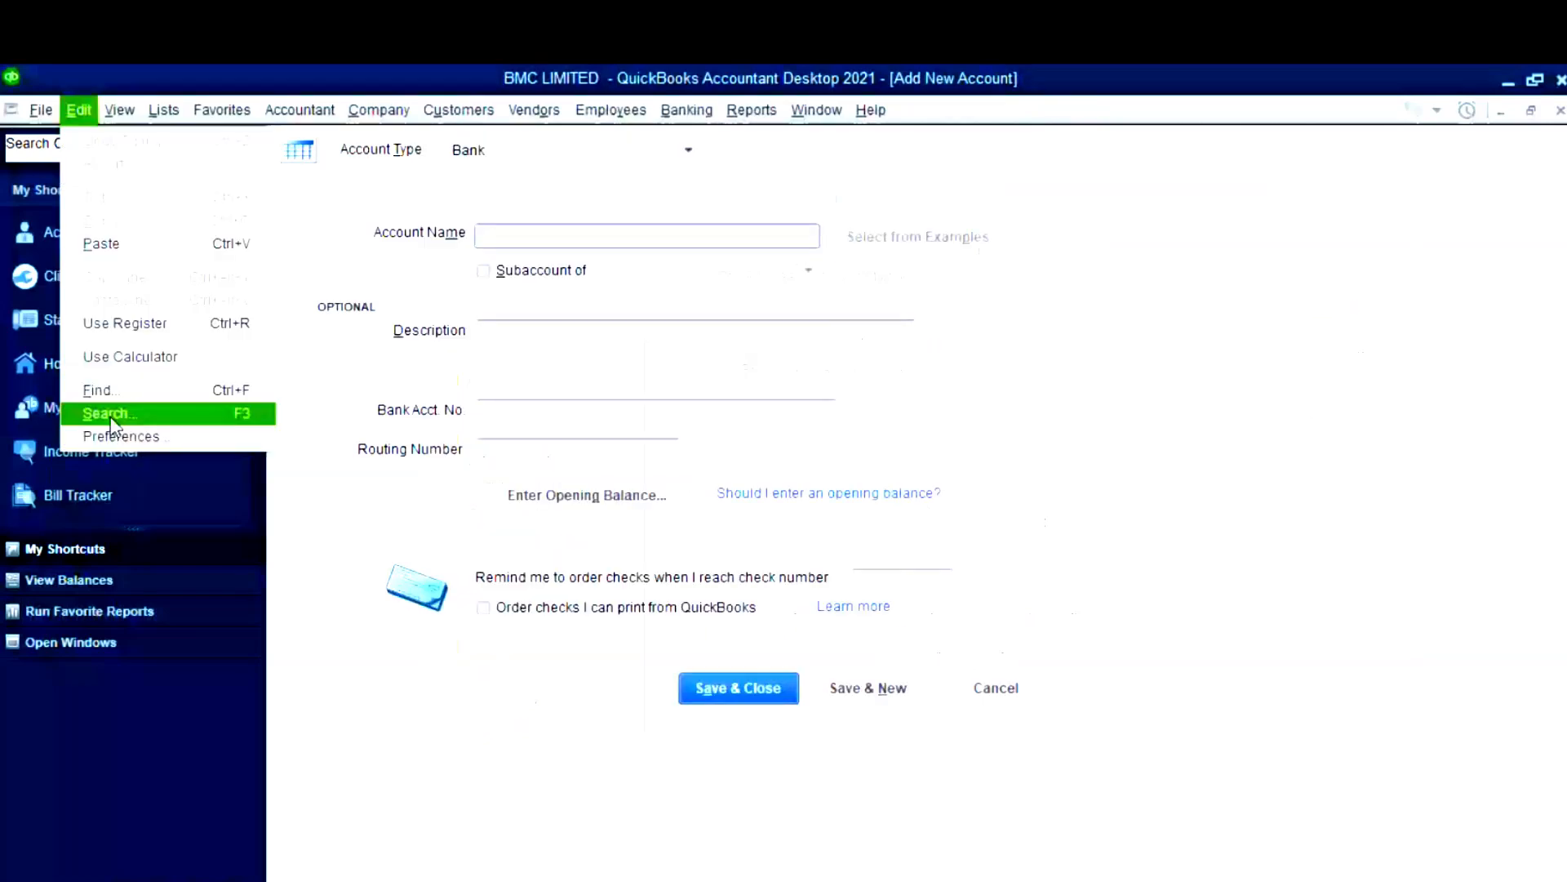
left_click(119, 436)
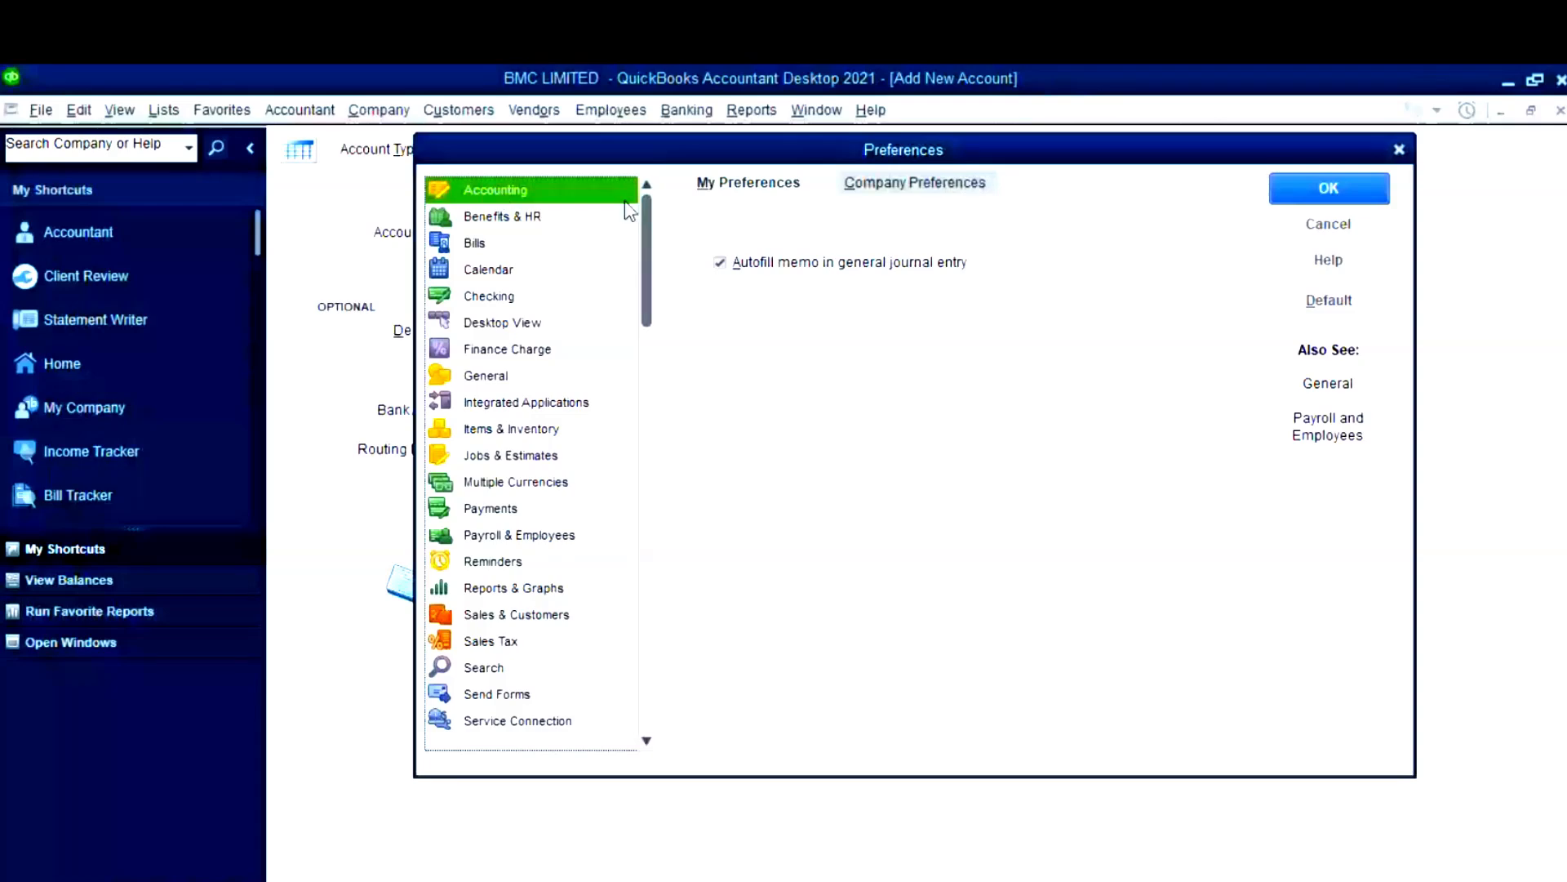
left_click(719, 263)
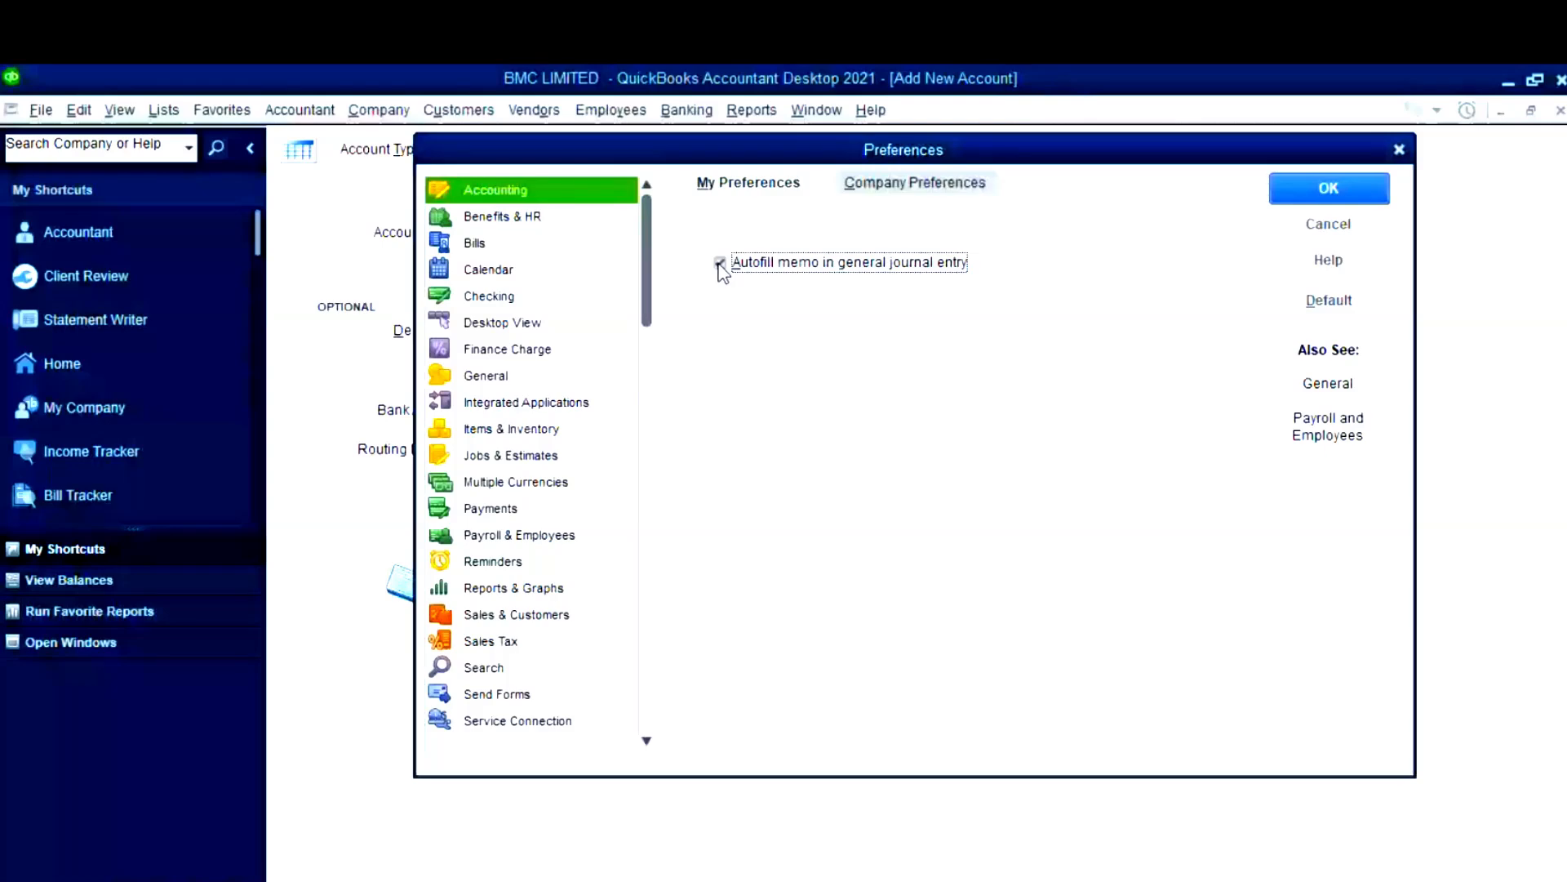
left_click(907, 188)
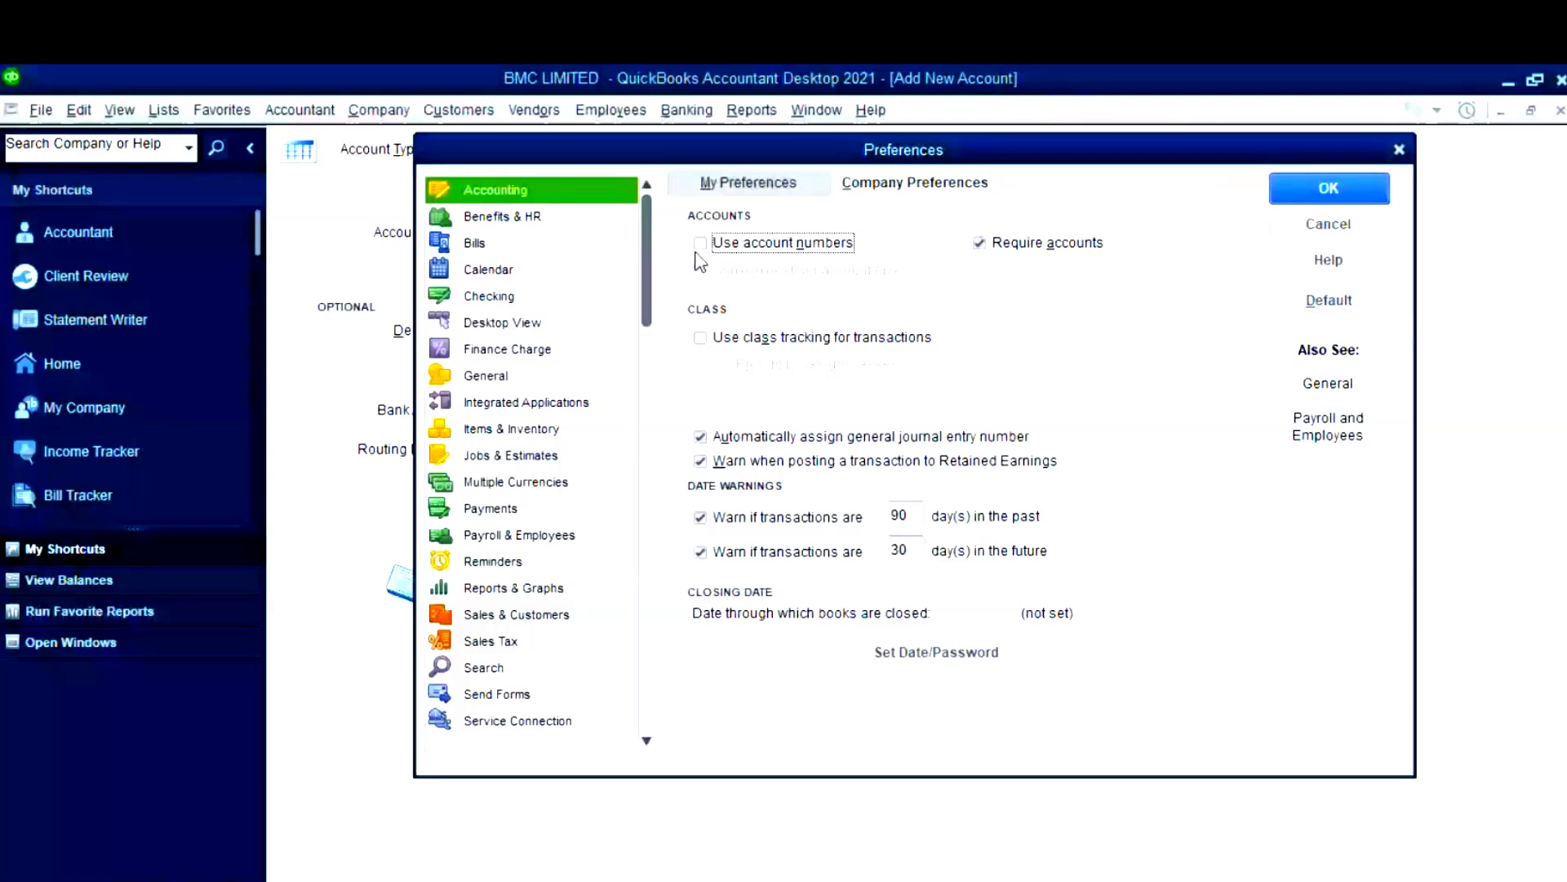
left_click(826, 242)
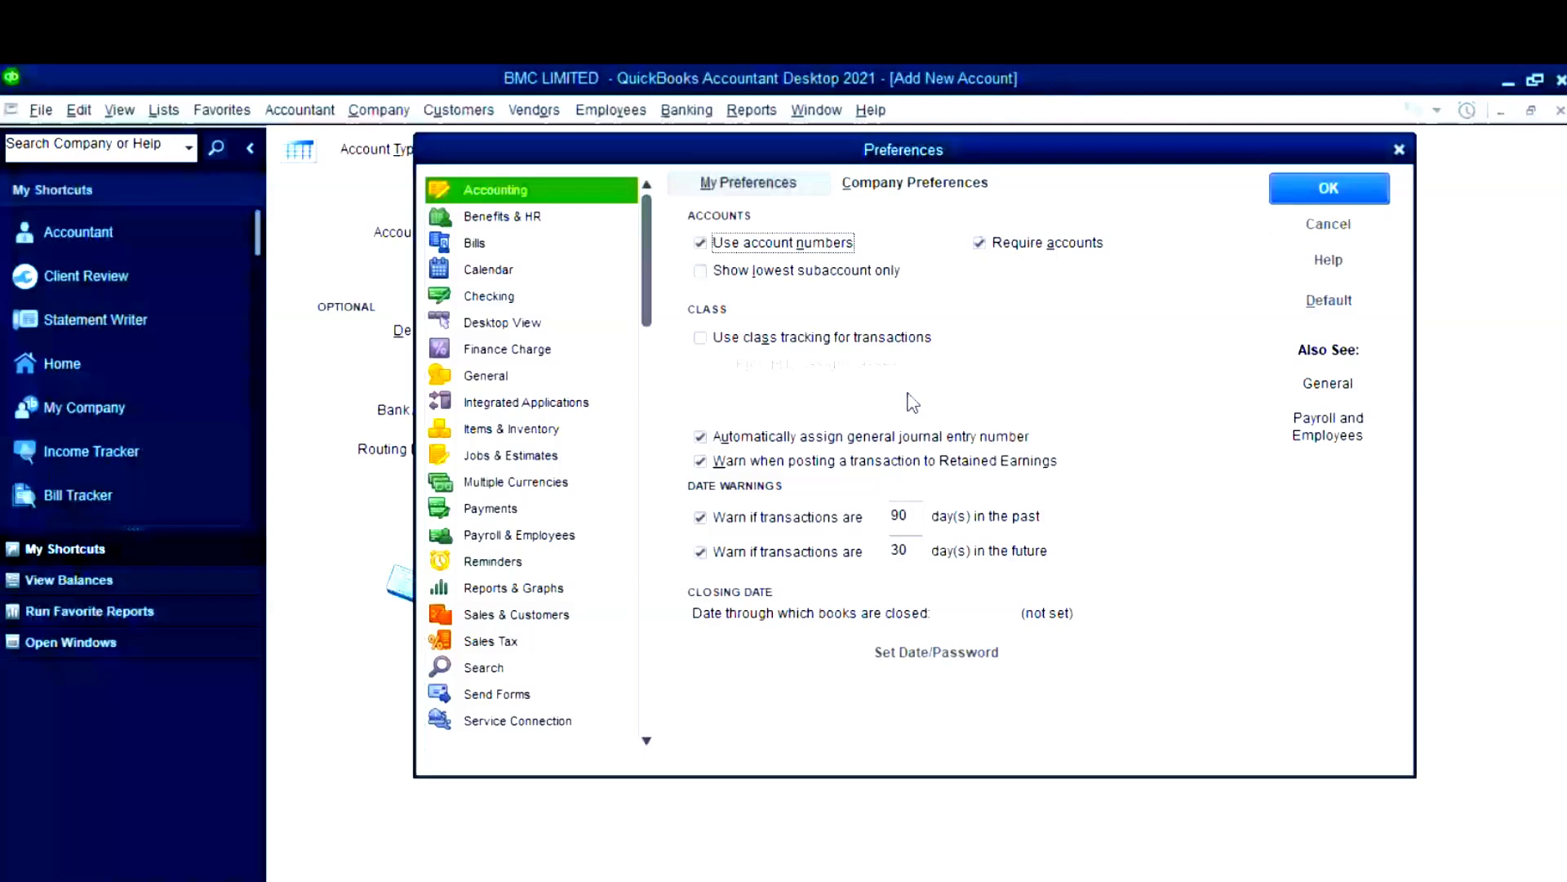
left_click(749, 272)
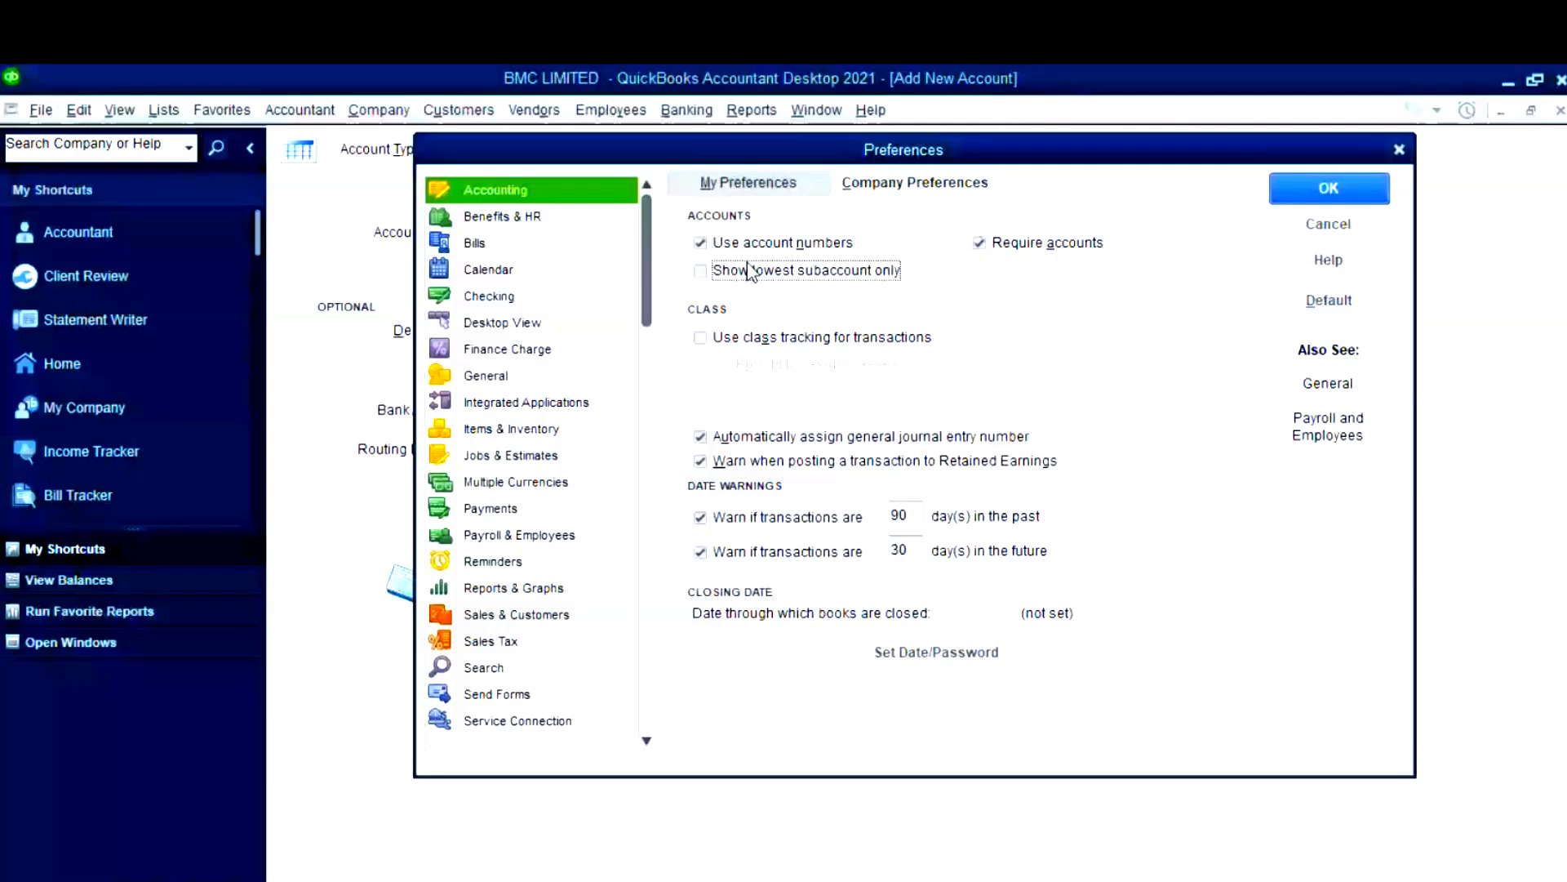
left_click(722, 337)
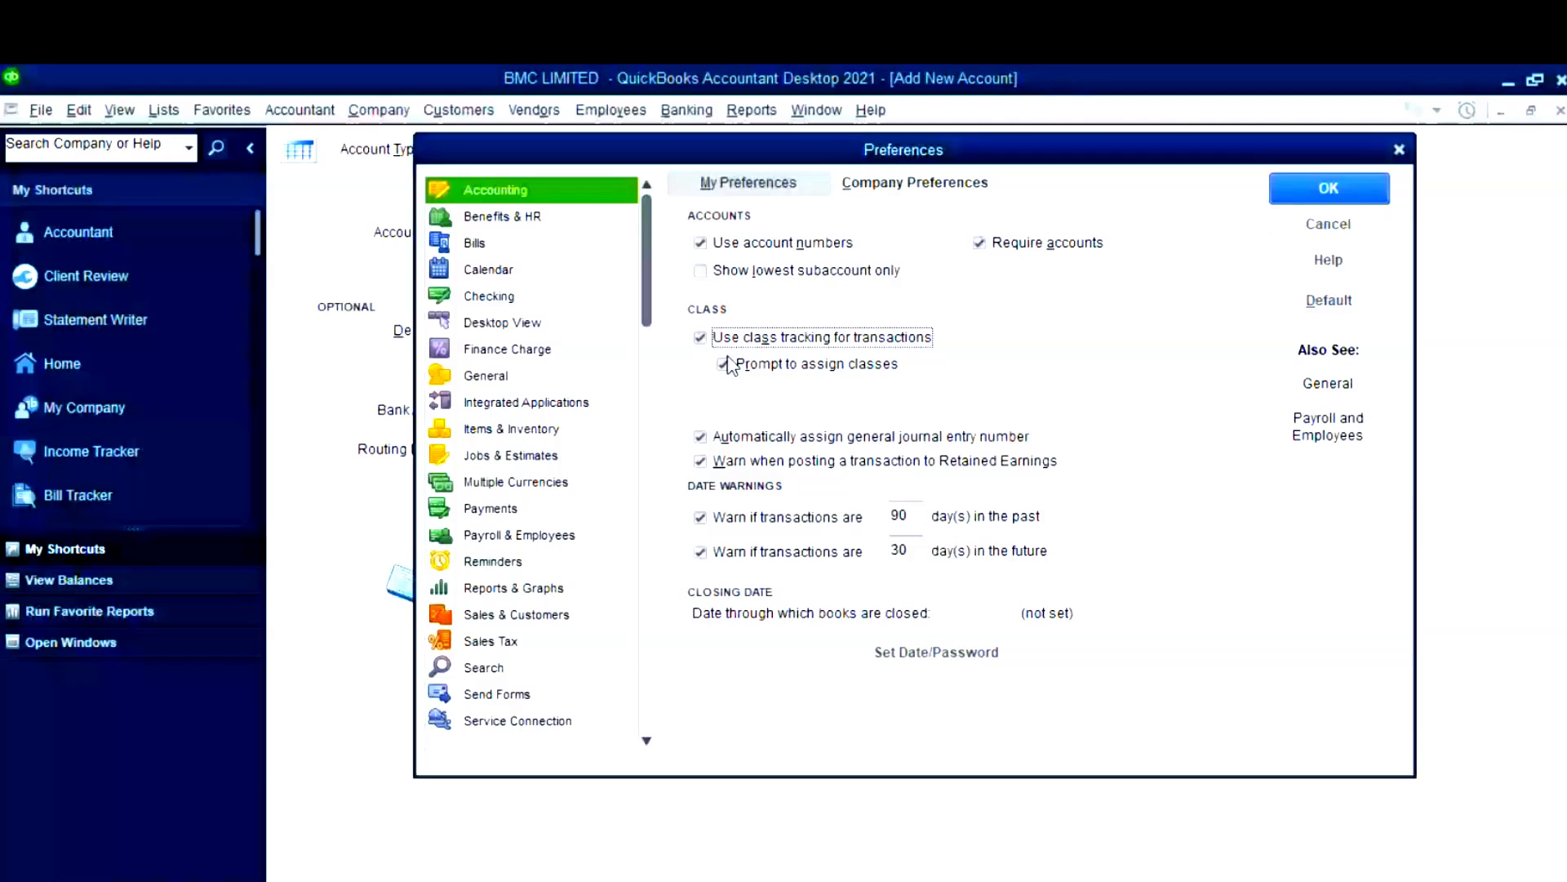
left_click(724, 364)
left_click(1330, 193)
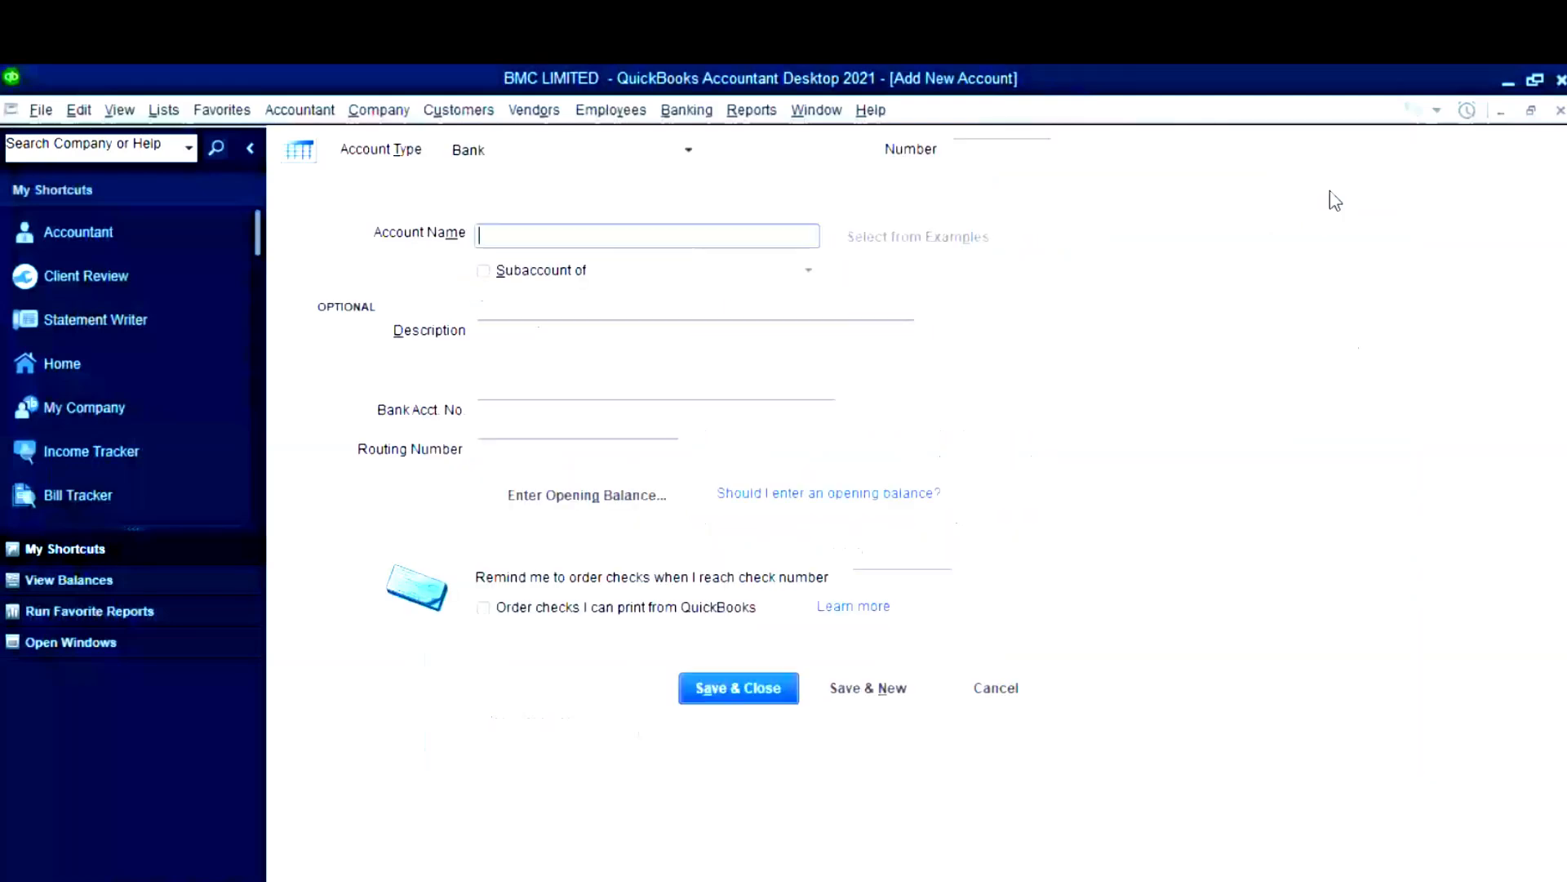
- Check the Zenith figures in Excel, then enter number 1020 and name 'Zenith bank'
left_click(975, 149)
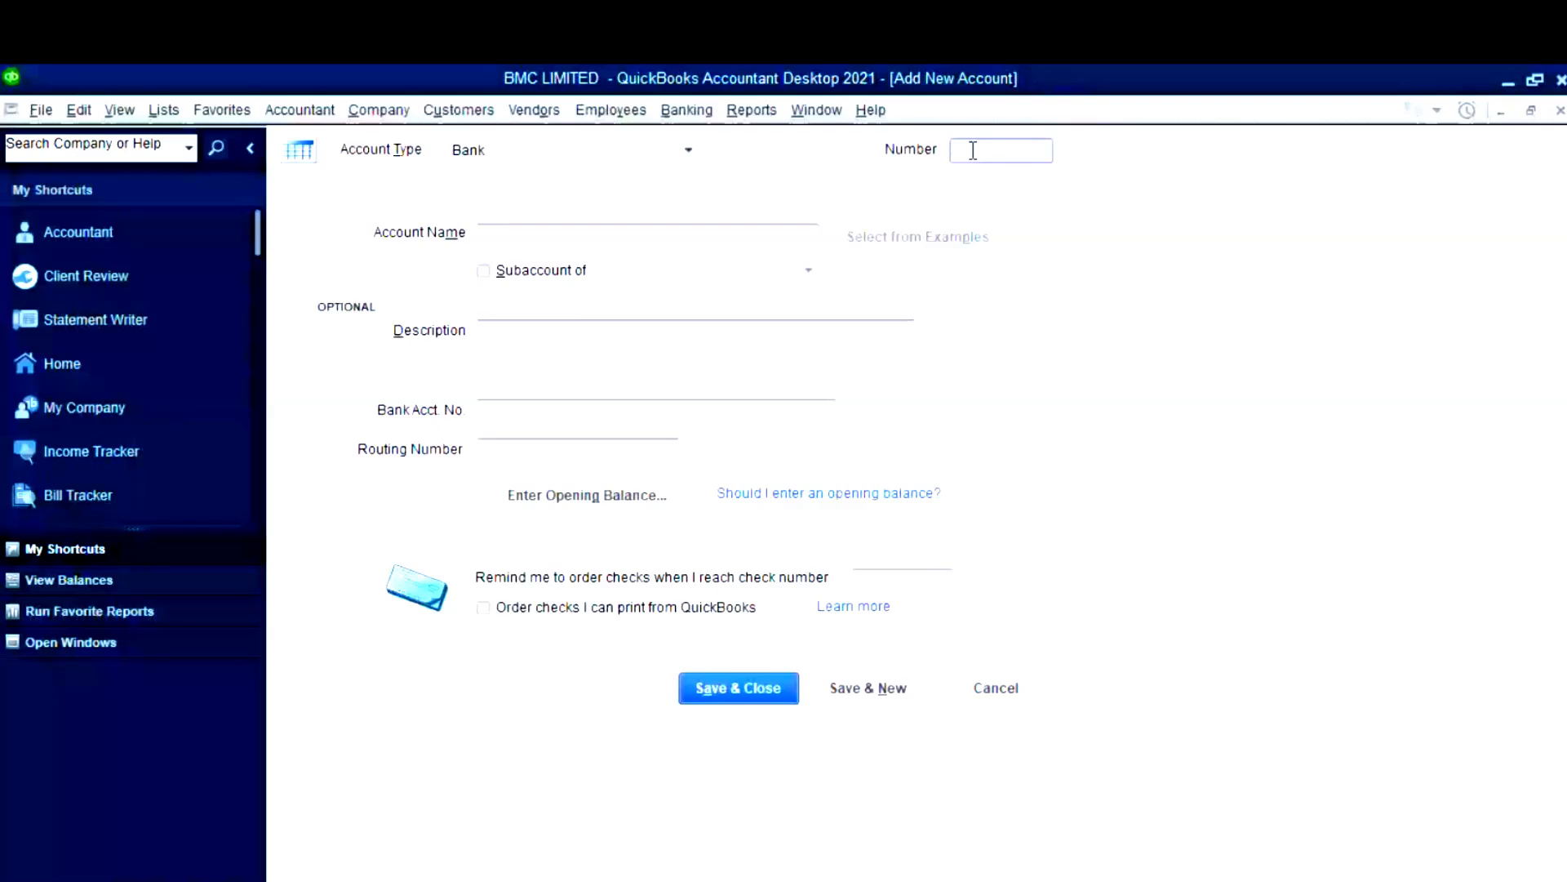
mouse_move(739, 851)
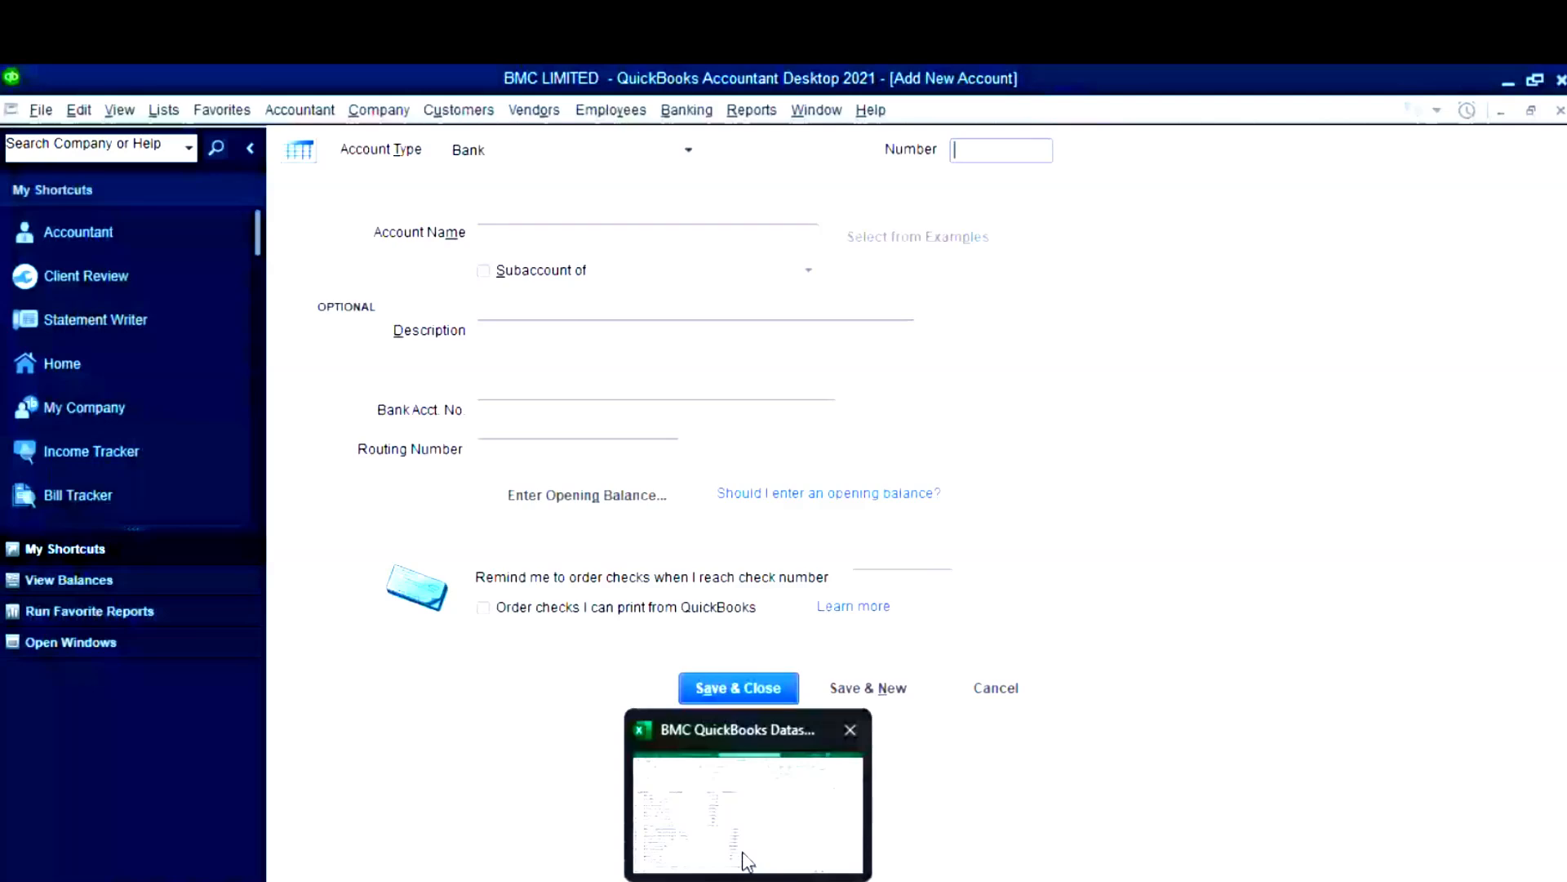
left_click(747, 861)
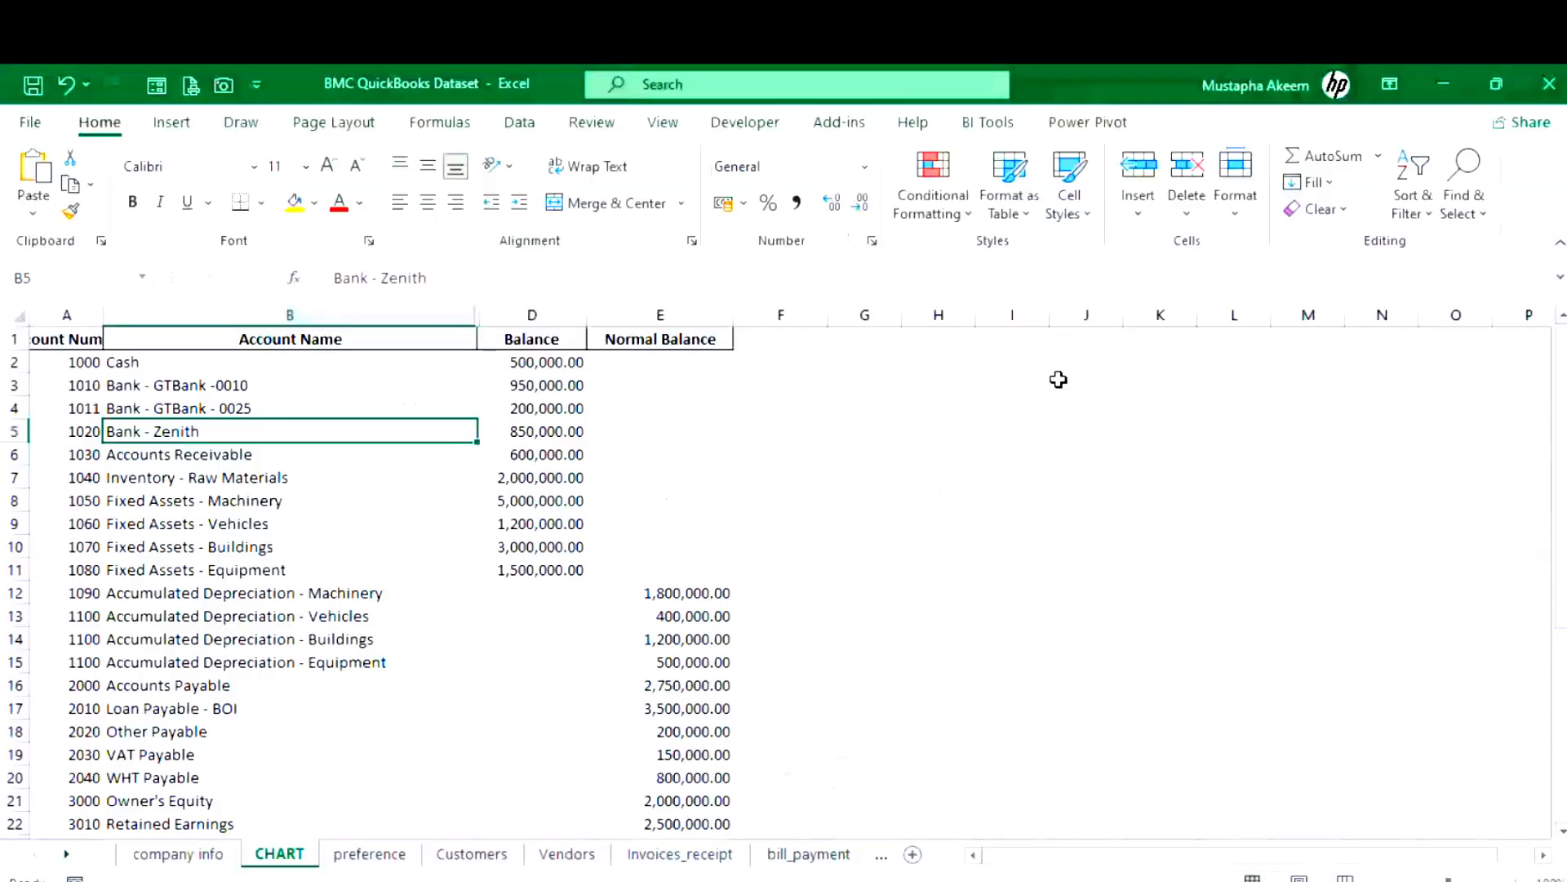
left_click(1458, 80)
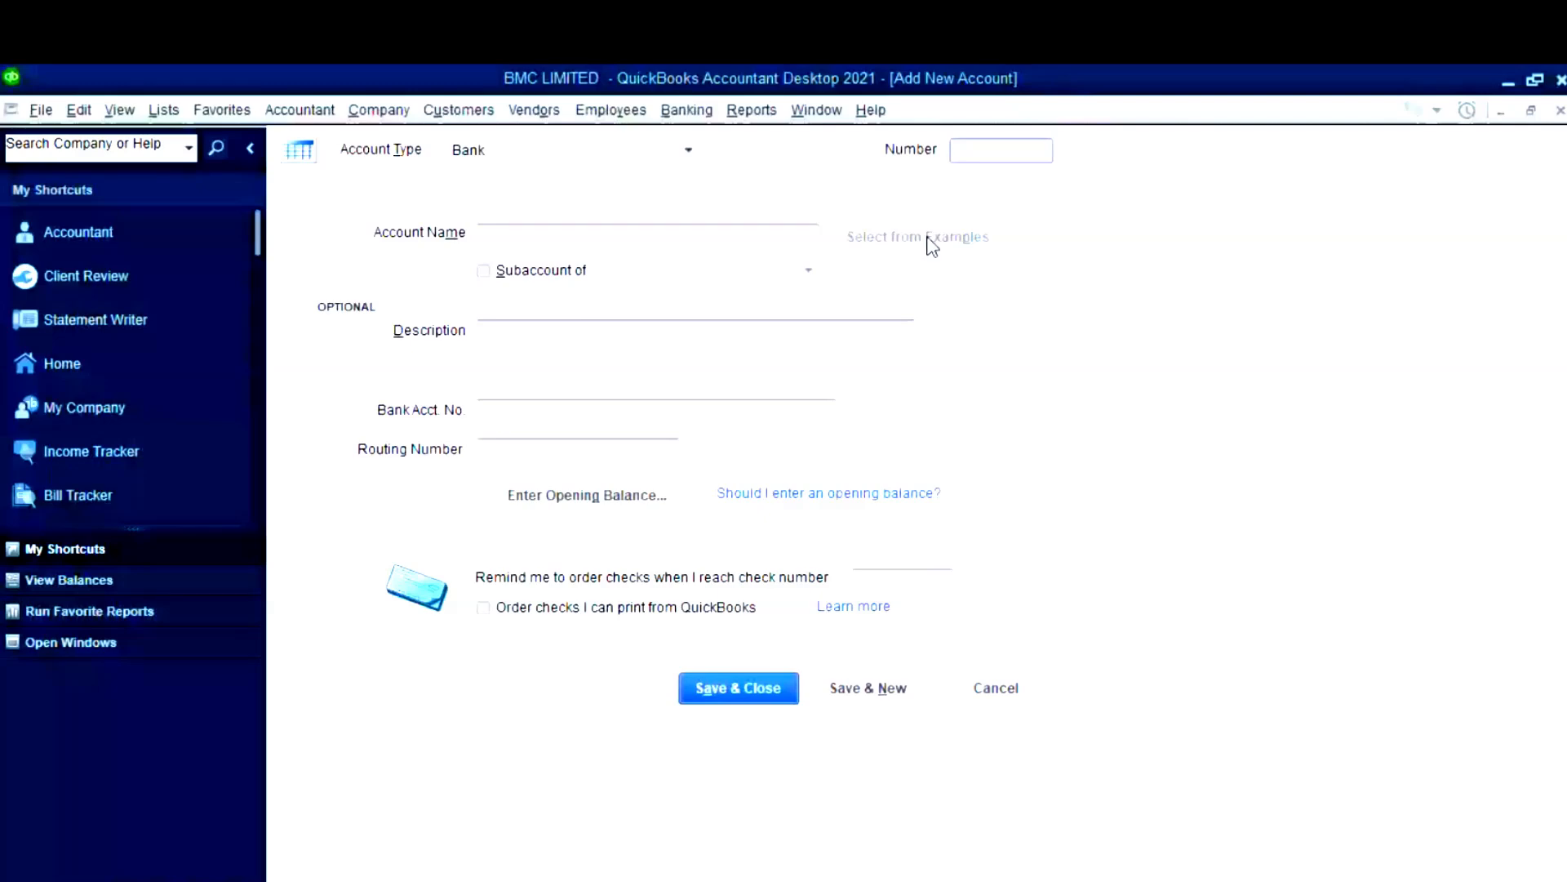
left_click(982, 152)
type("1020")
left_click(634, 235)
type("Zen")
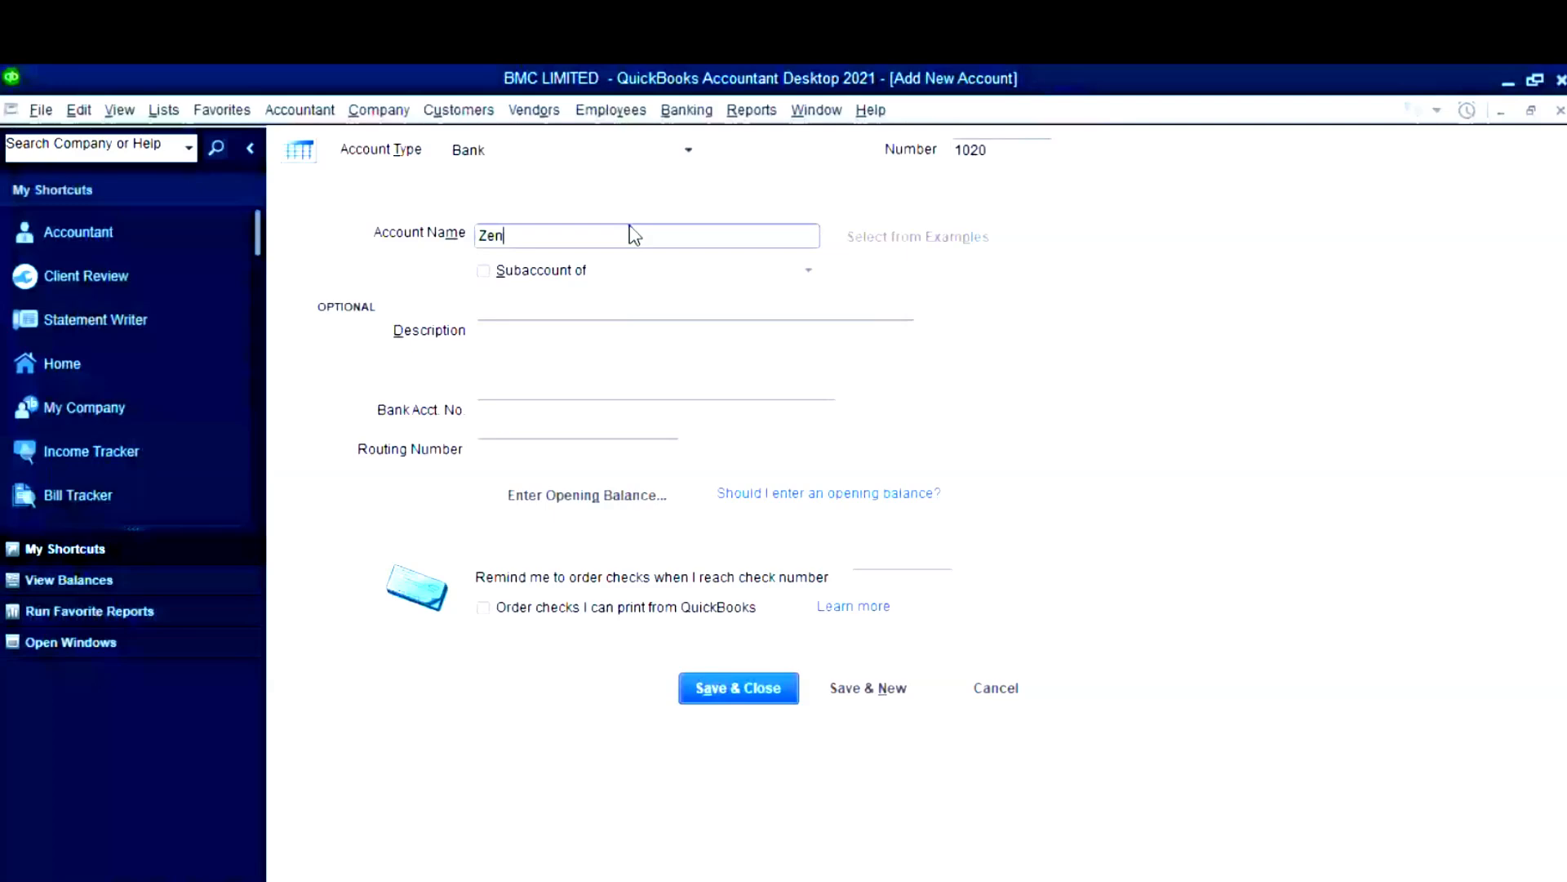
type("ith bank")
- Set an 850,000 opening balance dated 31/12/2024 and save the account
left_click(589, 496)
type("8")
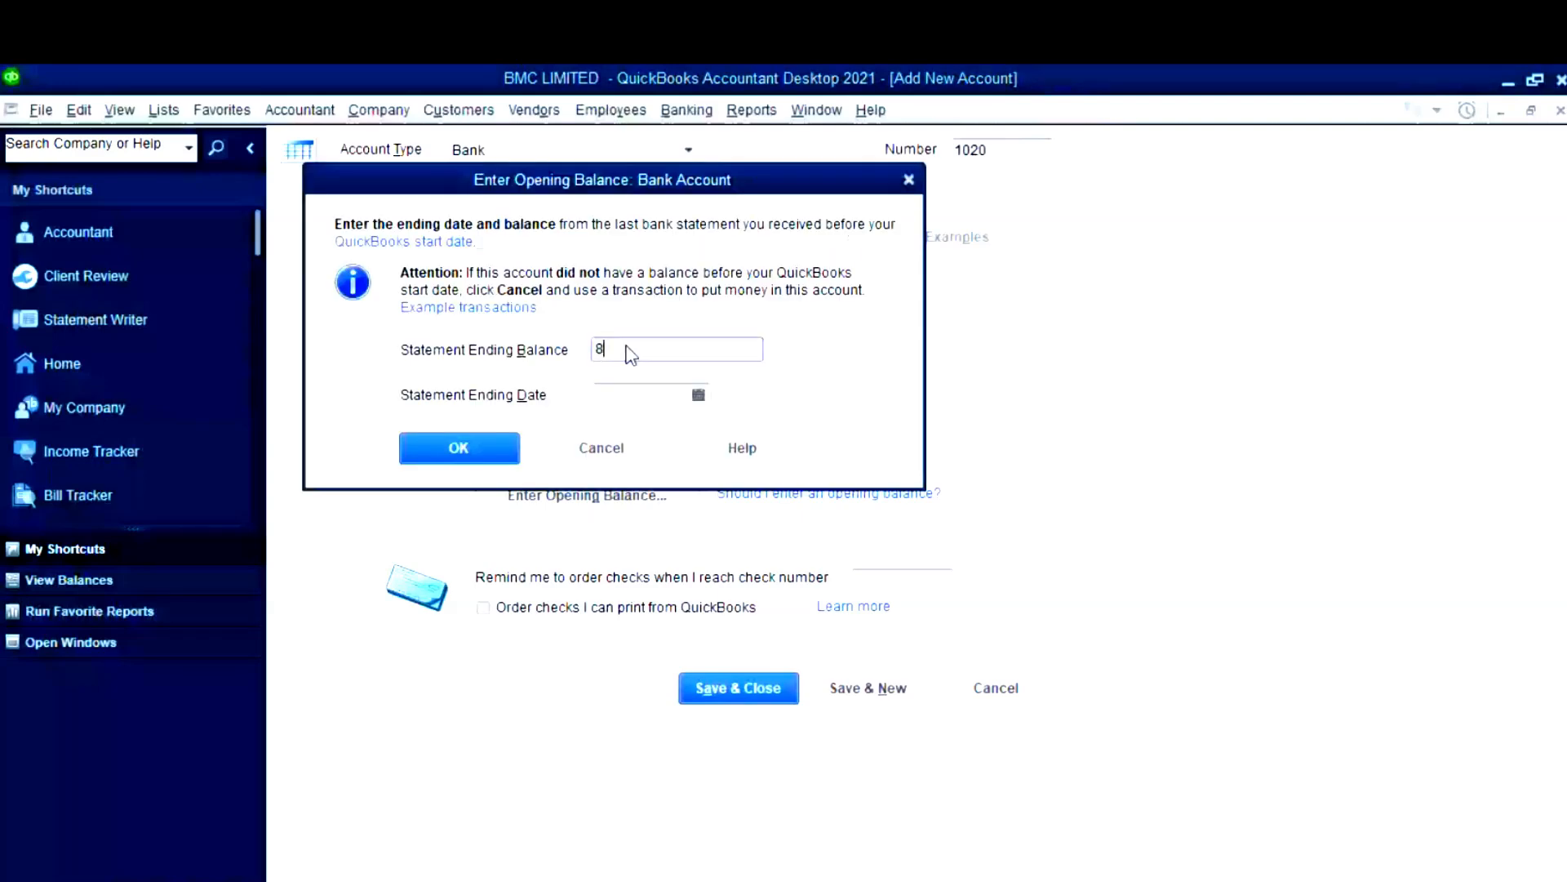
type("50,000")
left_click(699, 395)
left_click(699, 396)
left_click(675, 605)
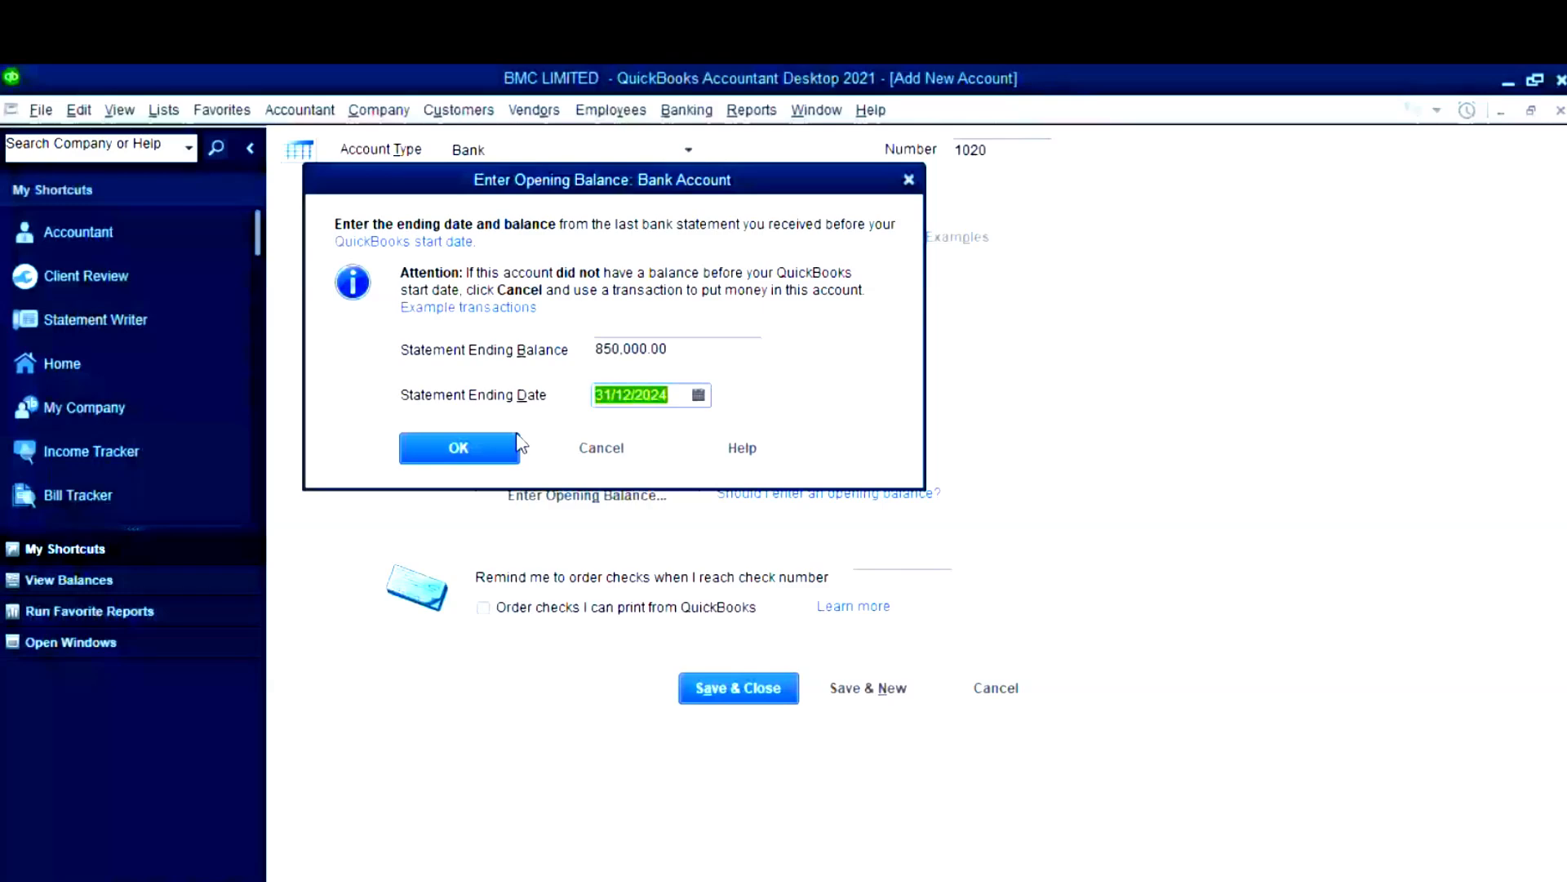
left_click(517, 440)
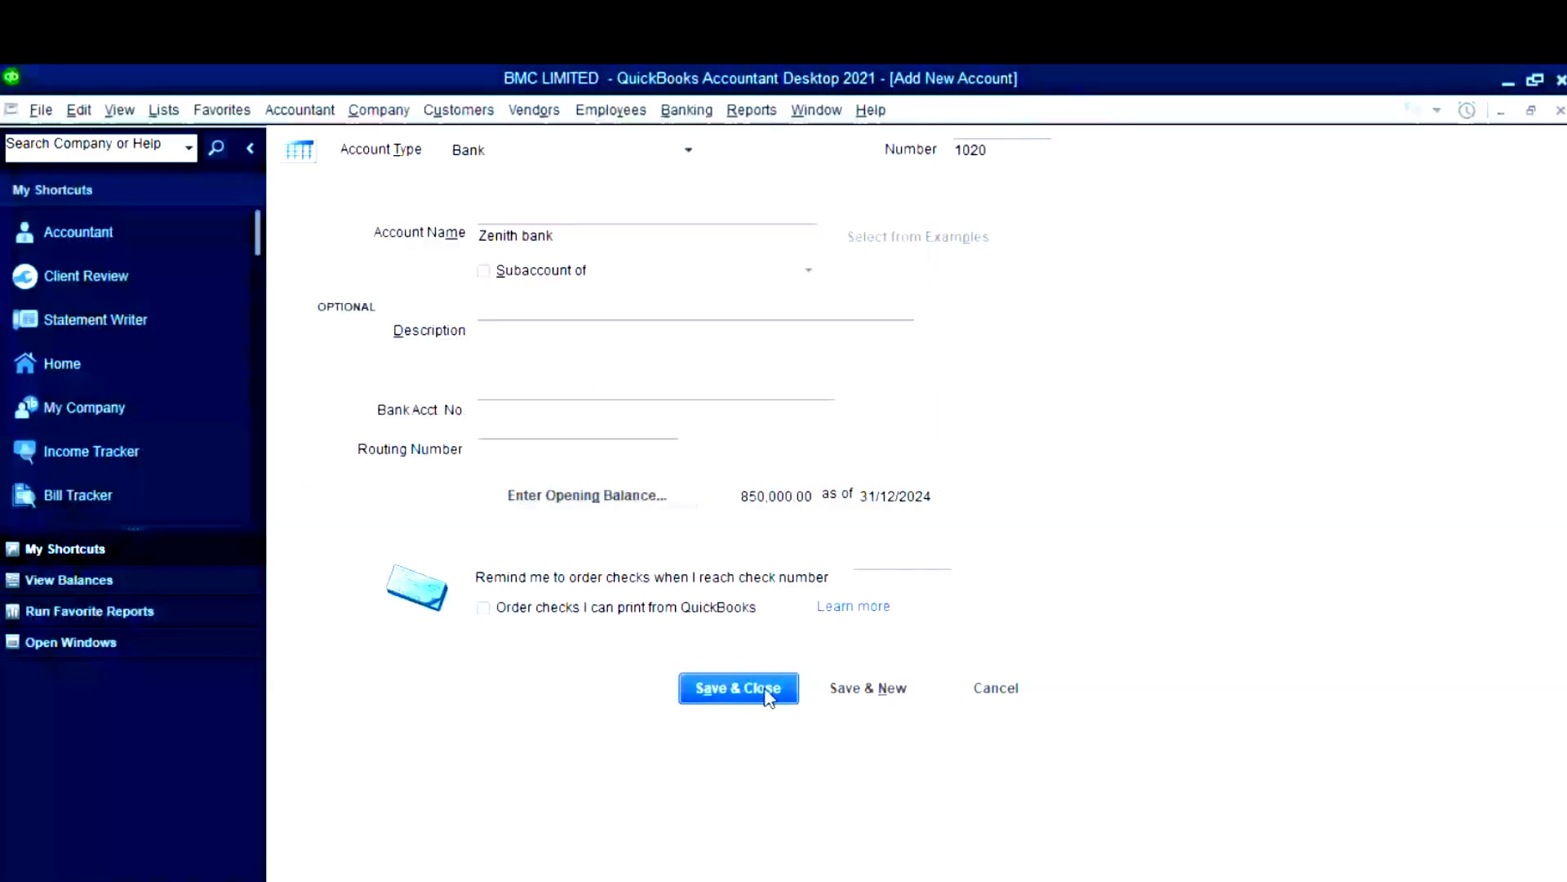
left_click(766, 696)
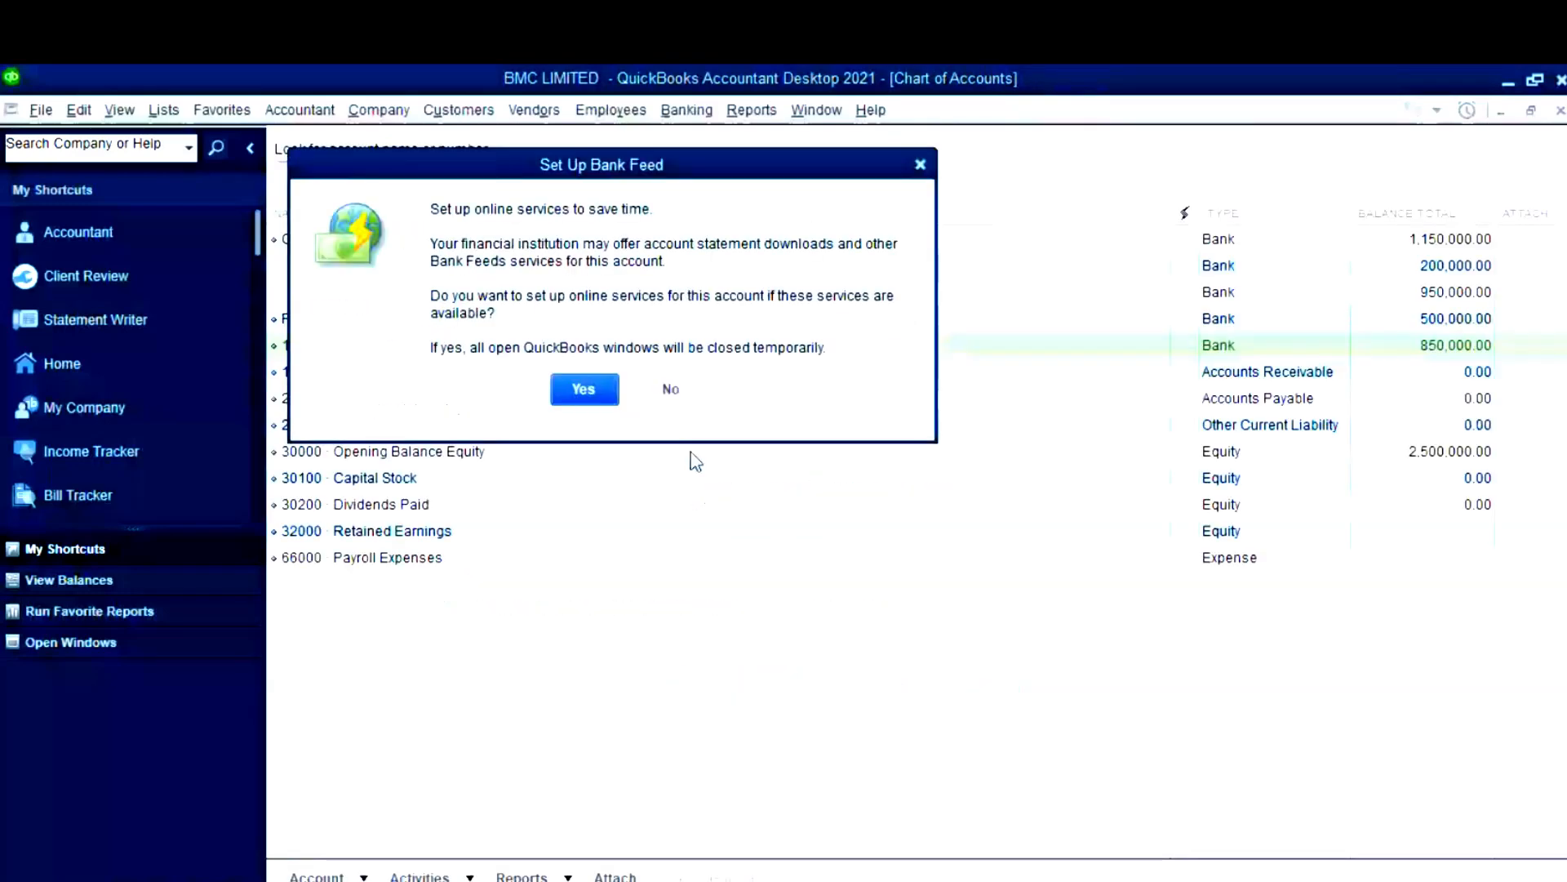
- Decline the bank feed and renumber the Petty Cash account as 1000
left_click(668, 390)
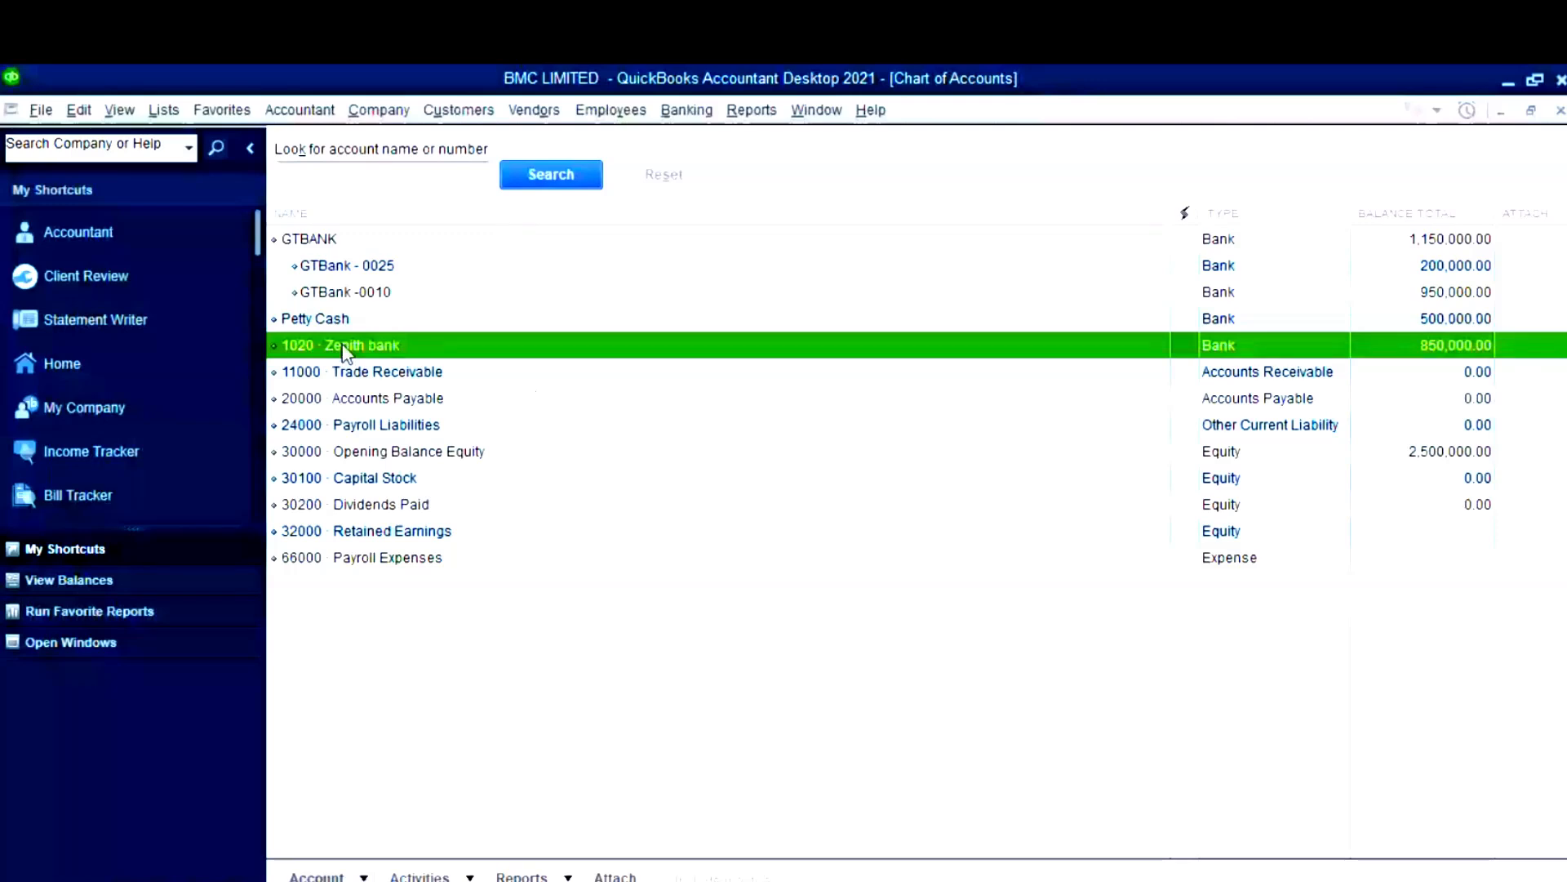
left_click(298, 325)
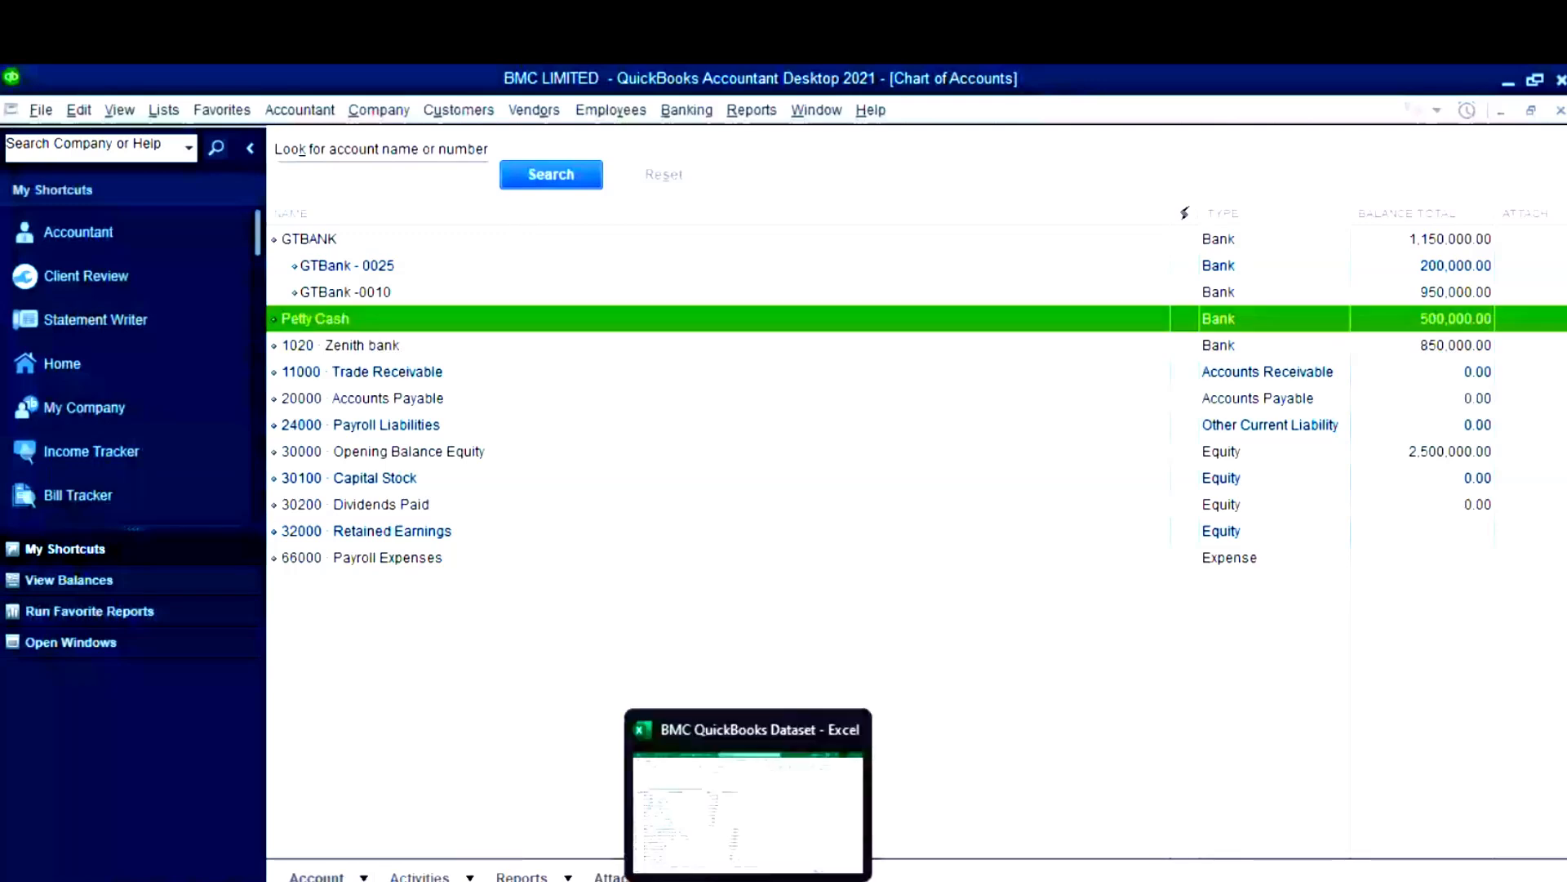
right_click(503, 331)
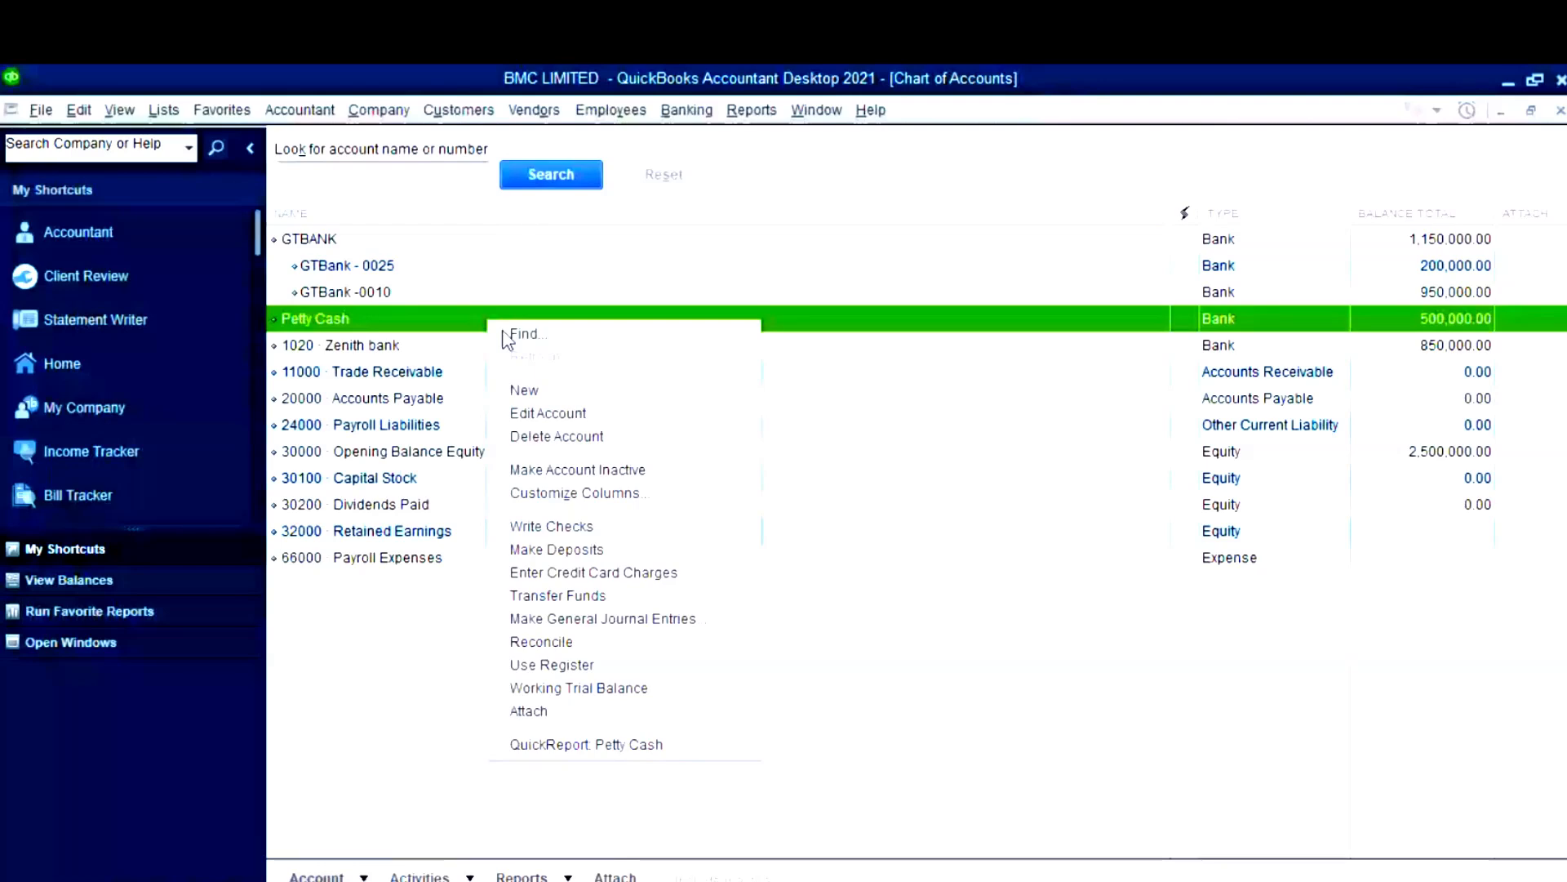
left_click(548, 413)
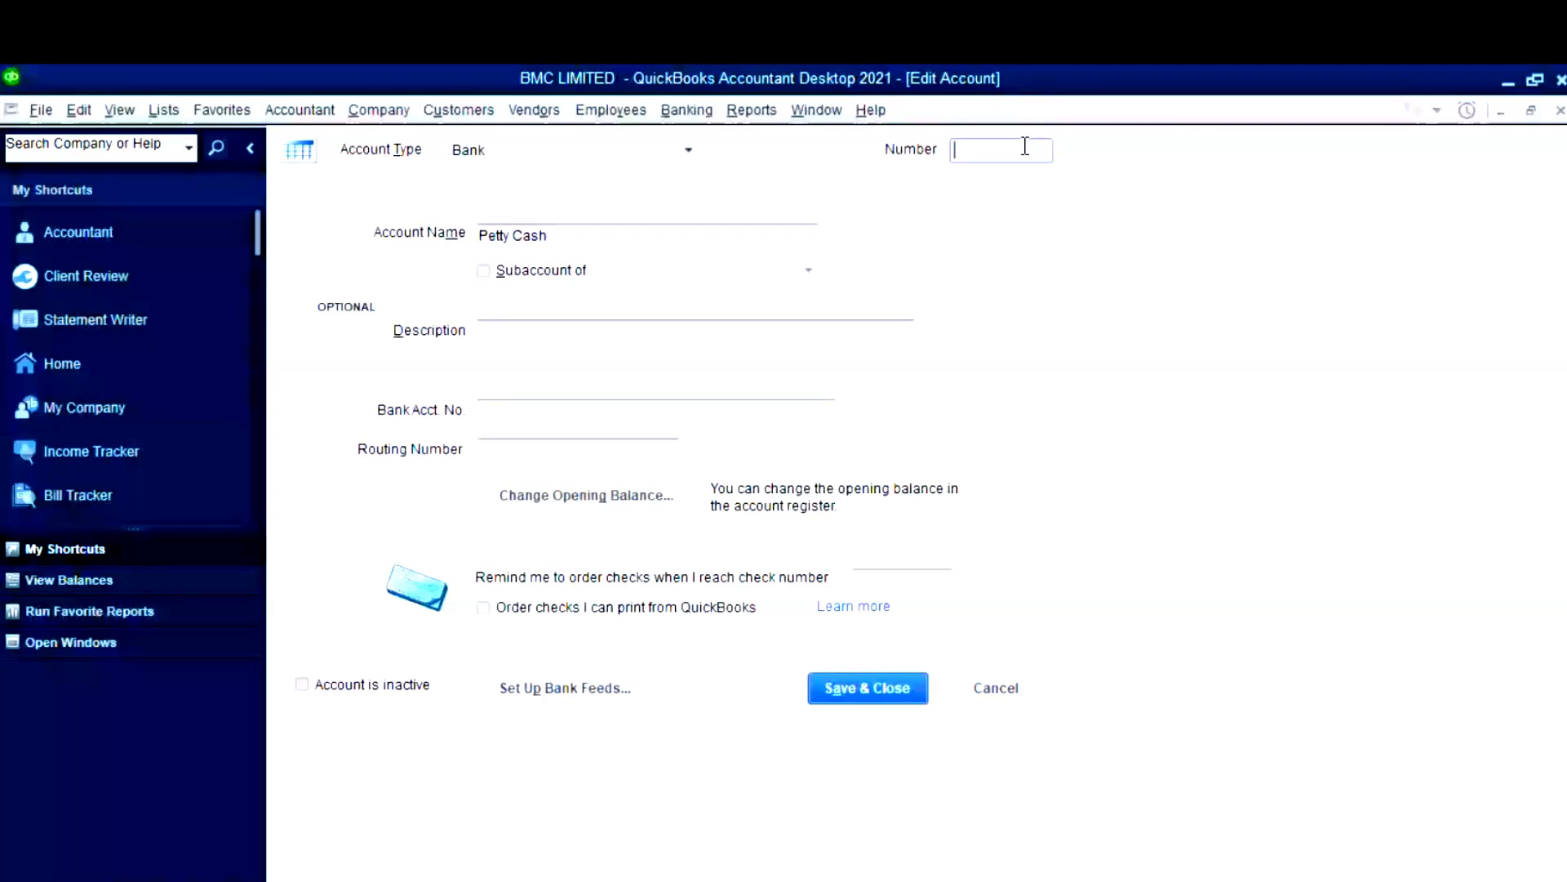
type("1000")
left_click(868, 687)
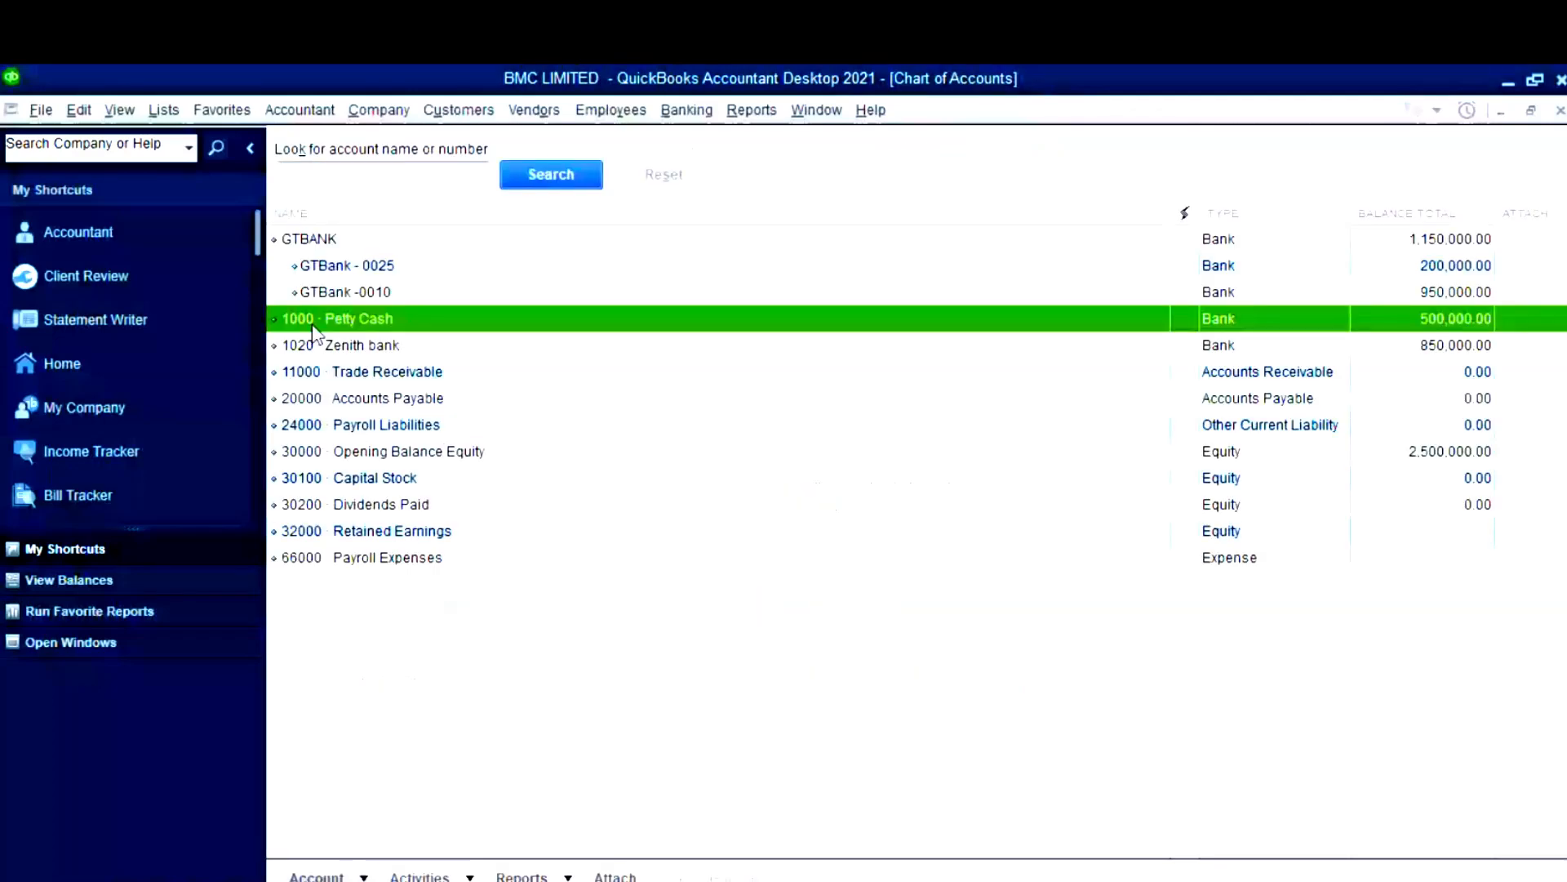
- Give the GTBANK account the number 1010, copied from the Excel dataset
left_click(319, 240)
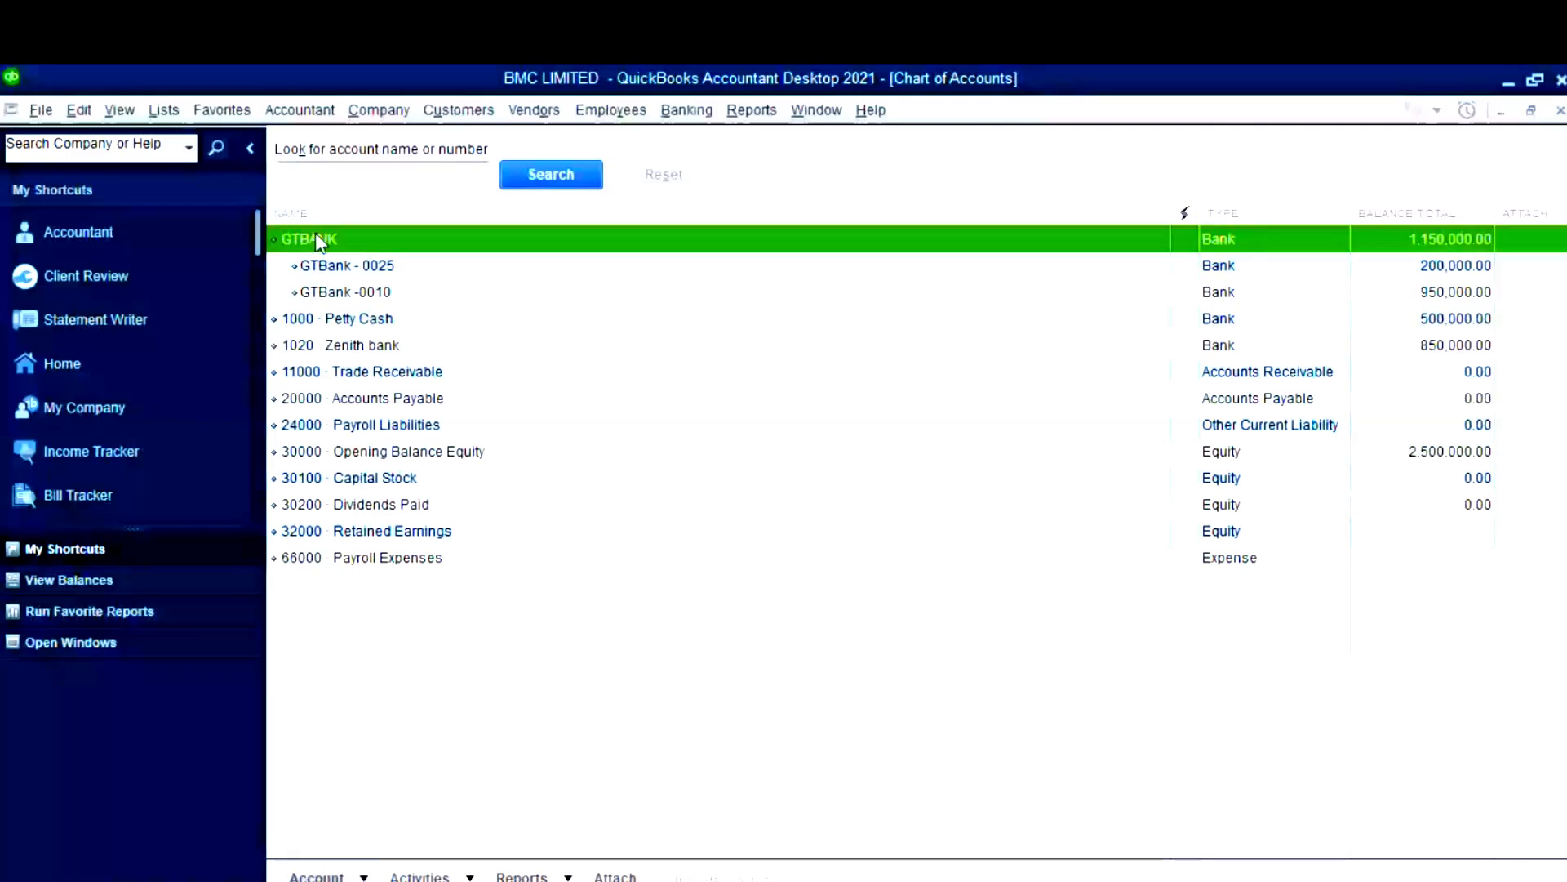
right_click(319, 242)
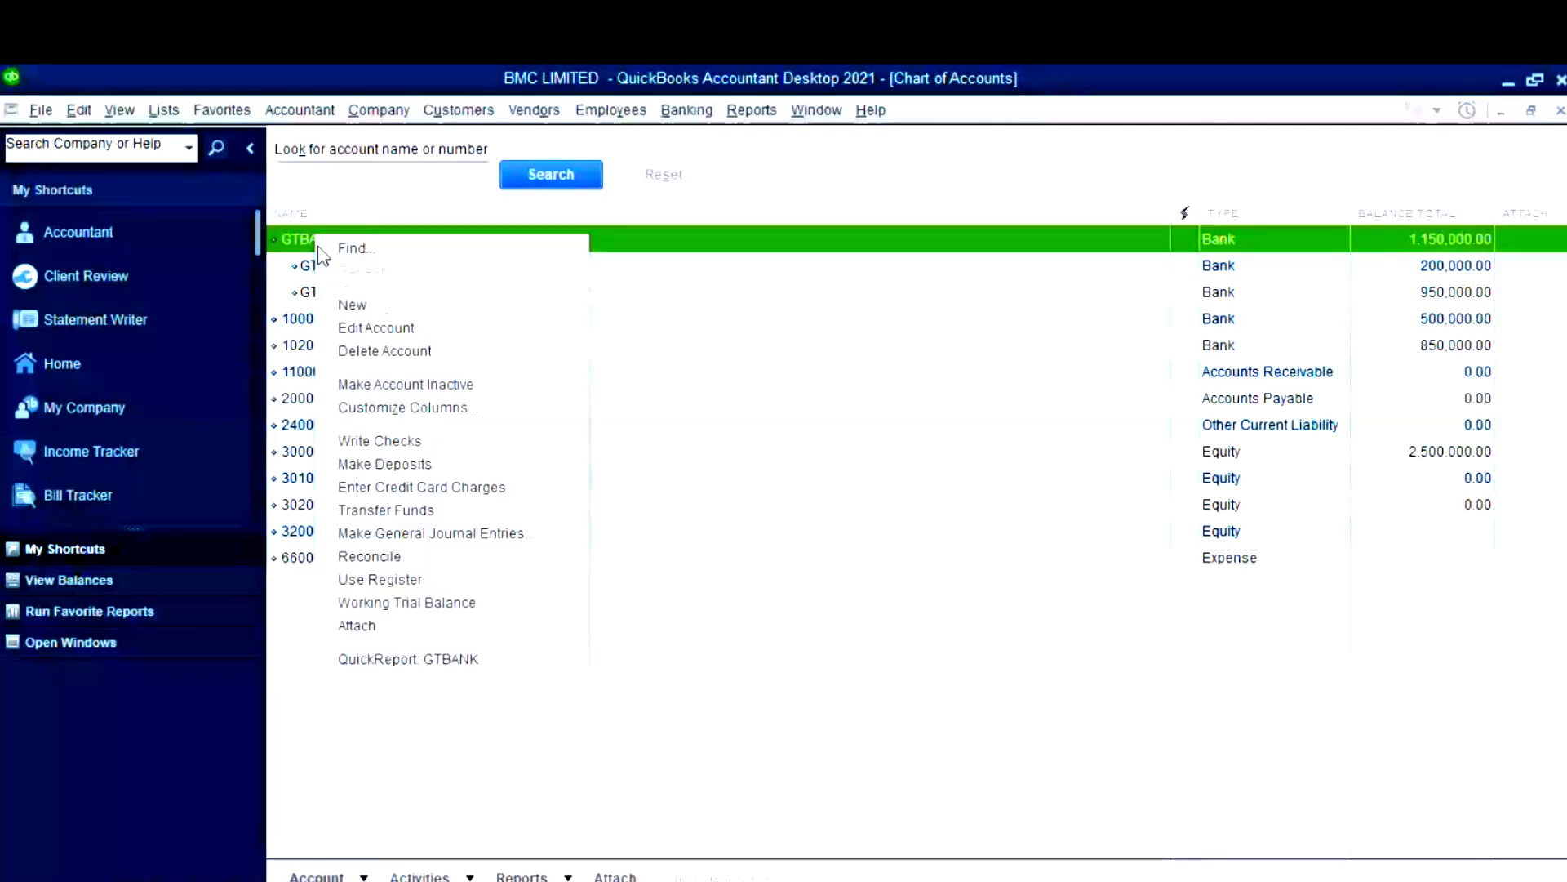
left_click(375, 328)
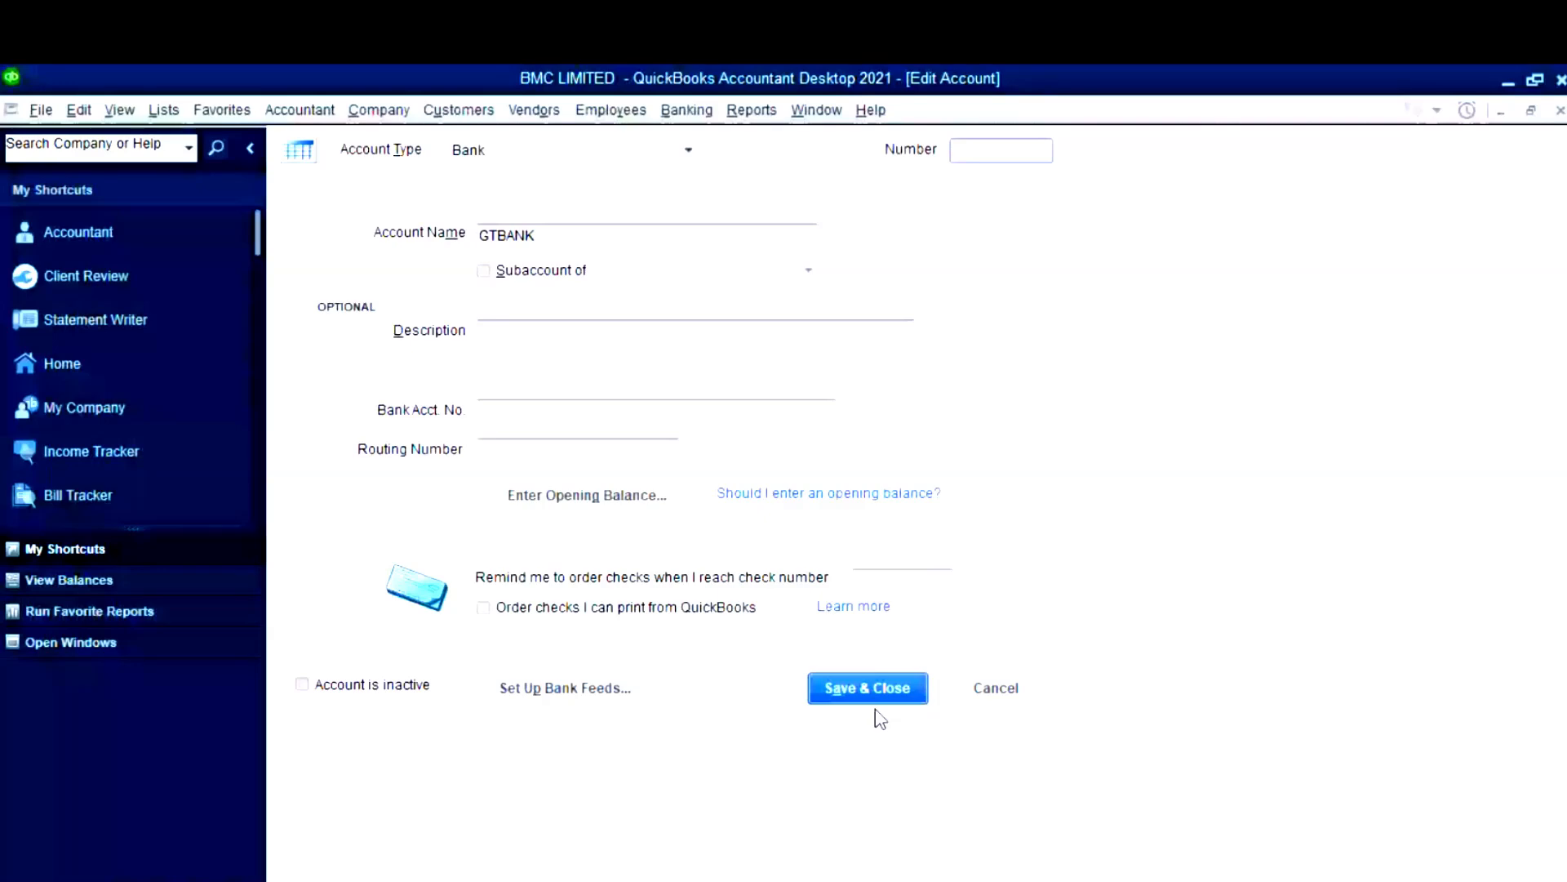
left_click(752, 849)
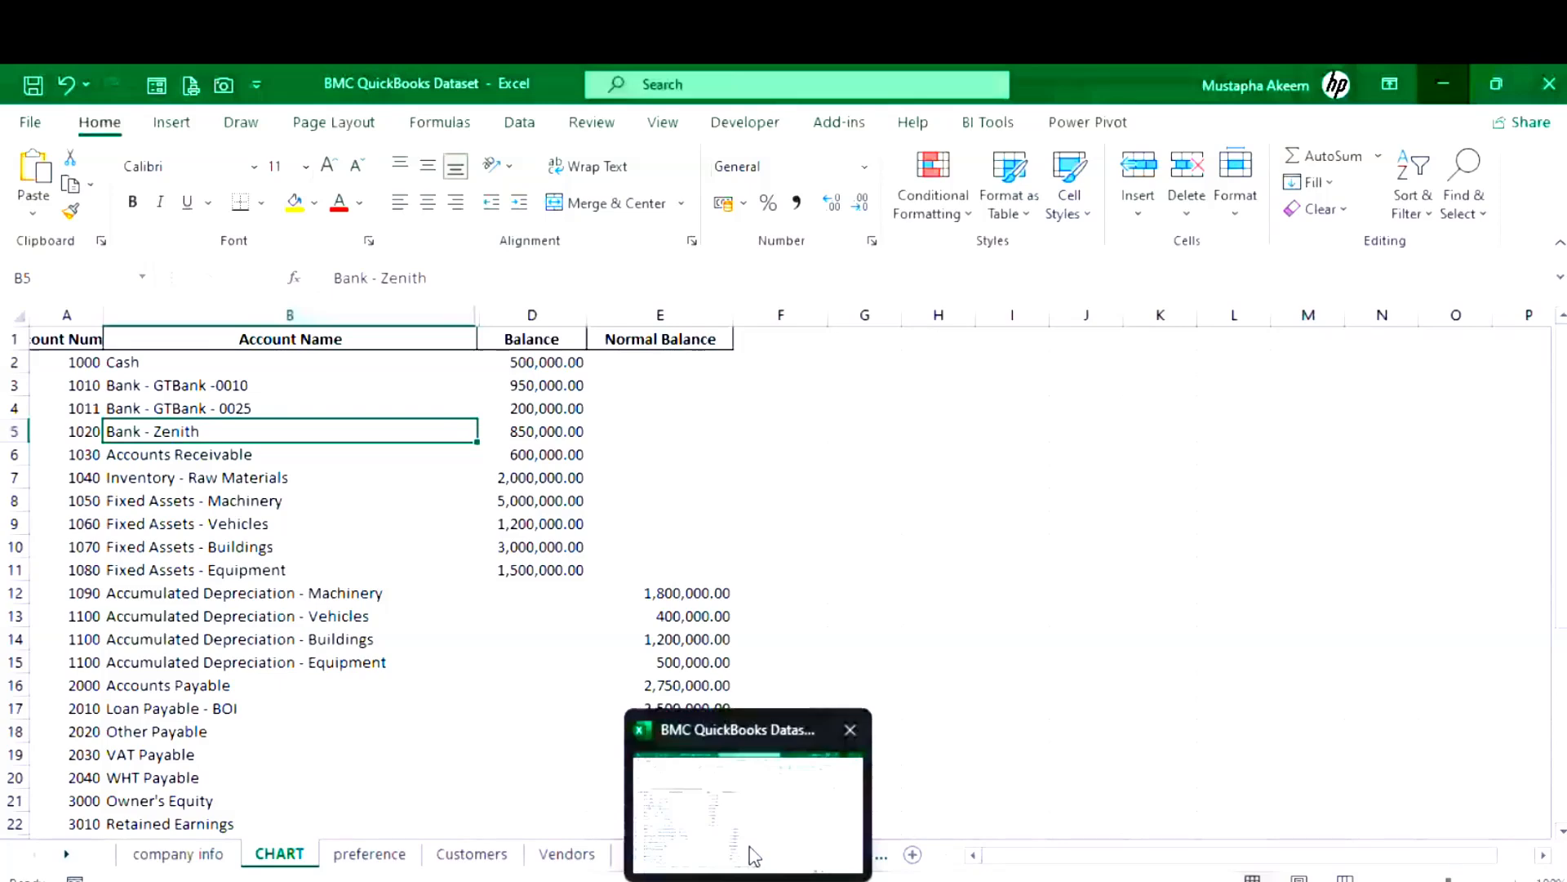
left_click(689, 877)
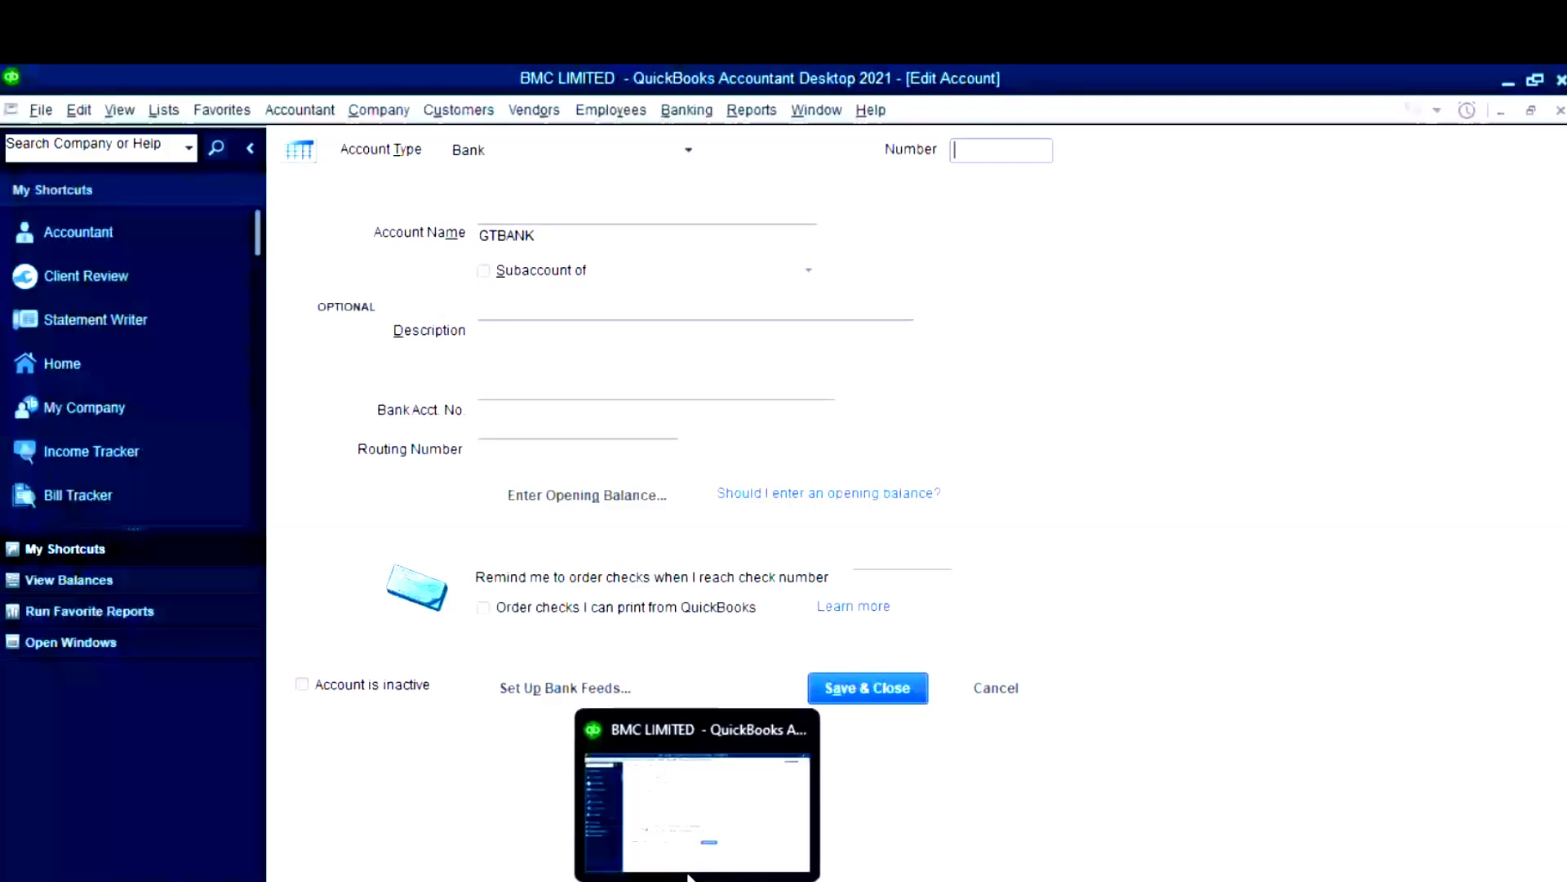
type("1010")
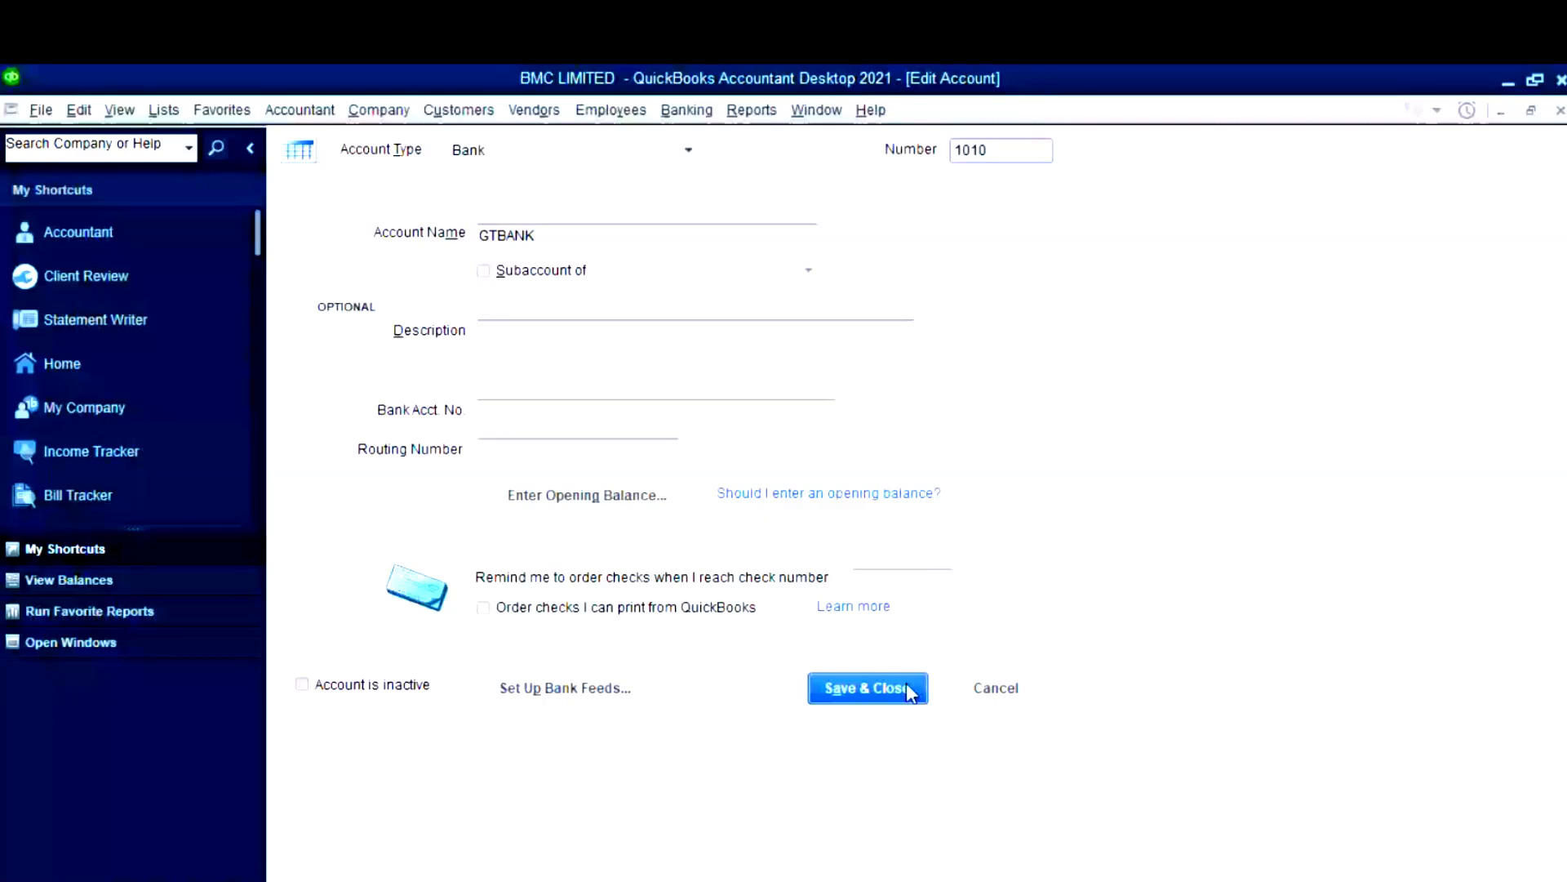
left_click(910, 692)
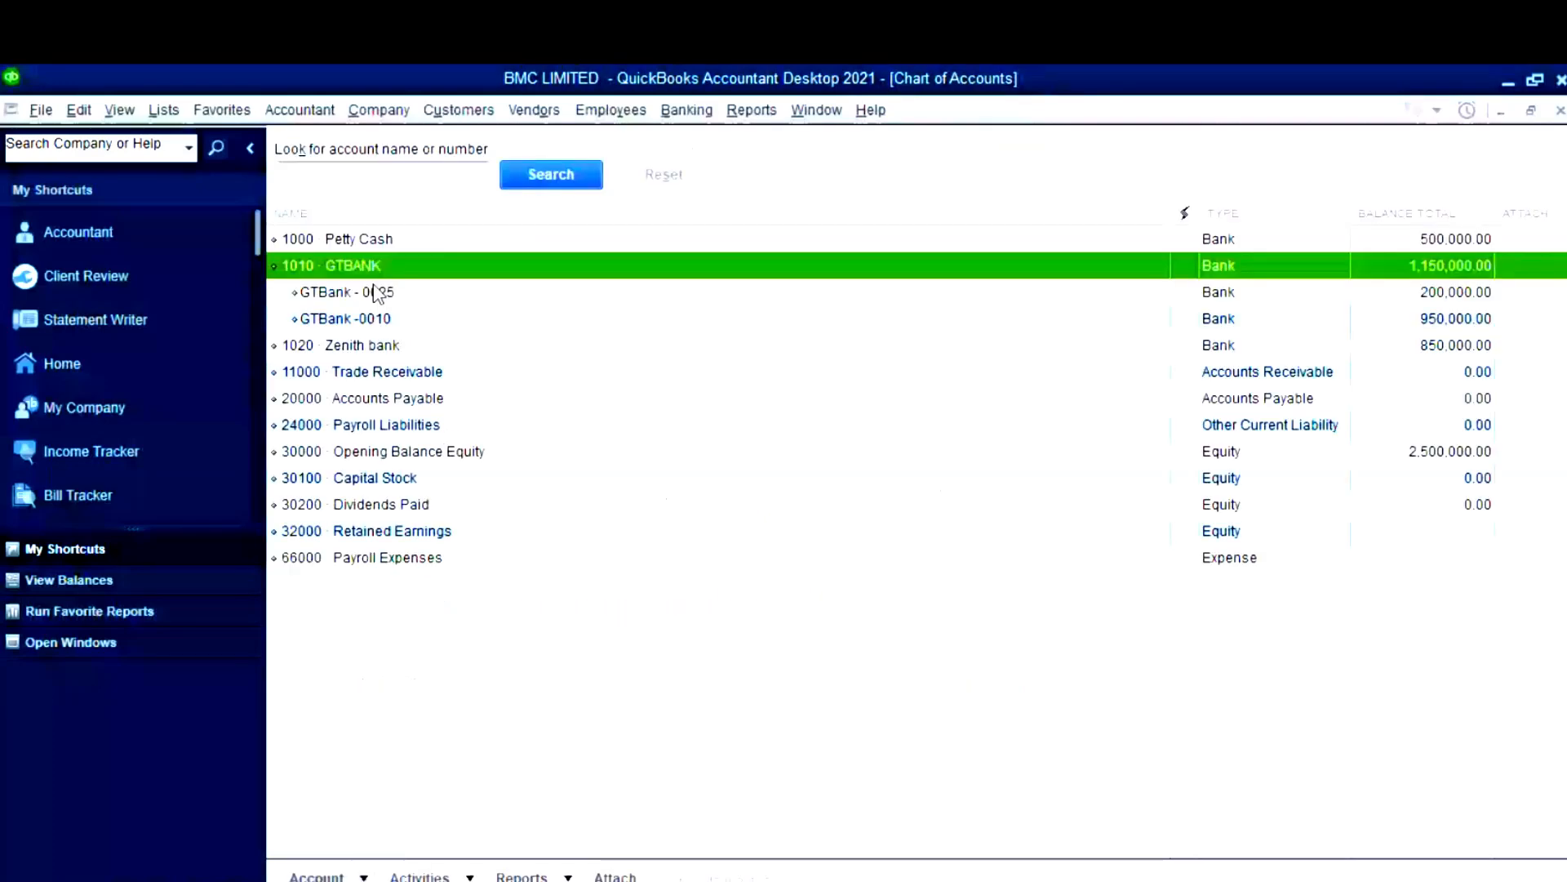
- Number the GTBank - 0025 subaccount as 1010a
left_click(375, 292)
right_click(374, 294)
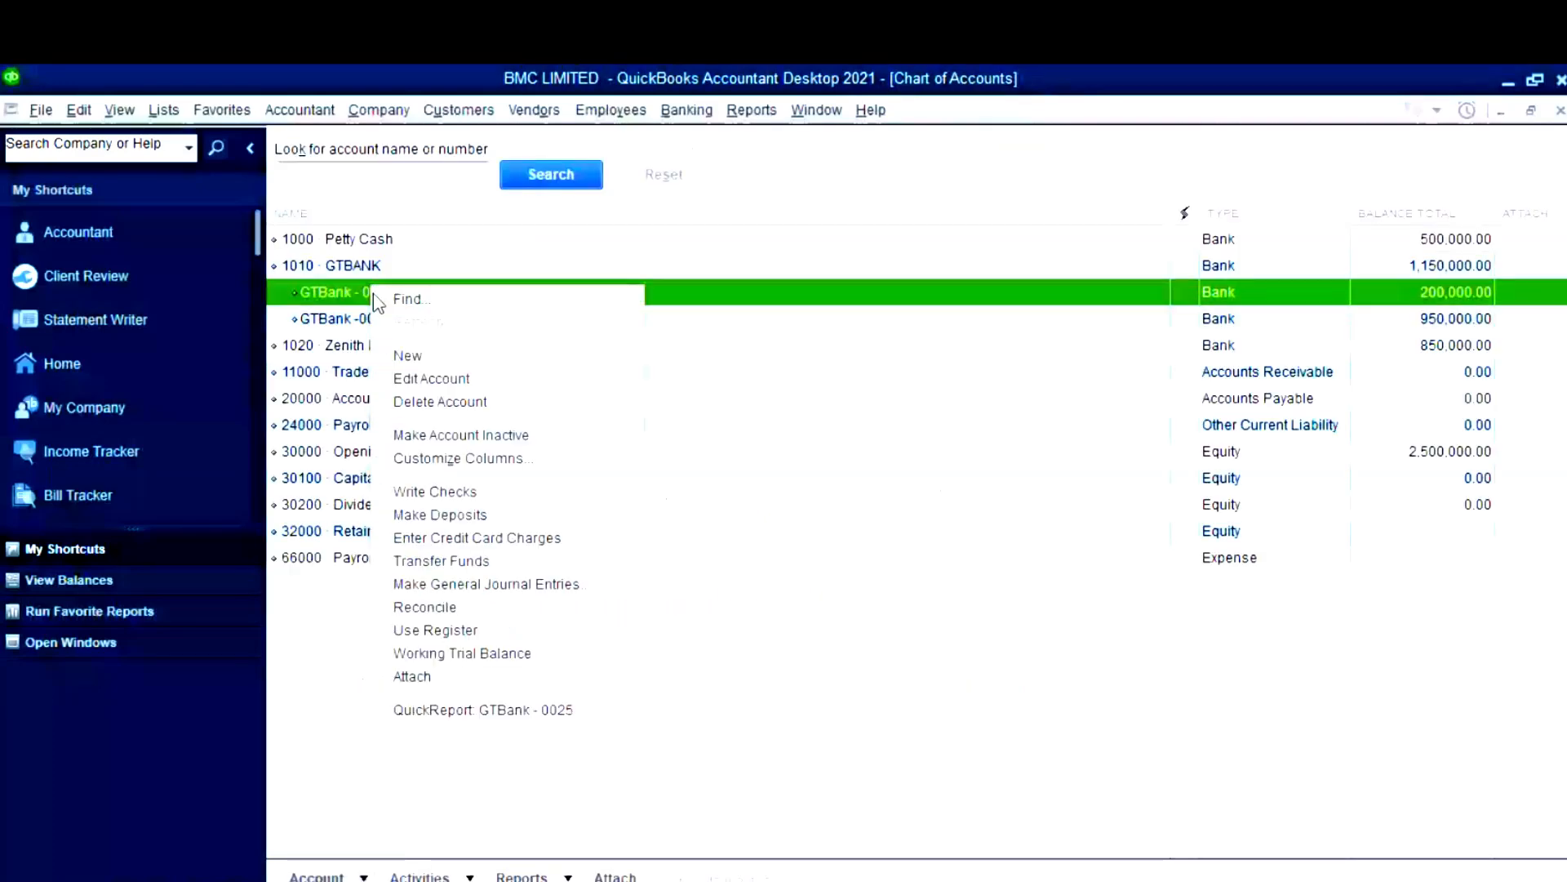
left_click(451, 378)
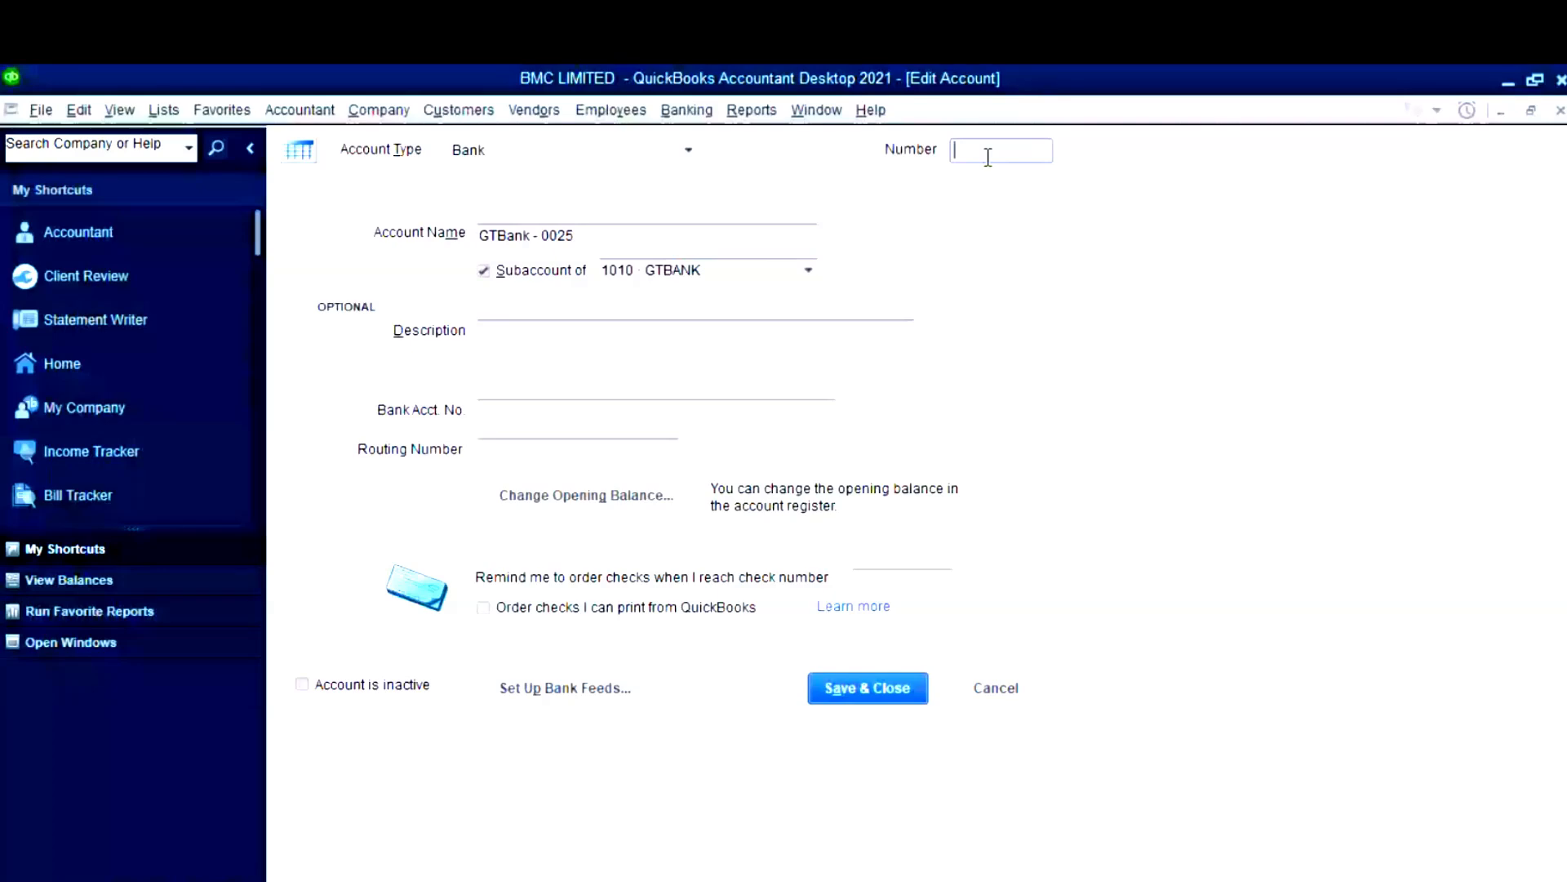
type("1010a")
key("Return")
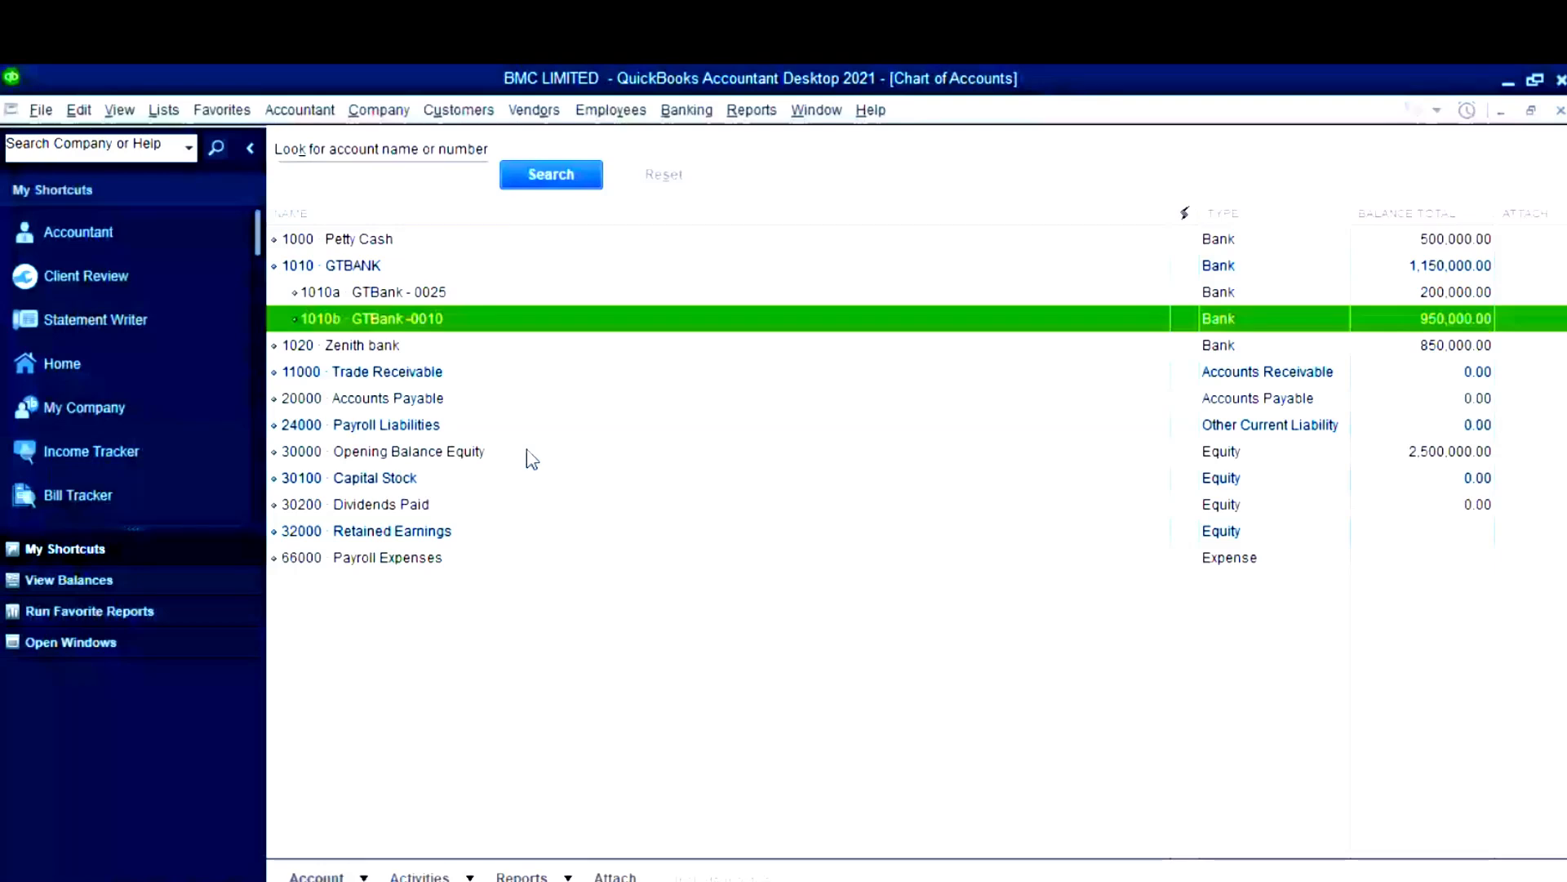
mouse_move(697, 881)
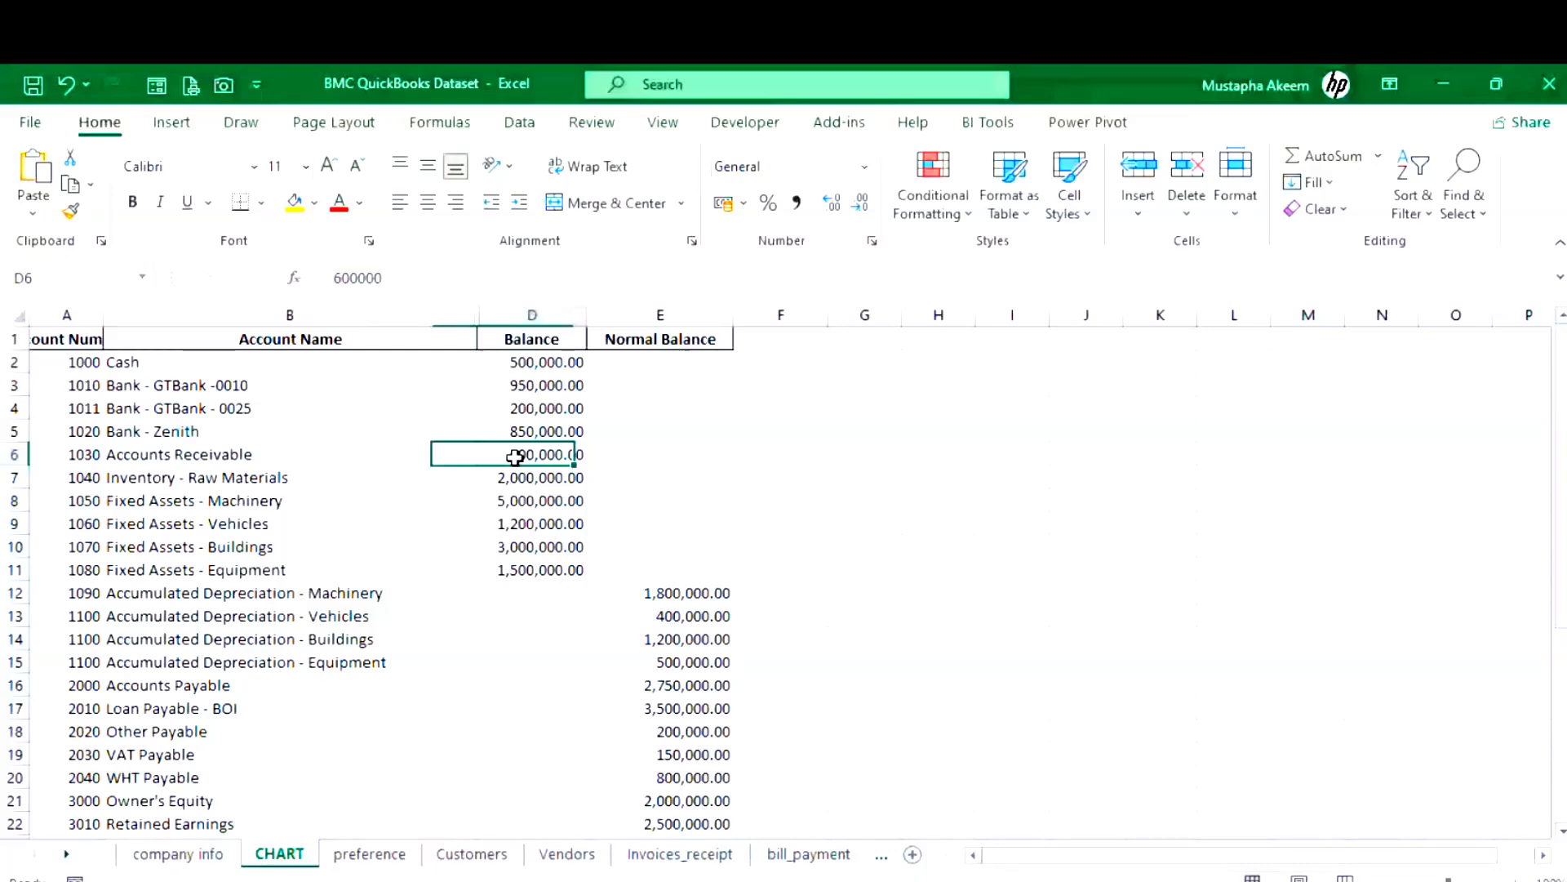
- Read the Accounts Receivable entry in Excel cell B6
left_click(290, 459)
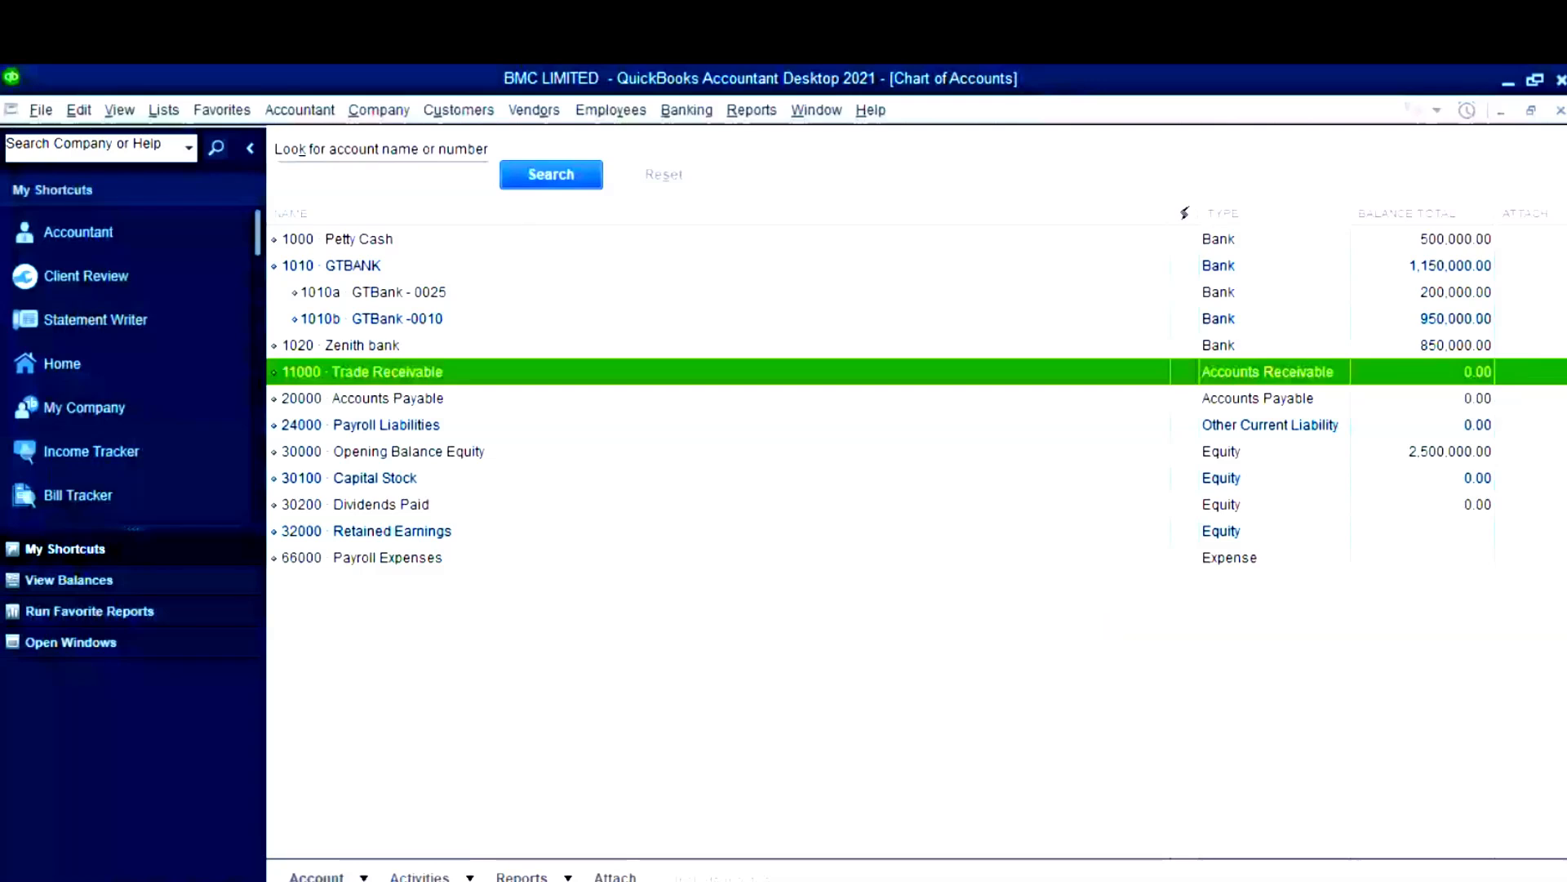
- Check the dataset's account numbers and give Trade Receivable the number 1030
key("ctrl+n")
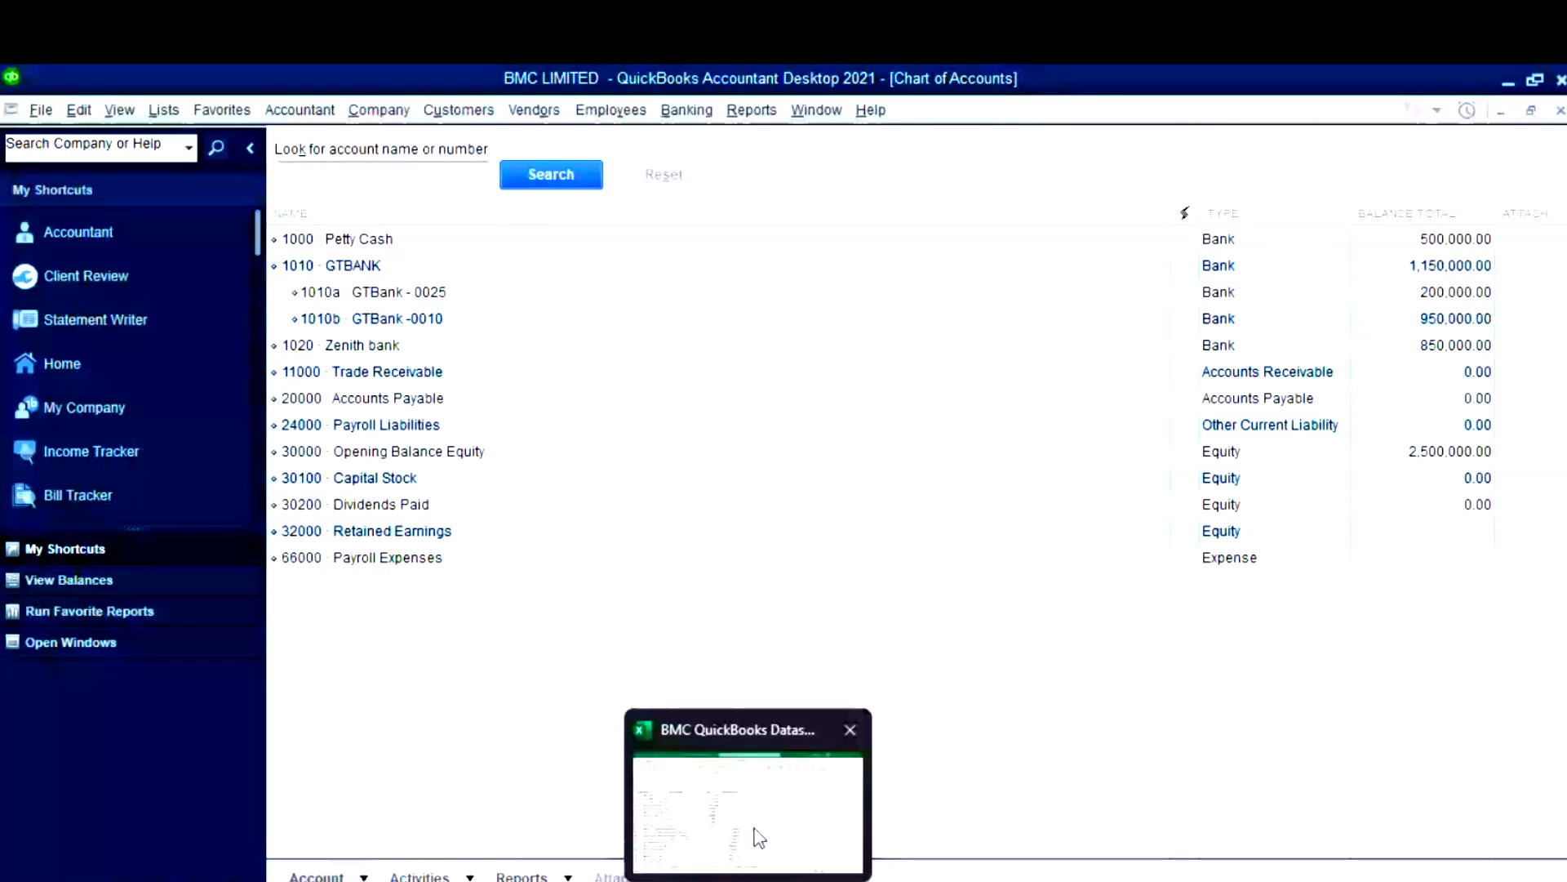
left_click(760, 837)
left_click(158, 465)
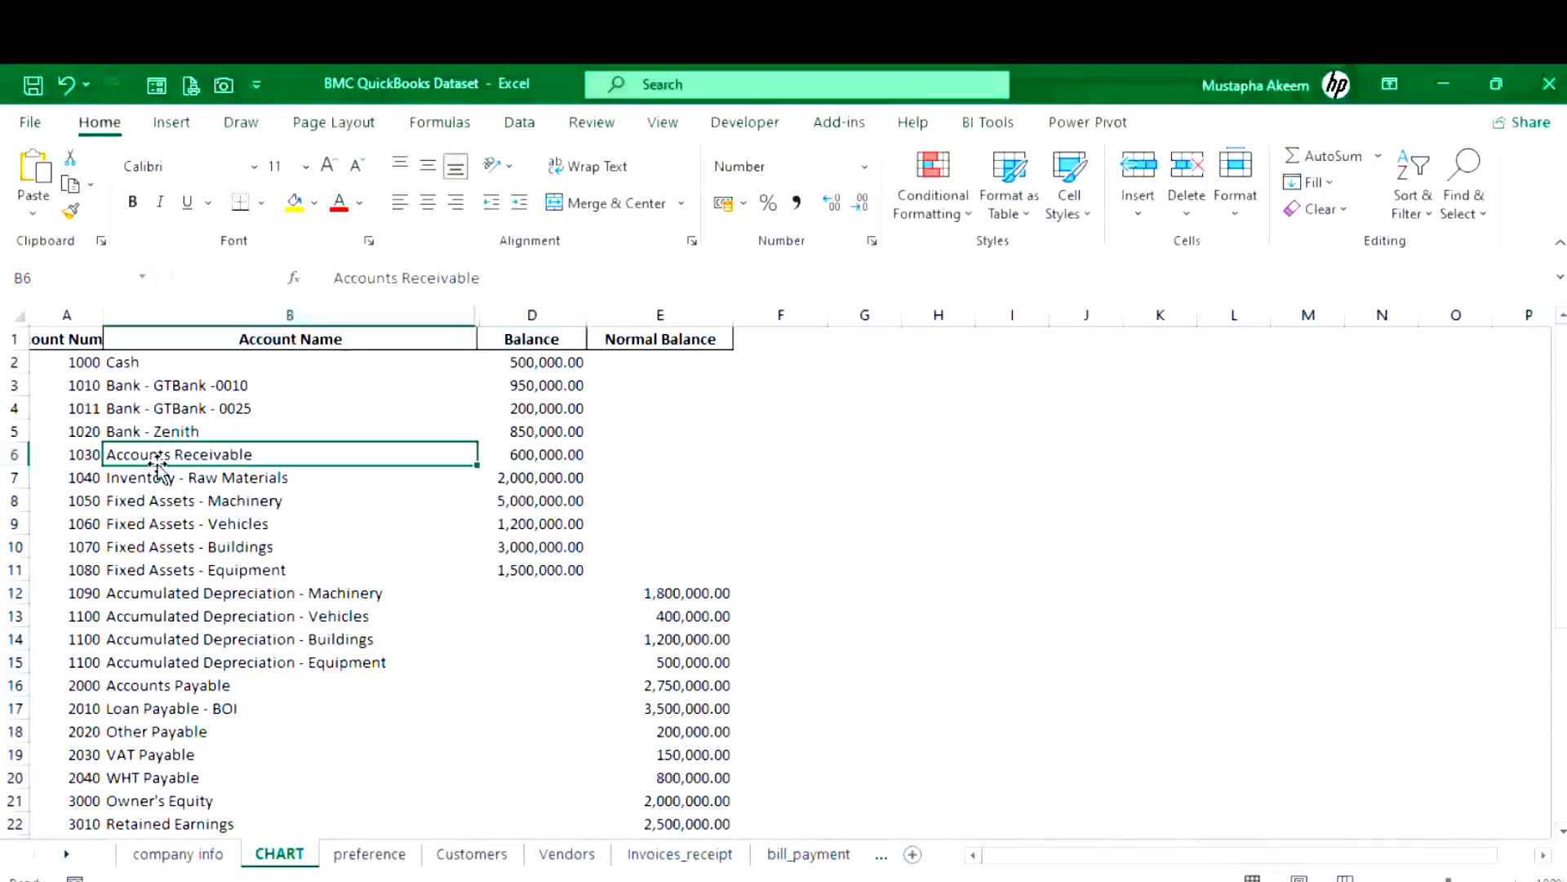
left_click(83, 455)
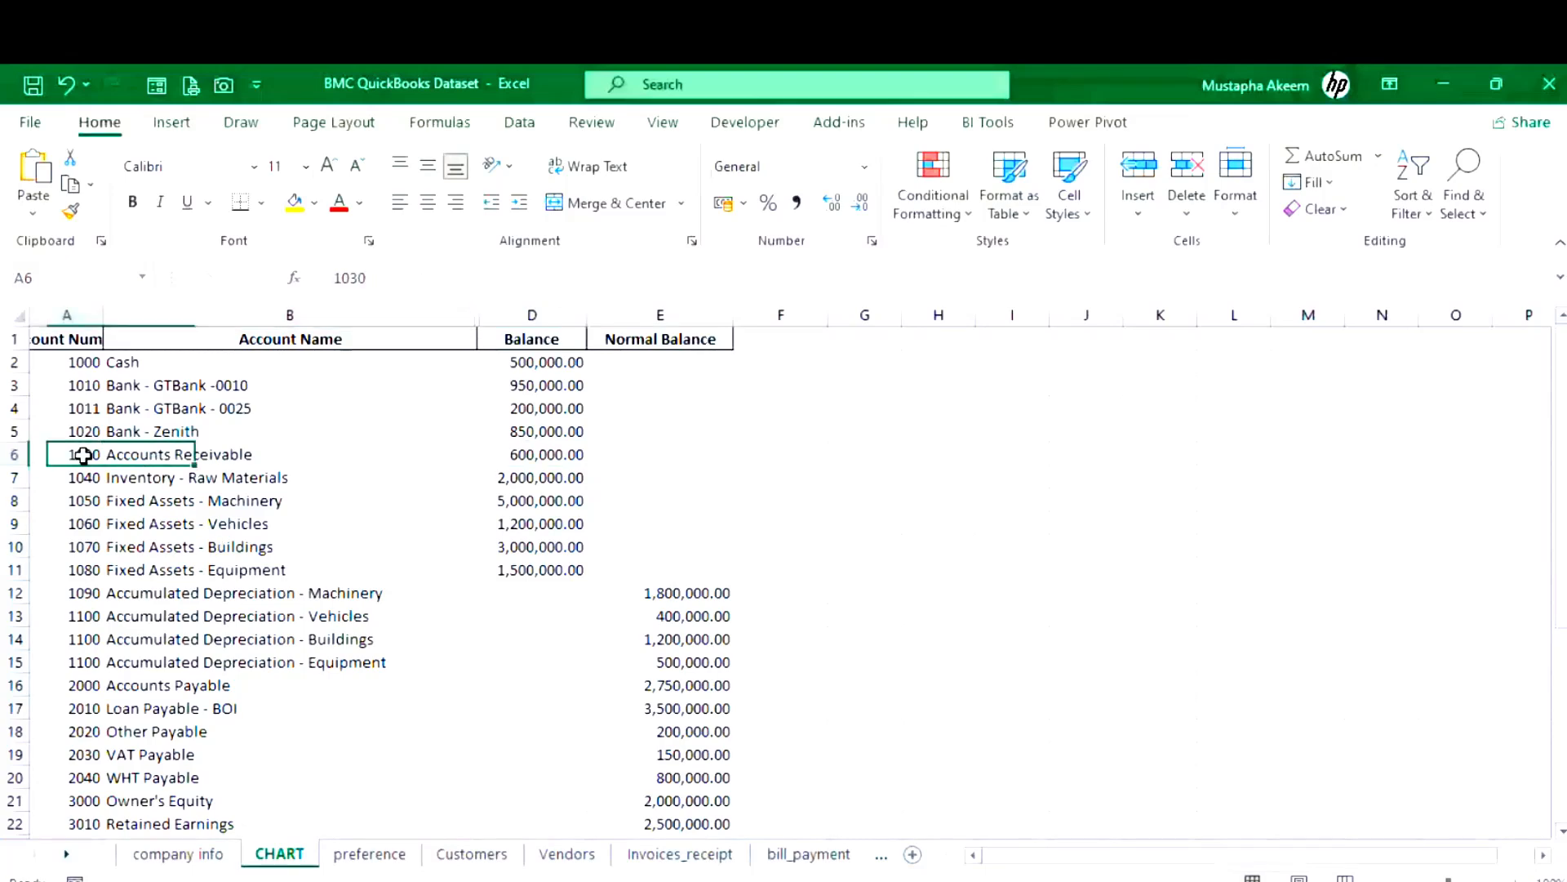
left_click(80, 685)
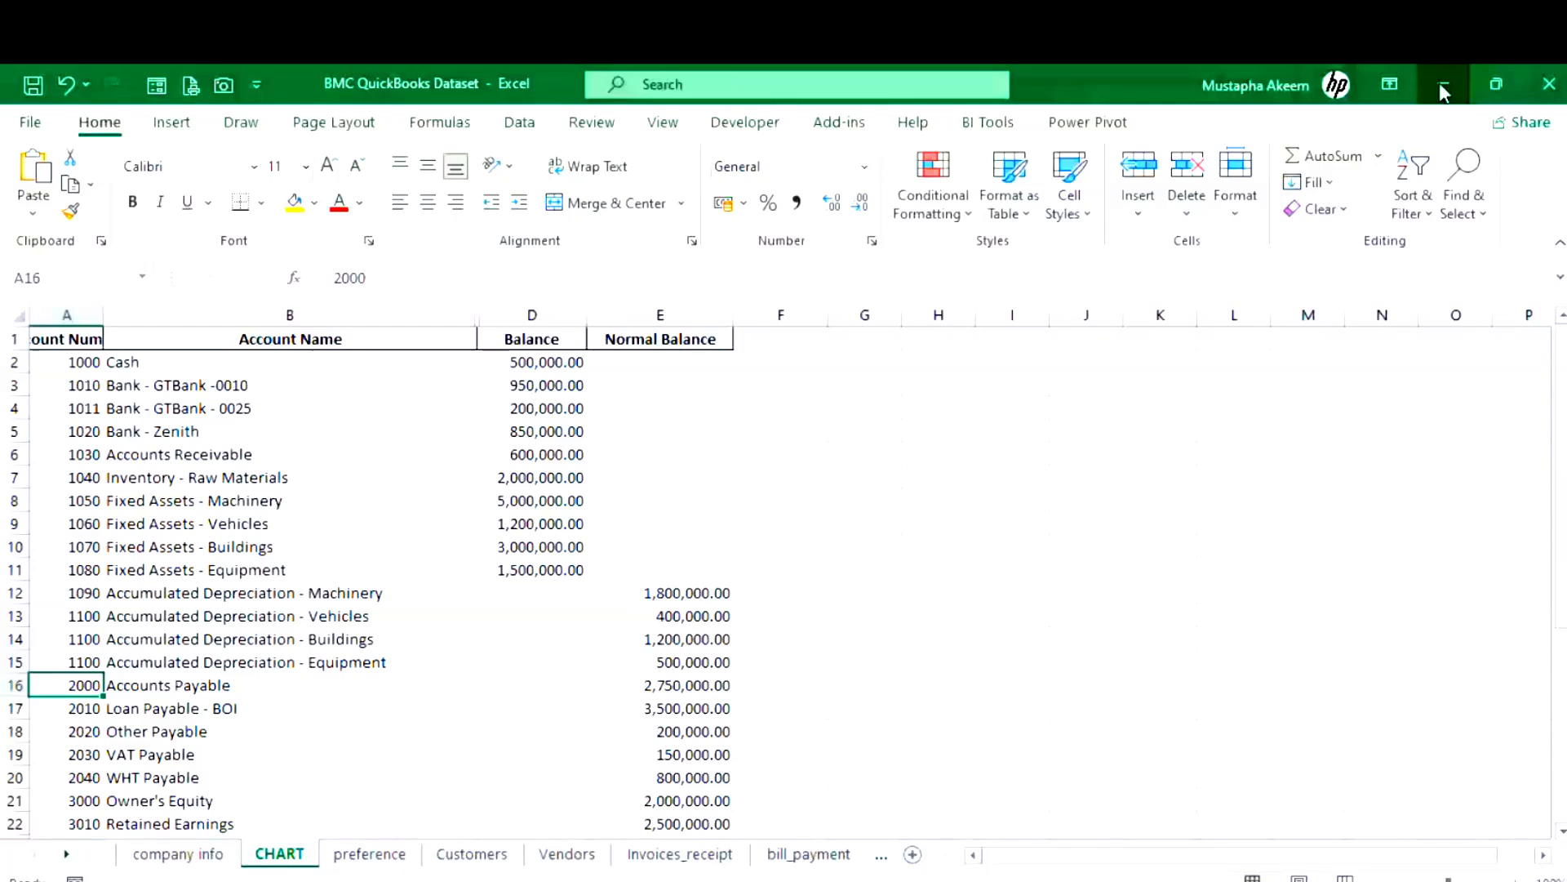
left_click(1441, 90)
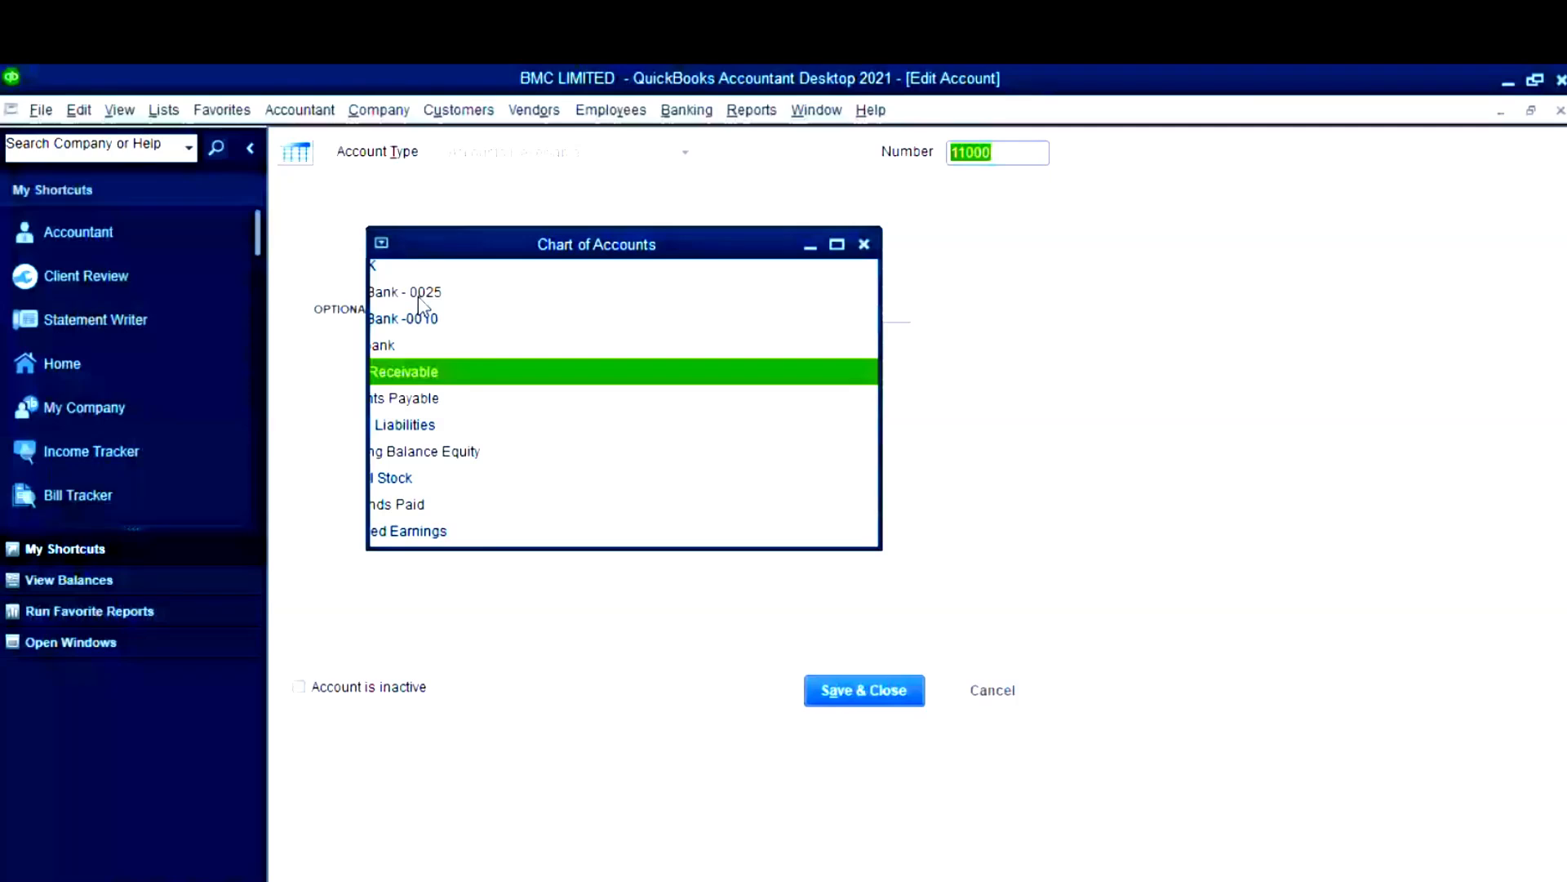
type("1030")
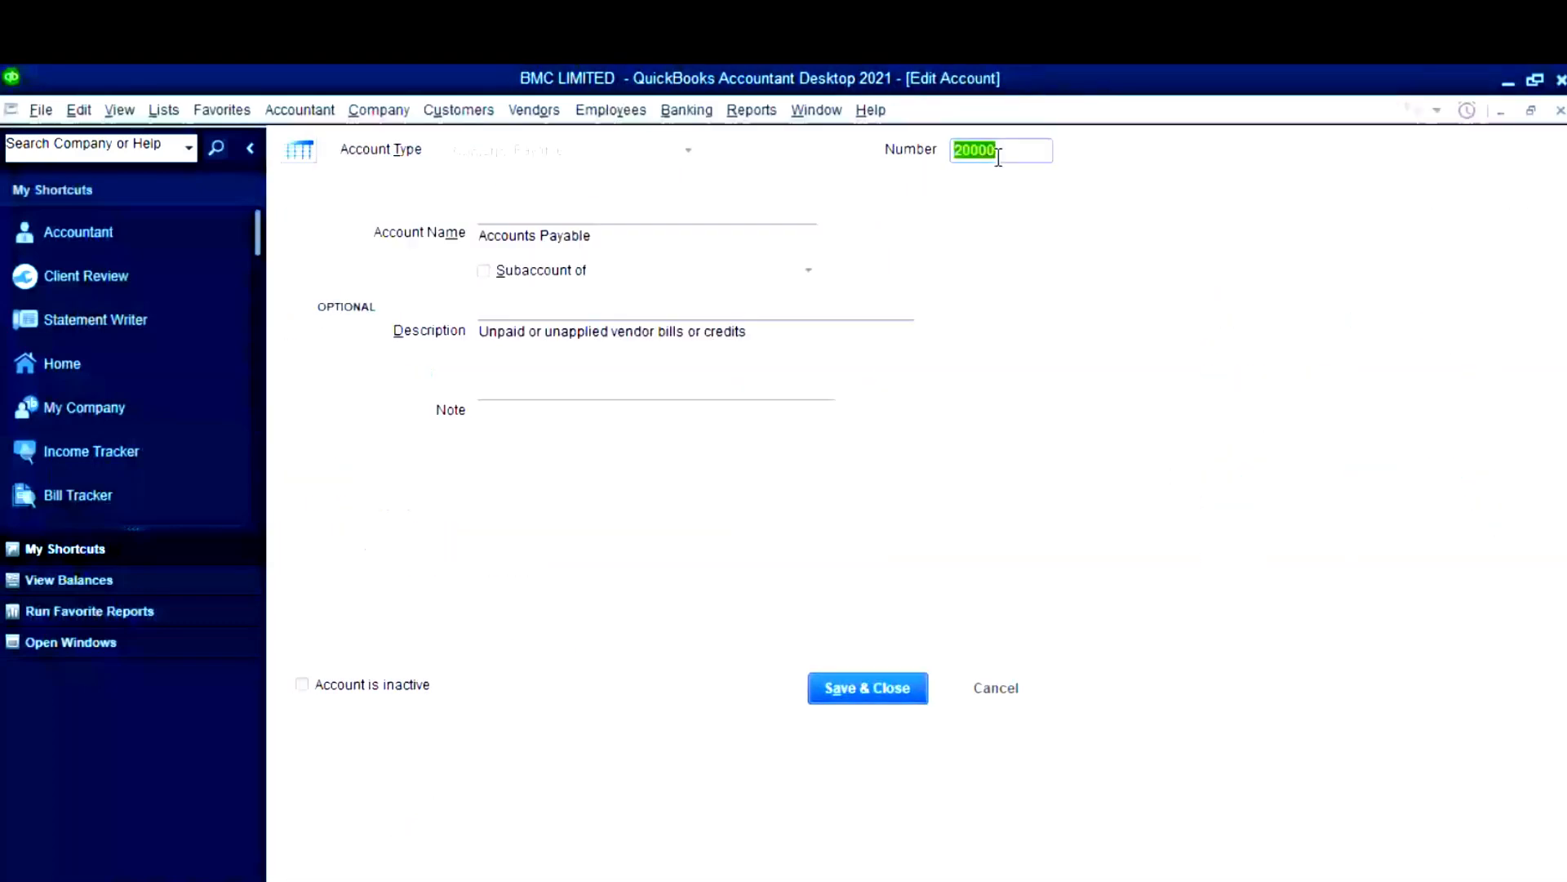
- Change the Accounts Payable number from 20000 to 2000 and save it
left_click(1000, 156)
key("BackSpace")
left_click(873, 692)
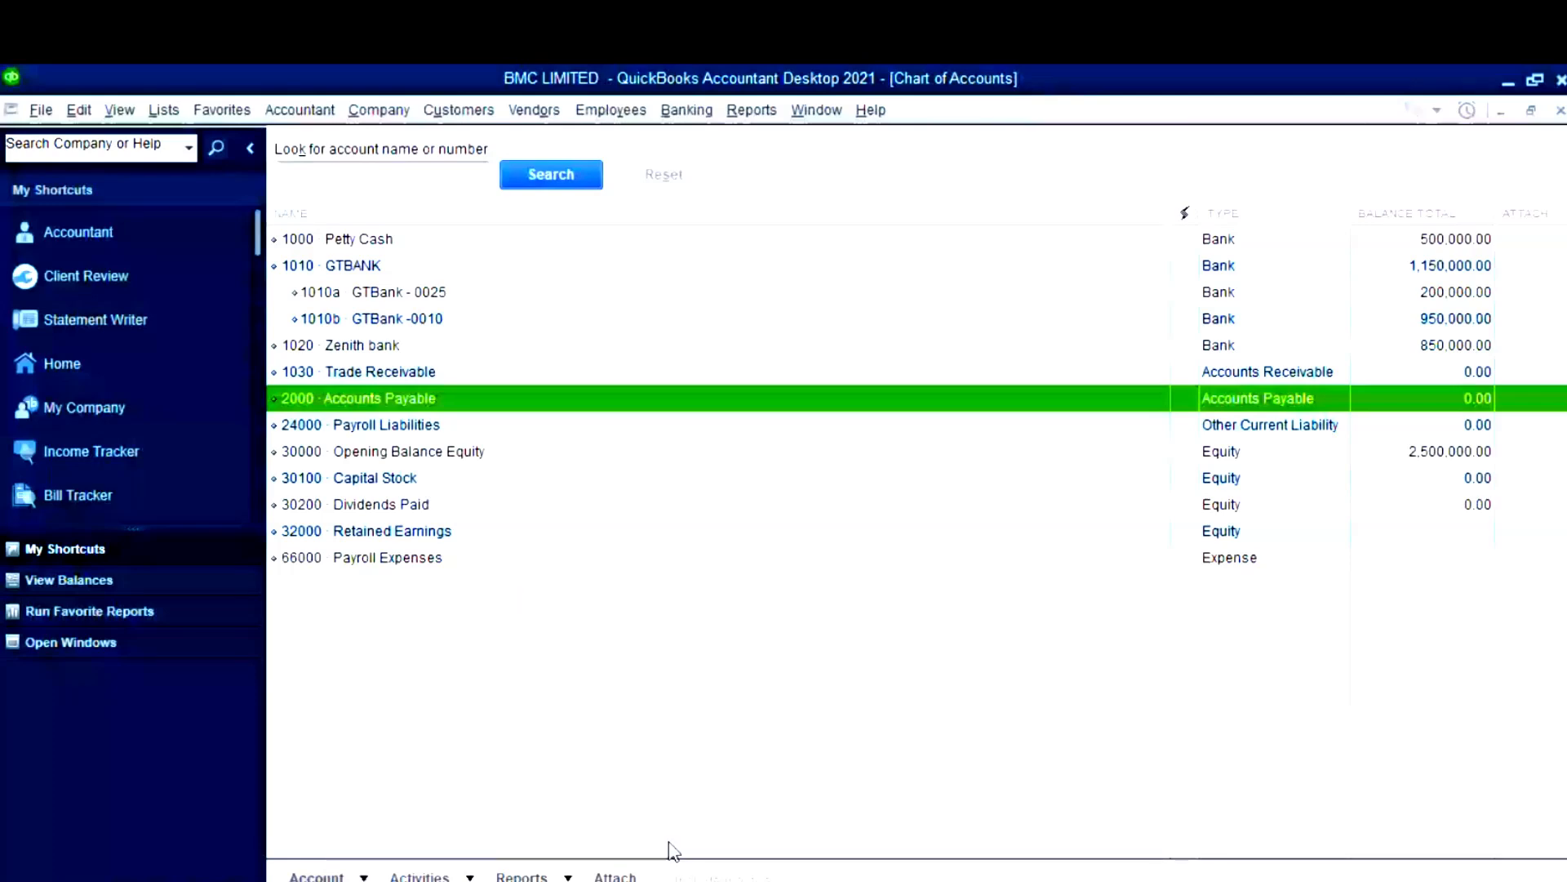
key("alt+Tab")
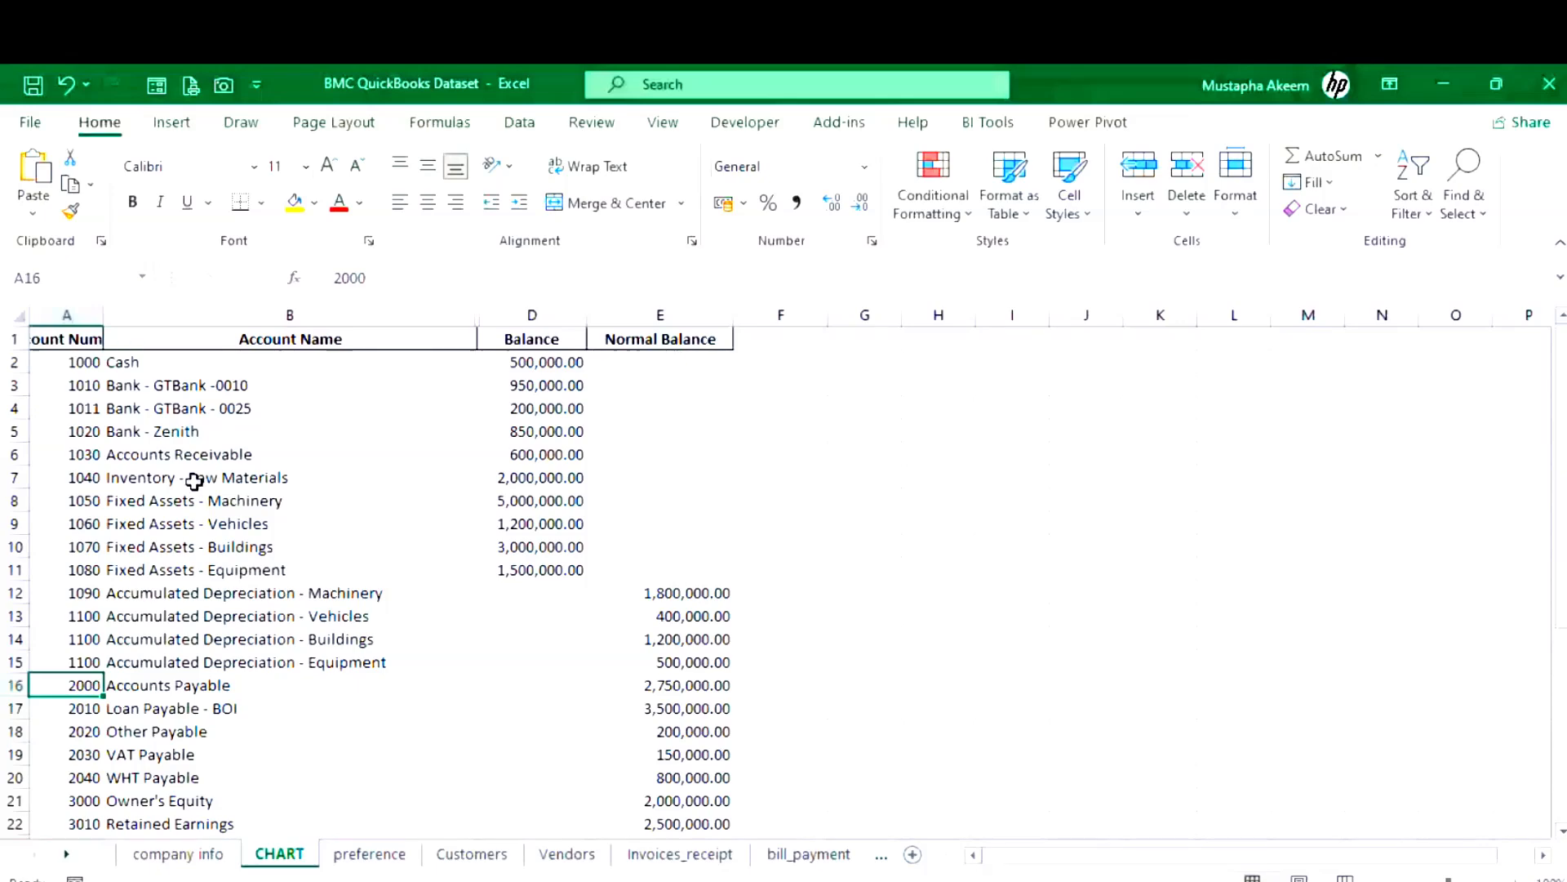
left_click(181, 477)
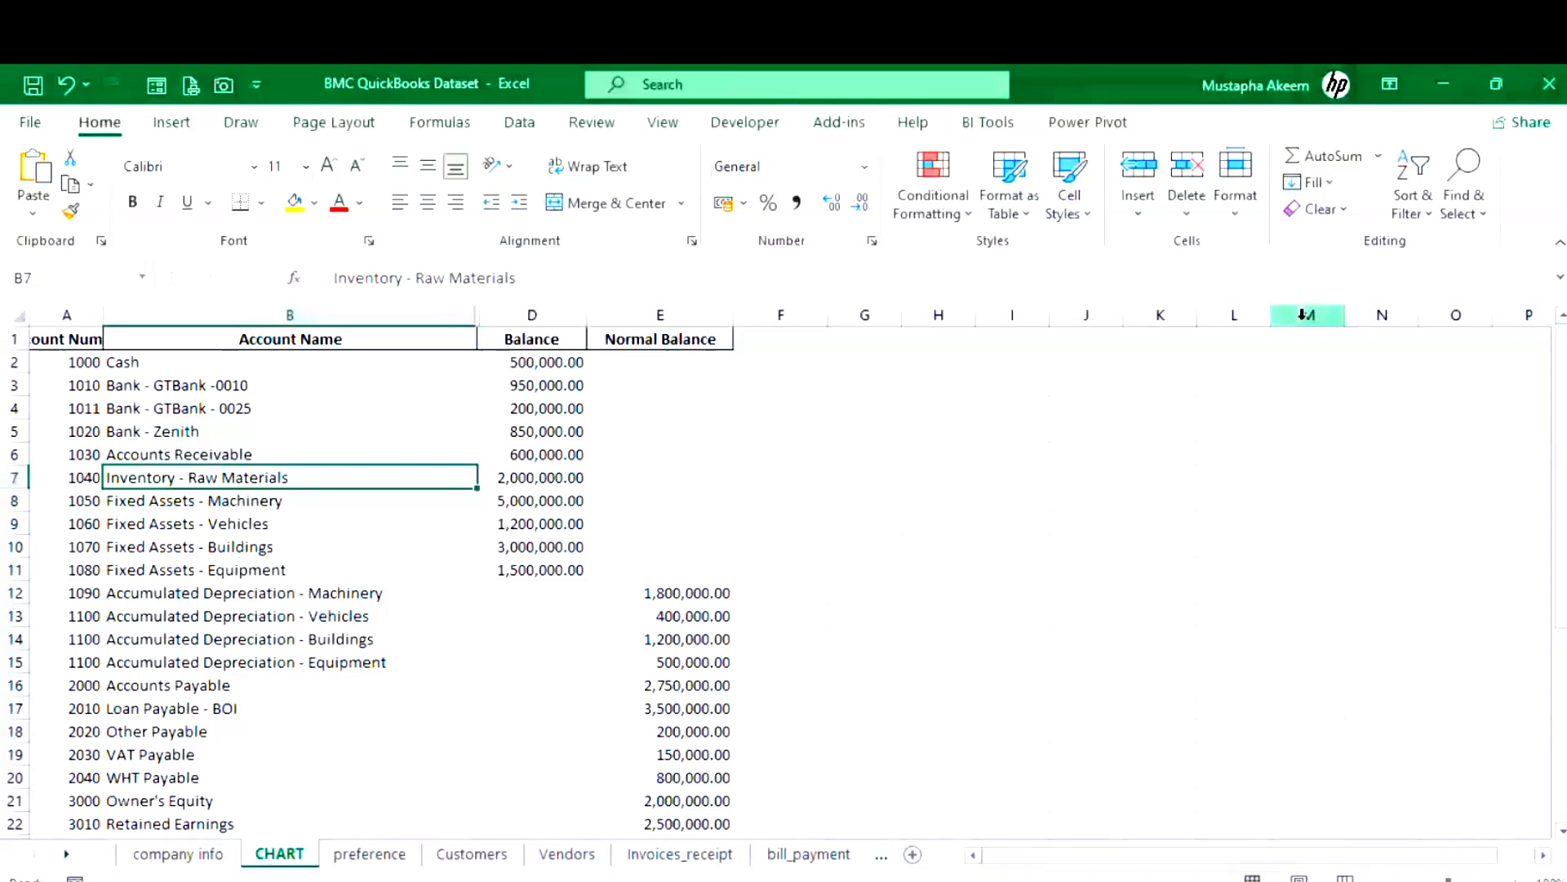
- Return to the Chart of Accounts and choose New from the Account menu
left_click(1446, 84)
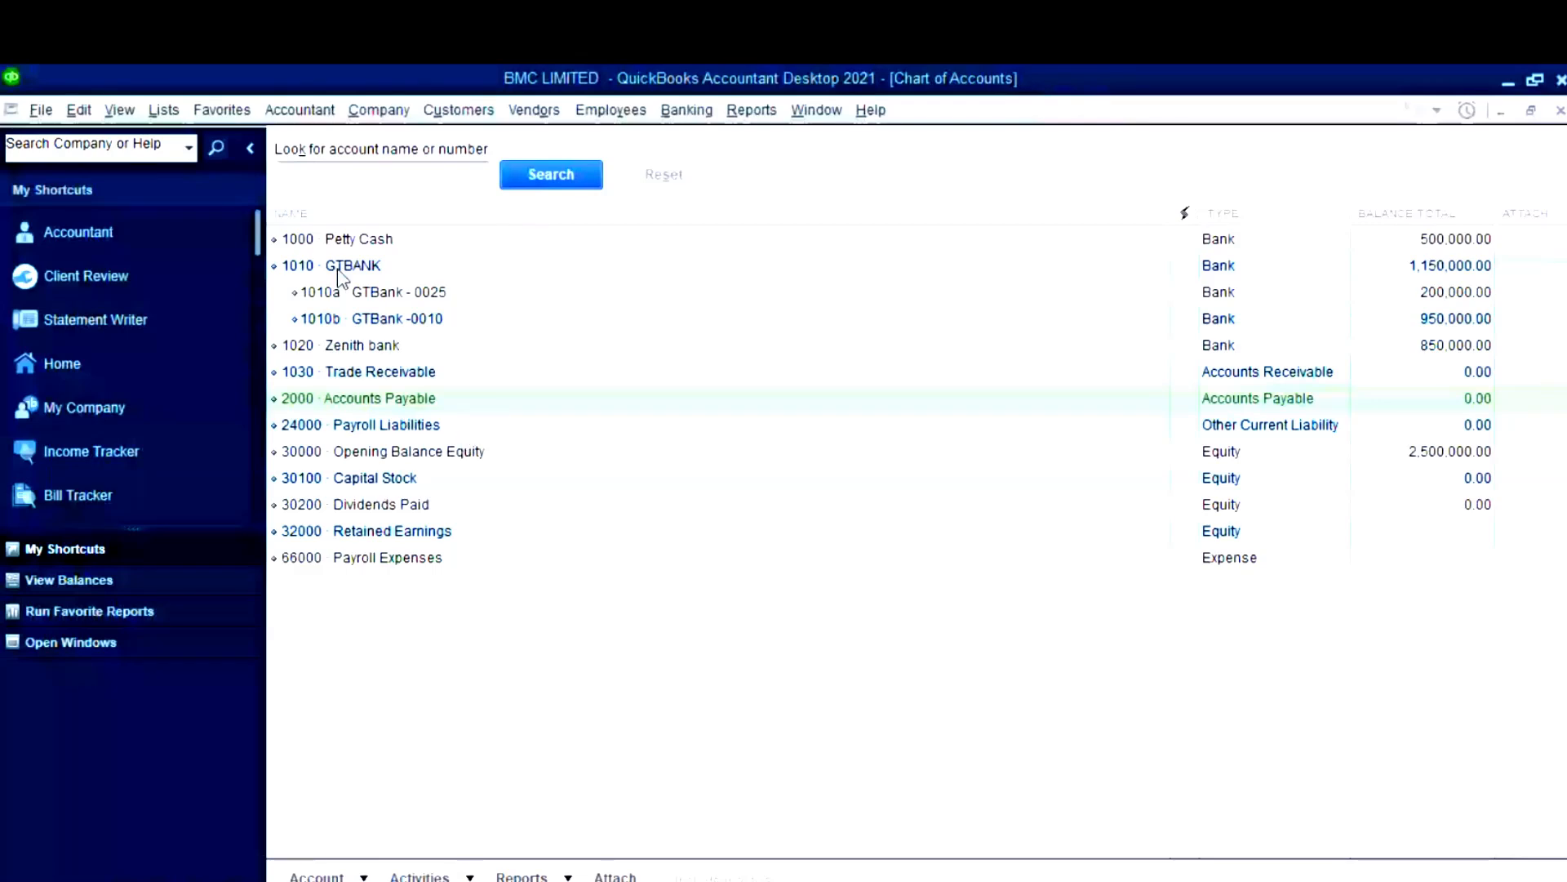
left_click(320, 875)
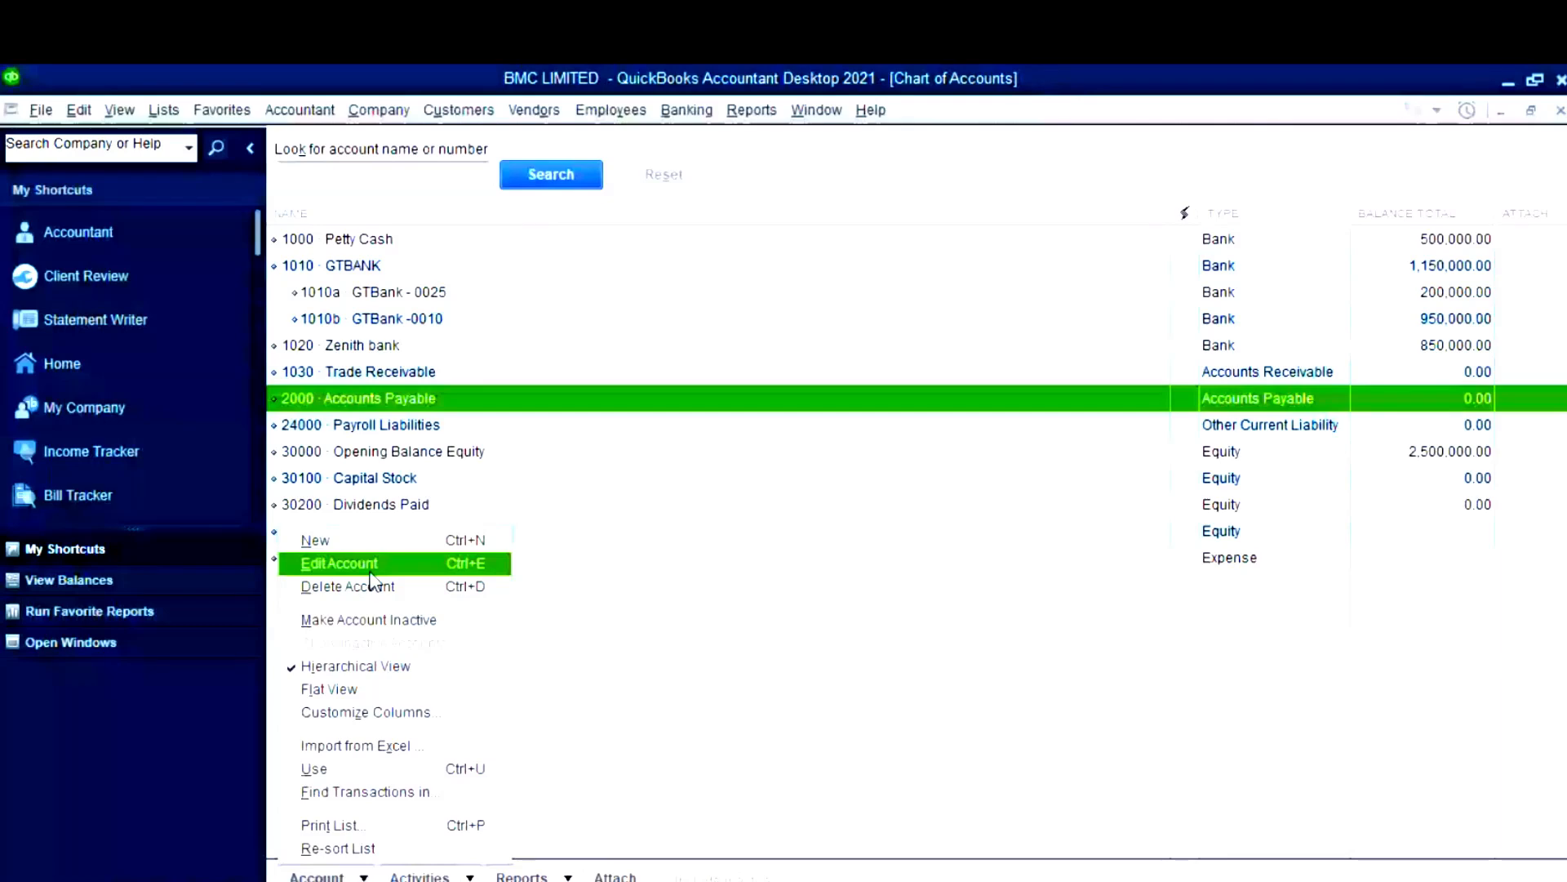
left_click(368, 540)
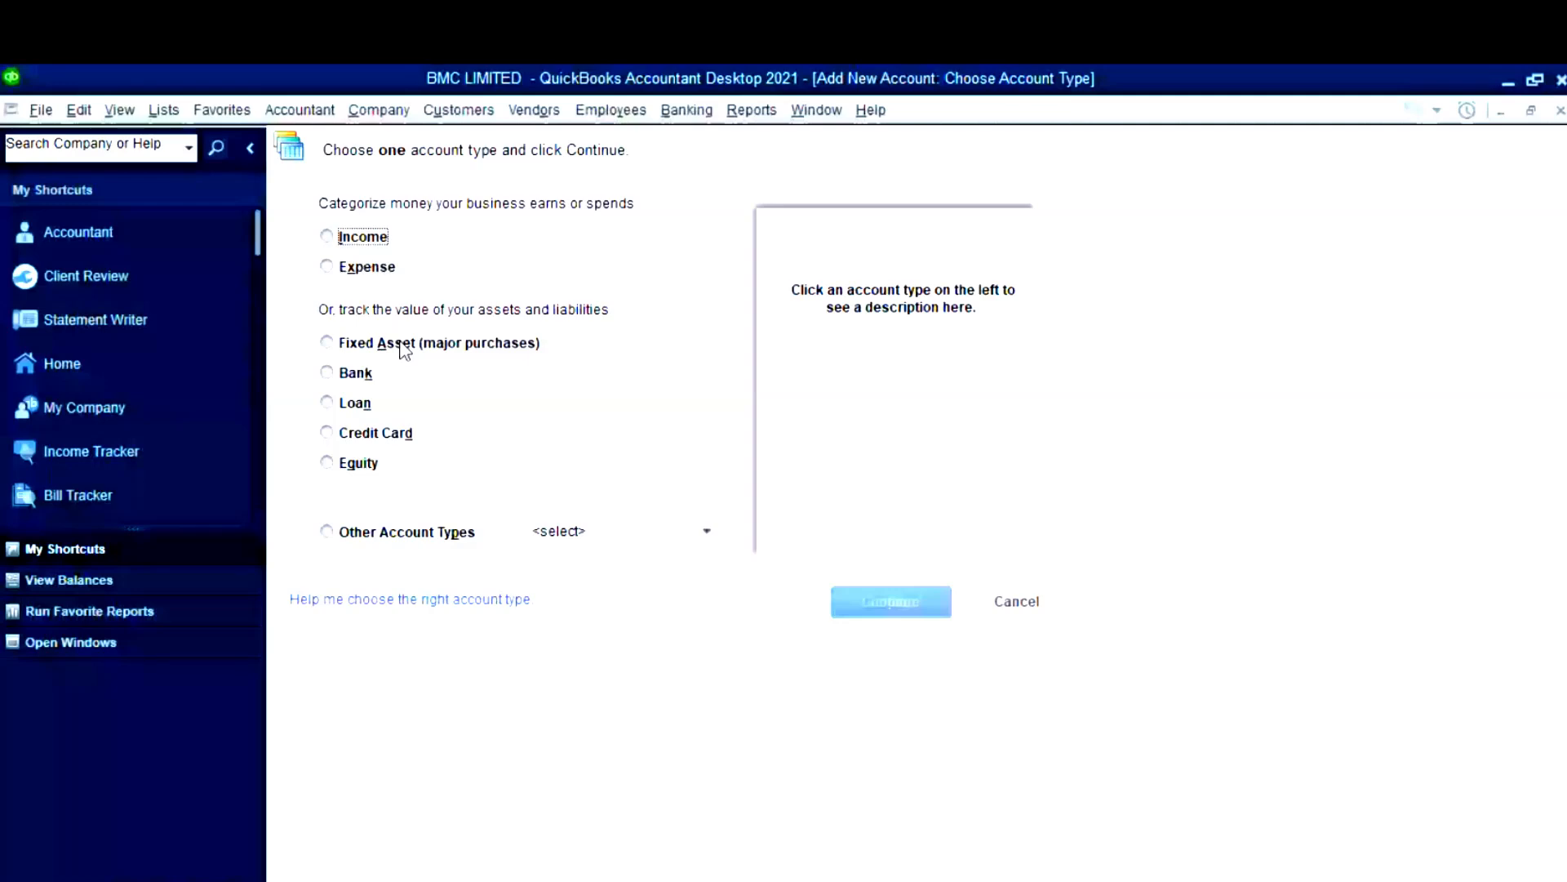
- Pick Other Current Asset from Other Account Types and continue to the account form
left_click(327, 531)
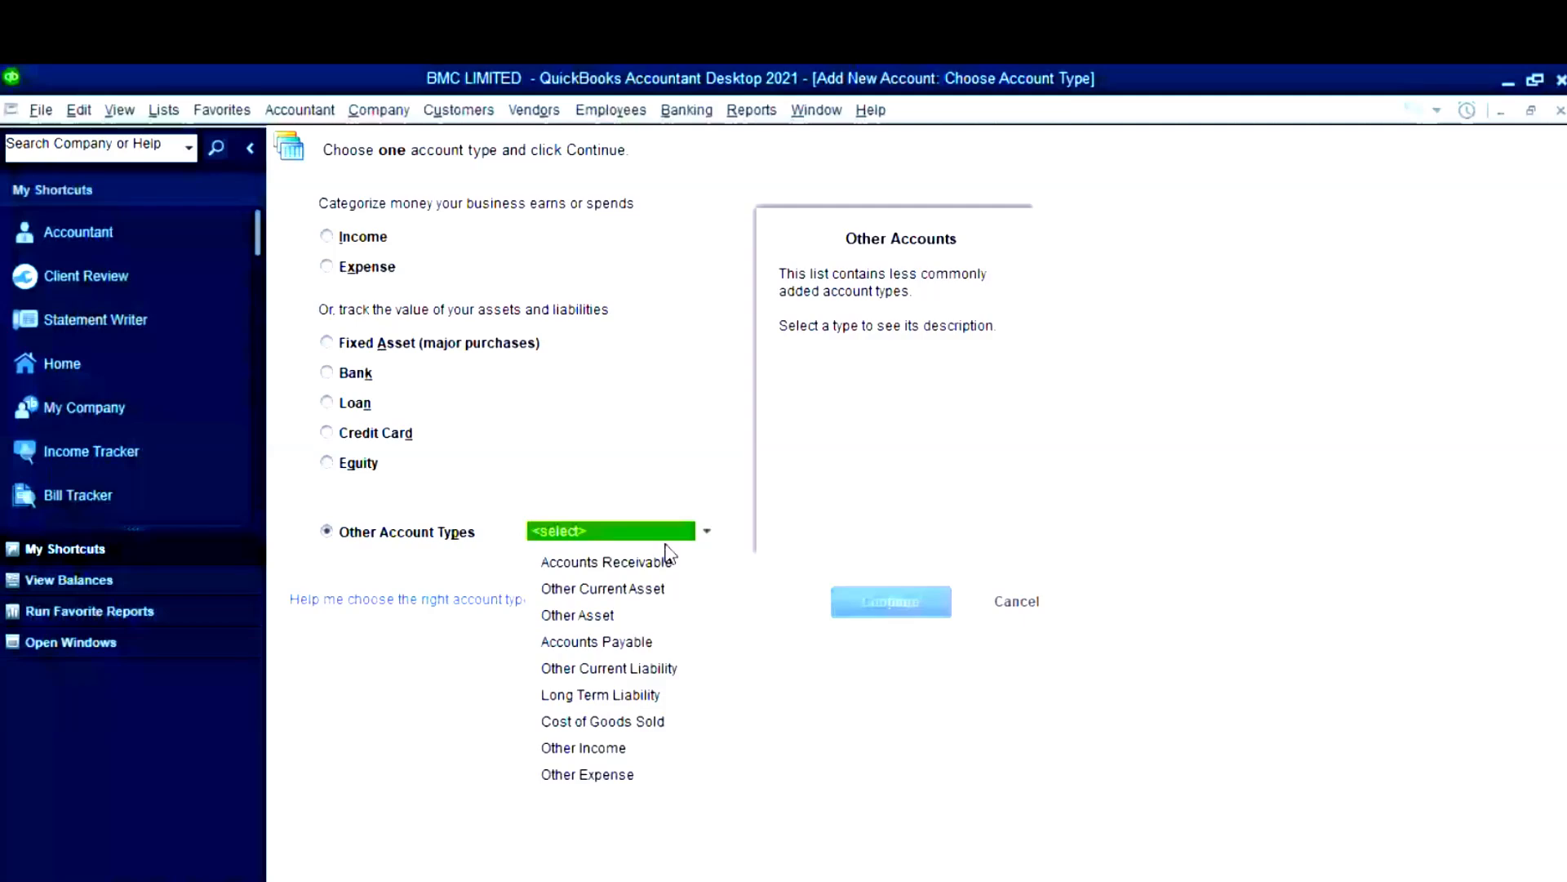
left_click(604, 589)
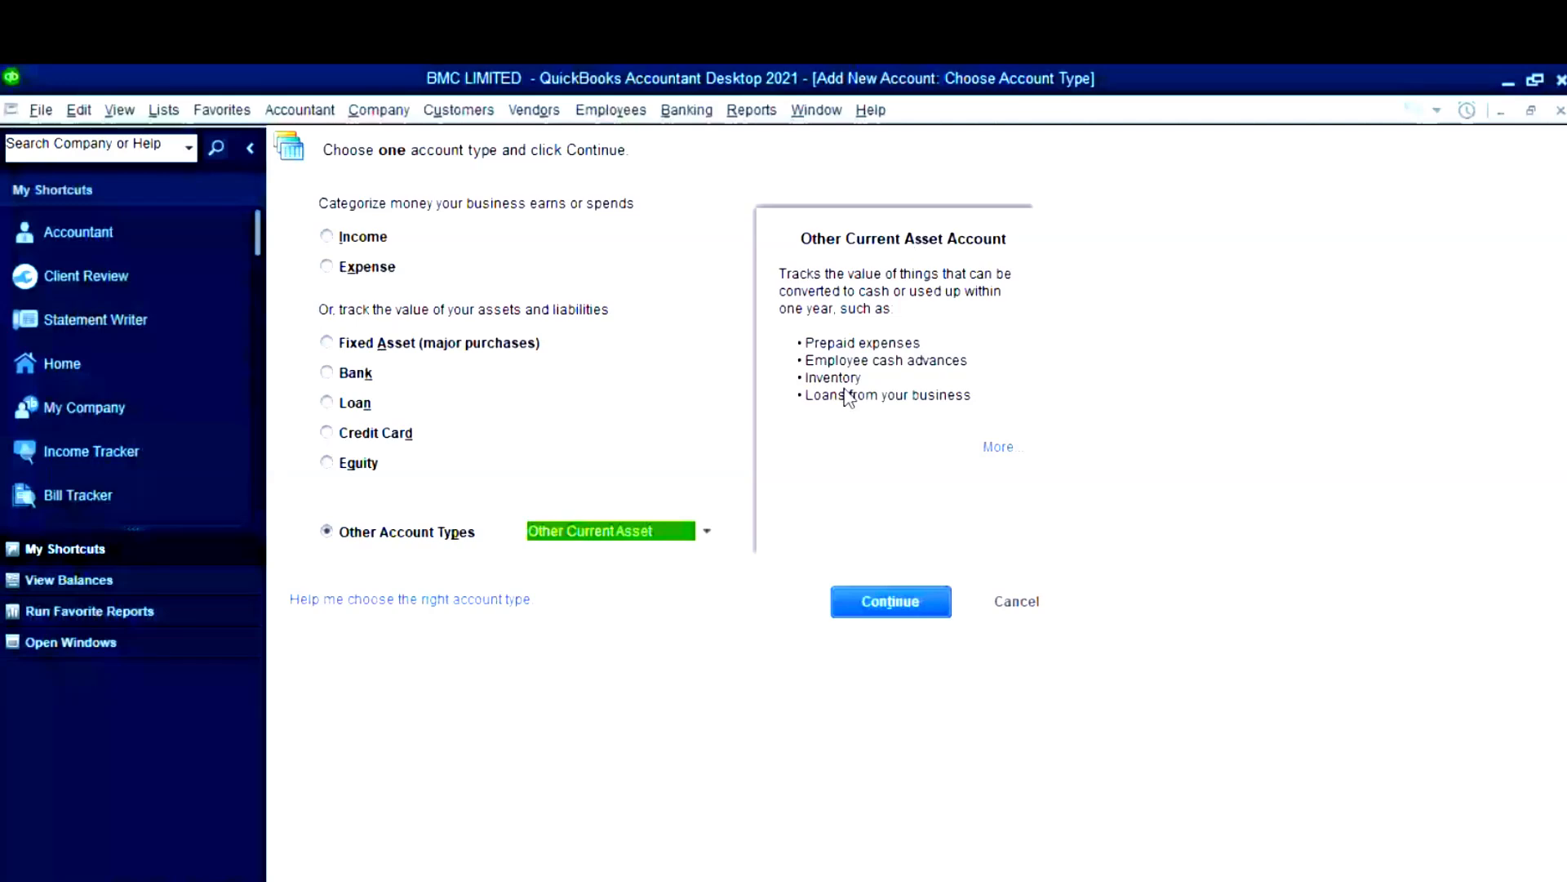
left_click(895, 608)
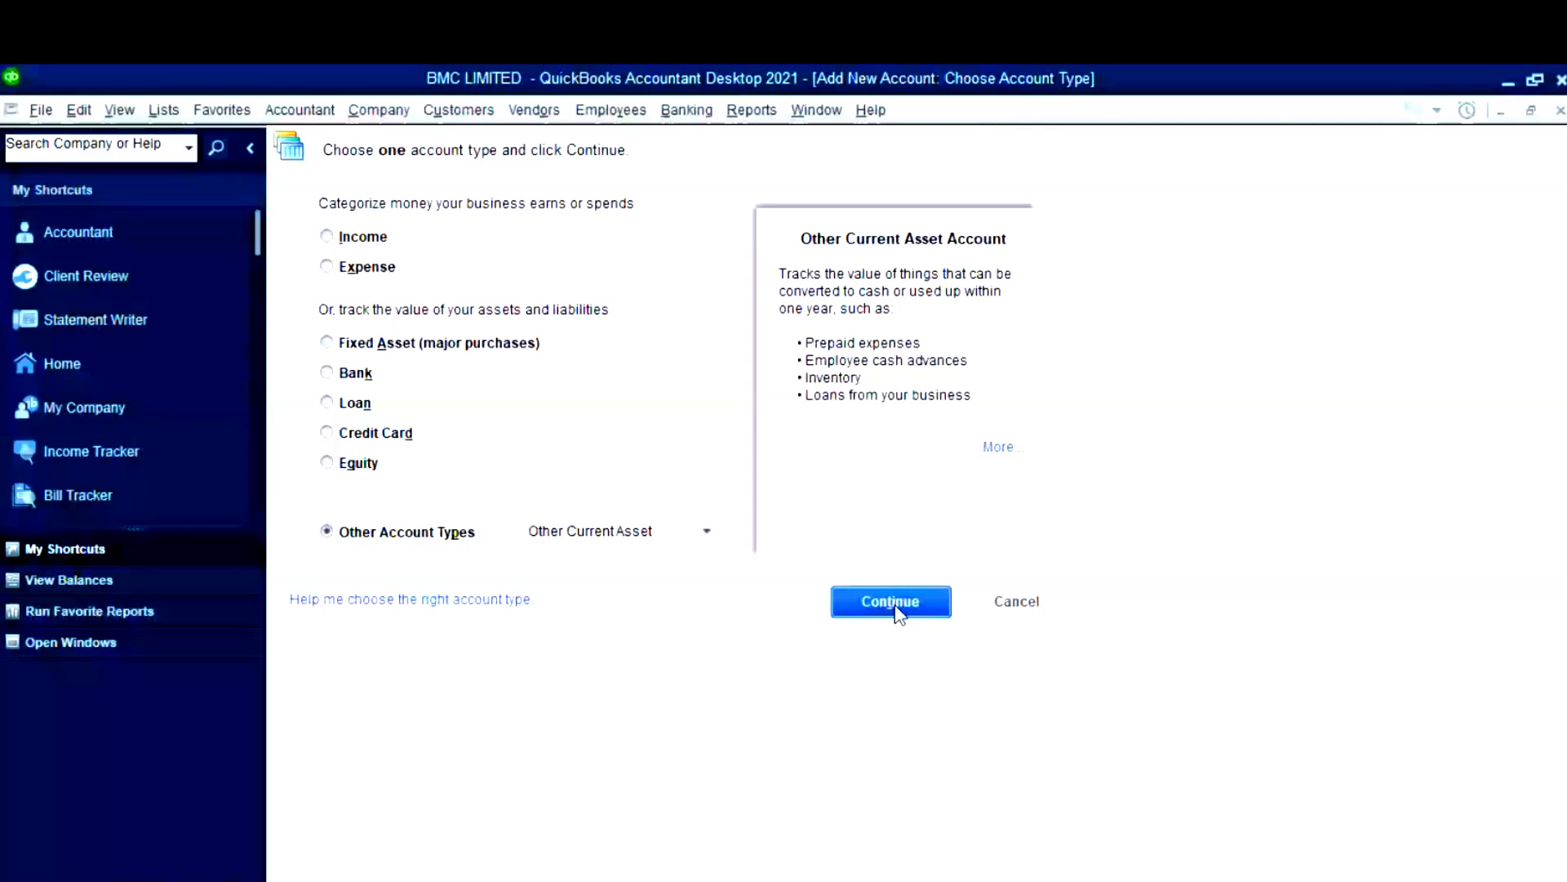
key("alt+Tab")
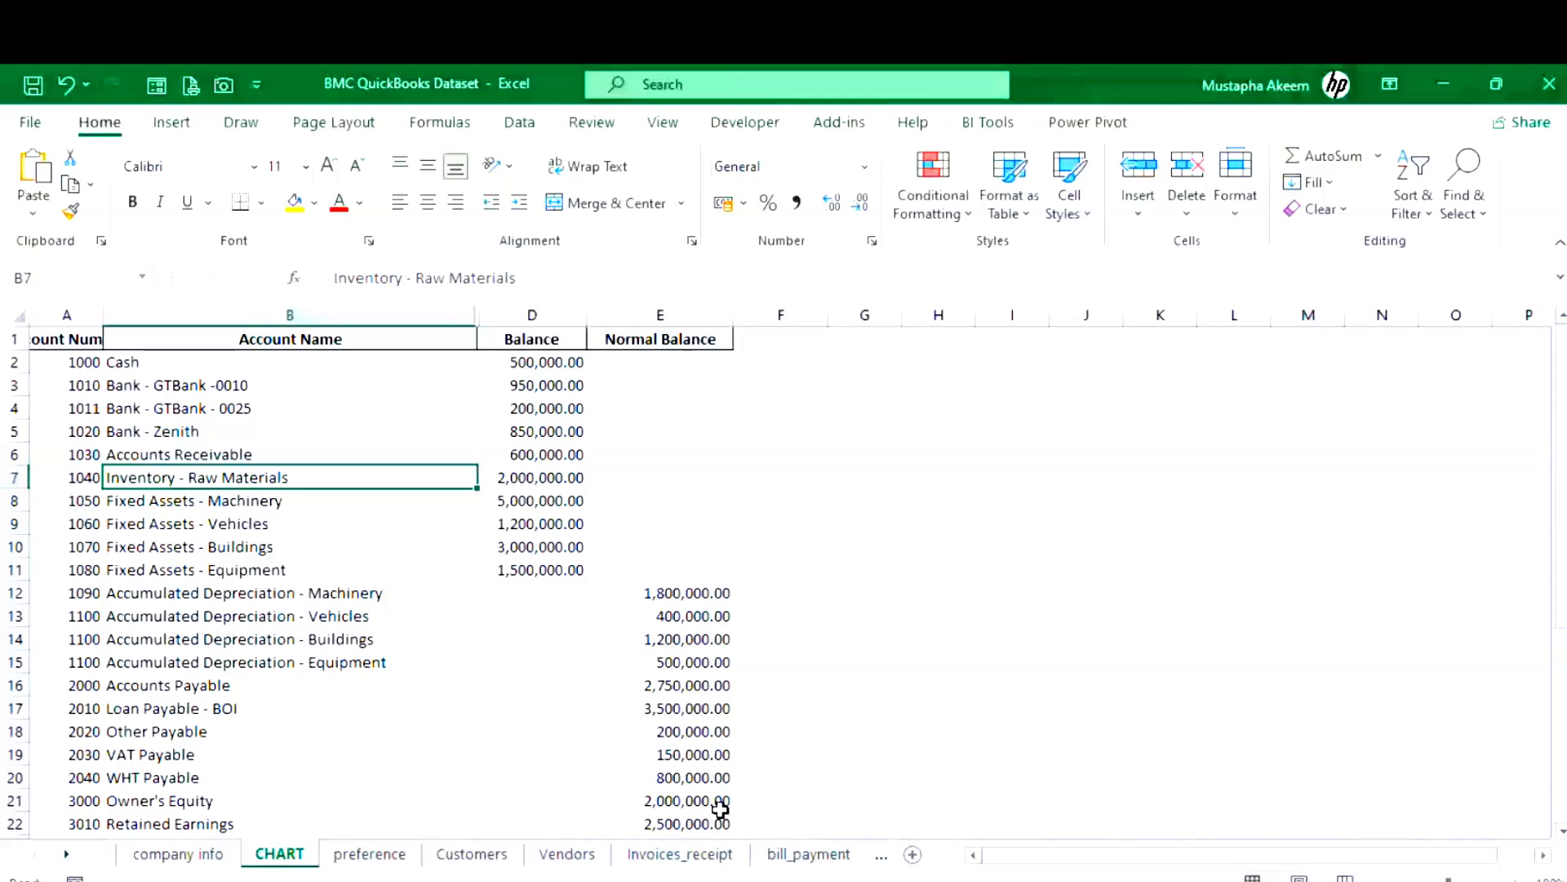
- Copy 'Inventory - Raw Materials' from the dataset as the account name, numbered 1040
left_click(1456, 87)
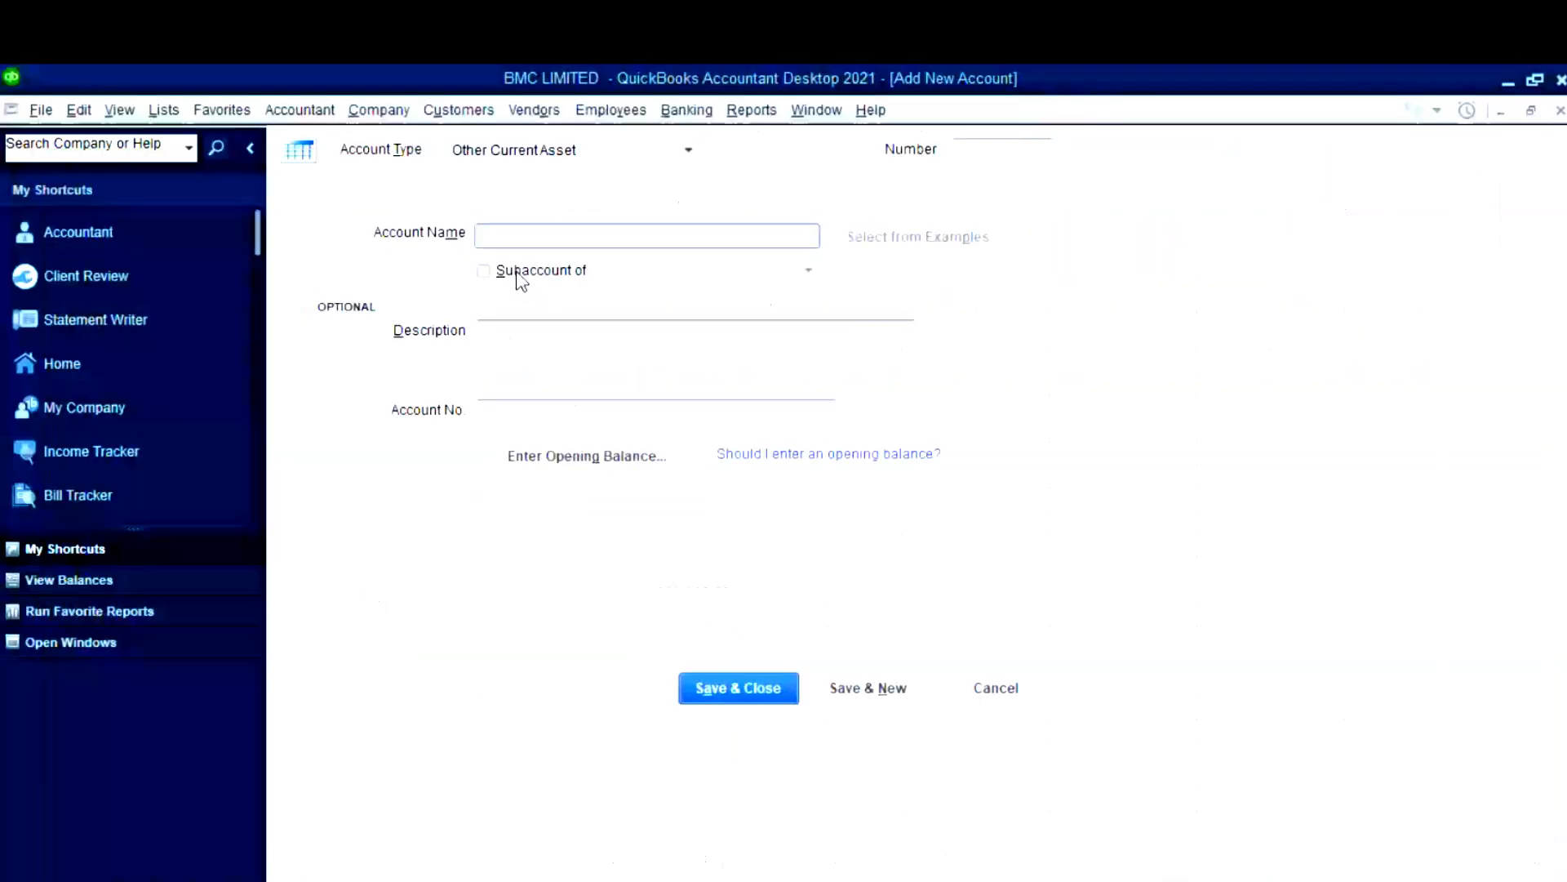
mouse_move(748, 880)
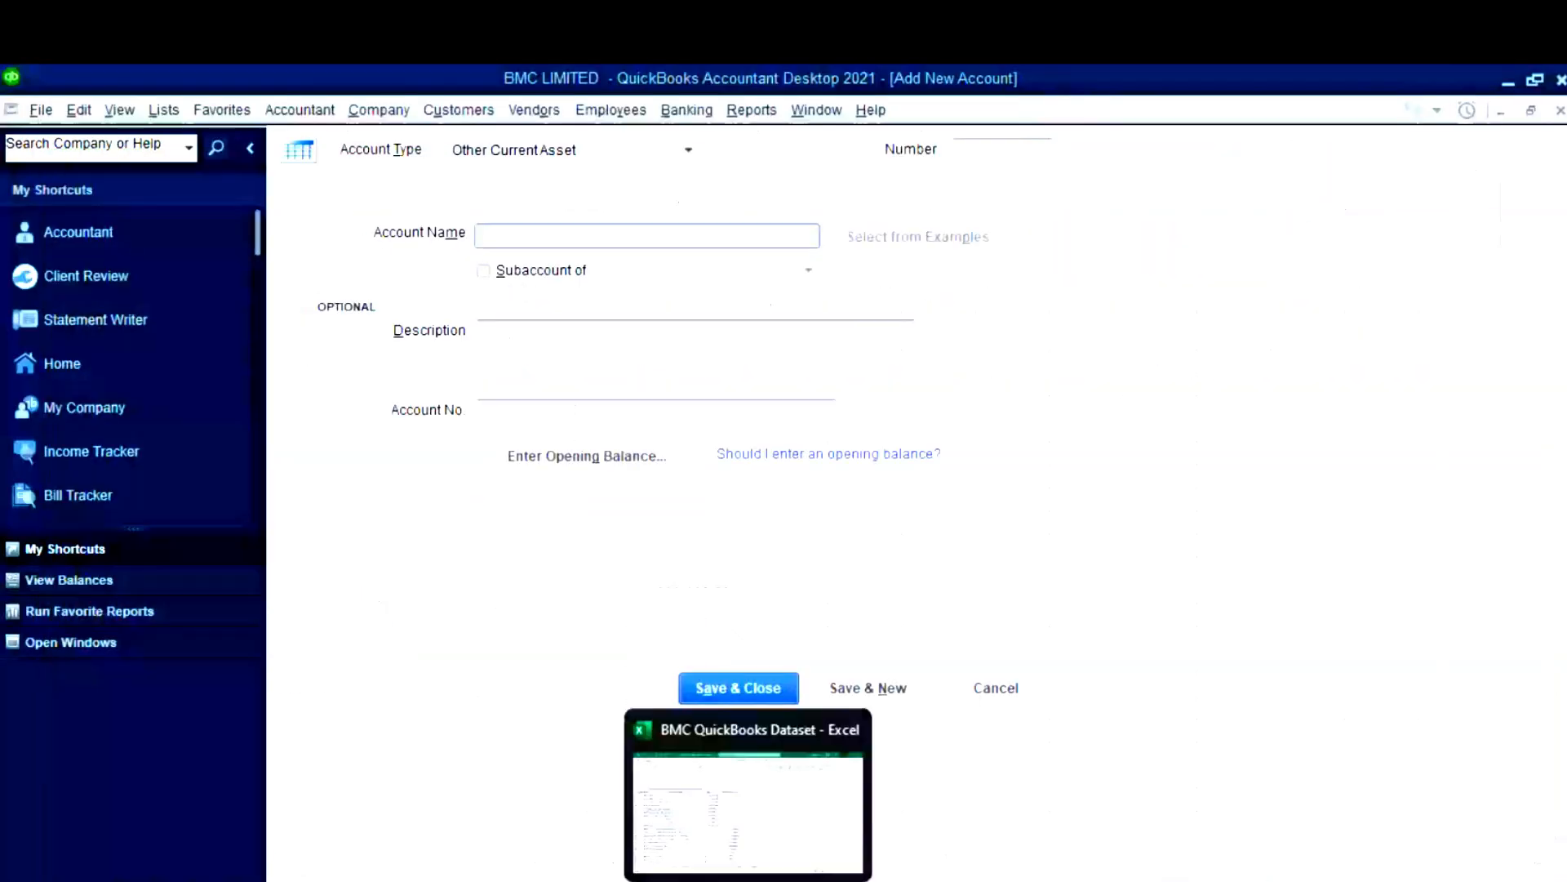
left_click(747, 812)
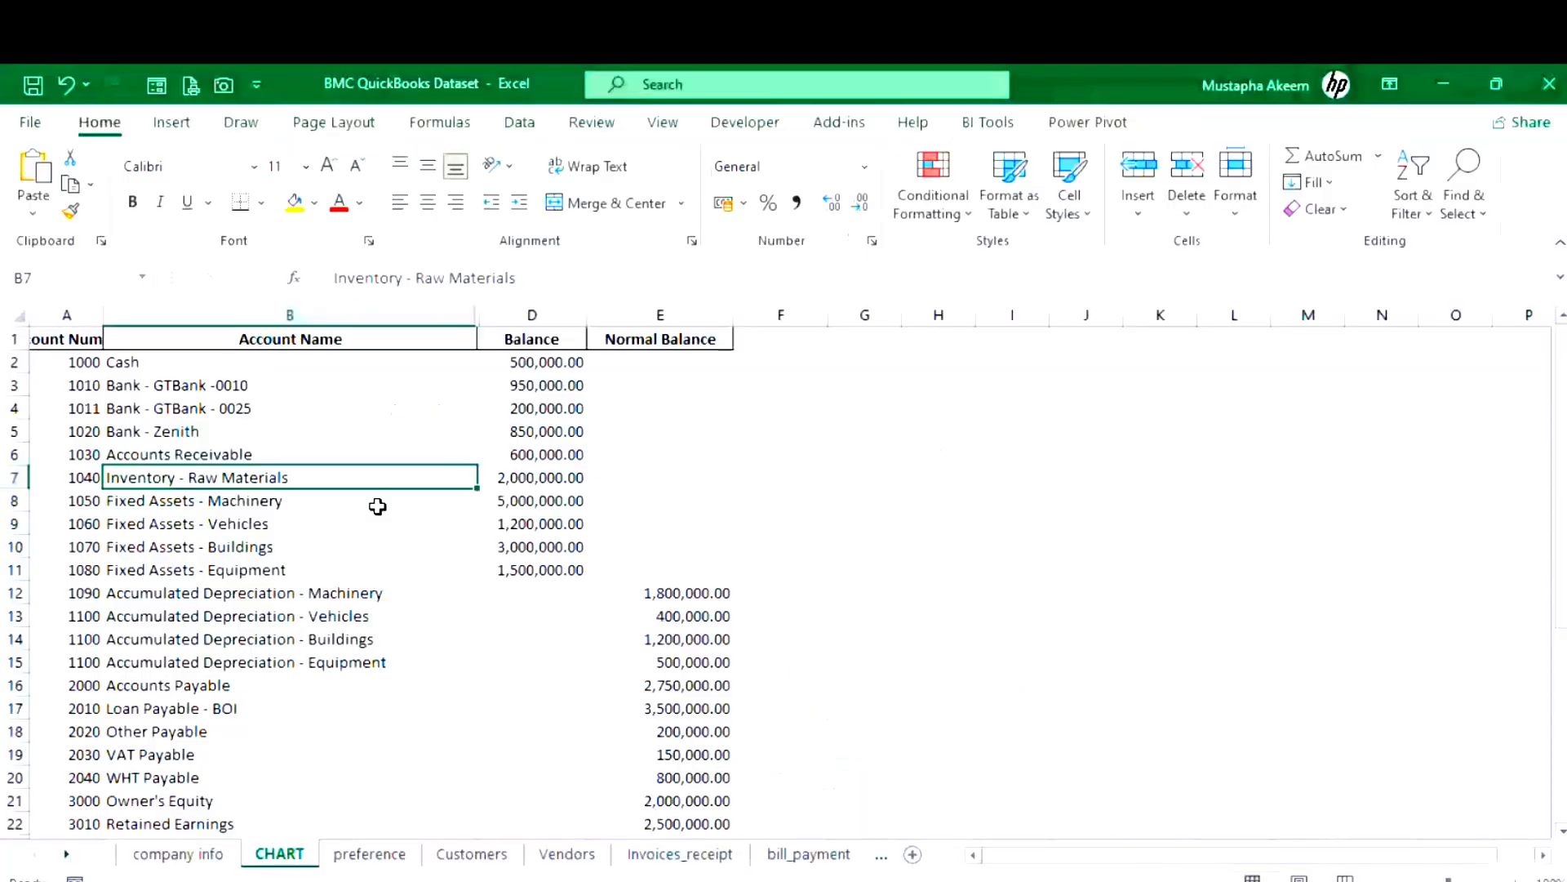
key("ctrl+c")
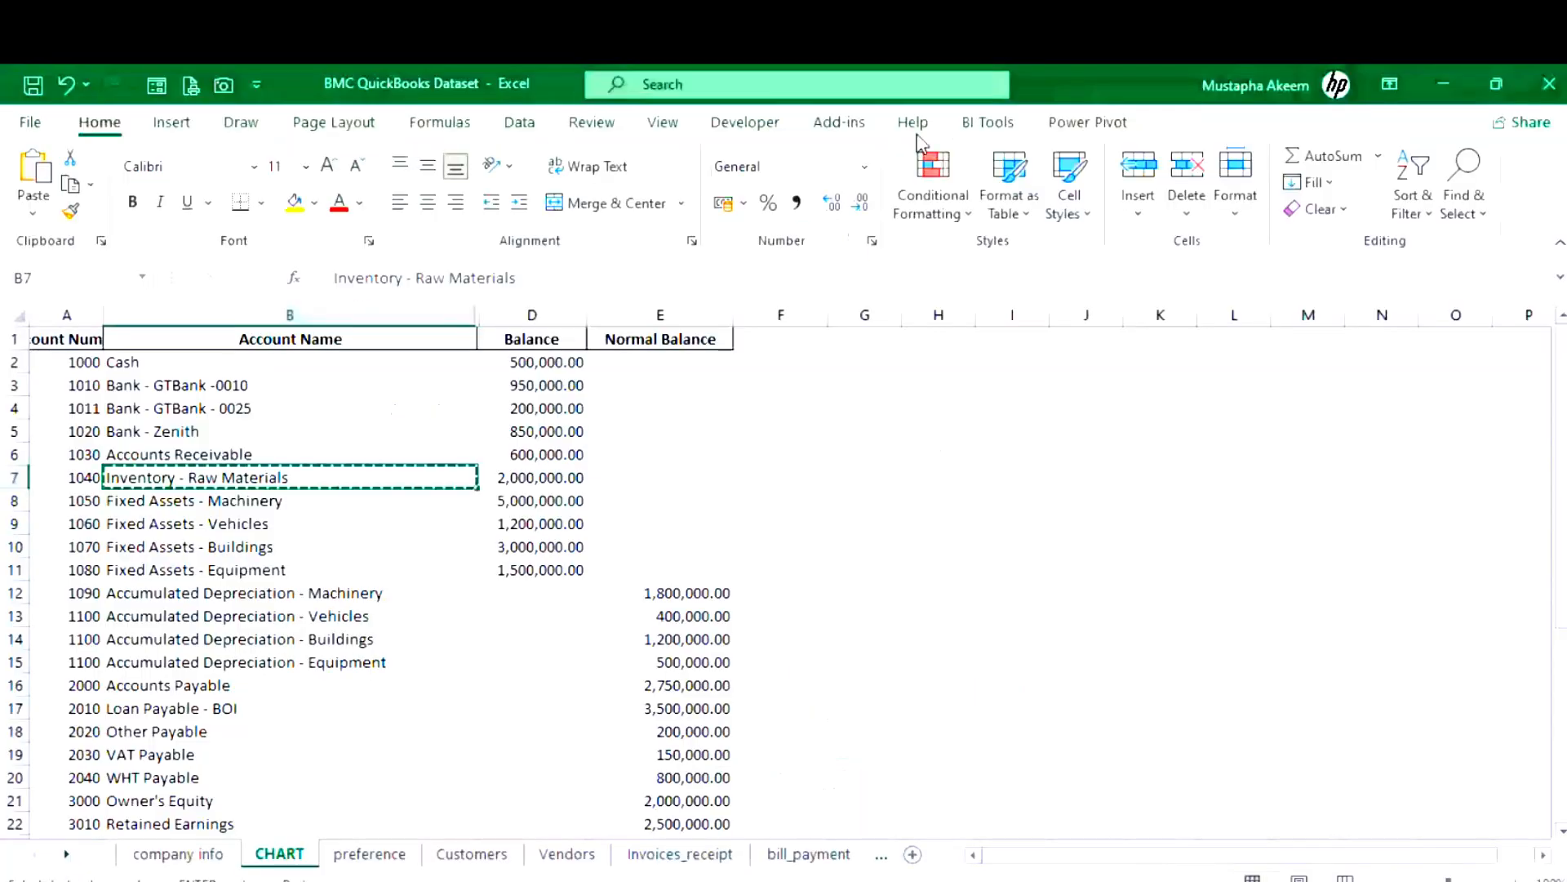
key("alt+Tab")
key("ctrl+v")
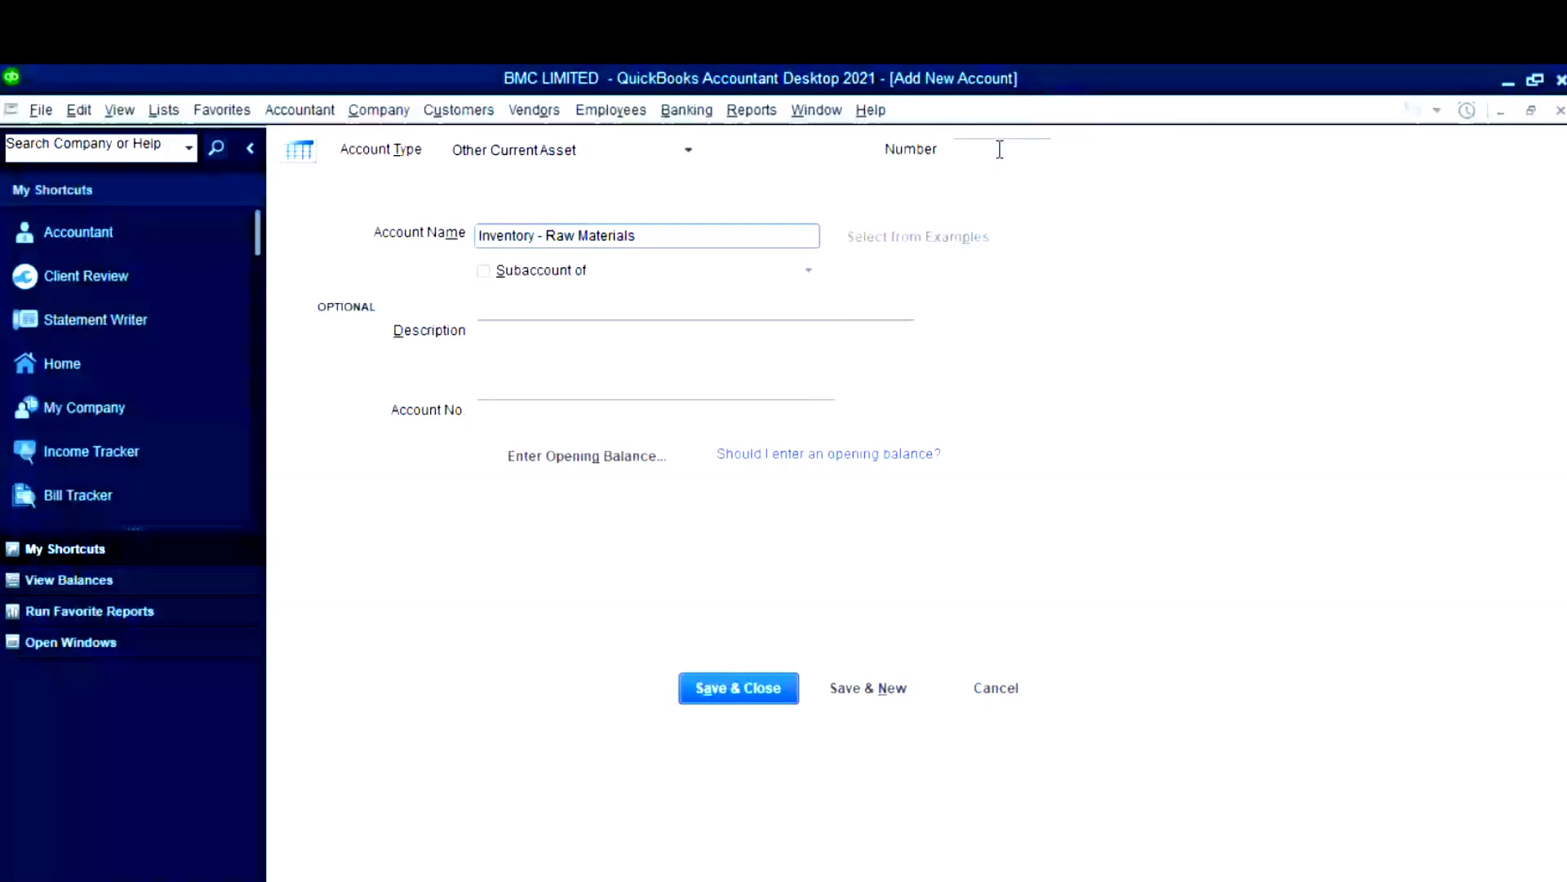
left_click(1000, 149)
type("1040")
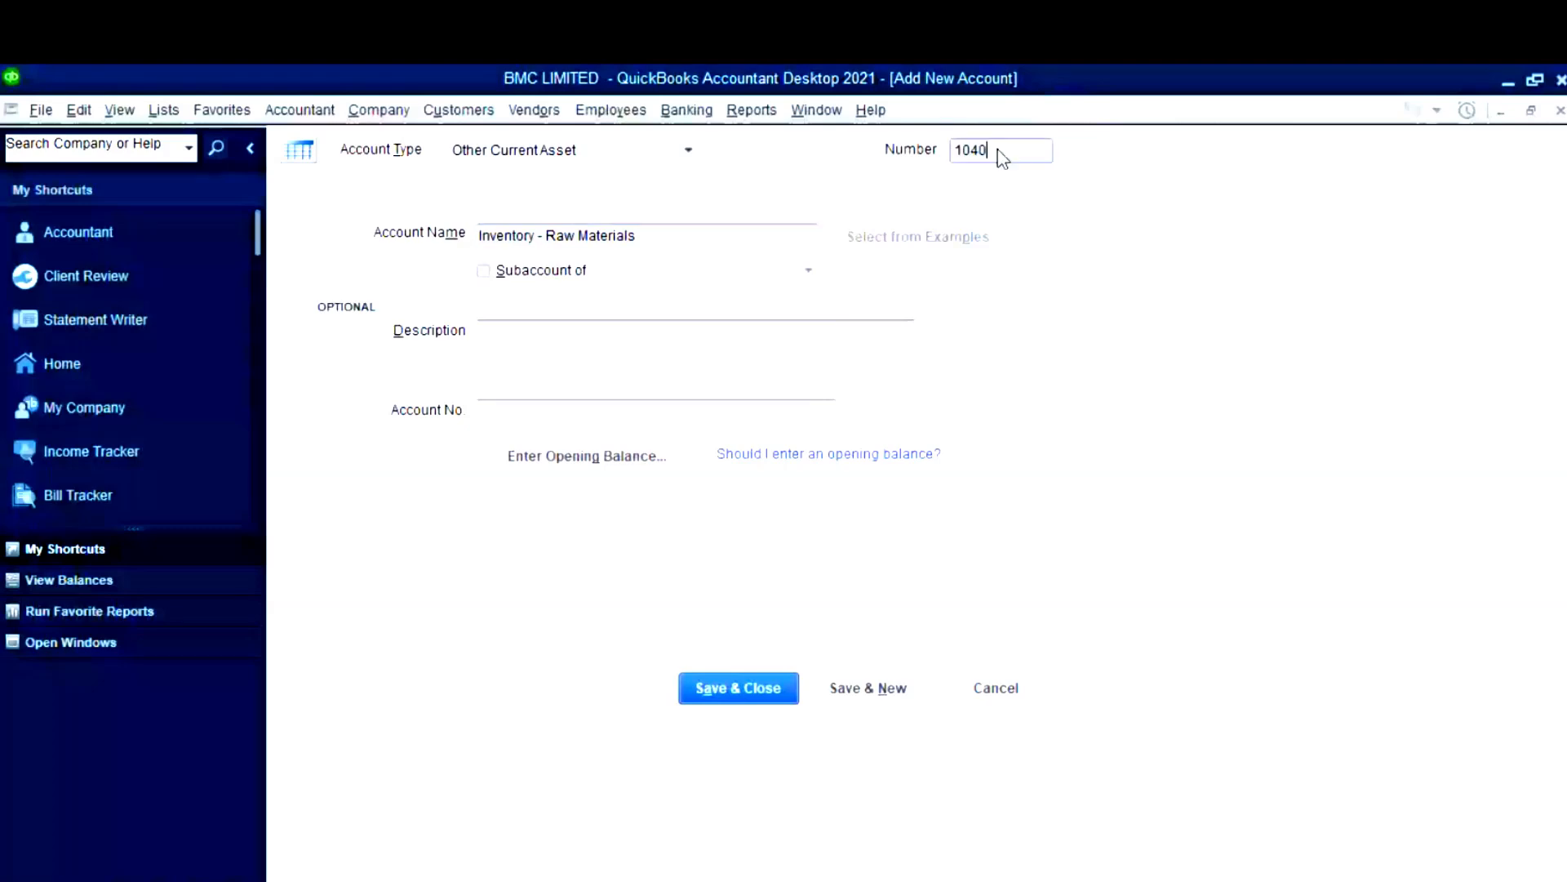
- Enter a 2,000,000 opening balance and save the account
left_click(608, 457)
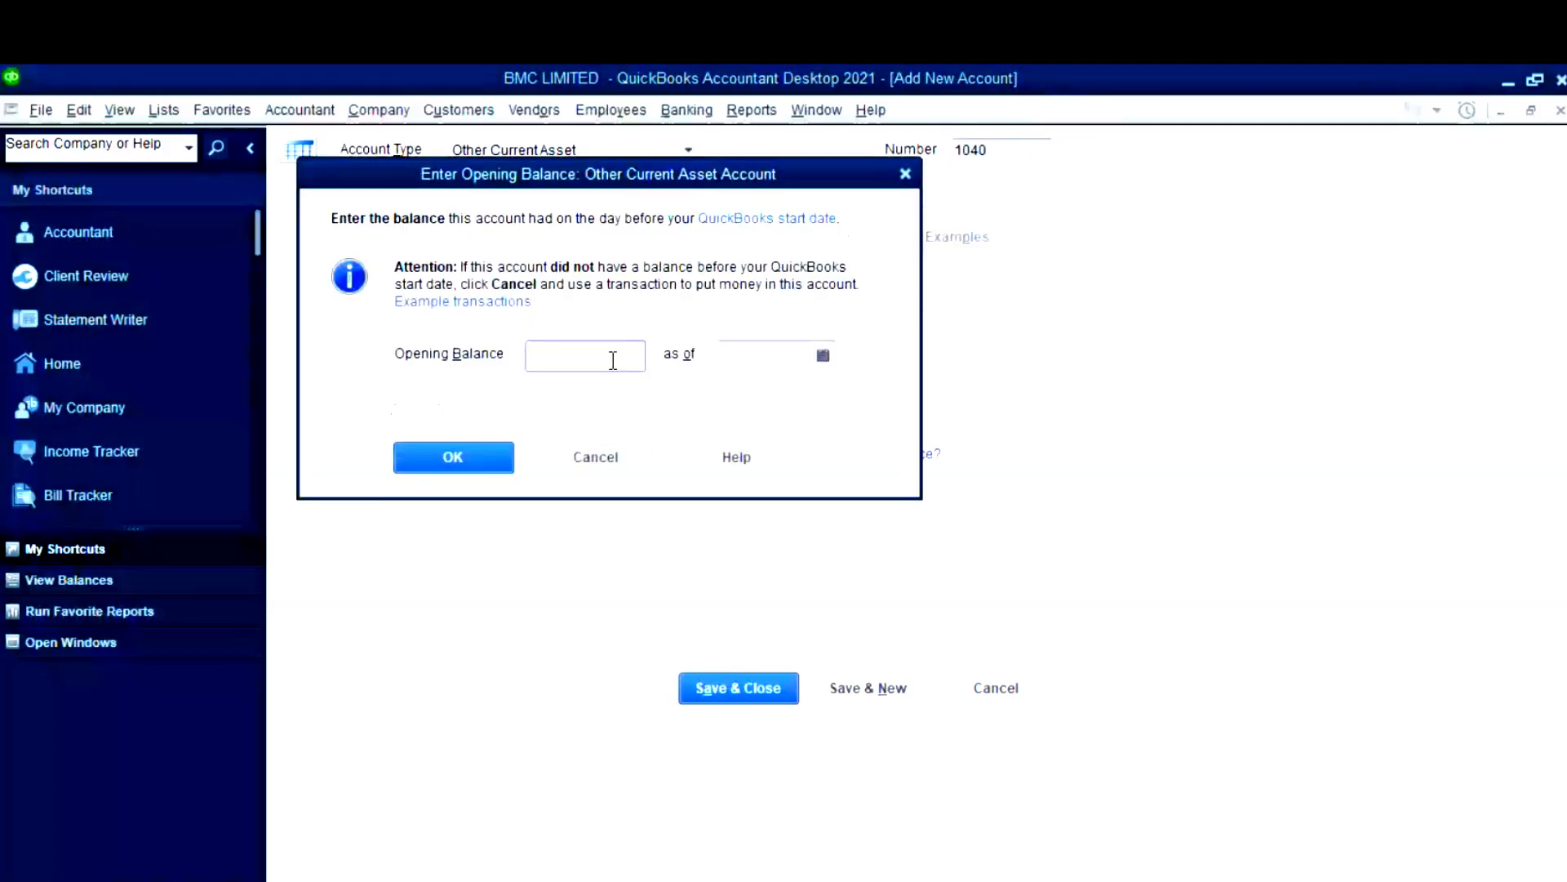
type("2,000,0")
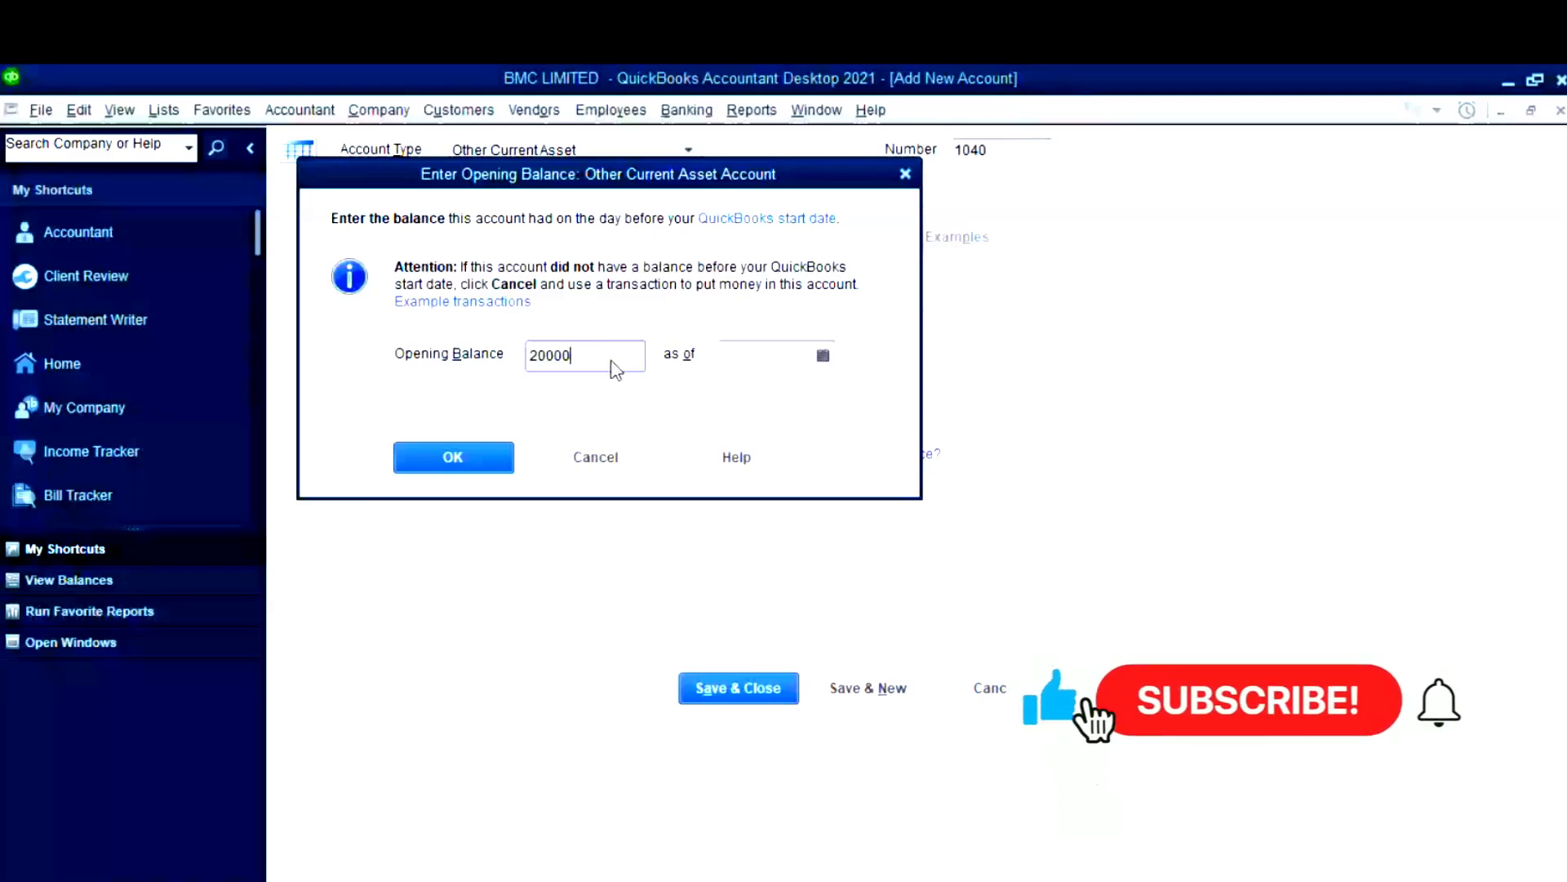
type("00")
key("Tab")
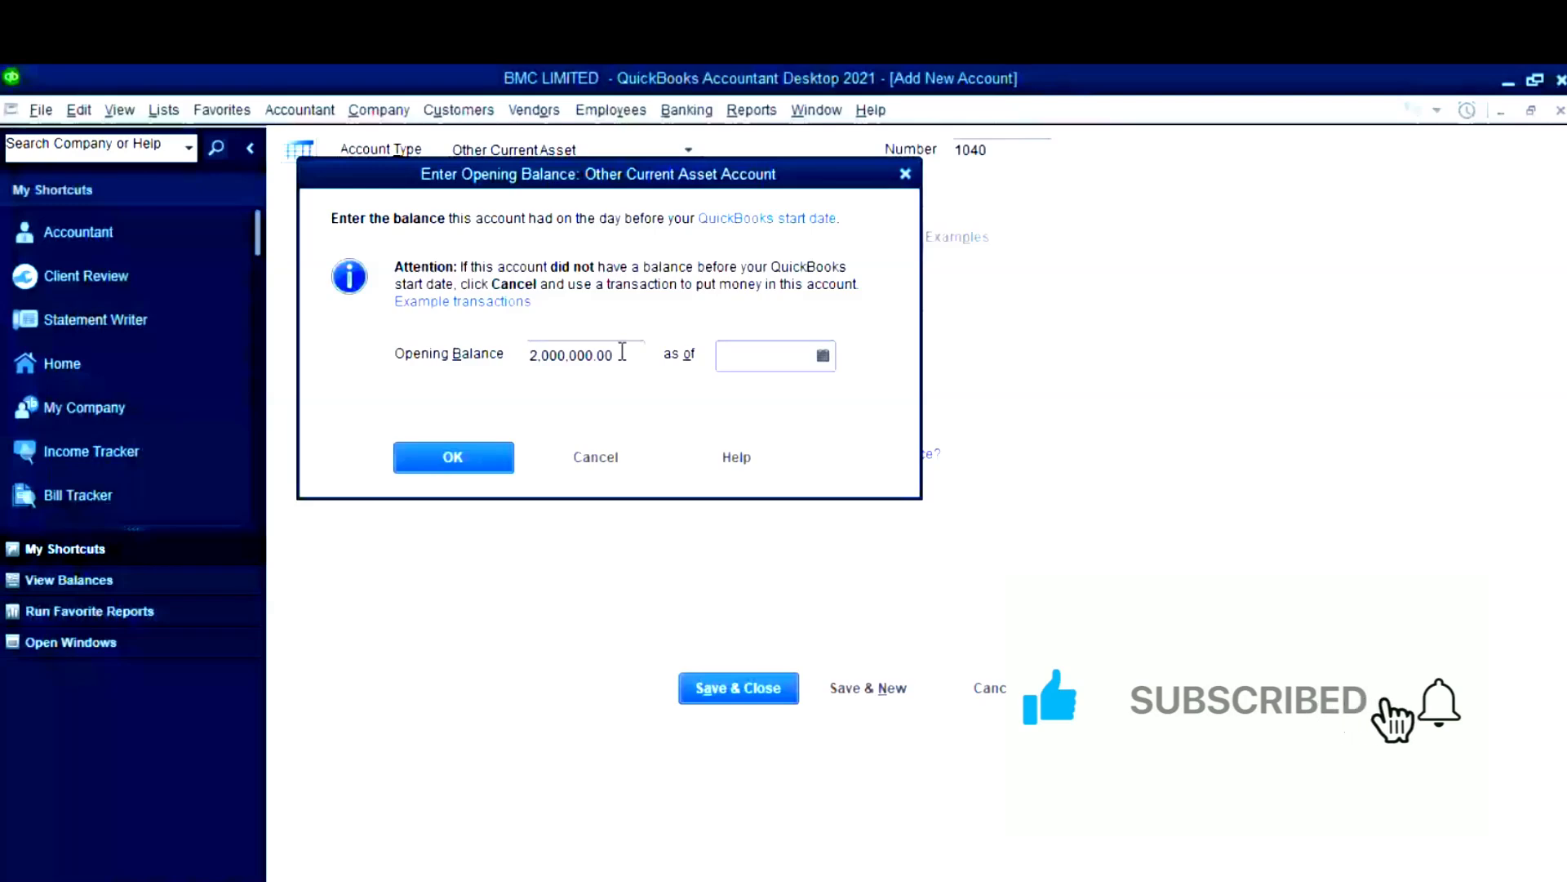
key("Return")
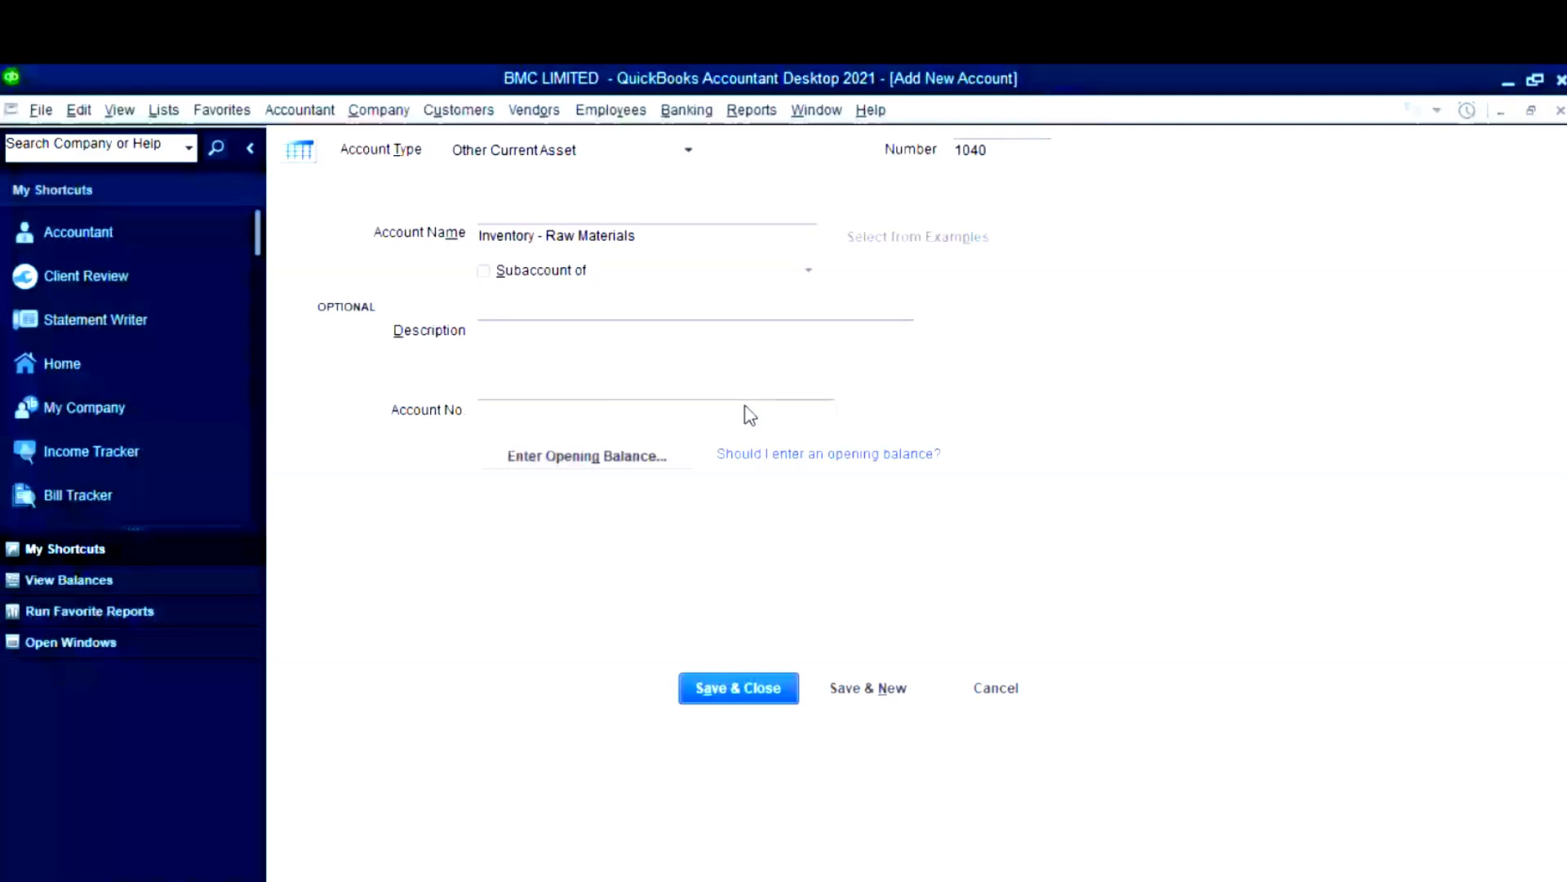
left_click(756, 691)
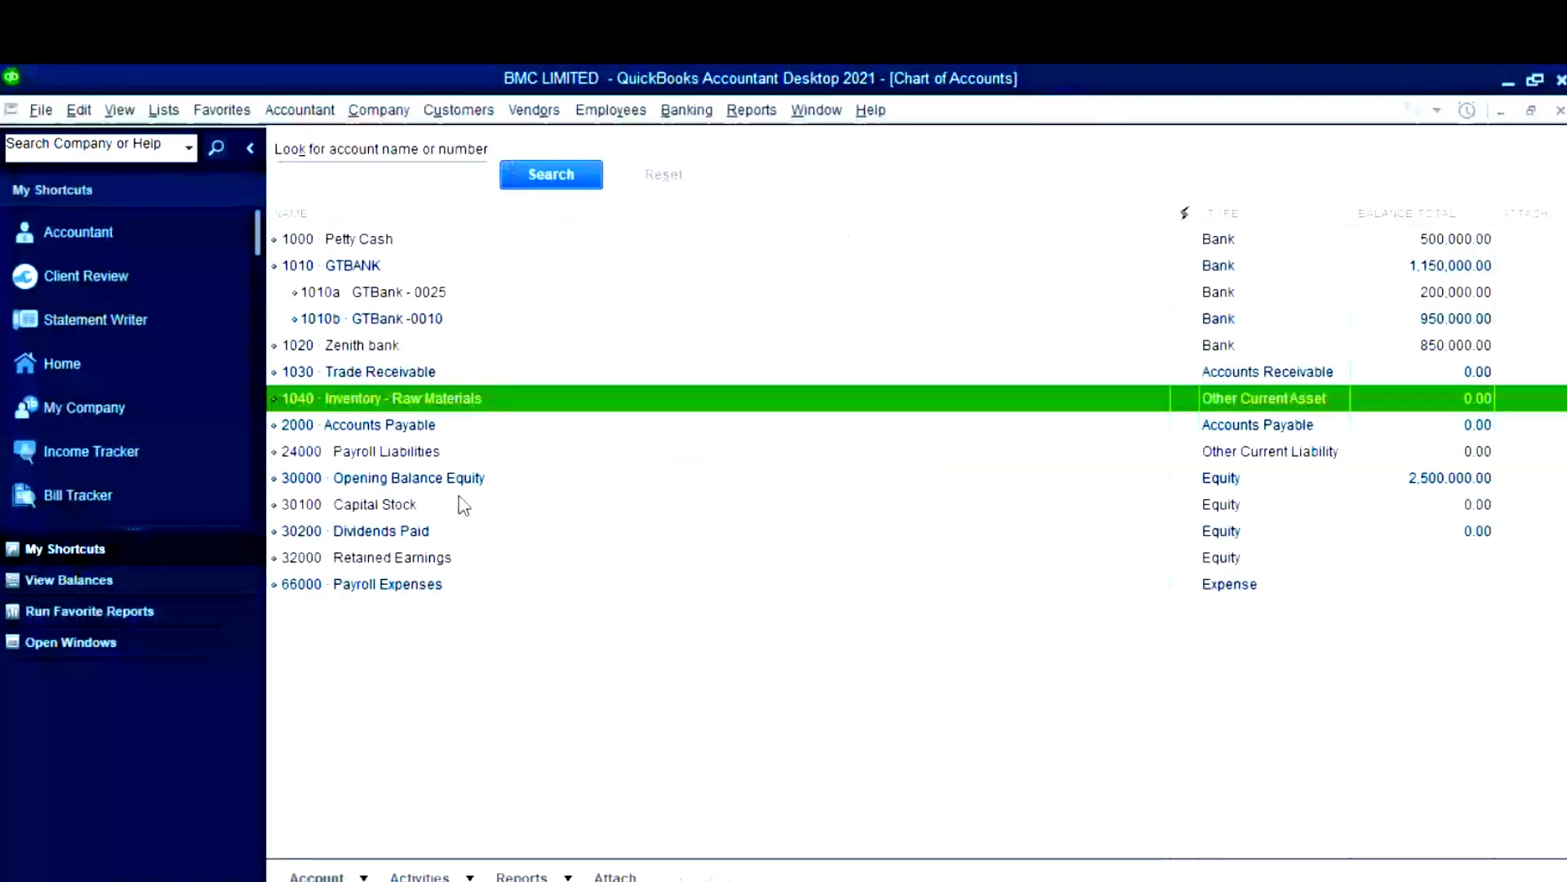
- Copy 'Machinery' from the Fixed Assets - Machinery name in B8 and return to QuickBooks
left_click(773, 846)
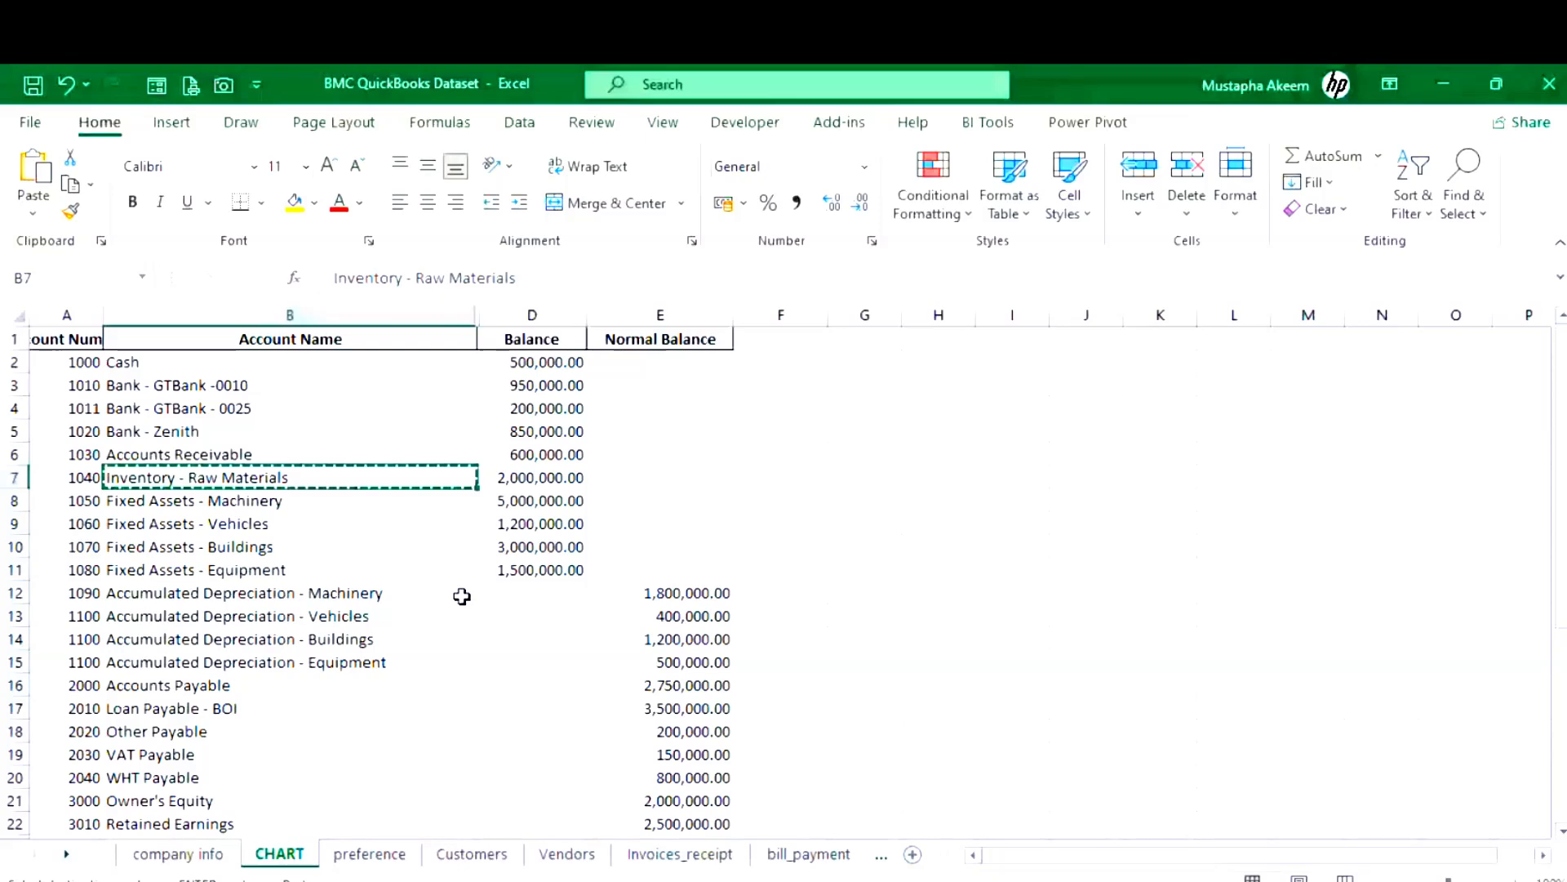
key("Down")
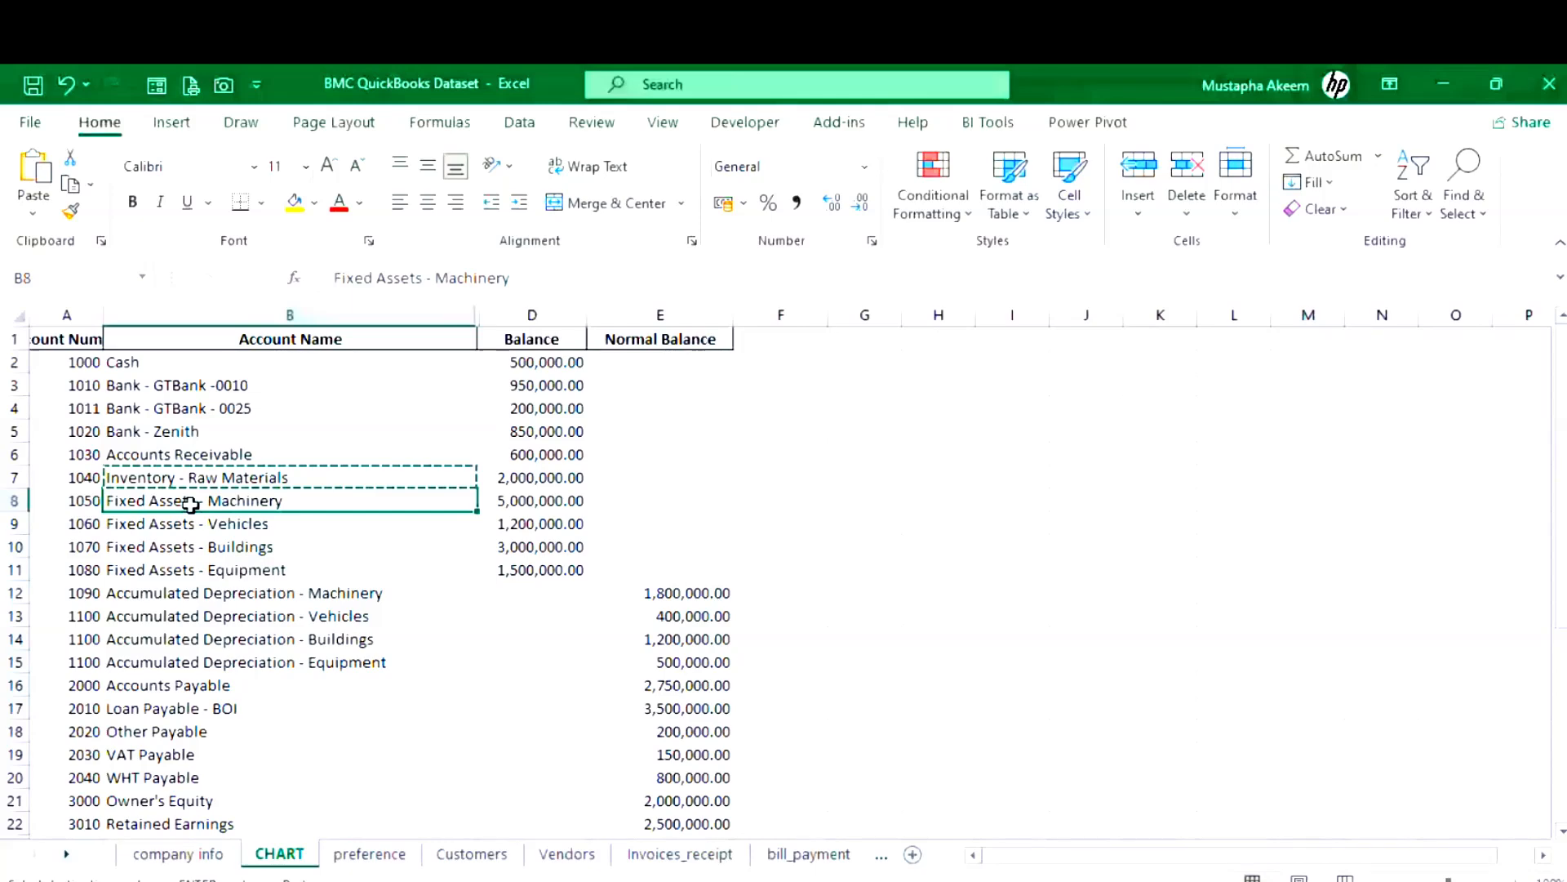
double_click(521, 278)
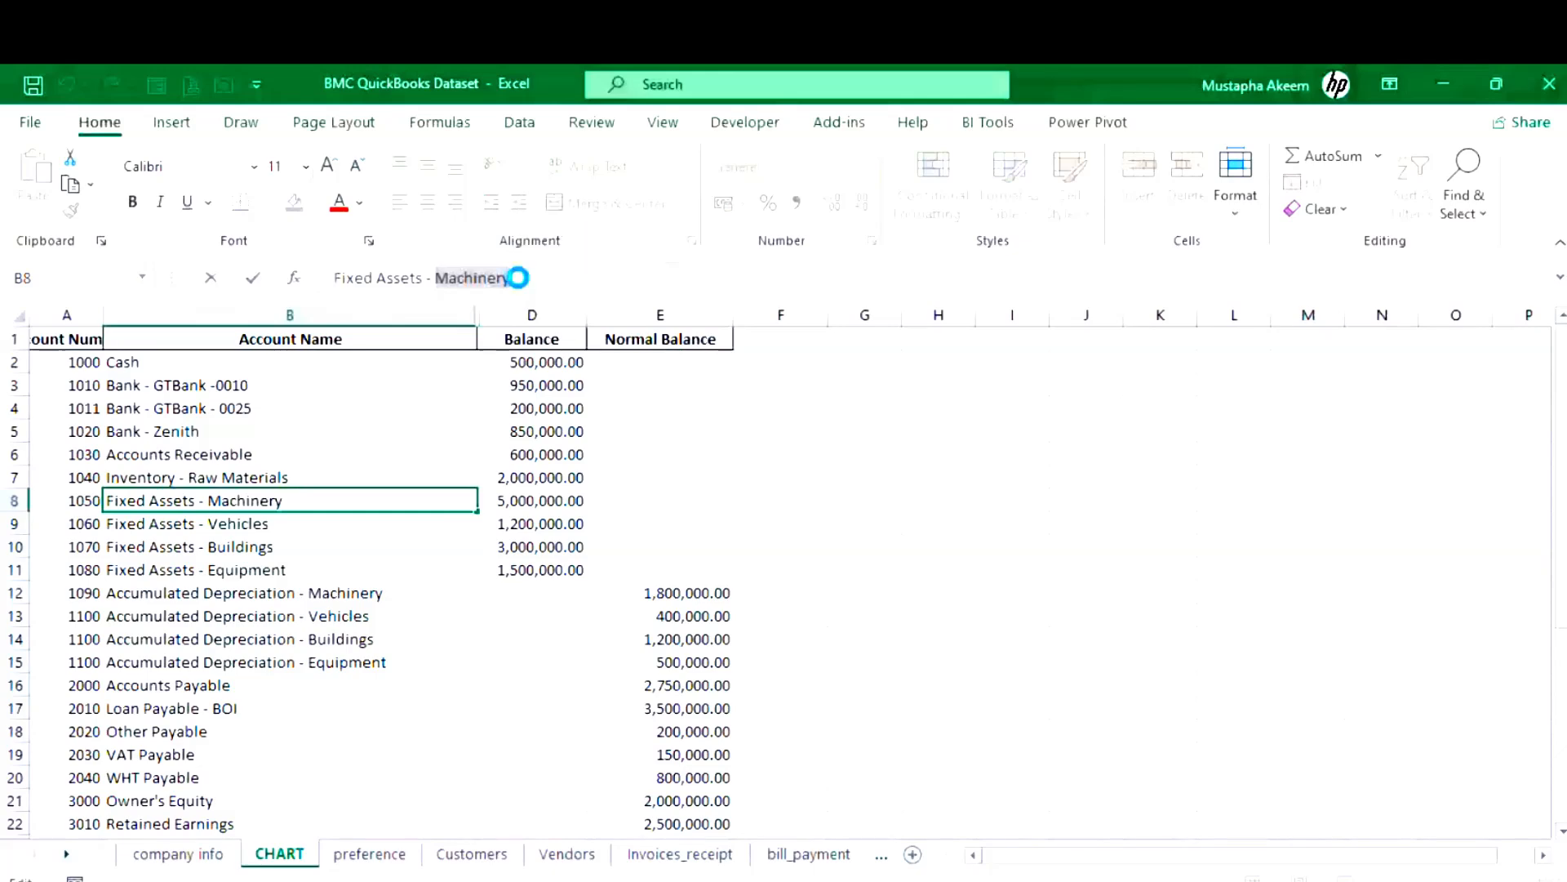
key("ctrl+c")
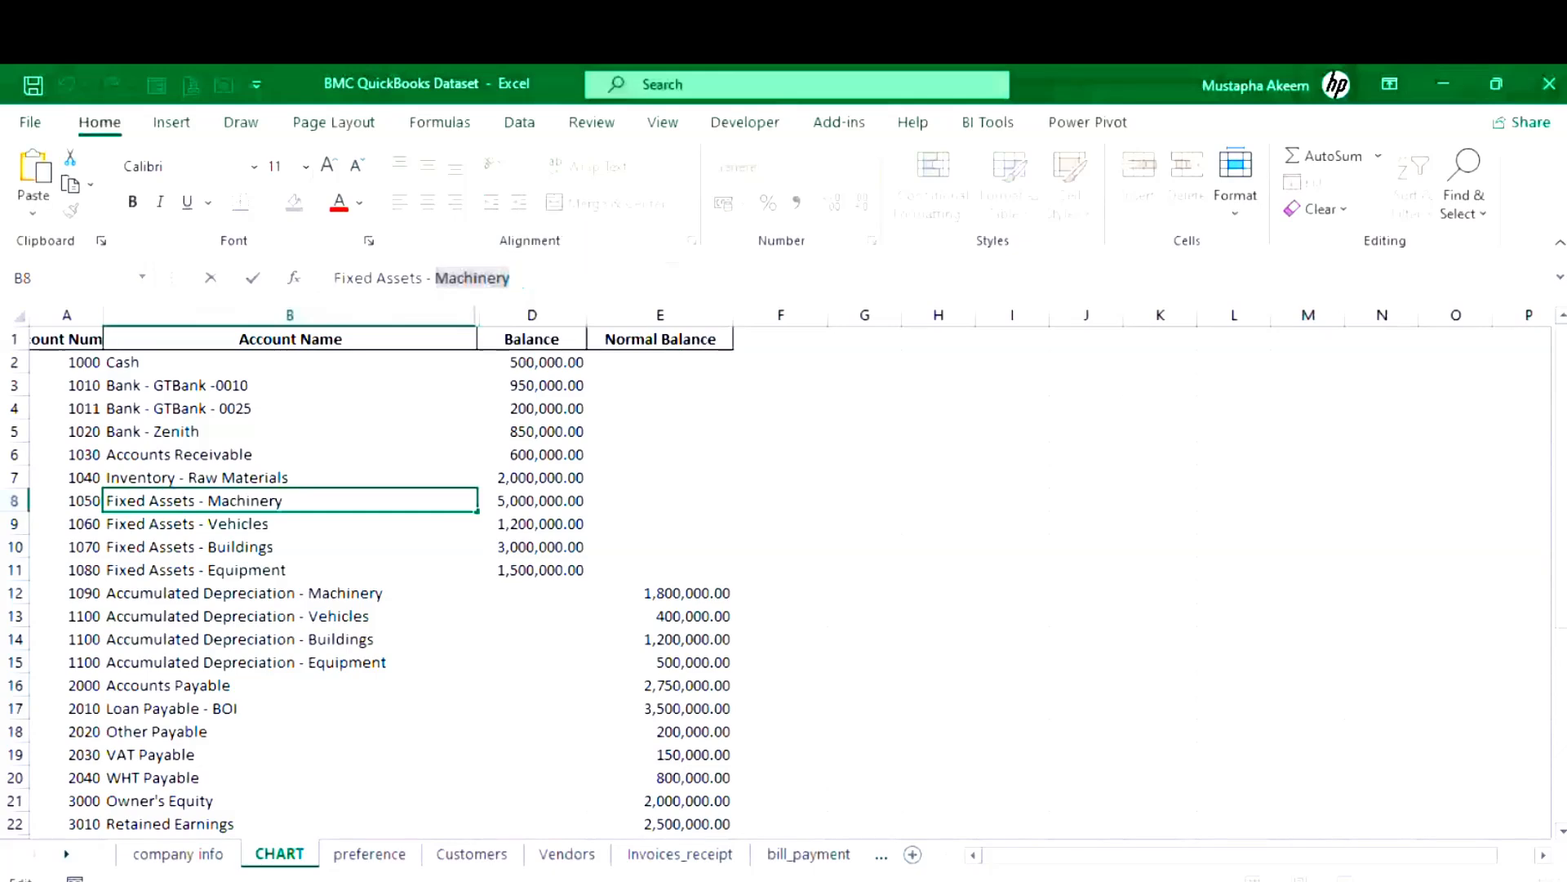
left_click(1441, 85)
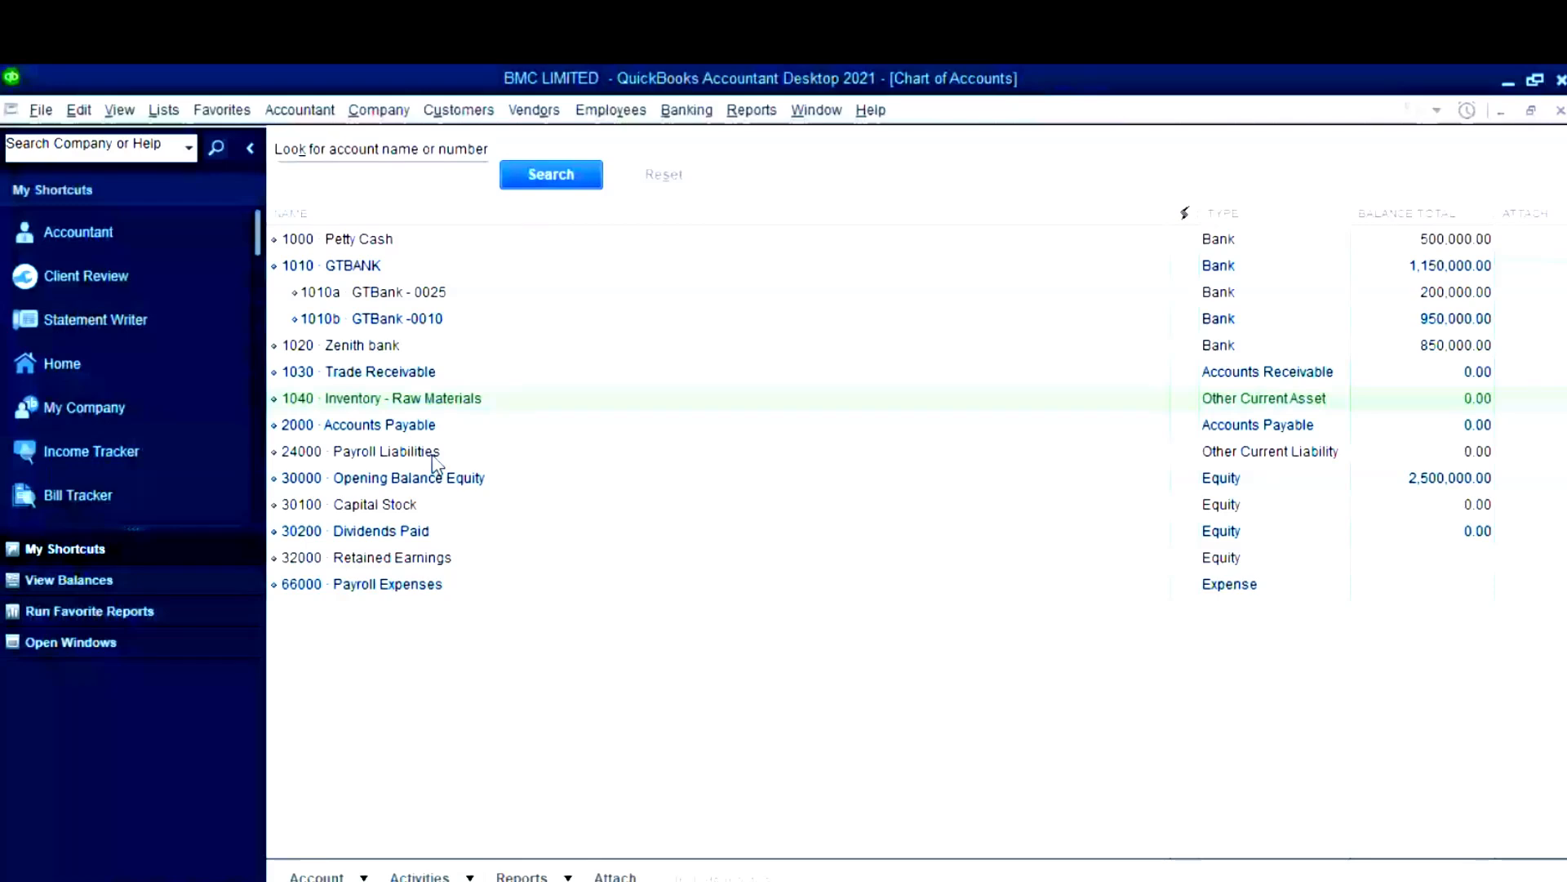
- Create a Fixed Asset account named 'Machinery - NBV' and save it
key("ctrl+n")
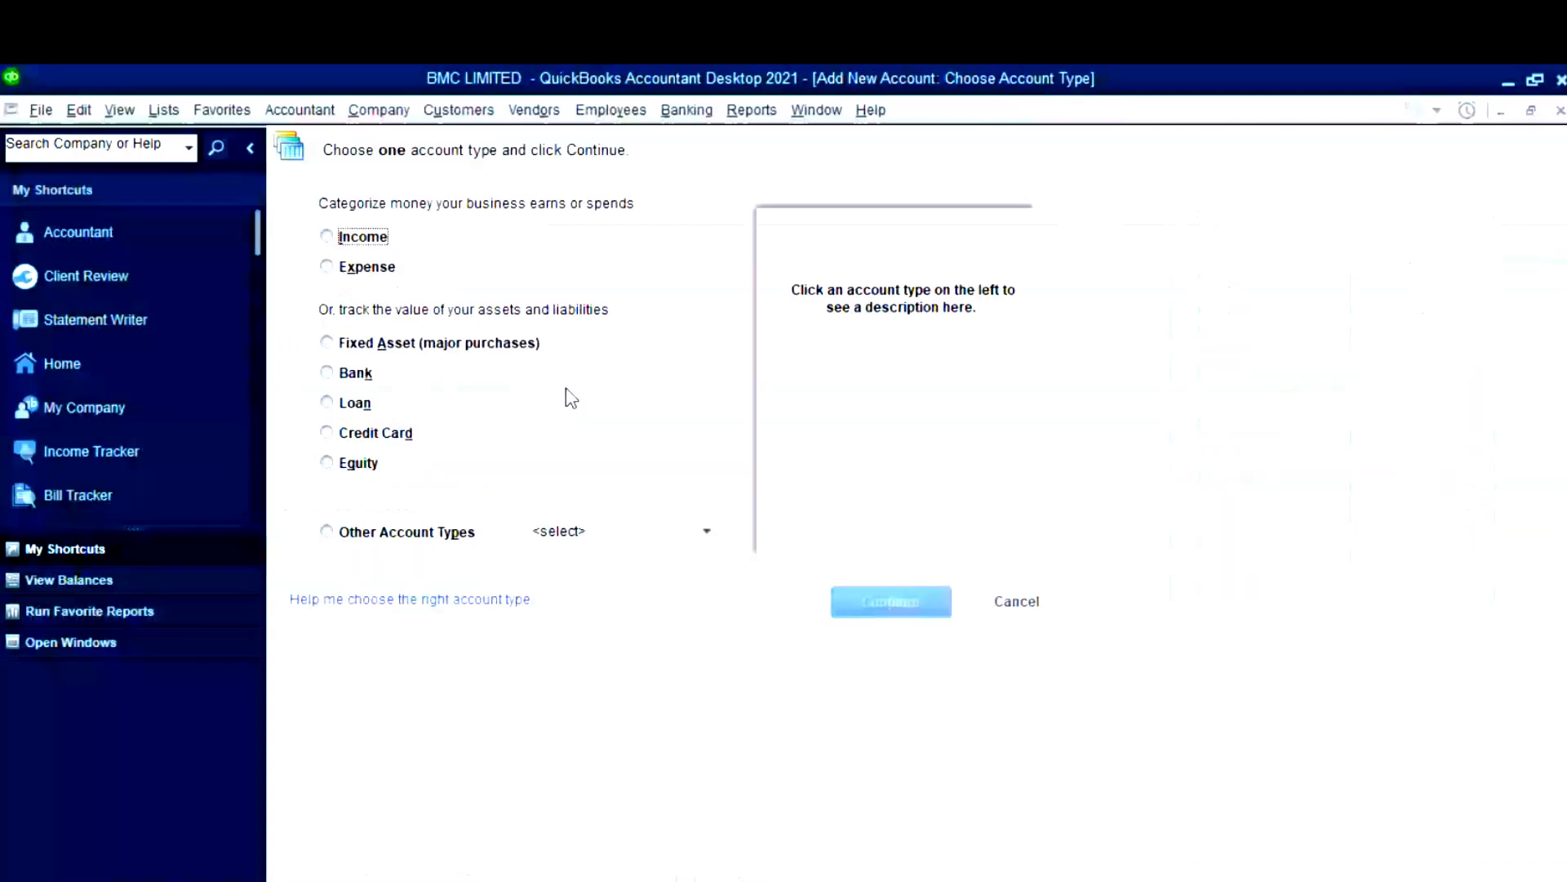
left_click(473, 342)
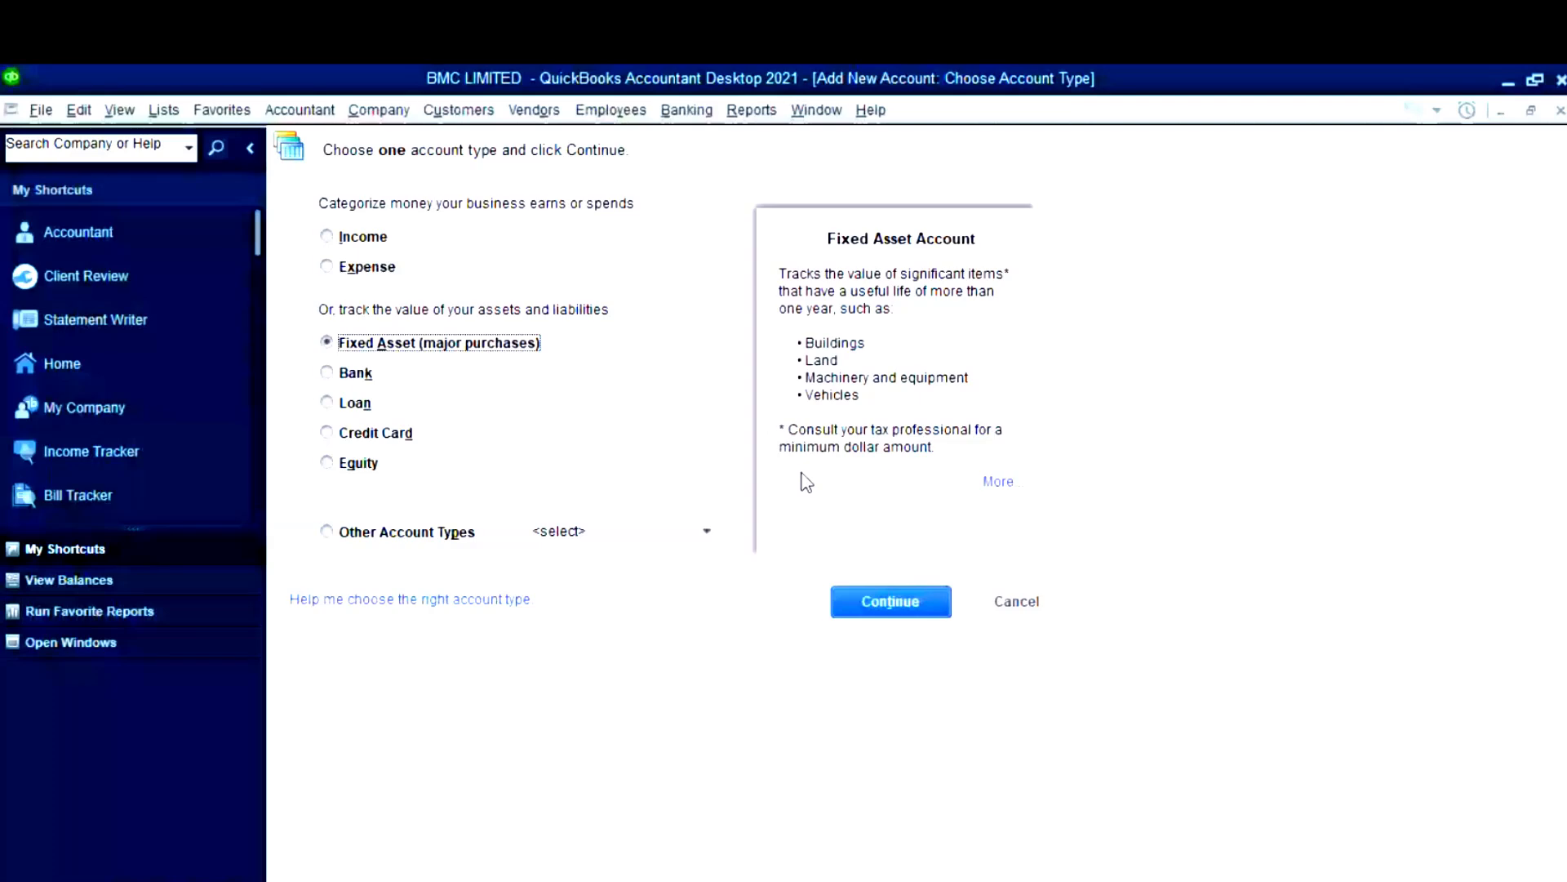
left_click(891, 601)
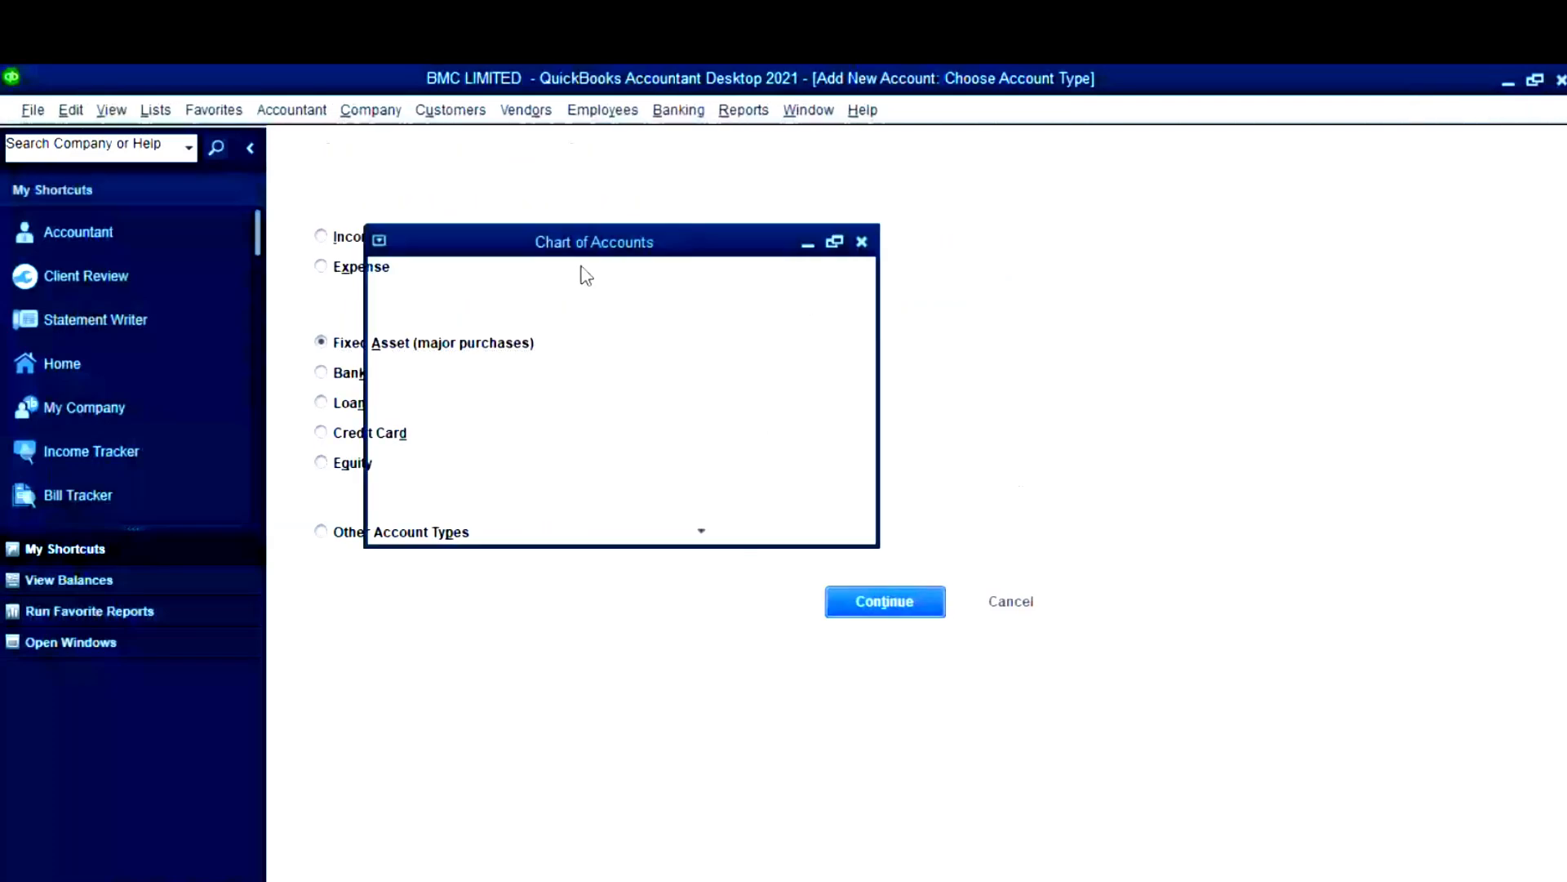
type("Machinery - N")
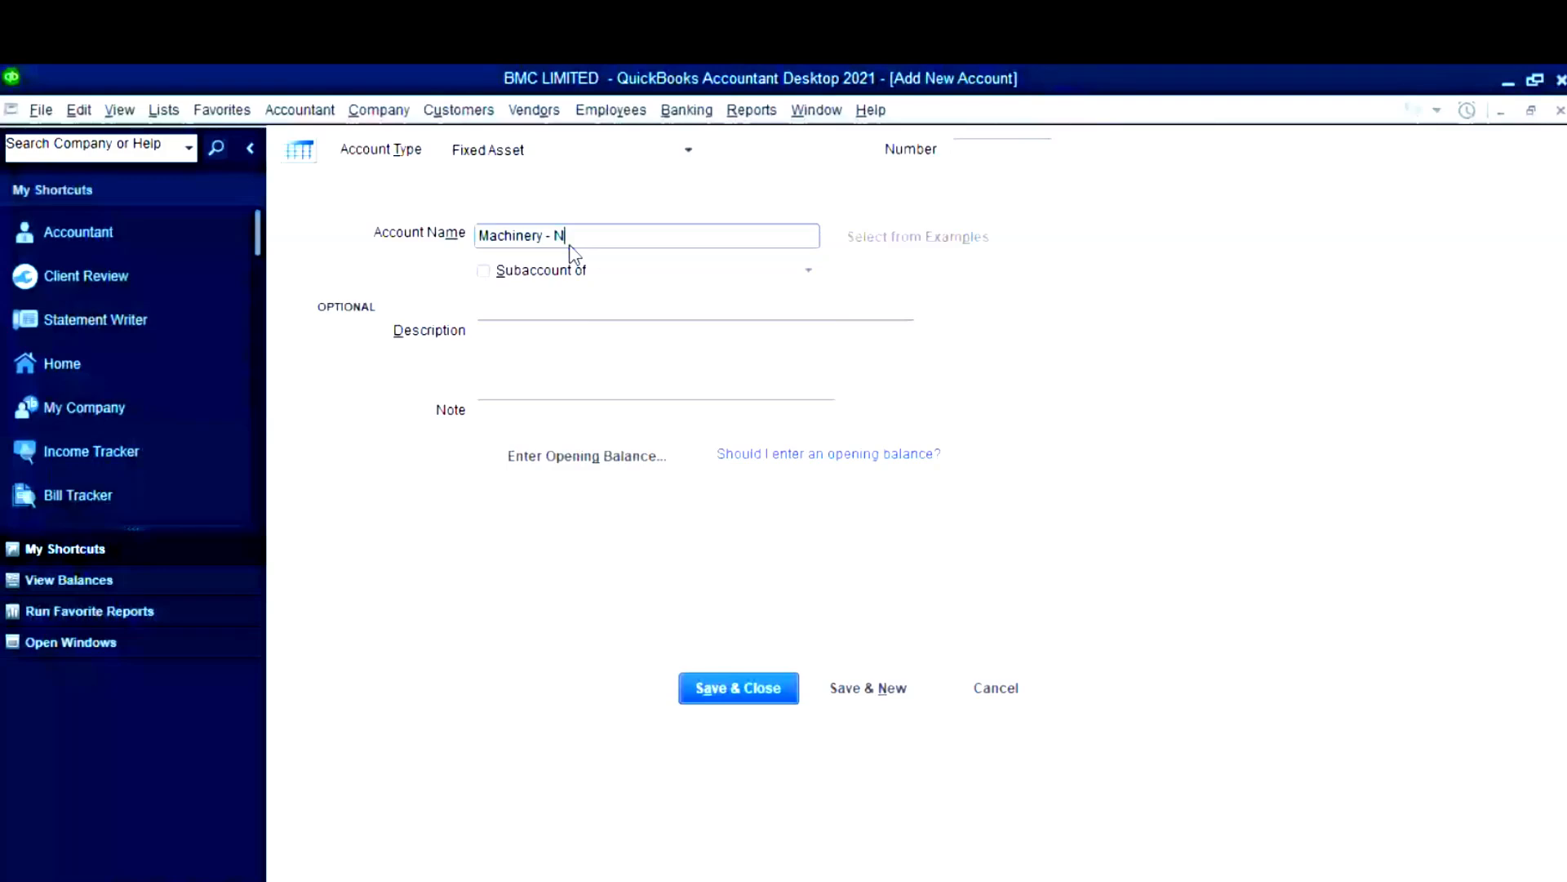
type("BV")
left_click(854, 698)
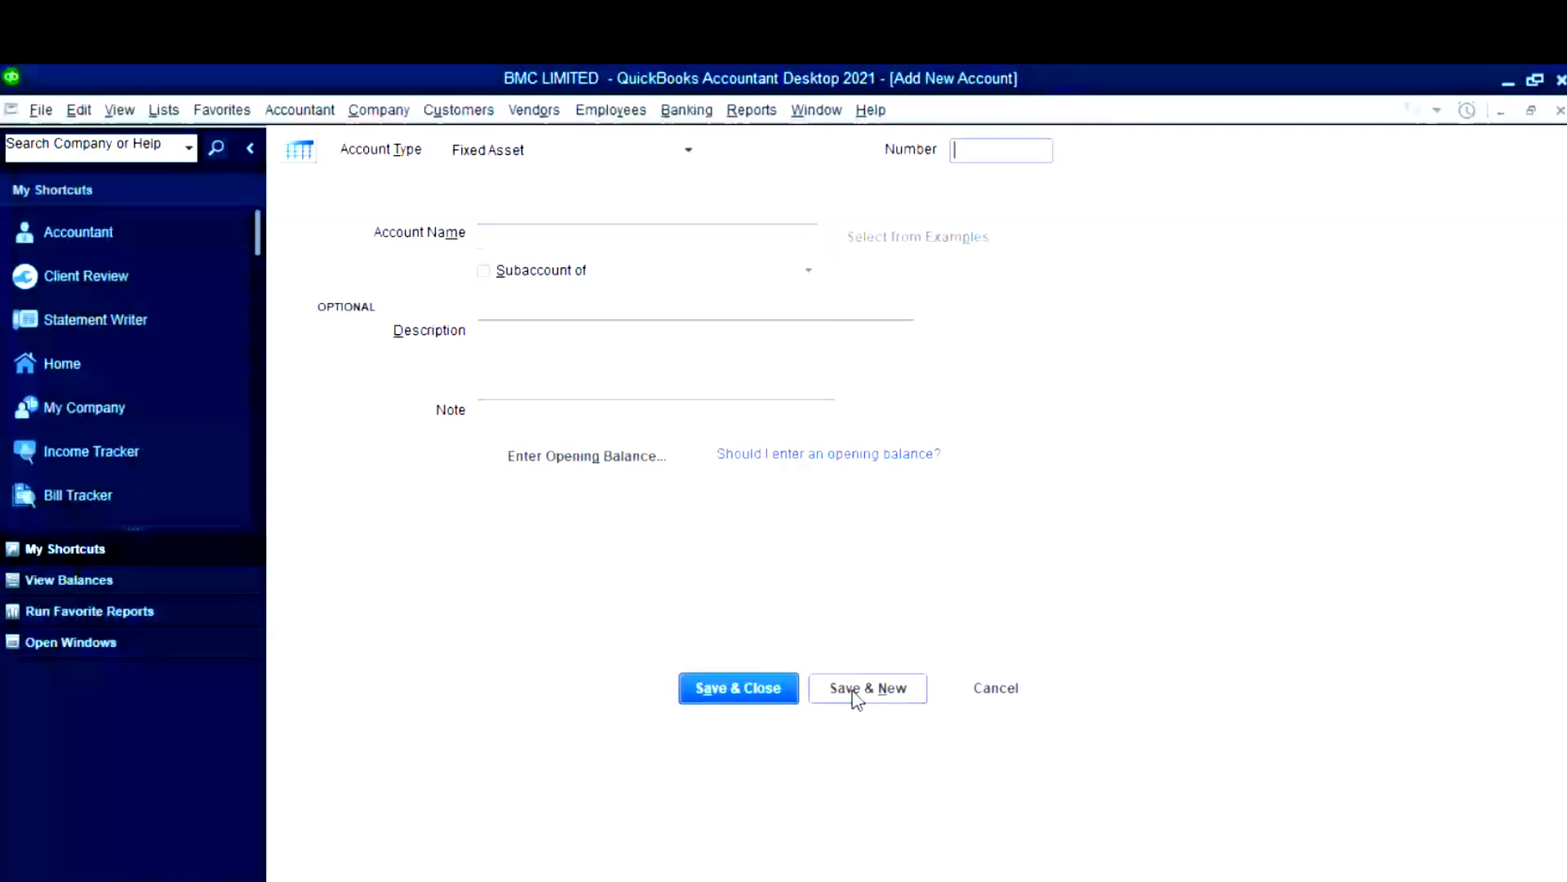
- Name the next account 'Machinery - Cost' as a subaccount of Machinery - NBV
left_click(765, 238)
type("Machinery -")
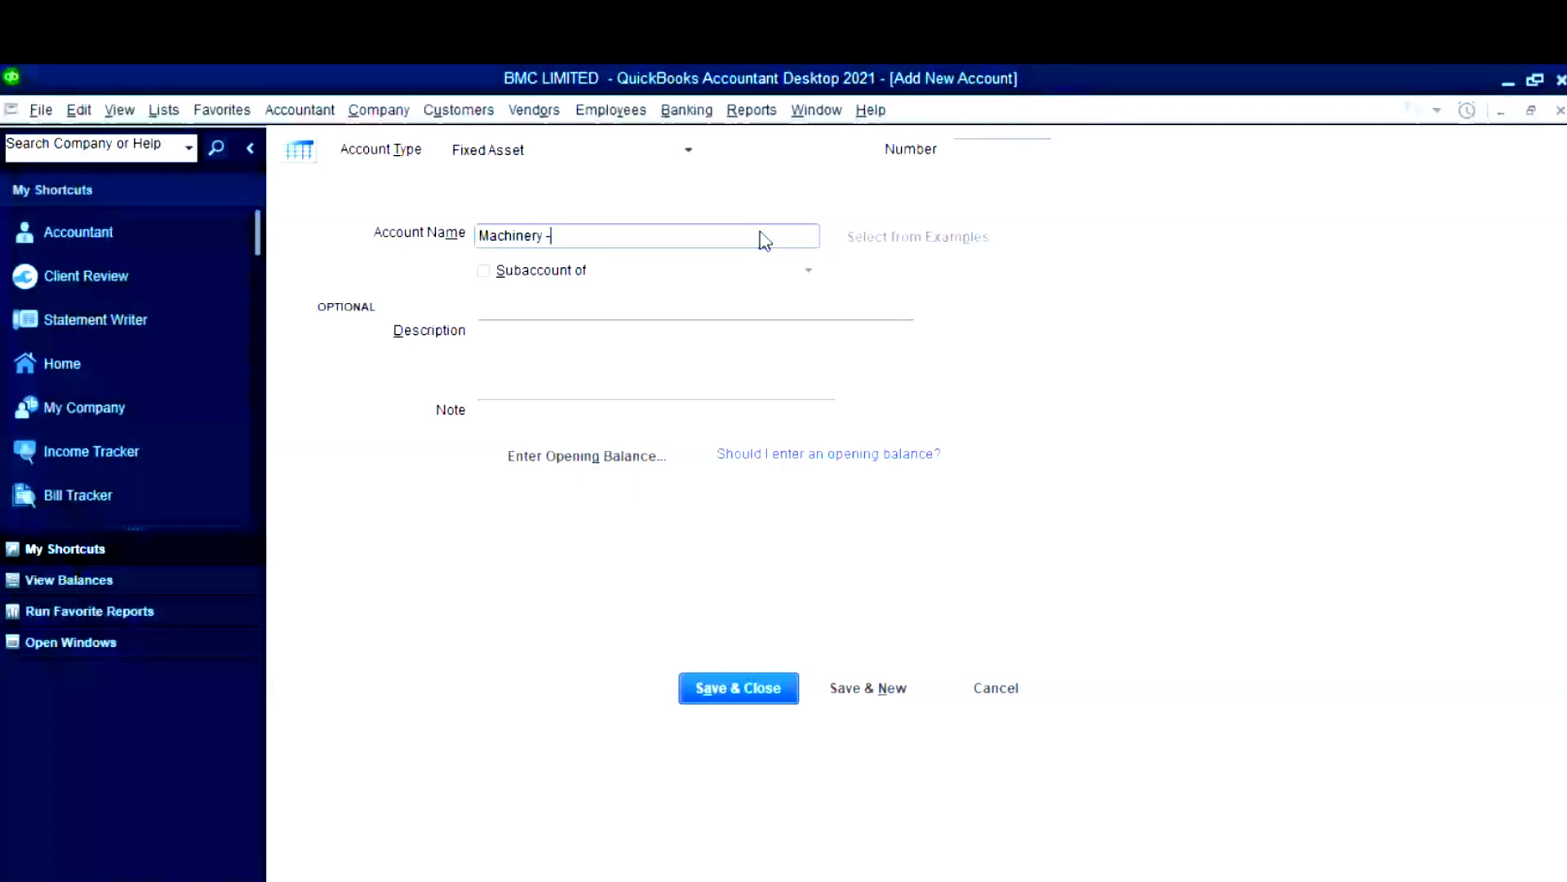
type(" Cost")
left_click(540, 278)
left_click(809, 271)
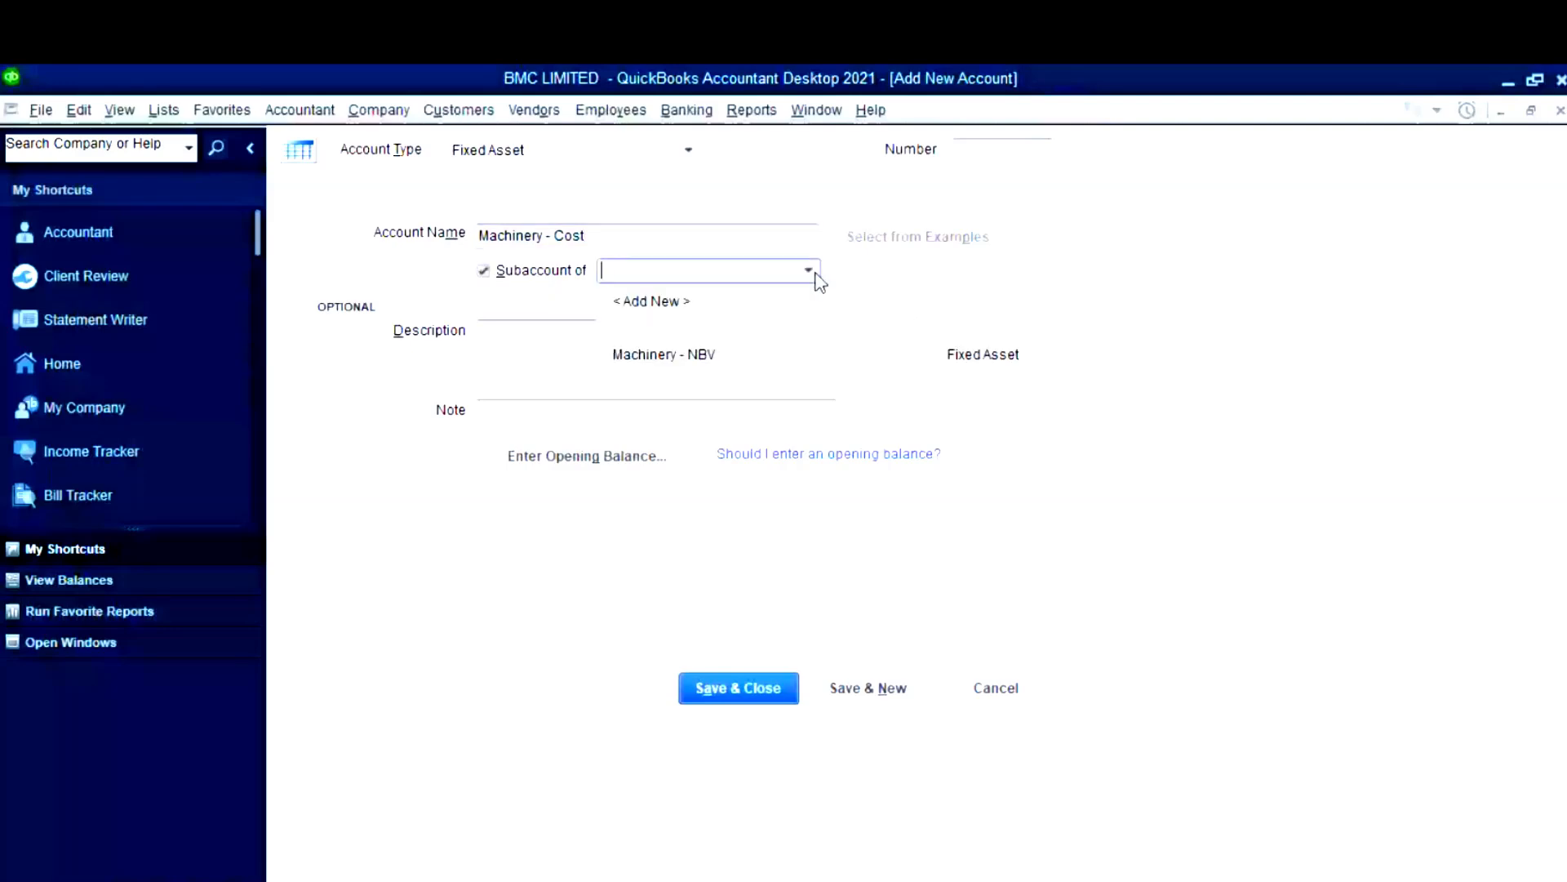
left_click(657, 359)
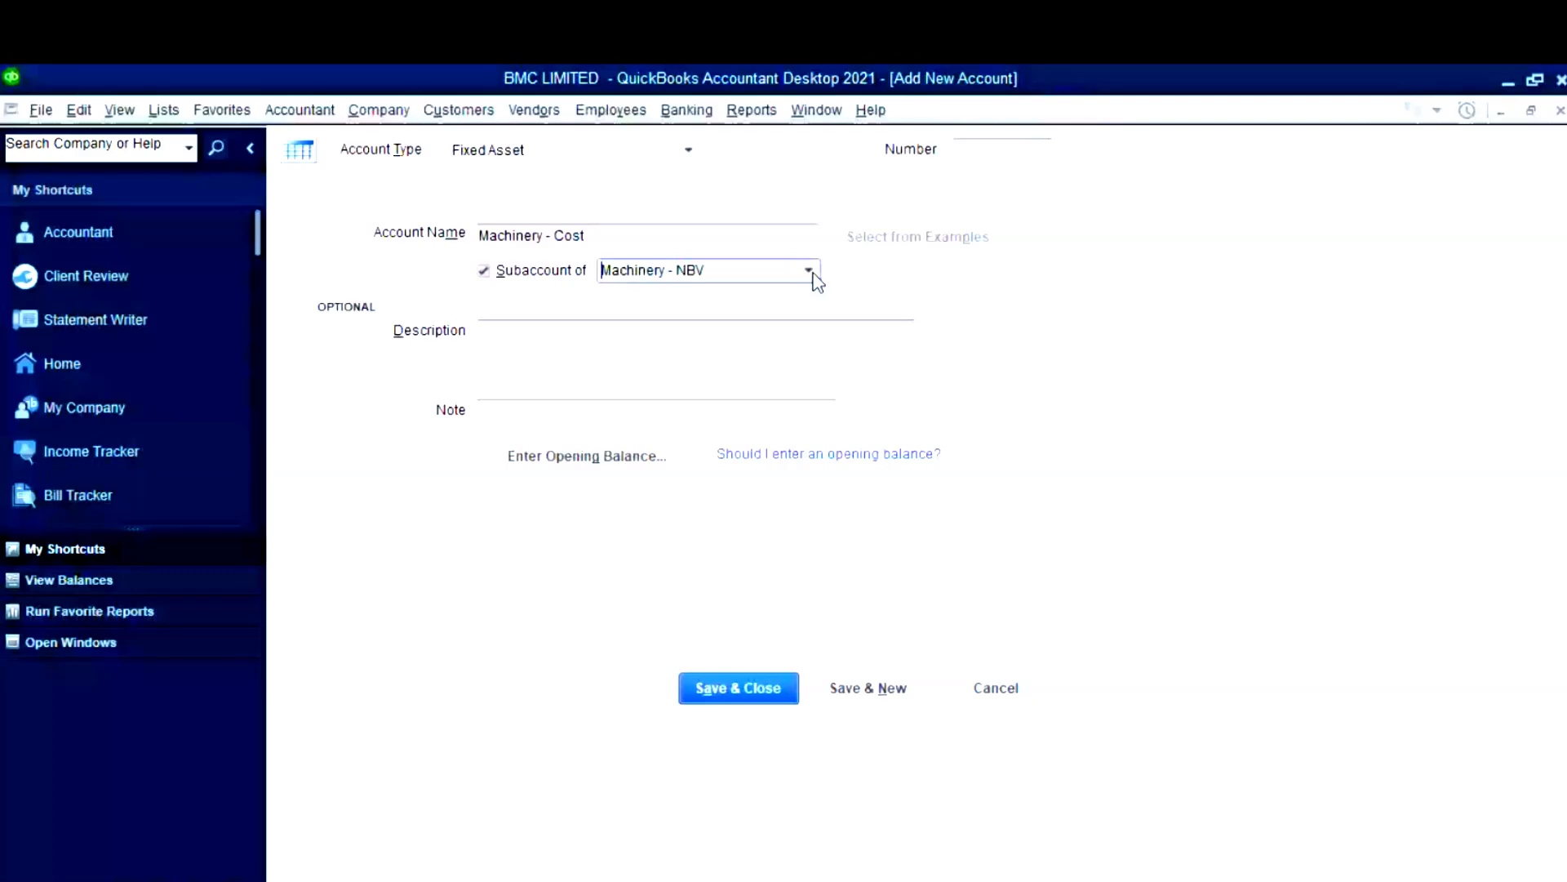
key("alt+Tab")
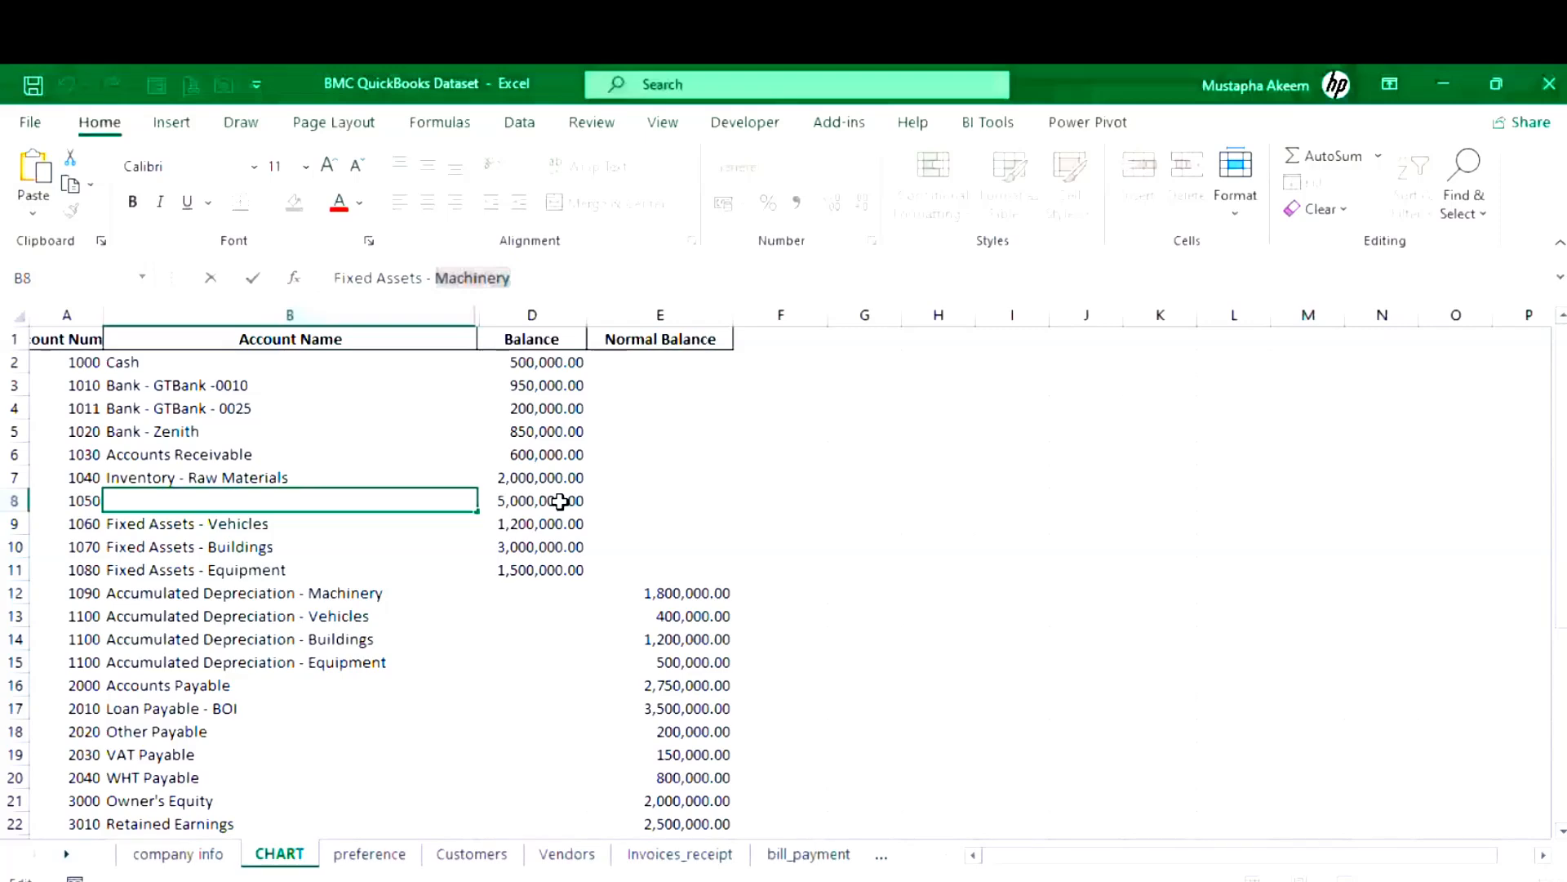
- Give Machinery - Cost a 5,000,000.00 opening balance as of 31/12/2024 and save it
left_click(536, 501)
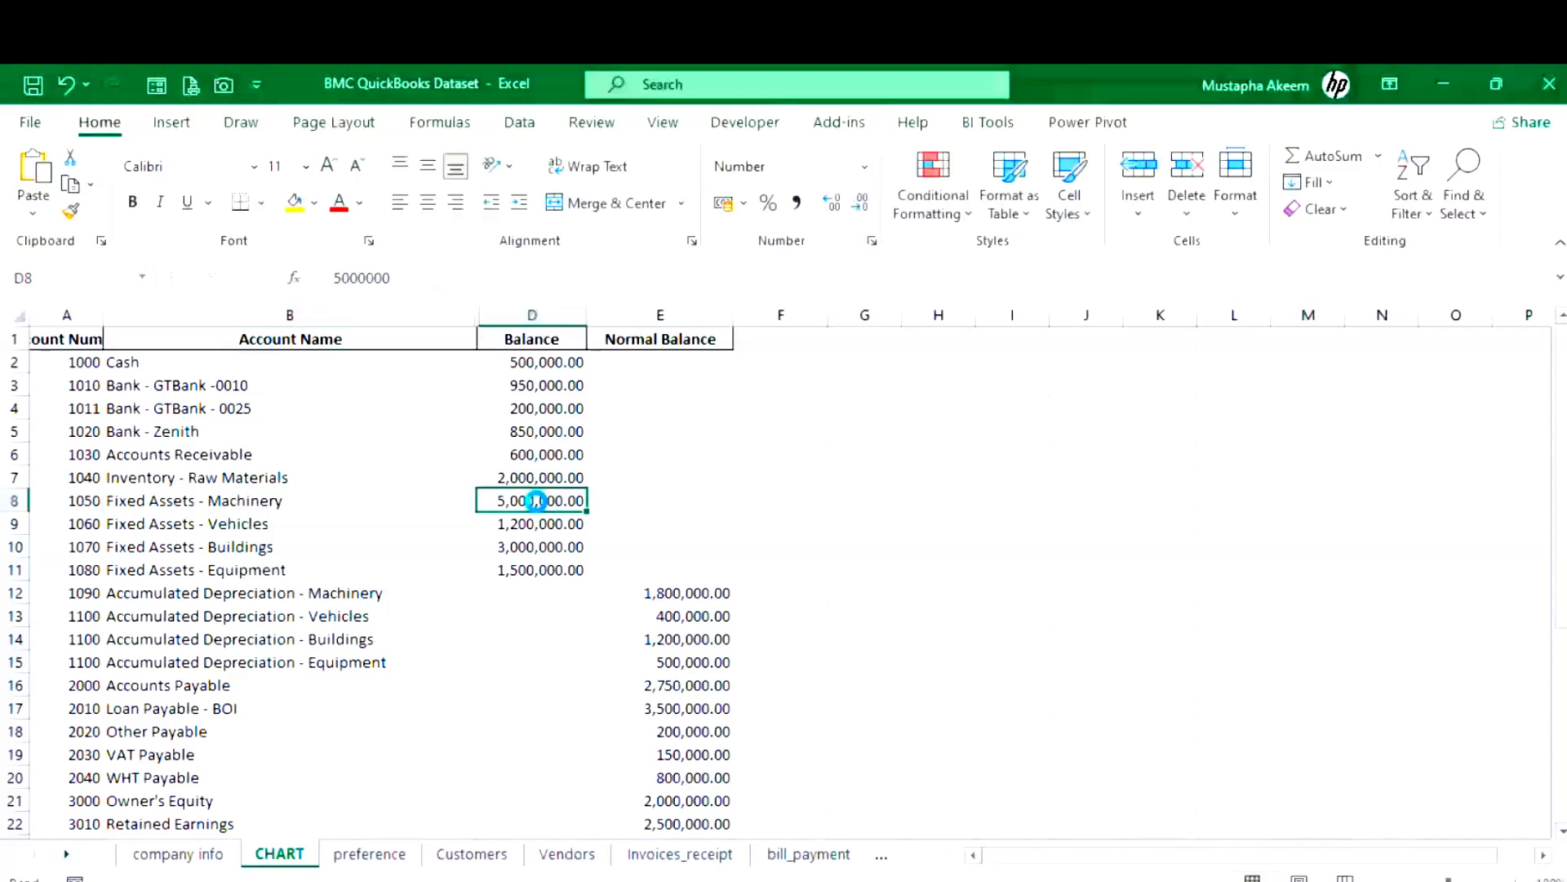
key("alt+Tab")
left_click(618, 458)
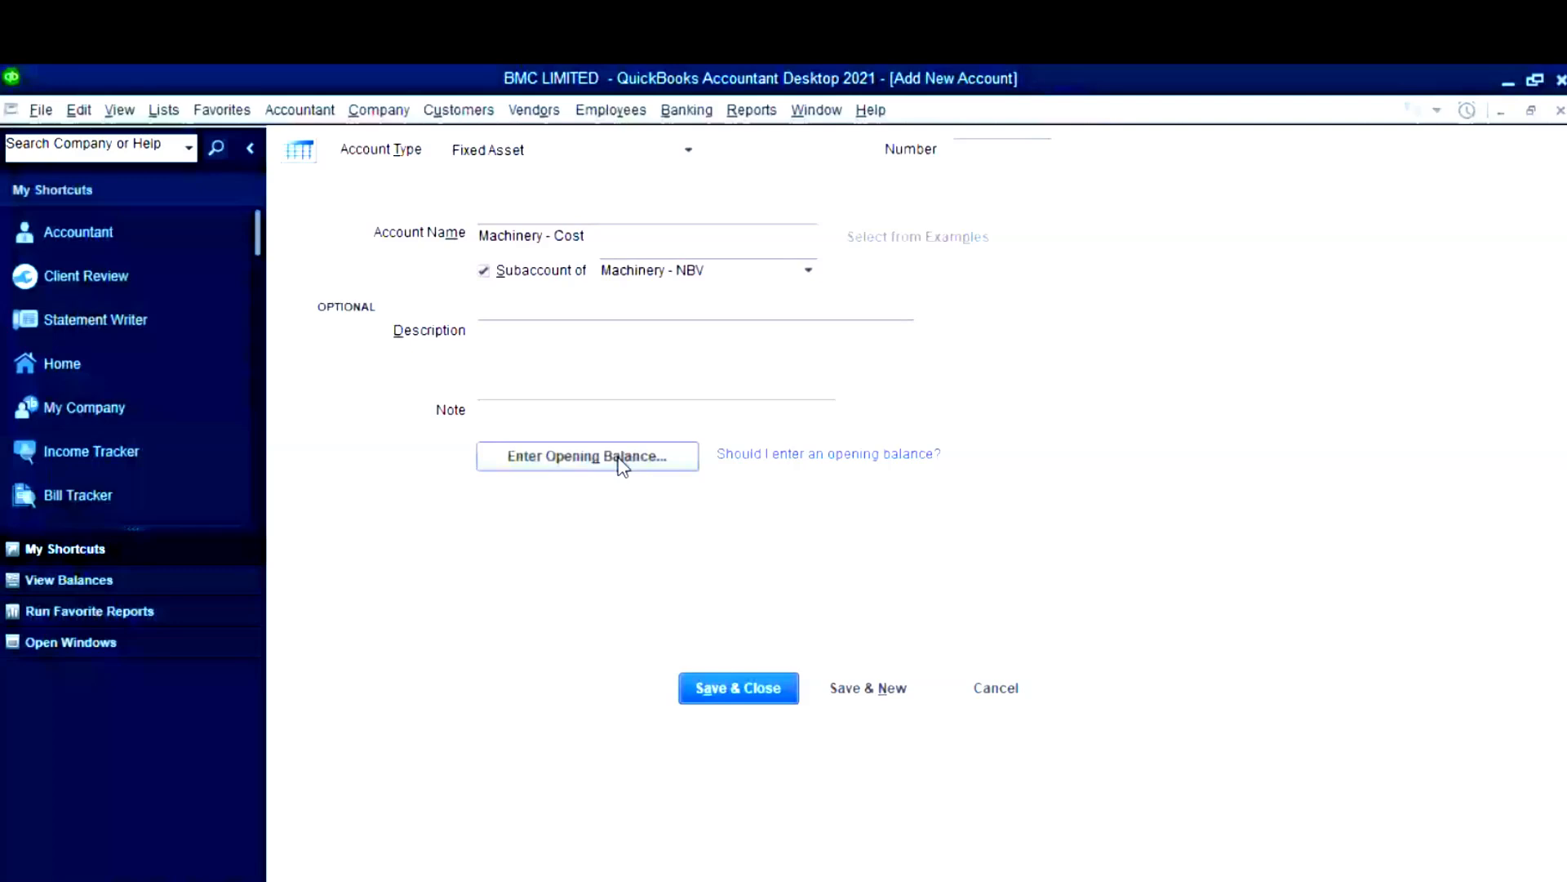
key("super+v")
left_click(642, 653)
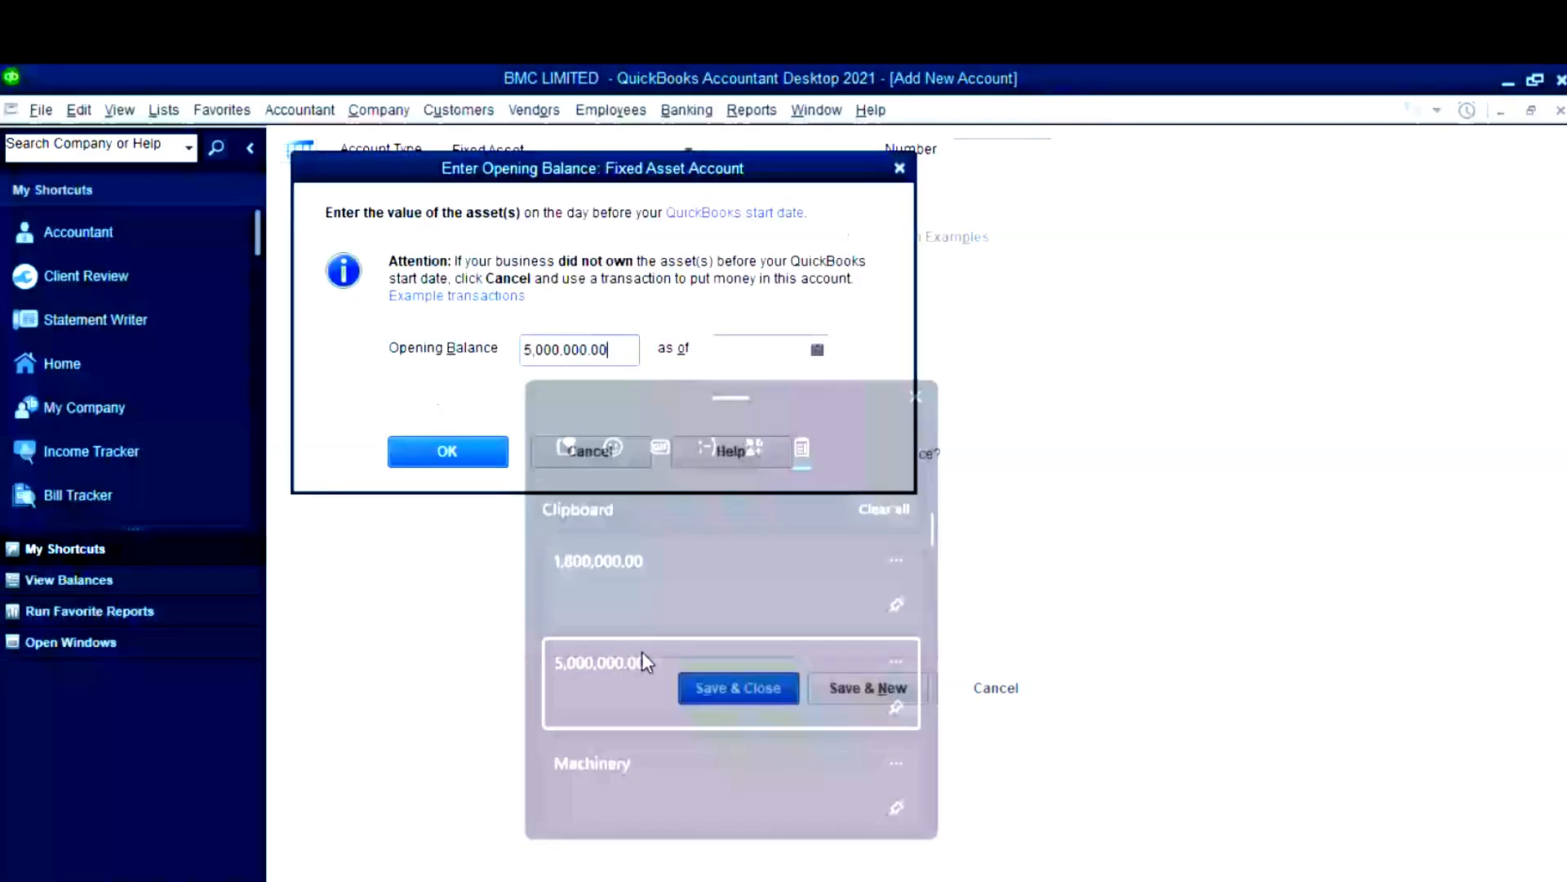
left_click(817, 349)
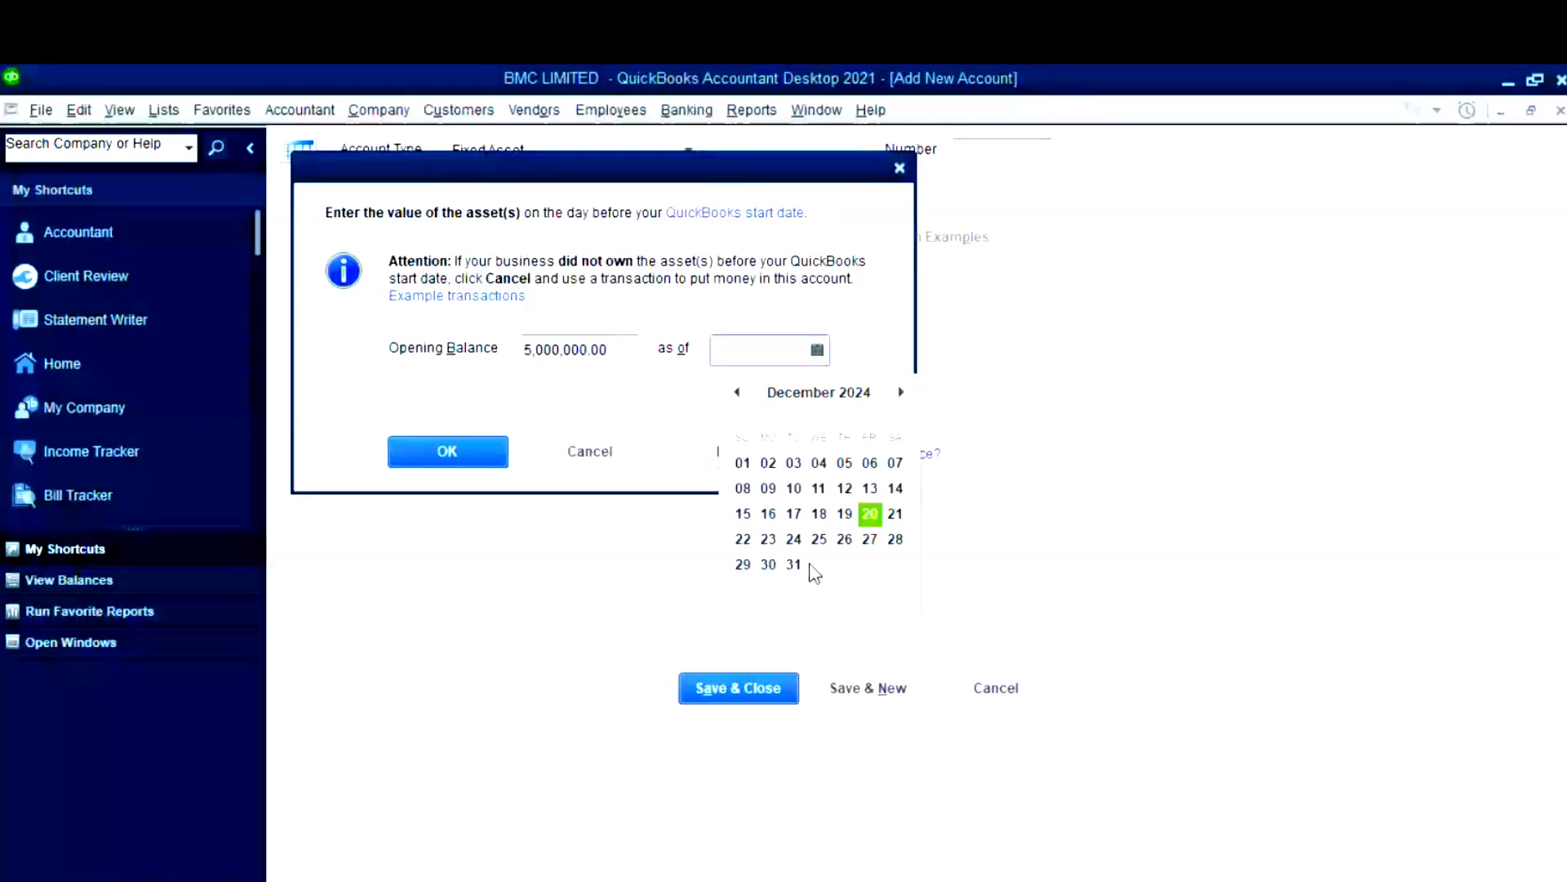
left_click(793, 564)
key("Return")
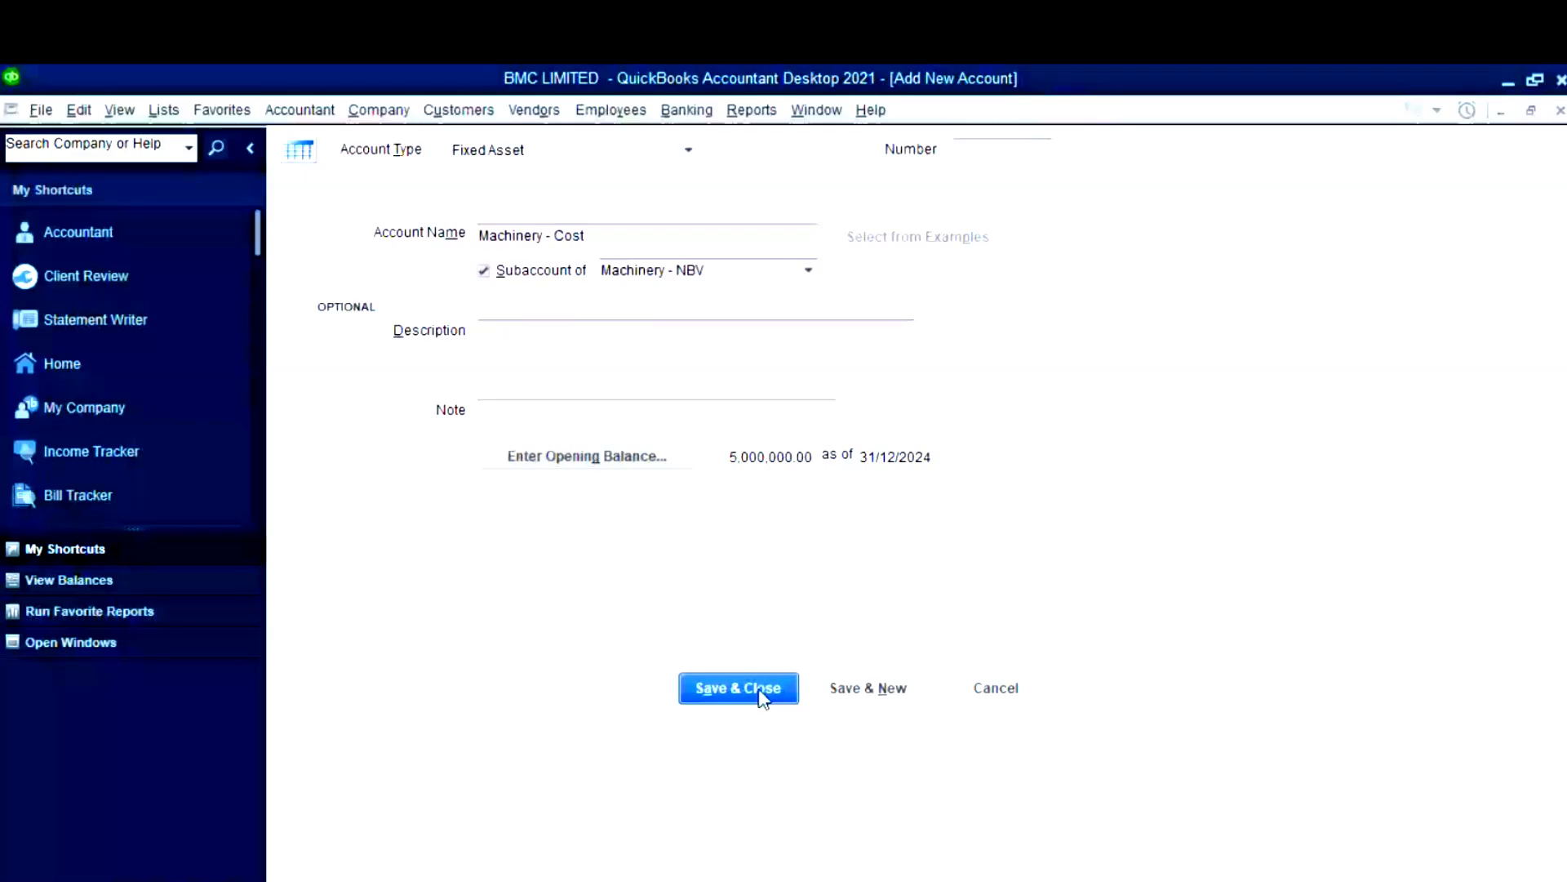
left_click(761, 692)
- Add subaccount 1090 Machinery - Accum Deprn with -1,800,000.00 as of 31/12/2024
key("super+v")
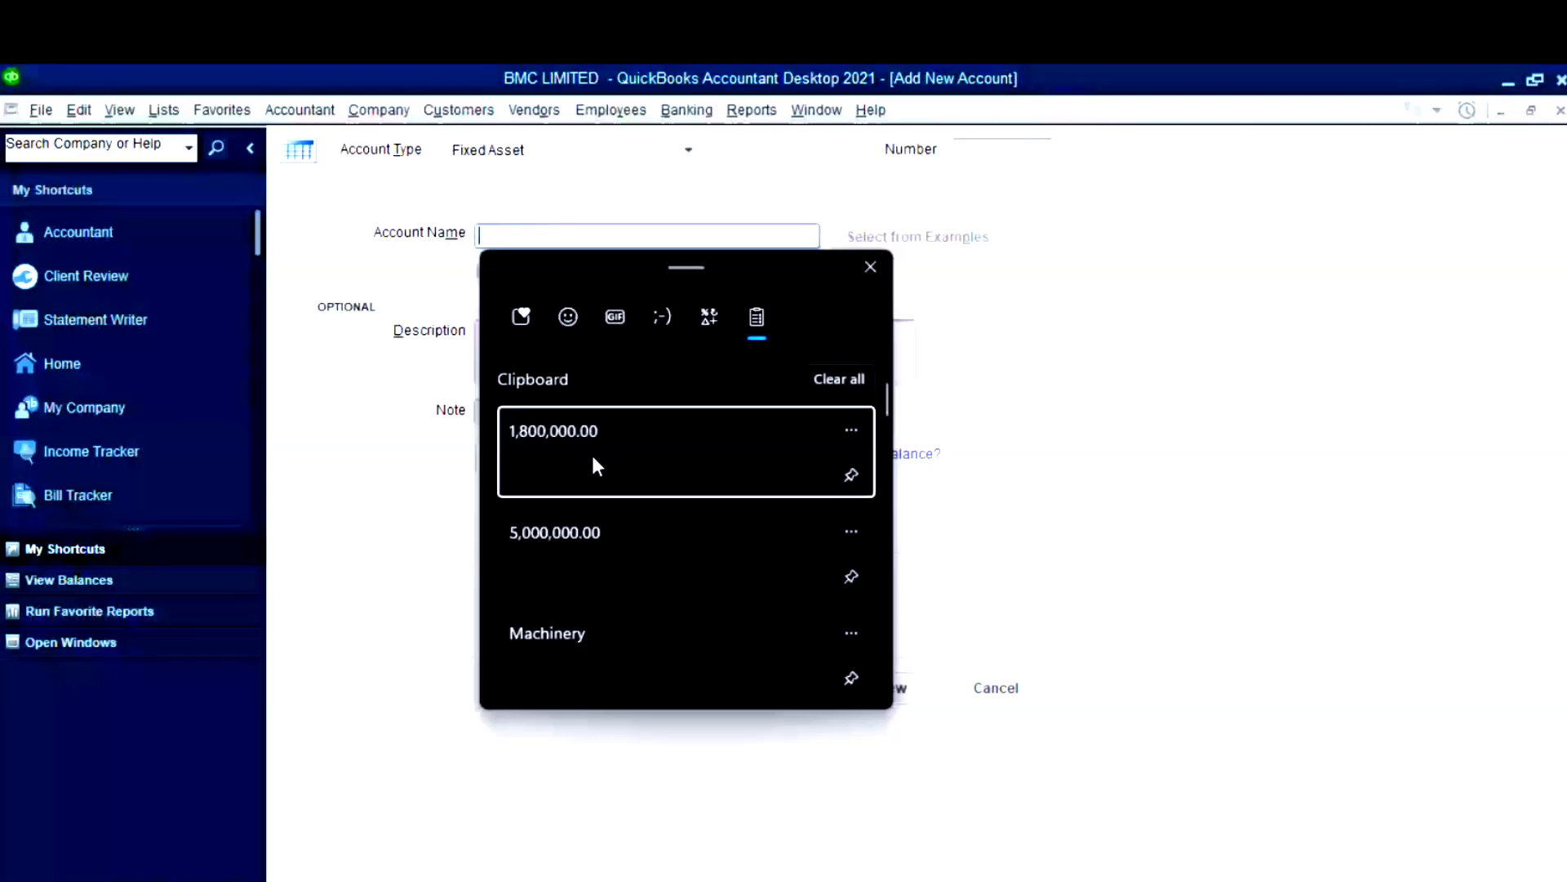
left_click(602, 663)
type("- Accu")
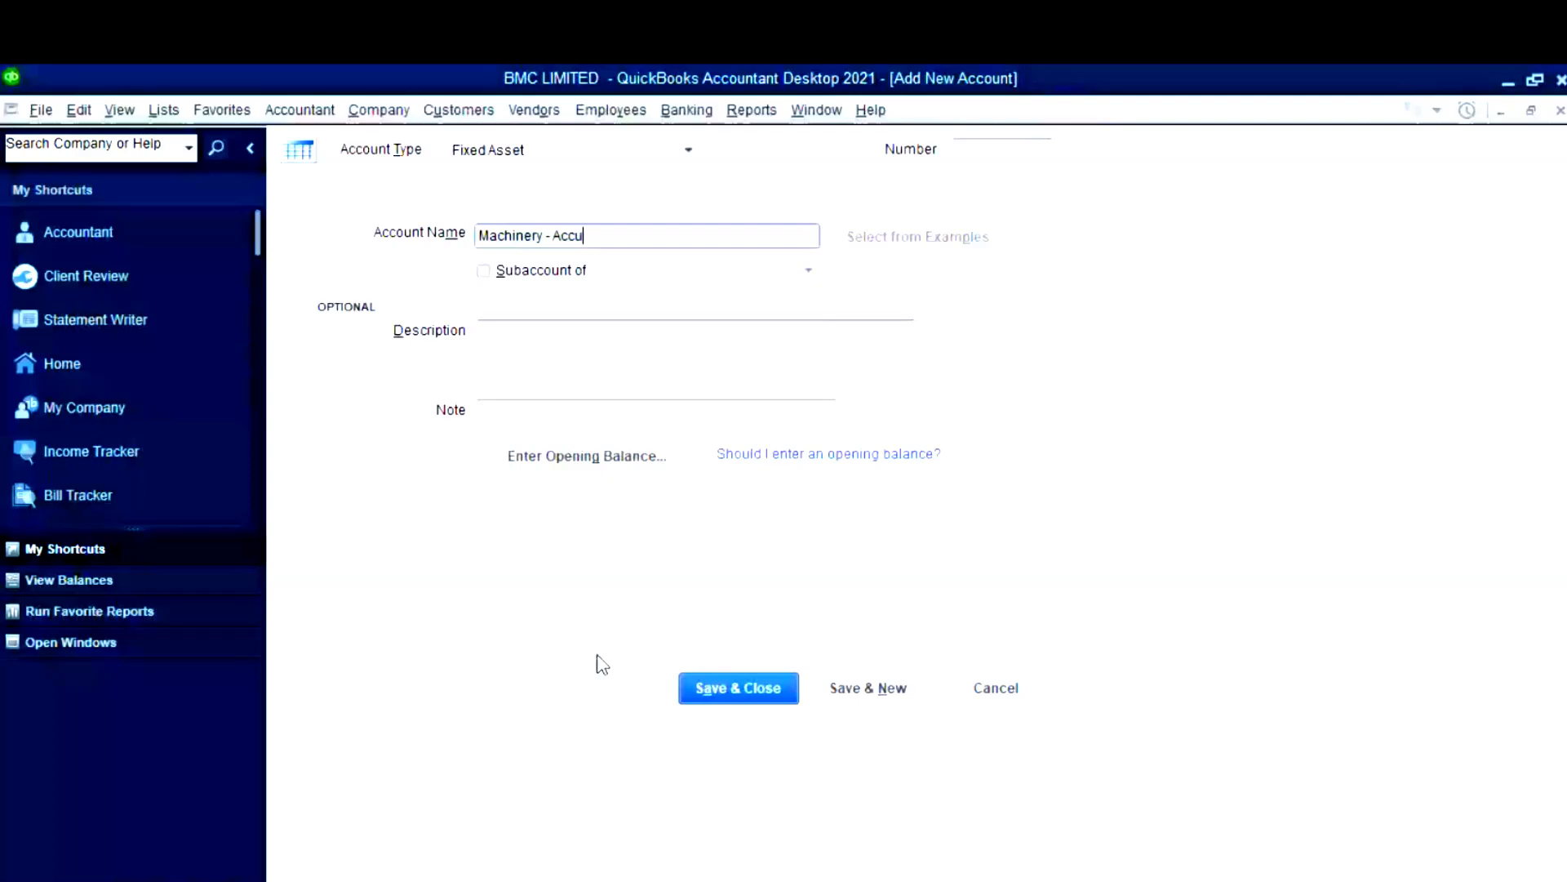
type("m Deprn")
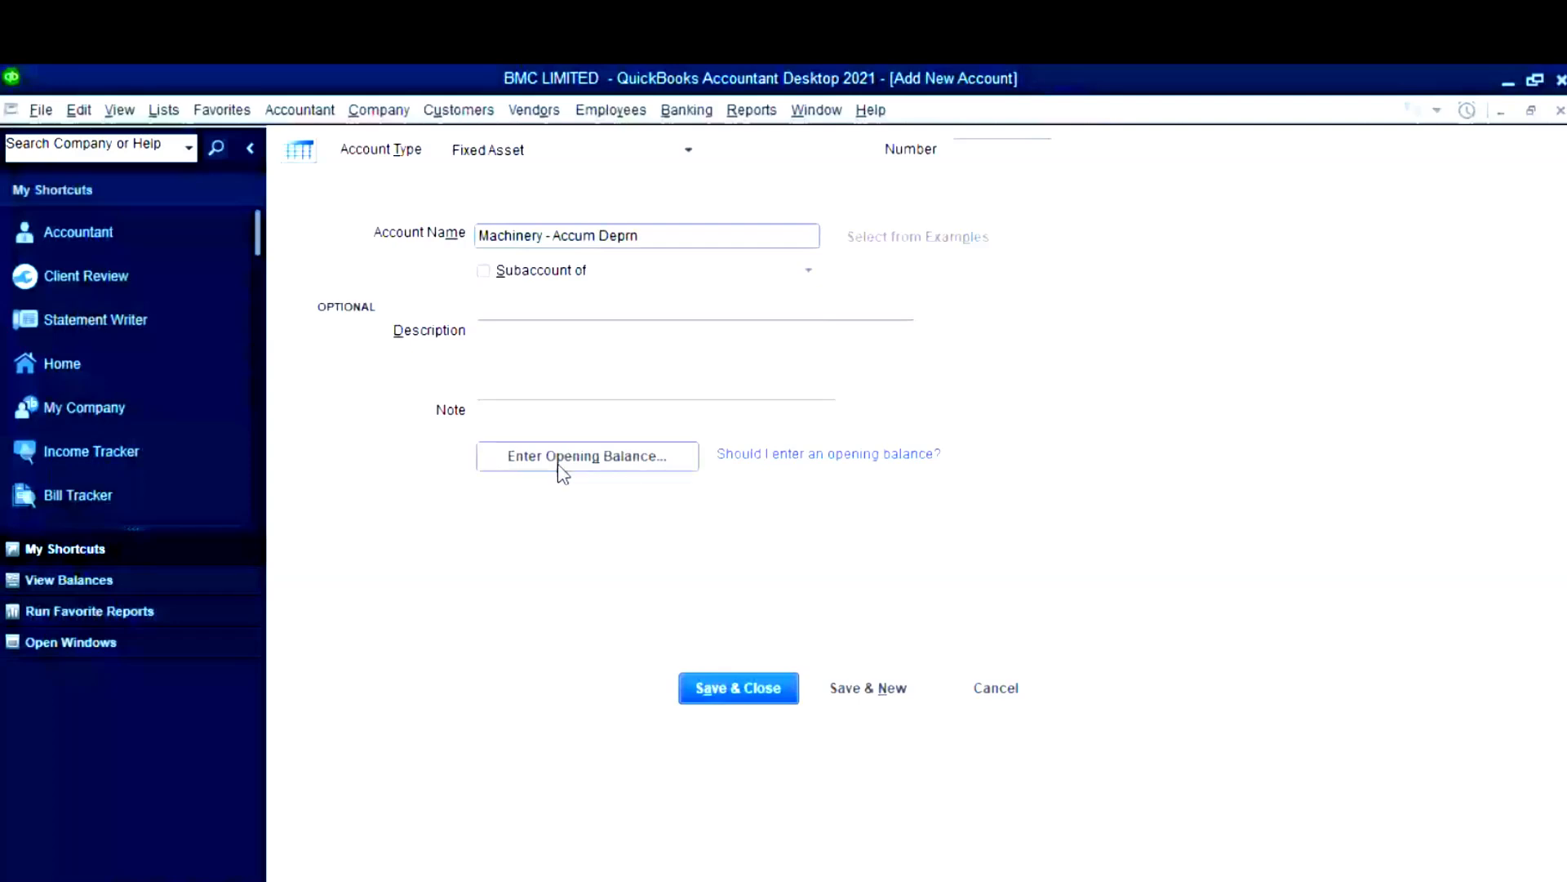
left_click(483, 270)
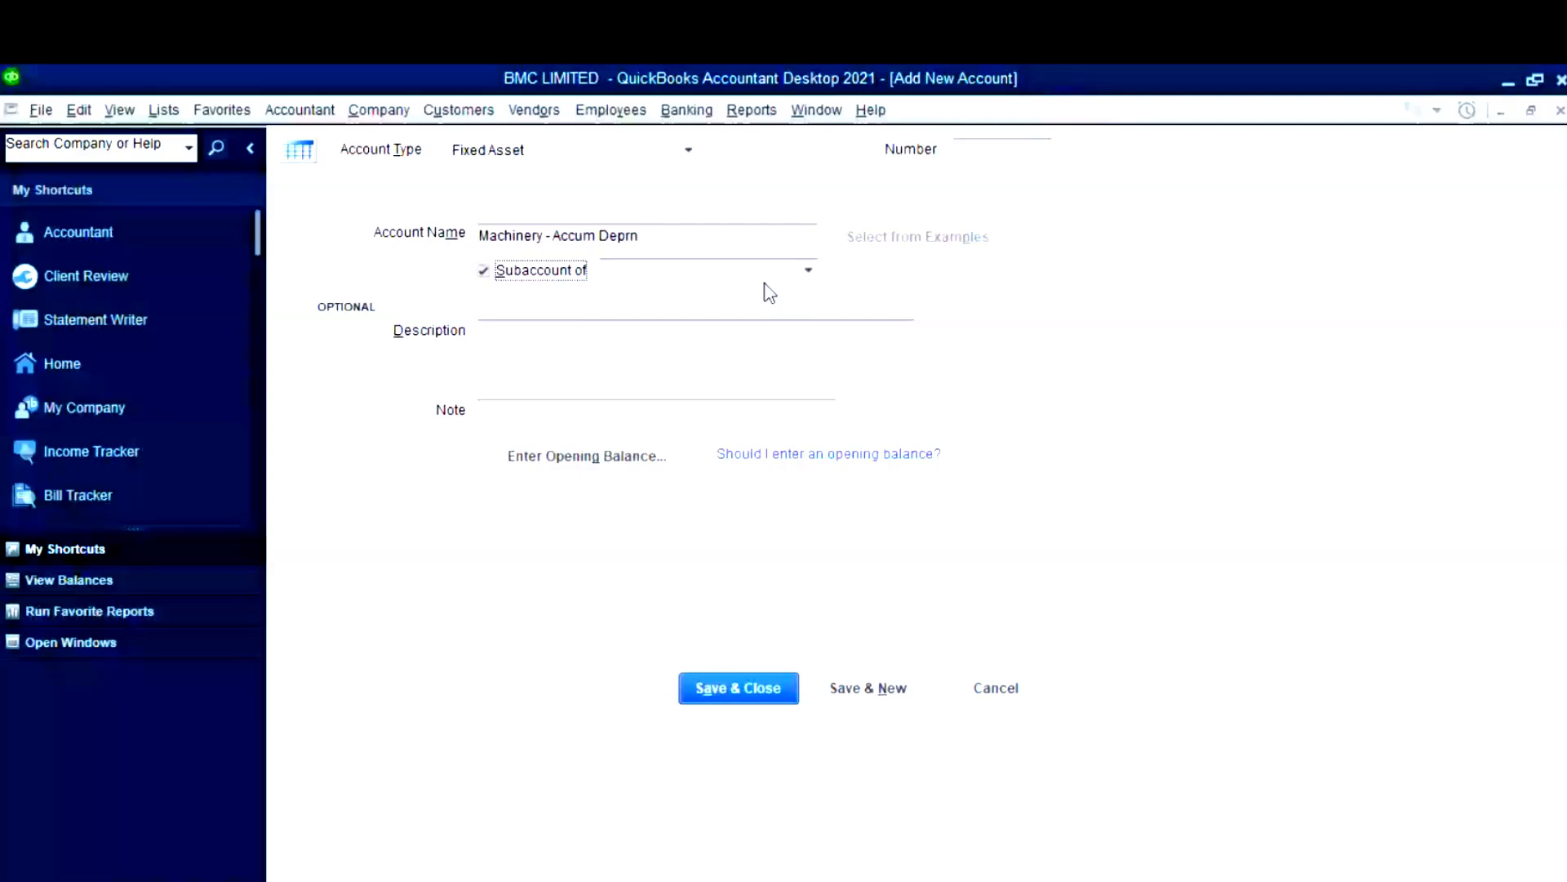
left_click(587, 455)
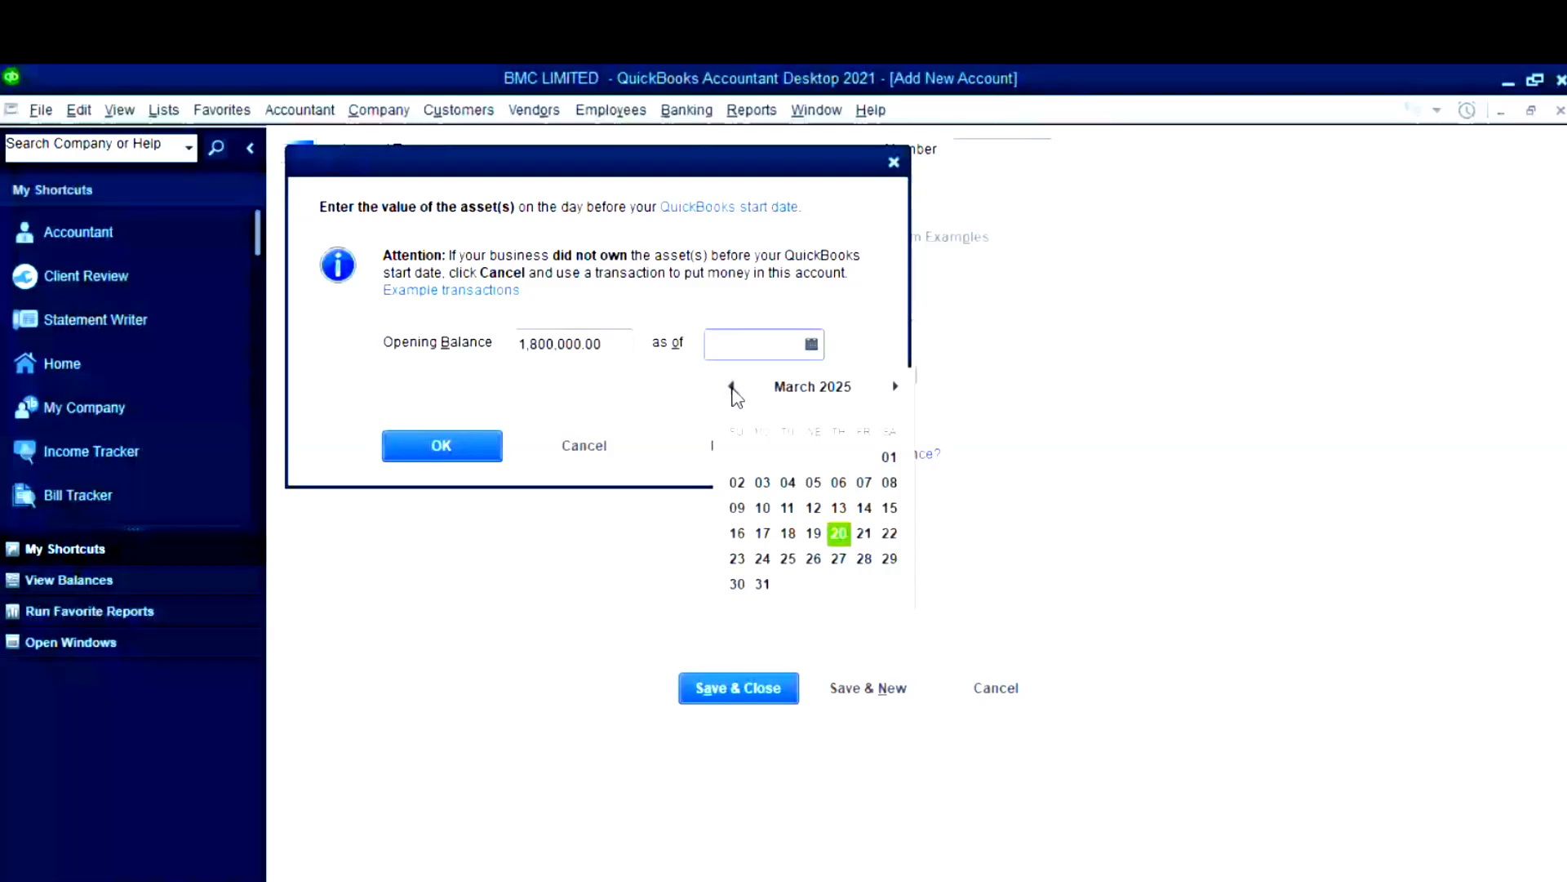
left_click(732, 387)
left_click(733, 387)
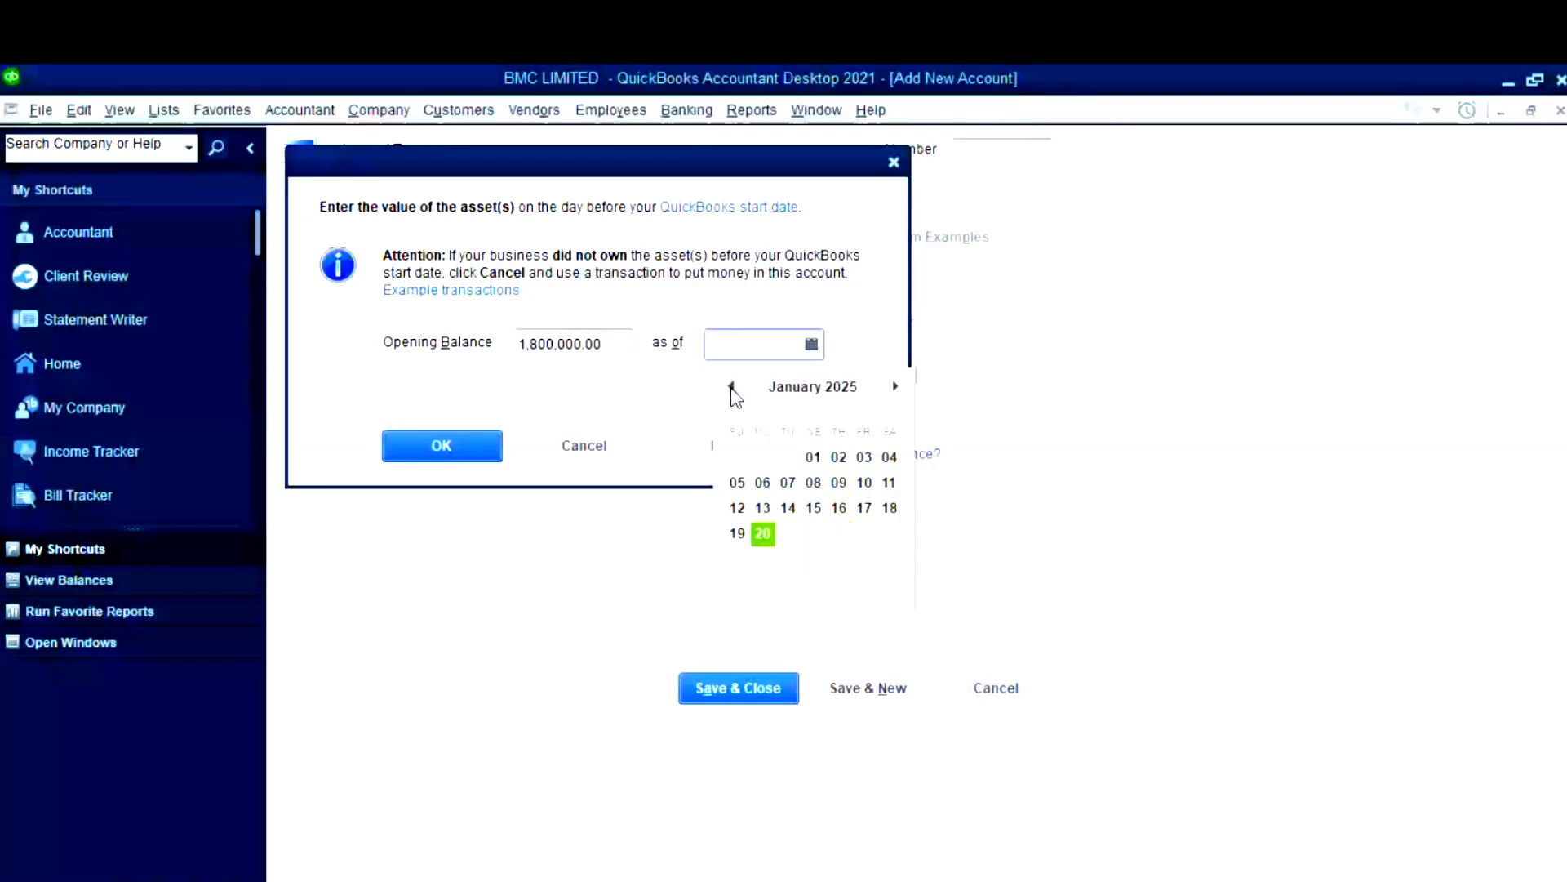
left_click(521, 344)
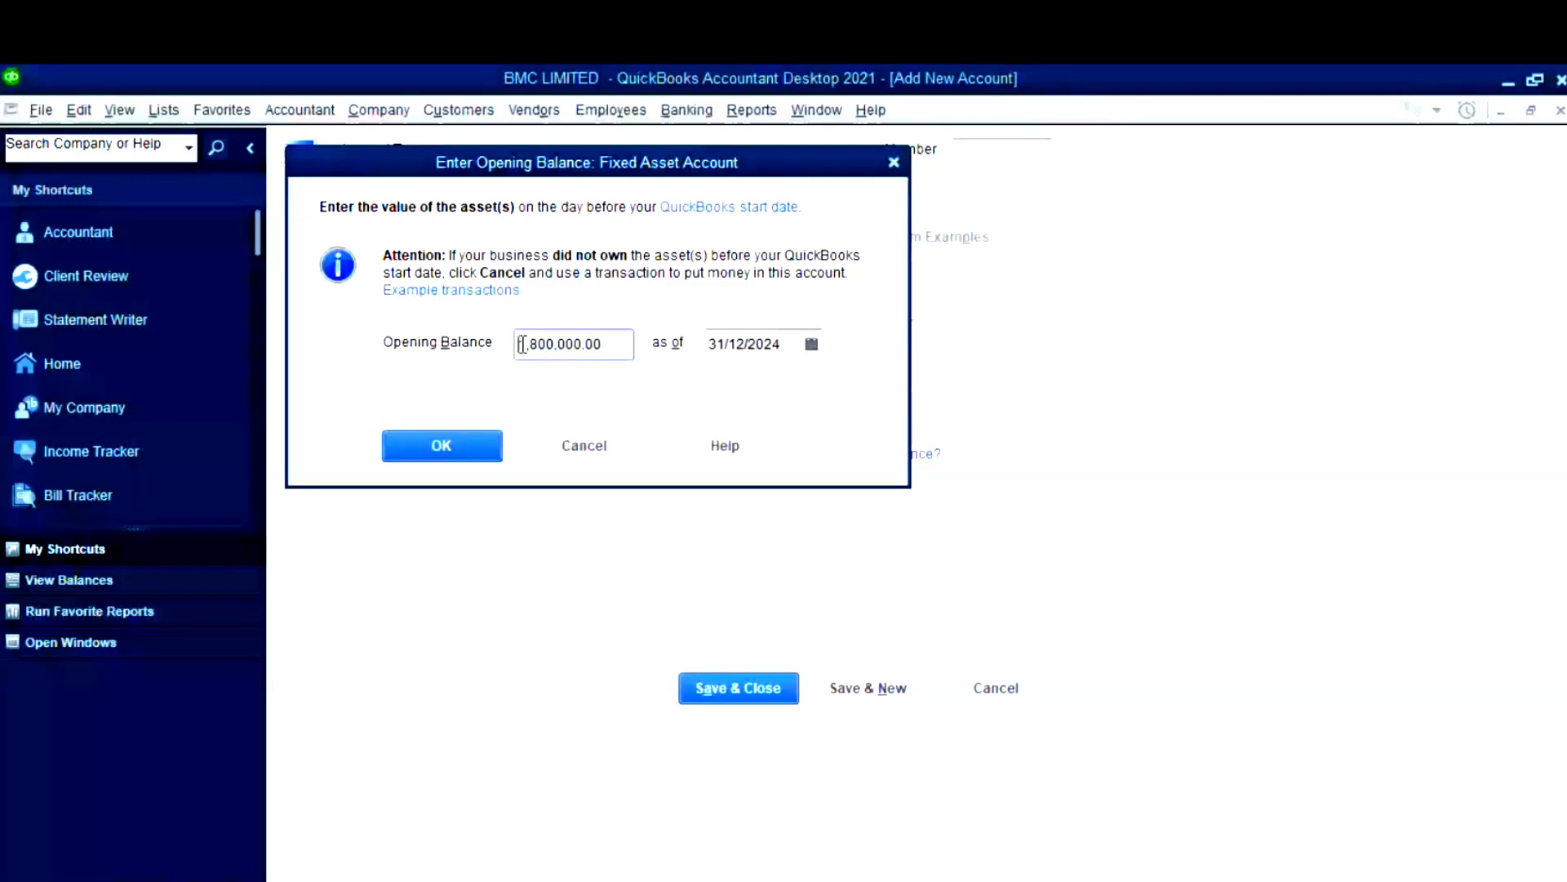
type("1")
left_click(453, 446)
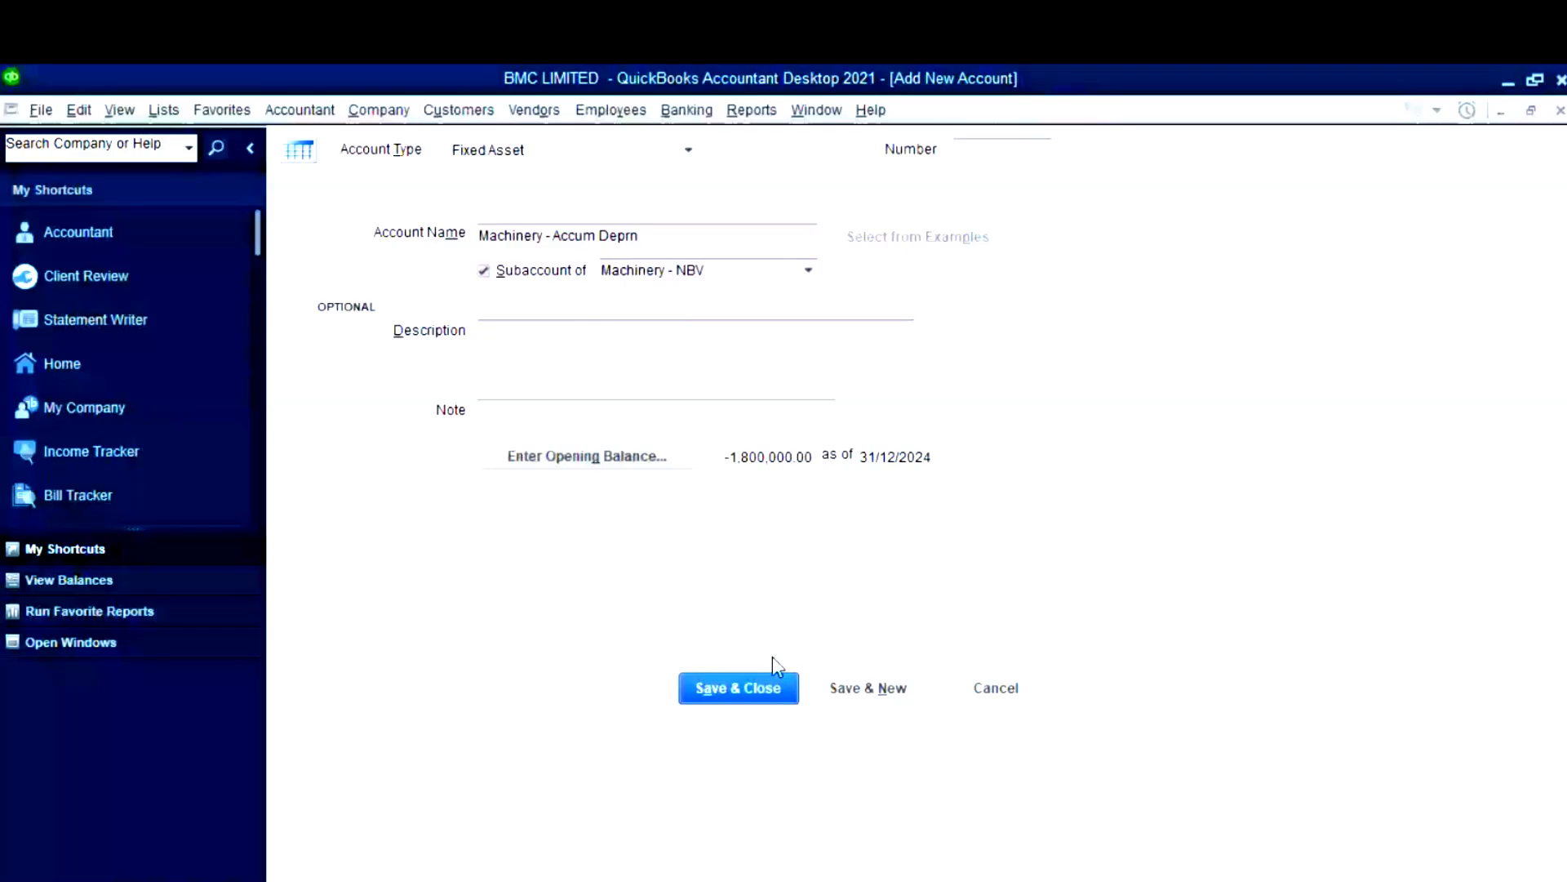
left_click(735, 853)
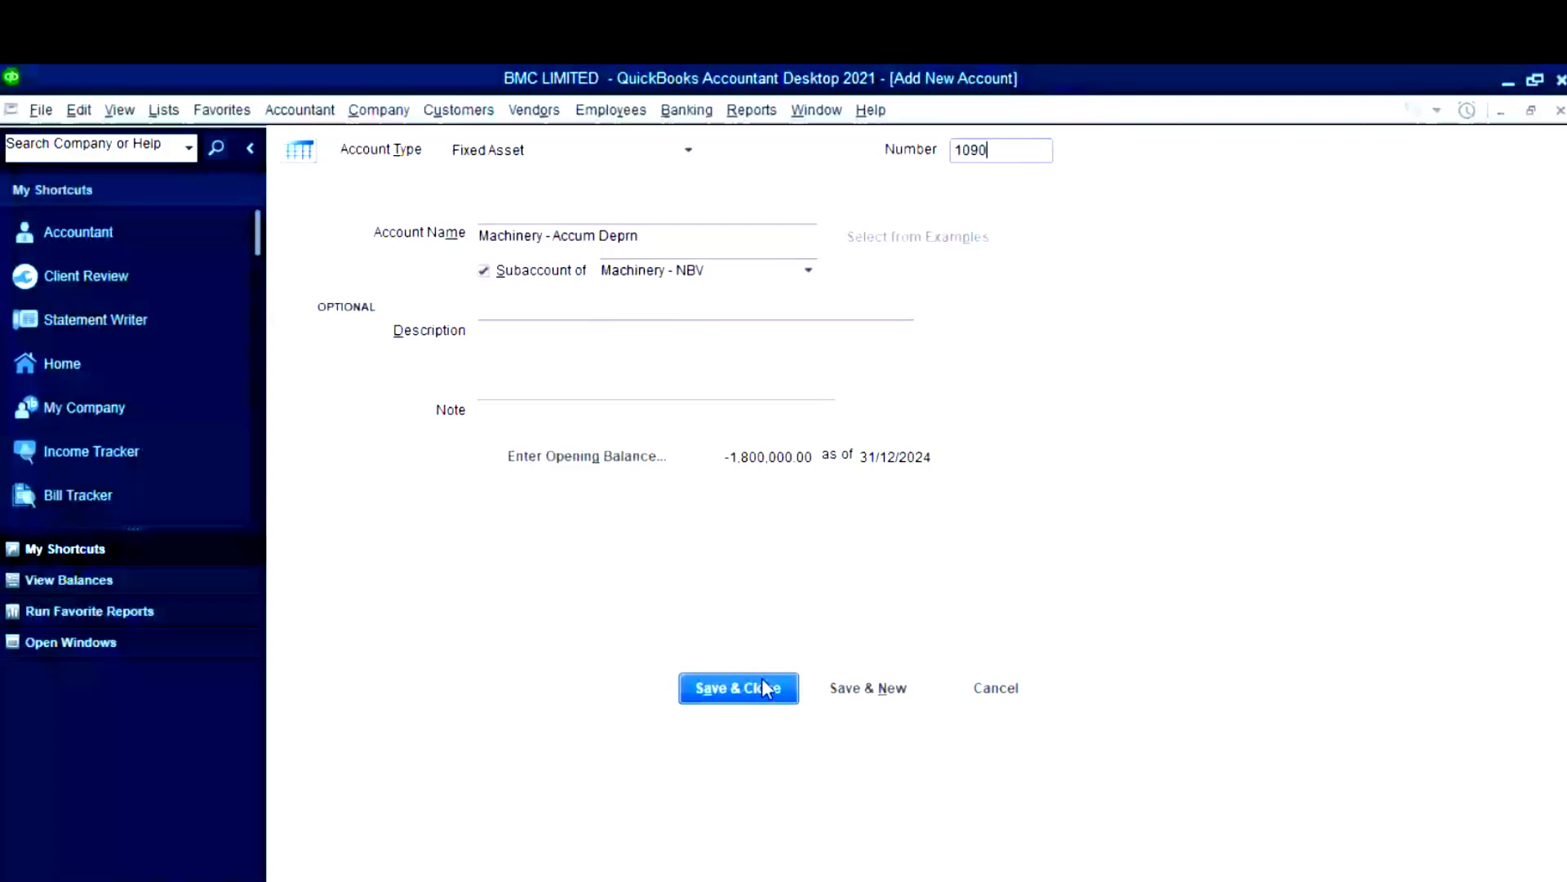
left_click(764, 680)
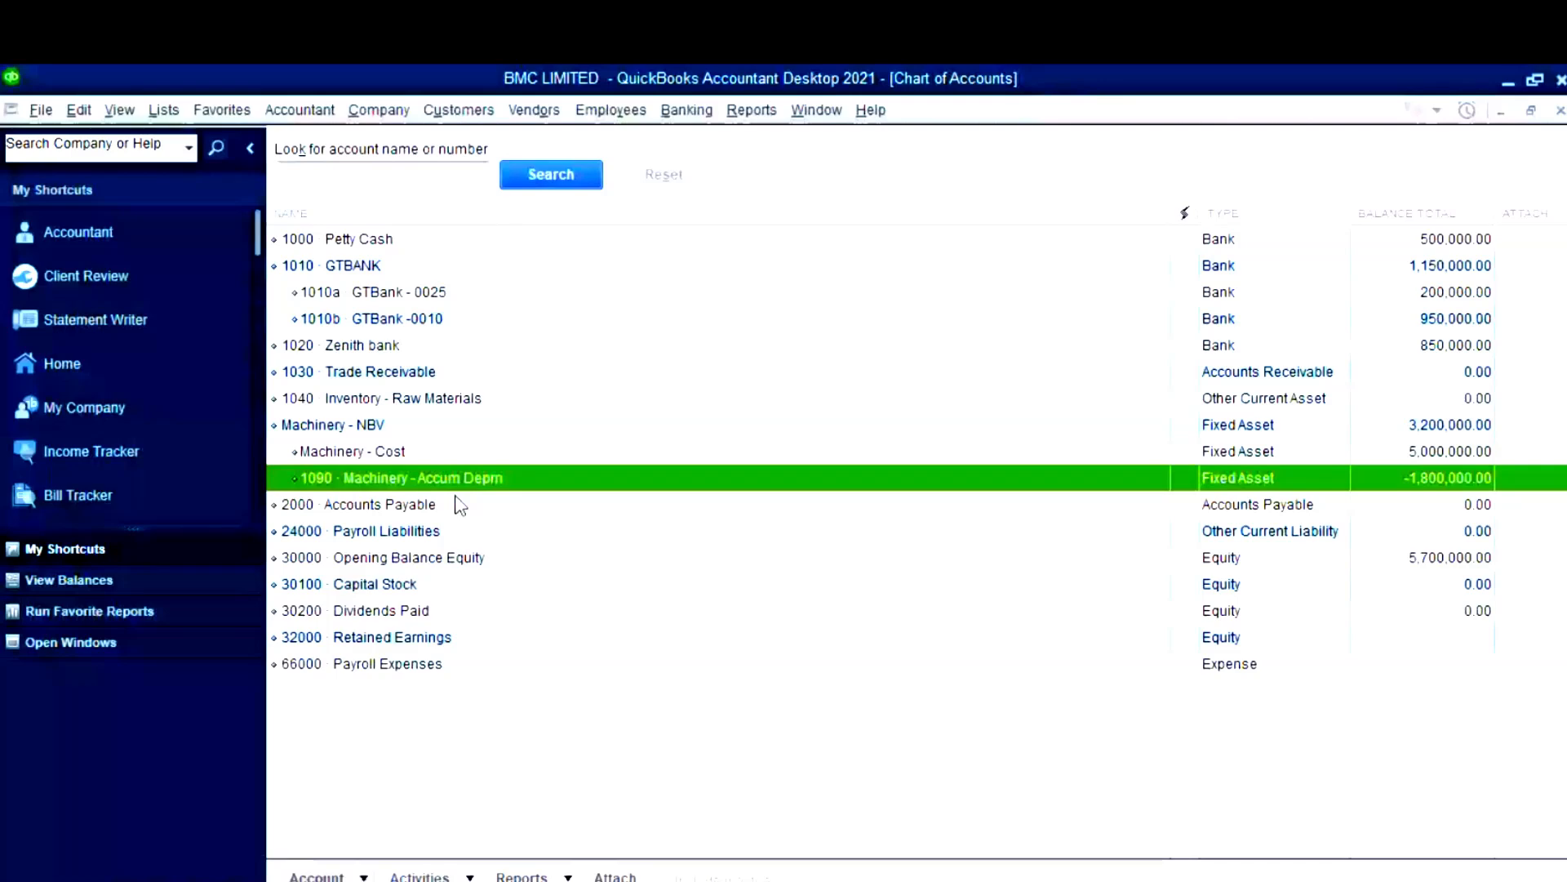
- Edit Machinery - Cost to carry account number 1050 and save it
mouse_move(729, 830)
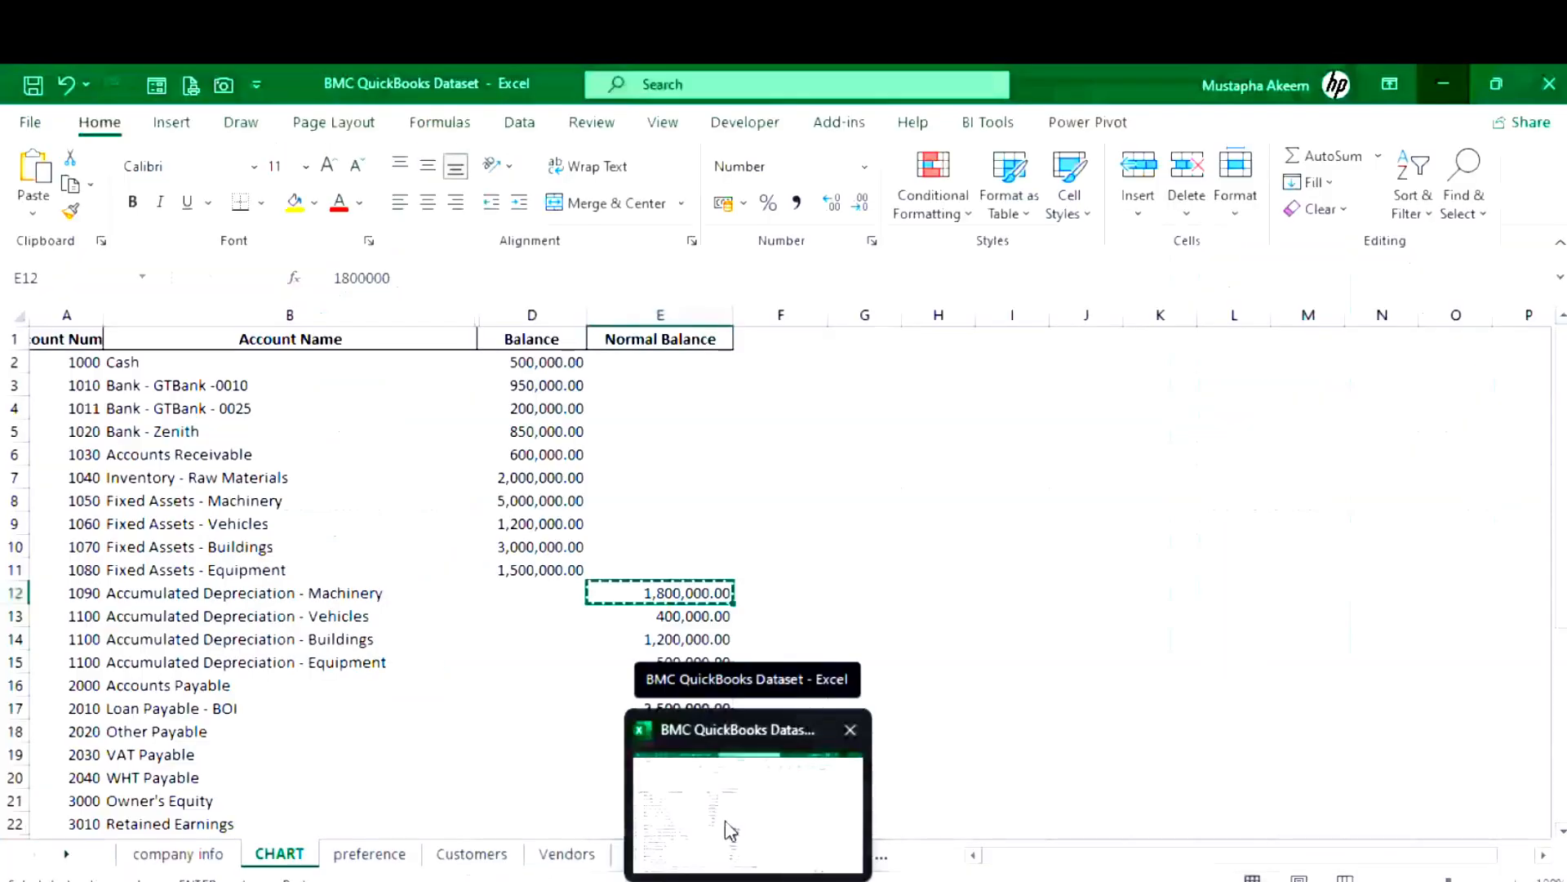
left_click(349, 450)
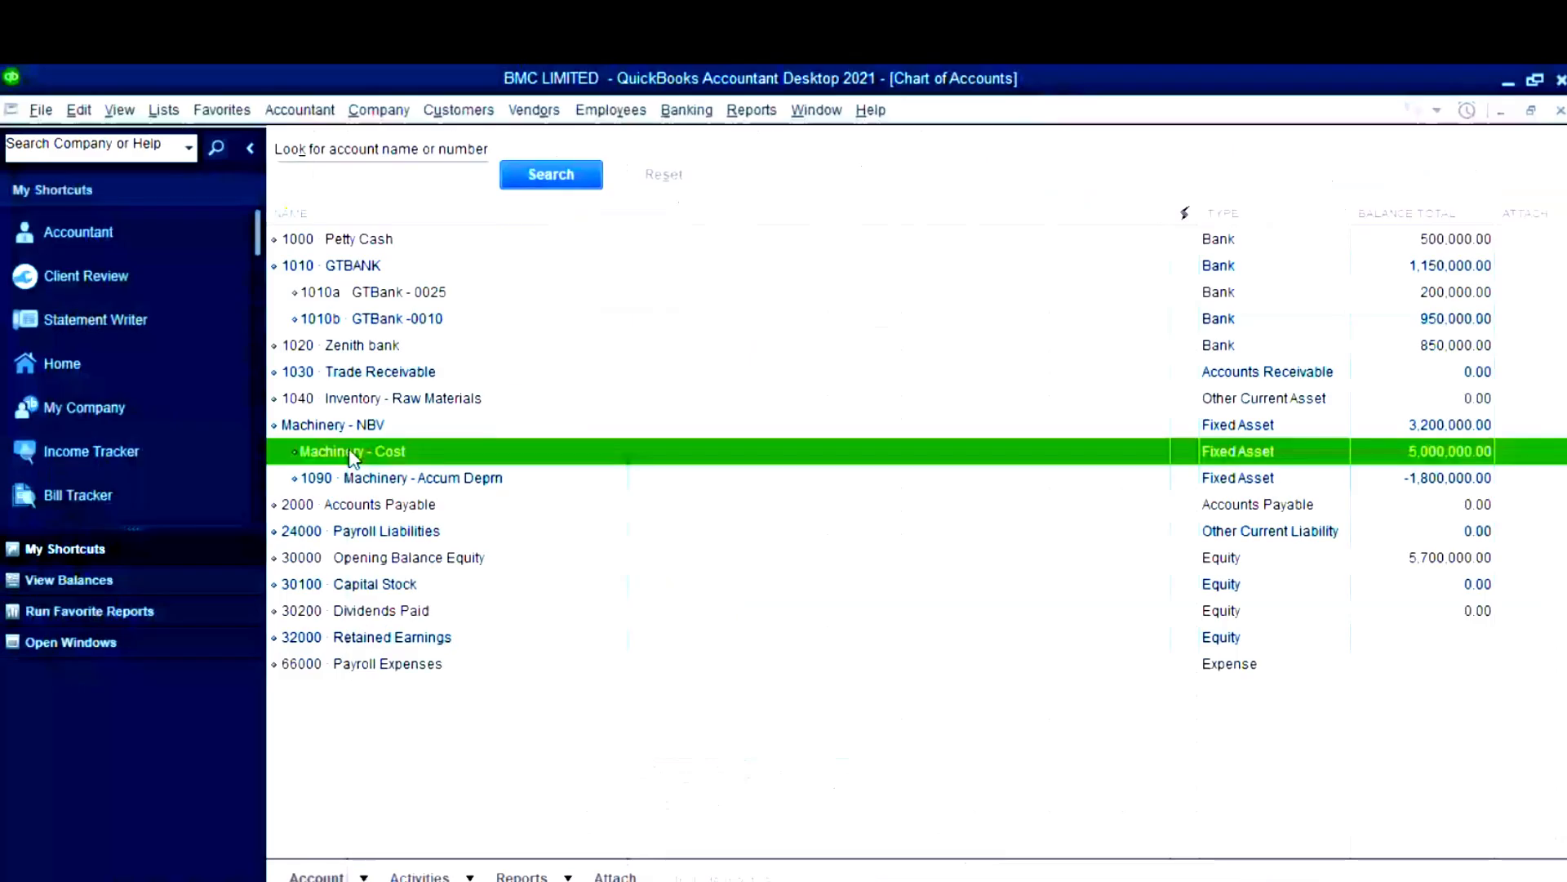
right_click(351, 454)
left_click(404, 568)
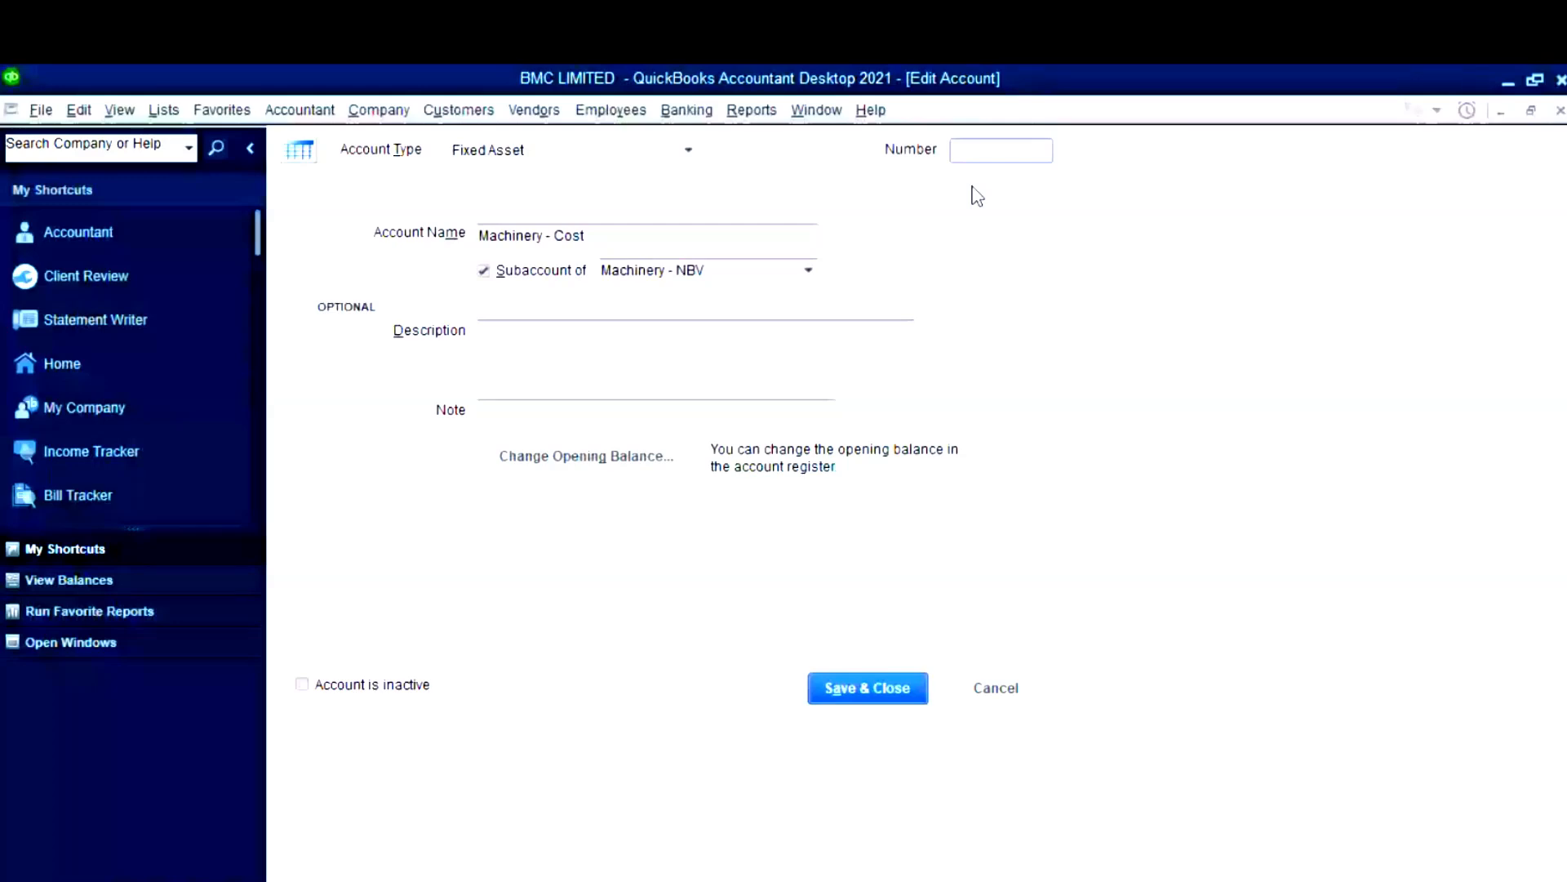
left_click(858, 692)
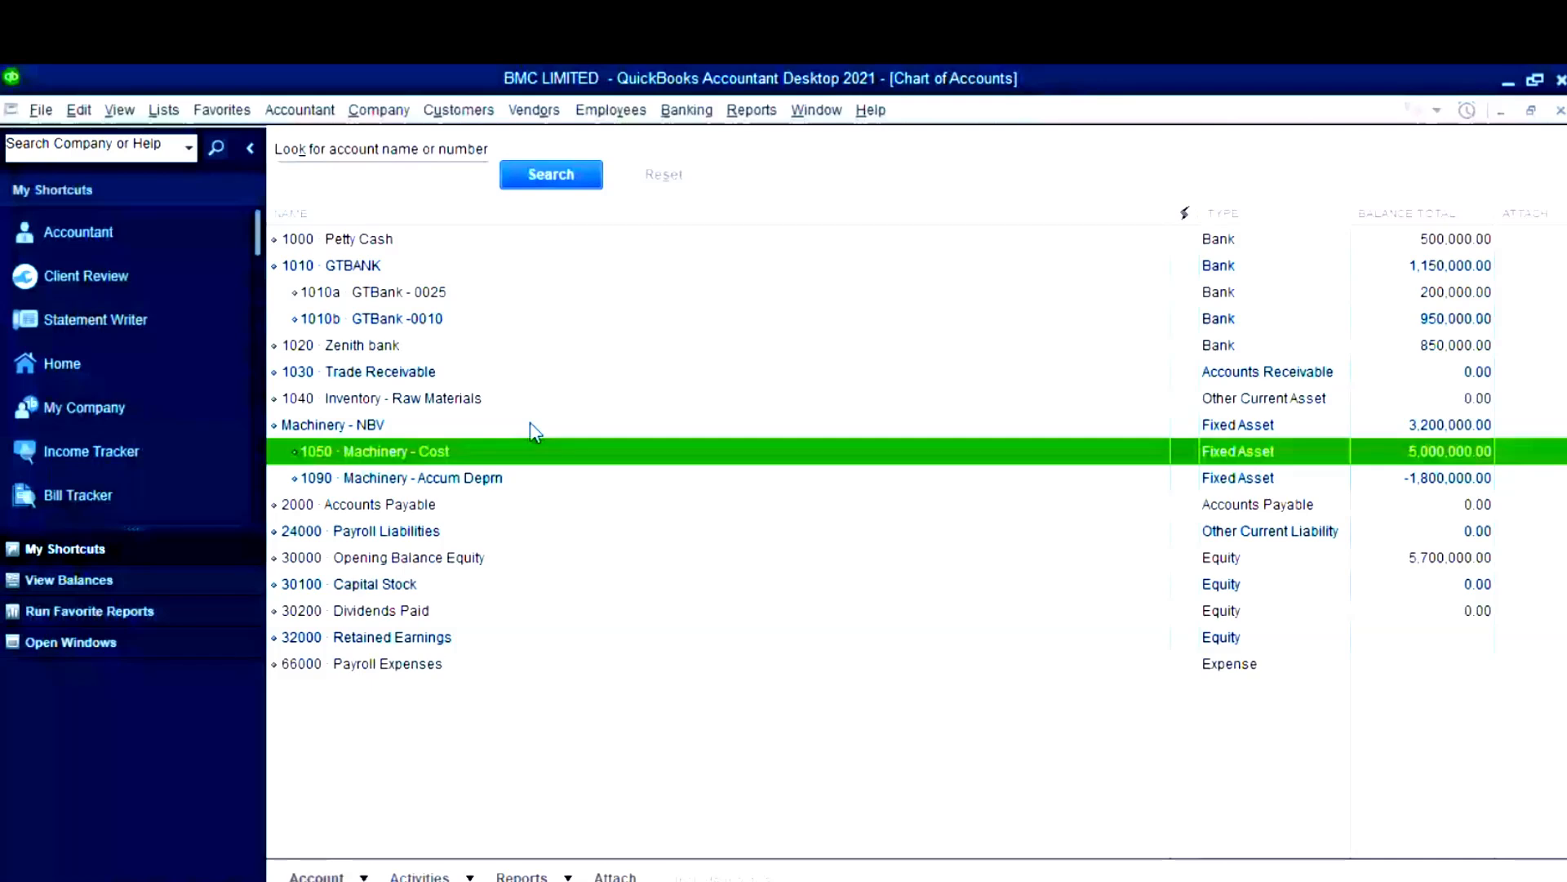
left_click(402, 420)
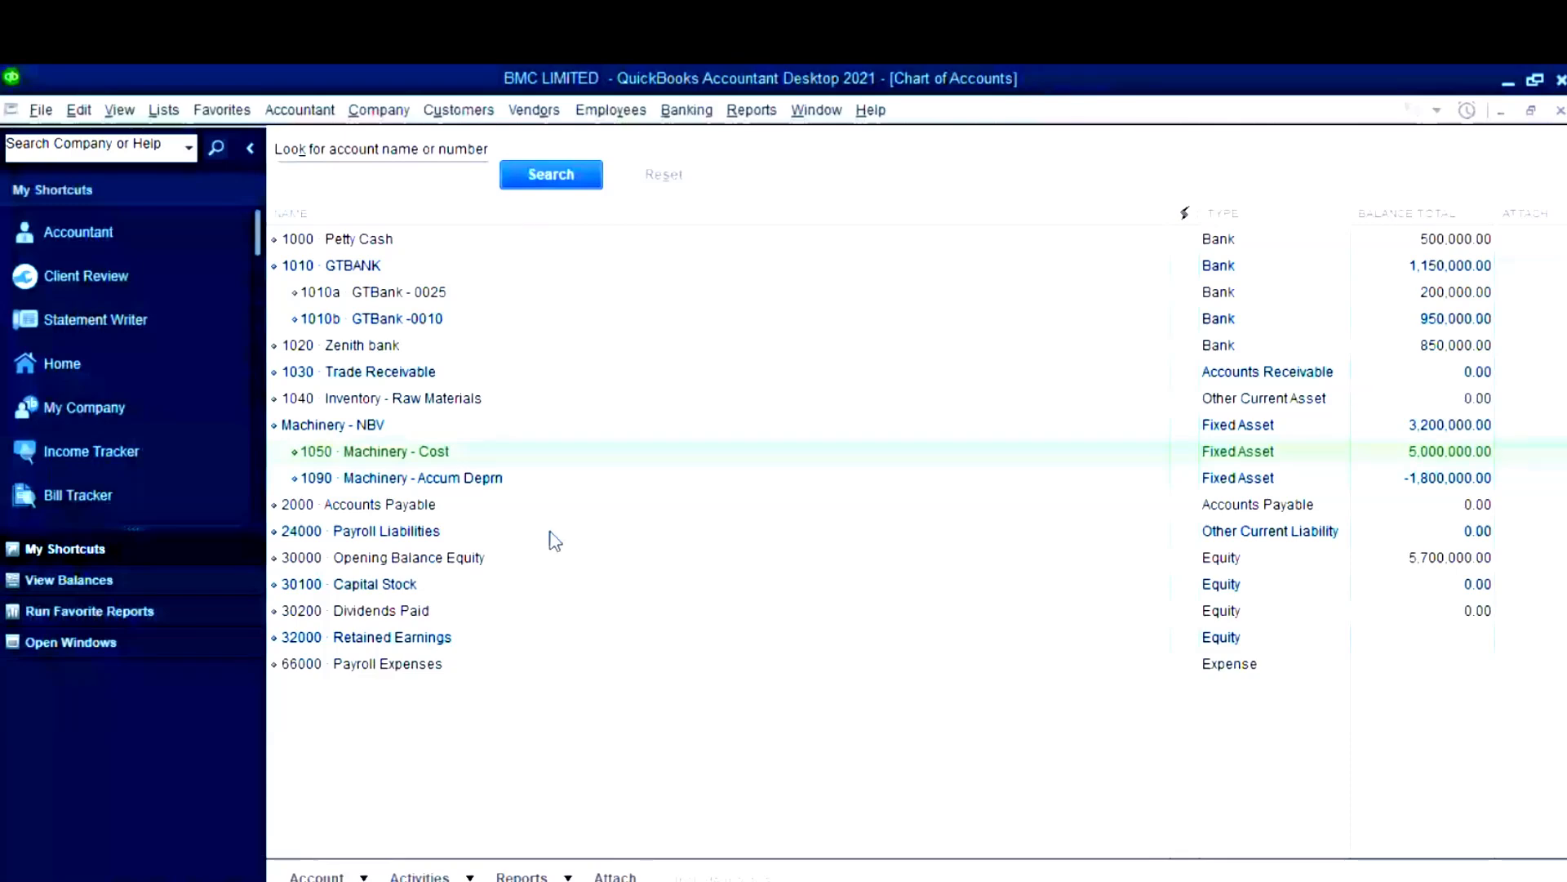
left_click(380, 426)
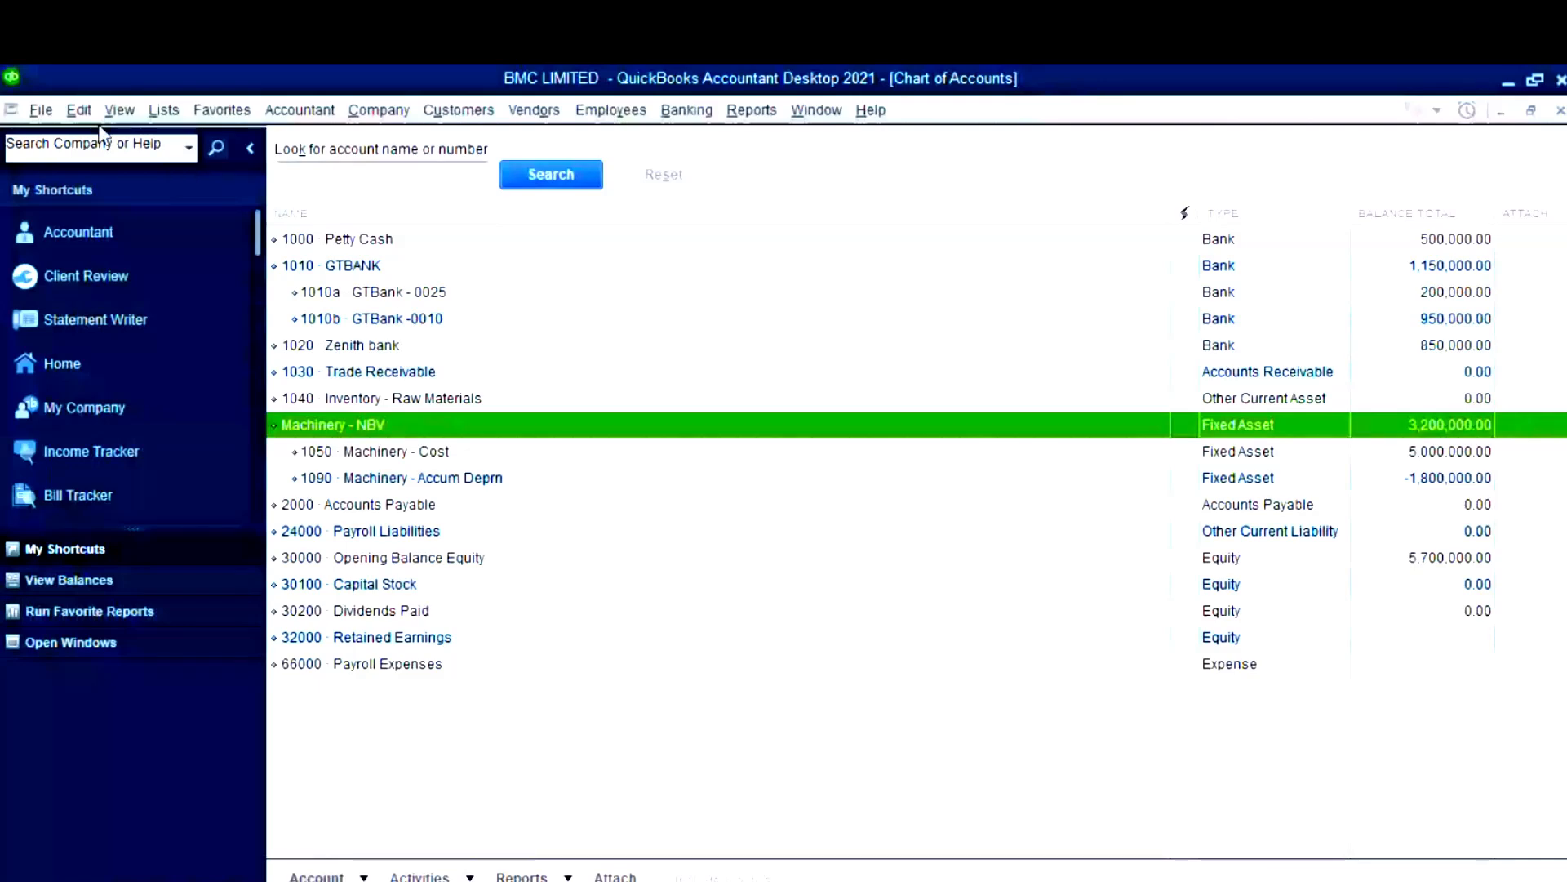
left_click(79, 109)
left_click(122, 549)
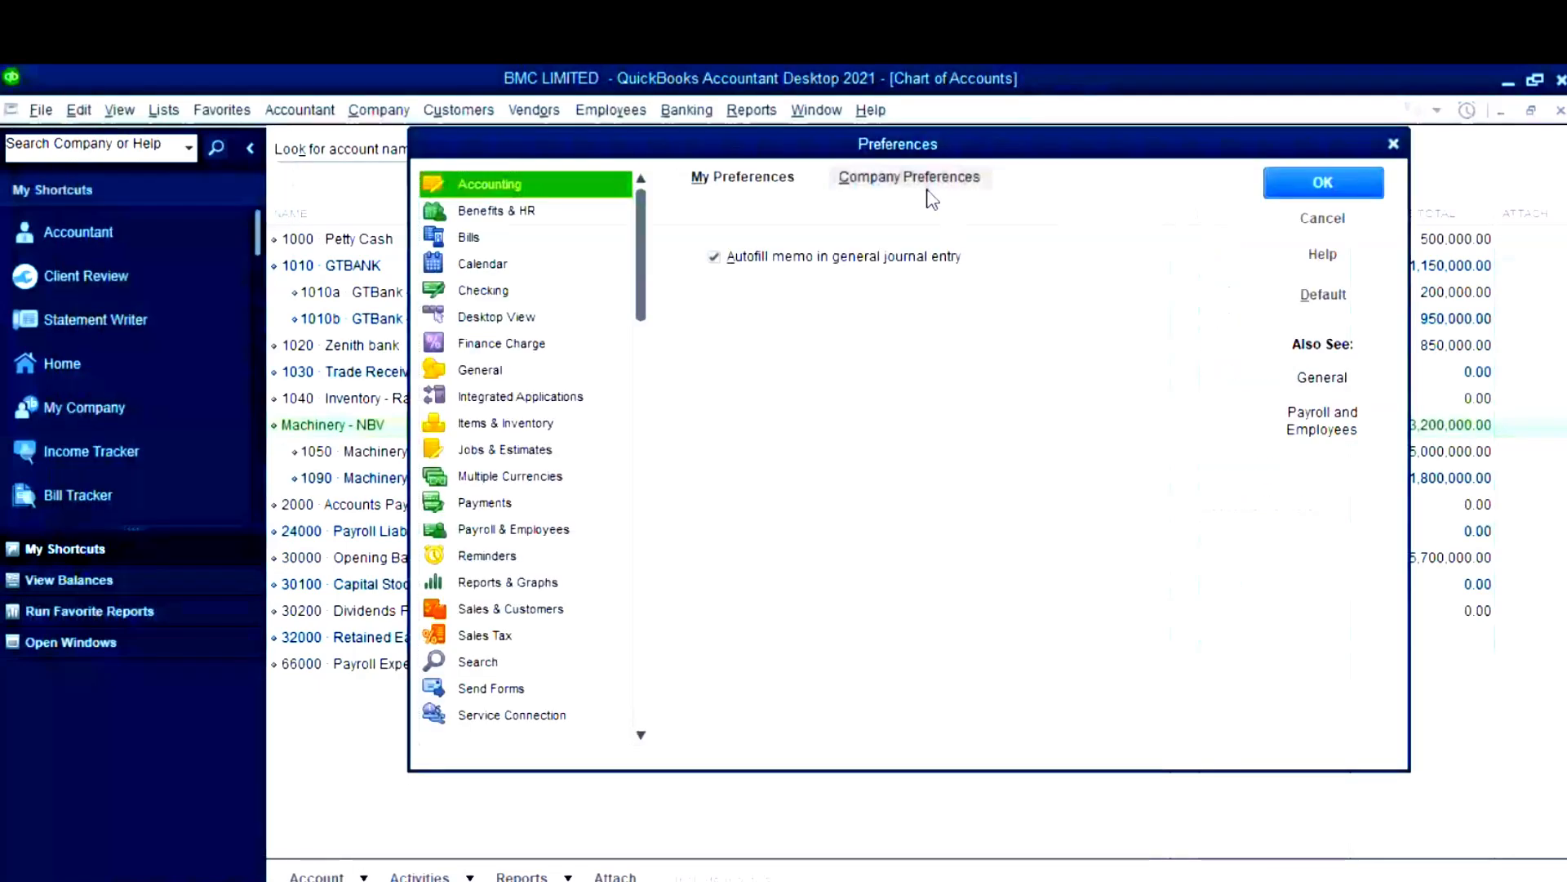
left_click(928, 190)
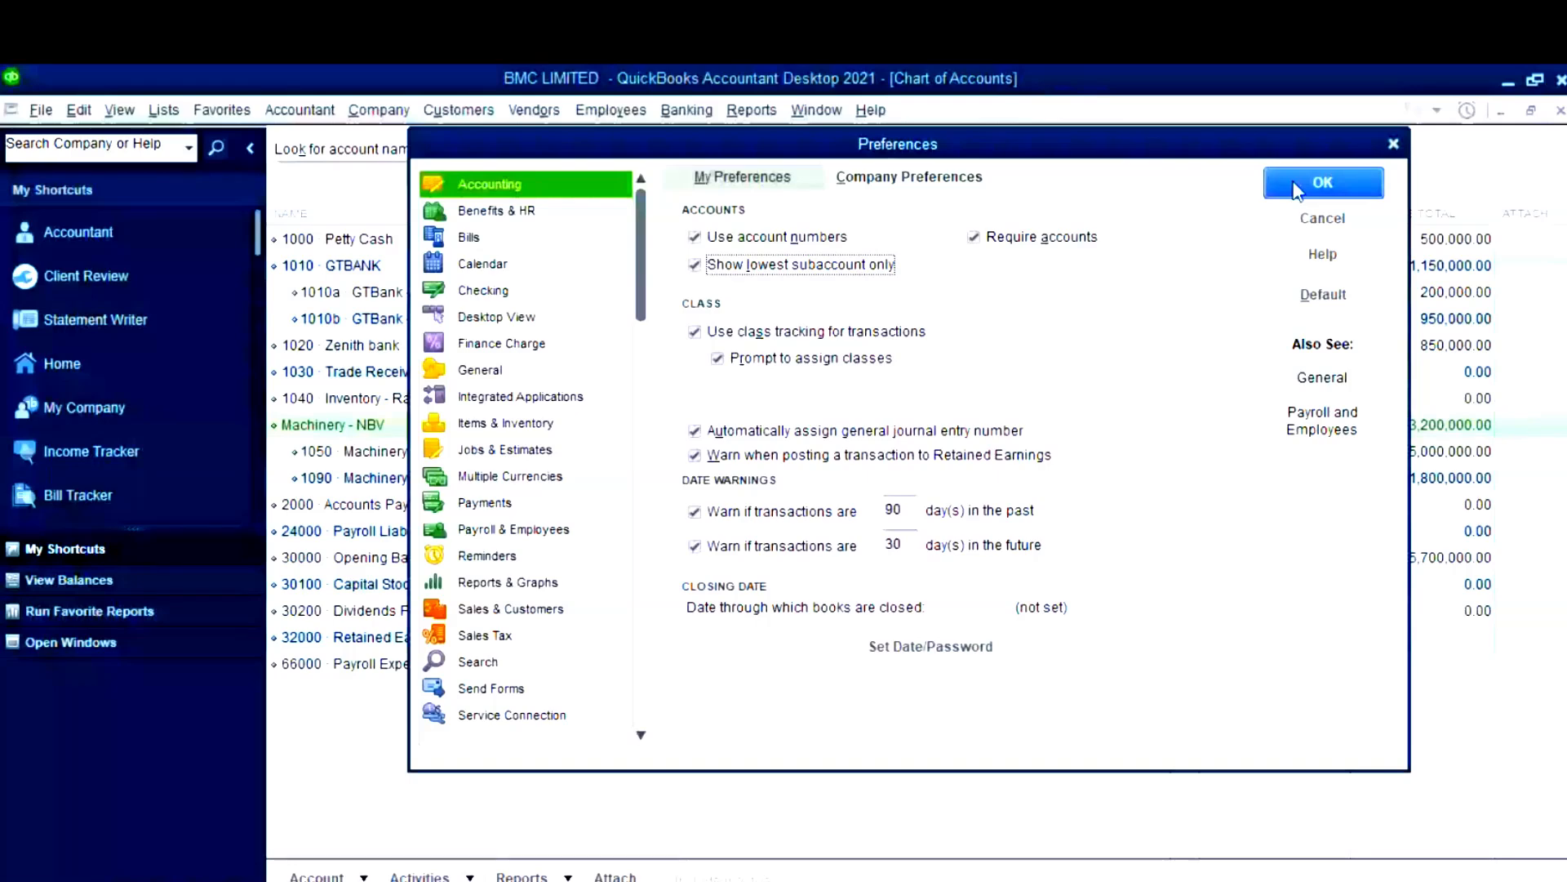
left_click(1297, 191)
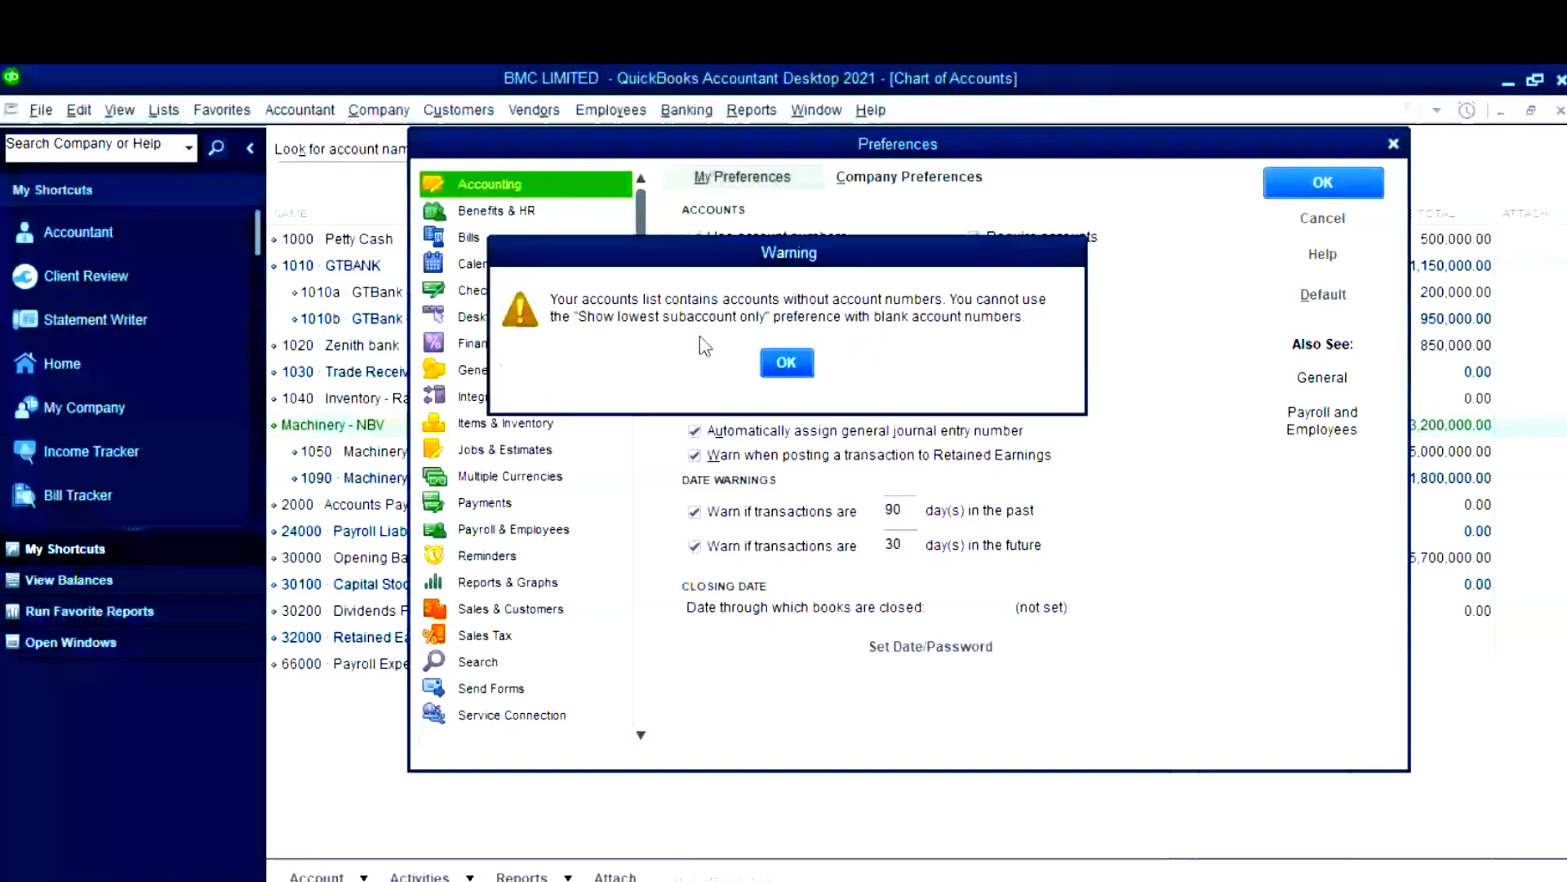
left_click(796, 369)
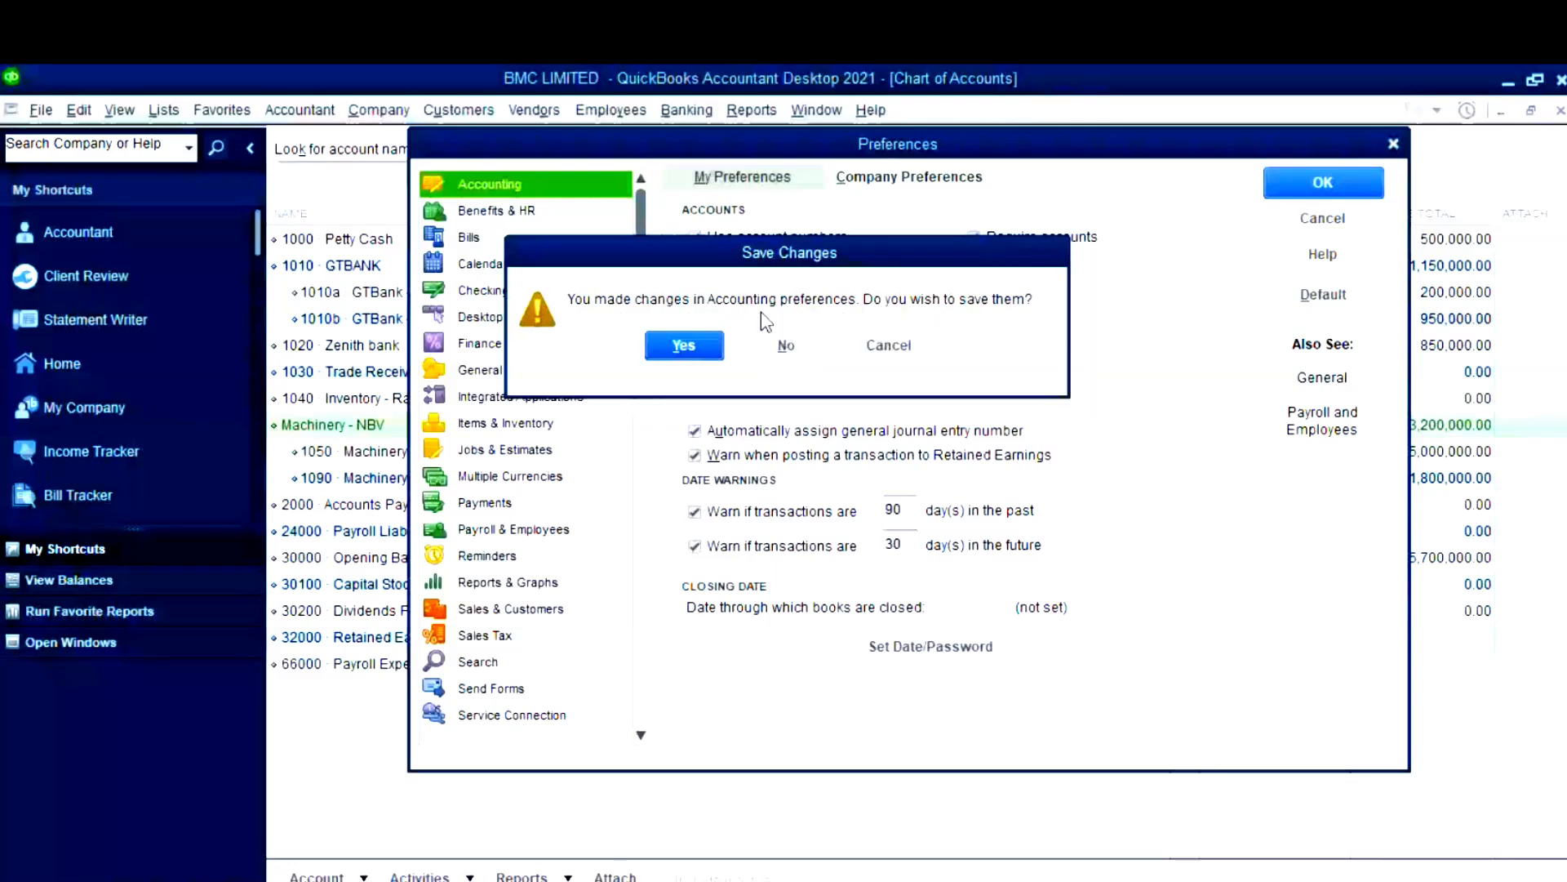
left_click(788, 348)
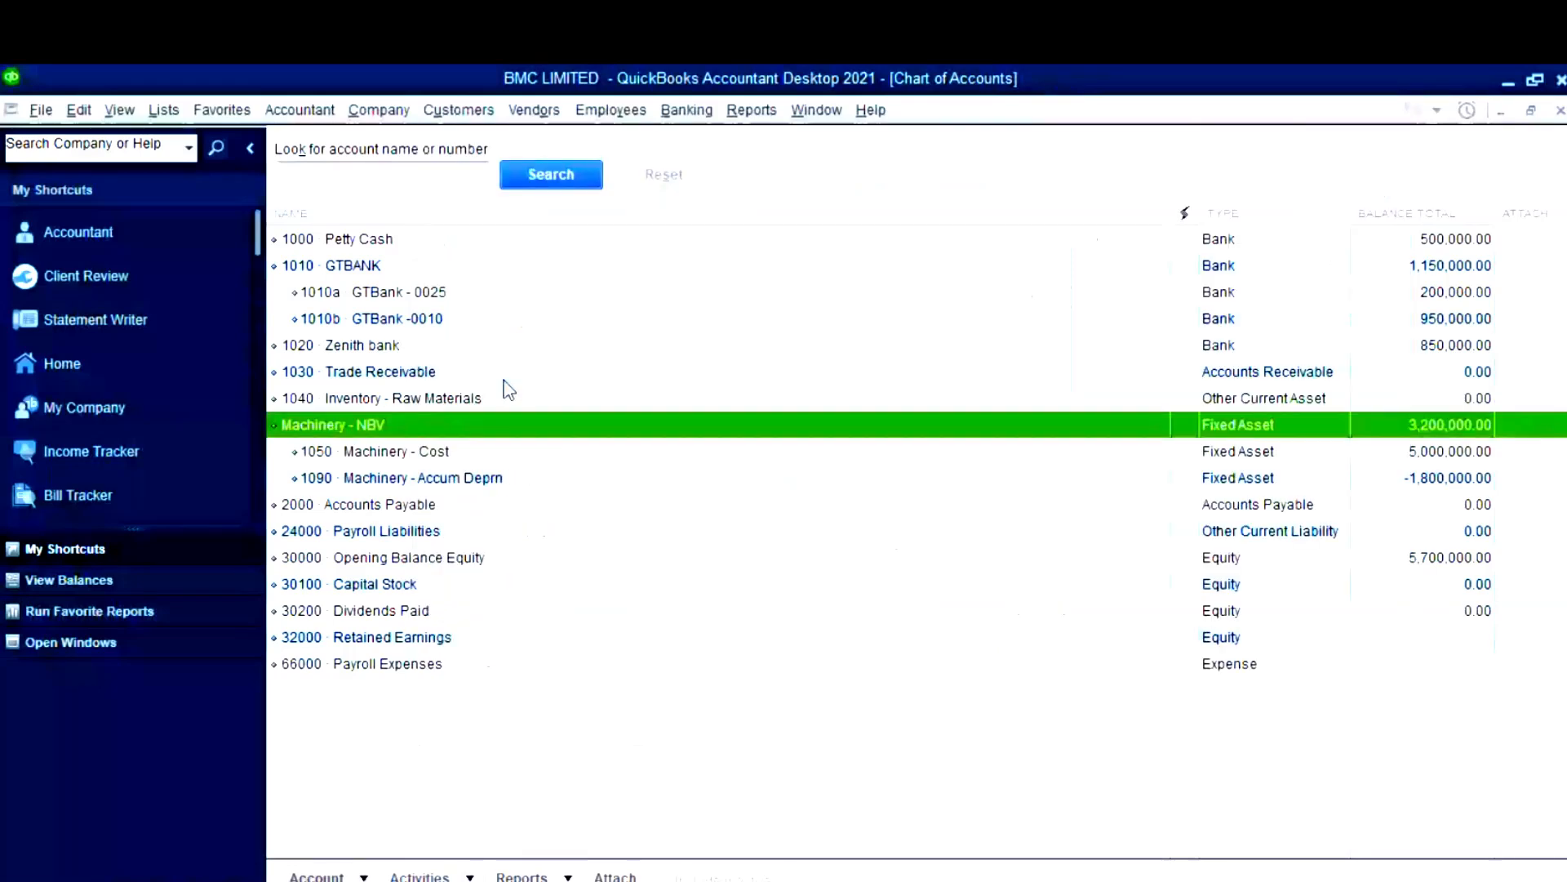
- Edit Machinery - NBV, entering 1051 as its account number, and save
right_click(330, 426)
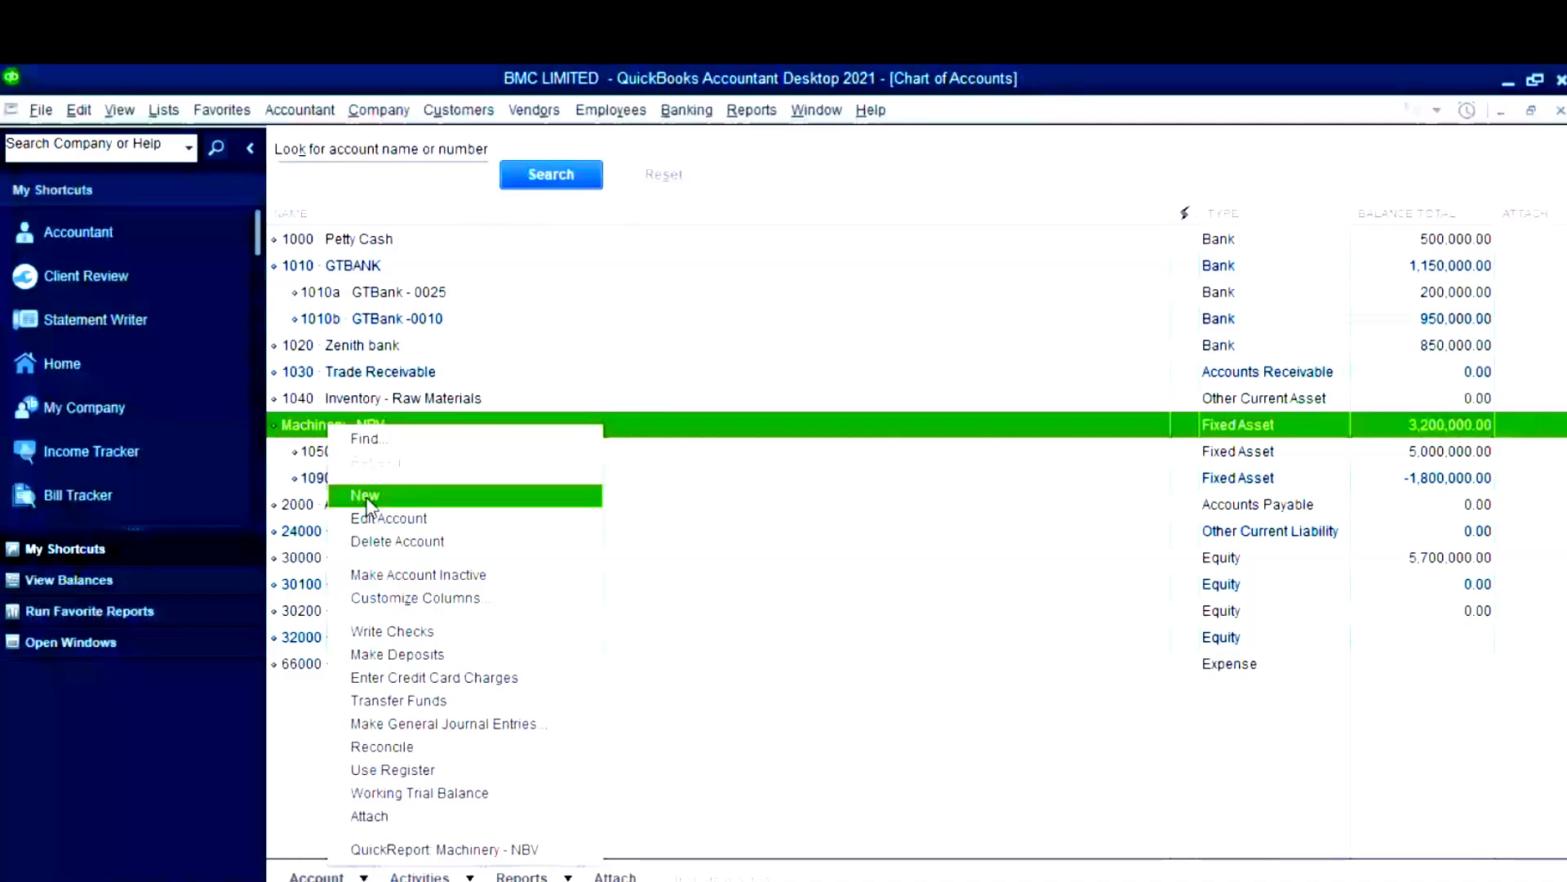
left_click(388, 518)
left_click(980, 151)
type("10")
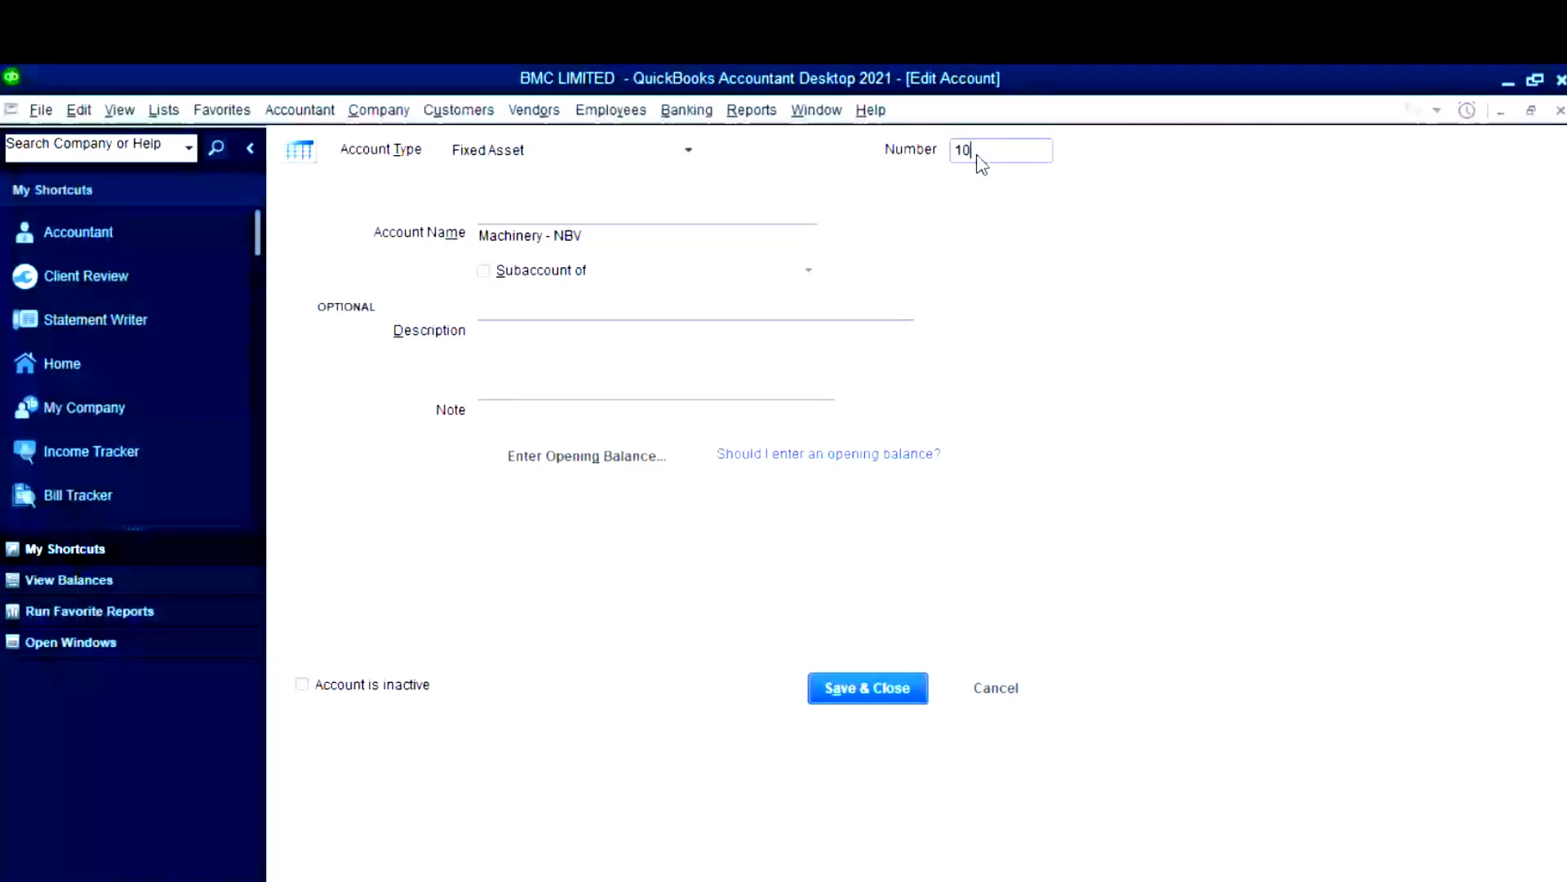
type("50")
key("BackSpace")
type("1")
left_click(898, 687)
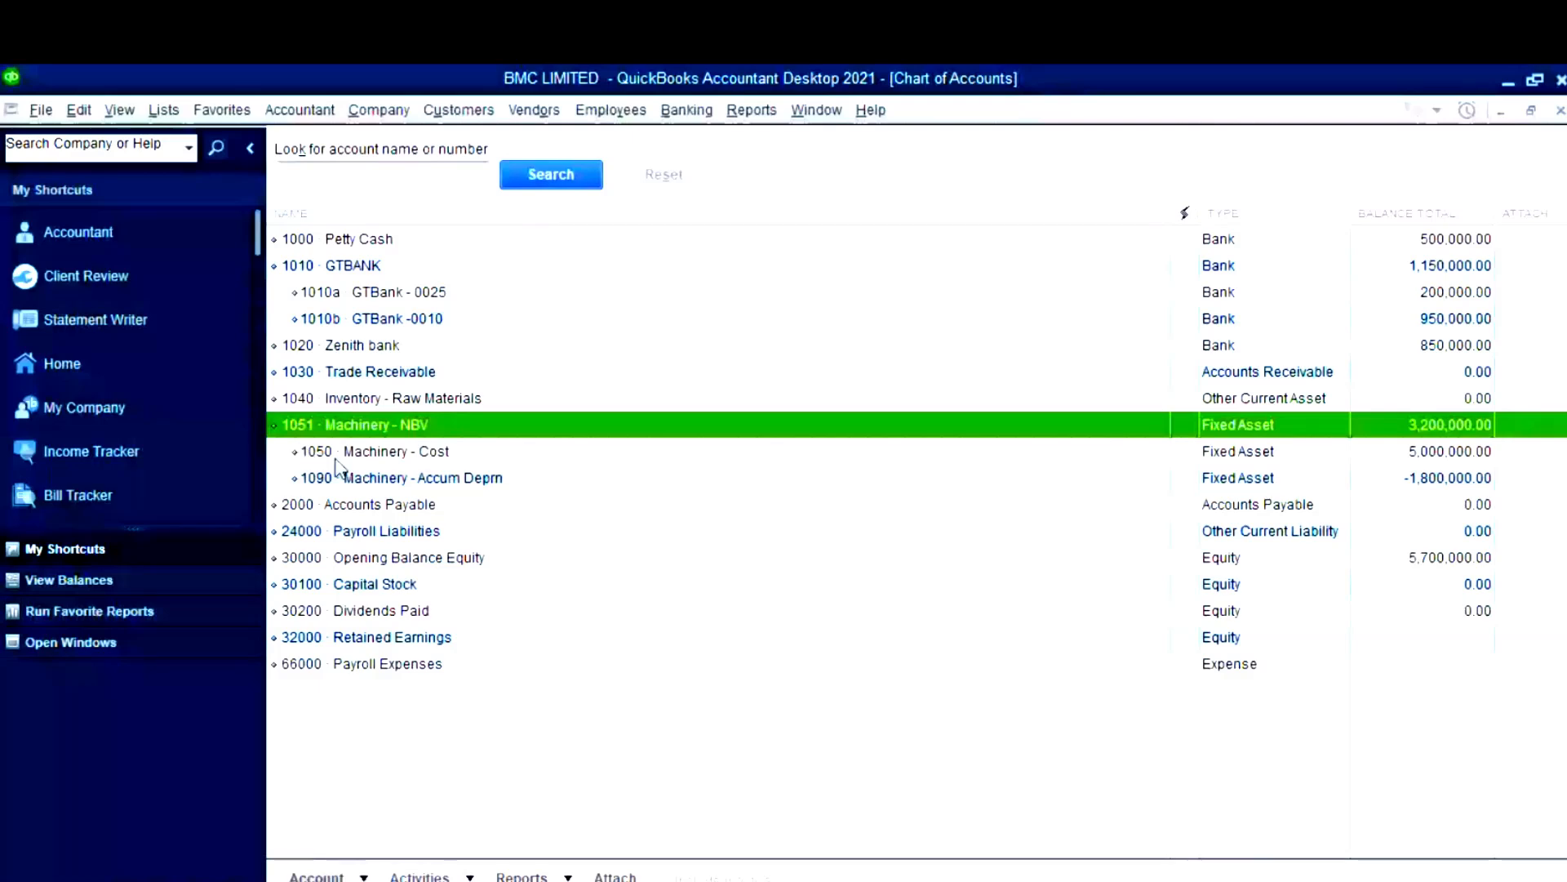
- Keep 'Show lowest subaccount only' checked in Accounting company preferences and confirm
left_click(76, 109)
left_click(150, 556)
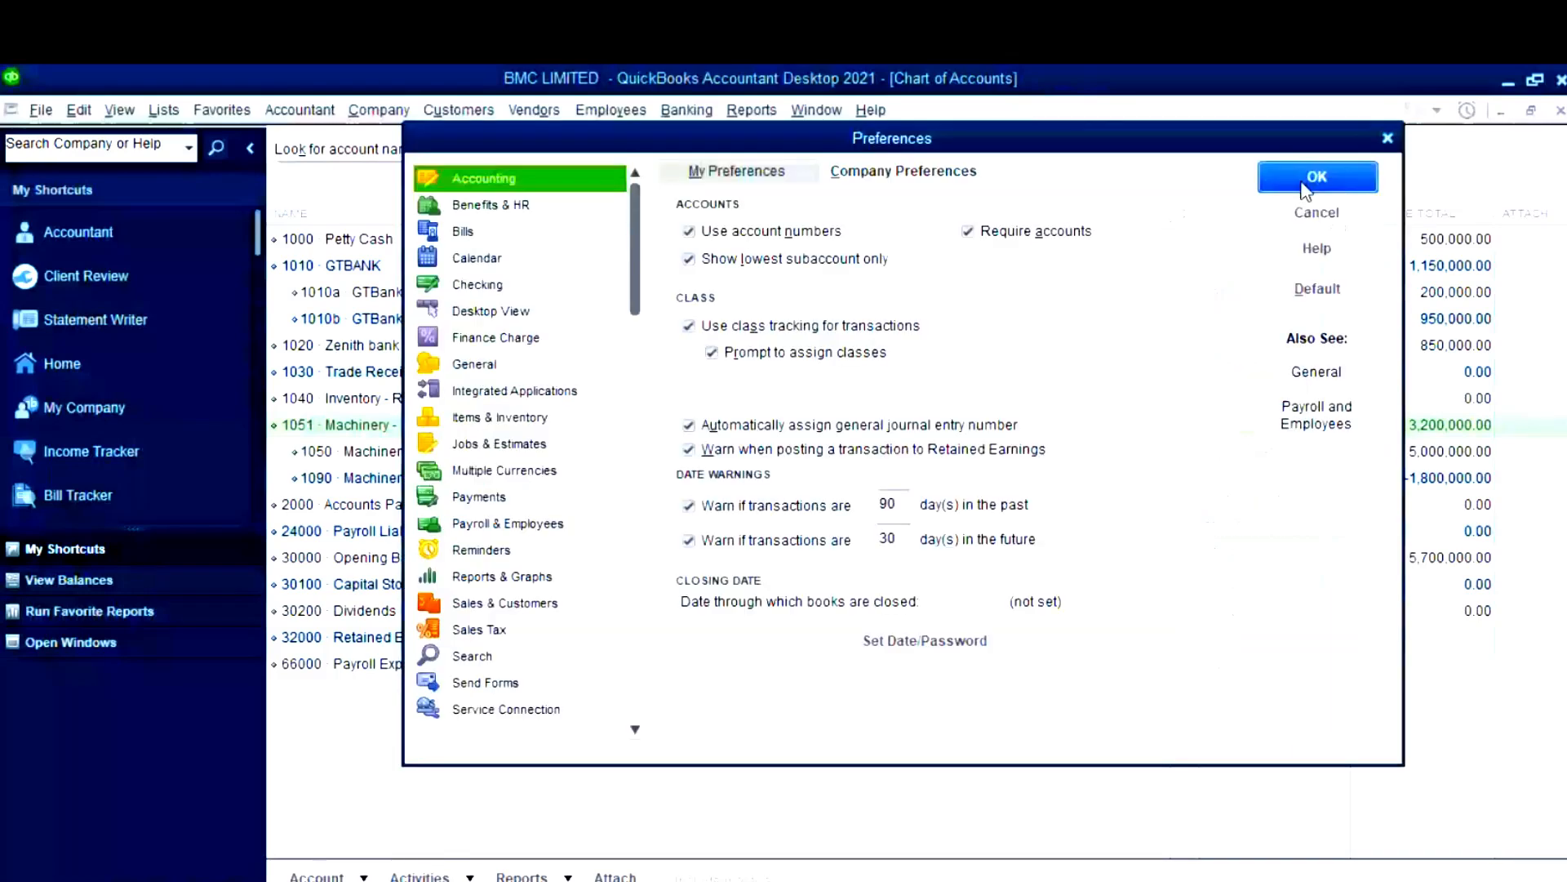
left_click(1305, 189)
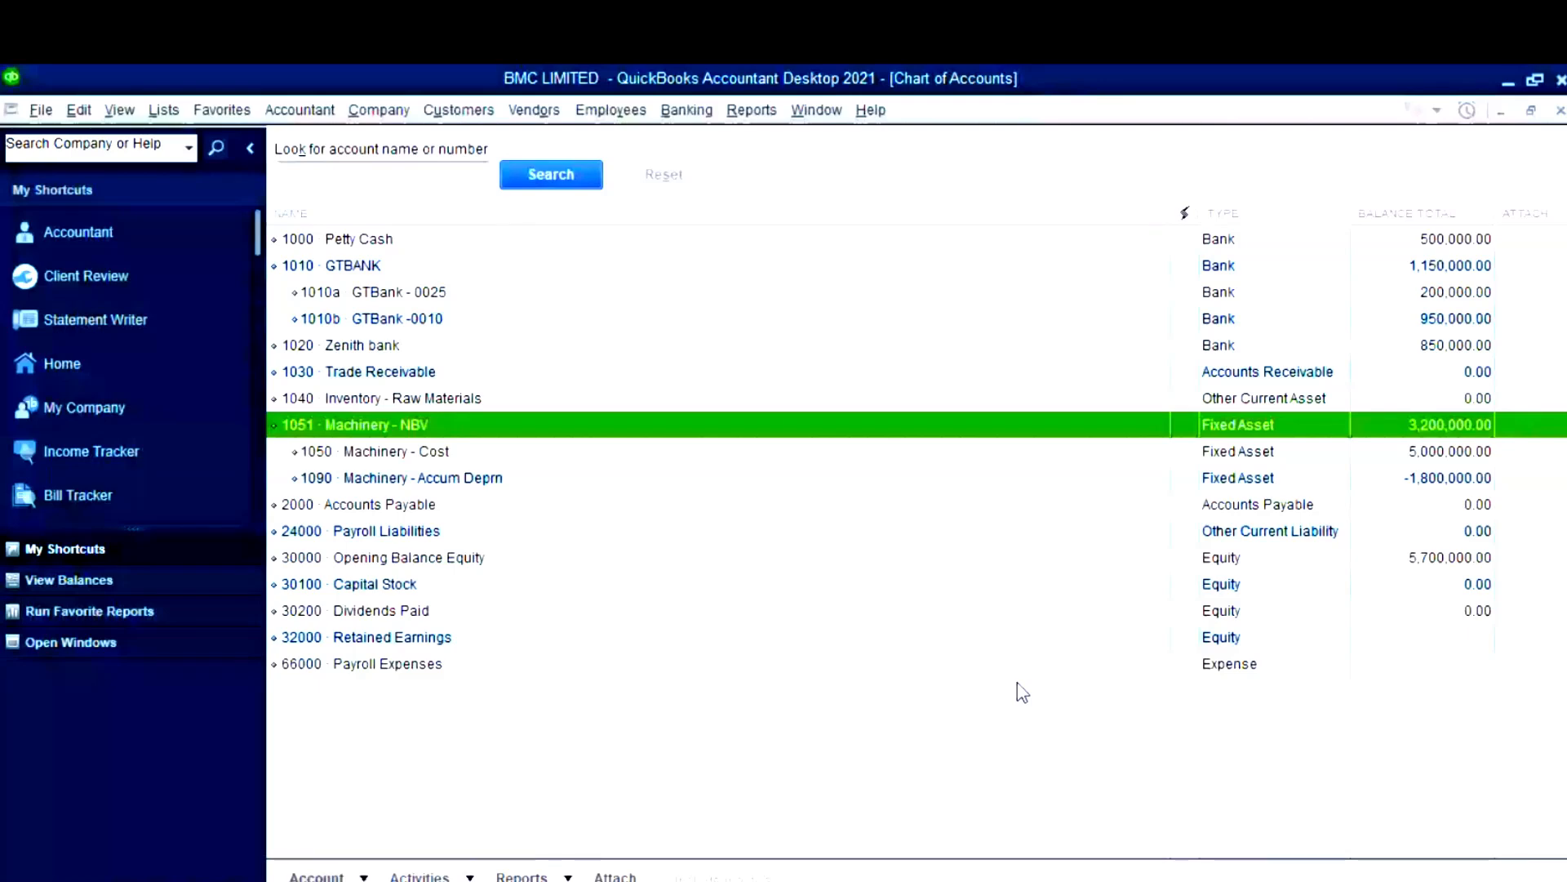
right_click(685, 788)
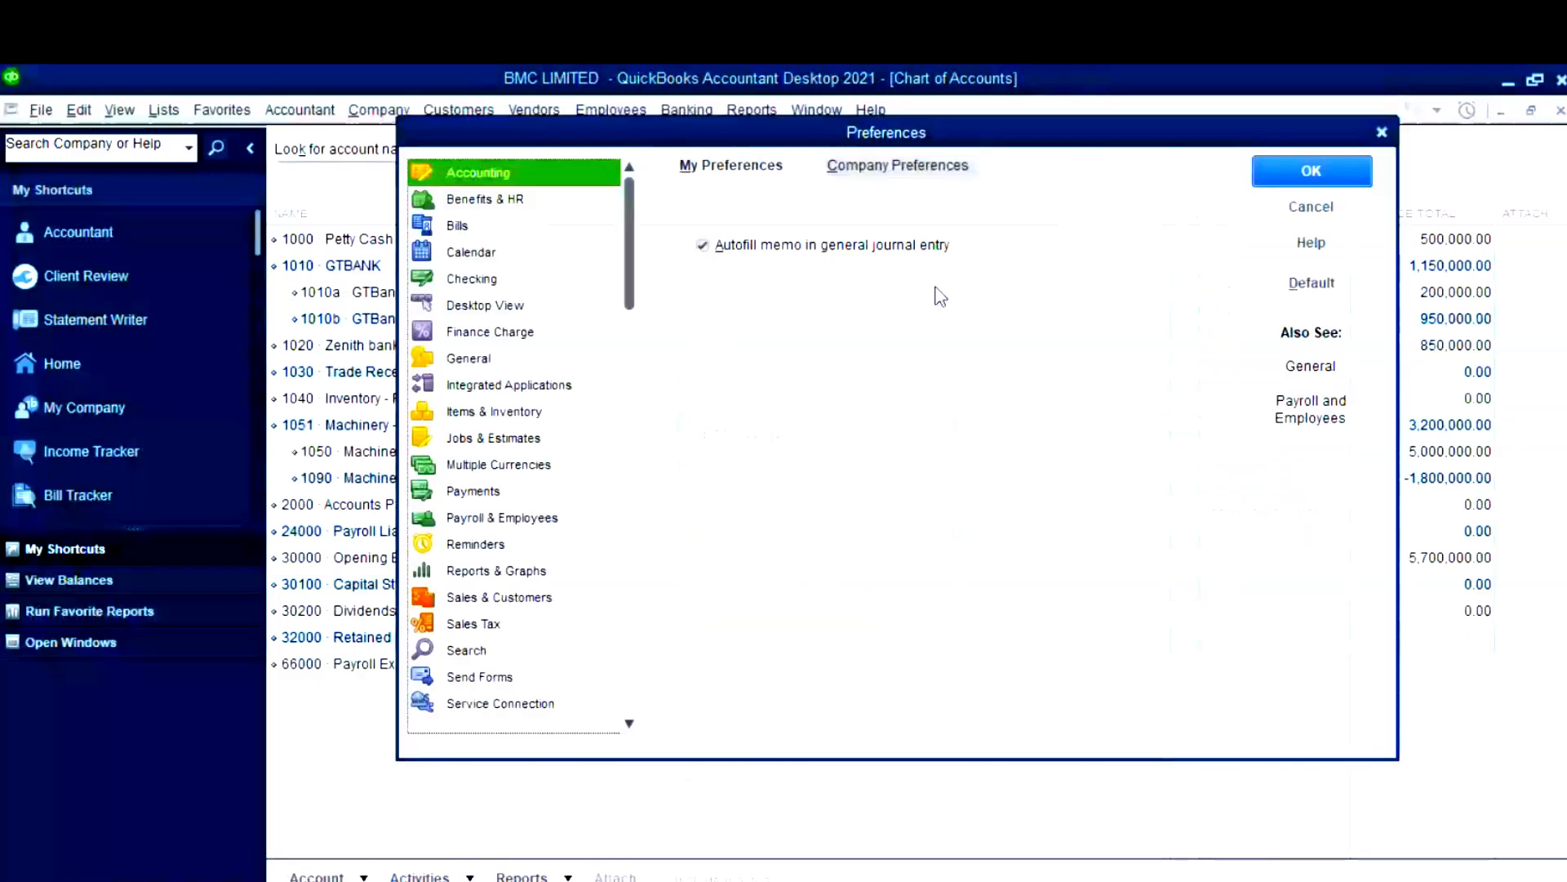
left_click(939, 172)
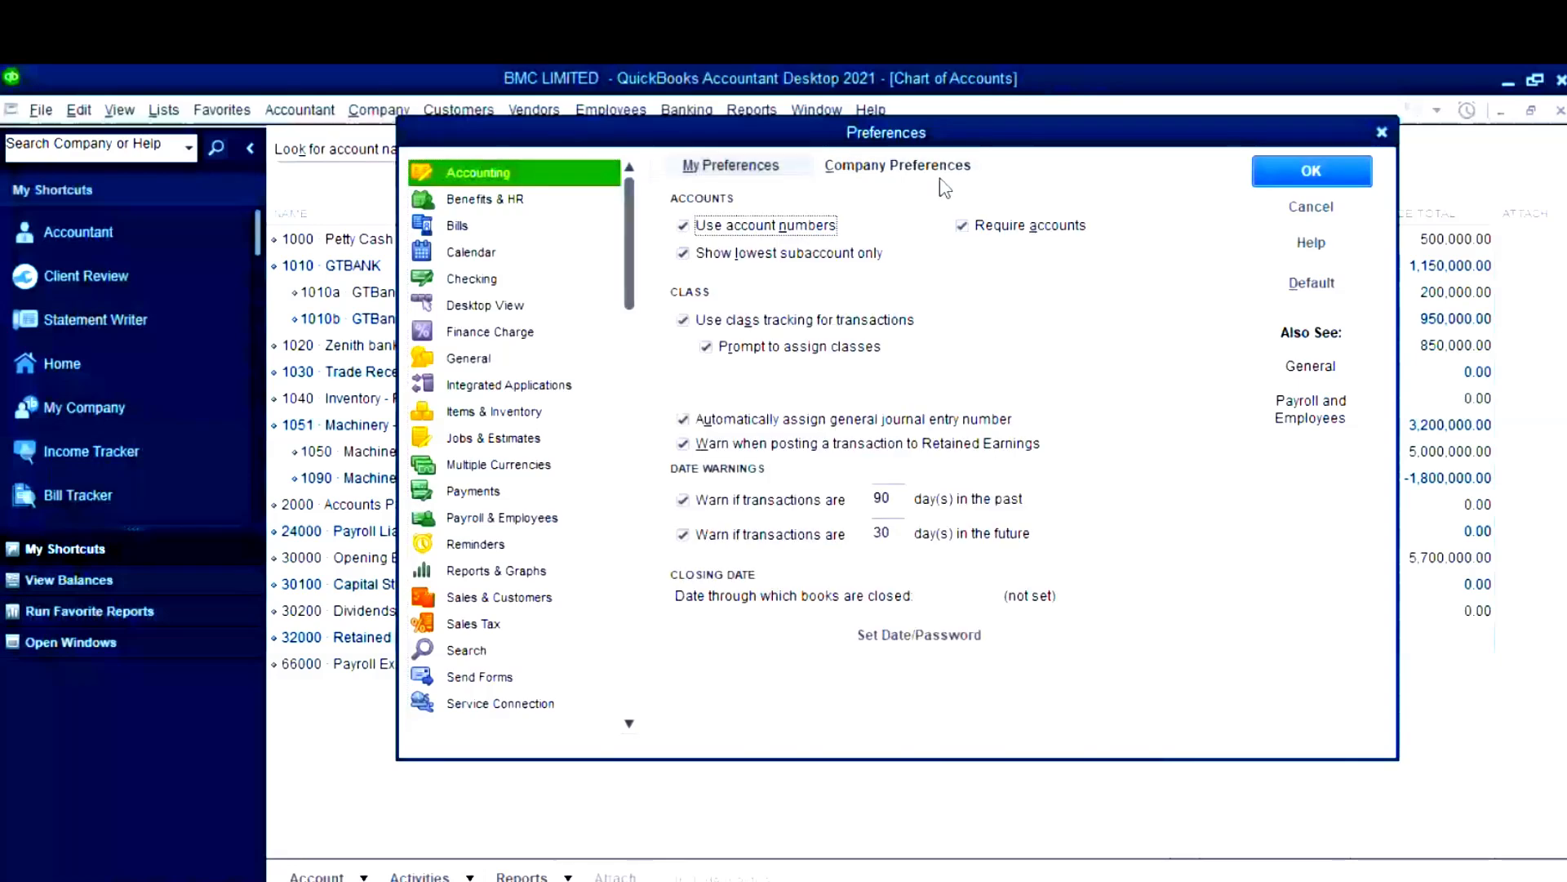
left_click(688, 256)
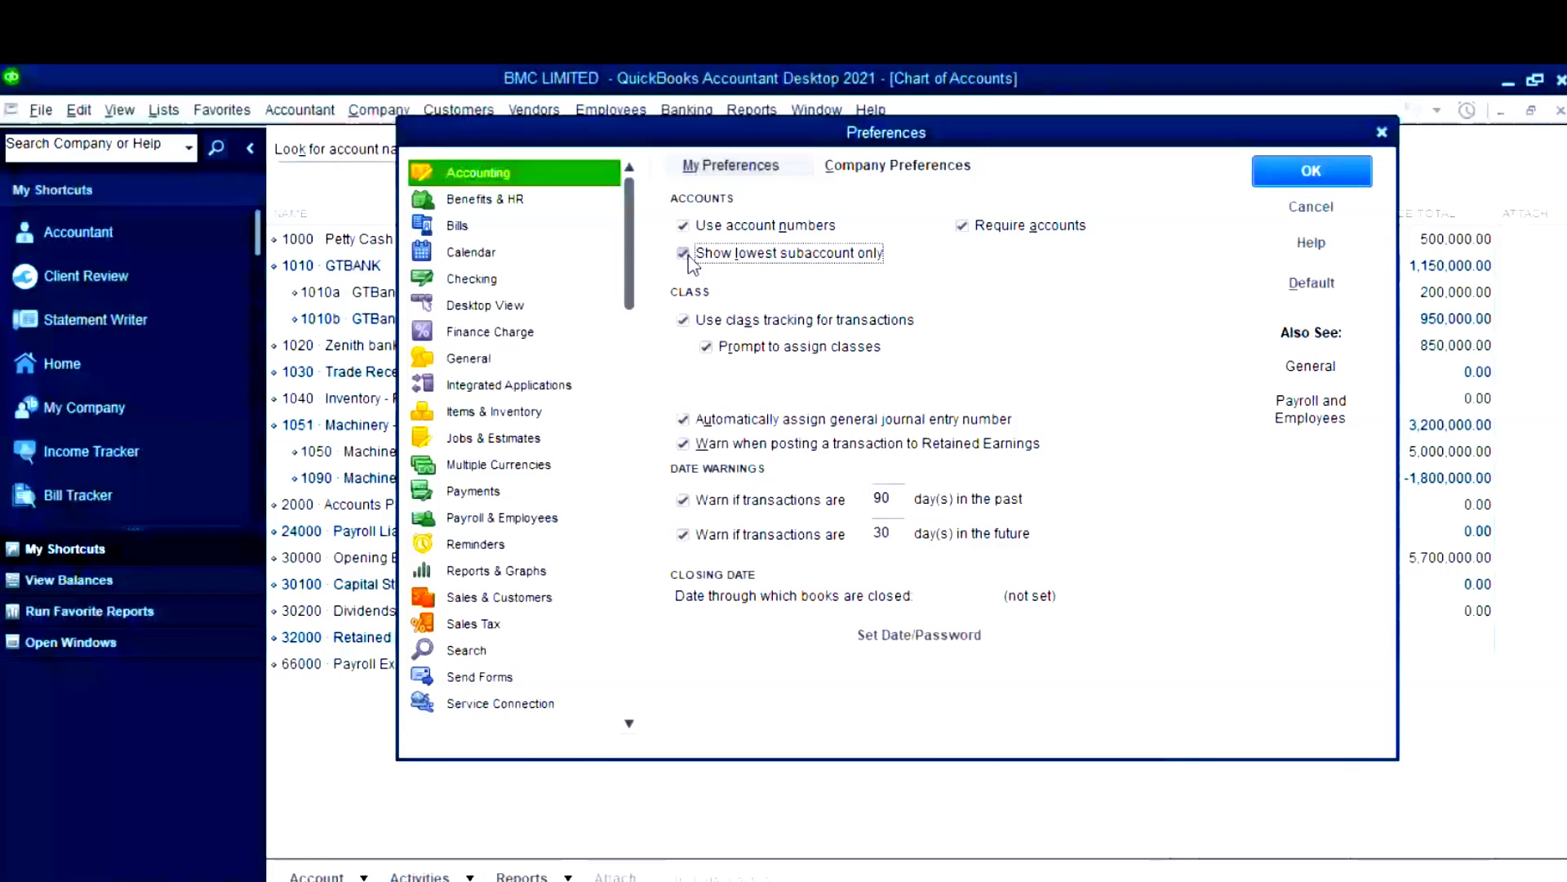
key("Return")
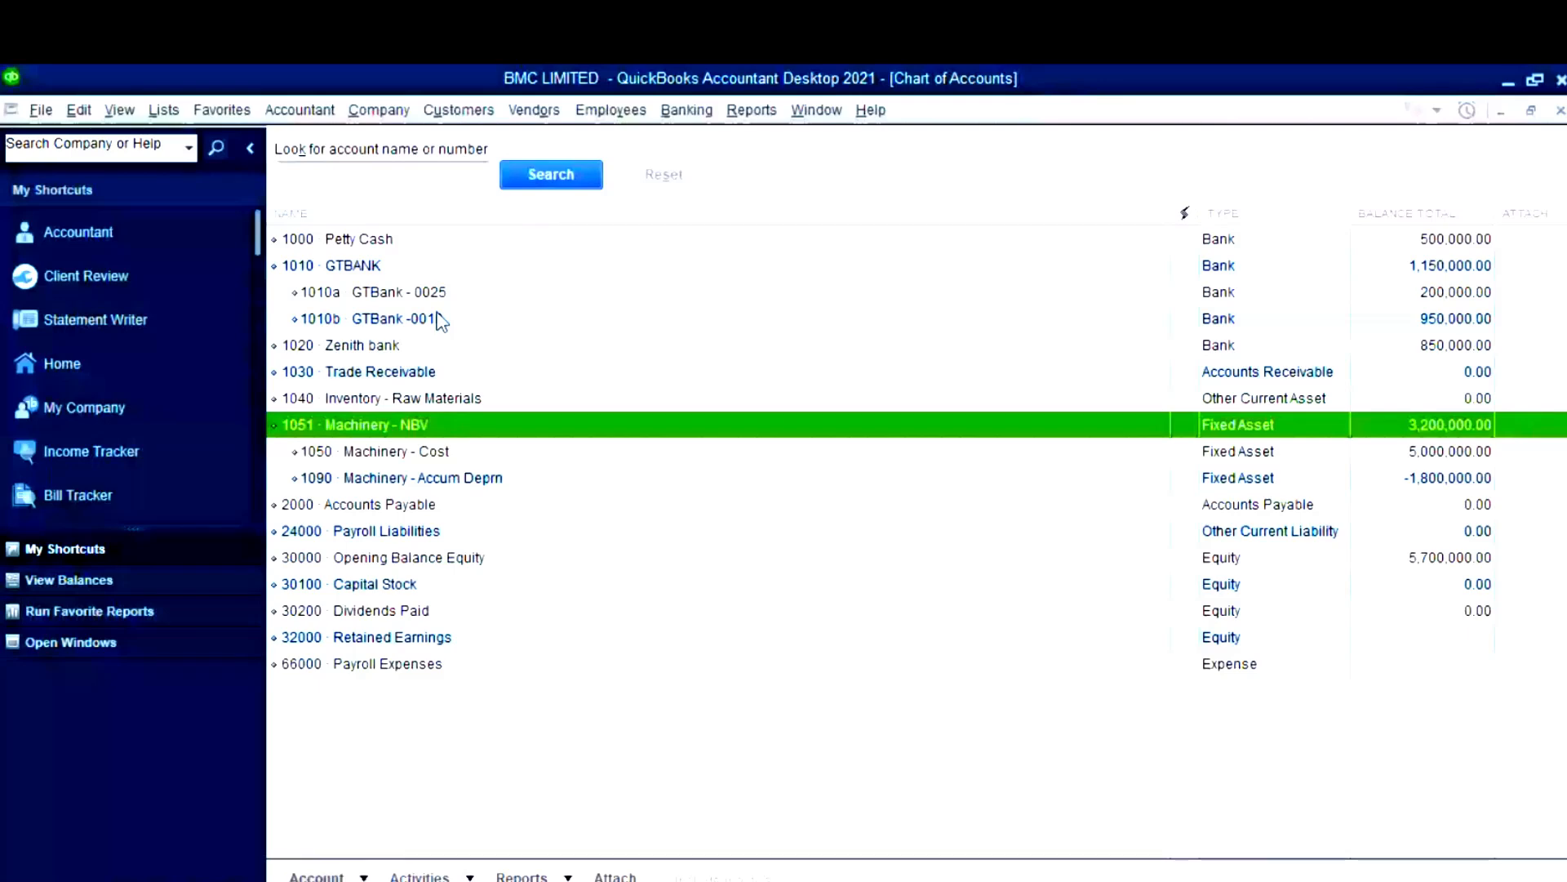
- Select Machinery - NBV in the Chart of Accounts and bring up the Reports menu
key("Down")
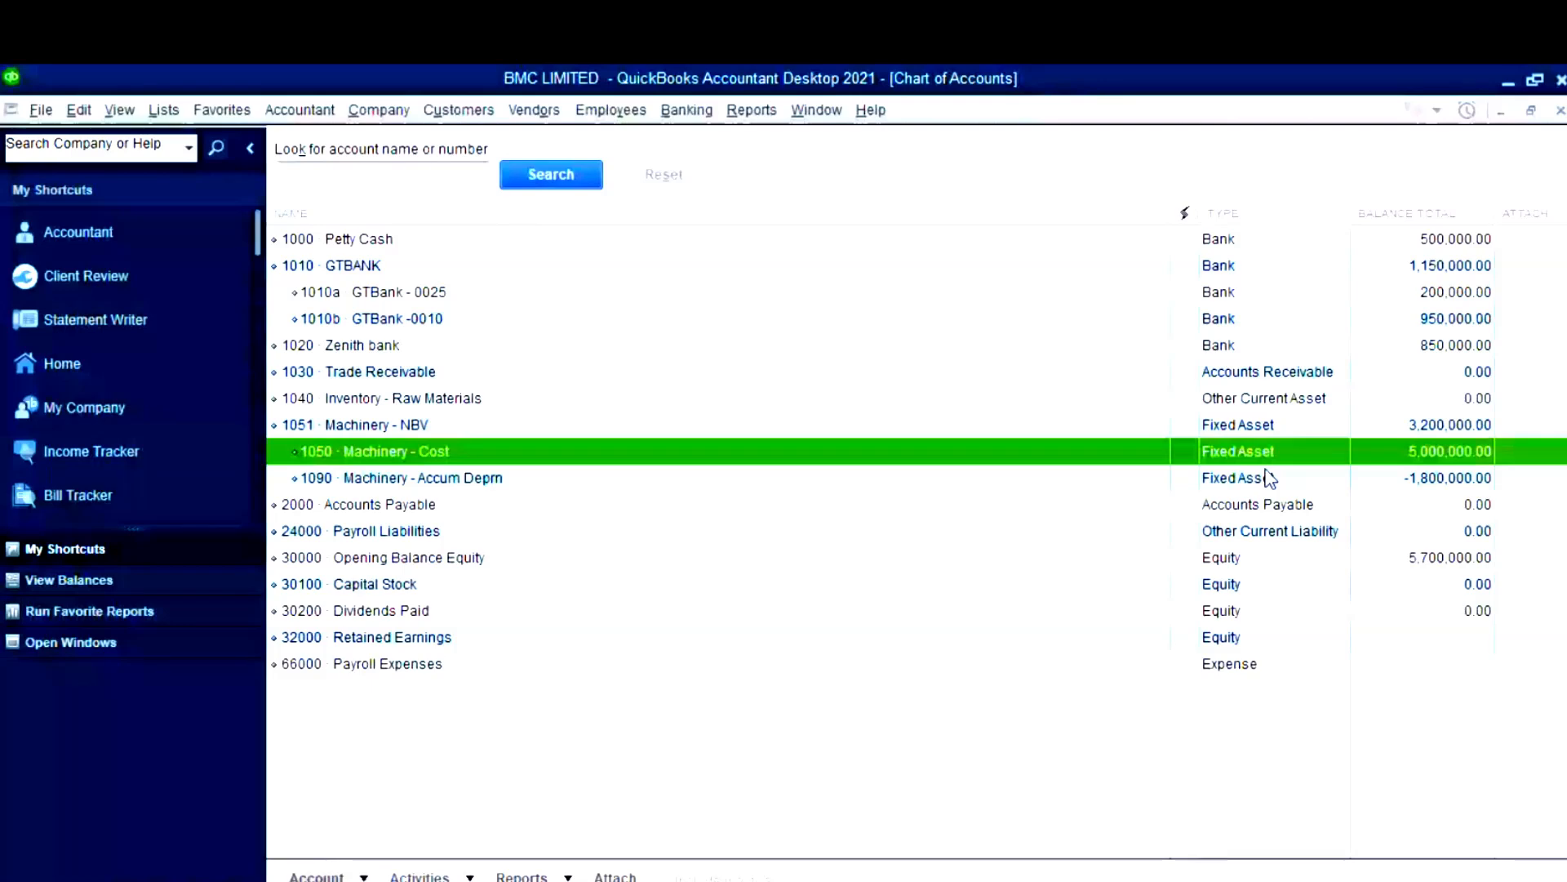
left_click(1220, 426)
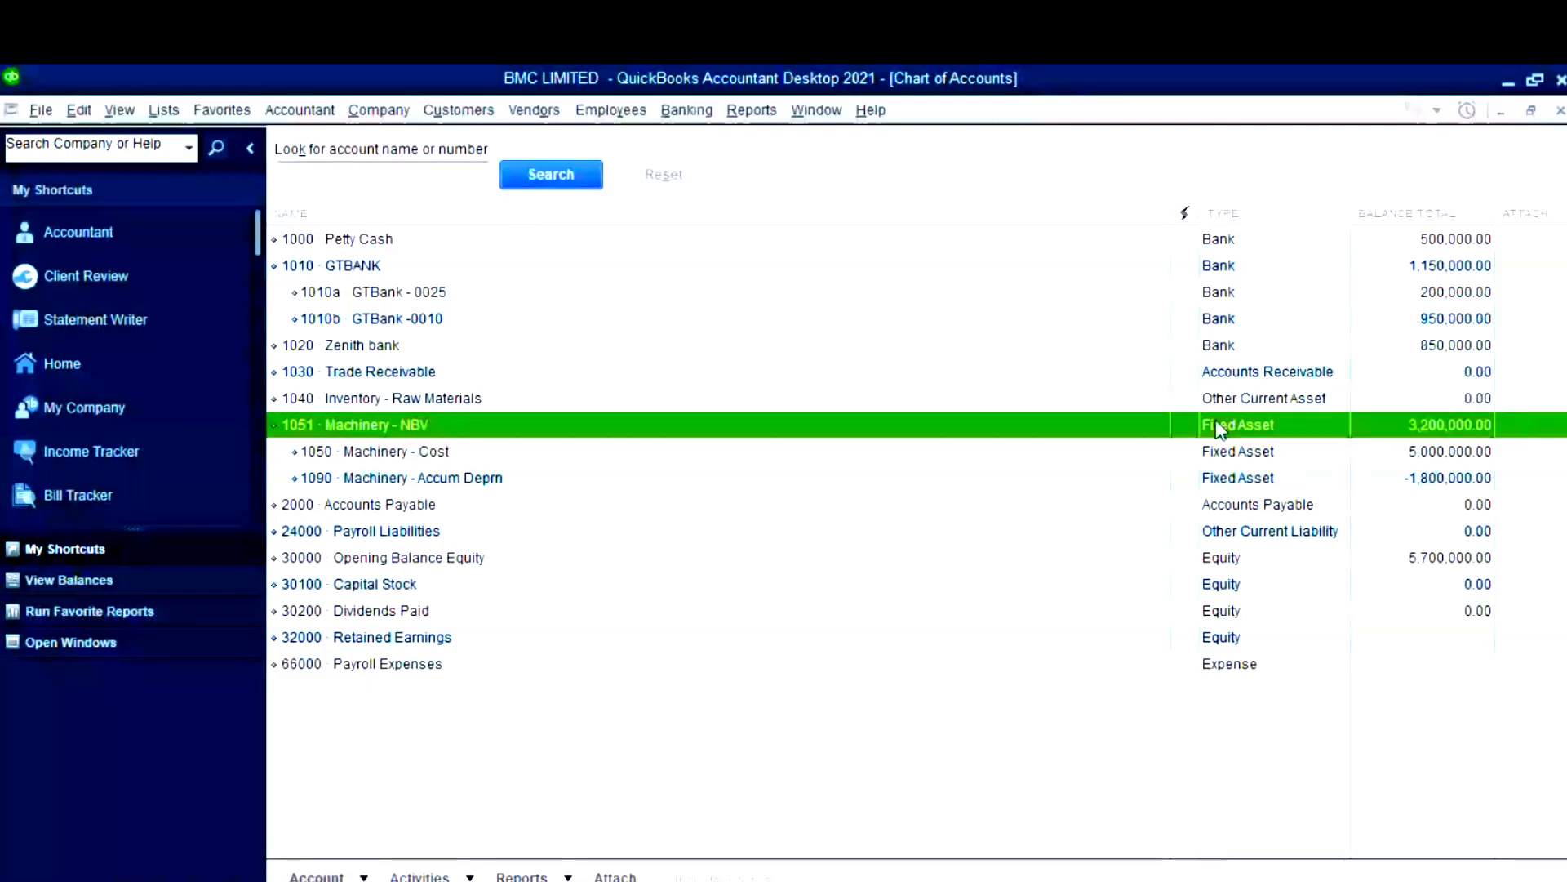
left_click(767, 109)
mouse_move(829, 315)
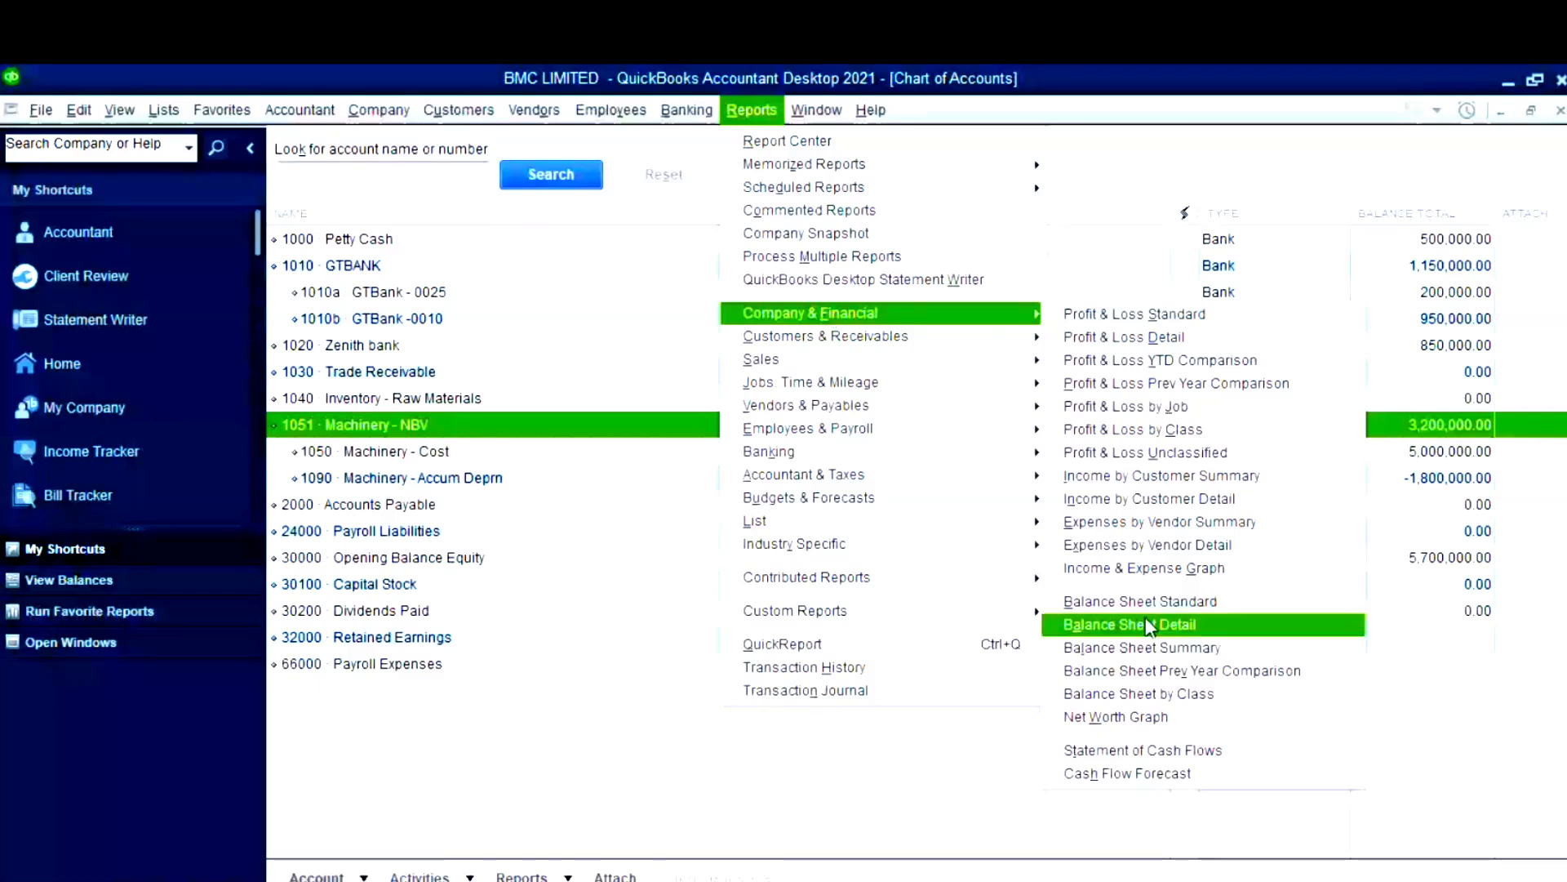
- Run the Balance Sheet showing 5,700,000.00 total assets and equity, then return to the Chart of Accounts
left_click(1143, 602)
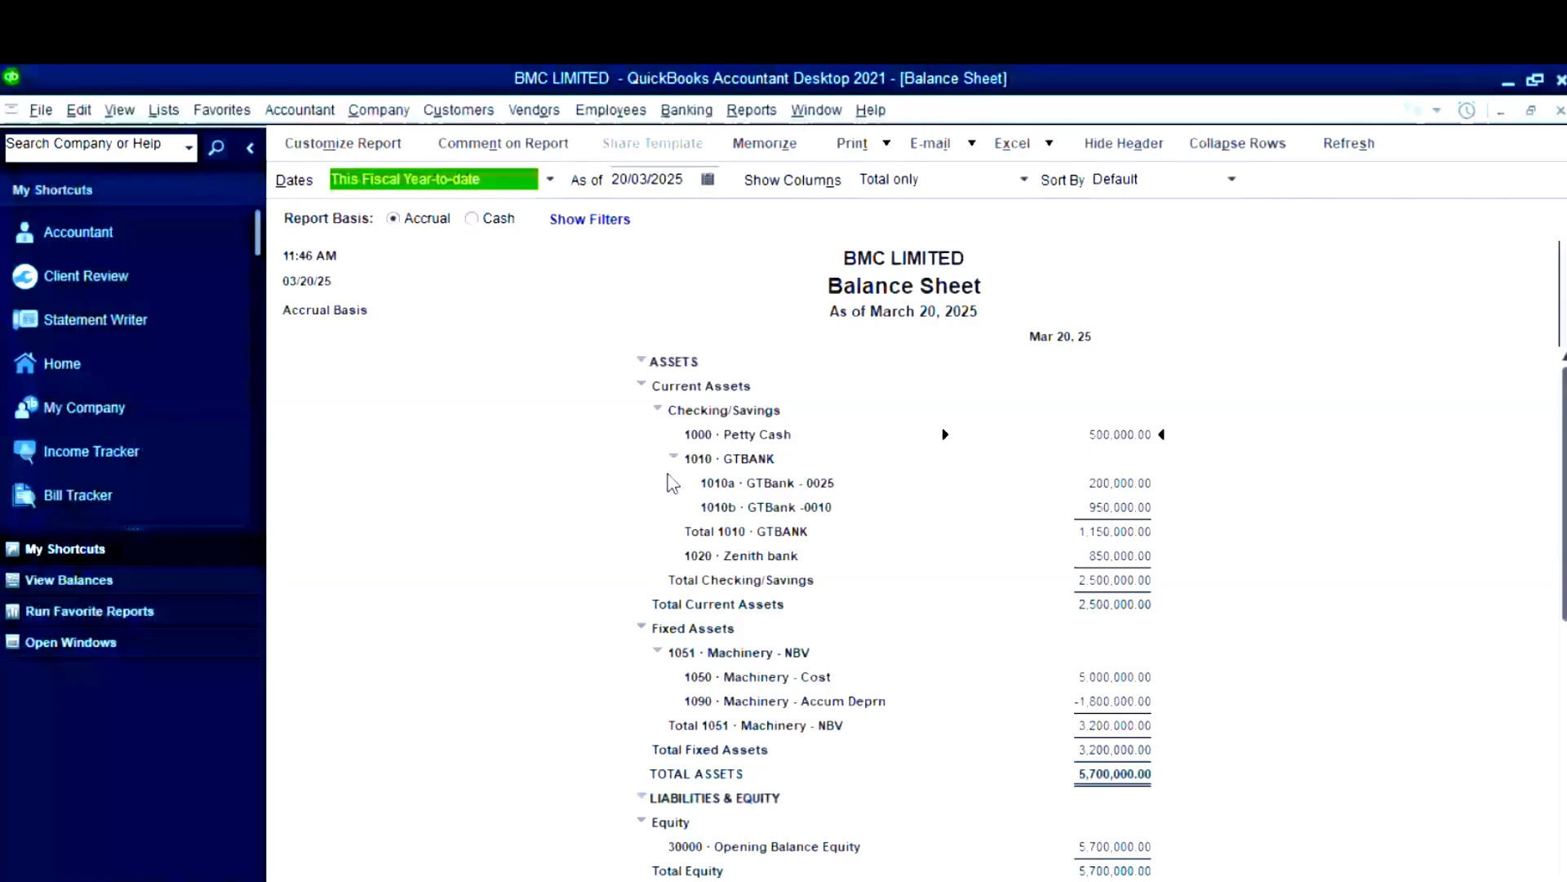
left_click(674, 457)
left_click(663, 581)
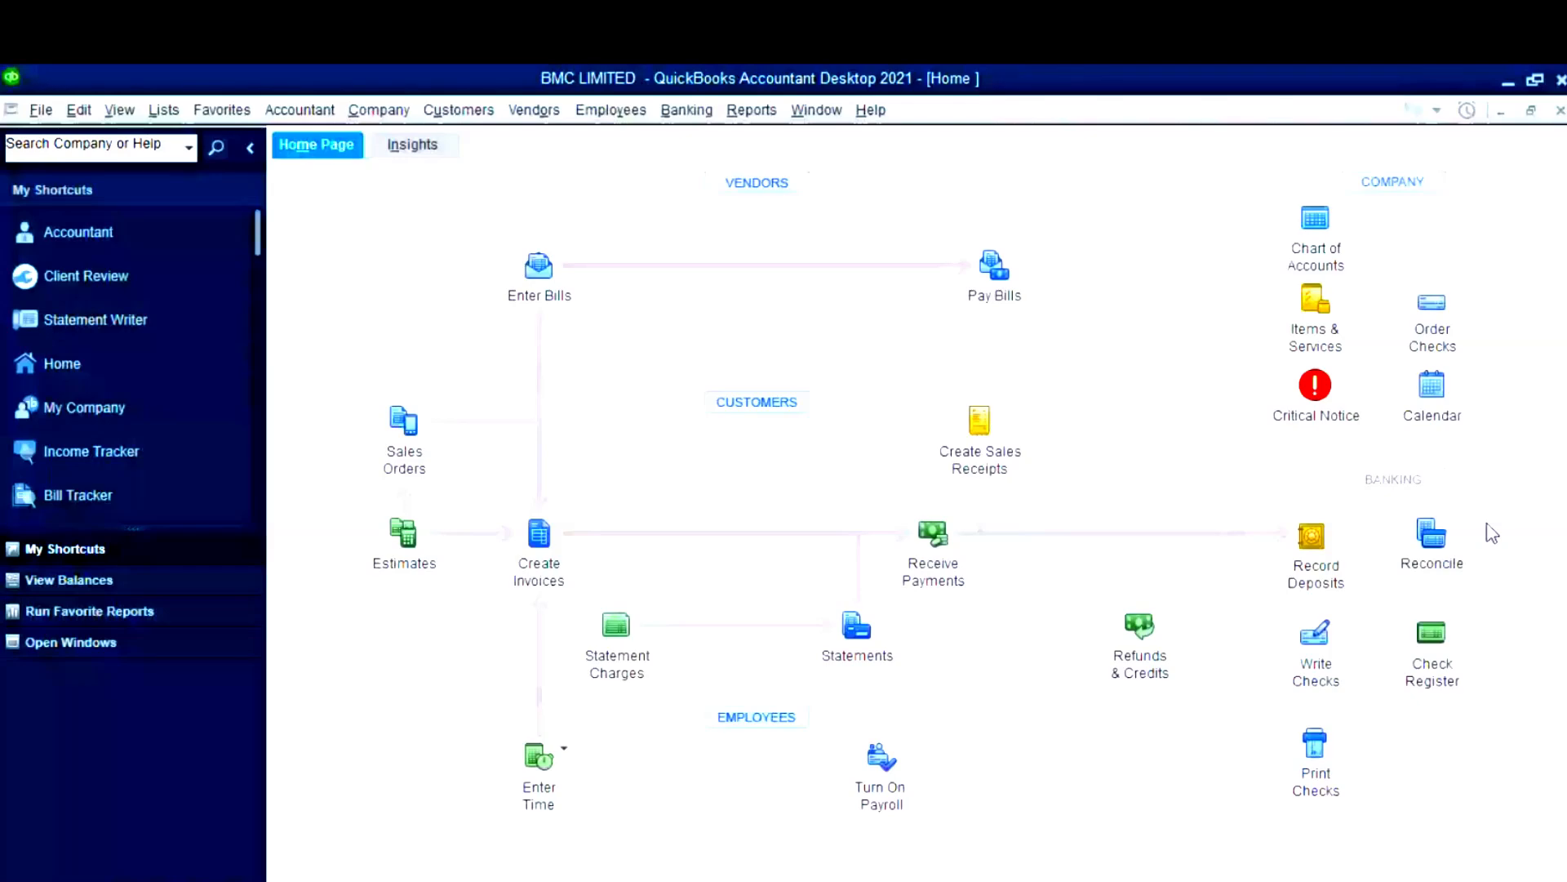
left_click(1314, 243)
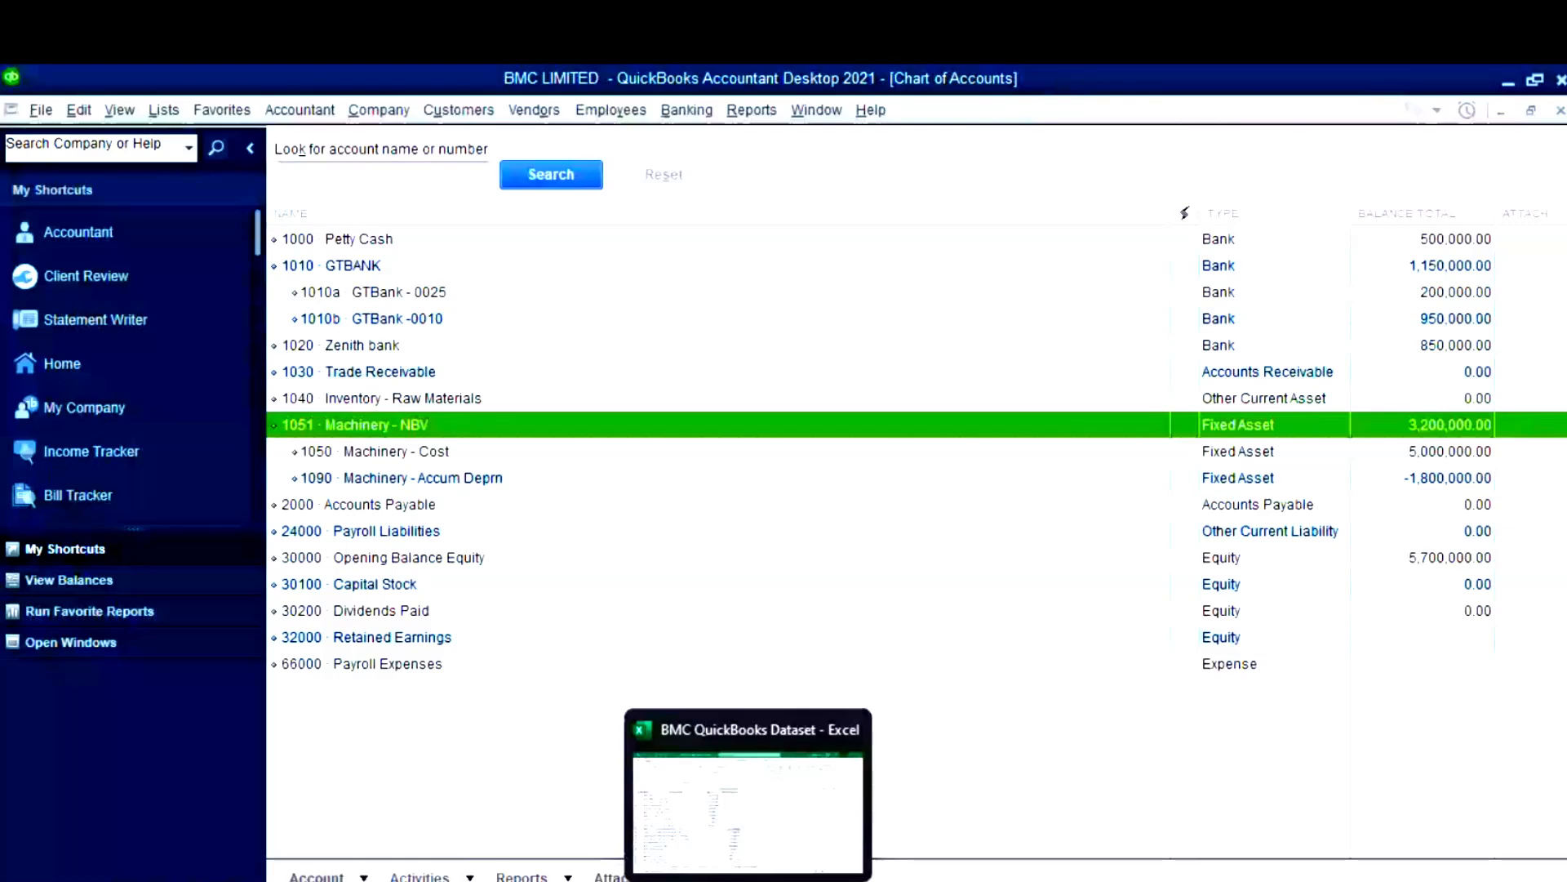
- Locate the Loan Payable - BOI row and its 3,500,000.00 balance on Excel's CHART sheet
left_click(747, 880)
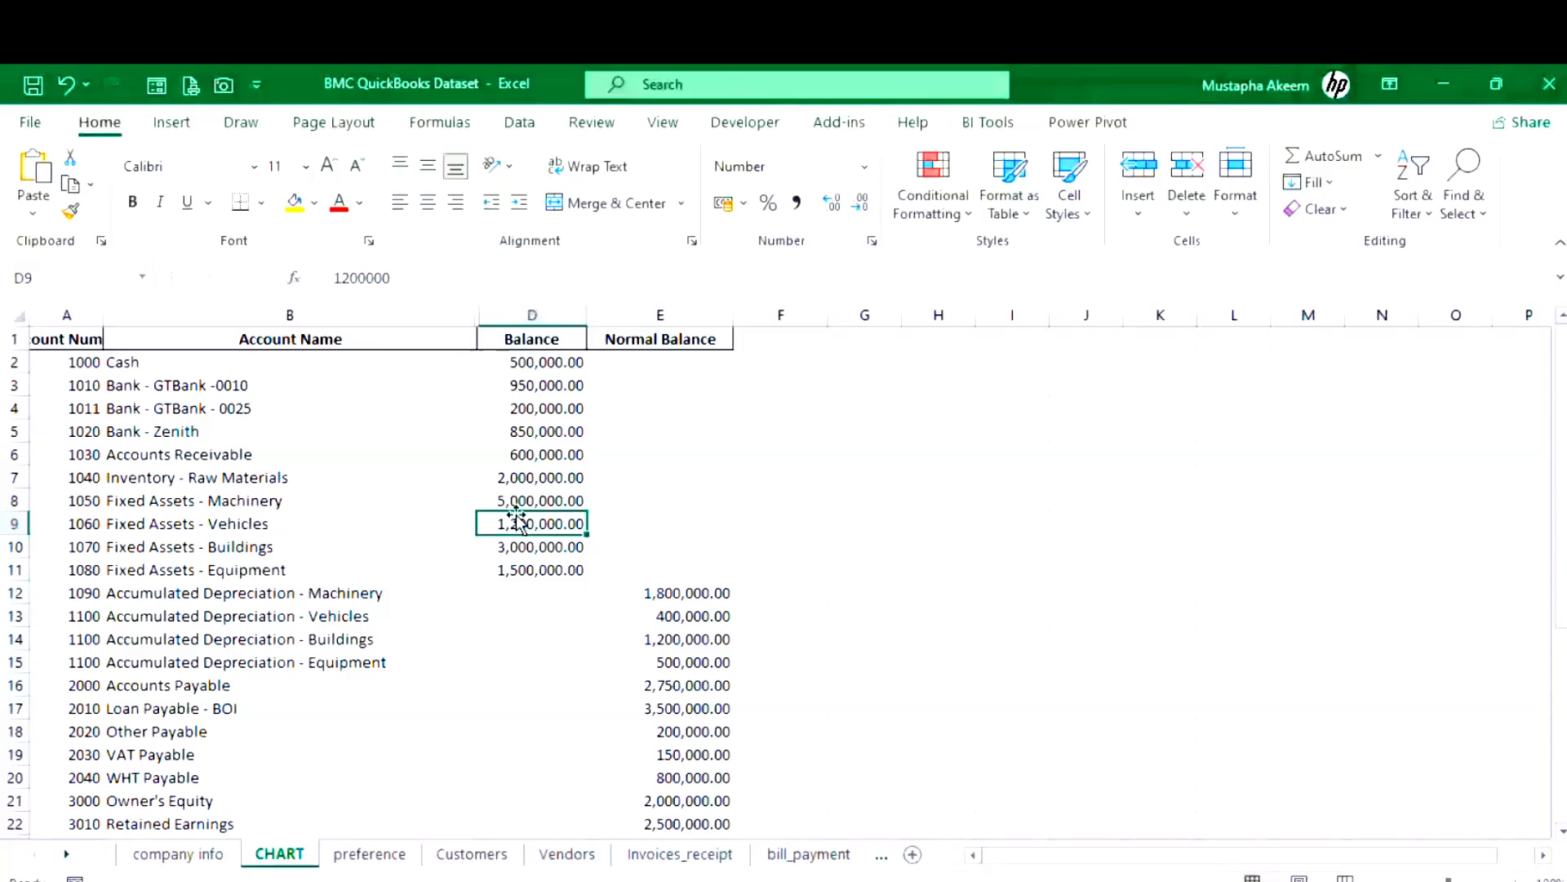
key("Down")
key("Down")
key("Down")
key("Down")
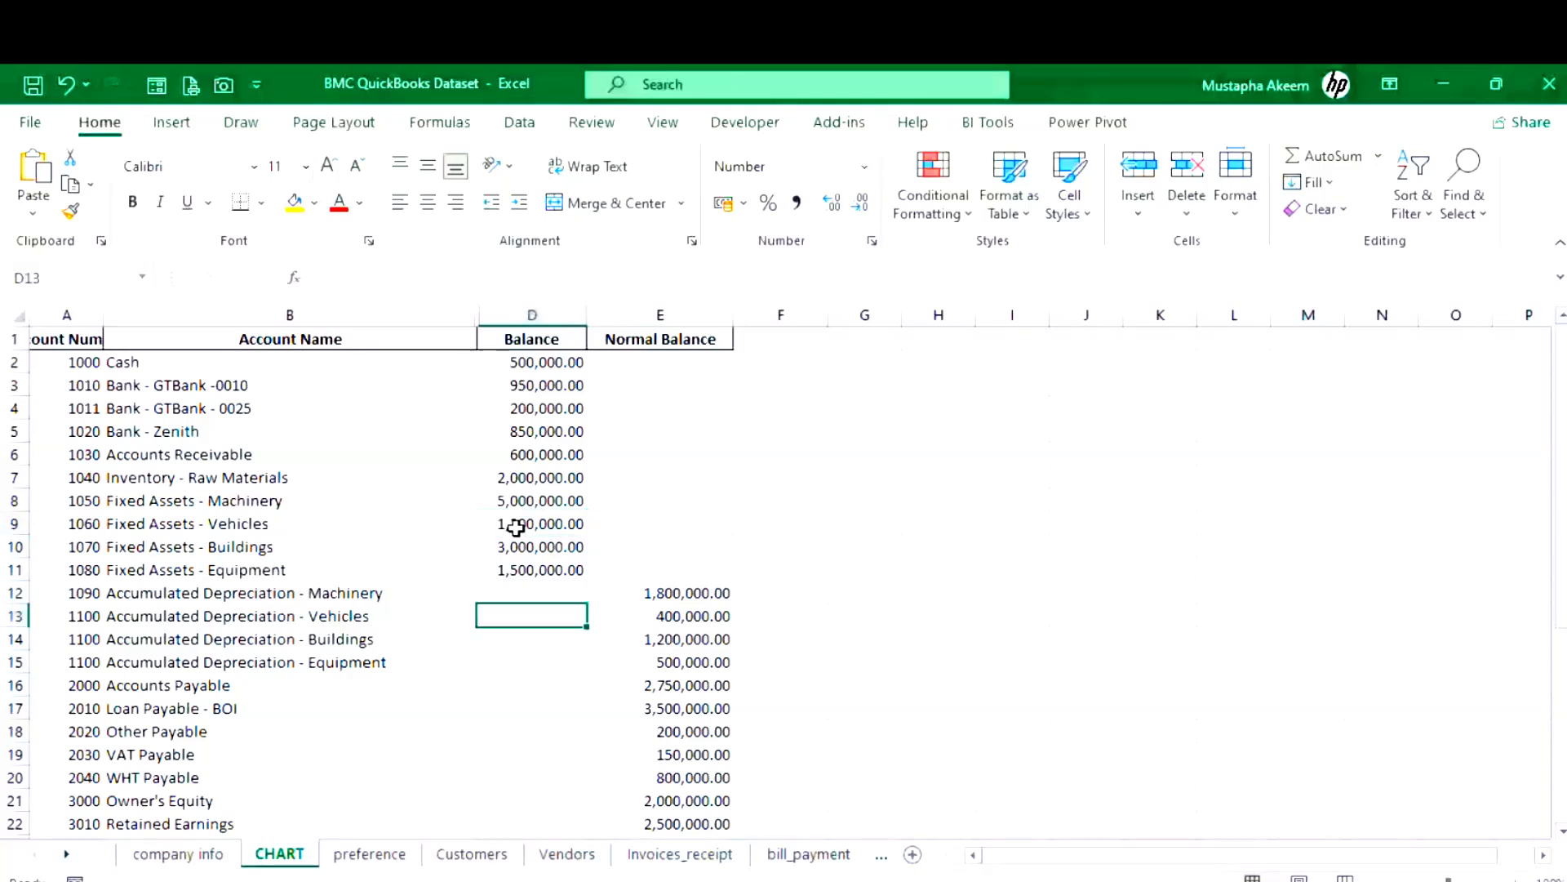
key("Down")
key("Down")
key("Down")
key("Down")
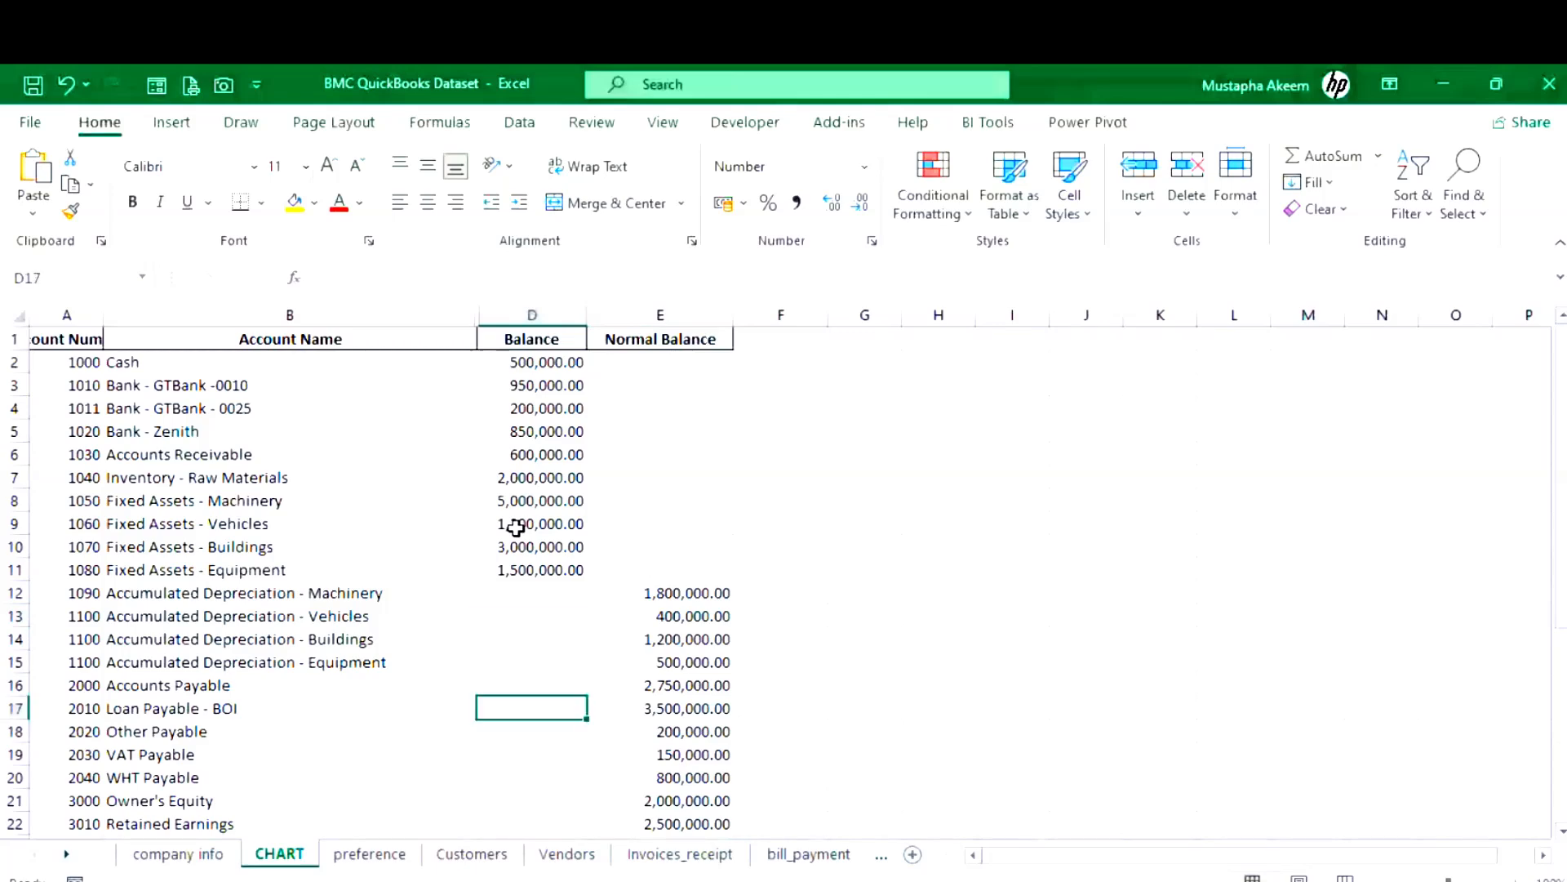
key("Right")
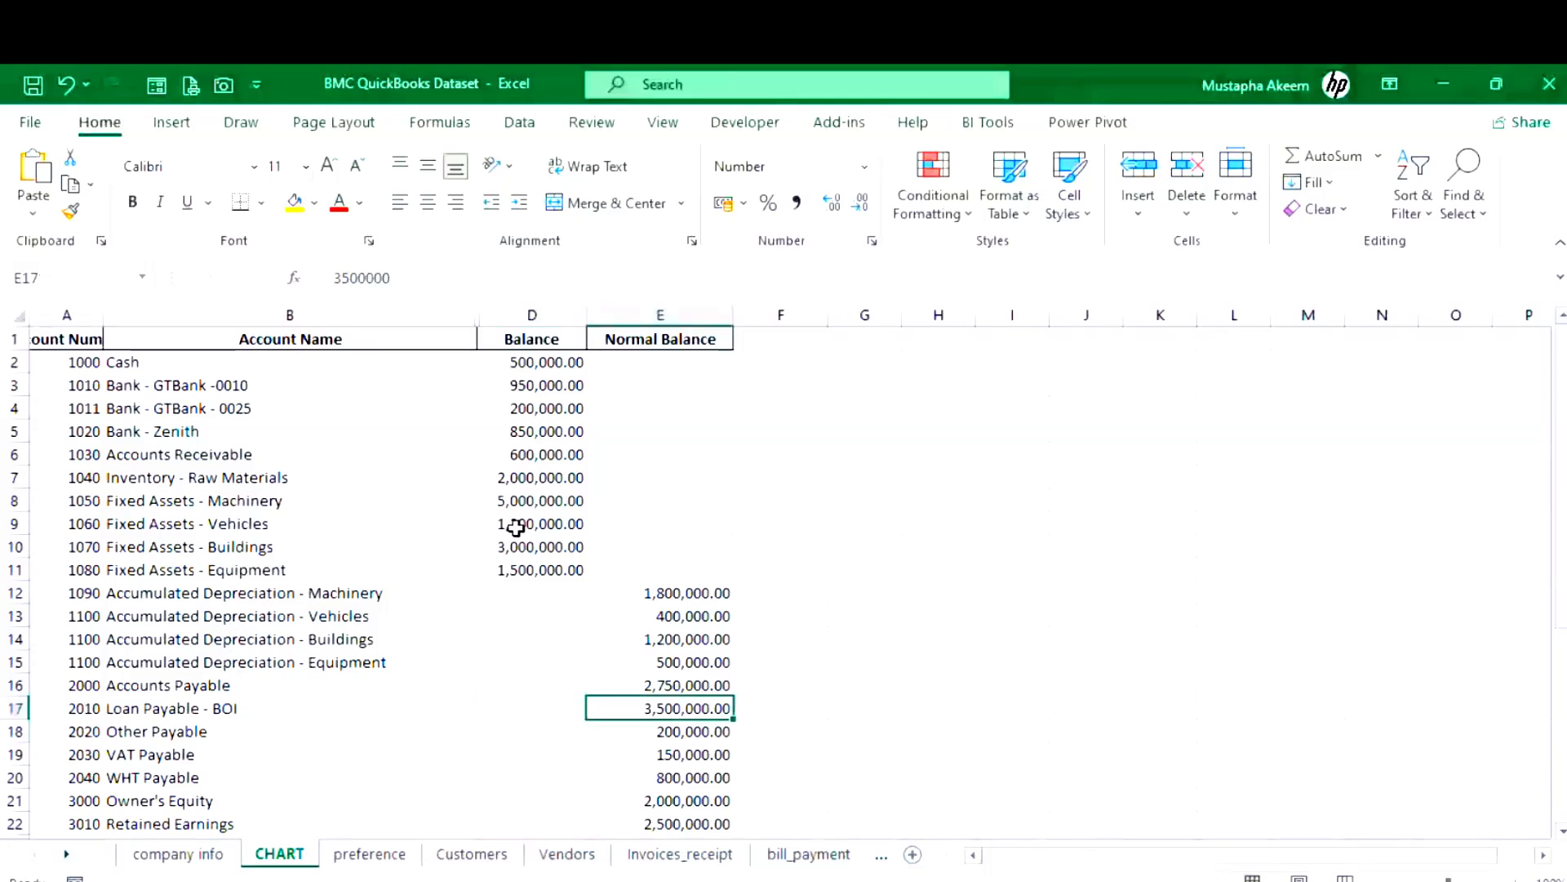
key("Left")
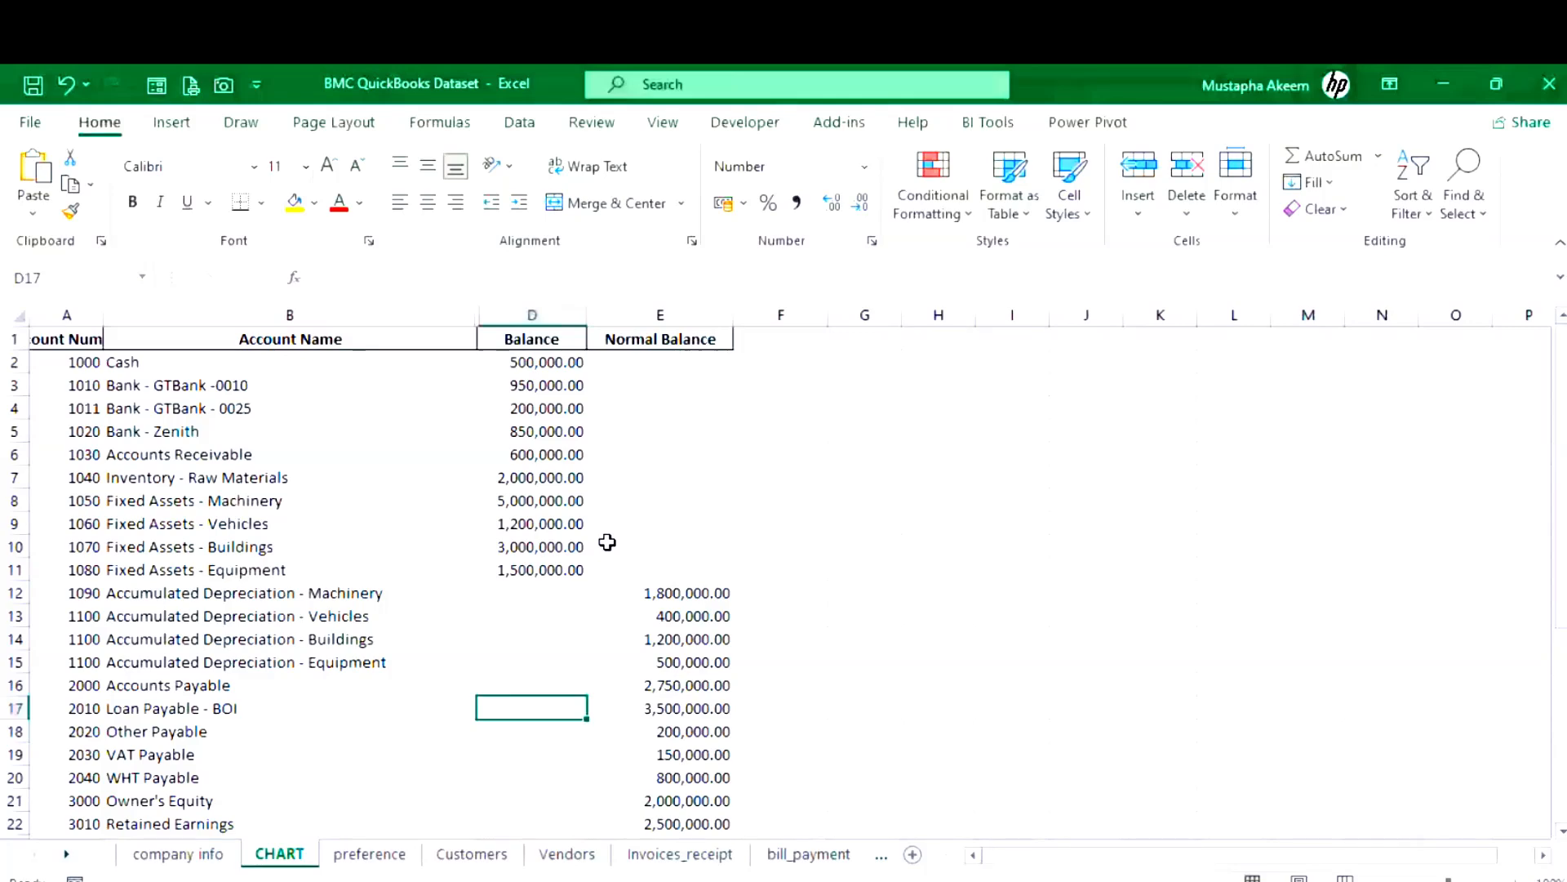
key("Left")
left_click(646, 712)
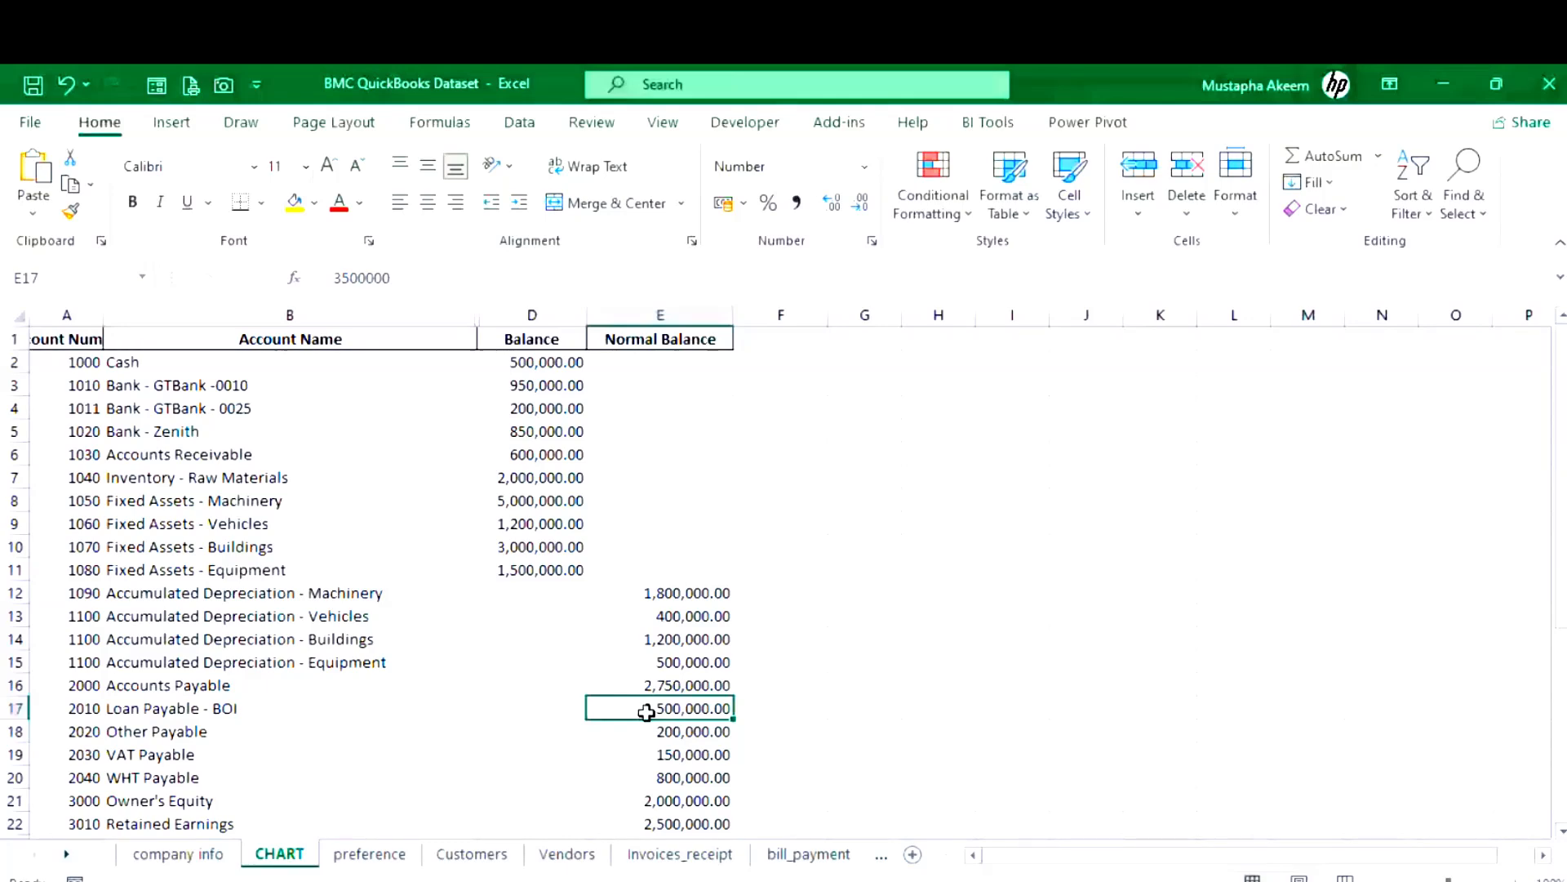
left_click(188, 708)
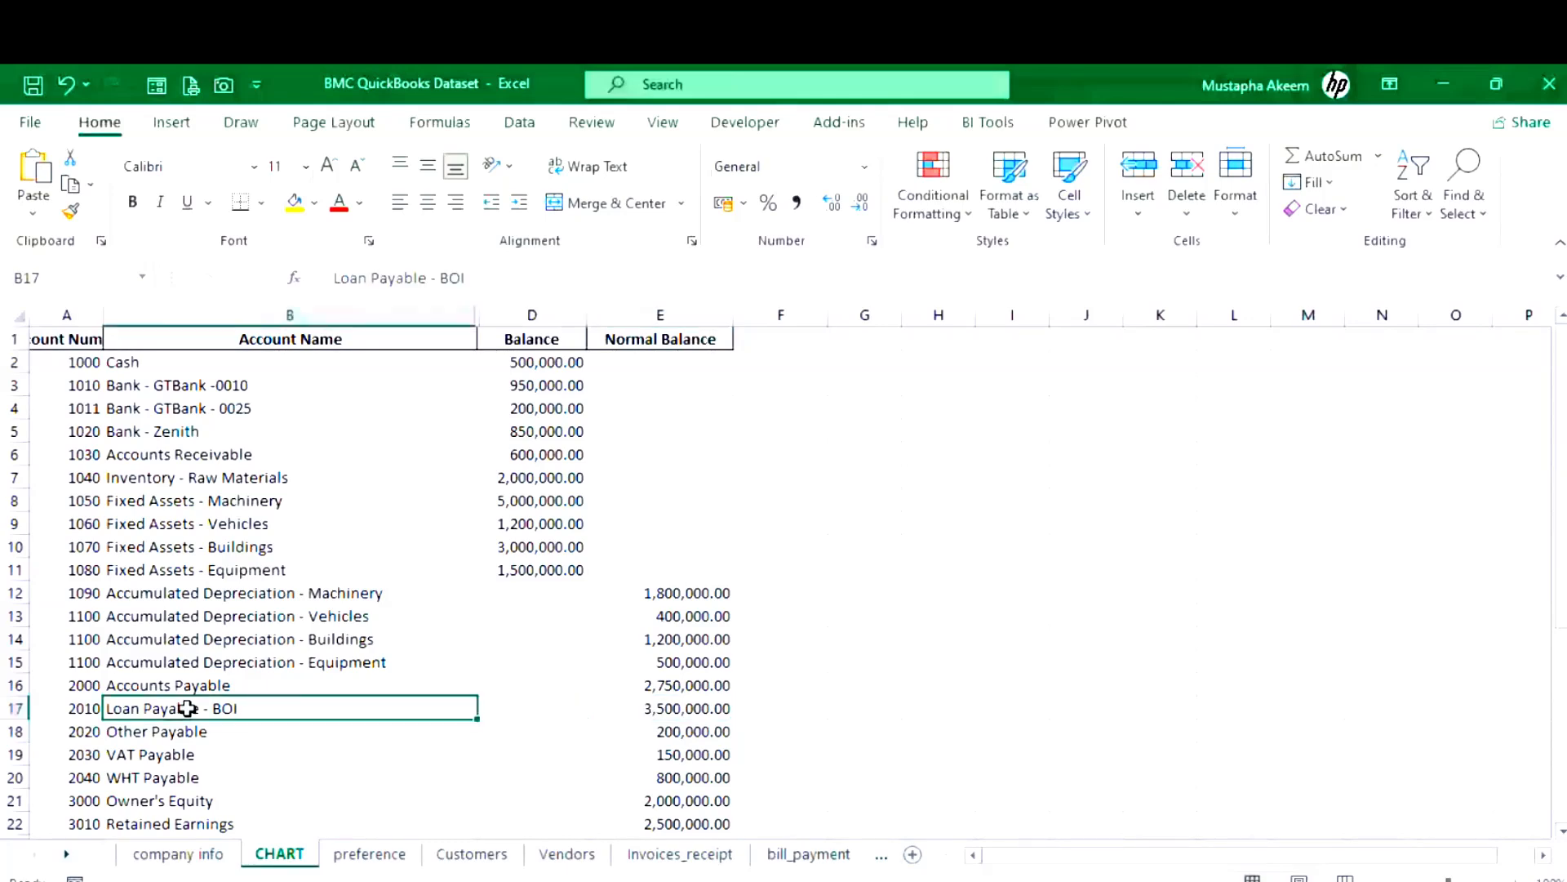
key("Right")
key("Right")
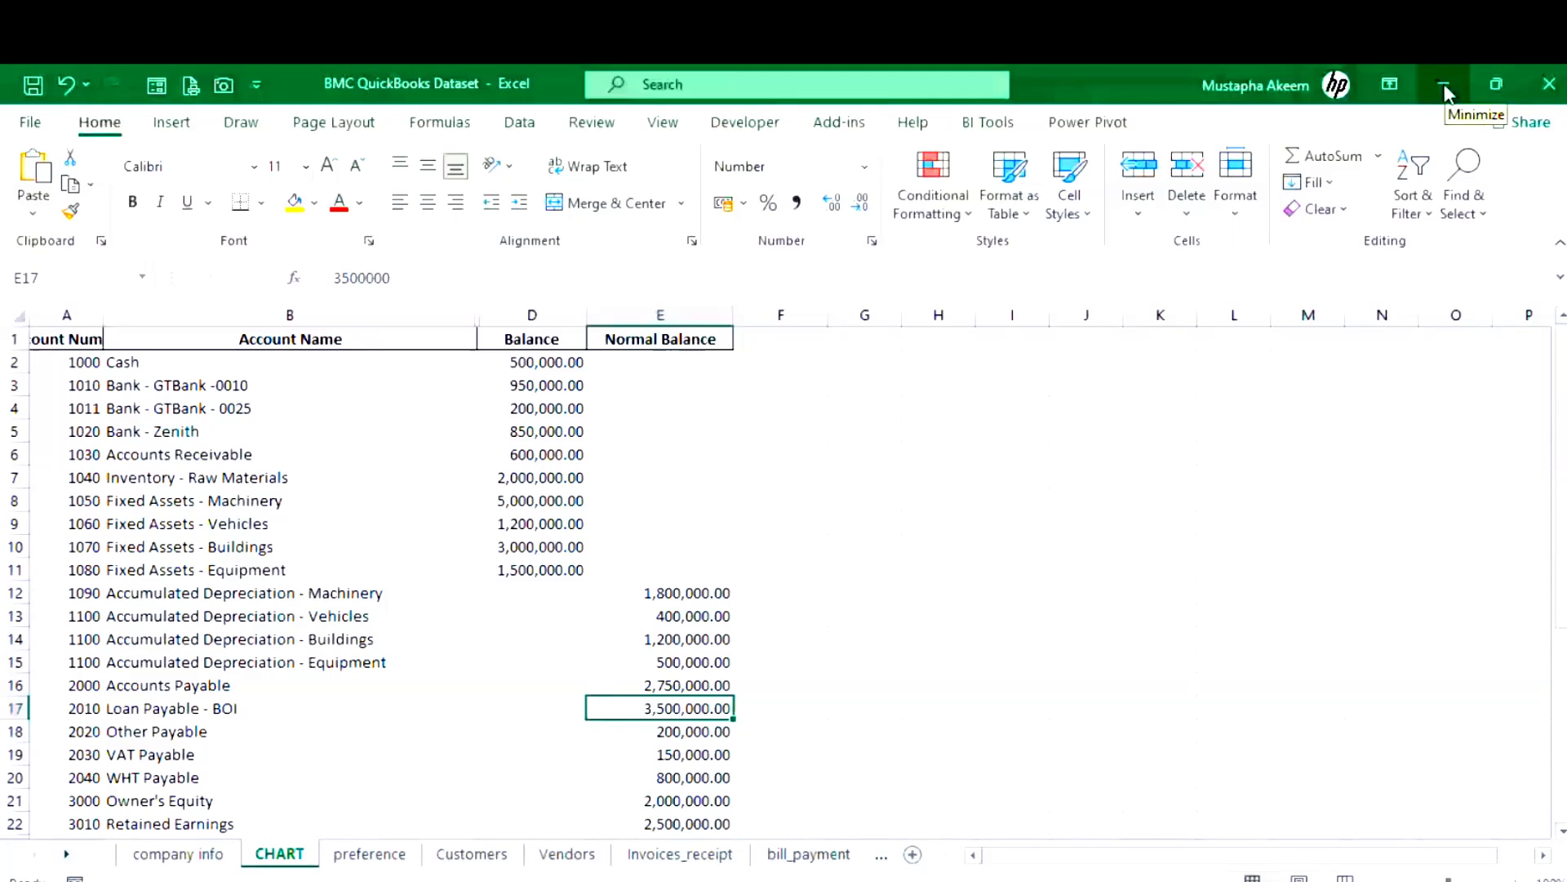
left_click(323, 707)
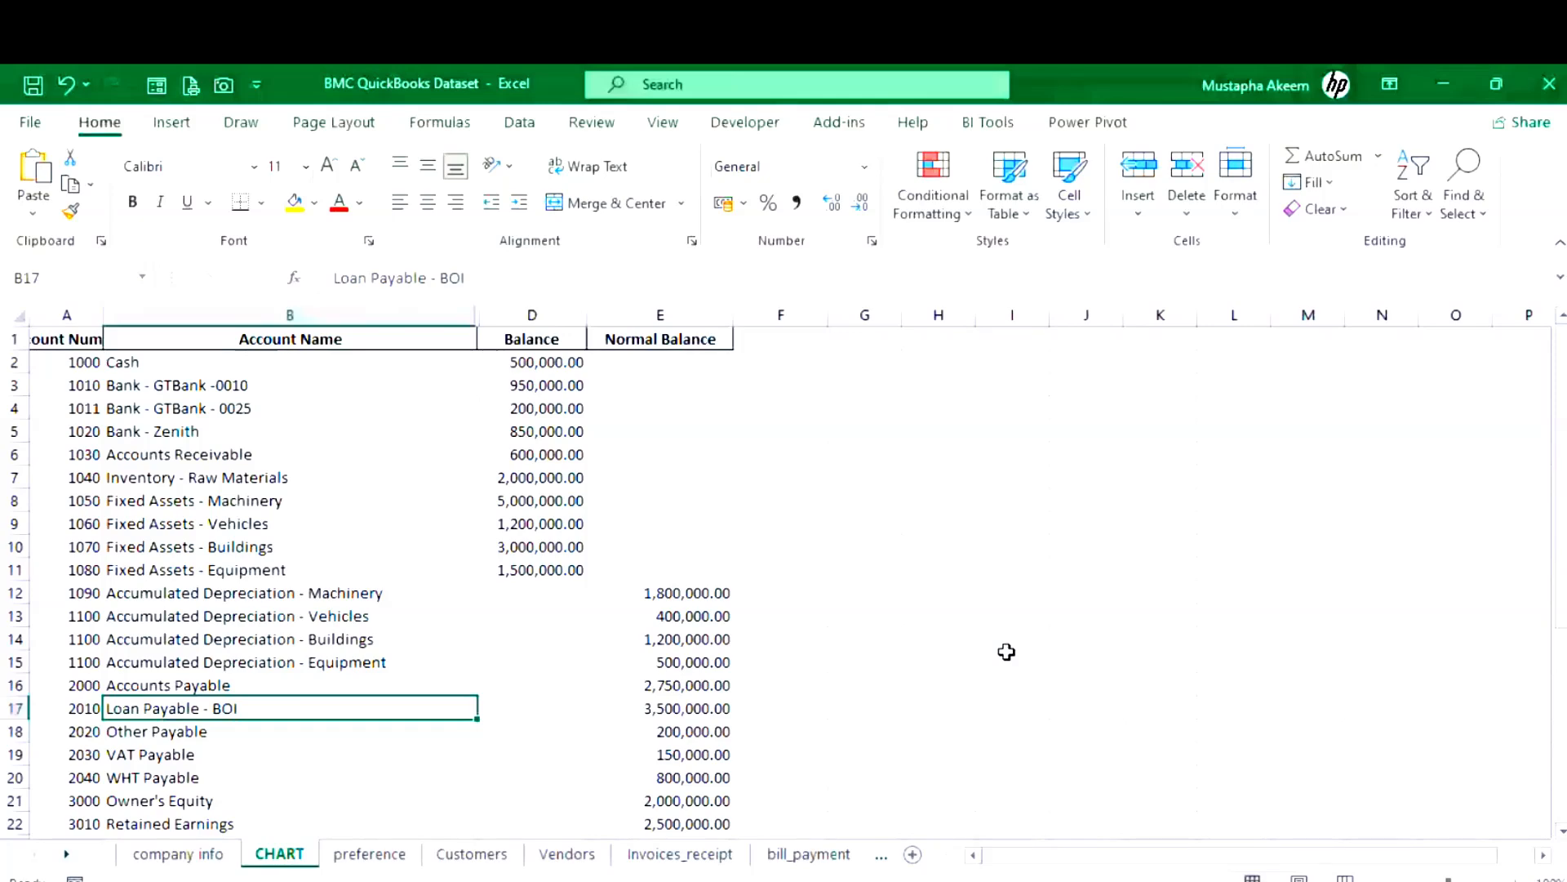
left_click_drag(82, 708, 215, 719)
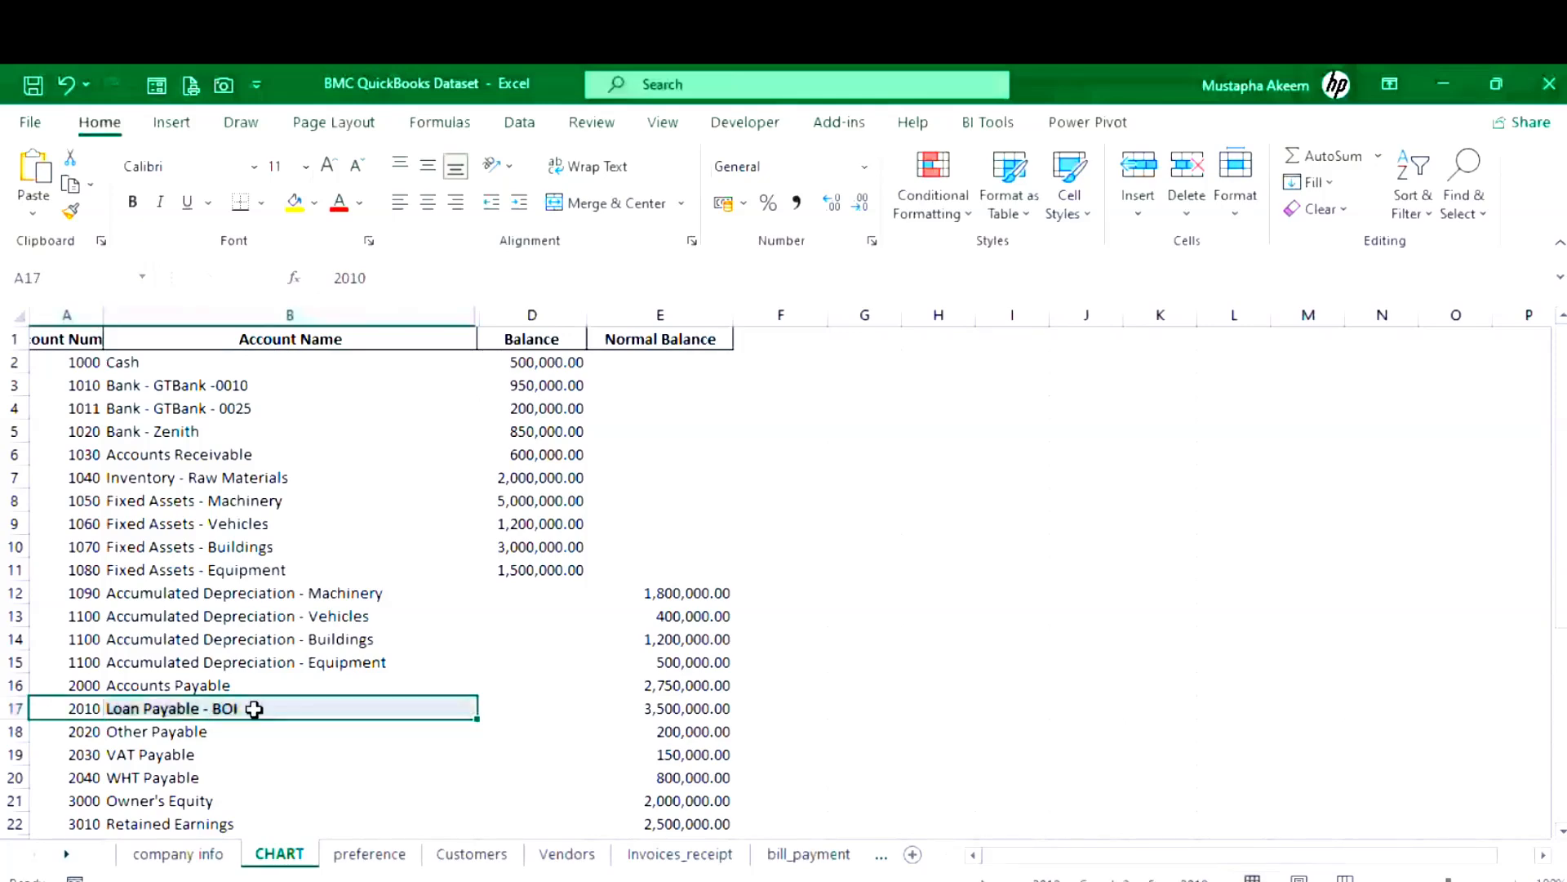
- Copy the Loan Payable - BOI name and 3,500,000.00 balance, dismissing the clipboard warning, then select 2010
left_click(254, 709)
key("ctrl+c")
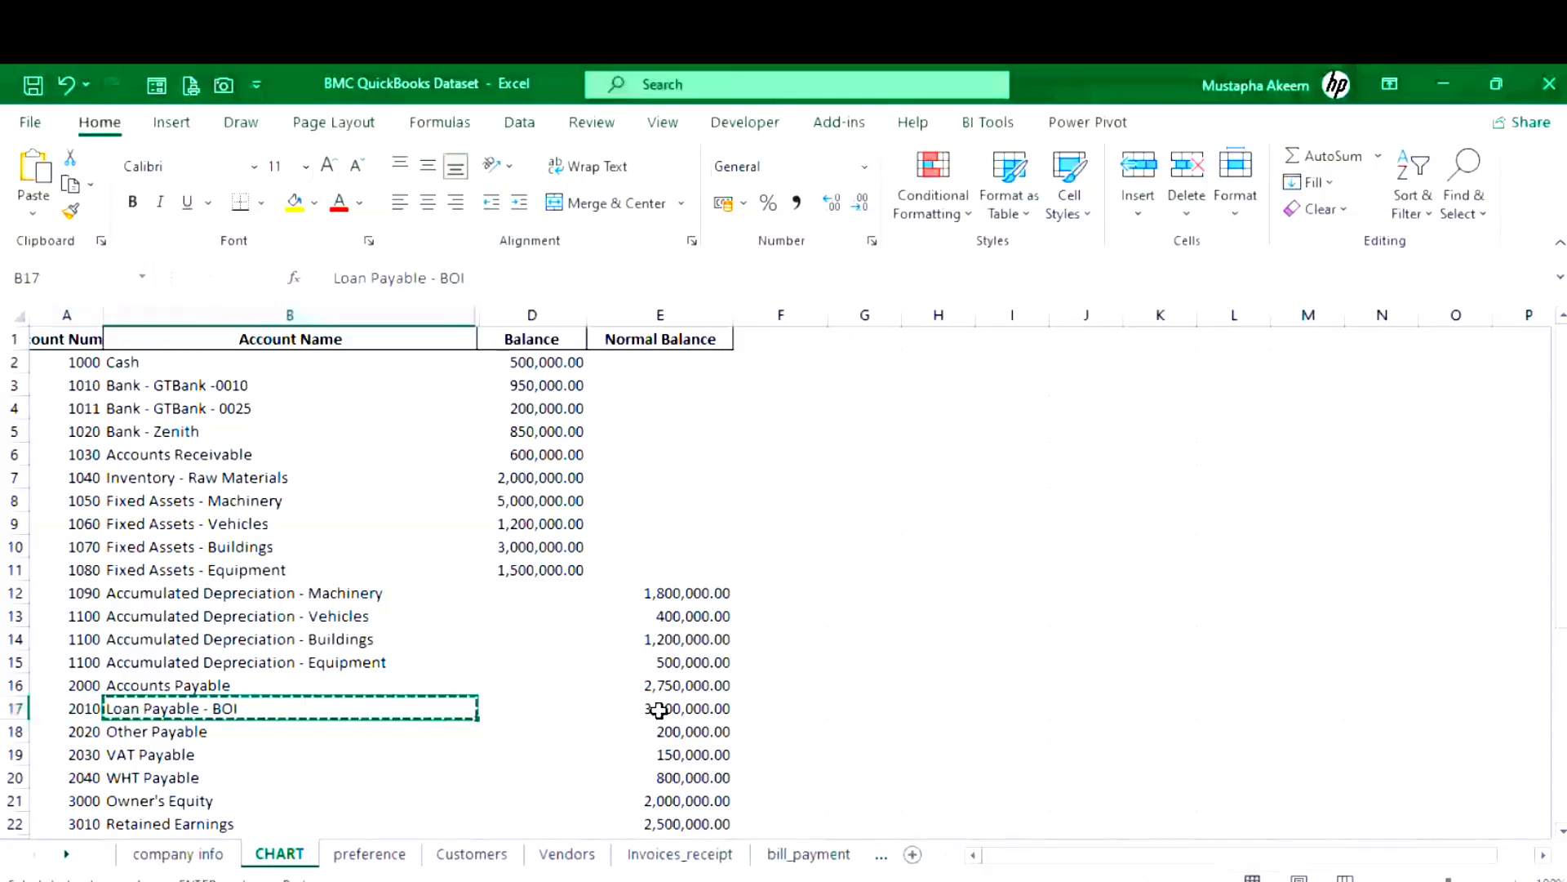
left_click(660, 709)
key("ctrl+c")
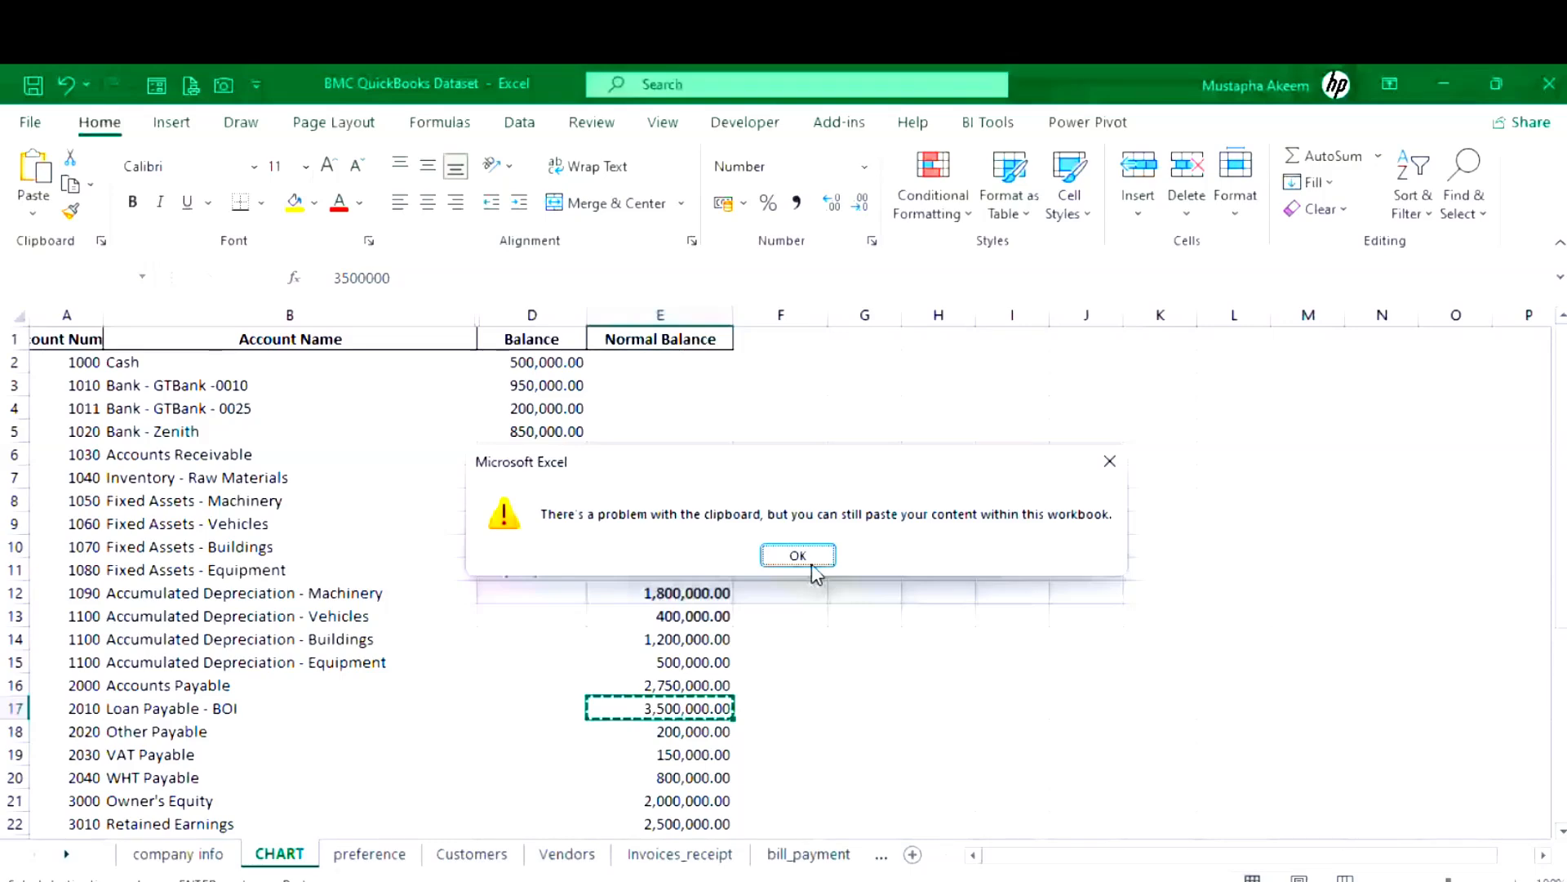
left_click(808, 560)
left_click(66, 712)
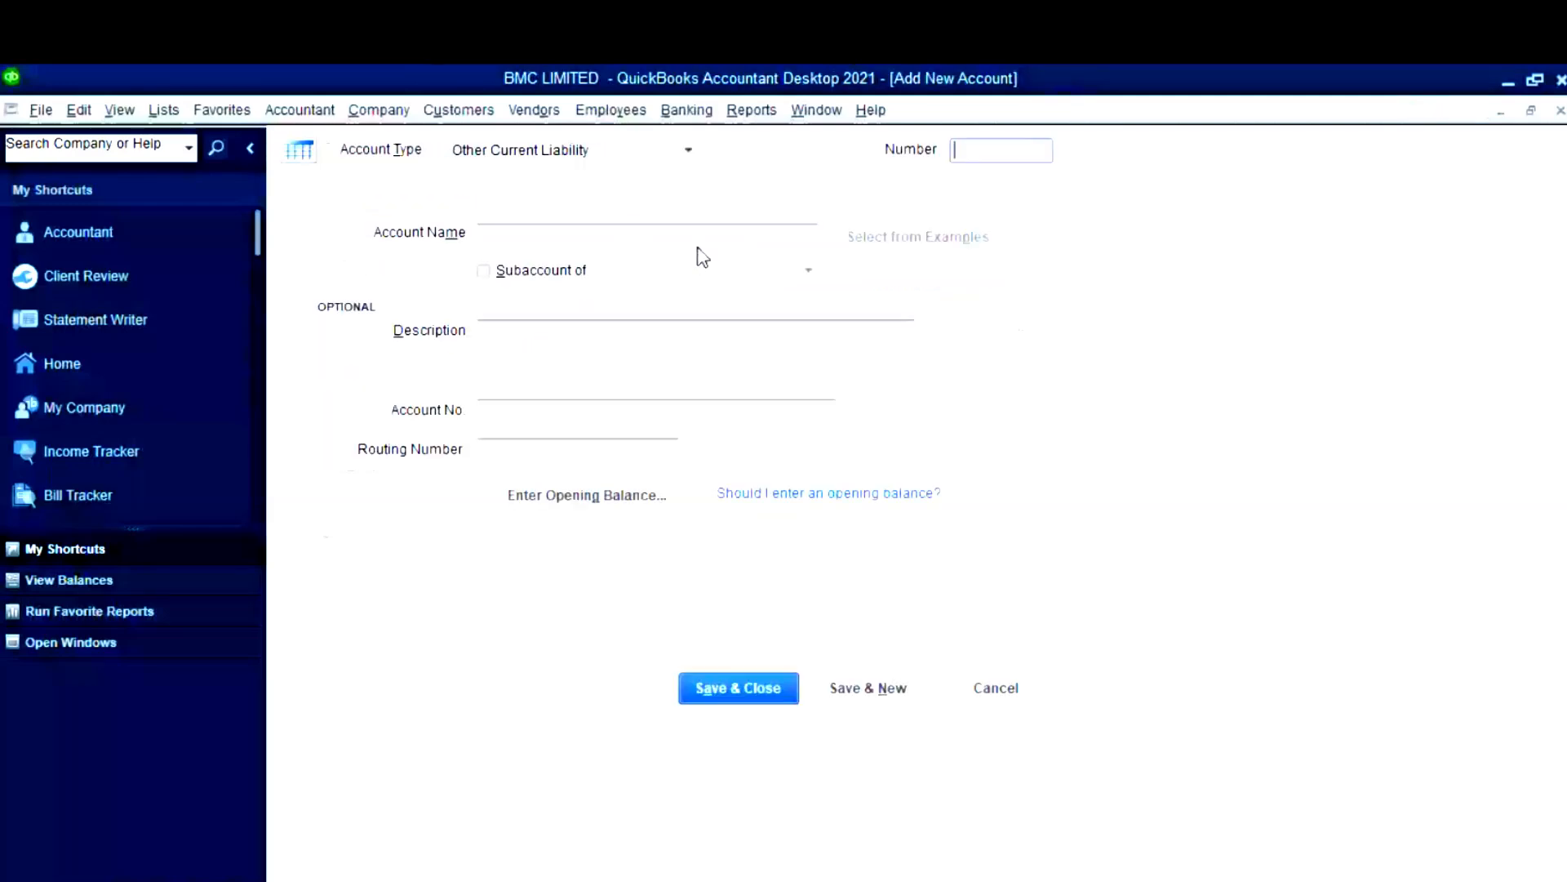
- Paste 2010 as the number and Loan Payable - BOI as the name, then start its opening balance
key("super+v")
left_click(1055, 345)
left_click(668, 240)
key("super+v")
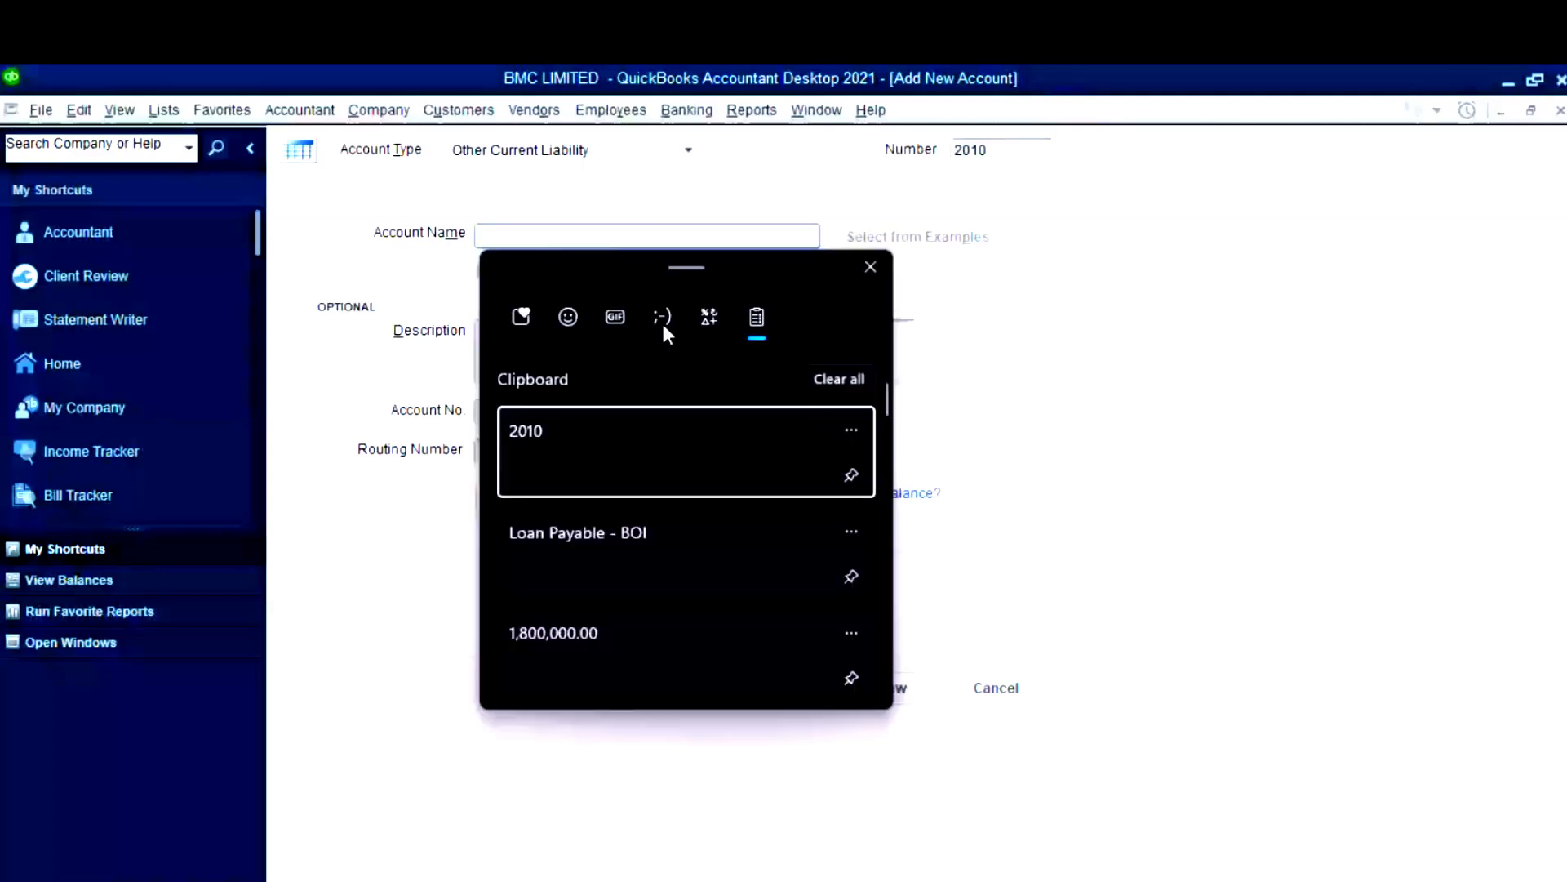
left_click(671, 539)
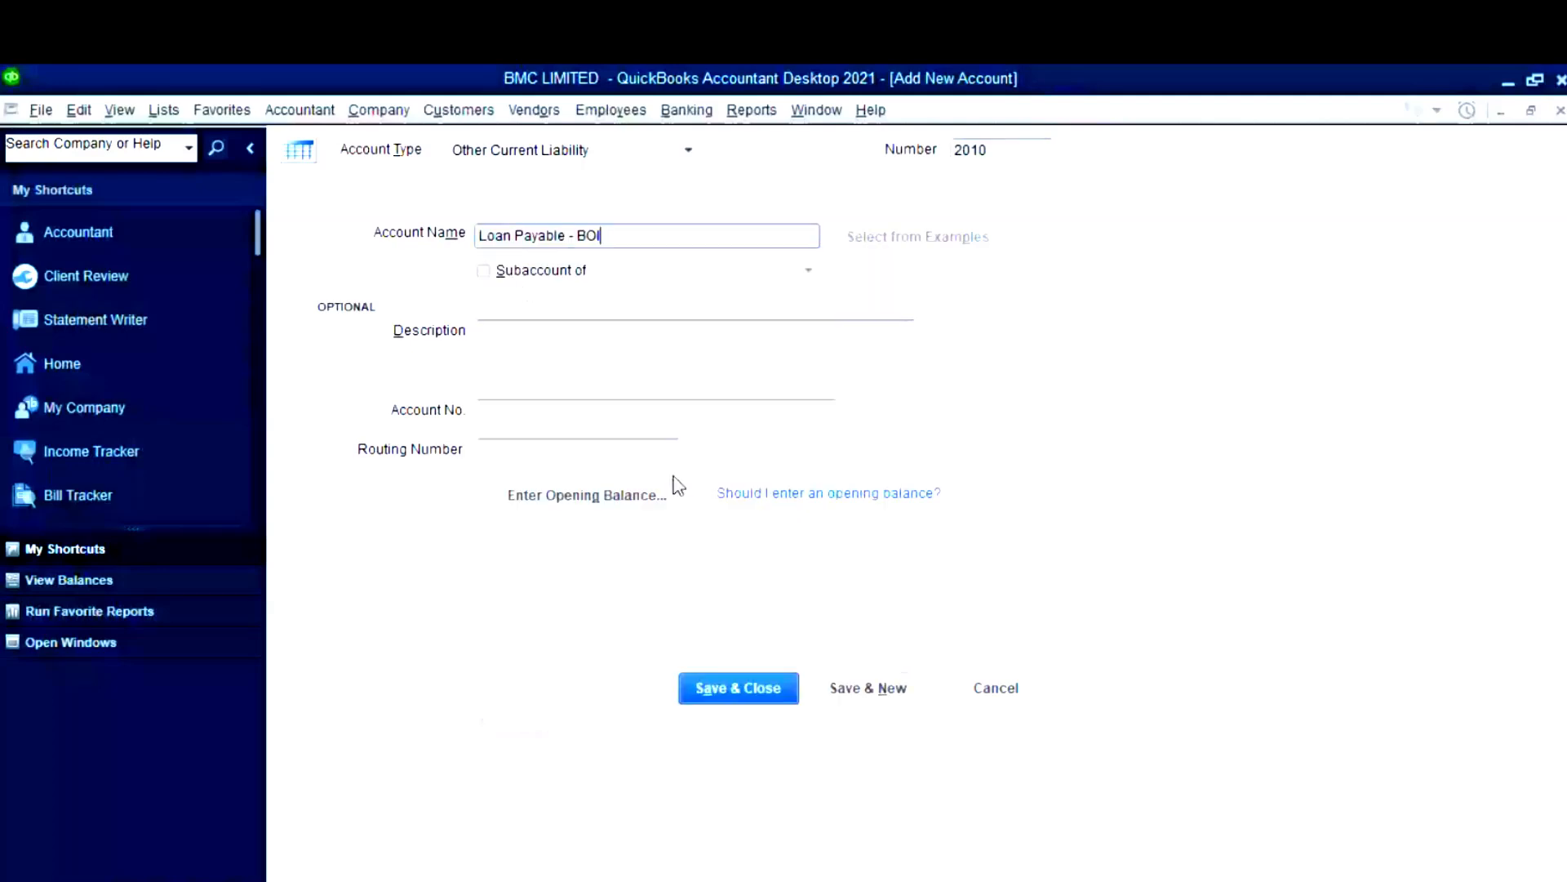
left_click(603, 505)
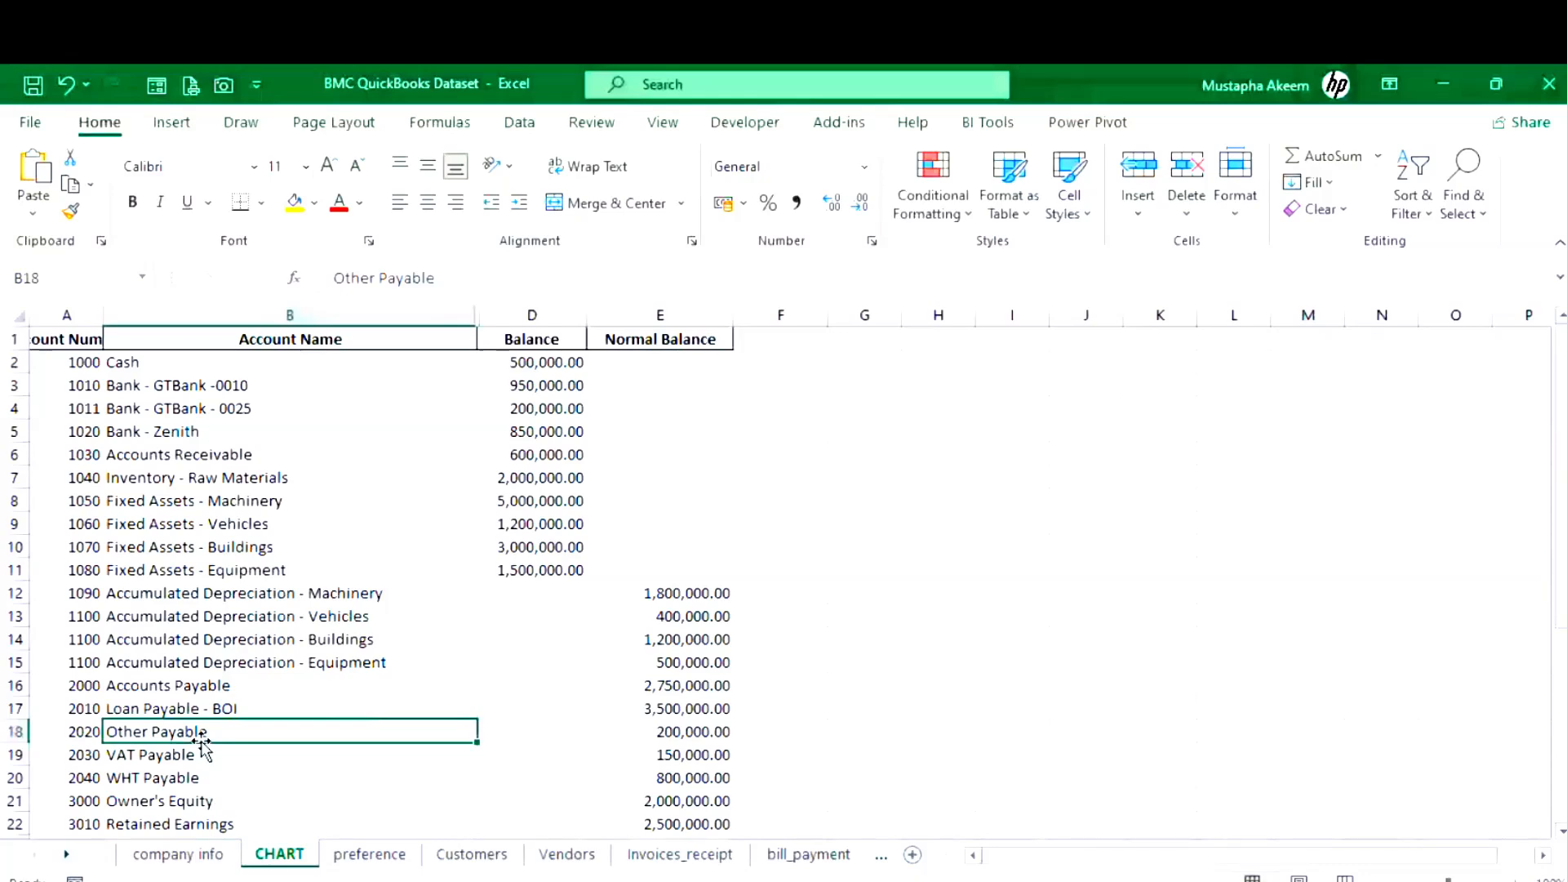
- Copy Other Payable and its 200,000.00 balance from Excel, then return to QuickBooks
key("ctrl+c")
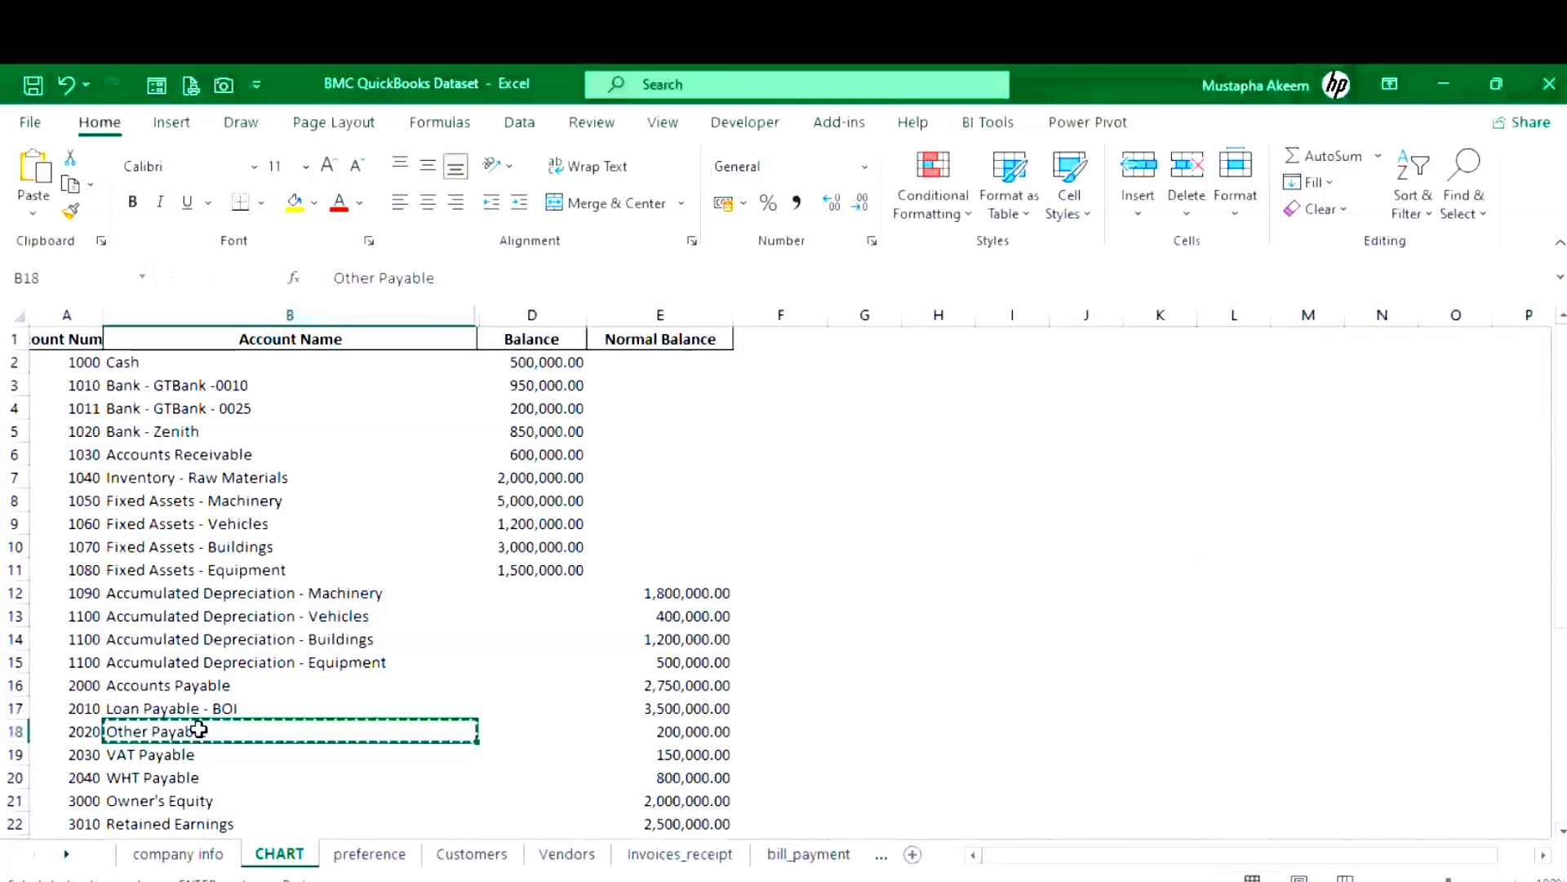
key("Right")
key("Right")
key("ctrl+c")
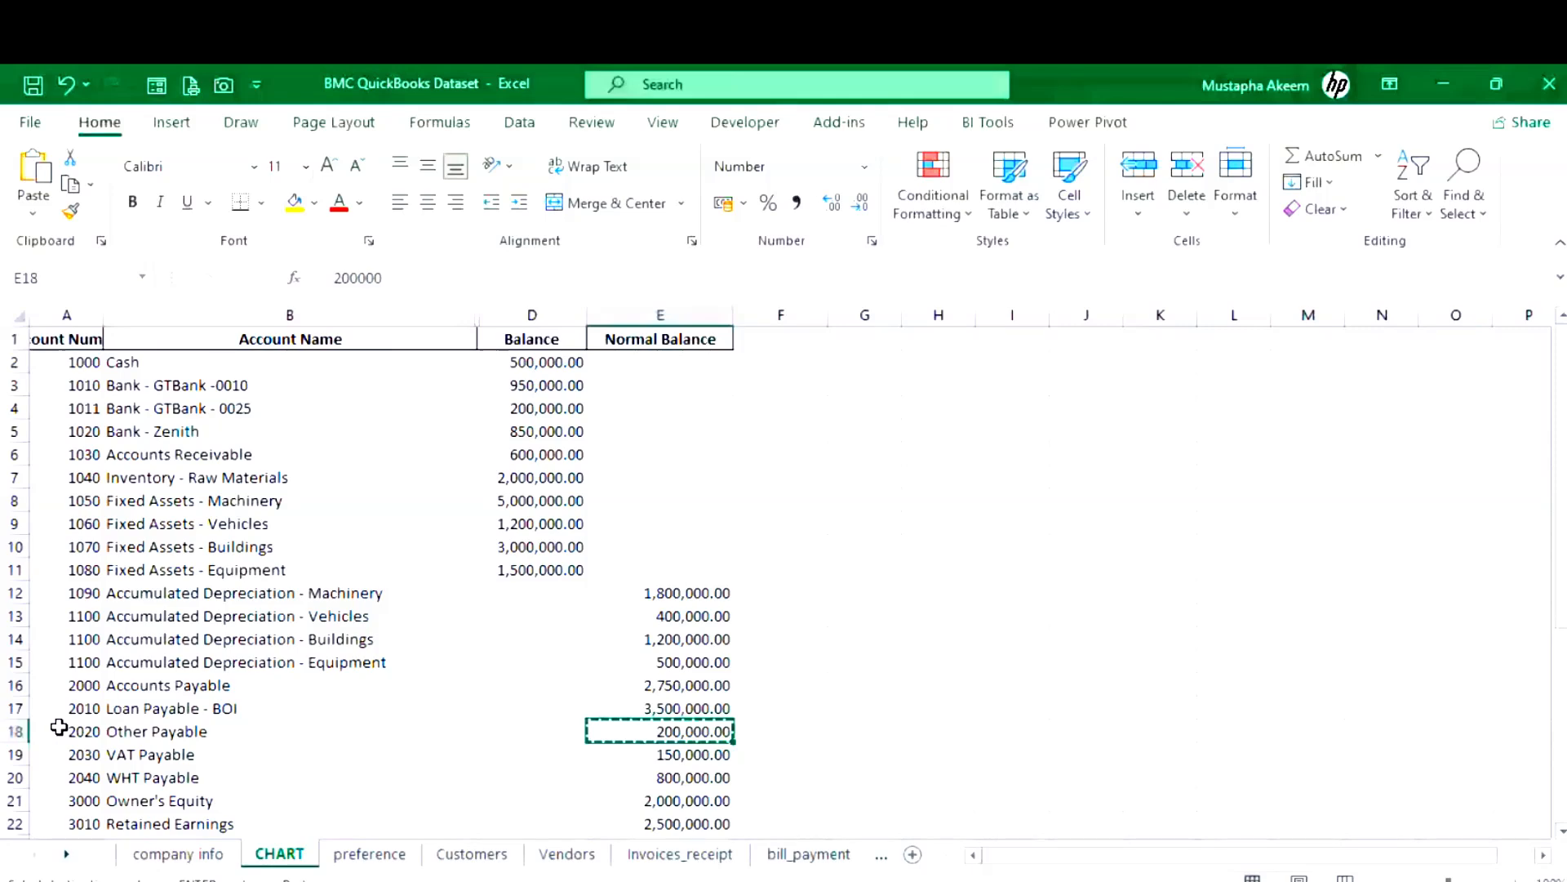
key("alt+Tab")
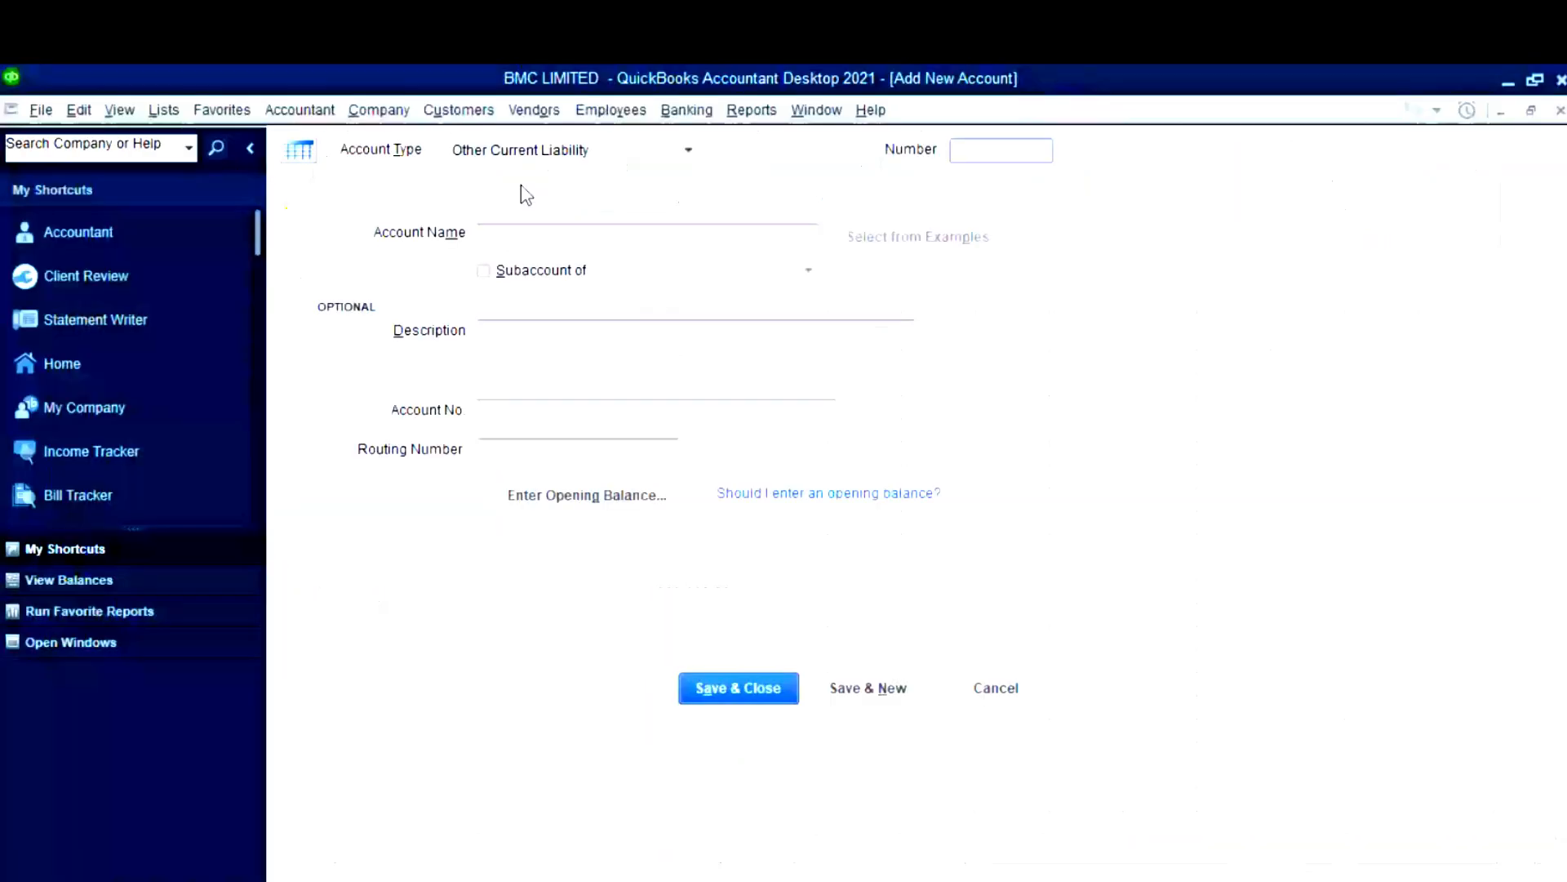
- Enter an Other Current Liability account named Other Payable with number 2020
left_click(688, 150)
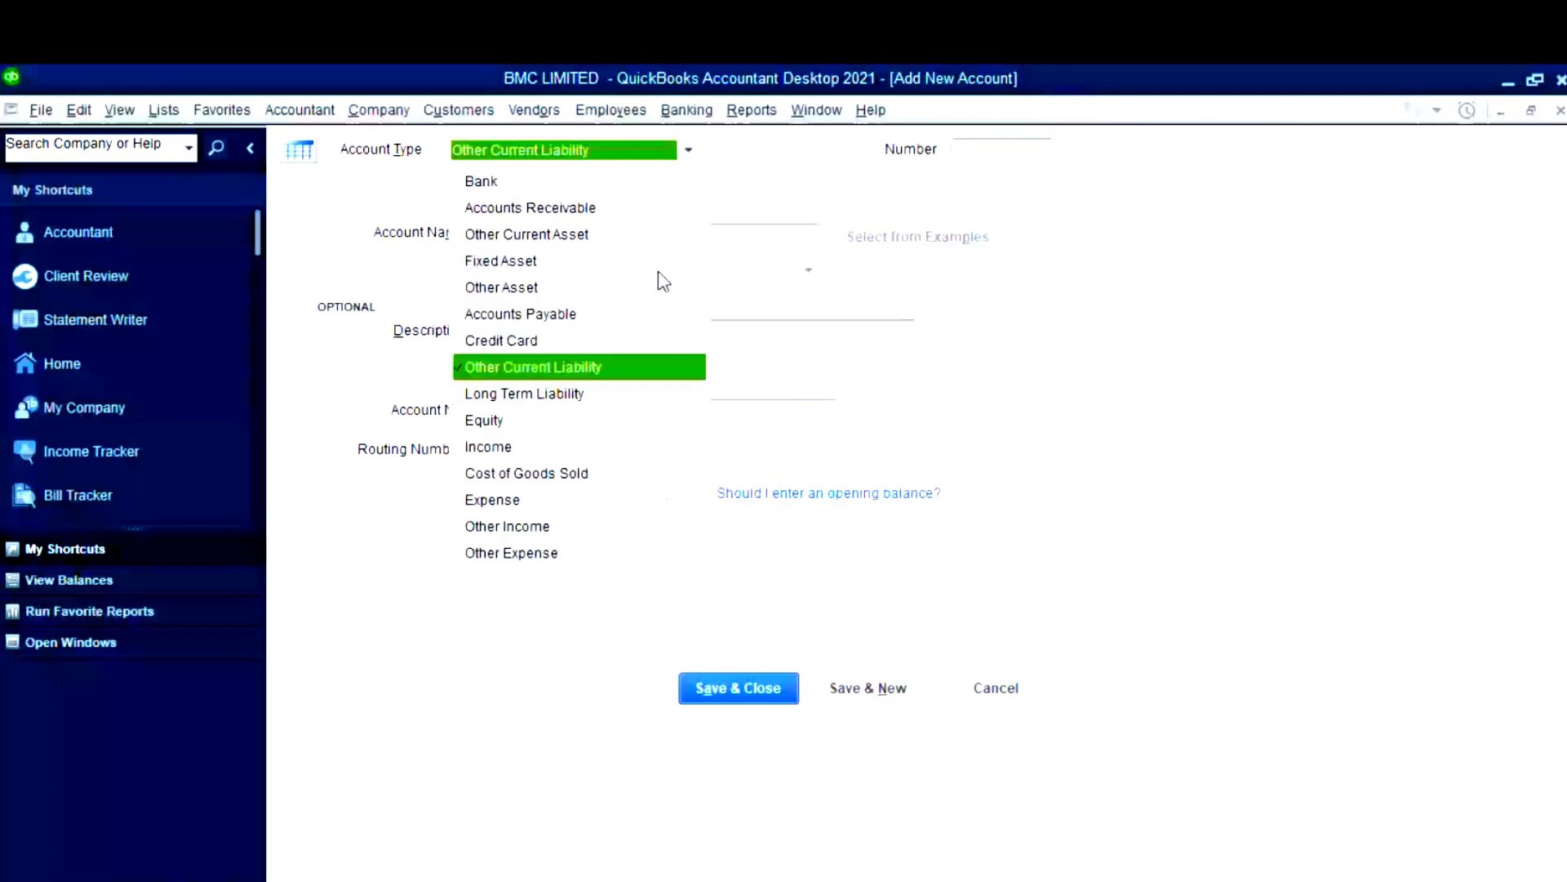
left_click(533, 368)
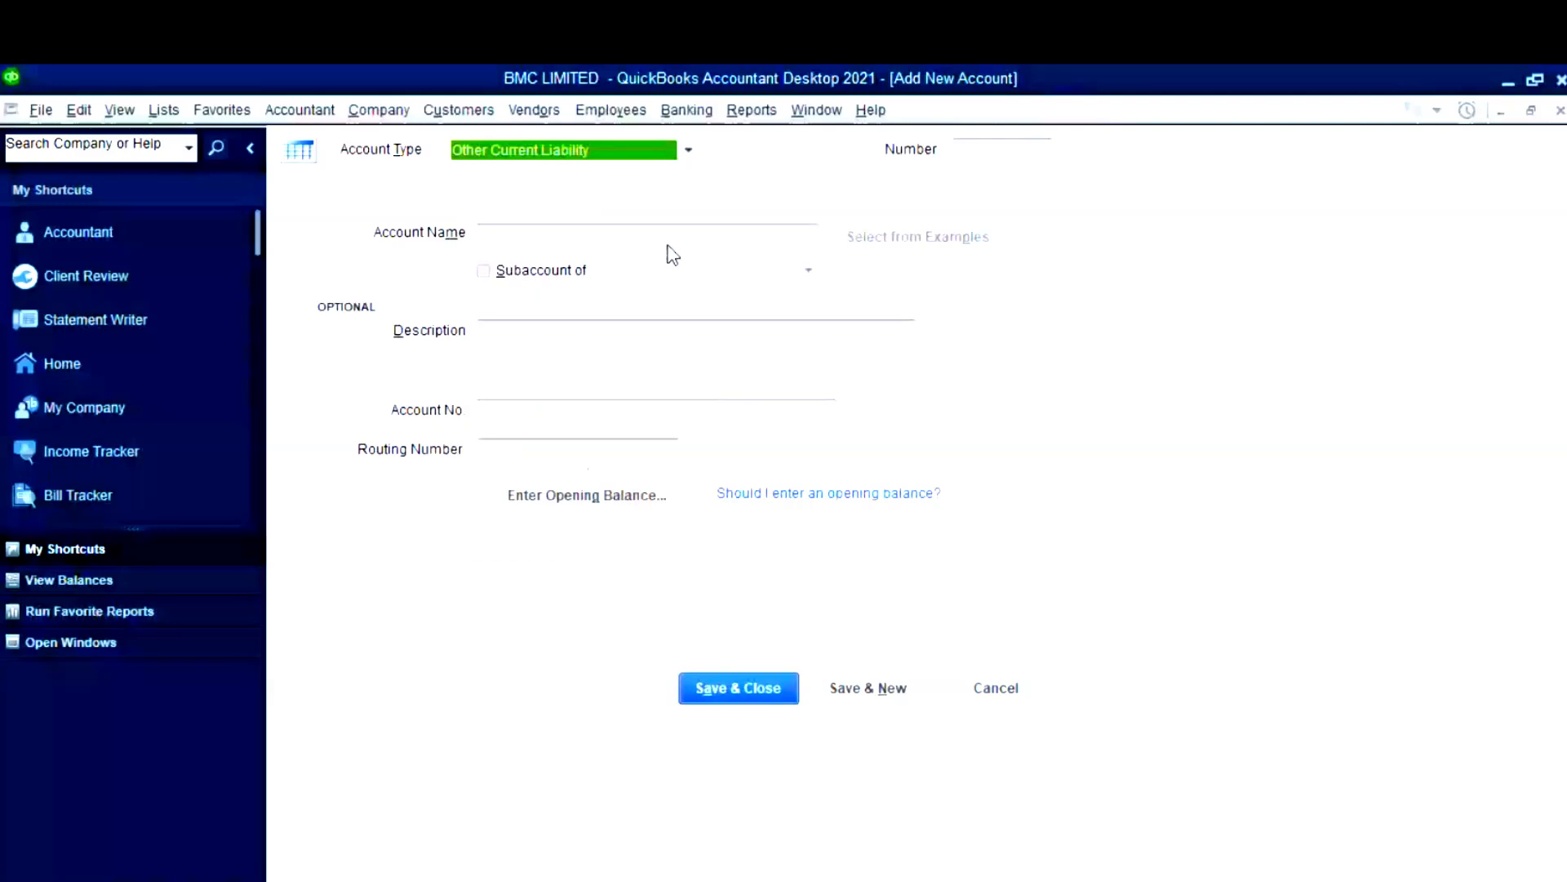
key("Tab")
type("Other Payable")
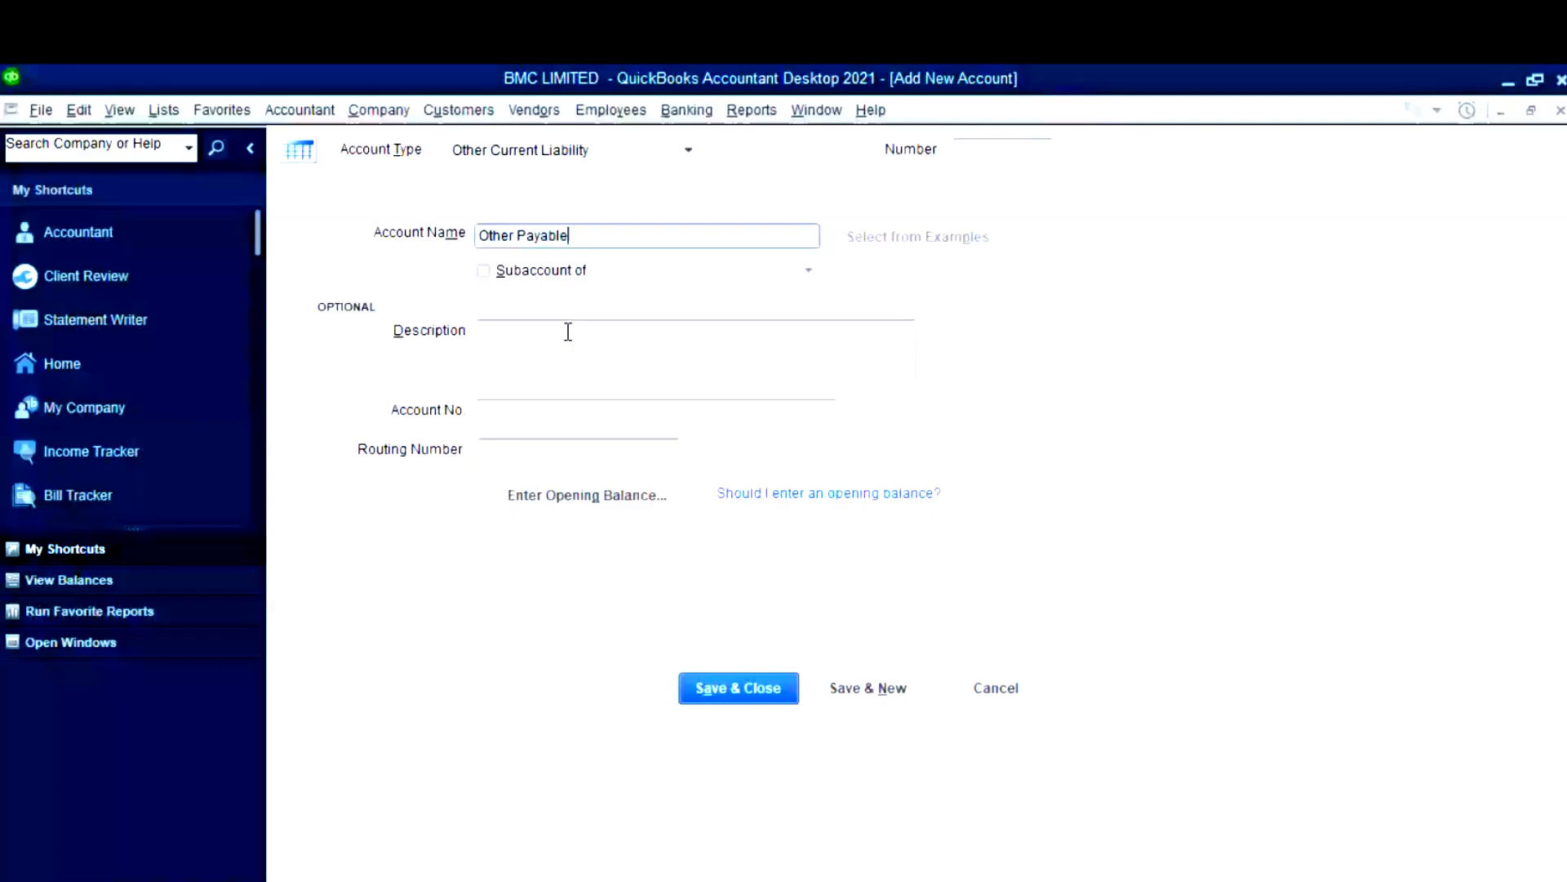
left_click(1030, 146)
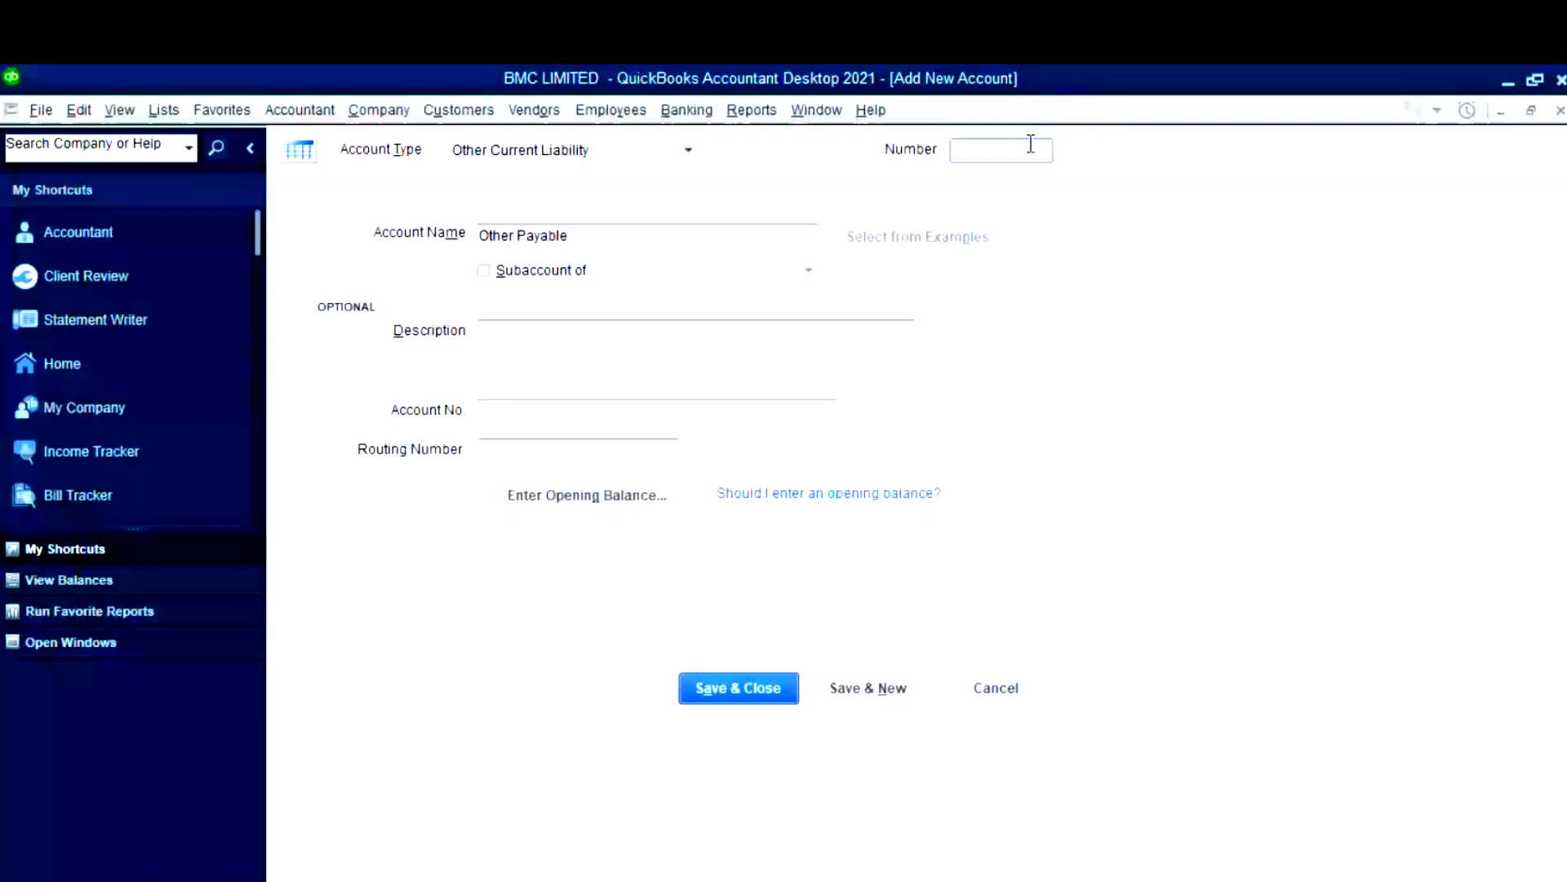
type("2020")
- Give it a 200,000.00 opening balance as of 31/12/2024
left_click(647, 482)
key("super+v")
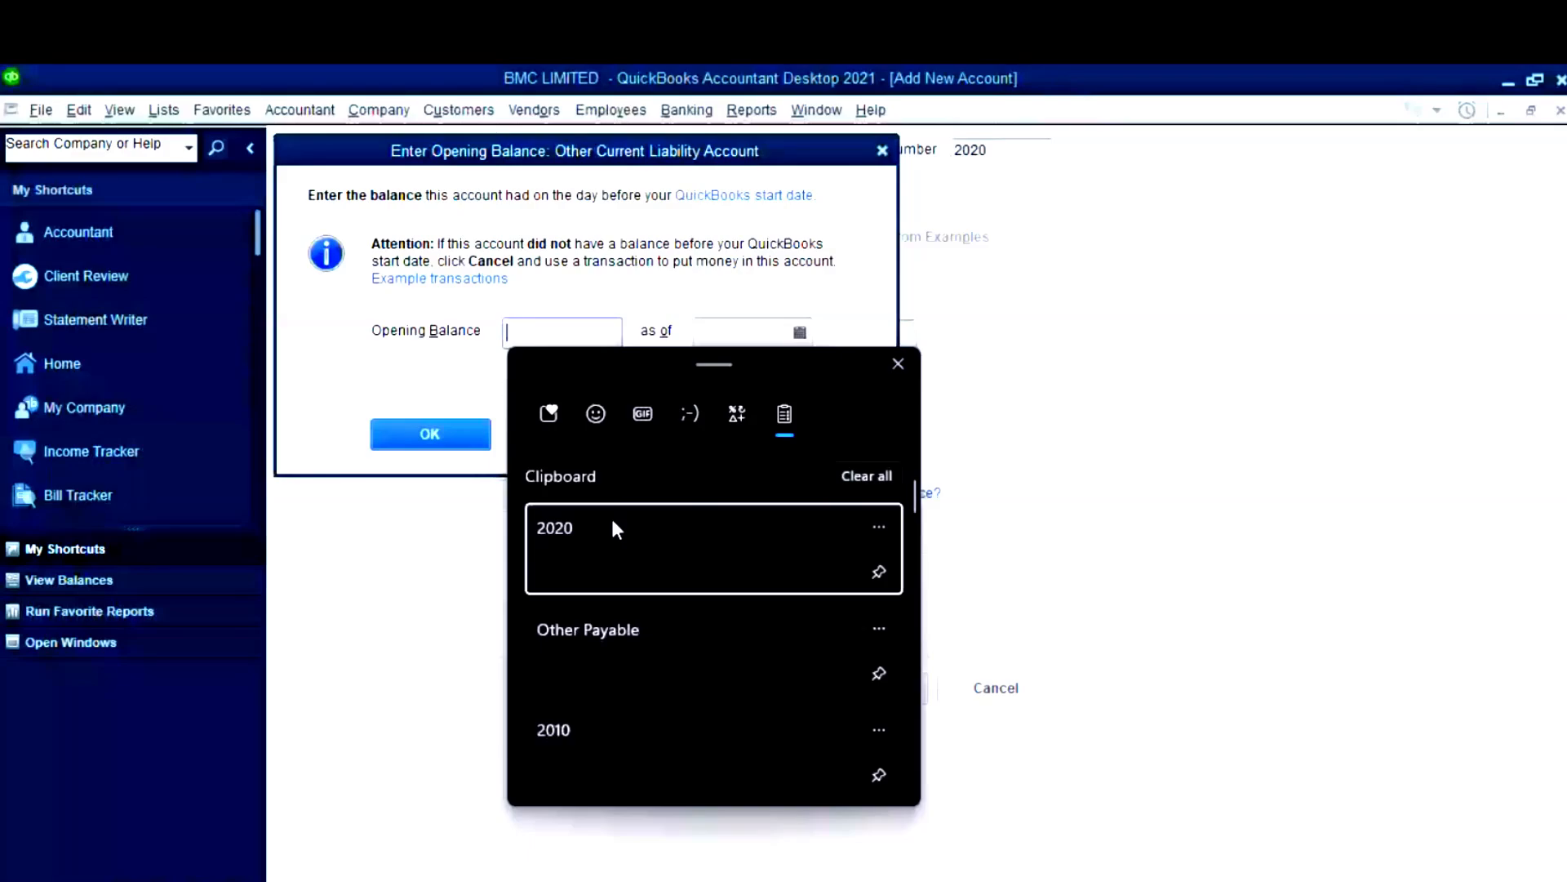
key("alt+Tab")
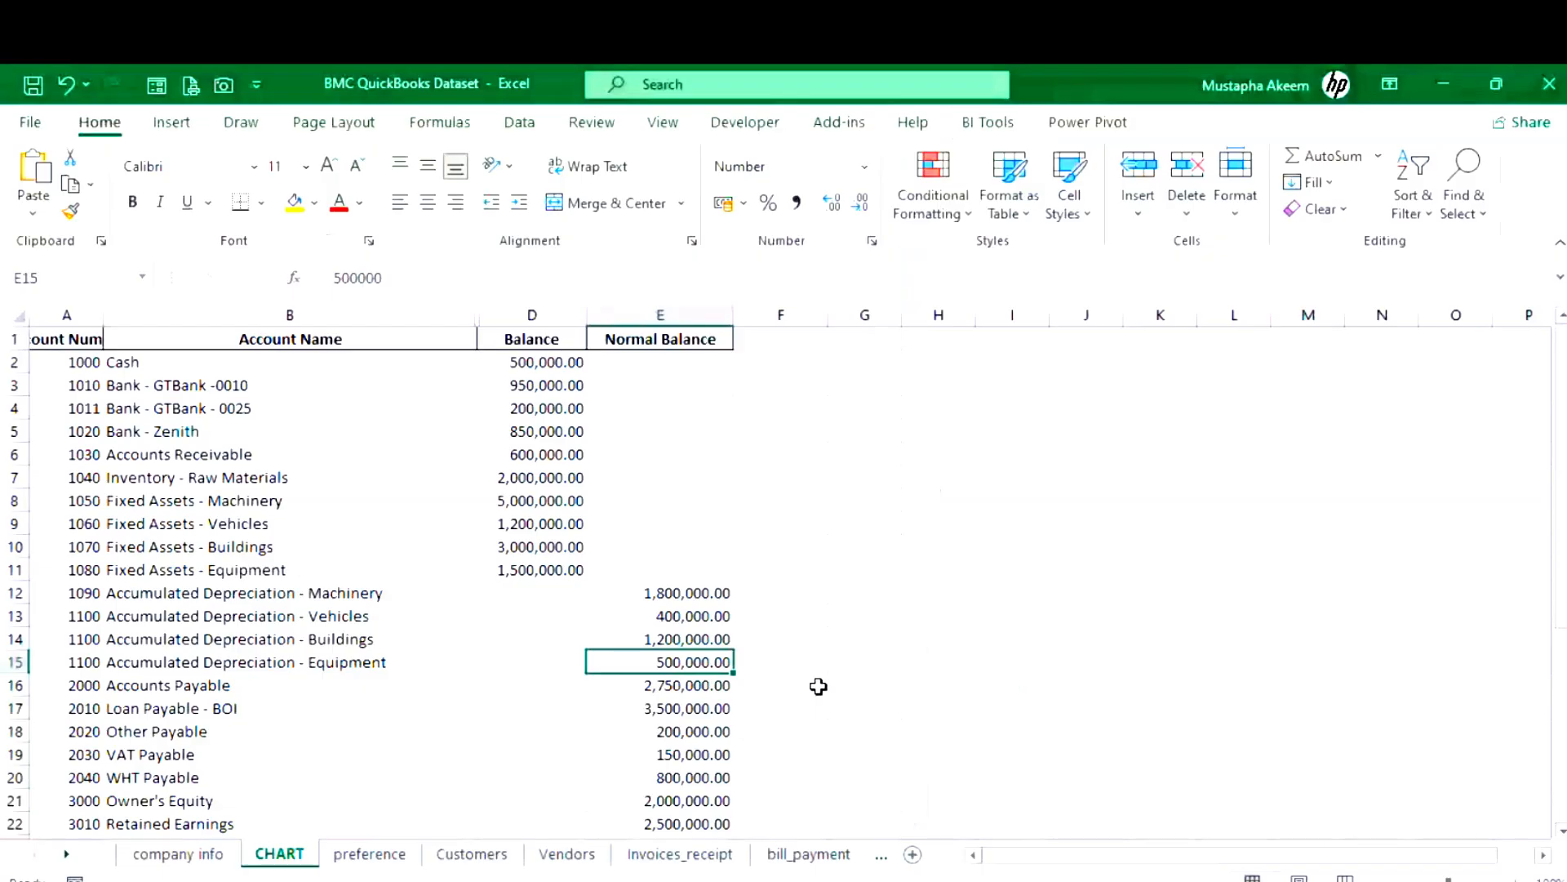
key("alt+Tab")
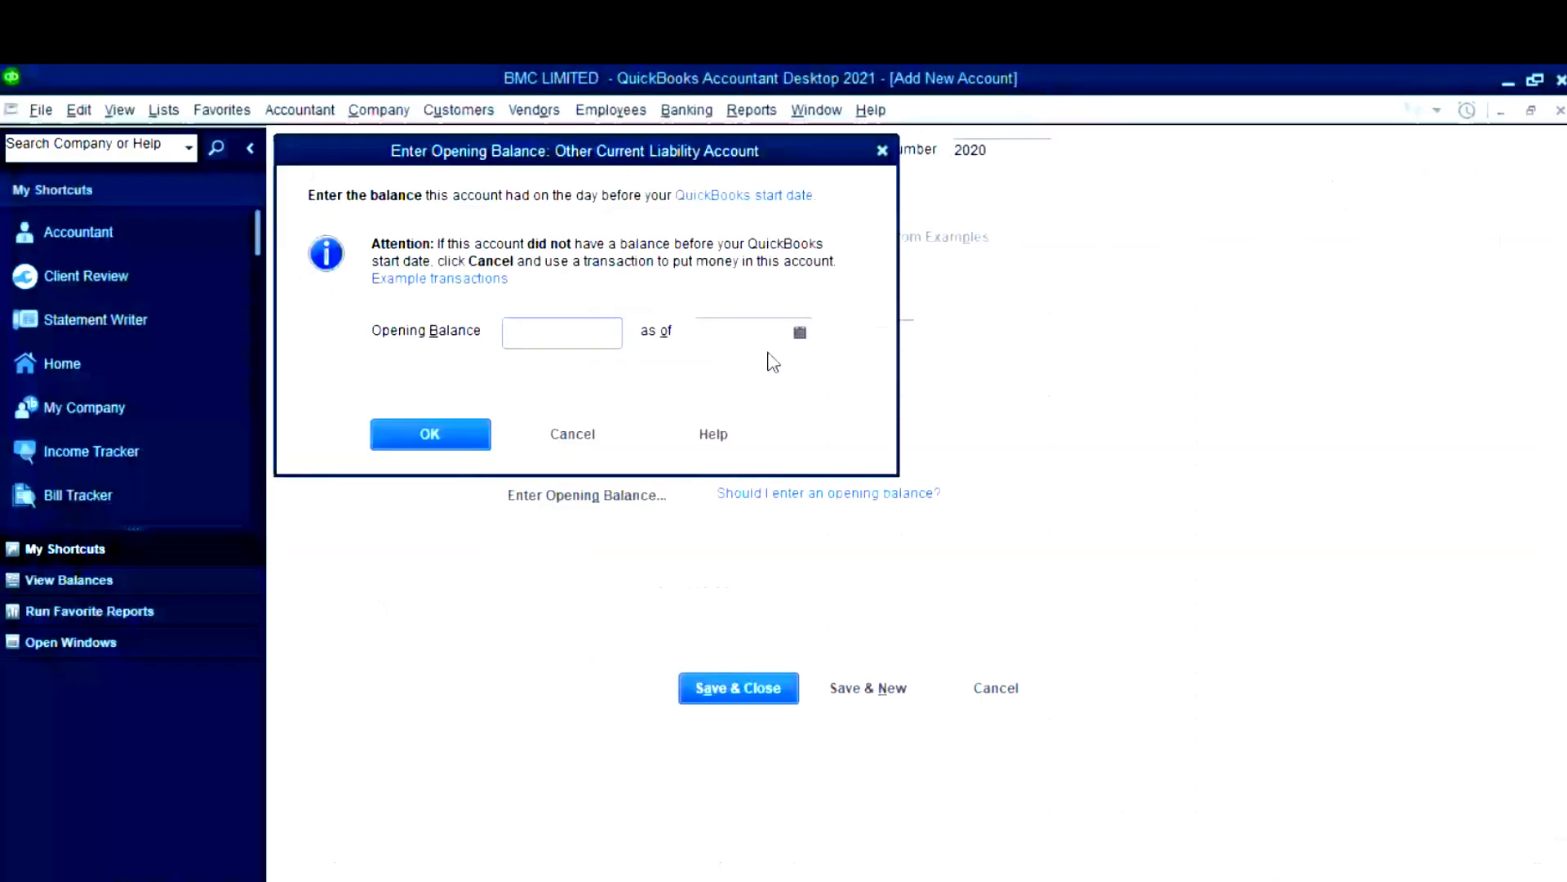
key("ctrl+v")
left_click(773, 347)
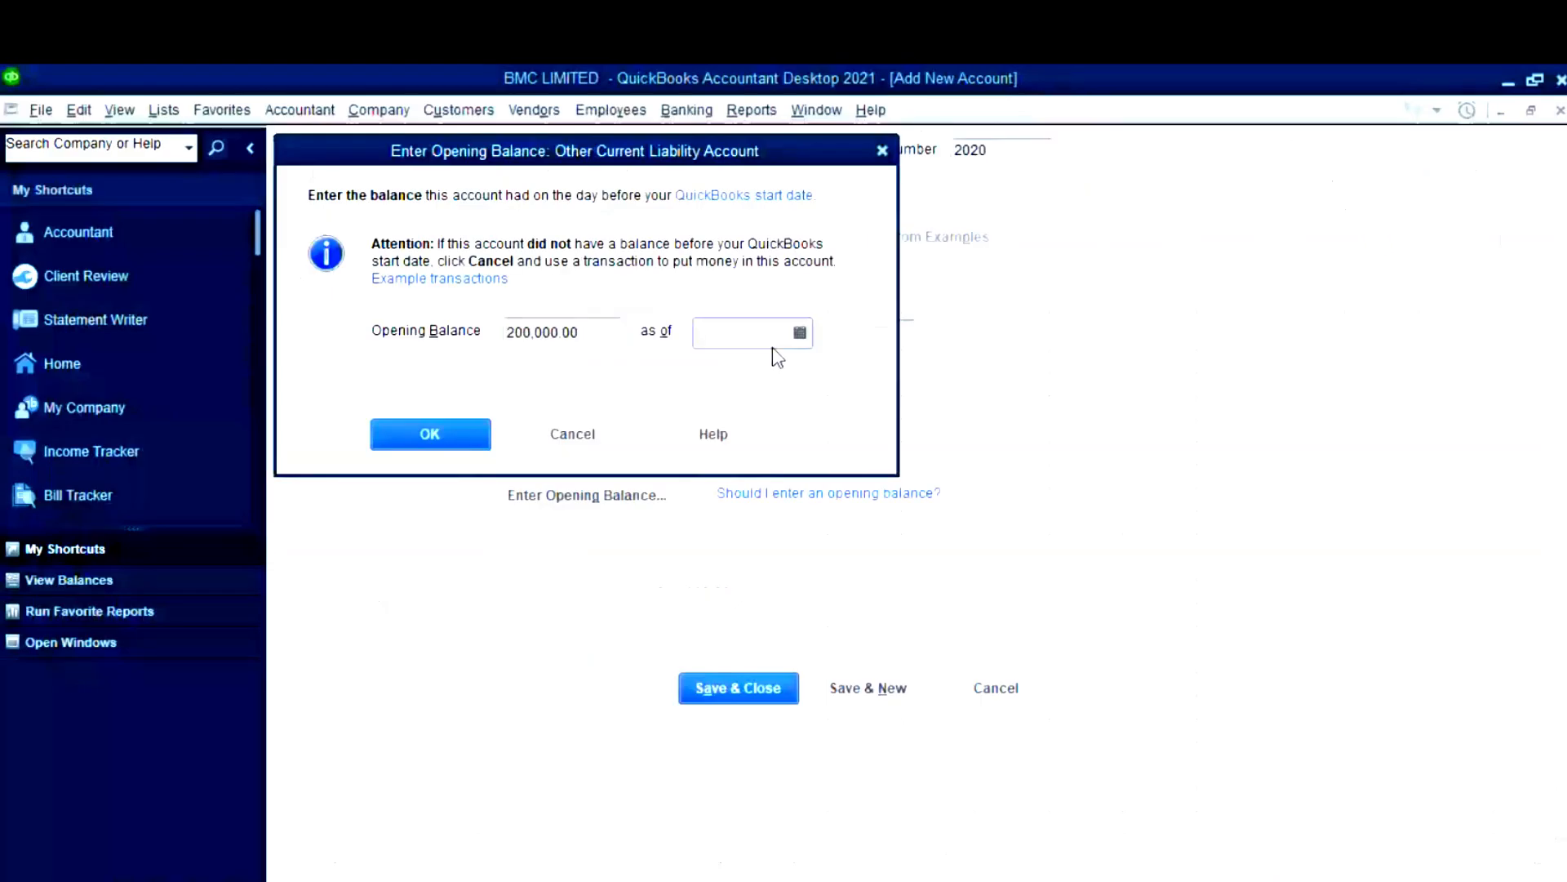
left_click(800, 332)
left_click(722, 374)
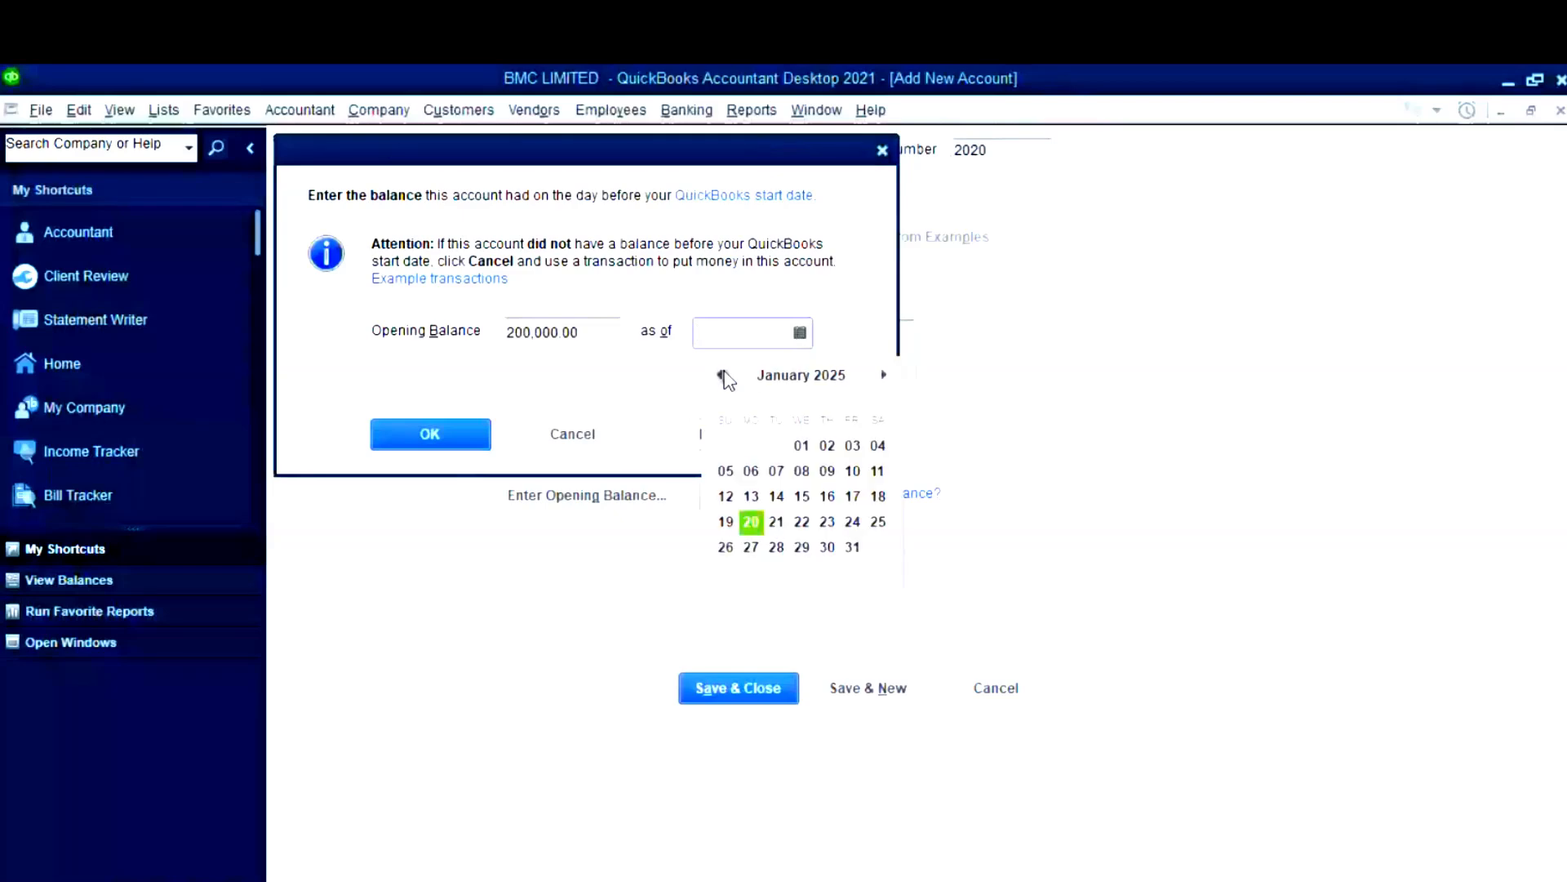
left_click(722, 375)
left_click(776, 547)
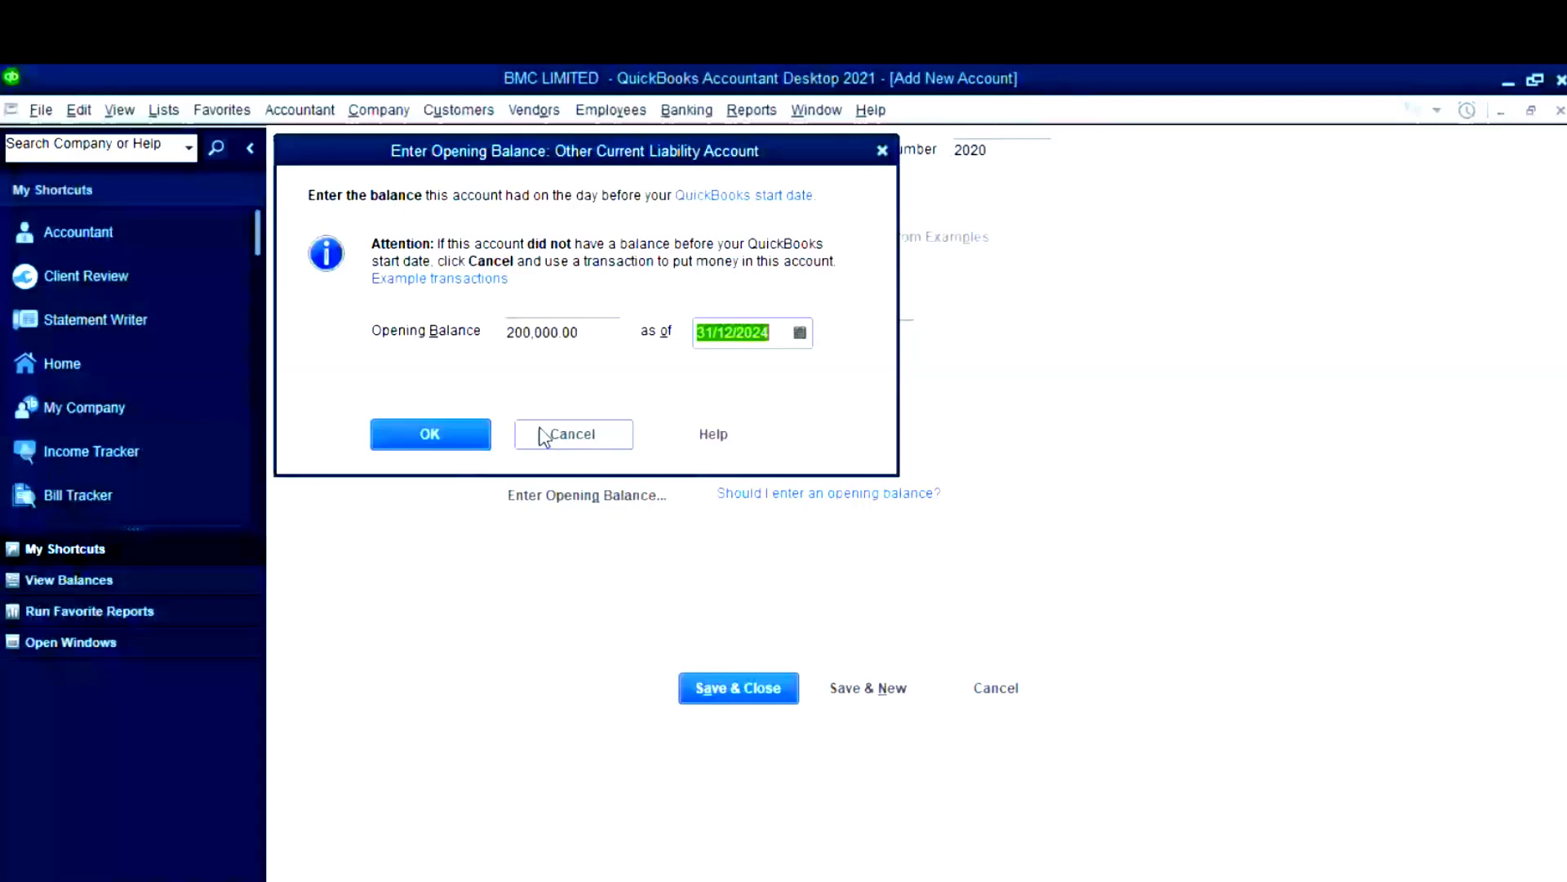
key("Return")
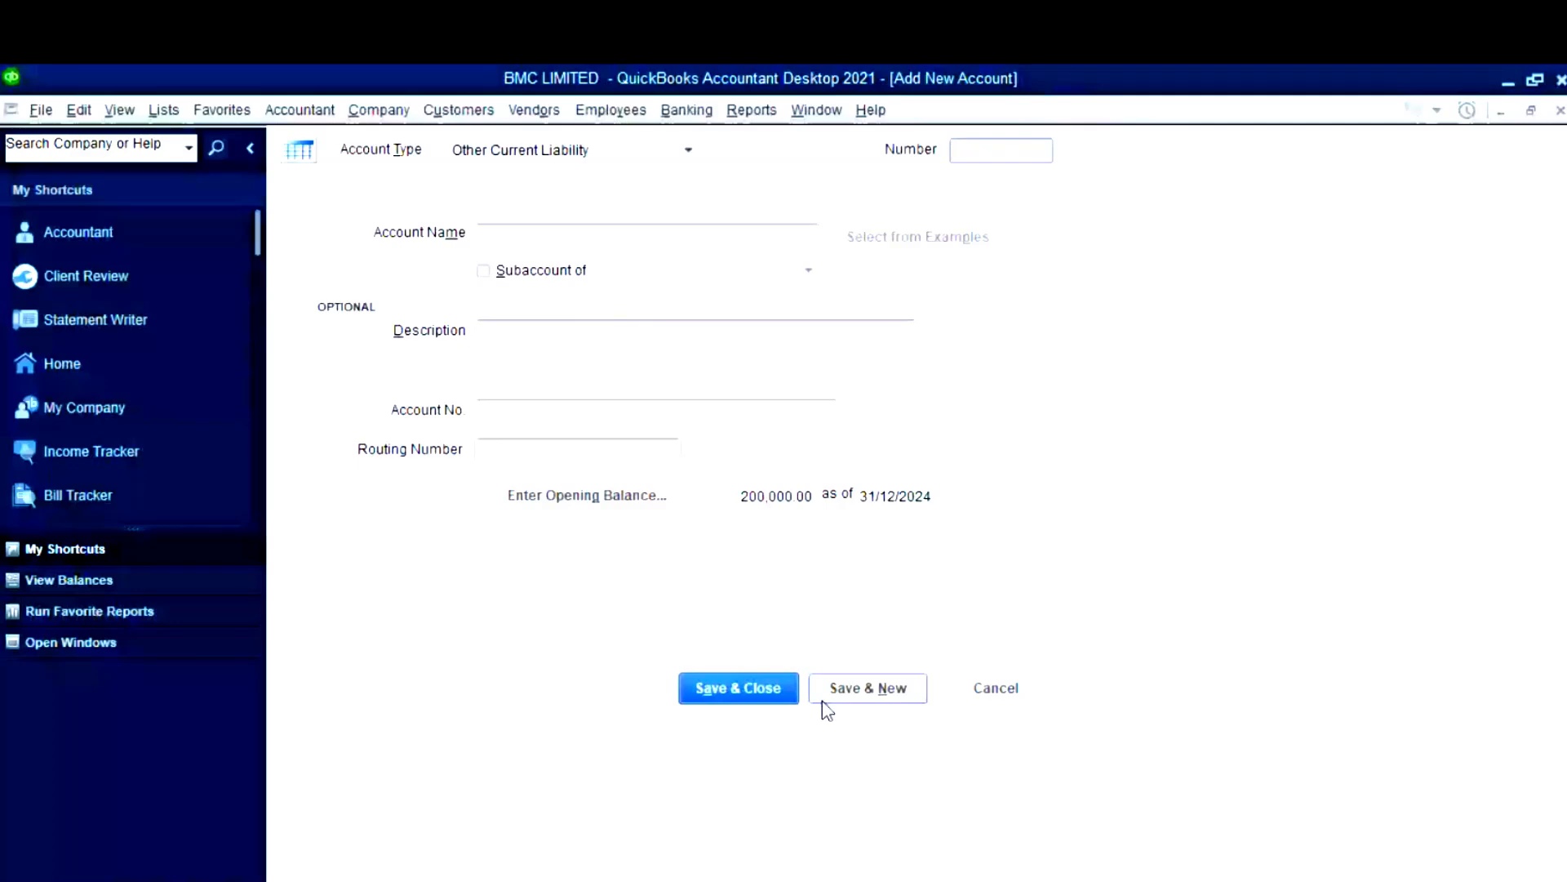
- Close the blank Add New Account form, leaving the Chart of Accounts list
key("alt+Tab")
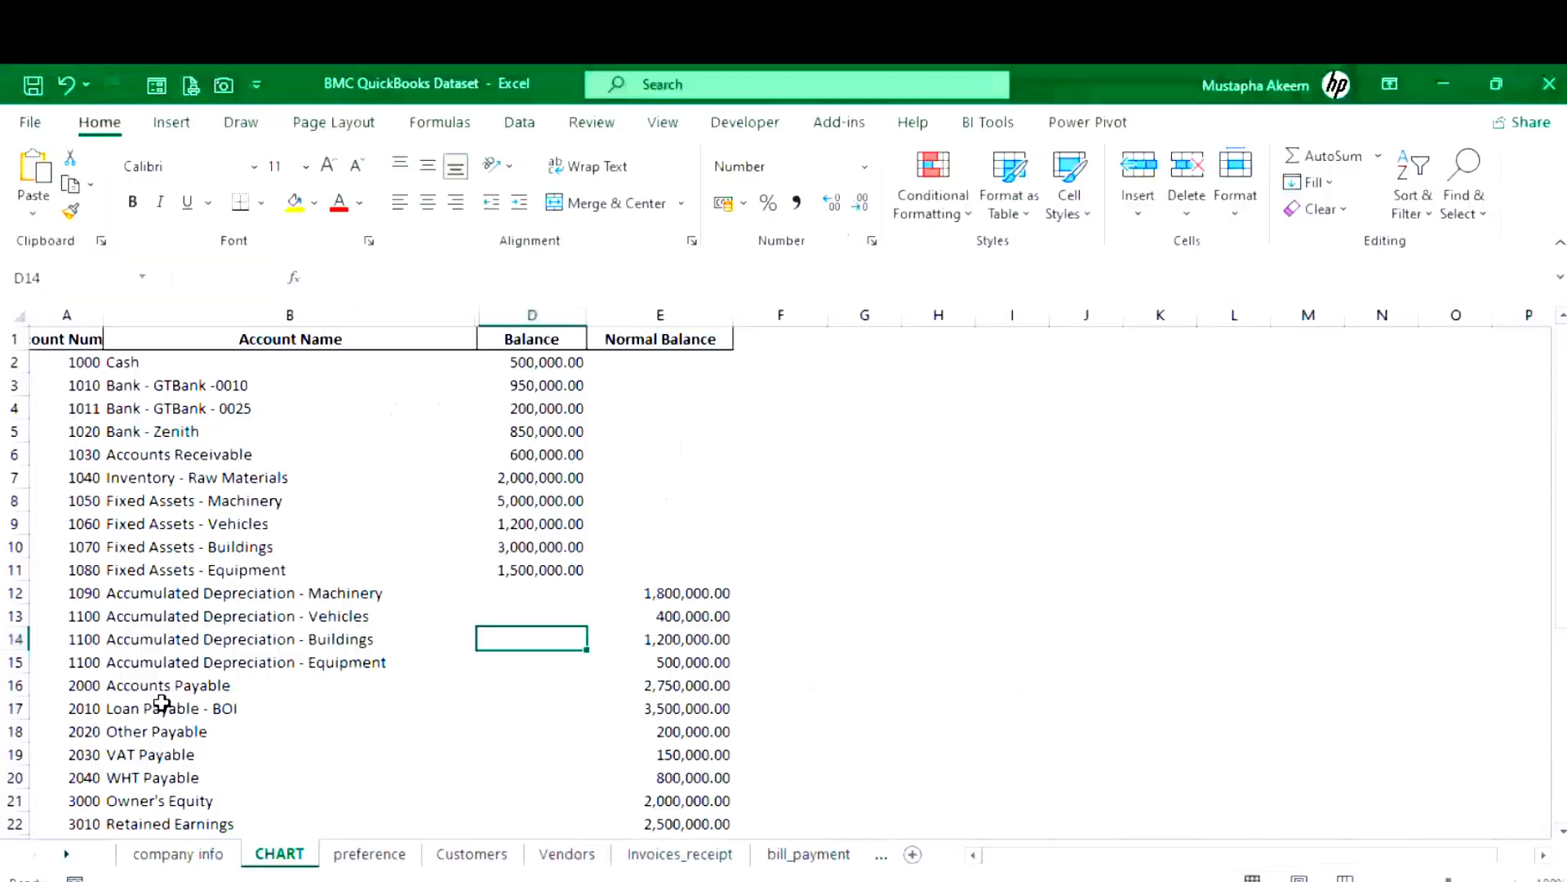
left_click(1443, 84)
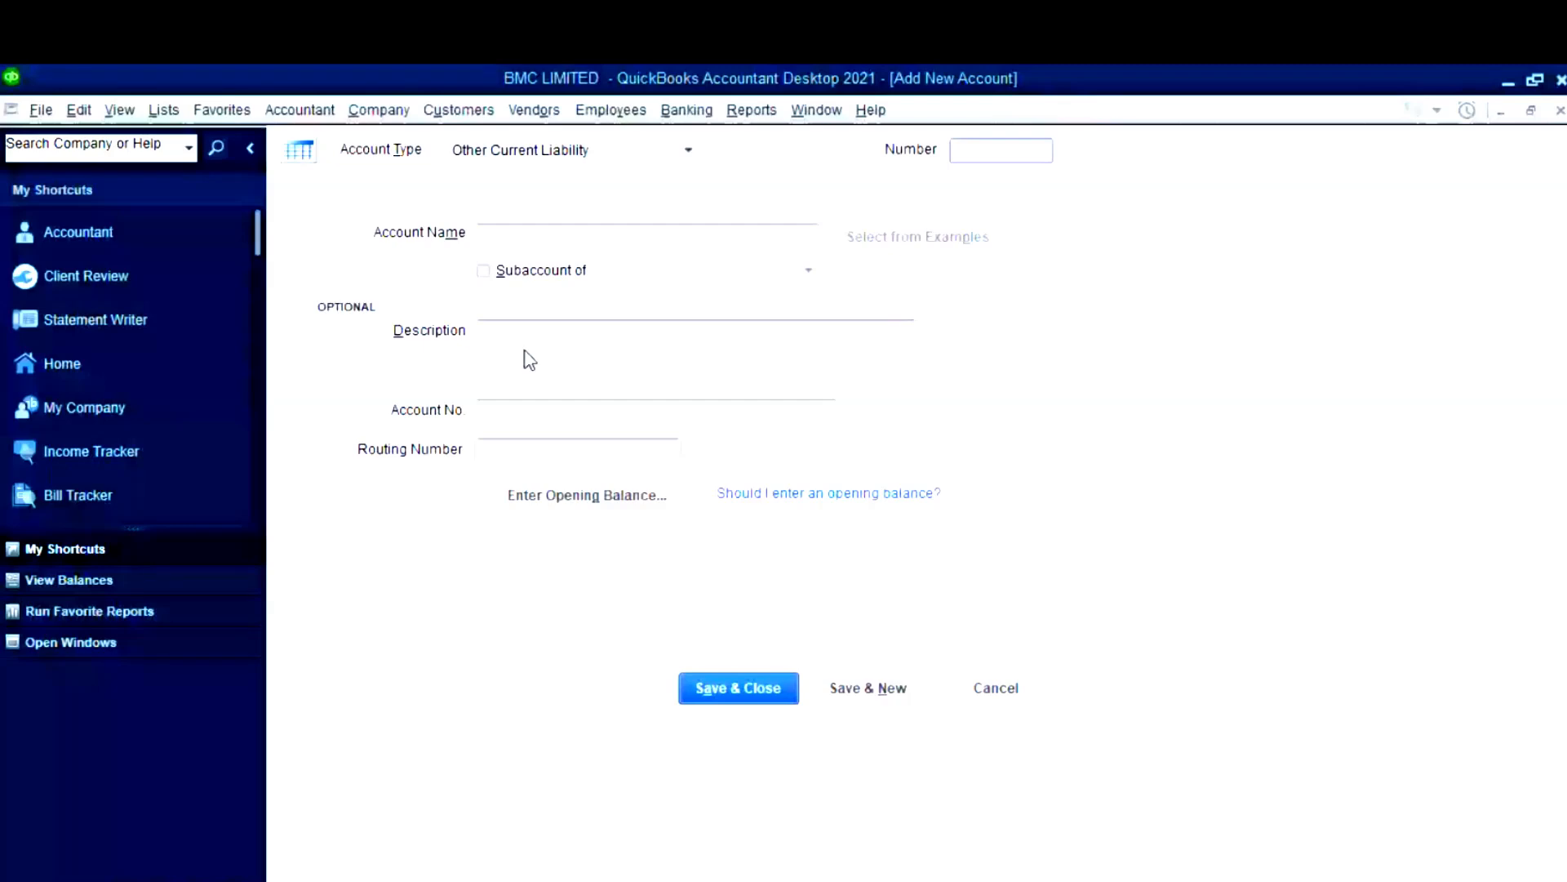
key("Escape")
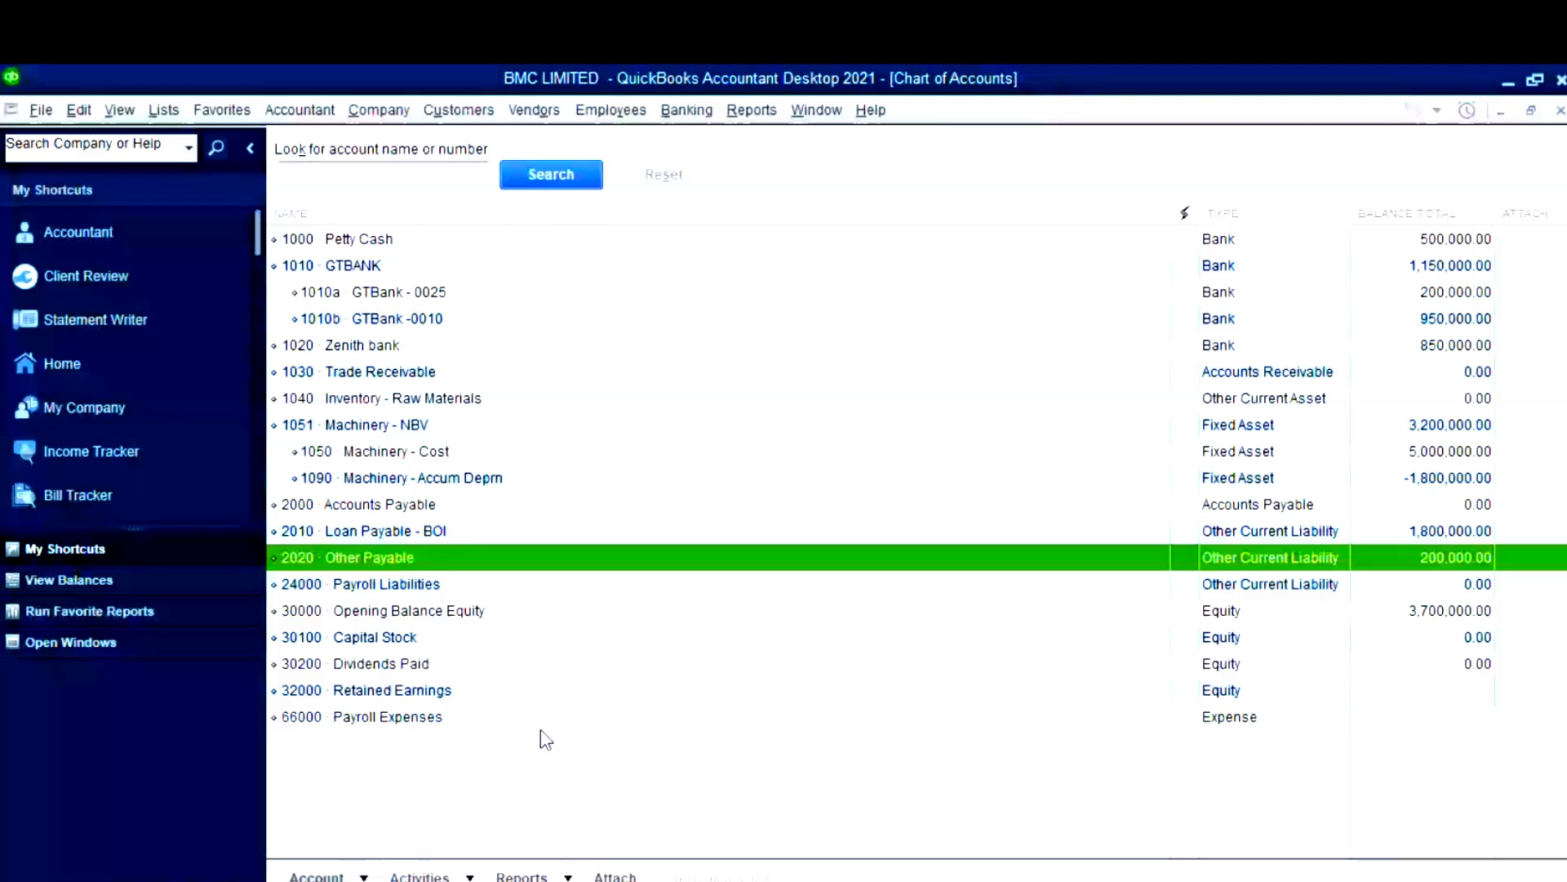
- Try the Account menu's option to import accounts from Excel
left_click(316, 875)
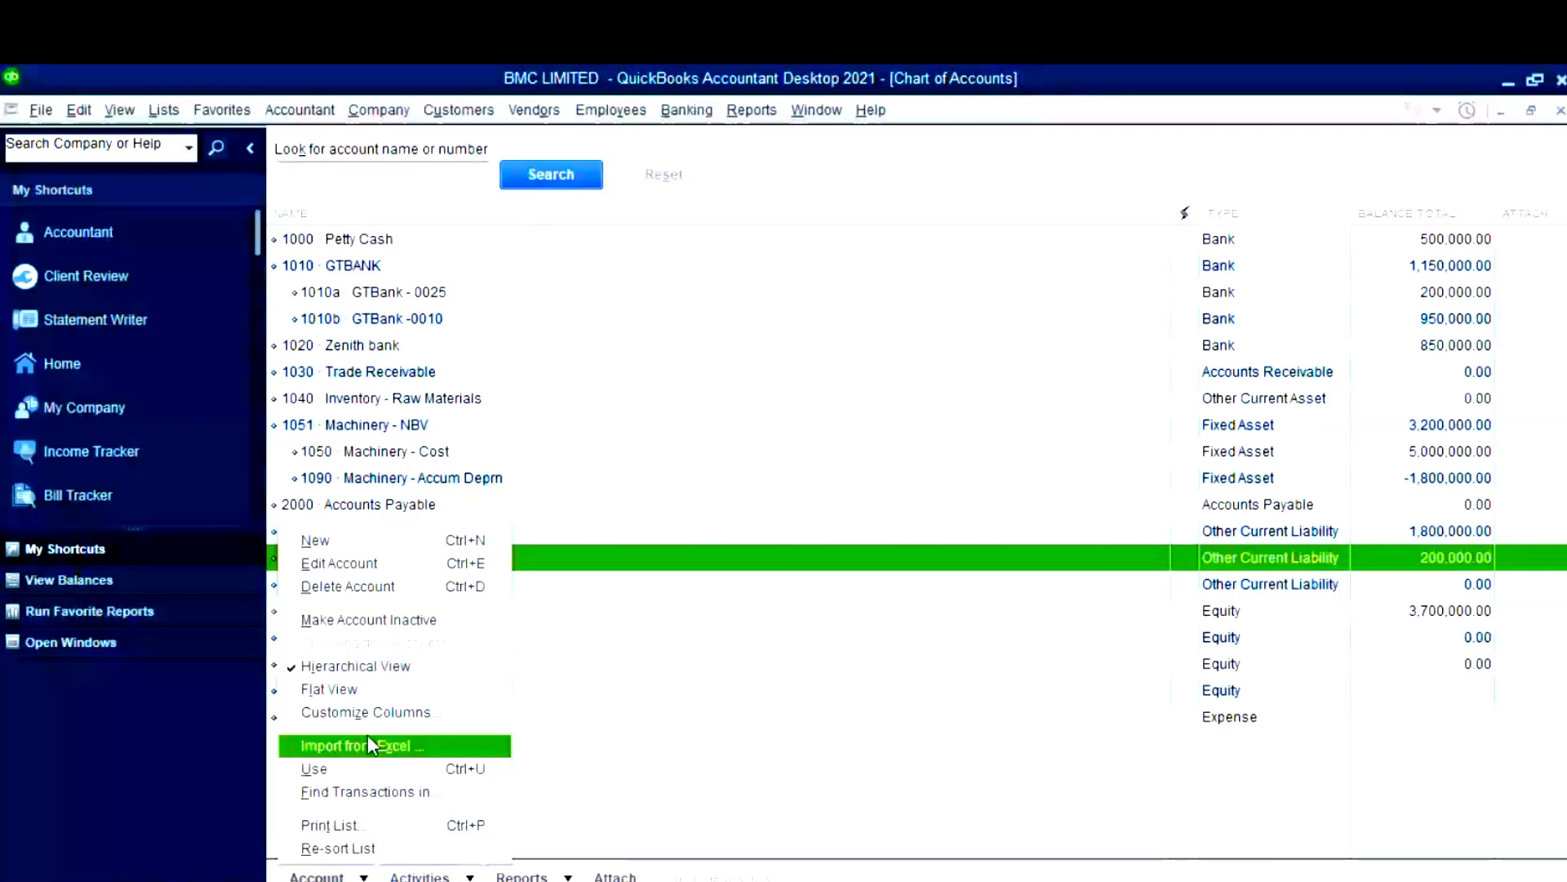
left_click(368, 743)
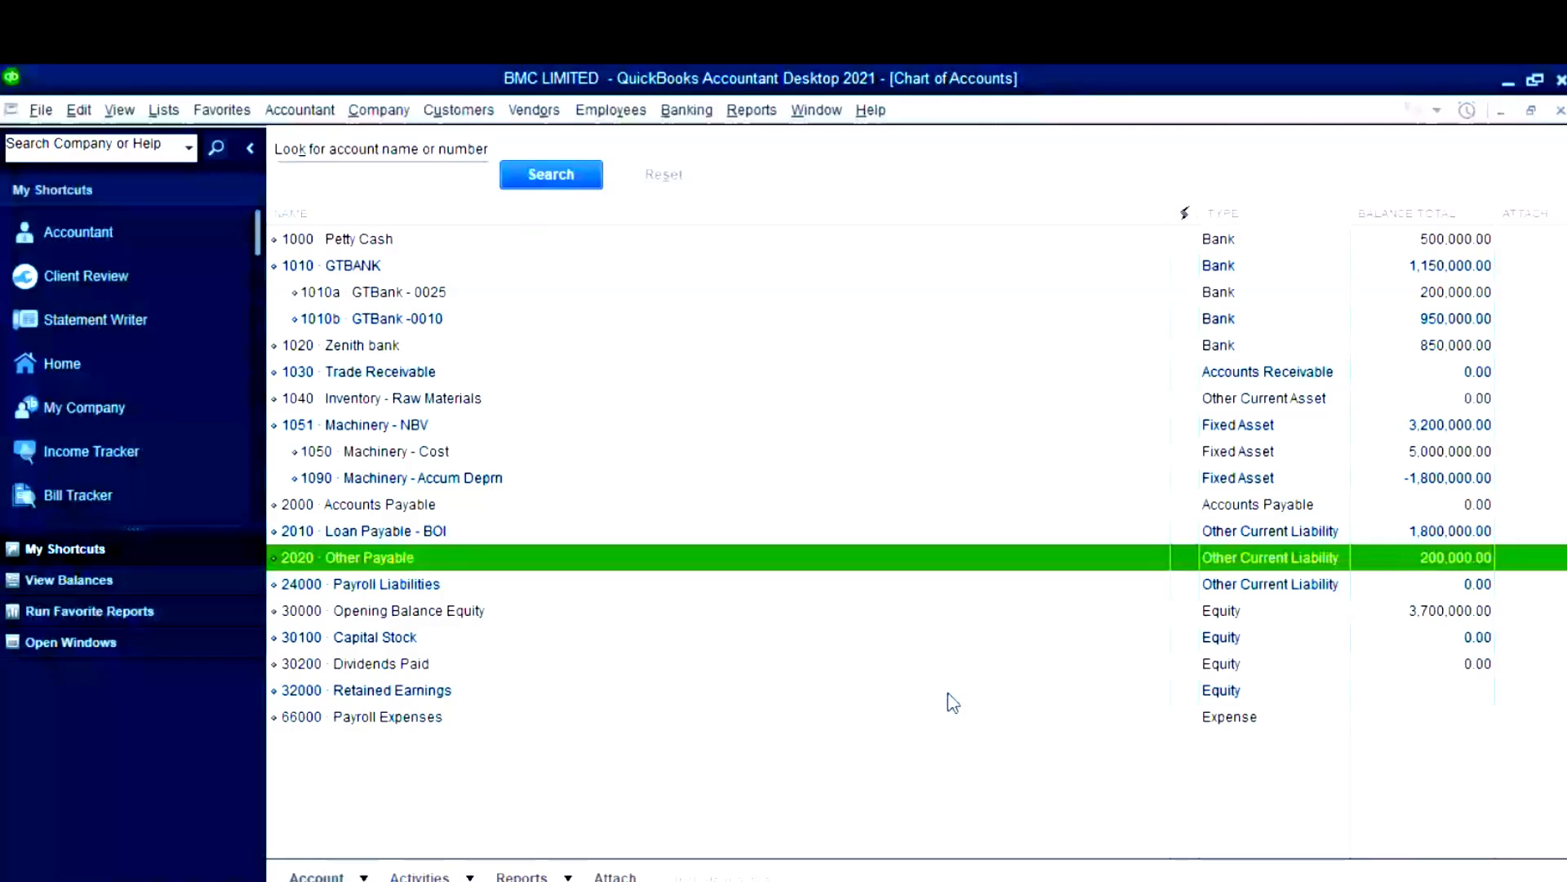
mouse_move(467, 835)
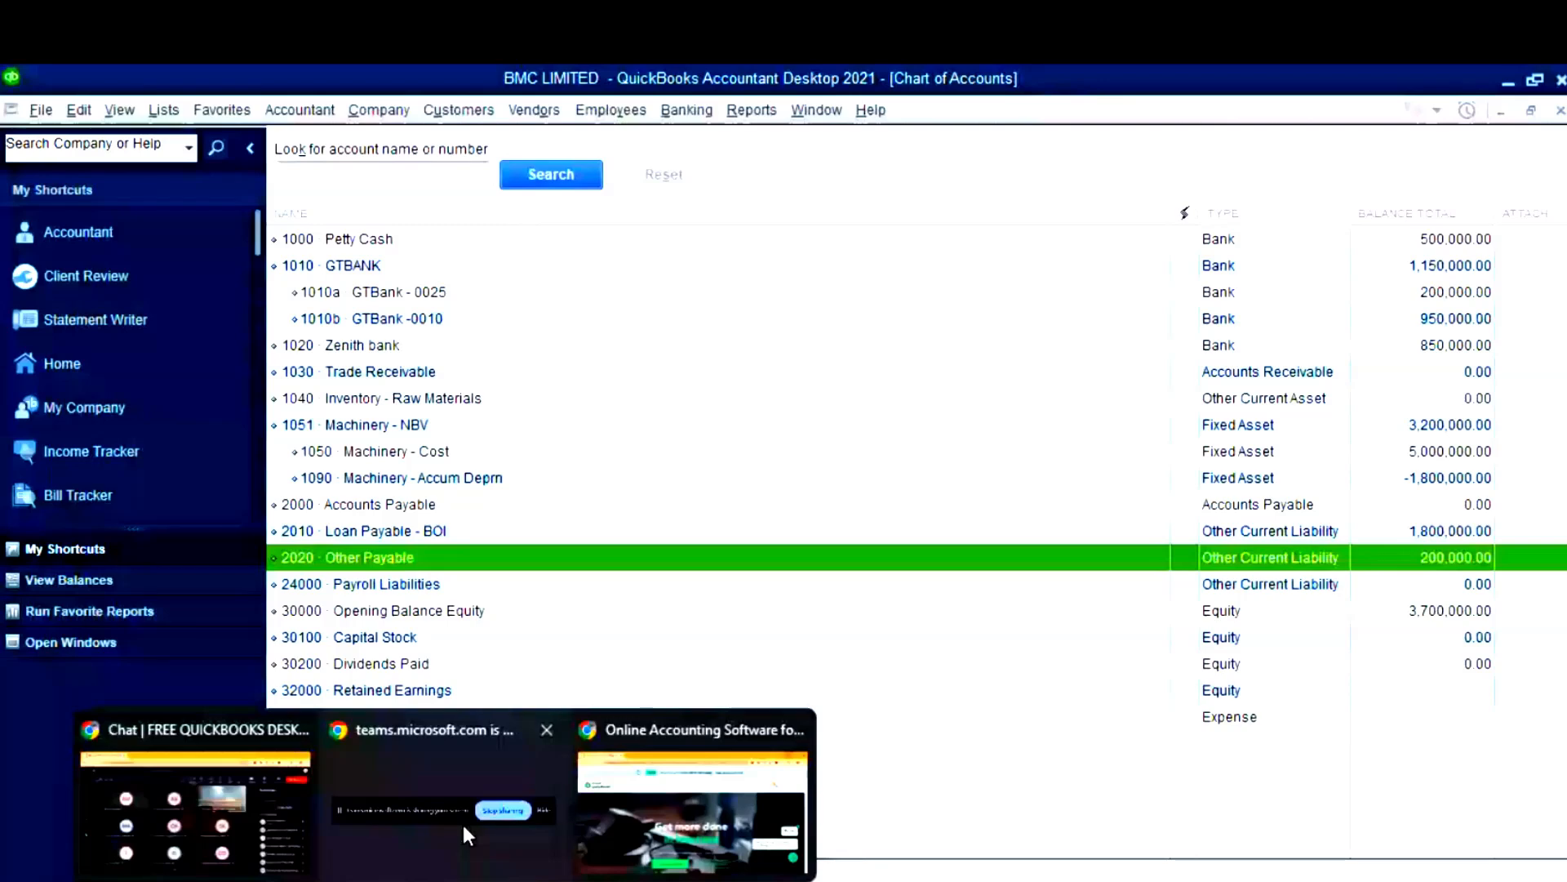
left_click(463, 824)
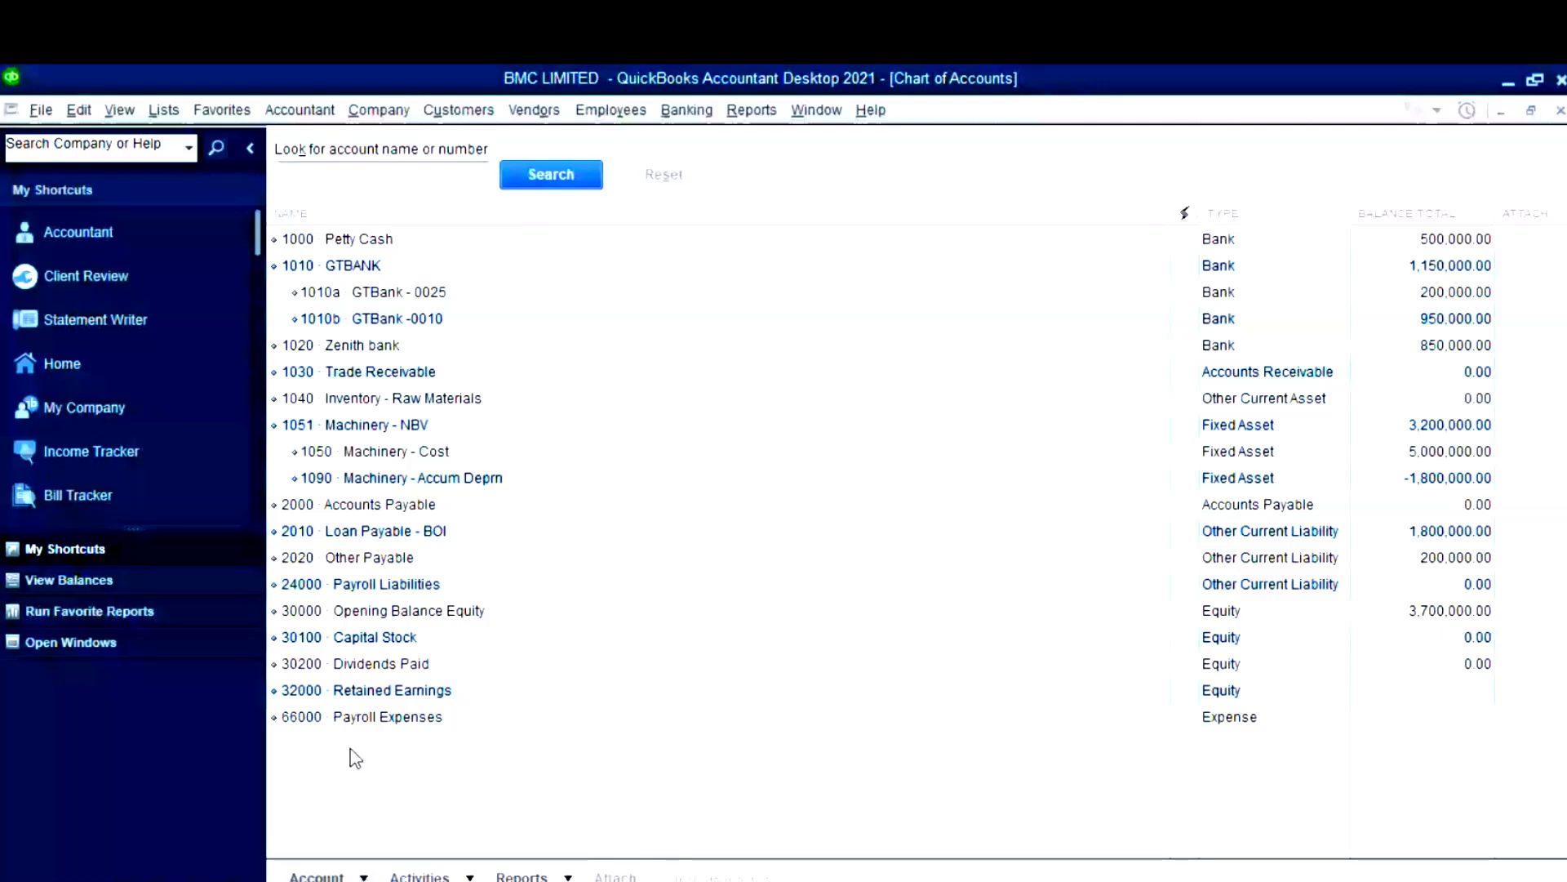
left_click(45, 112)
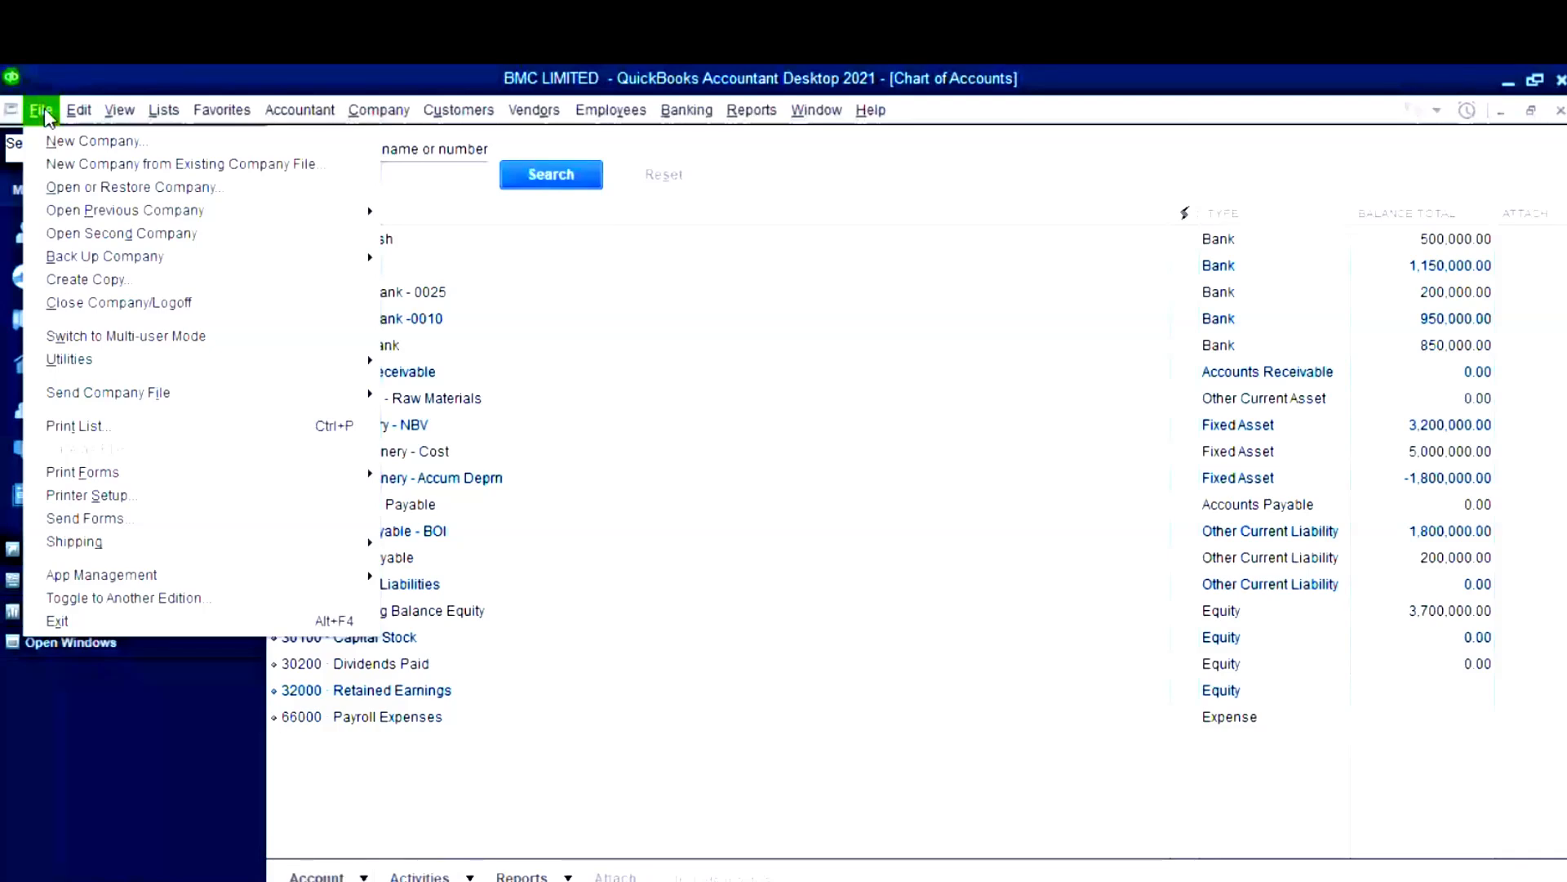
mouse_move(98, 360)
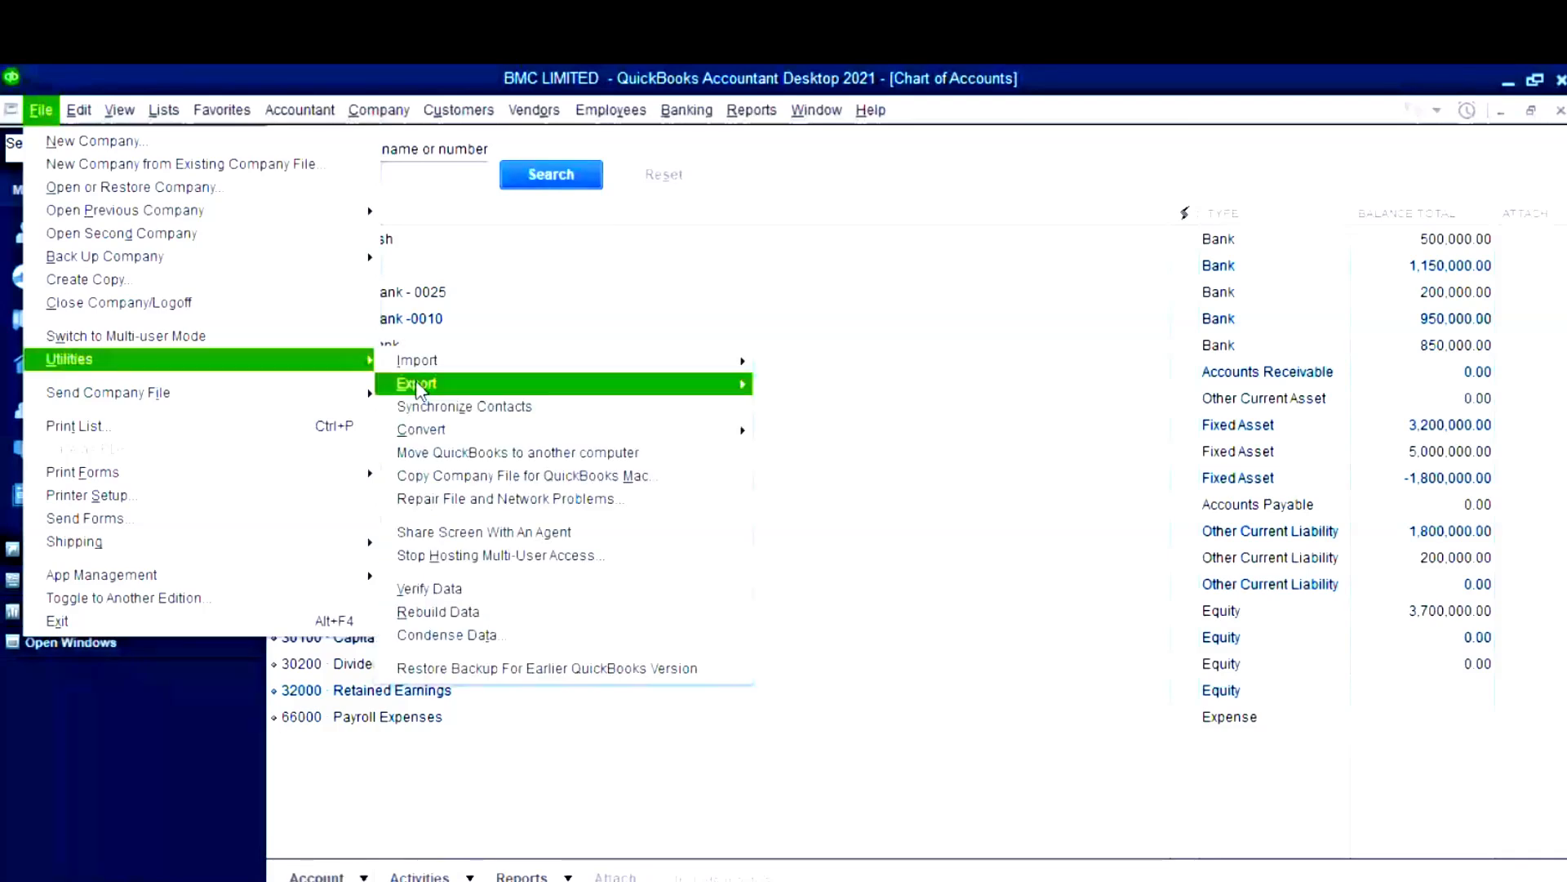
mouse_move(490, 361)
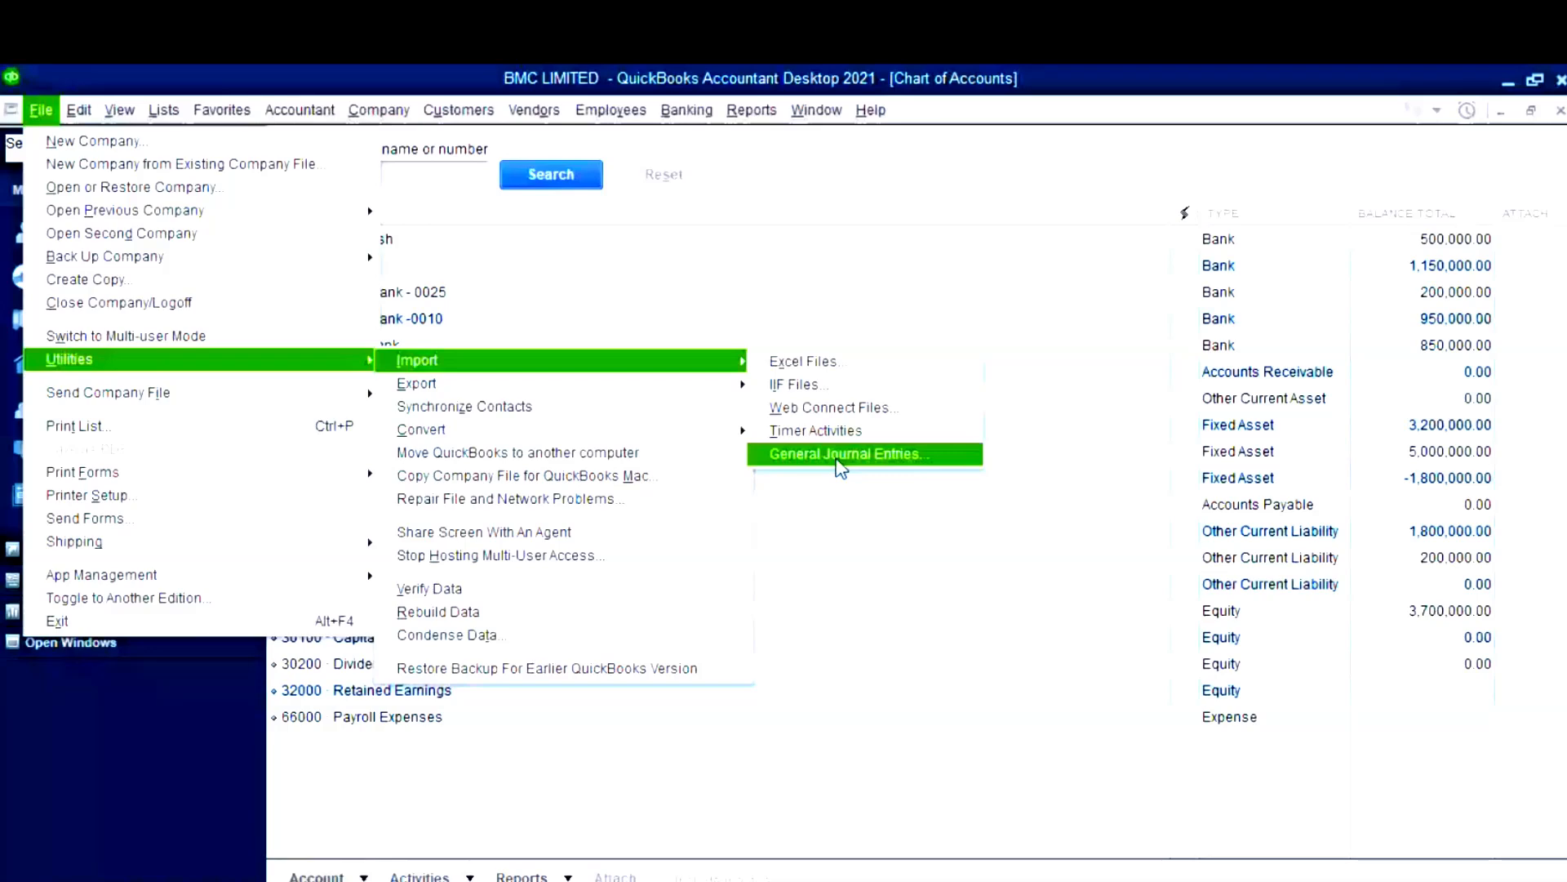
left_click(319, 876)
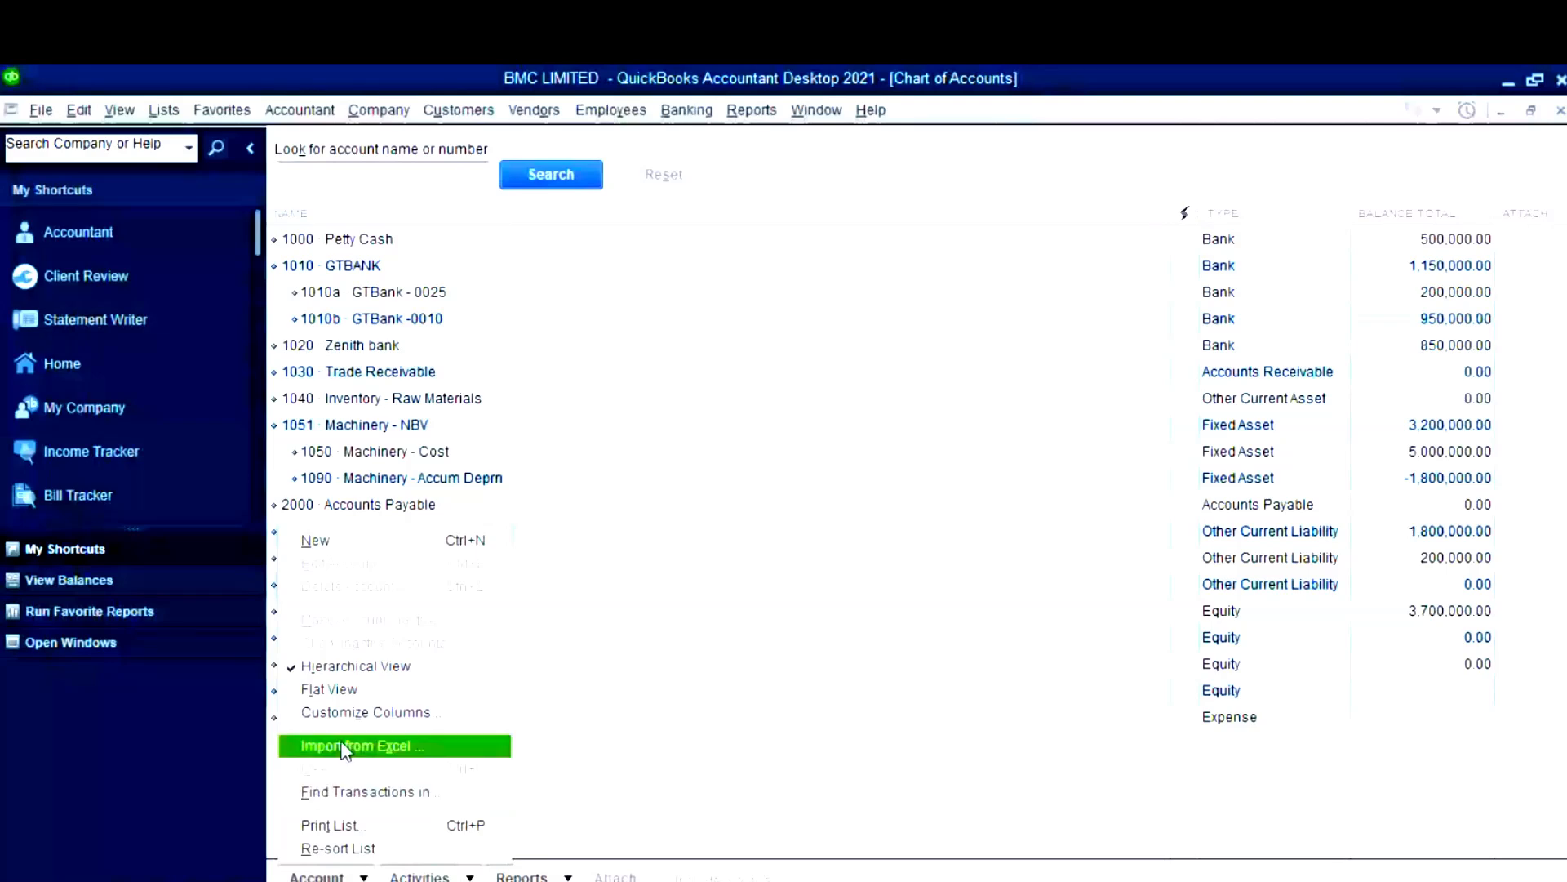
left_click(344, 747)
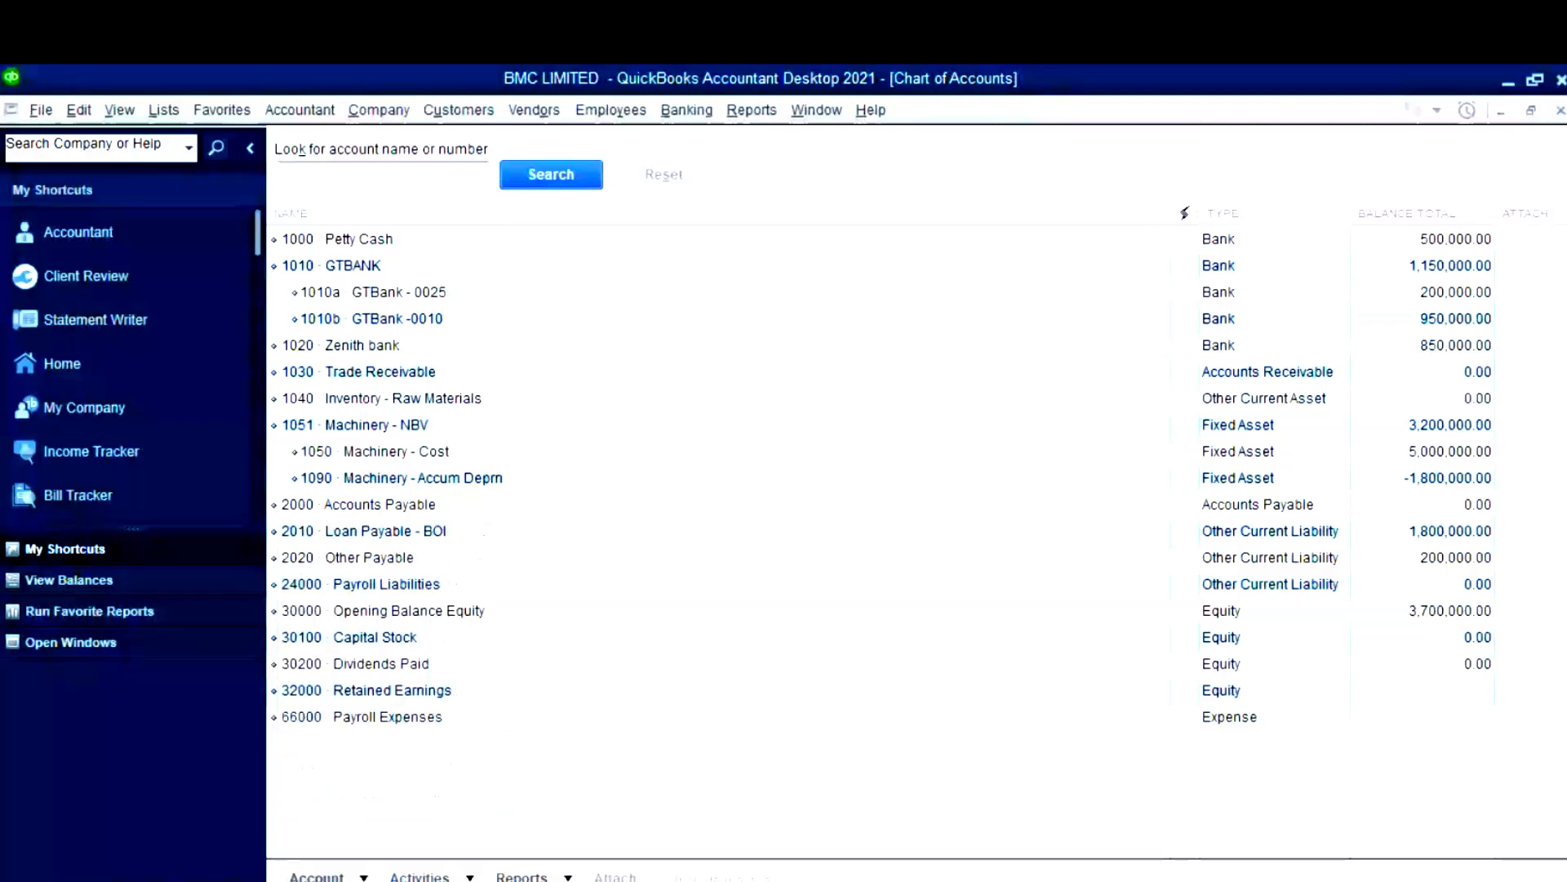
mouse_move(770, 783)
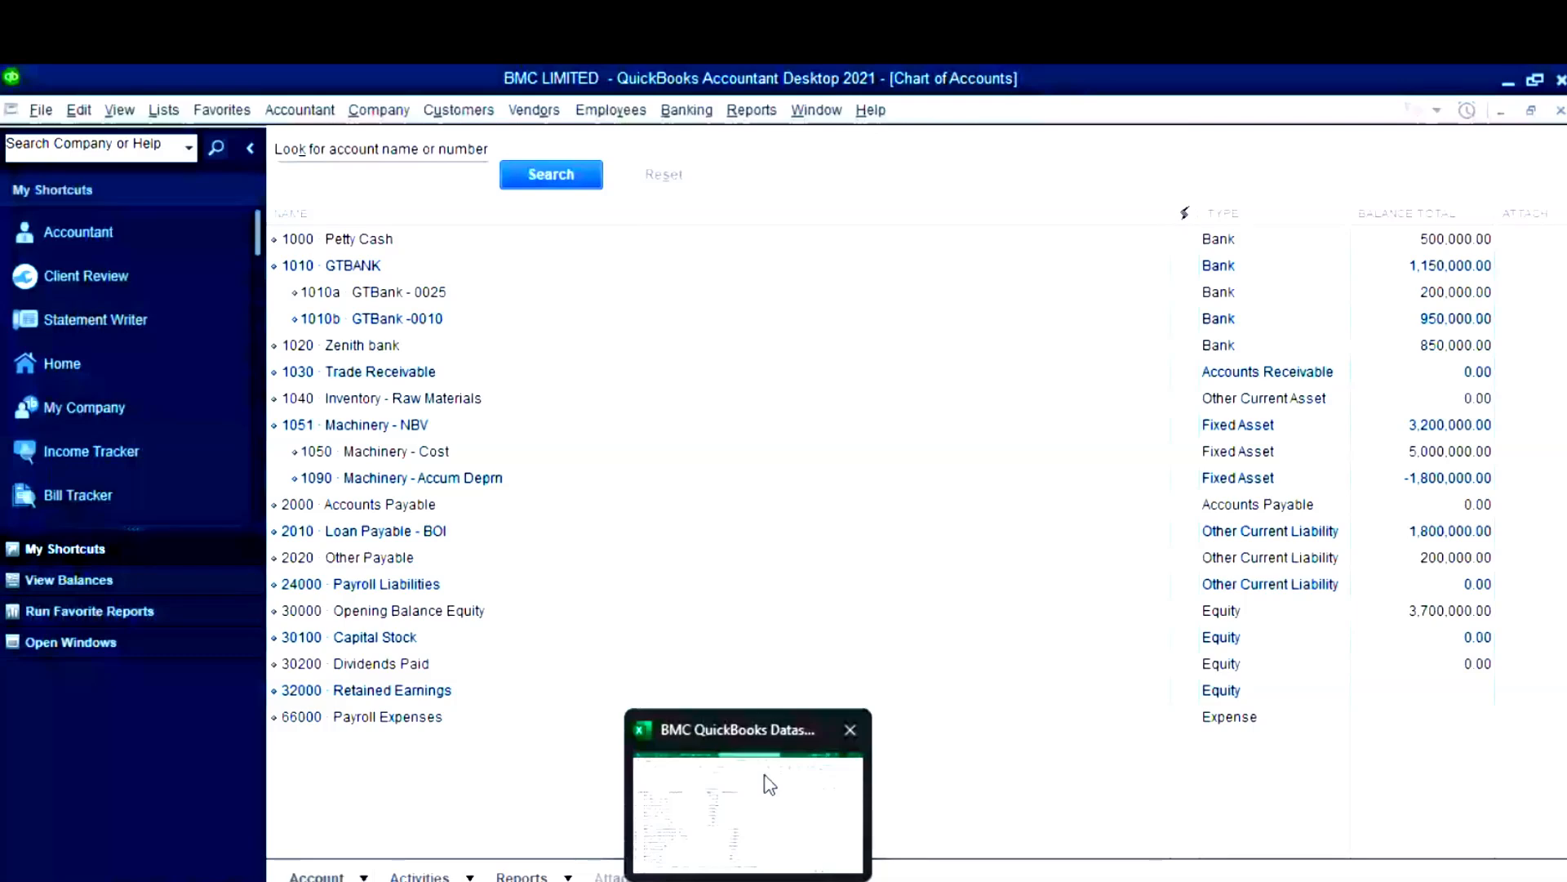
- Copy Owner's Equity and its 2,000,000.00 balance from the CHART sheet, then return to QuickBooks
left_click(770, 784)
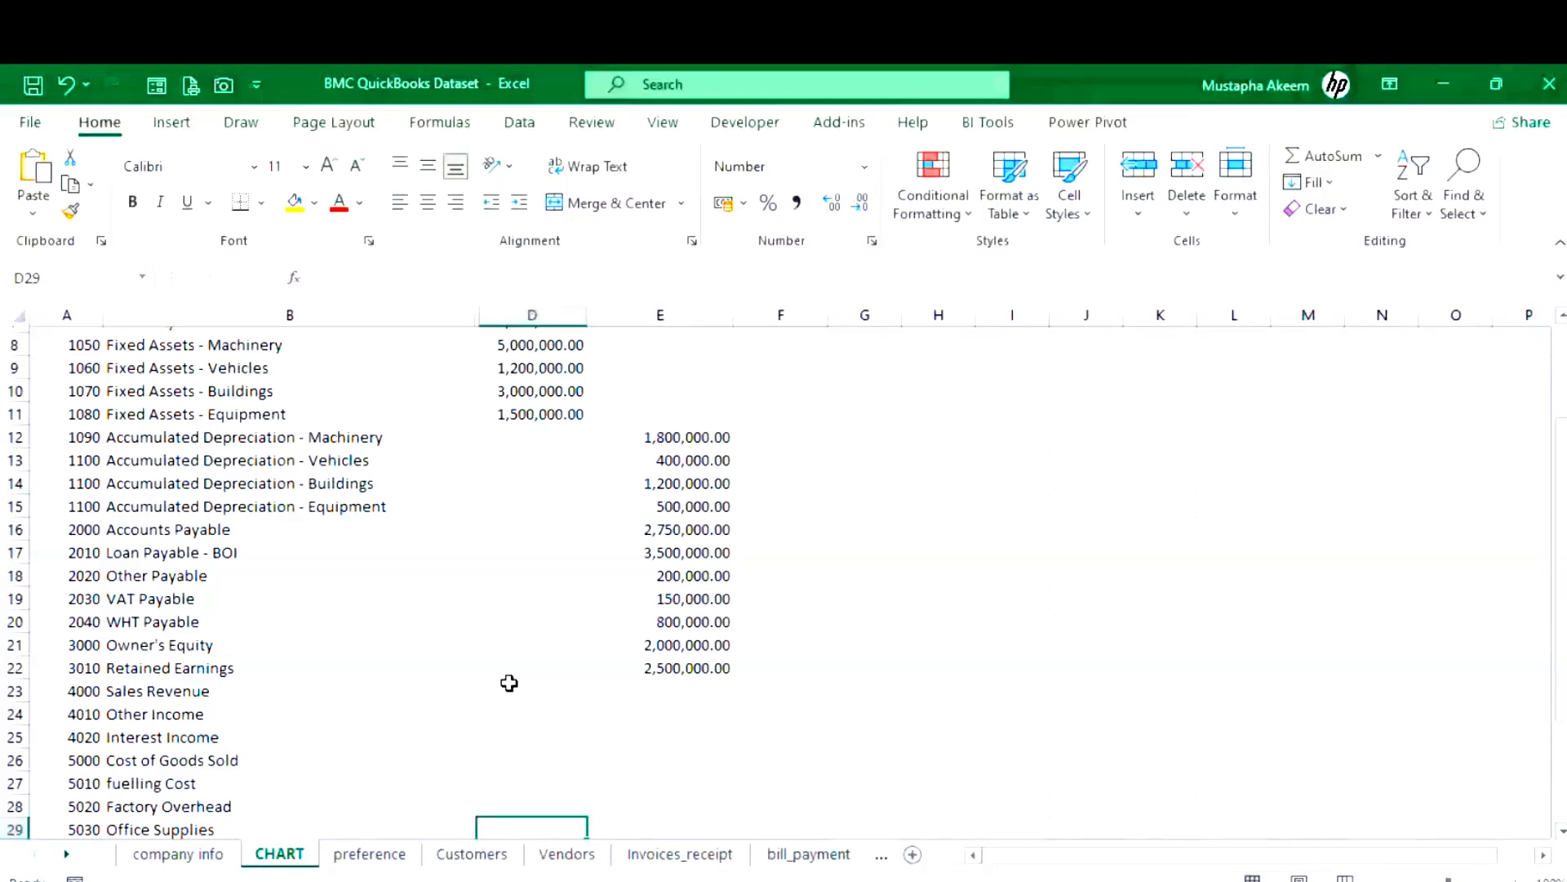
key("Up")
key("Up")
key("Up")
key("Up")
key("Up")
key("Up")
key("Up")
key("Up")
key("Up")
key("Up")
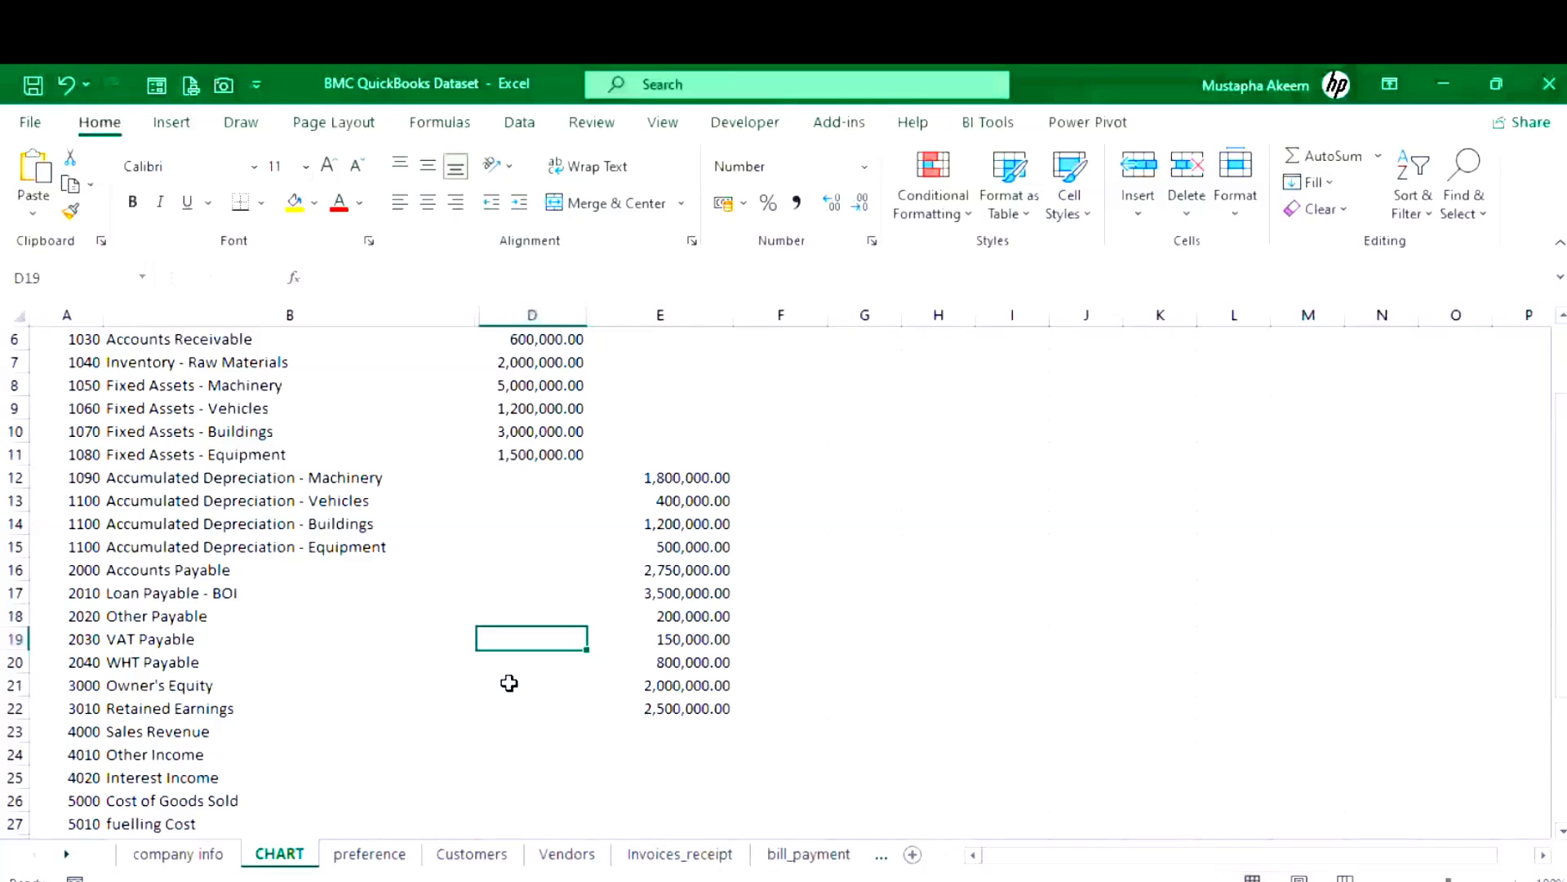
left_click(155, 686)
key("ctrl+c")
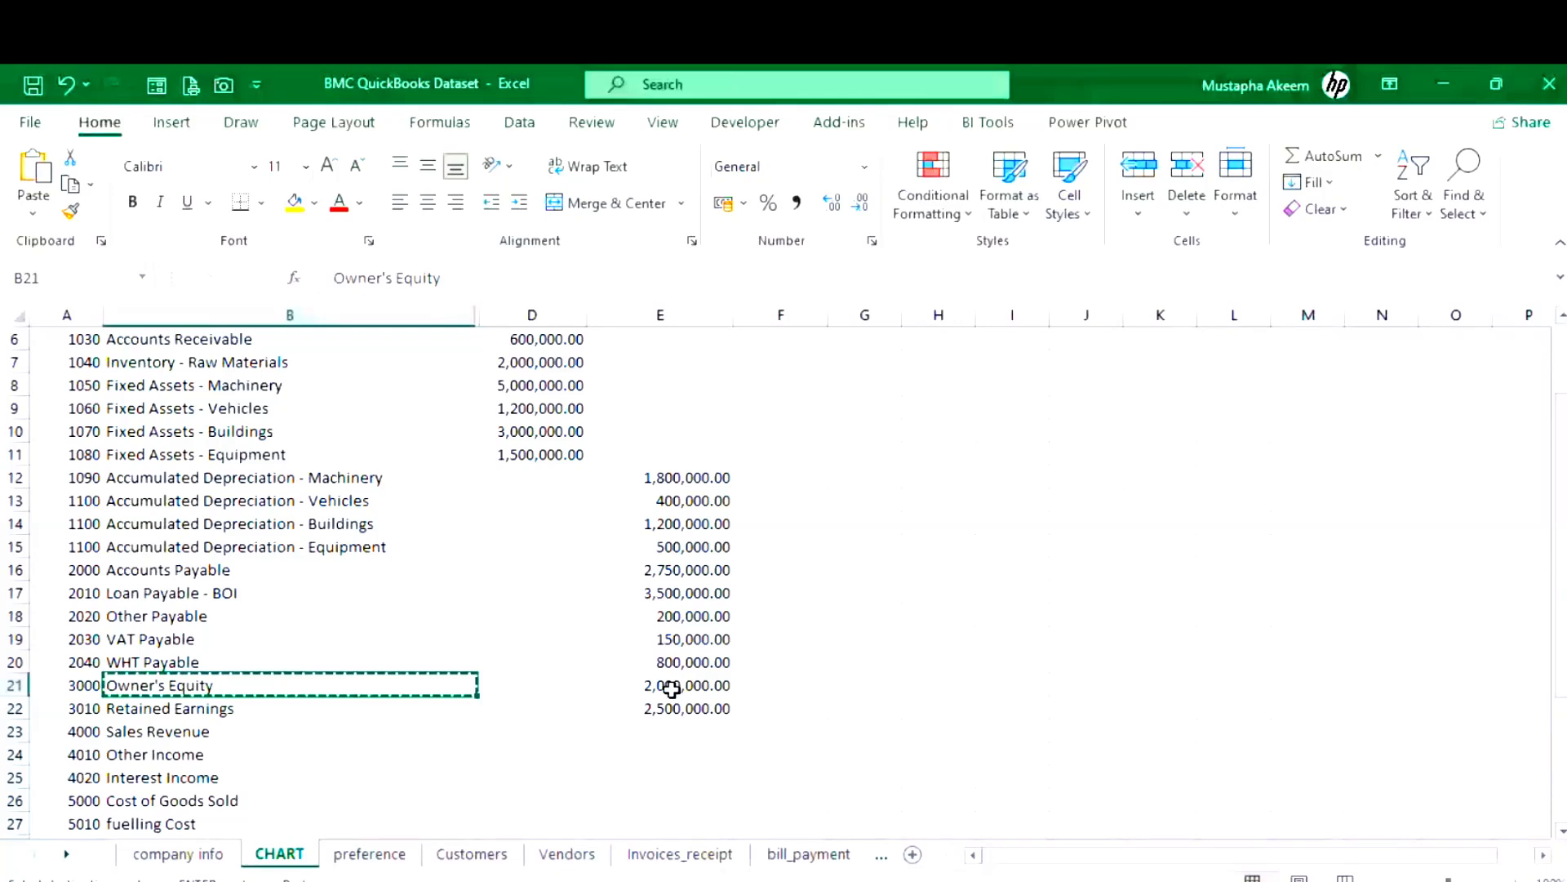
left_click(635, 688)
key("ctrl+c")
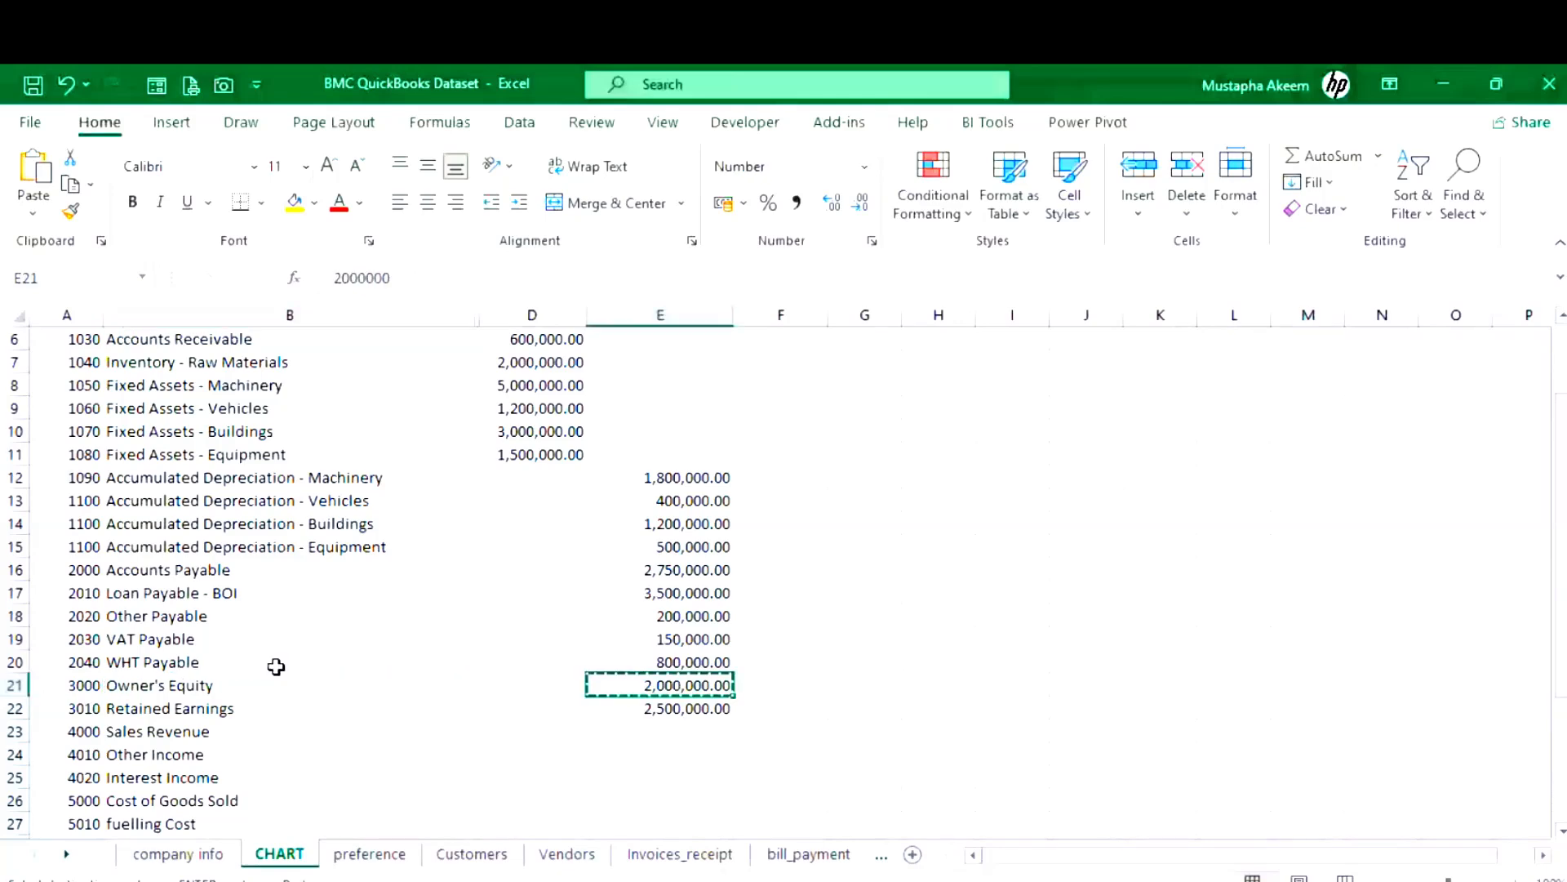
mouse_move(697, 880)
left_click(698, 880)
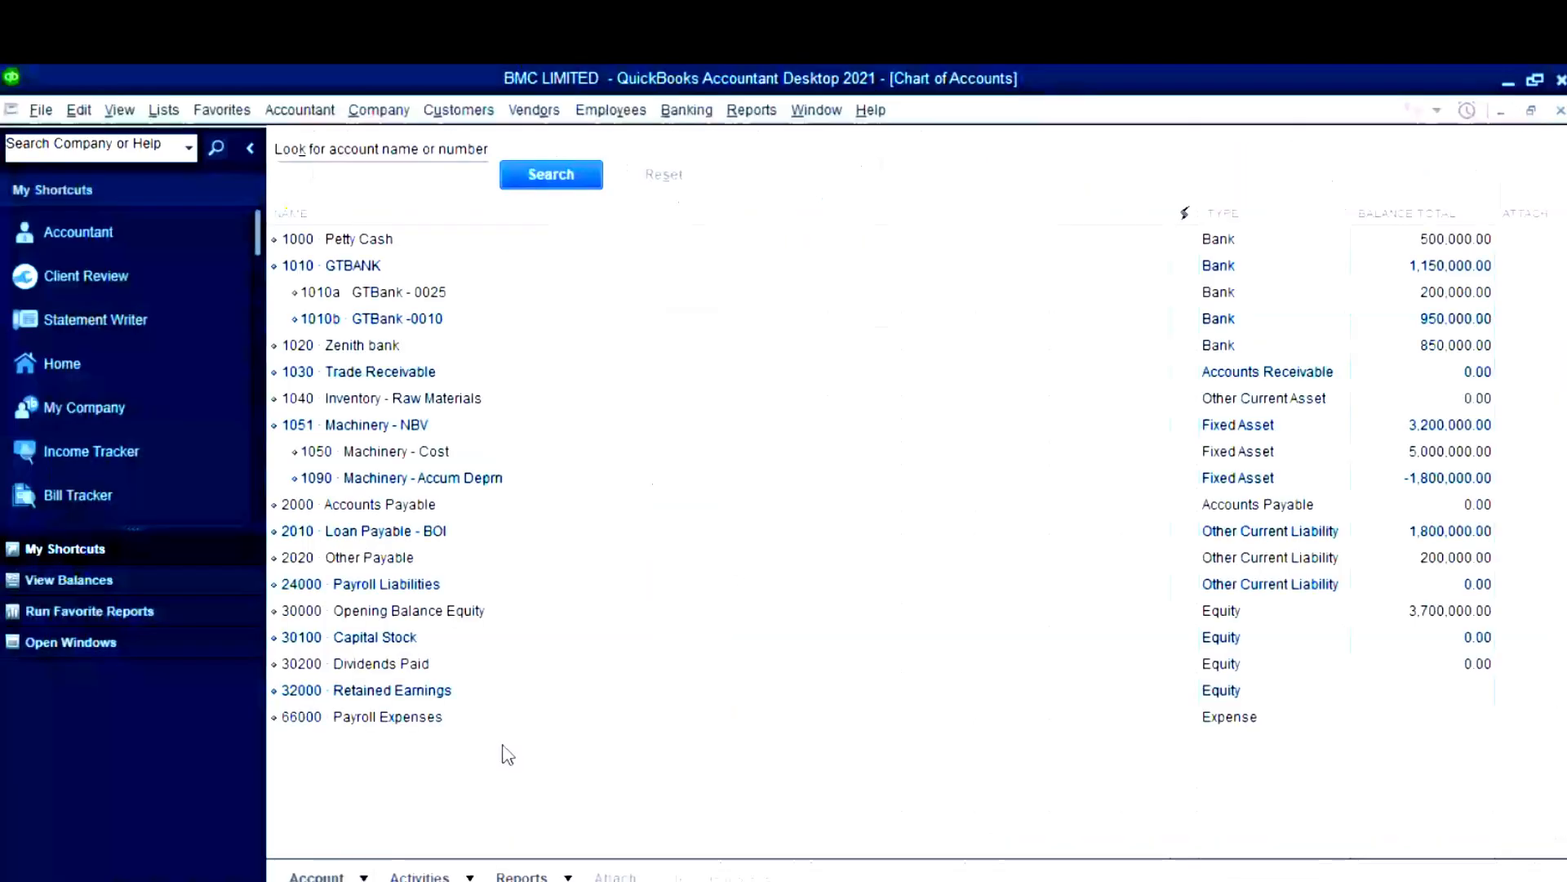
- Edit 30100 Capital Stock, renumbering it 3000 and renaming it Owner's Equity
left_click(396, 639)
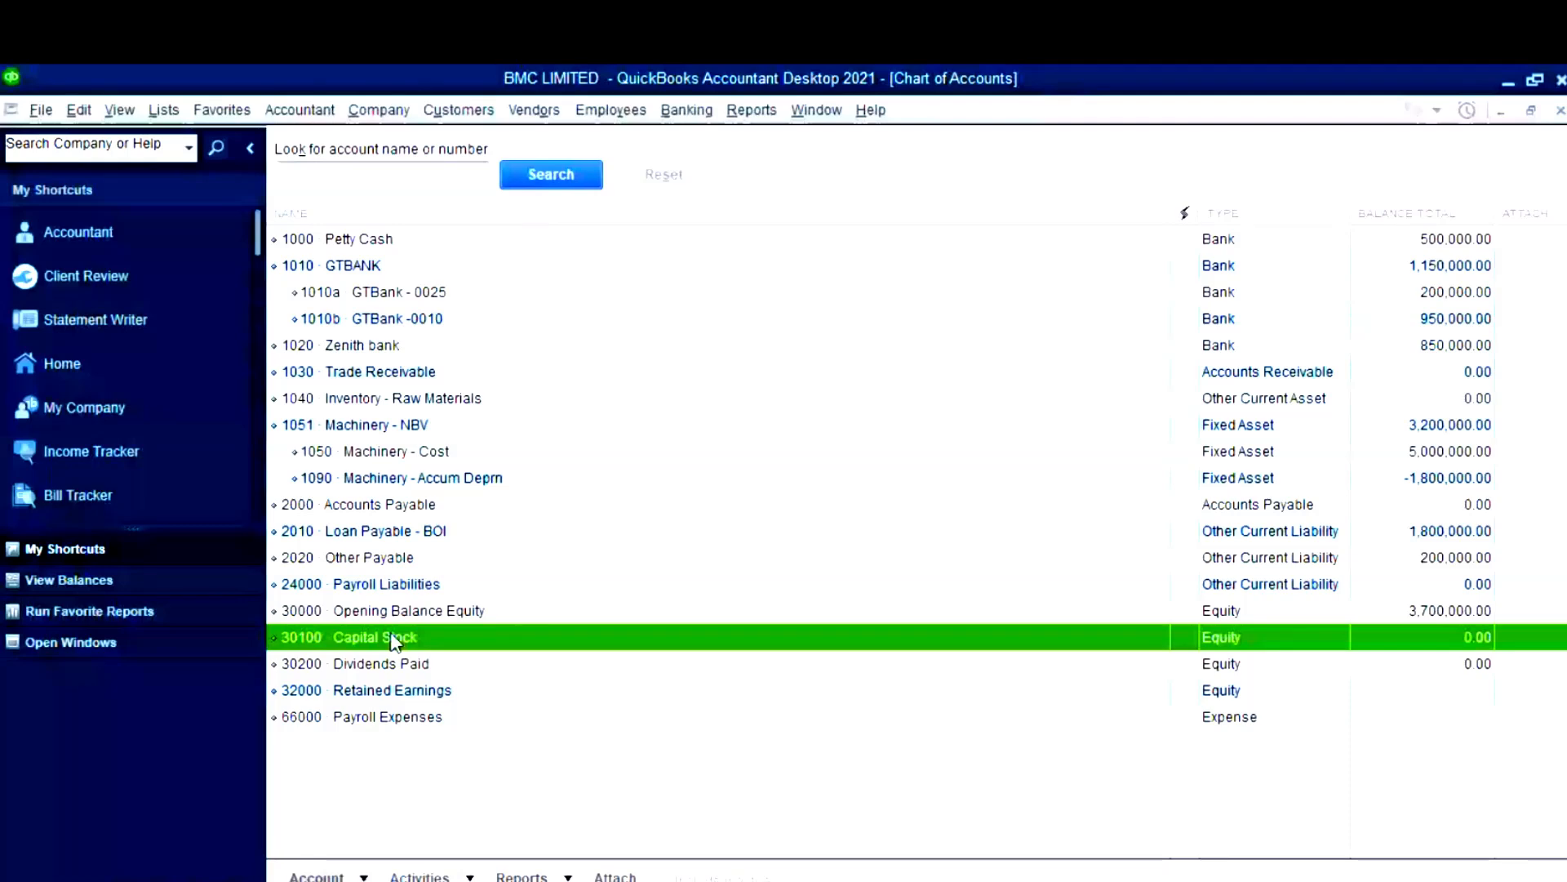
right_click(396, 639)
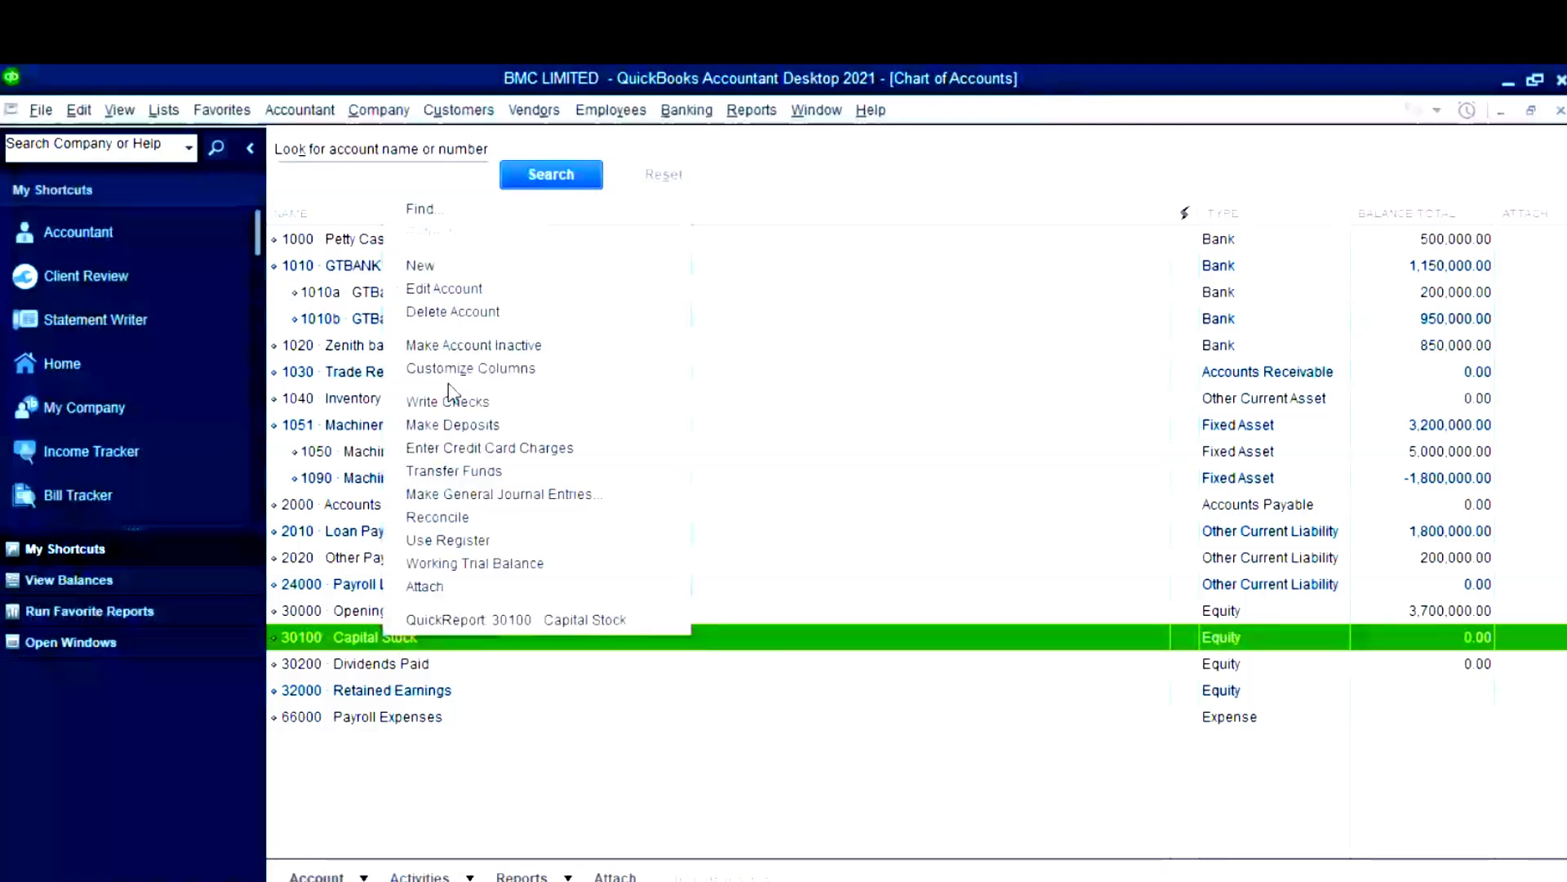
left_click(442, 288)
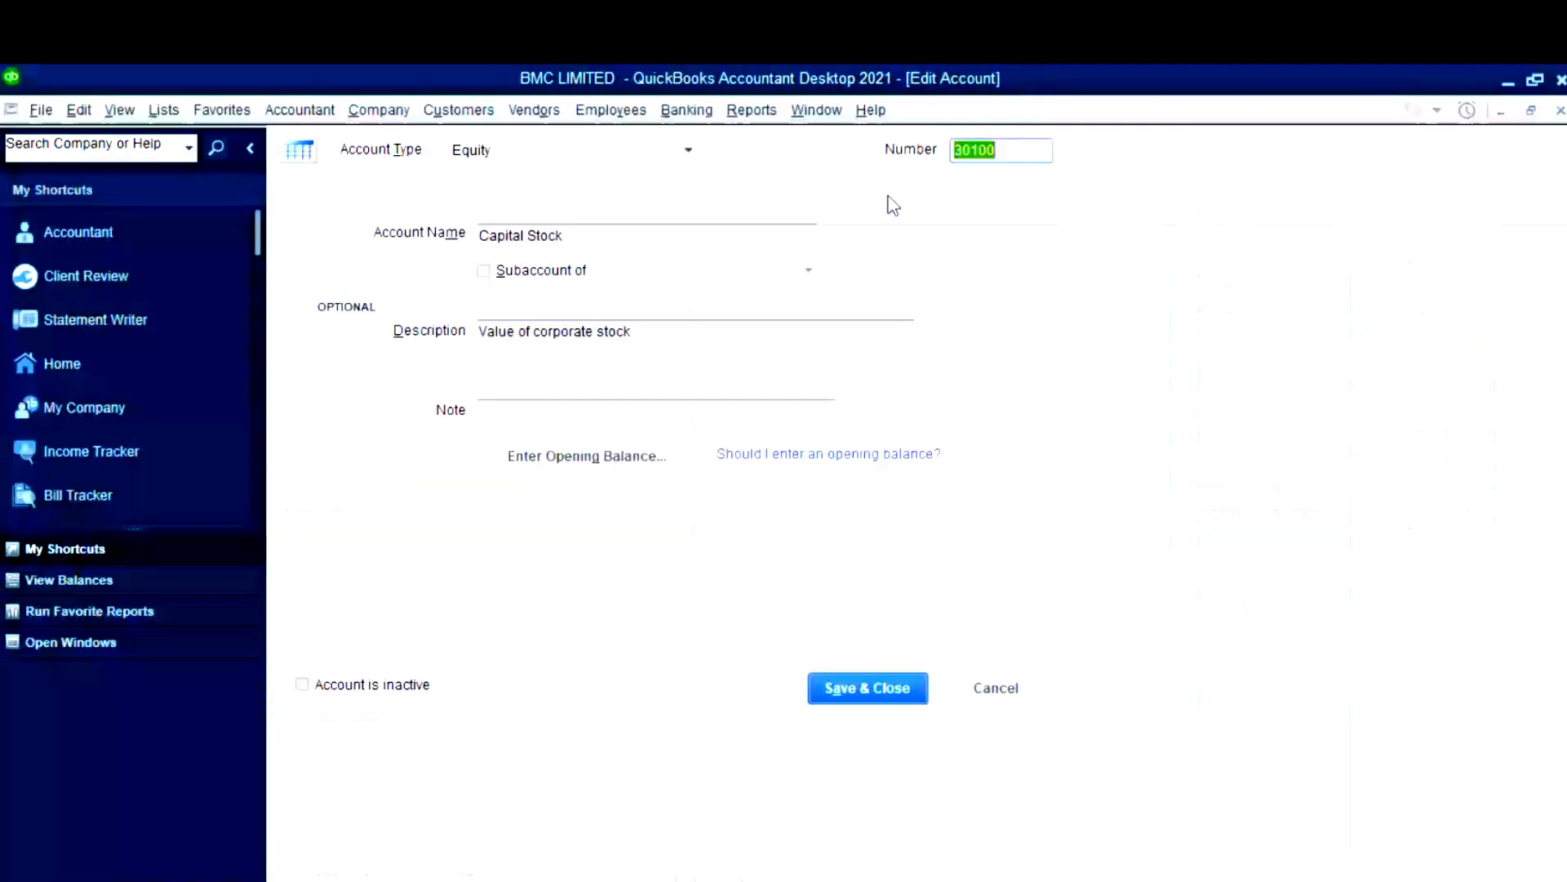
key("super+v")
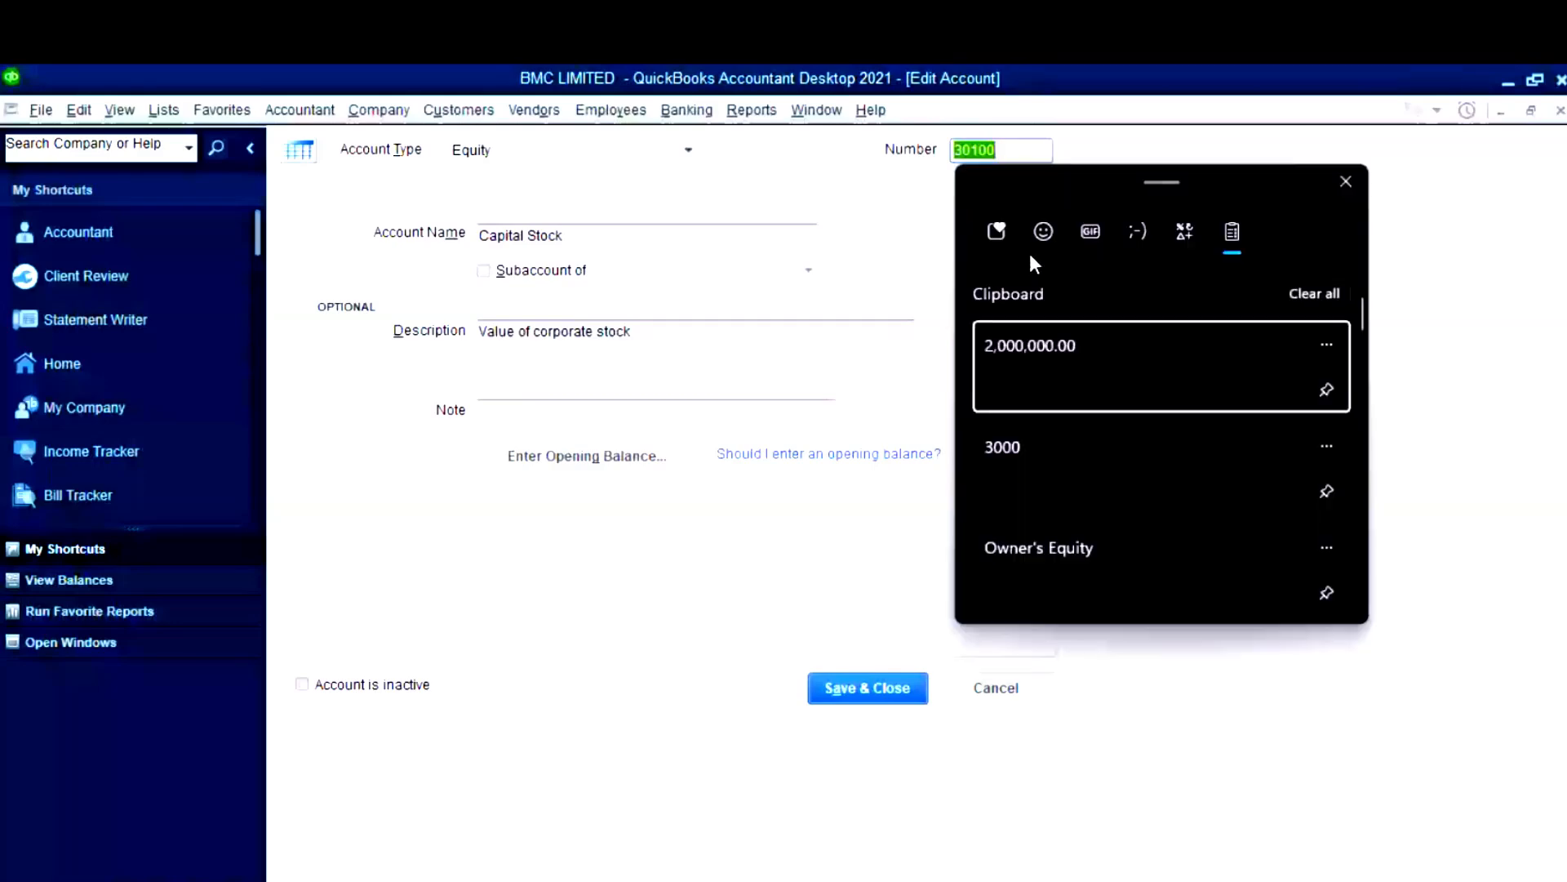
left_click(1056, 448)
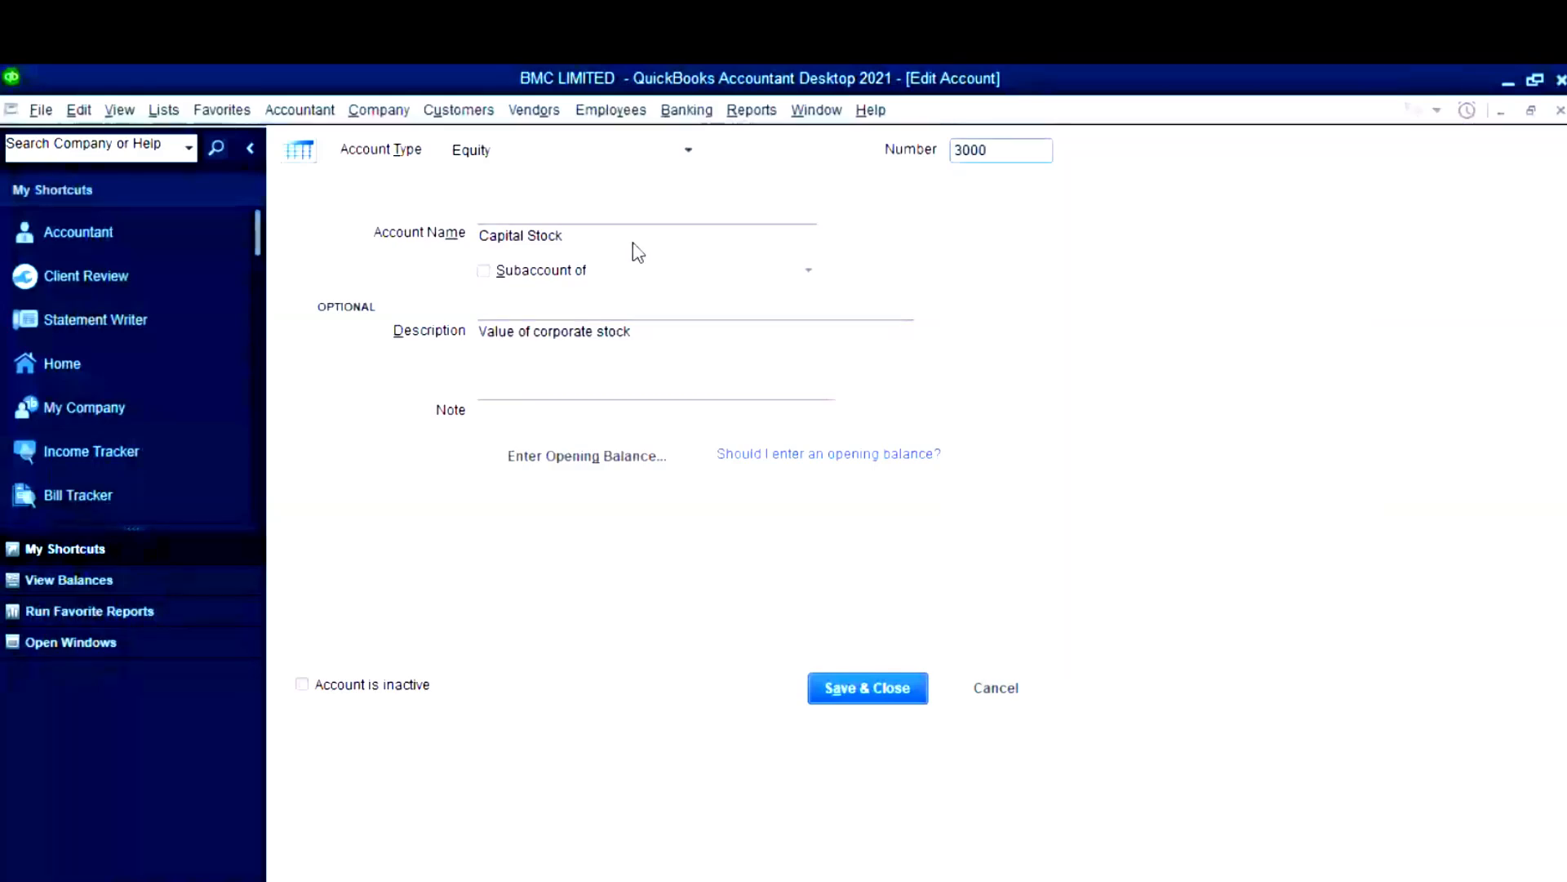
left_click_drag(633, 243, 437, 245)
key("super+v")
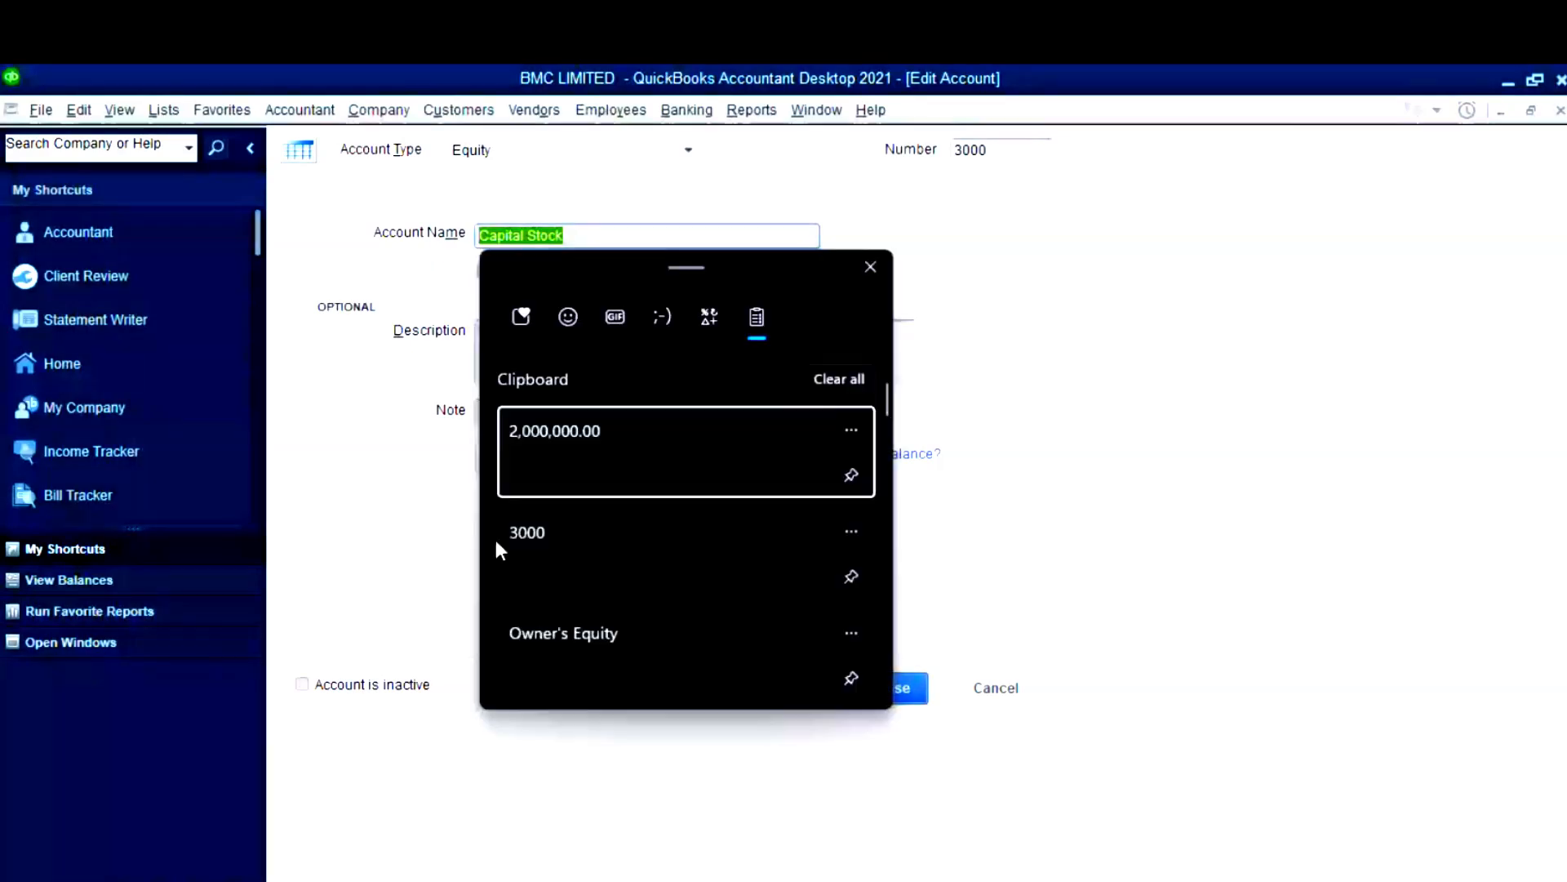
left_click(610, 643)
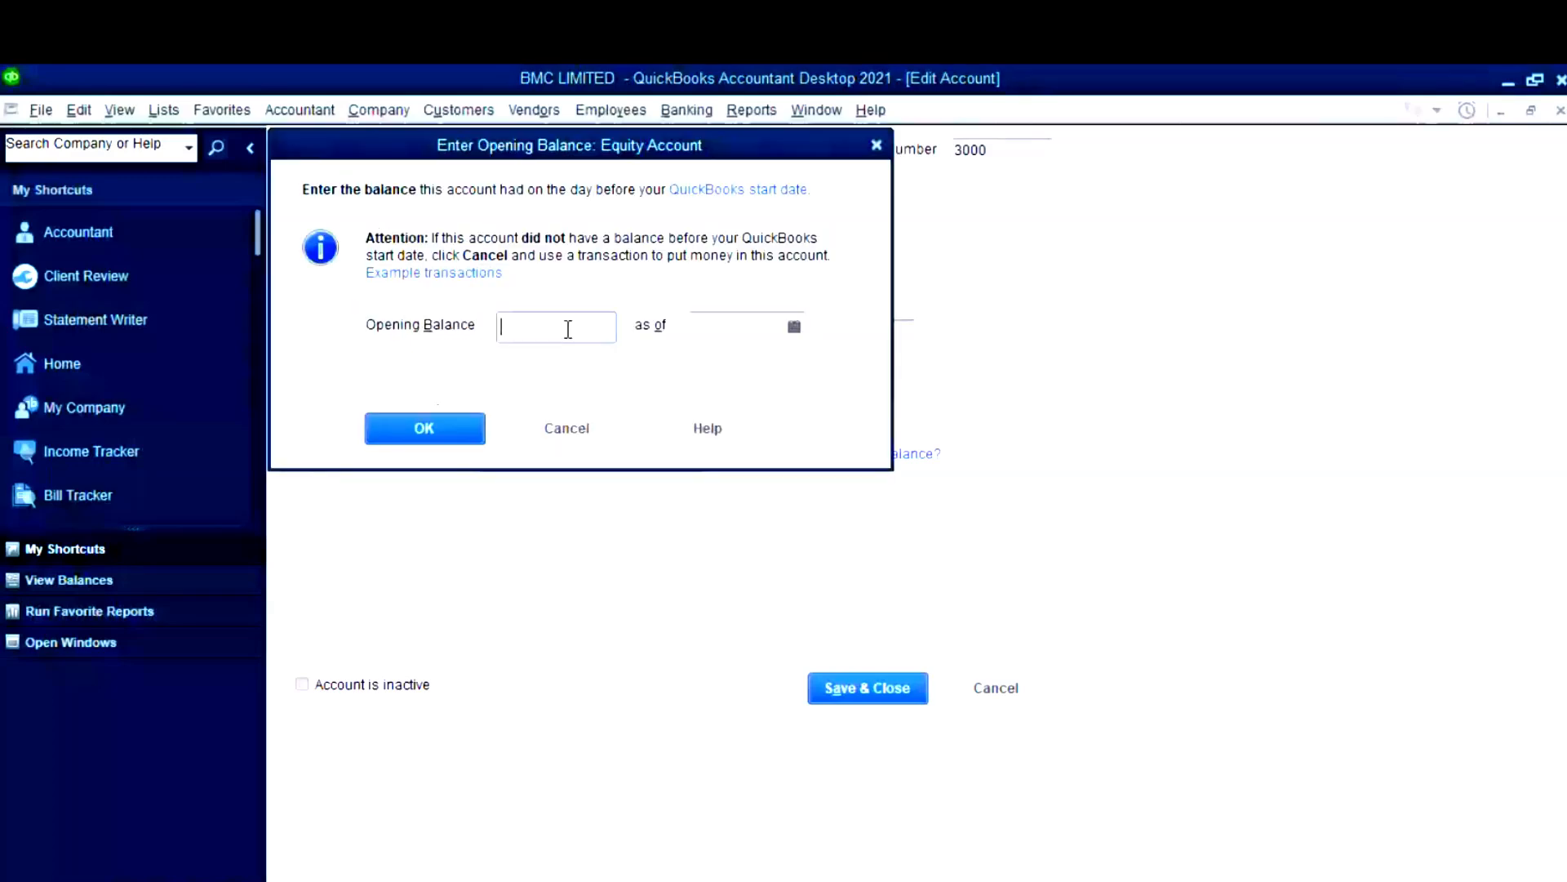
- Give Owner's Equity a 2,000,000.00 opening balance with its as-of date and save it
key("super+v")
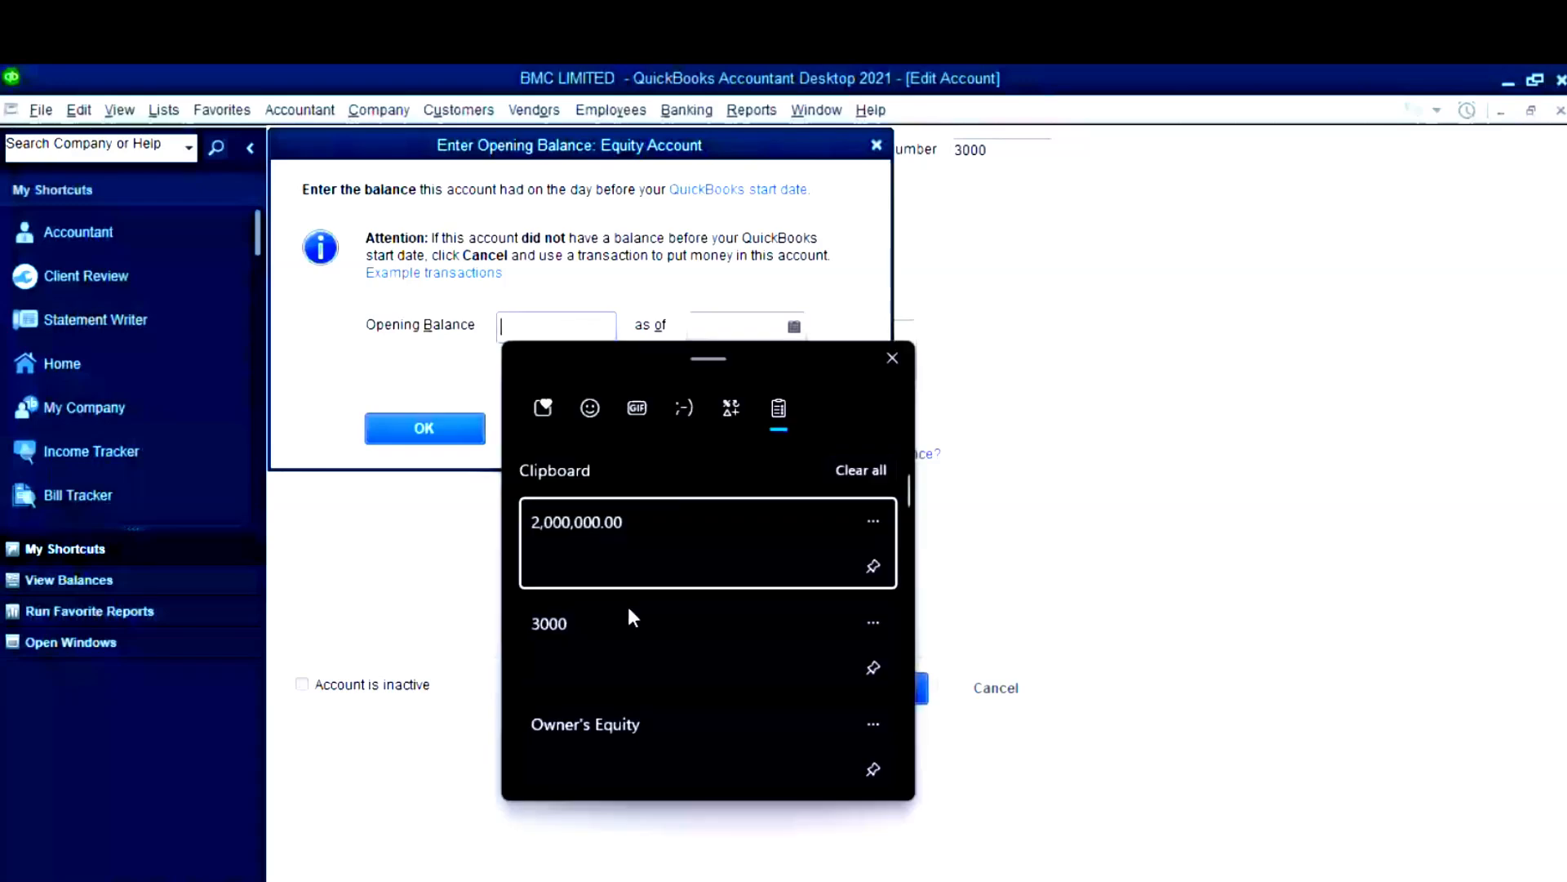
left_click(635, 567)
left_click(800, 335)
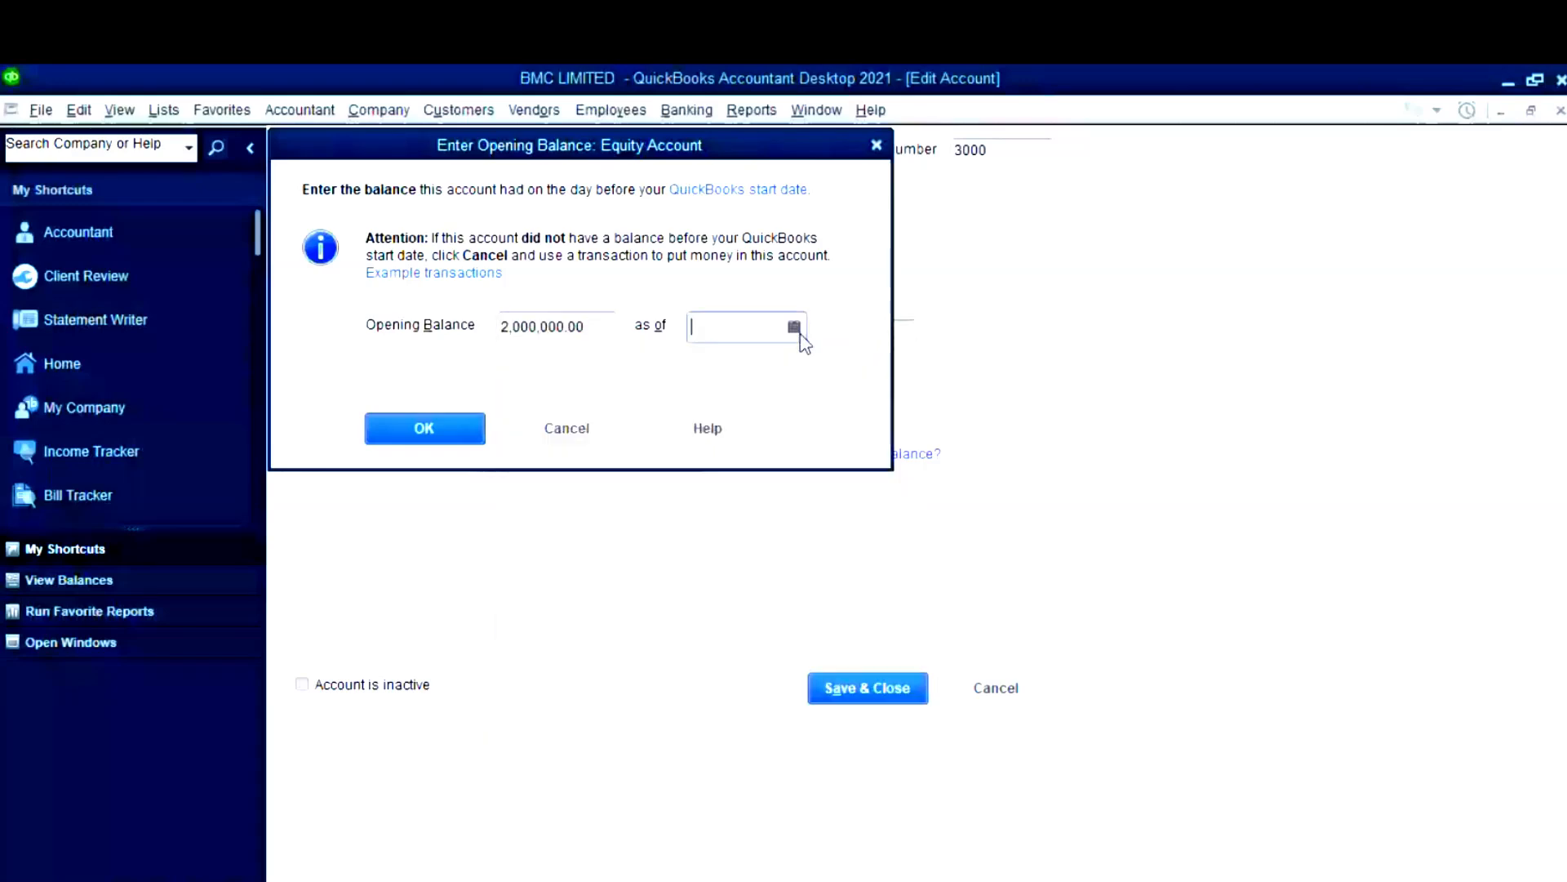
left_click(795, 328)
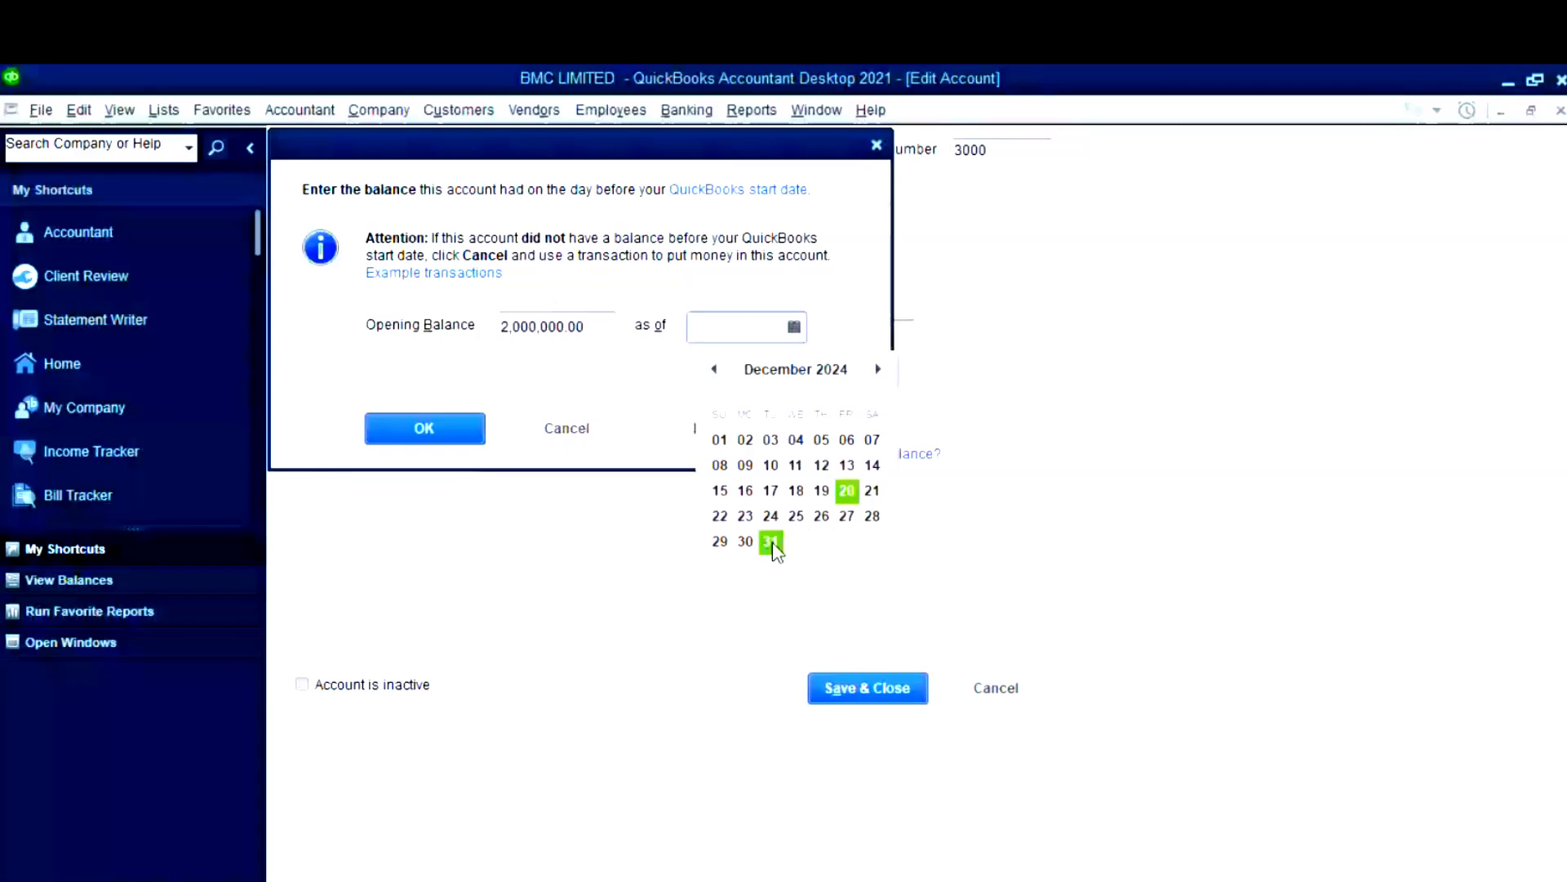
left_click(885, 688)
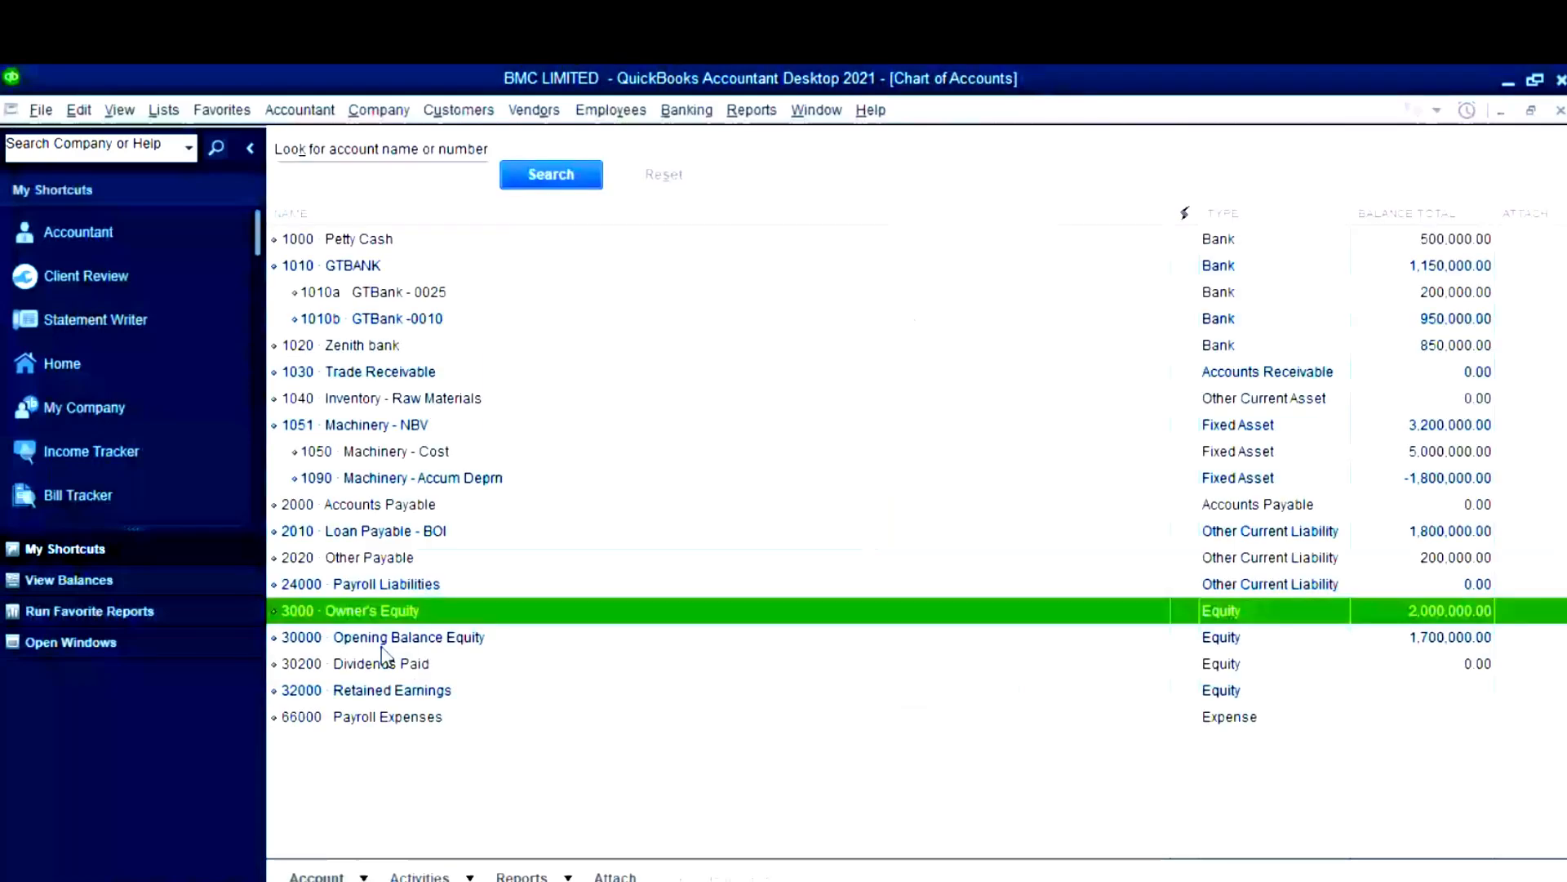
left_click(412, 692)
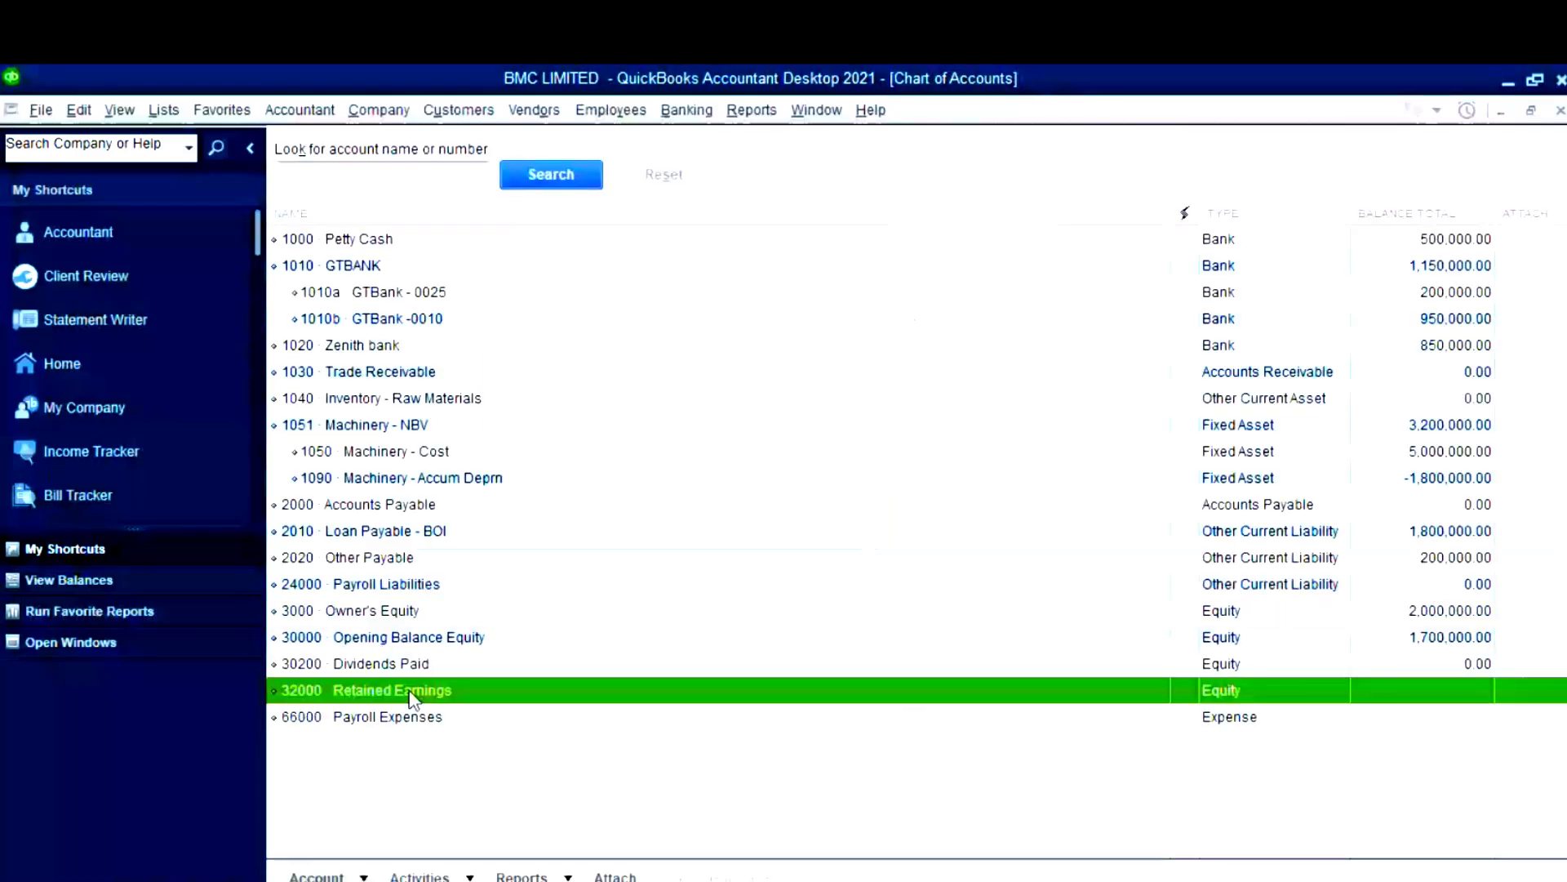
- Open Retained Earnings for editing and copy its 2,500,000.00 balance and number 3010 from Excel
right_click(411, 692)
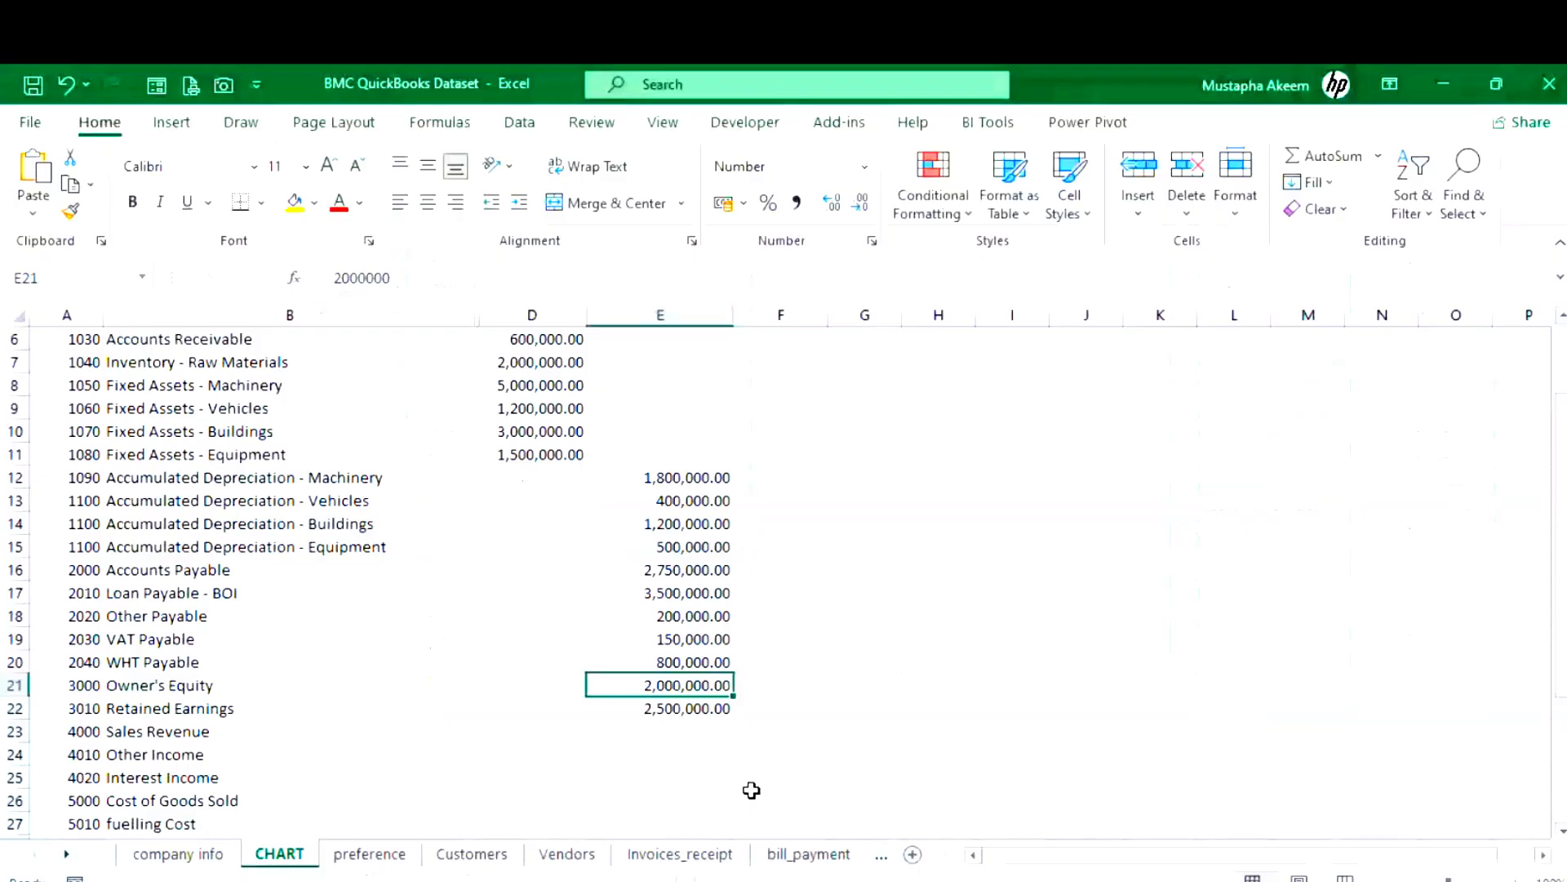
key("Down")
key("Down")
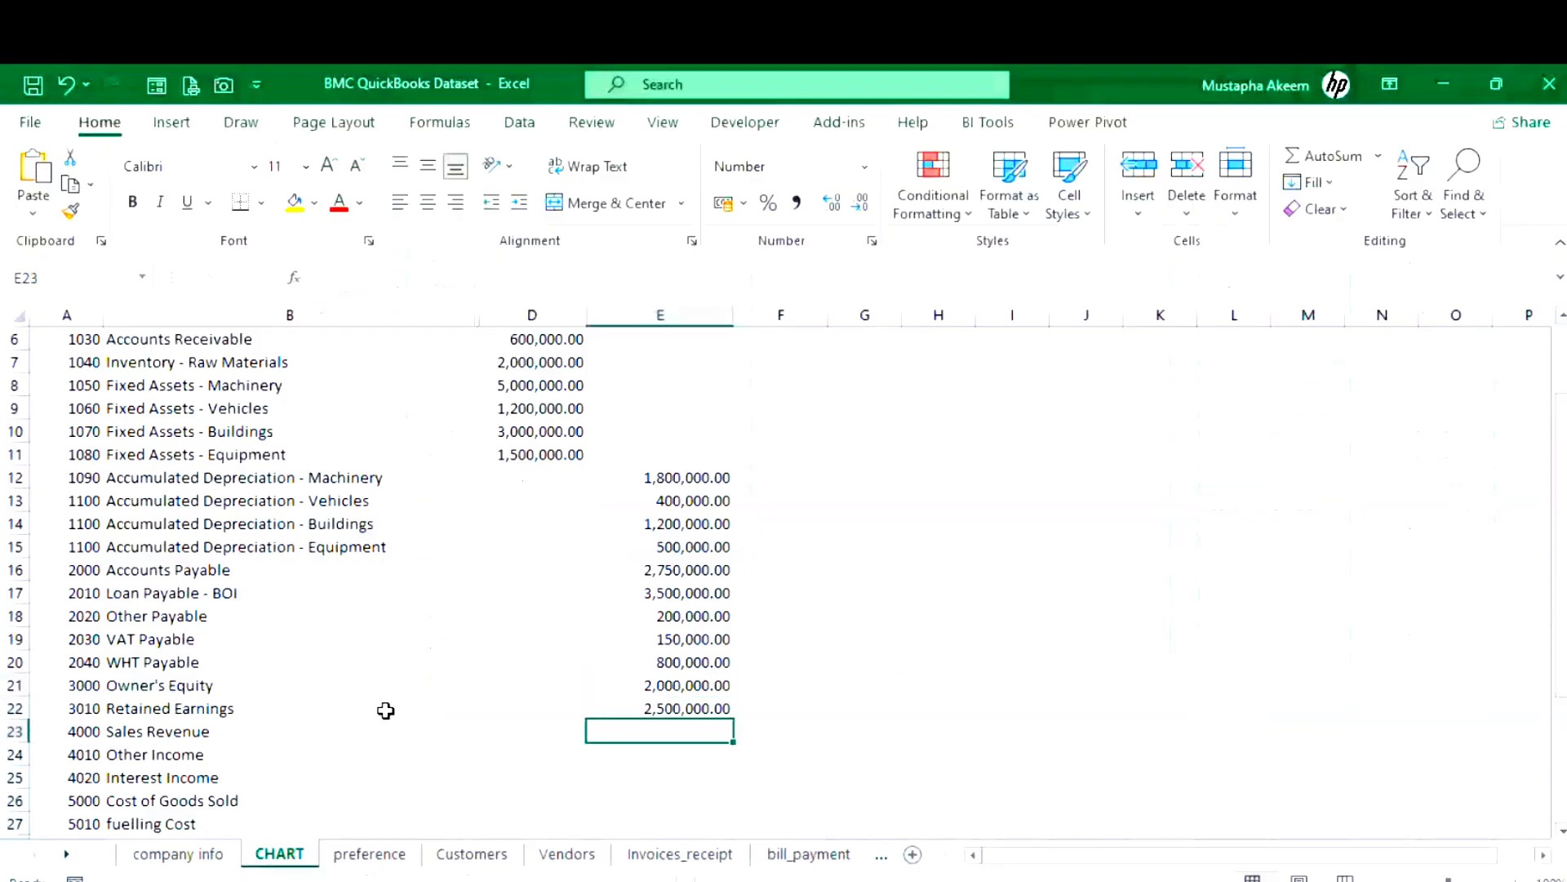
left_click(687, 708)
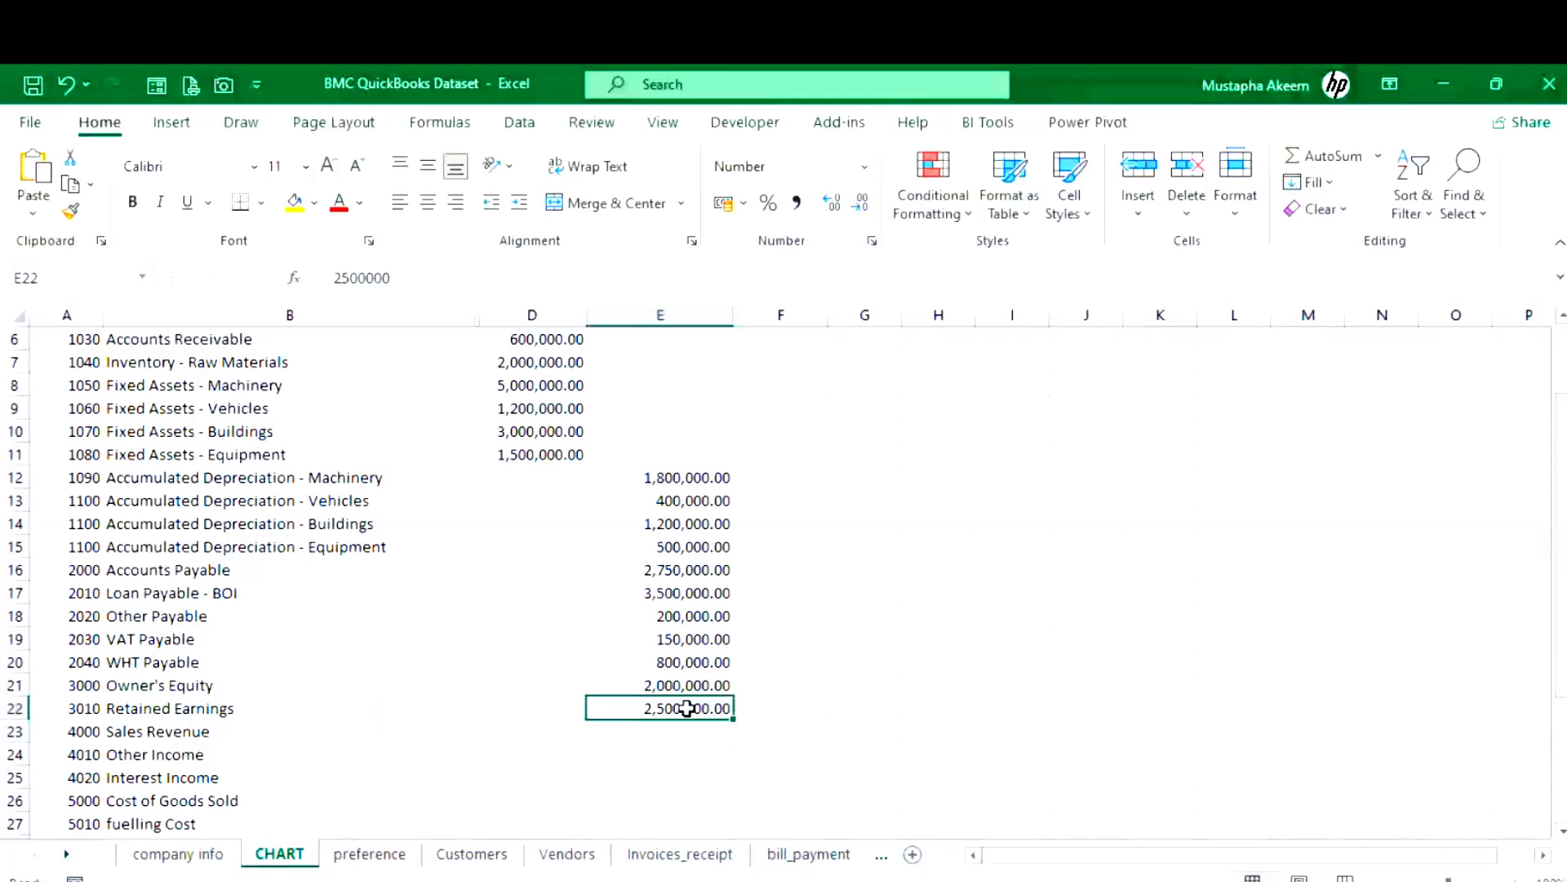
key("ctrl+c")
left_click_drag(688, 709, 78, 709)
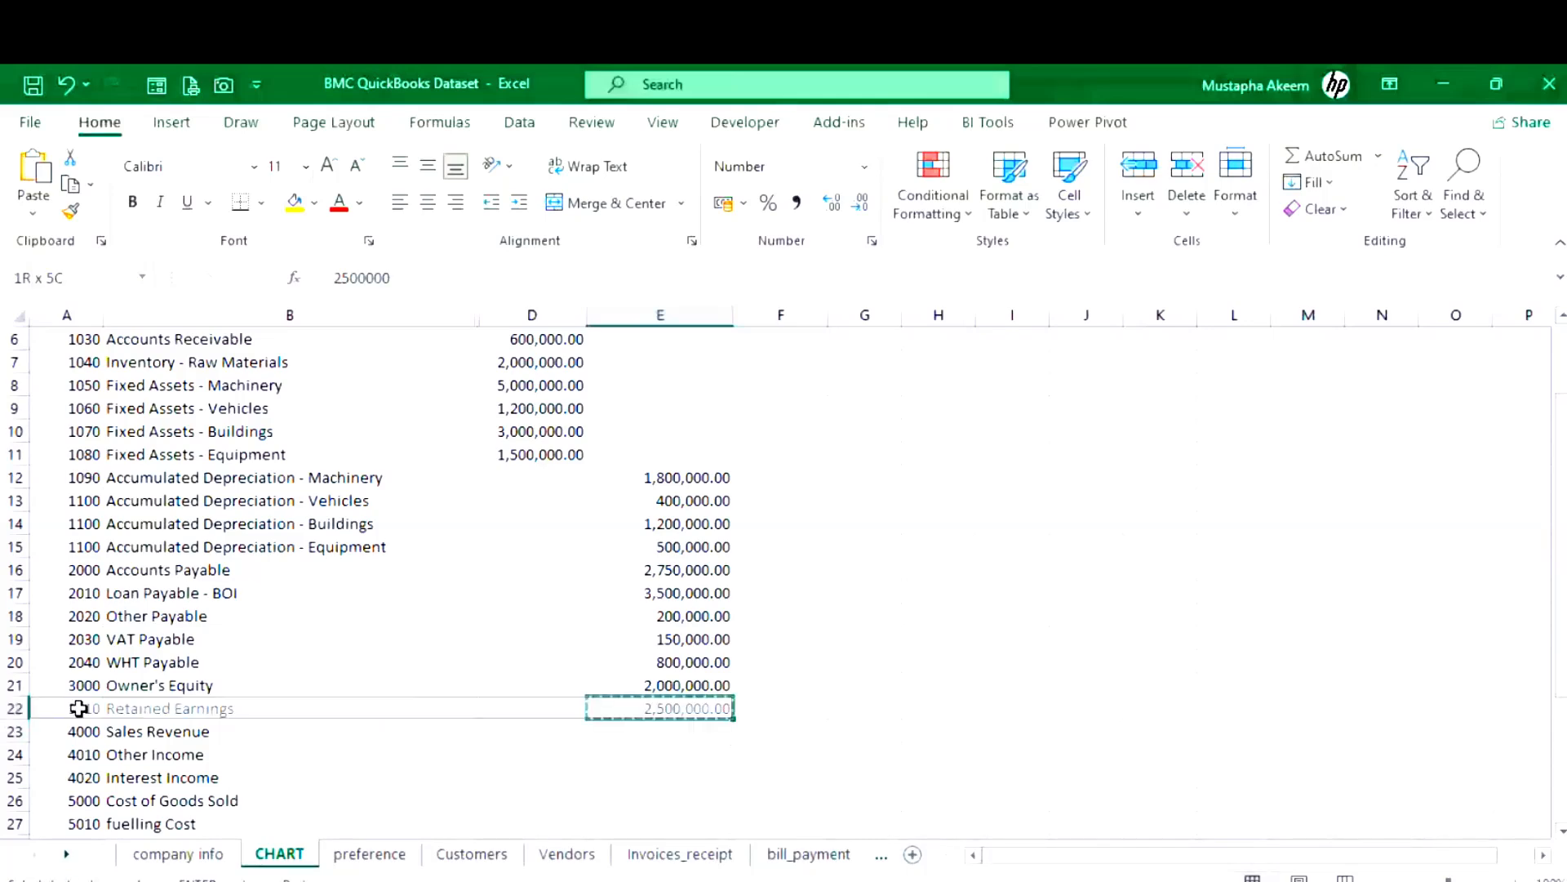
left_click(79, 709)
key("ctrl+c")
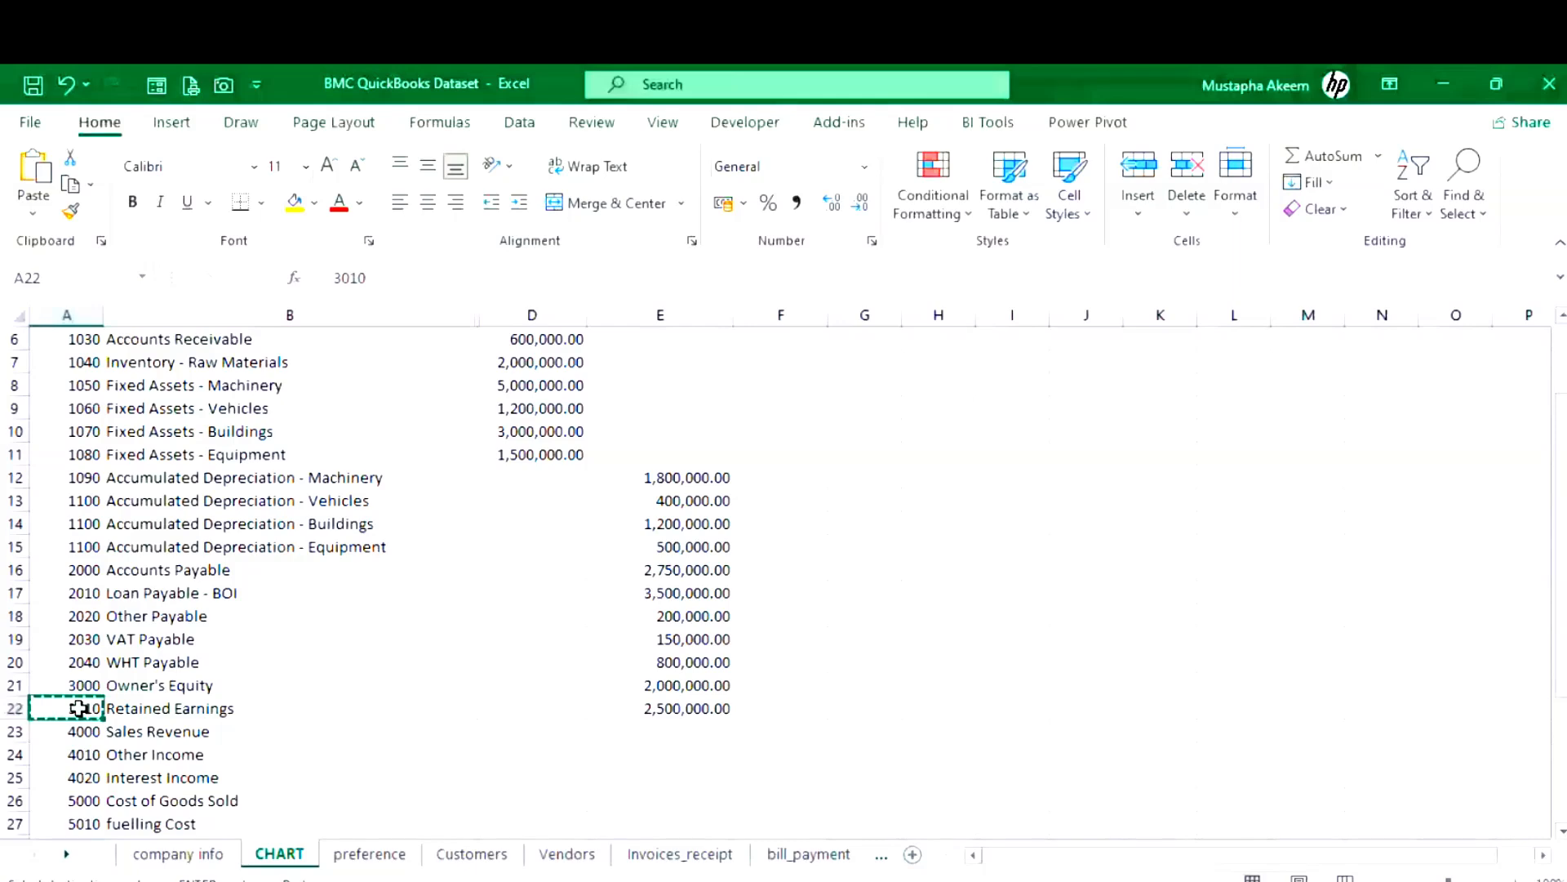
left_click(1442, 85)
left_click_drag(998, 154, 923, 156)
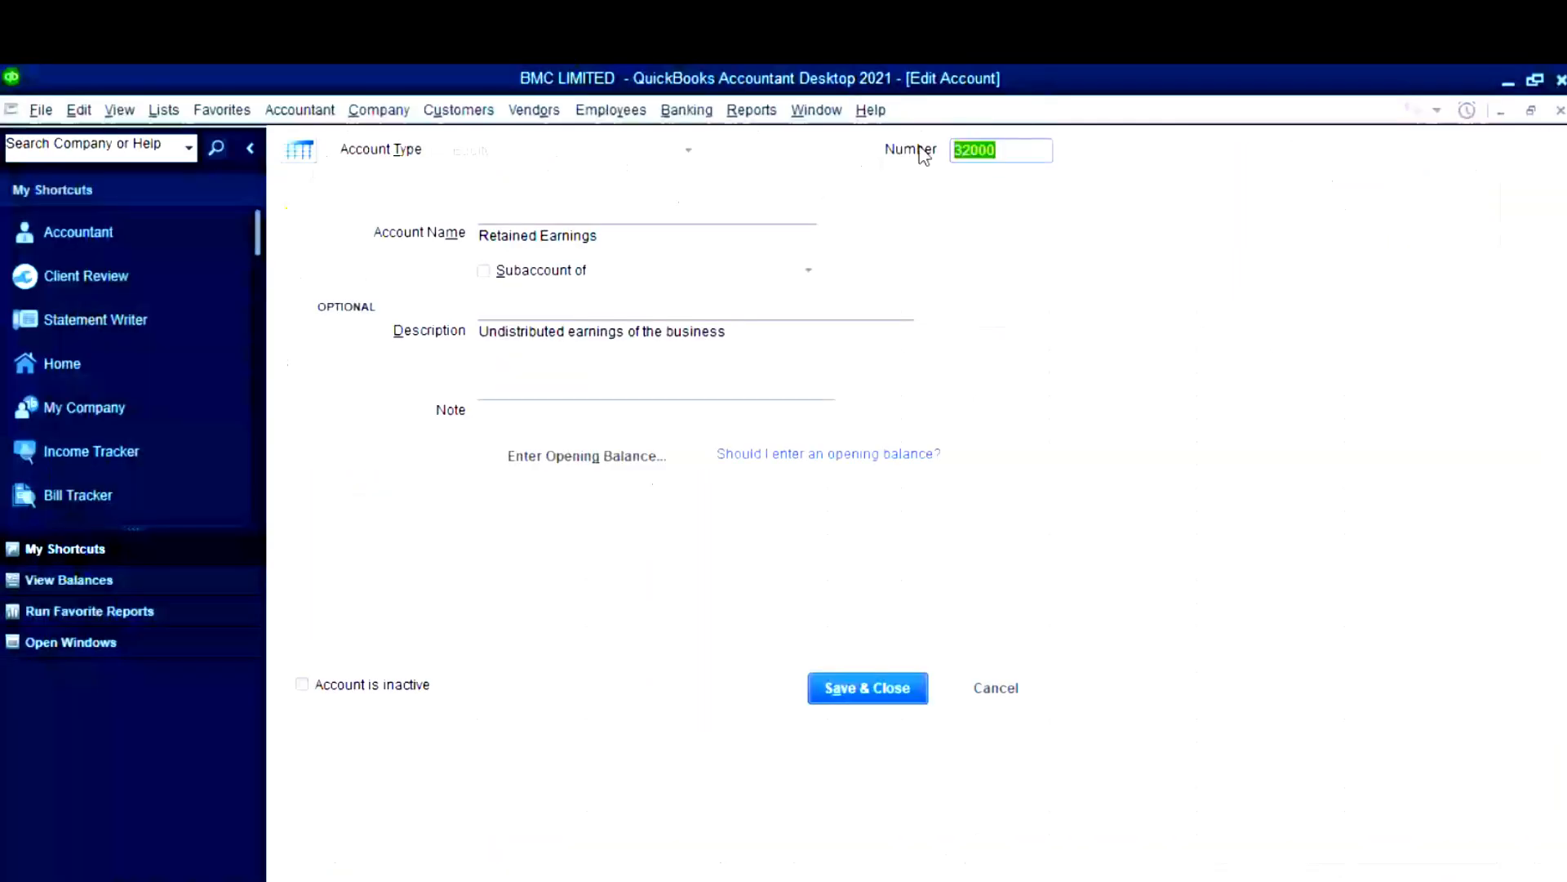
- Replace 32000 with 3010, confirm the 2,500,000.00 balance as of 31/12/2024, and save
key("super+v")
left_click(1032, 374)
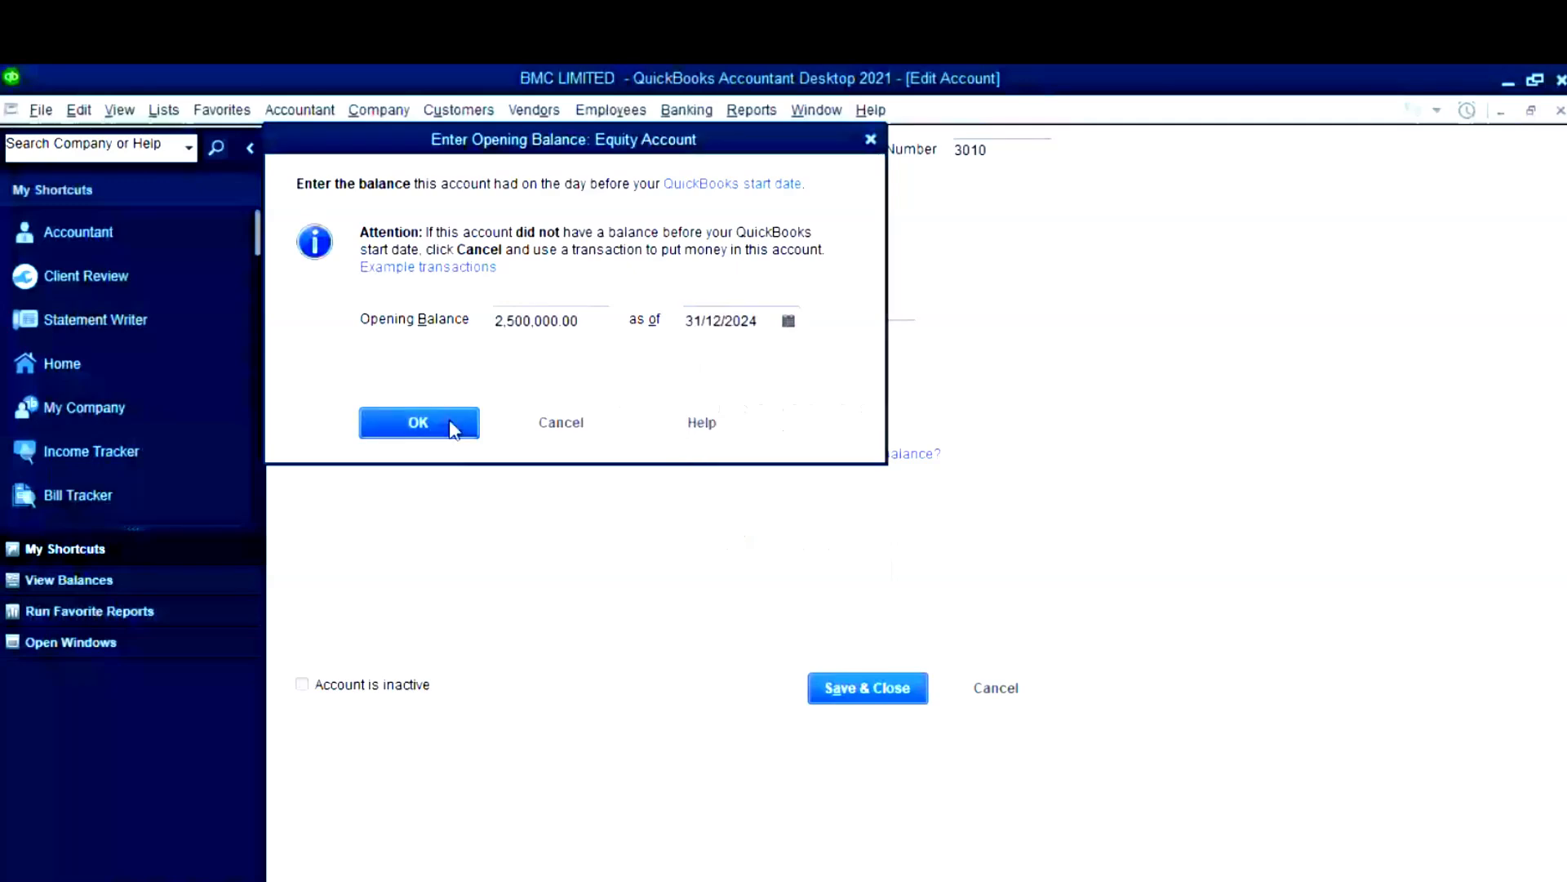
left_click(452, 425)
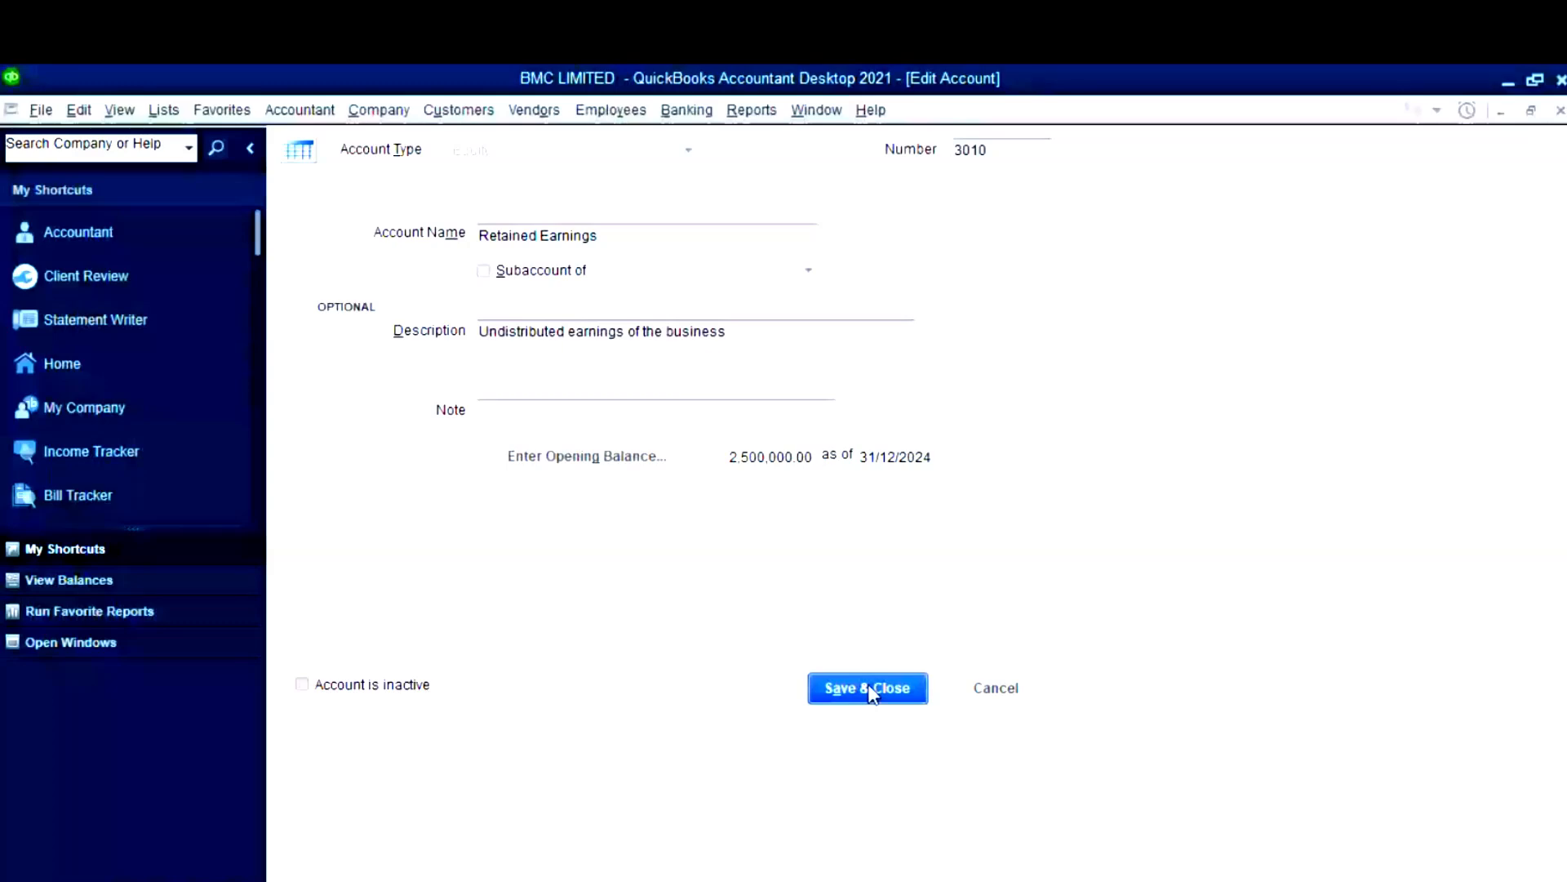
left_click(870, 690)
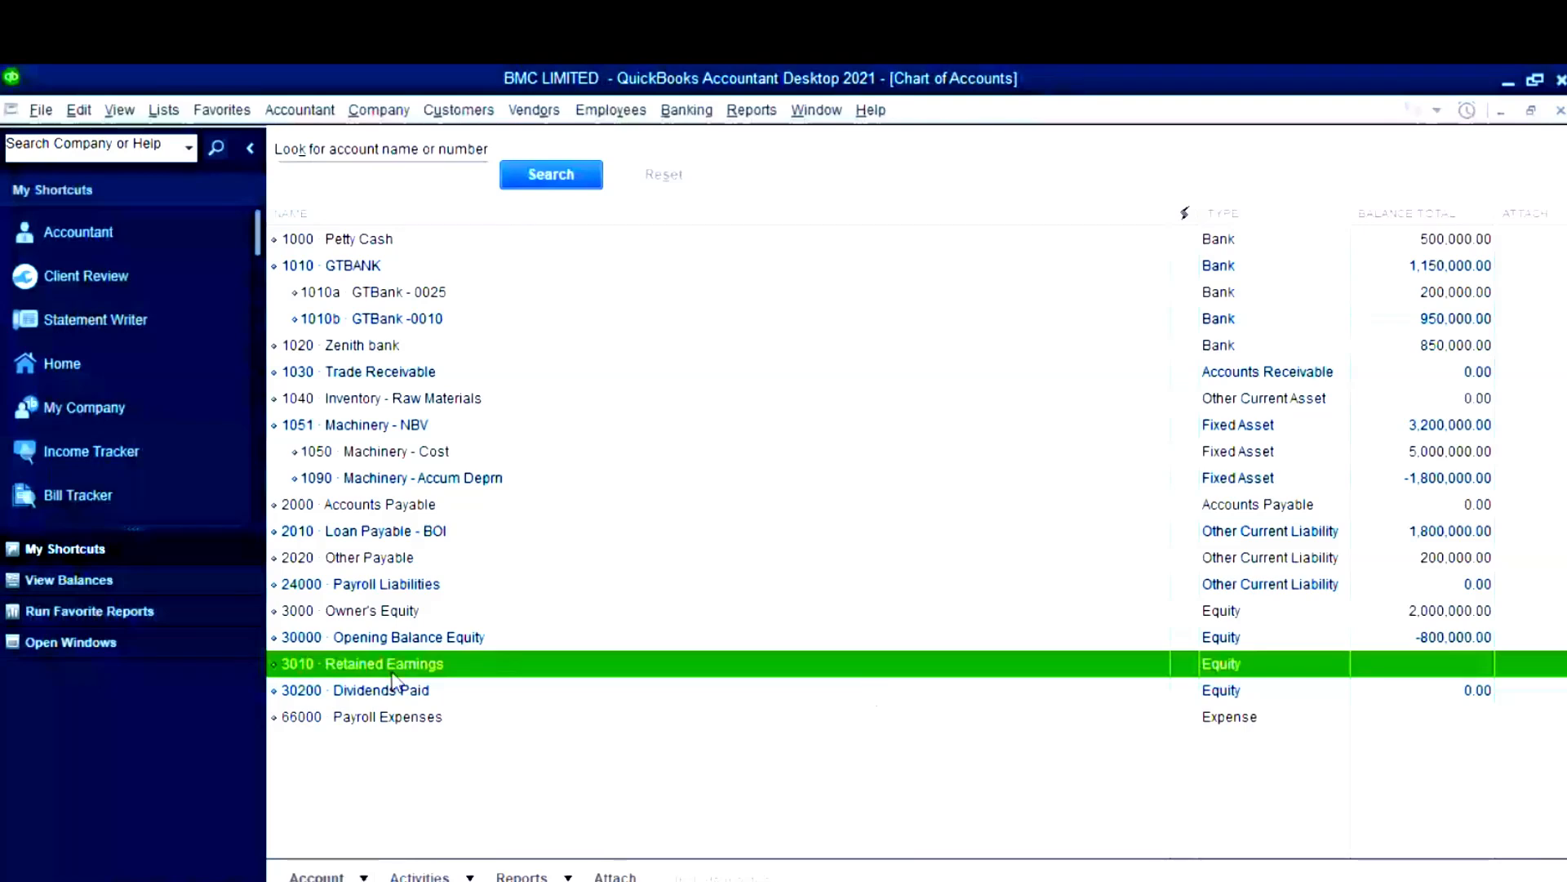
key("ctrl+e")
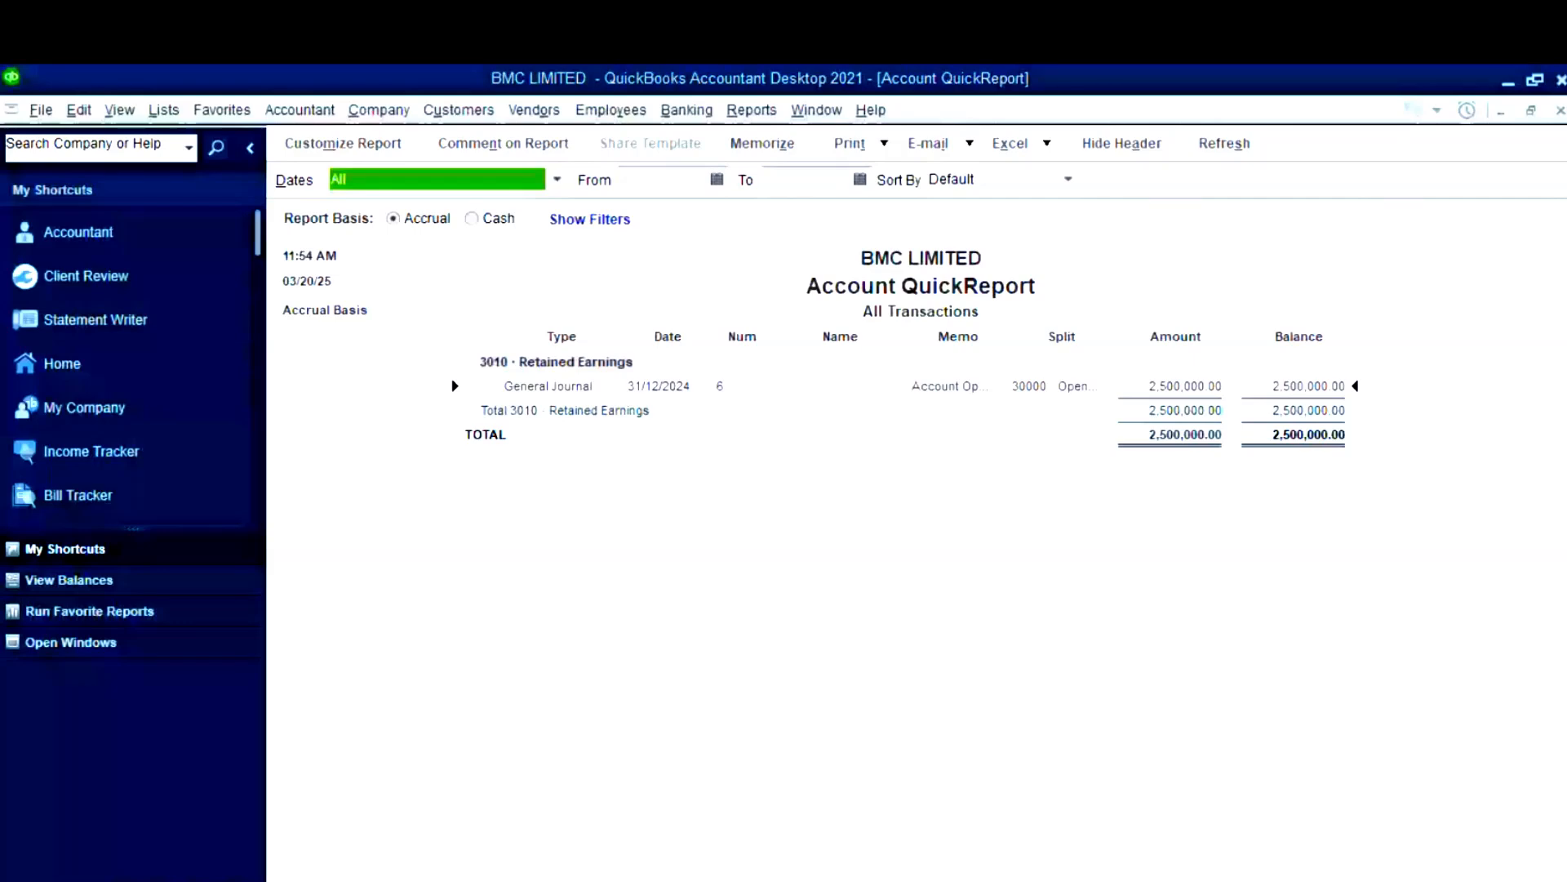
key("Escape")
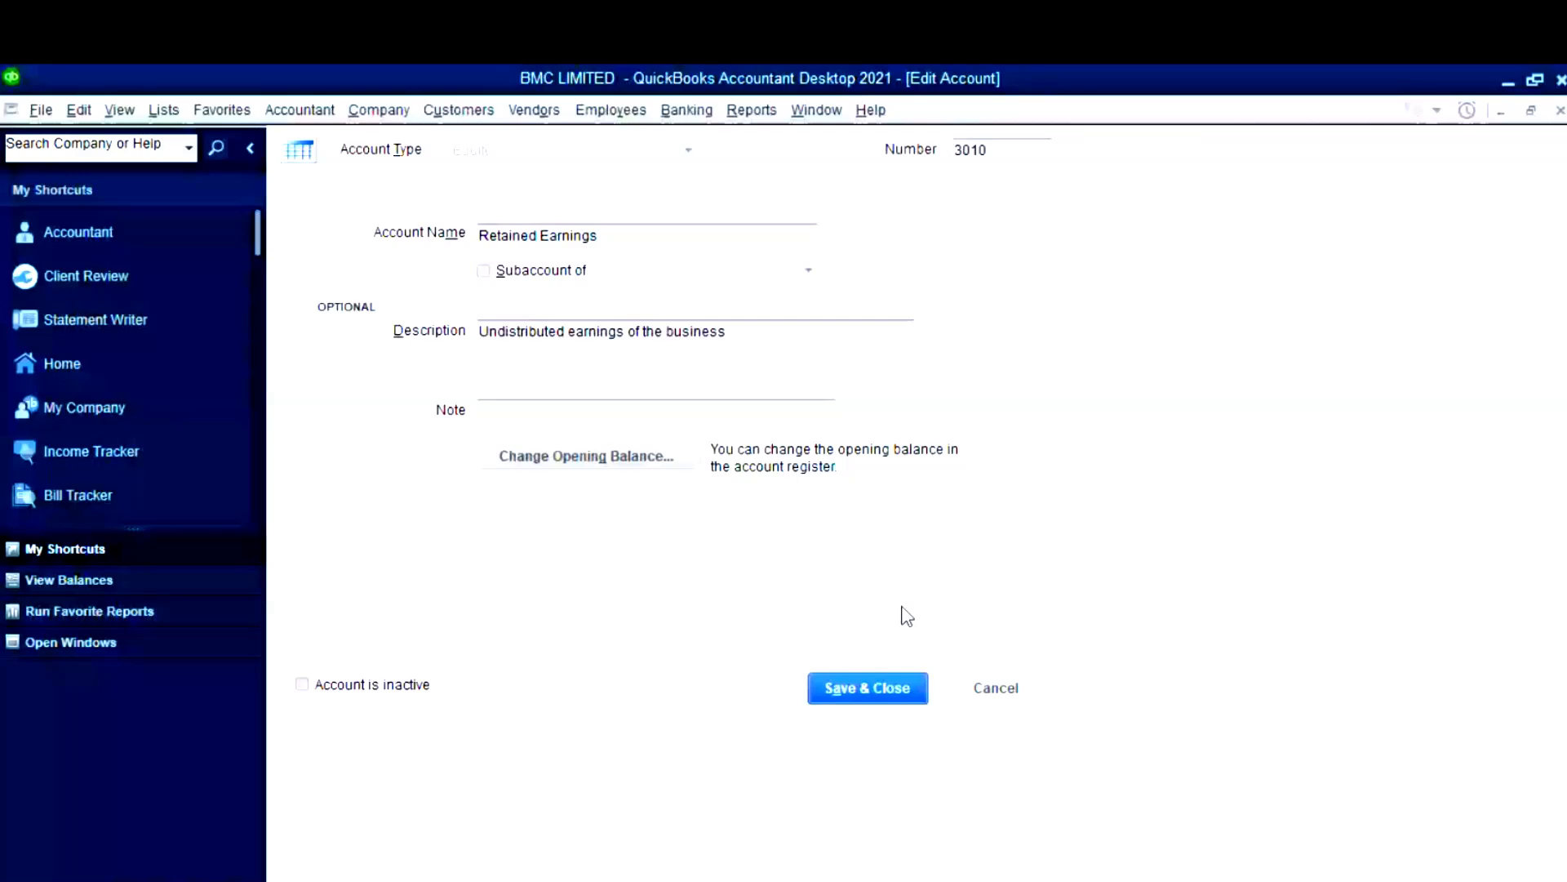
left_click(852, 684)
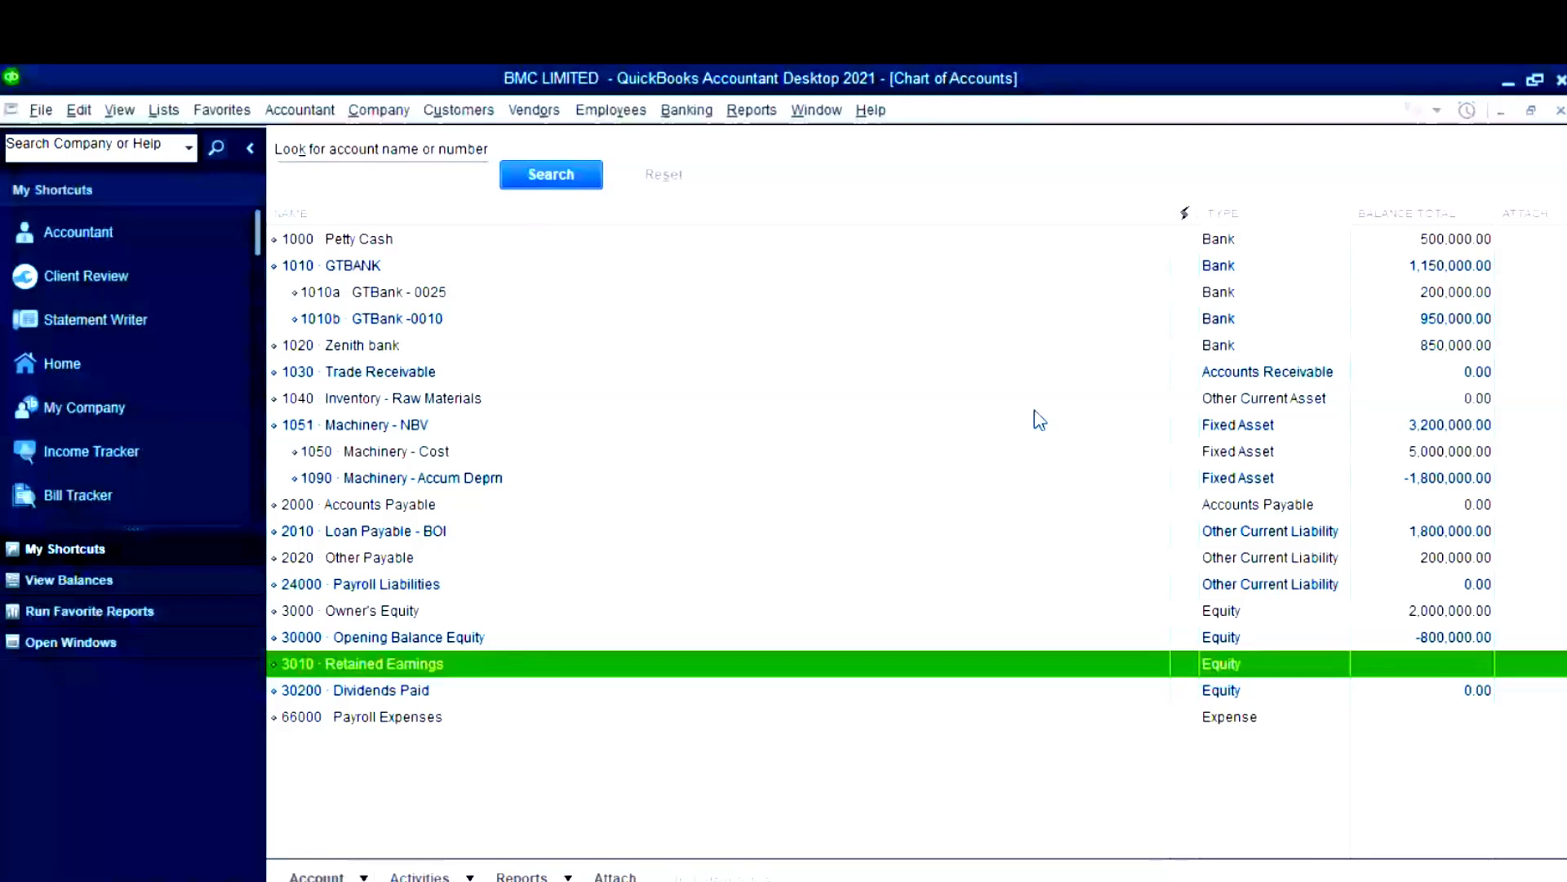
- In the Excel dataset, review the row 12 debit cell and the Accounts Payable and Retained Earnings rows
left_click(694, 812)
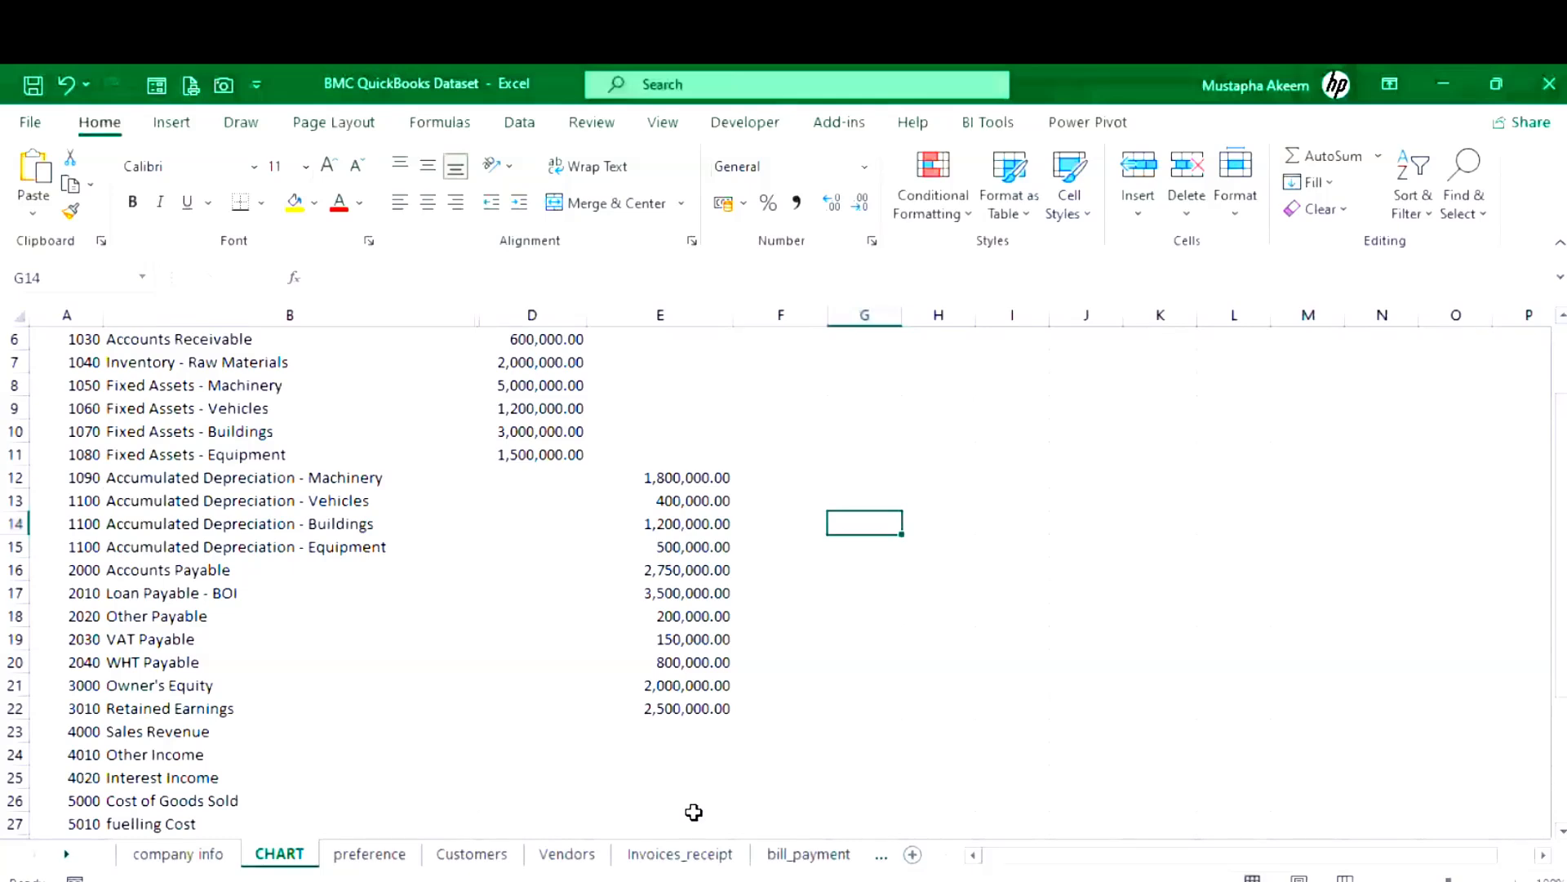
left_click(540, 477)
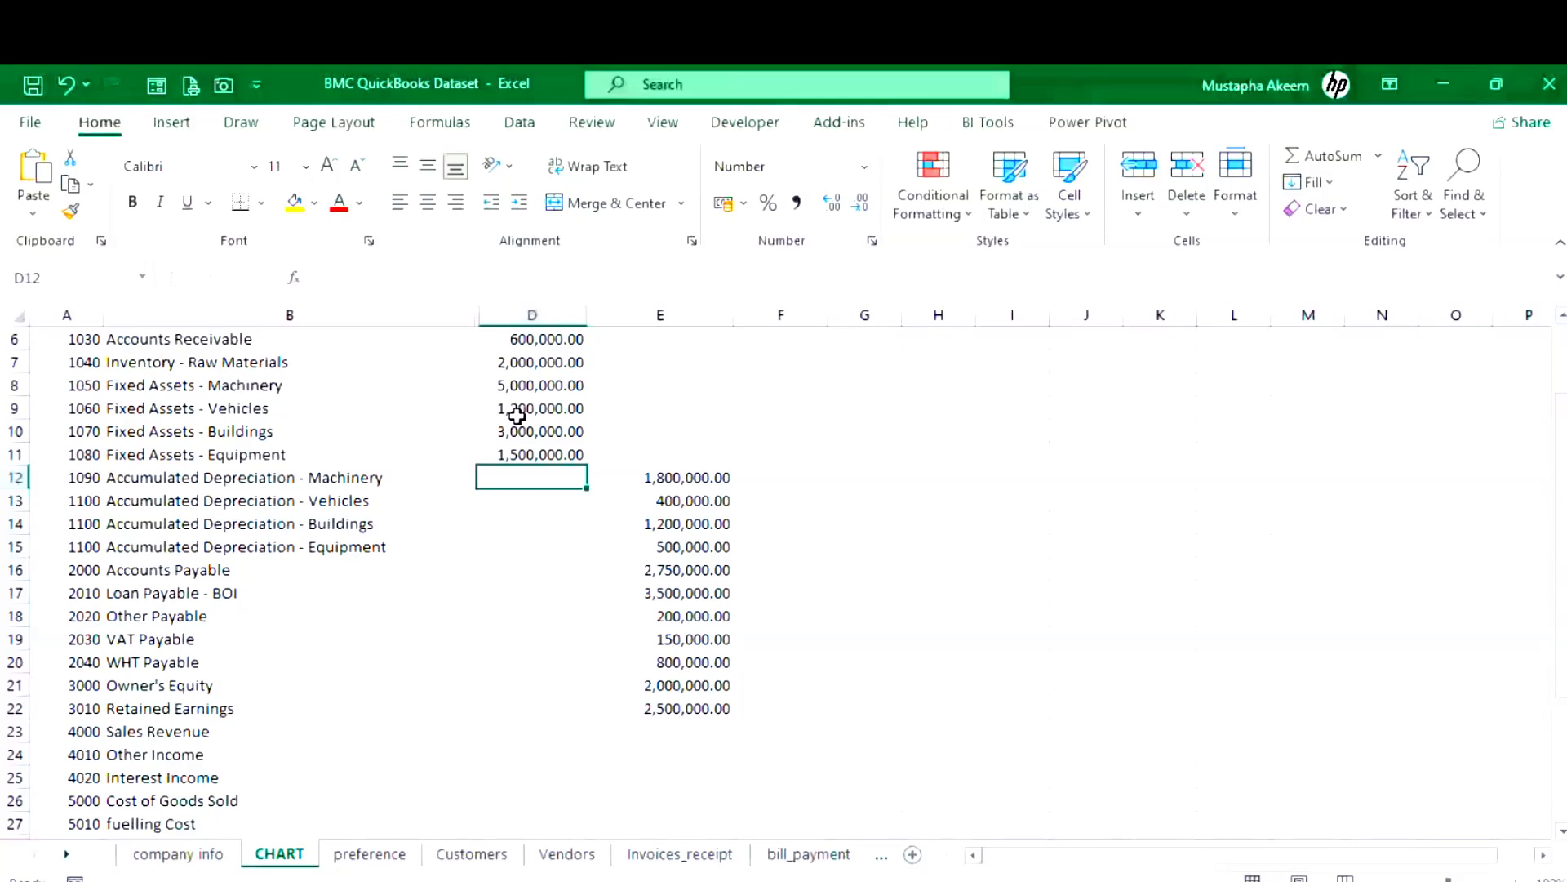
scroll(517, 416, "down", 3)
left_click(517, 416)
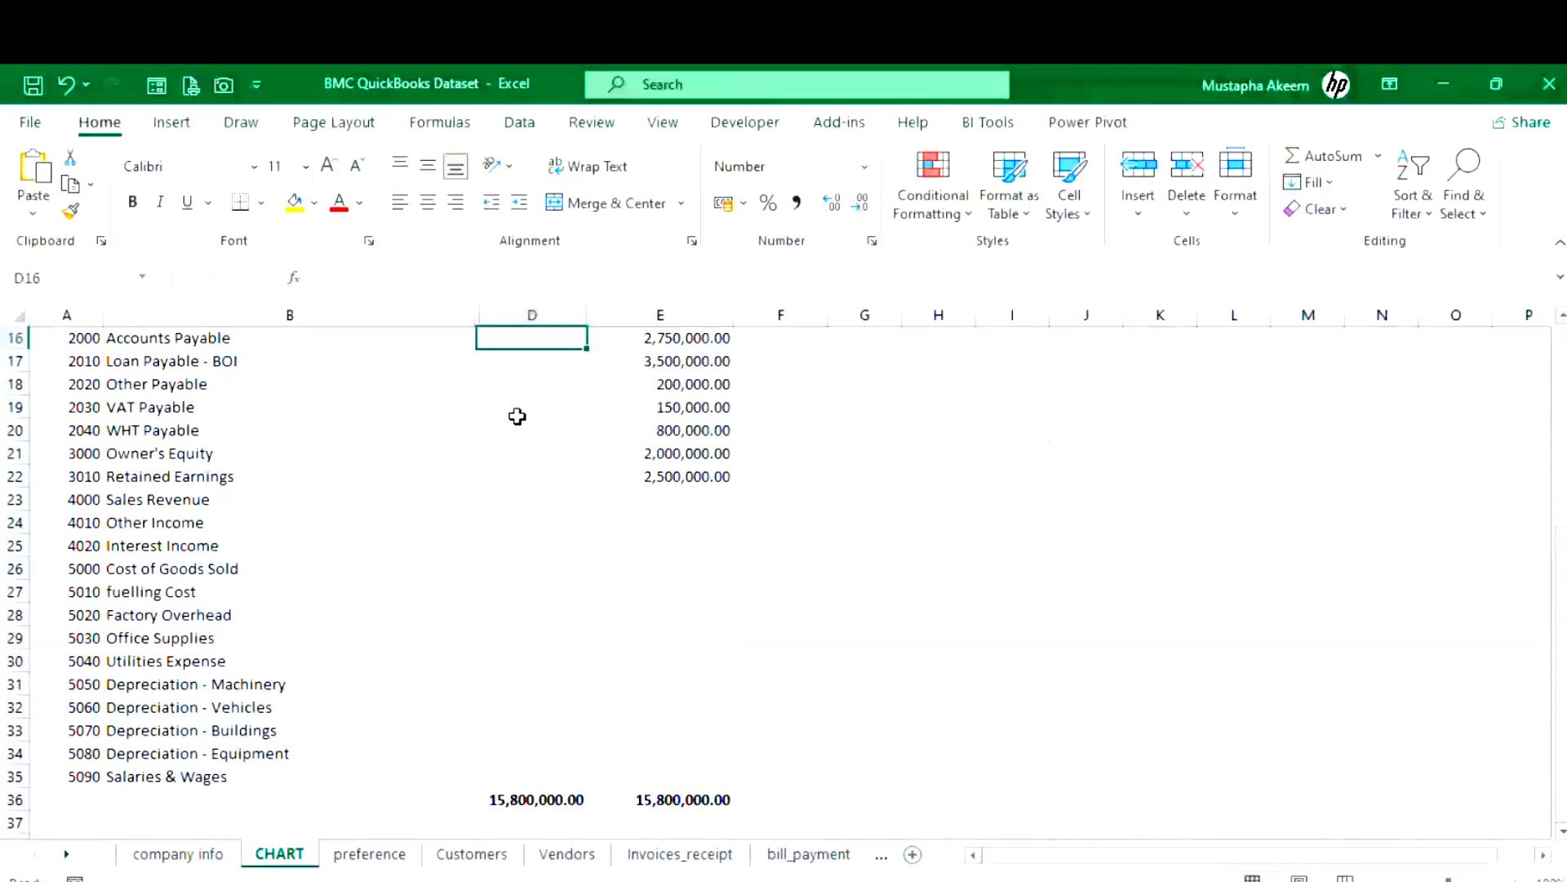
left_click(513, 476)
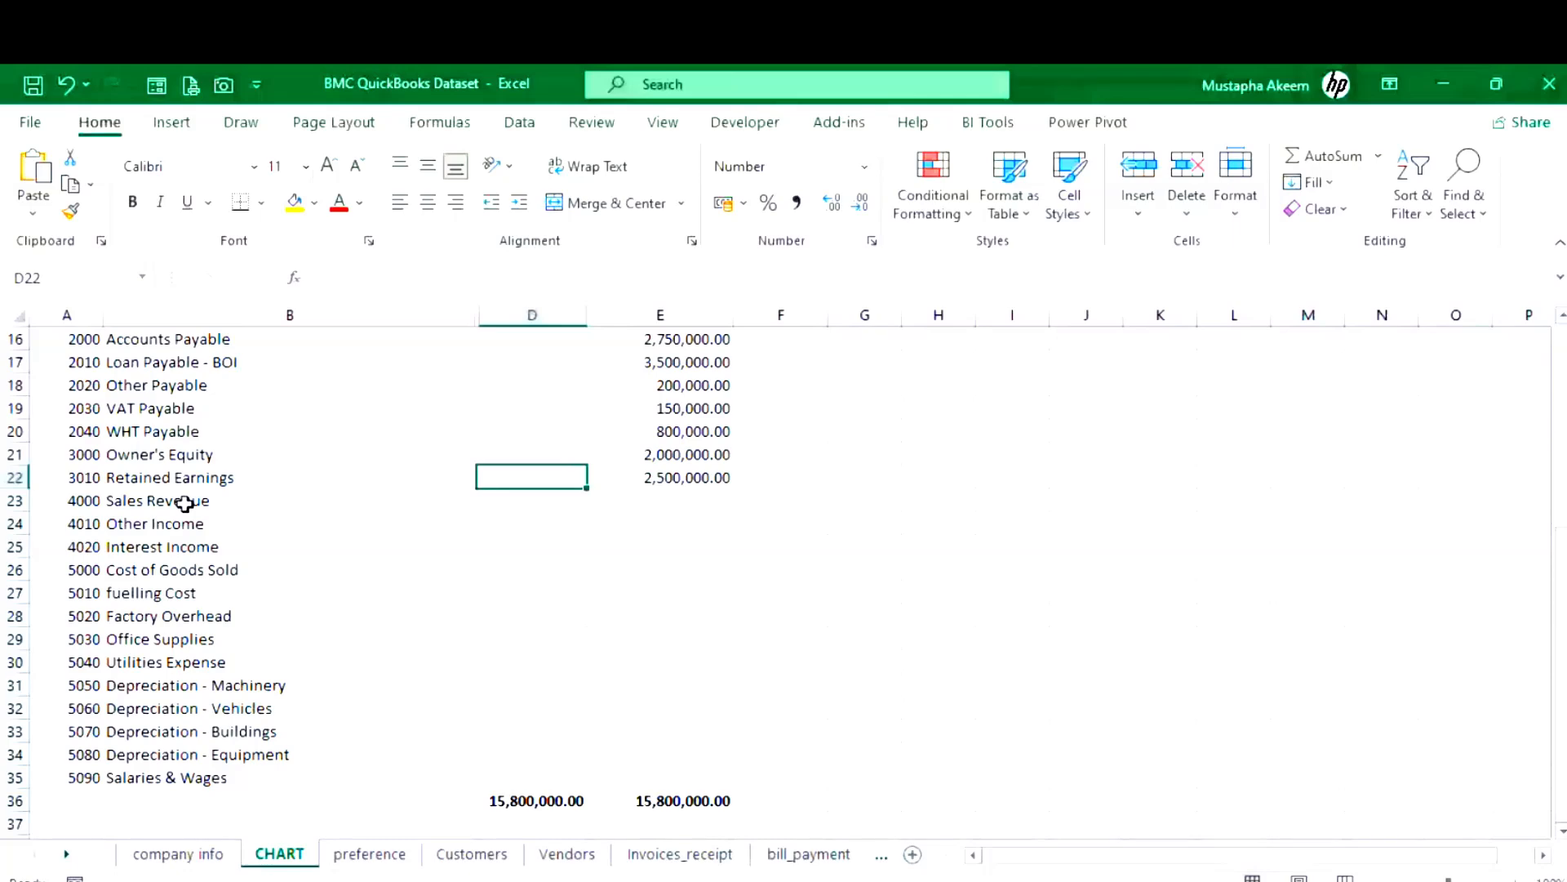
- Copy the account name Sales Revenue and its number 4000, then return to QuickBooks
left_click(186, 502)
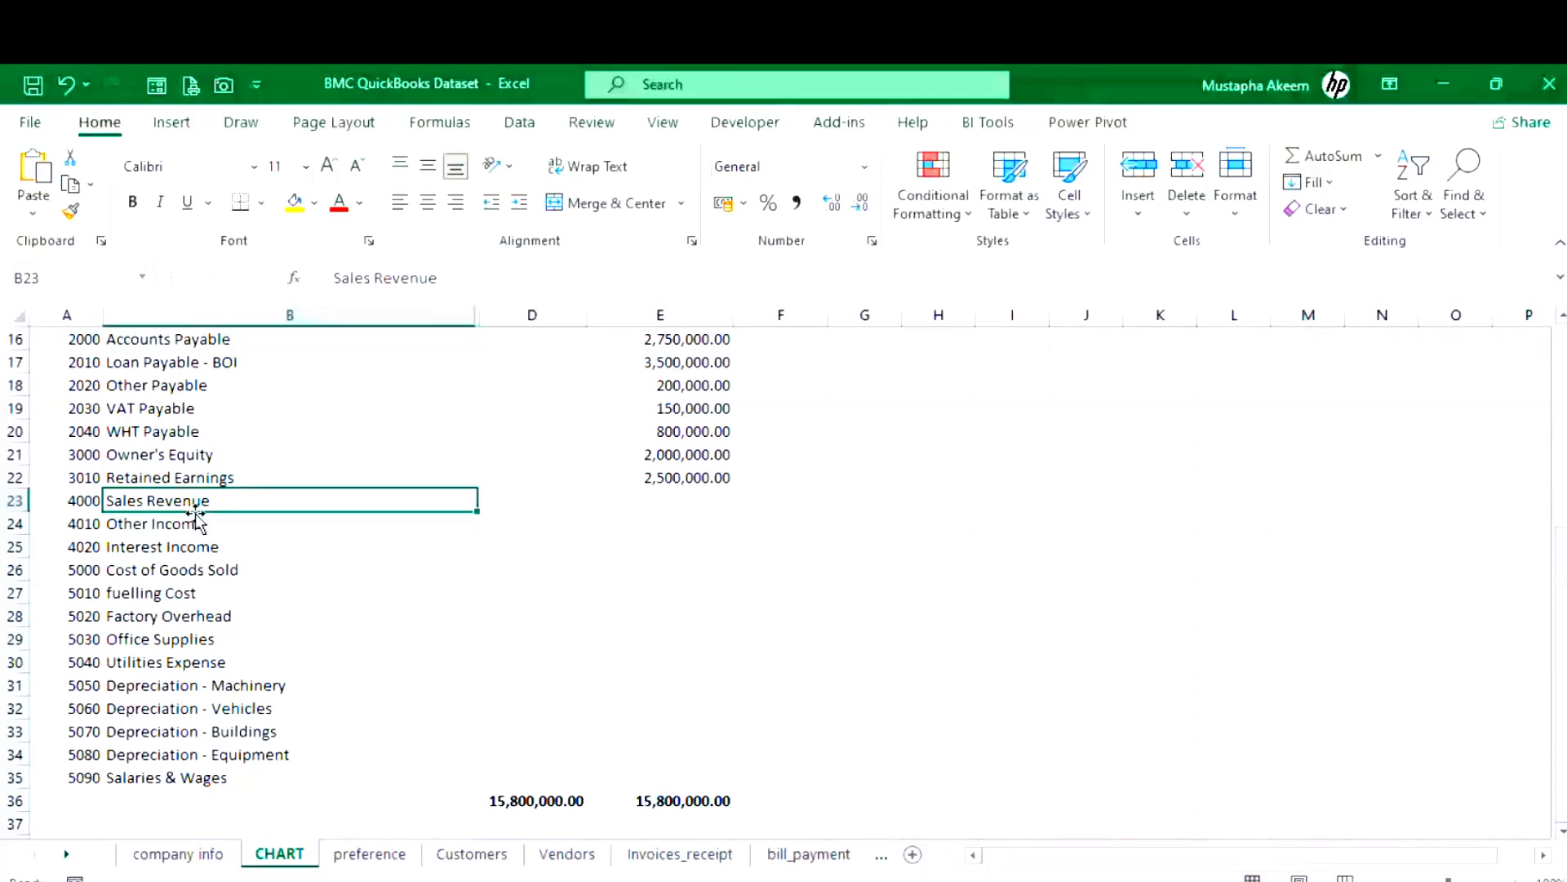
key("ctrl+c")
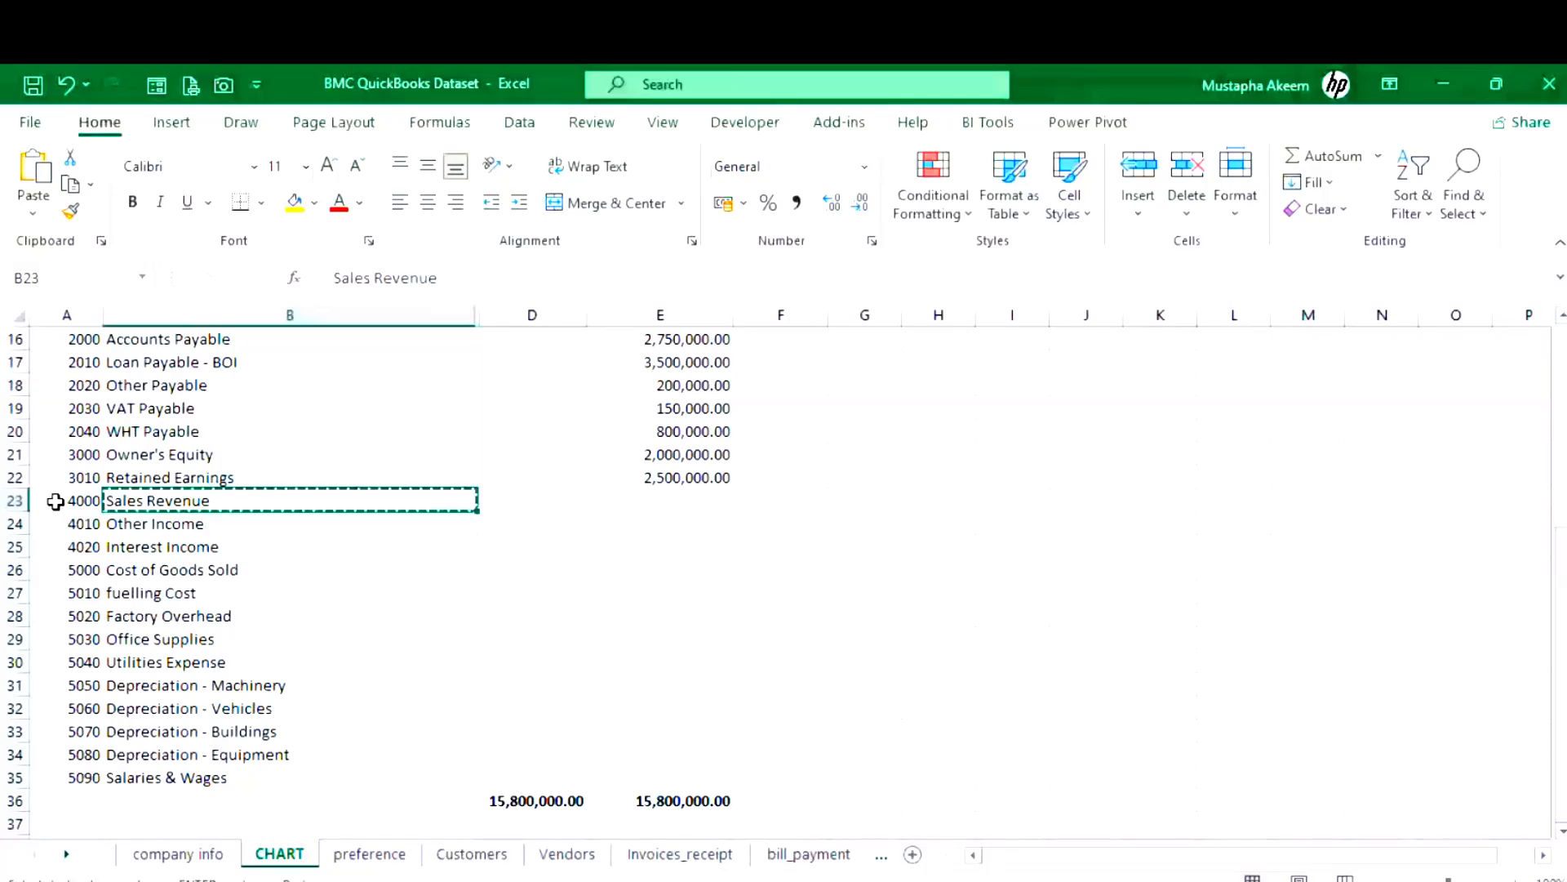
left_click(72, 503)
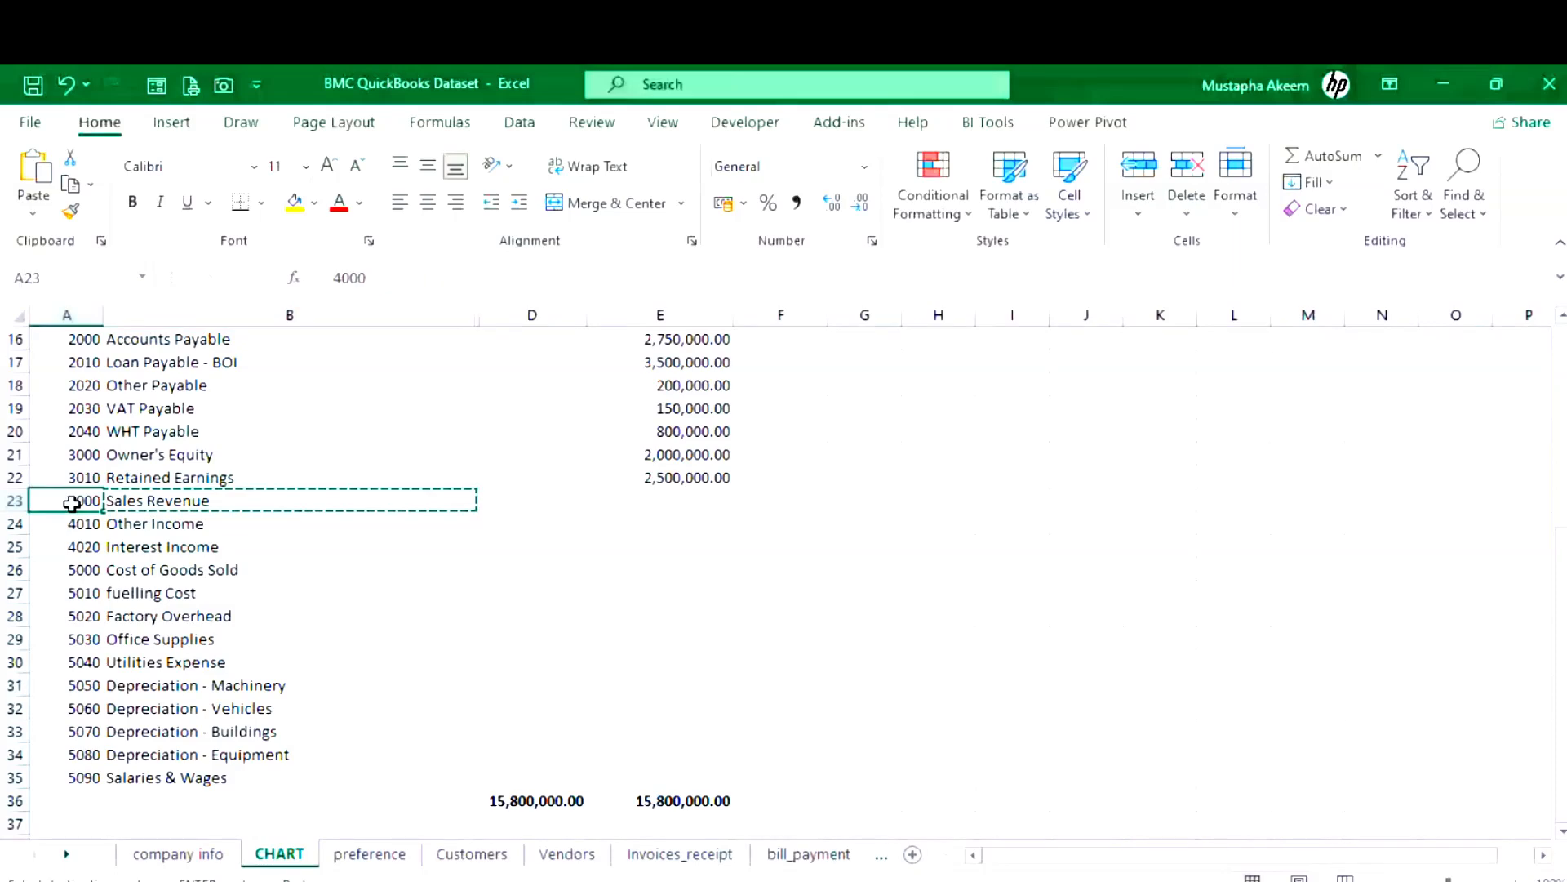
key("ctrl+c")
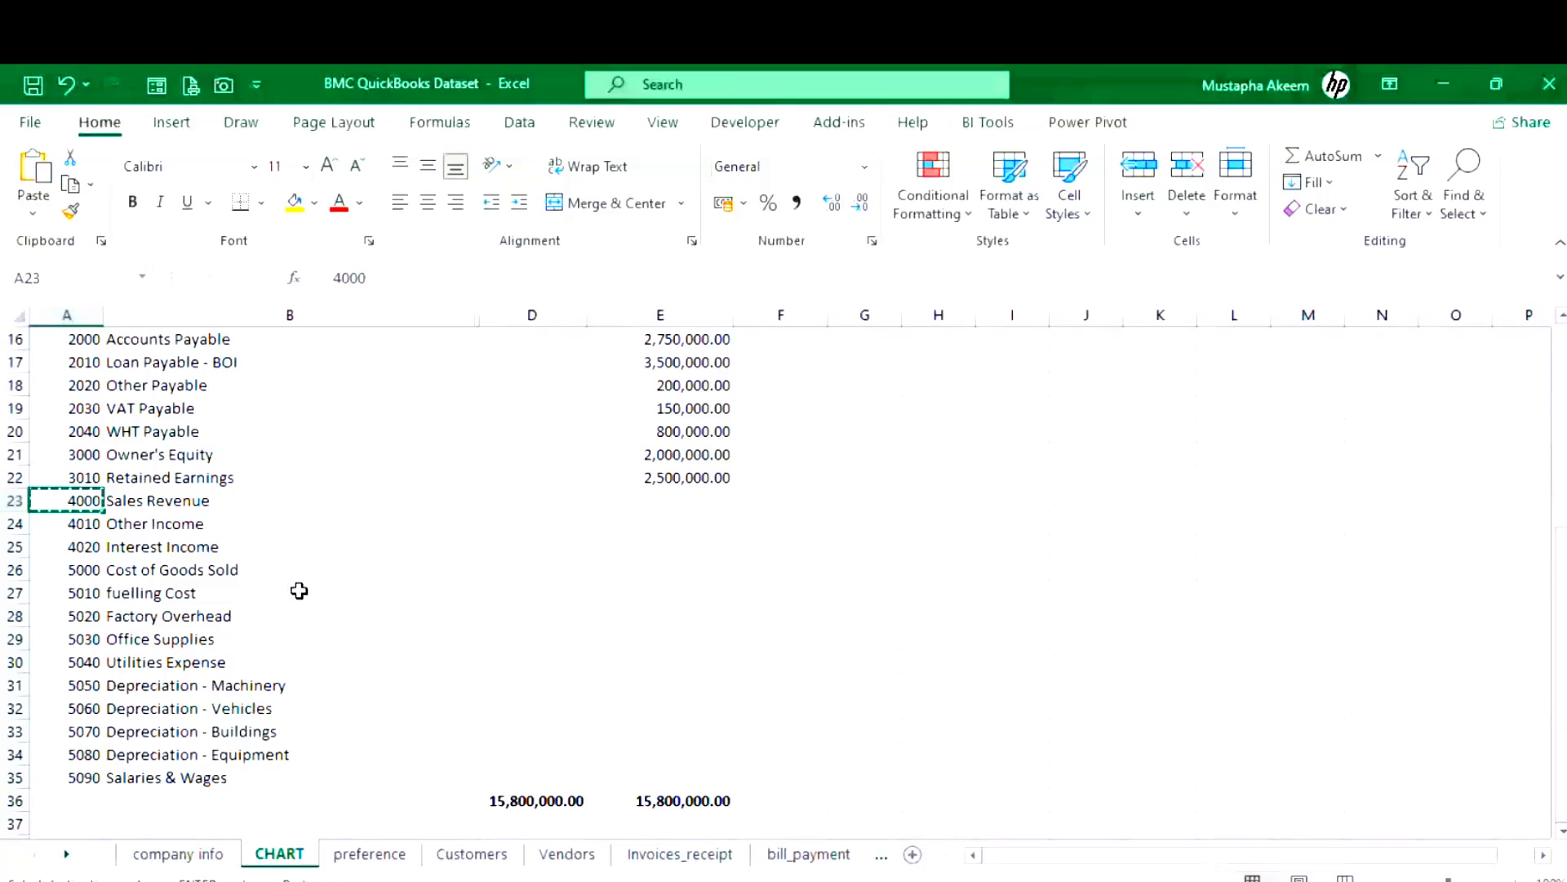
mouse_move(702, 878)
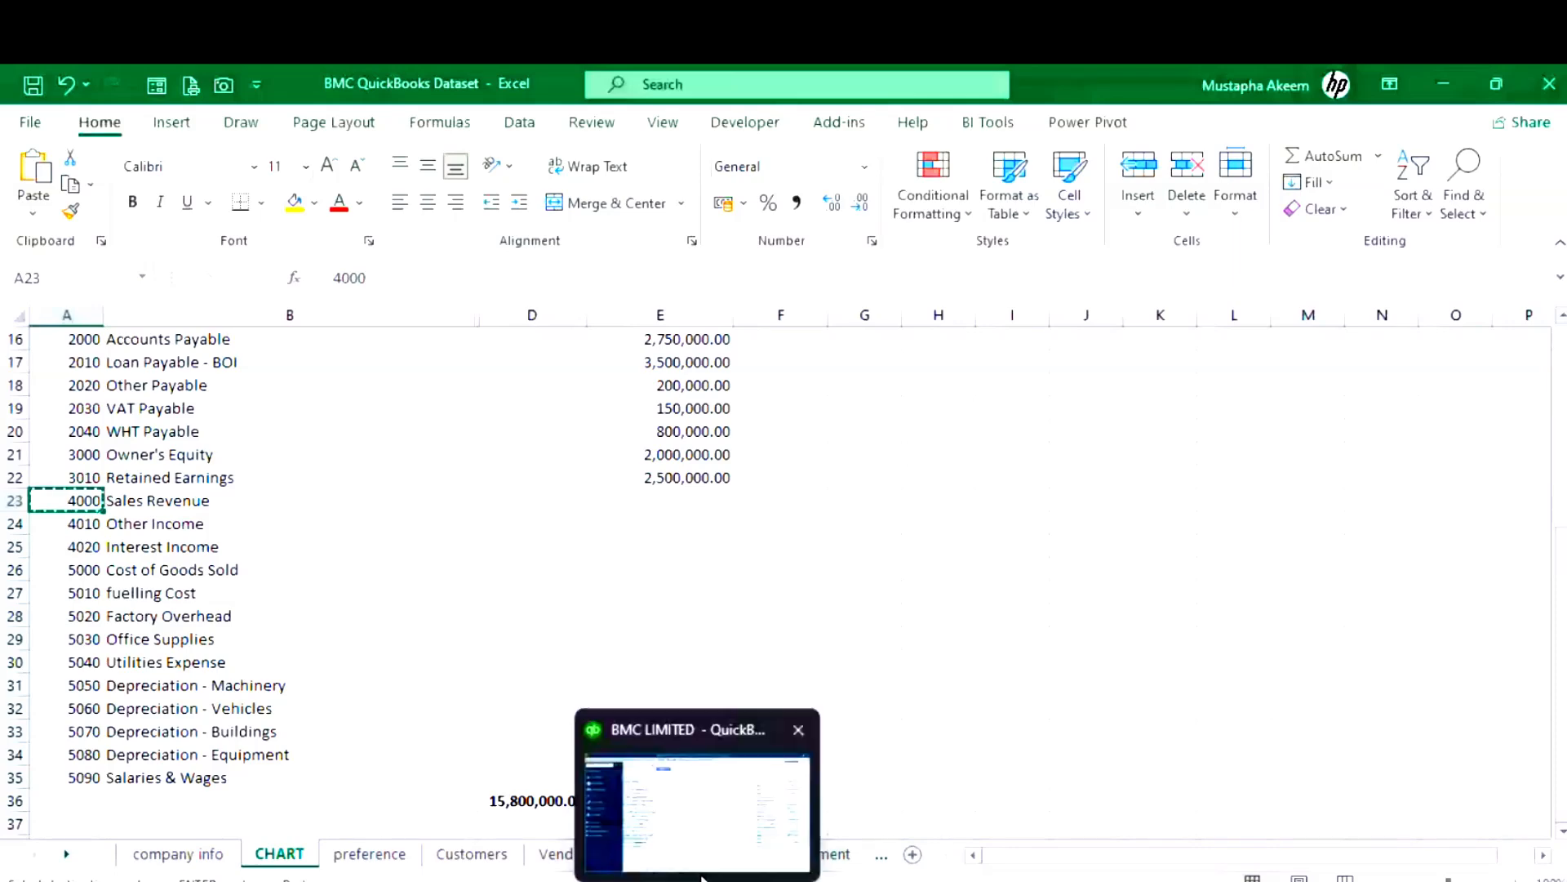
left_click(702, 877)
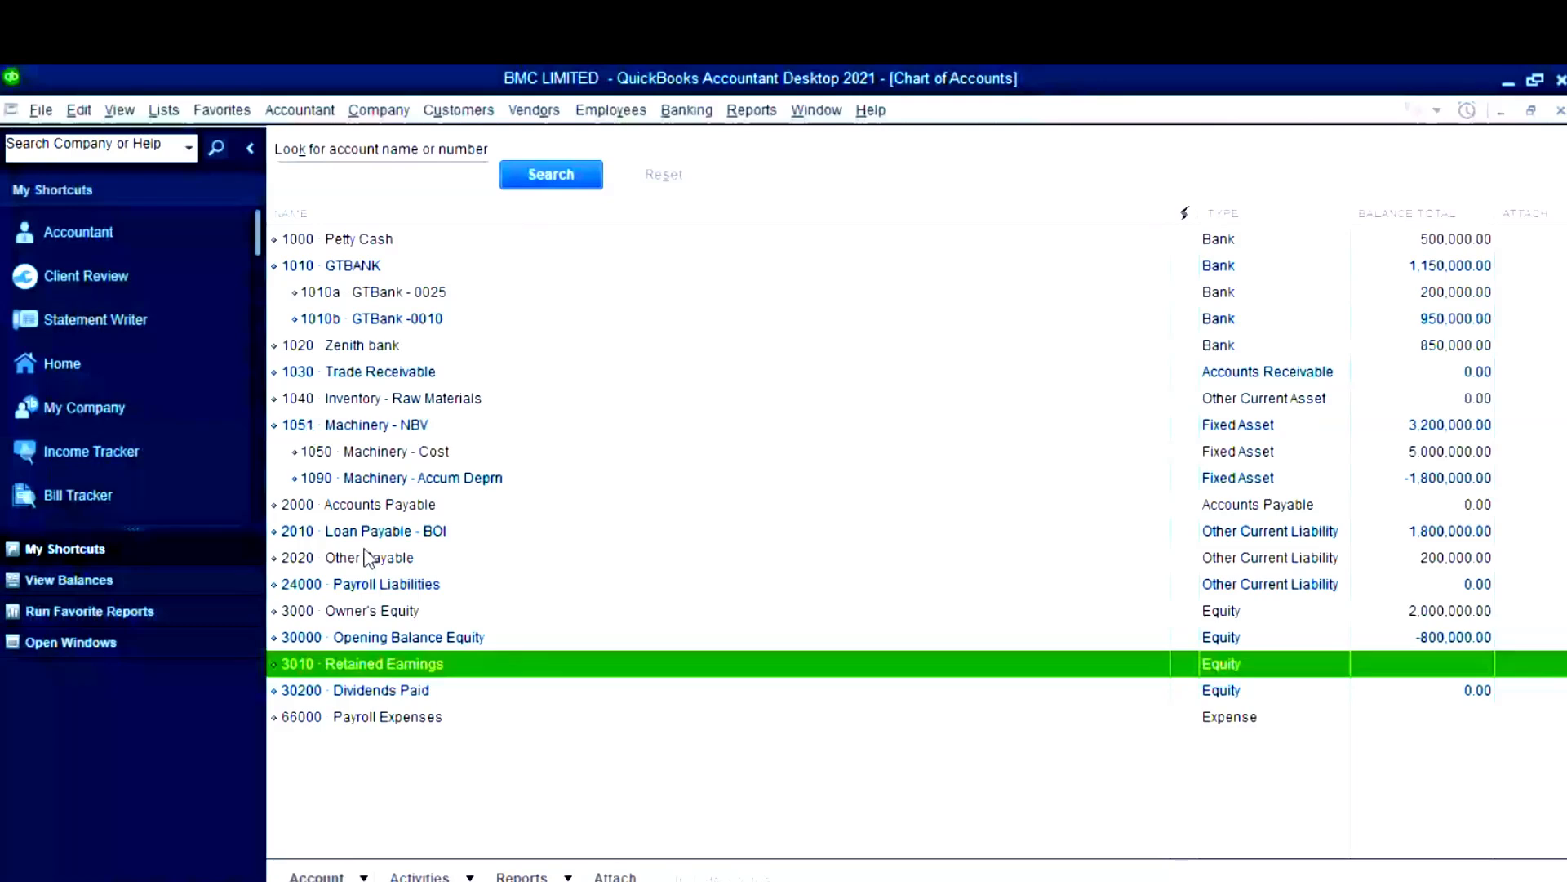
- Start a new Income-type account and enter 4000 as the Sales Revenue account number
key("ctrl+n")
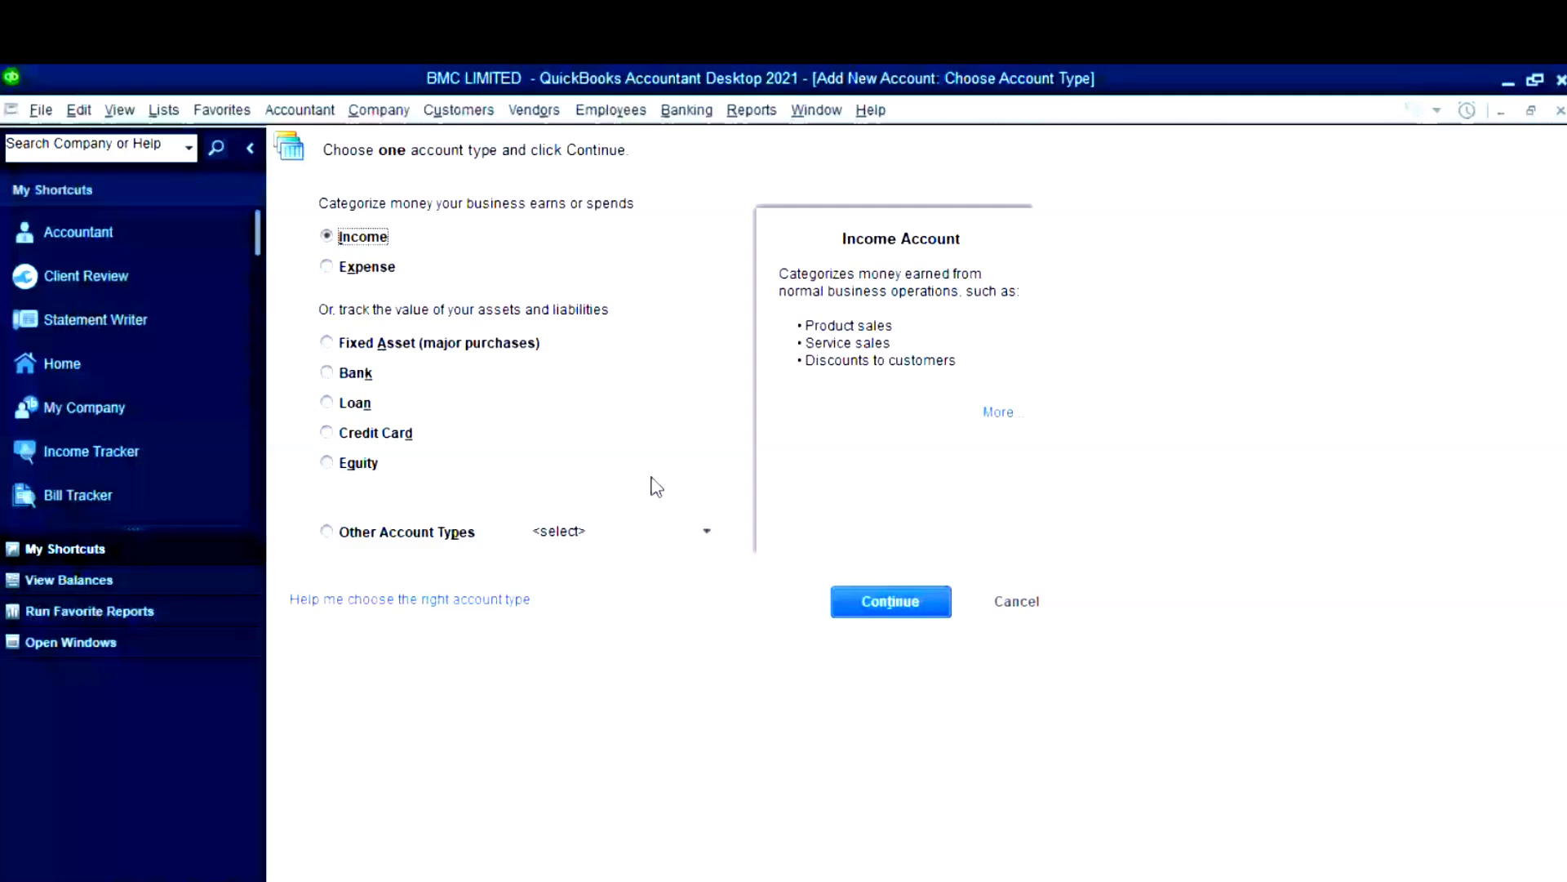
key("Return")
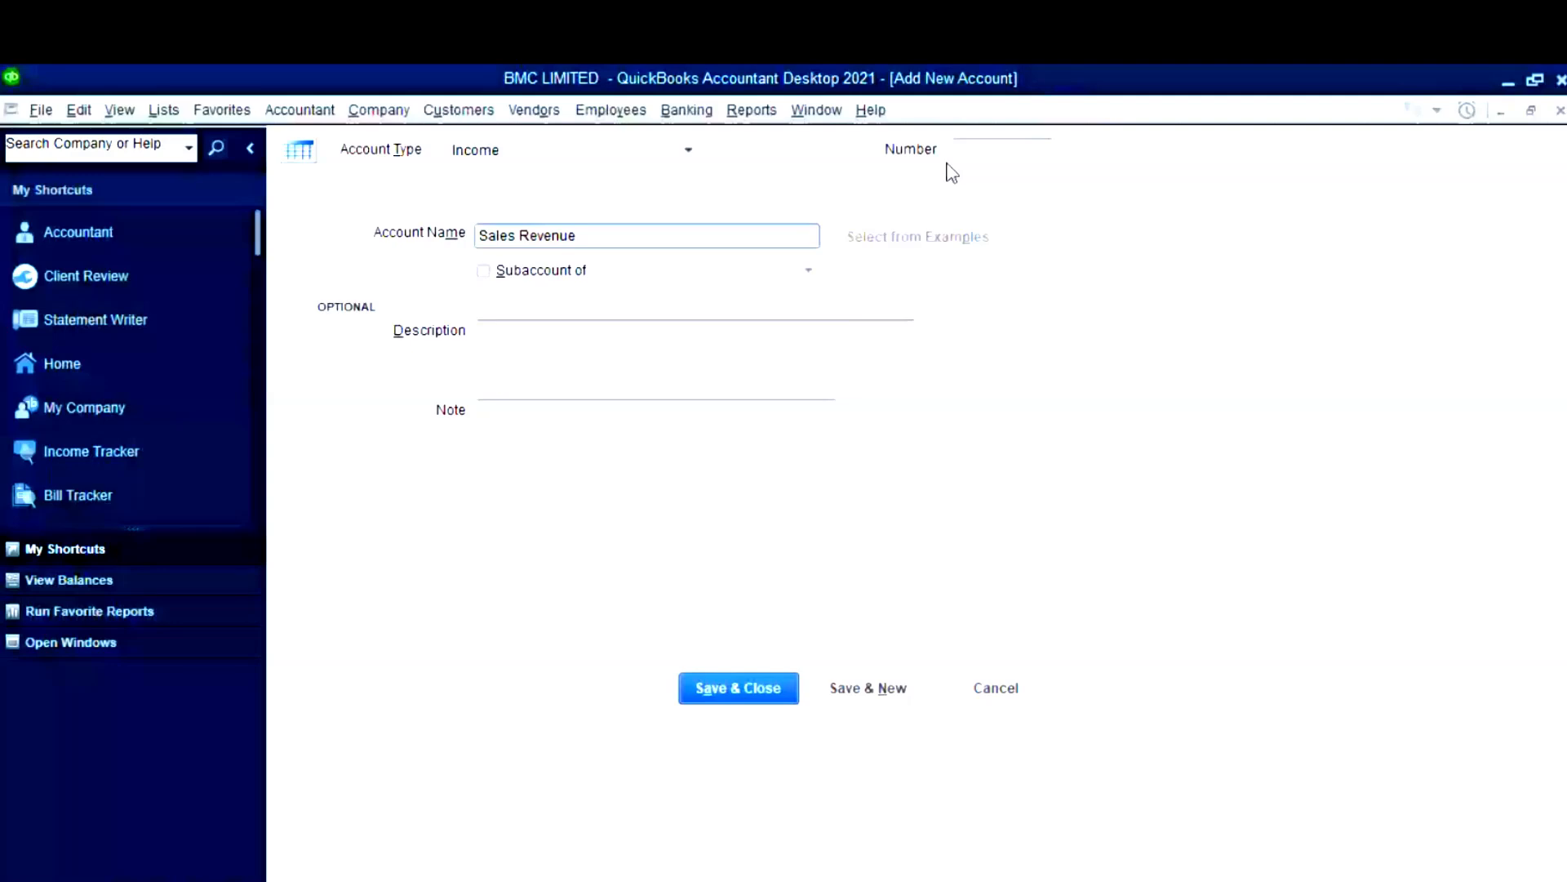
left_click(972, 150)
type("4000")
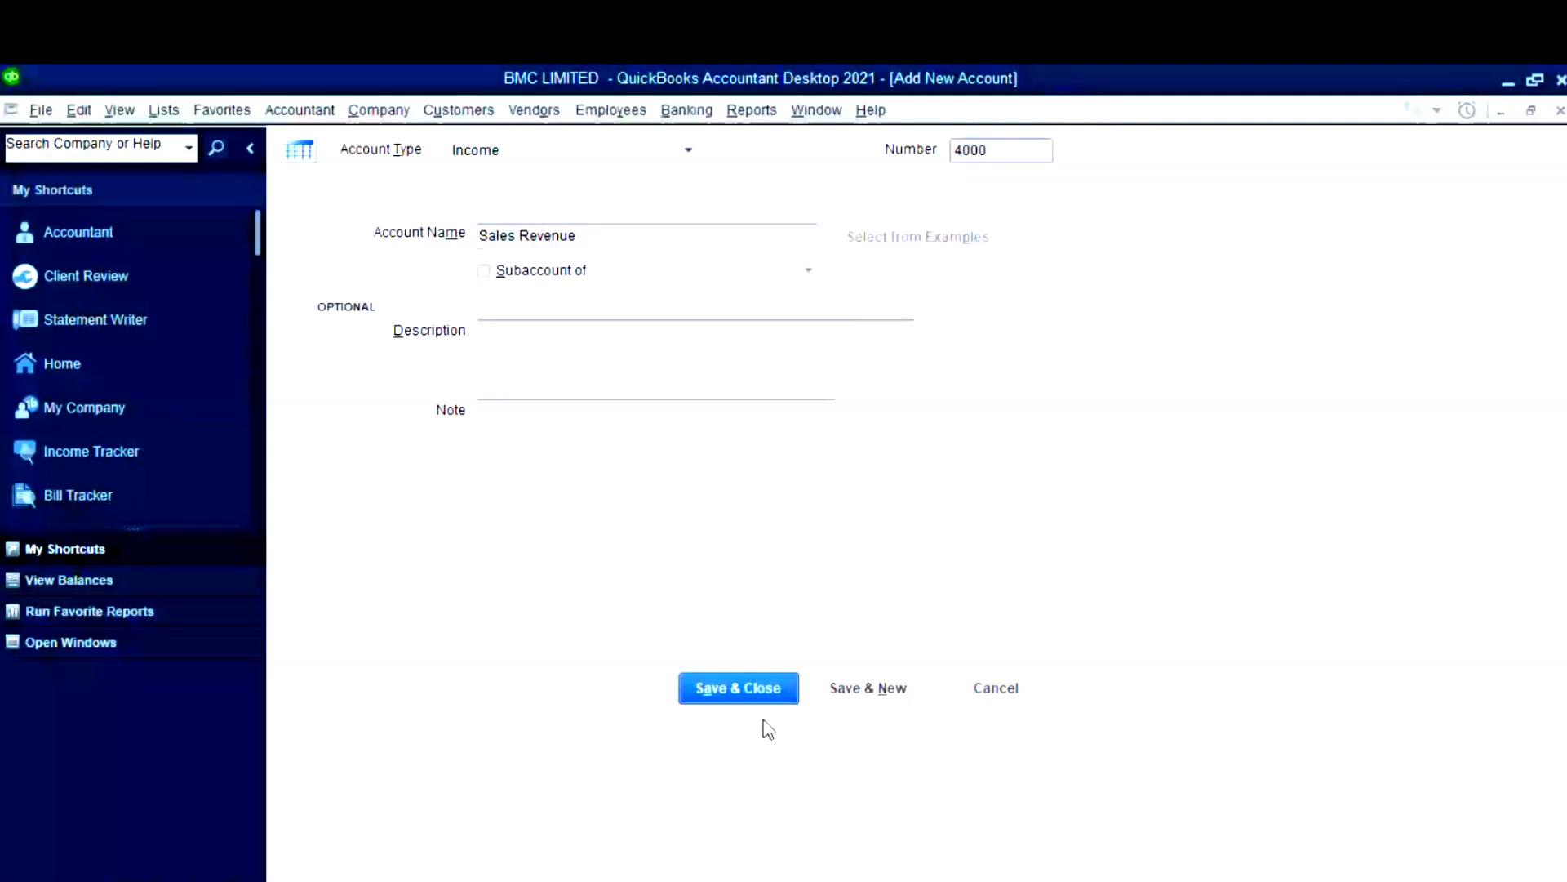
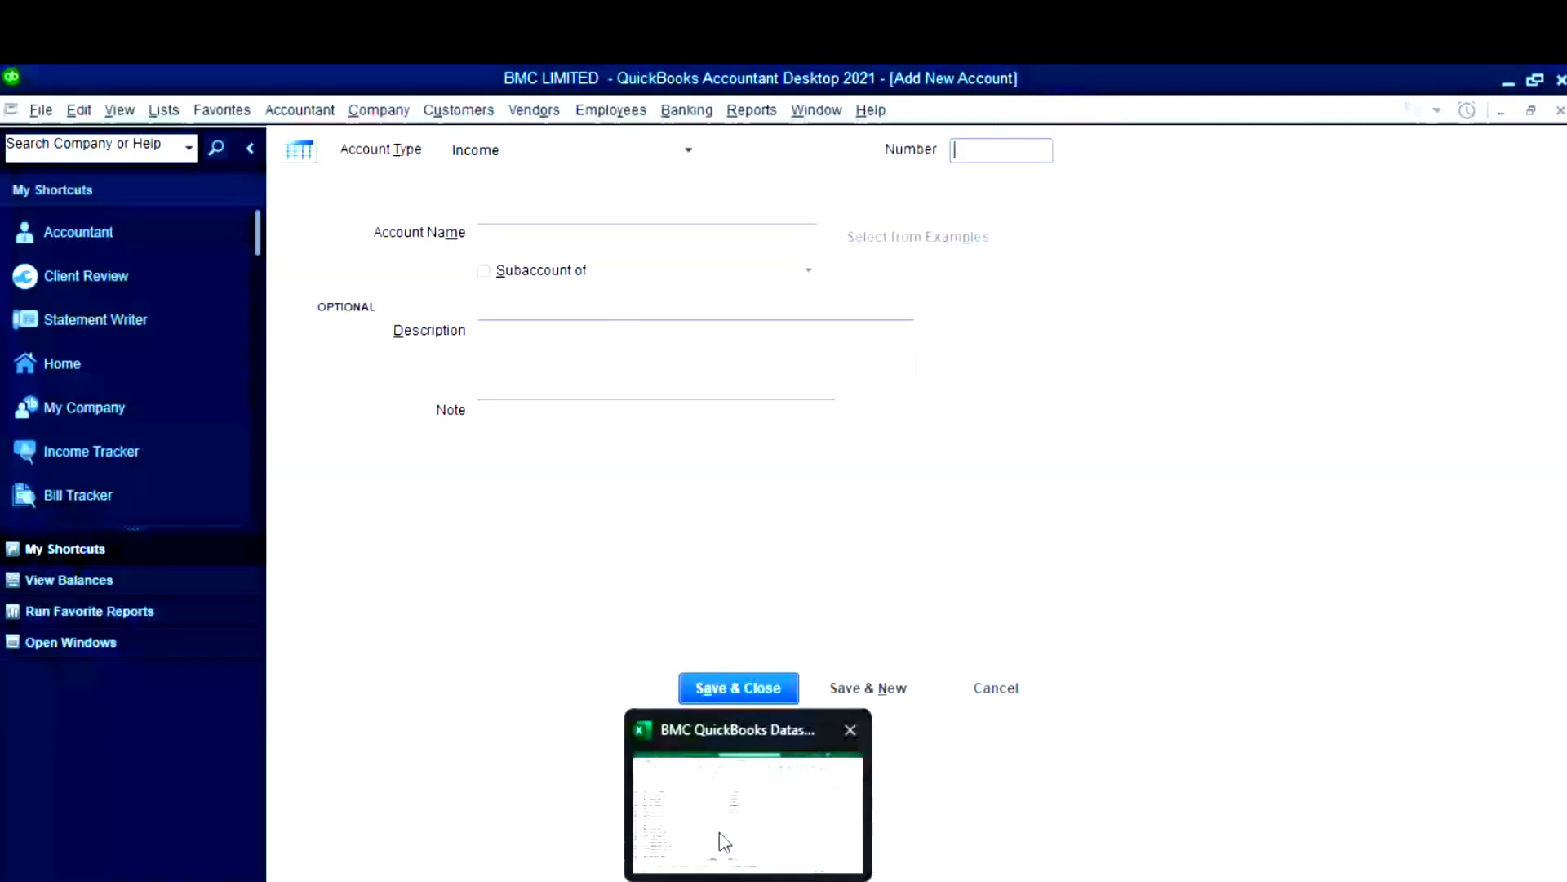
- Copy the Other Income account name and its number 4010 from the Excel chart sheet
left_click(725, 842)
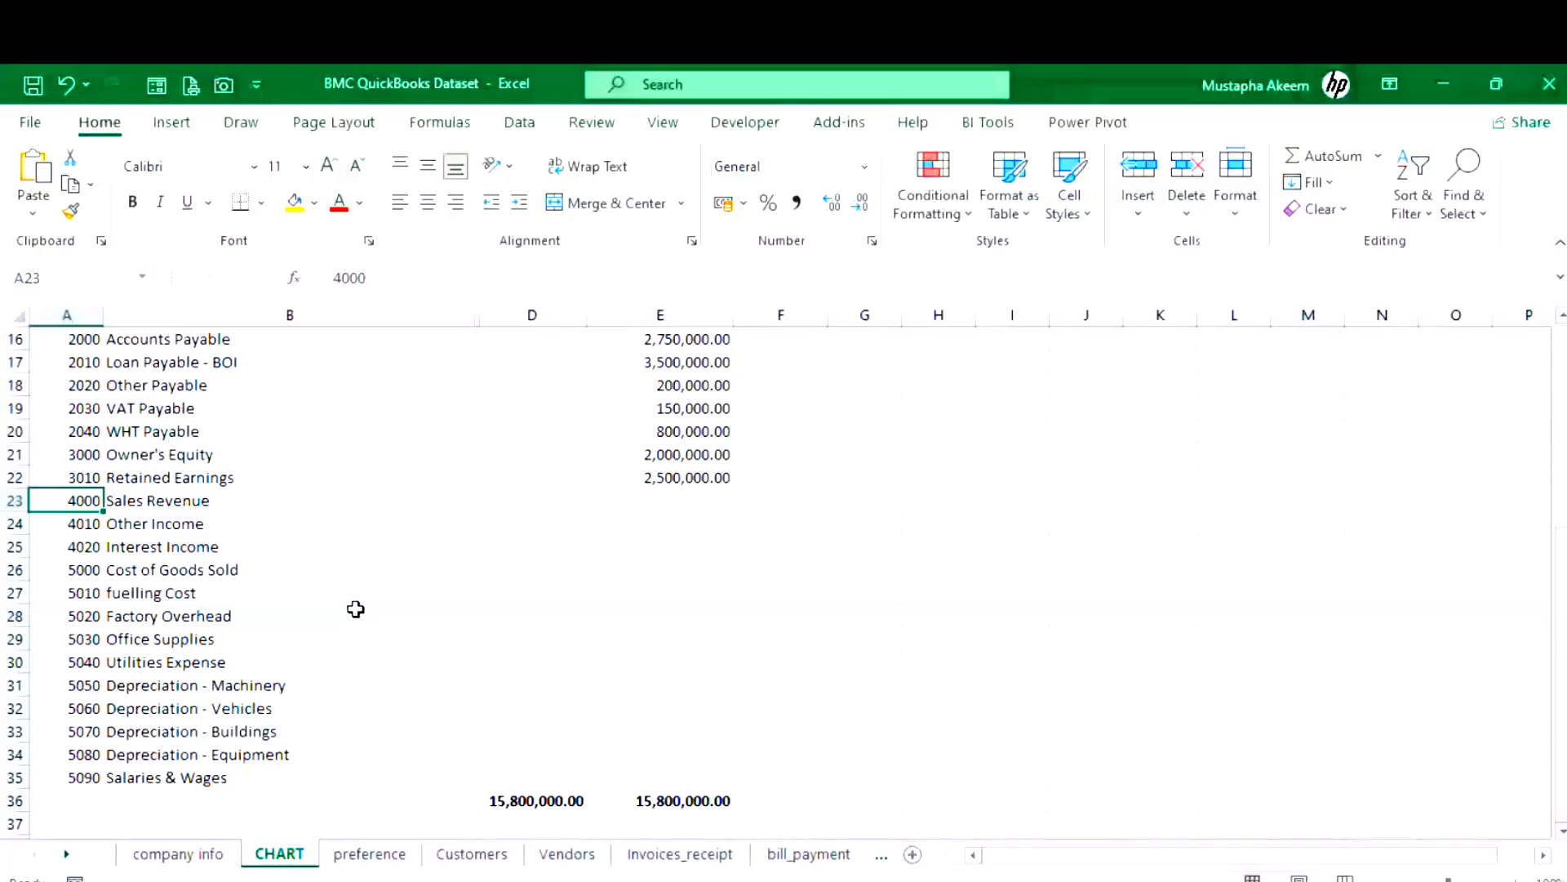
left_click(163, 520)
key("ctrl+c")
left_click(82, 526)
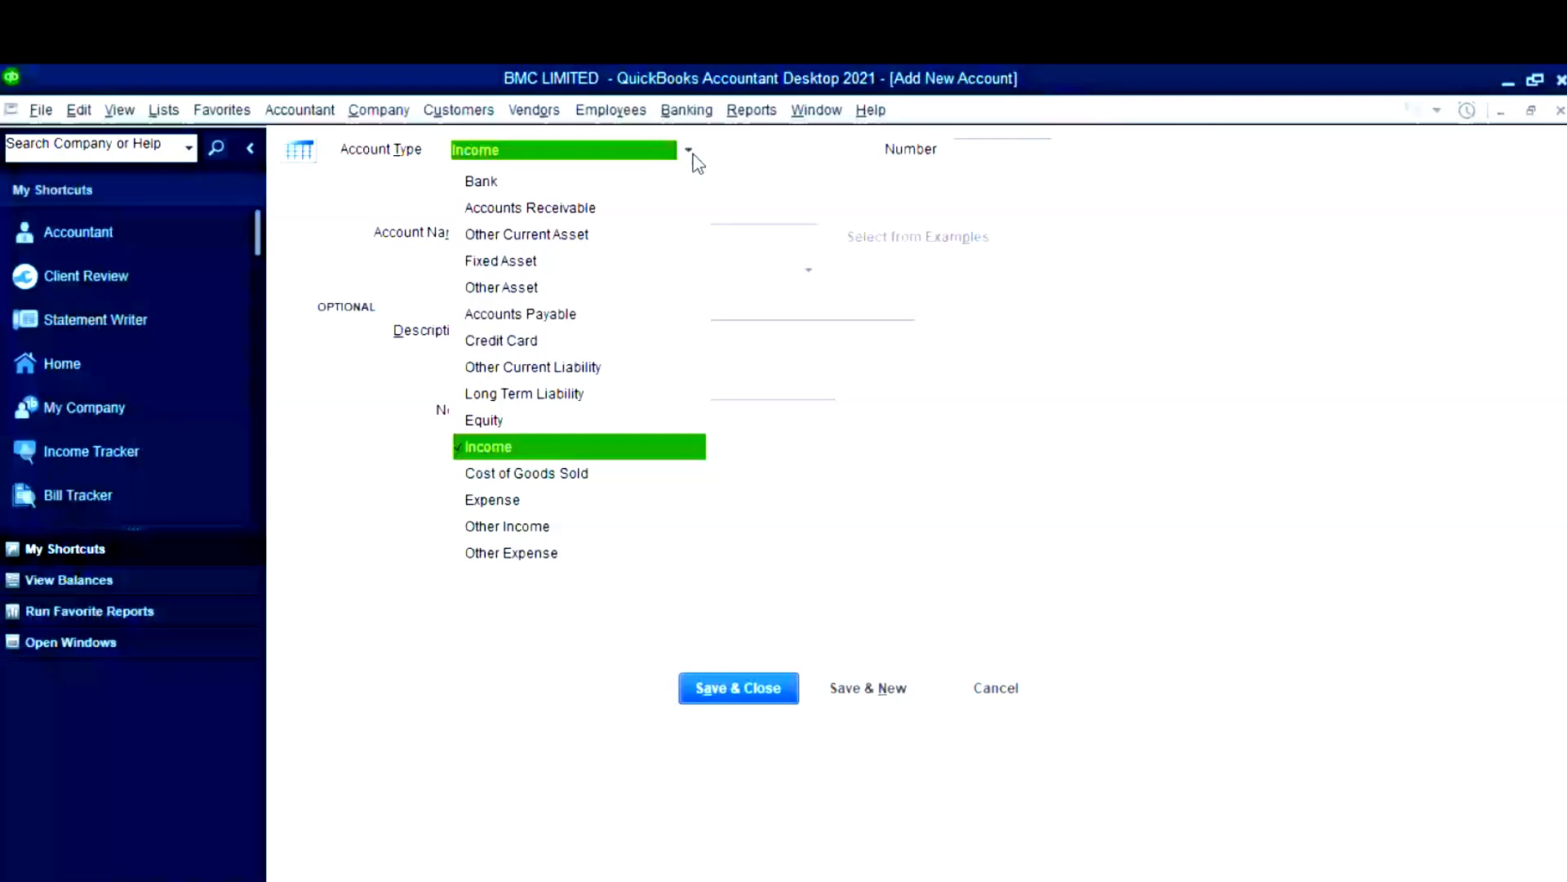
- Create account 4010 Other Income with the Other Income type and save it
left_click(507, 526)
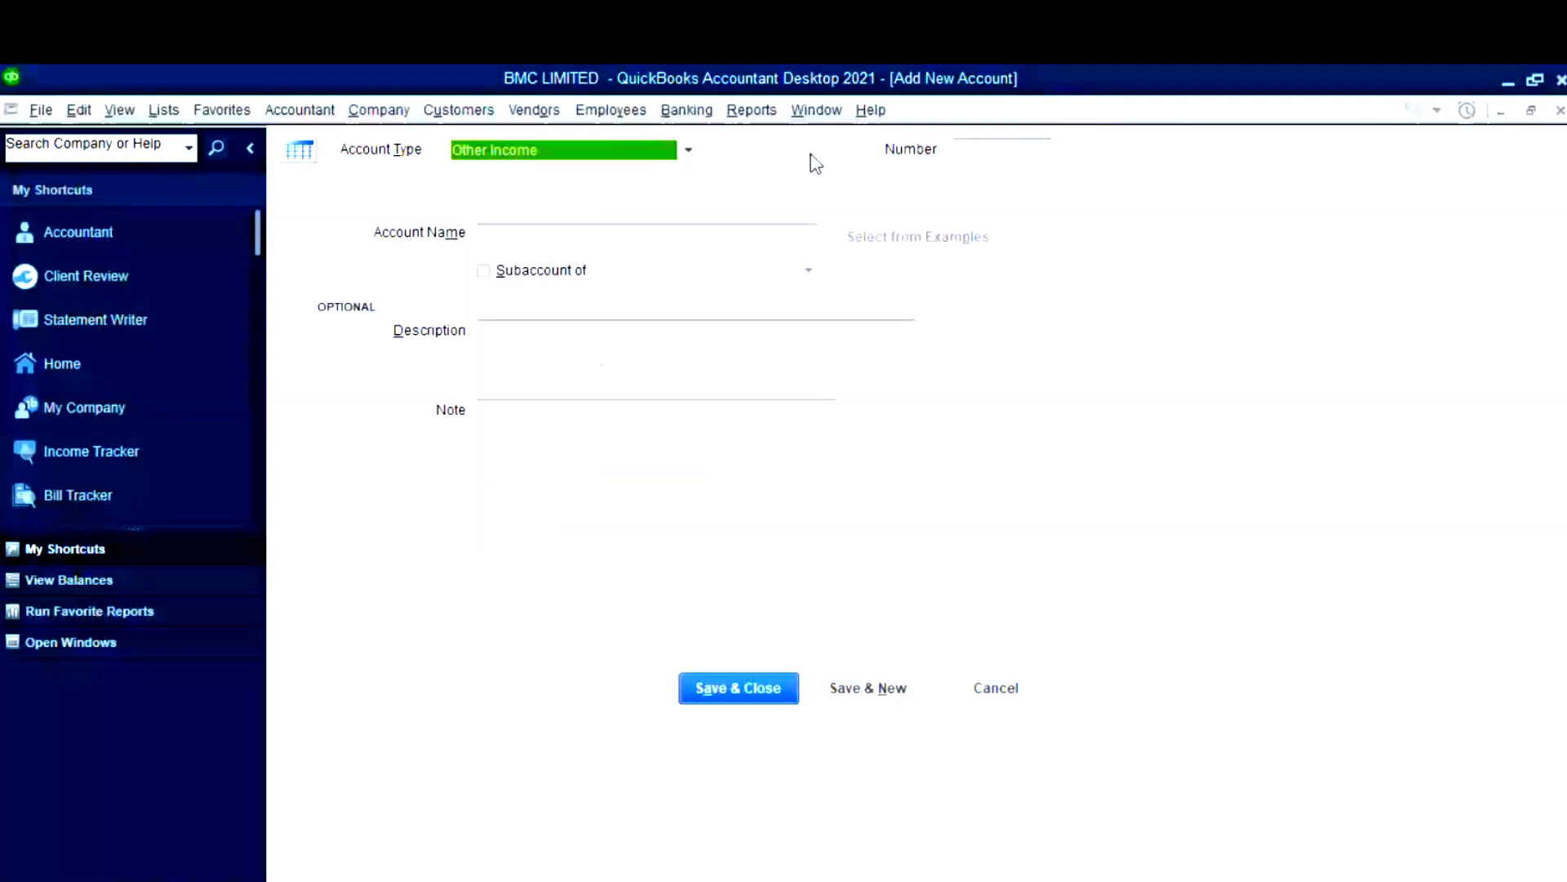
left_click(1023, 152)
key("super+v")
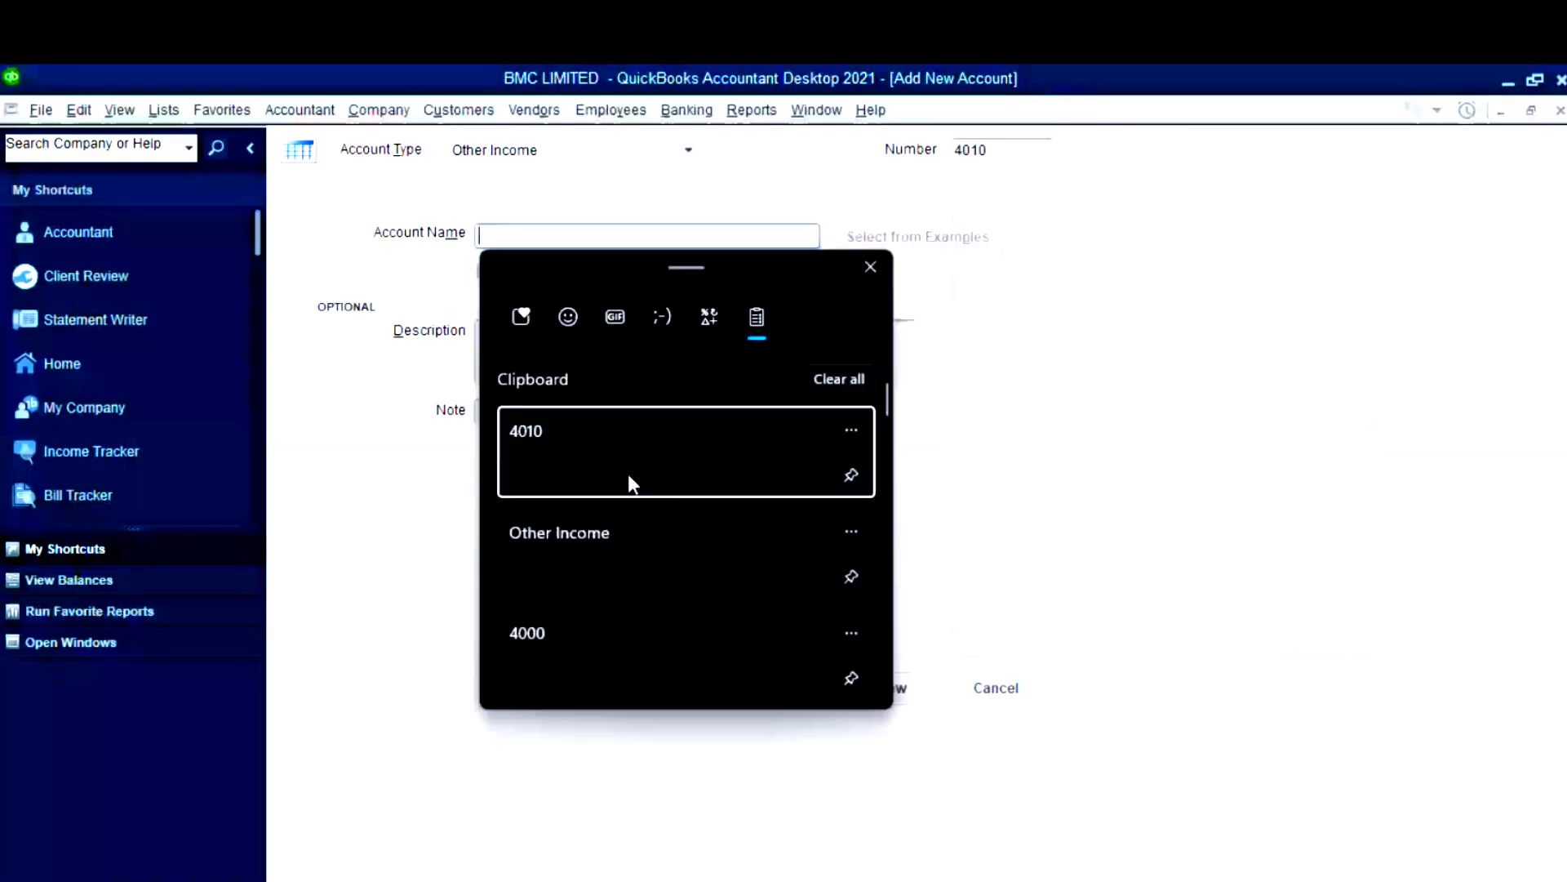
left_click(624, 532)
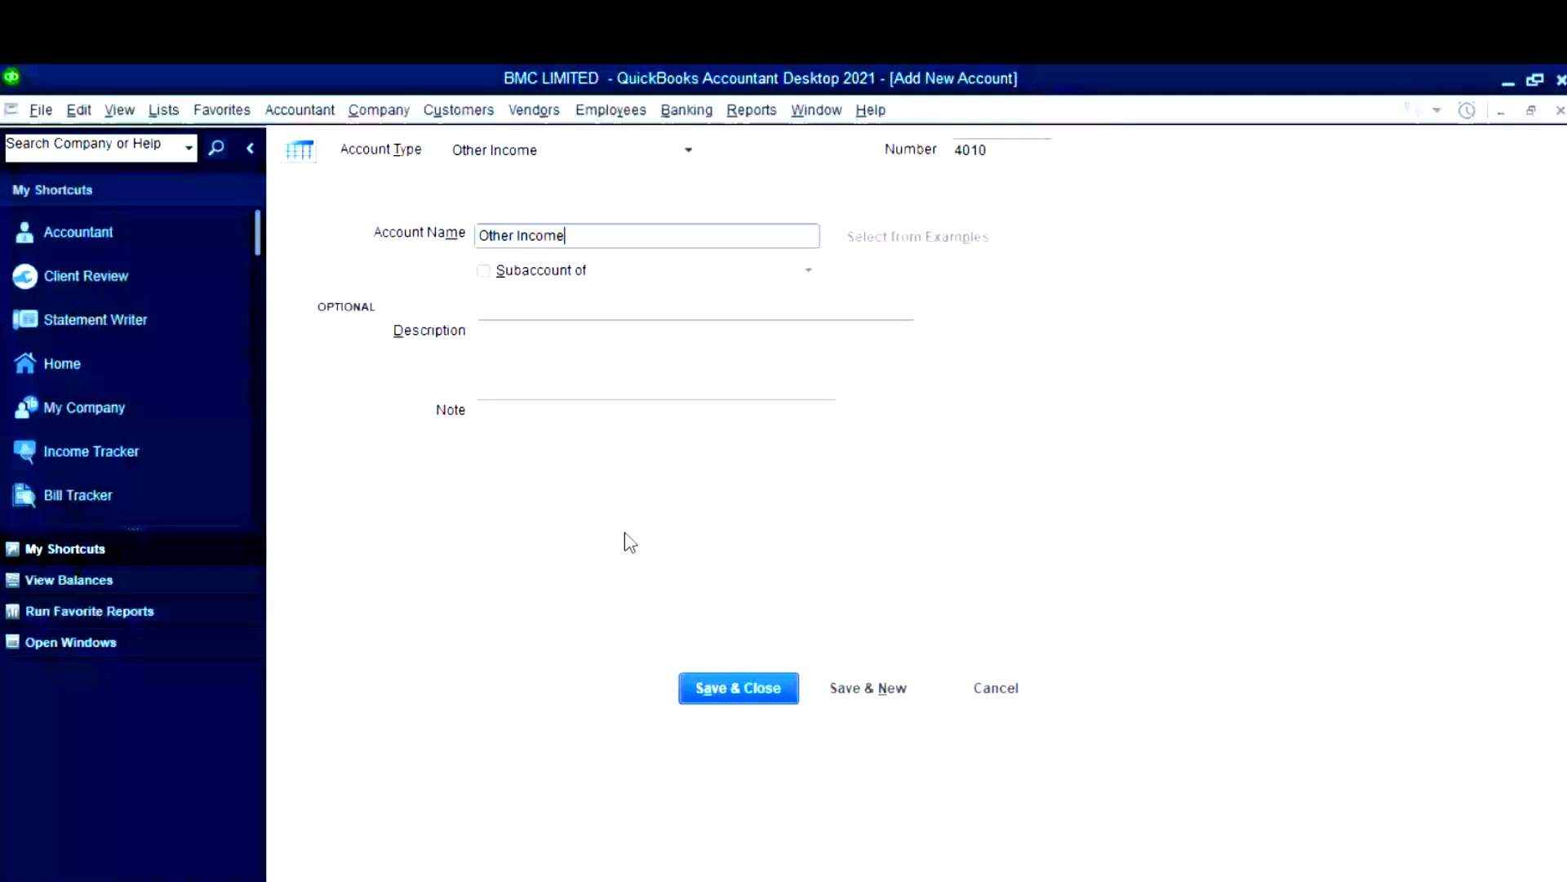
left_click(853, 690)
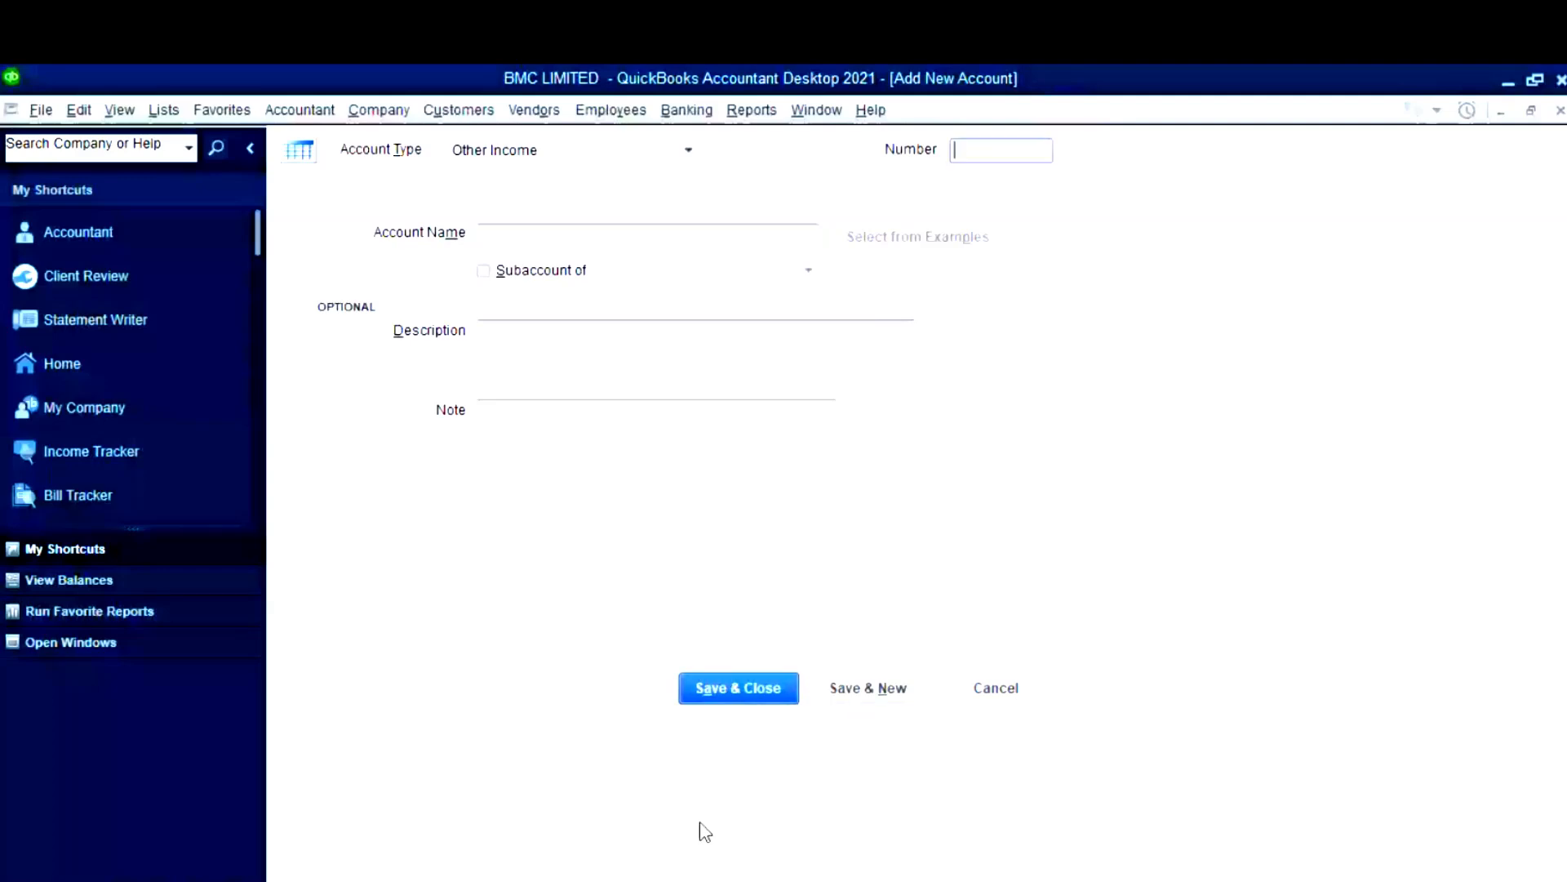
key("alt+Tab")
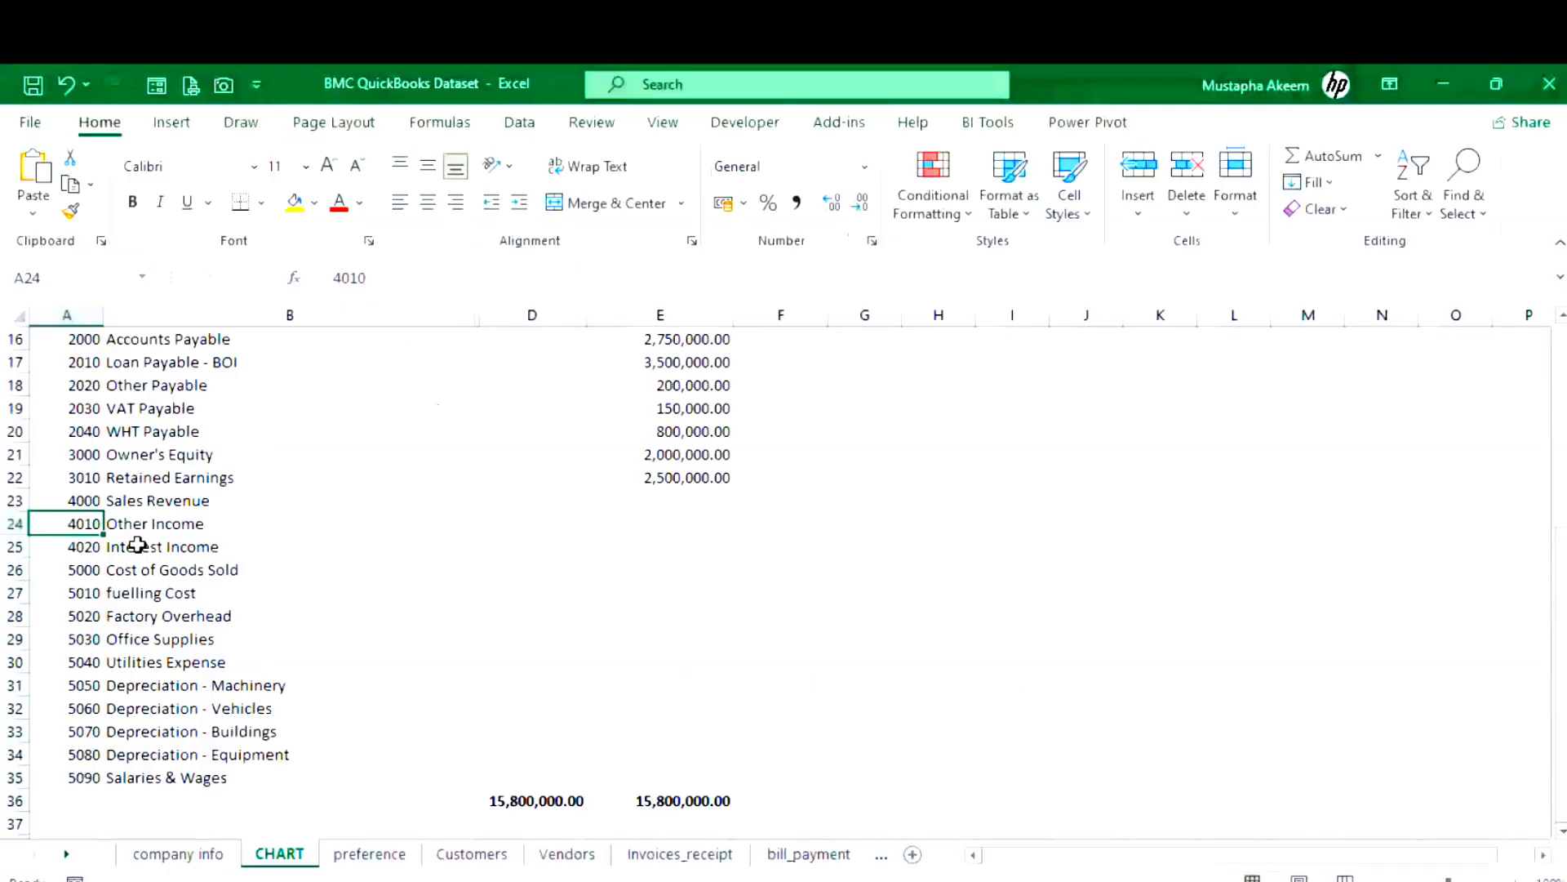
- Copy the Cost of Goods Sold account name and number 5000 from Excel
left_click(153, 571)
key("ctrl+c")
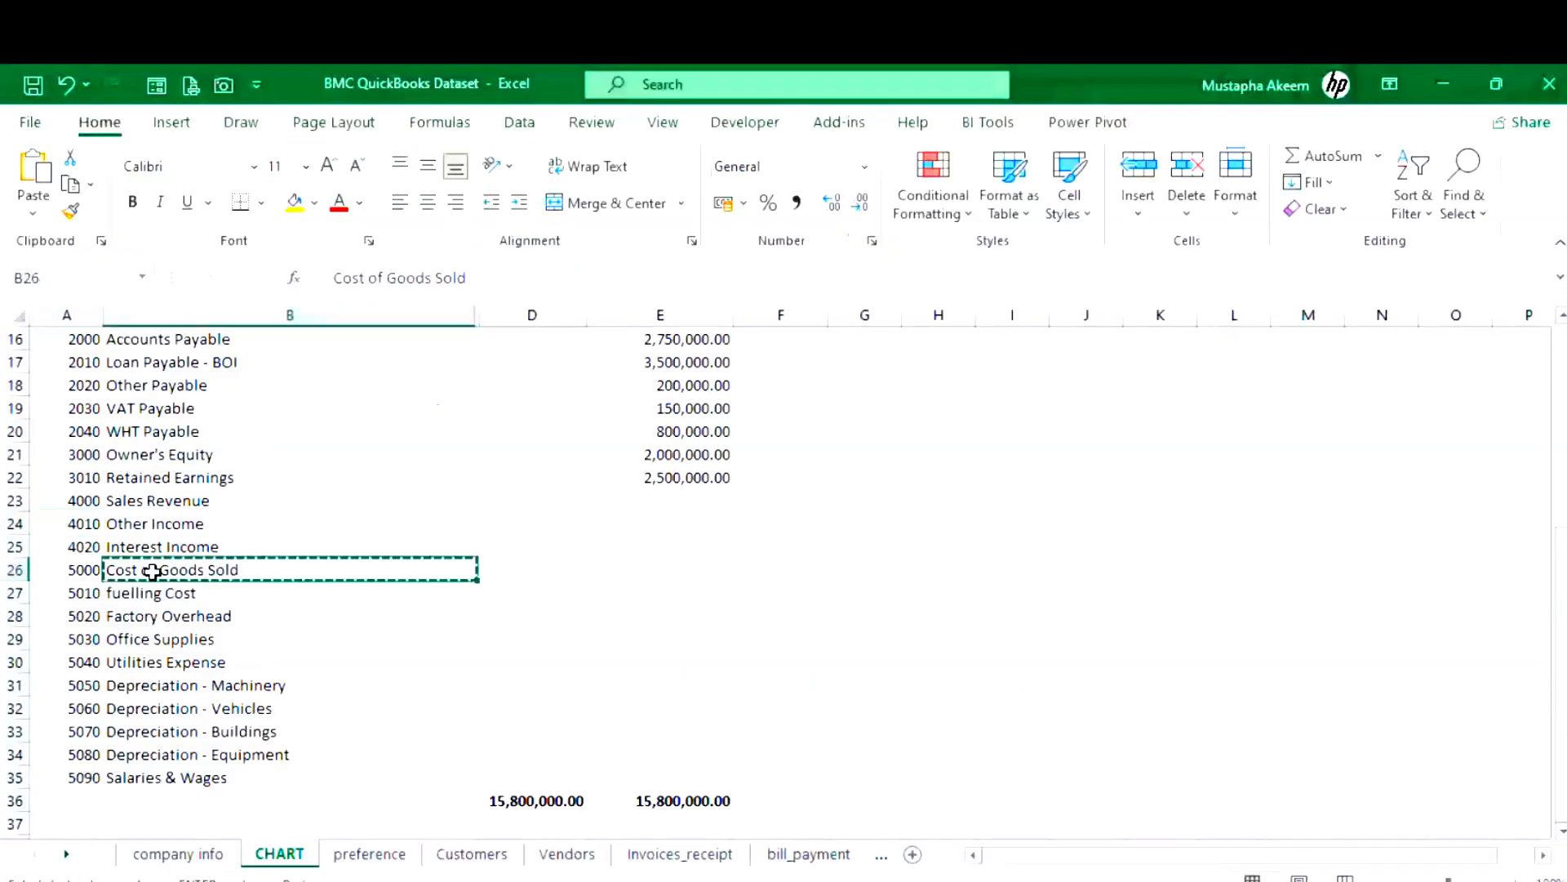
left_click(1453, 80)
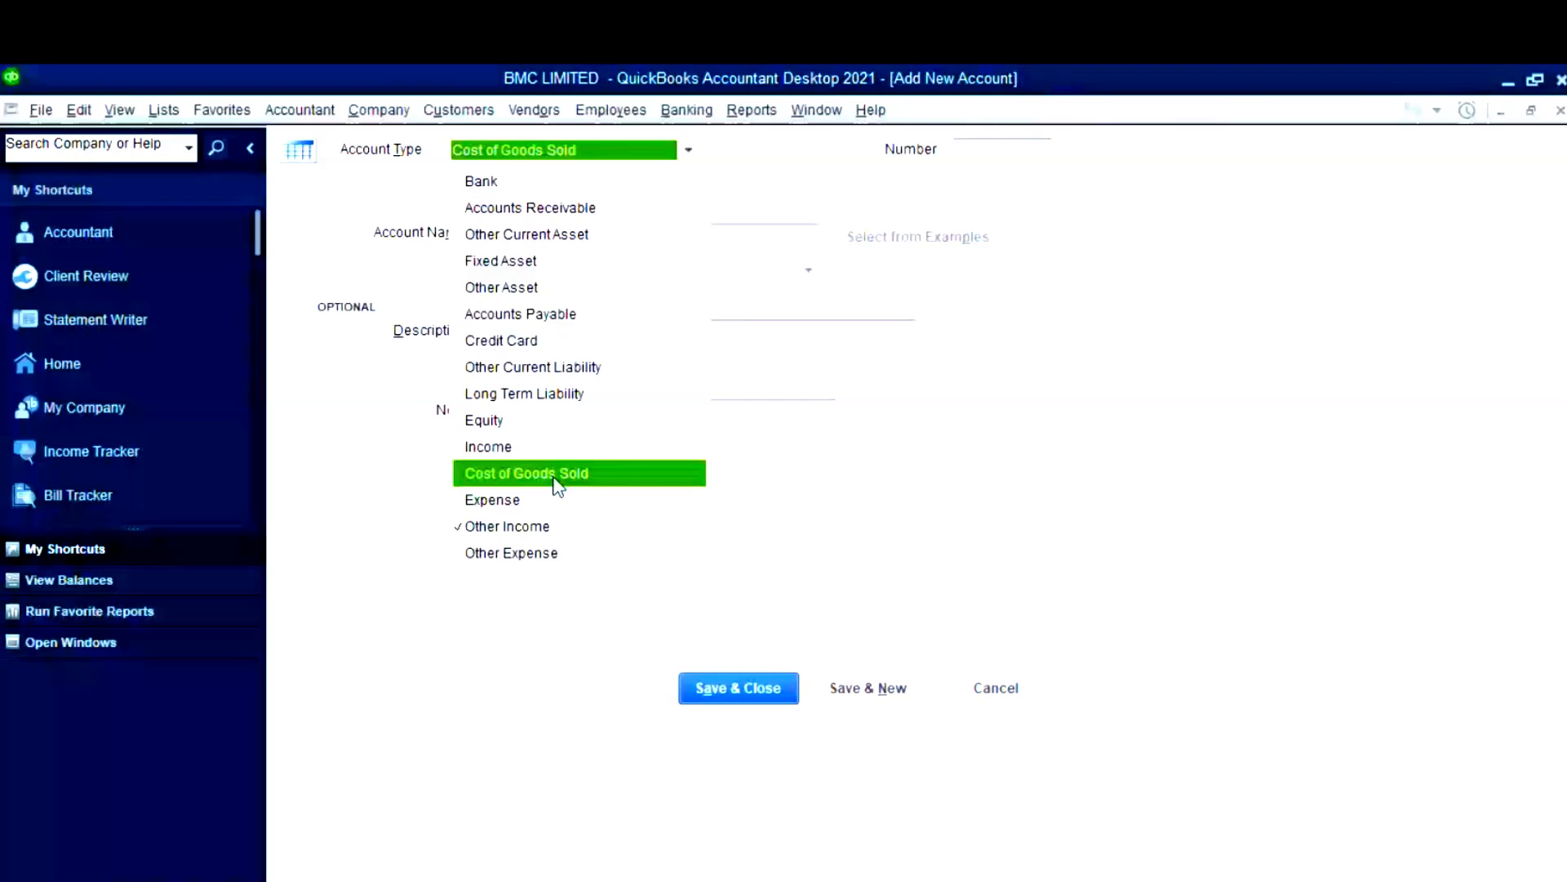
- Create account 5000 Cost of Goods Sold with the Cost of Goods Sold type, then save and close
left_click(558, 475)
left_click(973, 152)
key("super+v")
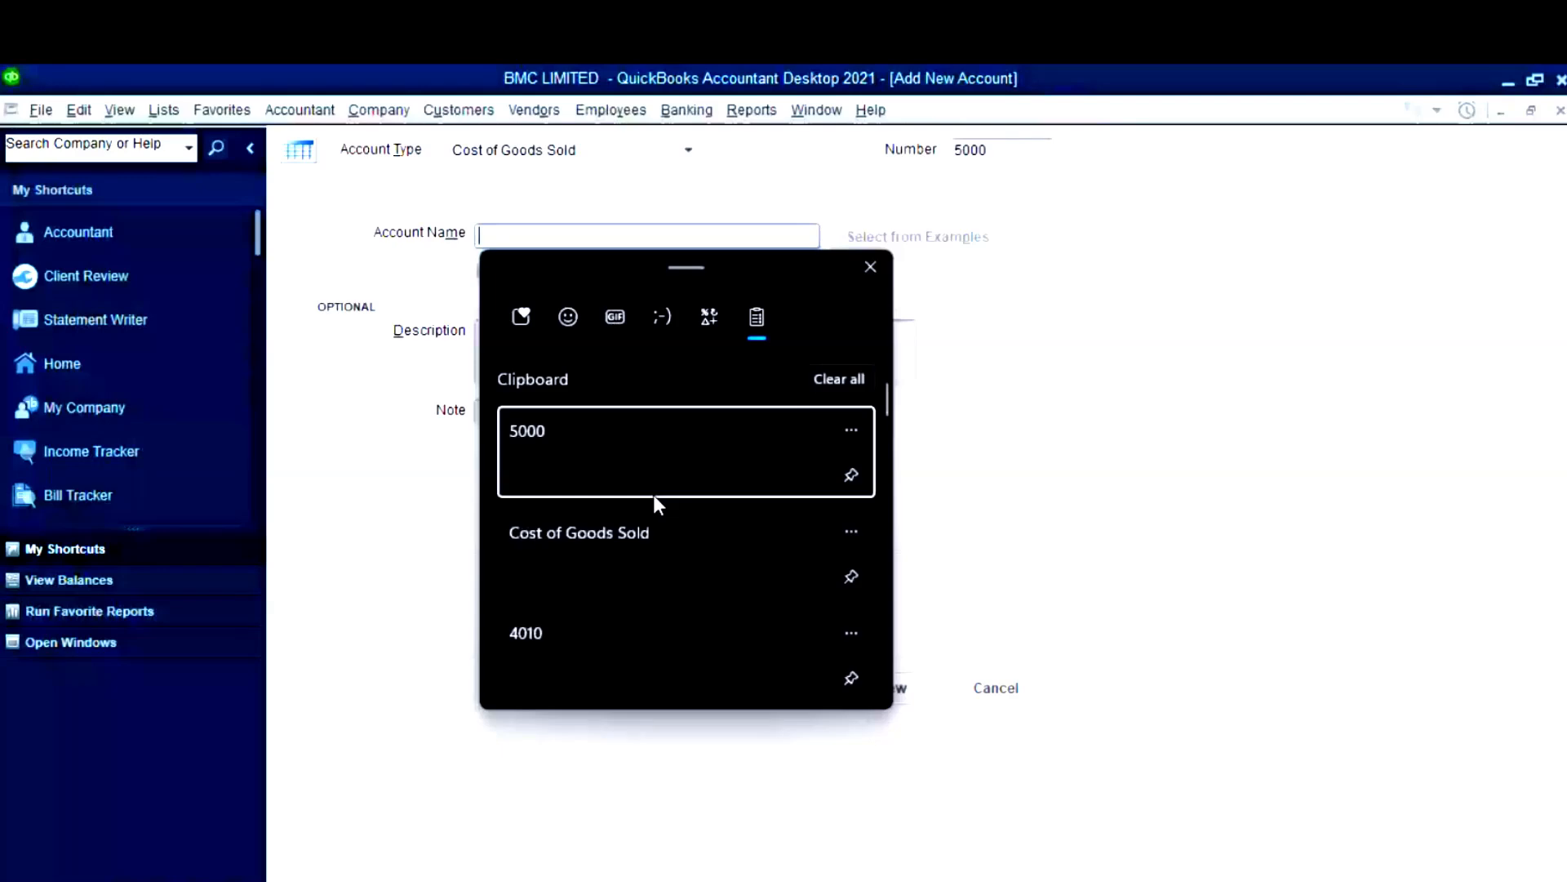
left_click(641, 542)
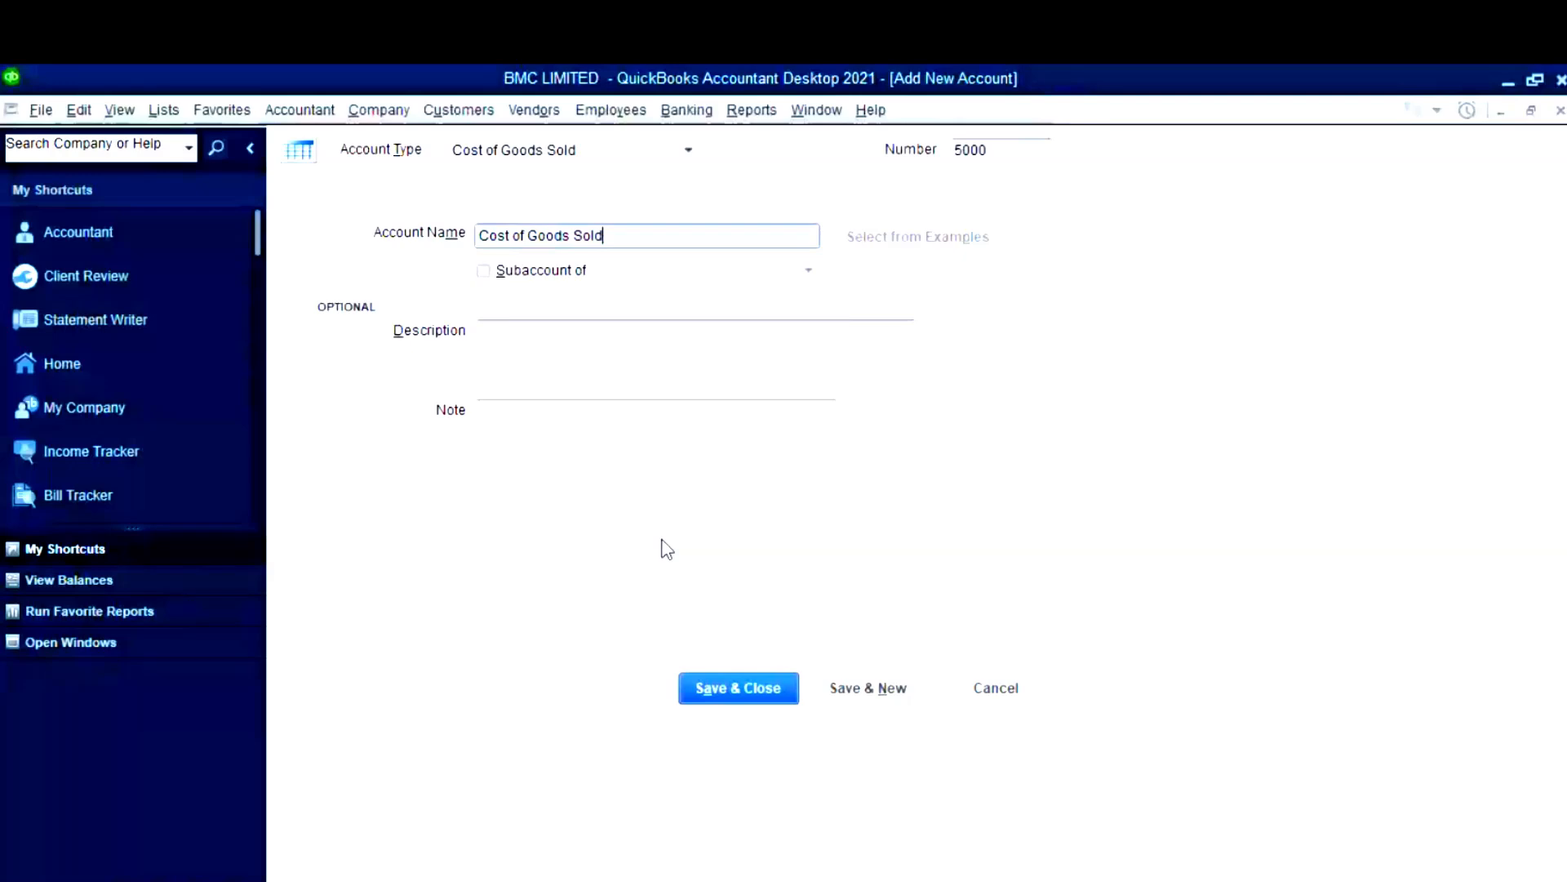
type("=")
key("BackSpace")
type("-")
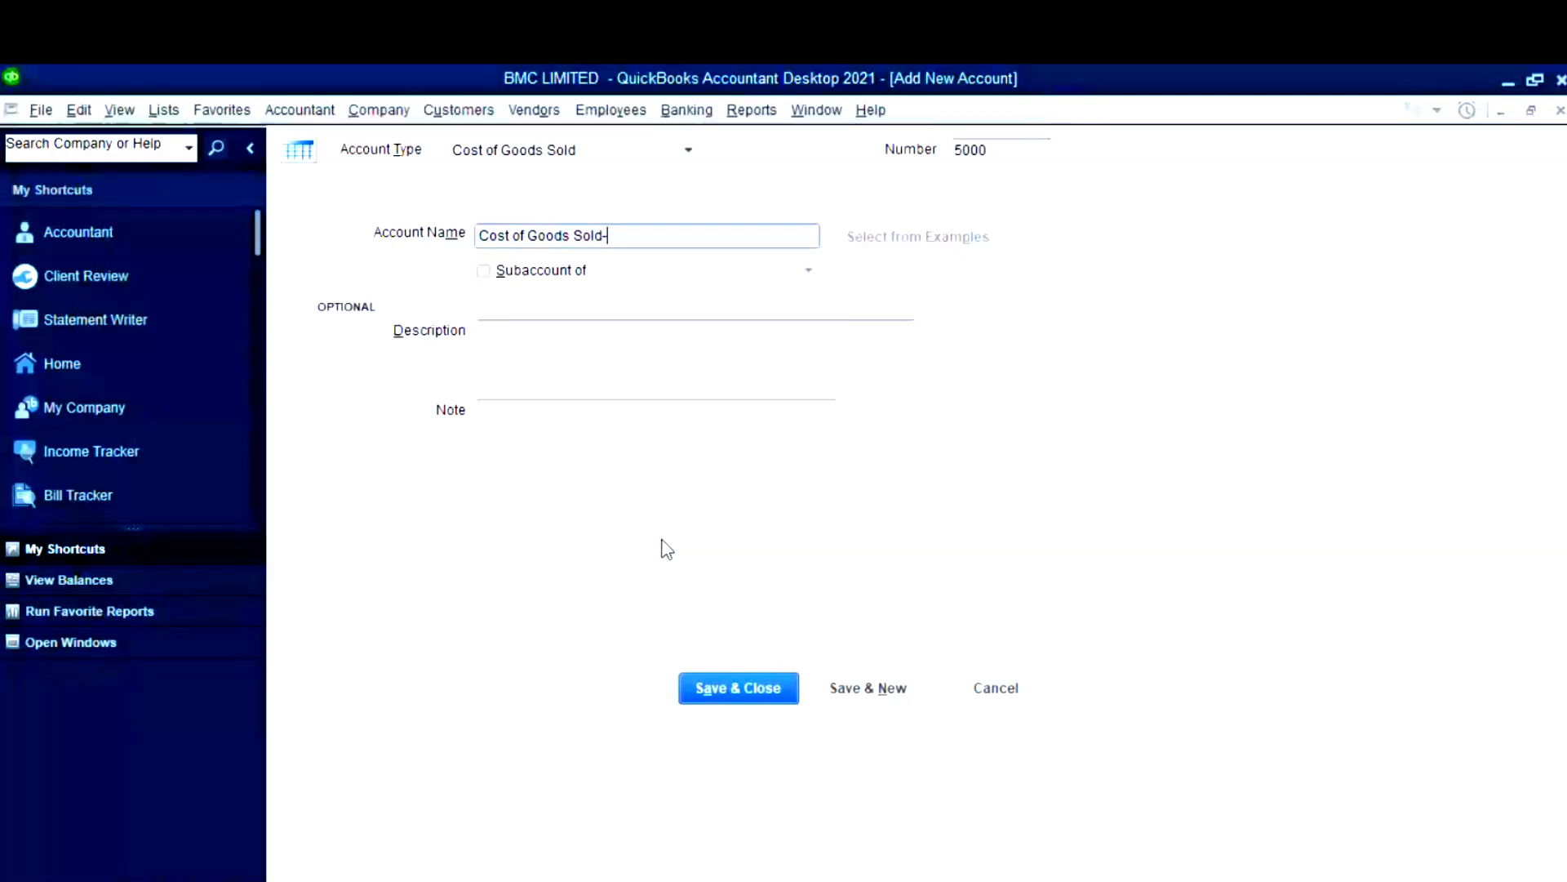
key("BackSpace")
left_click(740, 694)
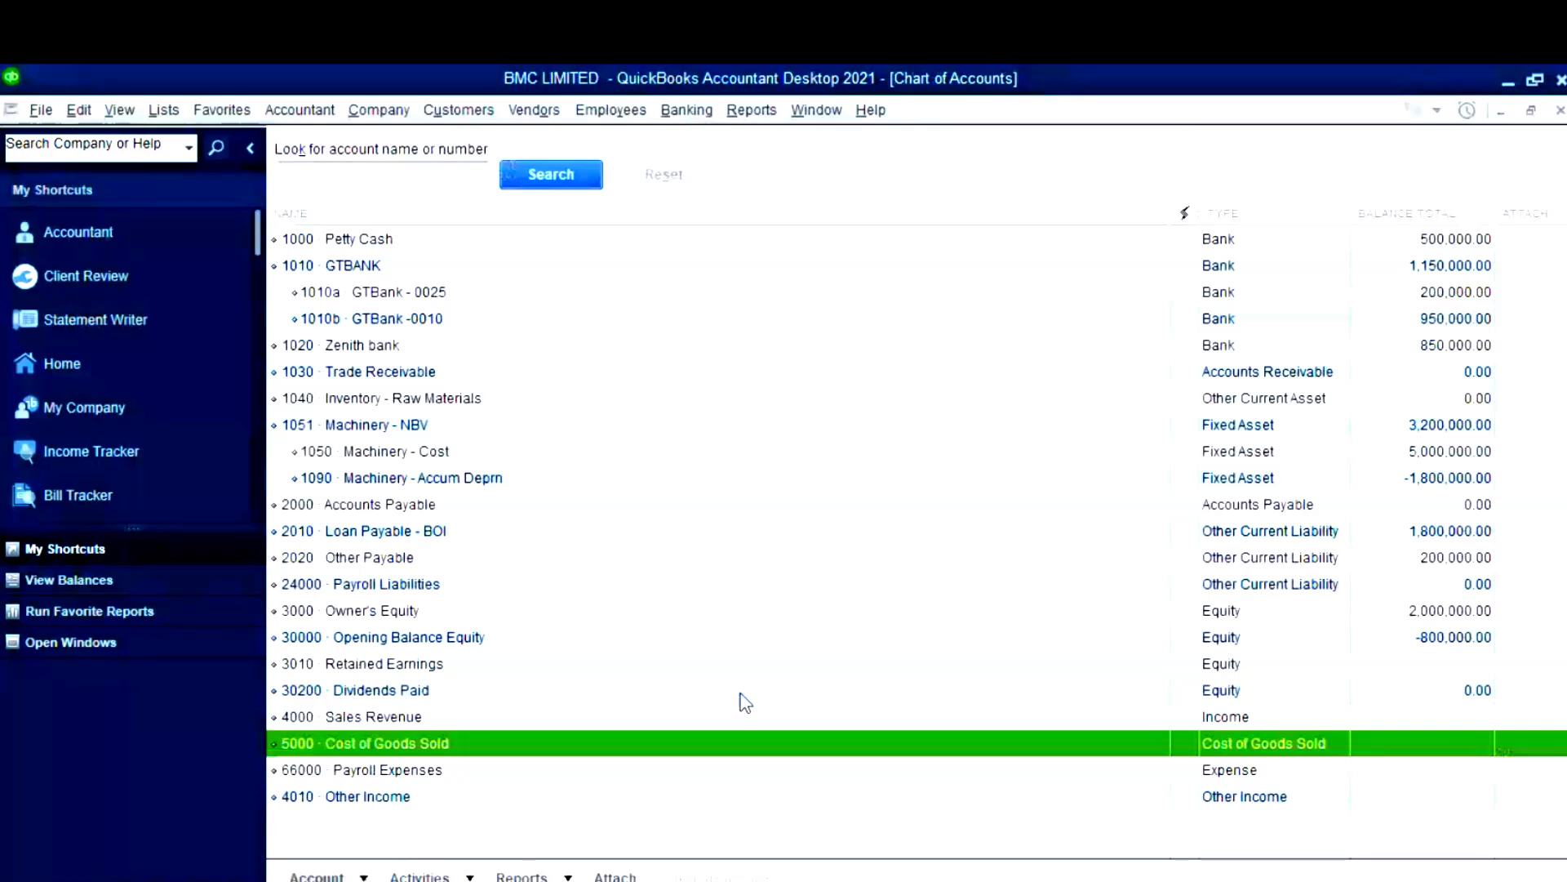
- Copy the Factory Overhead account number and name from the Excel dataset
mouse_move(697, 880)
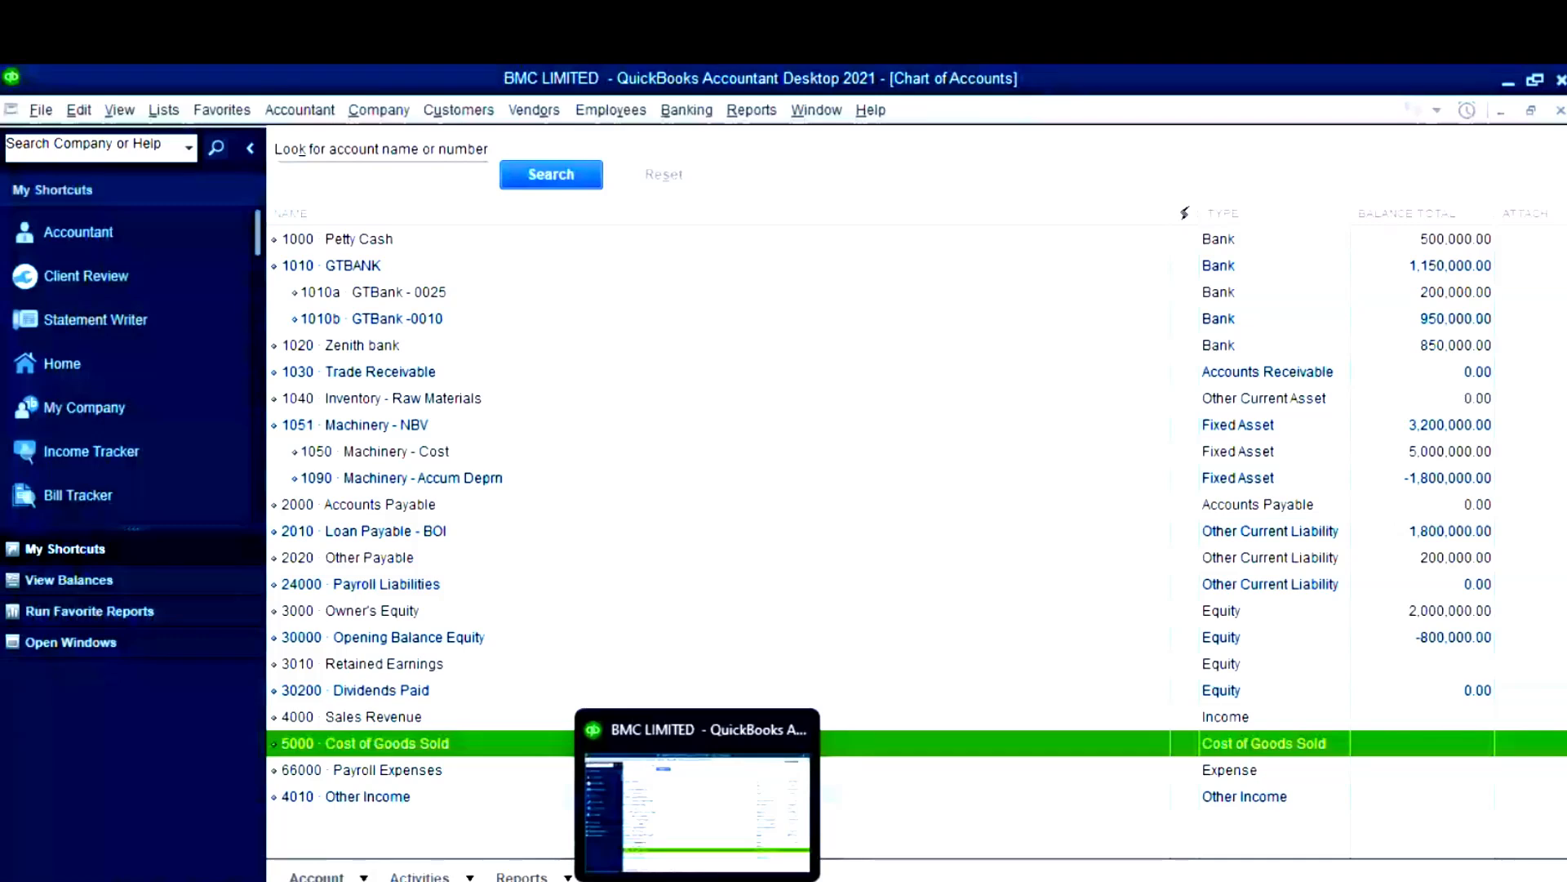
left_click(697, 880)
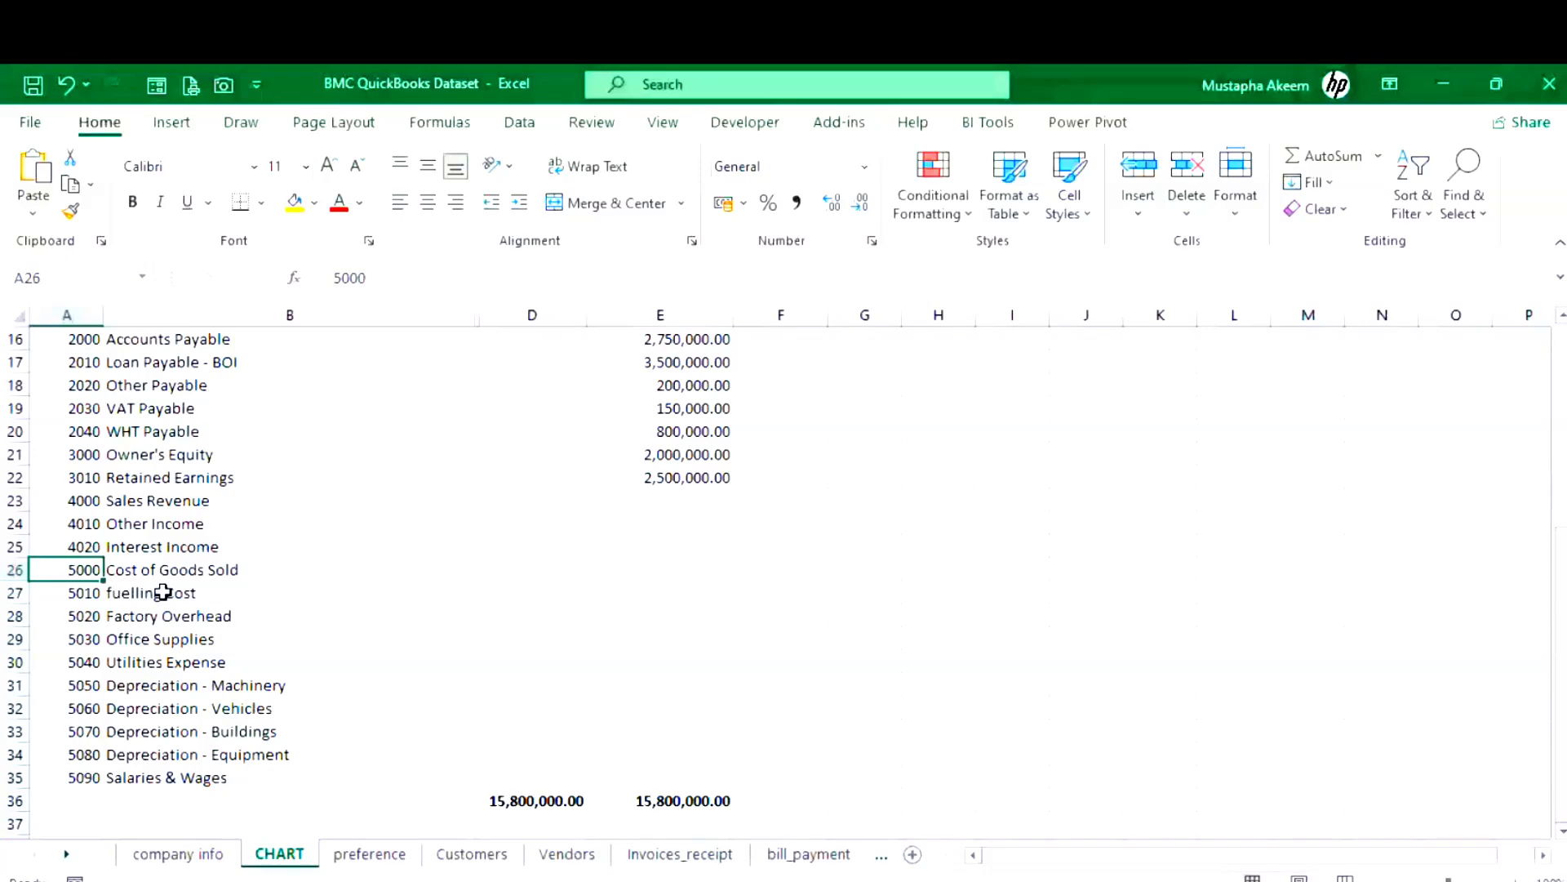
left_click(171, 685)
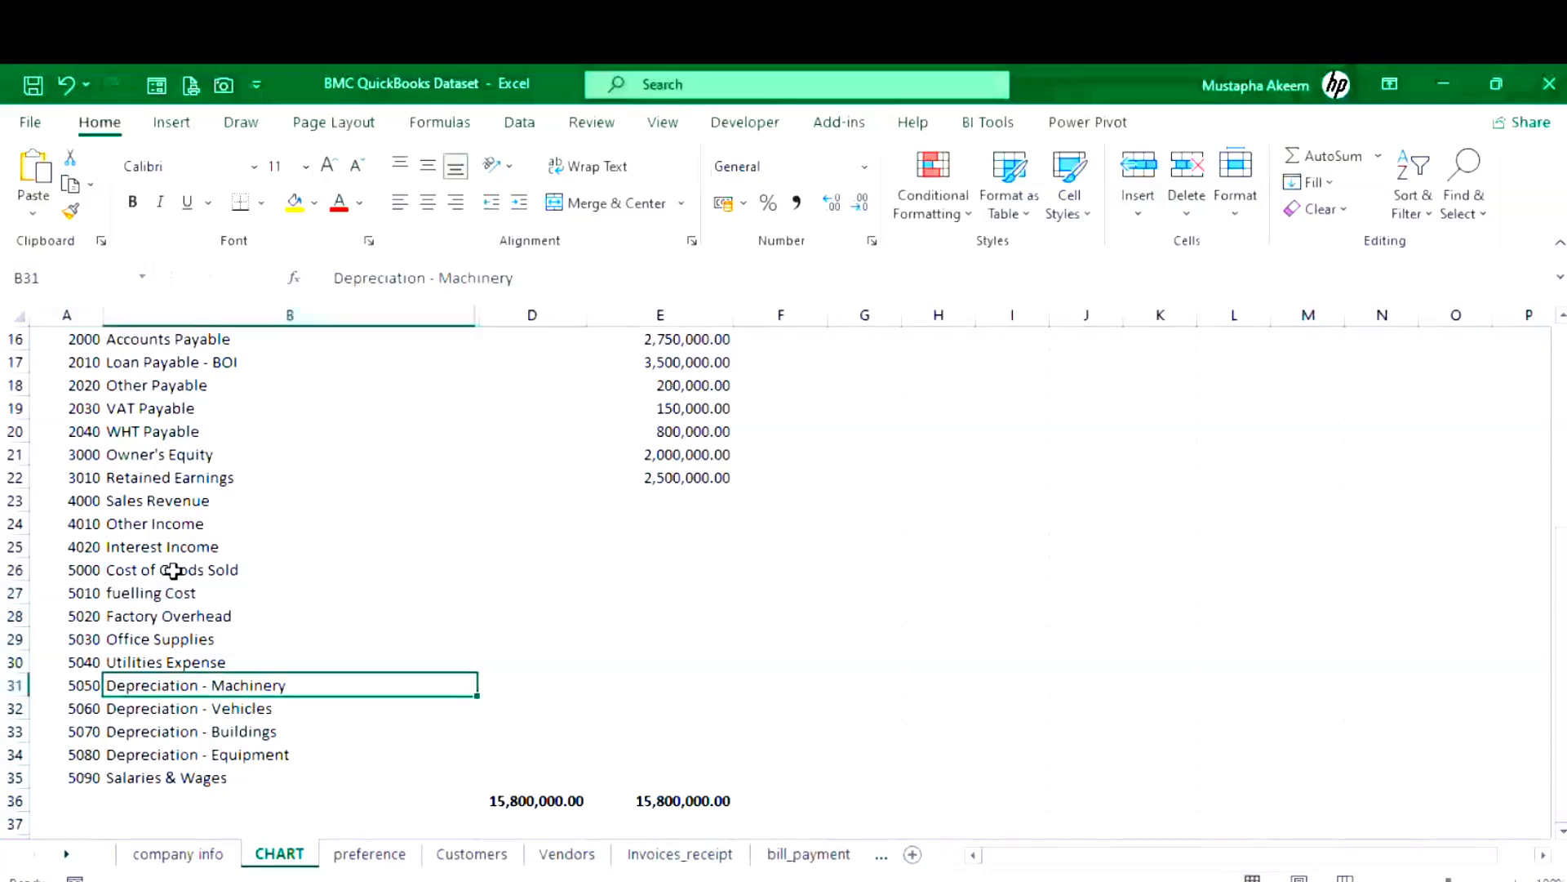
left_click(144, 593)
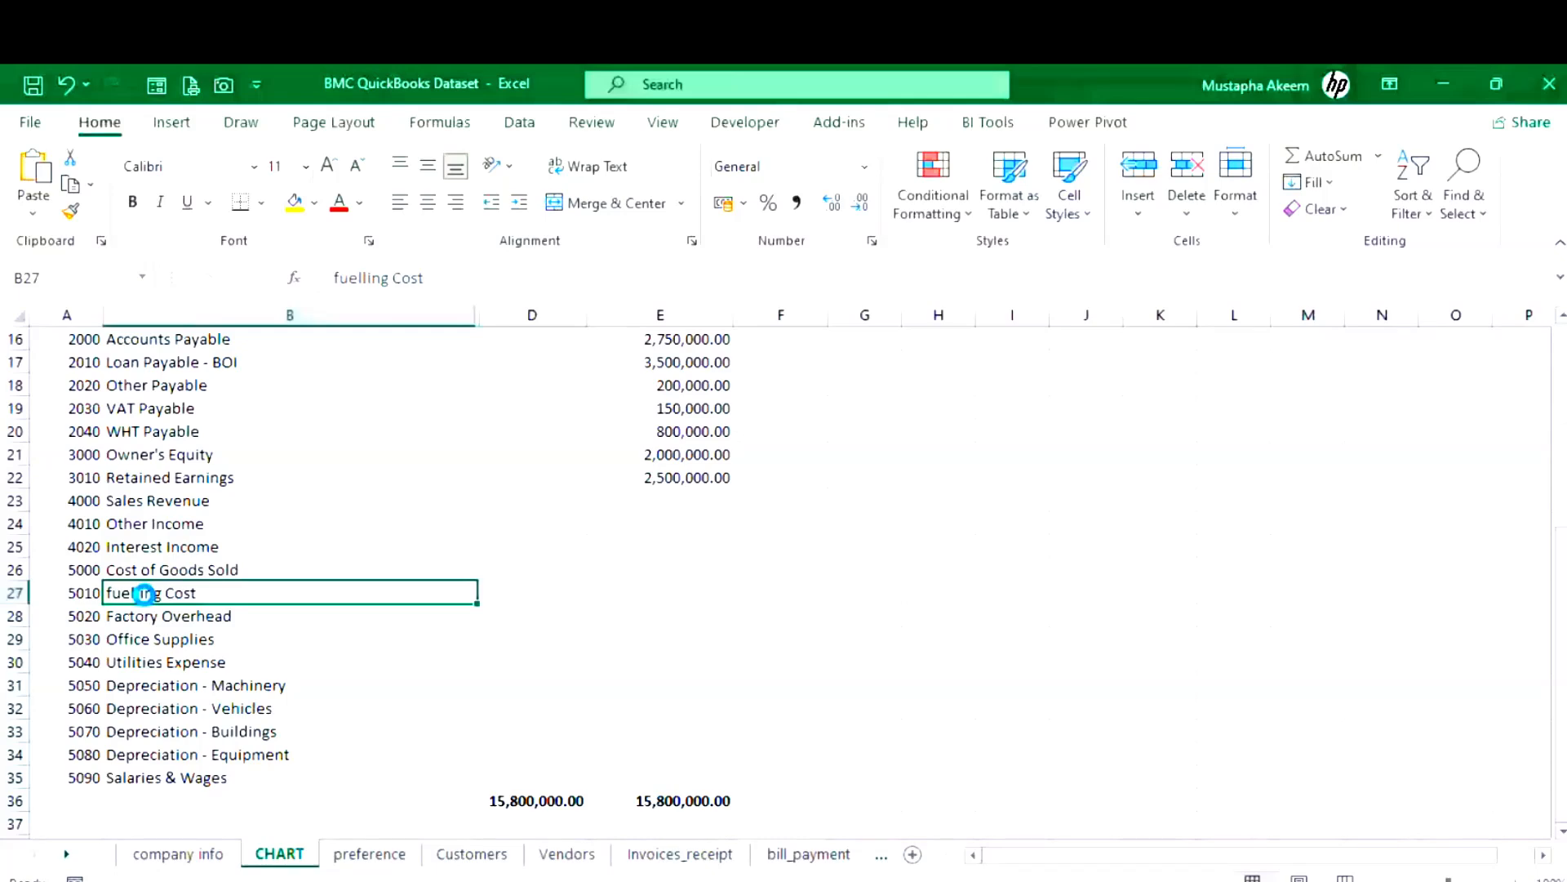
key("Left")
key("ctrl+c")
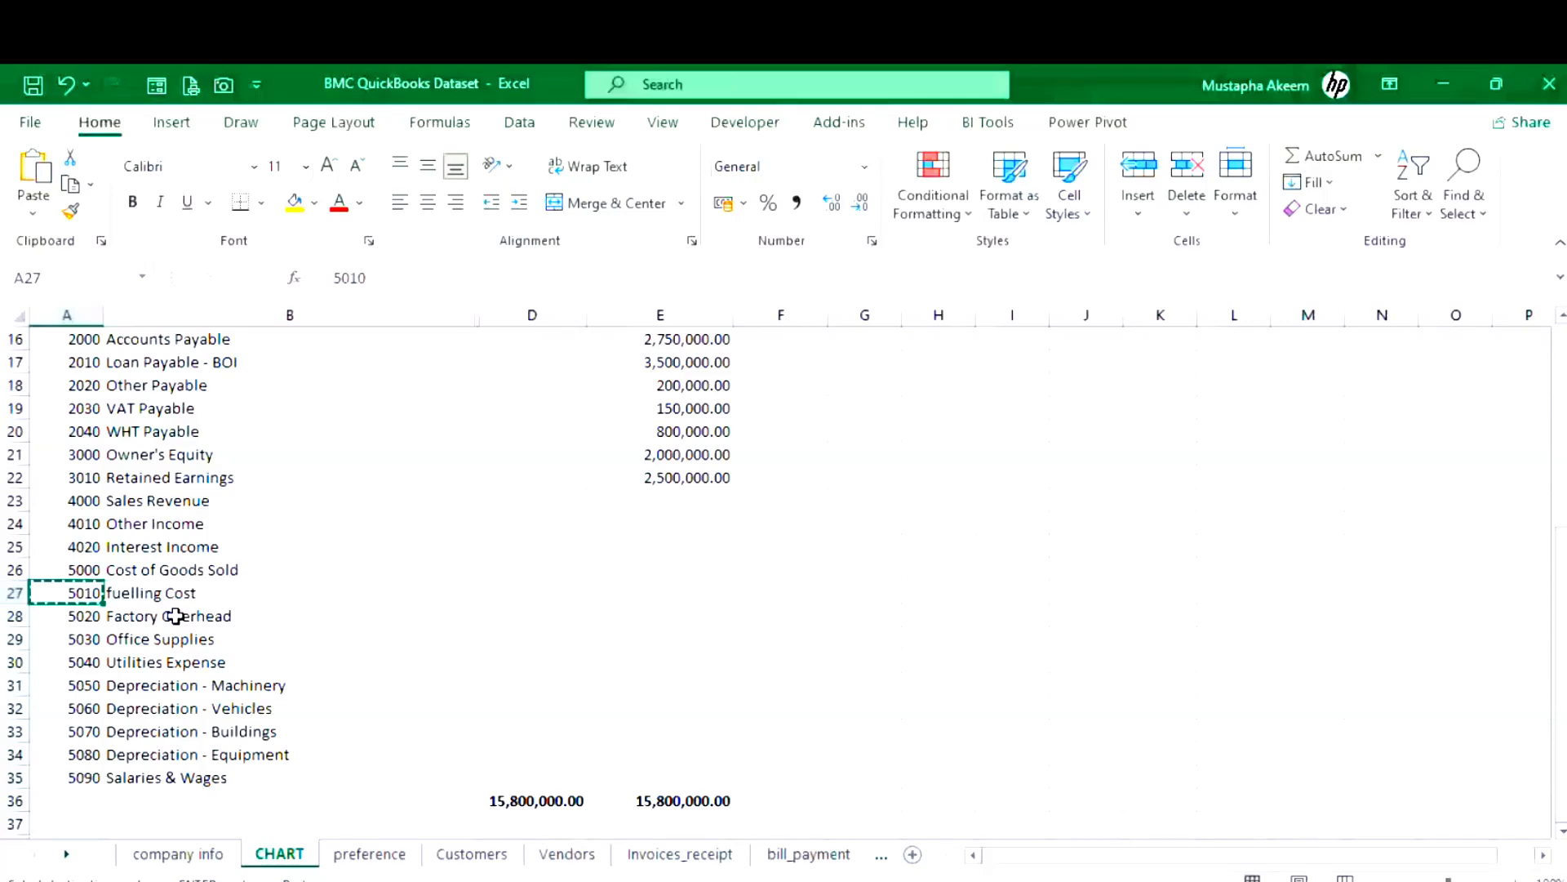
key("alt+Tab")
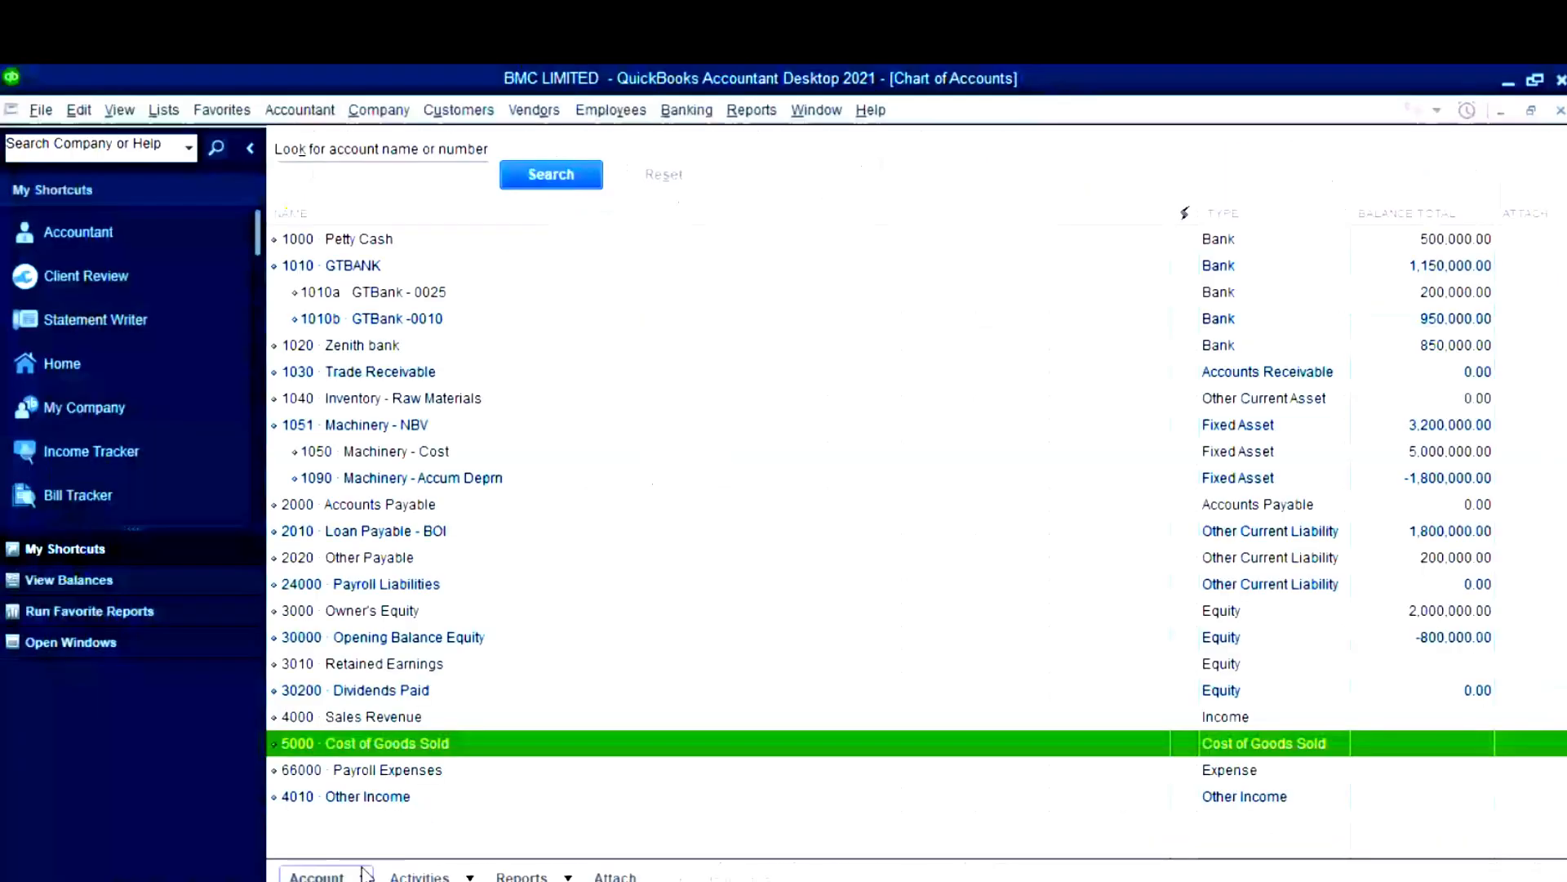
- Create Expense account 5020 Factory Overhead from the clipboard, then save and close
key("ctrl+n")
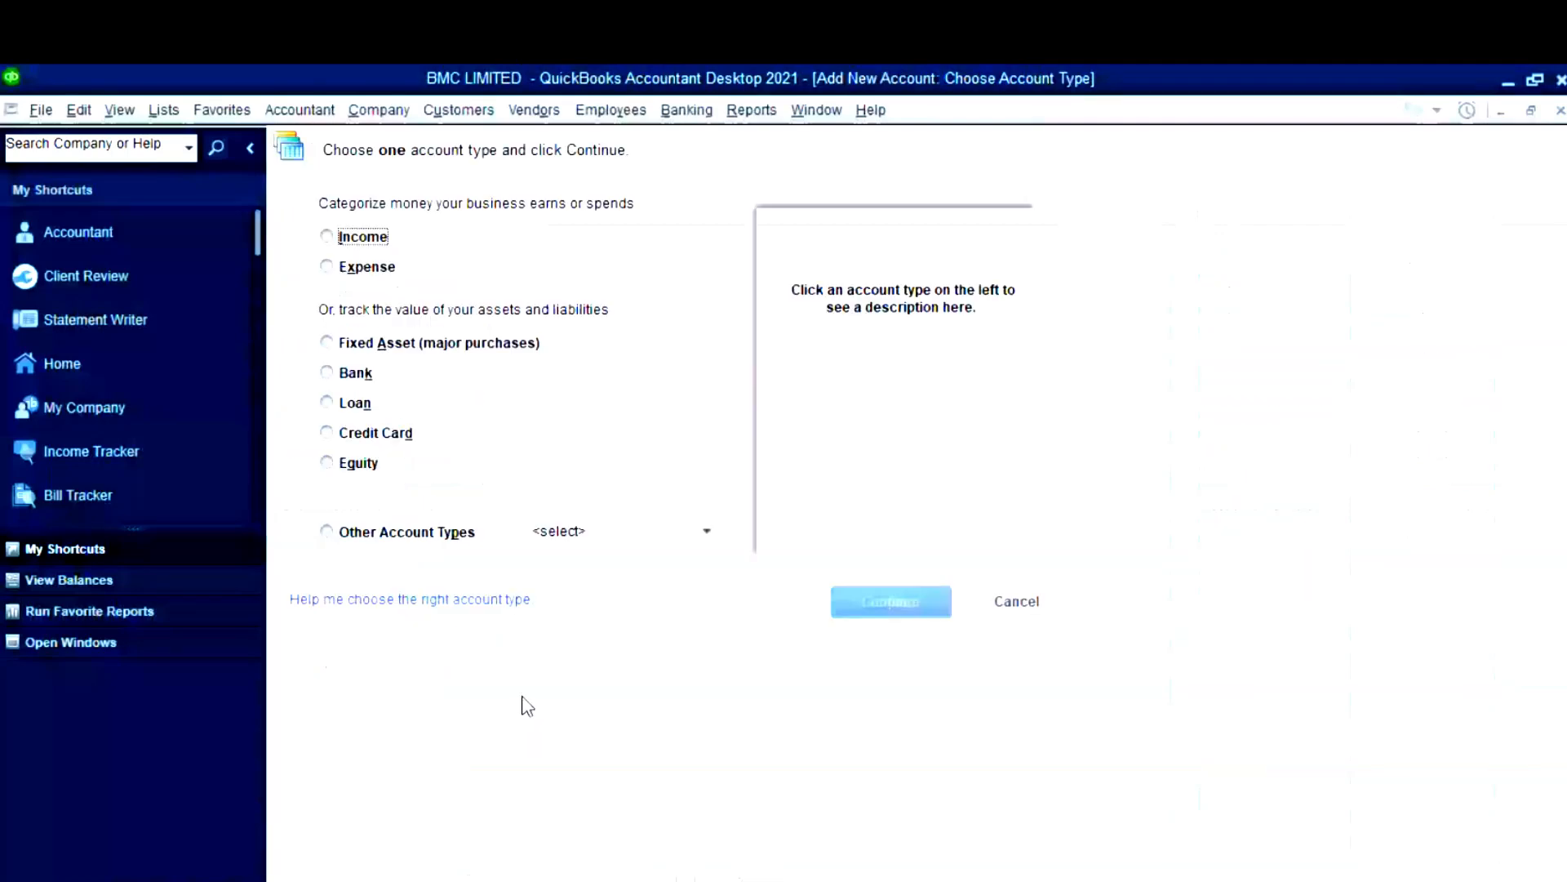
left_click(328, 267)
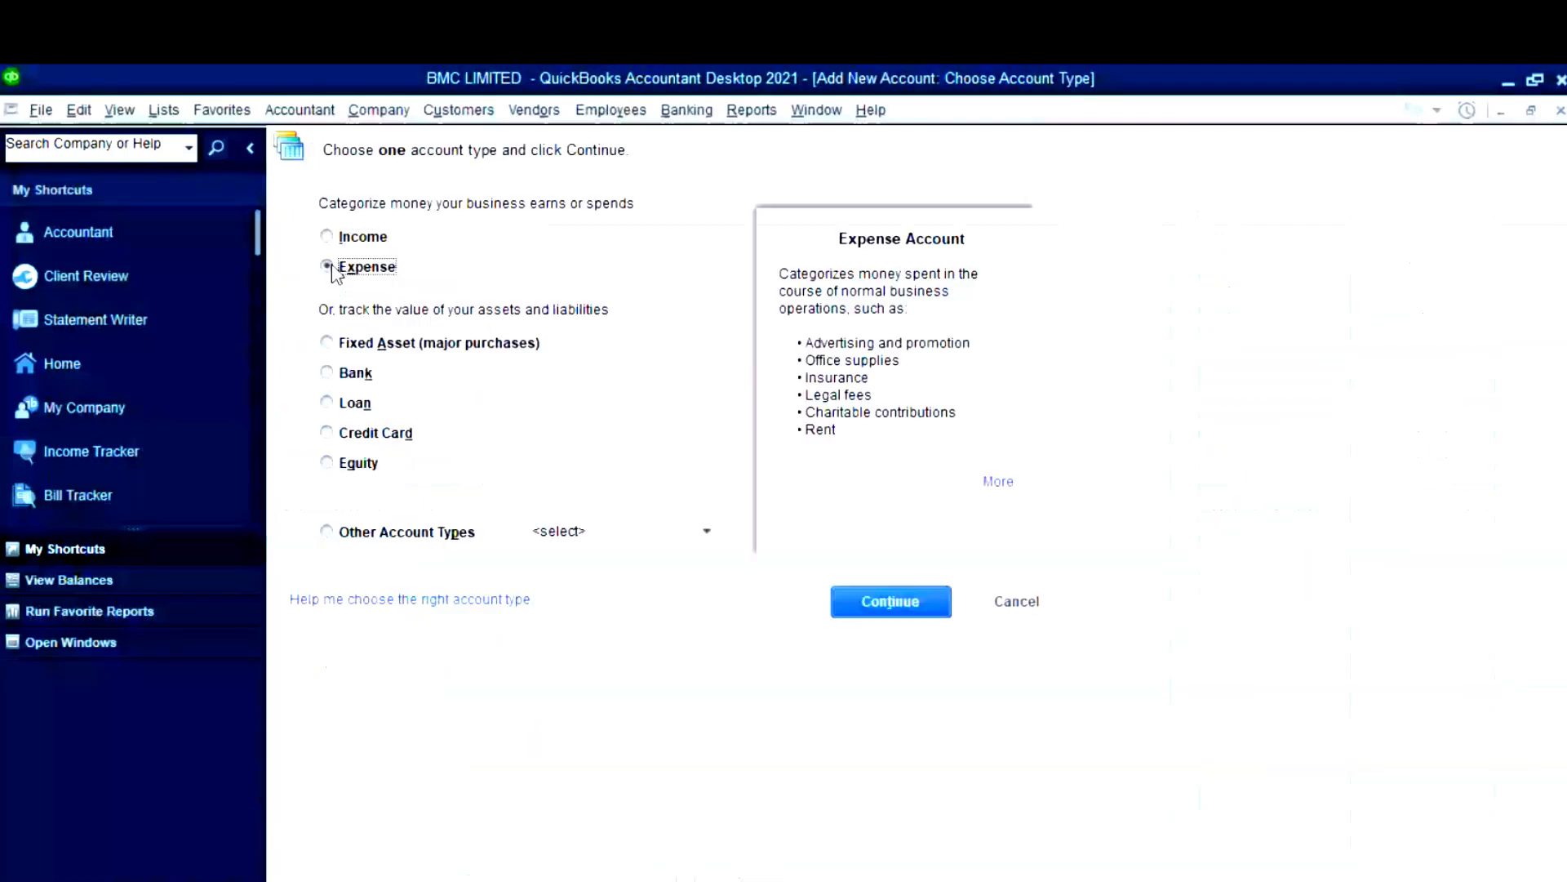
key("Return")
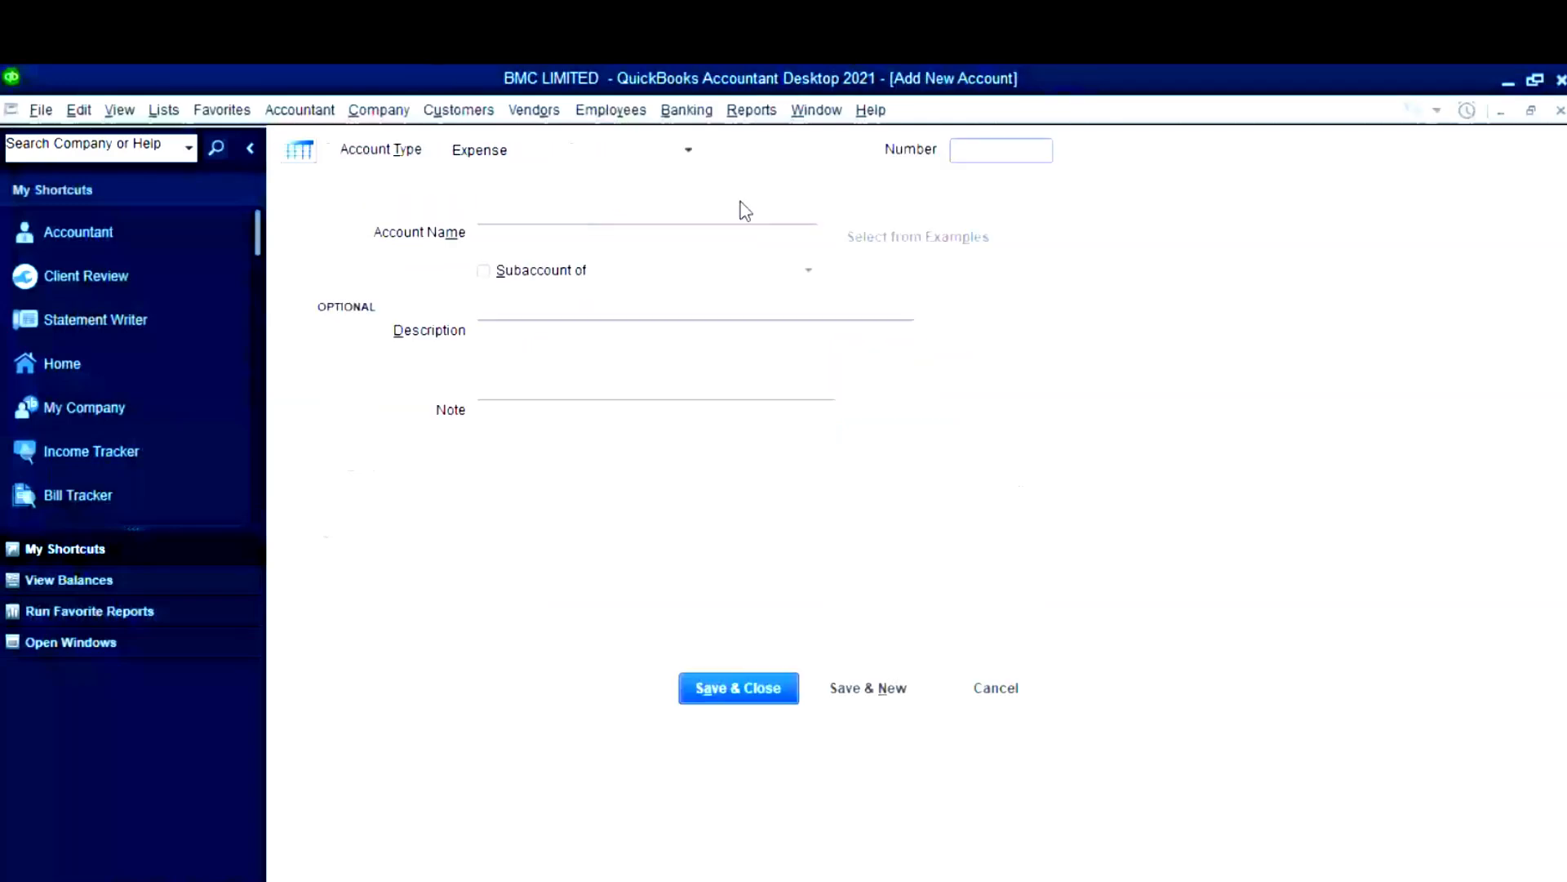
key("super+v")
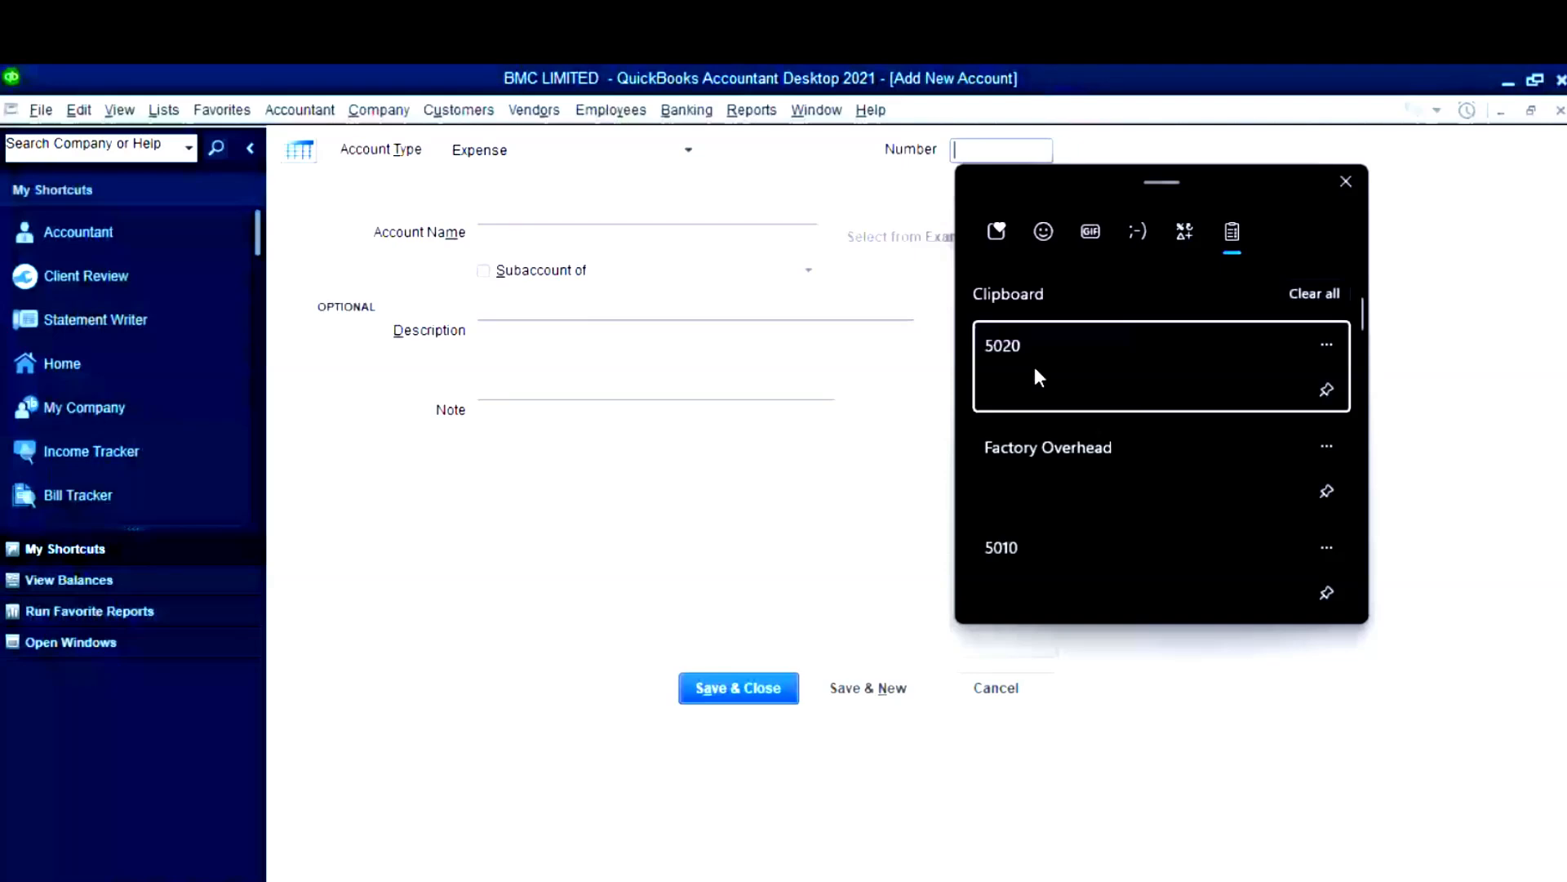
left_click(1035, 370)
key("Tab")
key("super+v")
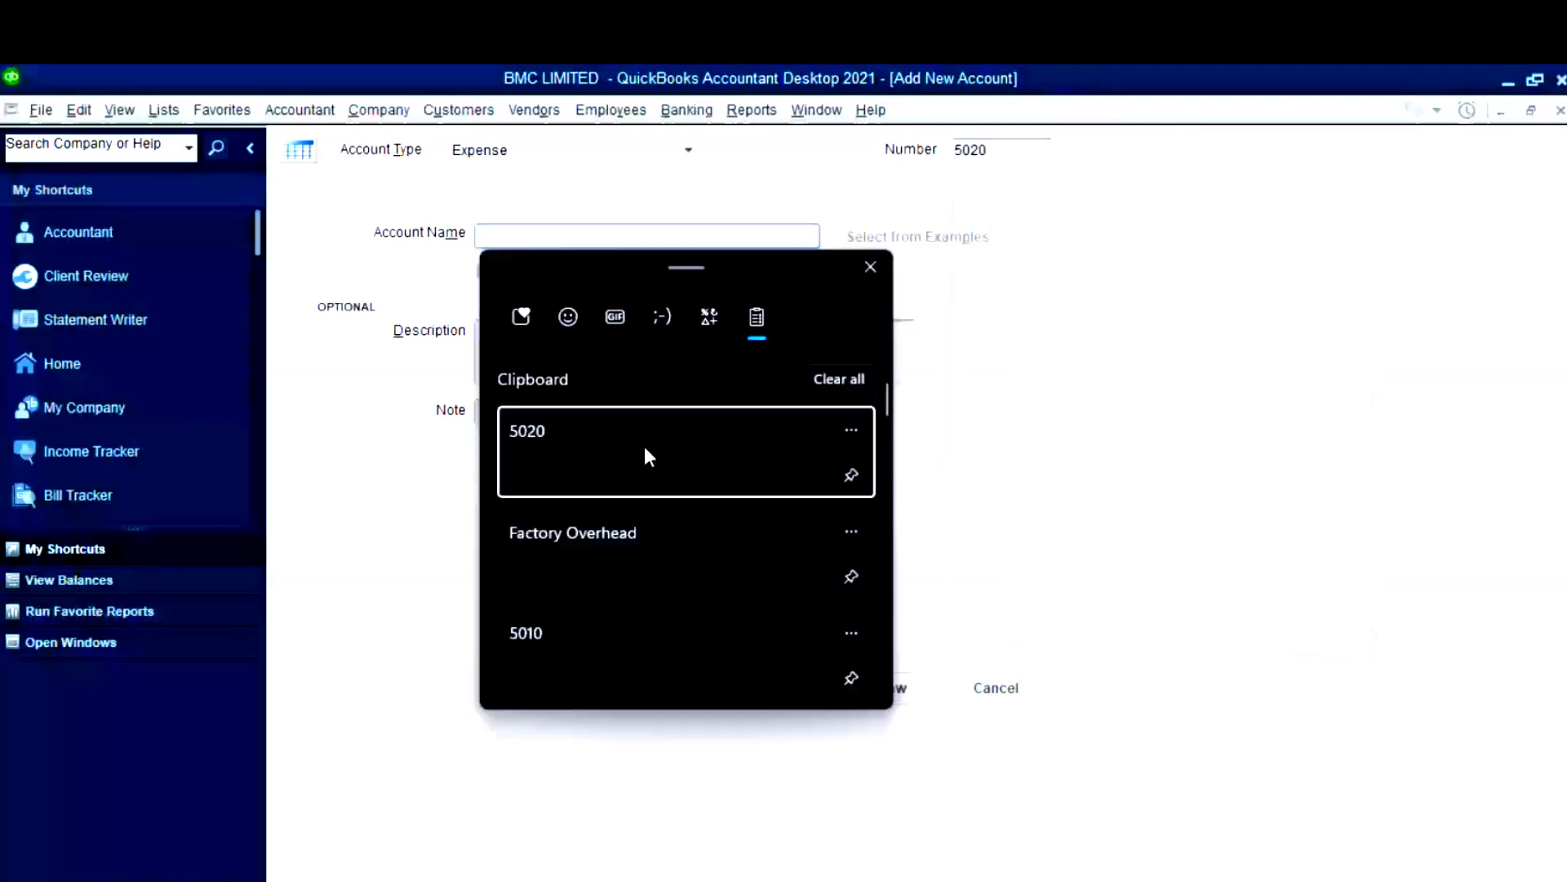
left_click(740, 564)
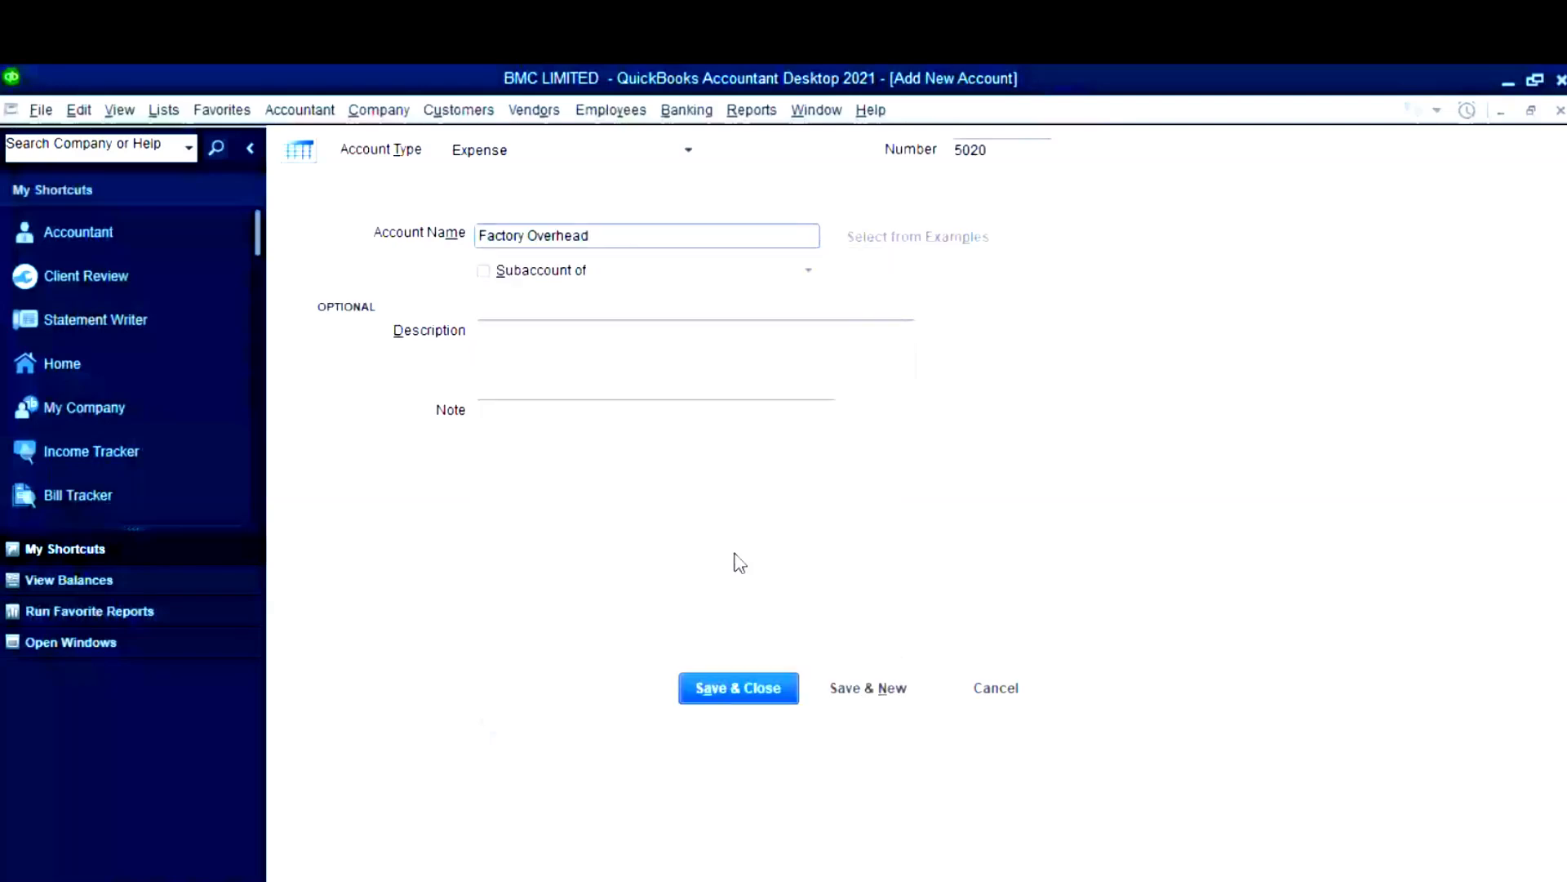
left_click(739, 688)
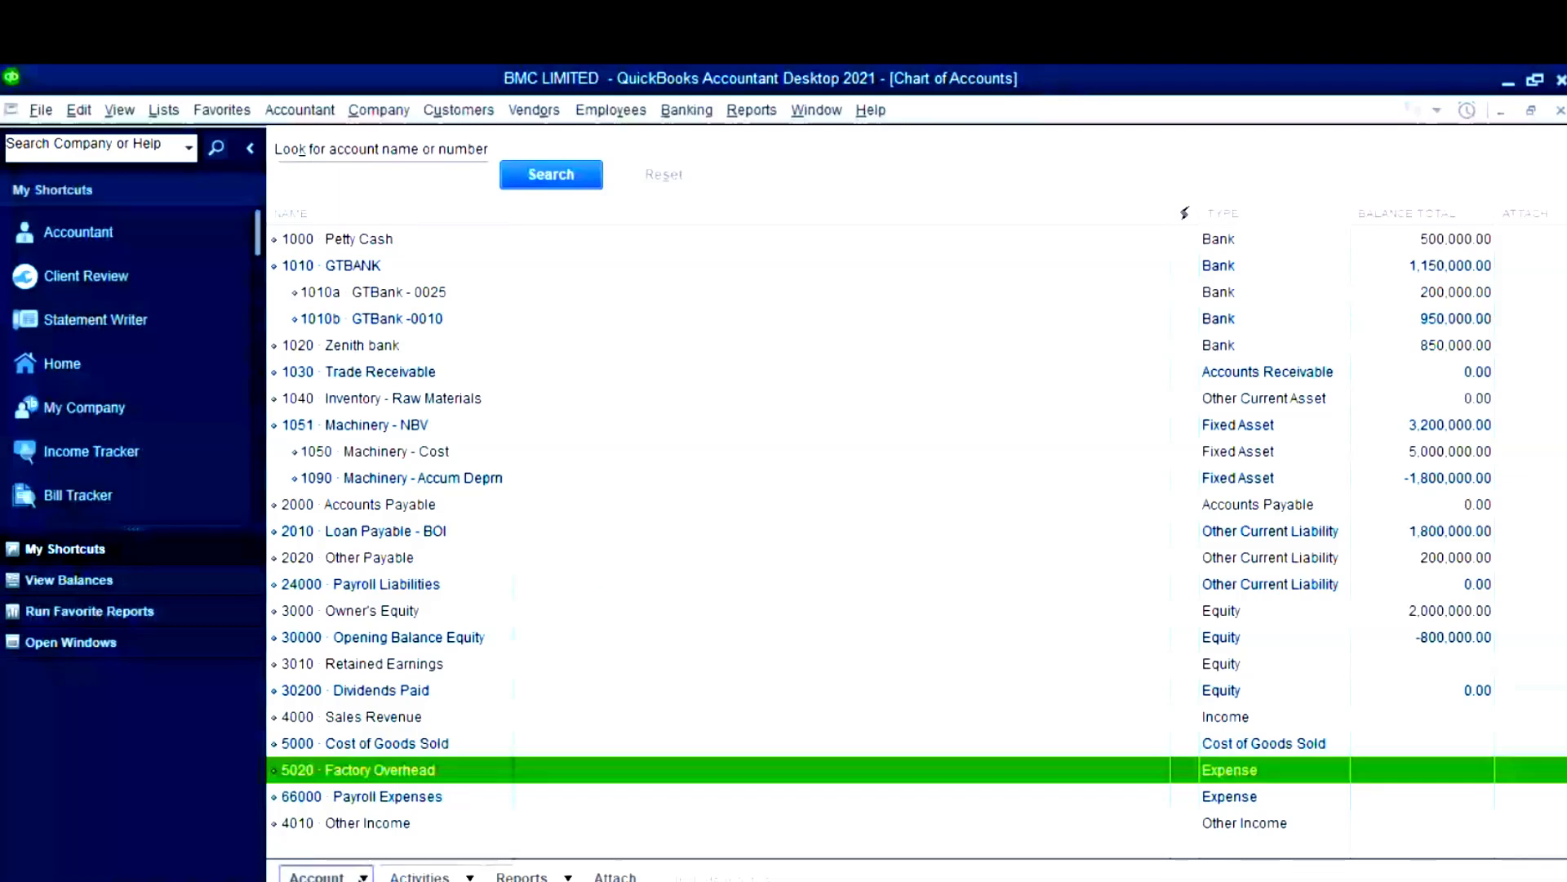
left_click(323, 876)
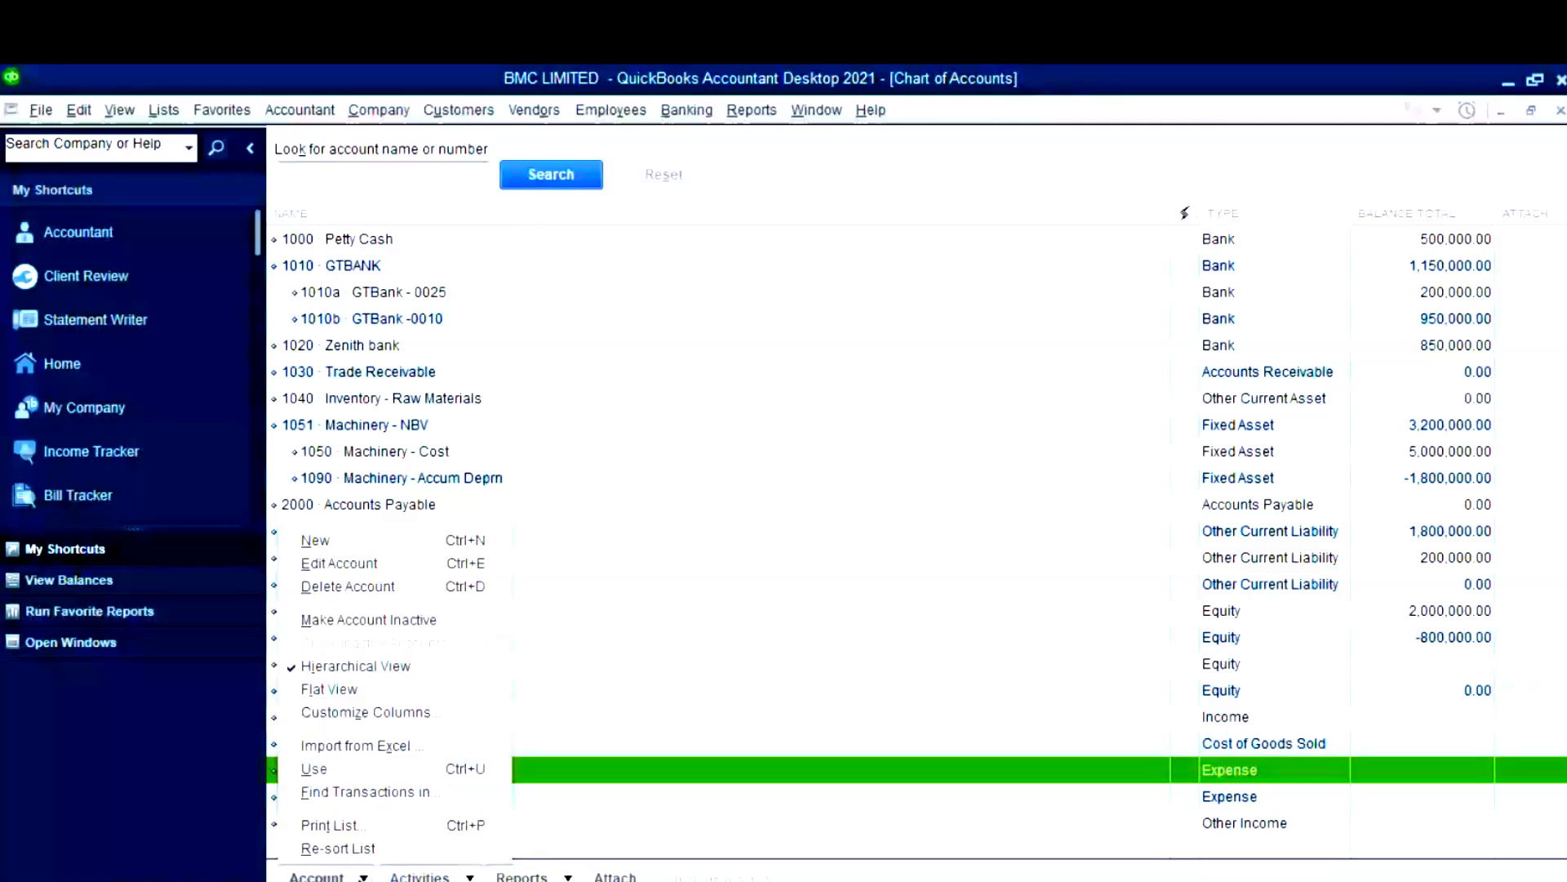
- Start a new account and copy account number 5030 and name Office Supplies from the dataset
left_click(315, 540)
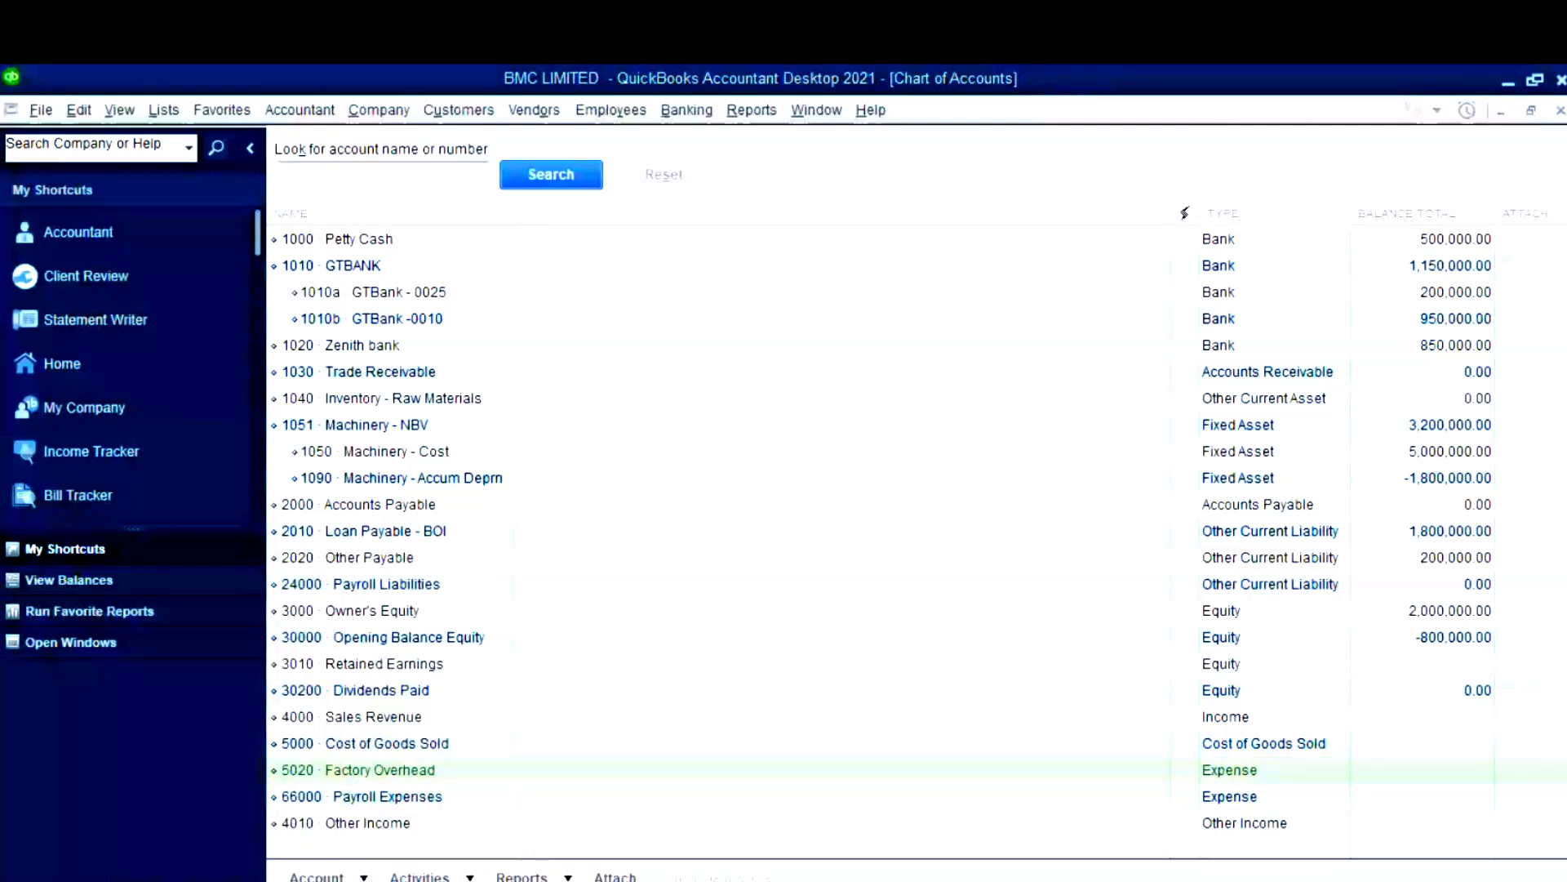
left_click(462, 768)
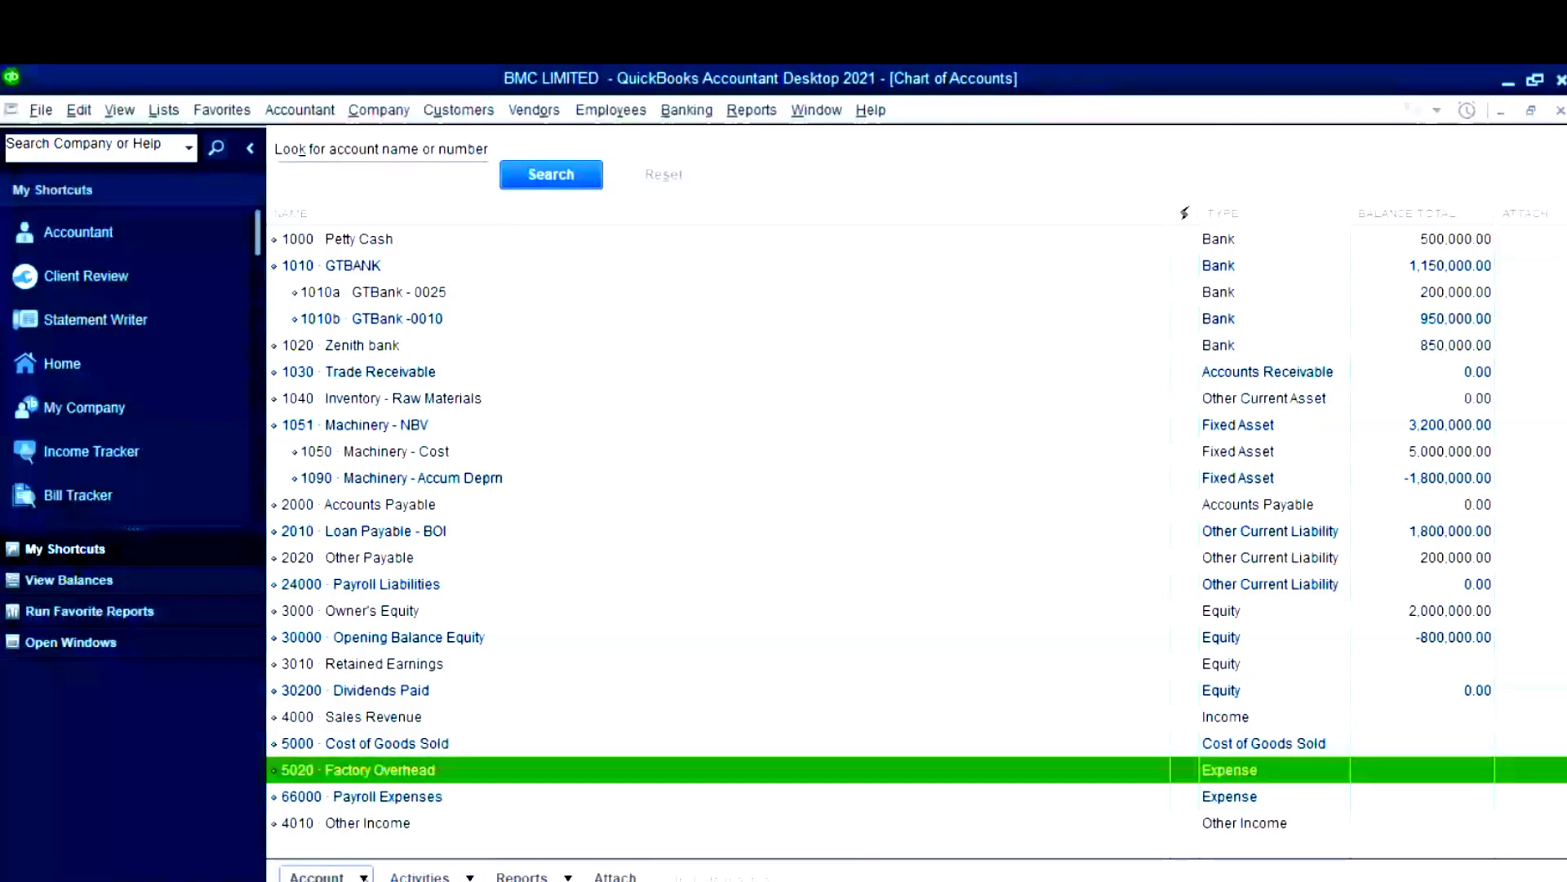
left_click(361, 876)
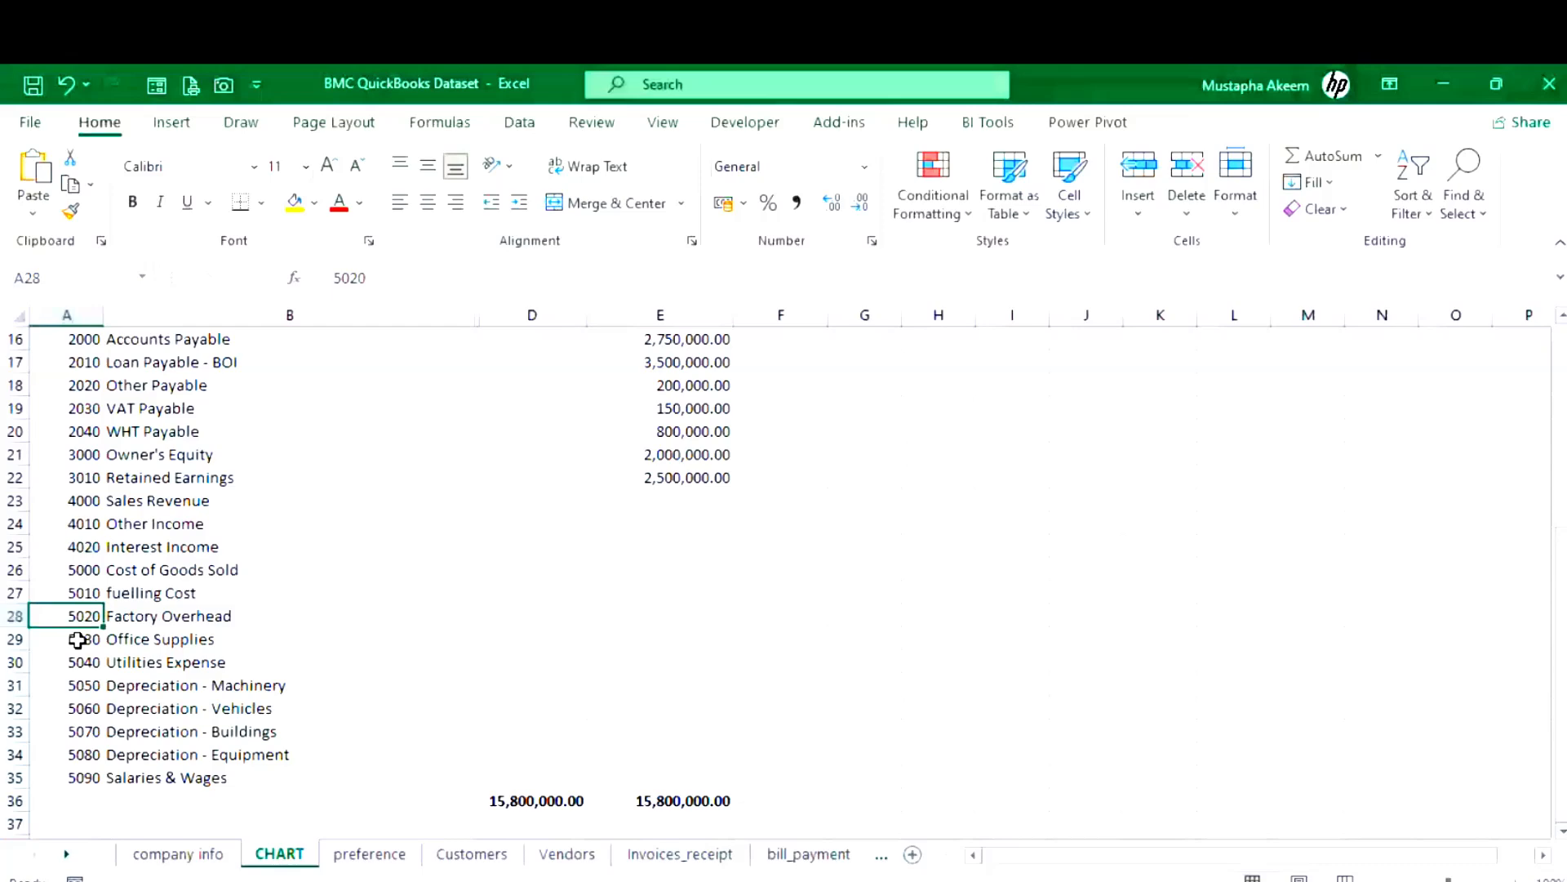
left_click(77, 639)
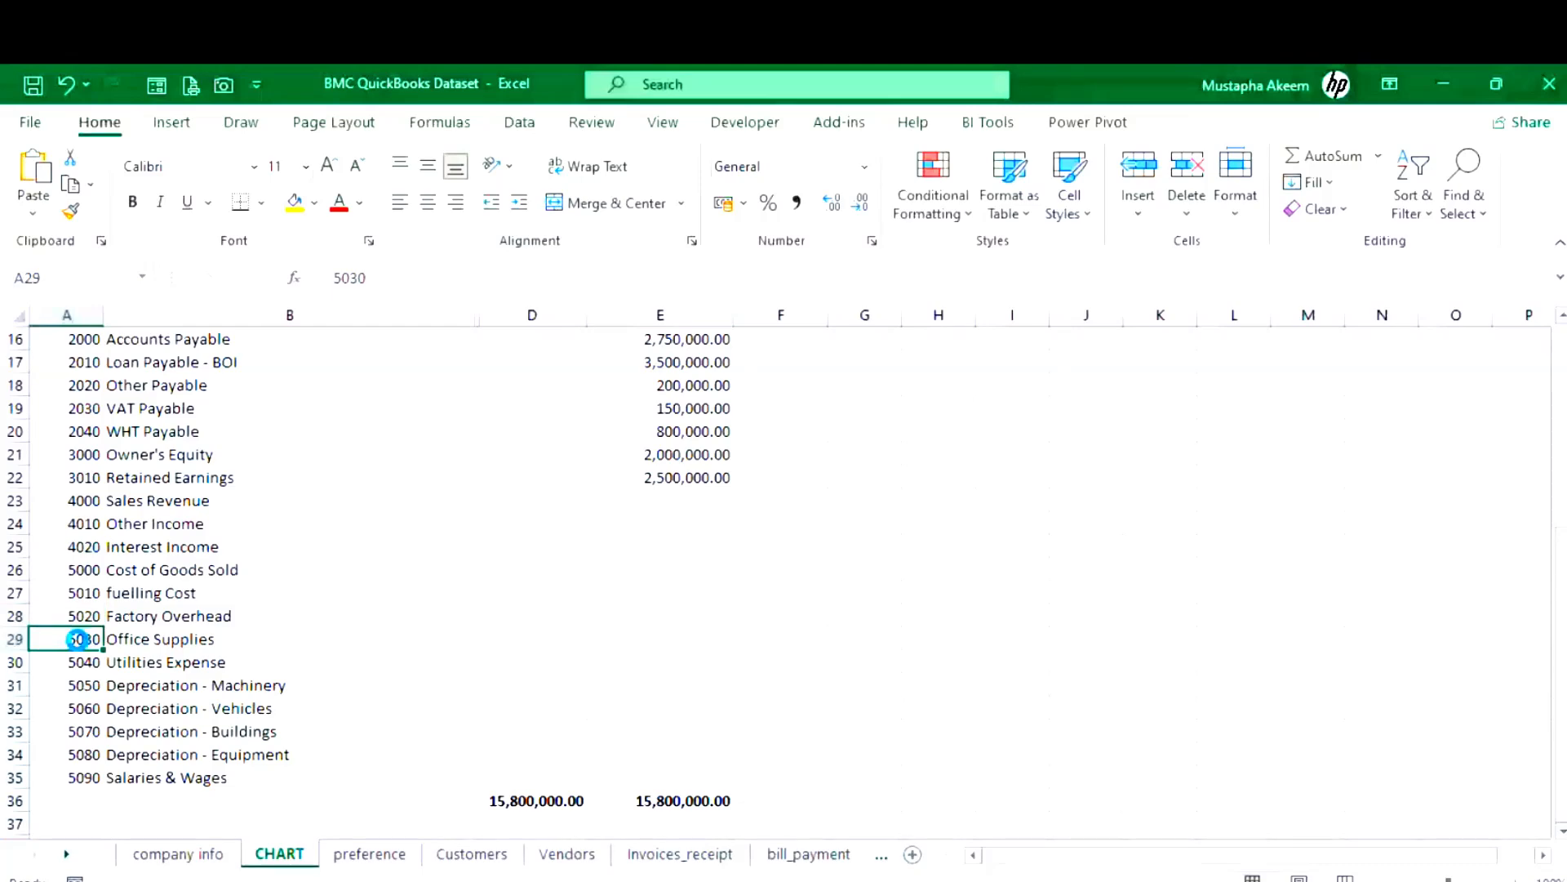
key("ctrl+c")
left_click(162, 644)
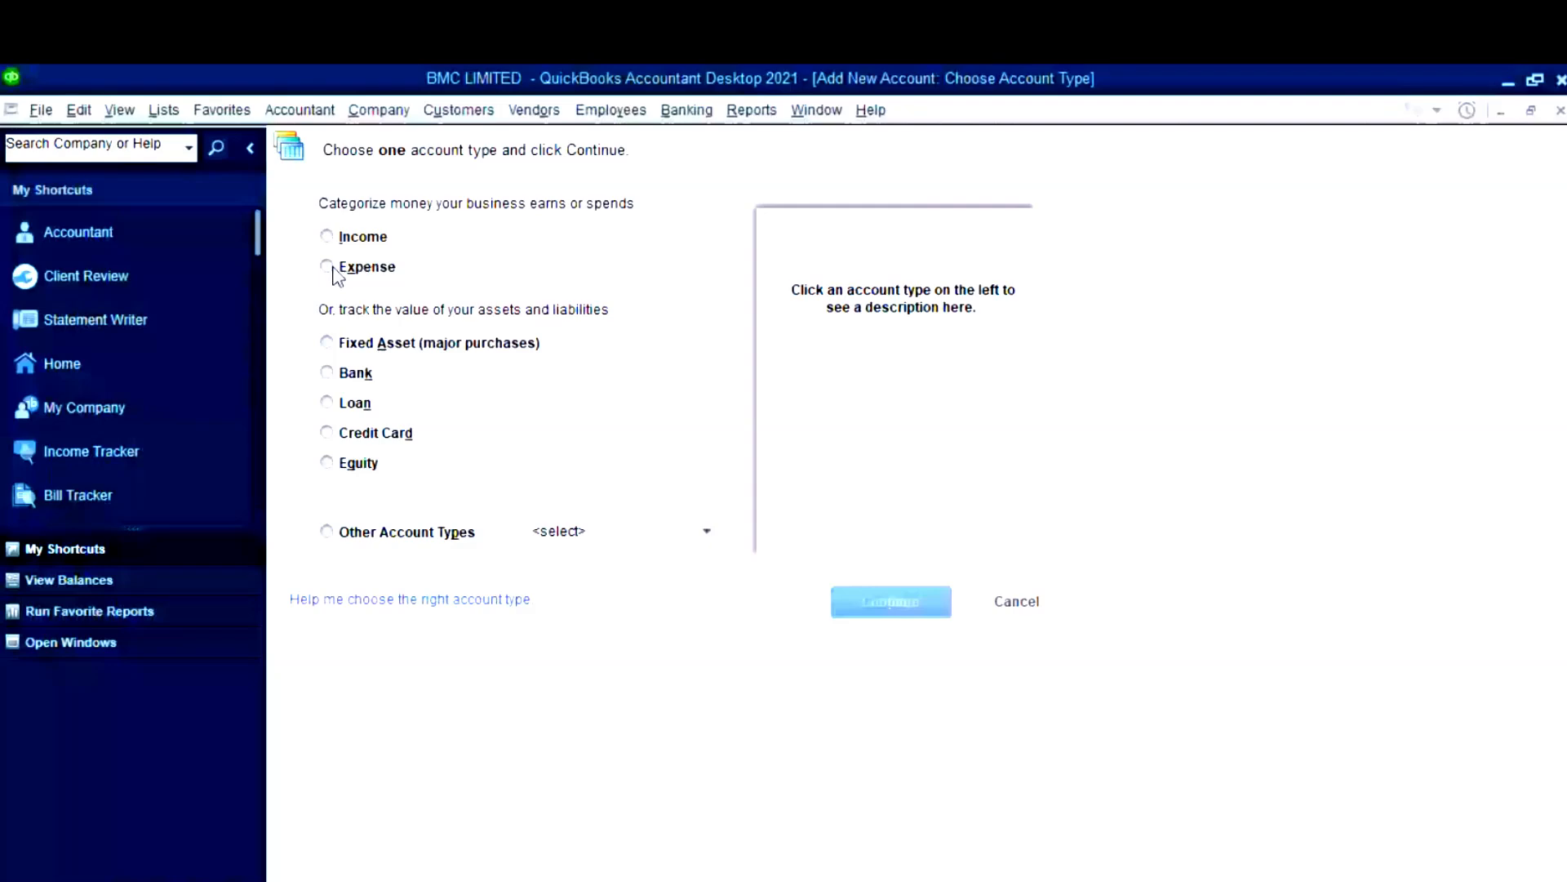
- Create Expense account 5030 Office Supplies, save it, and return to Excel
double_click(331, 268)
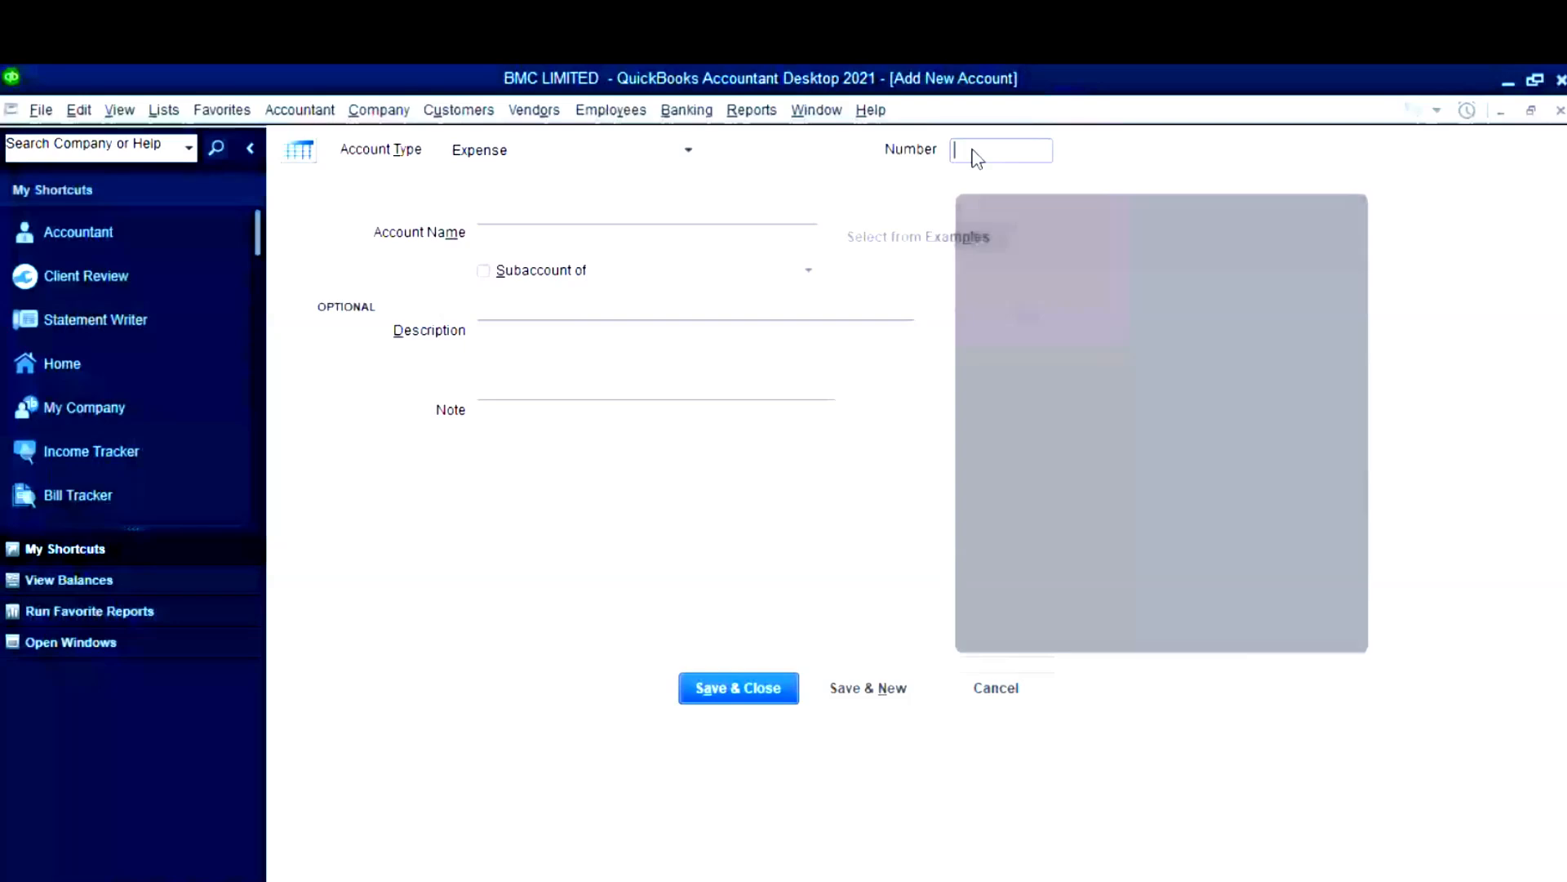
type("5030")
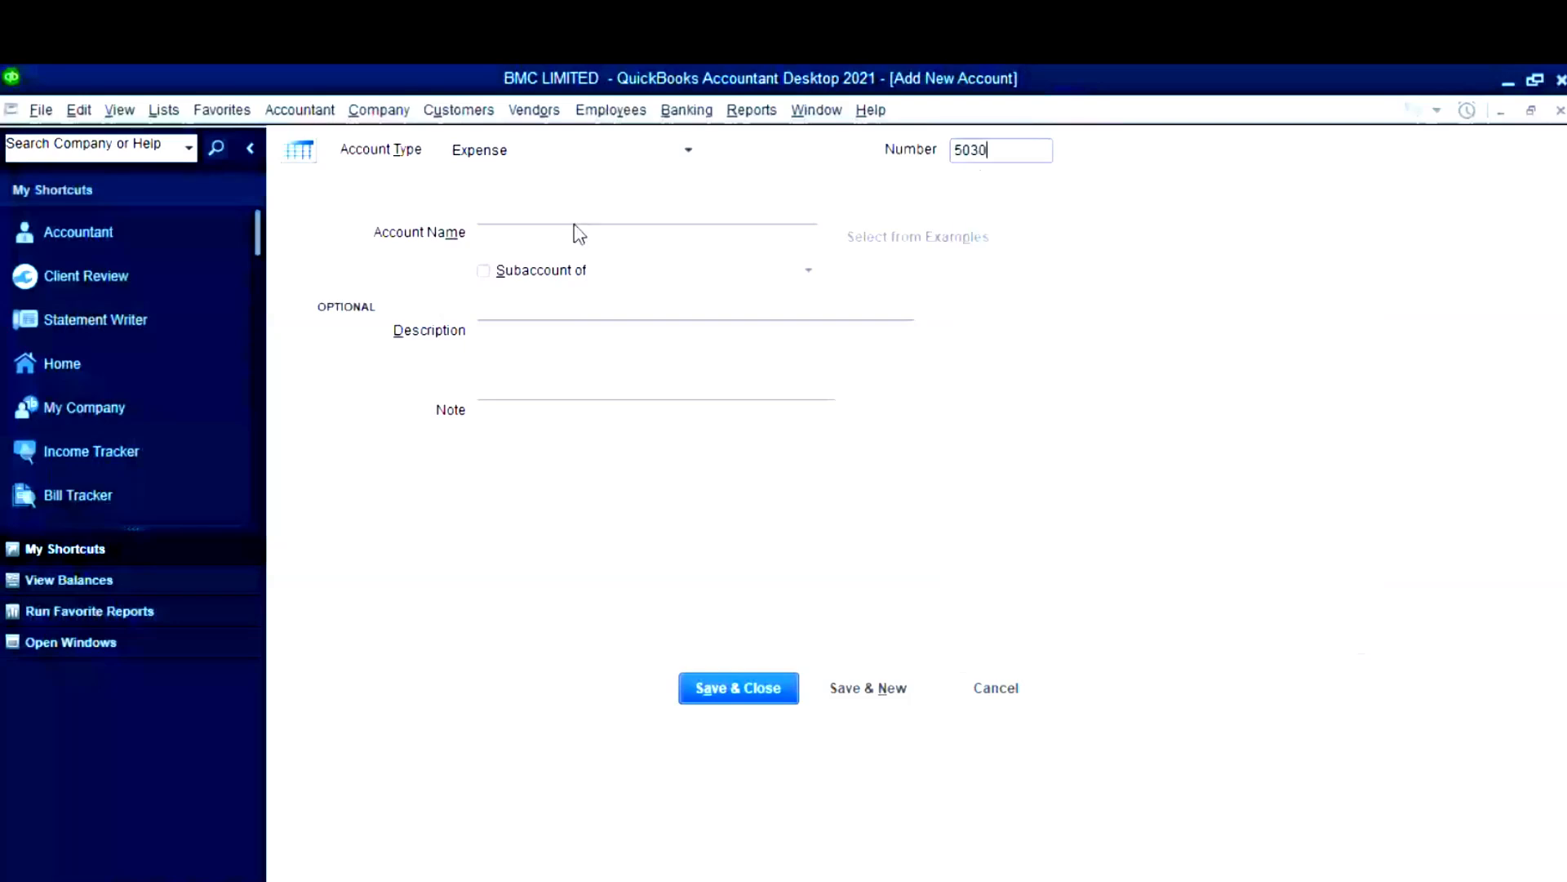
left_click(579, 234)
type("Office Supplies")
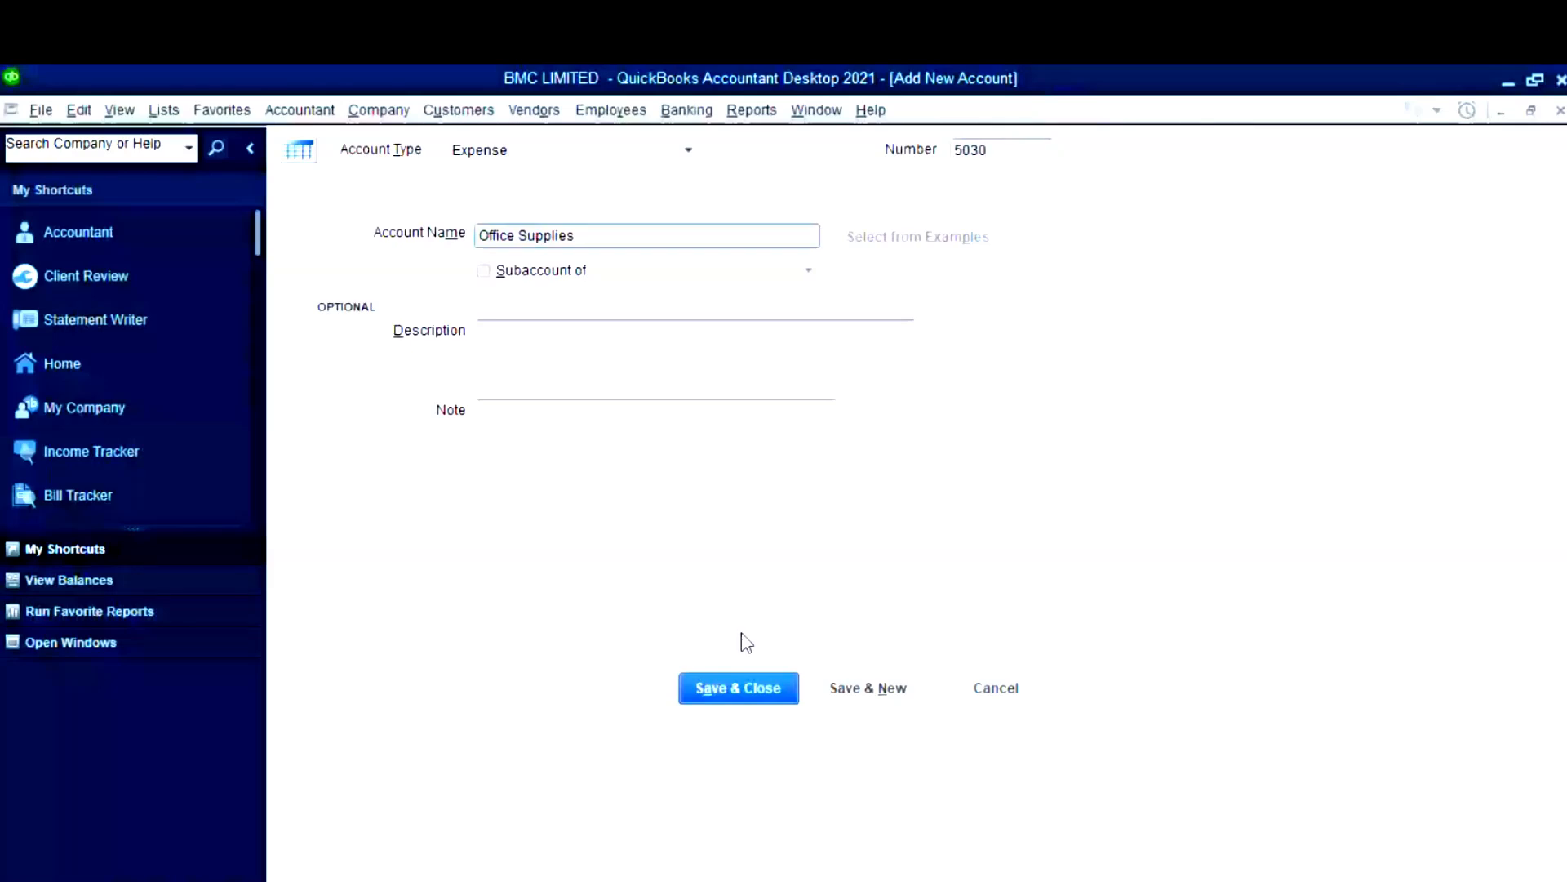
left_click(768, 699)
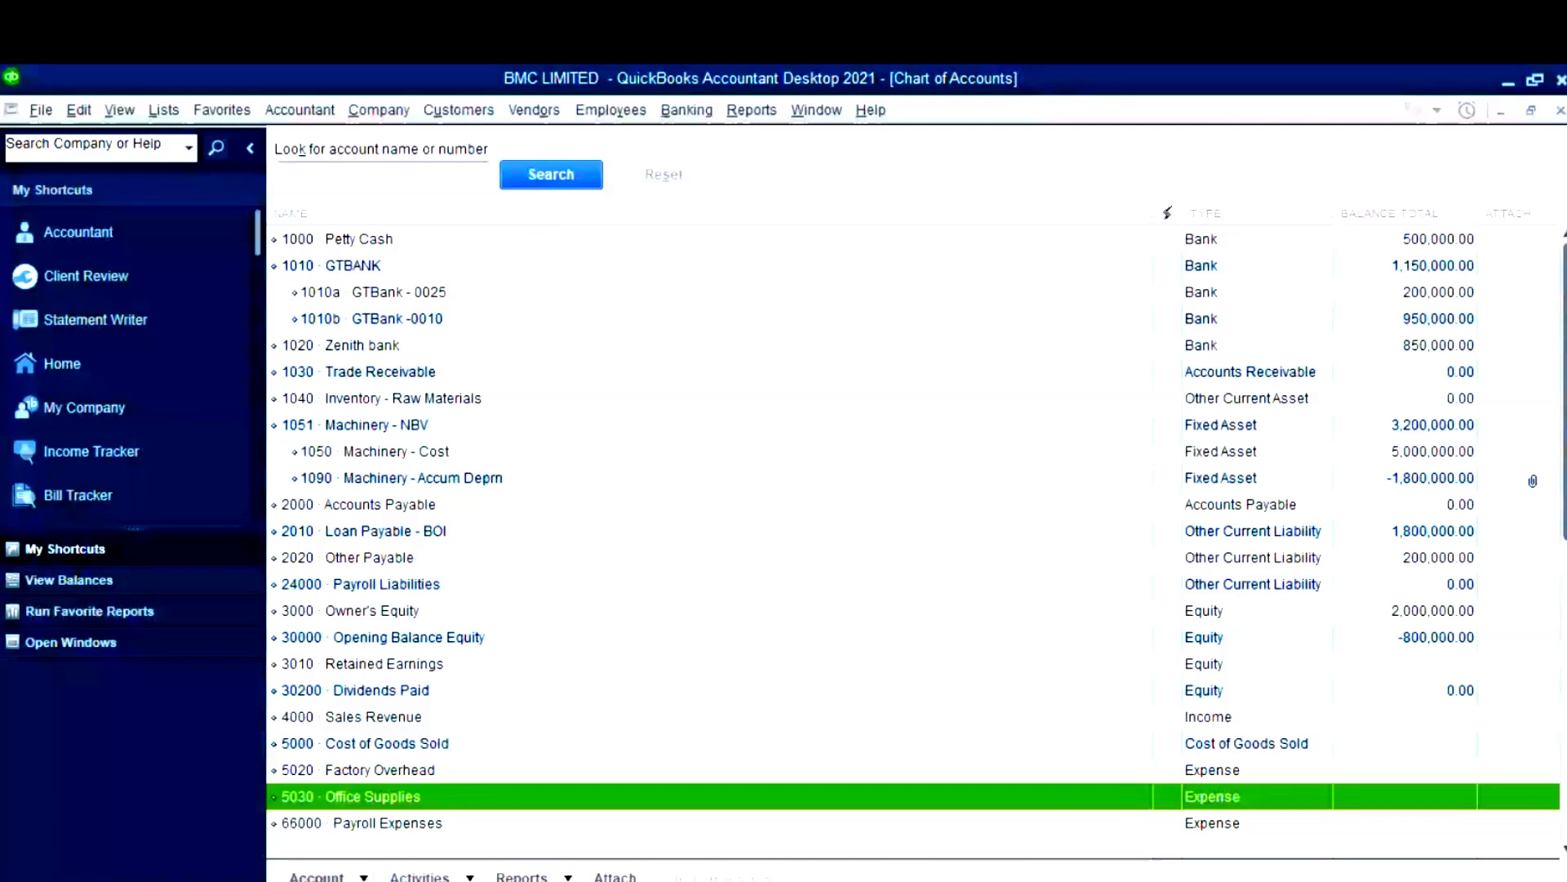
left_click(1341, 537)
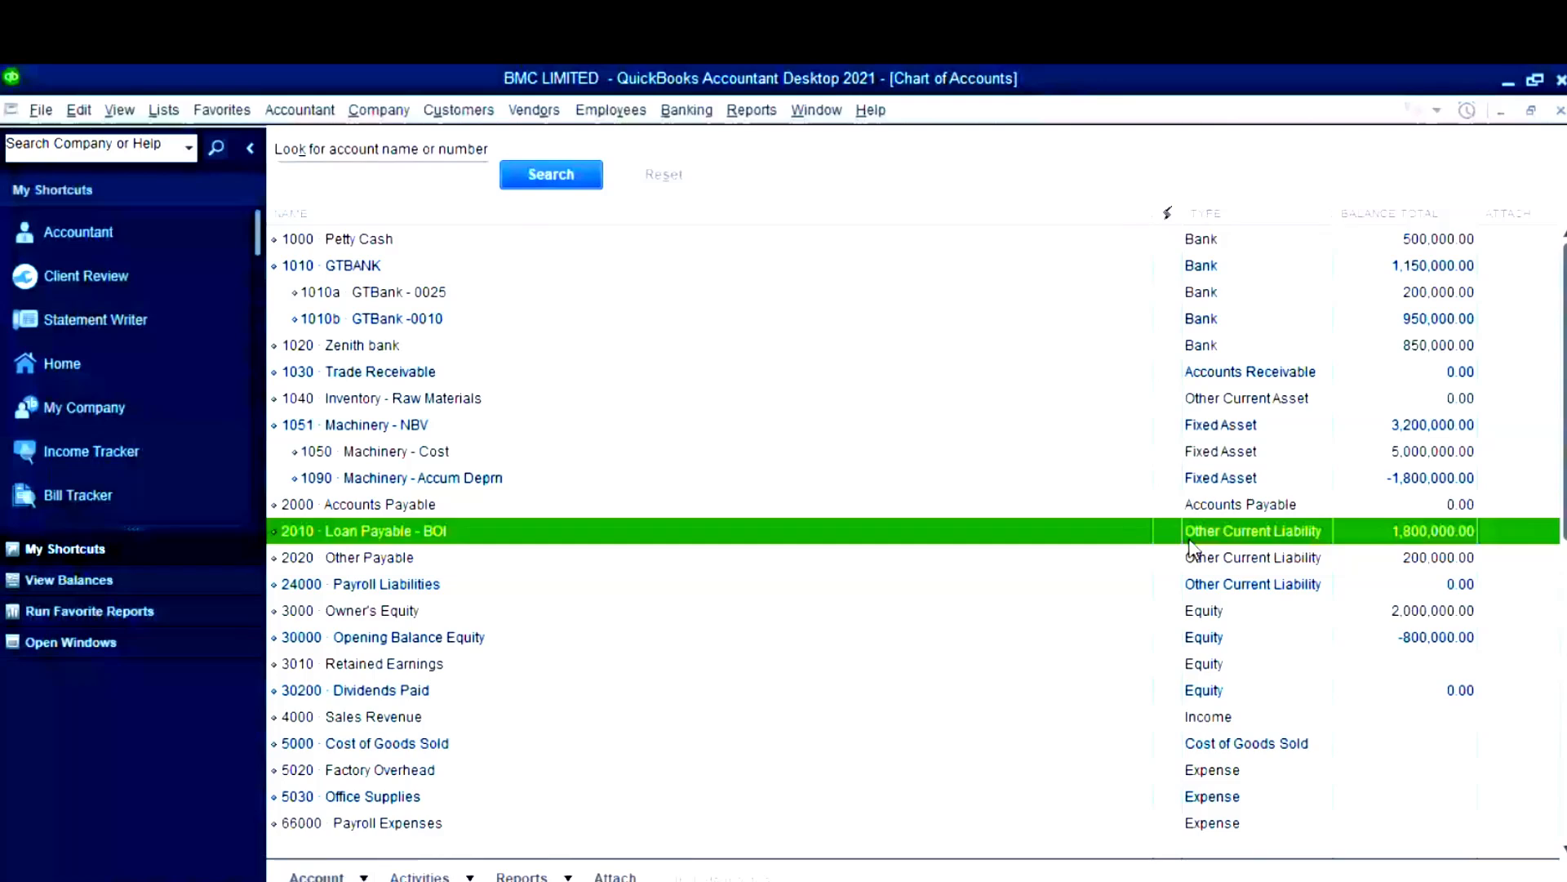
mouse_move(546, 881)
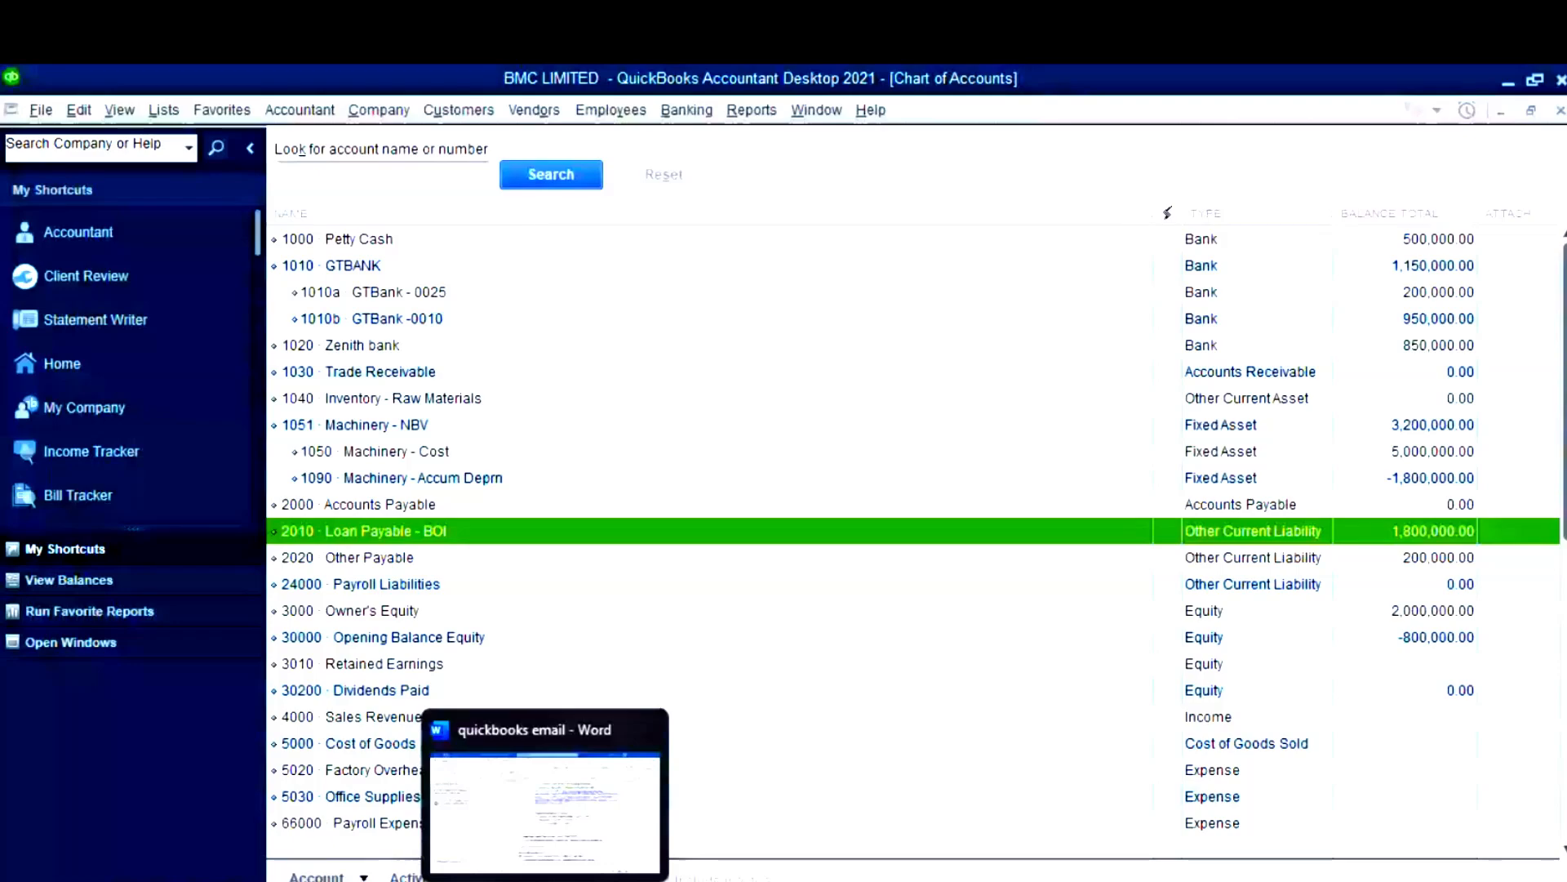
left_click(490, 881)
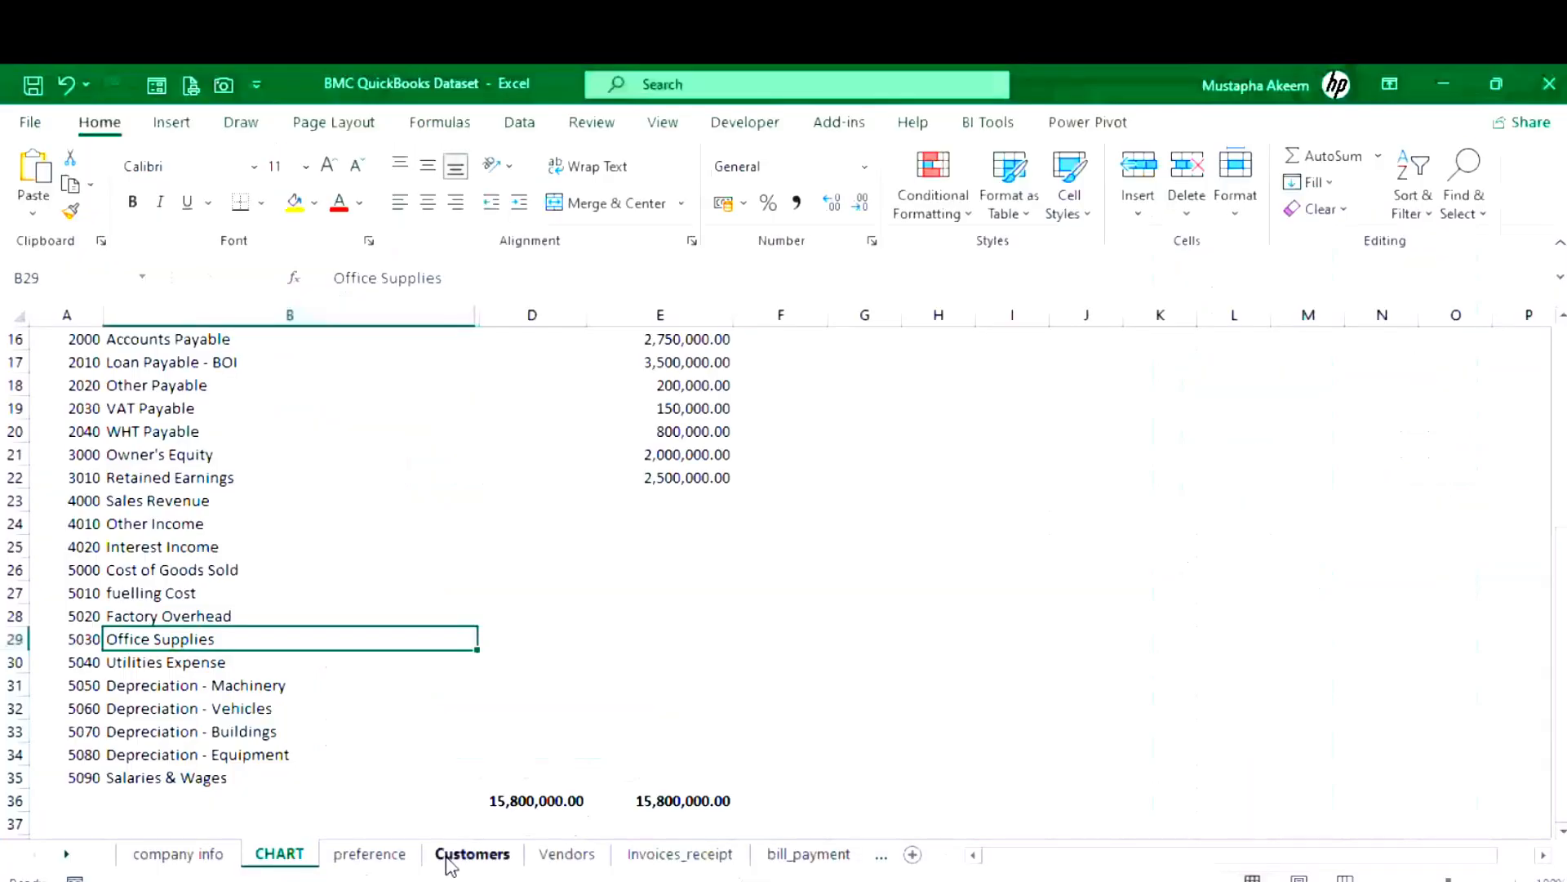
- Check the Payments and Currency rows on the Excel preference sheet, then return to QuickBooks
left_click(369, 854)
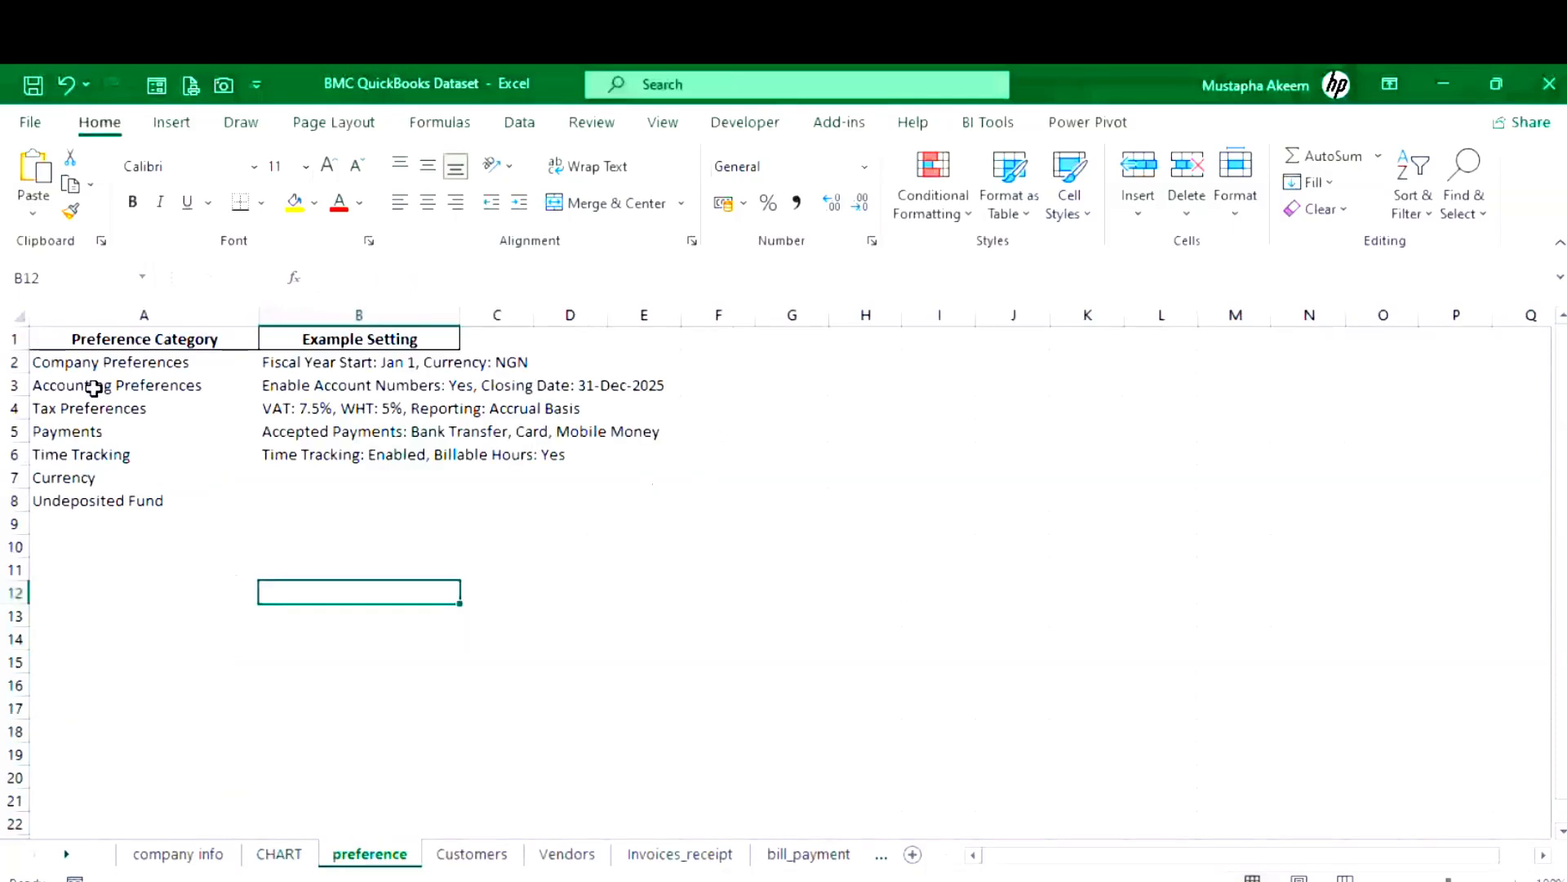
left_click(80, 437)
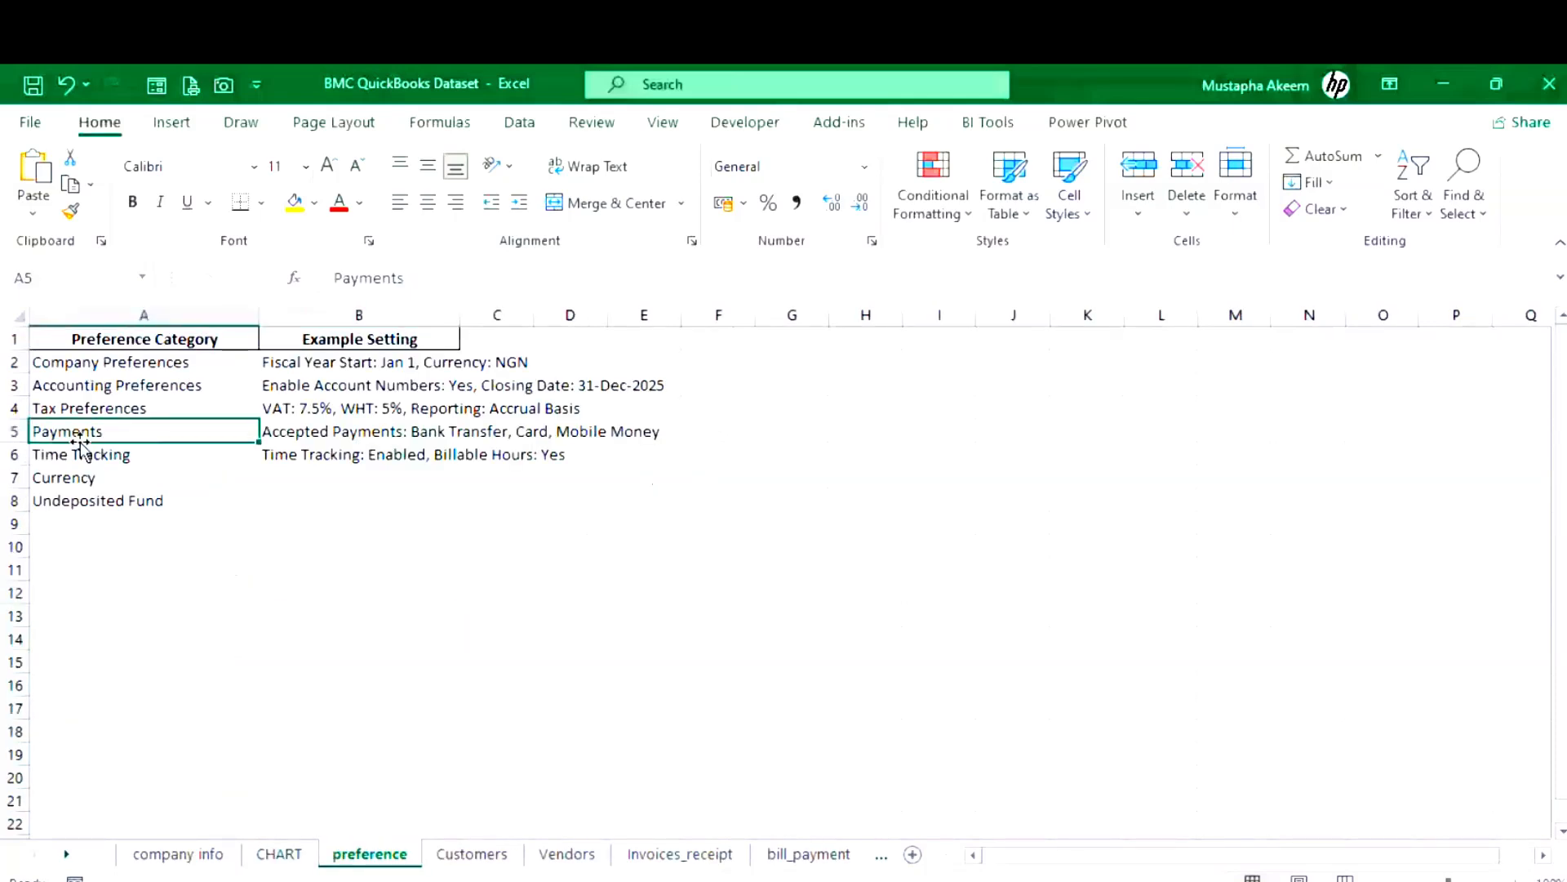
left_click(77, 477)
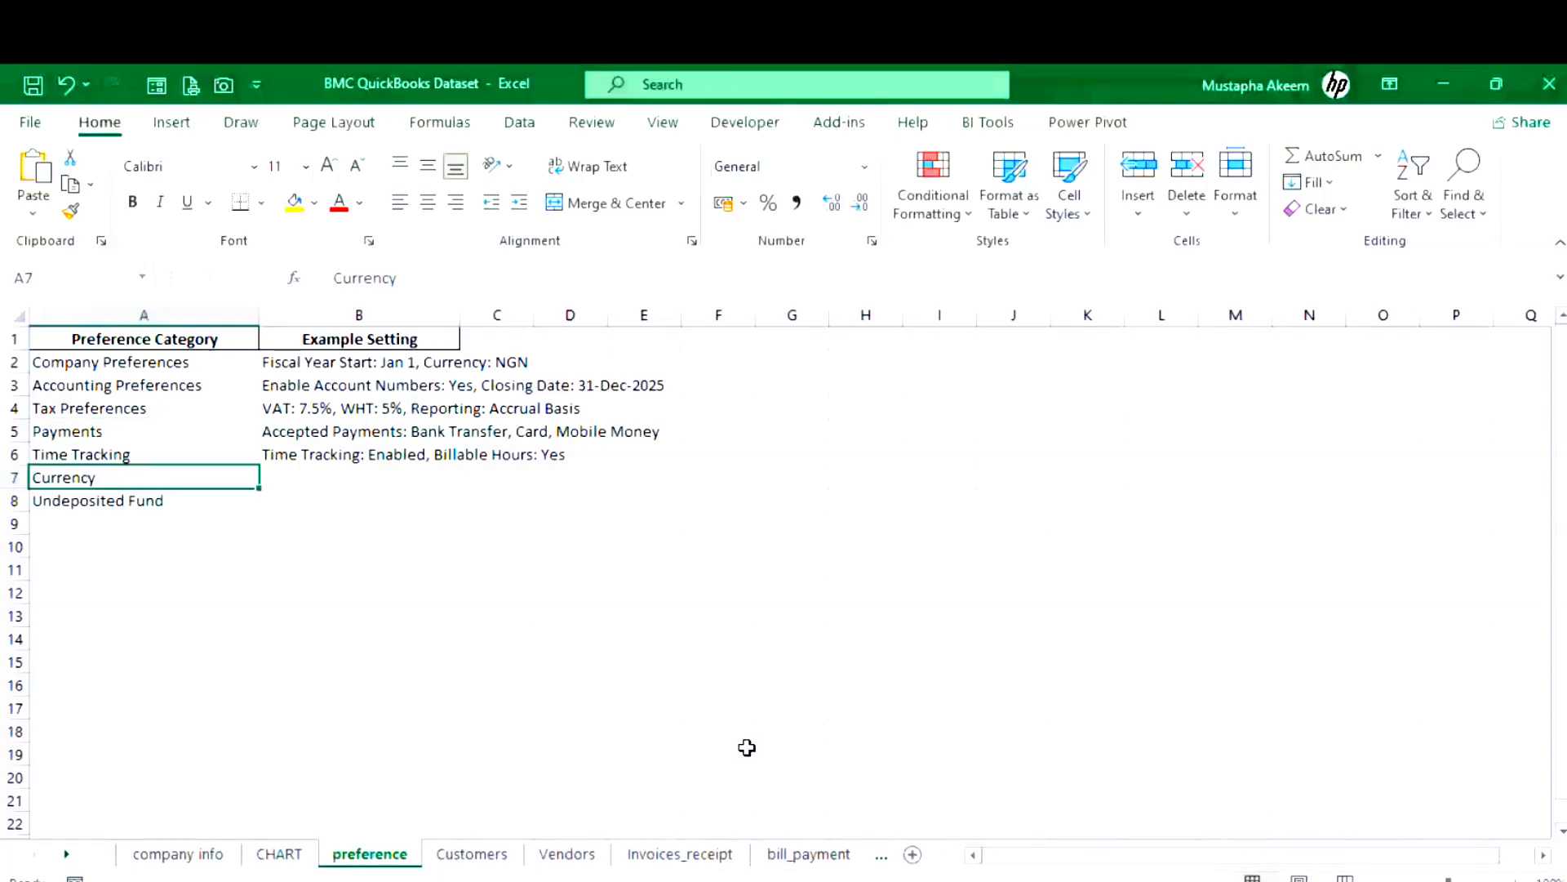
mouse_move(707, 840)
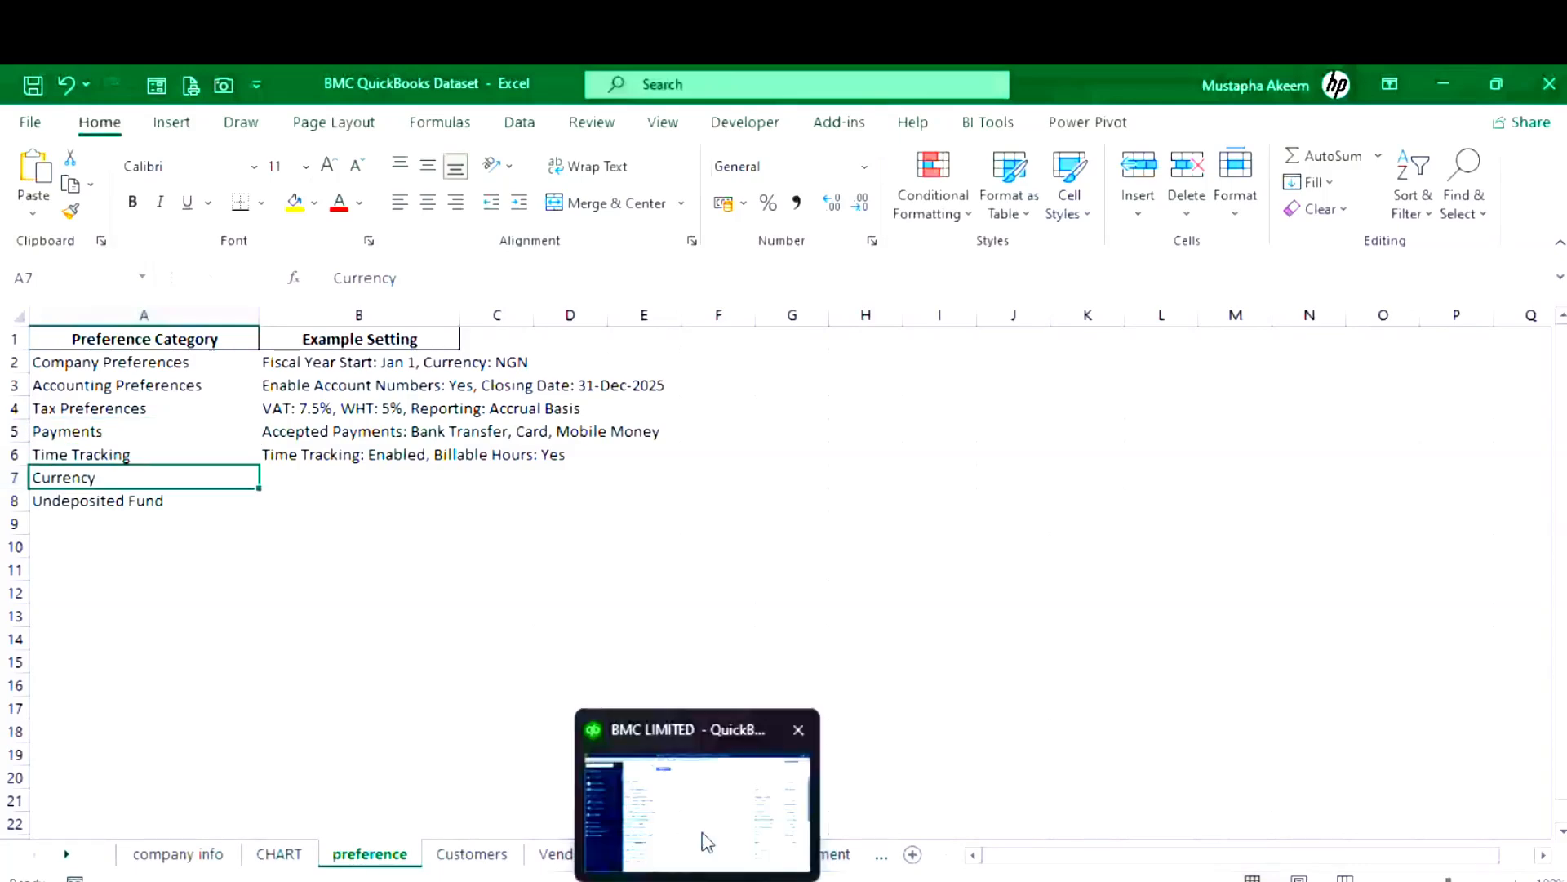
left_click(707, 841)
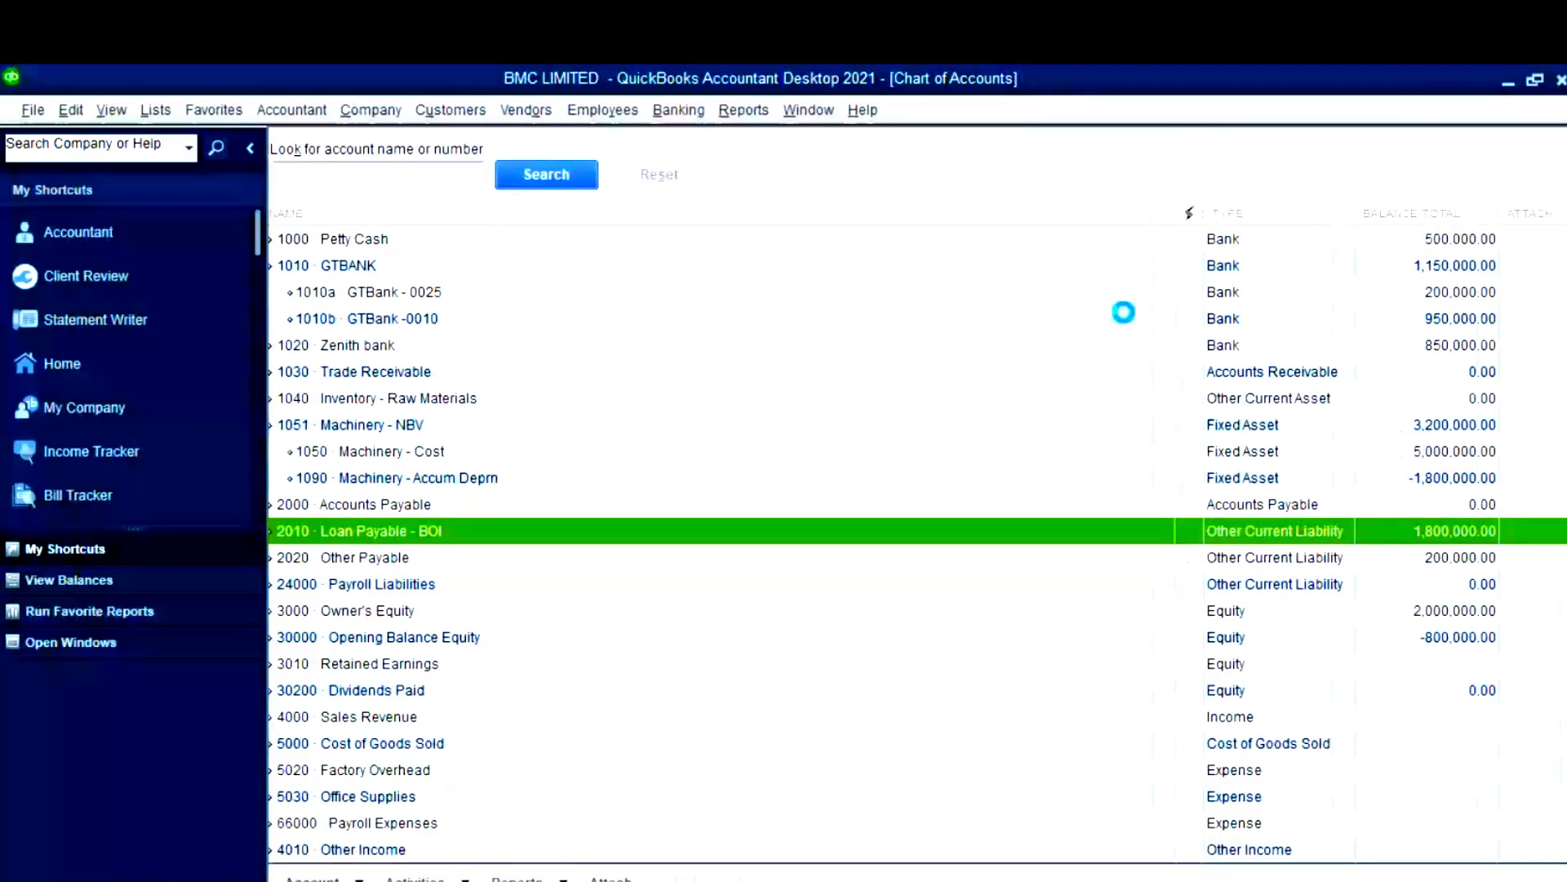
- Close the Profit & Loss report and view the Balance Sheet as of March 20, 2025
left_click(547, 175)
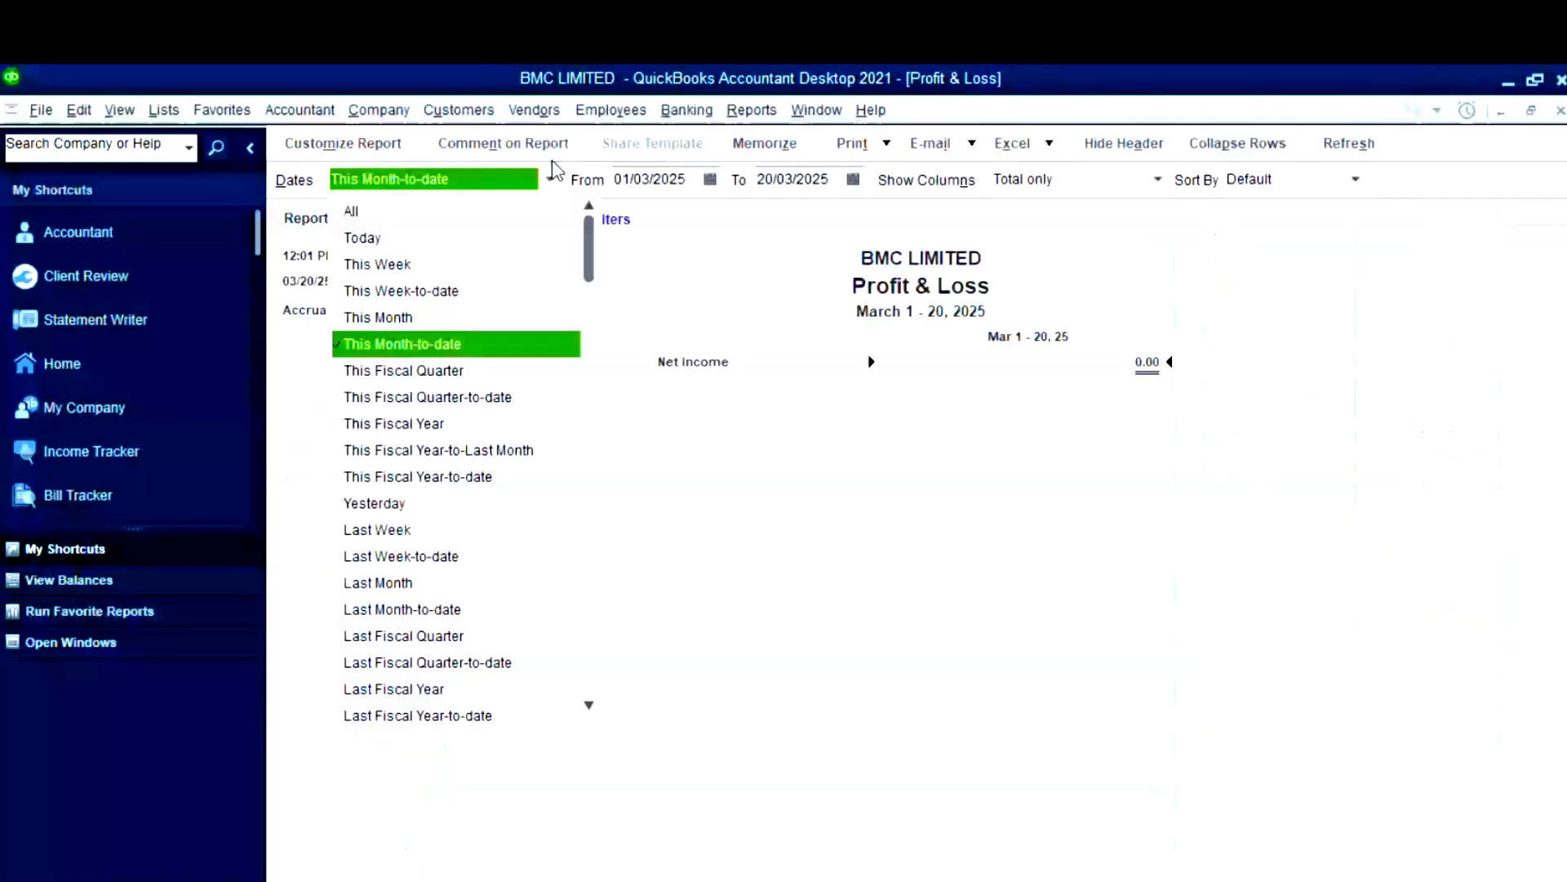
left_click(1559, 112)
left_click(751, 109)
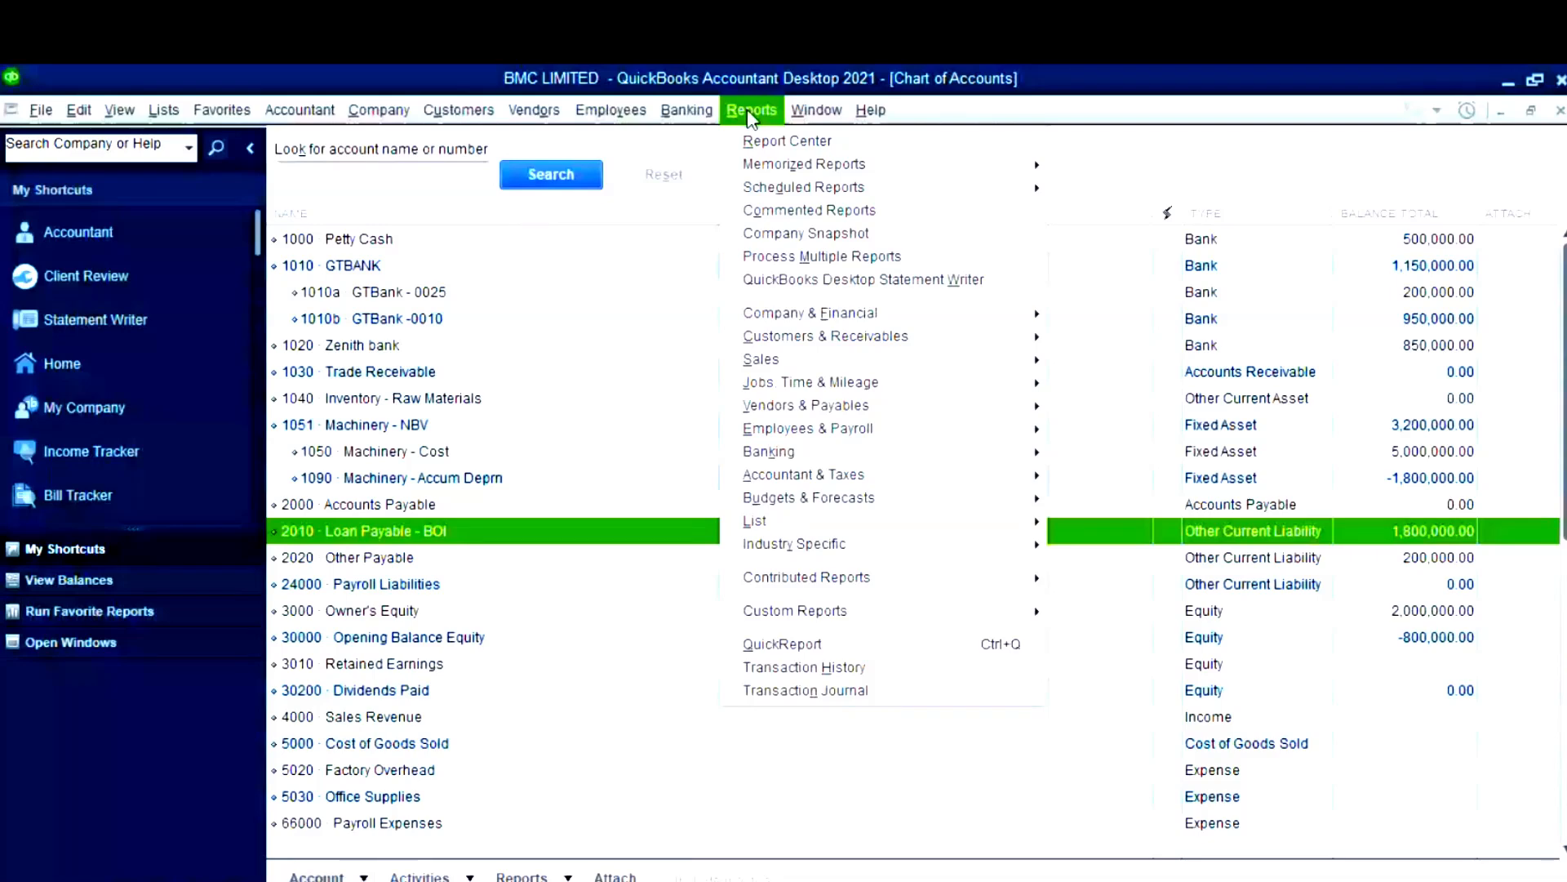
left_click(1162, 604)
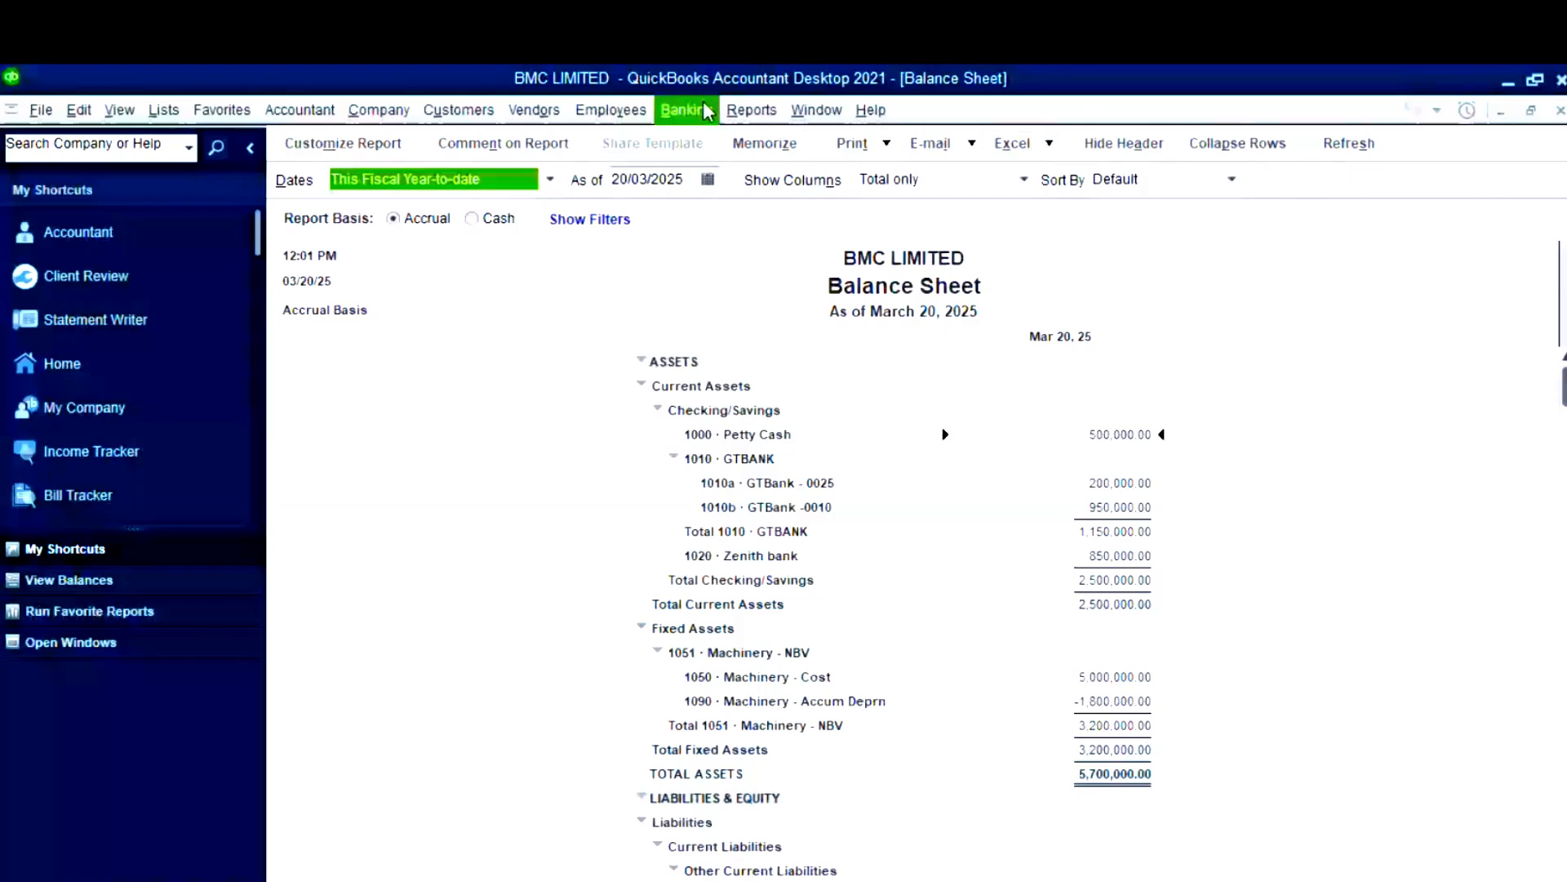
left_click(751, 109)
mouse_move(893, 340)
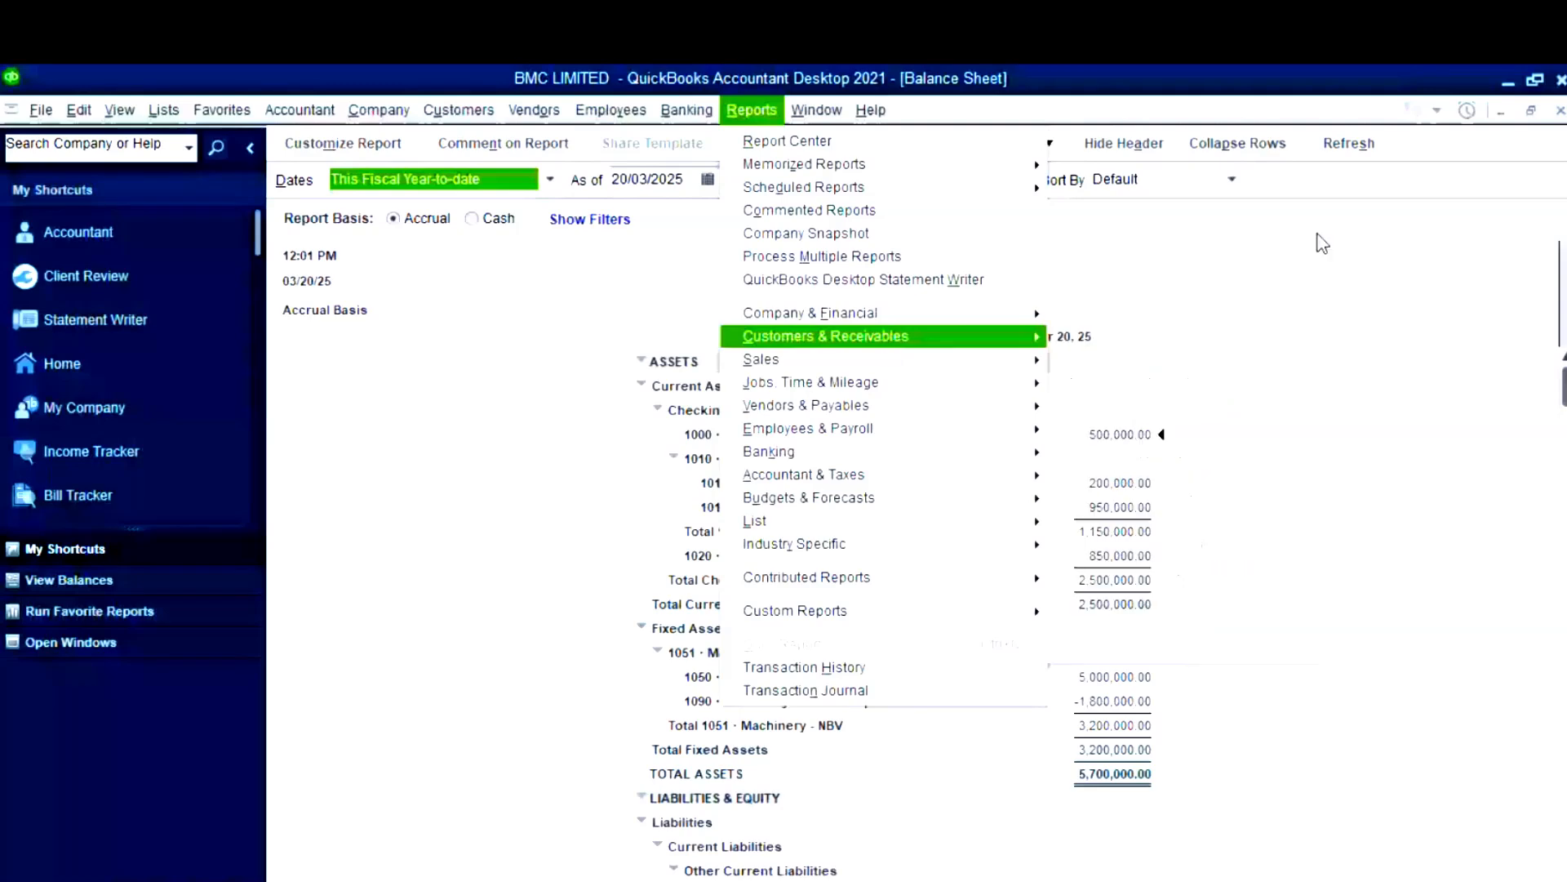
left_click(1323, 243)
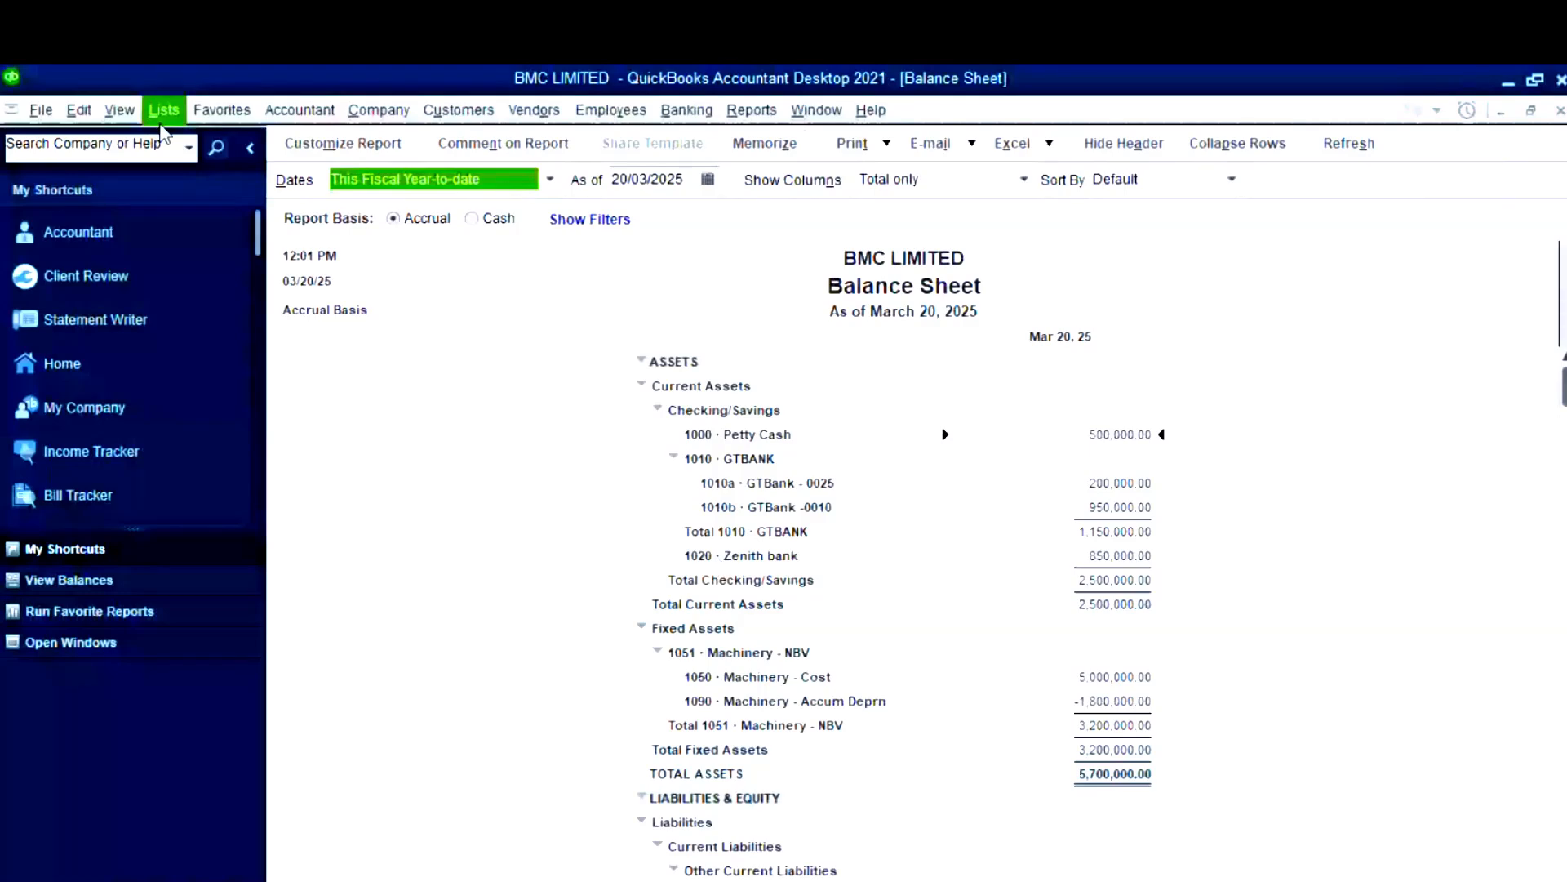
- Select 'Yes, I use more than one currency' in Multiple Currencies company preferences and confirm
left_click(80, 112)
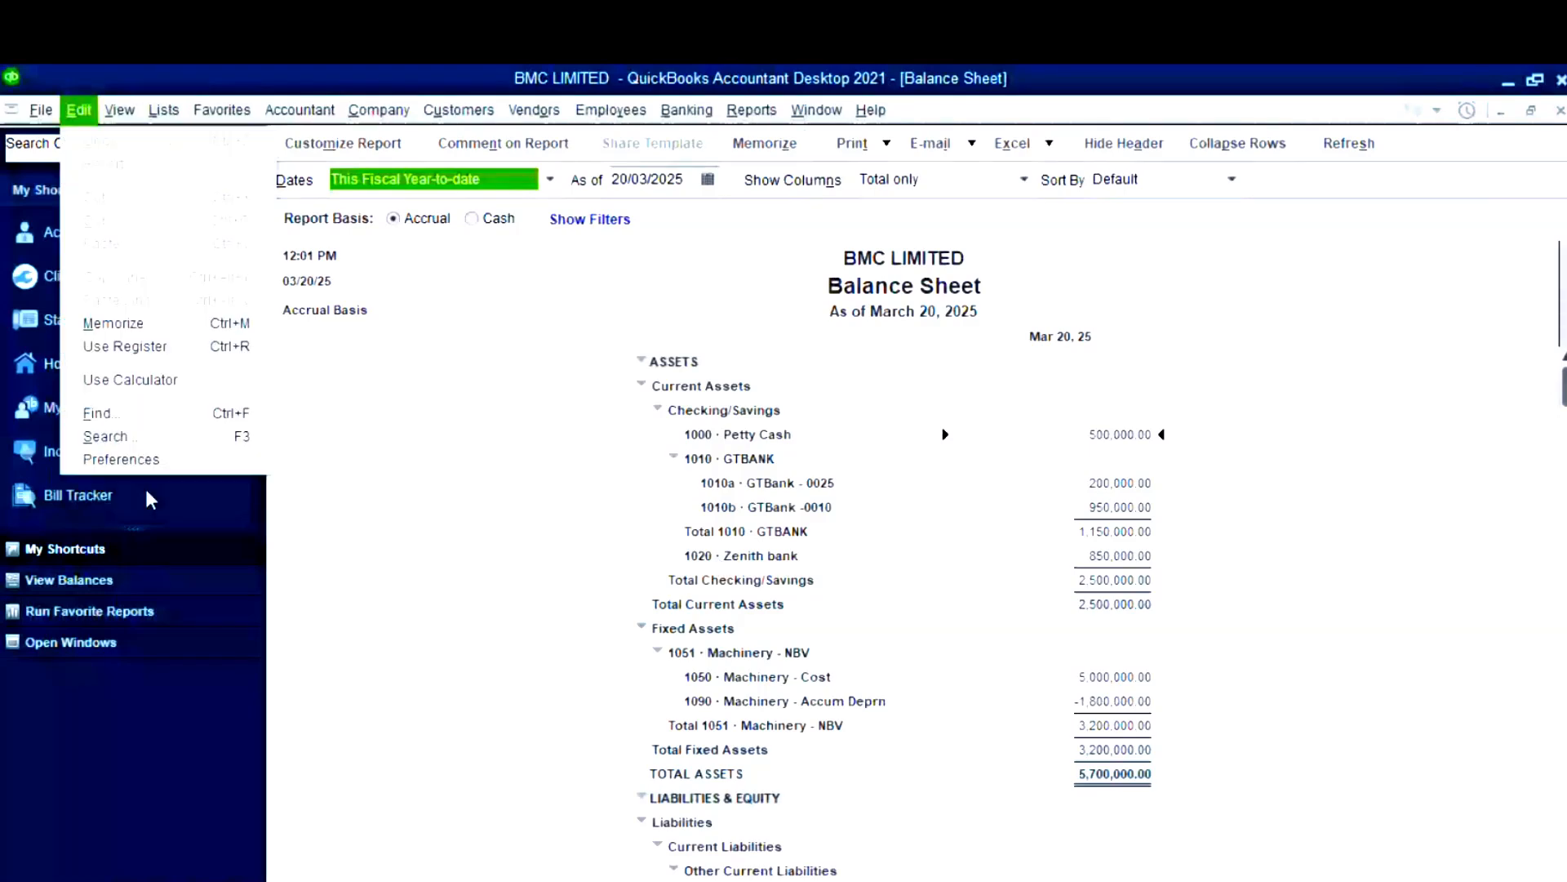
key("Escape")
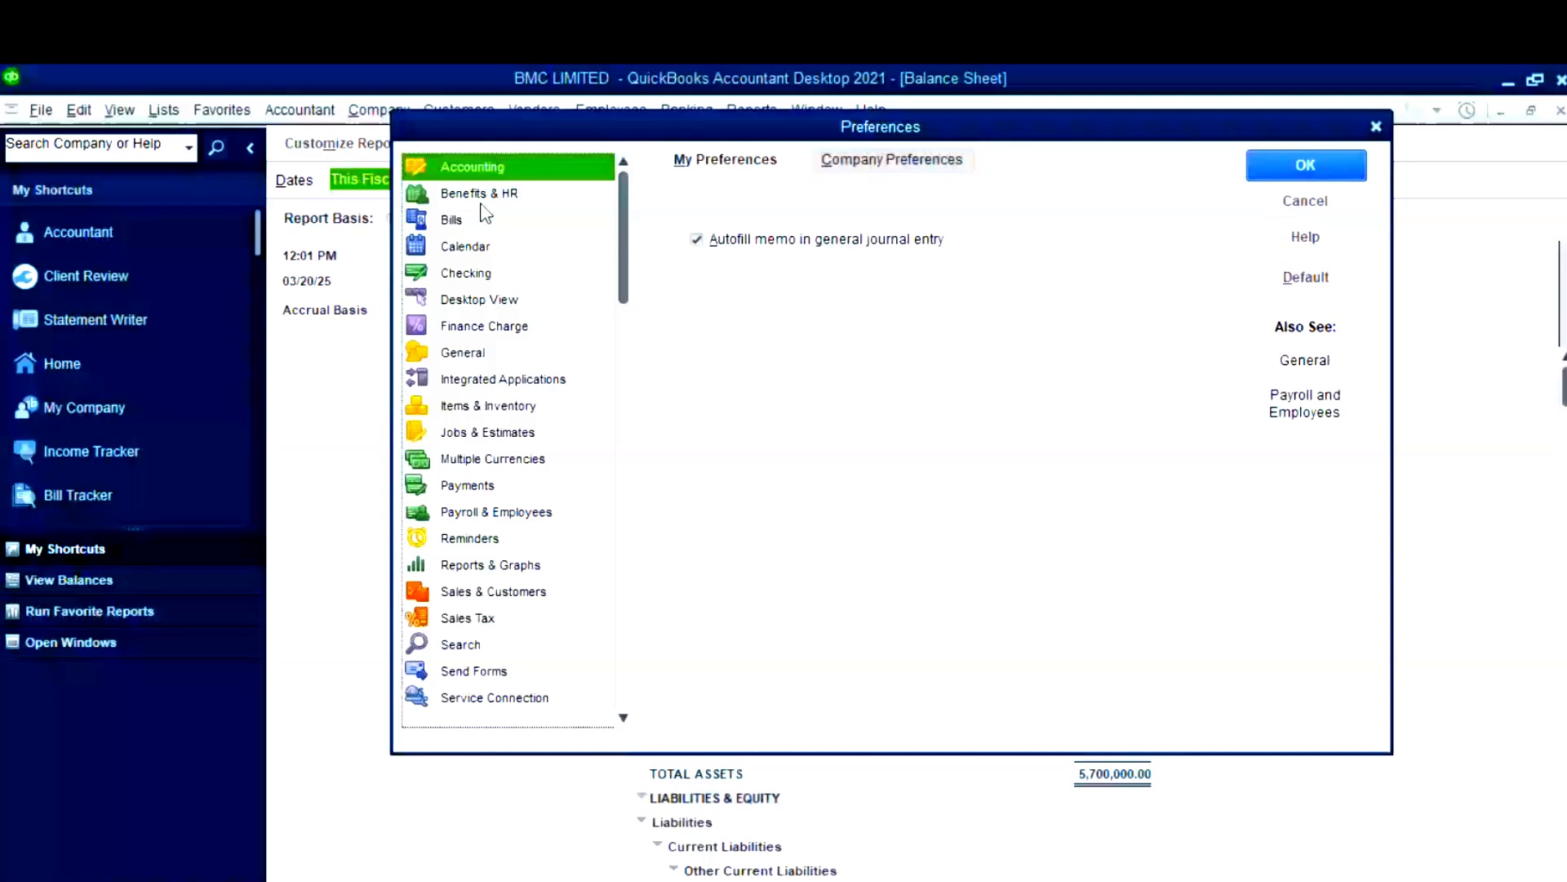
left_click(479, 299)
key("Down")
key("Down")
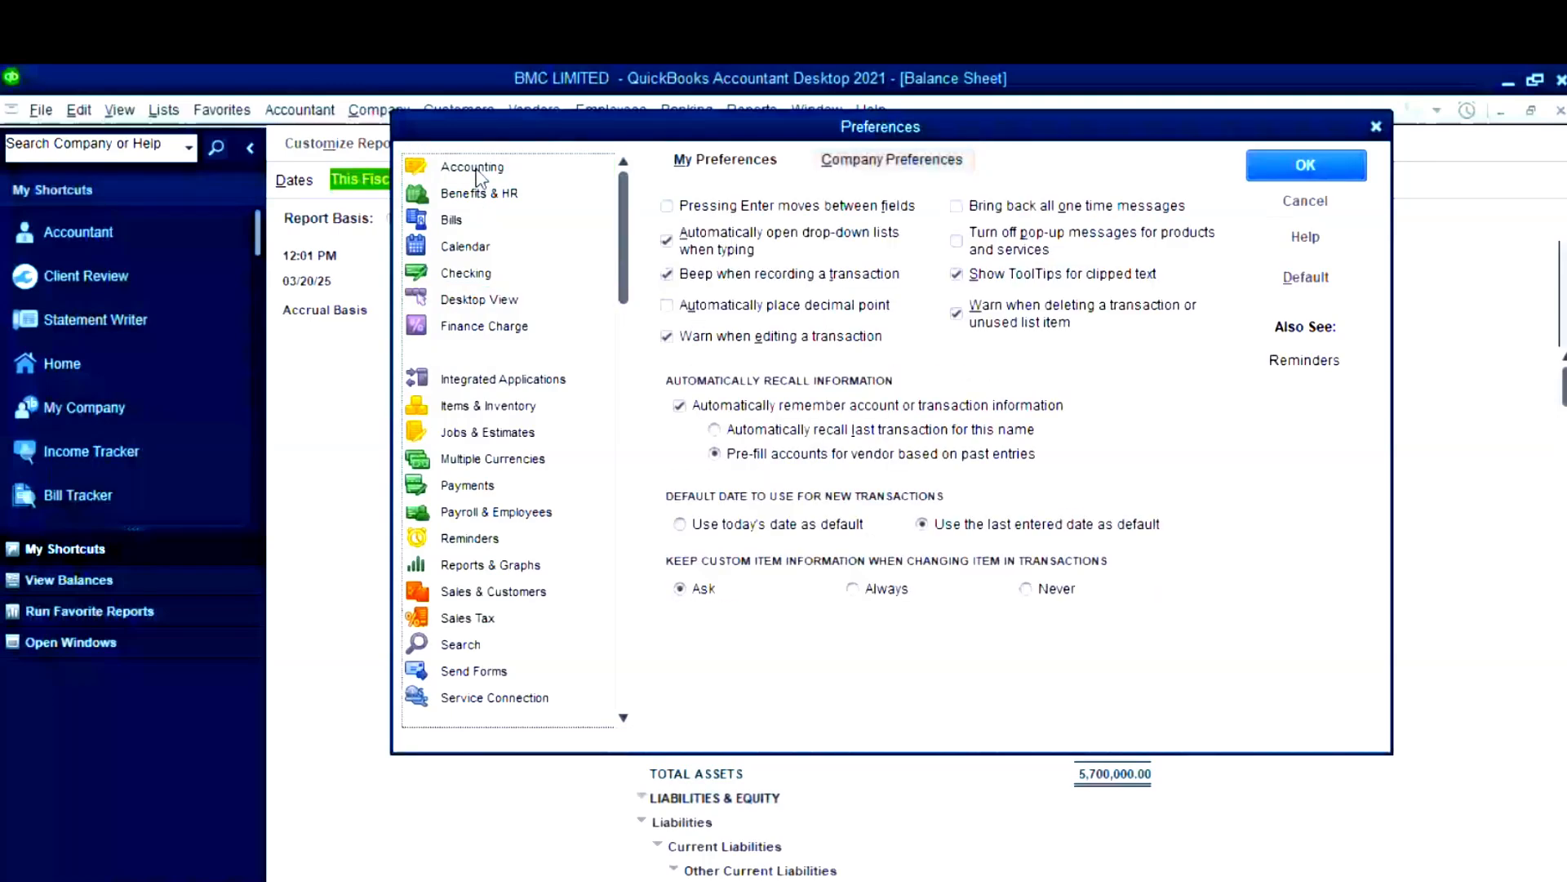
key("Down")
key("Down")
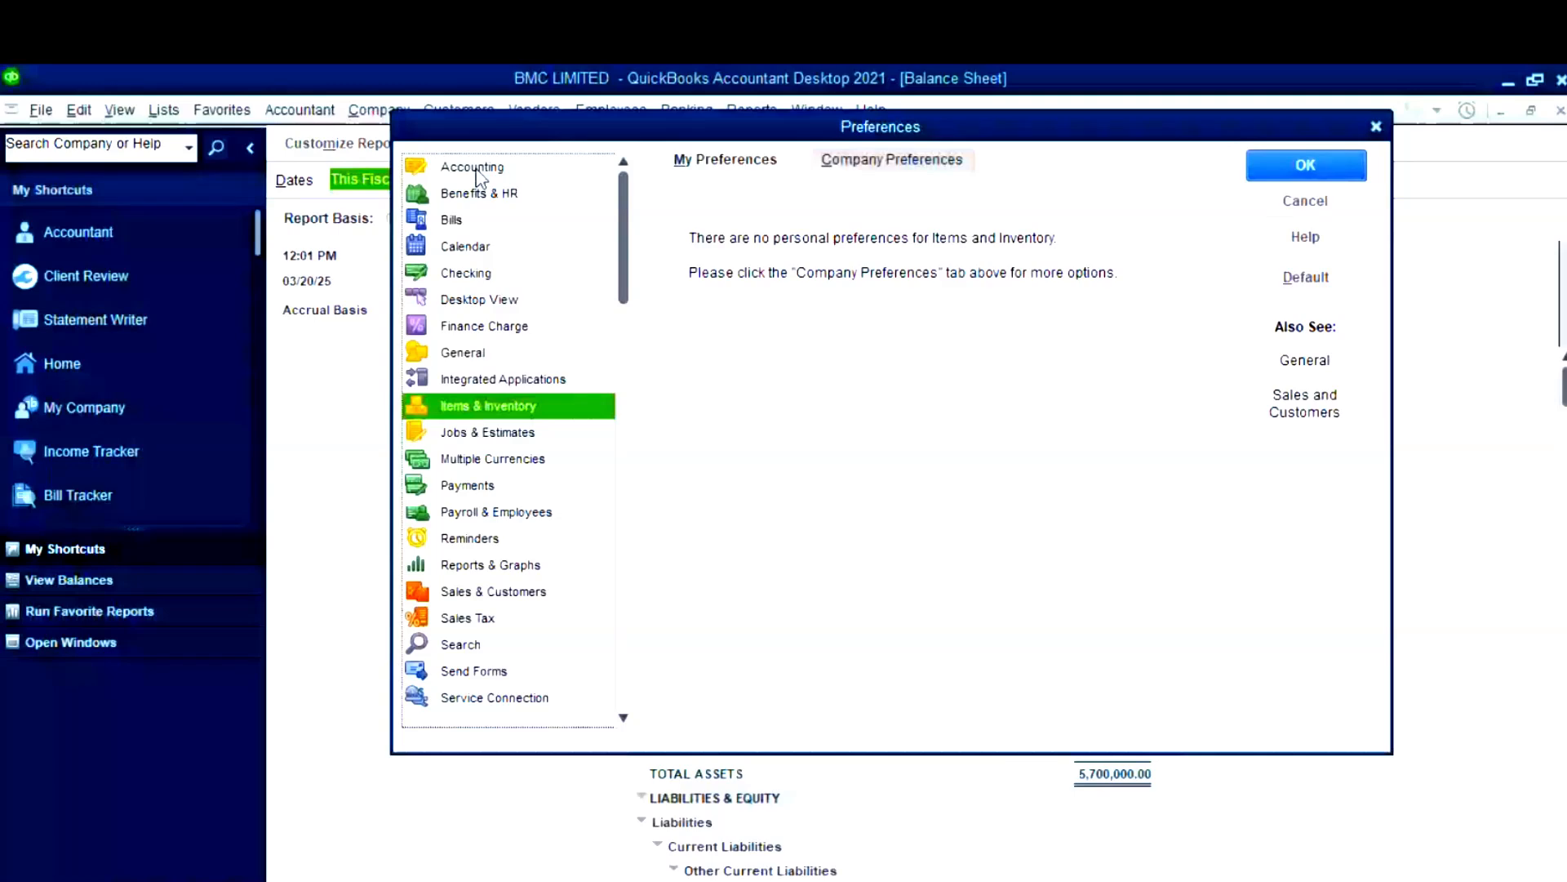
left_click(487, 462)
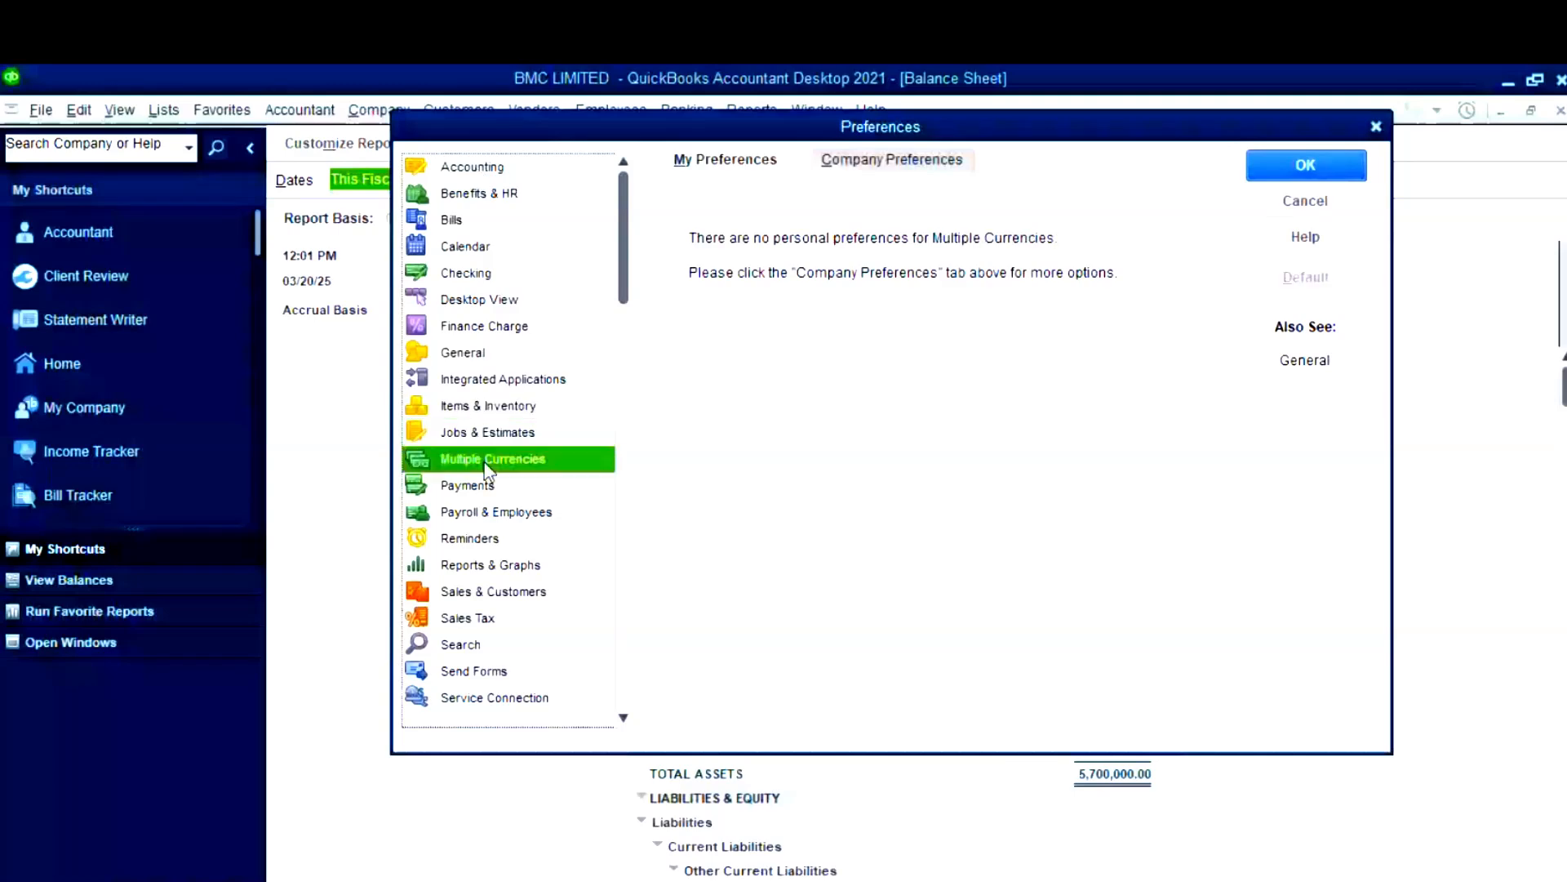
left_click(938, 158)
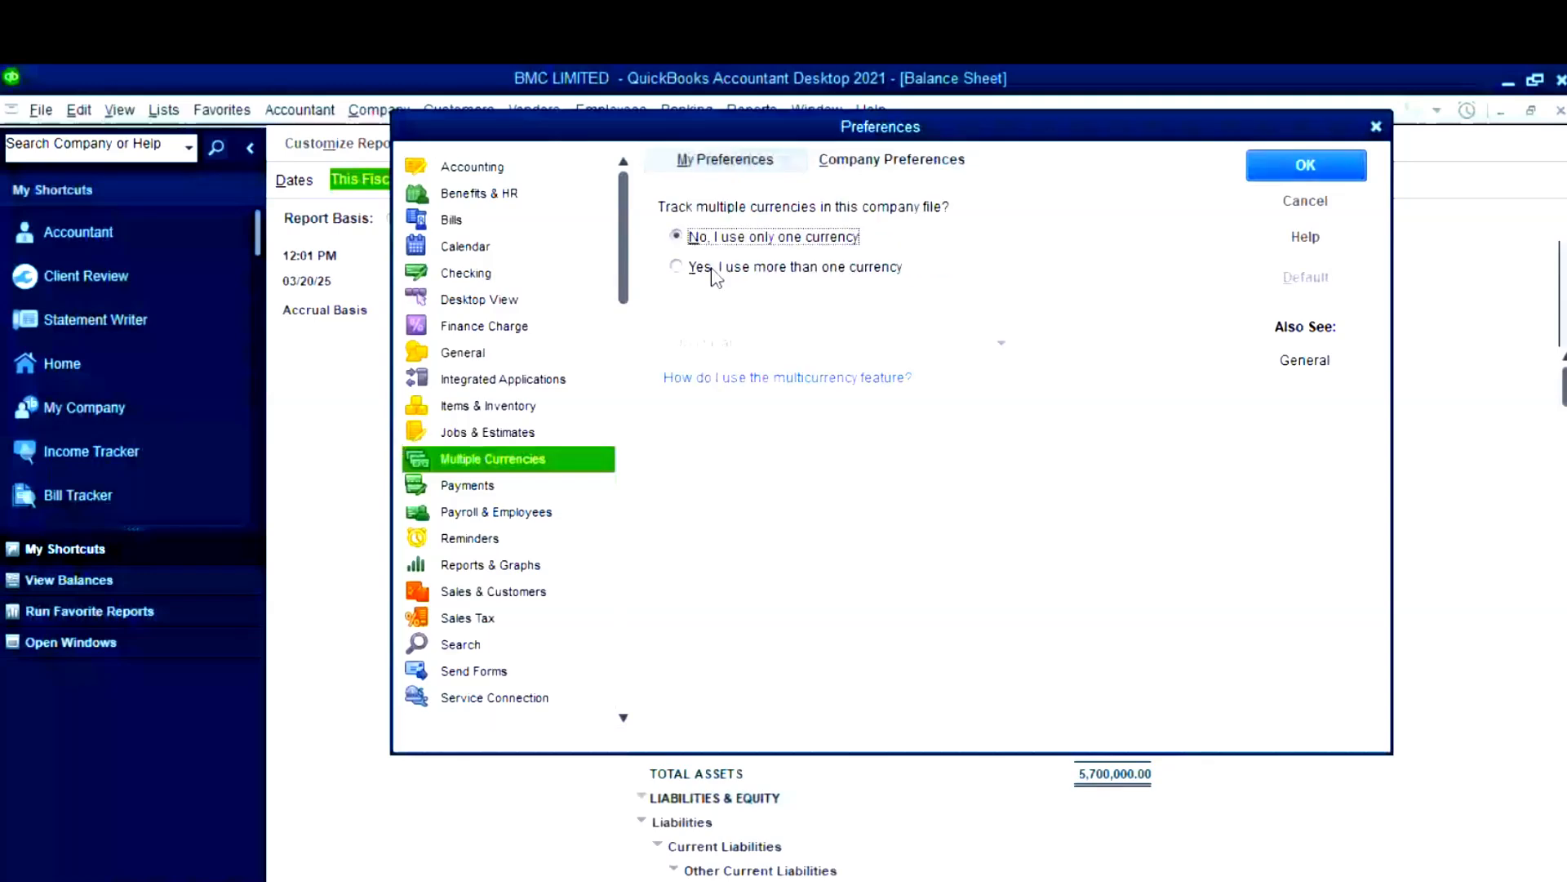
left_click(675, 271)
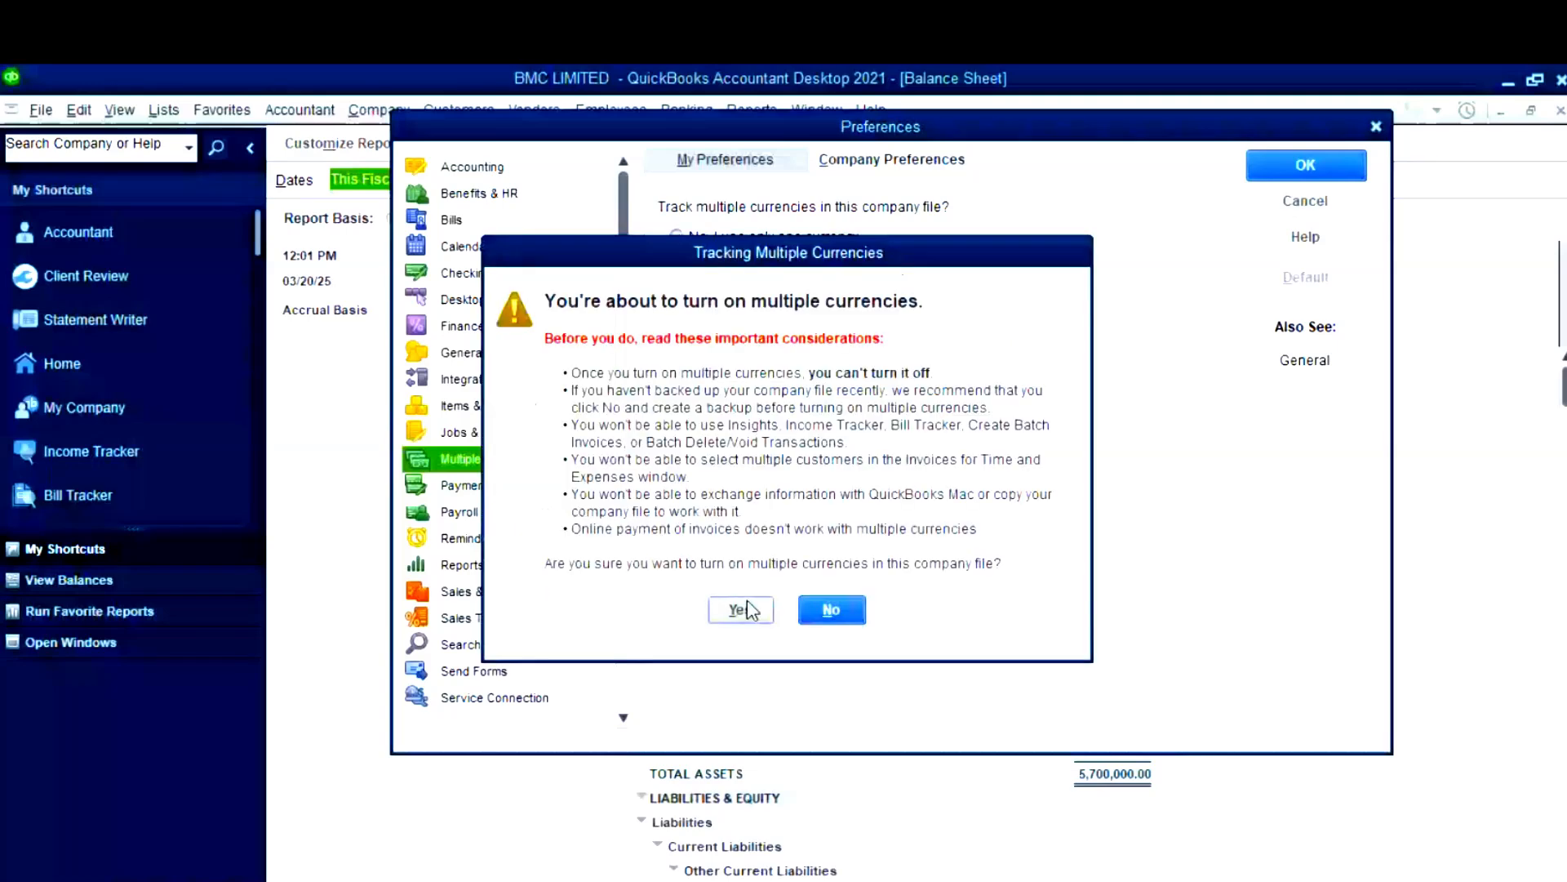
left_click(740, 610)
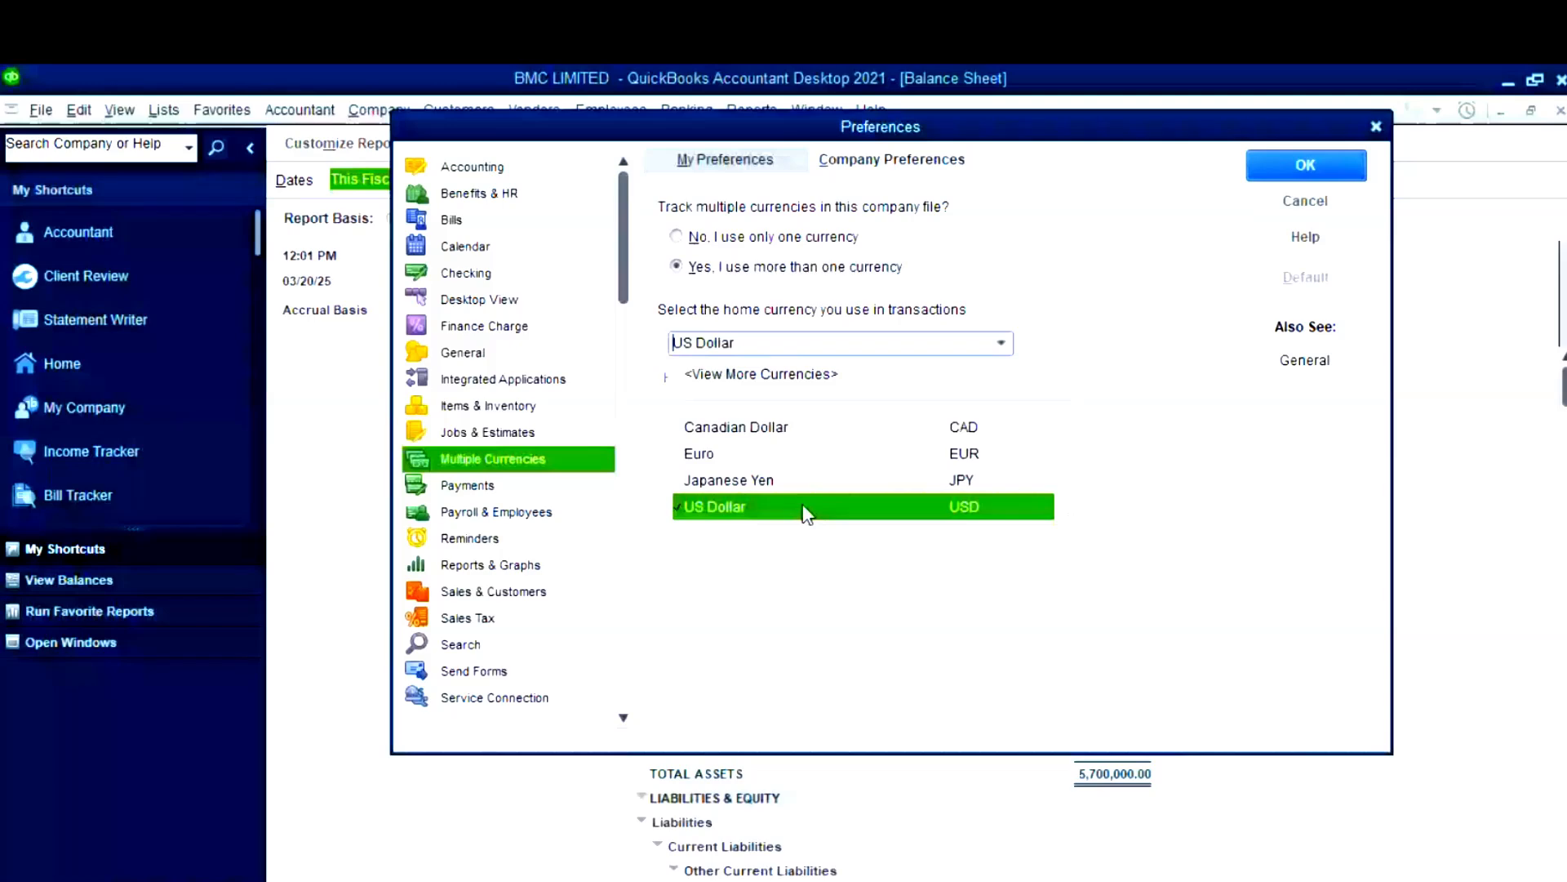
- Choose Nigerian Naira as the home currency
left_click(761, 376)
type("n")
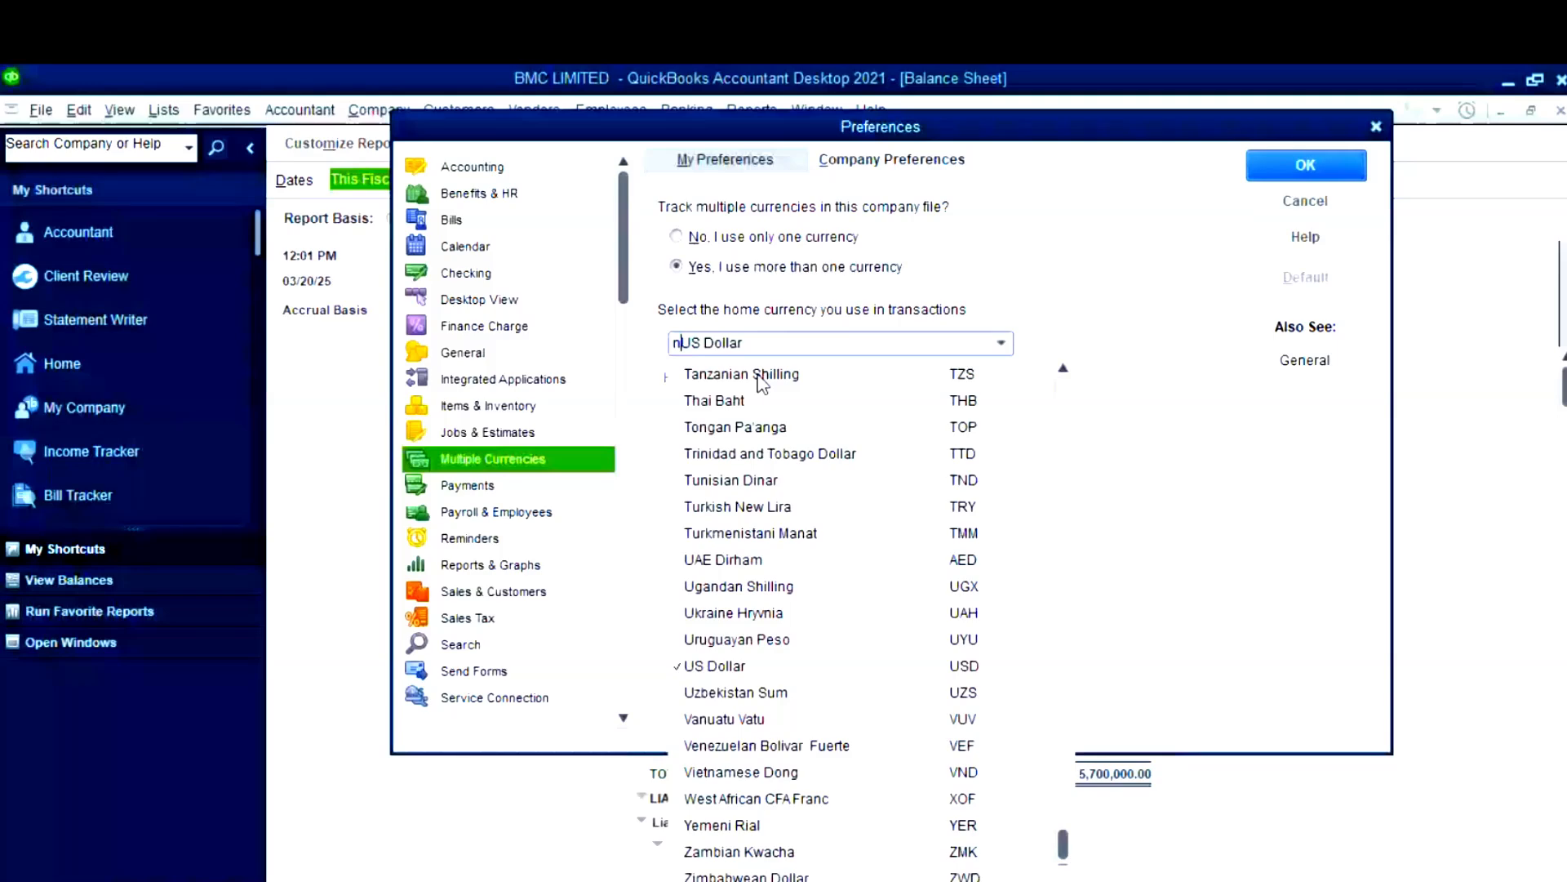
type("gn")
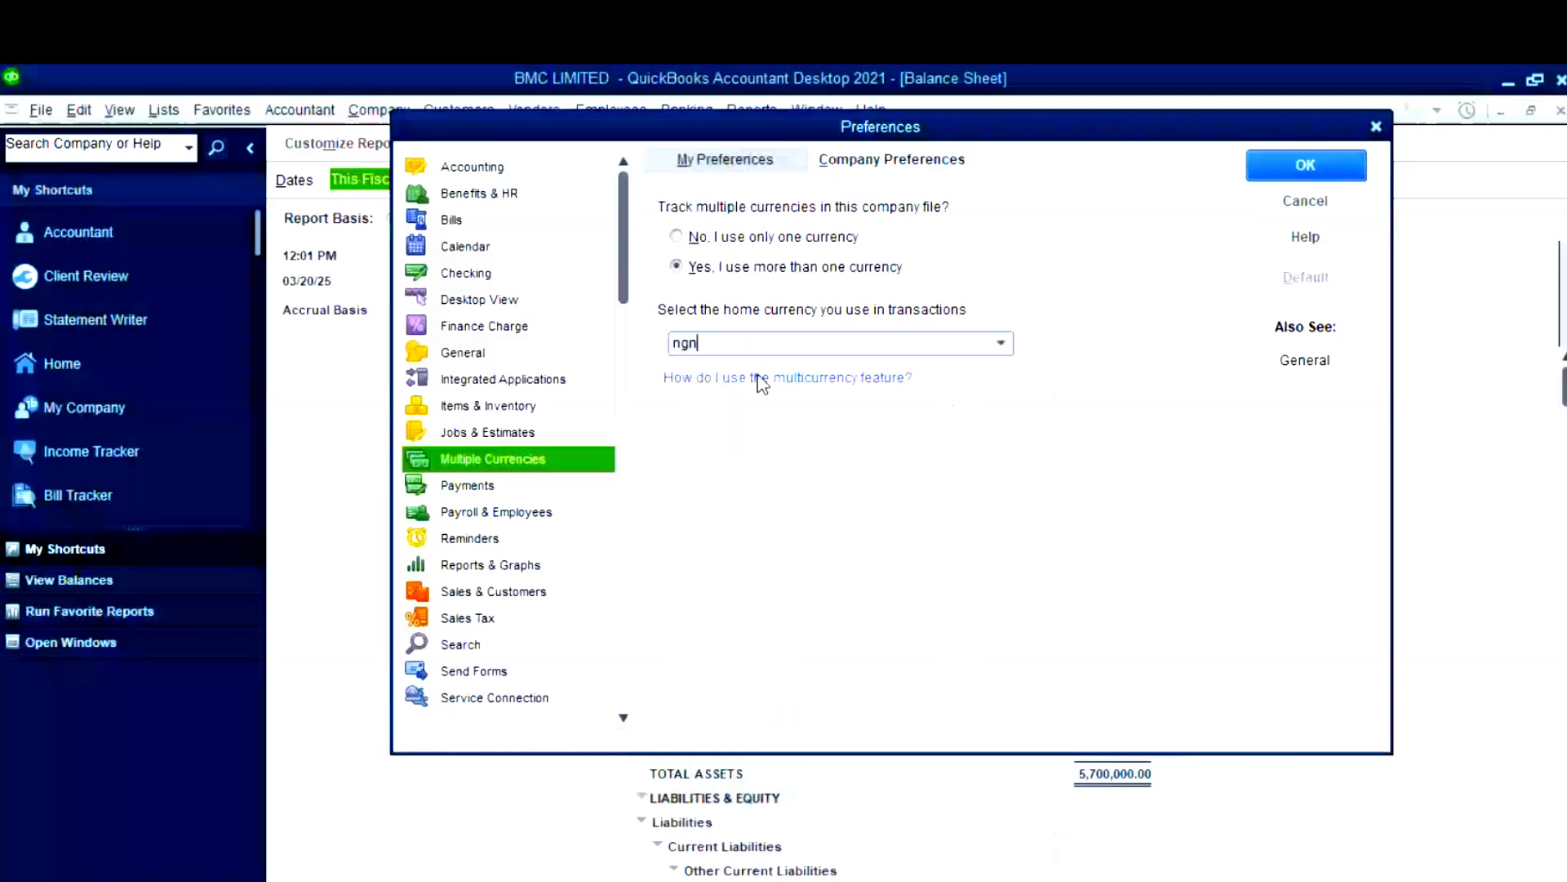
left_click(1010, 346)
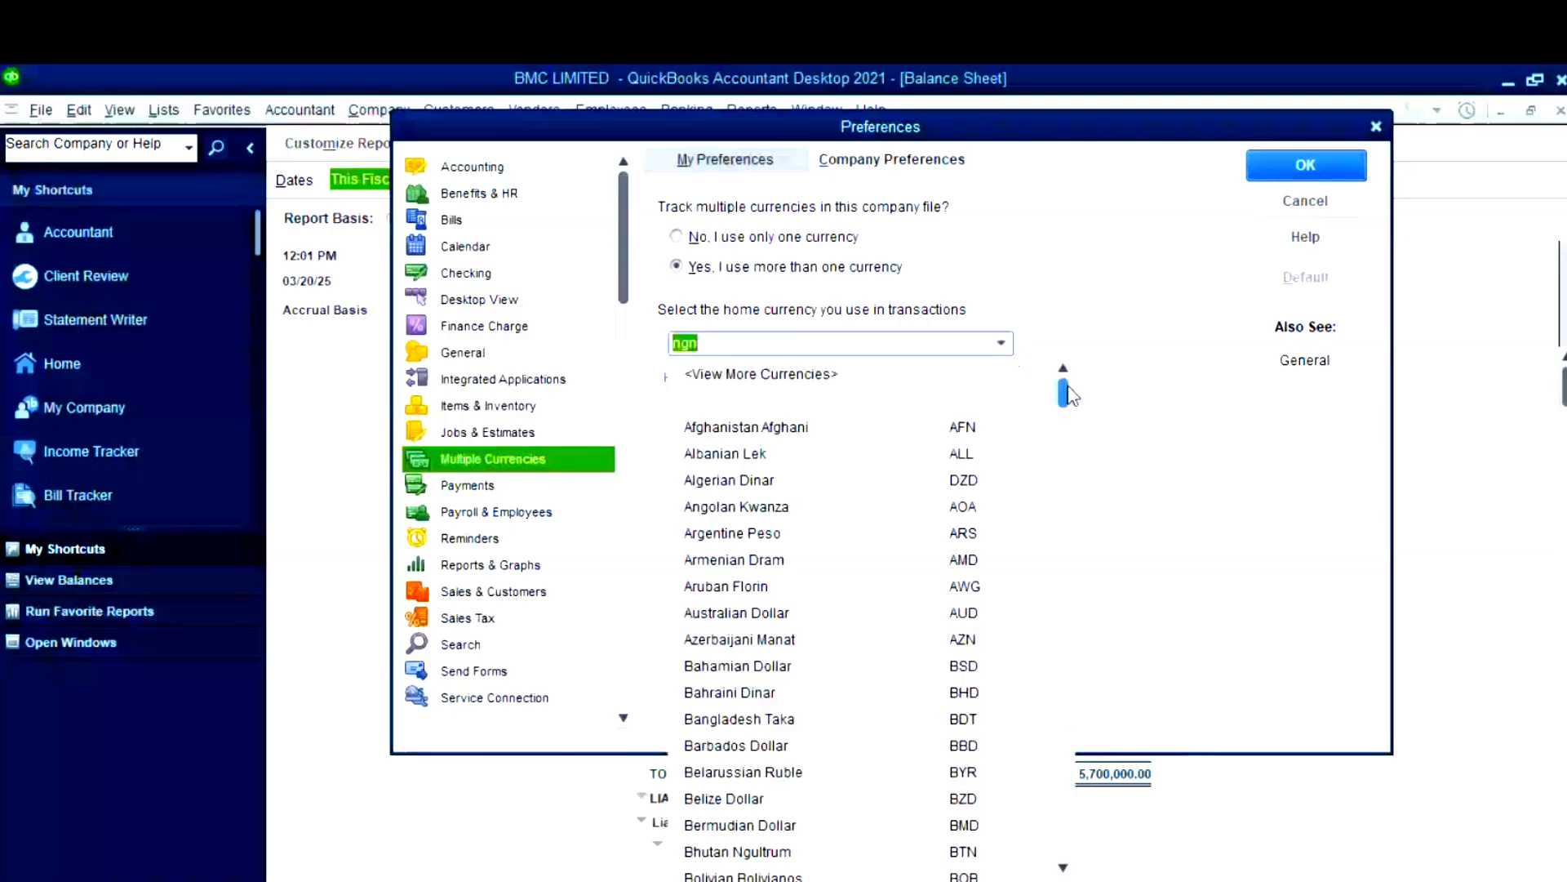
left_click_drag(1069, 395, 1024, 717)
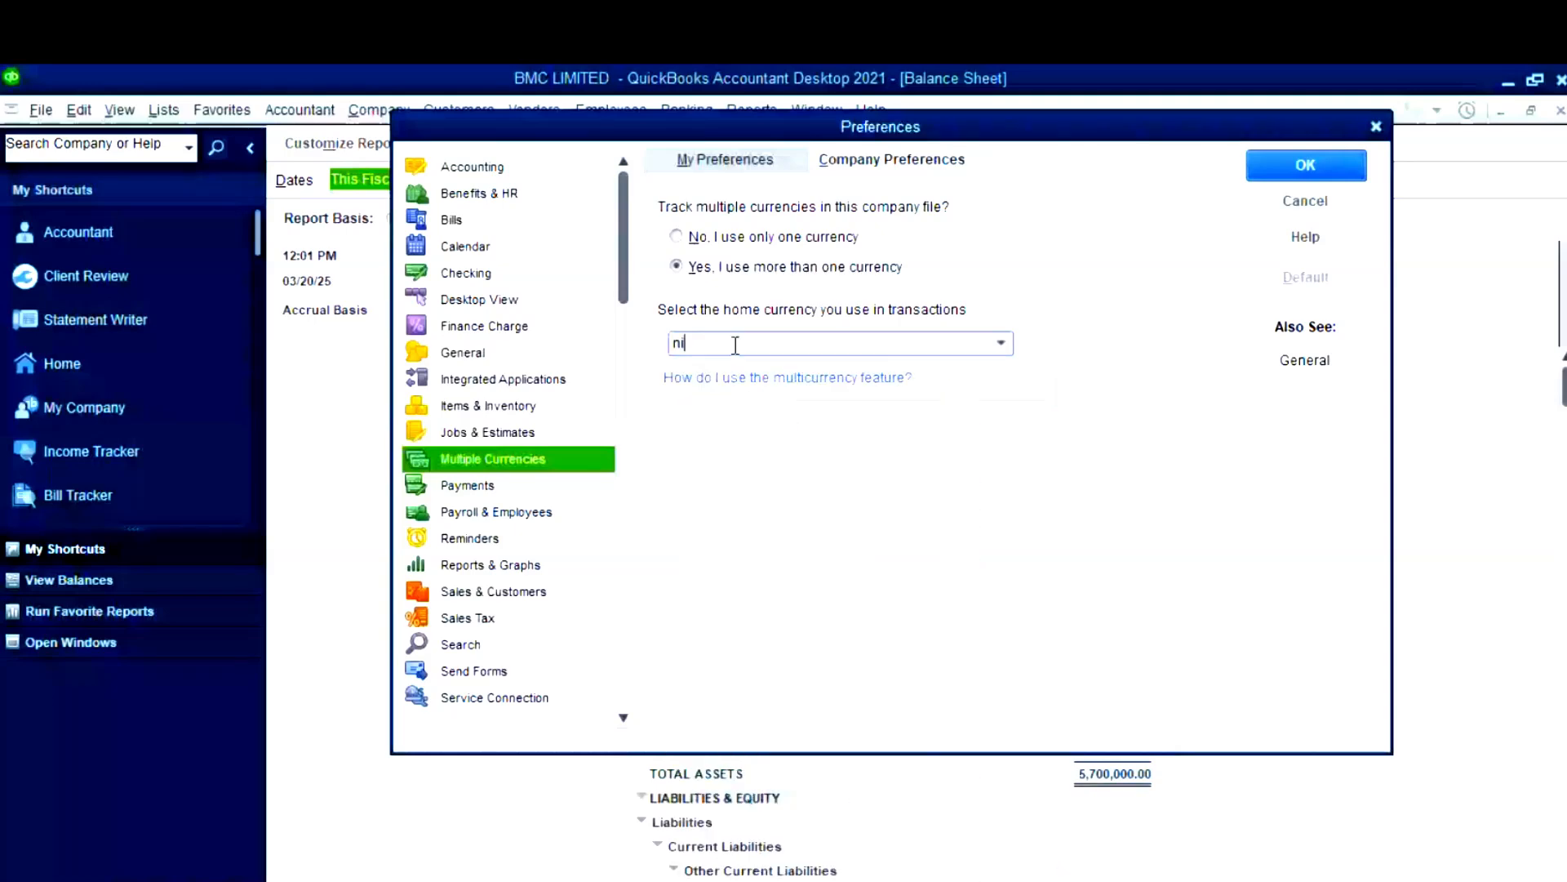
type("ger")
left_click(1001, 343)
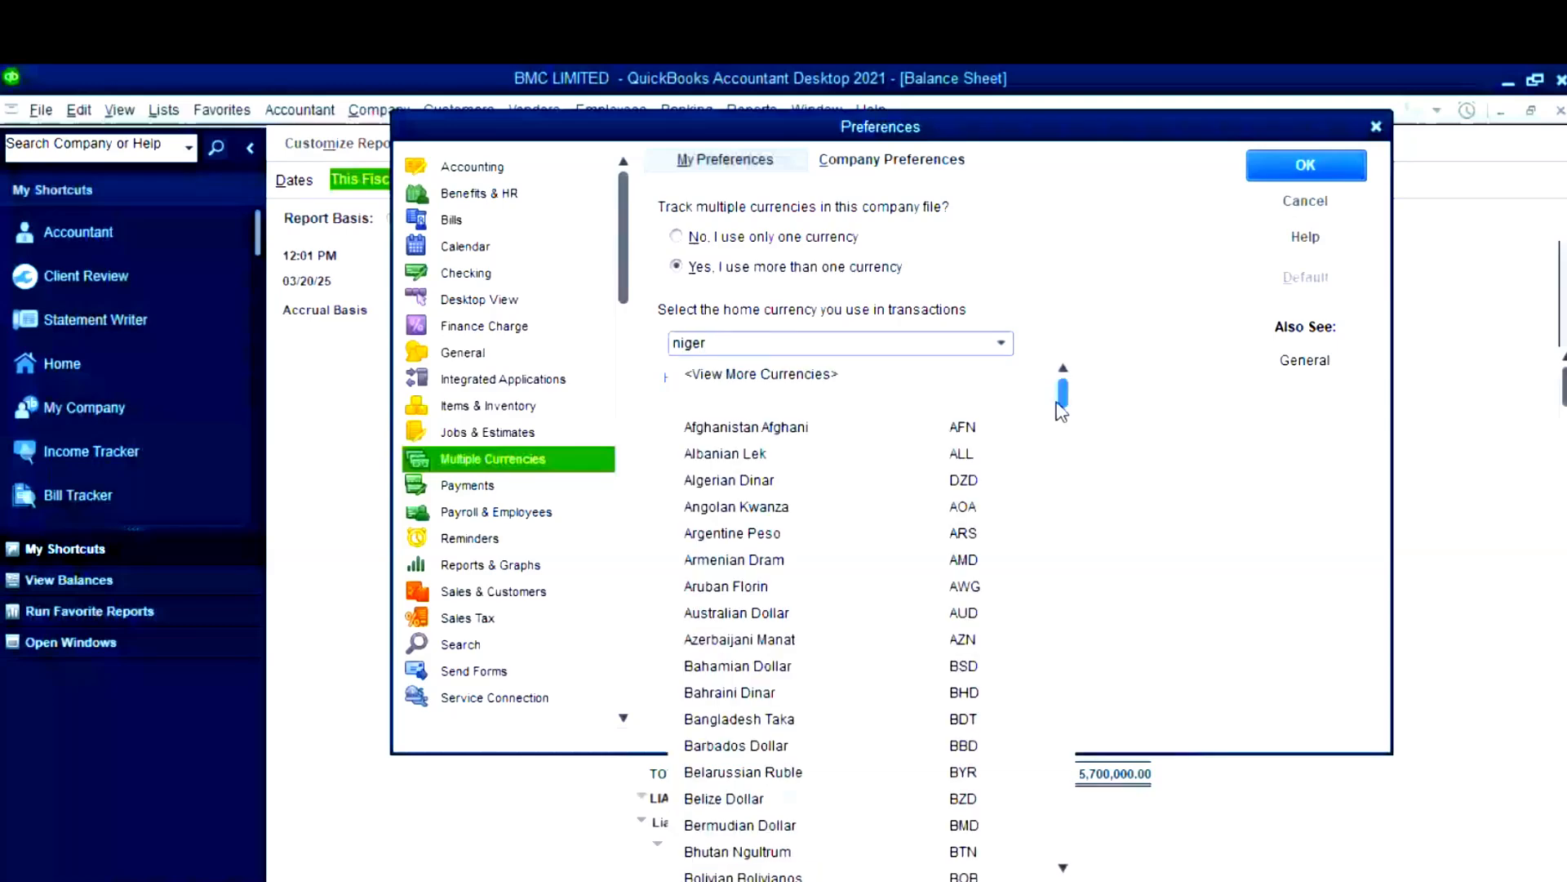
left_click_drag(1061, 411, 1049, 715)
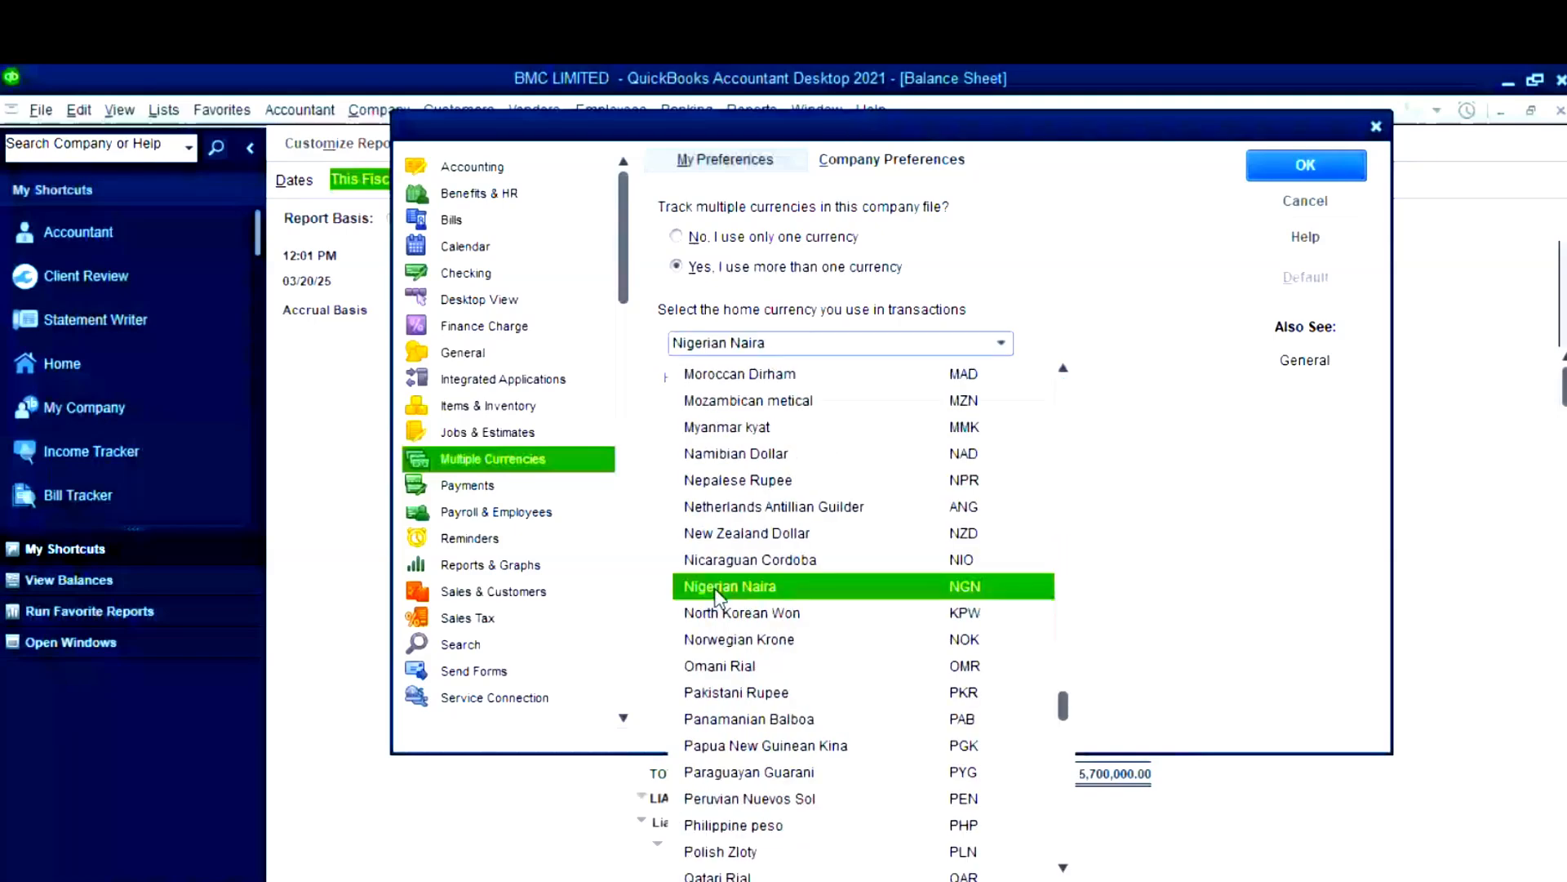
left_click(719, 588)
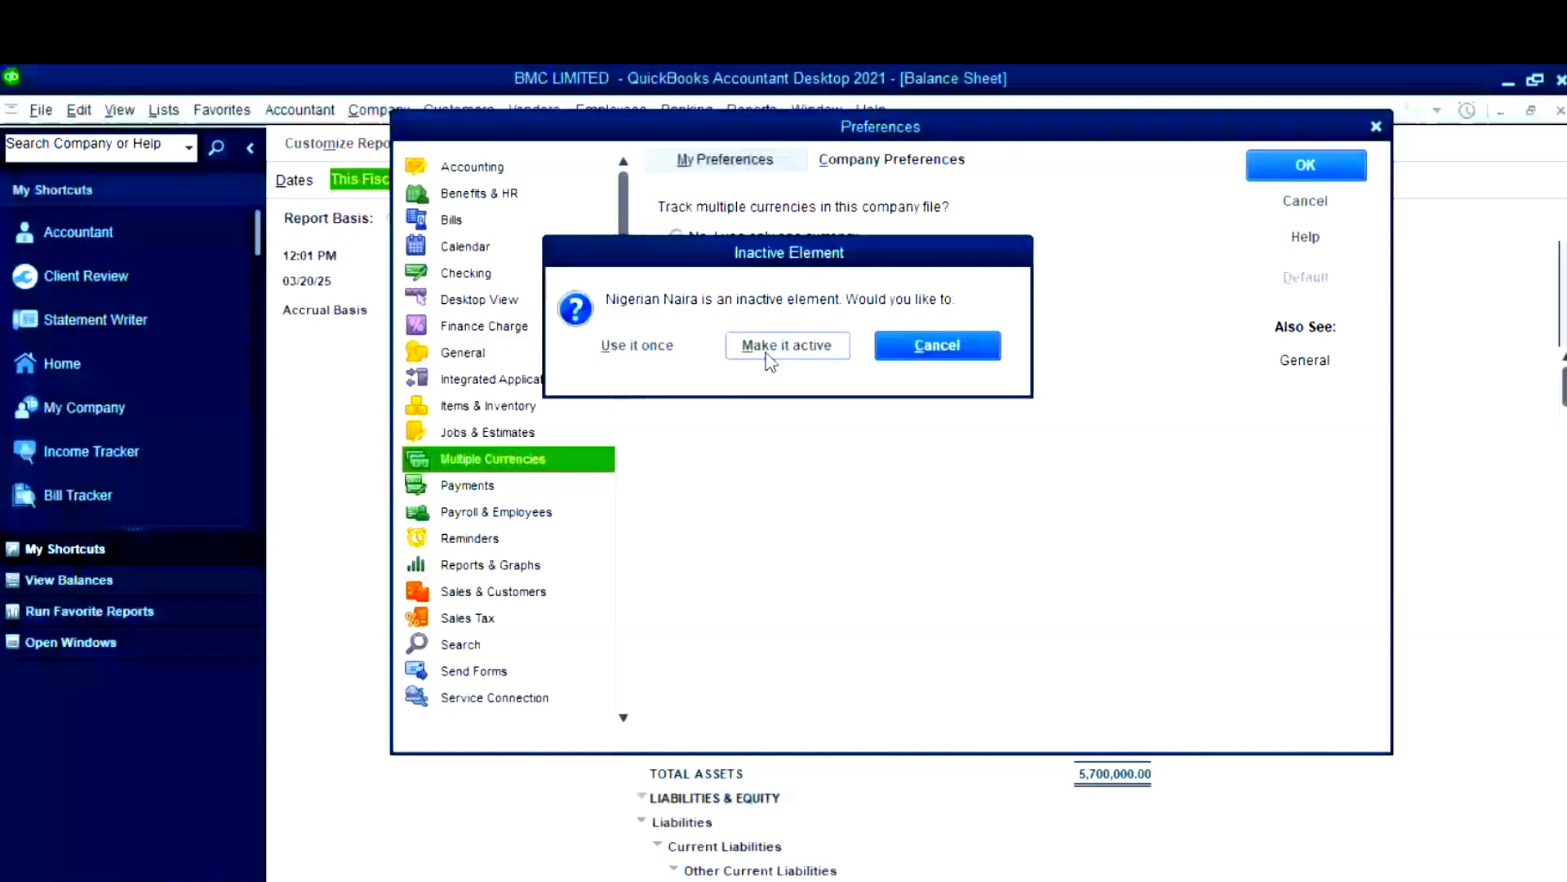
- Activate the Naira, confirm the non-USD home currency, save preferences and reopen the company file
left_click(771, 359)
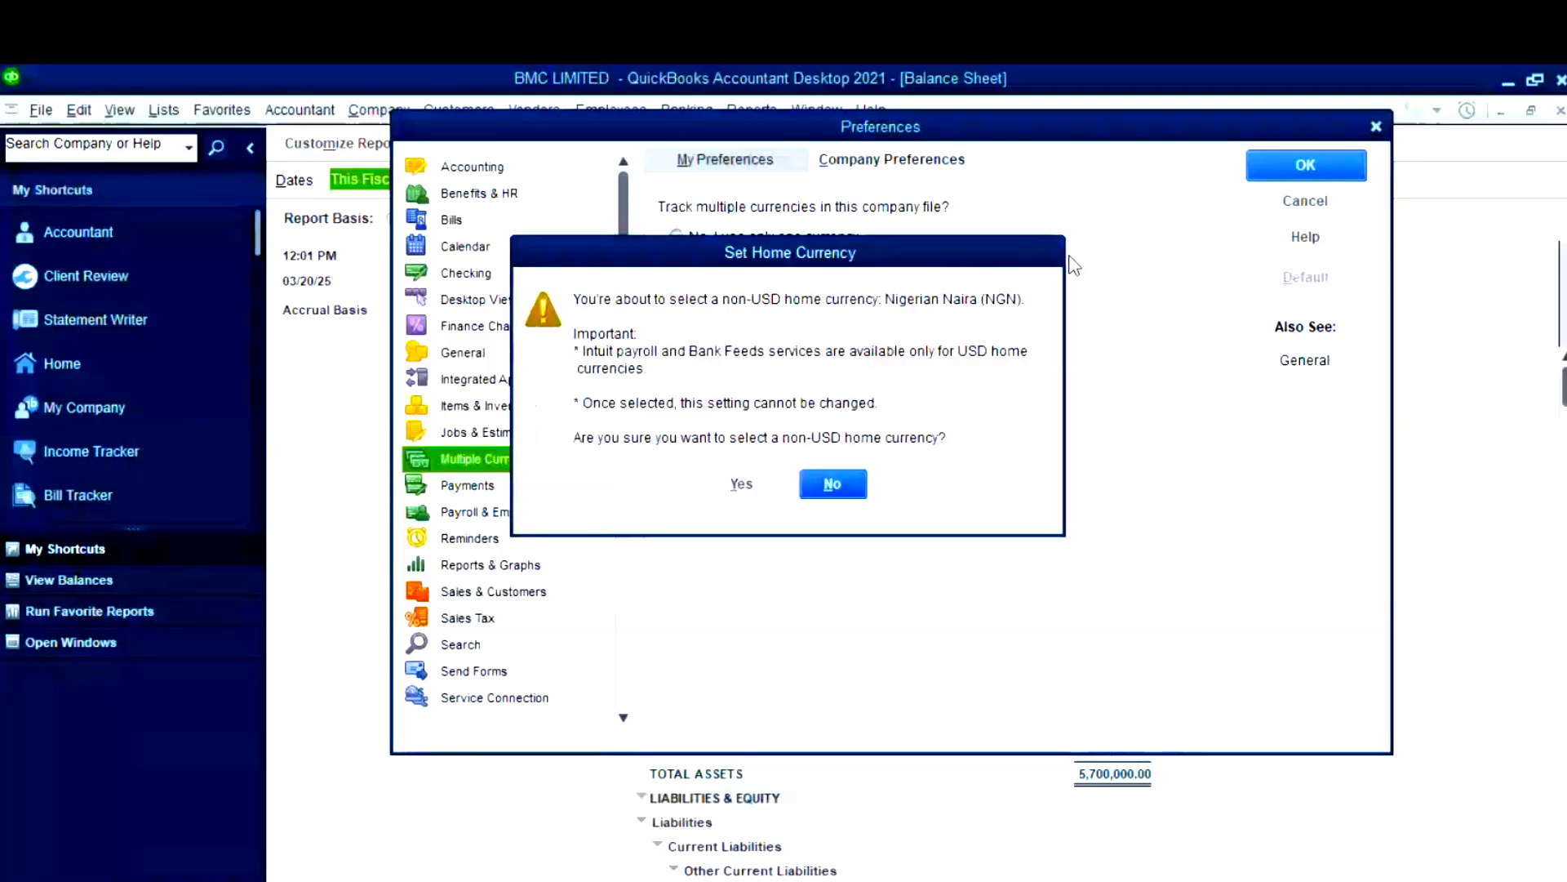
left_click(758, 484)
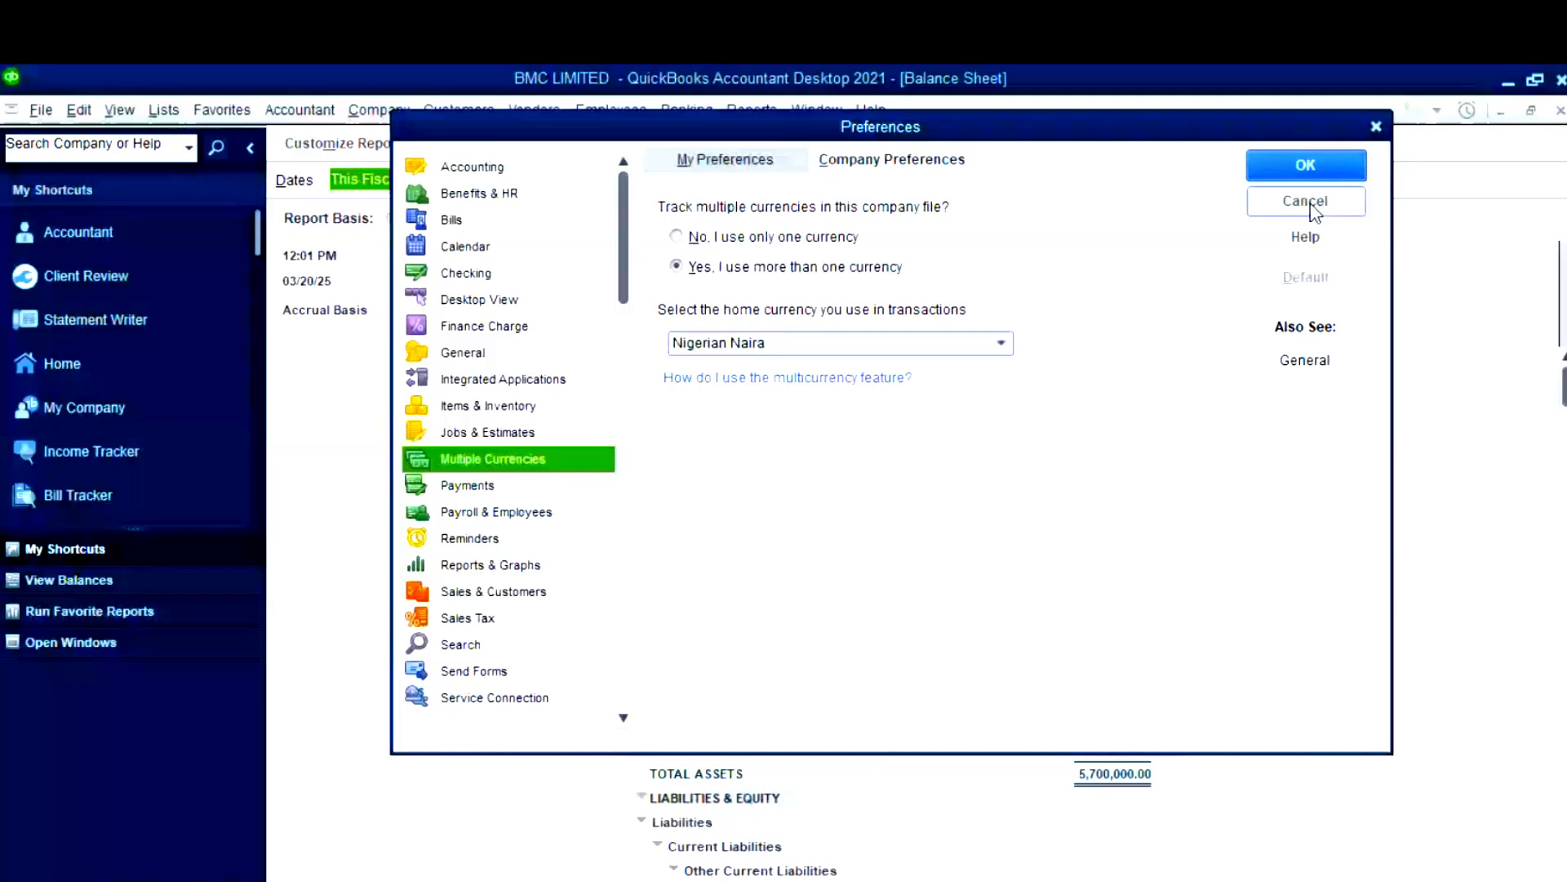
left_click(1314, 171)
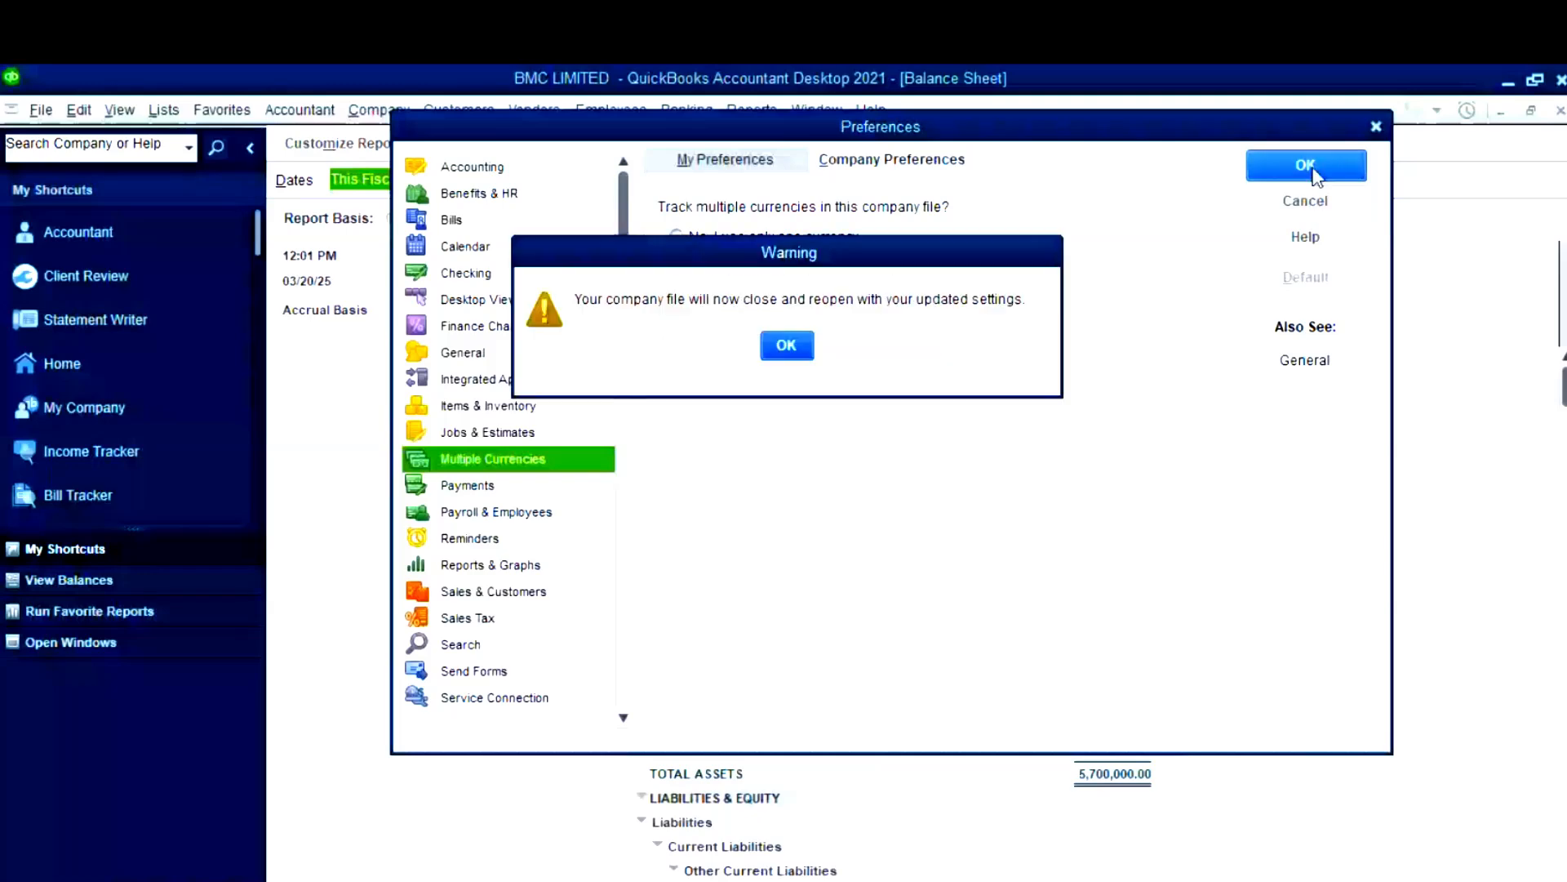
left_click(789, 346)
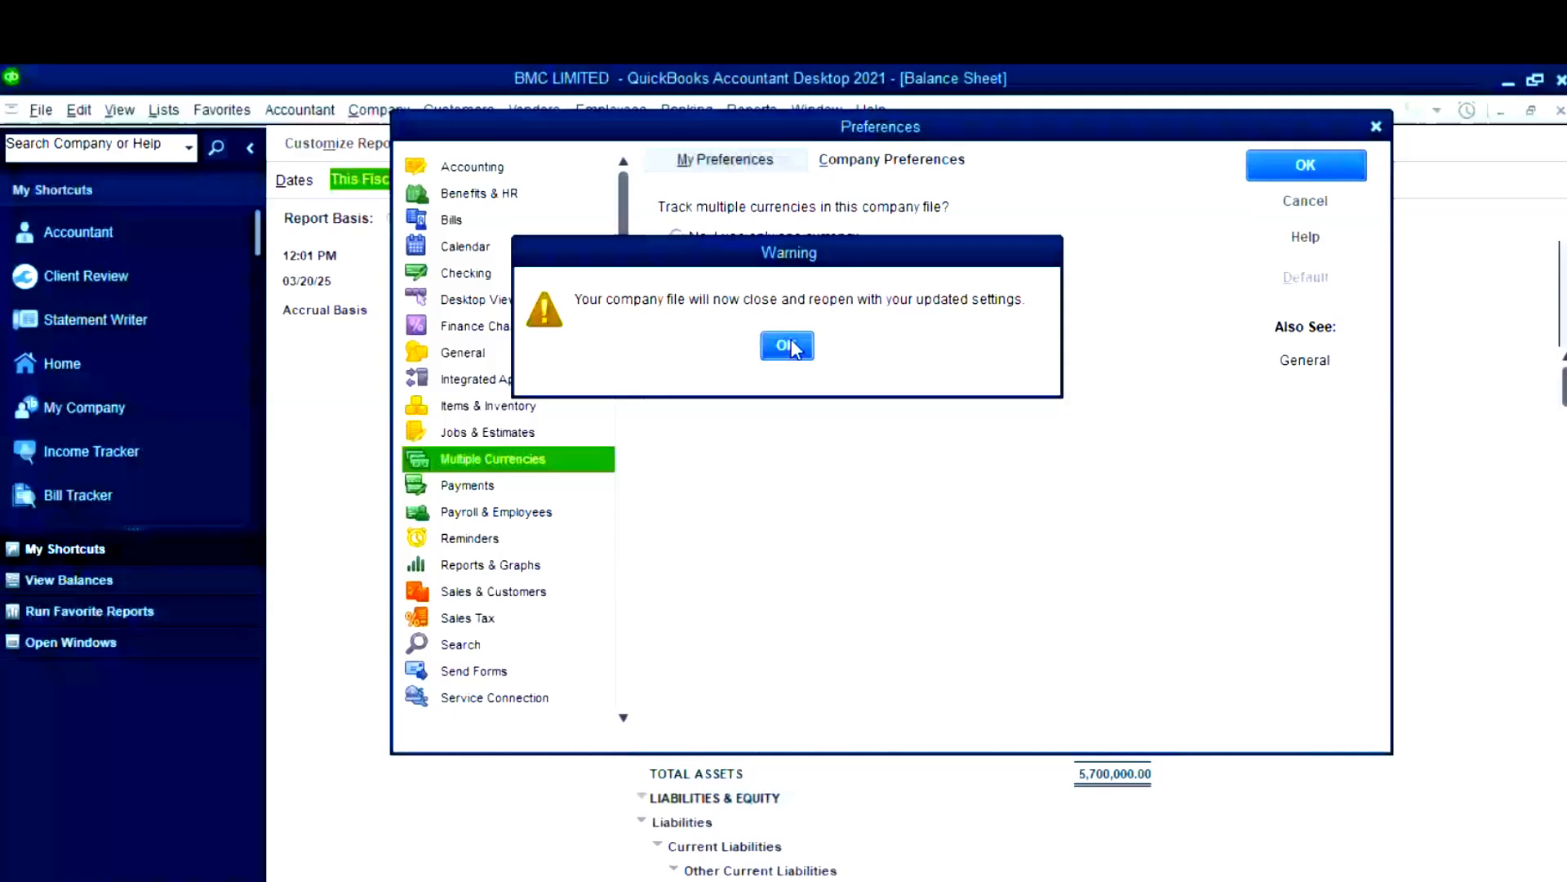
left_click(789, 347)
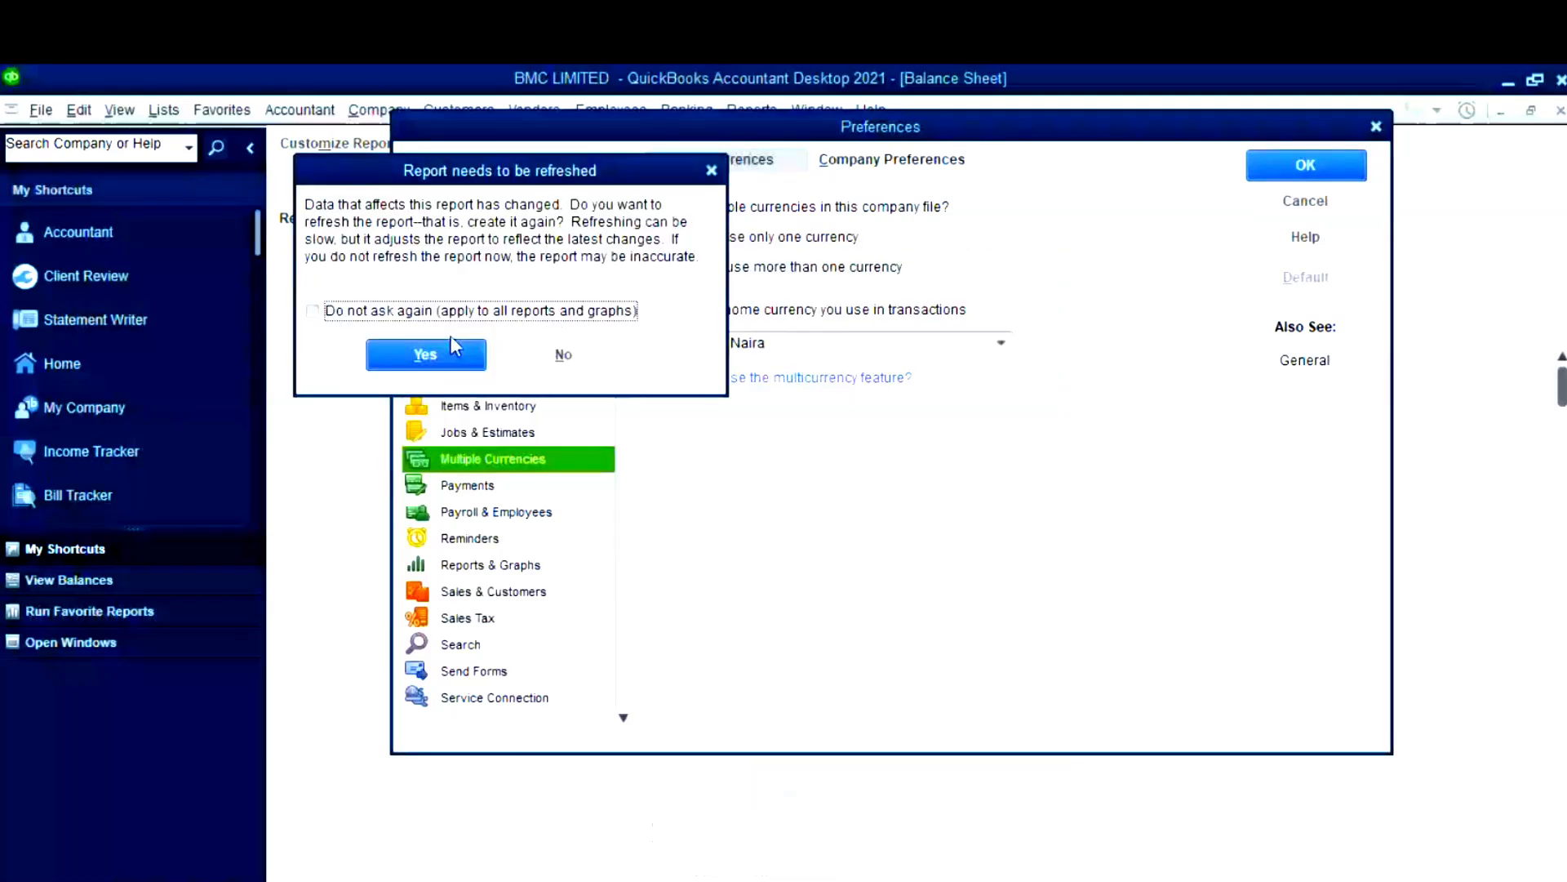
left_click(451, 341)
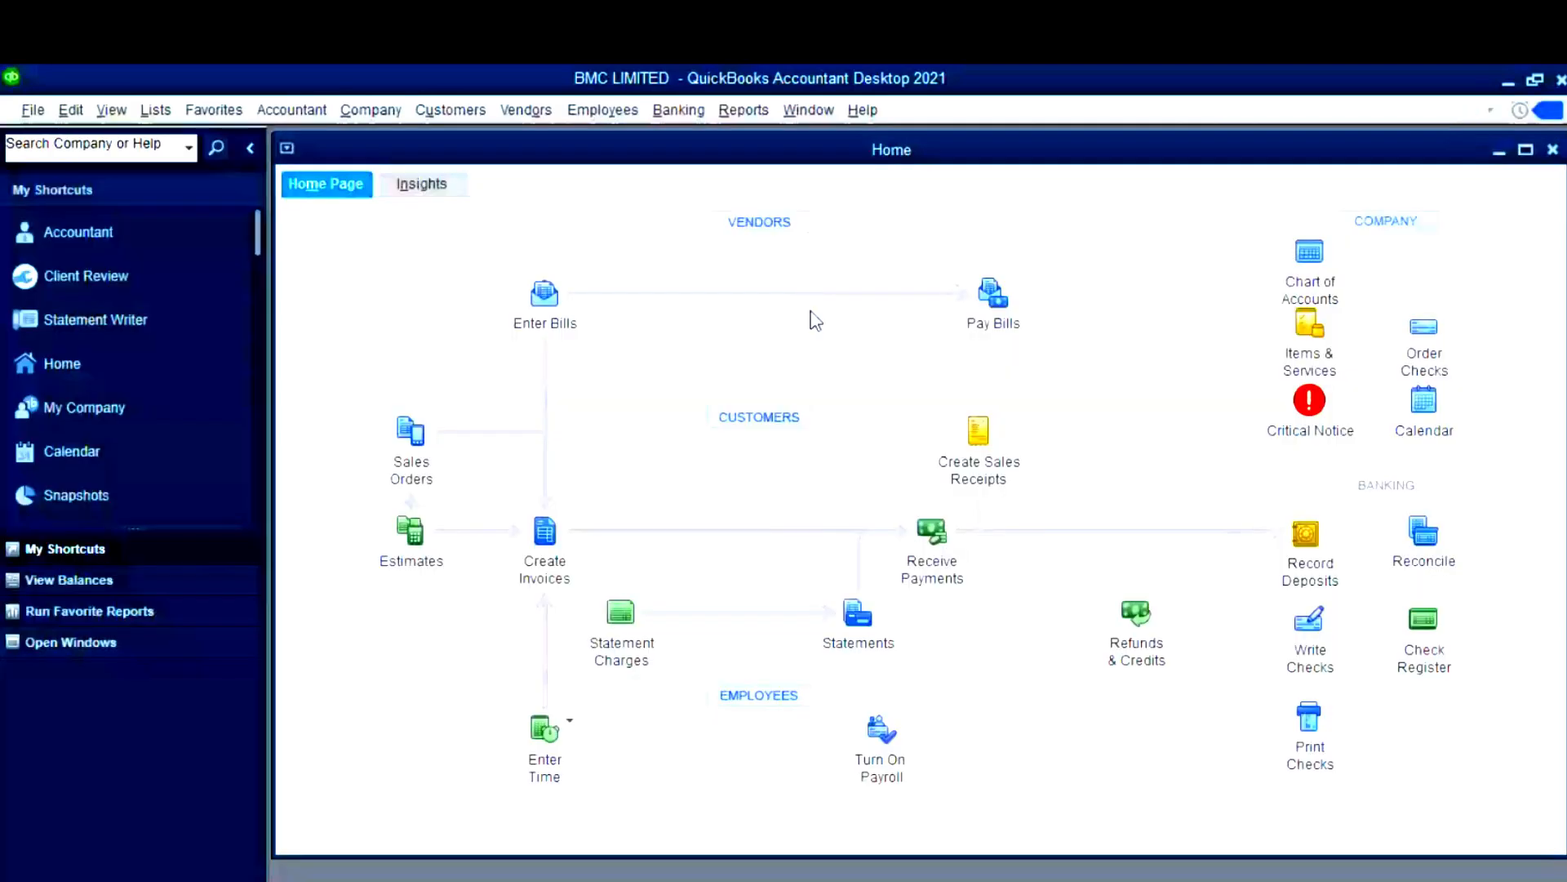
mouse_move(741, 835)
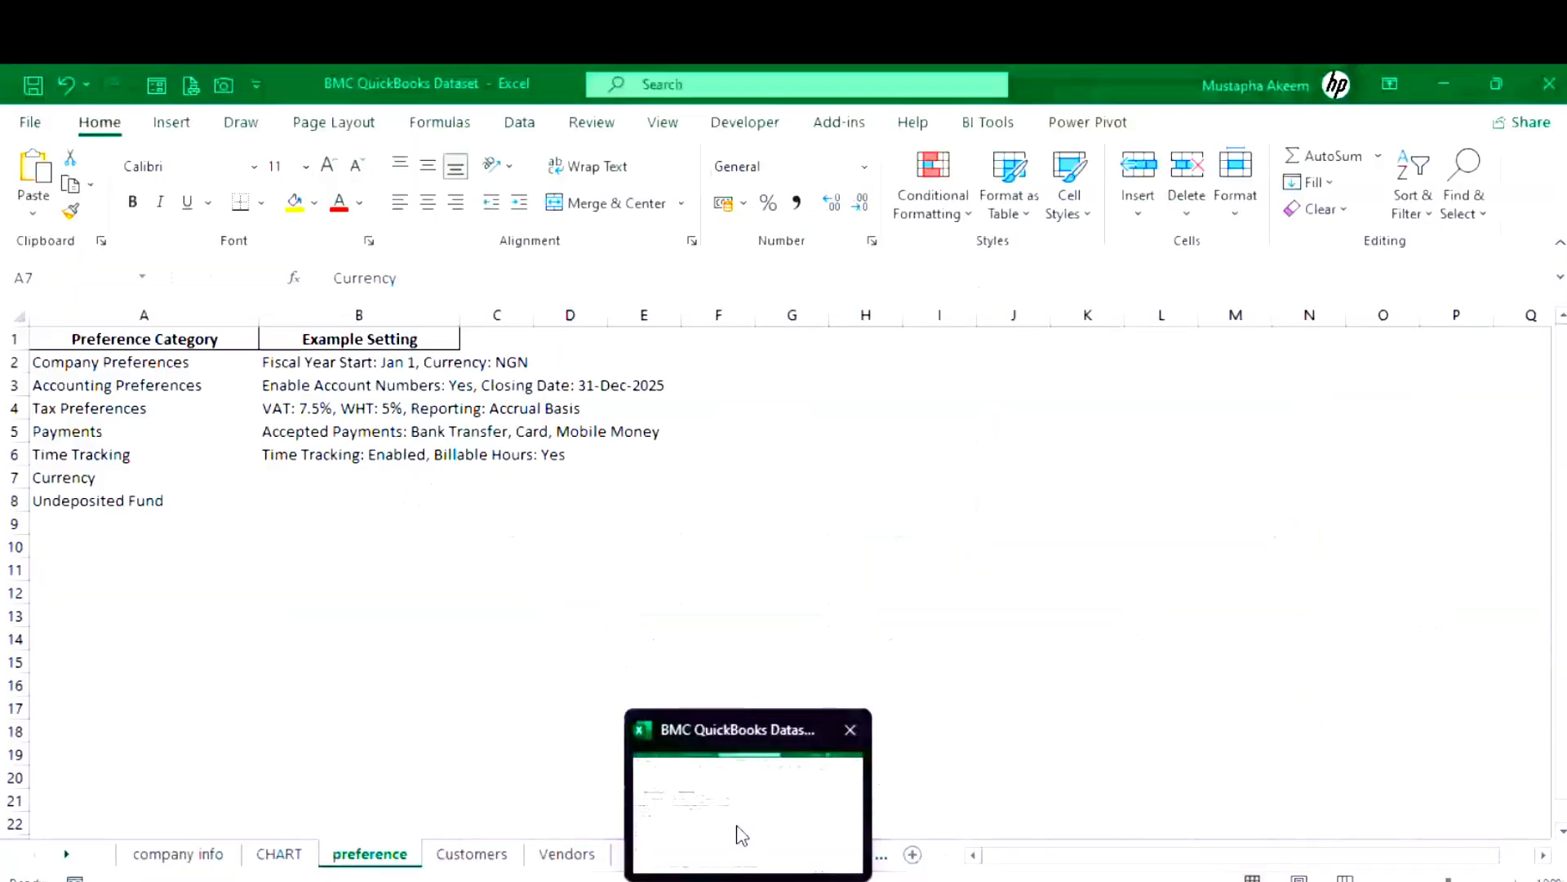
- Widen Customers sheet columns A–F to fully show IDs, names, contacts, phones, emails and addresses
left_click(742, 835)
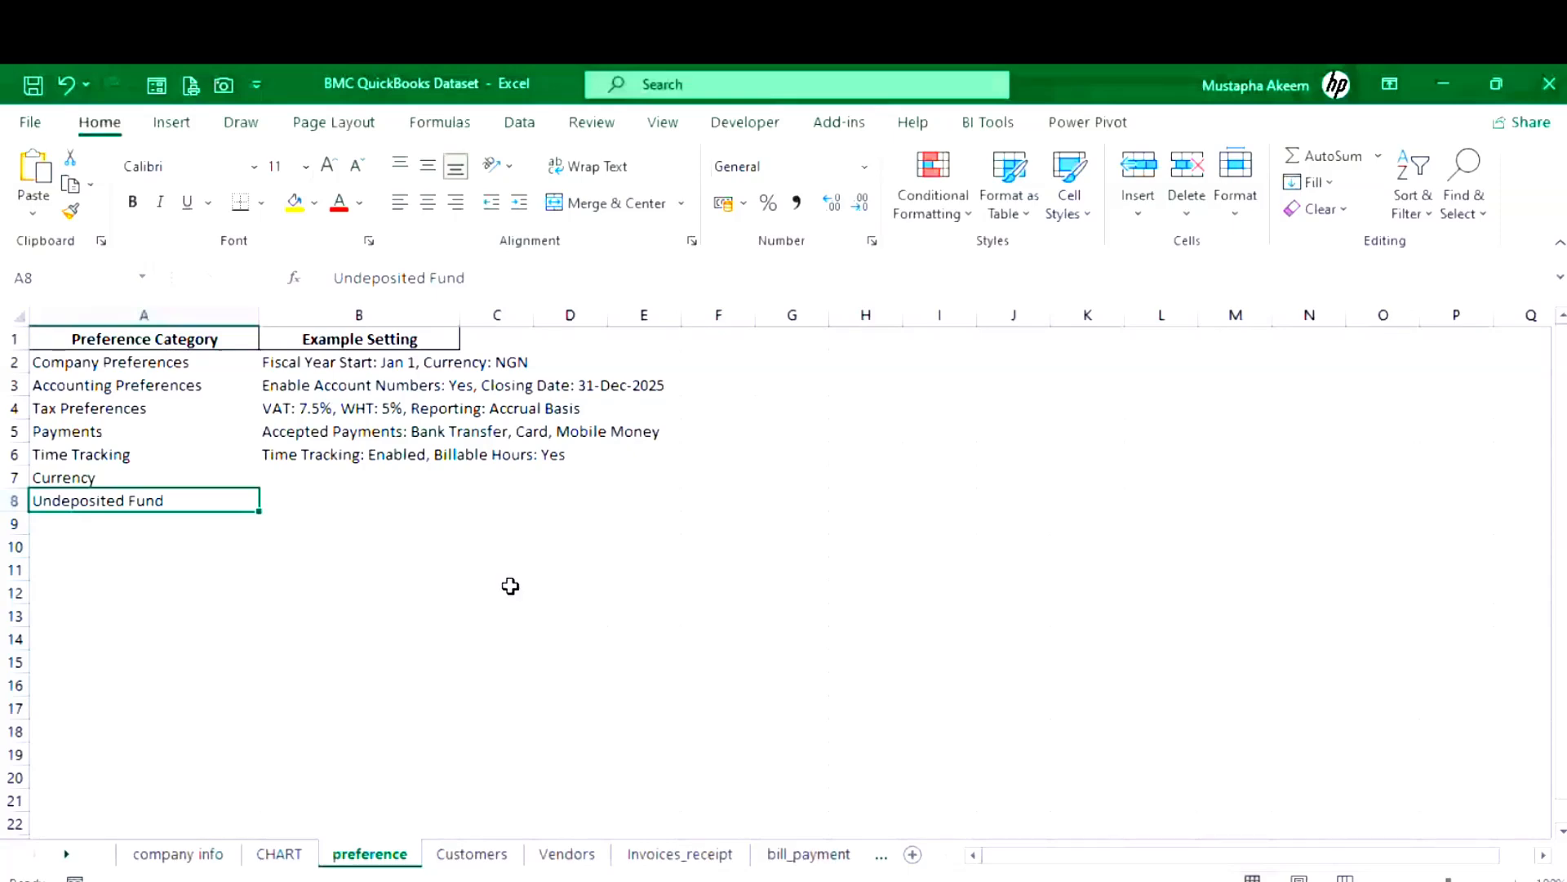
left_click(726, 554)
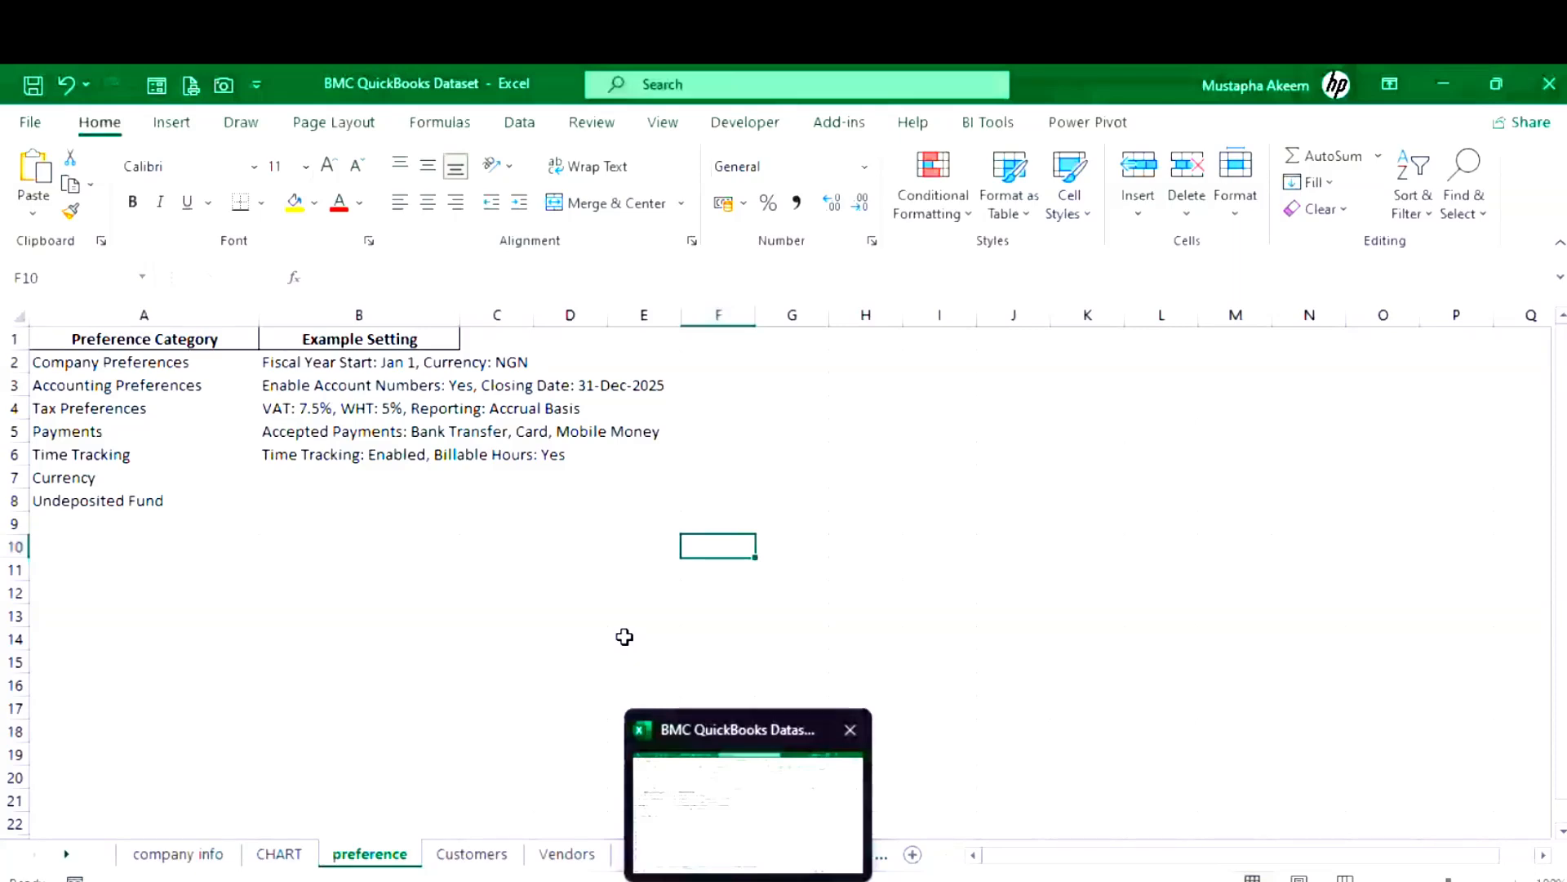
left_click(472, 854)
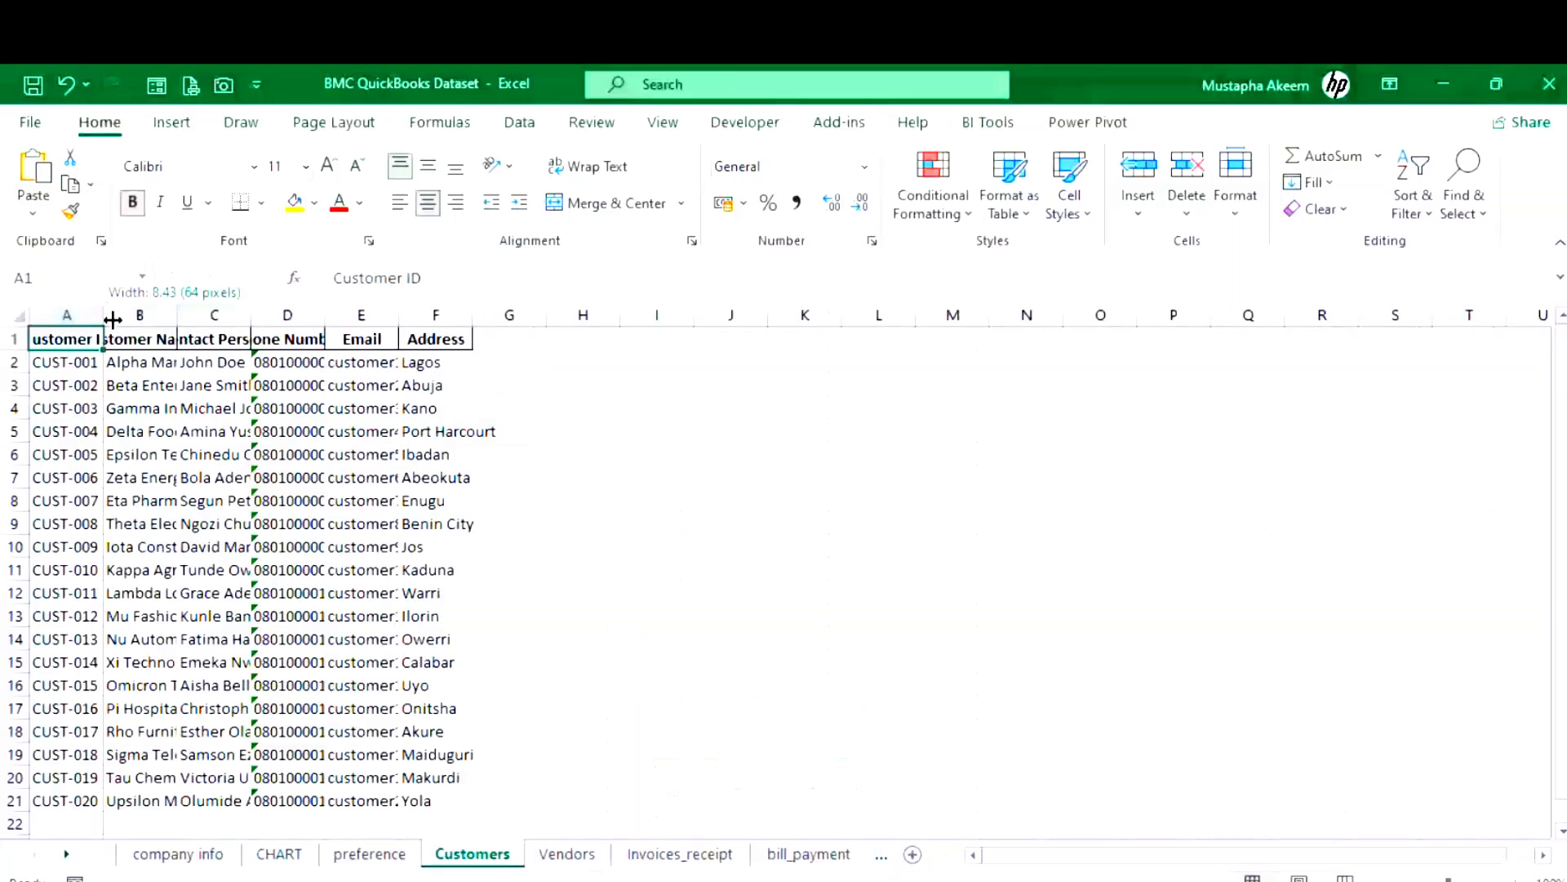
left_click_drag(113, 319, 220, 318)
left_click_drag(289, 317, 350, 316)
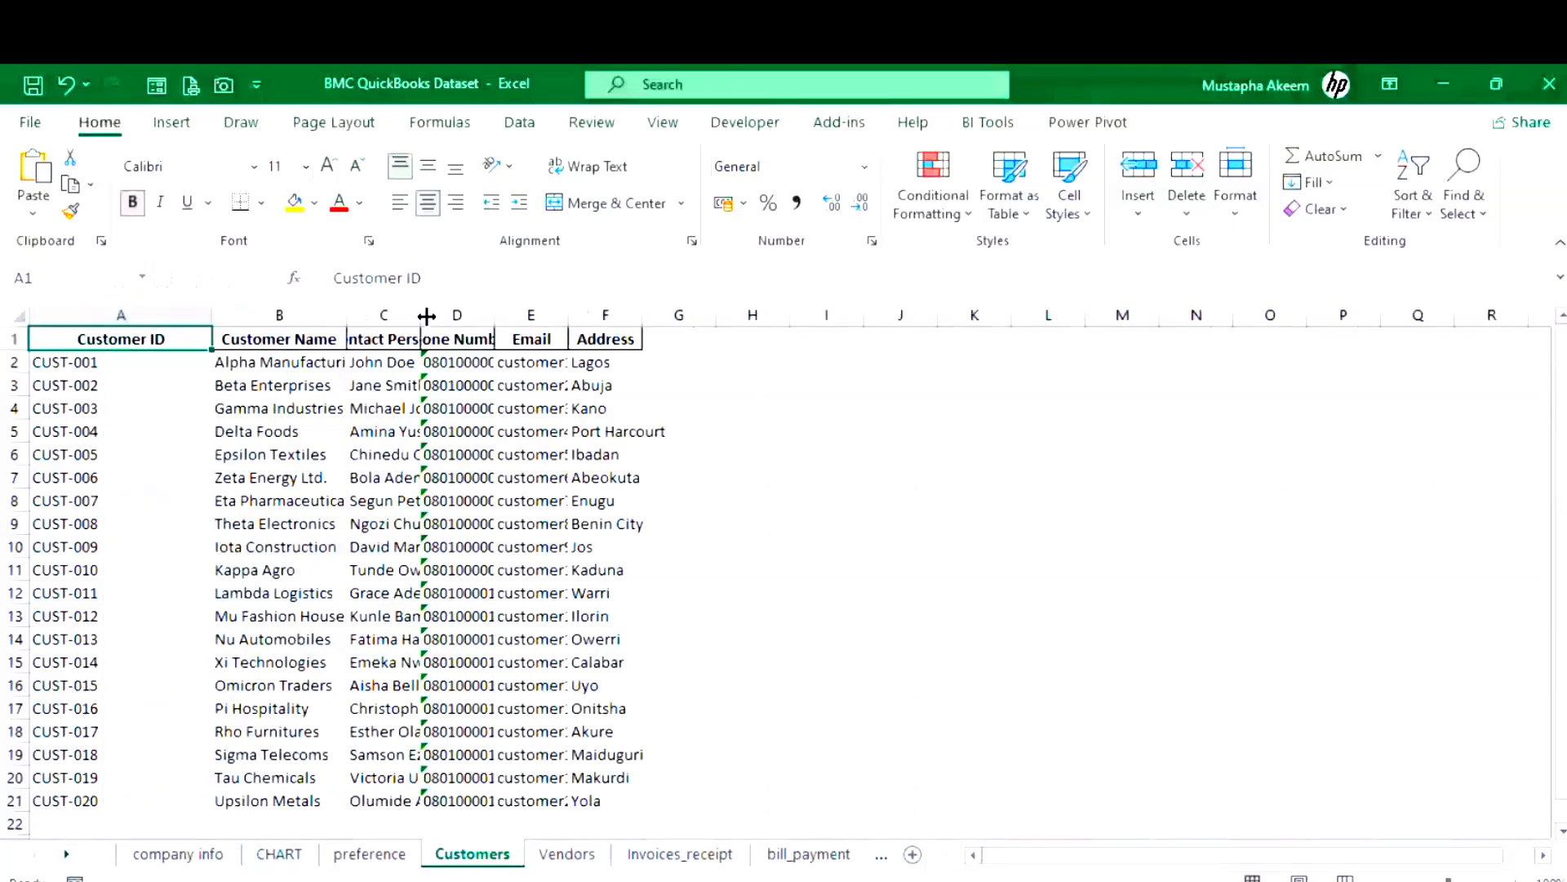
left_click_drag(426, 316, 645, 316)
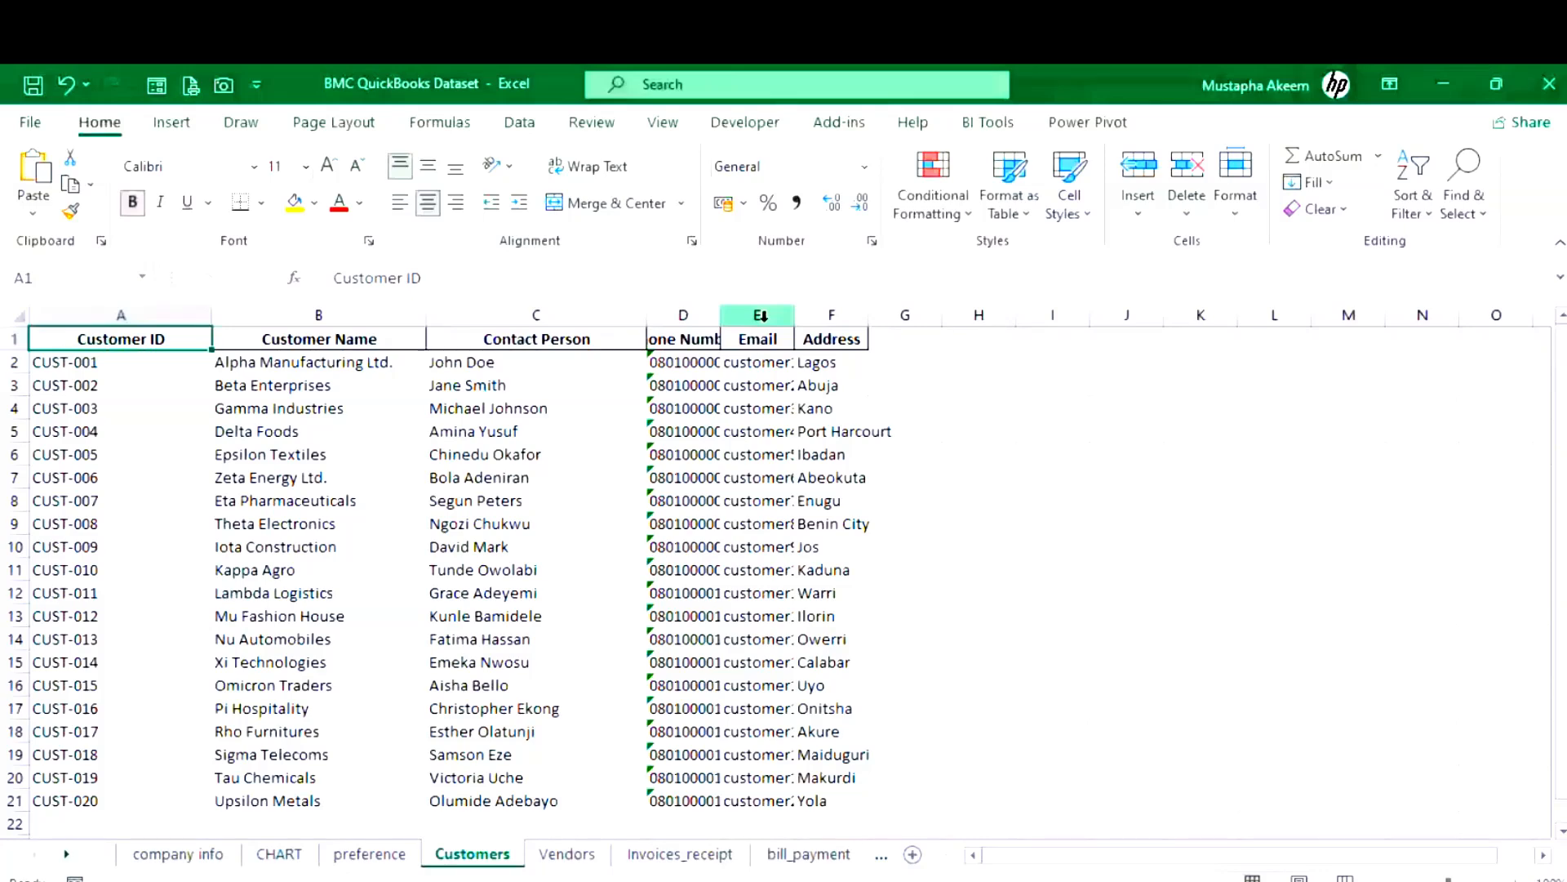
left_click_drag(721, 316, 802, 316)
left_click_drag(876, 316, 1031, 316)
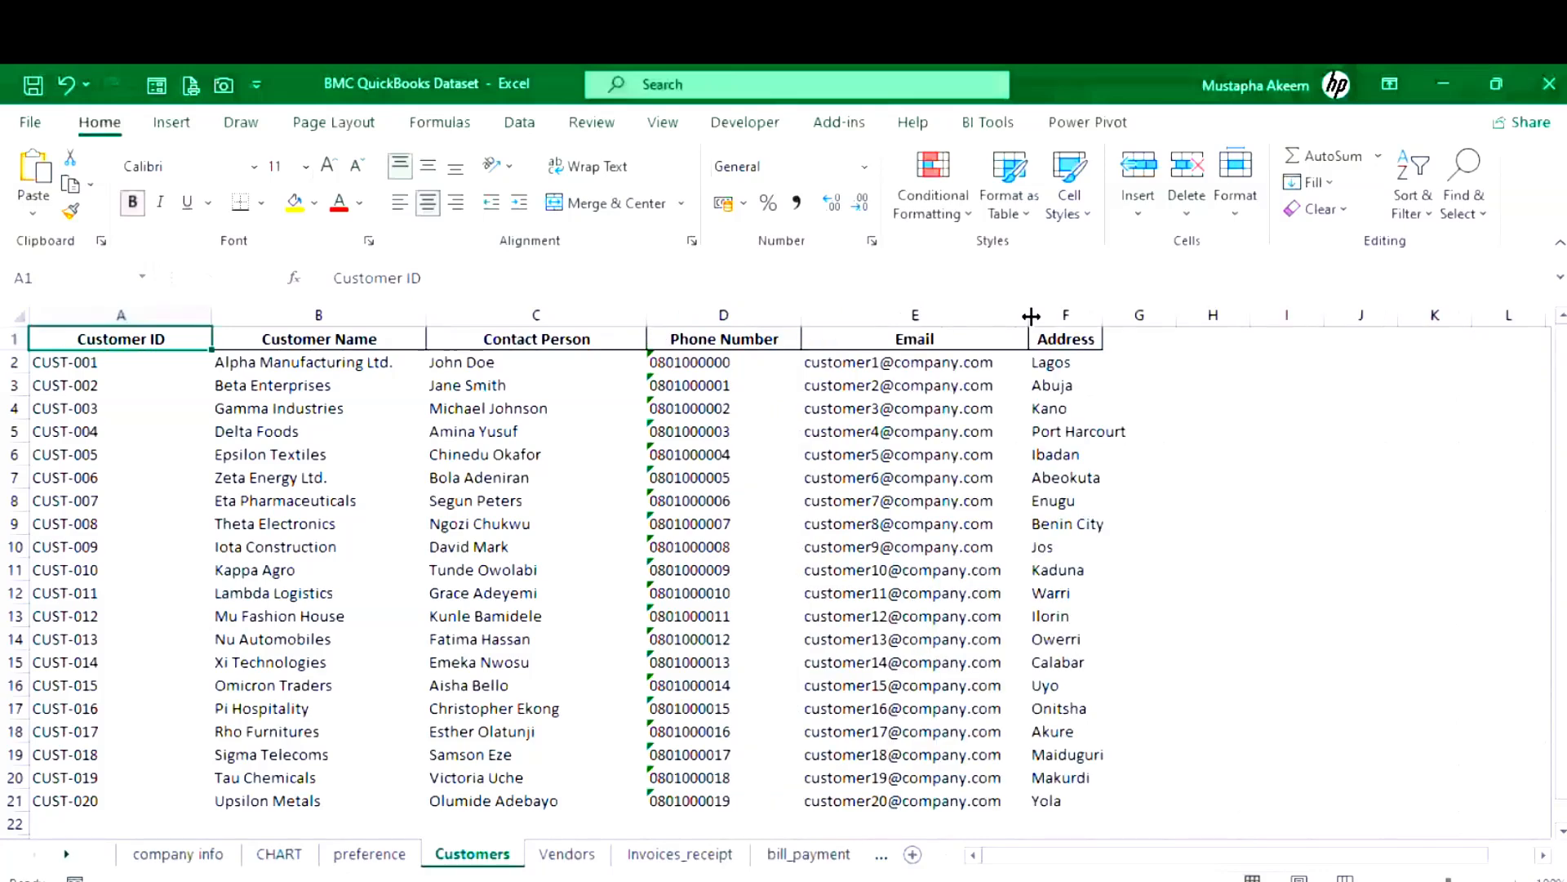
double_click(1103, 316)
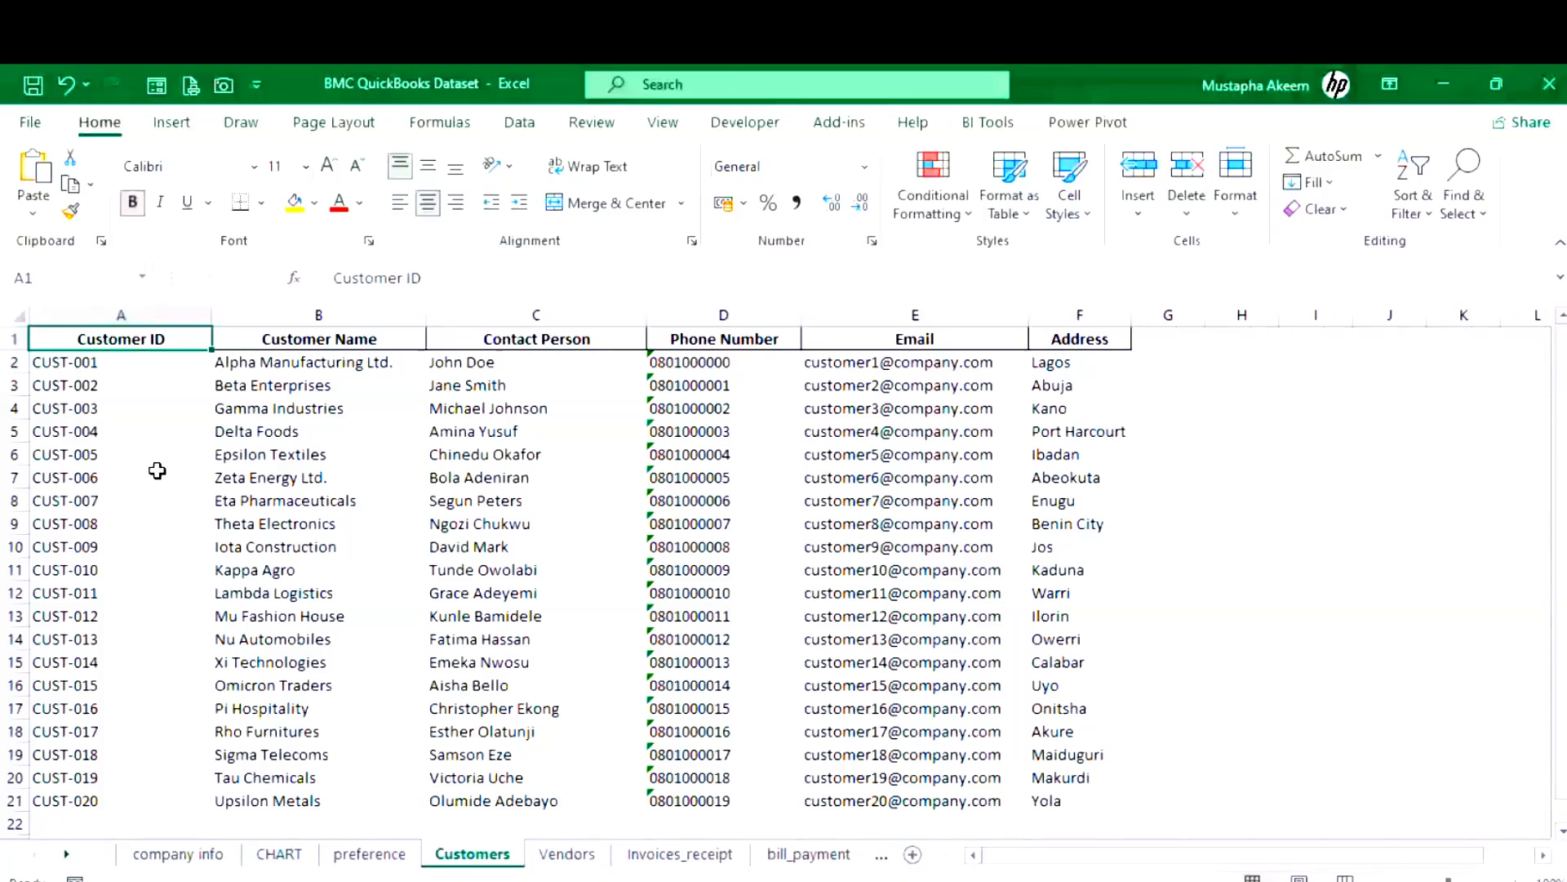
key("Down")
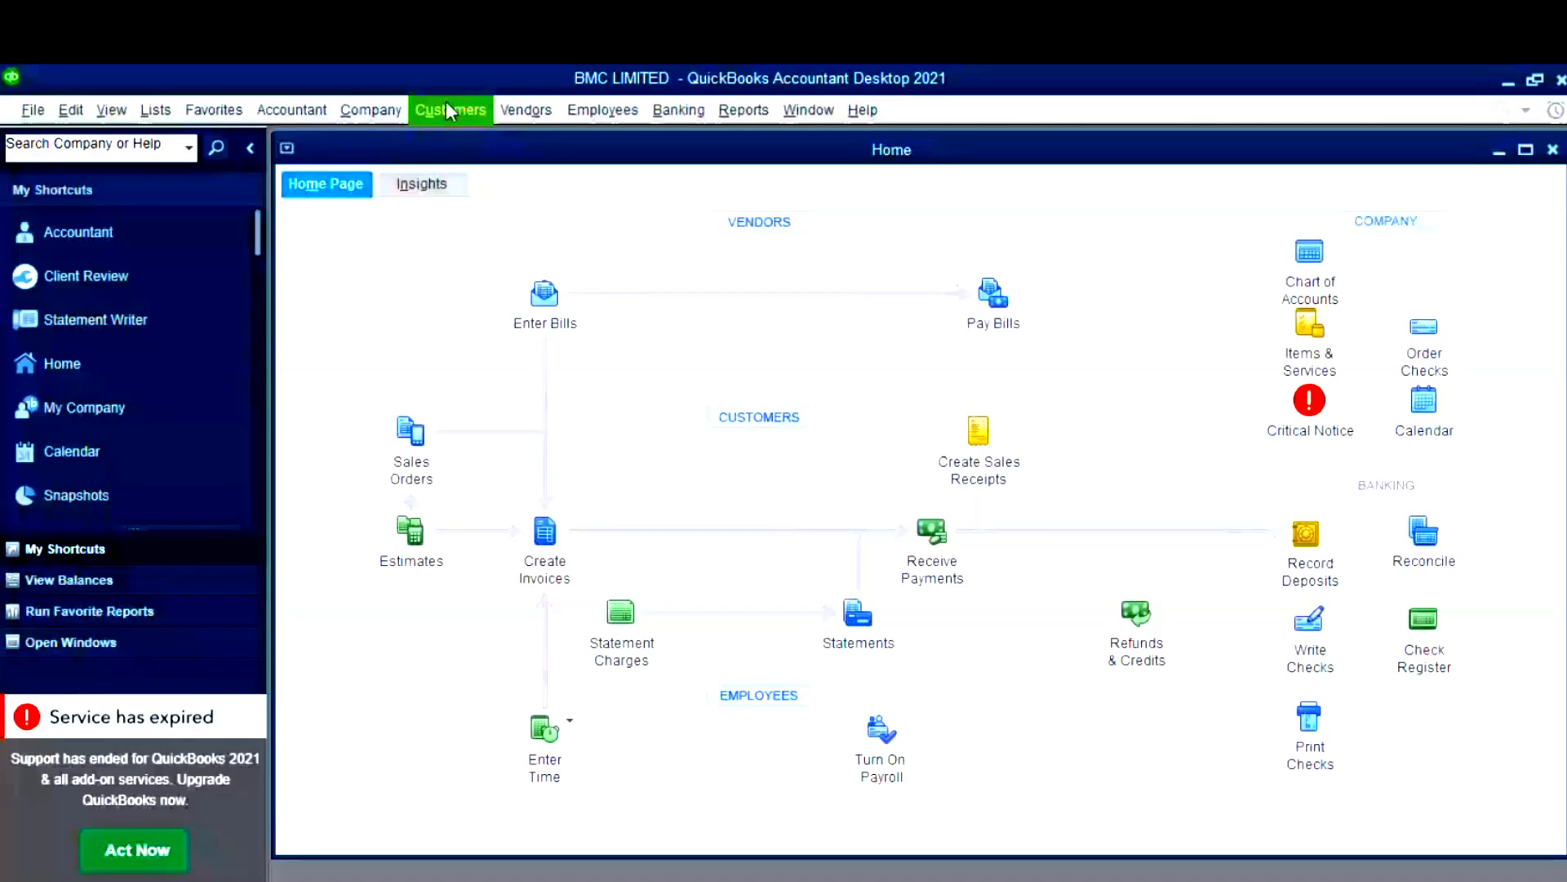
- Open the Customer Center and start a New Customer record
left_click(448, 109)
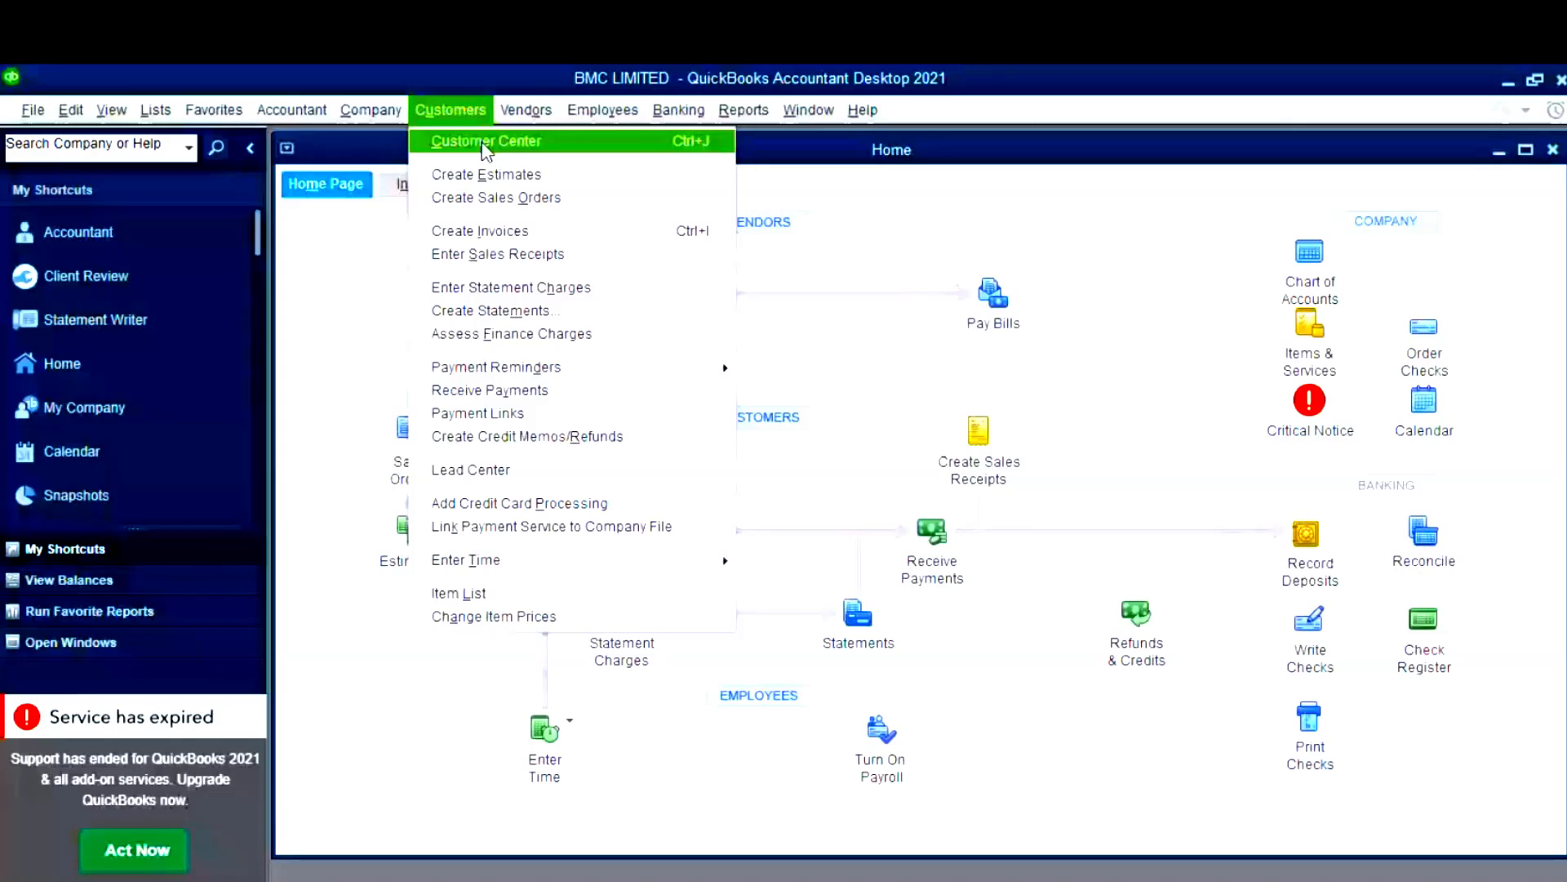
left_click(485, 143)
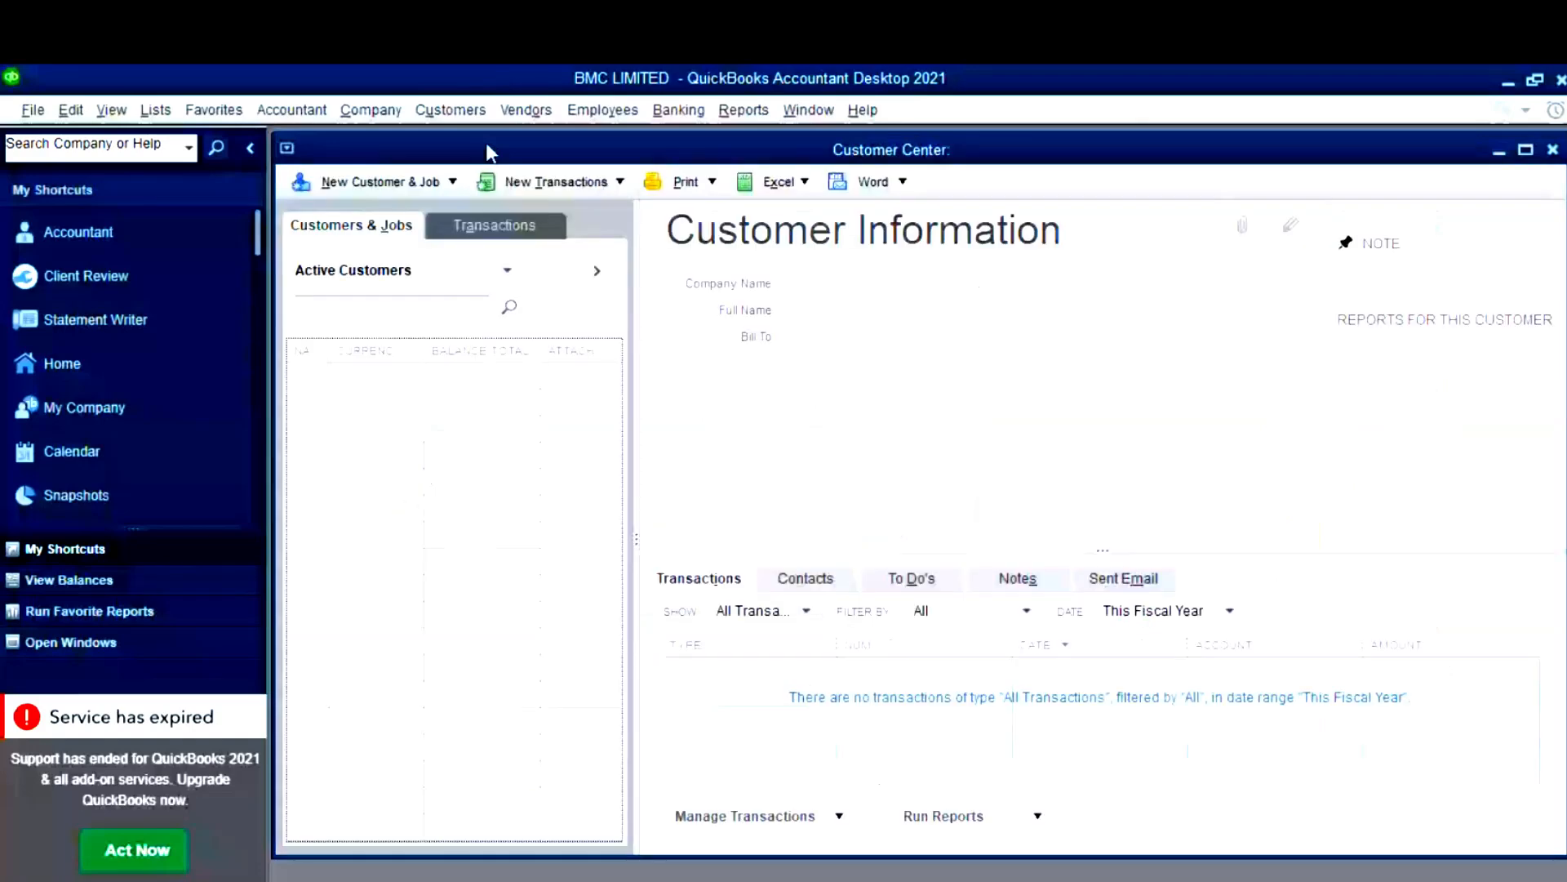
left_click(1553, 151)
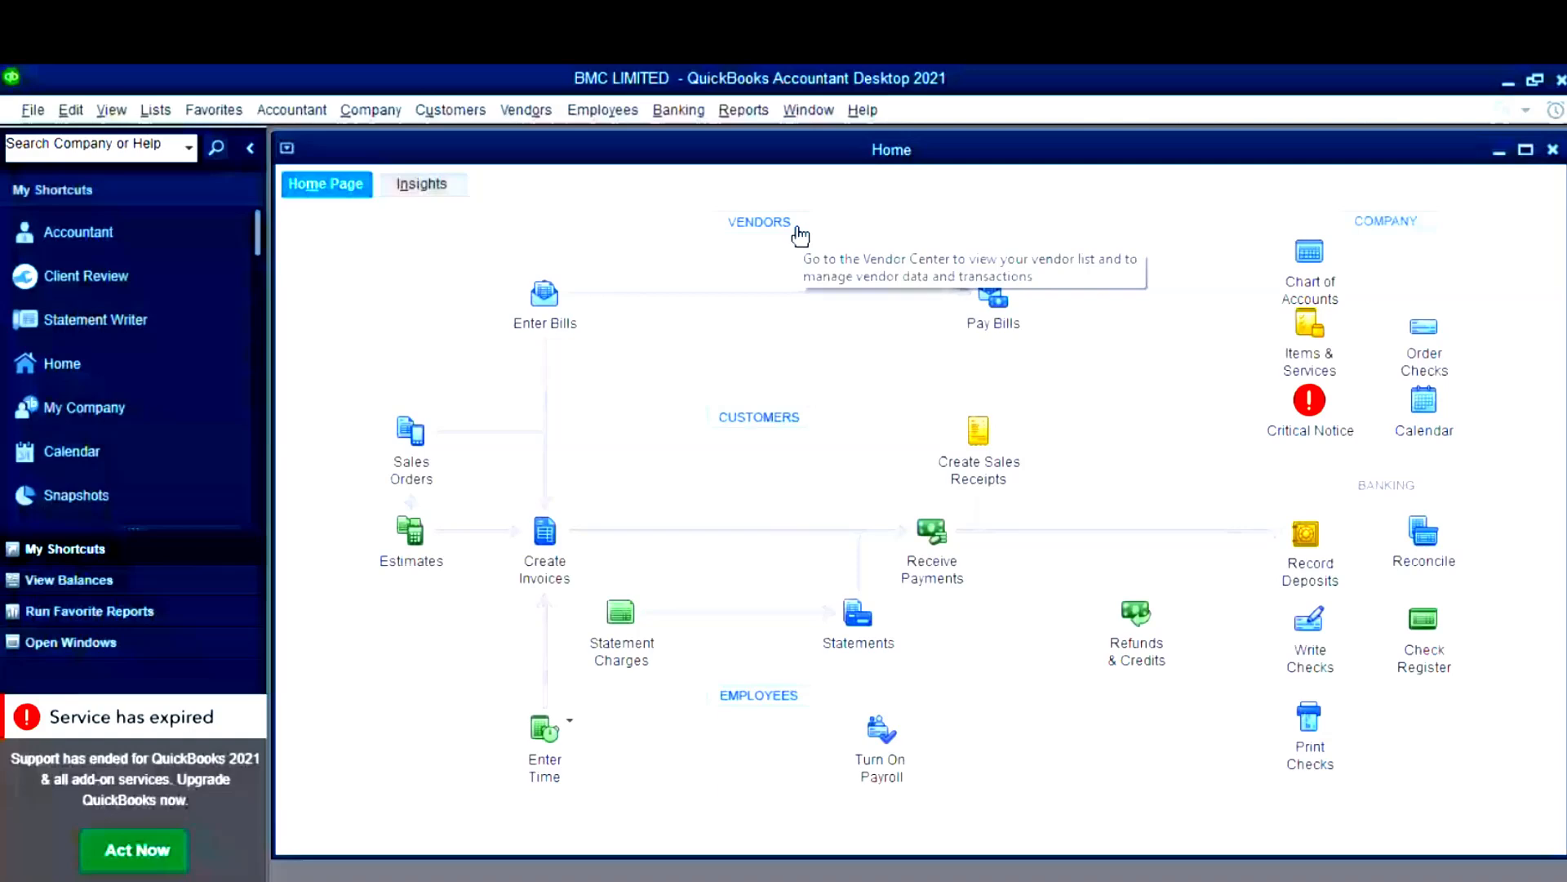
left_click(451, 110)
left_click(467, 141)
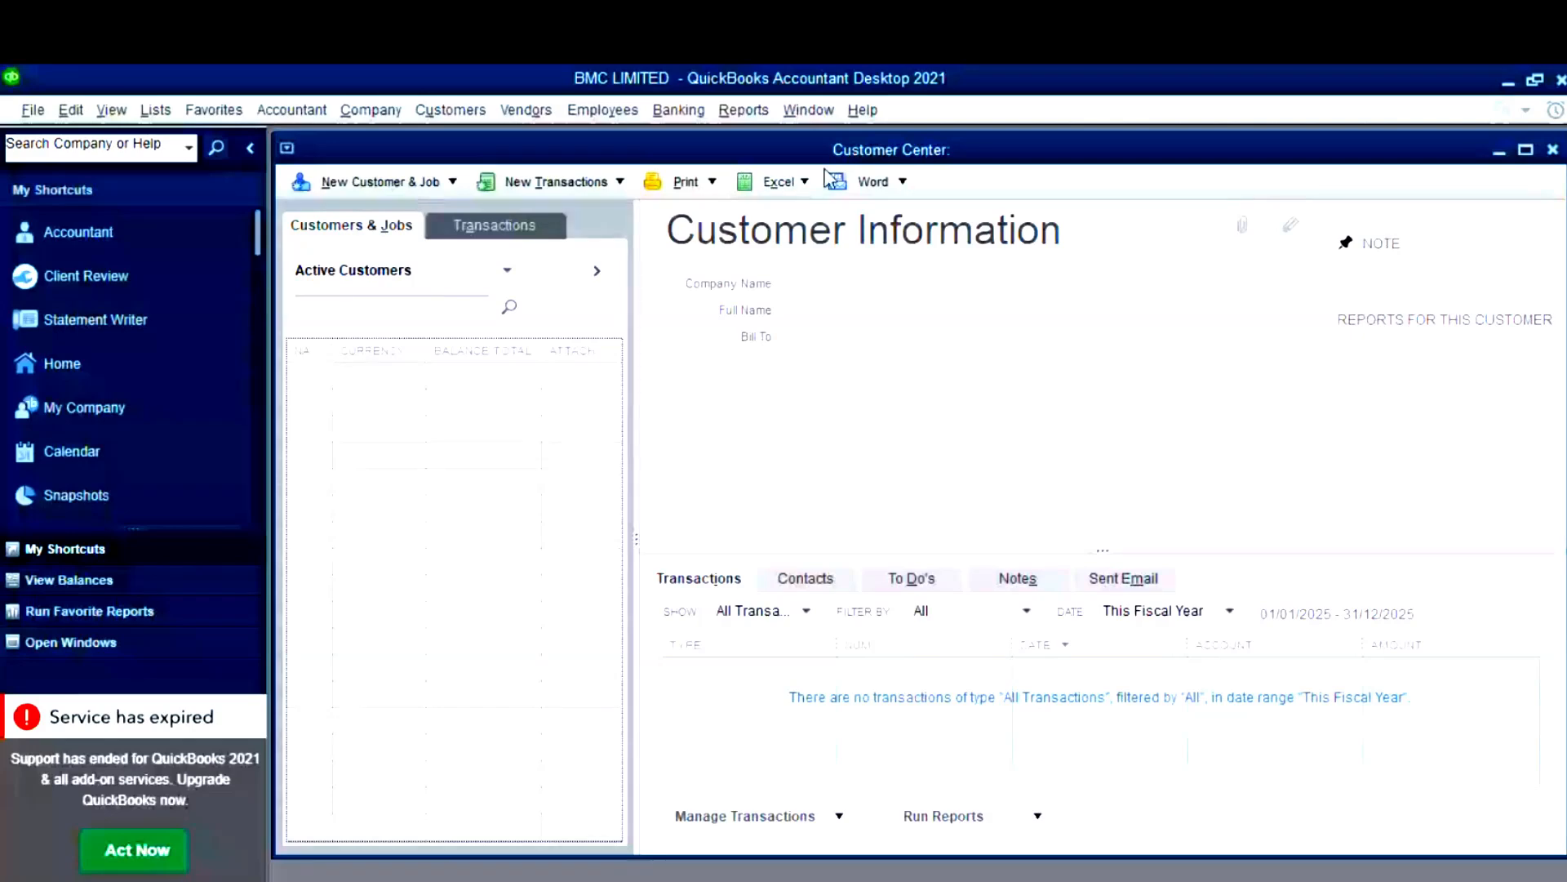
left_click(371, 181)
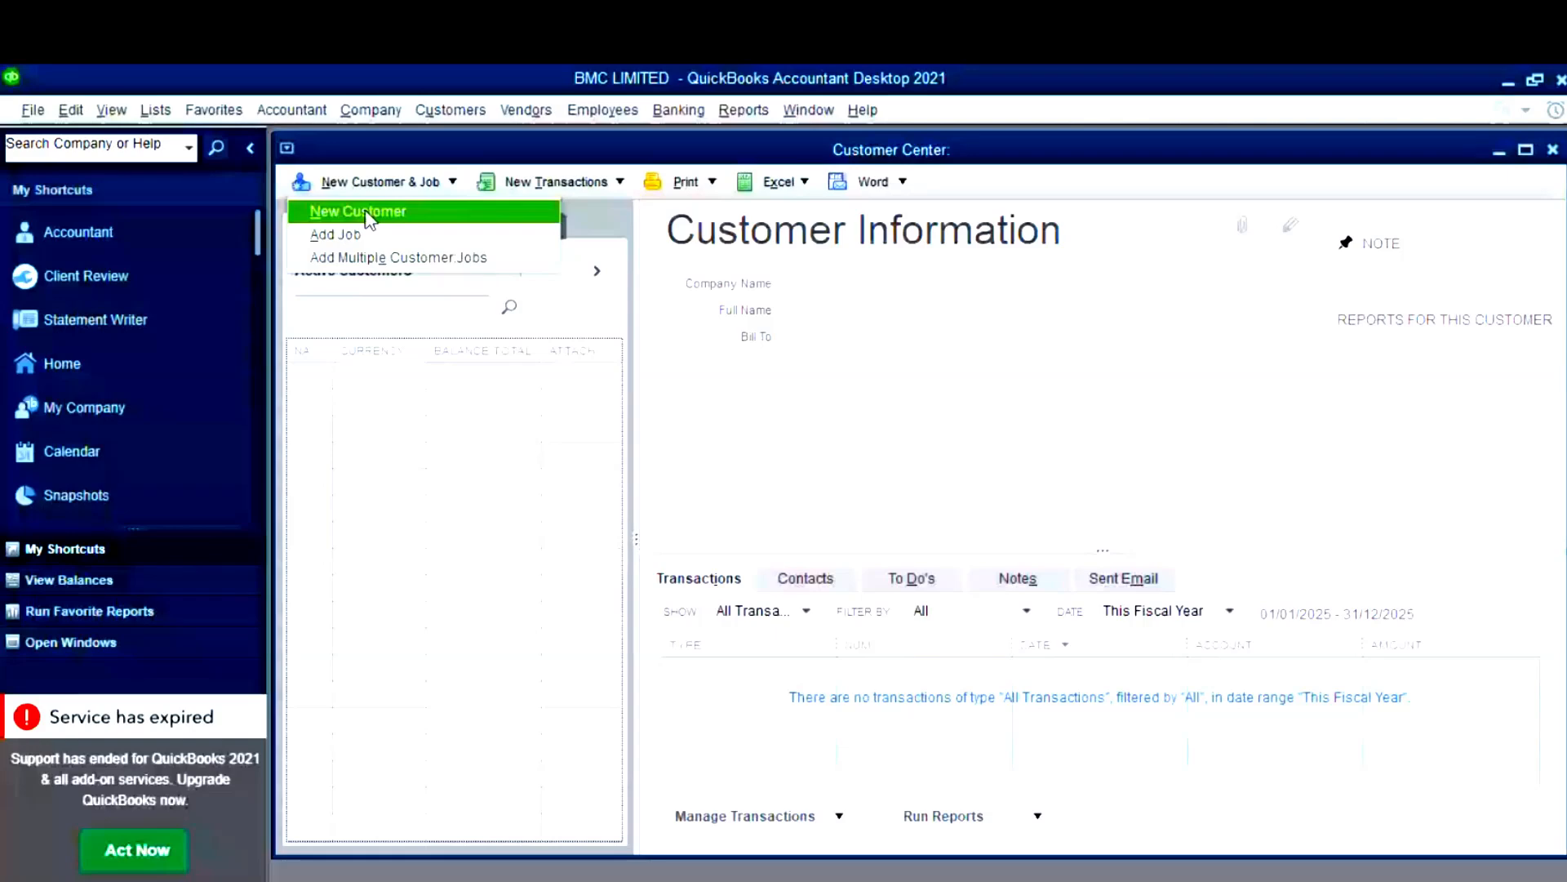
left_click(367, 214)
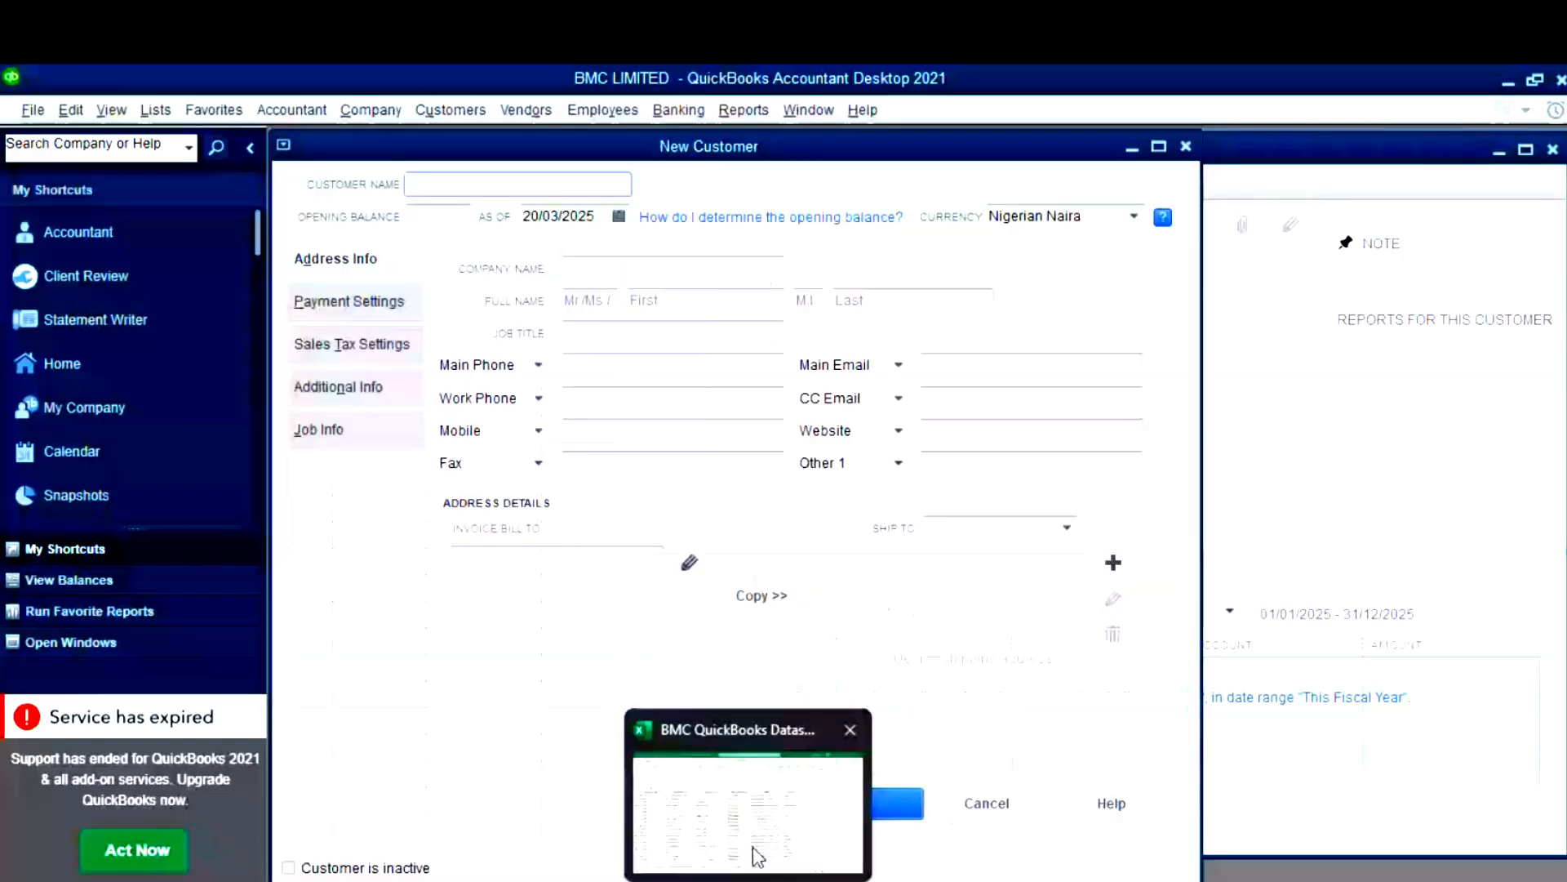
- Copy the first customer's ID from cell A2 of Excel's Customers sheet
left_click(759, 857)
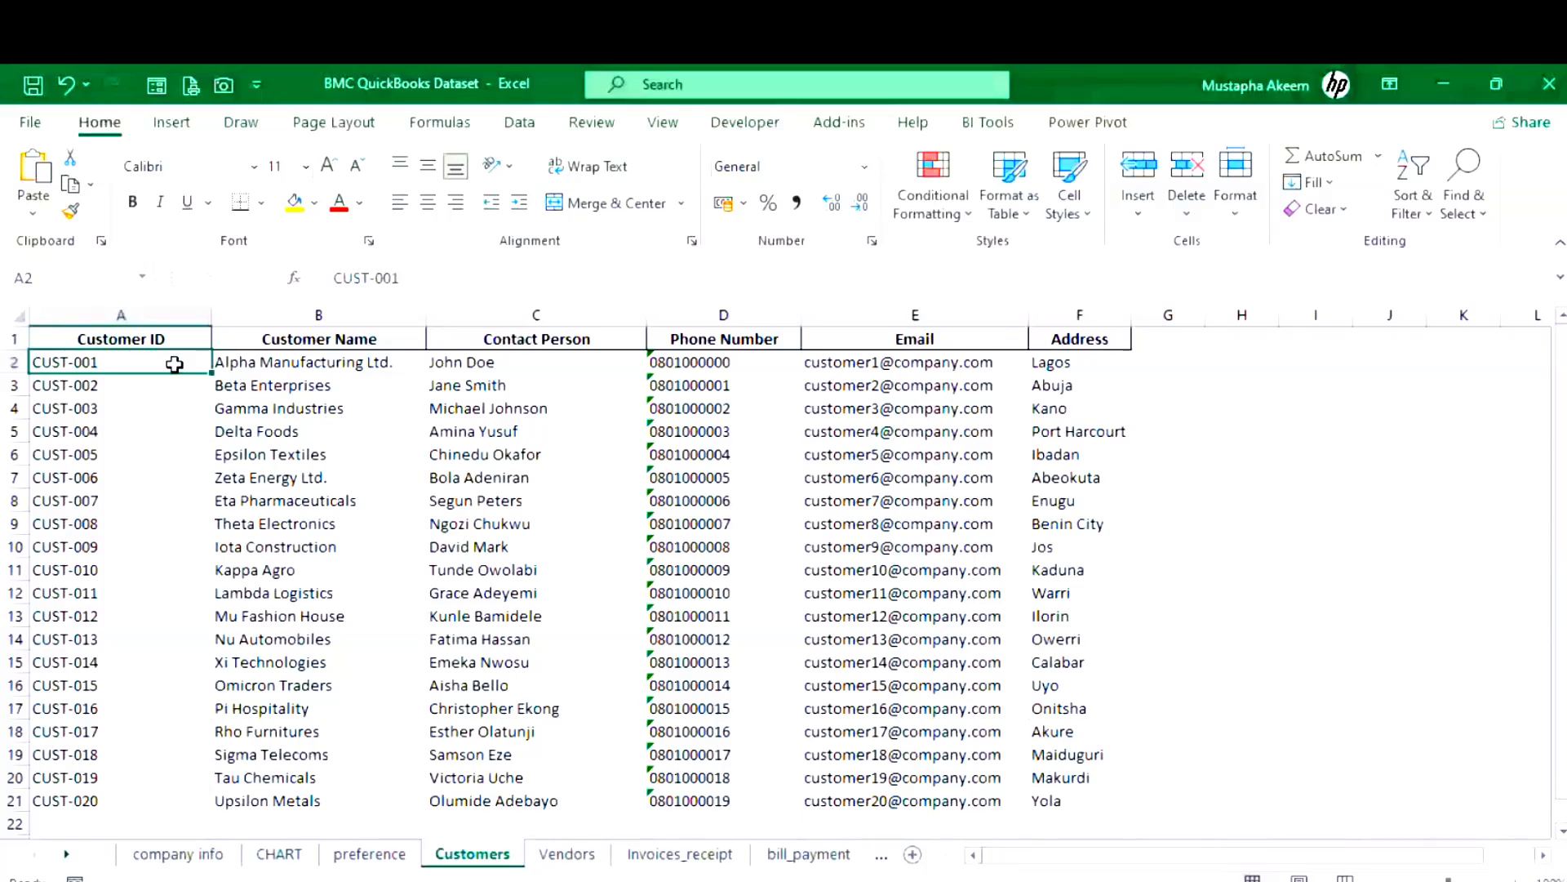
key("ctrl+c")
left_click(260, 360)
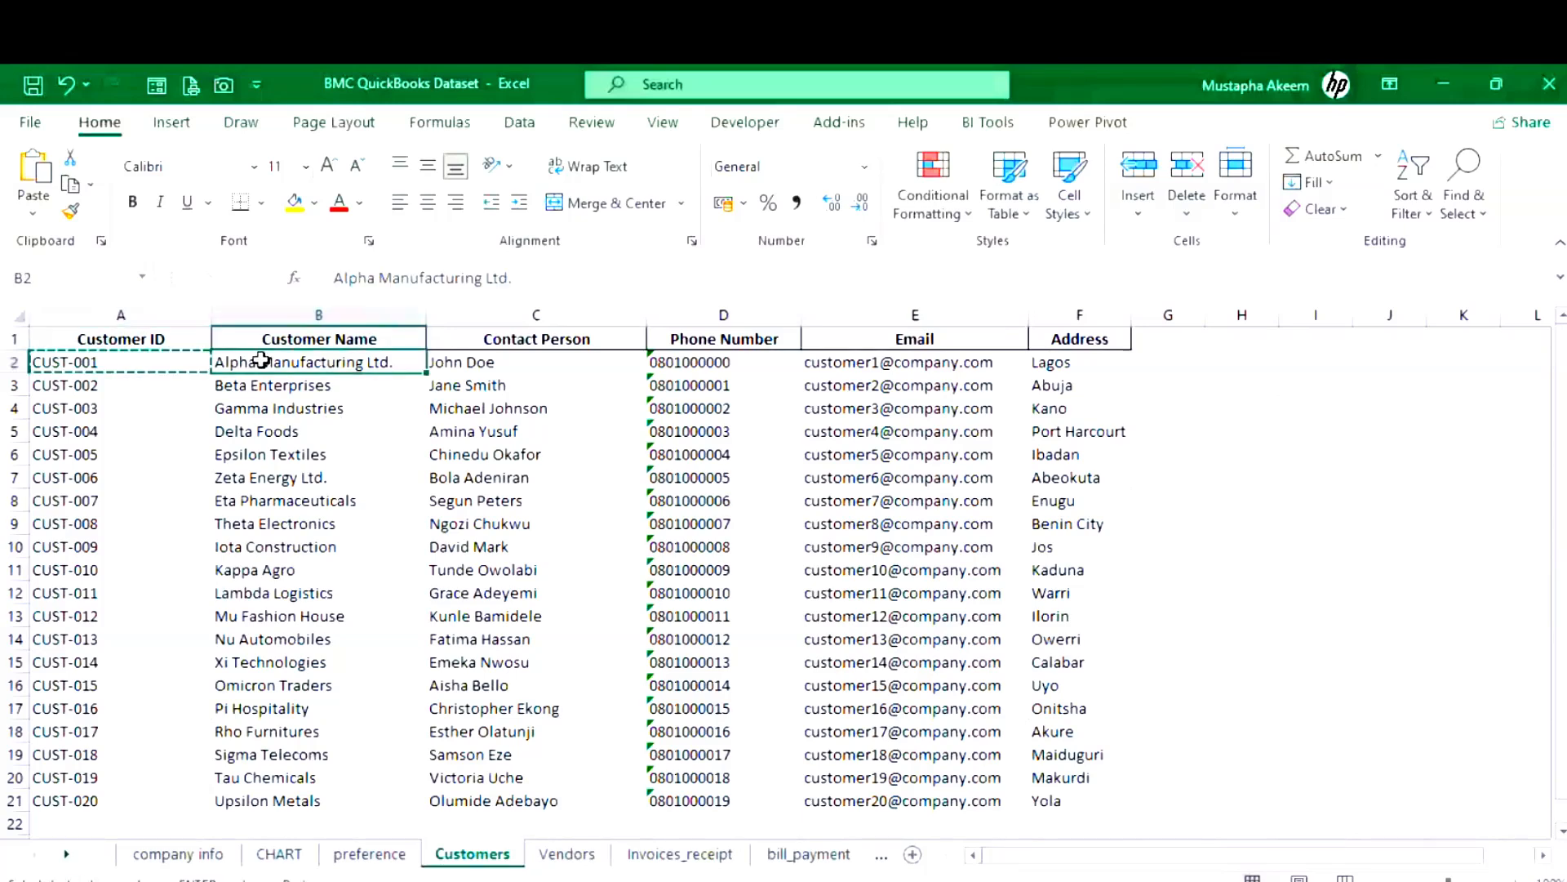
- Copy Alpha Manufacturing Ltd.'s name, contact person, phone and email cells from the Customers sheet
left_click(490, 361)
key("ctrl+c")
left_click(725, 360)
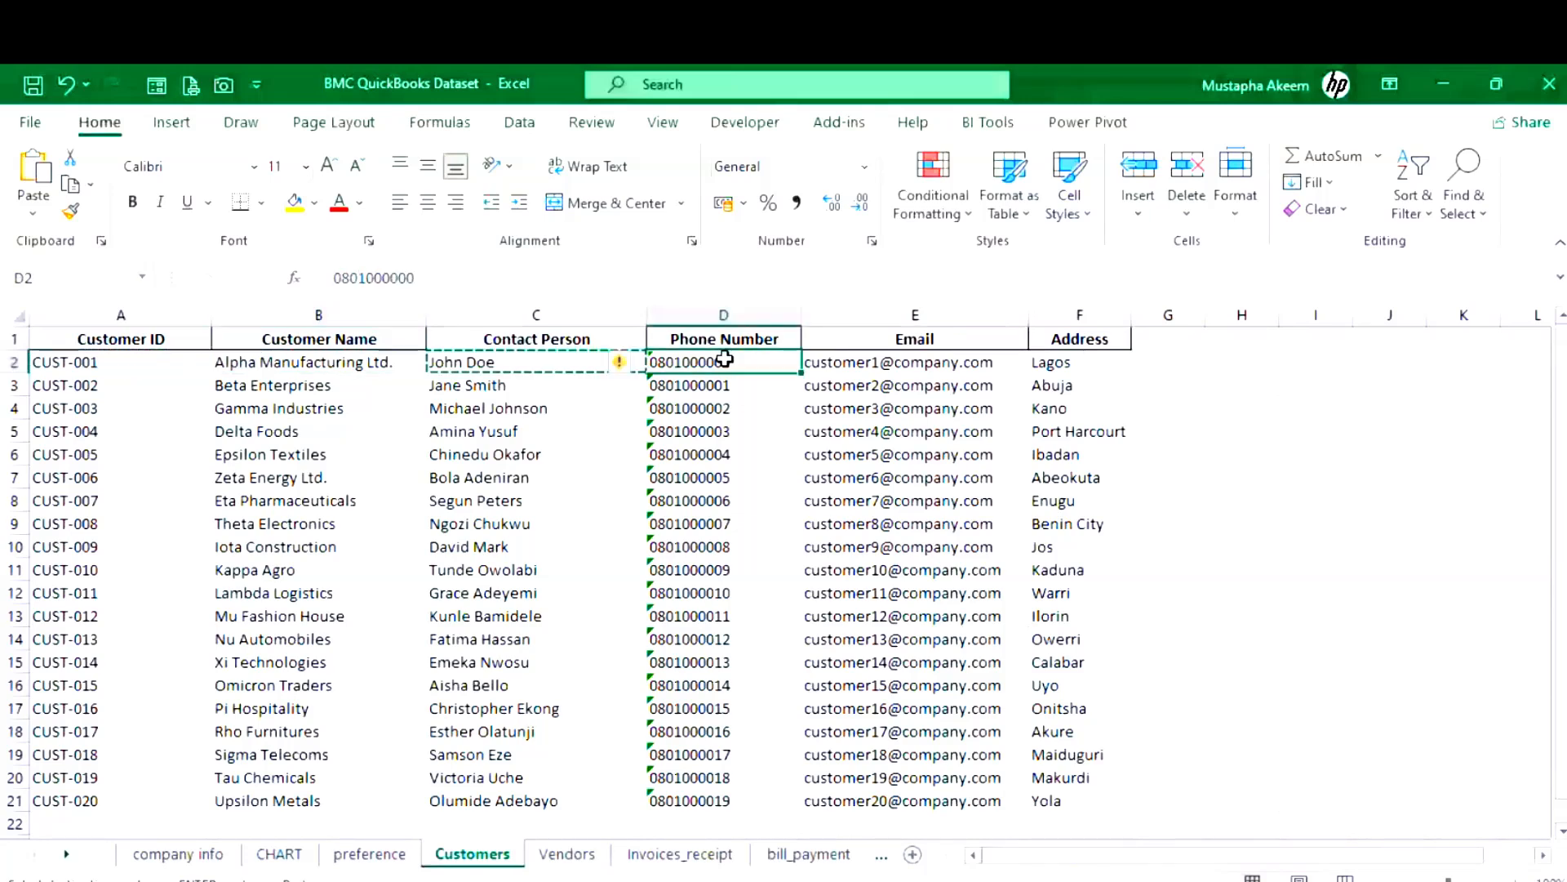
key("ctrl+c")
left_click(859, 362)
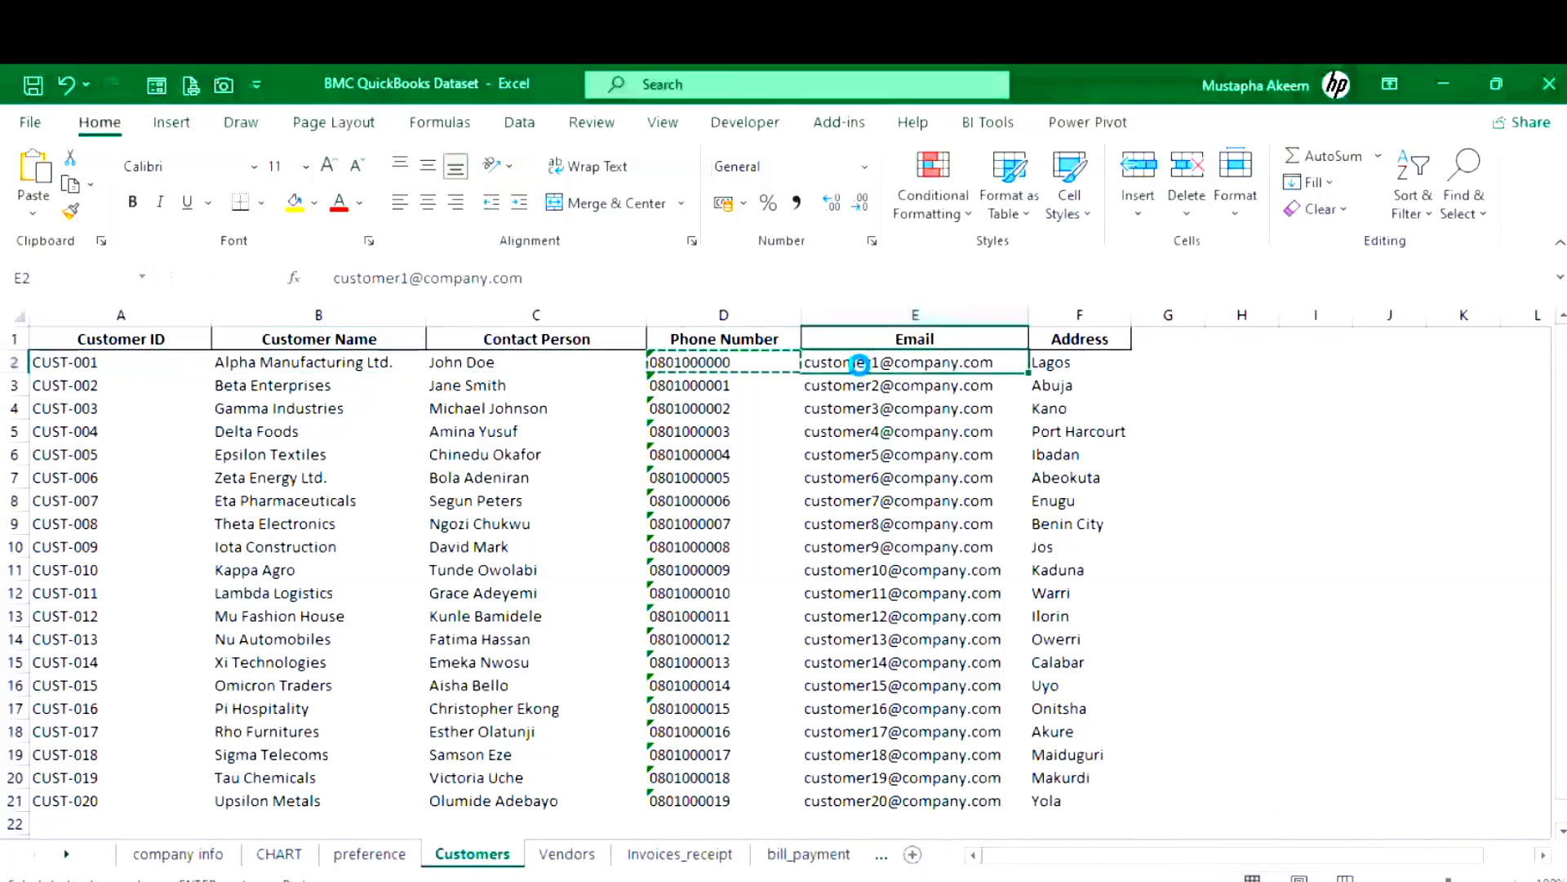
left_click(1052, 364)
key("ctrl+c")
mouse_move(697, 880)
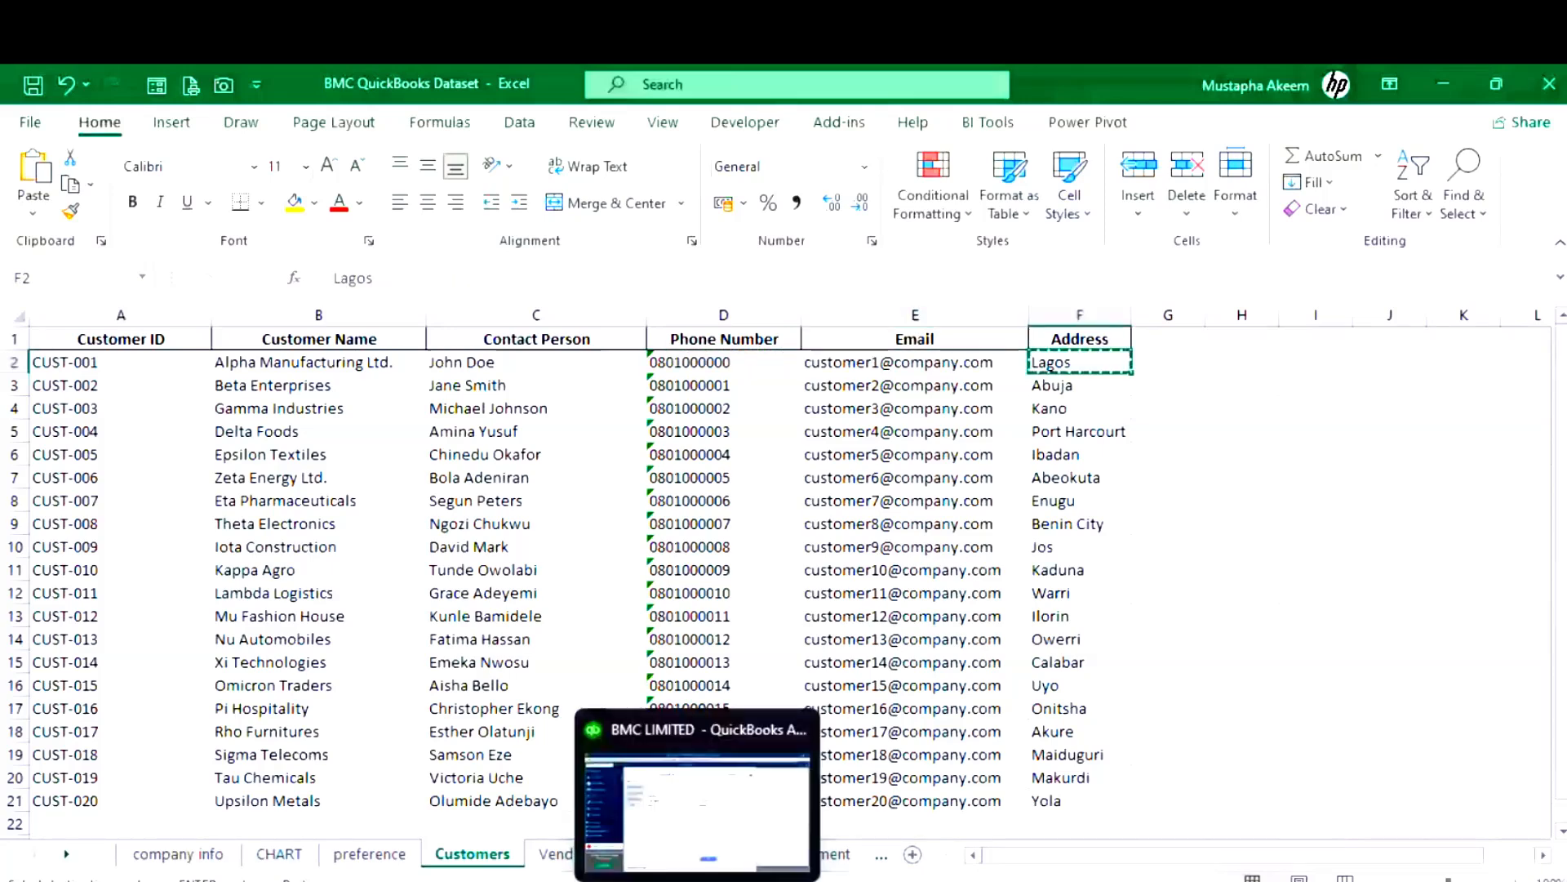
- Paste Alpha Manufacturing Ltd. from clipboard history into the New Customer name field
left_click(697, 808)
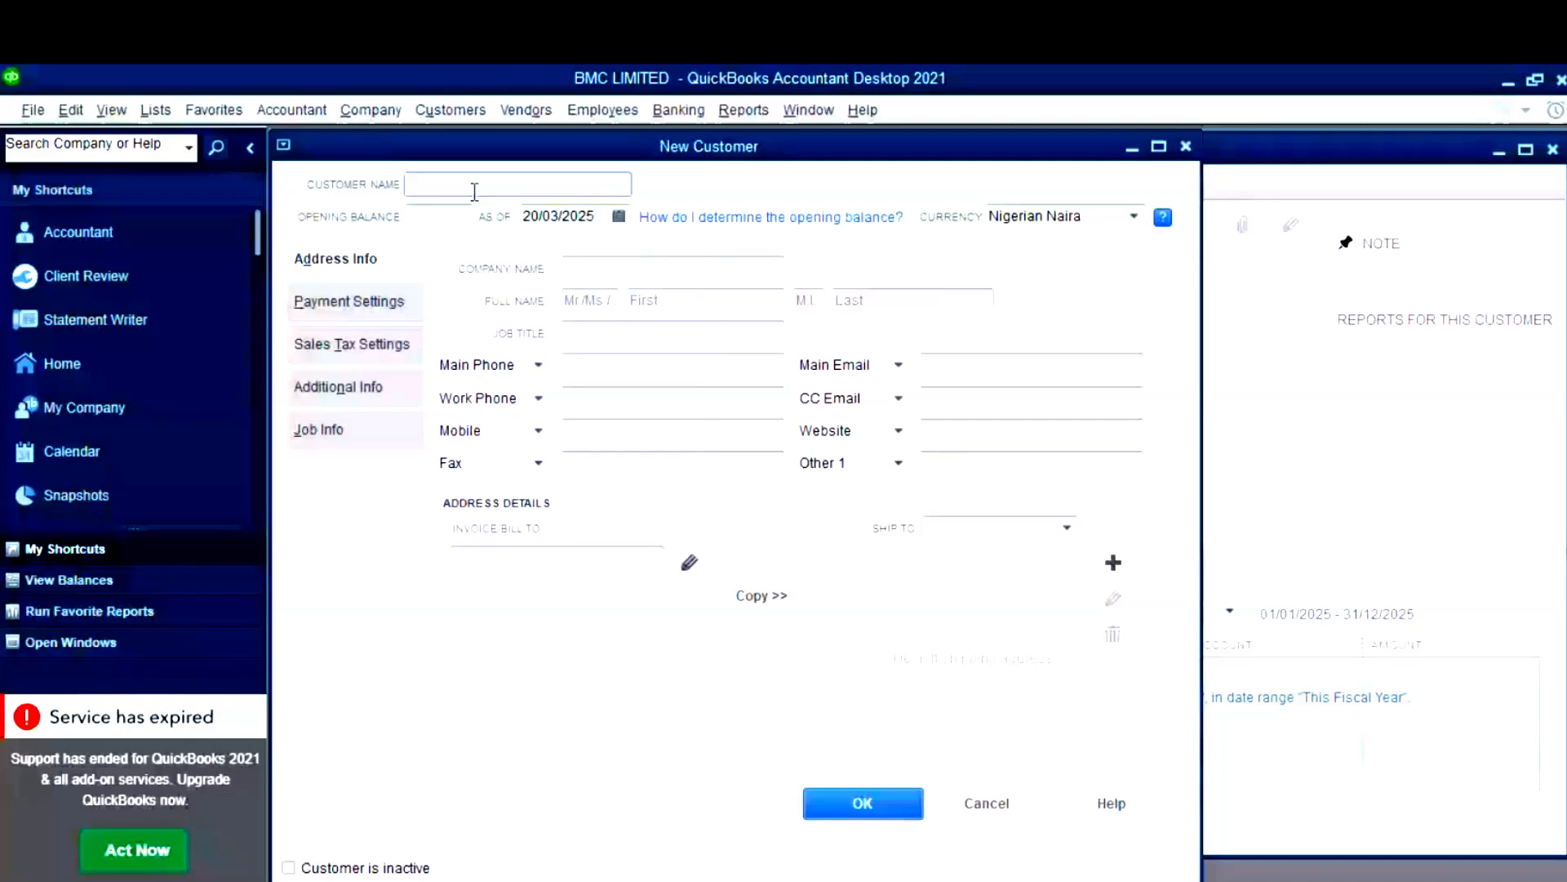
key("super+v")
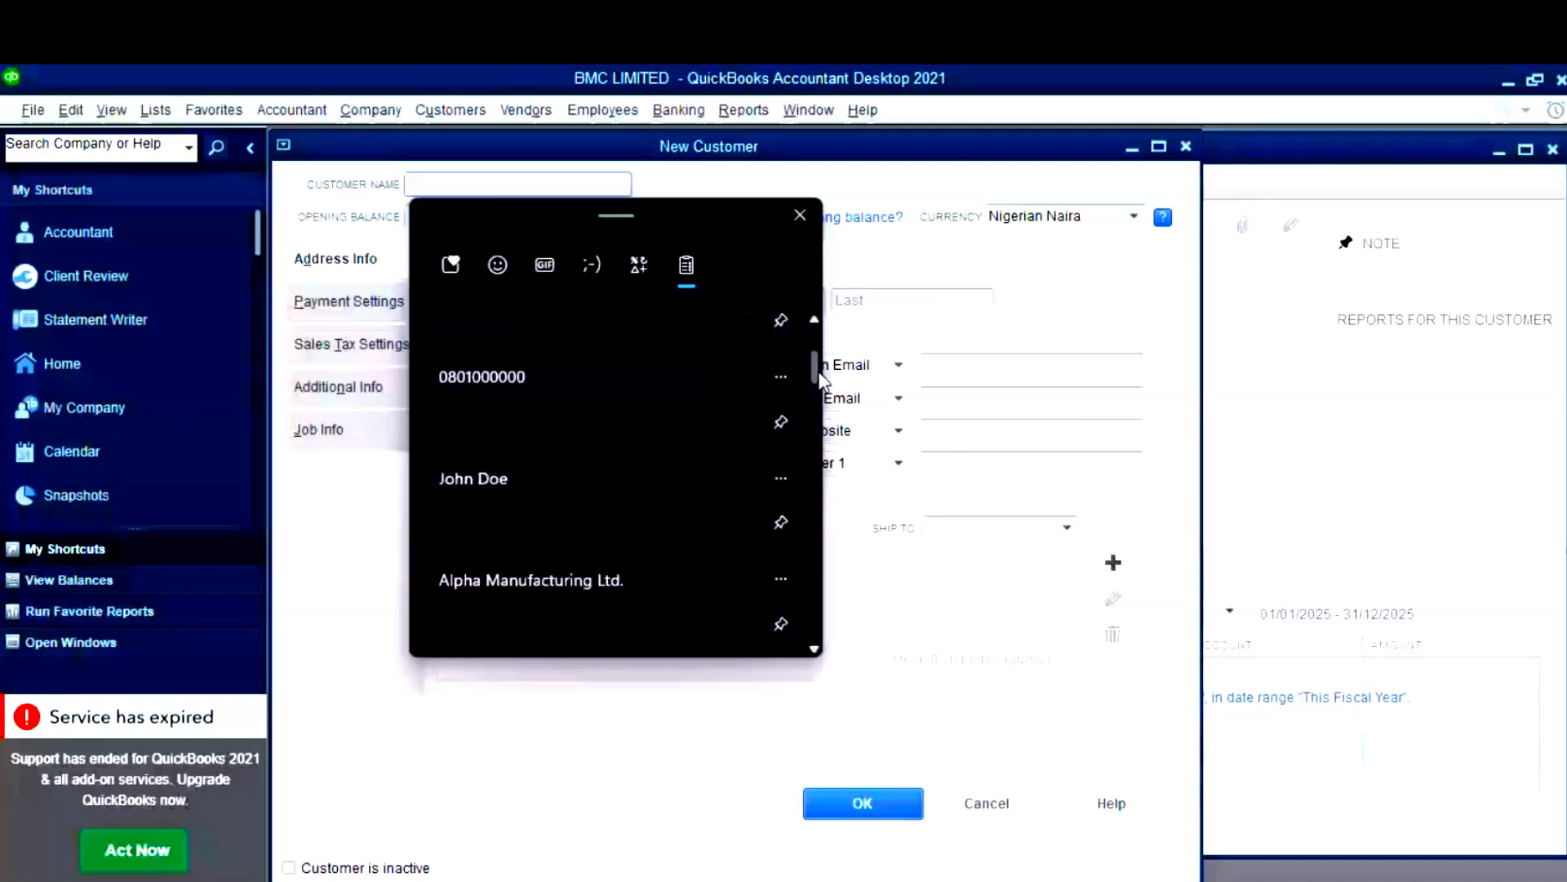
left_click(530, 581)
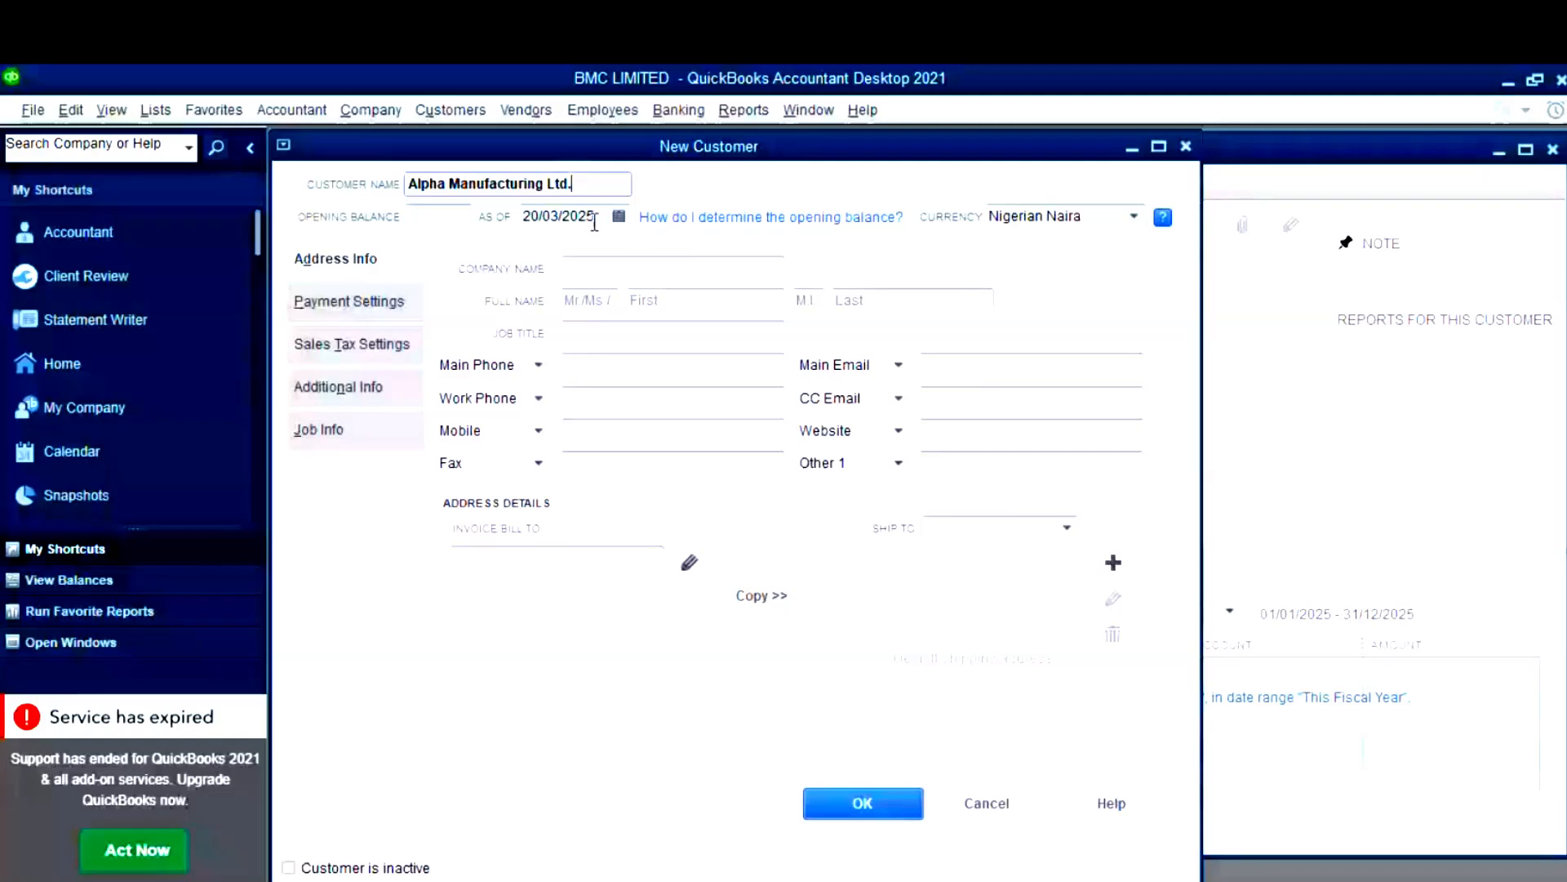
left_click(468, 219)
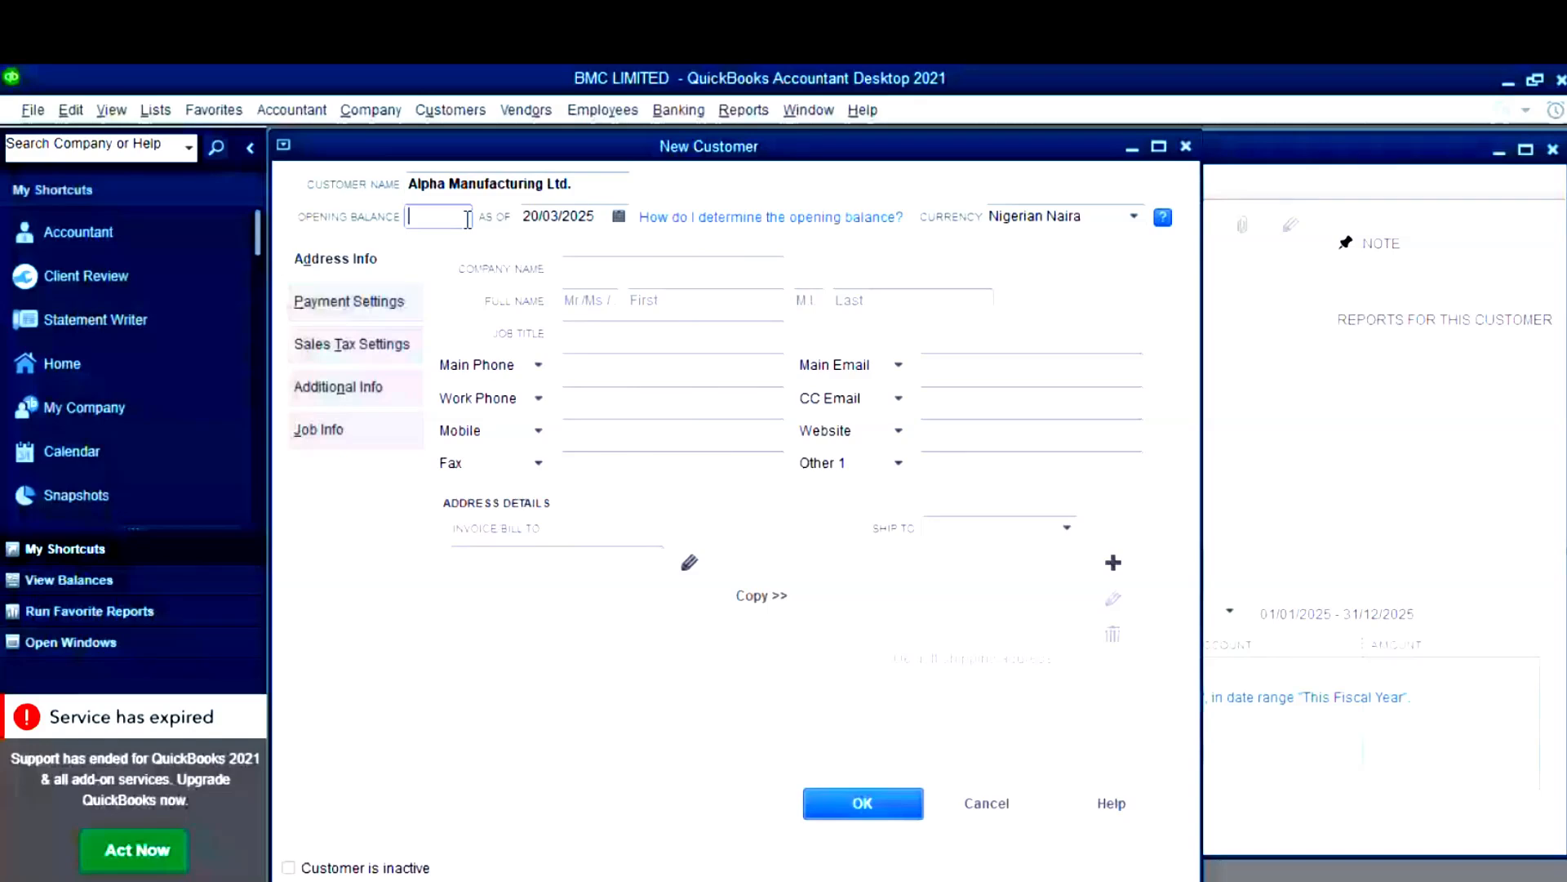
mouse_move(748, 881)
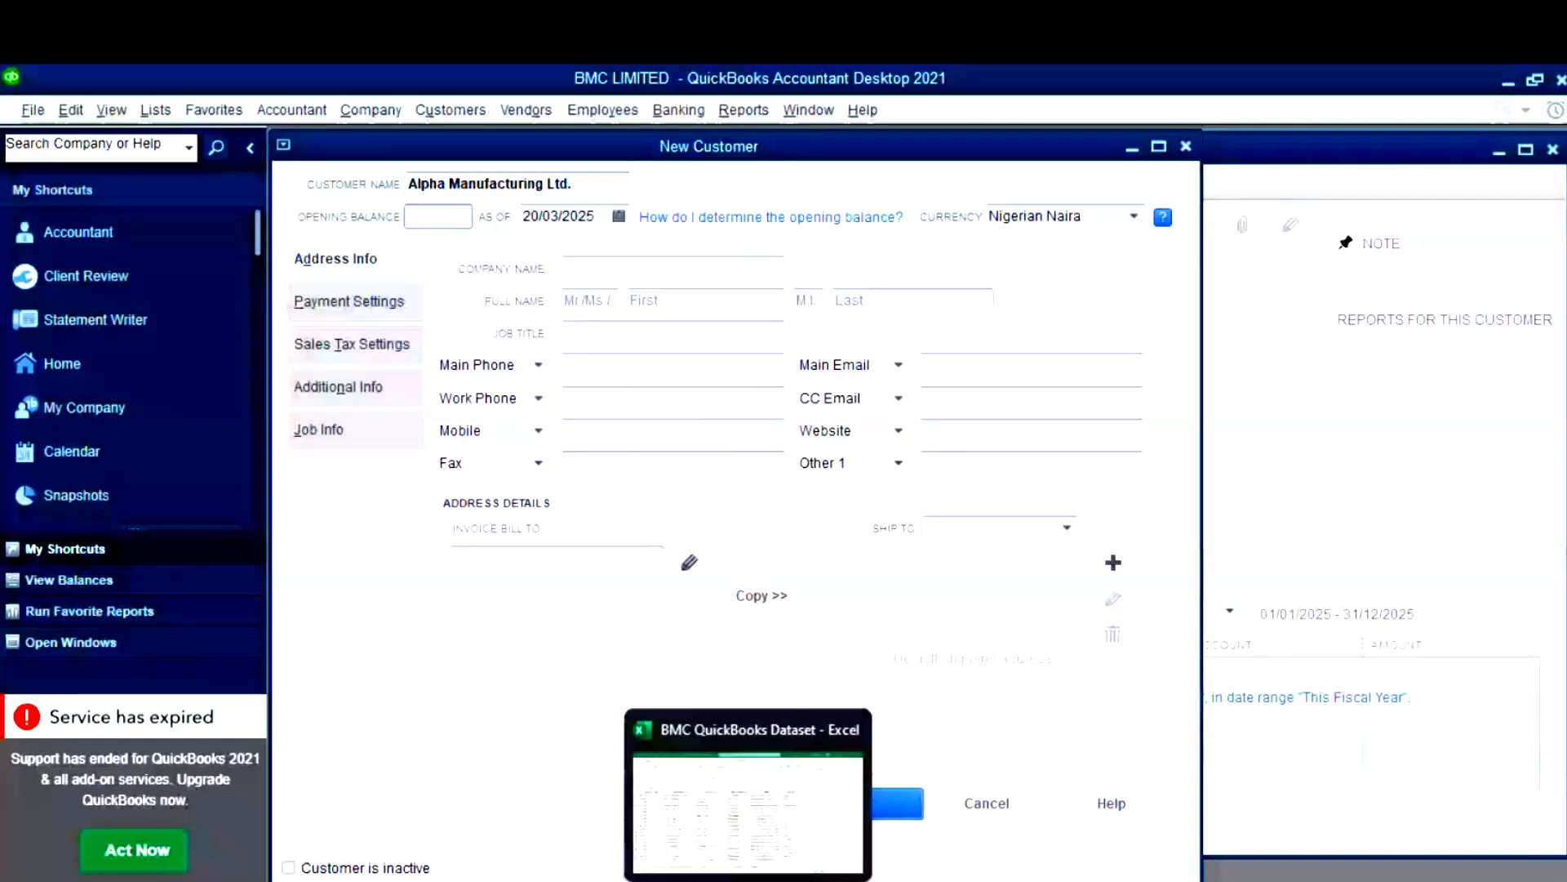
- Look up the 600,000.00 Accounts Receivable balance on Excel's CHART sheet, then minimize Excel
left_click(748, 880)
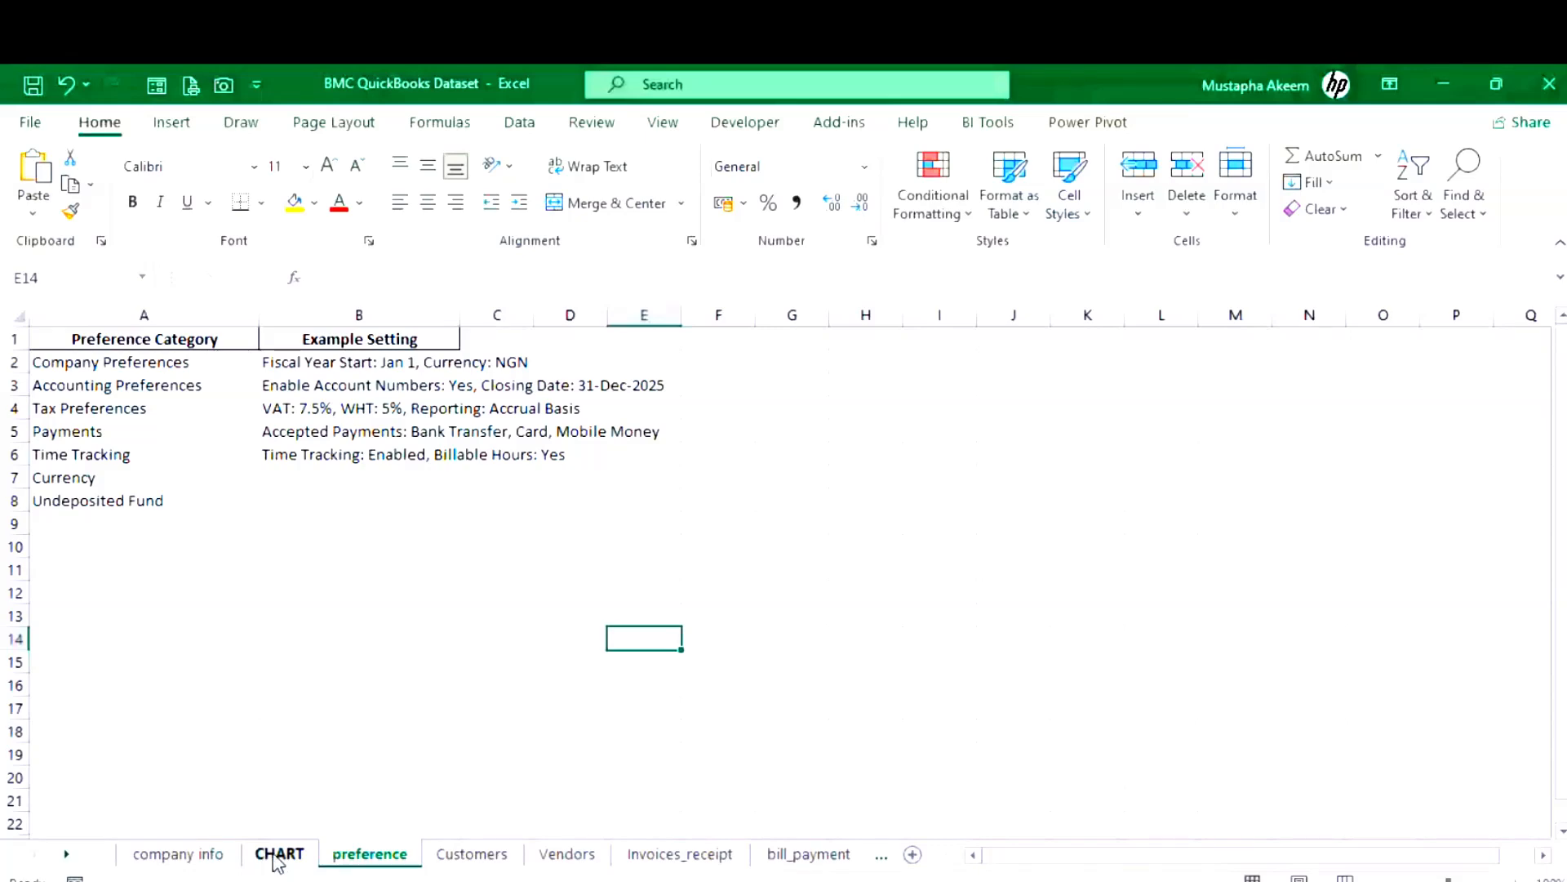
left_click(279, 854)
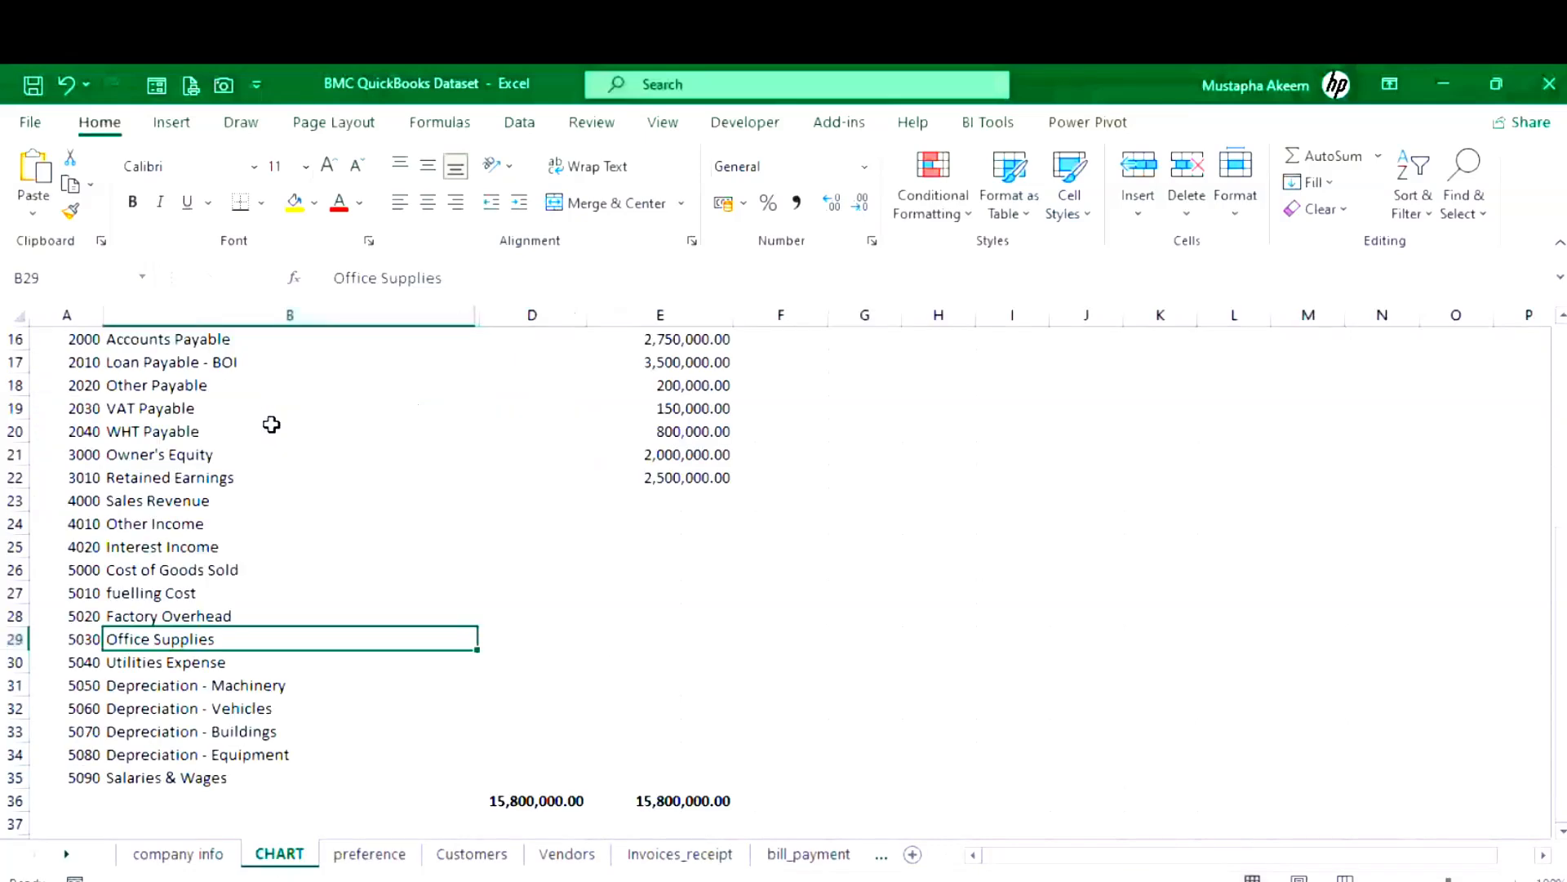
scroll(271, 424, "up", 4)
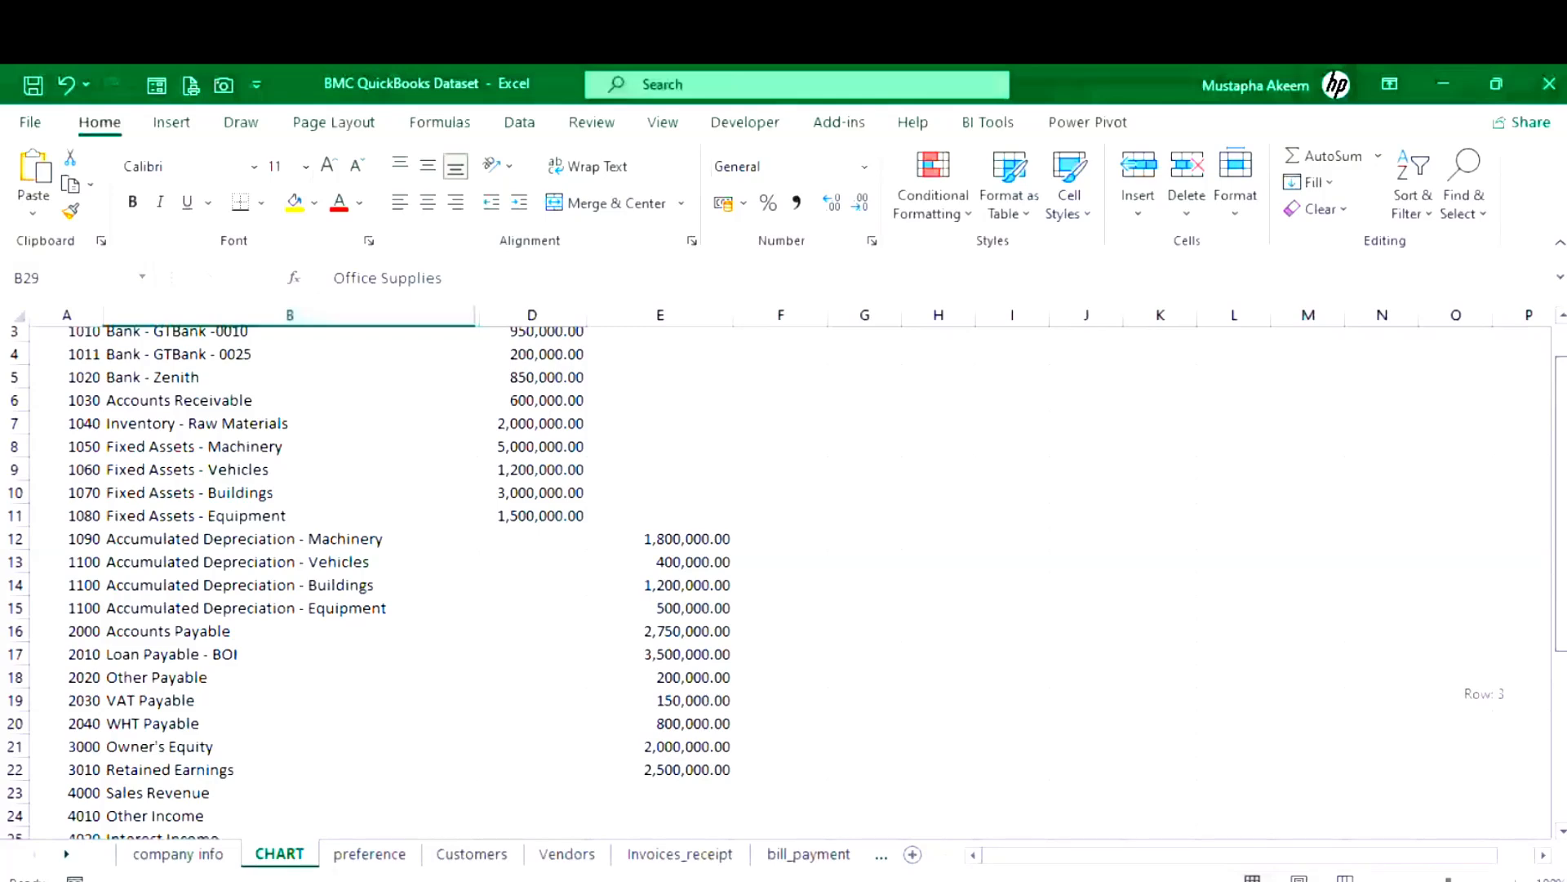
scroll(783, 571, "up", 1)
left_click(1443, 83)
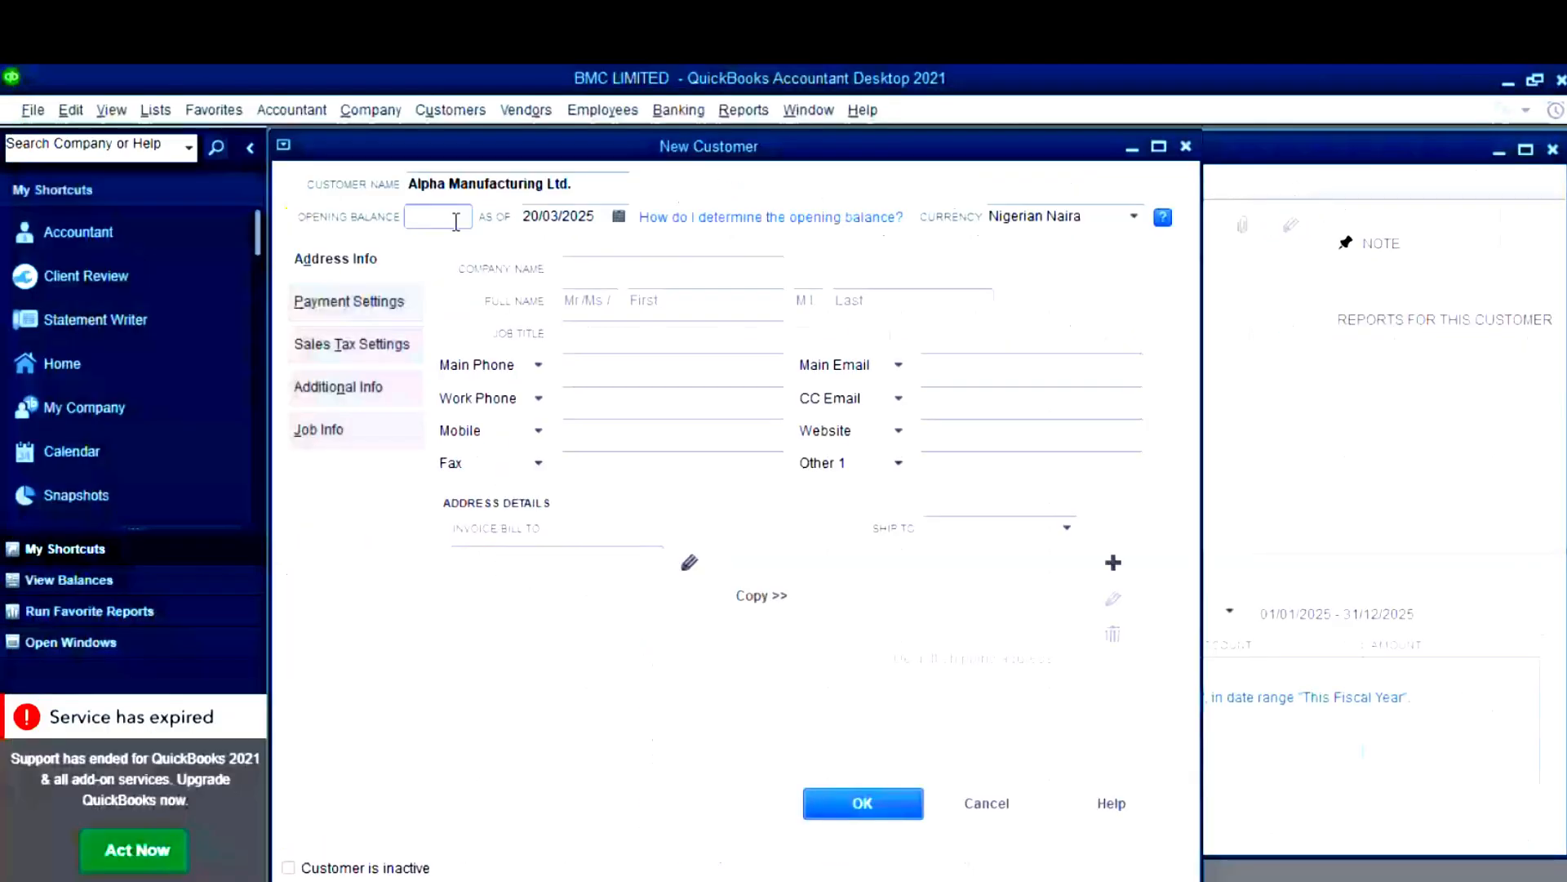
- Enter a 600,000 opening balance dated 31/12/2024
left_click(455, 222)
type("600000")
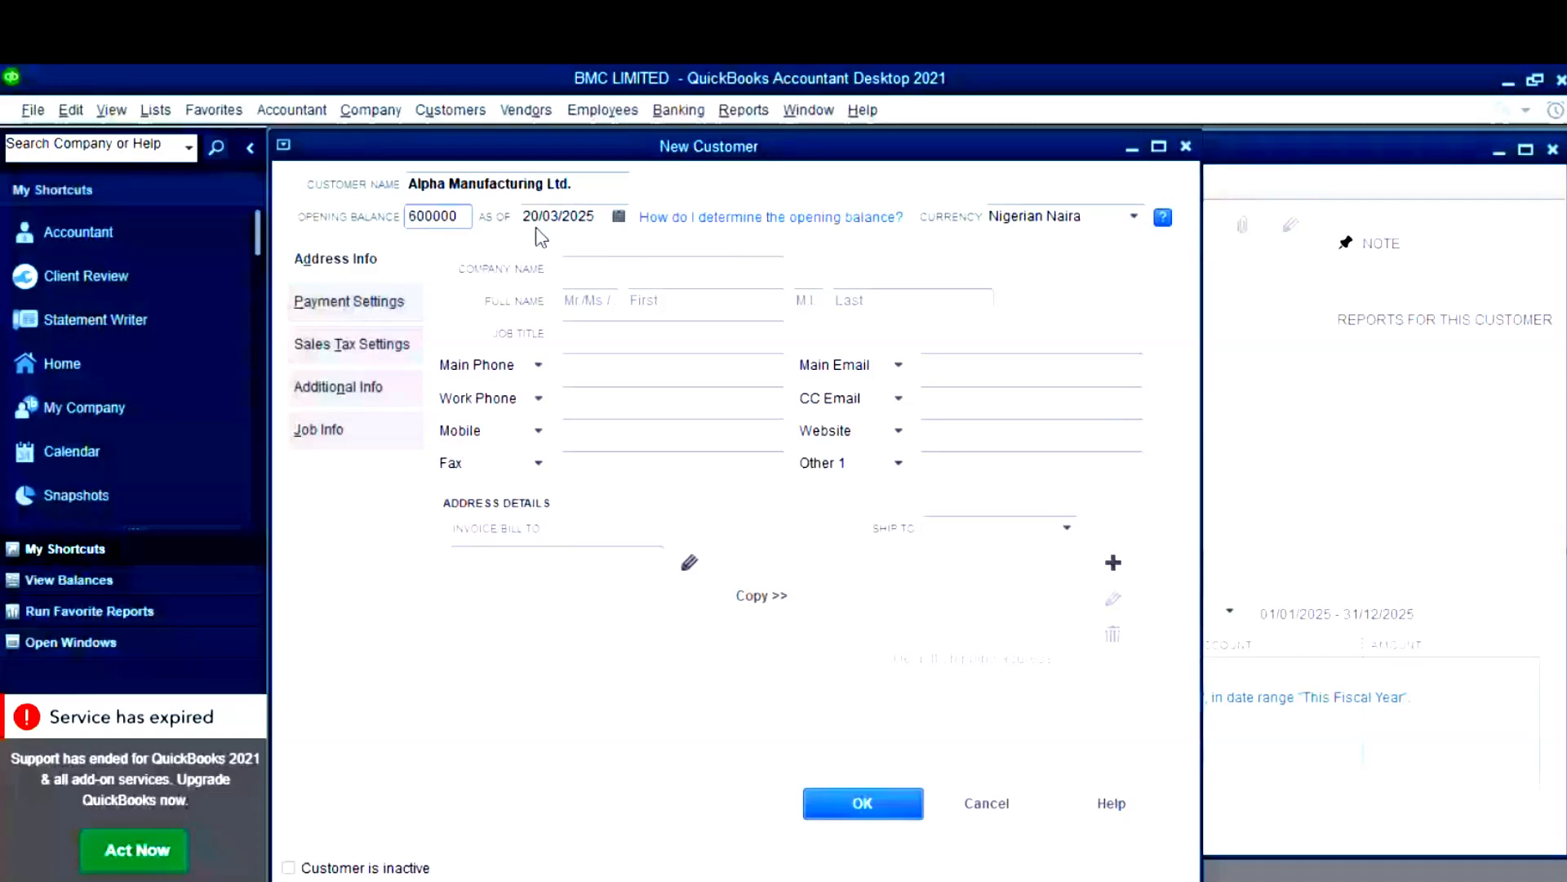
left_click(536, 226)
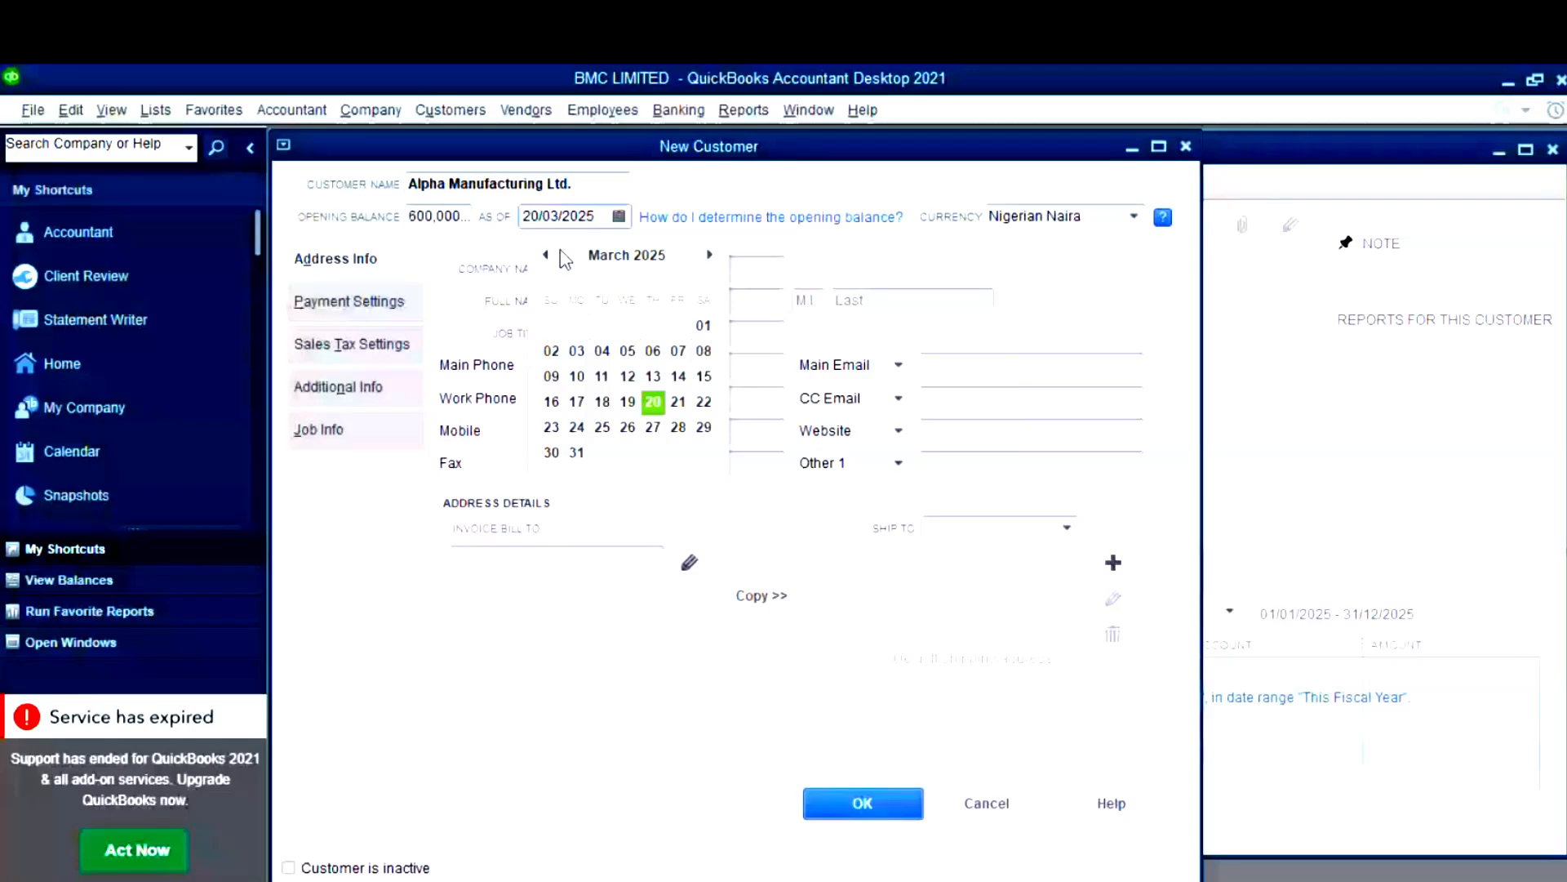
left_click(547, 255)
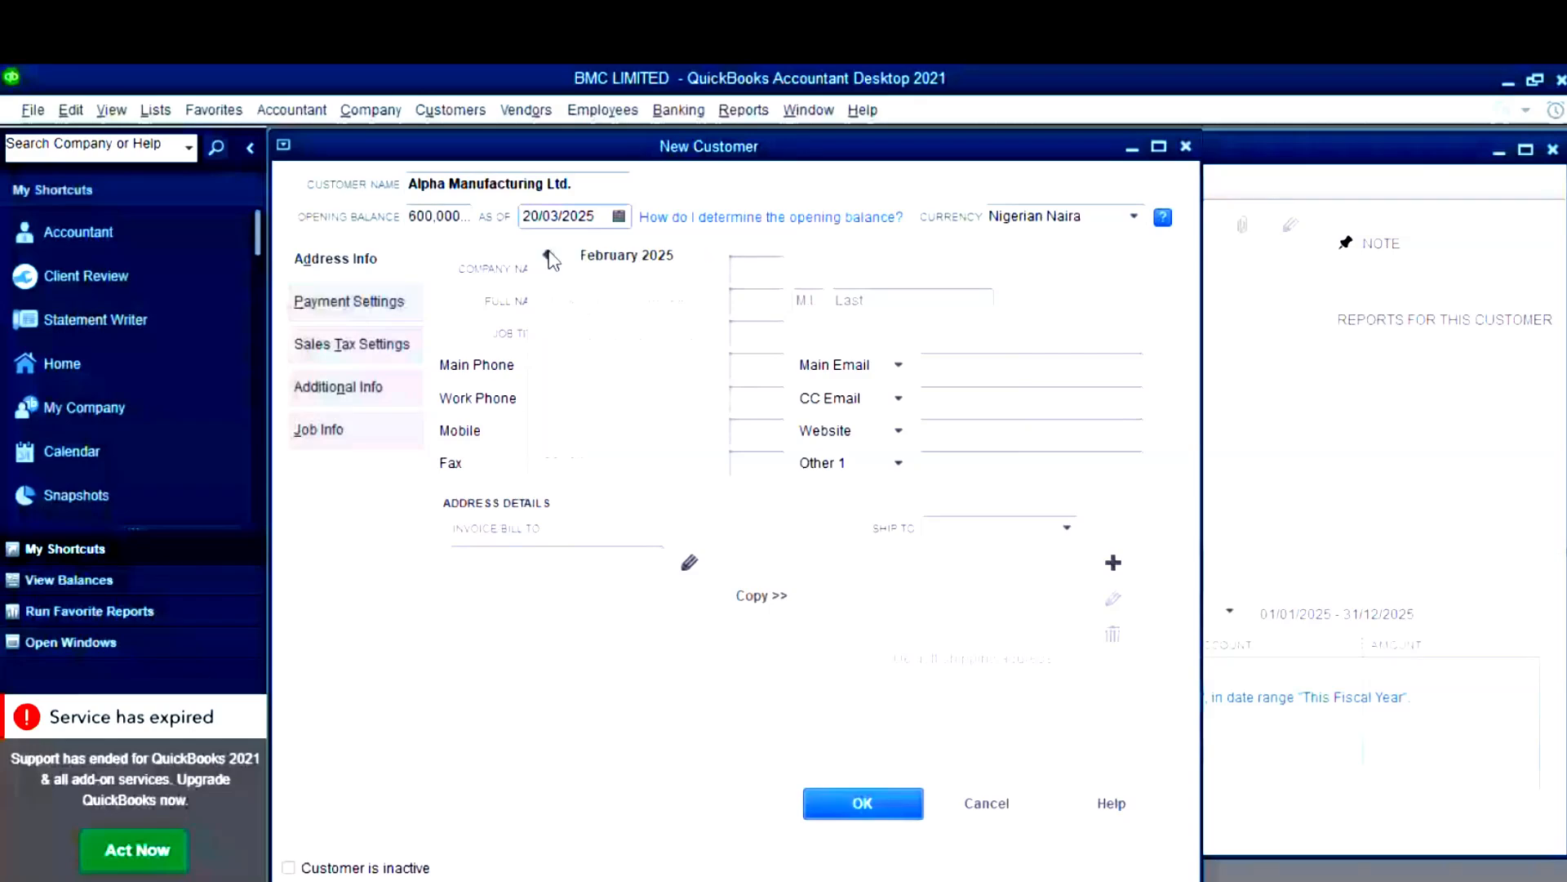
left_click(548, 256)
left_click(549, 255)
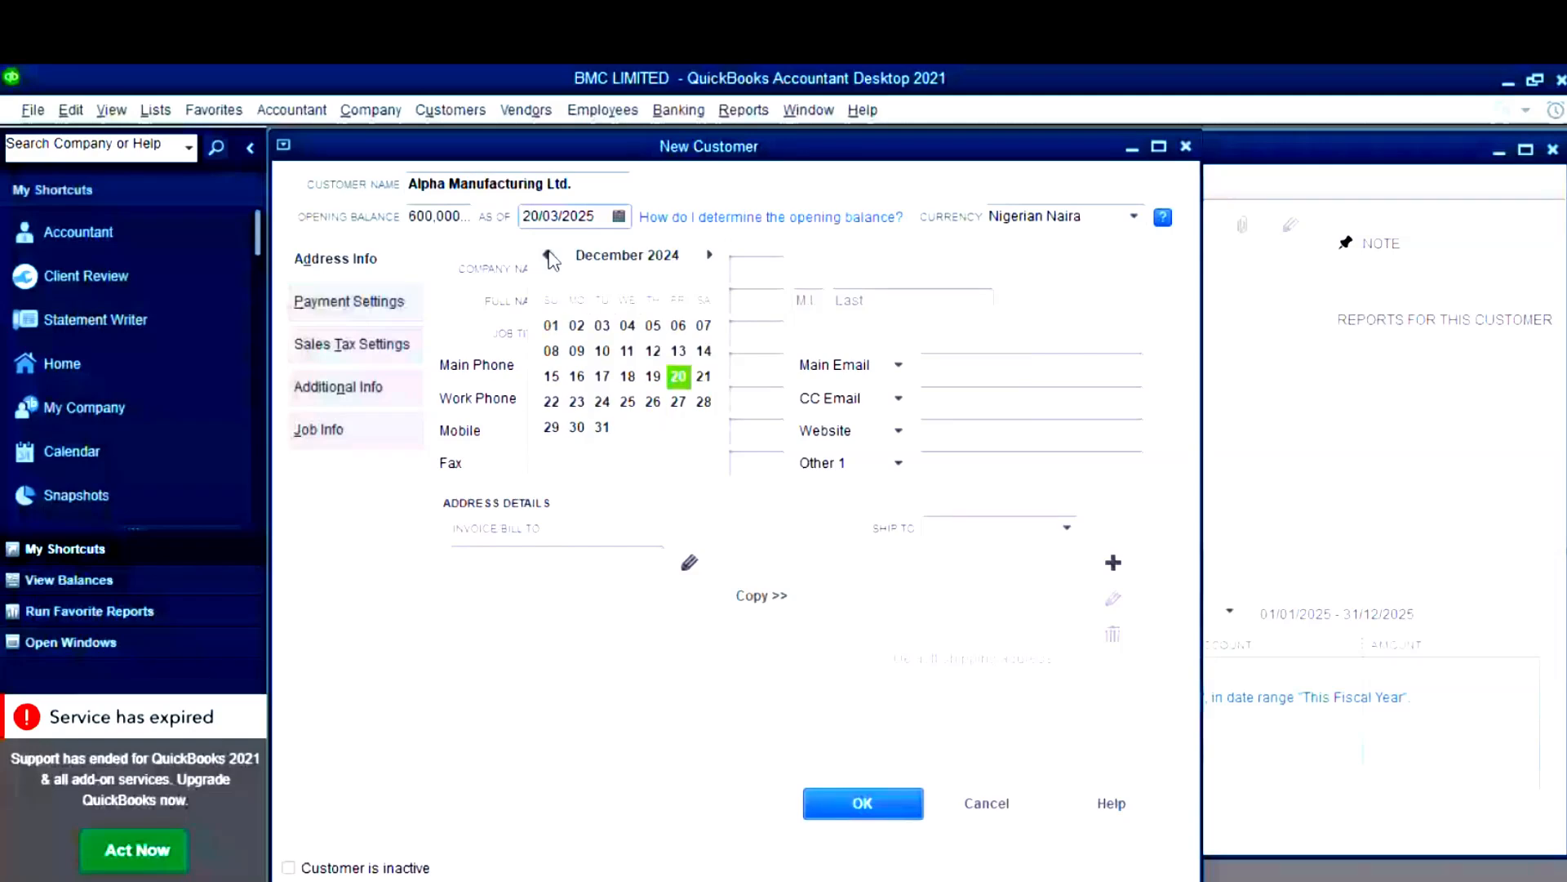
left_click(601, 426)
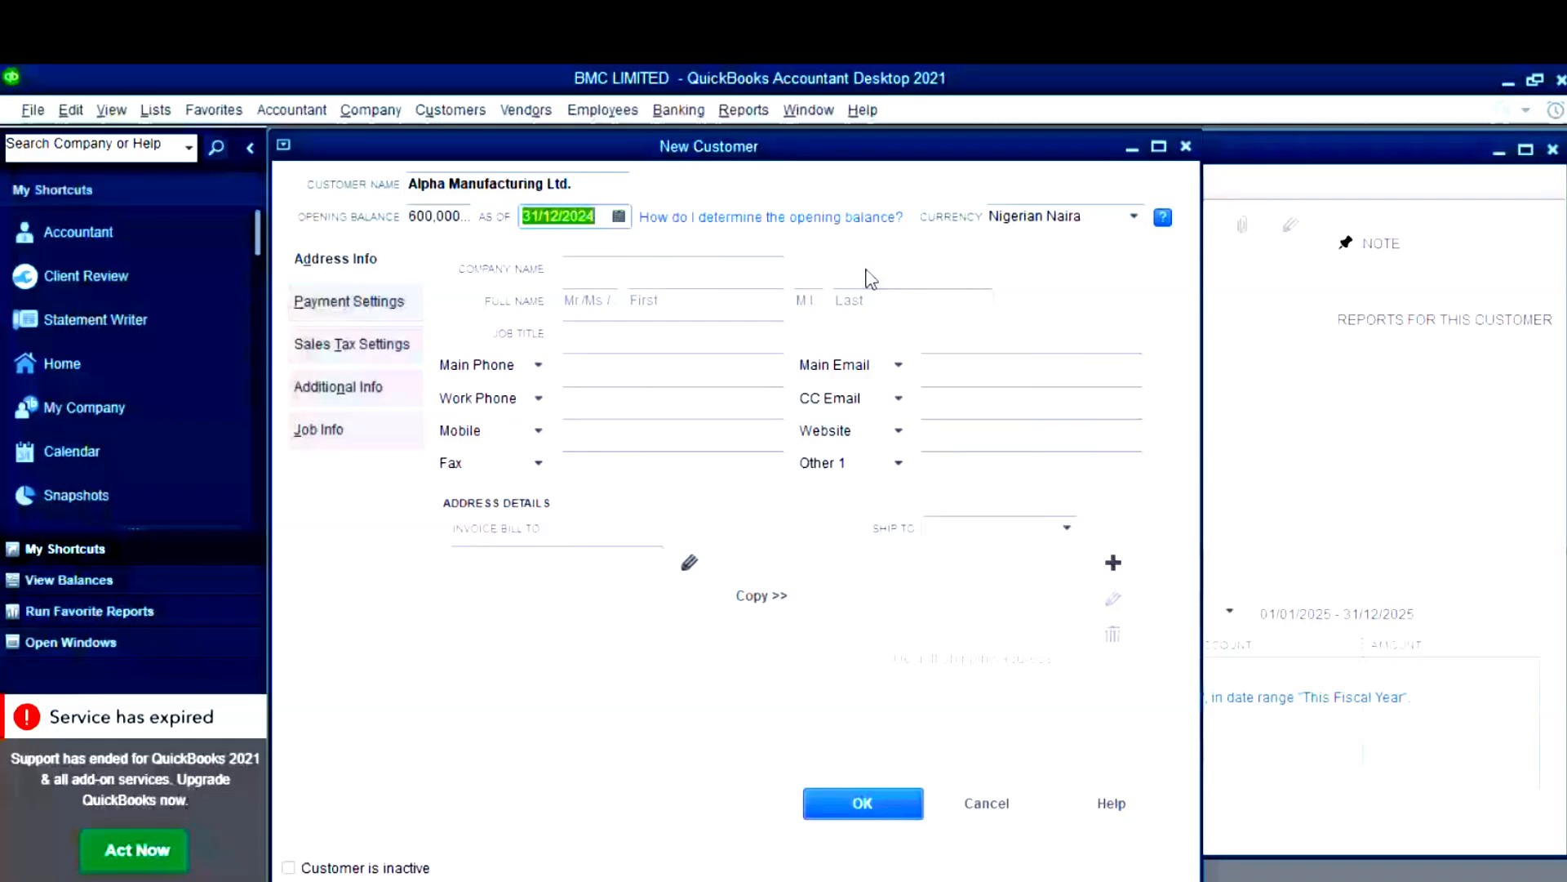
- Select the customer name text and move to the company name field
left_click(644, 270)
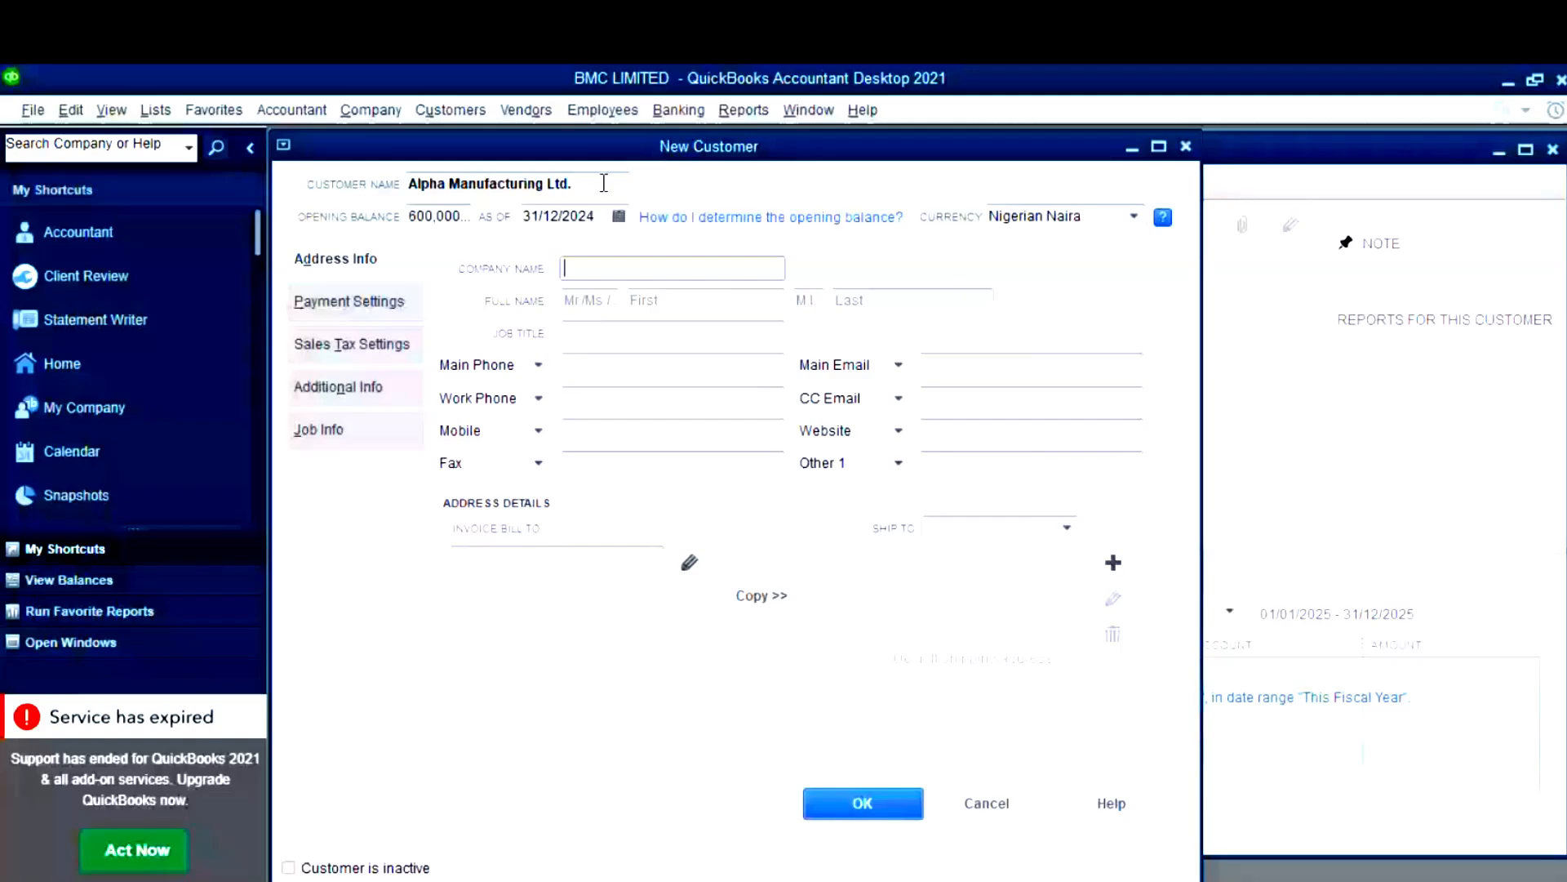
left_click_drag(594, 178, 448, 178)
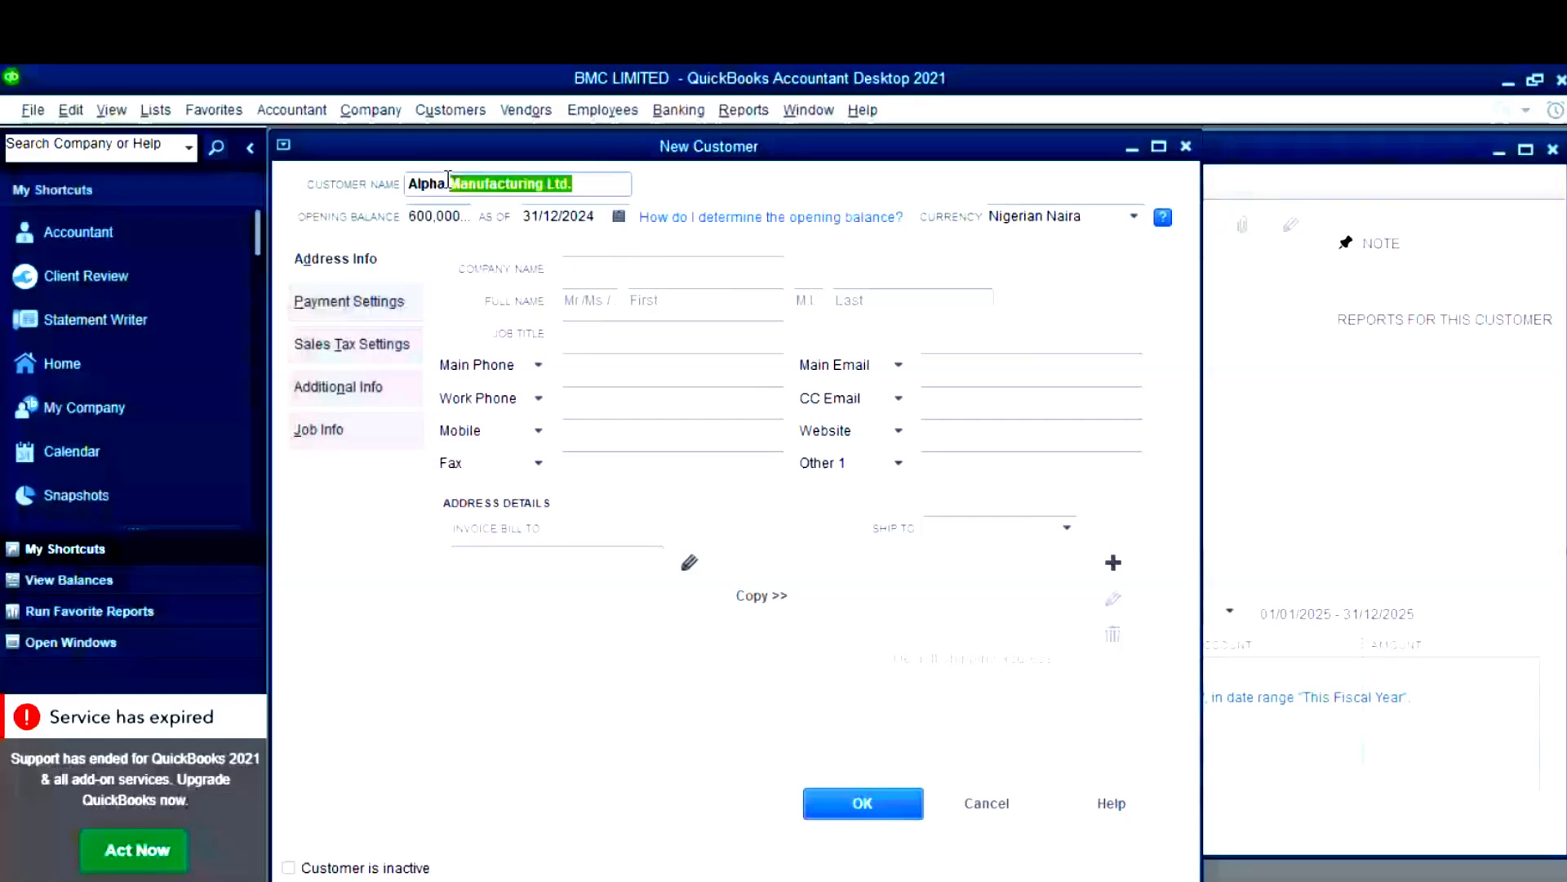
left_click_drag(448, 178, 402, 191)
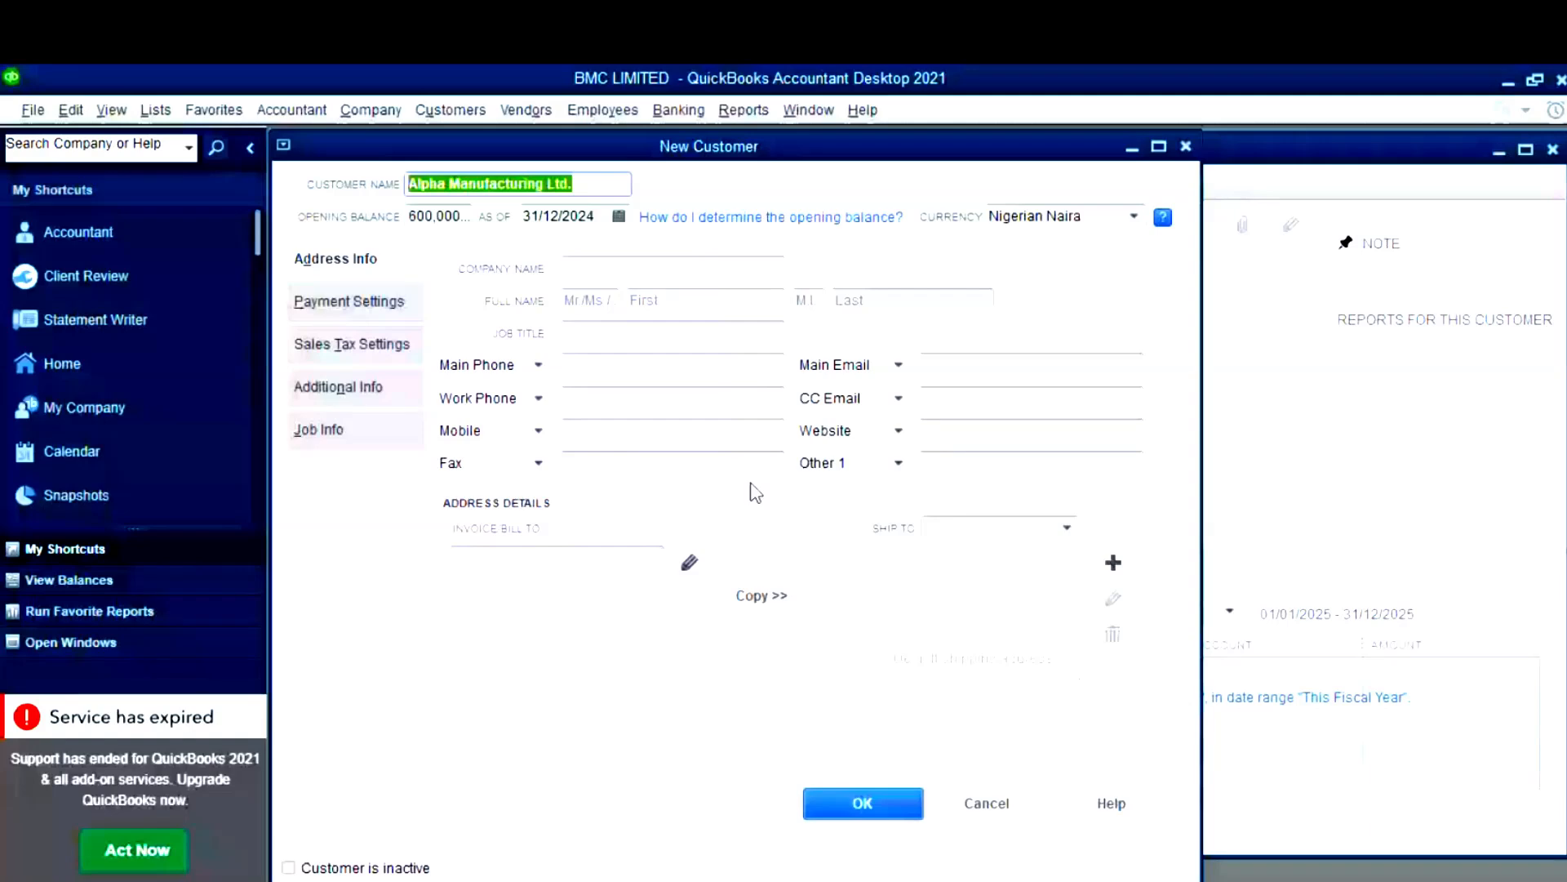
left_click(671, 274)
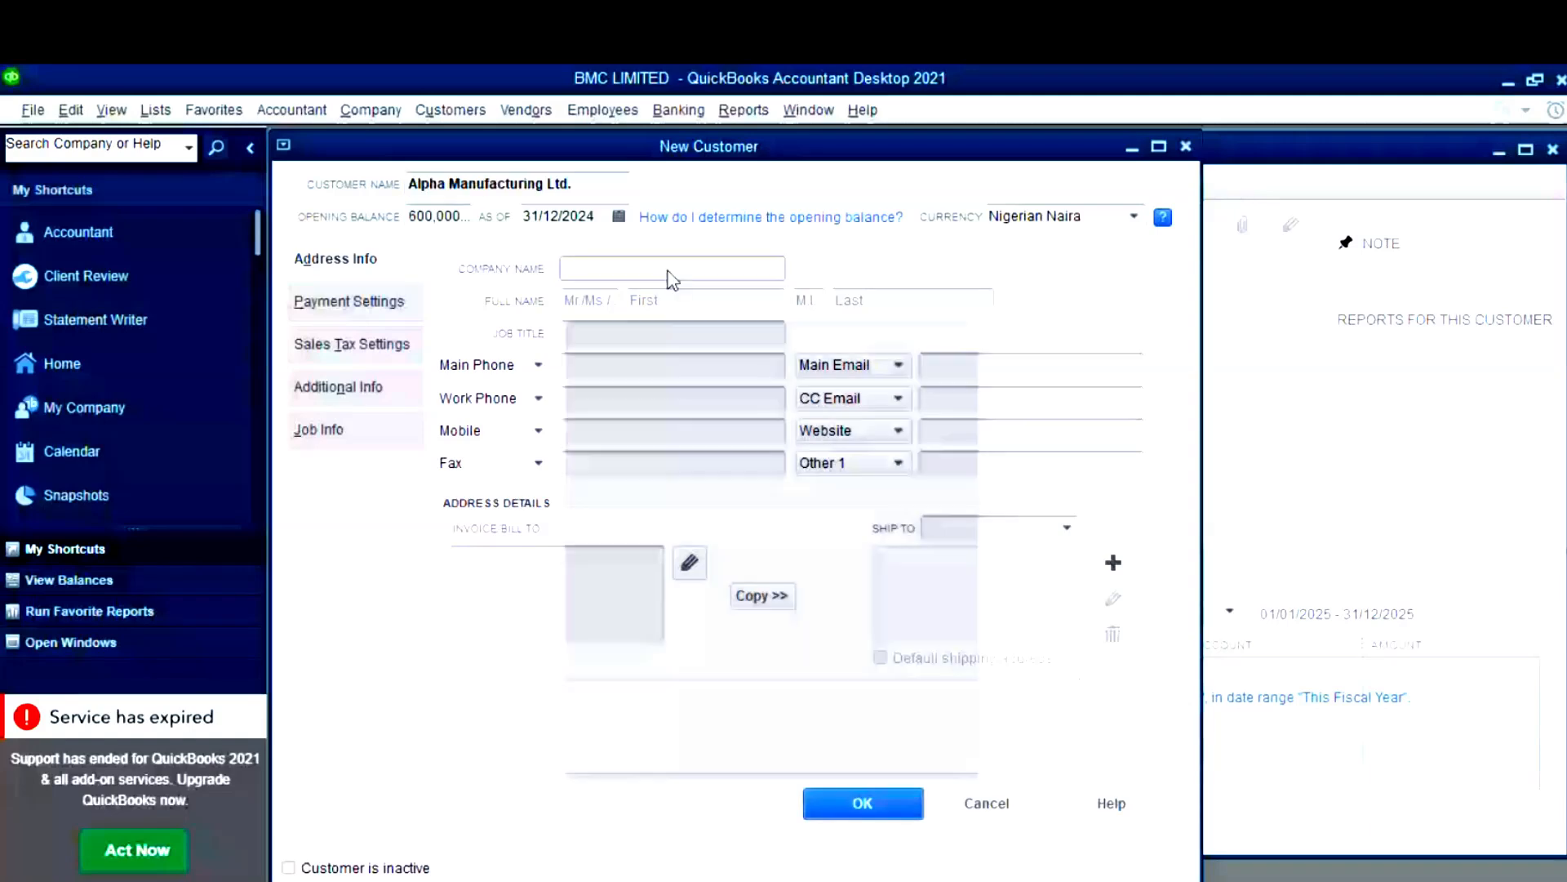
- Fill the company name from clipboard history and correct the contact's surname
key("super+v")
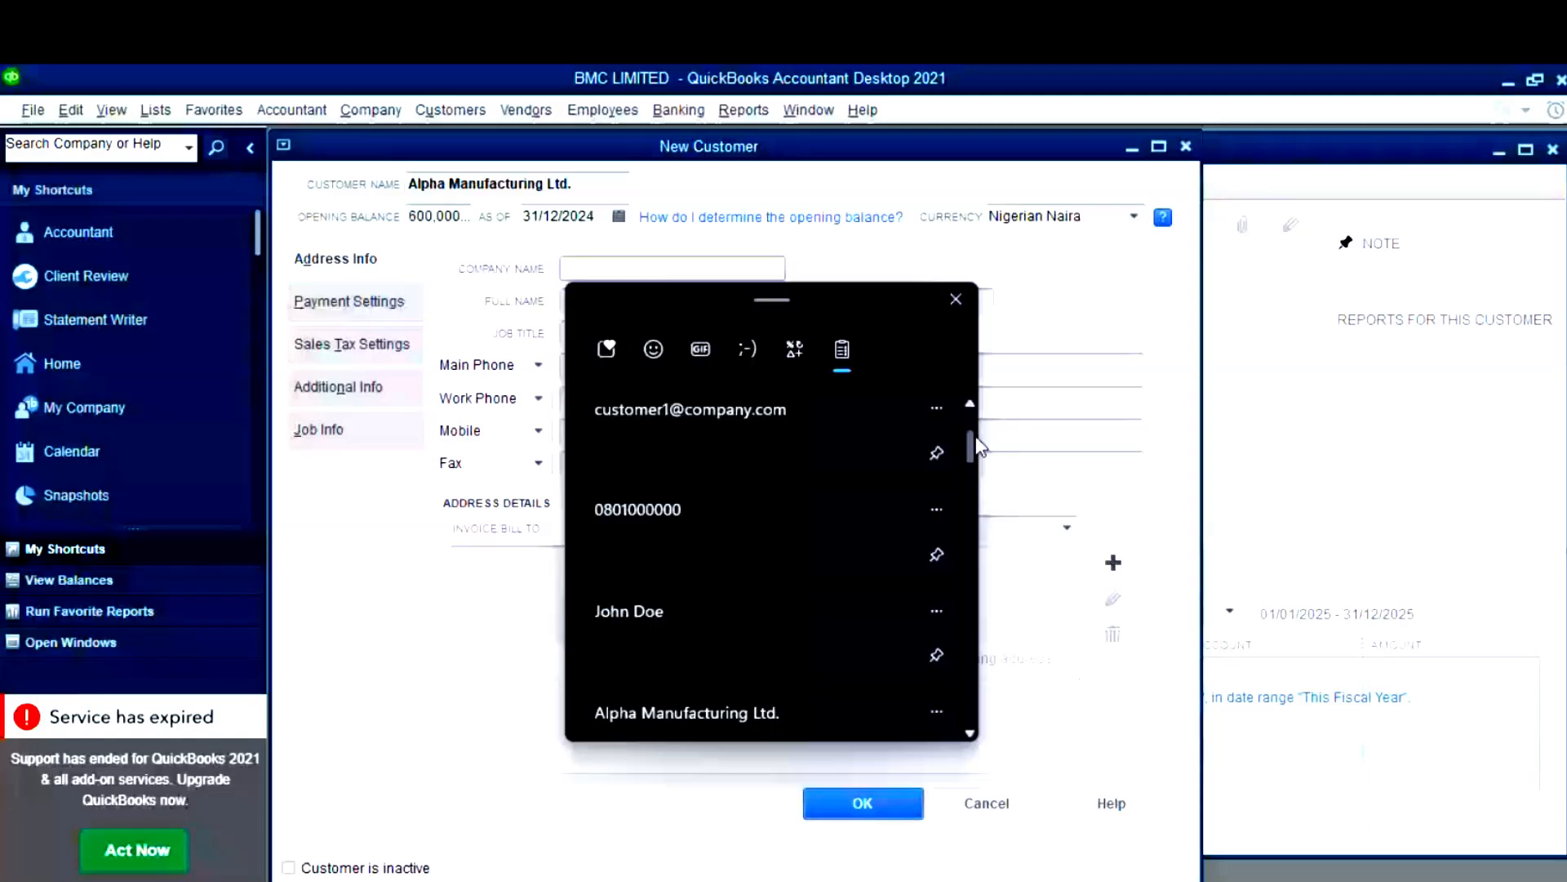
scroll(717, 598, "down", 2)
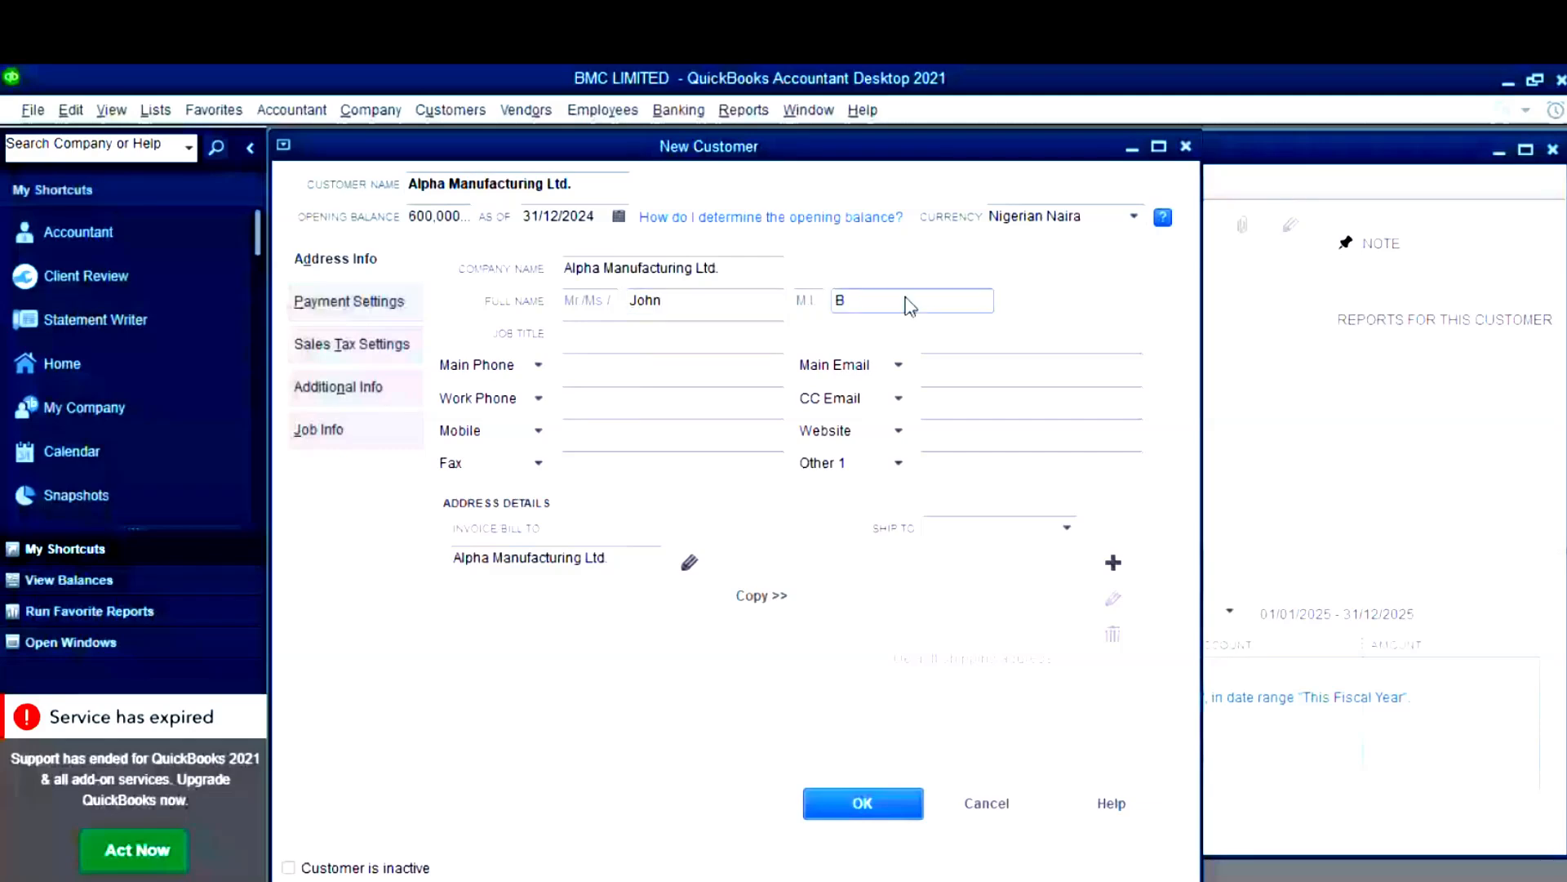
key("BackSpace")
type("Doe")
- Paste the copied phone number and email into Main Phone and Main Email
left_click(657, 364)
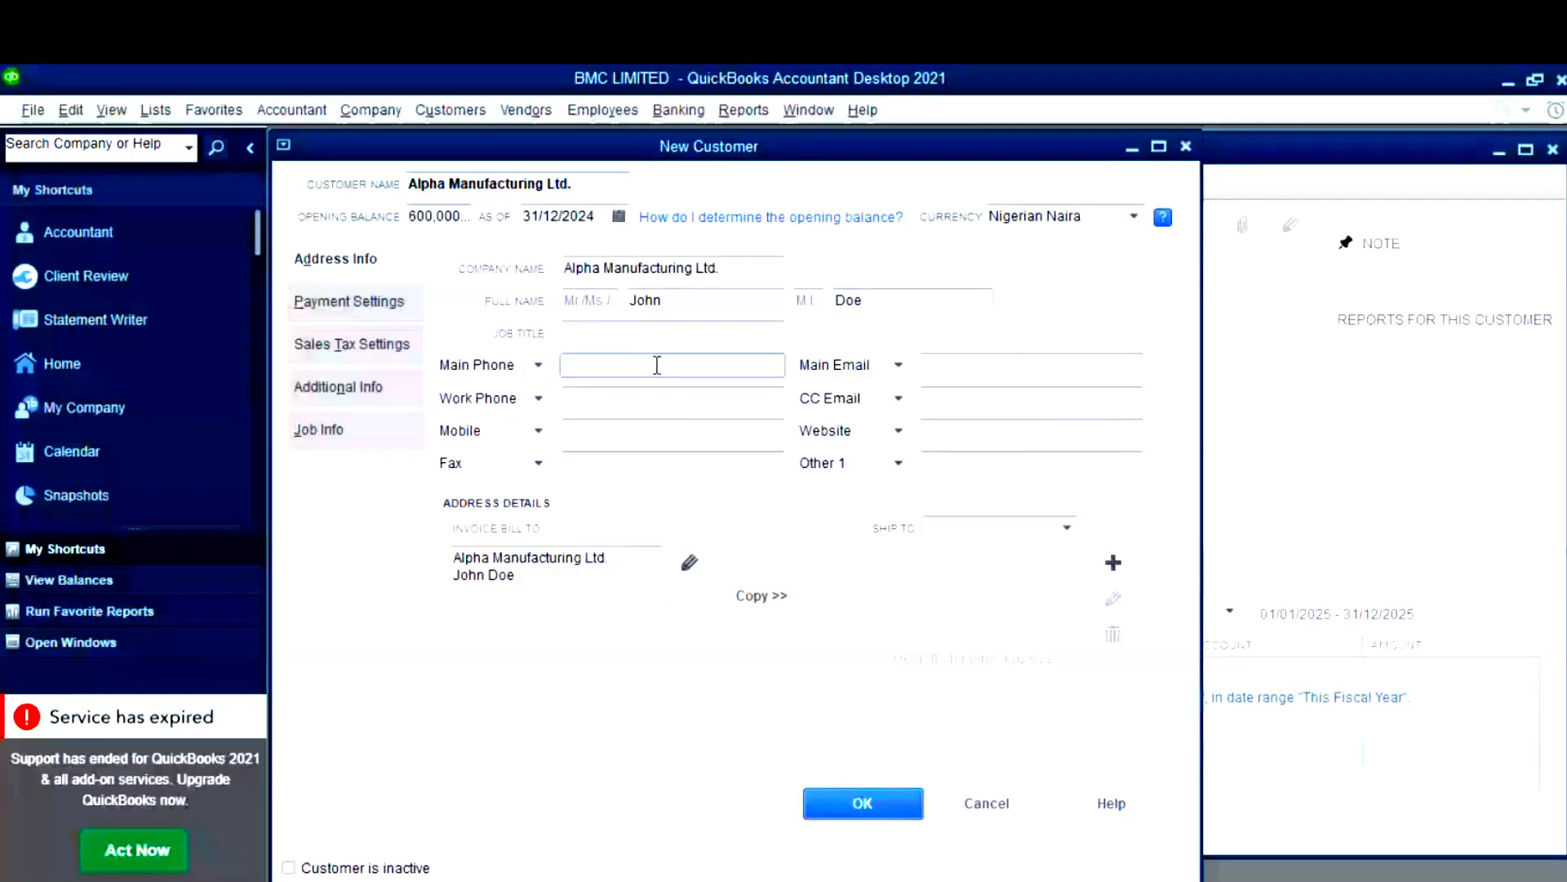
key("super+v")
left_click(700, 782)
left_click(982, 367)
key("super+v")
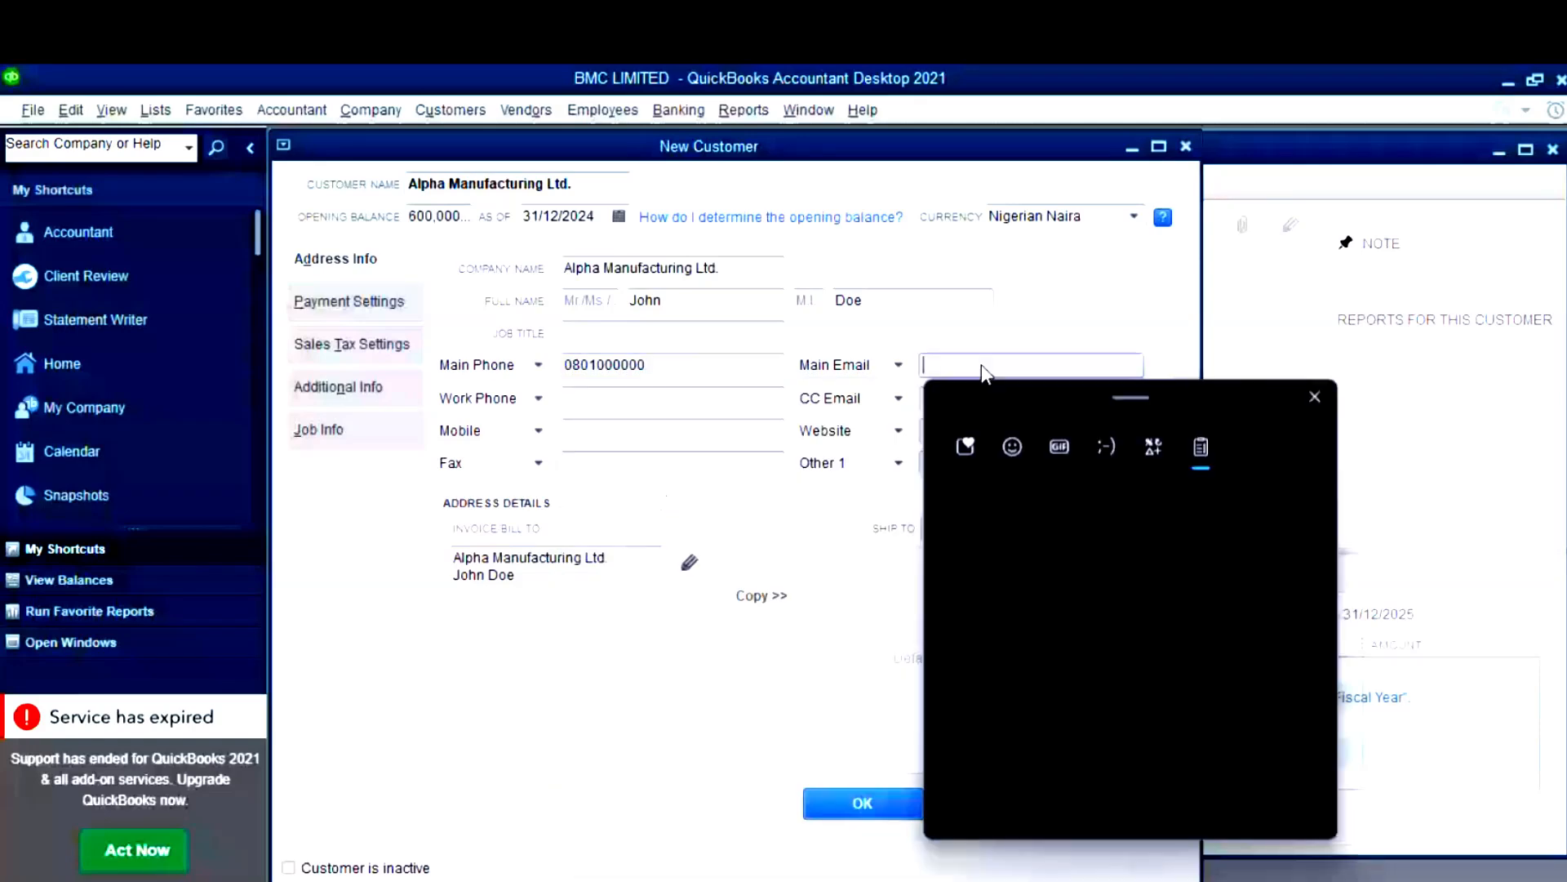
key("Return")
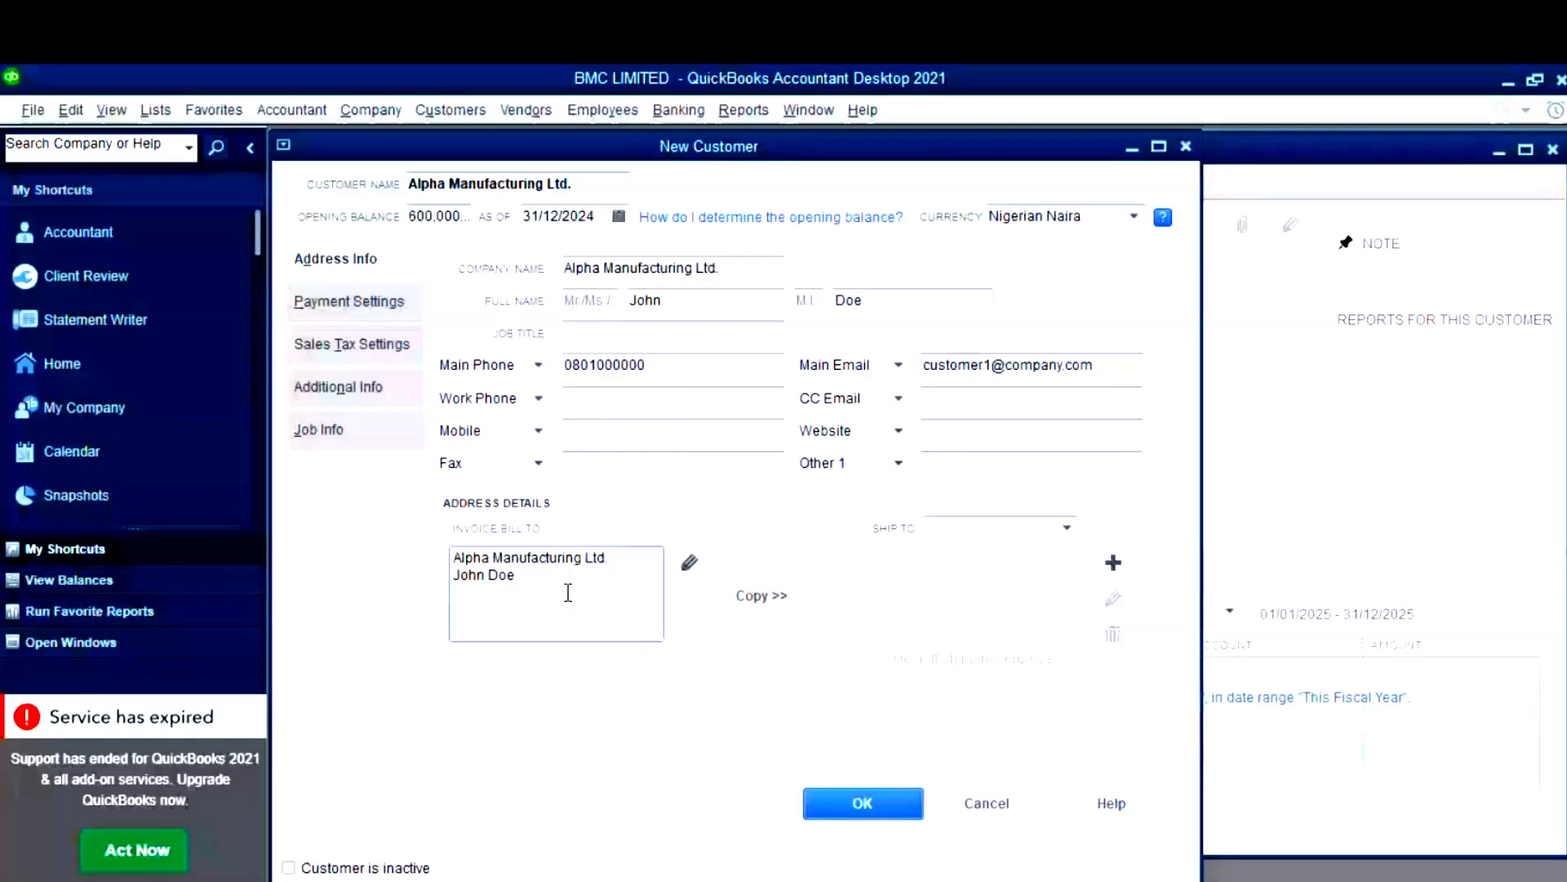
- Paste Lagos into the Invoice/Bill To address
key("super+v")
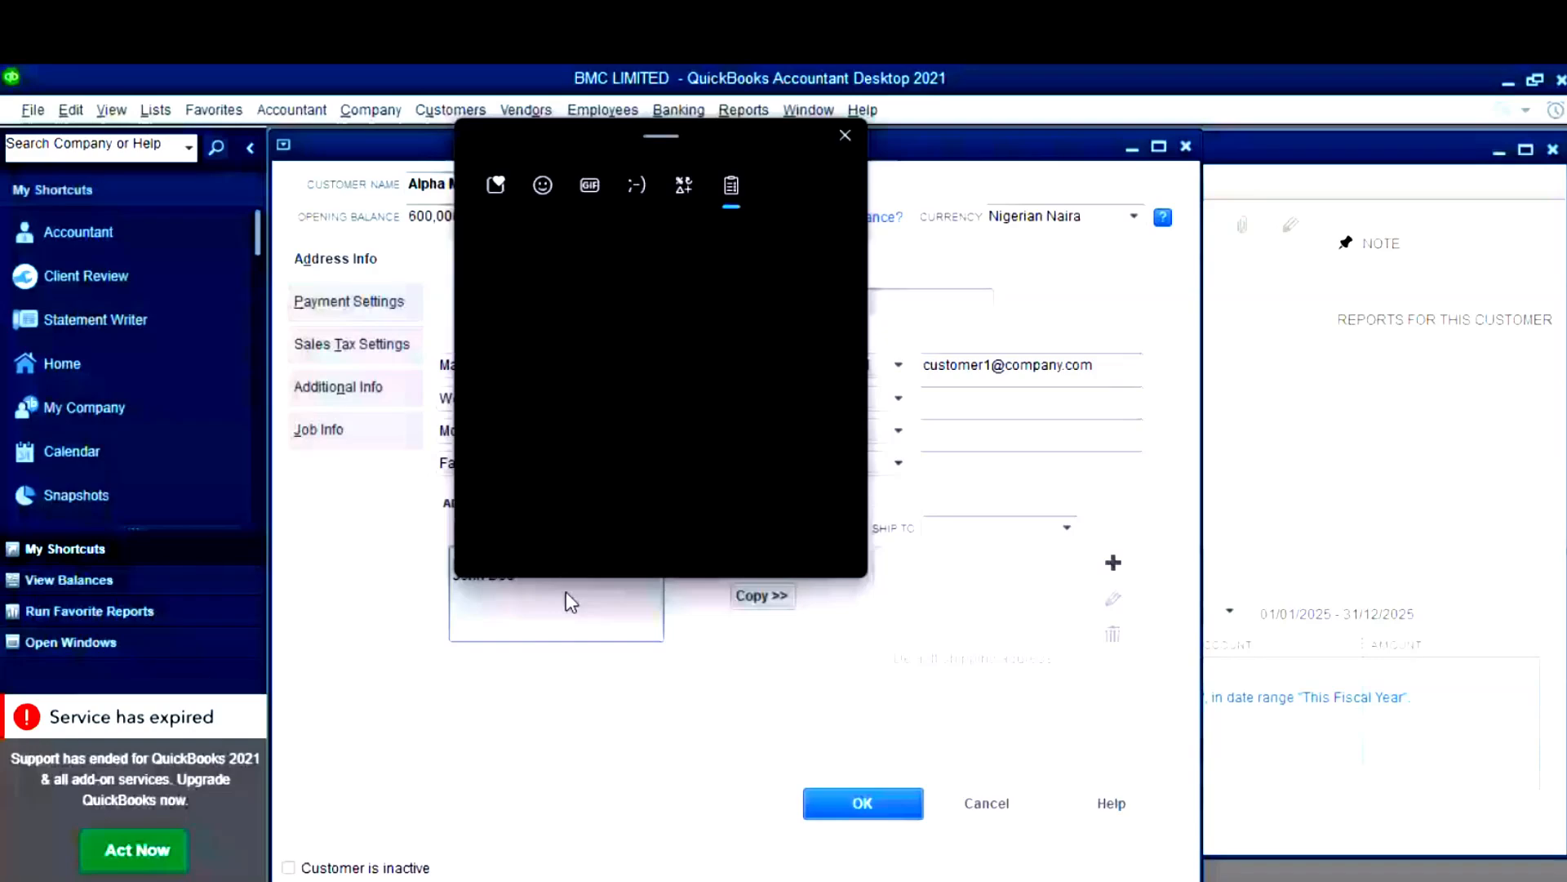
key("Return")
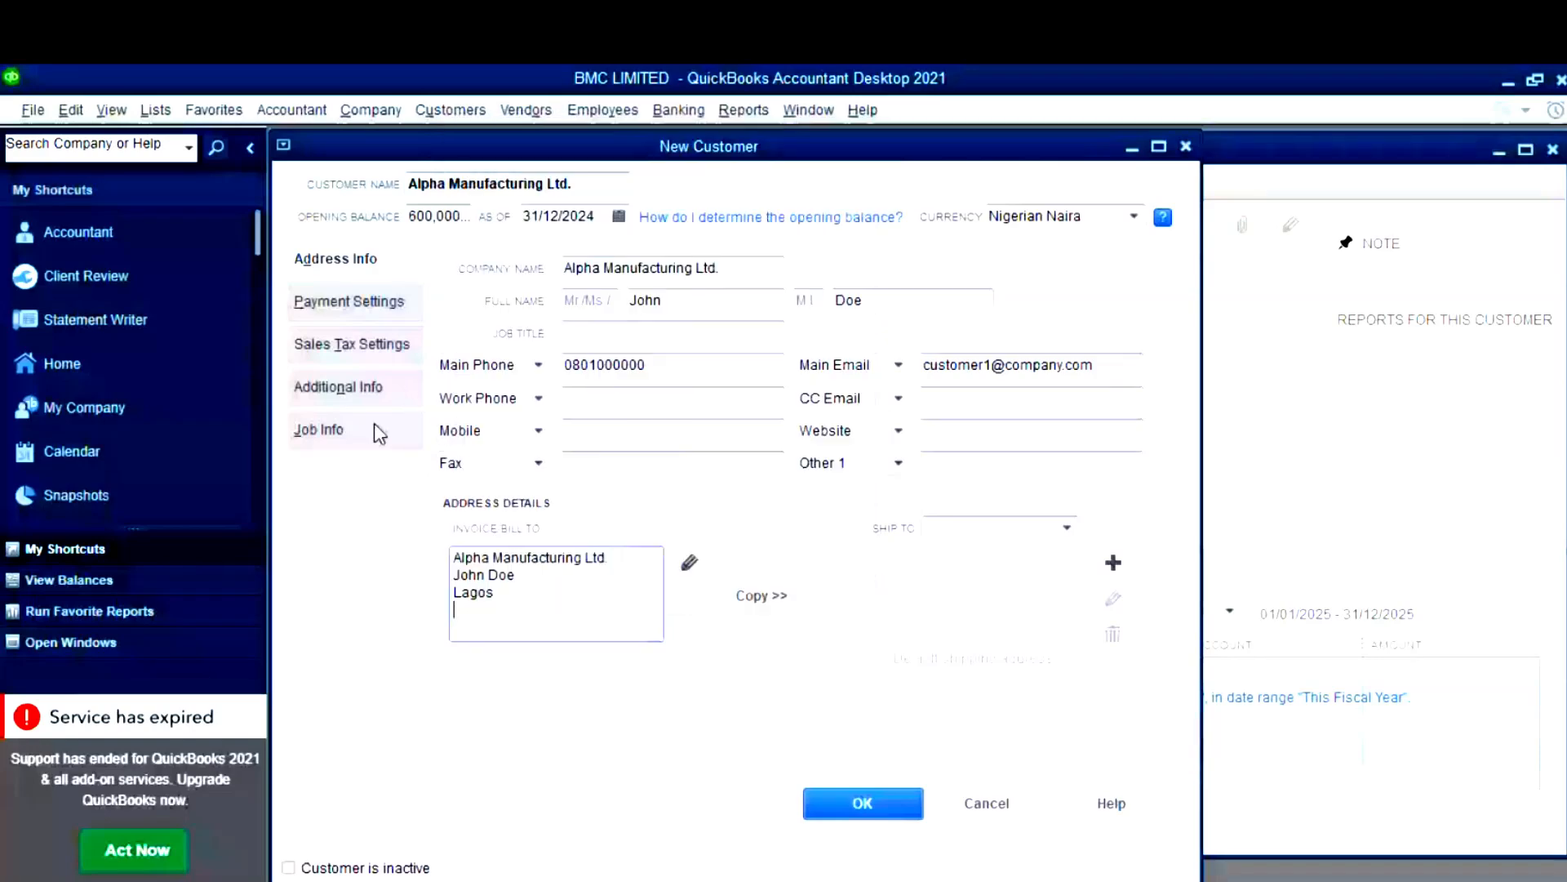
left_click(352, 302)
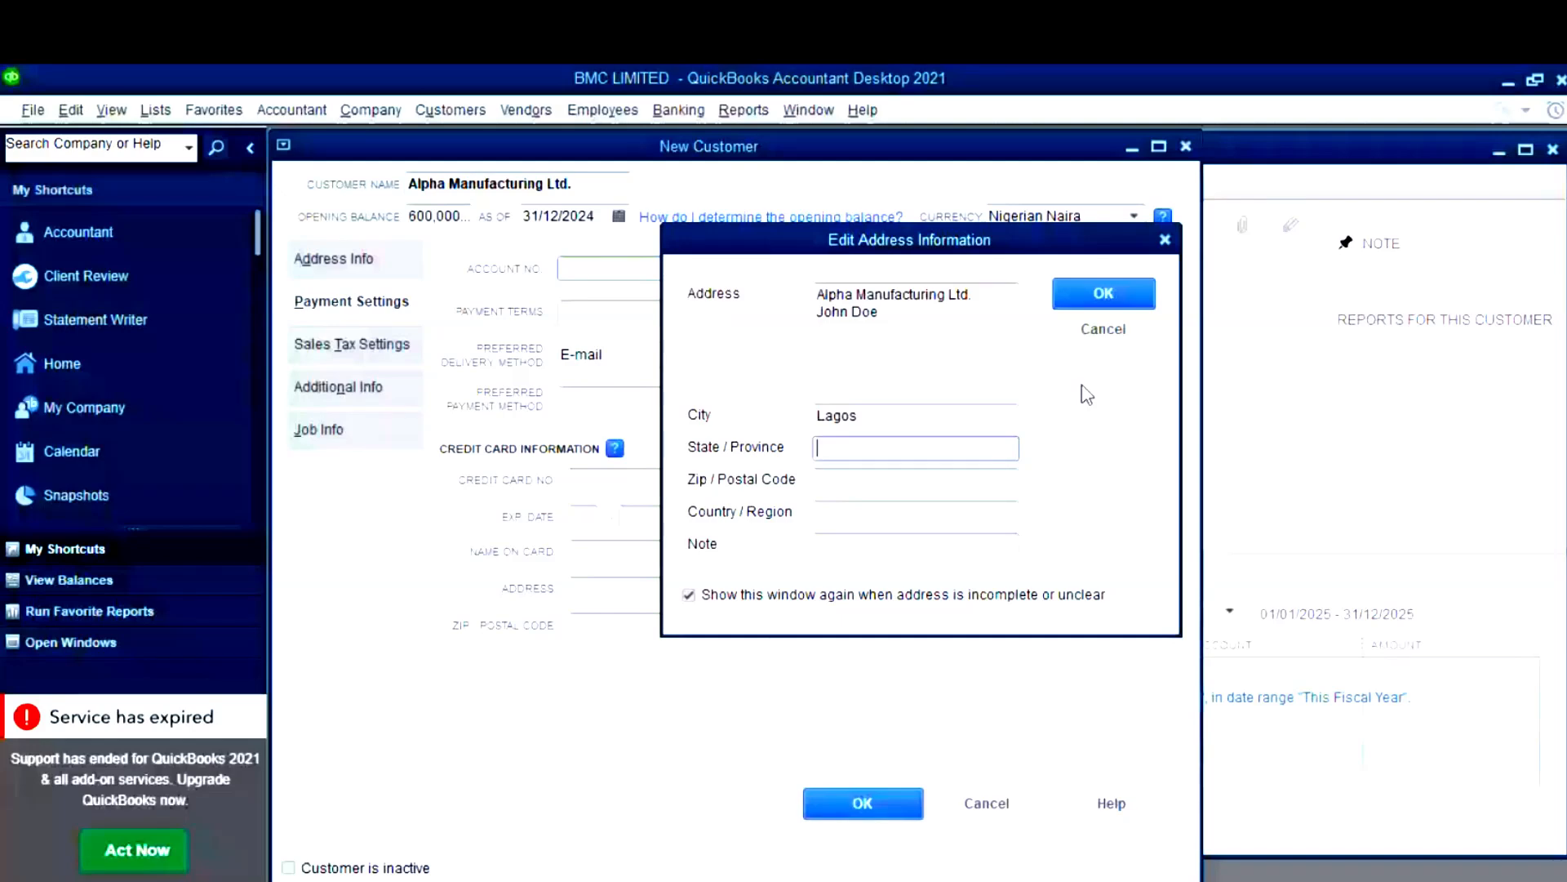
- Accept the address details and set payment terms to Due on receipt
left_click(1102, 295)
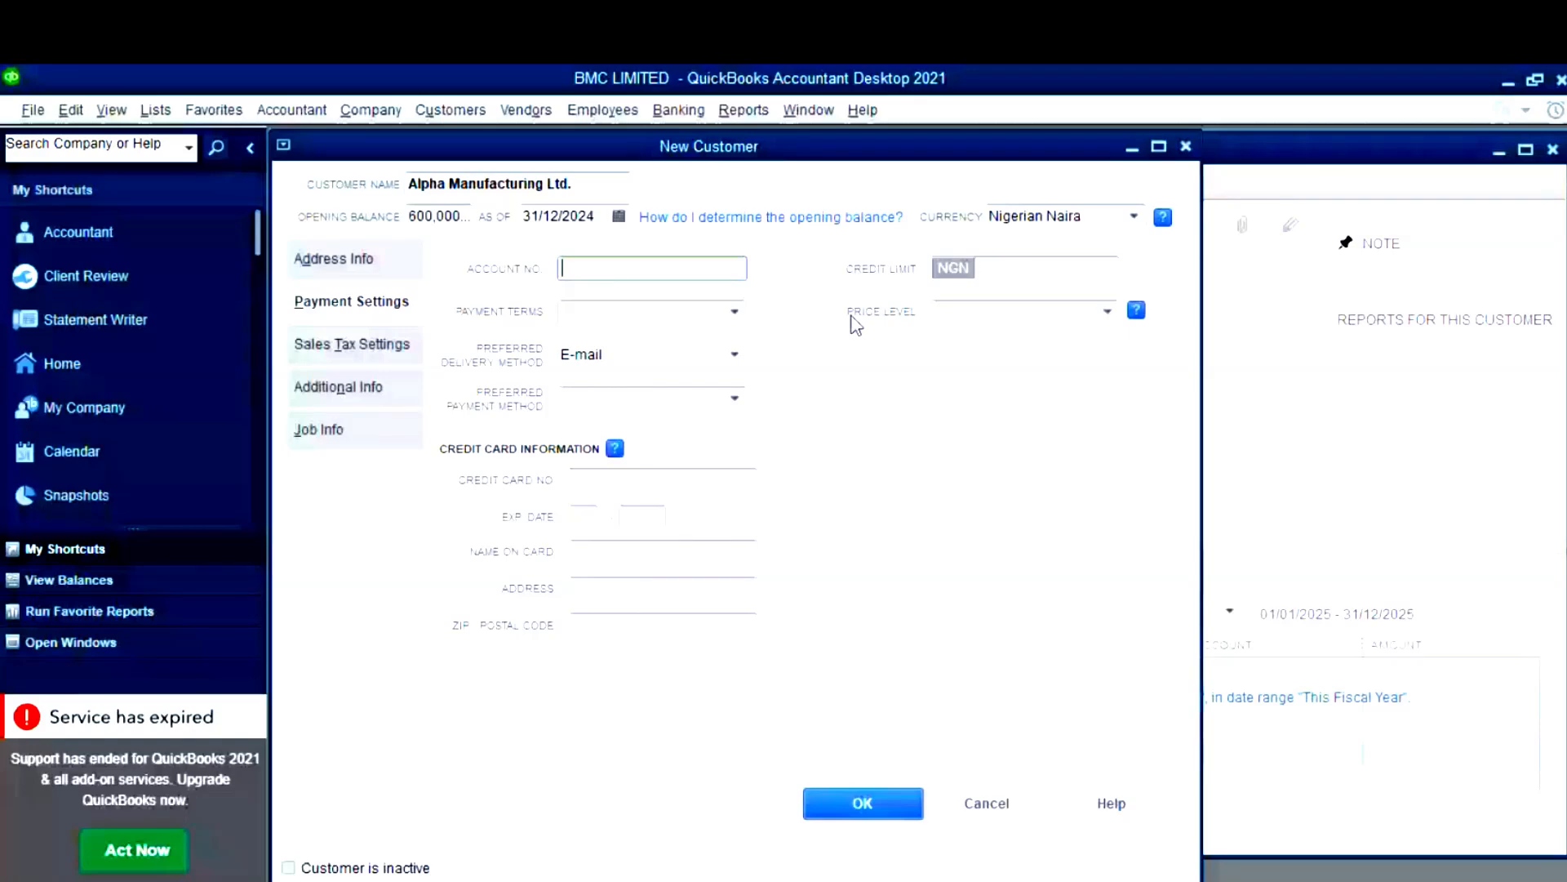
left_click(1057, 271)
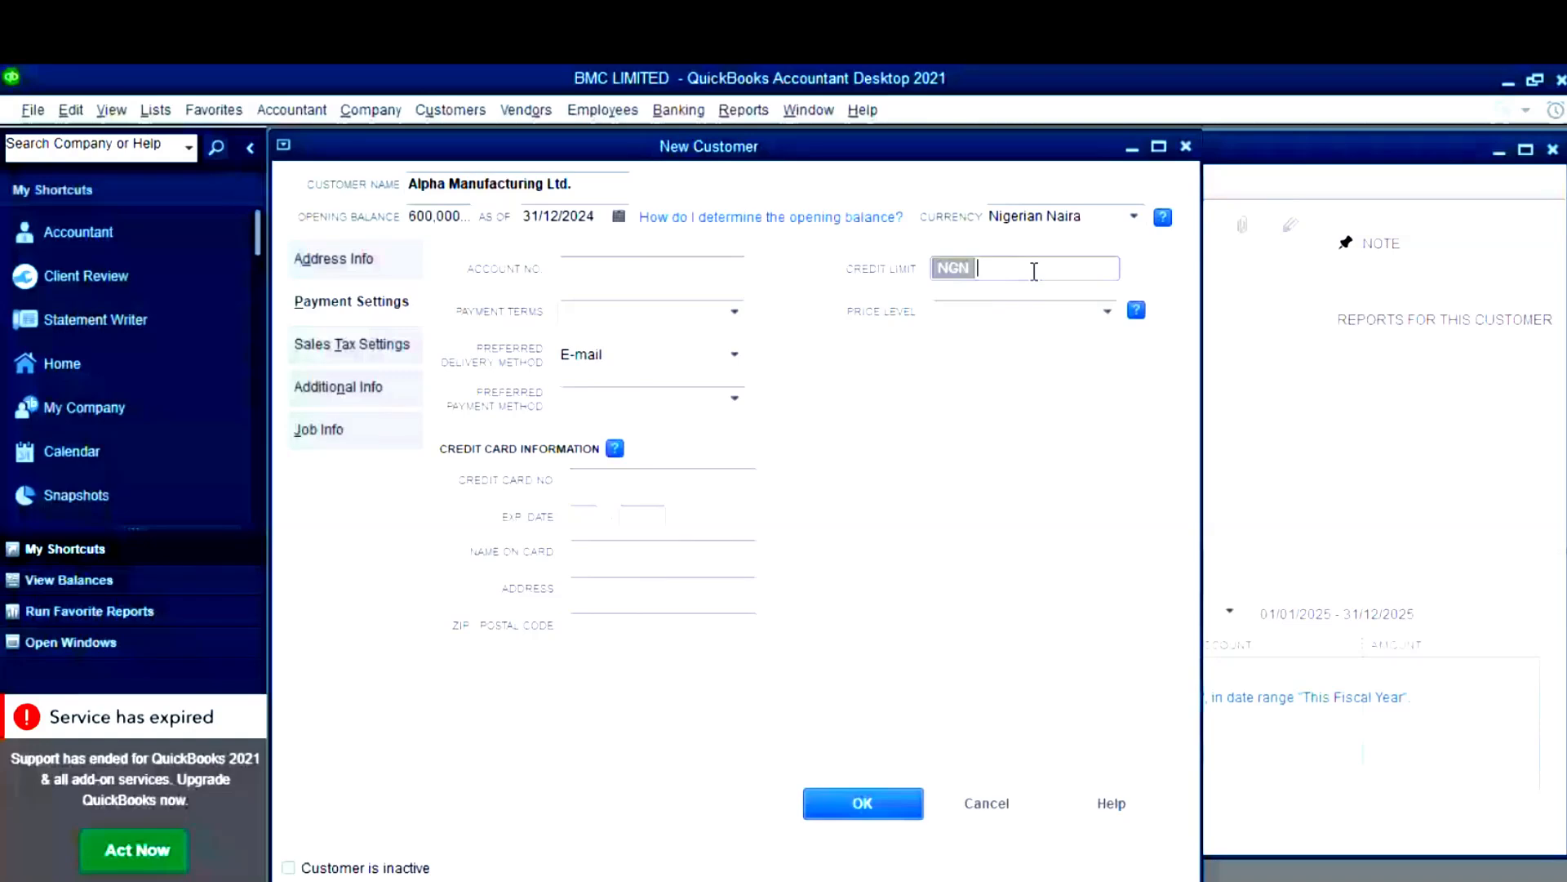
left_click(654, 311)
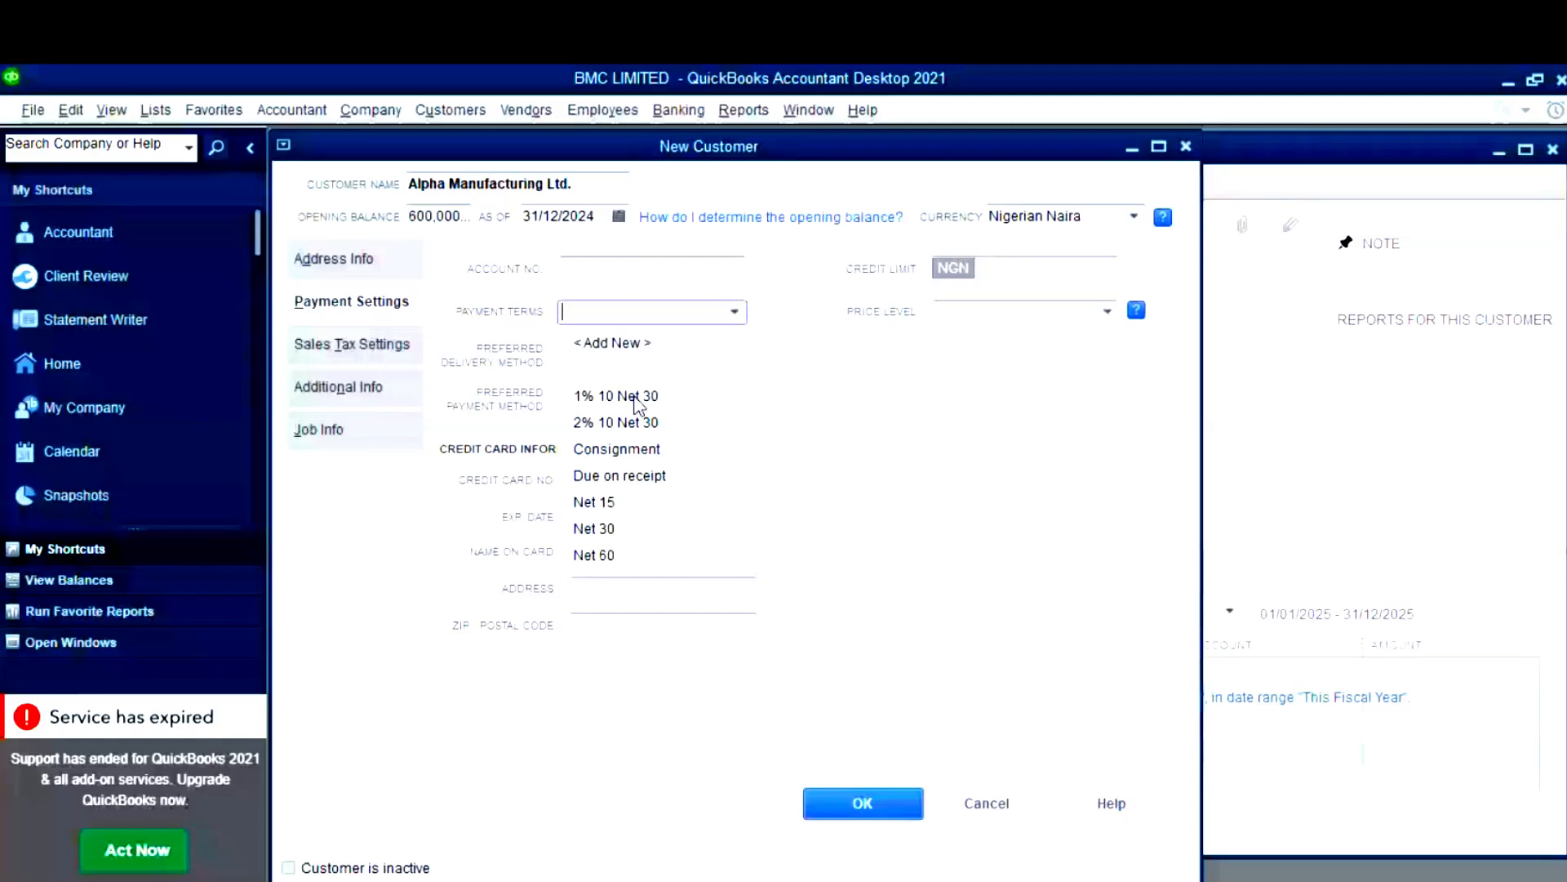
left_click(624, 476)
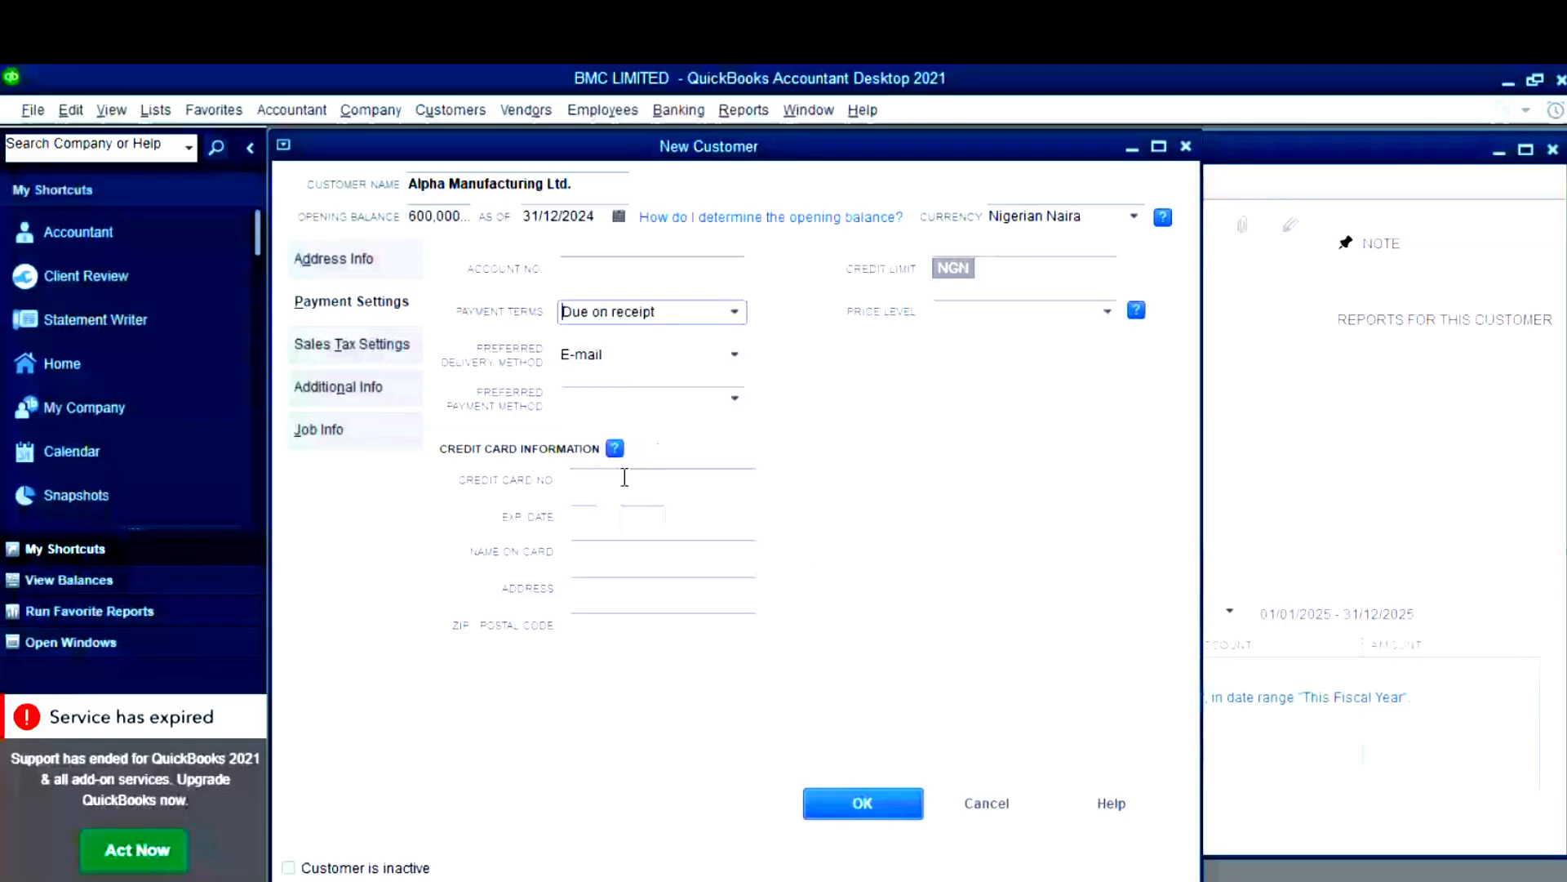
left_click(734, 313)
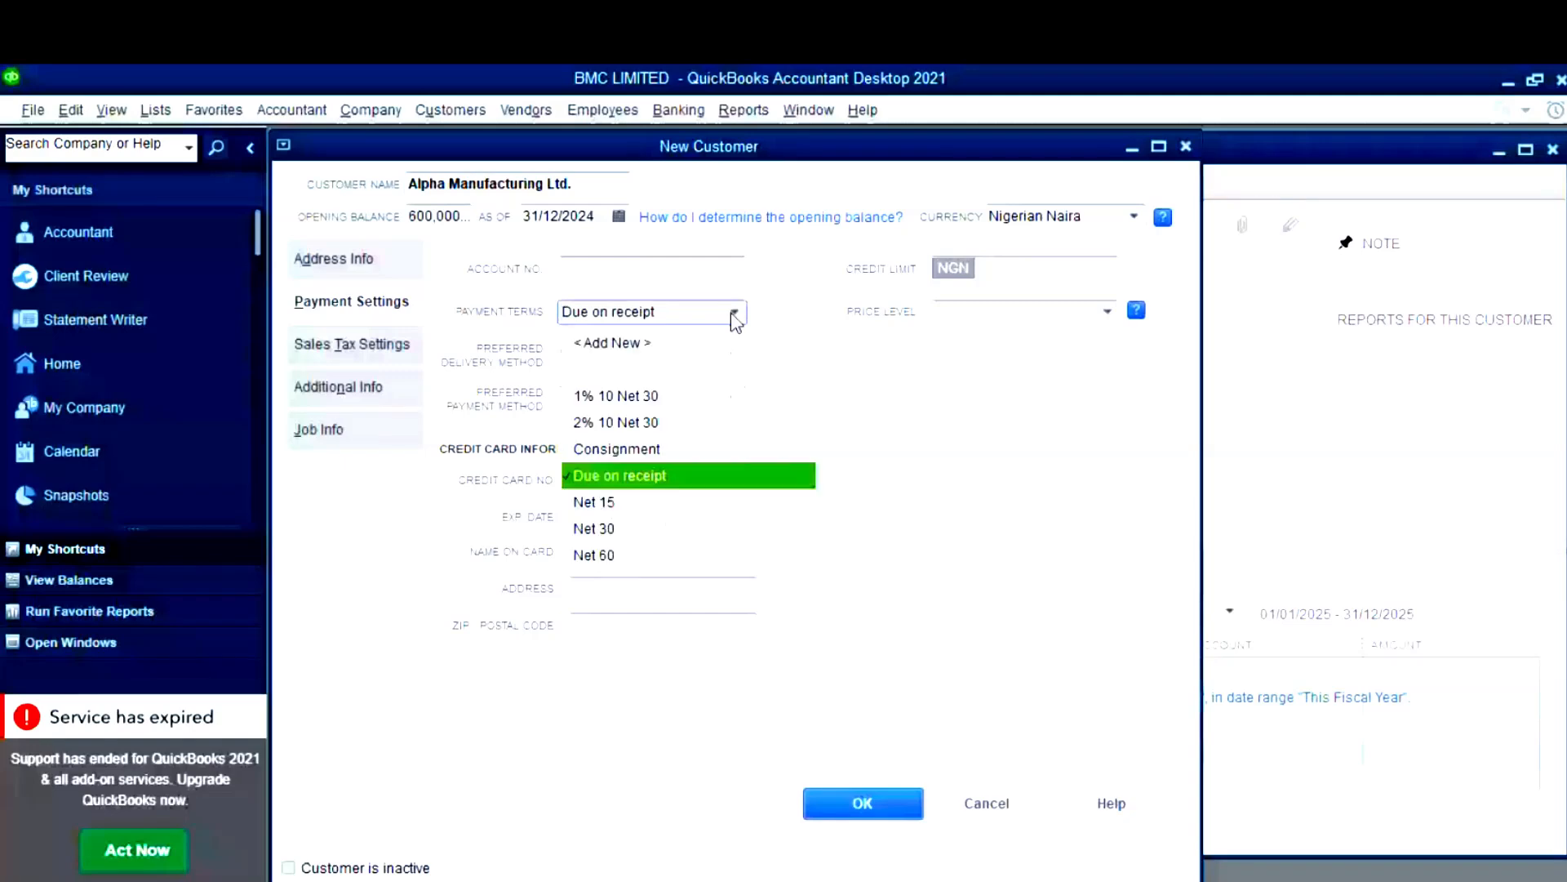
- Add a 90 Days payment term net due in 90 days, keeping Due on receipt selected
left_click(613, 342)
type("ne")
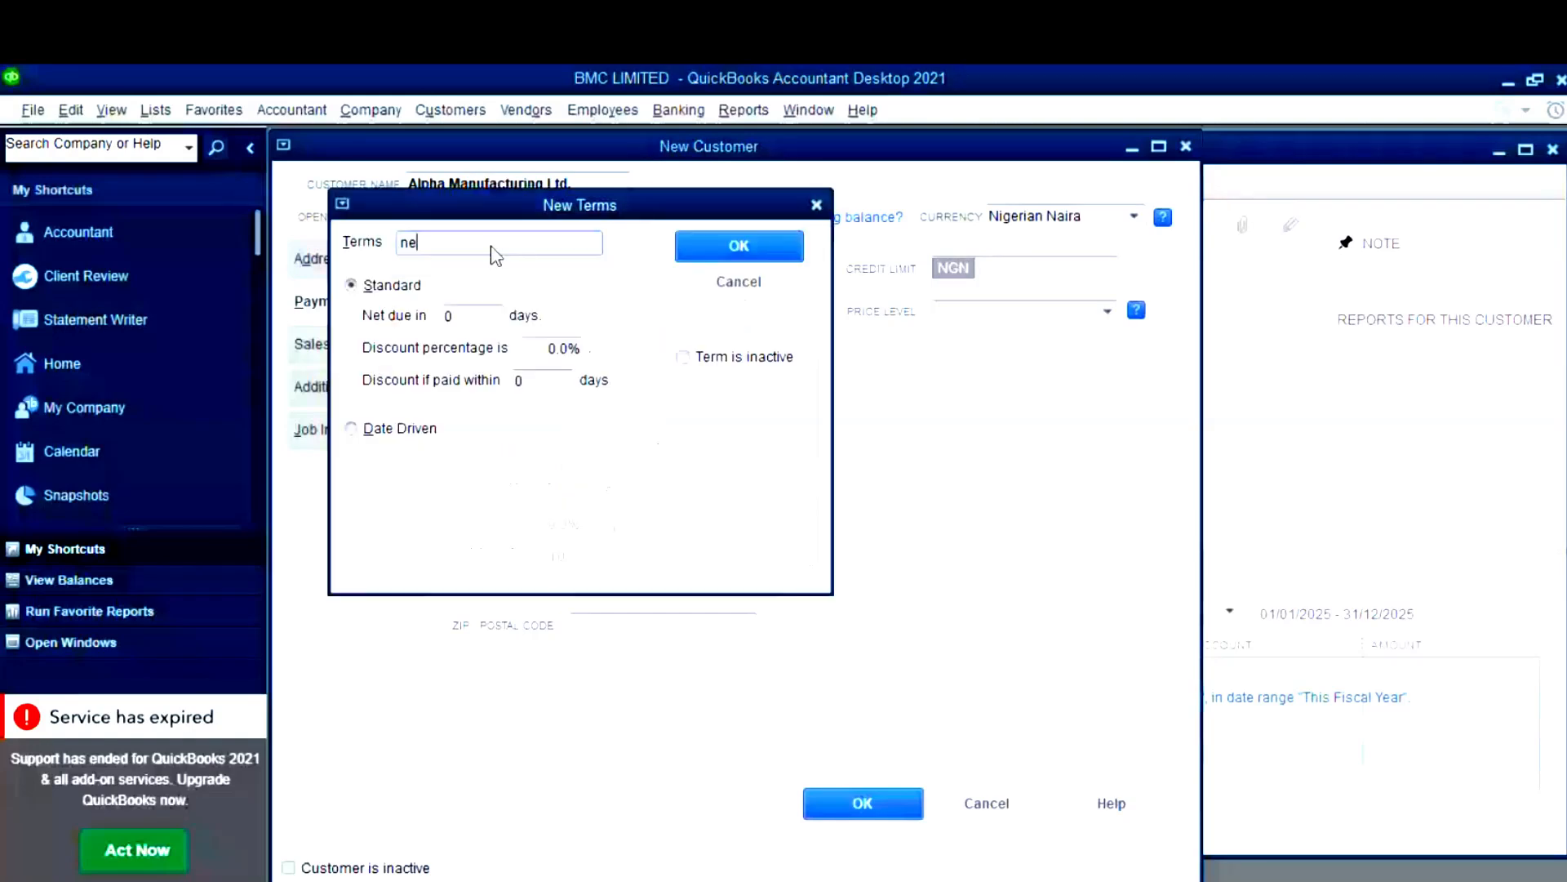
type("t 90")
left_click_drag(462, 244, 346, 239)
type("90 Days")
key("Tab")
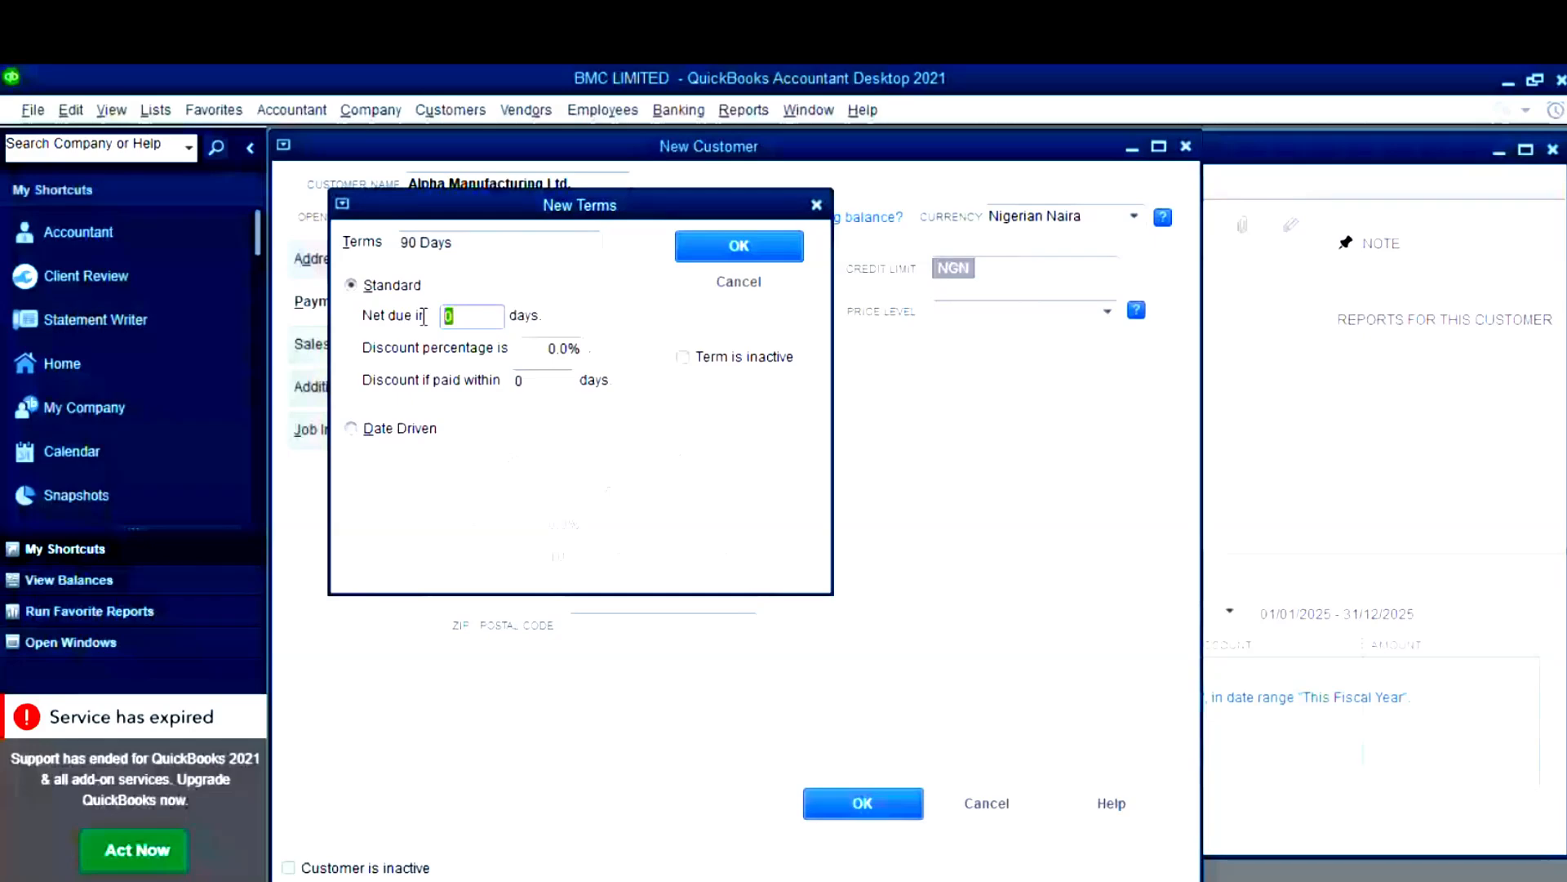
type("90")
left_click(786, 250)
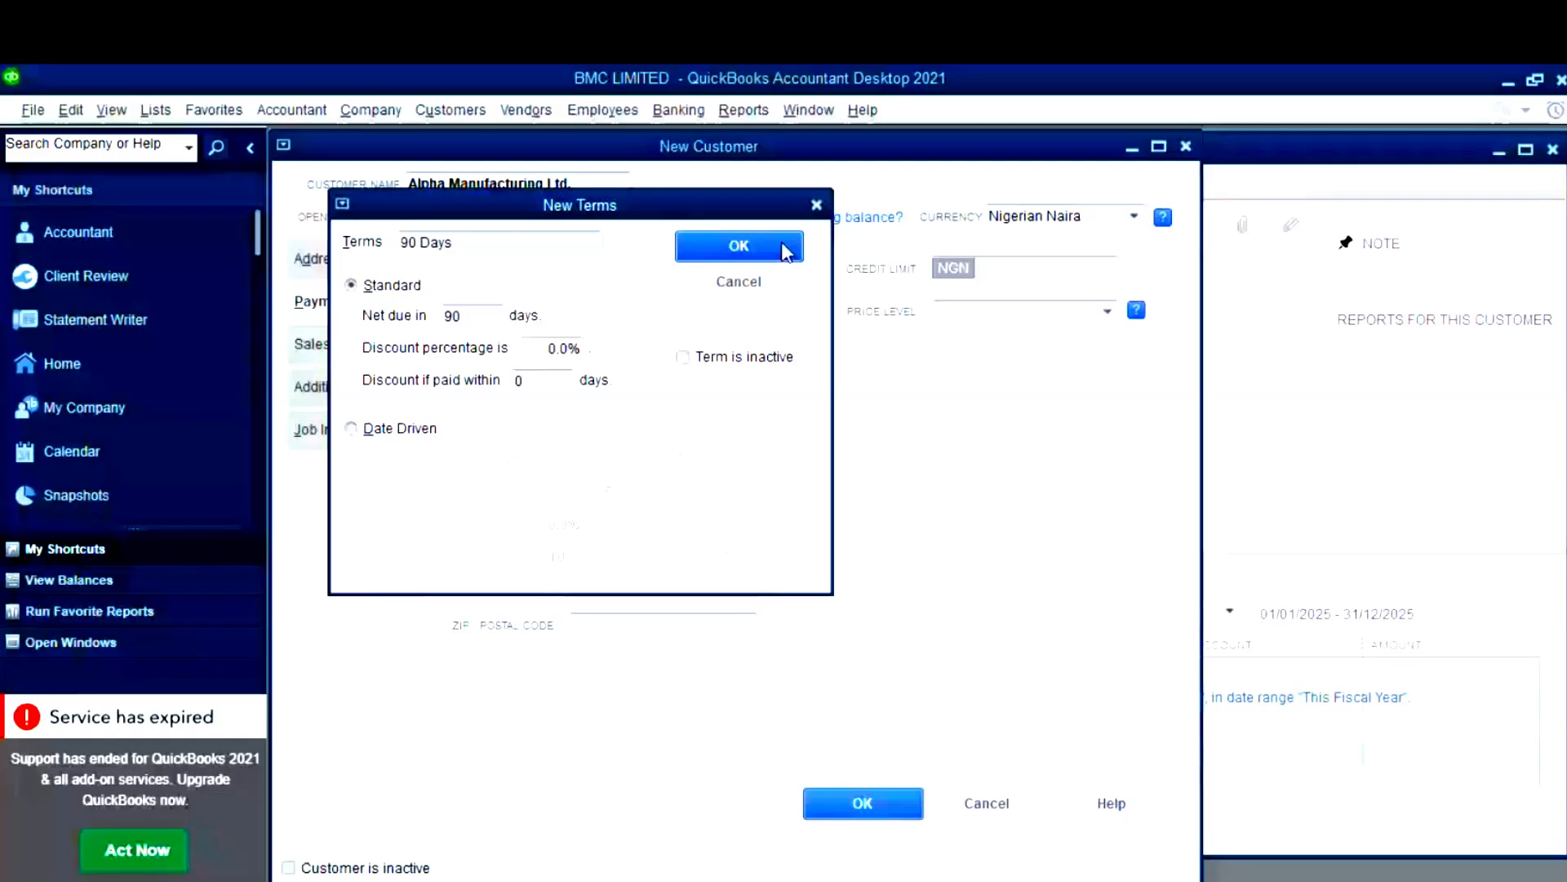
left_click(787, 250)
left_click(627, 504)
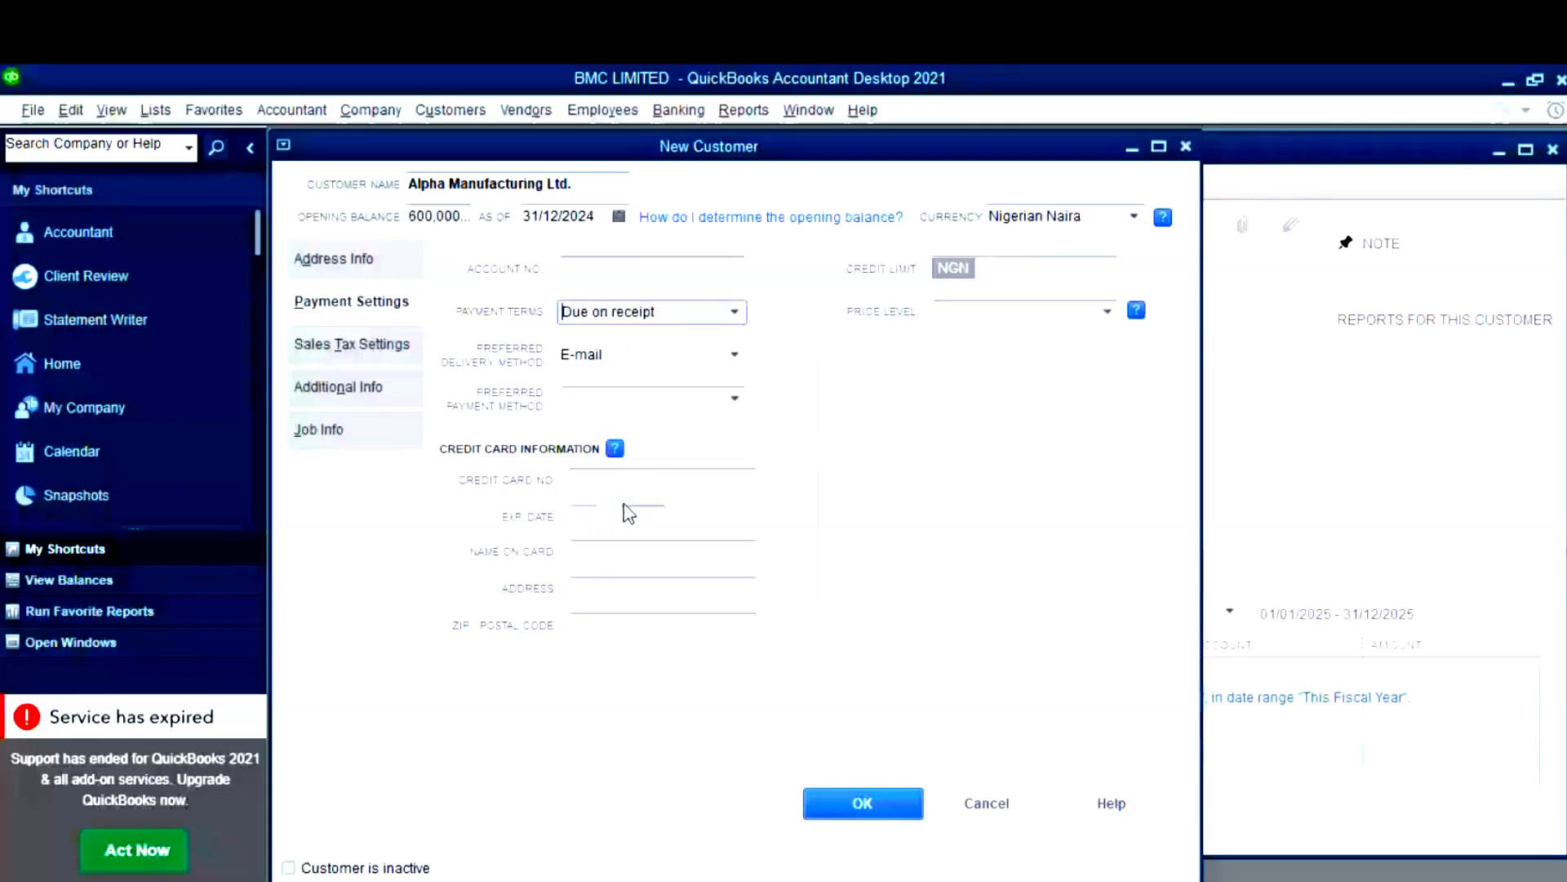
- Review Sales Tax and Additional Info, leaving customer type and sales rep blank
left_click(354, 344)
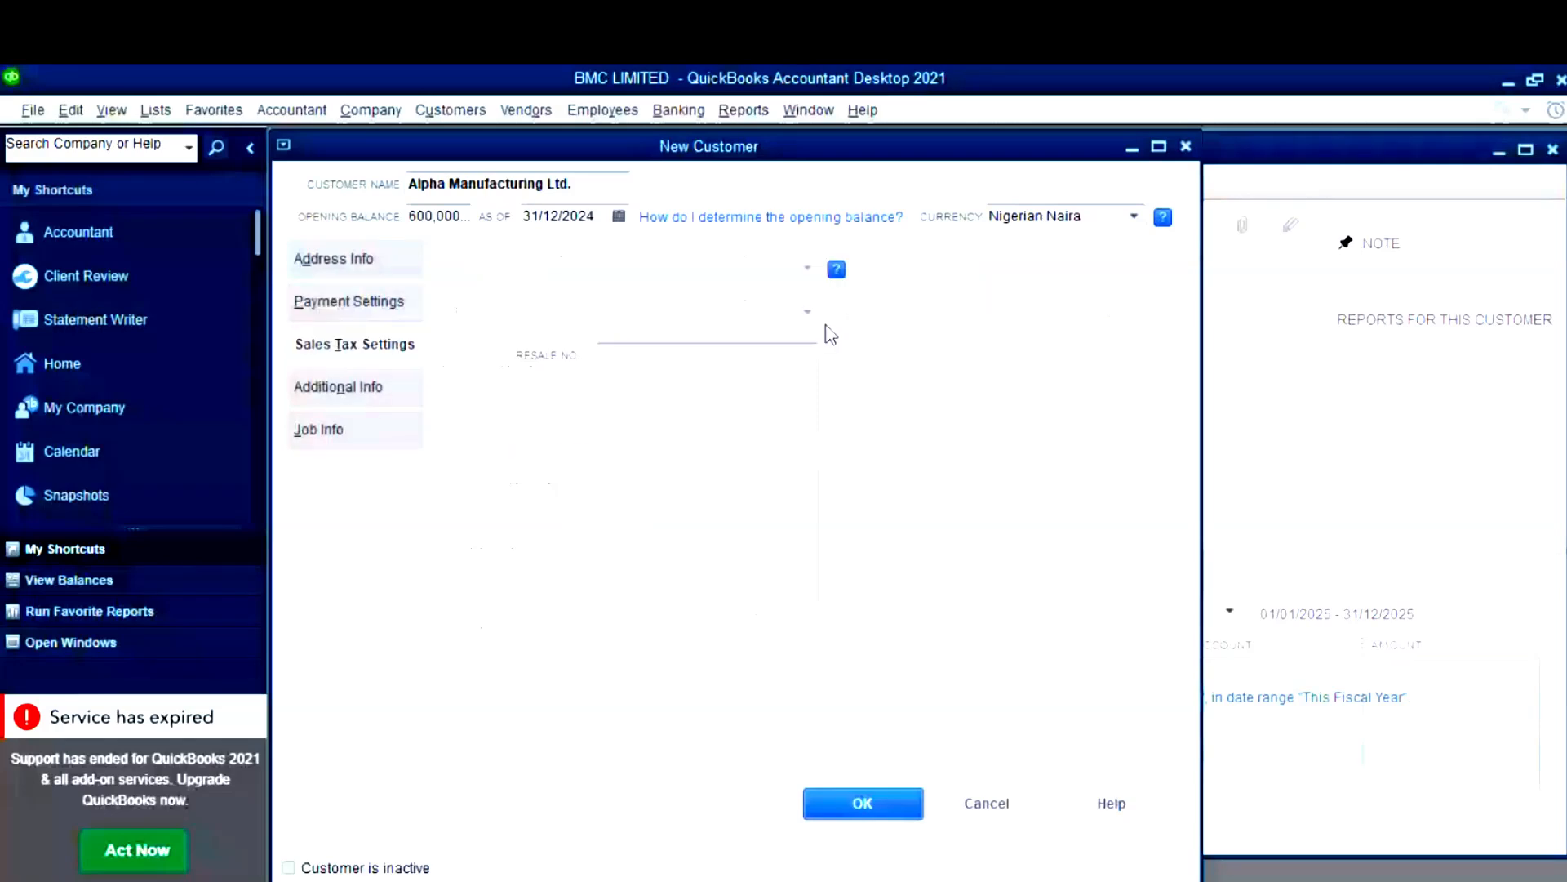
left_click(354, 387)
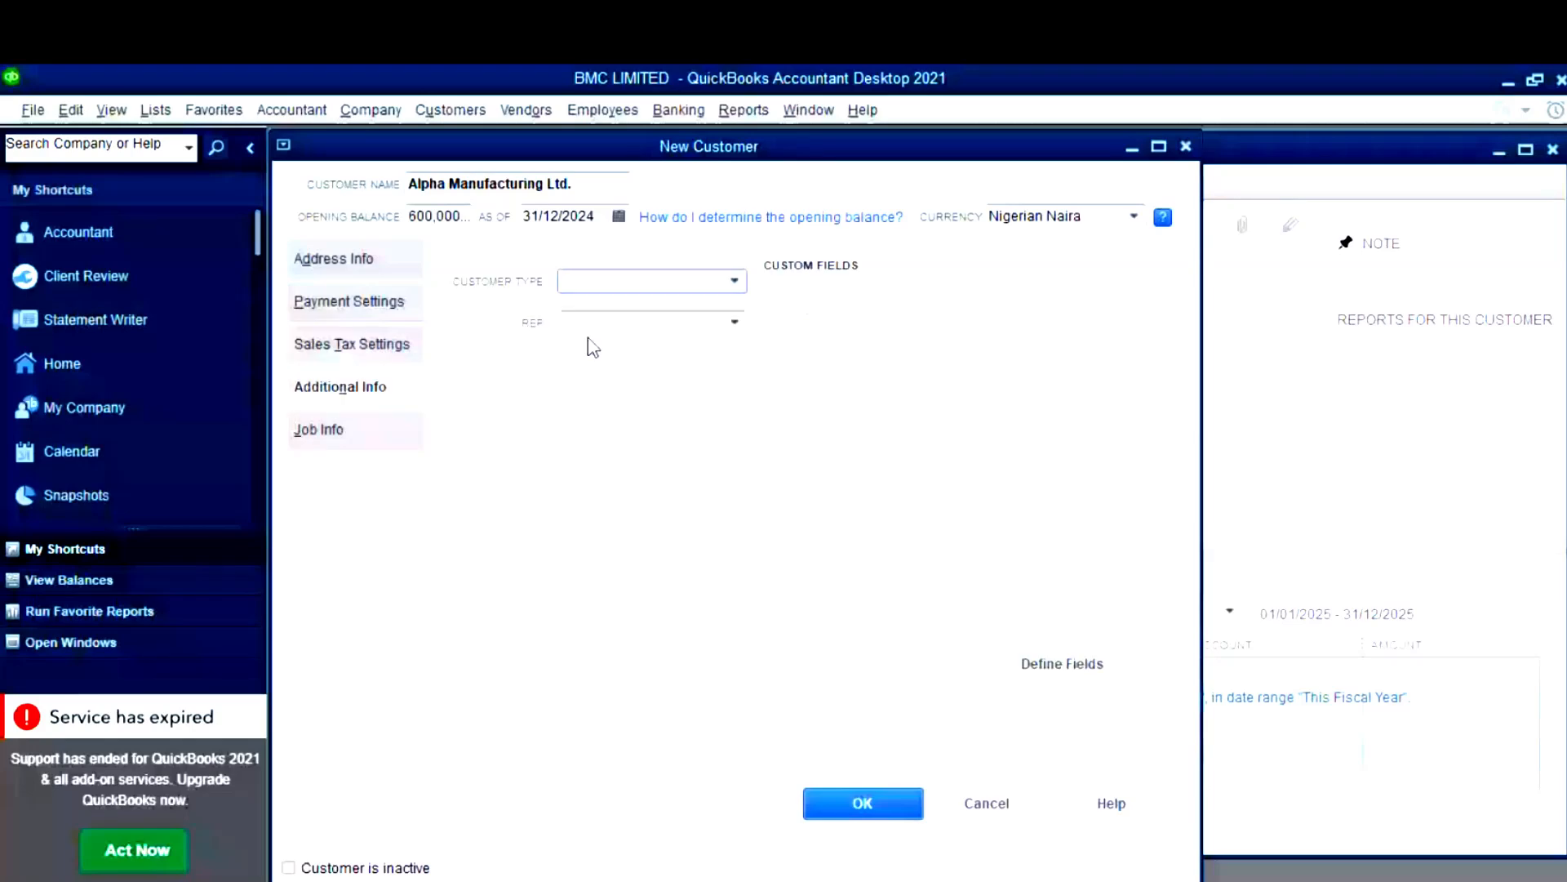
left_click(735, 281)
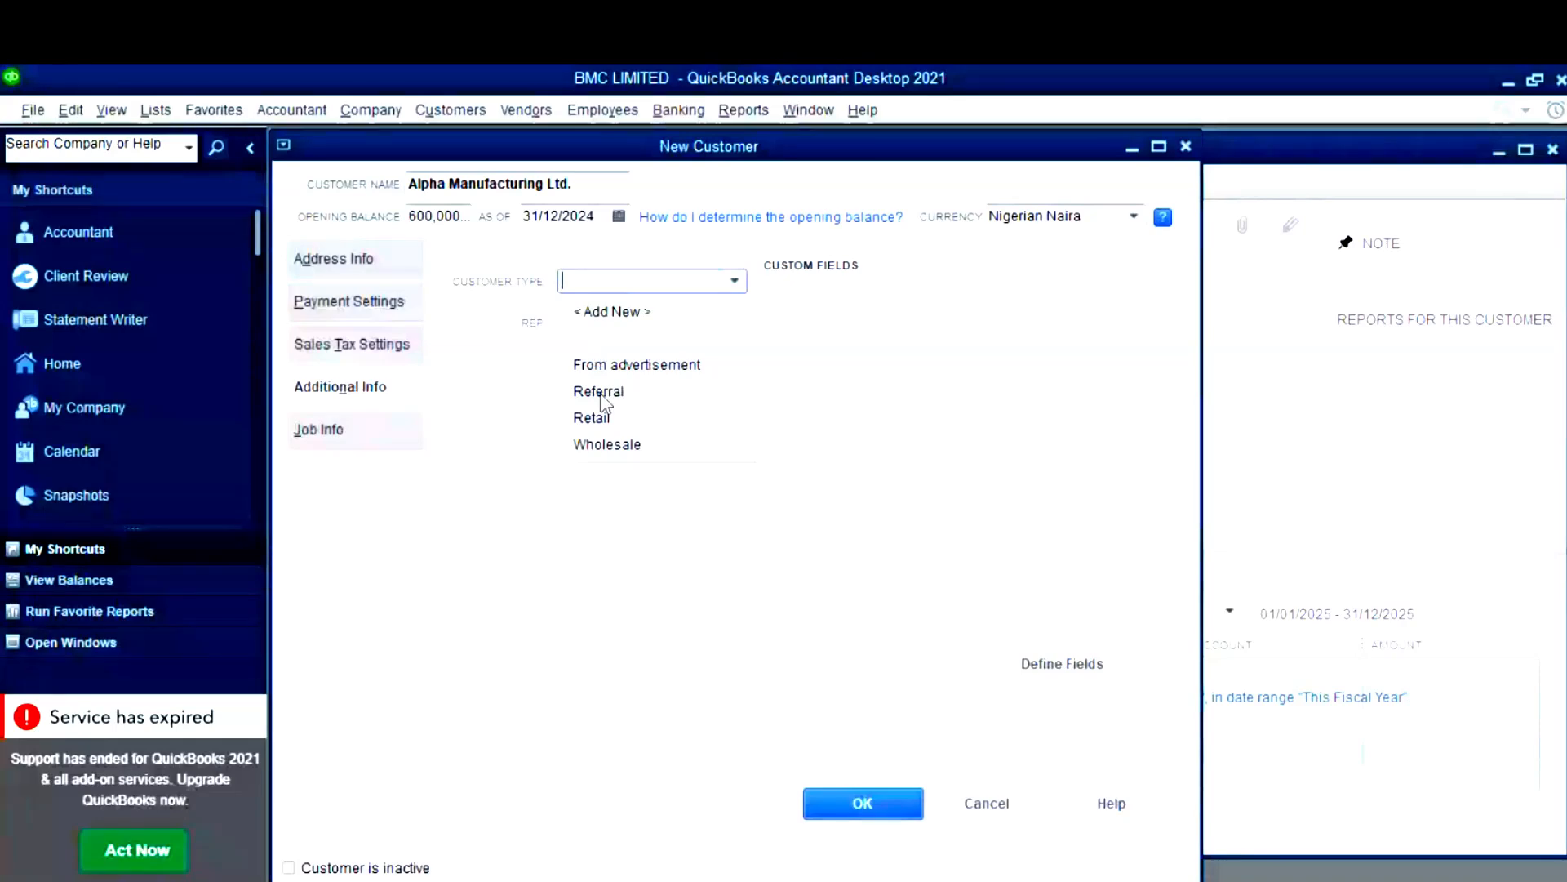
left_click(625, 546)
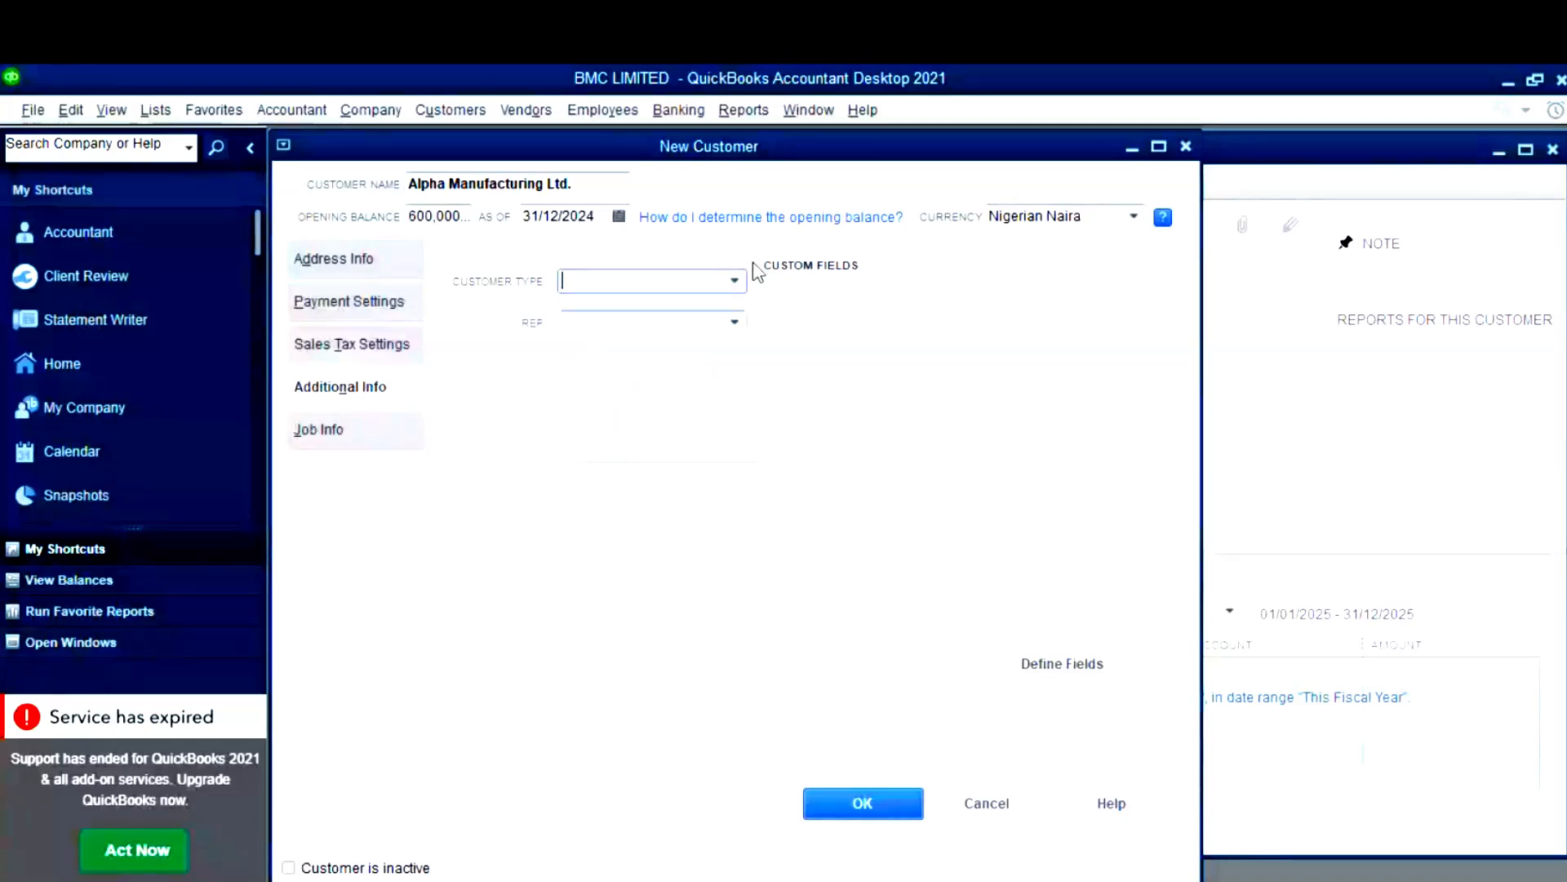
left_click(735, 321)
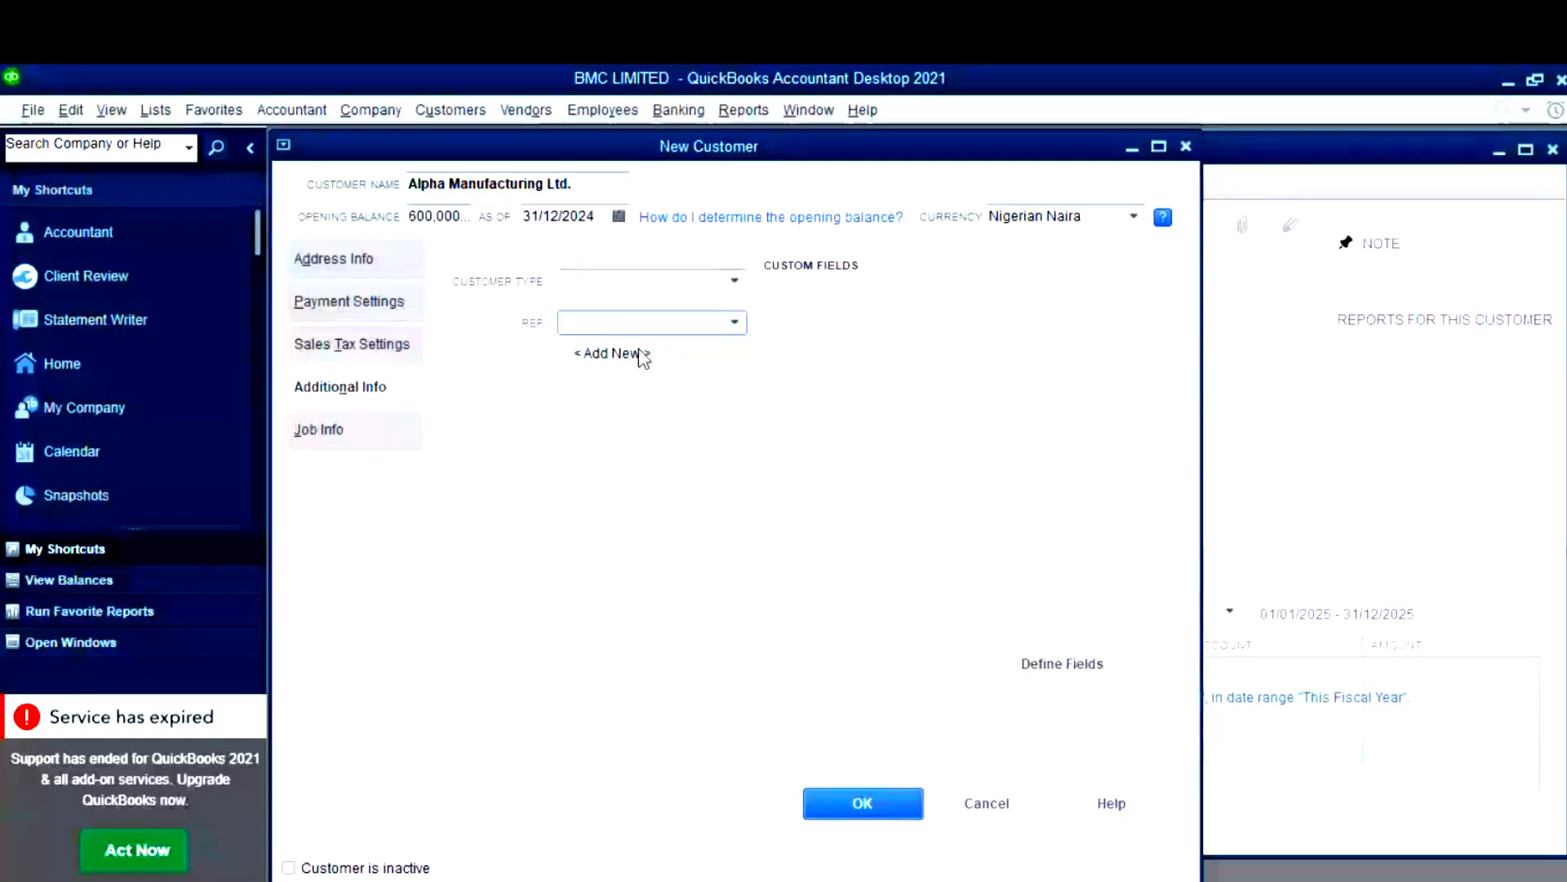
left_click(355, 437)
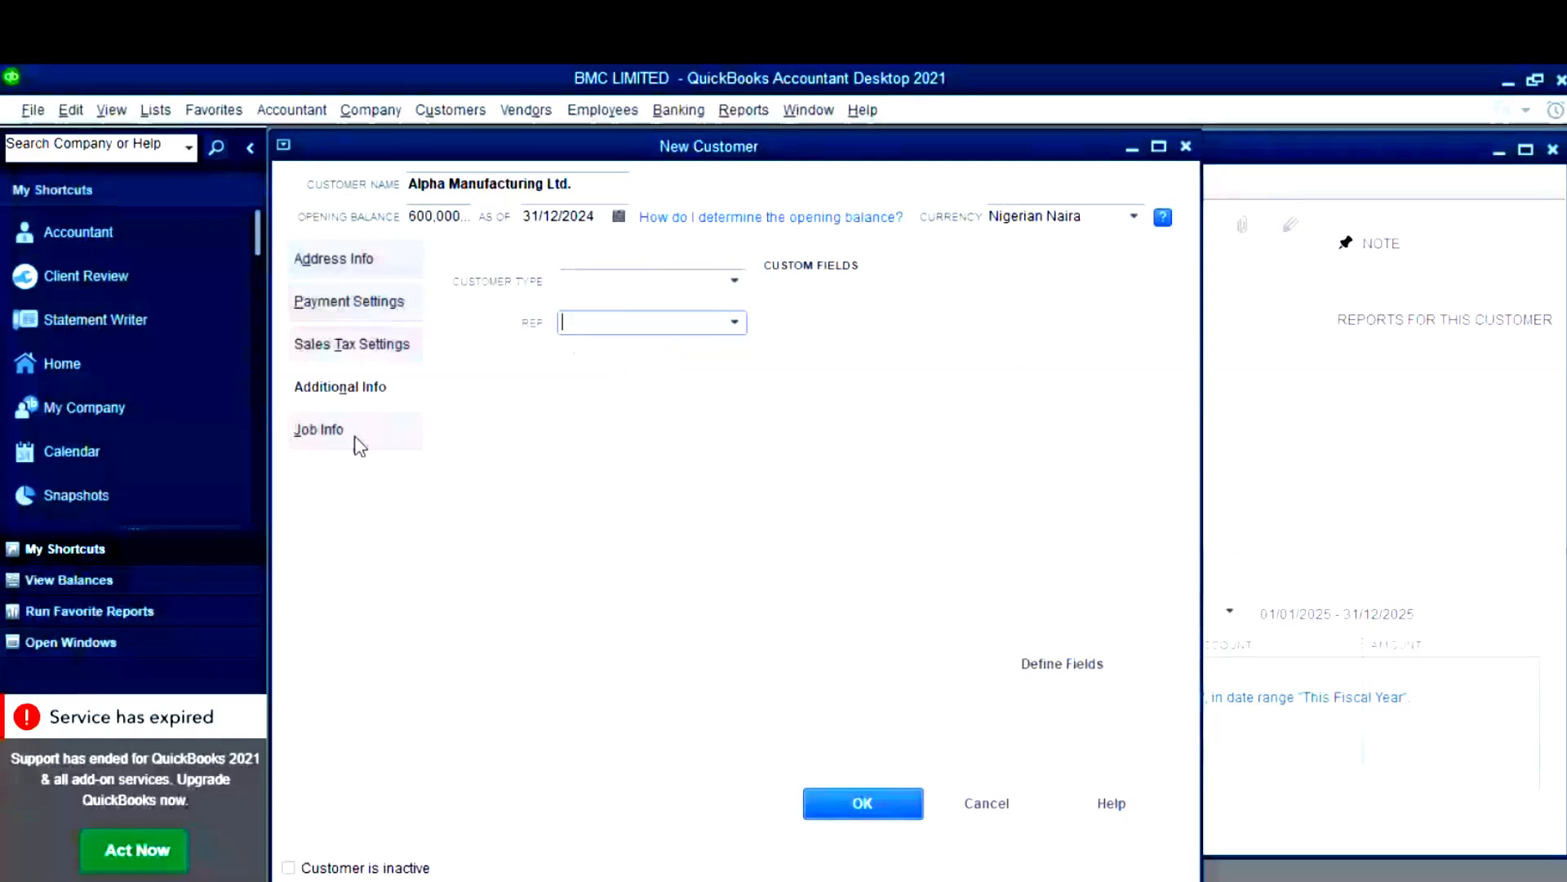
- Check Job Info, save Alpha Manufacturing Ltd., and widen the Name column in Customer Center
left_click(360, 445)
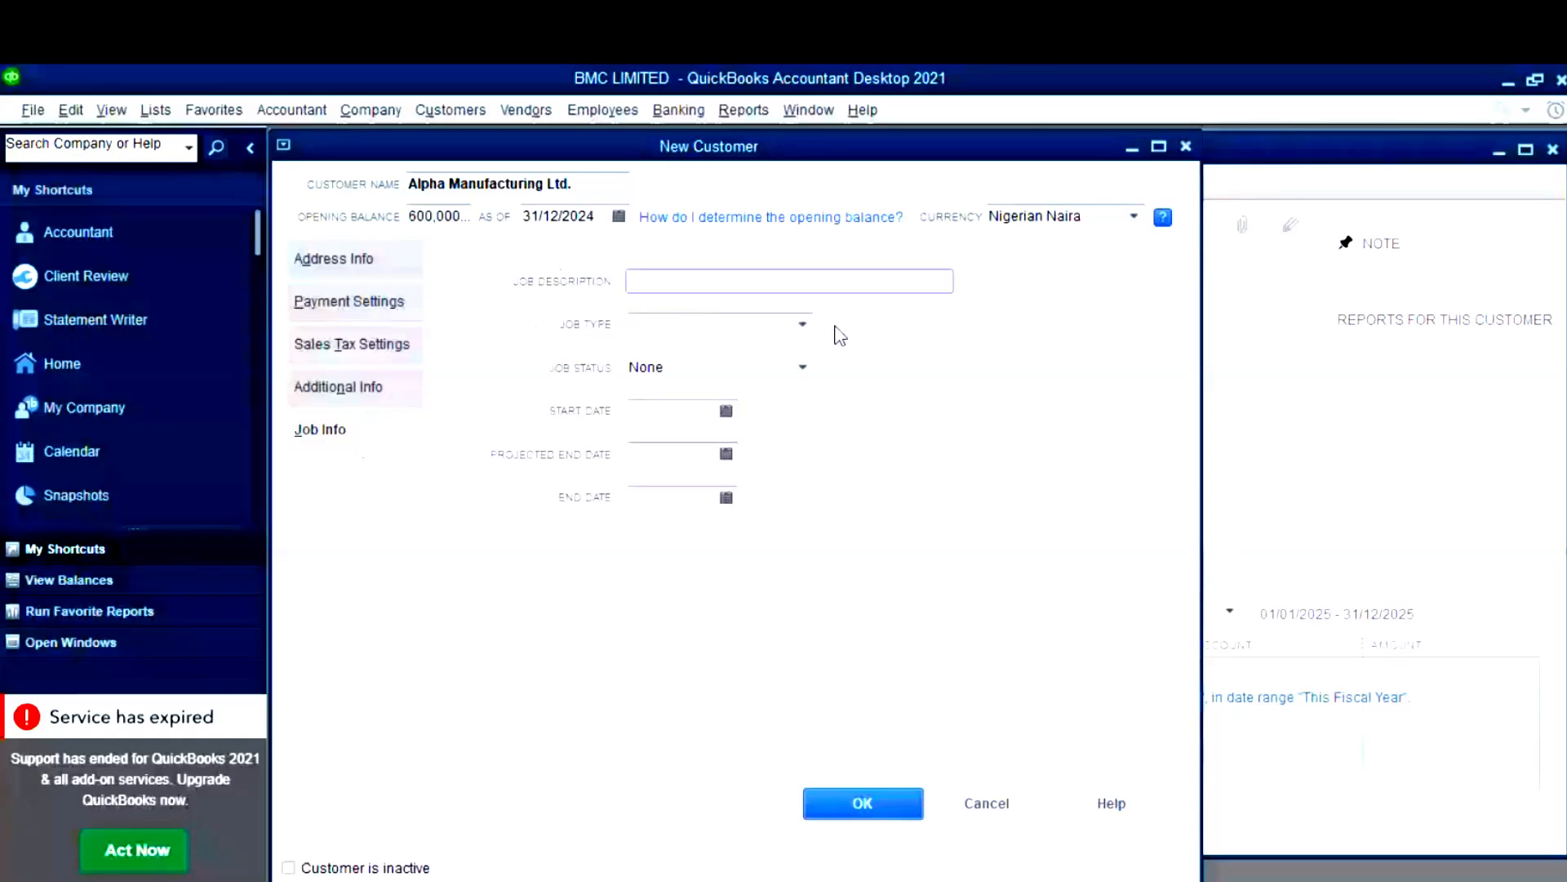
left_click(809, 281)
left_click(861, 808)
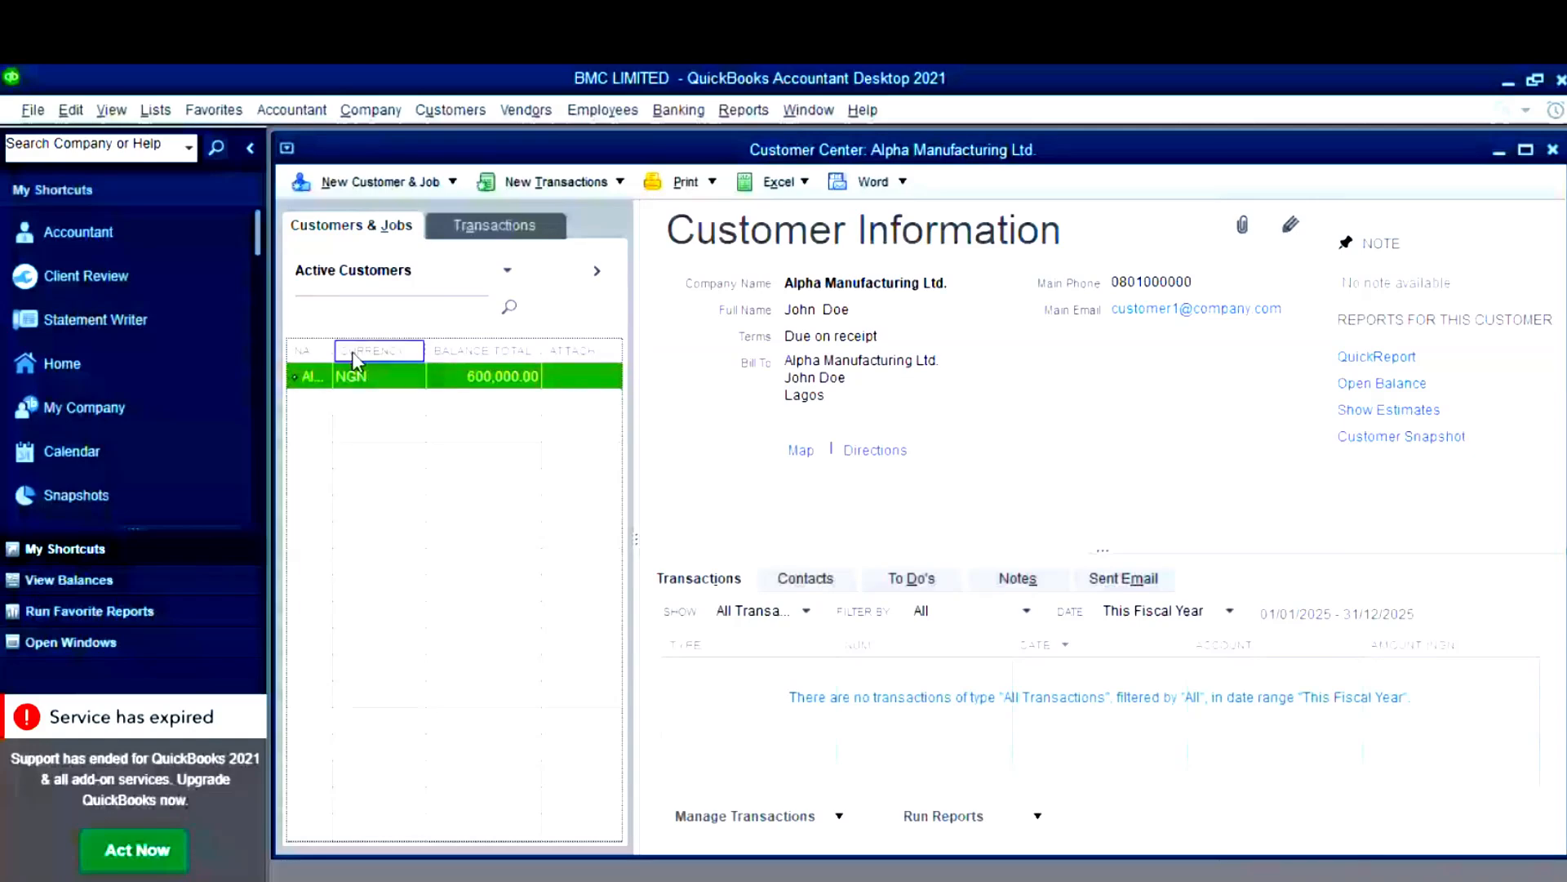
left_click_drag(333, 351, 417, 360)
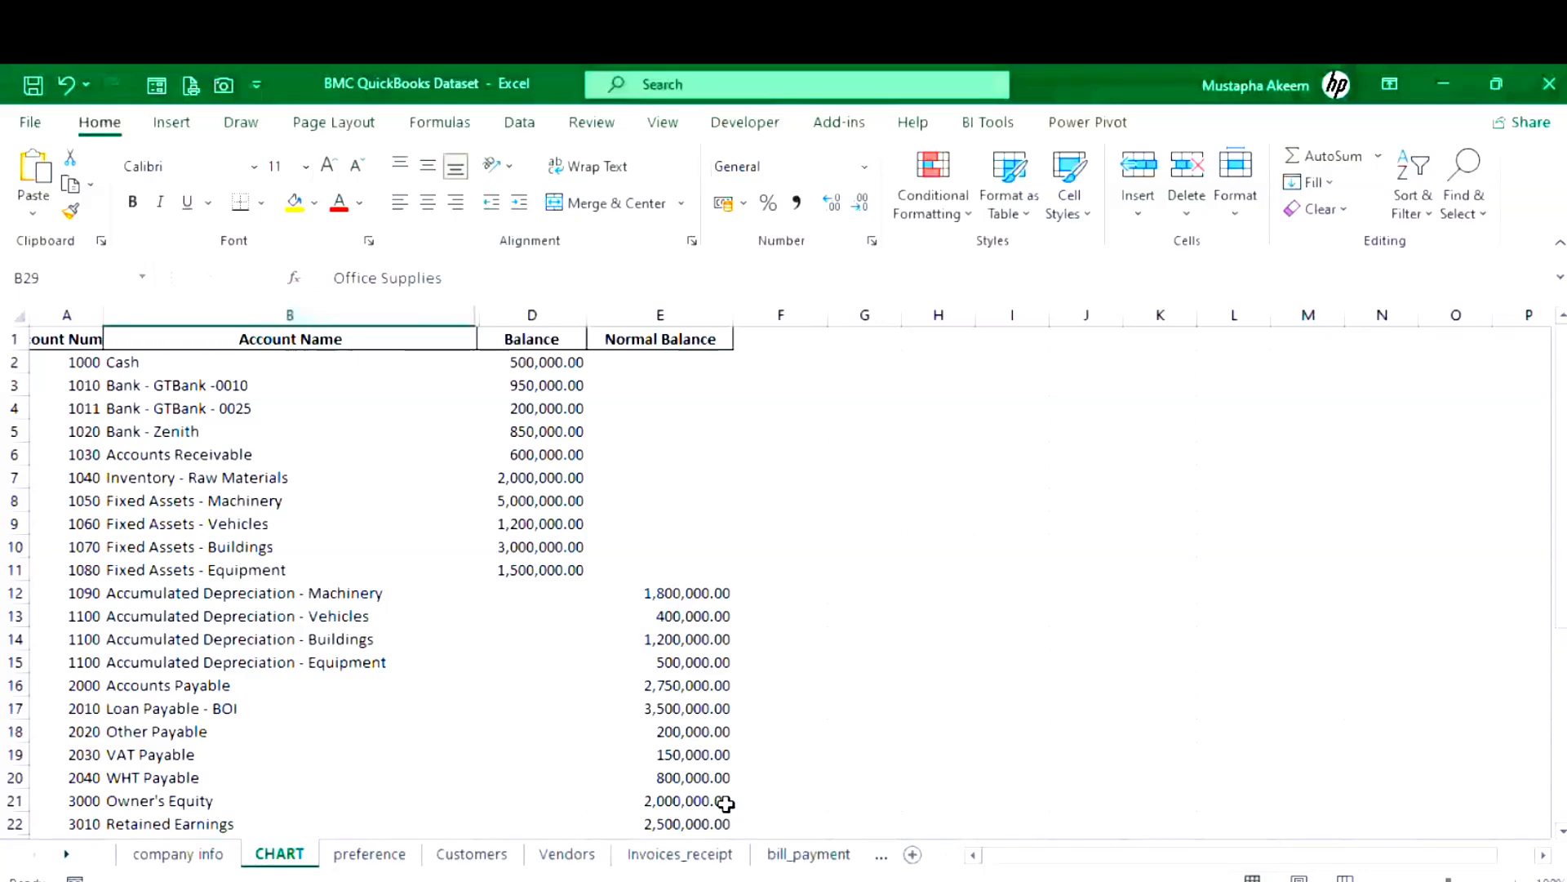
- Open the Customers sheet and copy the Beta Enterprises customer name
left_click(472, 853)
left_click(96, 386)
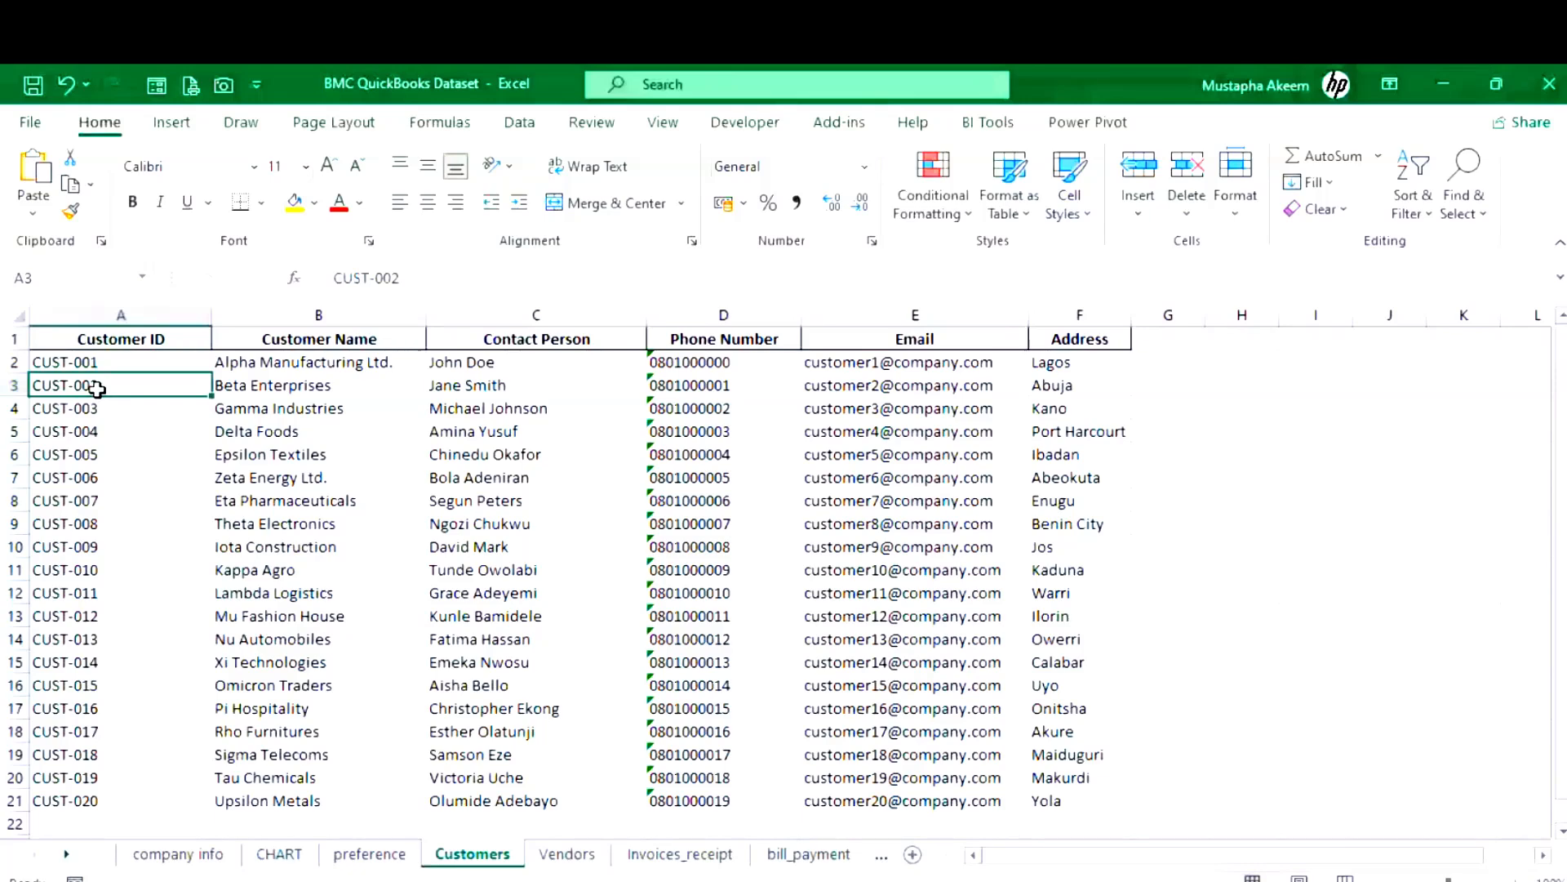
key("Right")
key("ctrl+c")
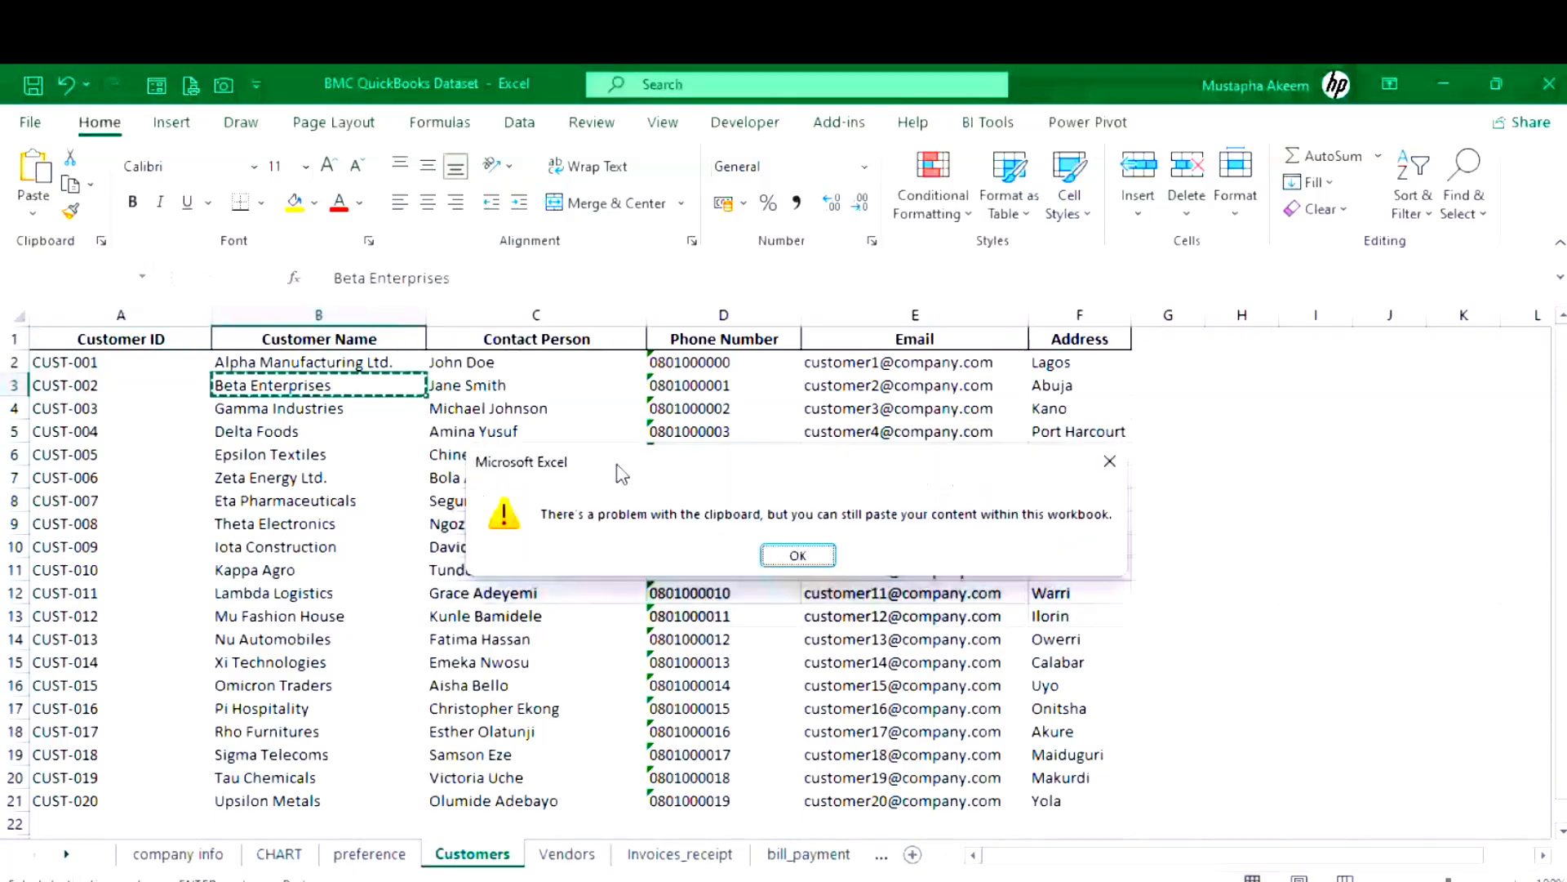
key("Return")
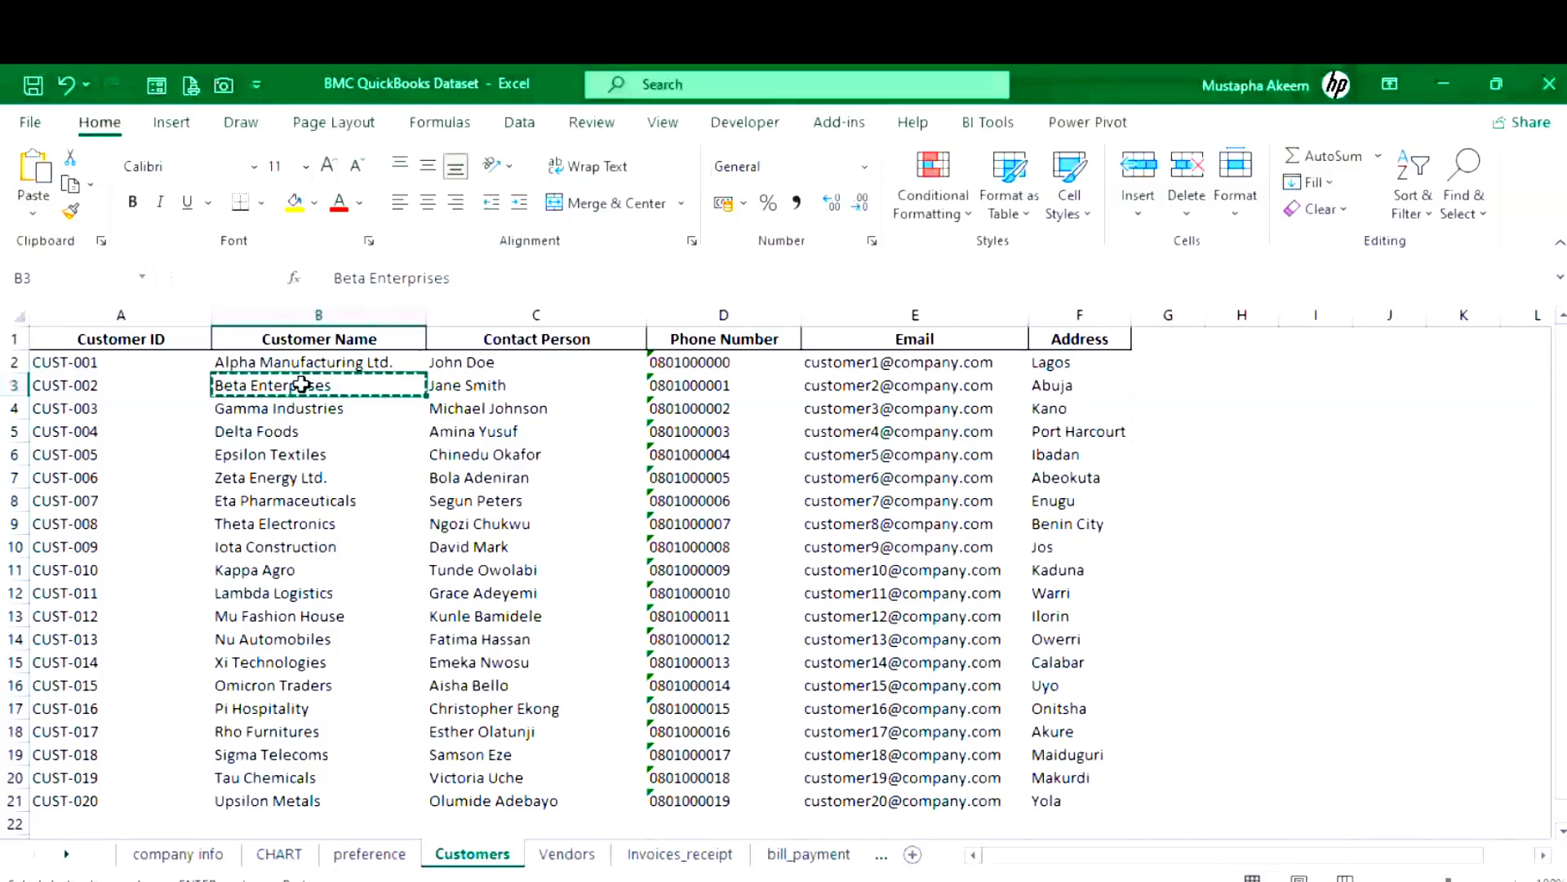
- Copy Beta Enterprises' contact person, phone, email and address cells
left_click(478, 382)
key("ctrl+c")
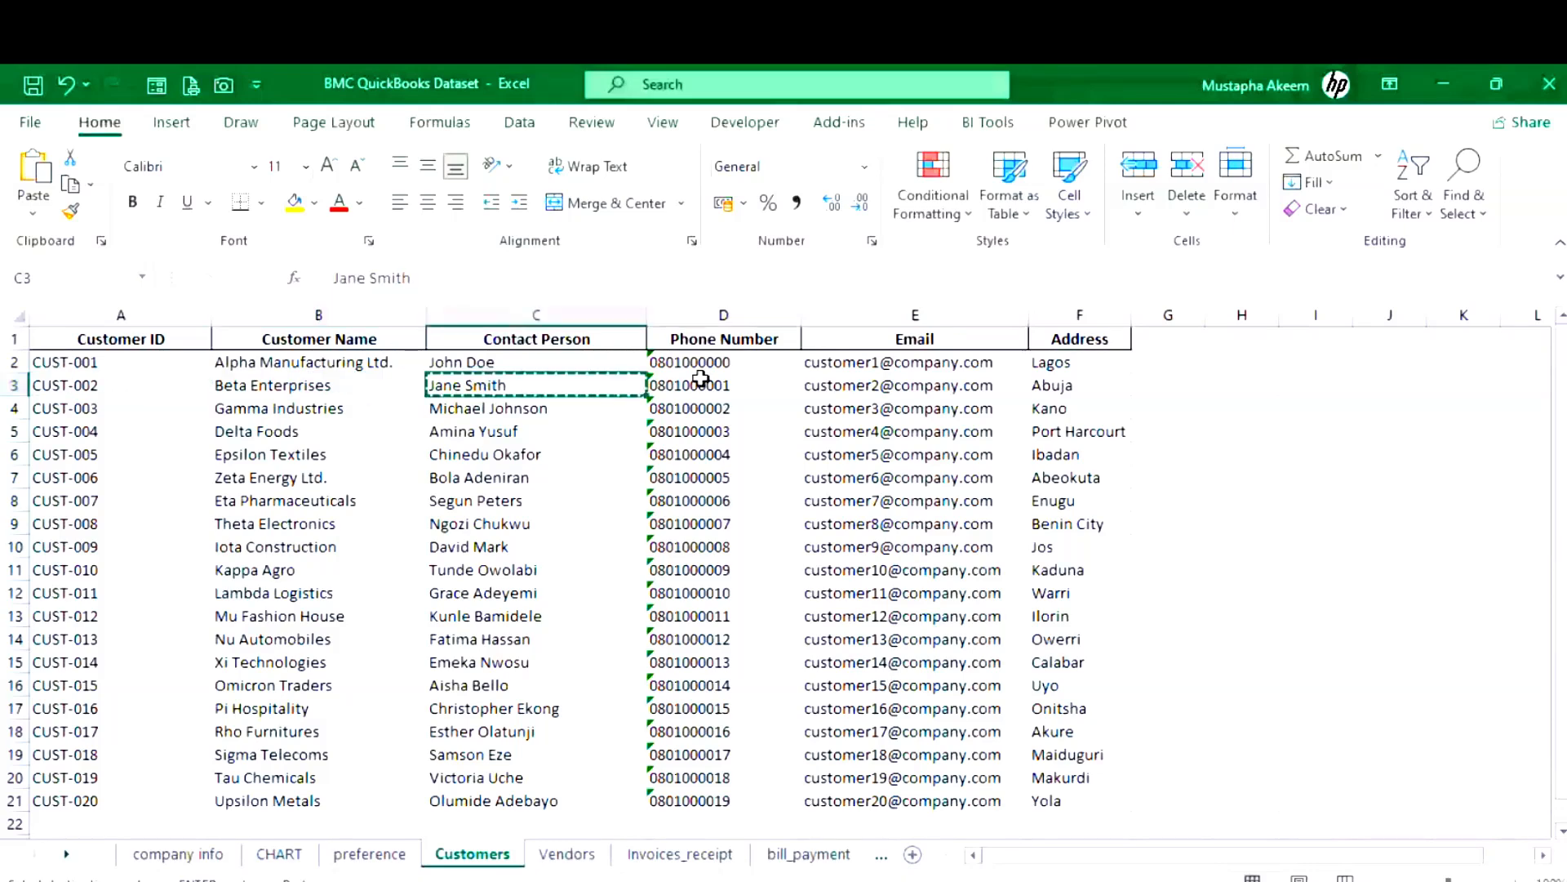
left_click(701, 381)
key("ctrl+c")
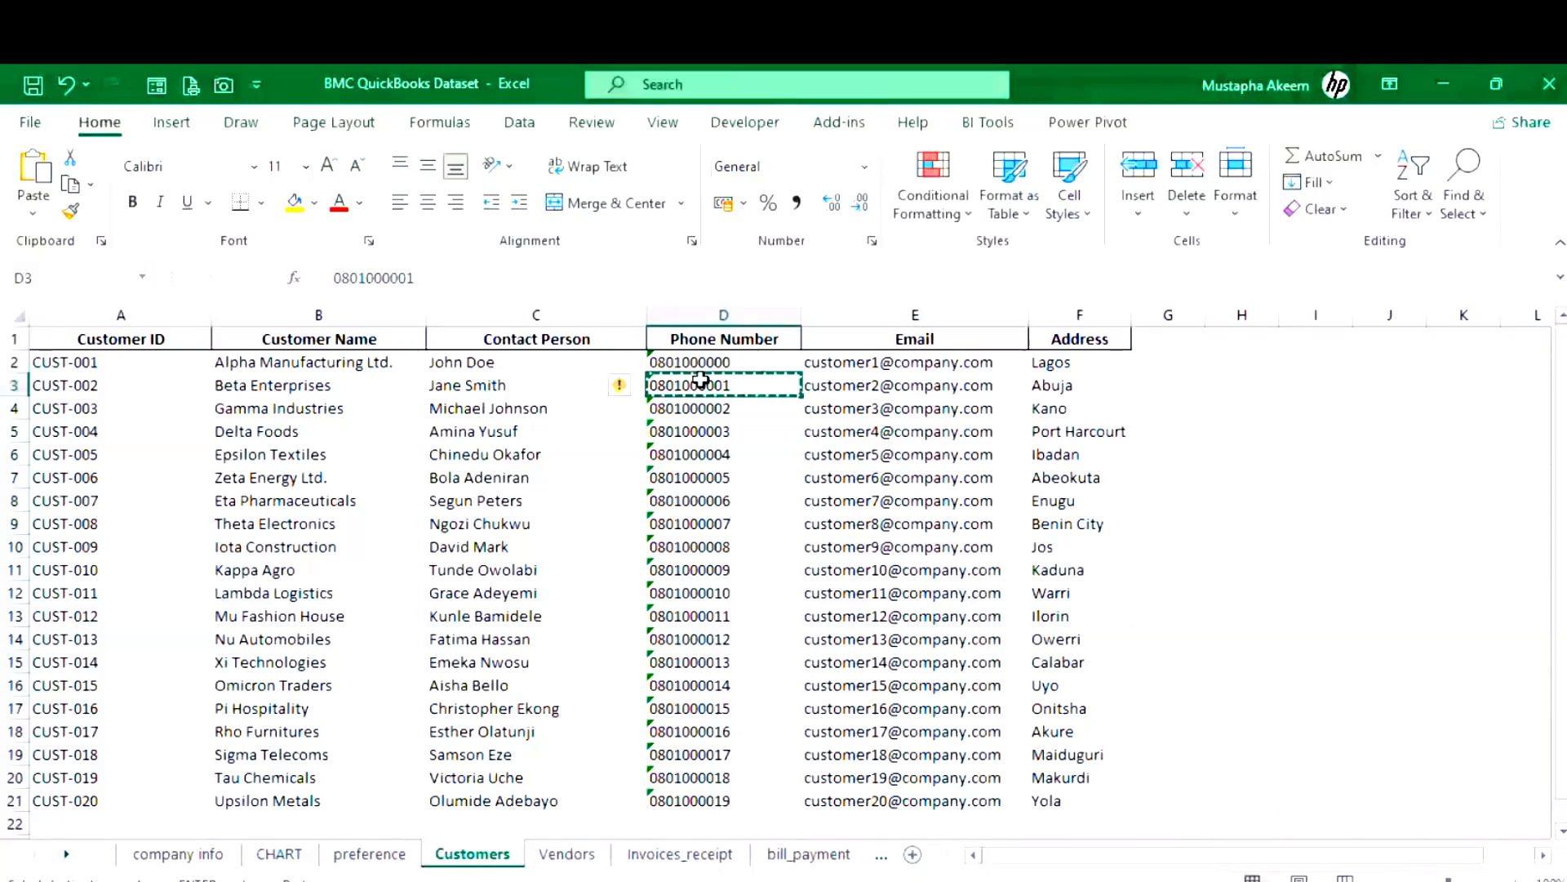
left_click(851, 386)
key("ctrl+c")
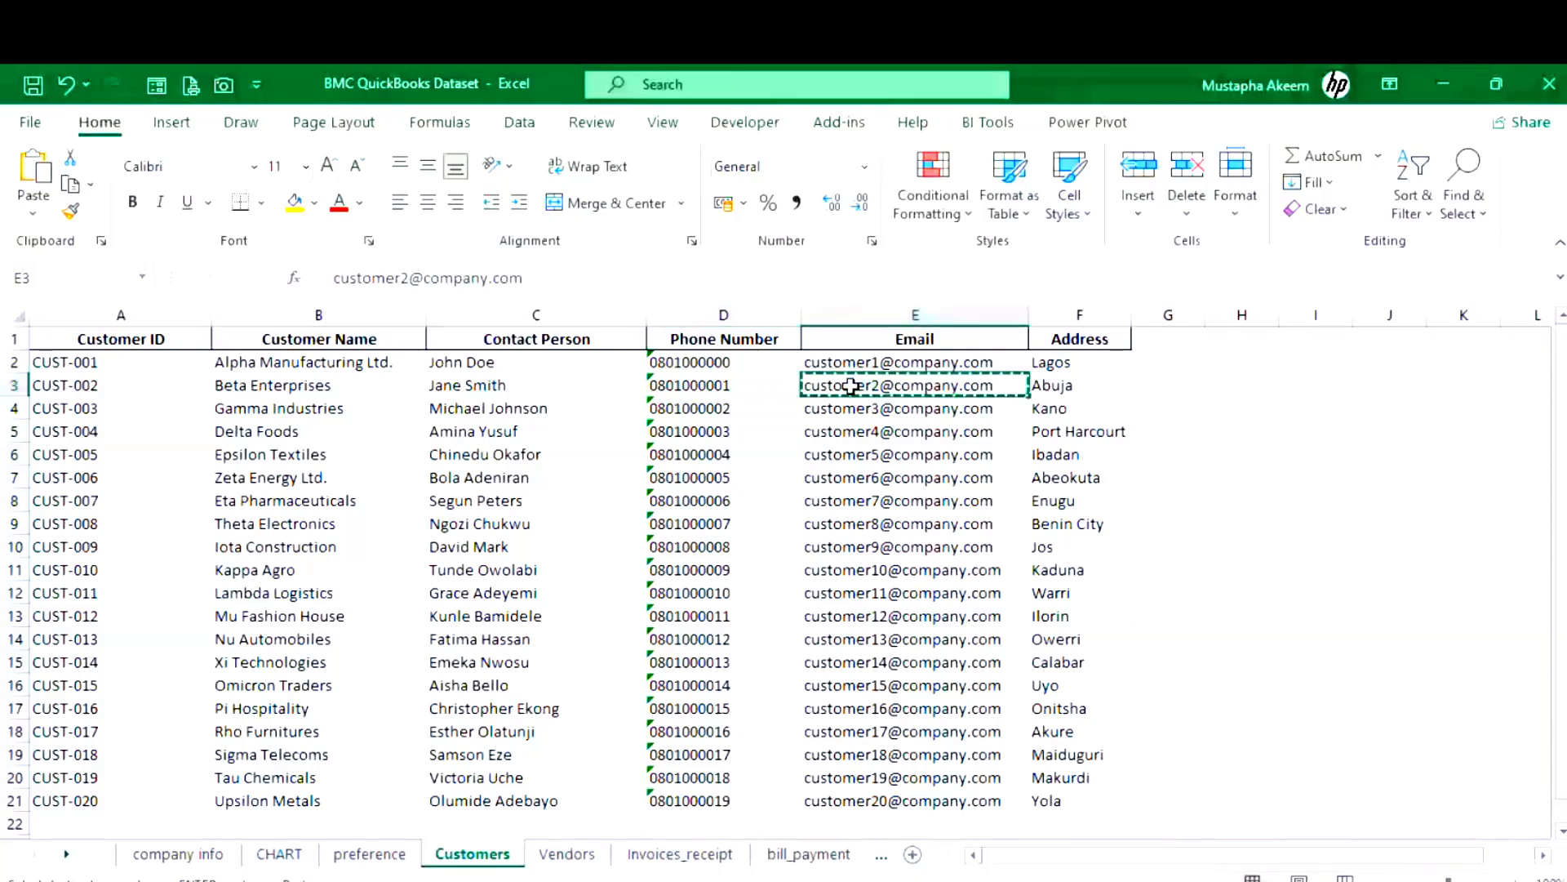
left_click(1052, 387)
key("ctrl+c")
mouse_move(646, 880)
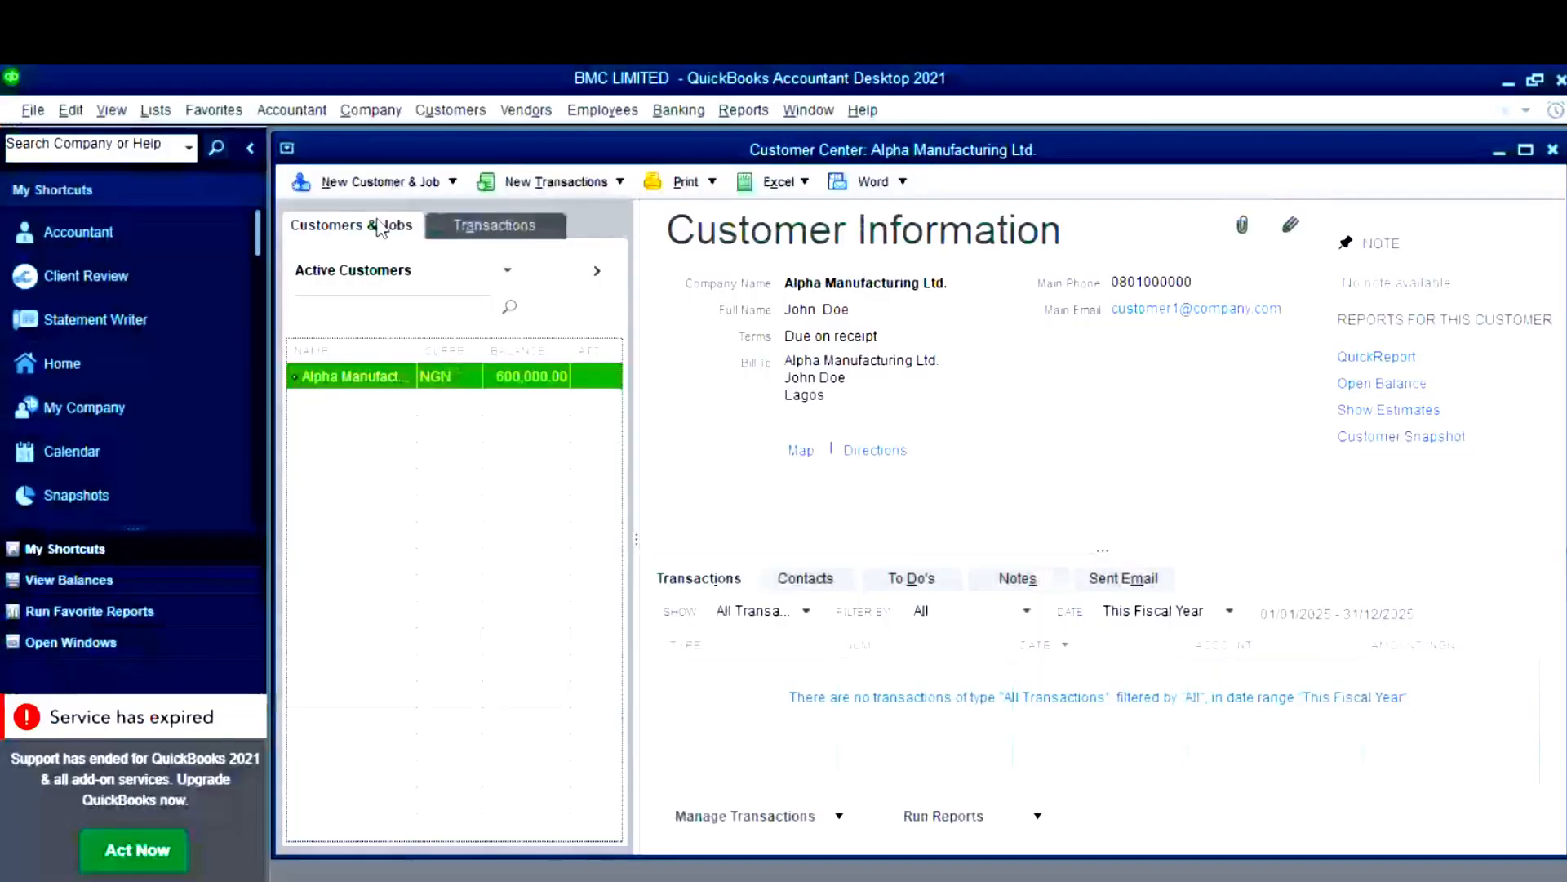
- Start a new customer and set its name to Beta Enterprises from clipboard history
key("ctrl+n")
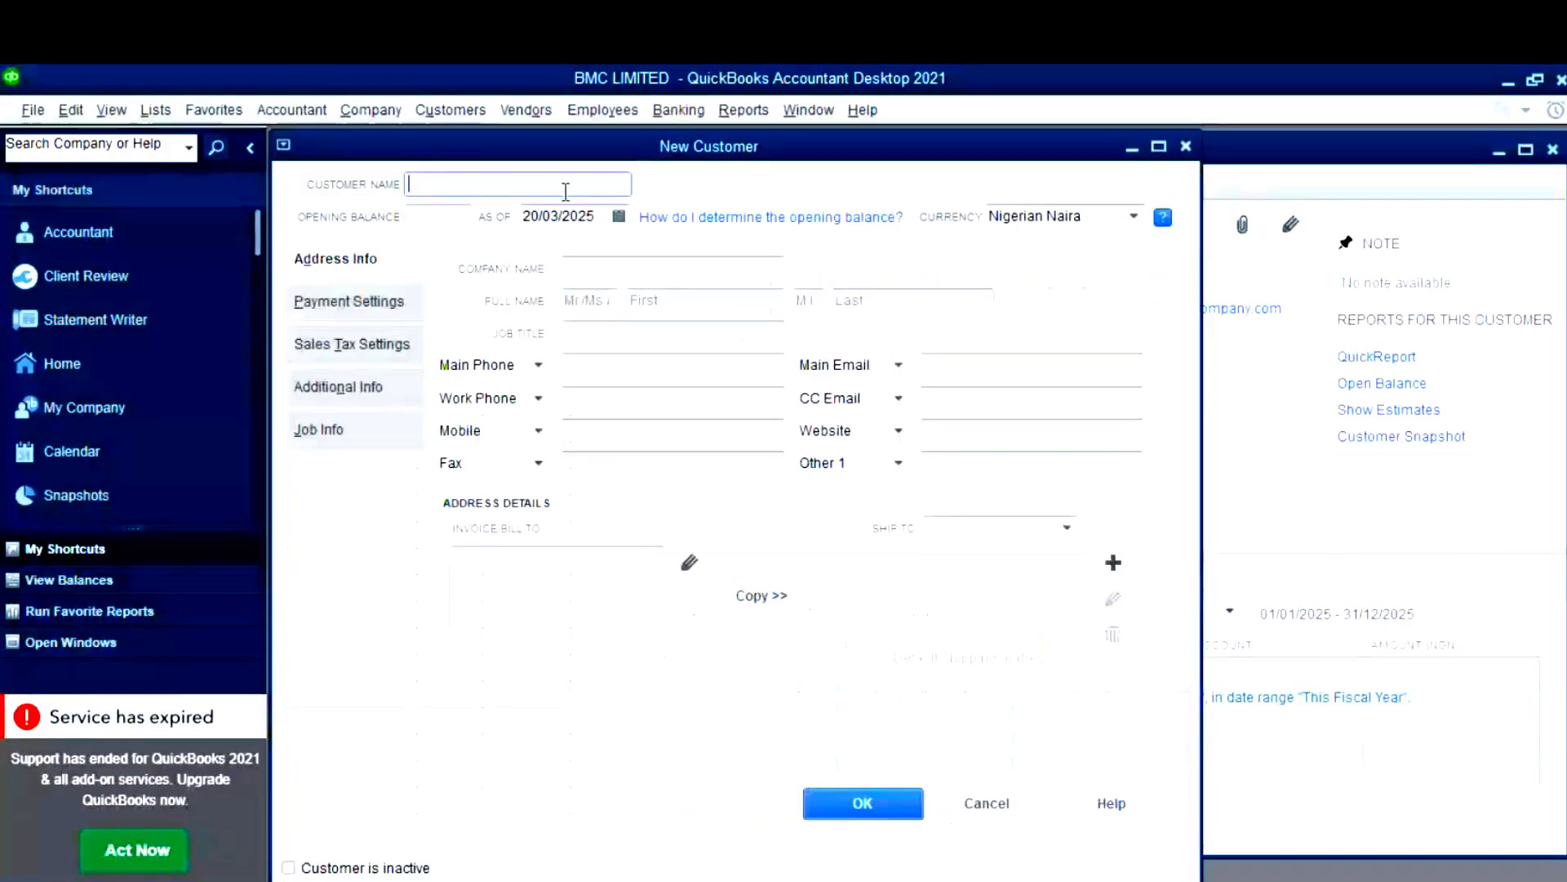
key("super+v")
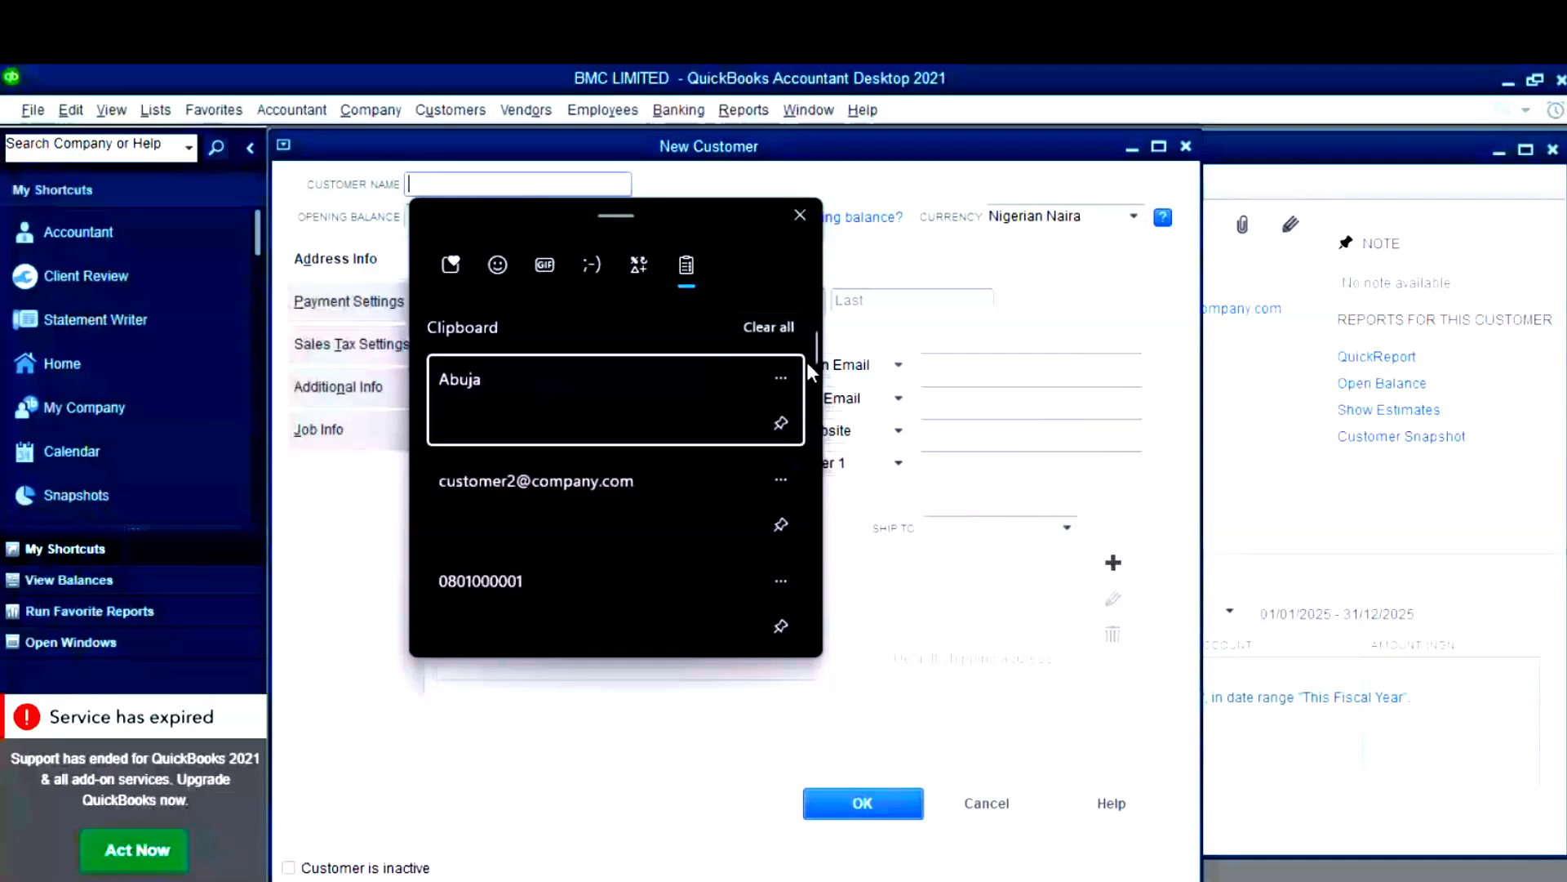
scroll(819, 359, "down", 5)
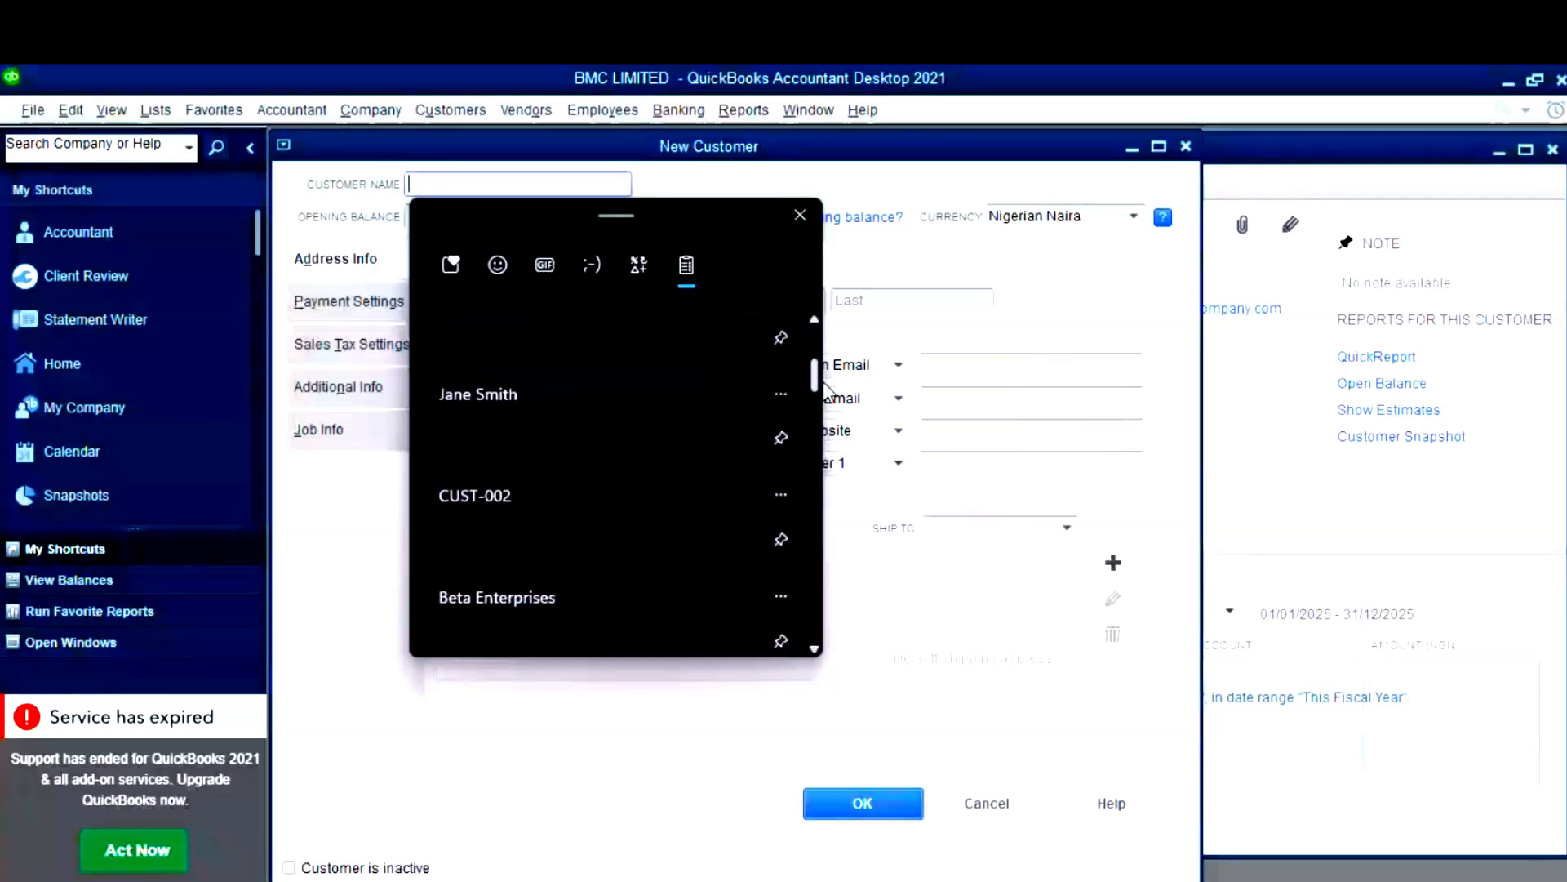
left_click(608, 422)
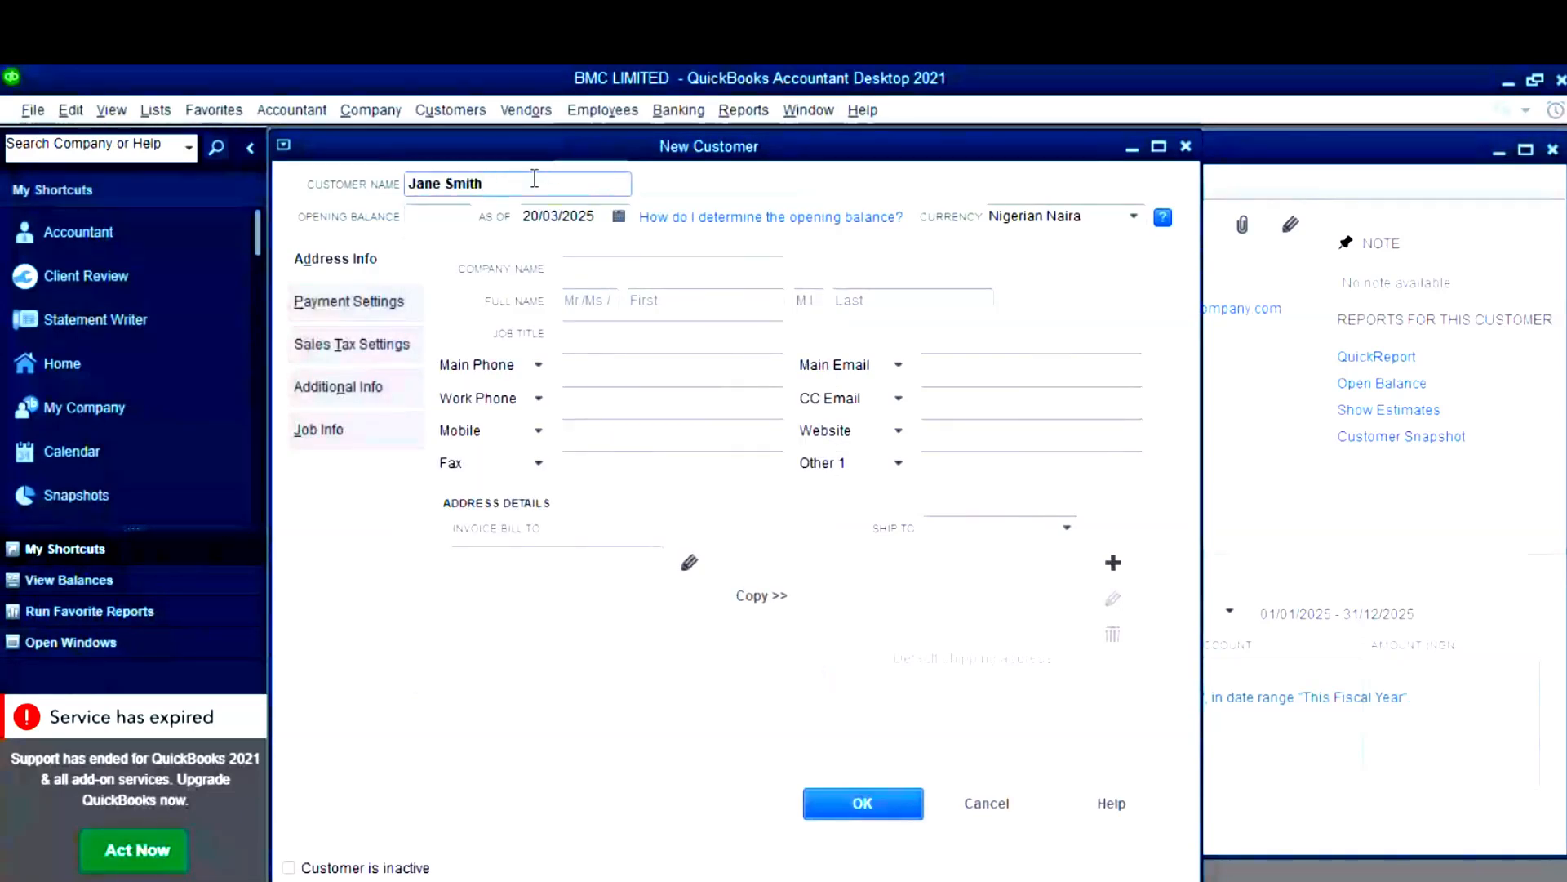
key("ctrl+a")
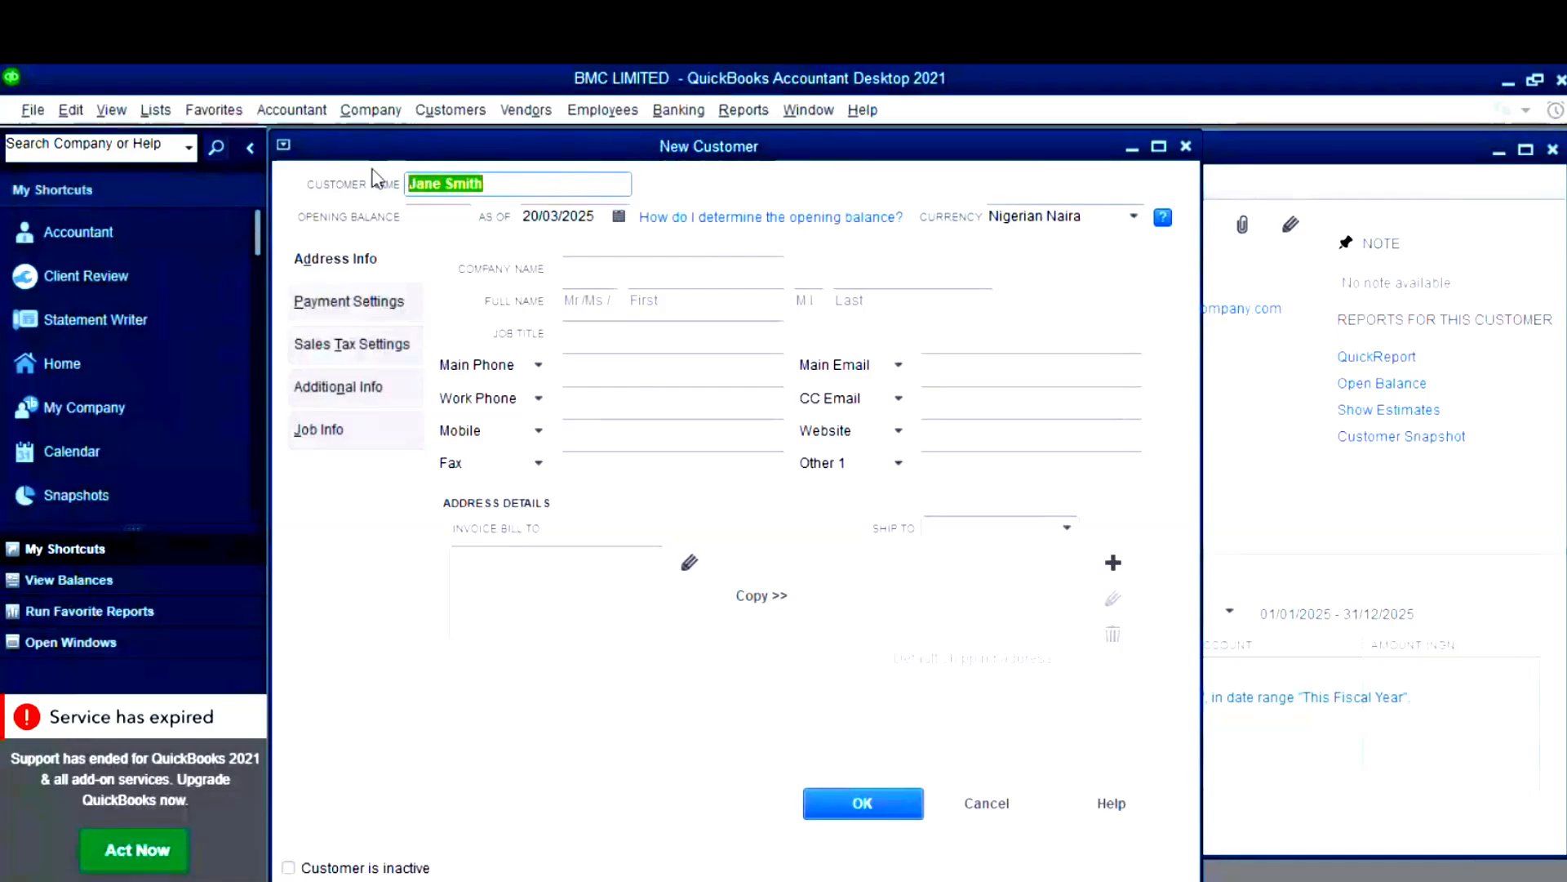
key("BackSpace")
key("super+v")
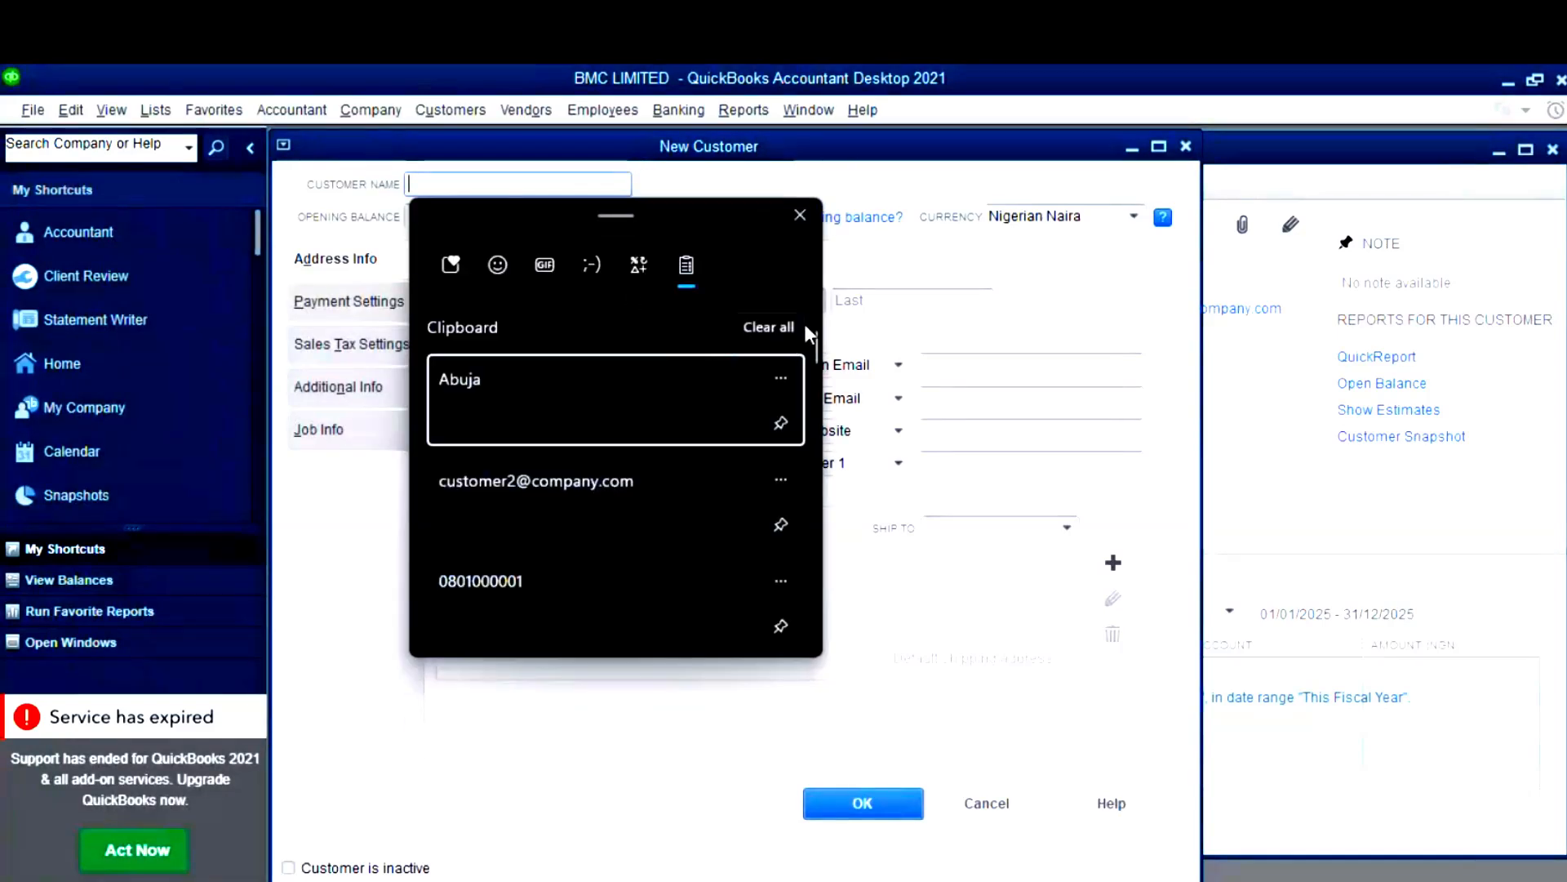
scroll(817, 351, "down", 5)
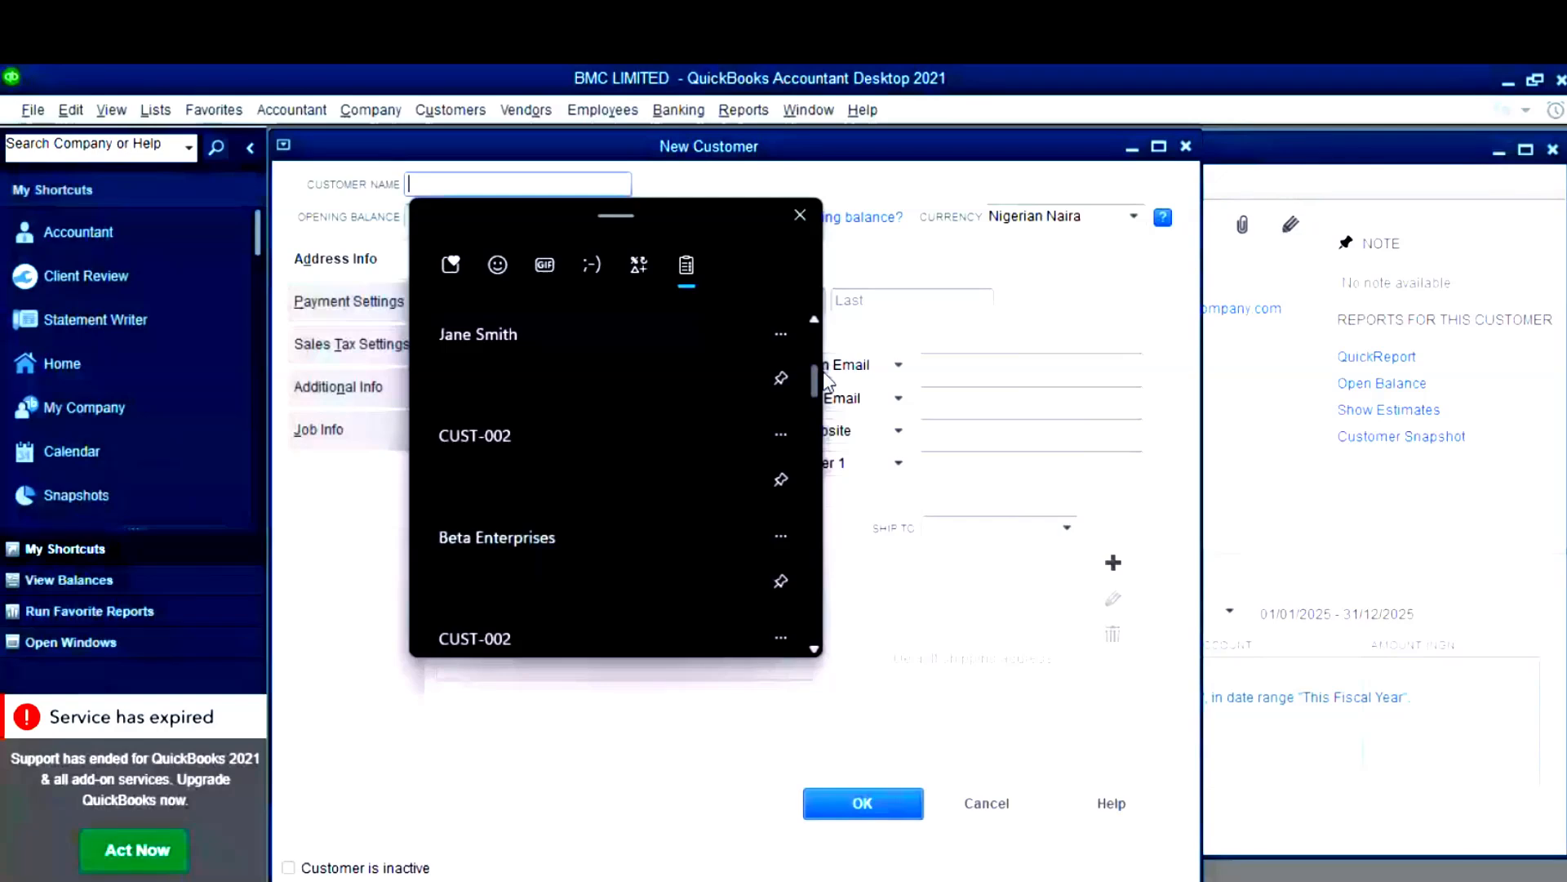
left_click(622, 522)
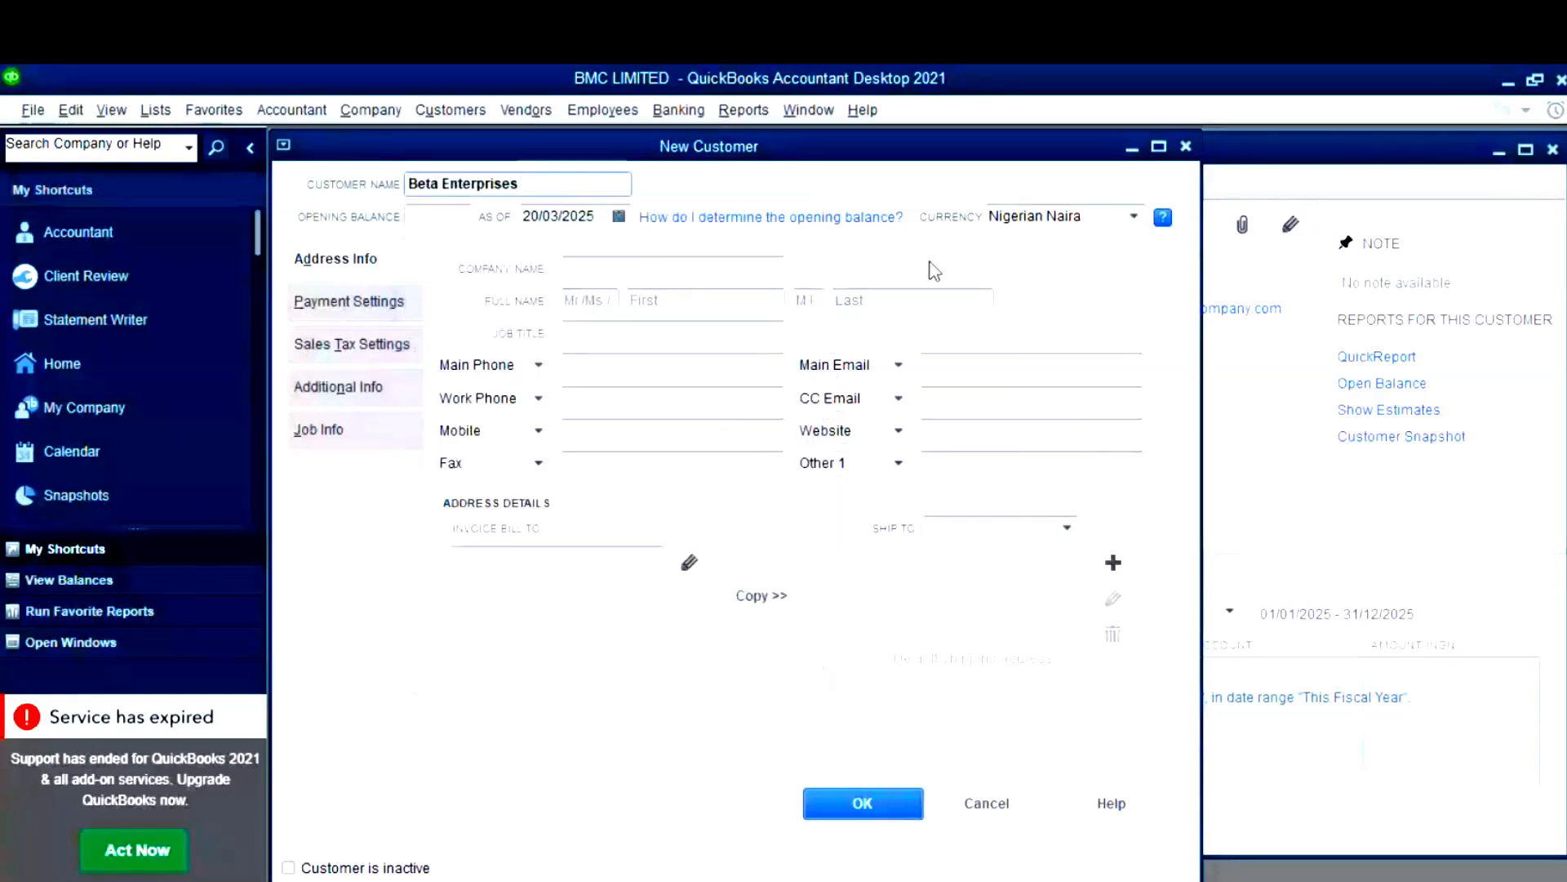
- Set the company name to Beta Enterprises from clipboard history
left_click(423, 214)
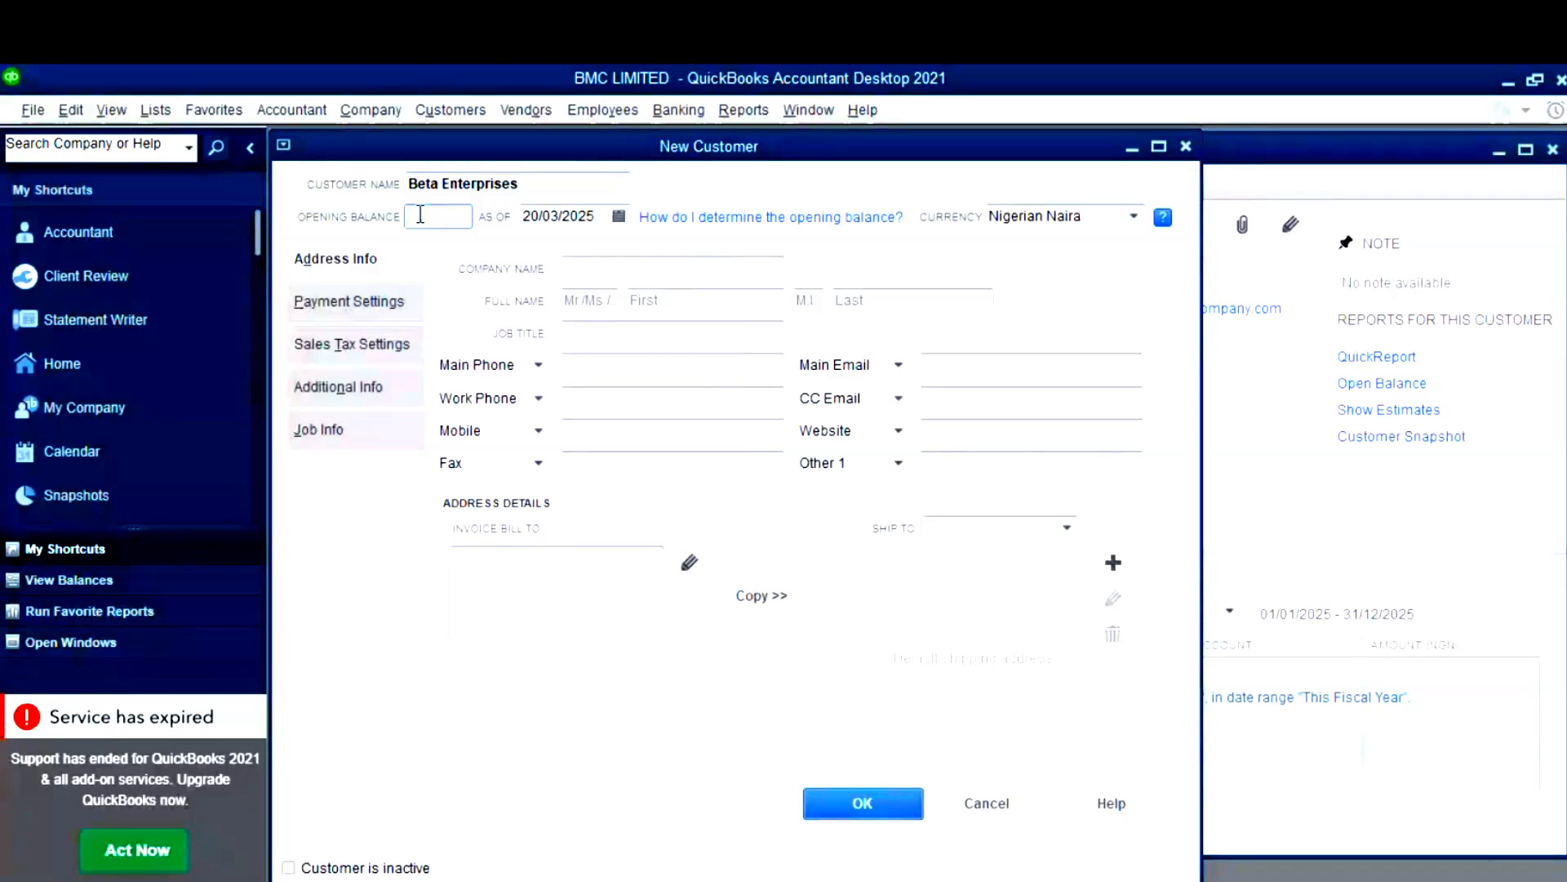
key("Tab")
key("super+v")
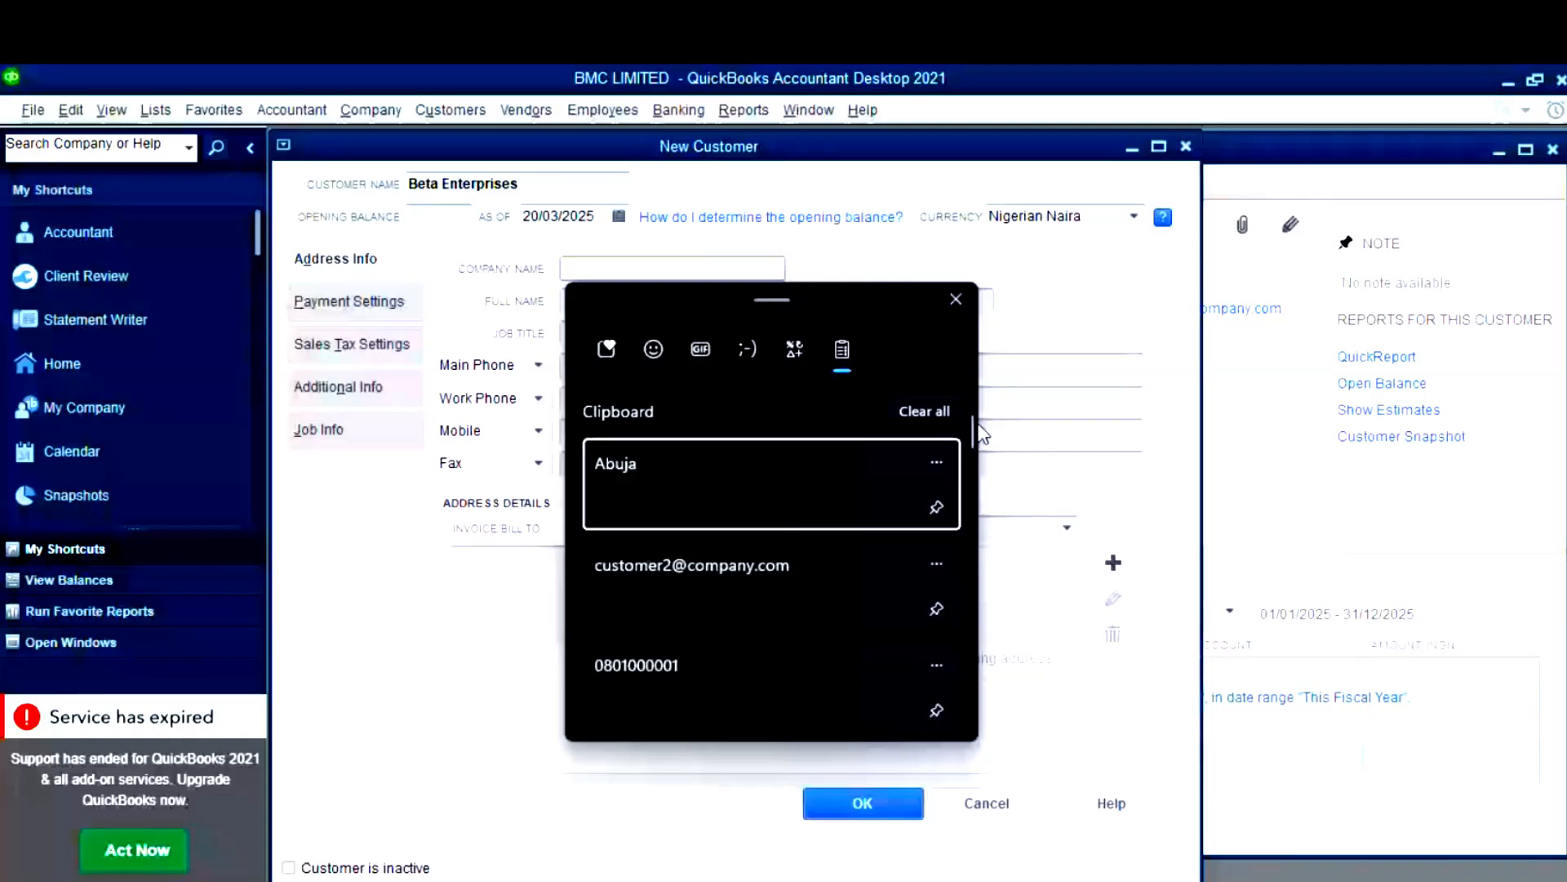
scroll(753, 585, "down", 5)
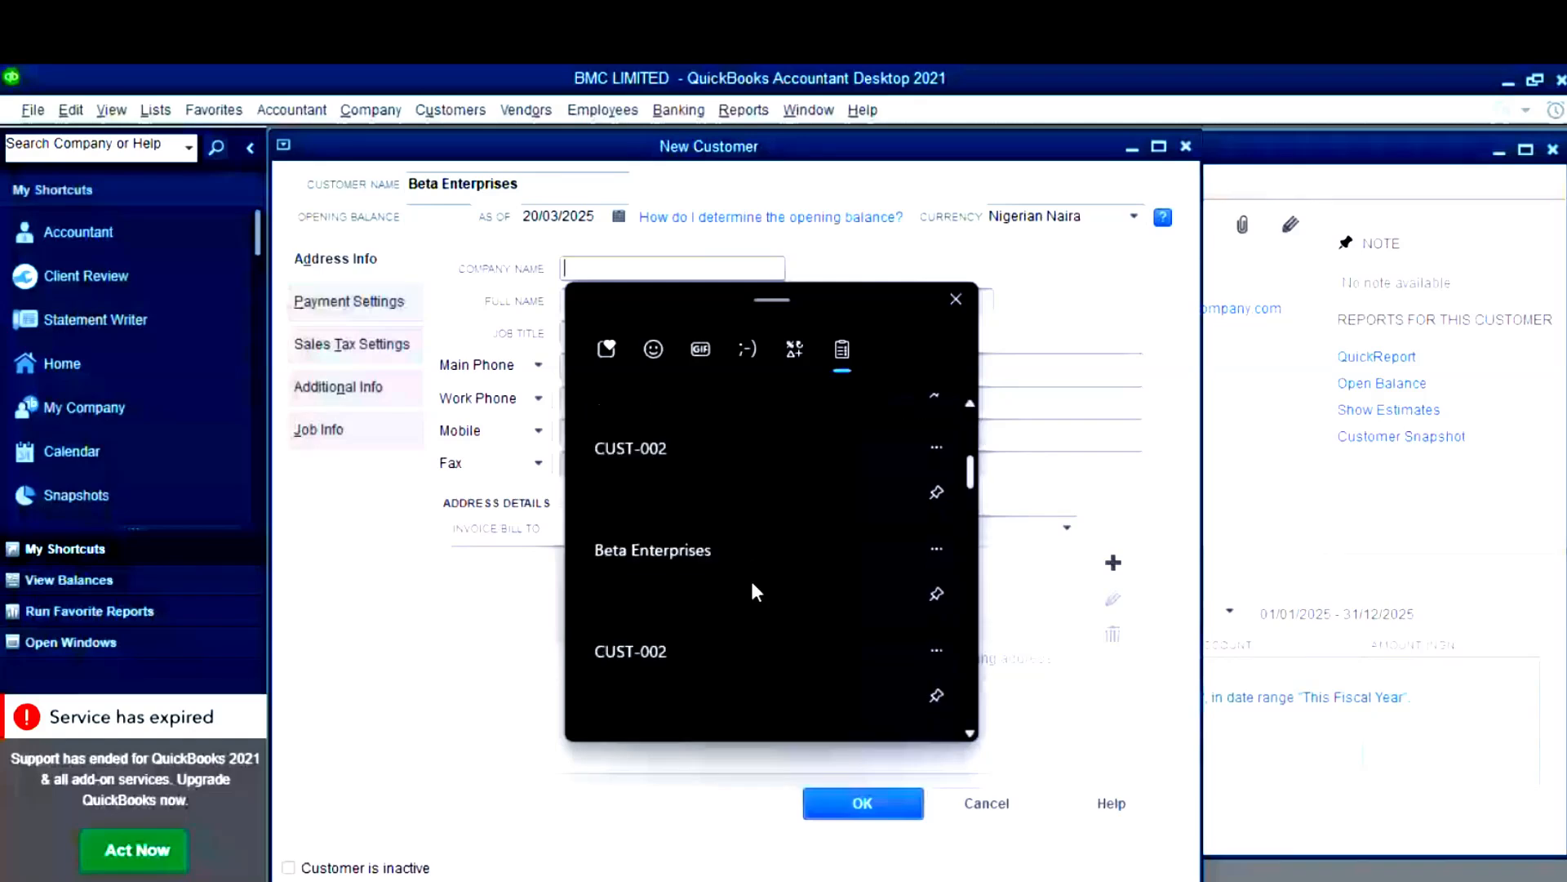
left_click(752, 584)
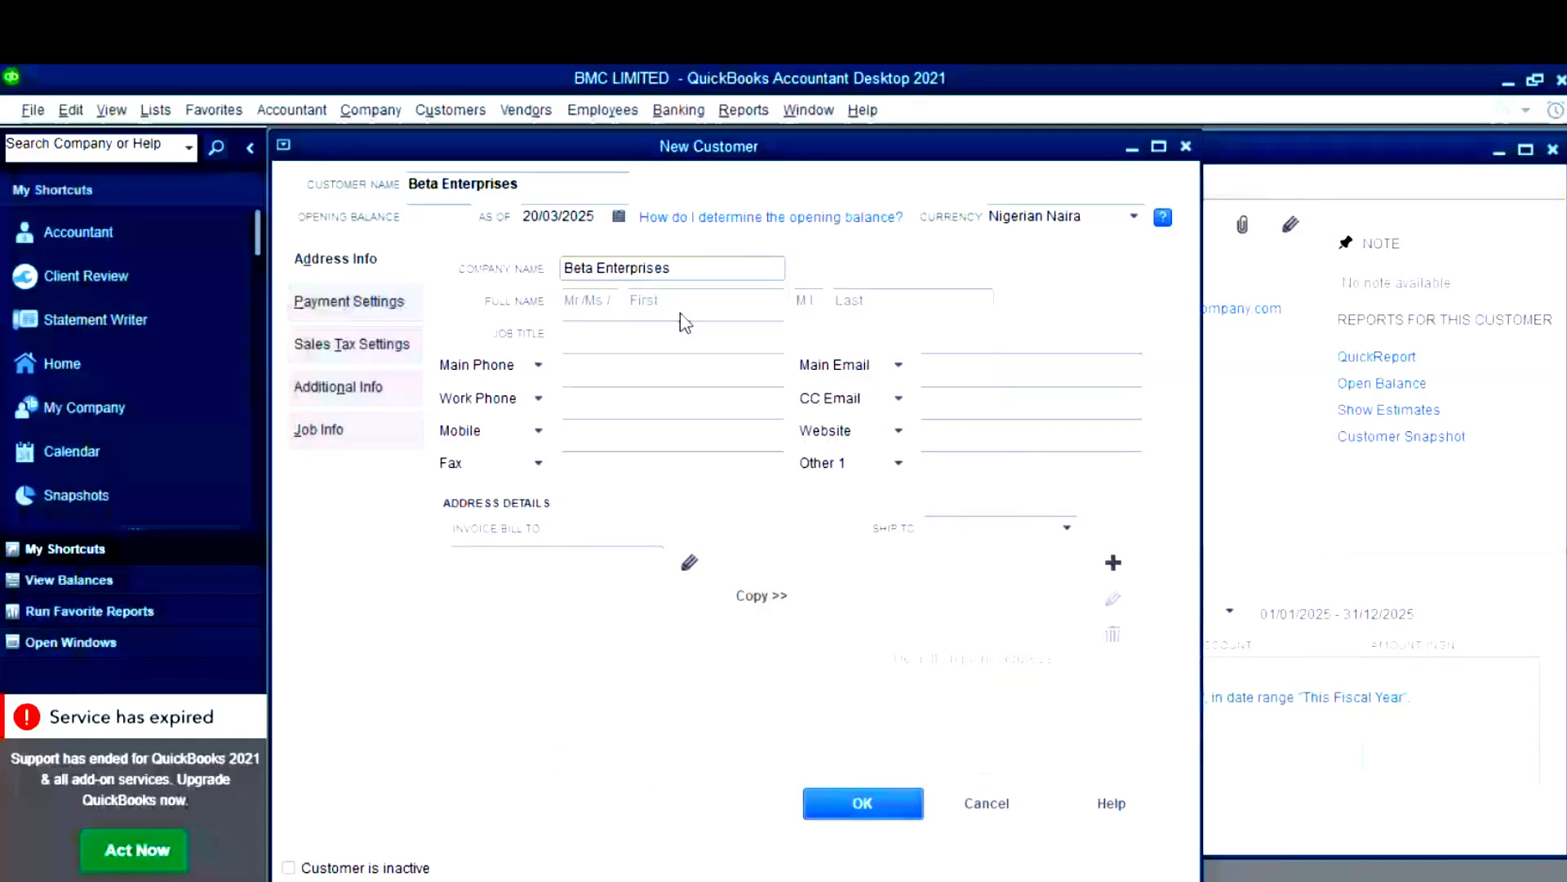
- Split the pasted contact name into first and last names and set the title to Miss
left_click(683, 300)
key("super+v")
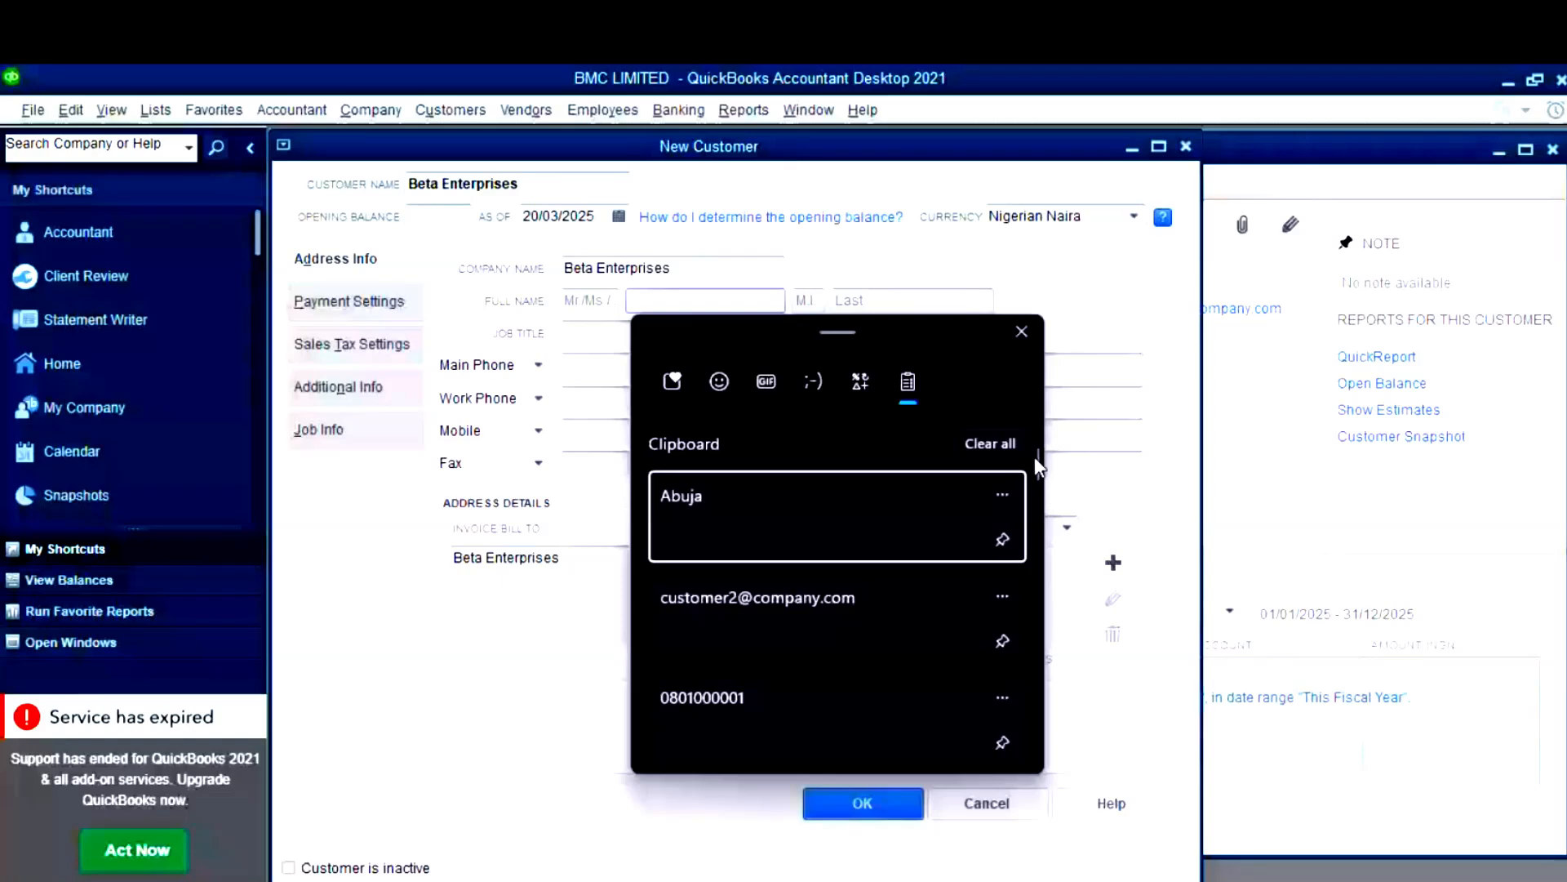
left_click_drag(664, 300, 818, 301)
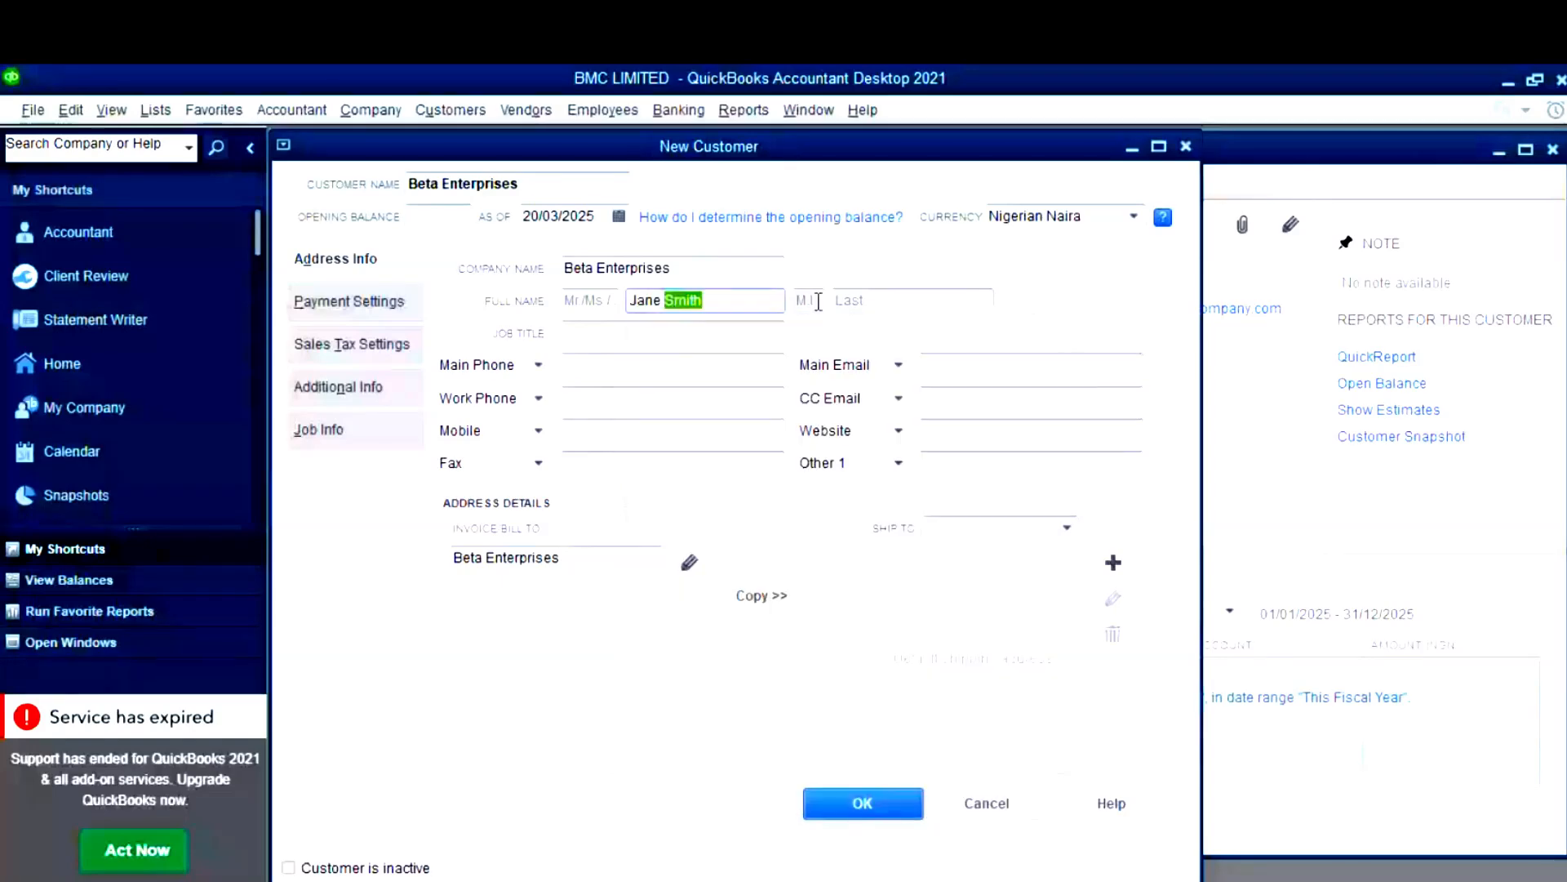
key("ctrl+x")
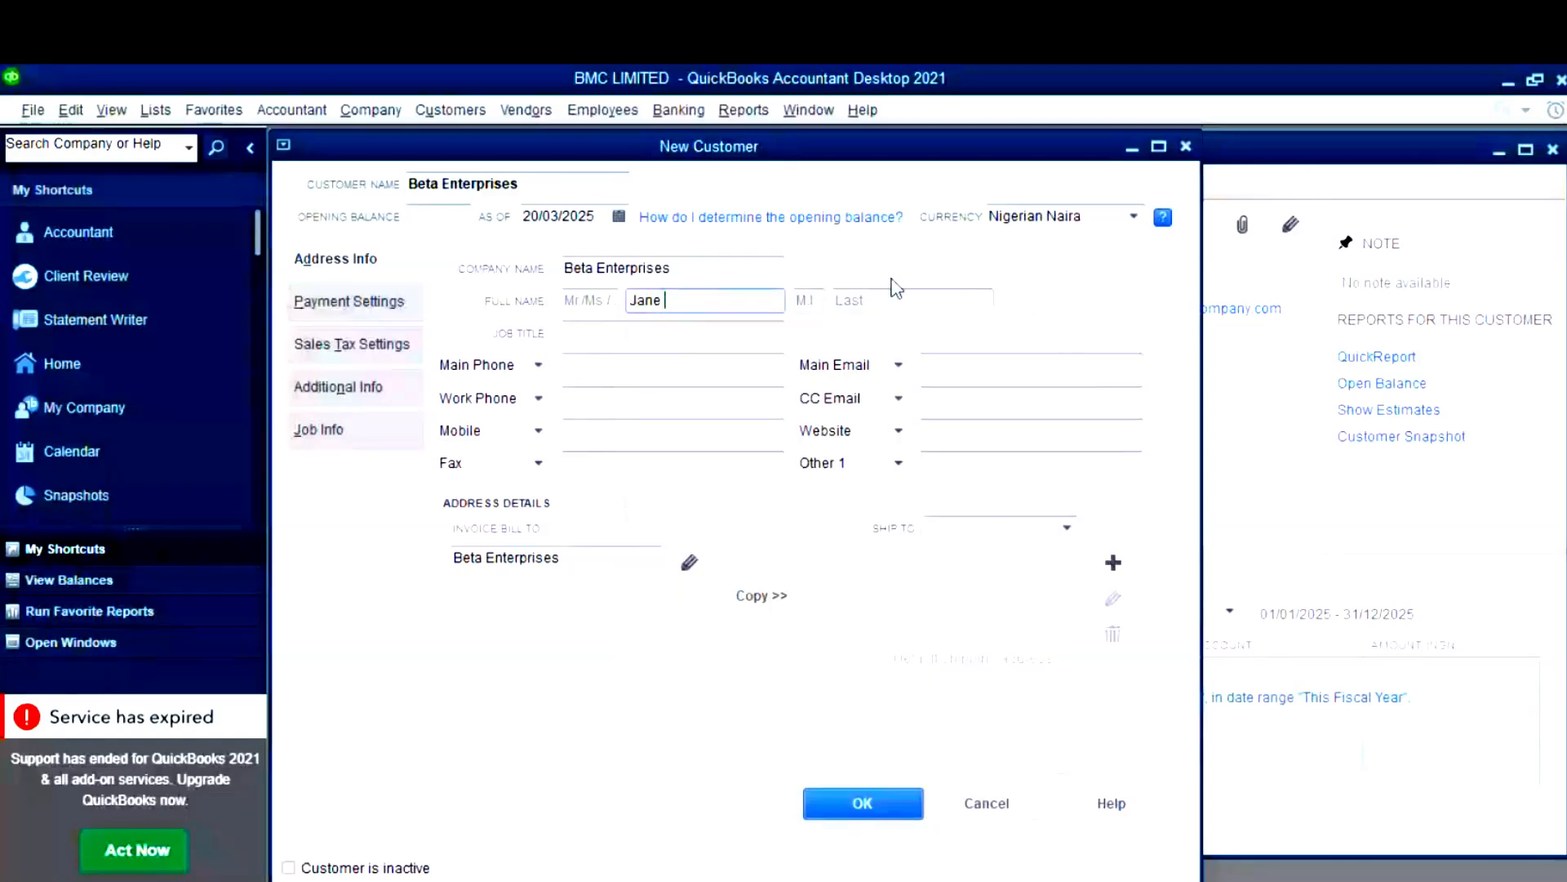
left_click(837, 296)
key("ctrl+v")
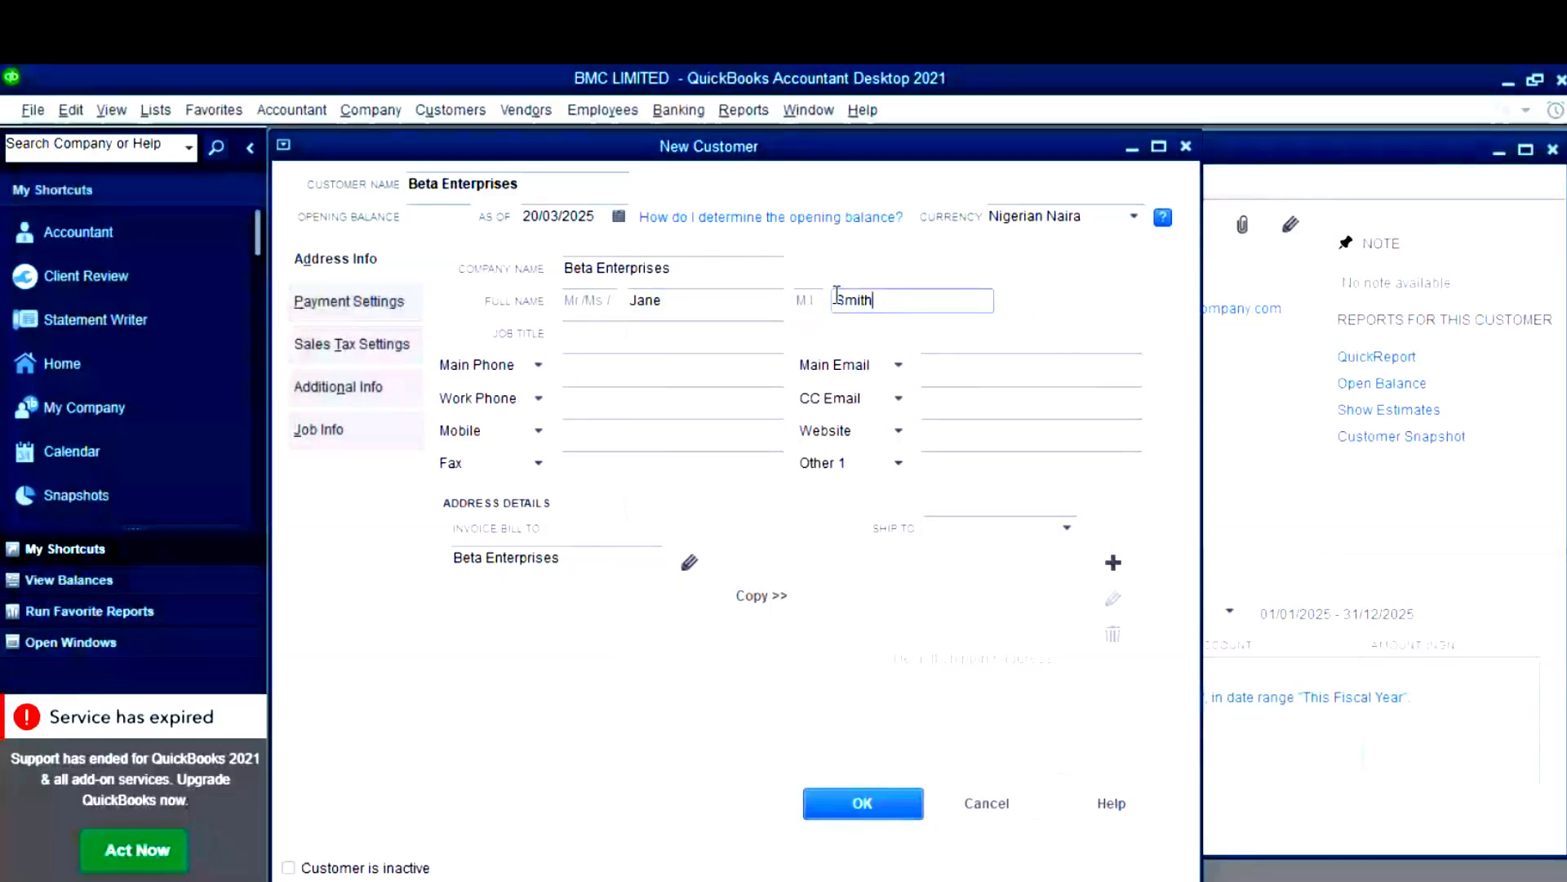
left_click(595, 301)
type("mr")
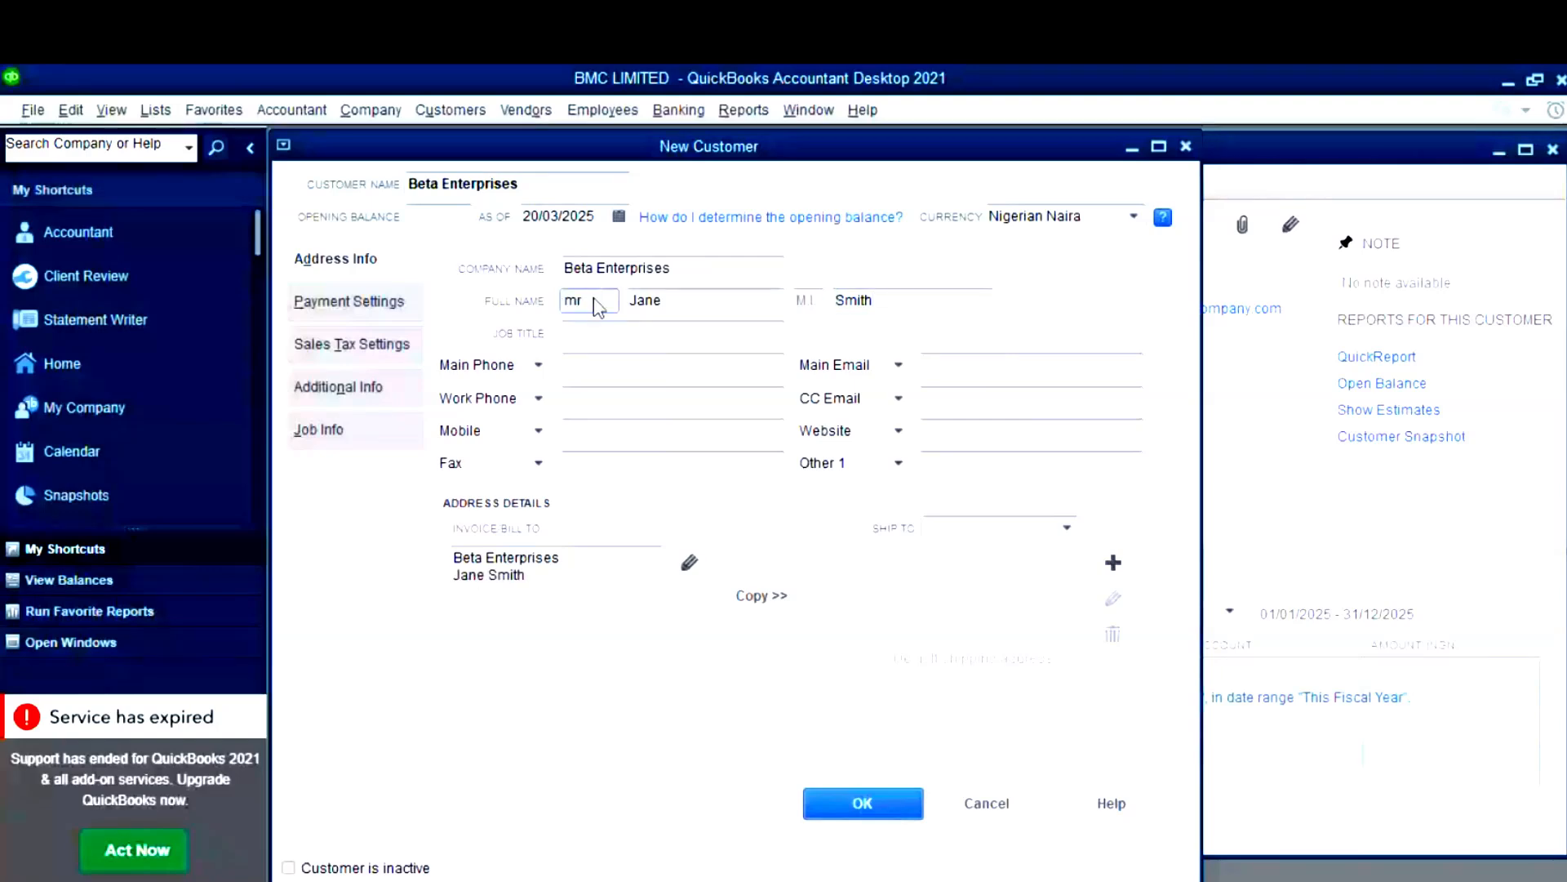
key("BackSpace")
key("BackSpace")
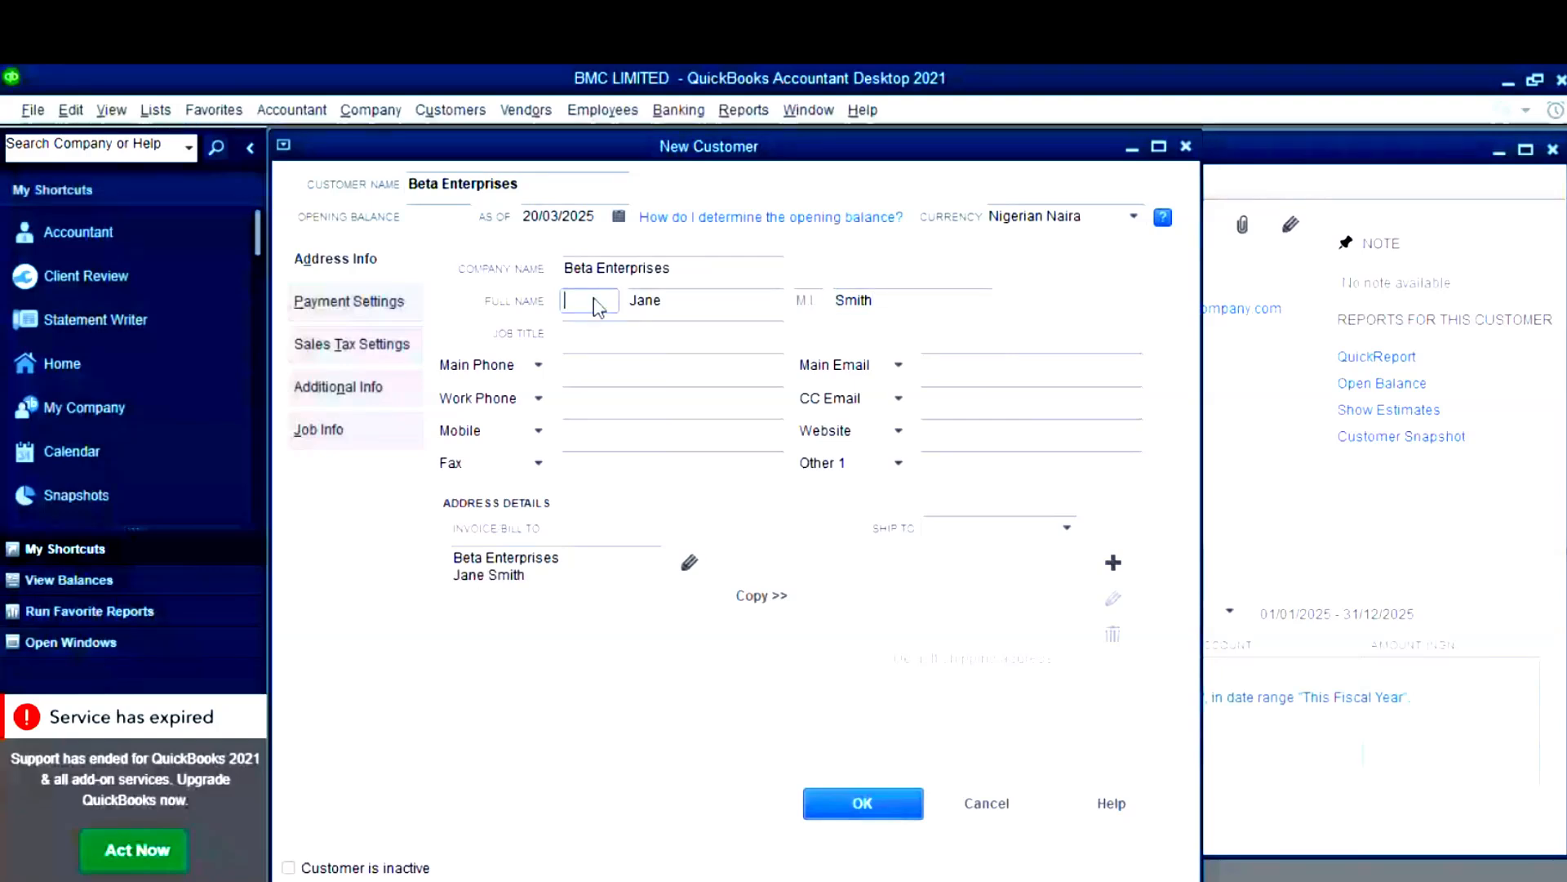
type("Miss")
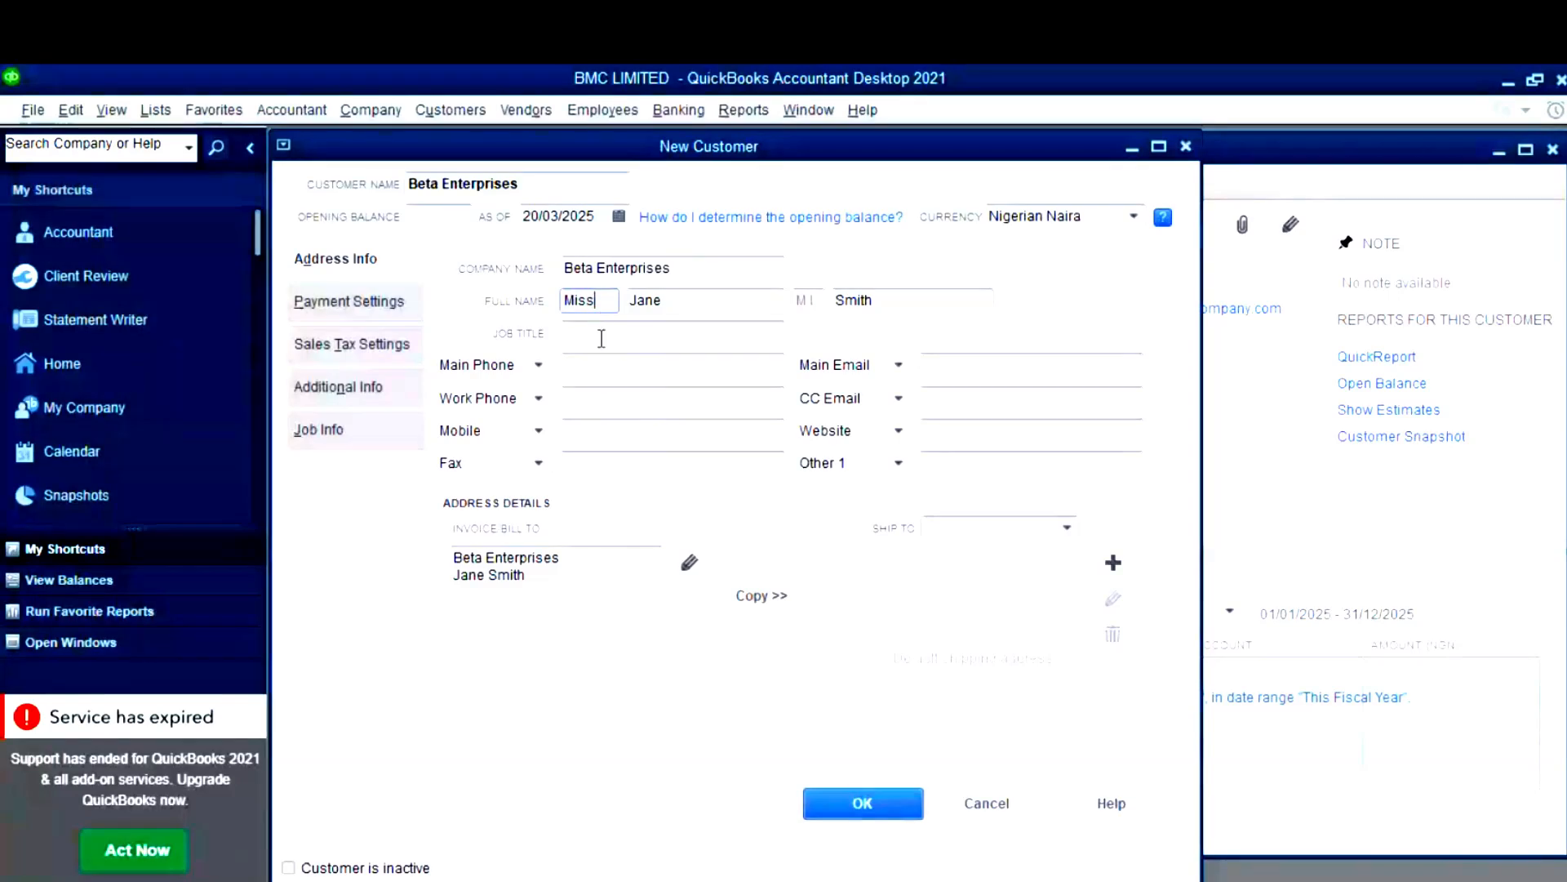
- Paste the copied phone and e-mail into Main Phone and Main Email, then save the customer
left_click(678, 364)
key("super+v")
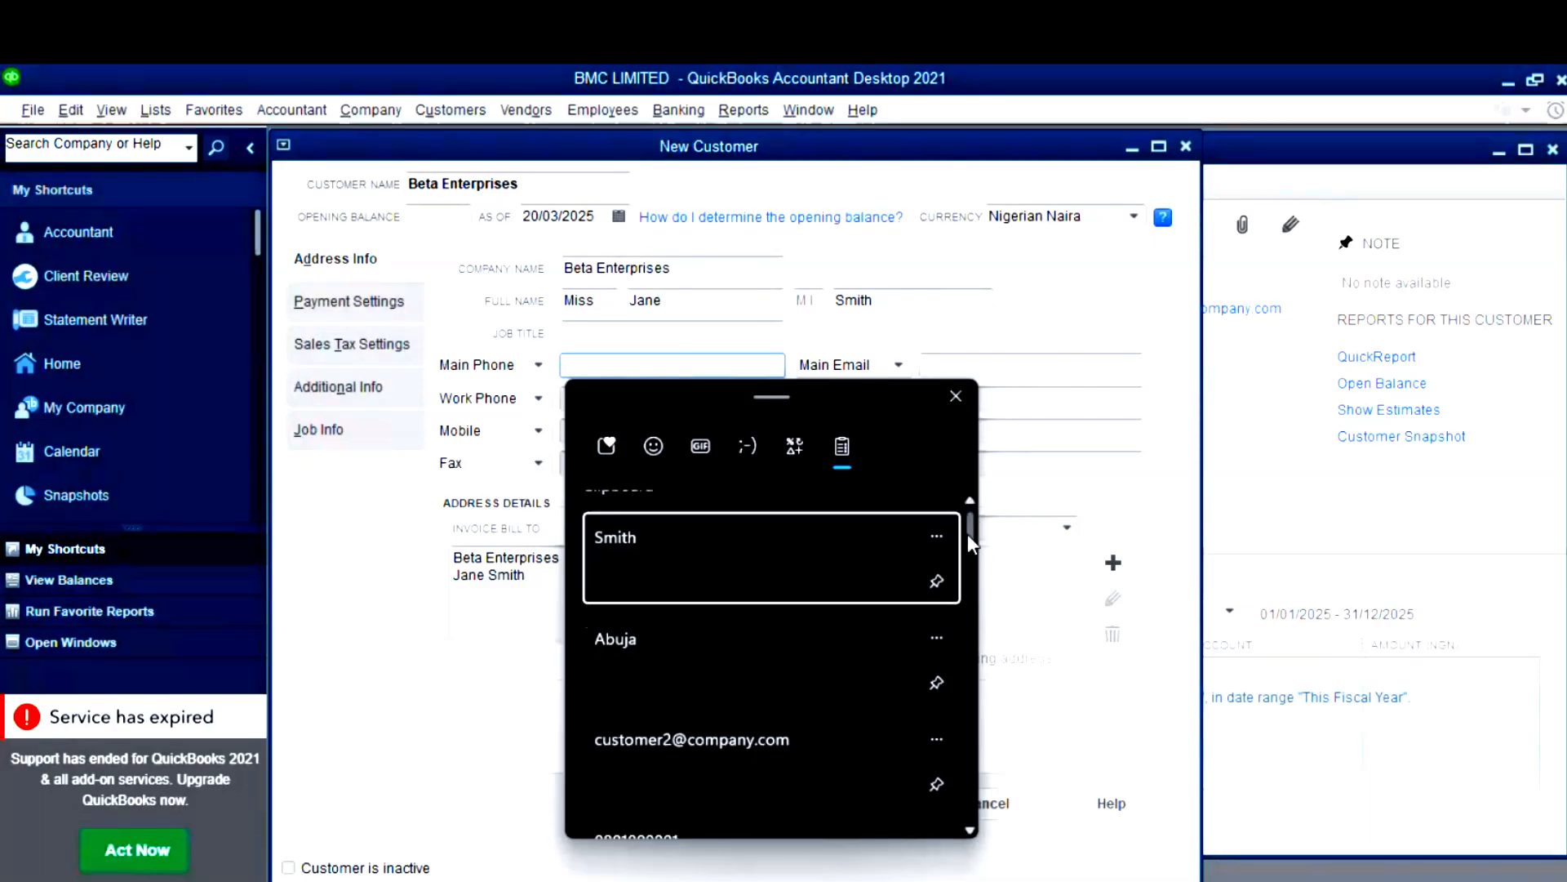
scroll(738, 679, "down", 3)
left_click(738, 678)
left_click(1068, 363)
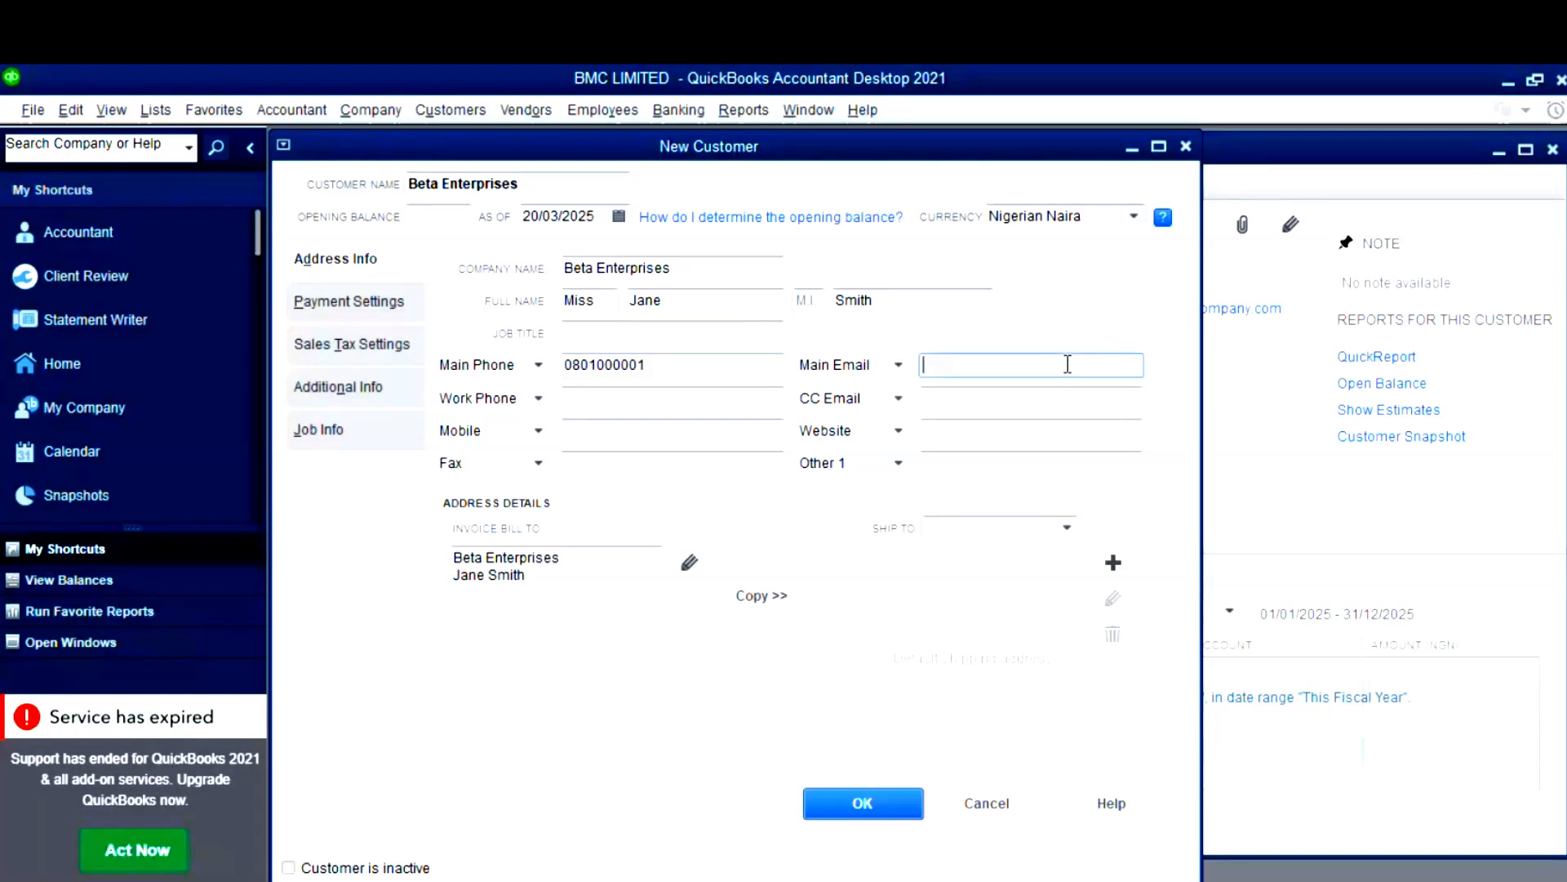
key("super+v")
left_click(1133, 766)
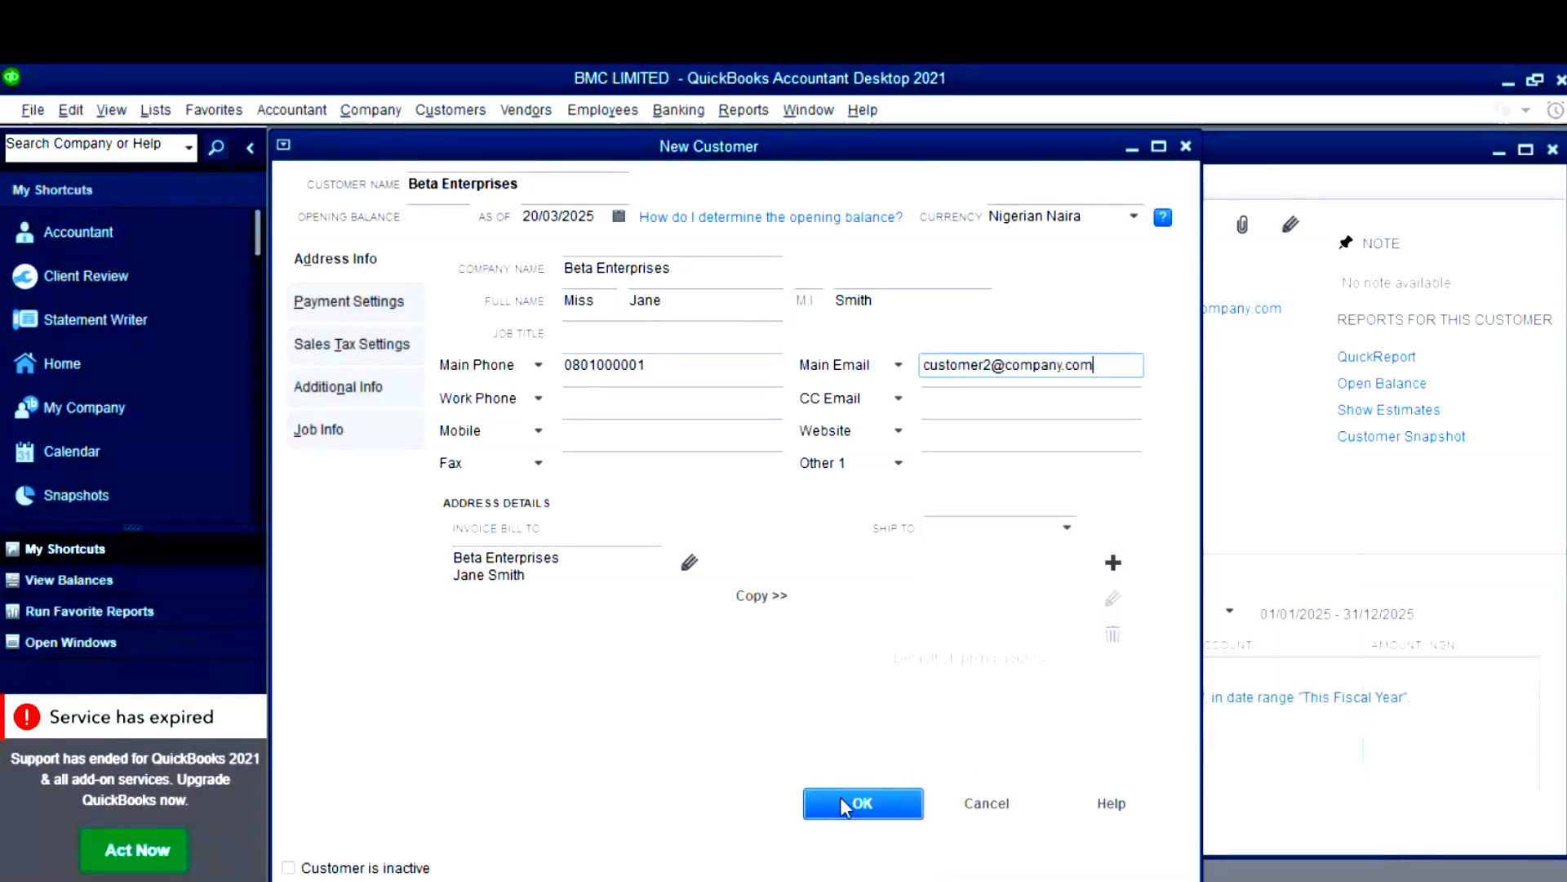
left_click(840, 804)
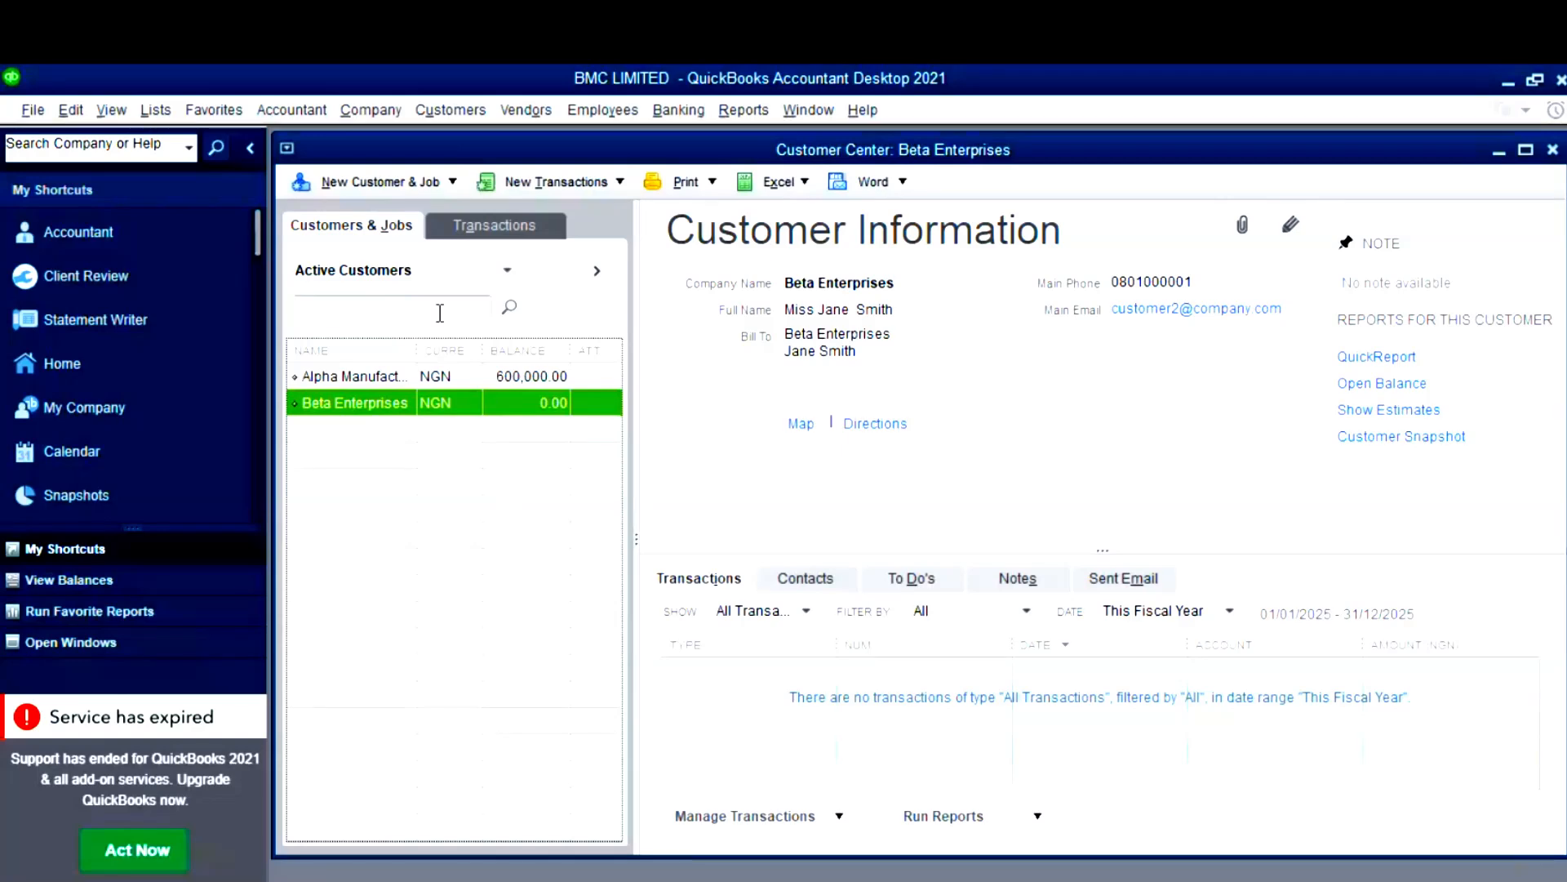
- Open Alpha Manufacturing Ltd.'s Edit Customer:Job form, then open Edit > Preferences
right_click(369, 374)
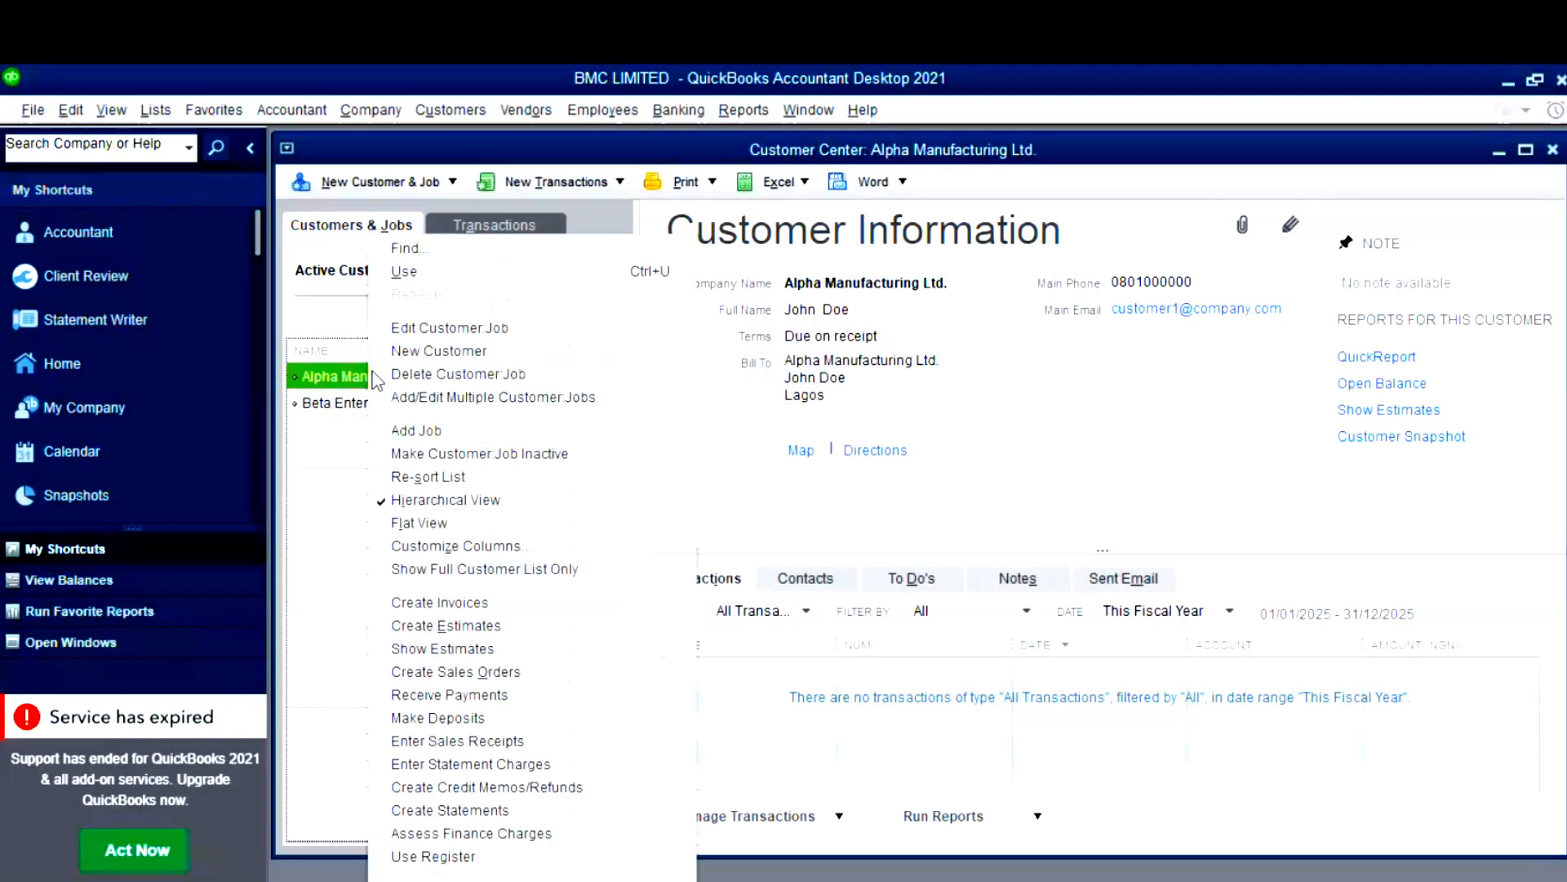
left_click(463, 330)
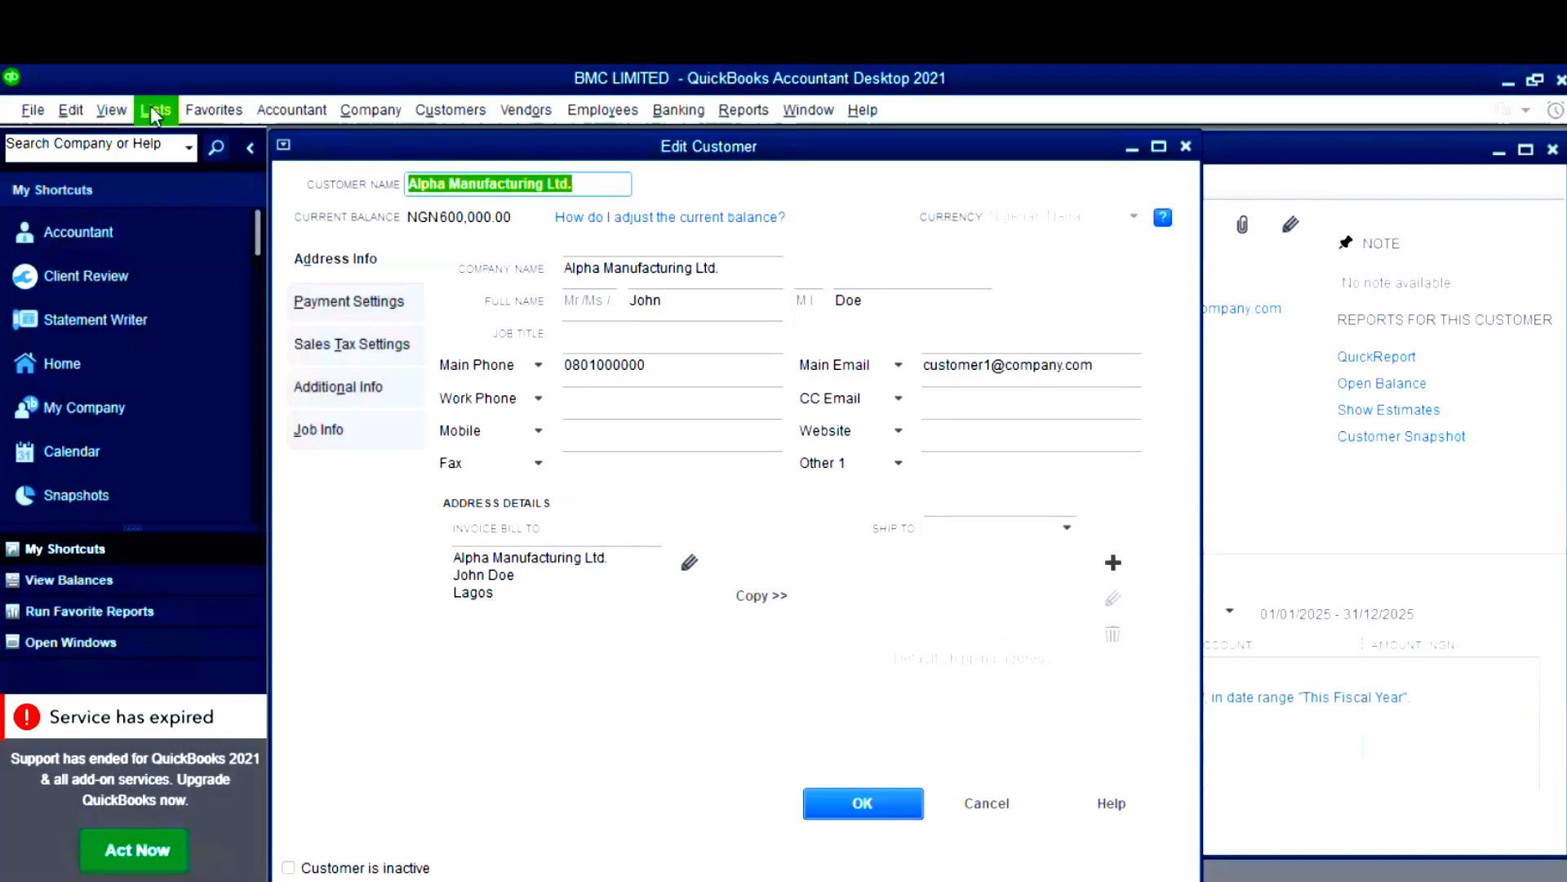
left_click(75, 112)
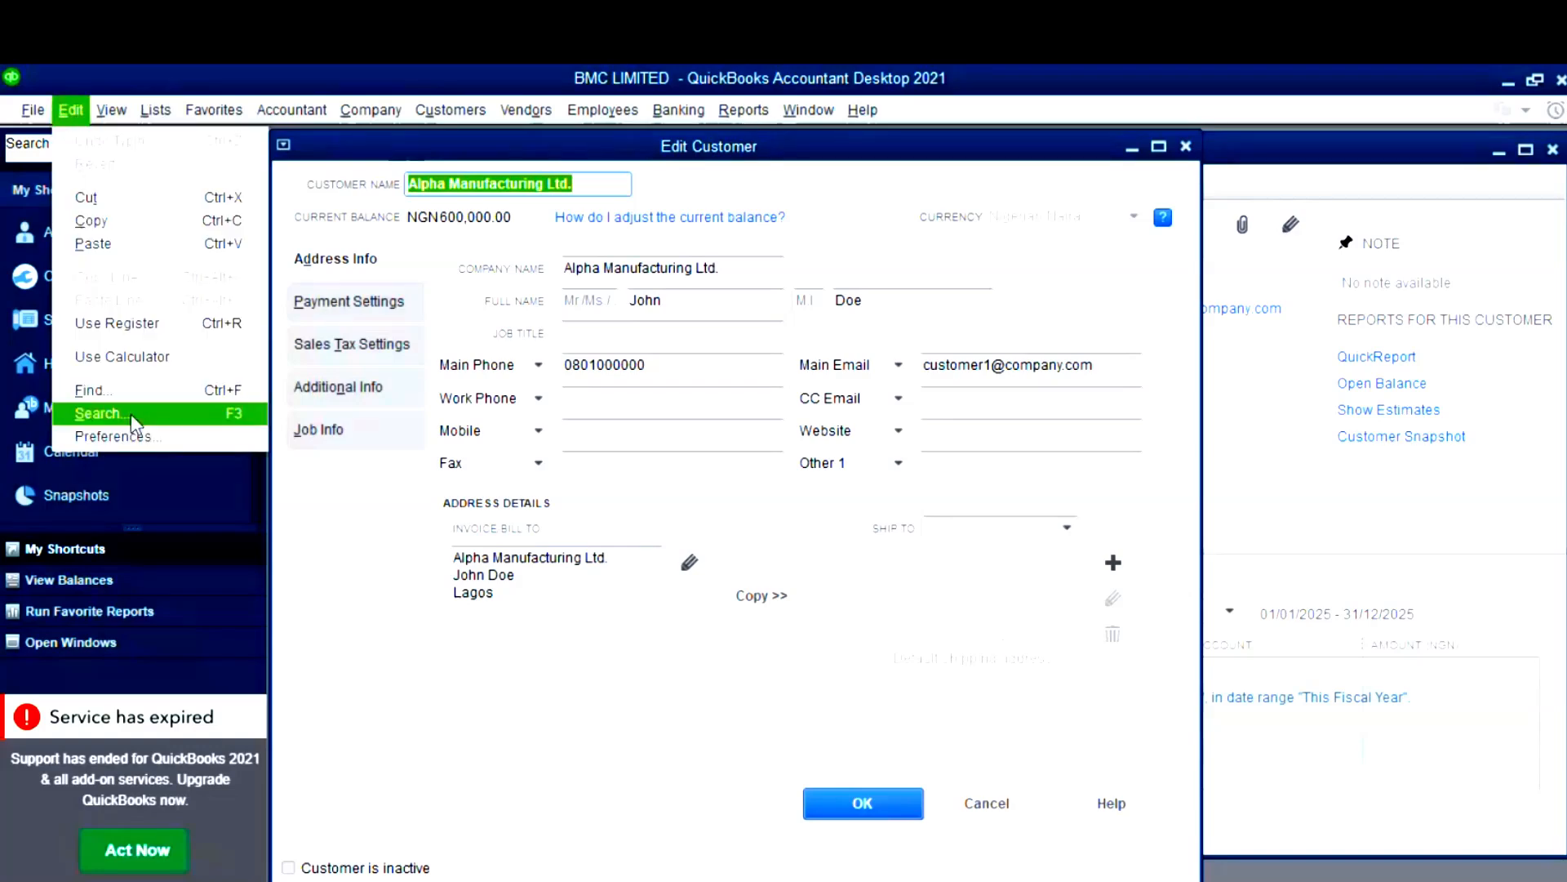
left_click(135, 441)
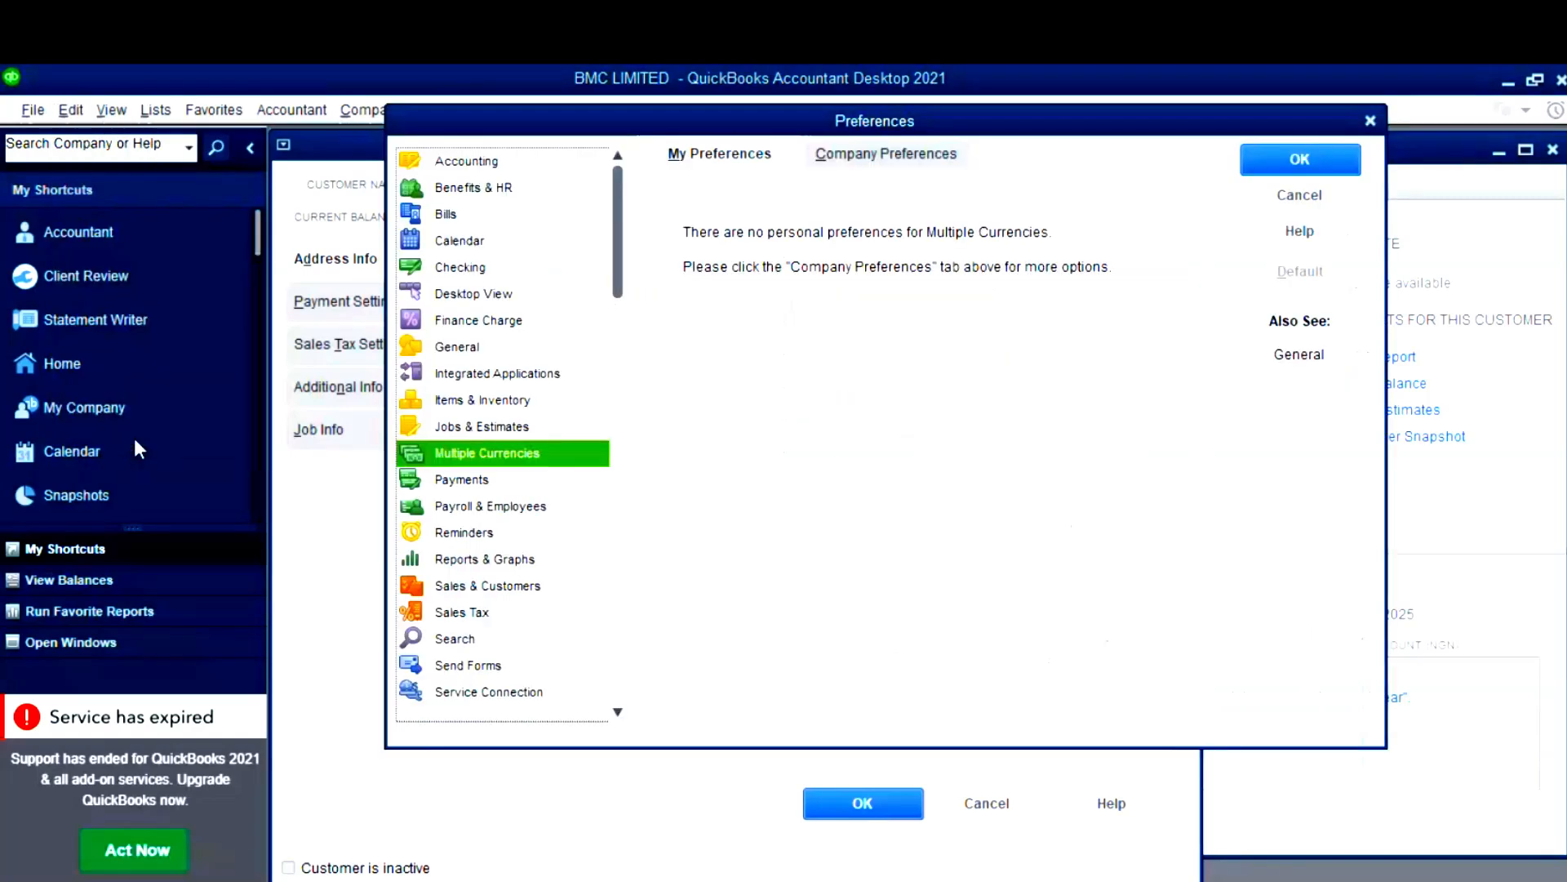
- Scroll the preferences list to Sales & Customers and show its Company Preferences
left_click(506, 374)
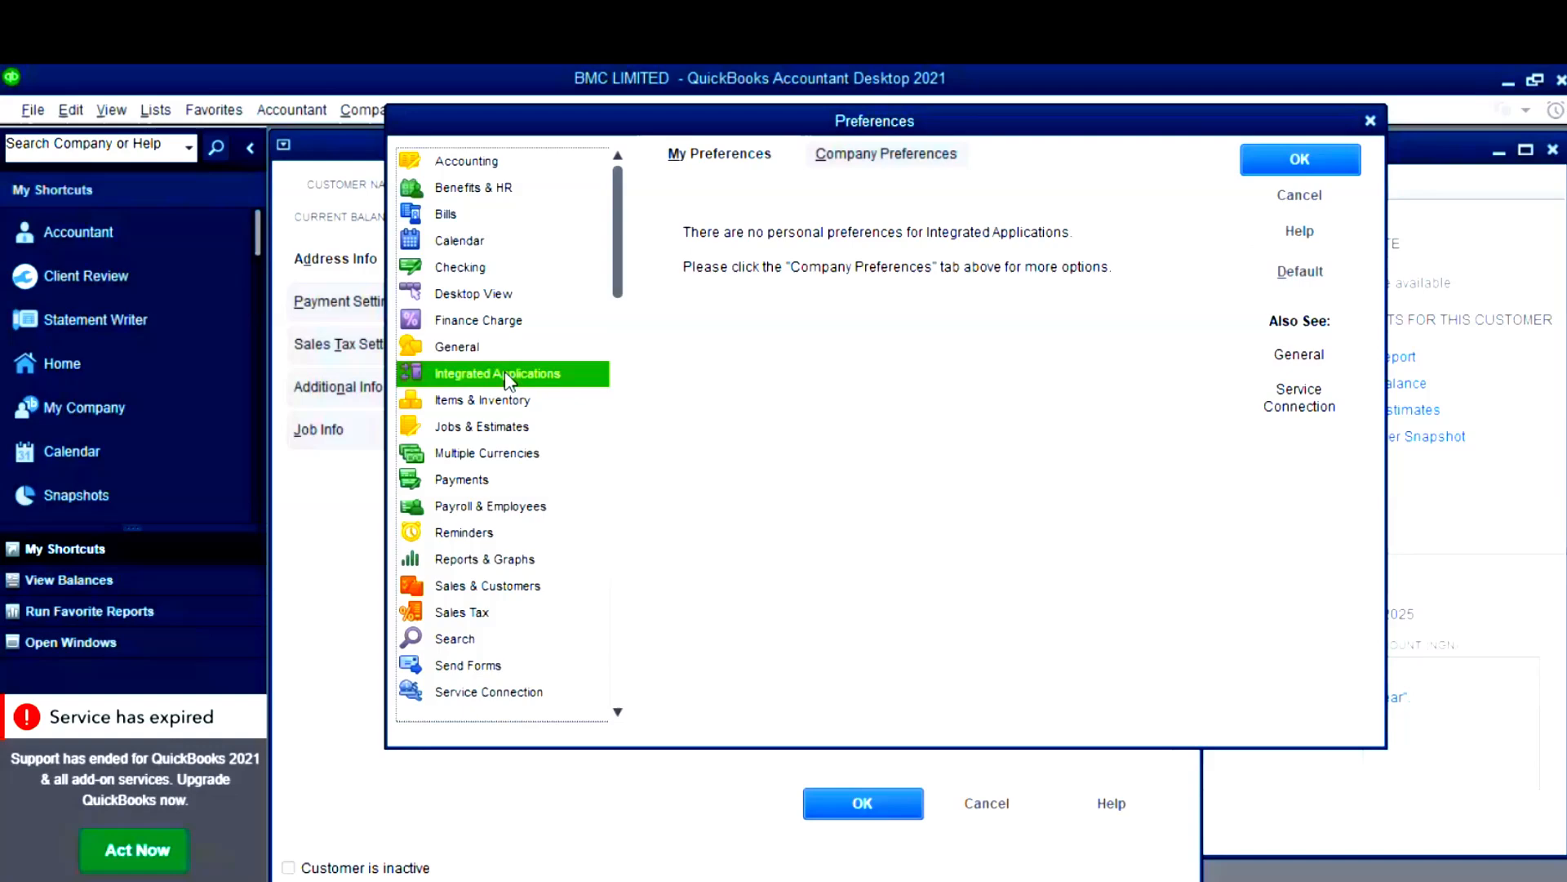
key("Down")
key("Down")
scroll(510, 381, "up", 8)
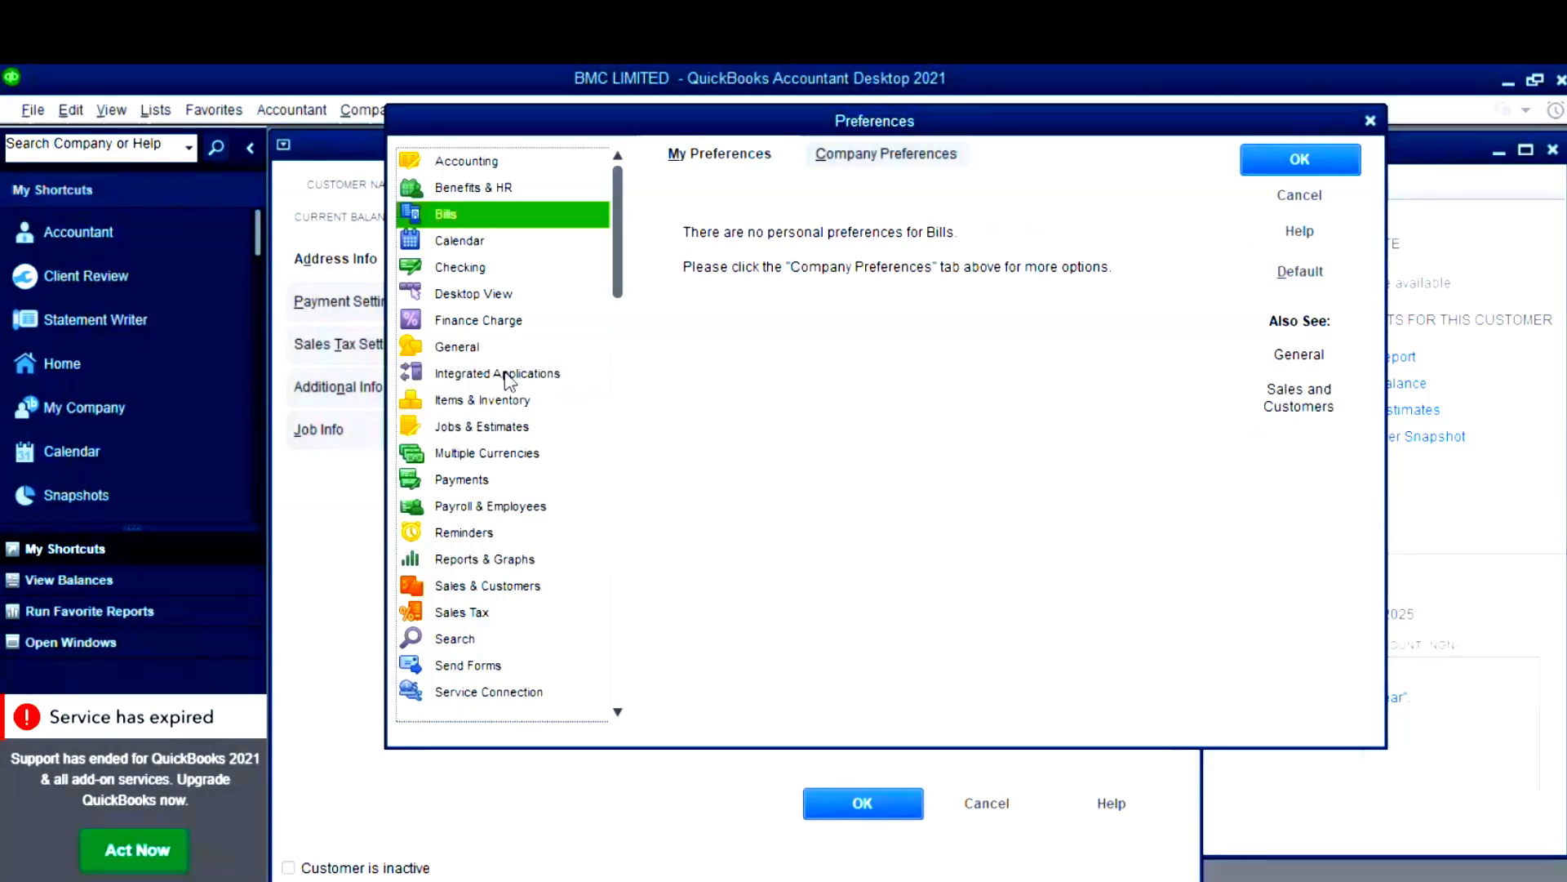
scroll(509, 381, "down", 1)
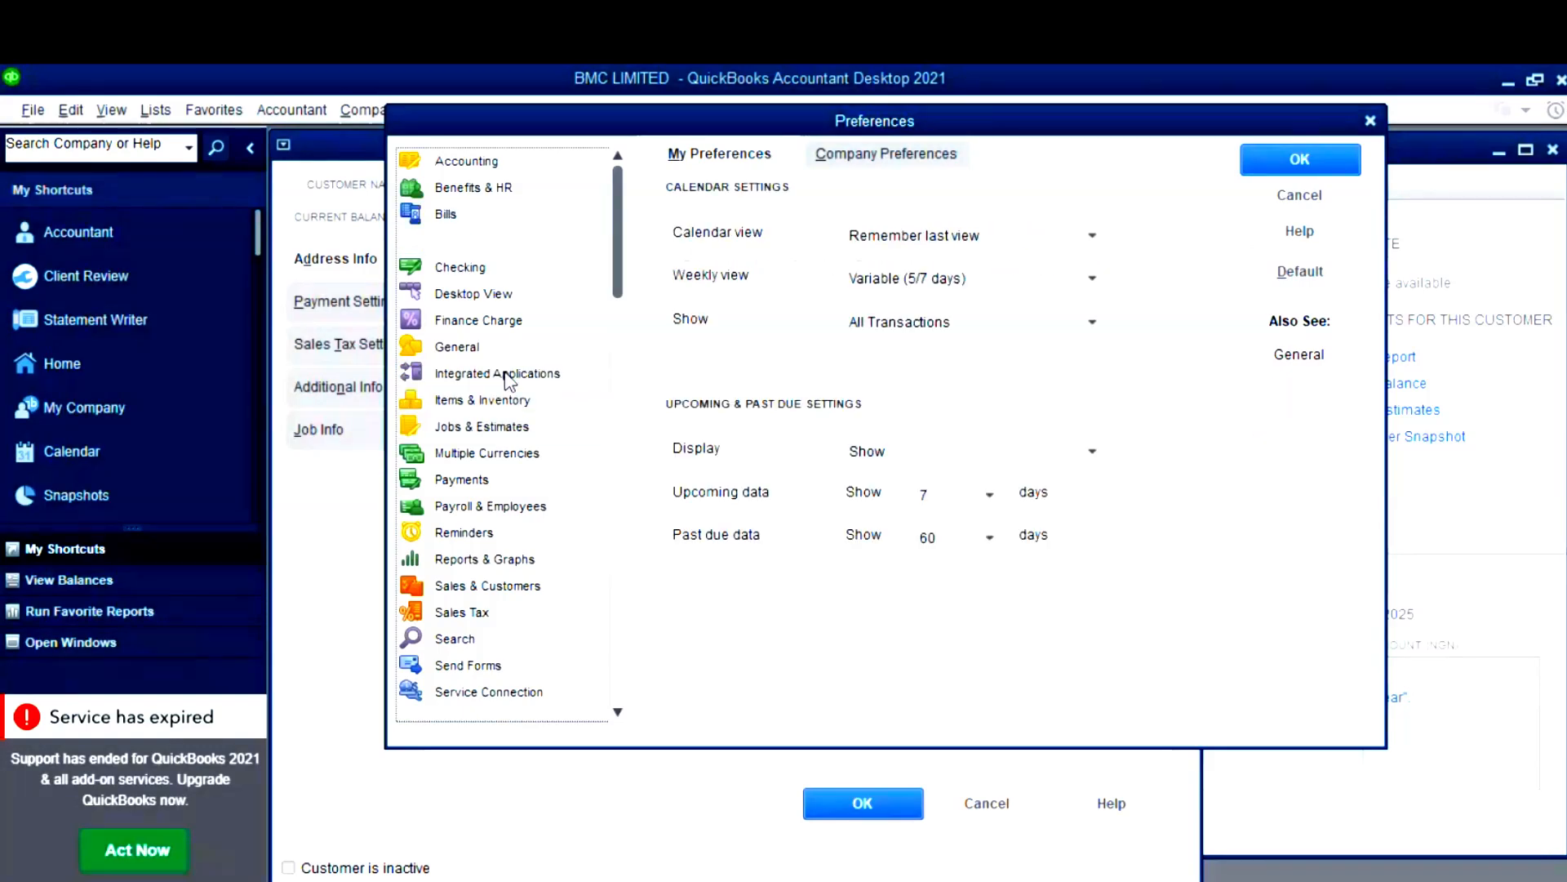
scroll(510, 381, "down", 3)
scroll(510, 382, "down", 5)
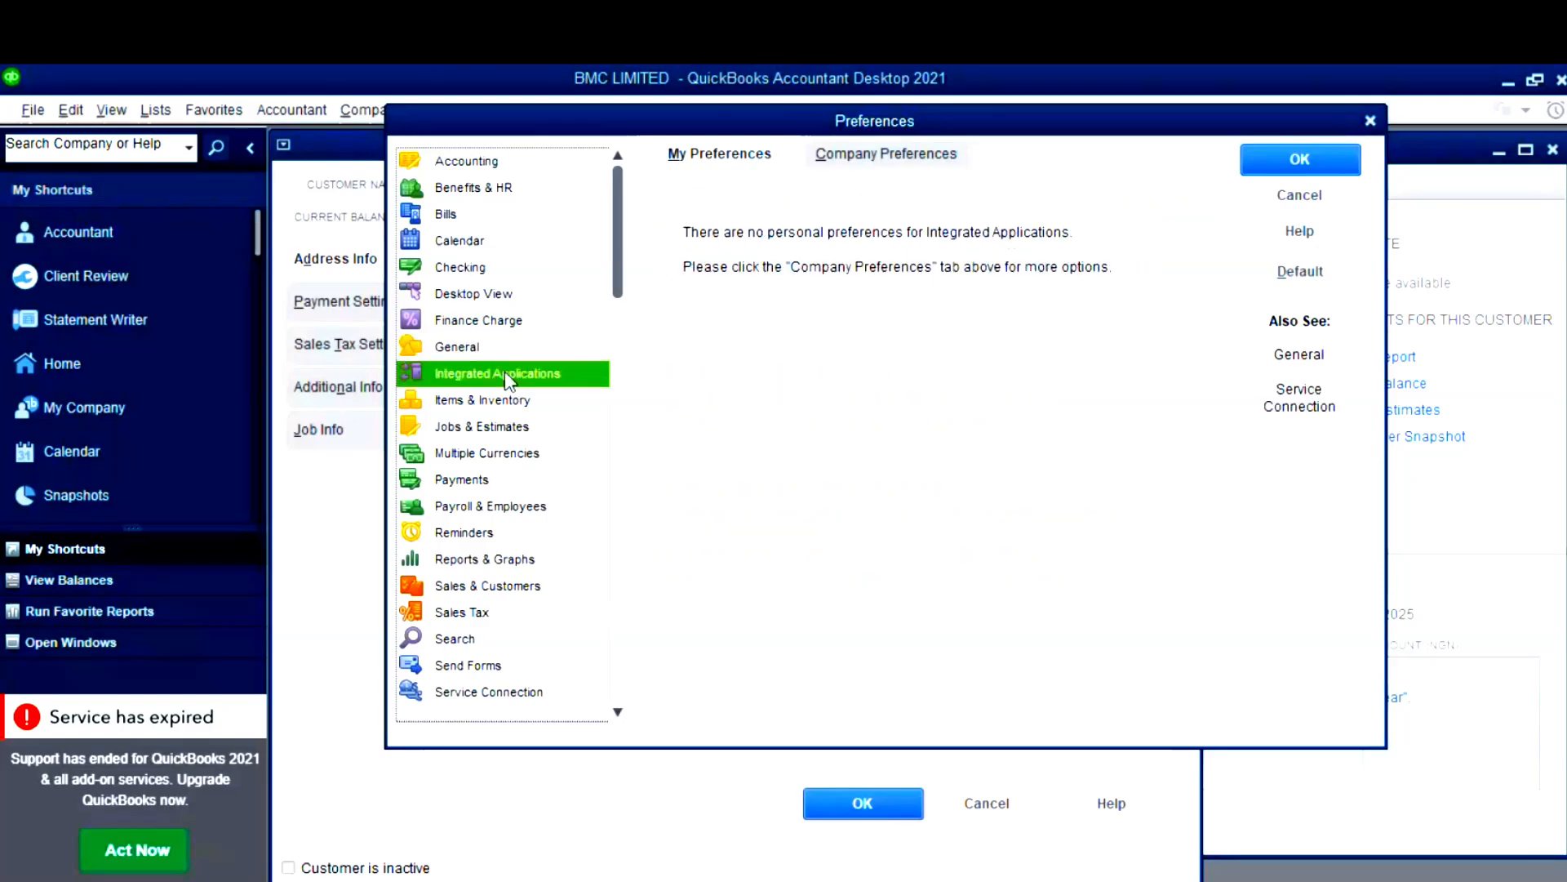
scroll(509, 381, "down", 4)
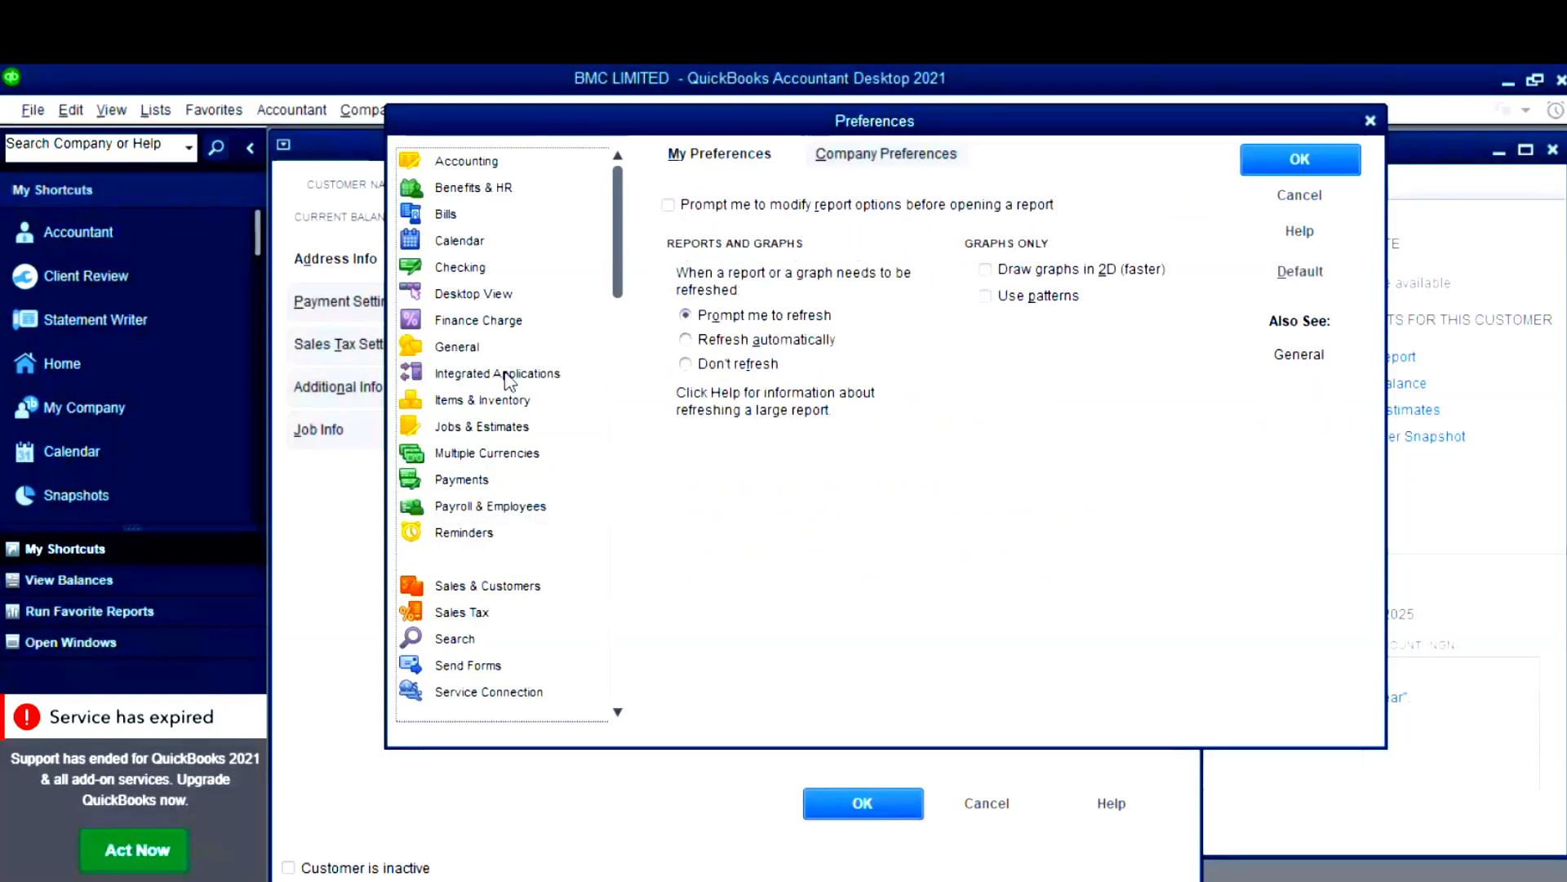
scroll(506, 379, "down", 1)
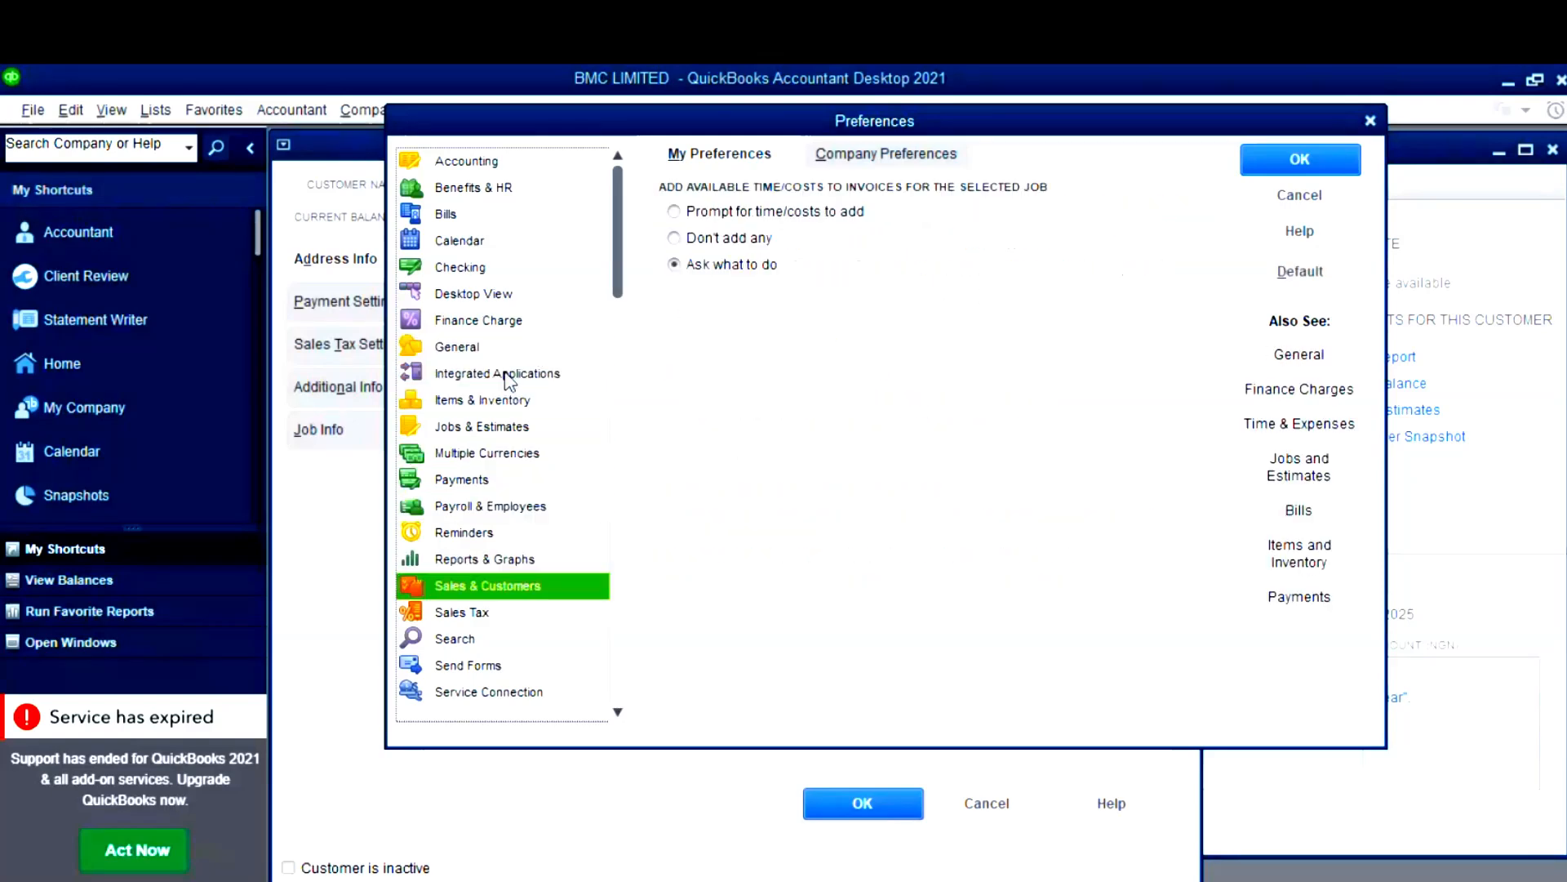
left_click(878, 155)
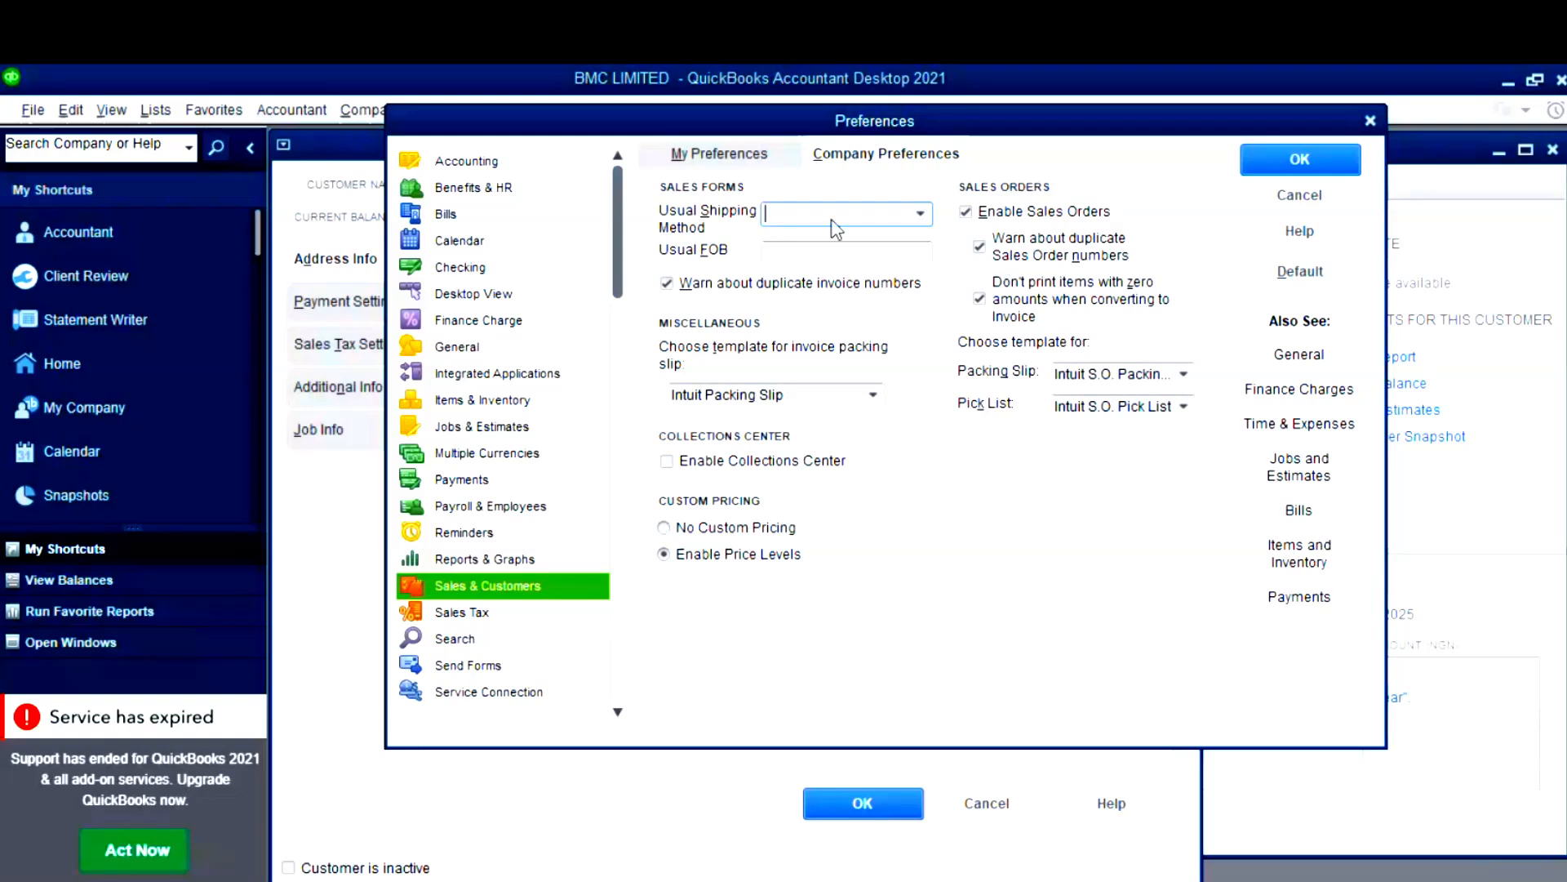
- Check the usual shipping method list and the My Preferences tab, then close Preferences with OK
left_click(922, 214)
left_click(922, 214)
left_click(922, 214)
left_click(922, 215)
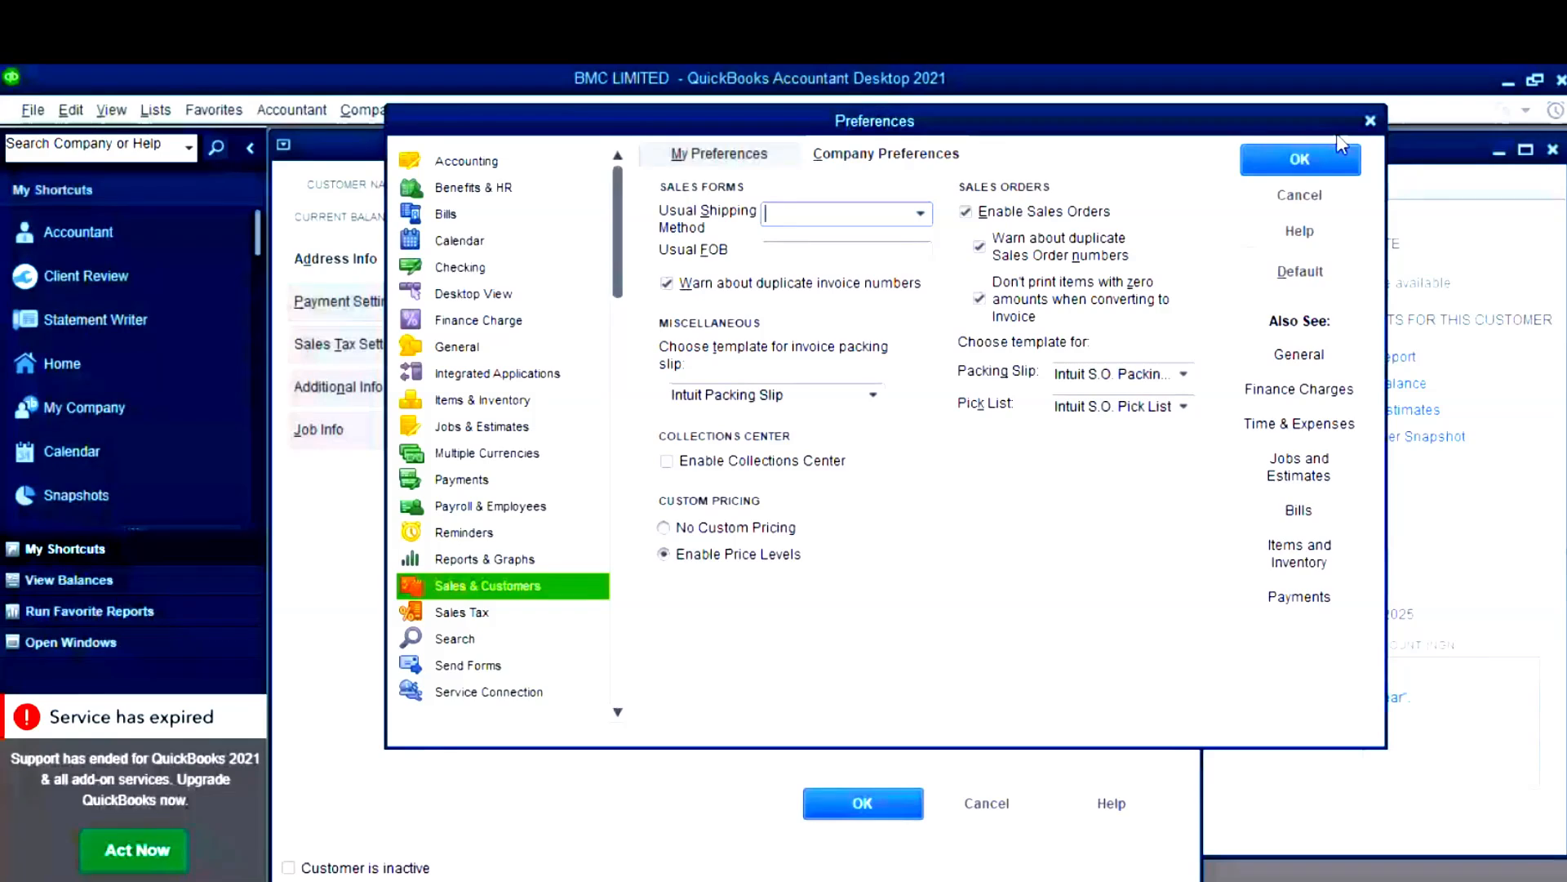
left_click(765, 163)
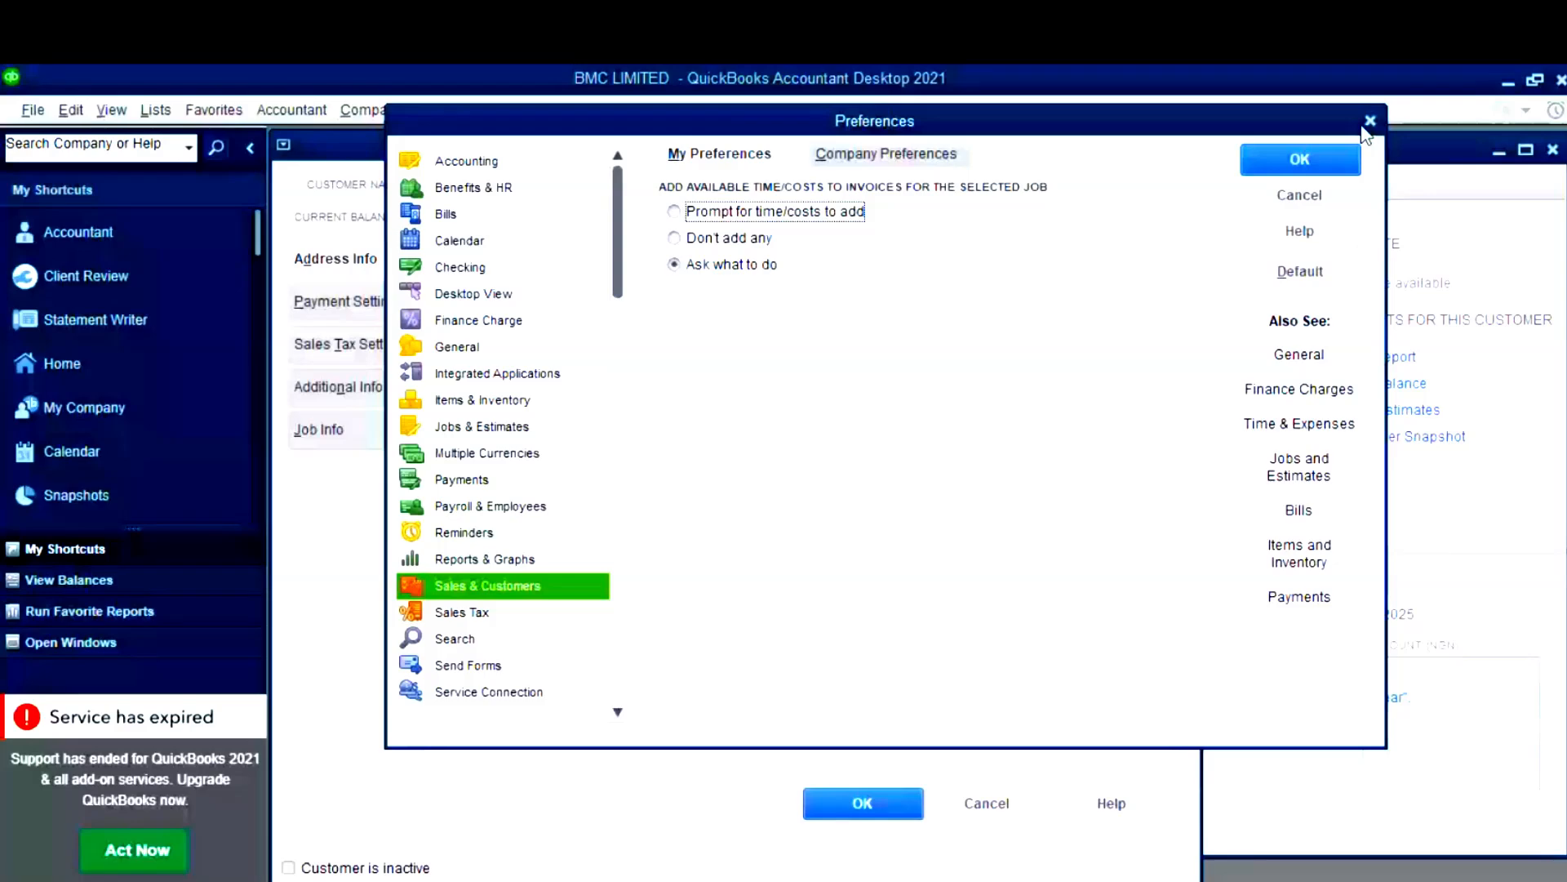
left_click(499, 614)
left_click(497, 588)
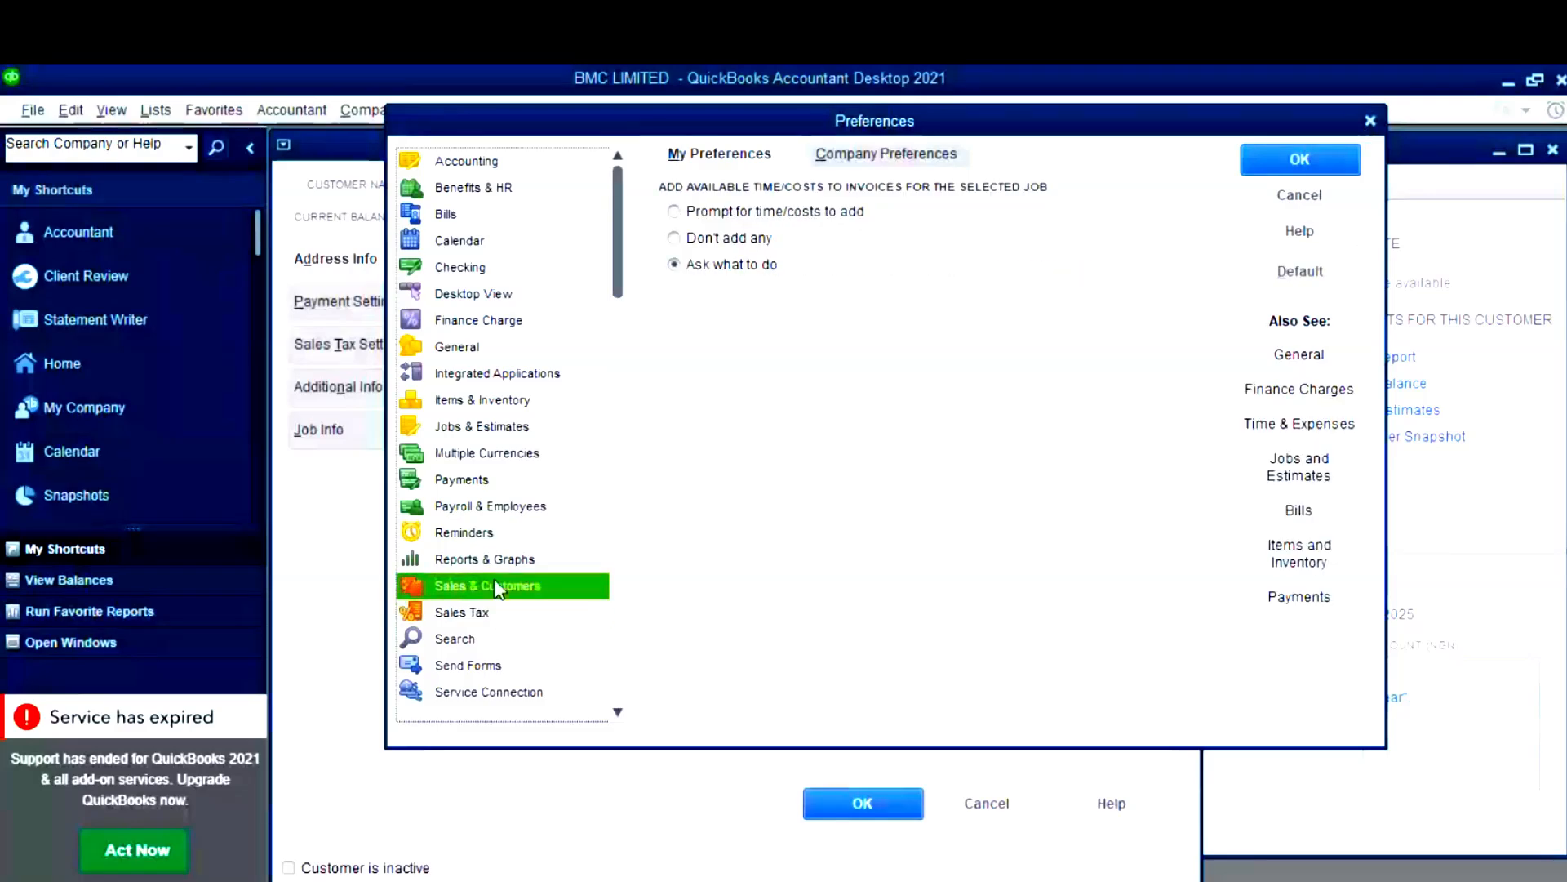
left_click(499, 562)
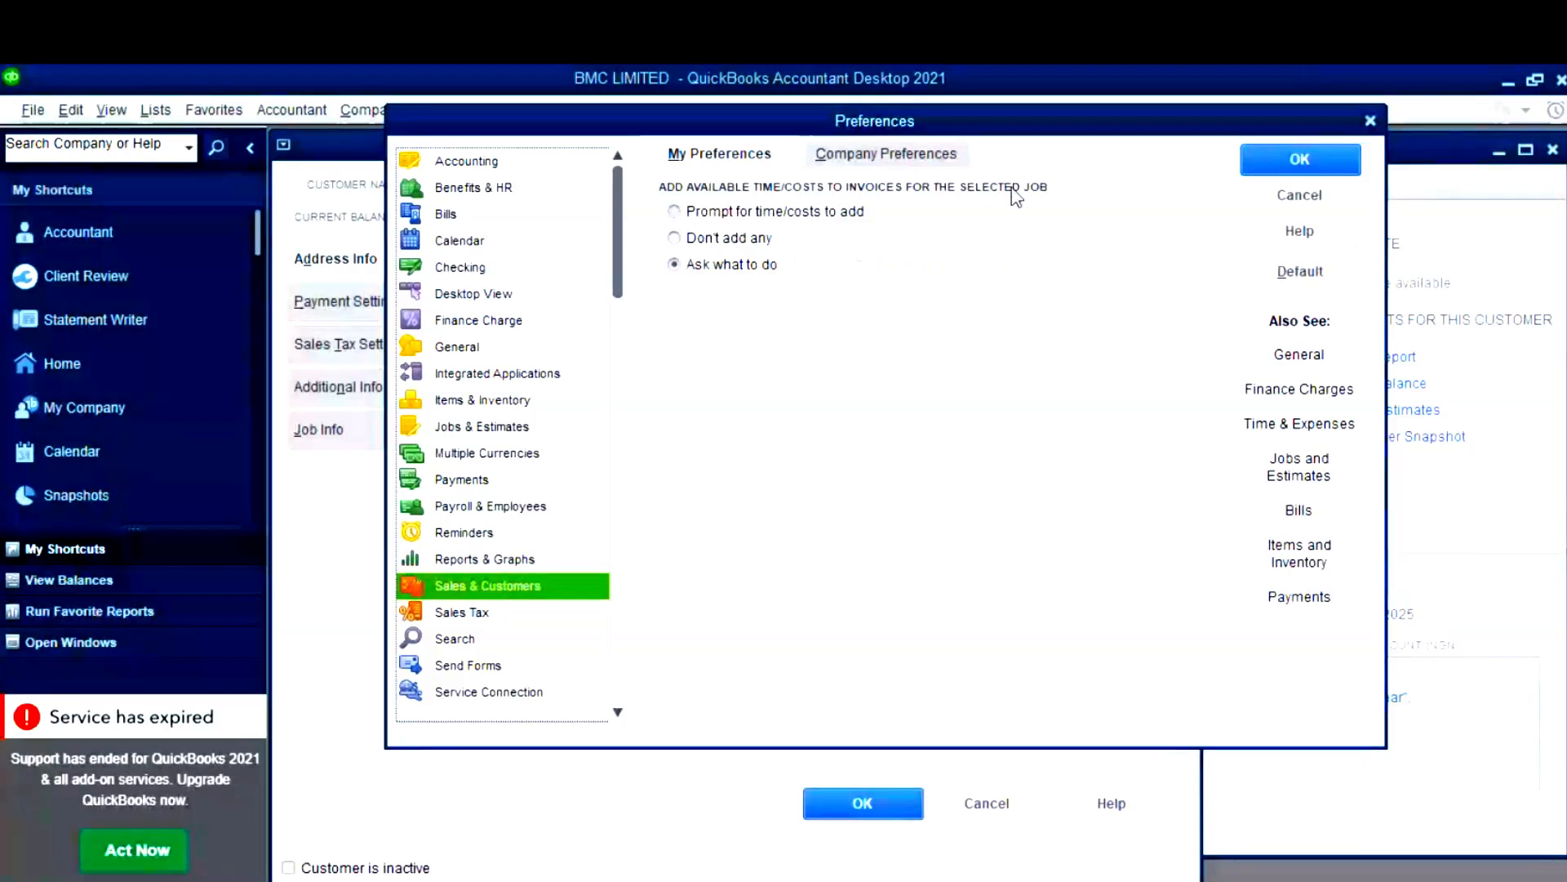
left_click(906, 155)
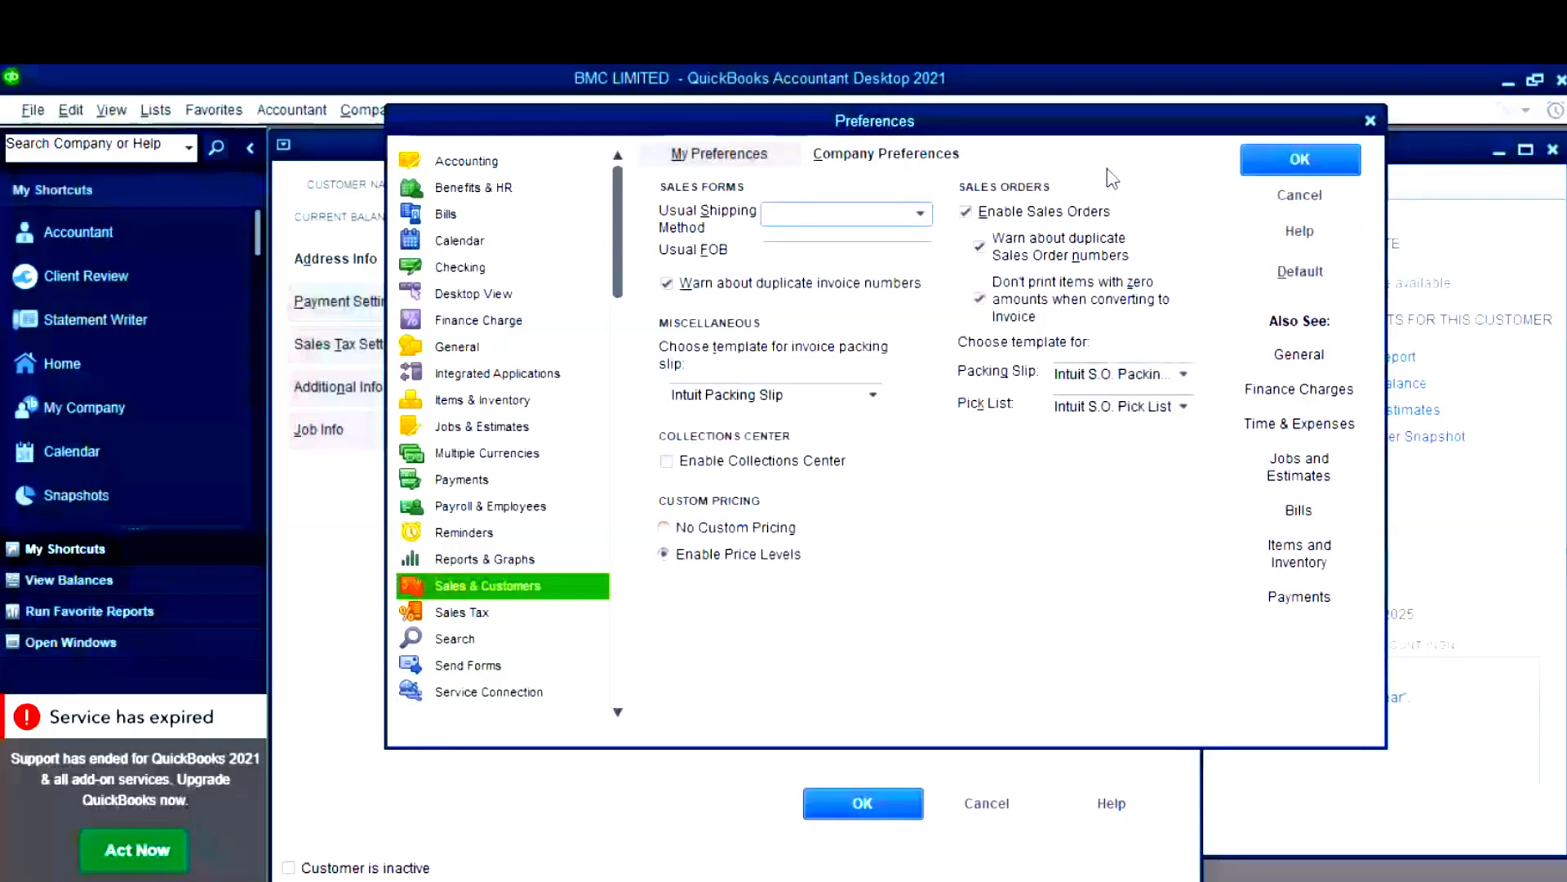
left_click(1318, 159)
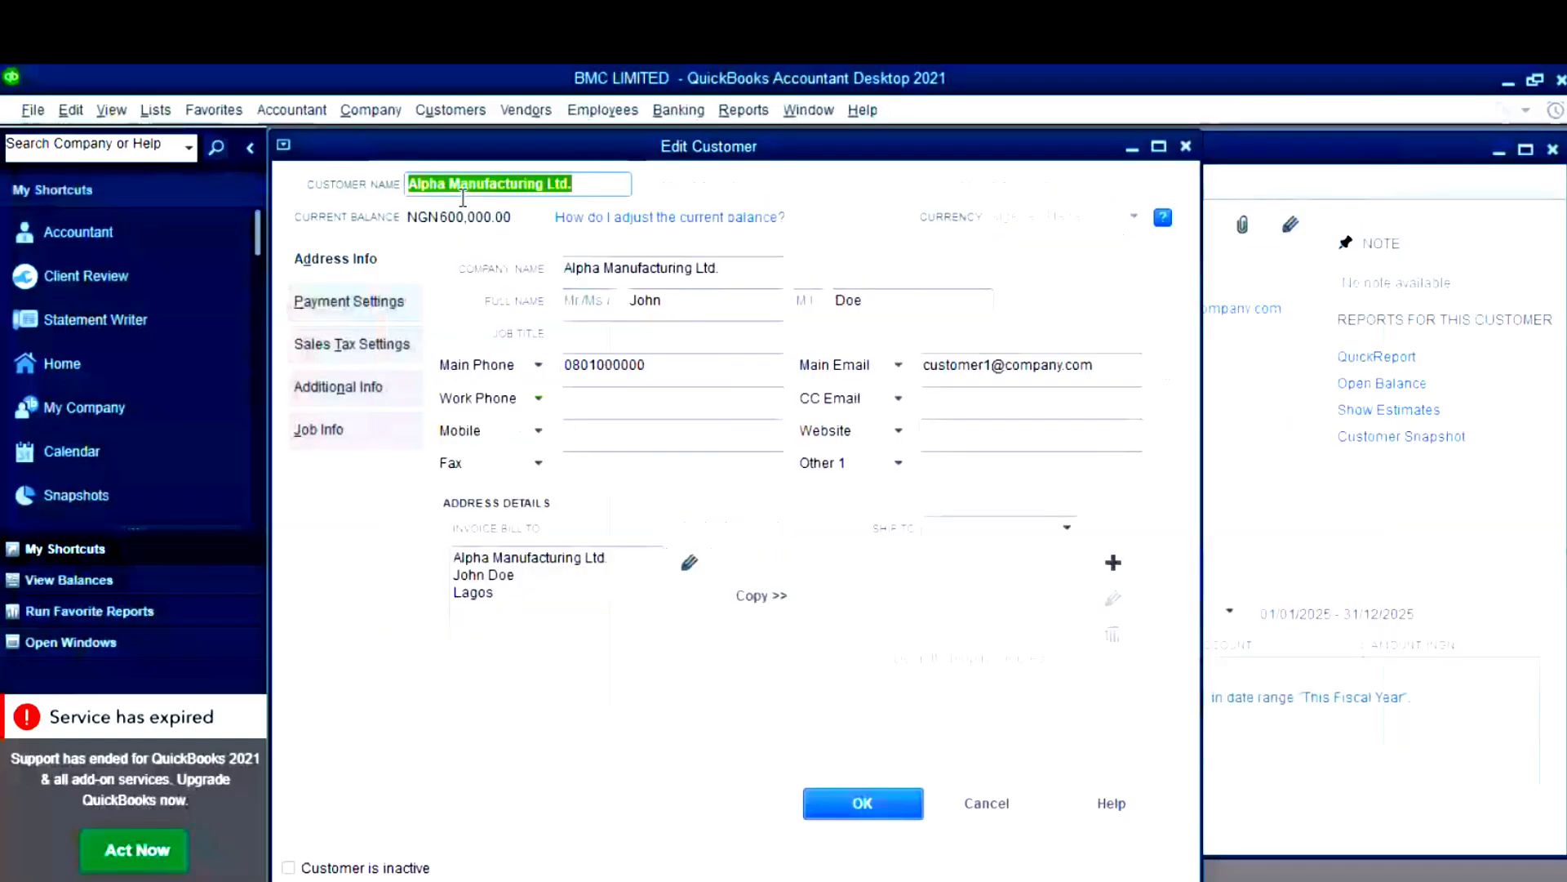
- Review the Payment Settings, Sales Tax Settings, Additional Info, Job Info and Address Info tabs, then close unchanged
left_click(351, 303)
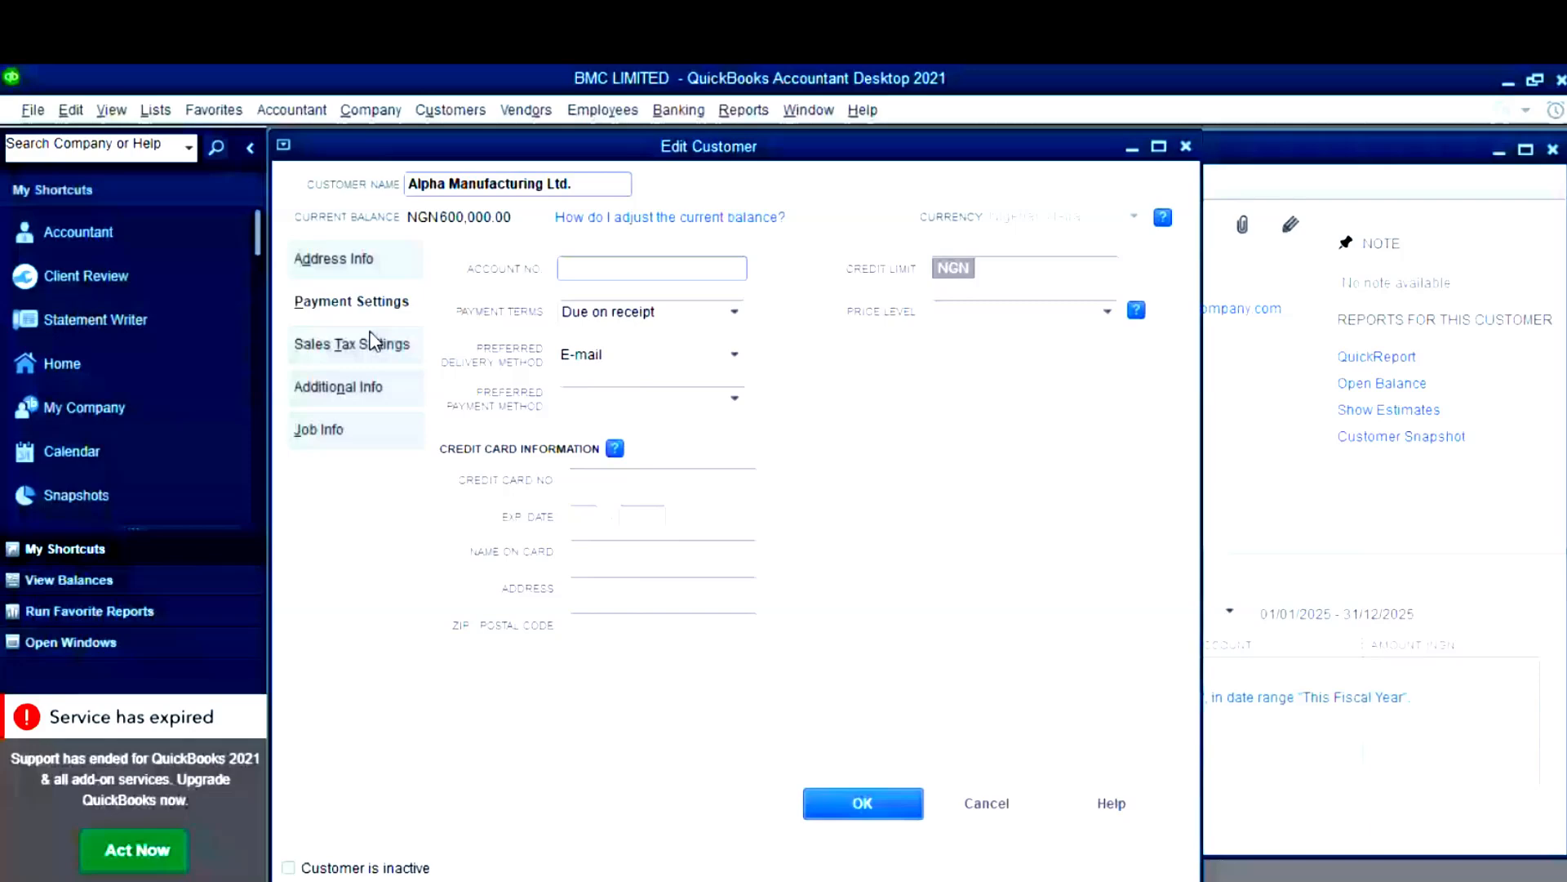
left_click(373, 342)
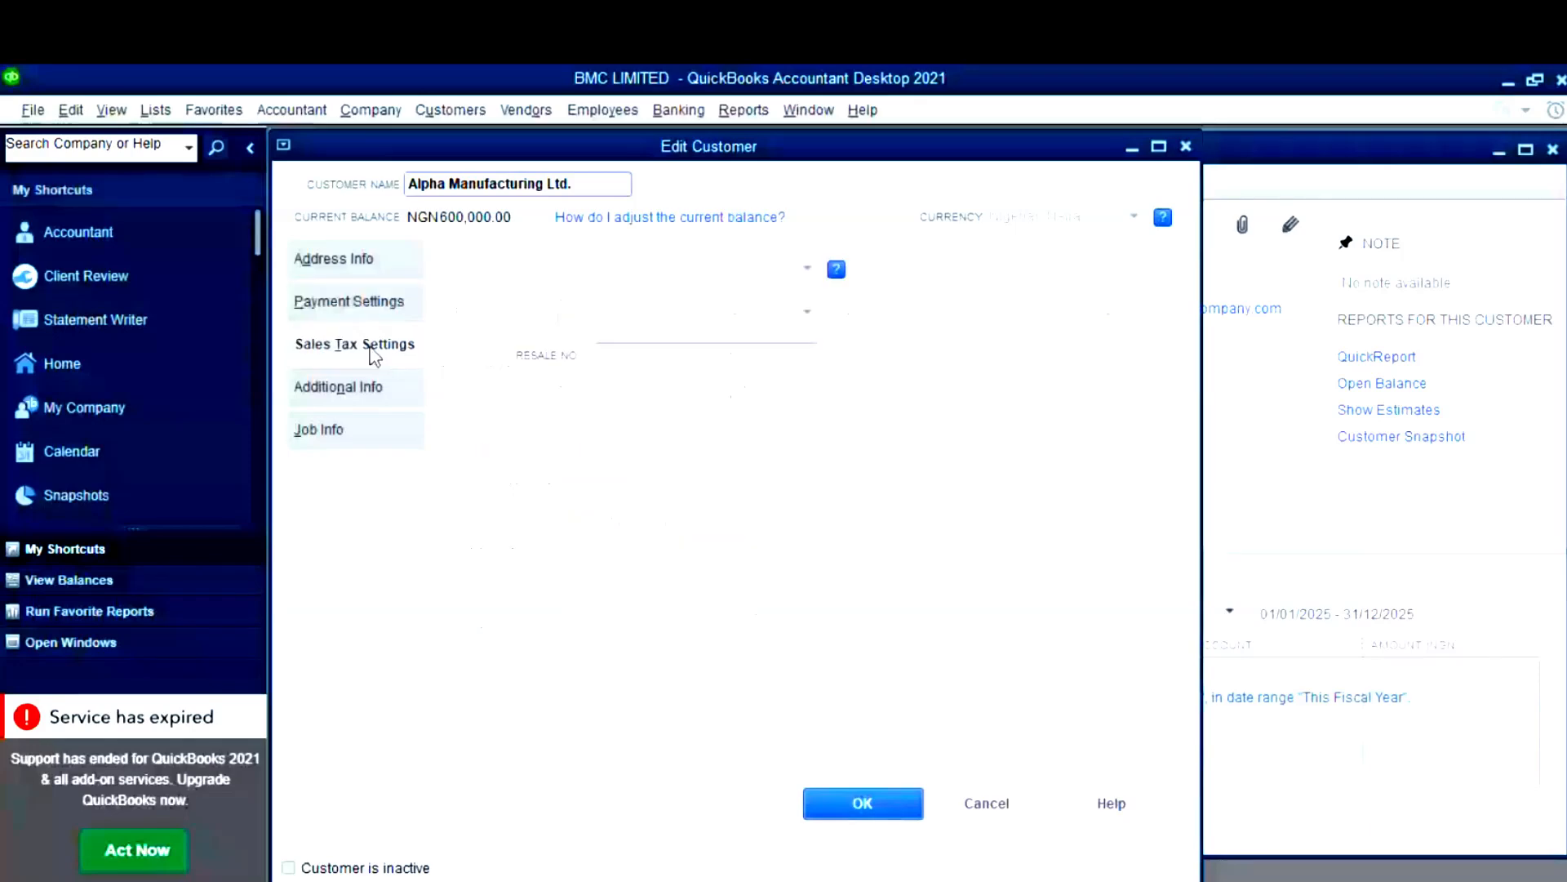
left_click(347, 386)
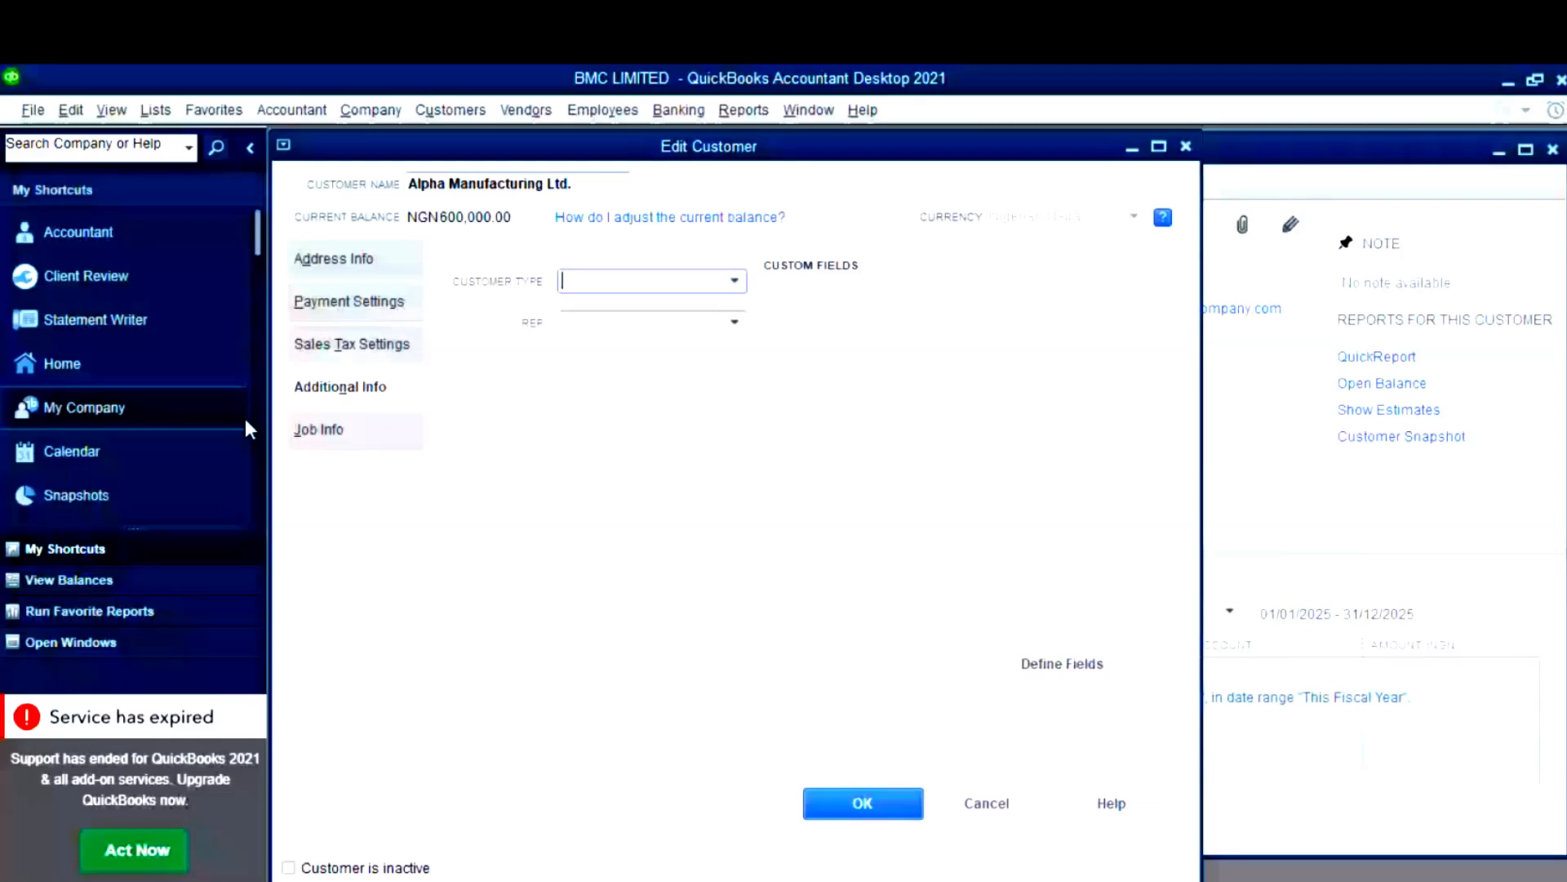
left_click(330, 431)
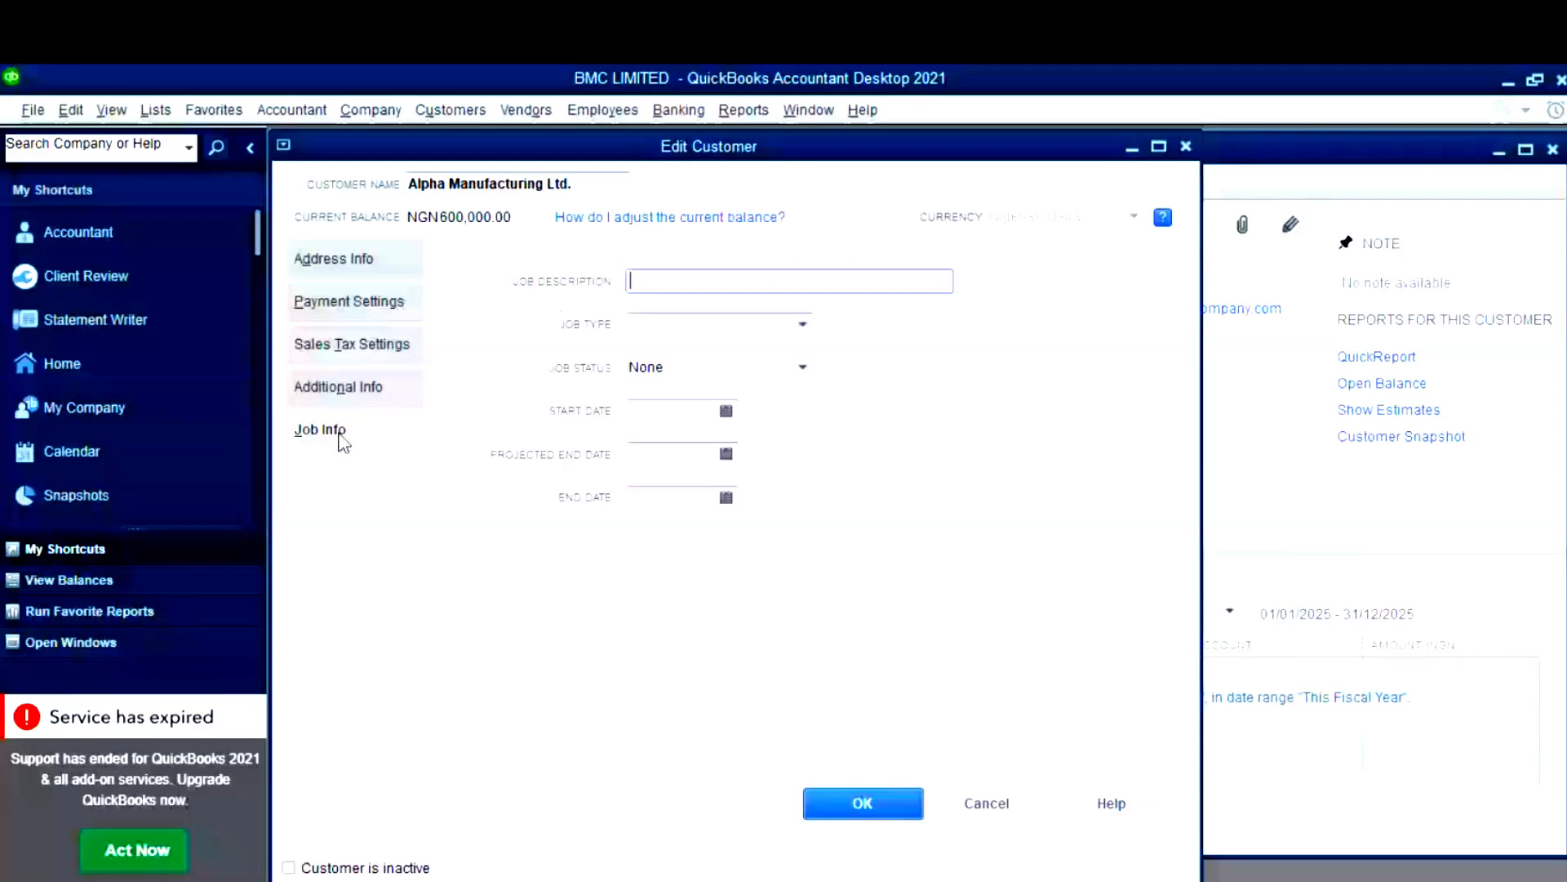
left_click(336, 260)
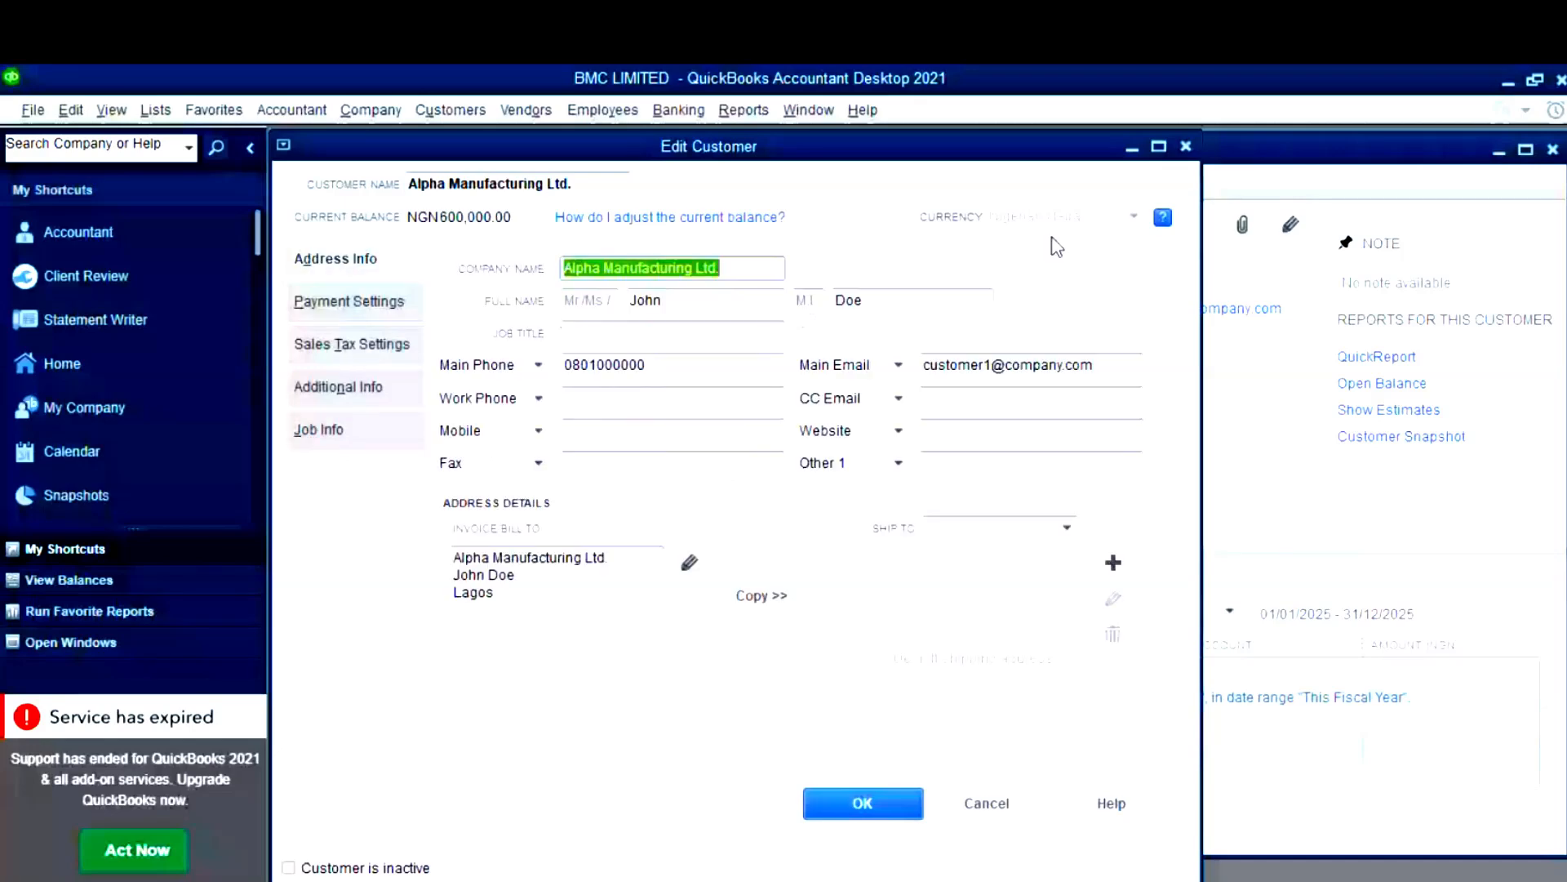
left_click(1182, 147)
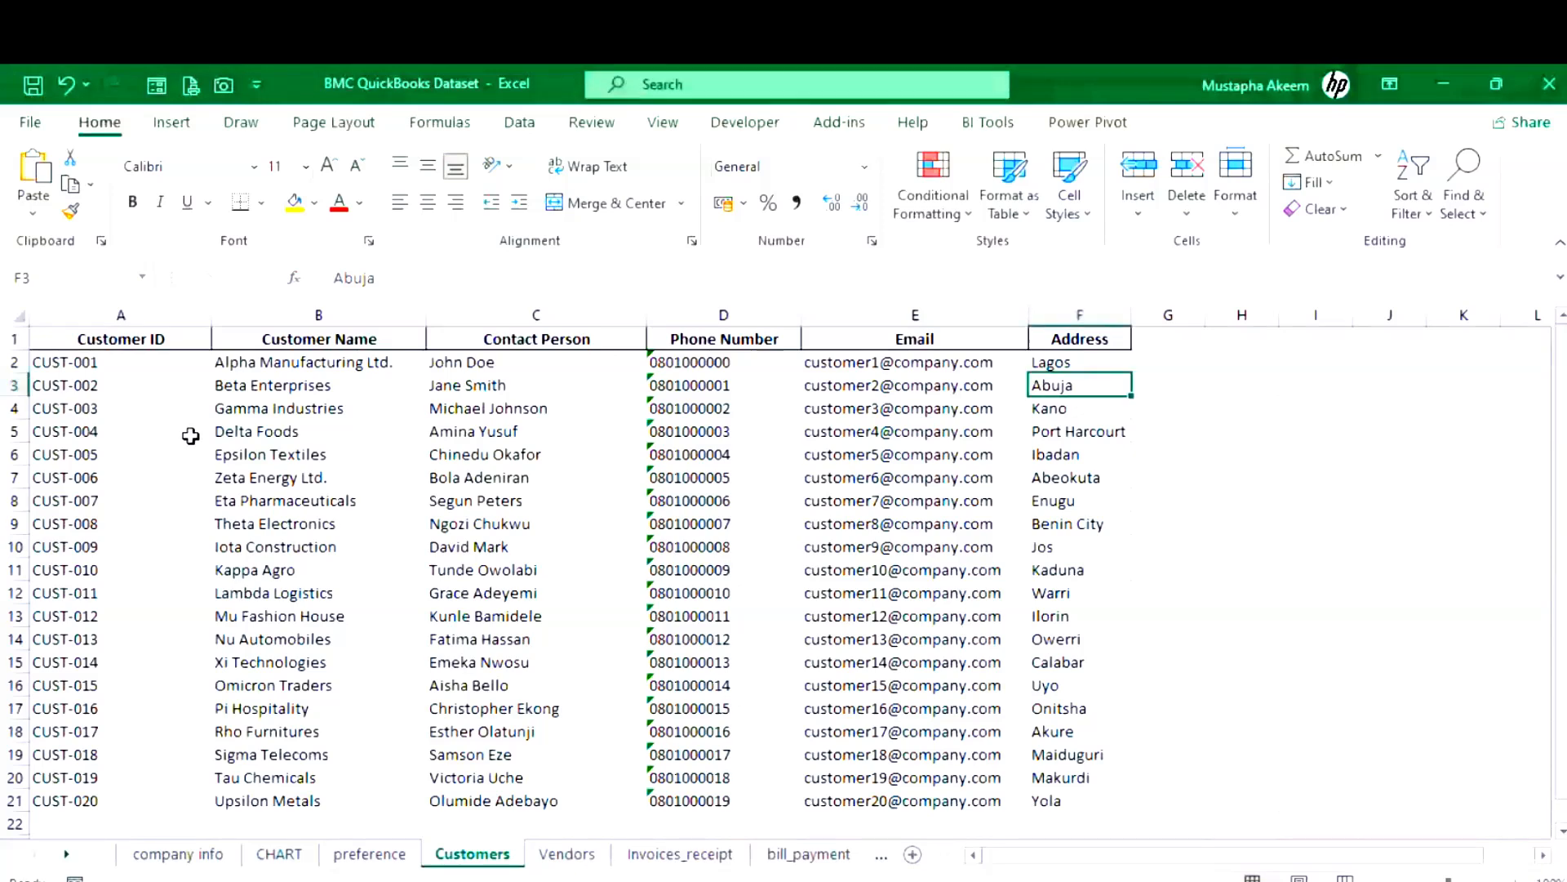
- Select customer rows CUST-003 to CUST-020 on the Customers sheet, then return to QuickBooks
left_click_drag(70, 415, 1056, 800)
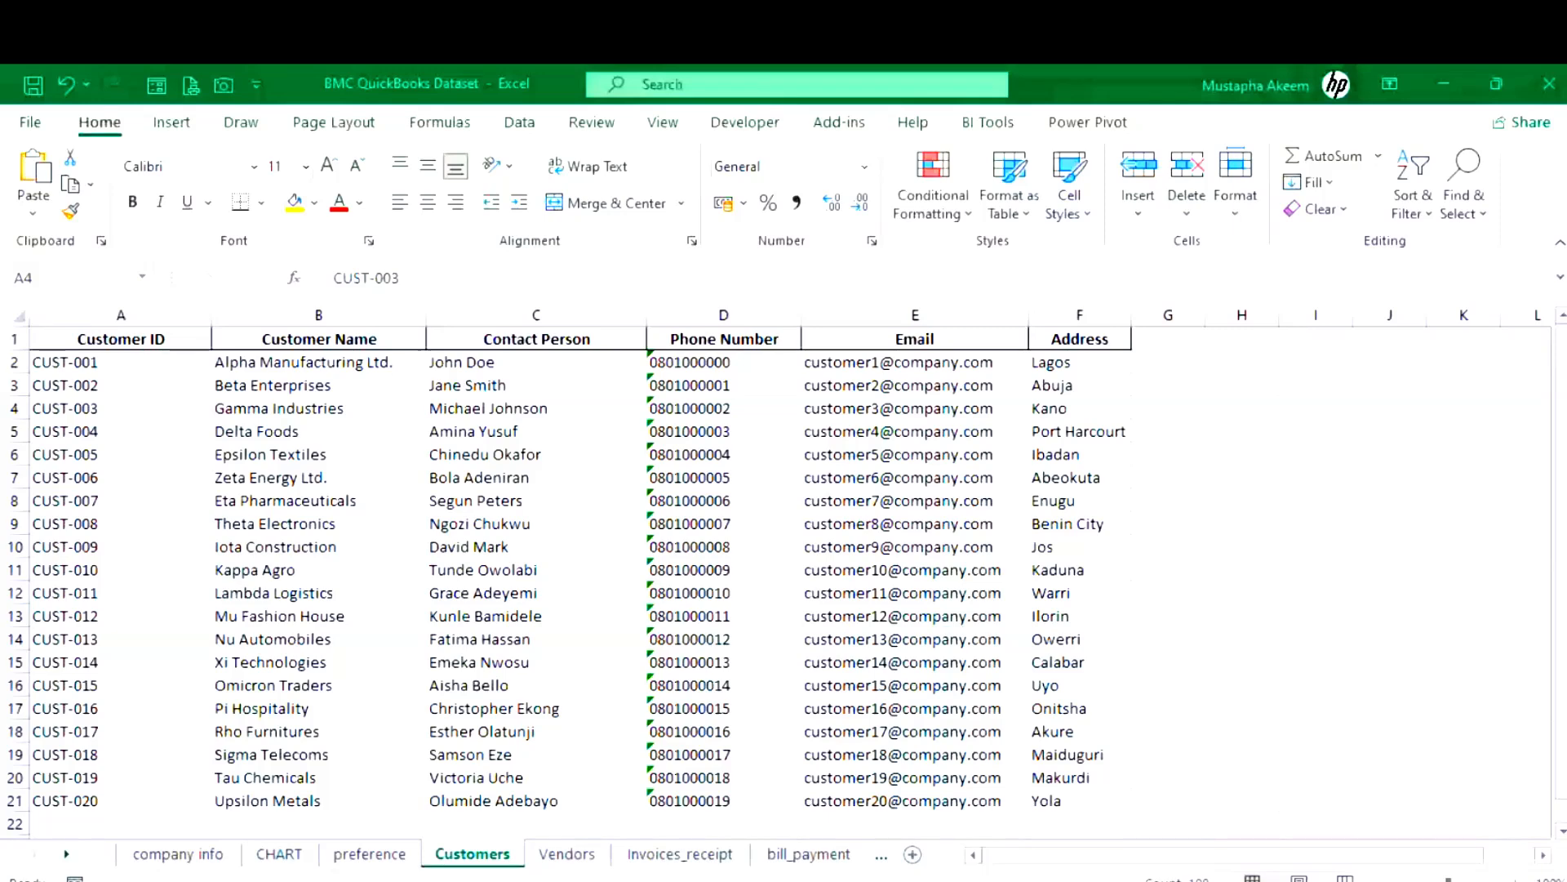
left_click(563, 457)
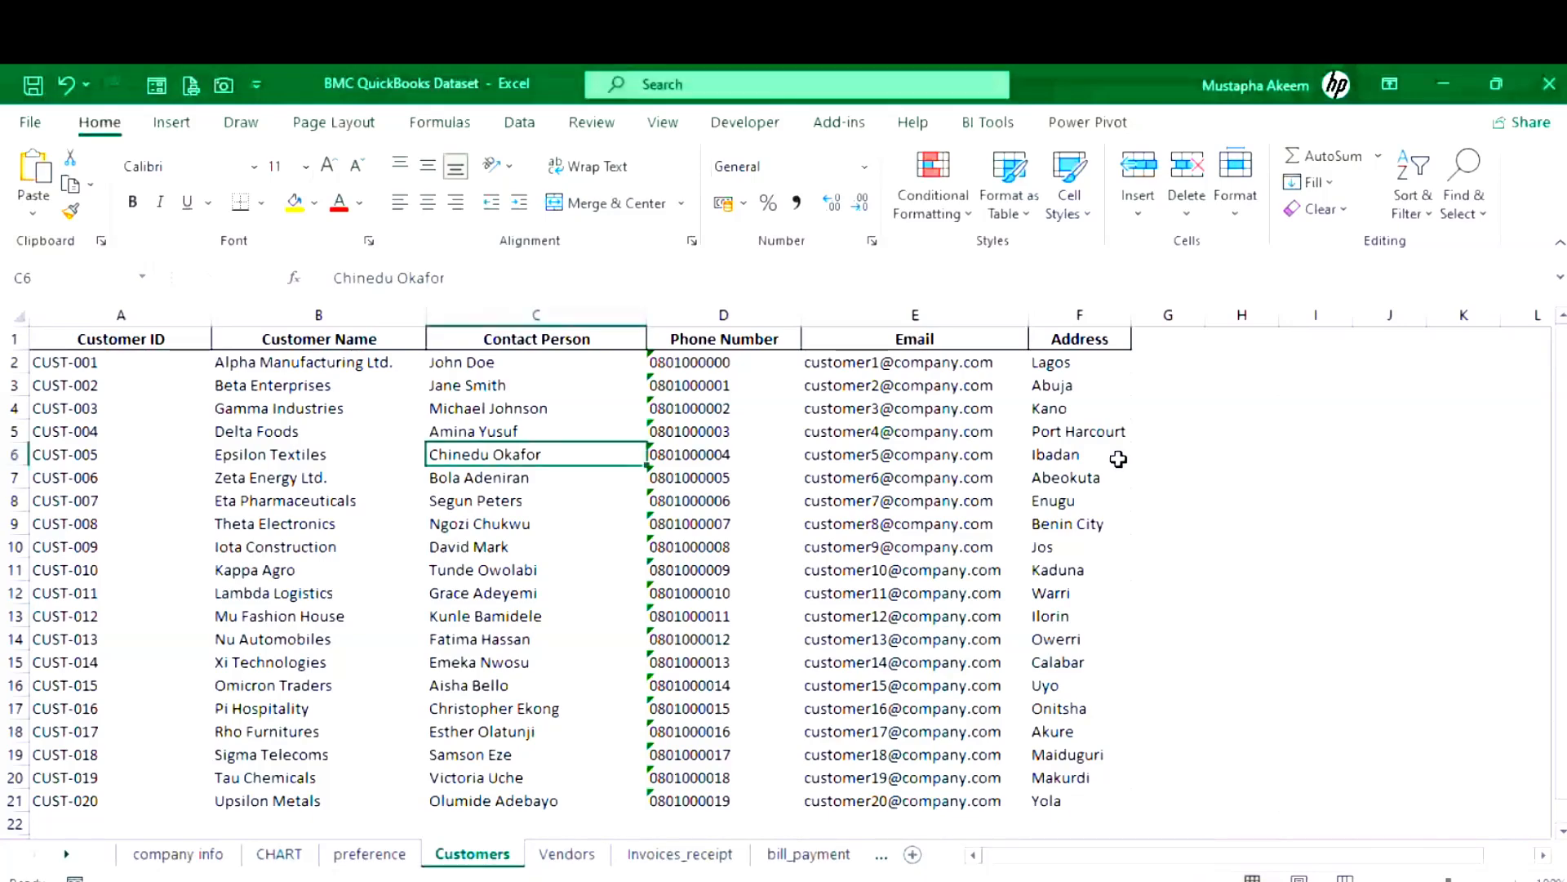
mouse_move(697, 880)
left_click(698, 813)
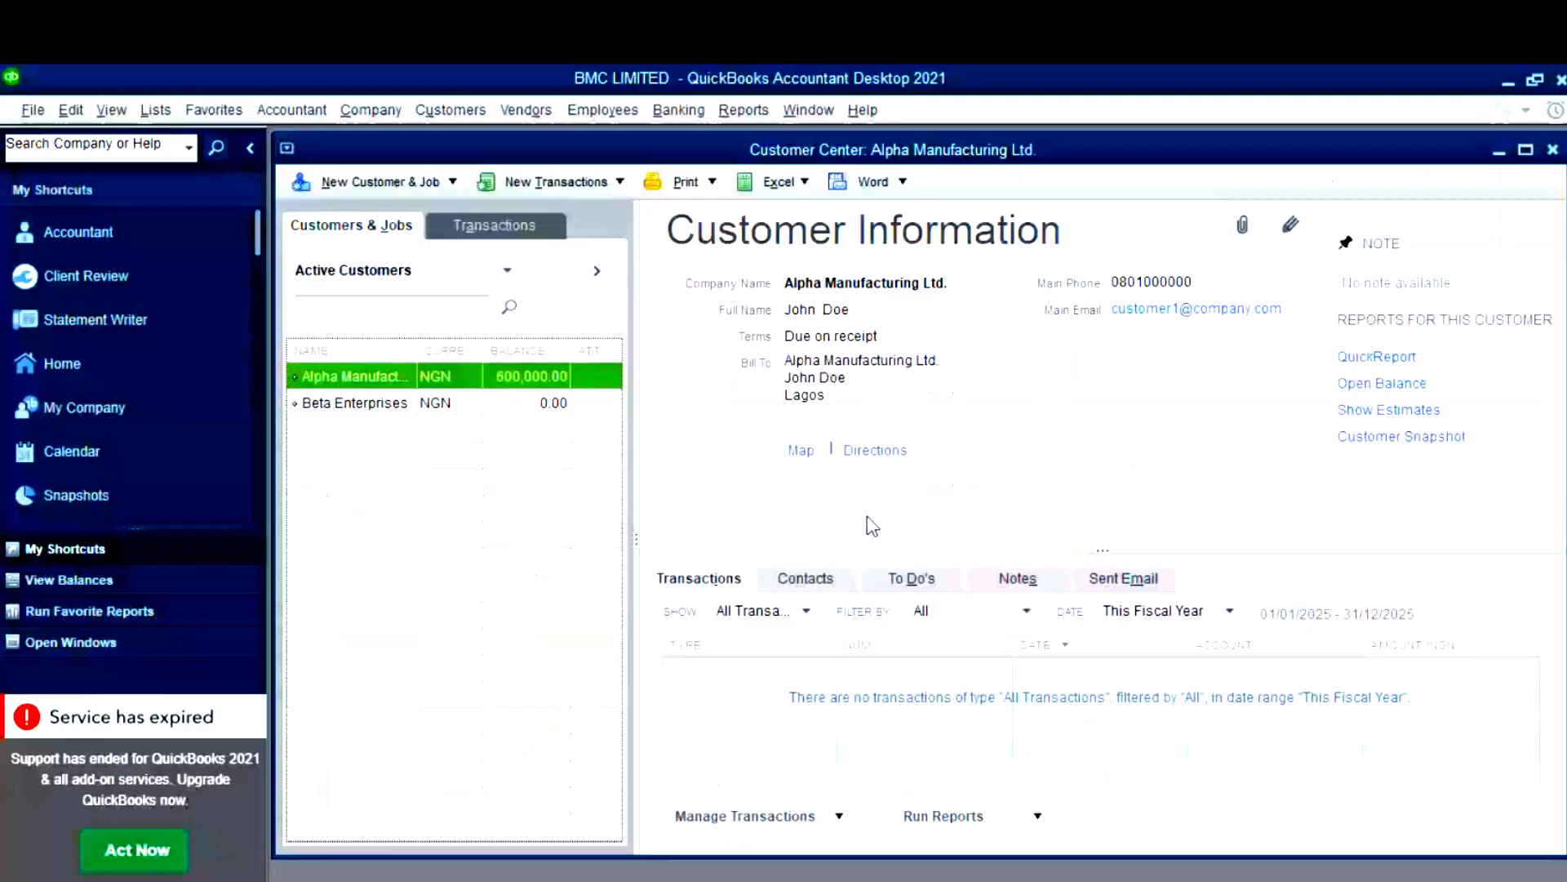
- Open Add Multiple Customer:Jobs, maximize the grid window, and open Customize Columns
left_click(447, 183)
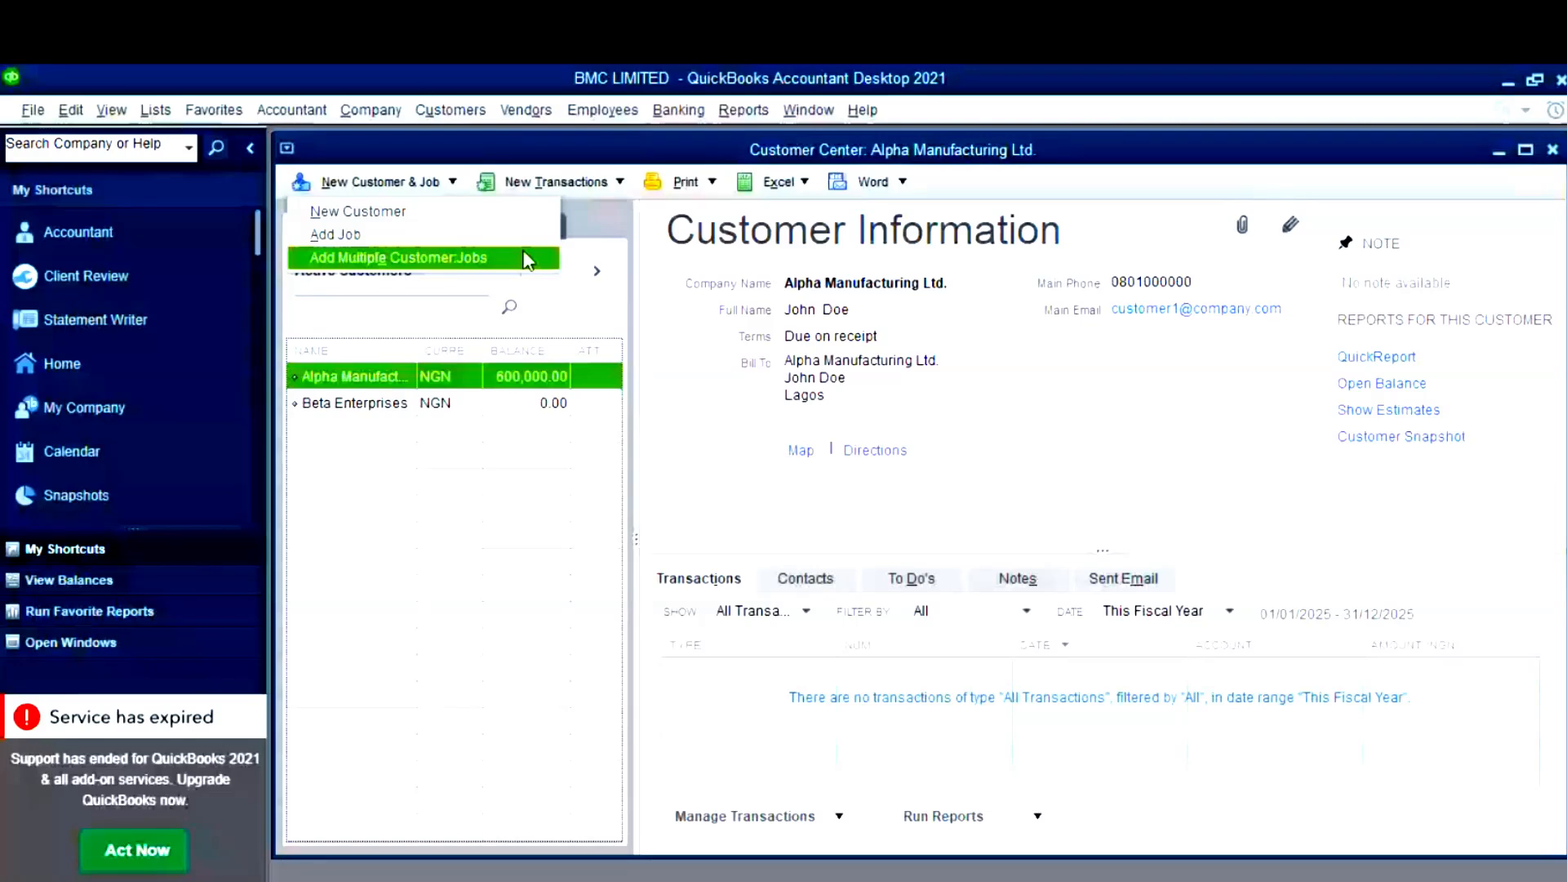
left_click(424, 260)
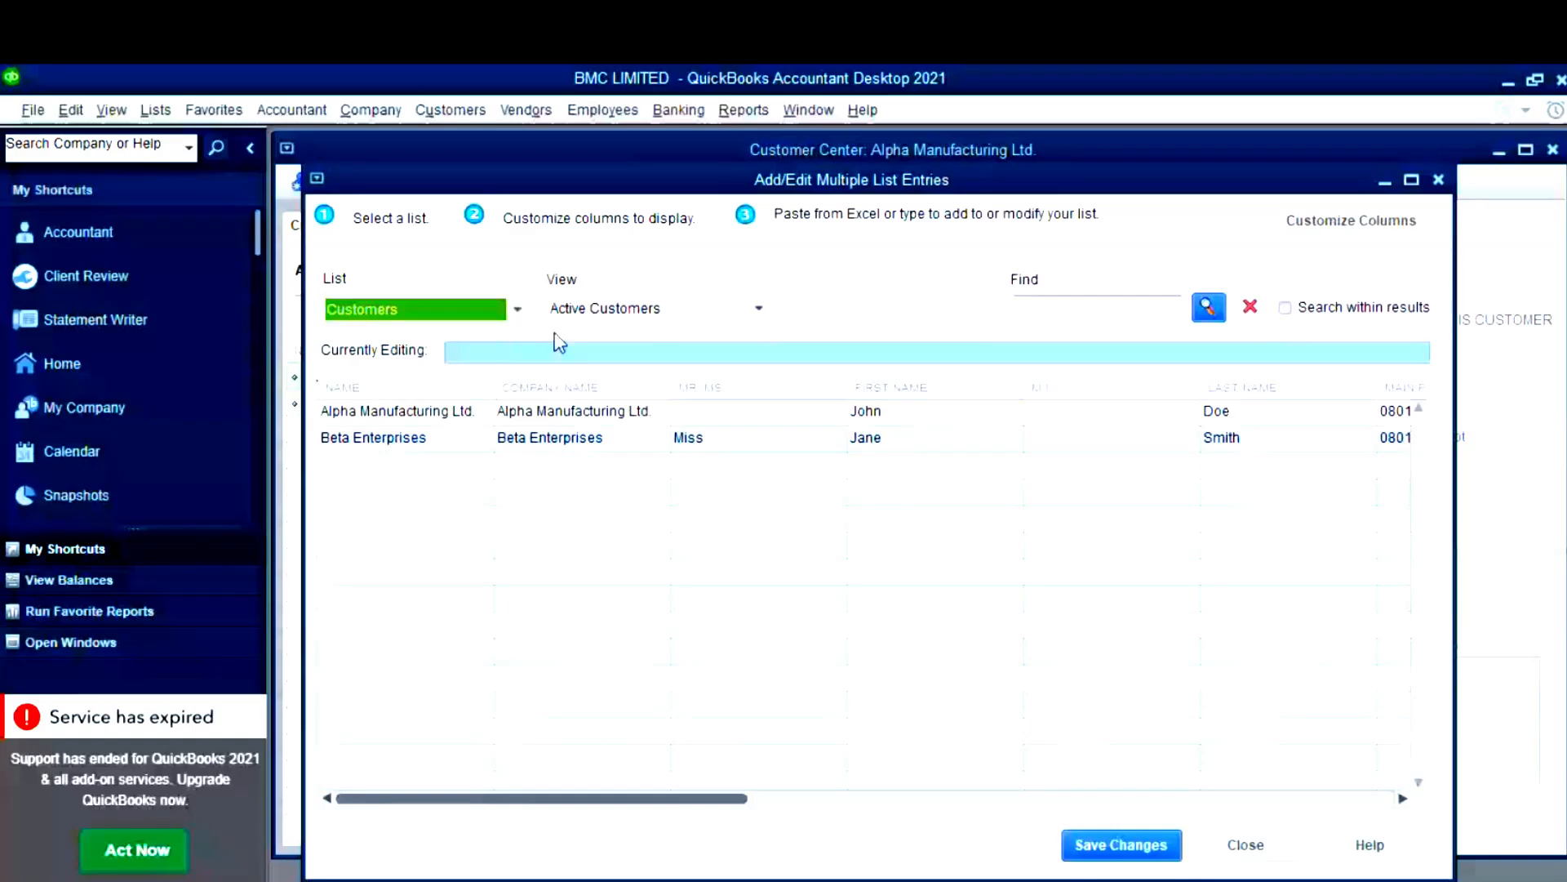
left_click(1411, 178)
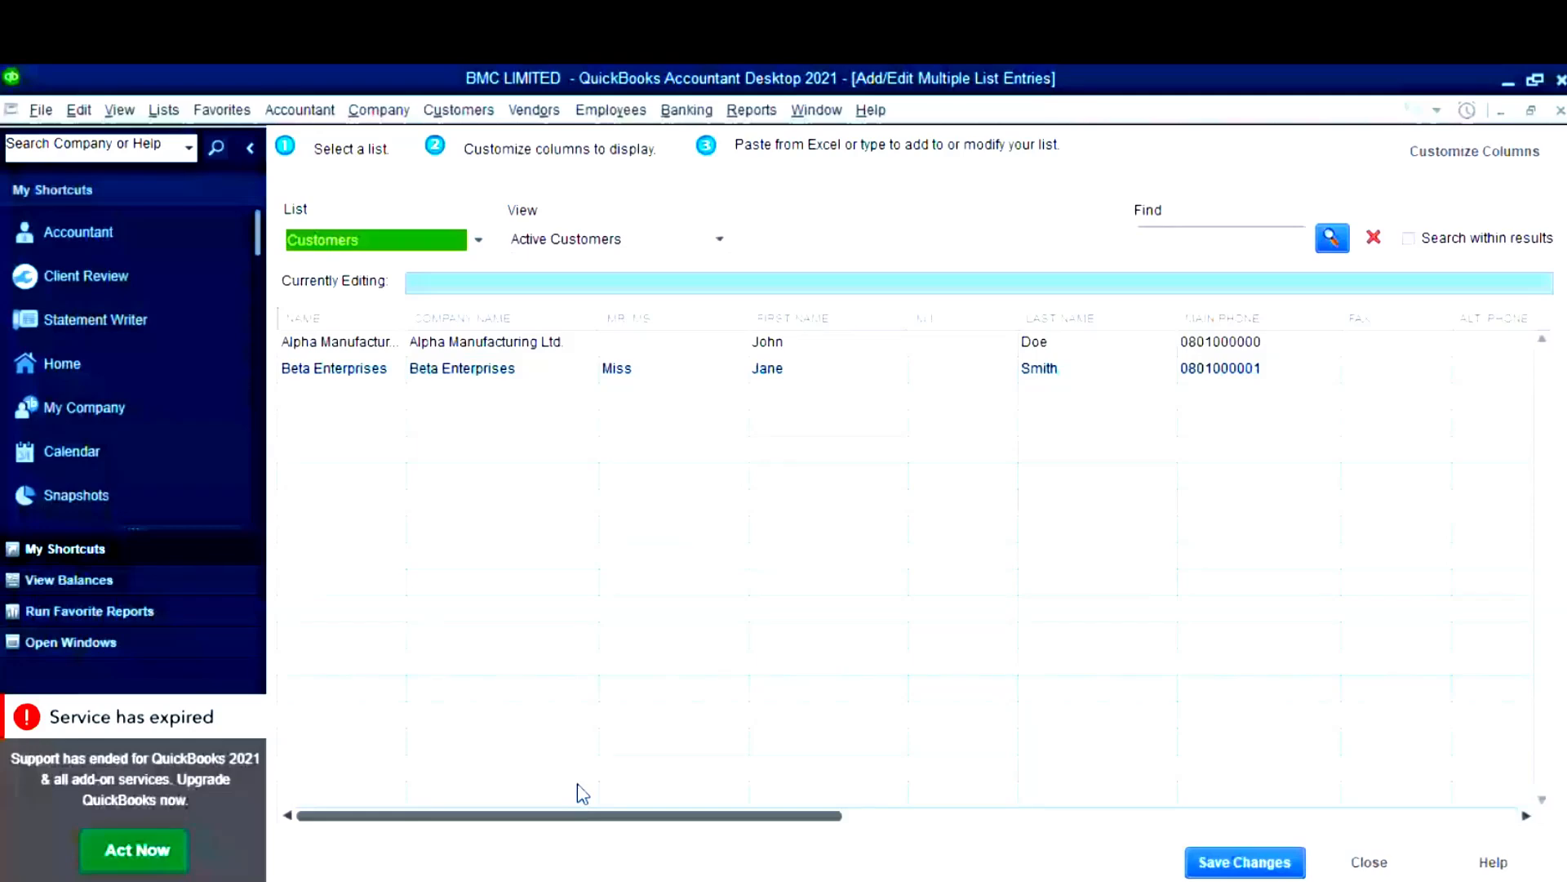
left_click_drag(789, 814, 819, 795)
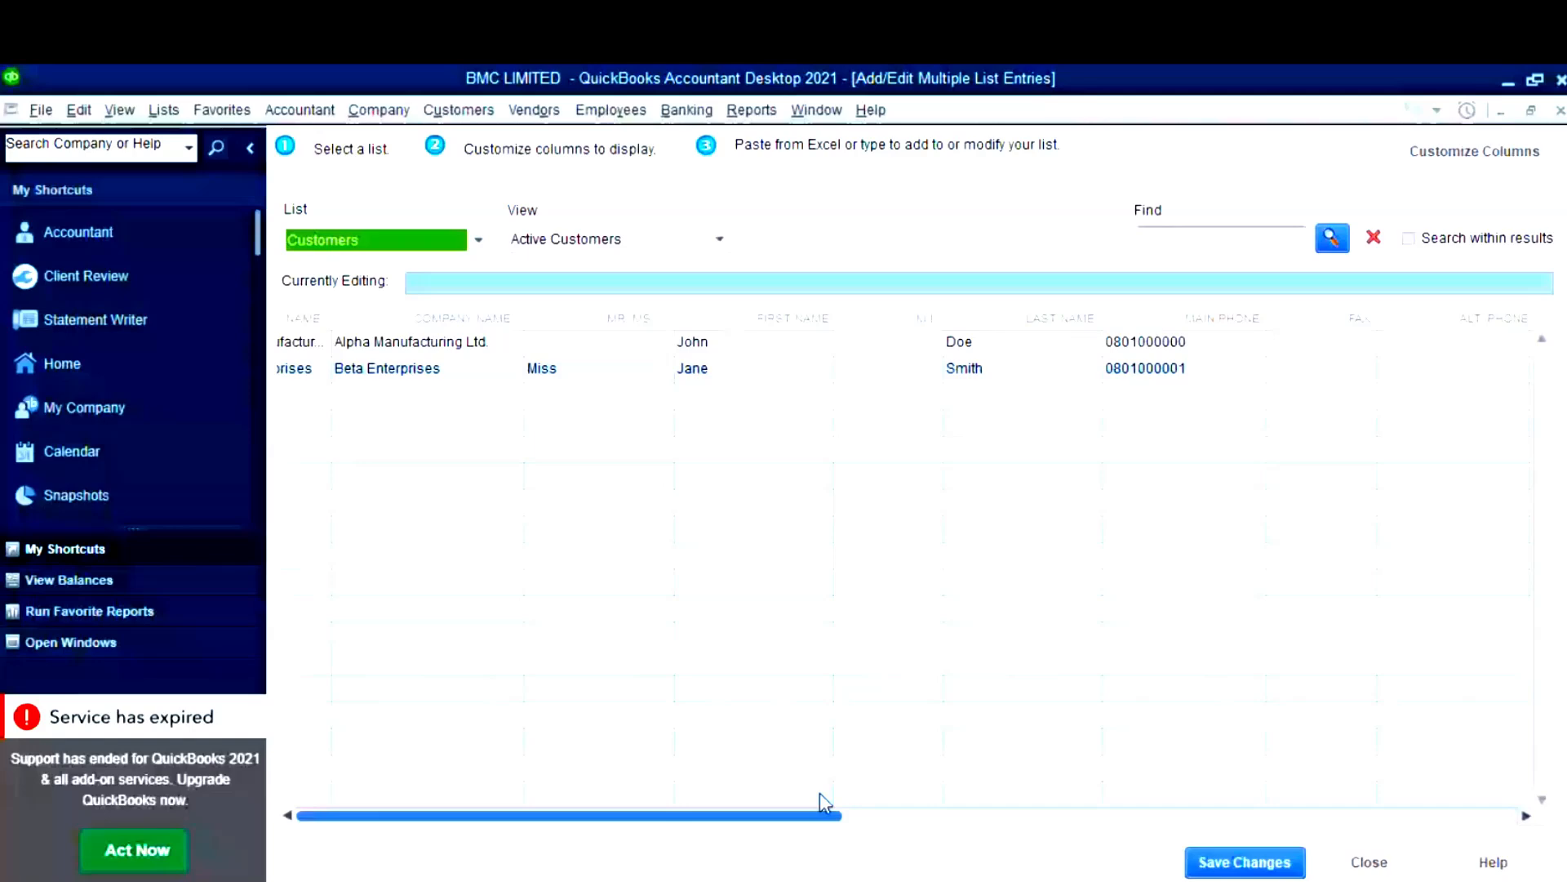
left_click_drag(820, 800, 314, 826)
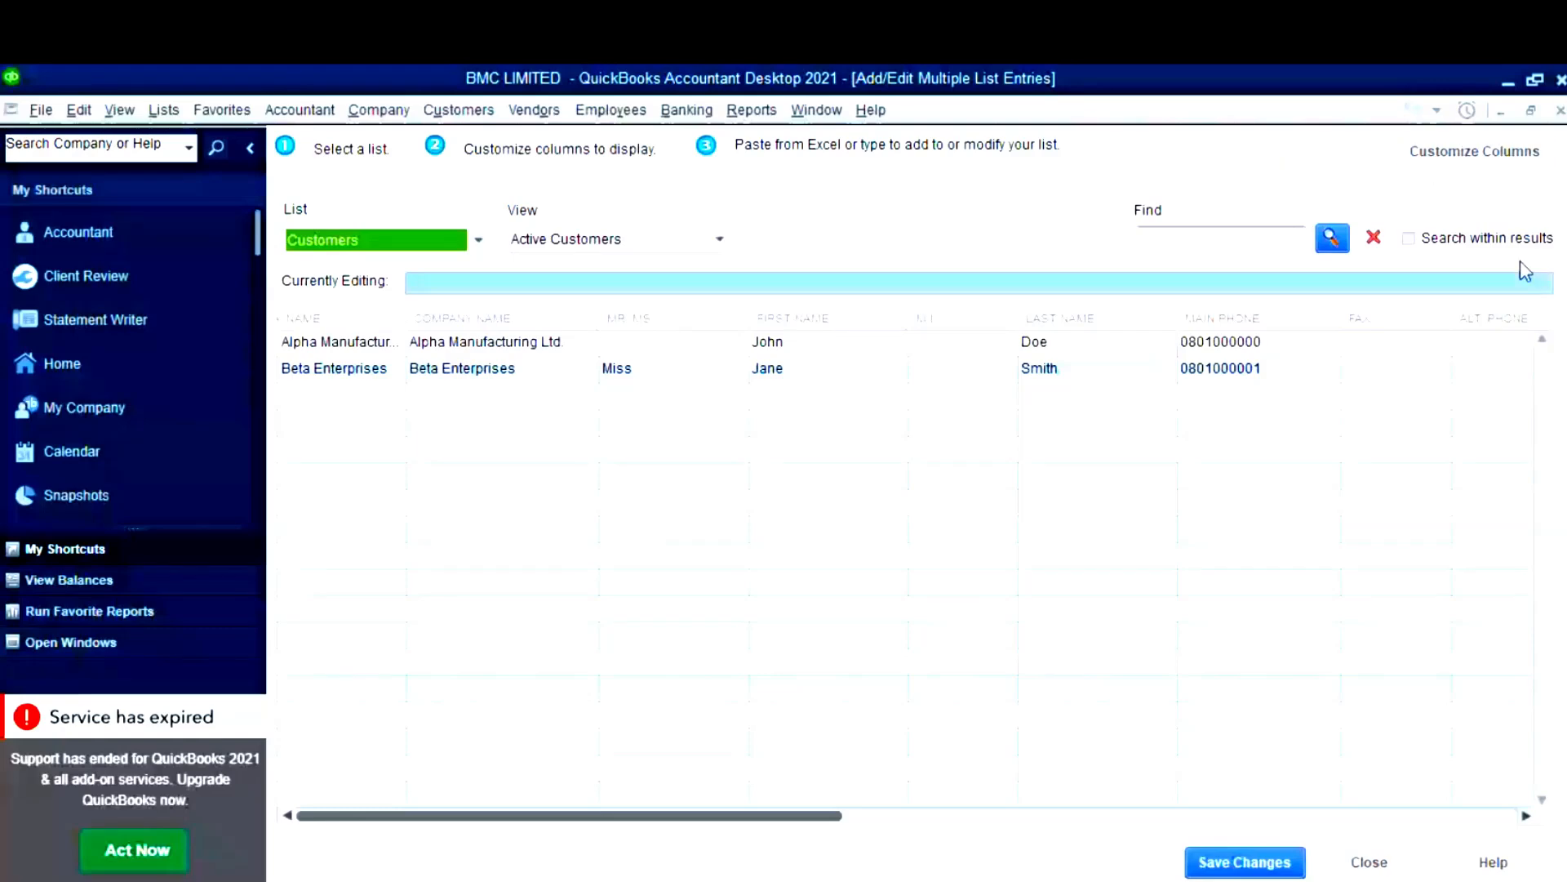
left_click(1473, 161)
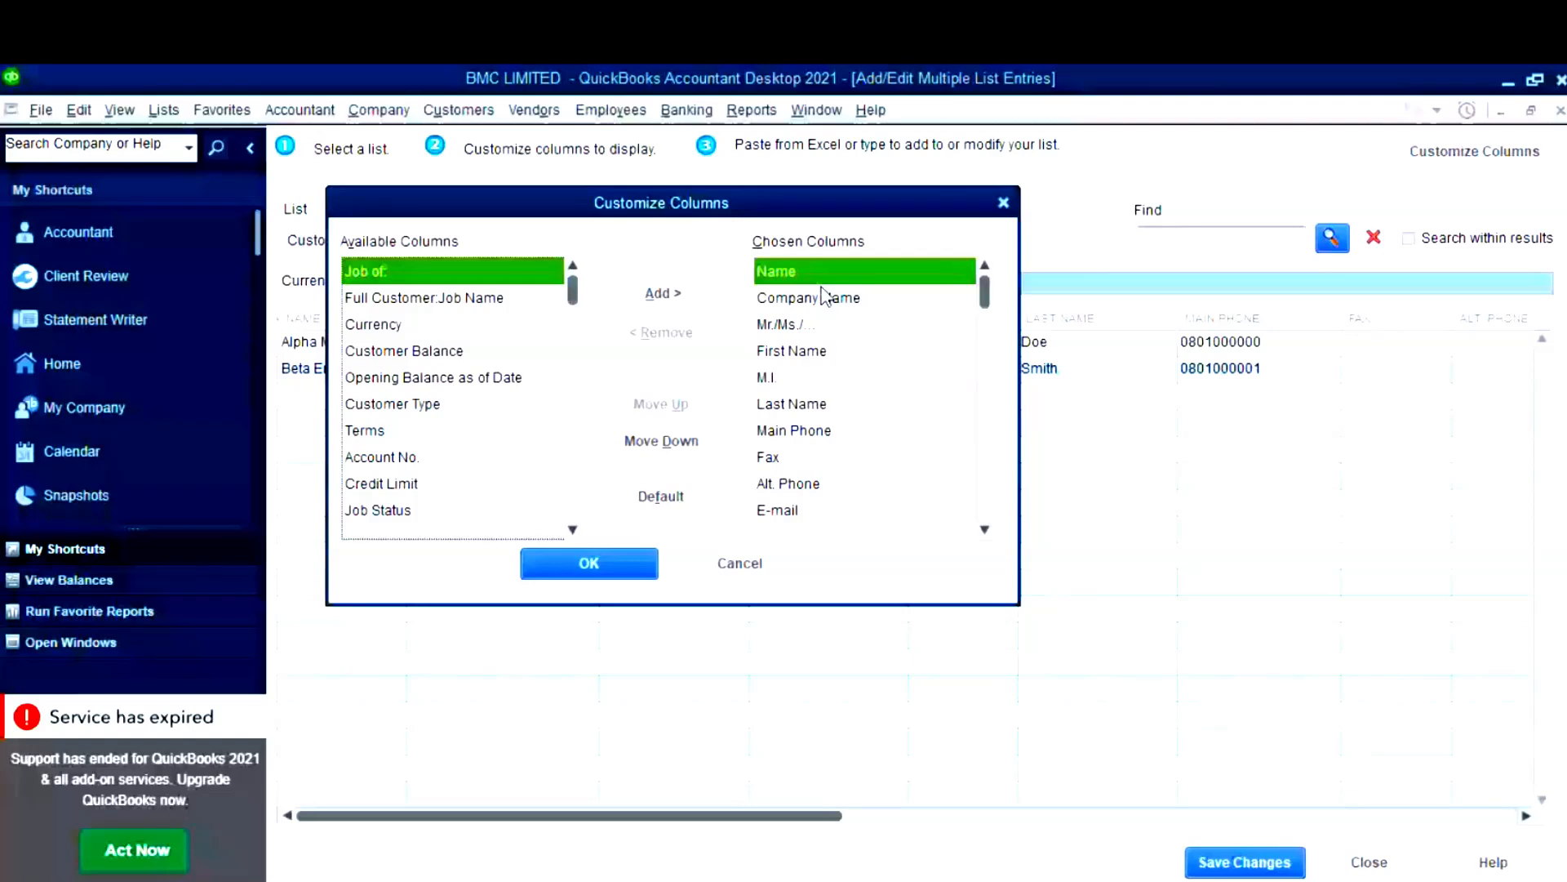
- Set the grid columns to name, company, contact, Main Phone and E-mail, then switch to Excel
double_click(767, 377)
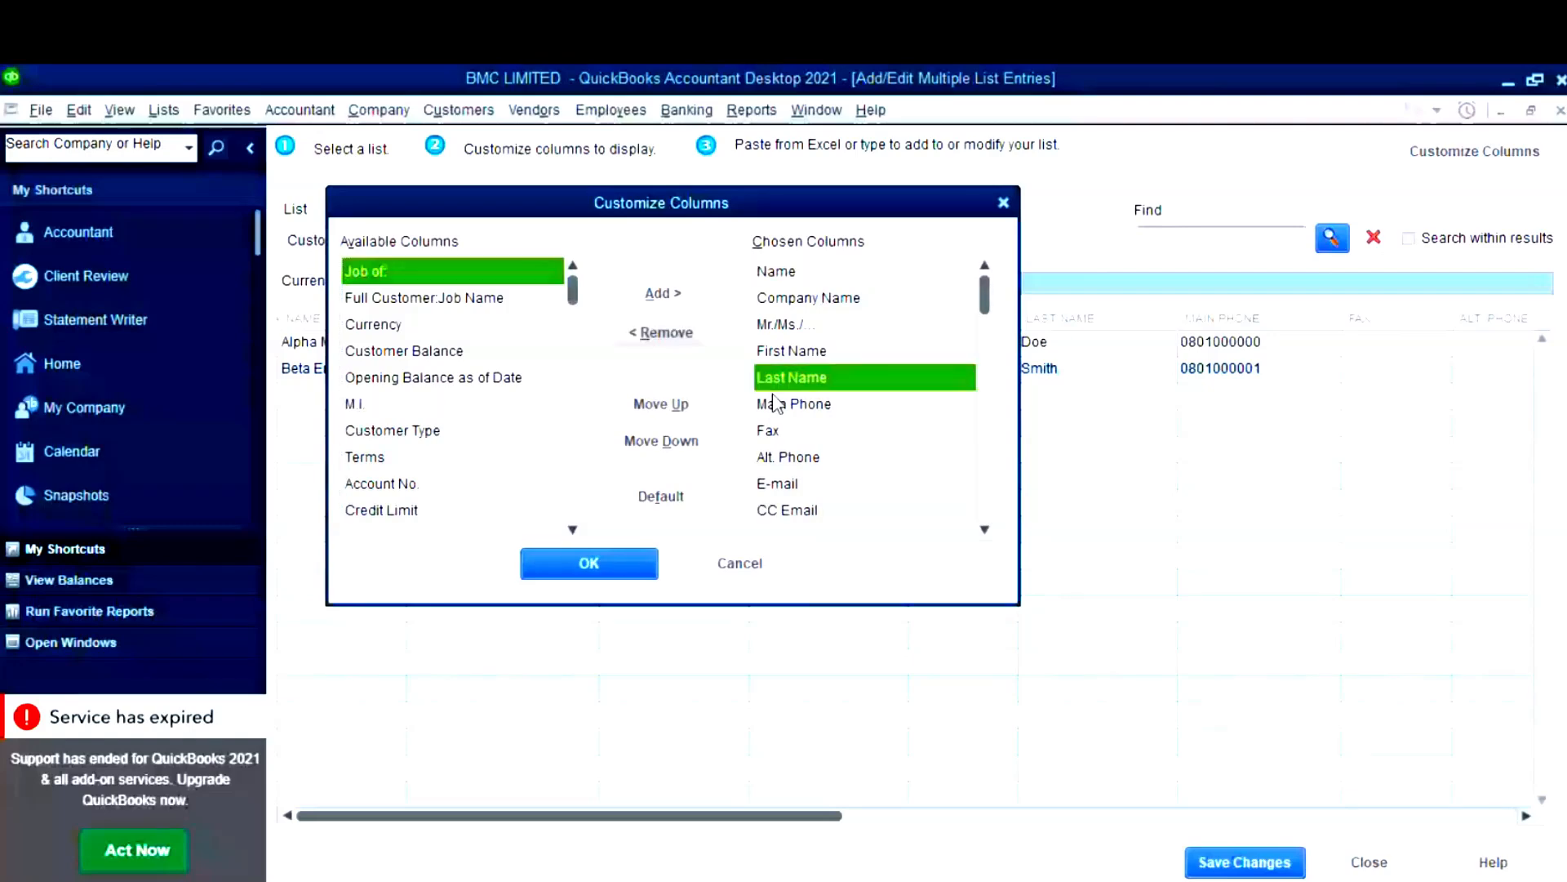
left_click(404, 351)
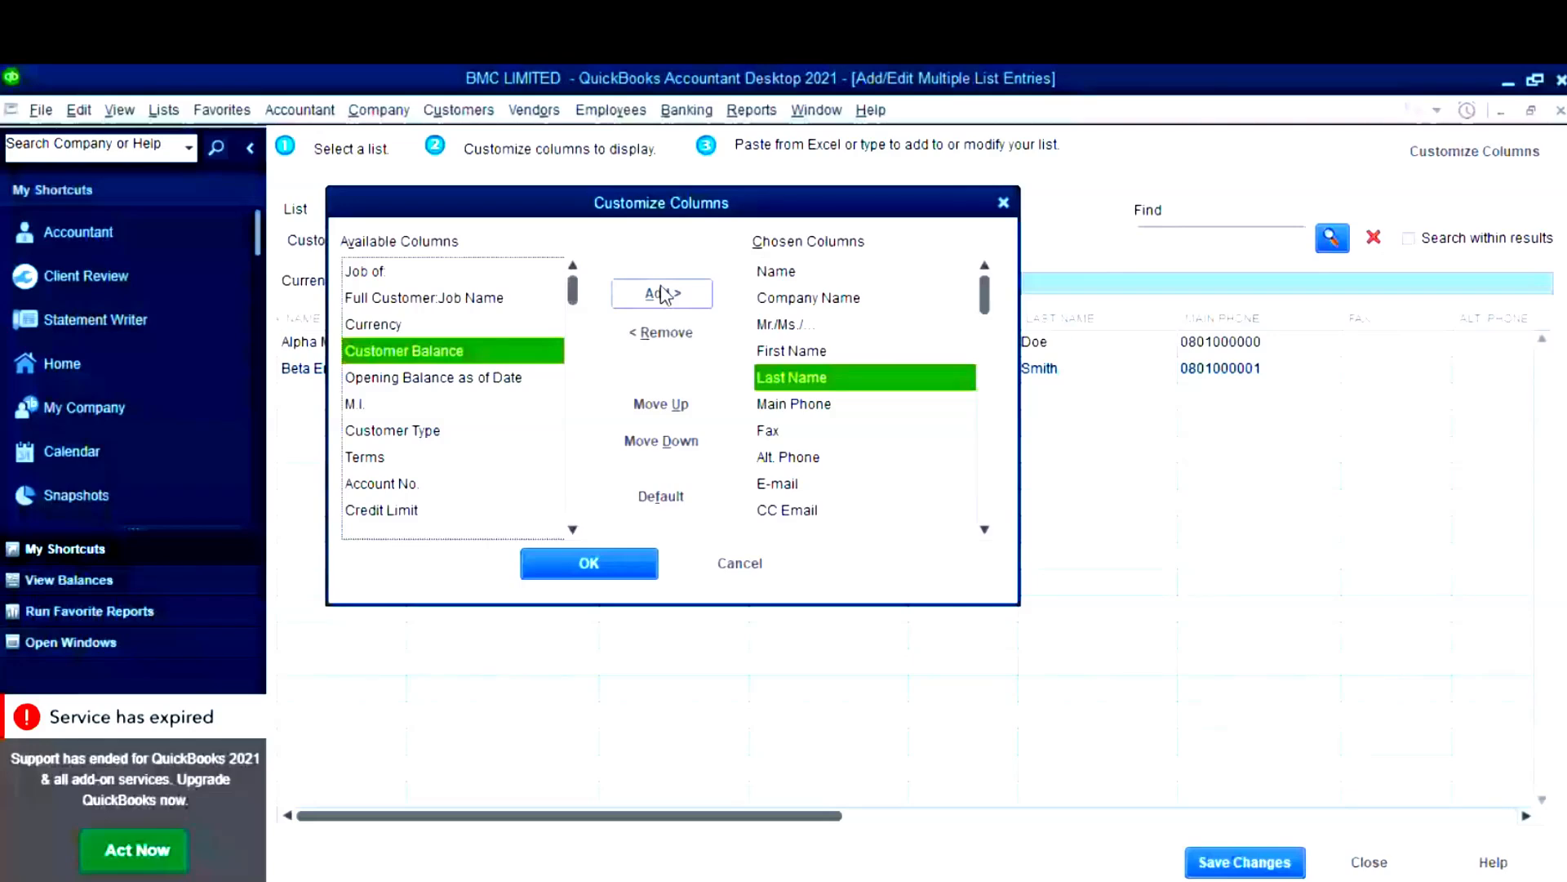
left_click(788, 351)
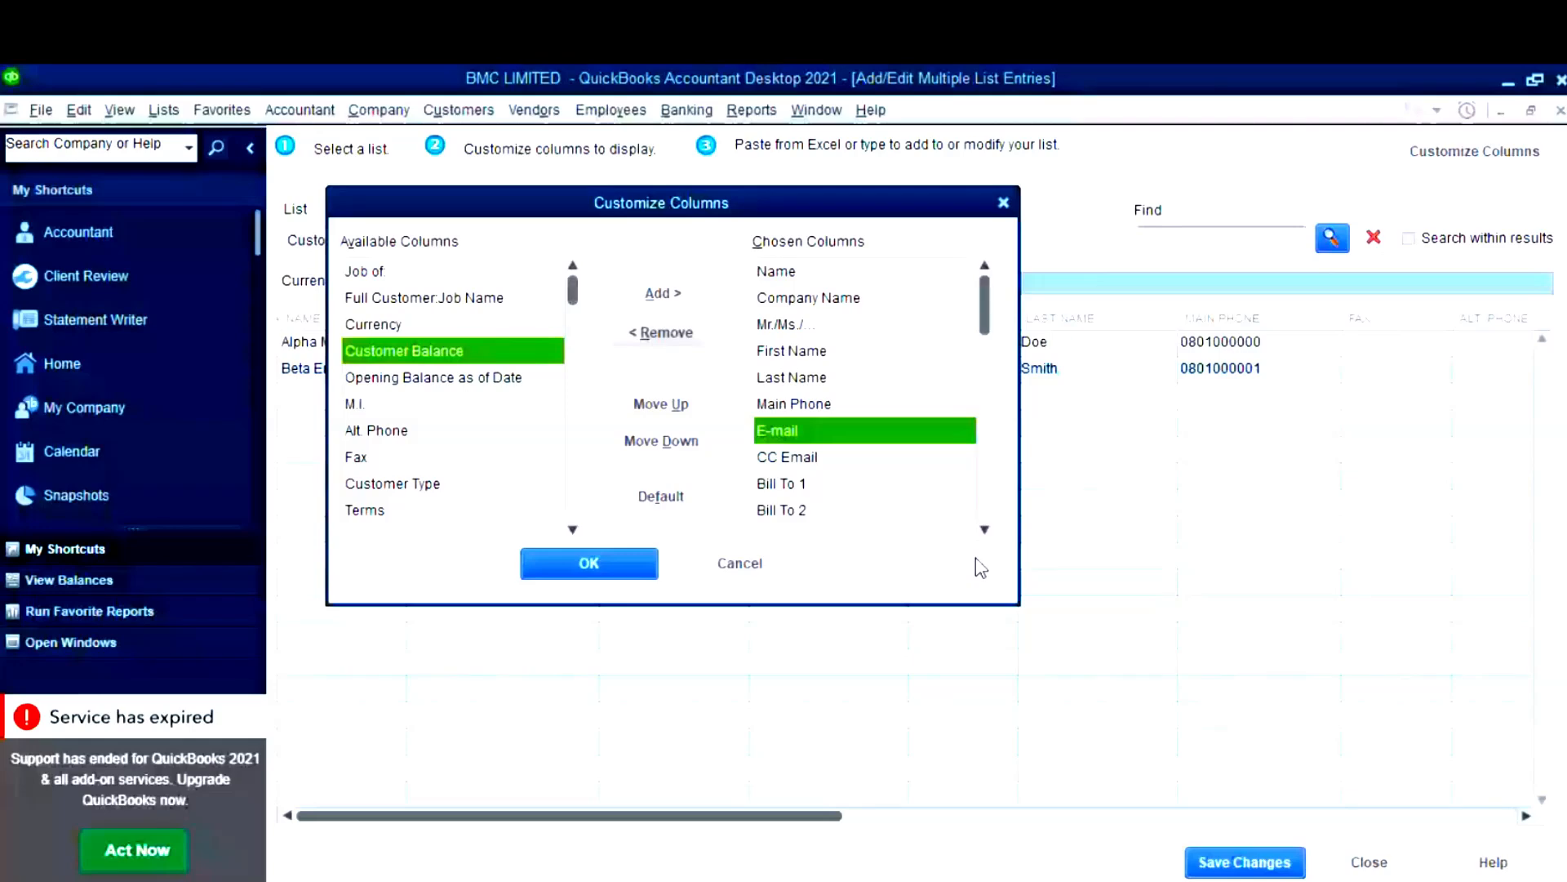
left_click(667, 332)
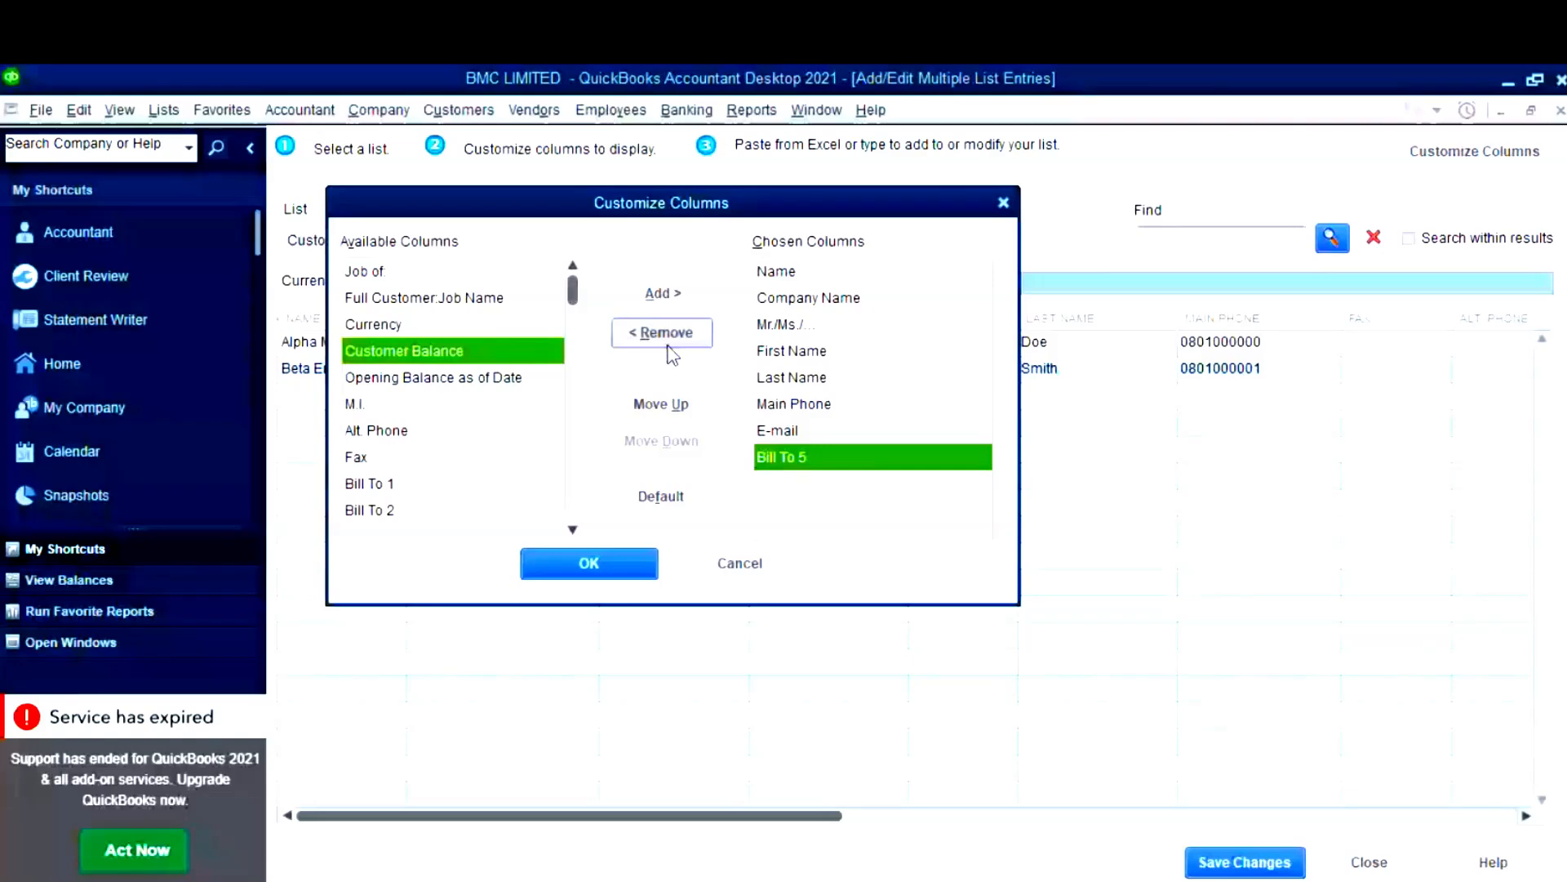
left_click(667, 343)
left_click(667, 343)
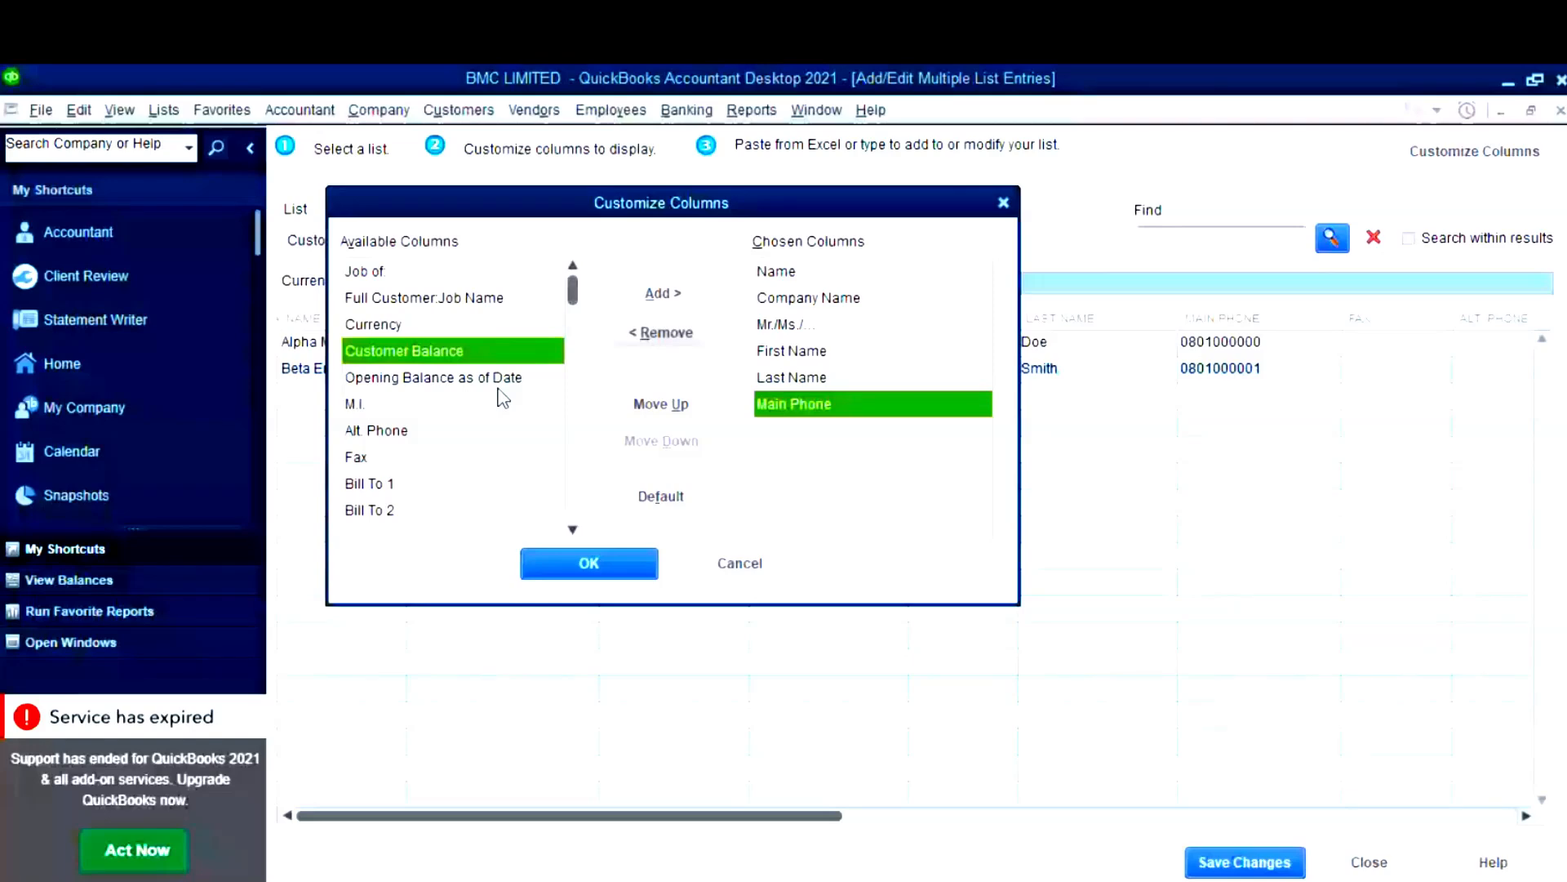
left_click_drag(572, 290, 572, 482)
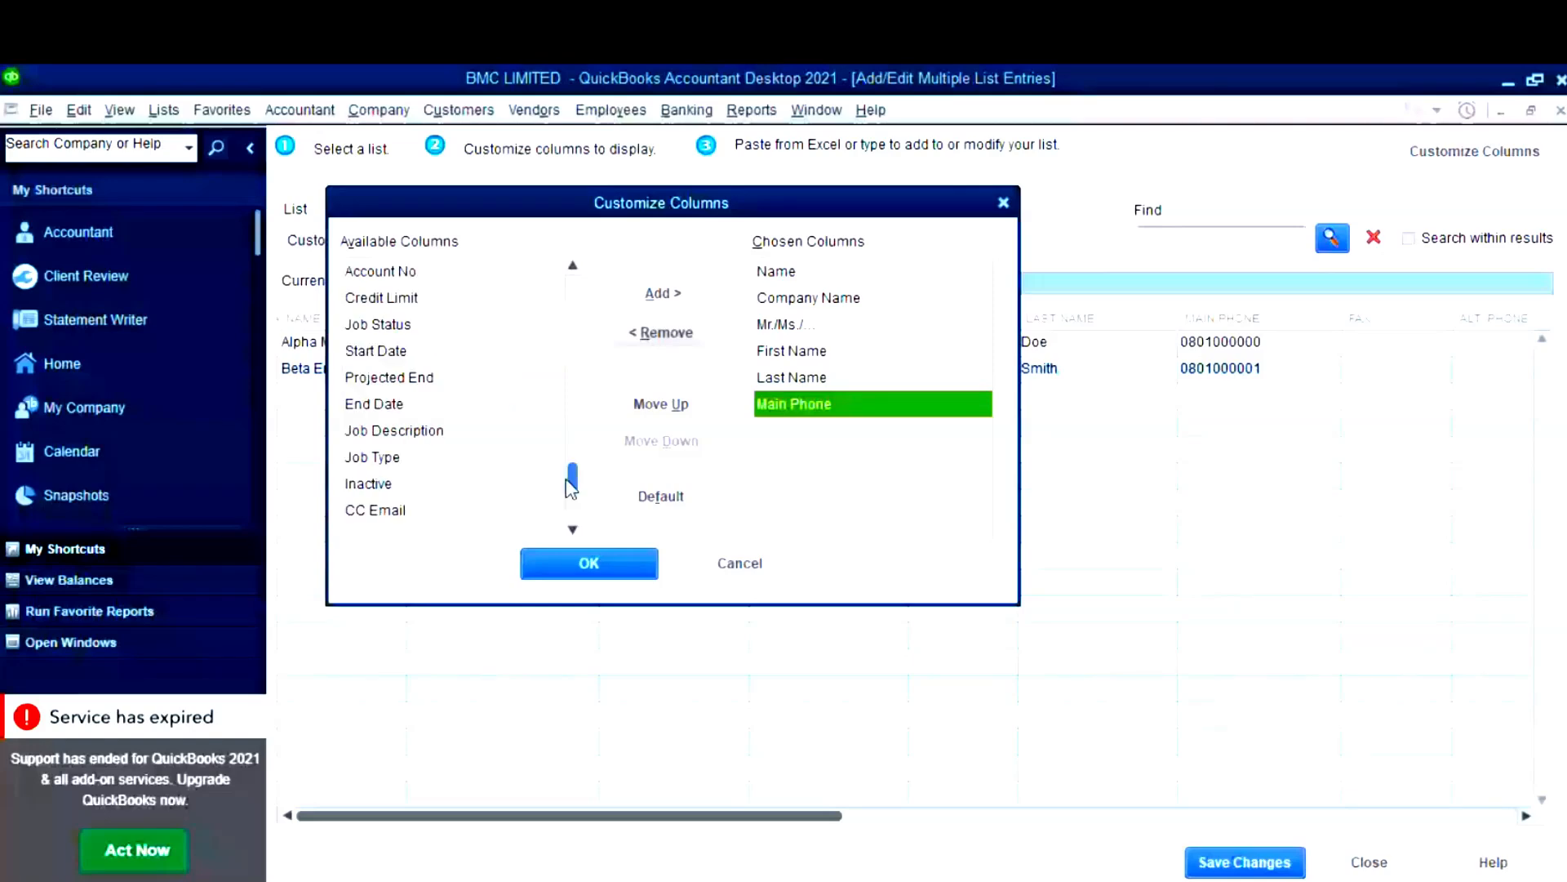
left_click_drag(571, 488, 572, 325)
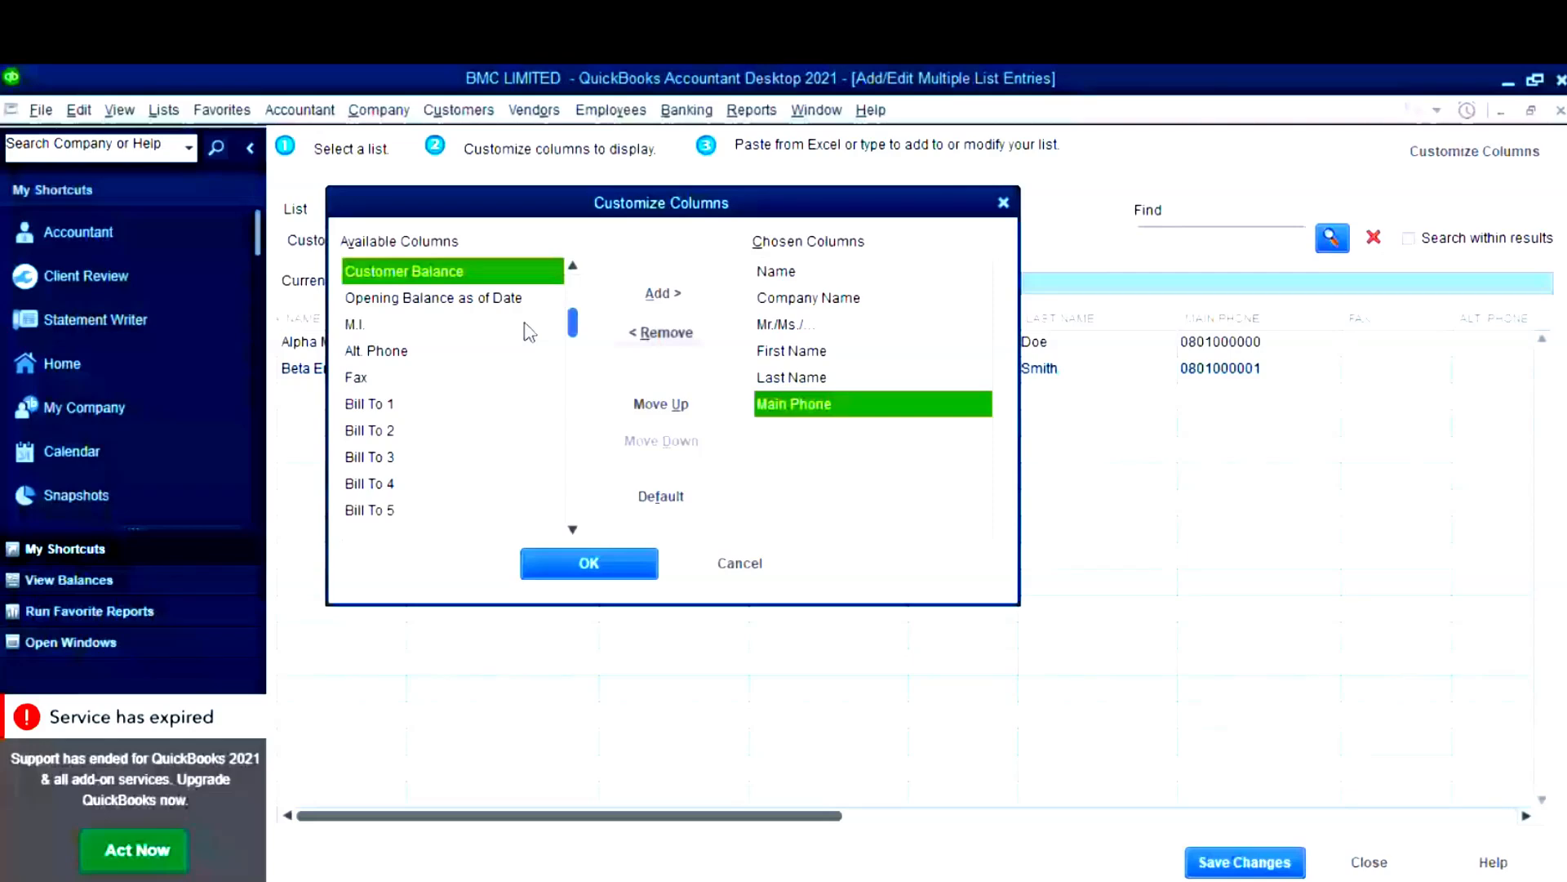
scroll(534, 343, "down", 2)
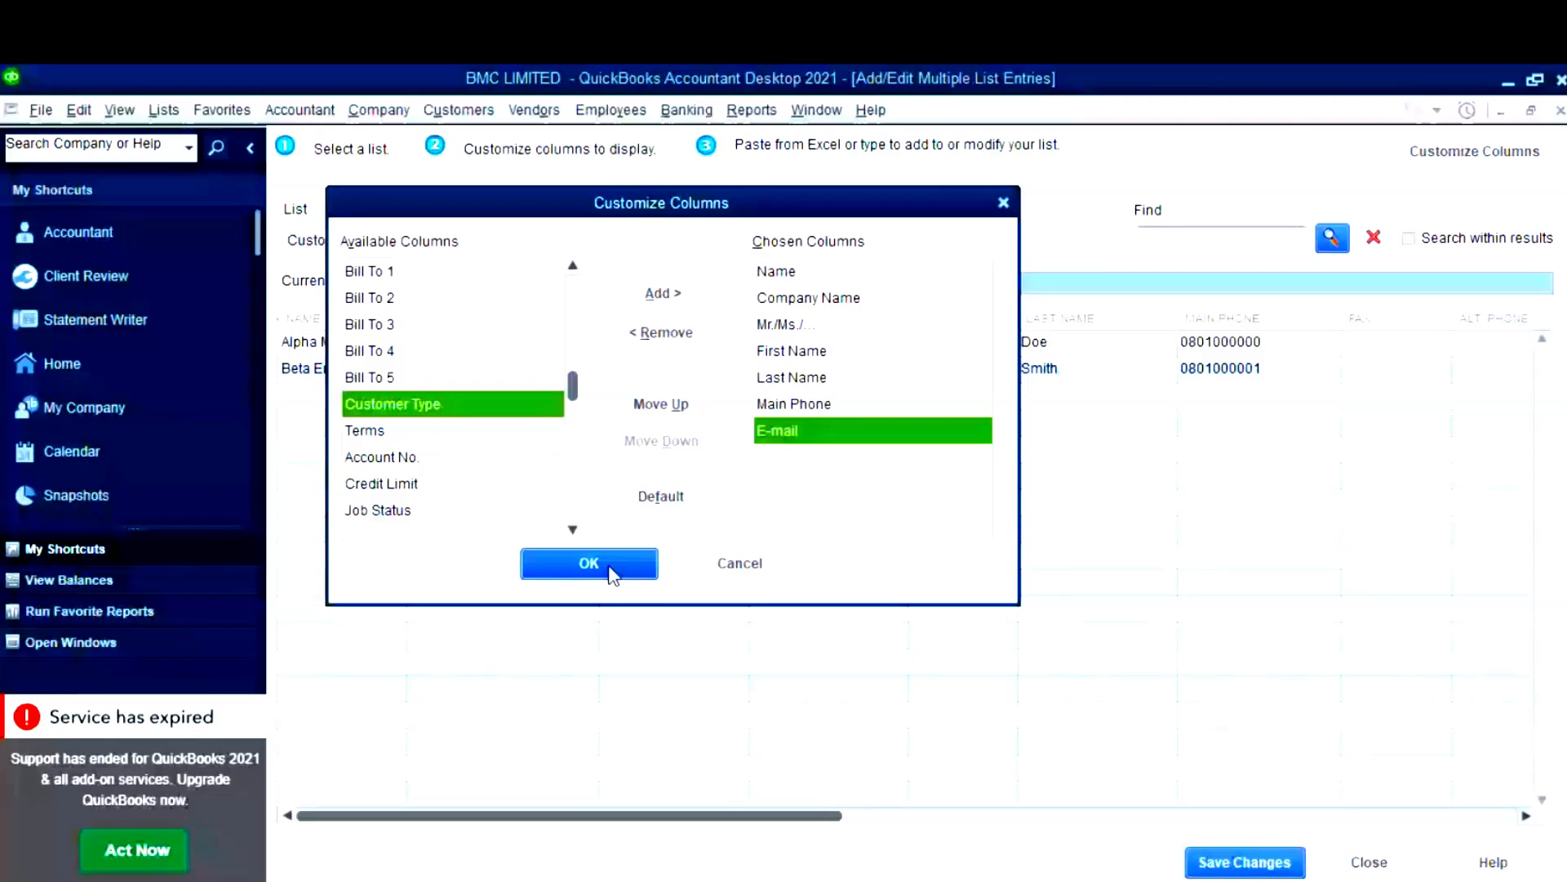
left_click(590, 563)
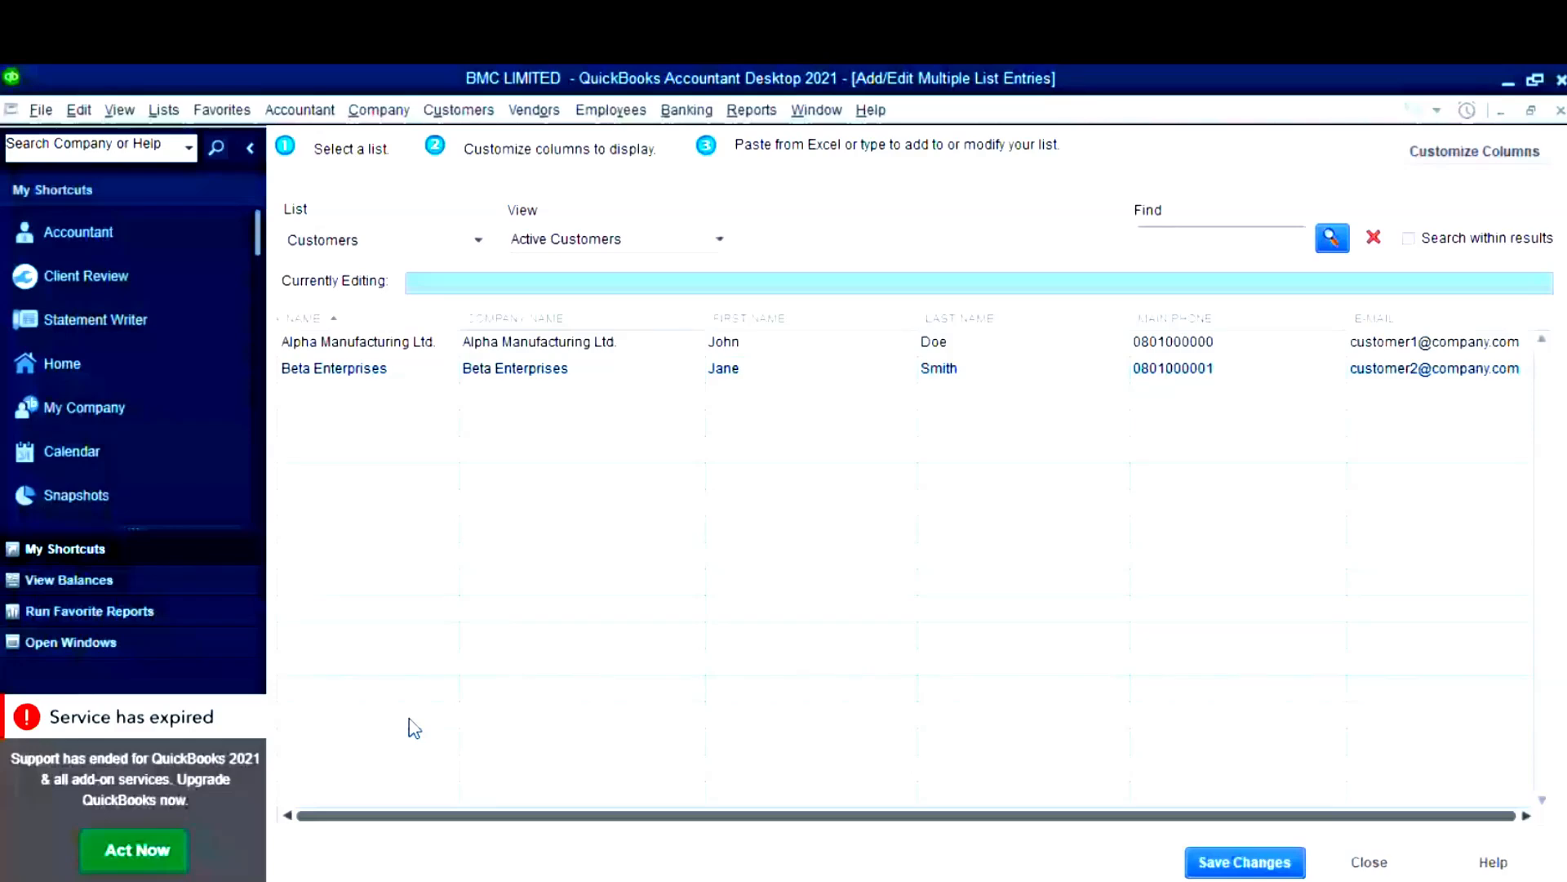
key("alt+Tab")
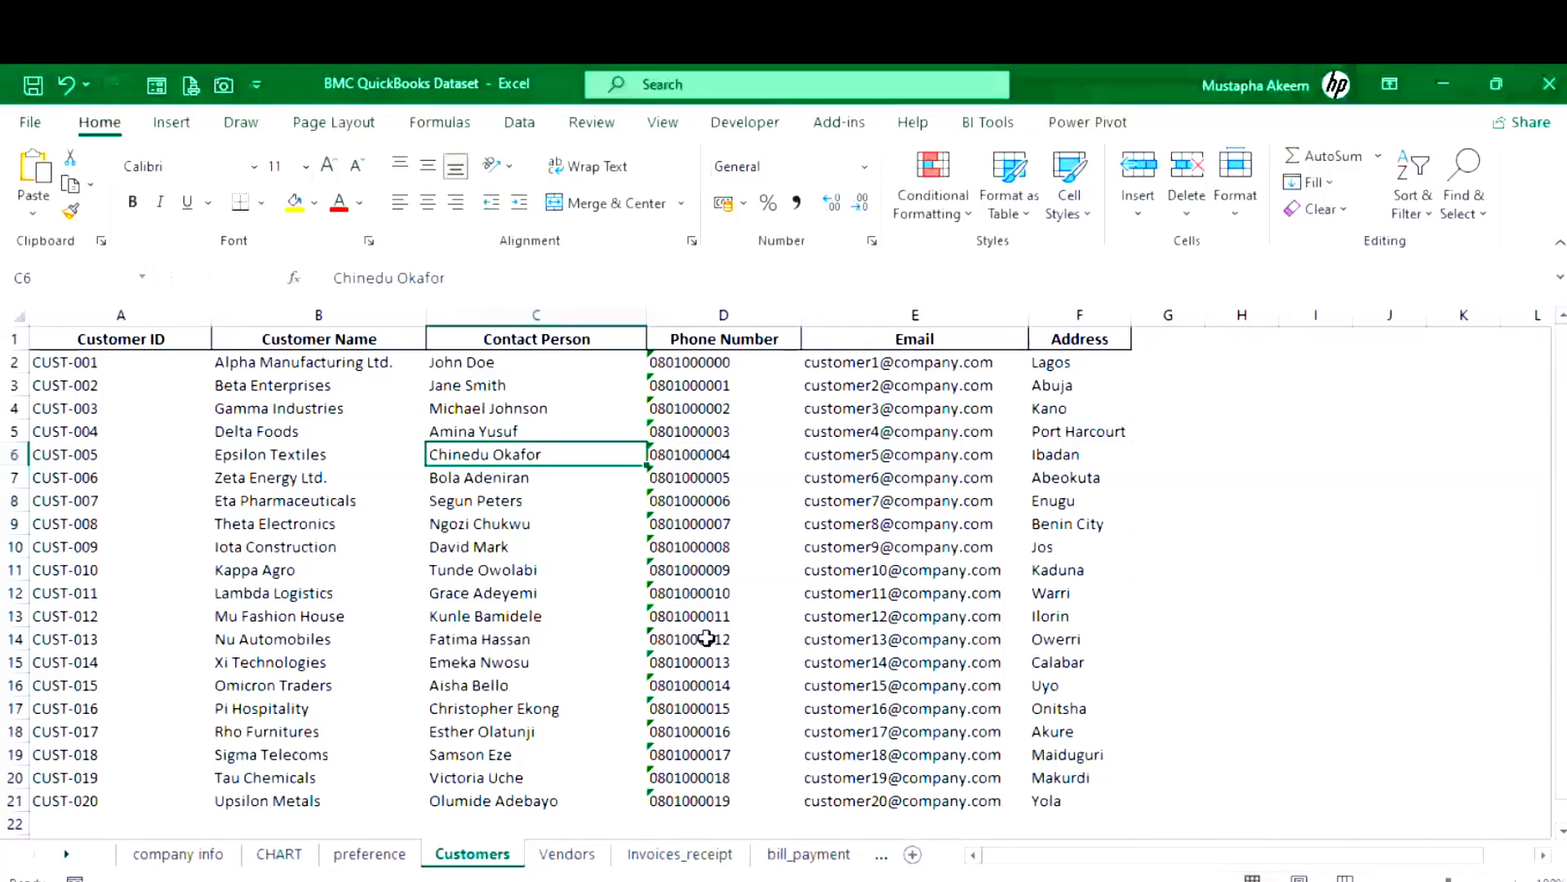
- Insert a column at C with a copy of Customer Name, and start splitting Contact Person at spaces
left_click(530, 312)
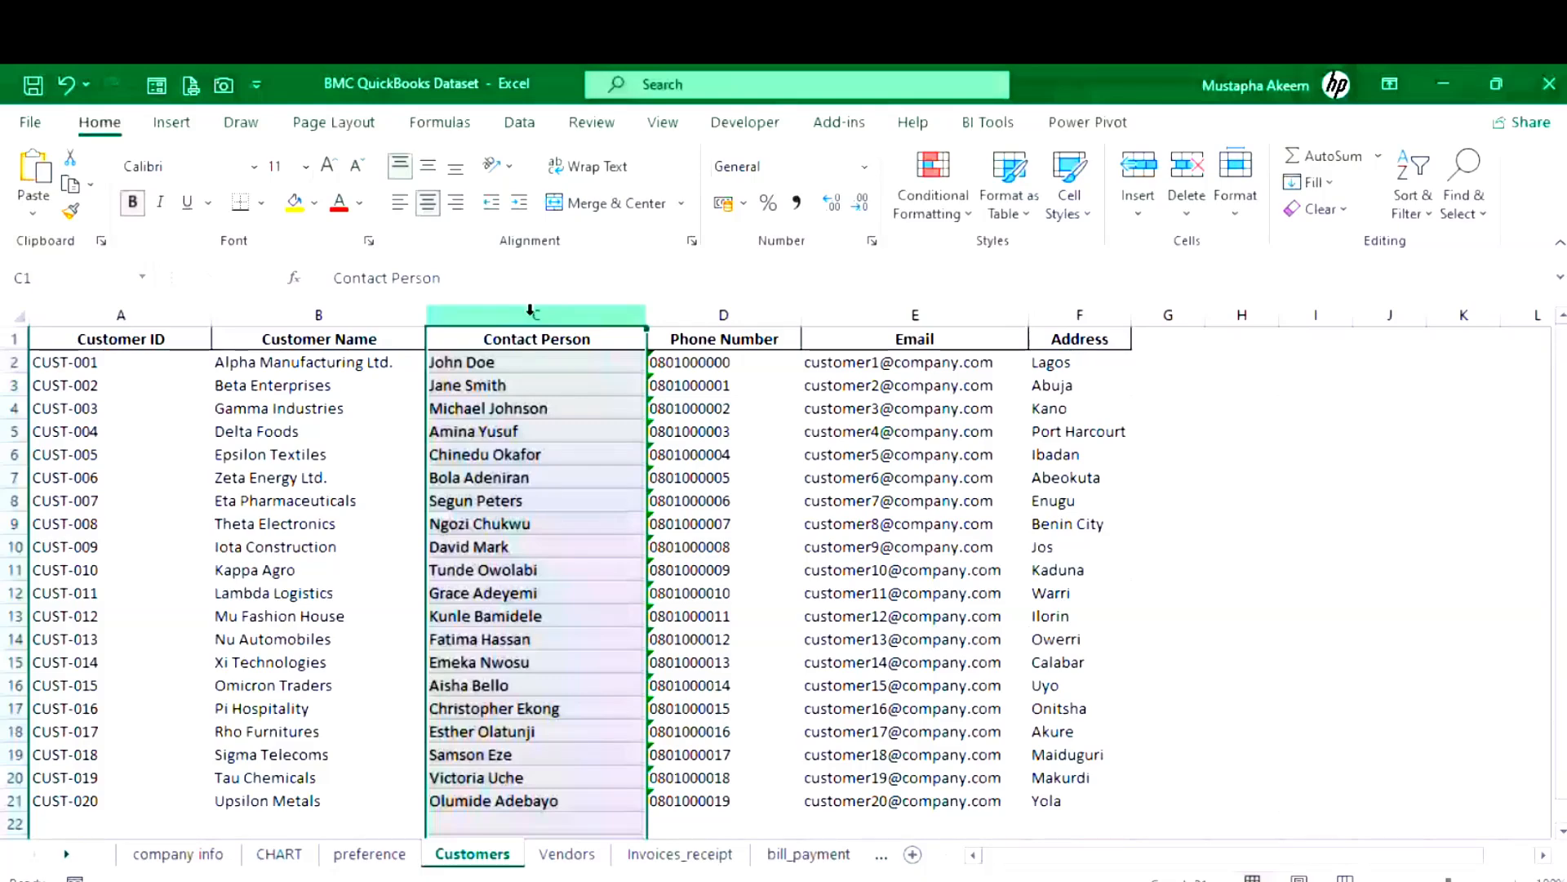
key("ctrl+shift+plus")
left_click(376, 316)
key("ctrl+c")
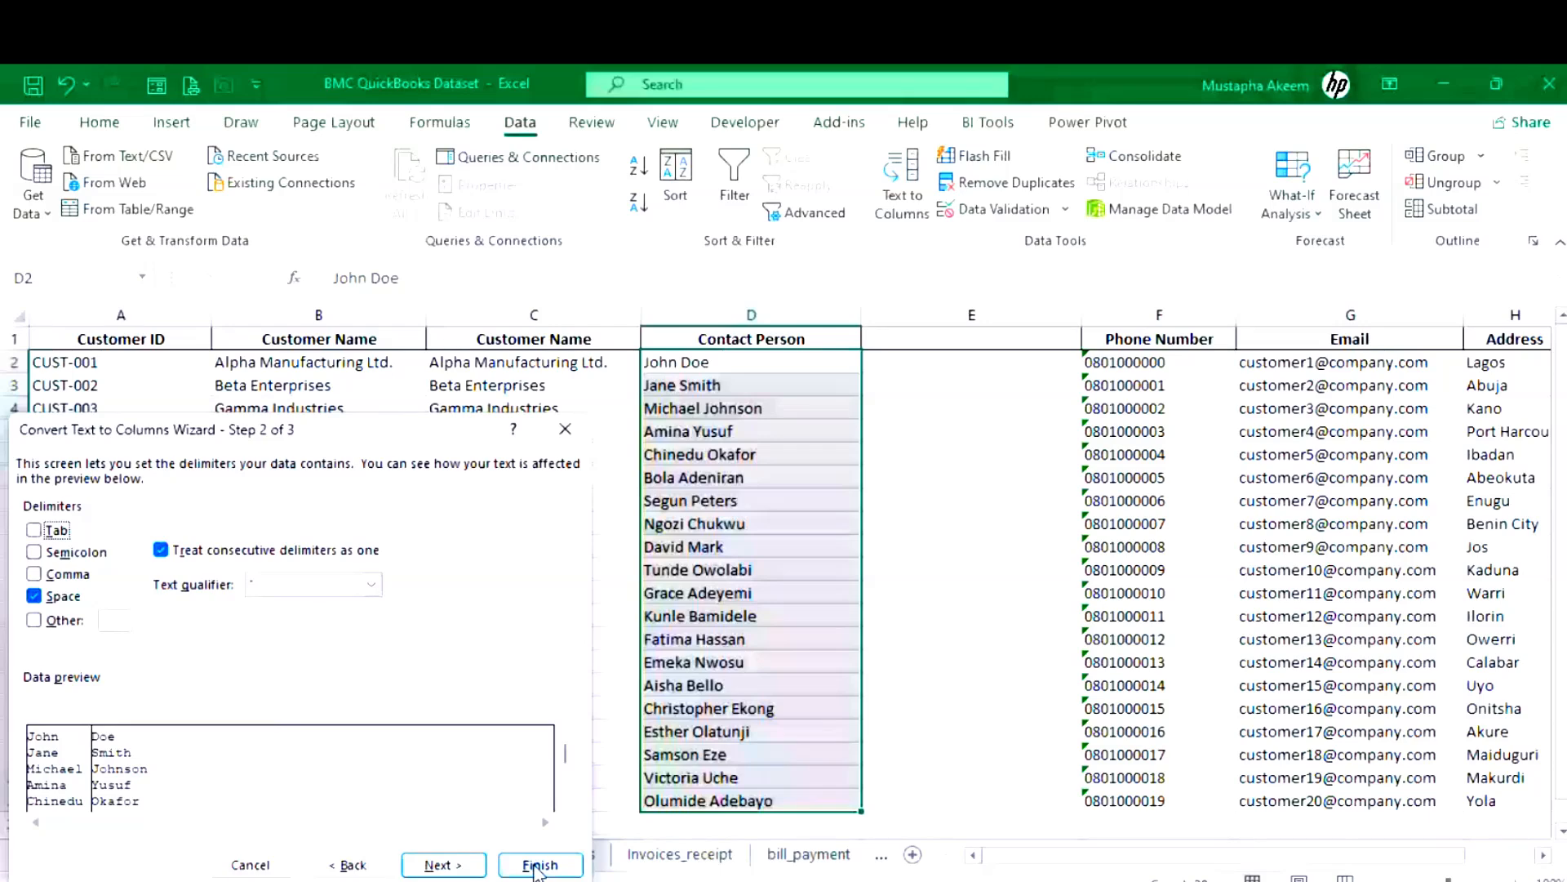
- Finish splitting contact names and head the new columns 'first name' and 'last name'
left_click(538, 865)
left_click(776, 335)
type("fatima")
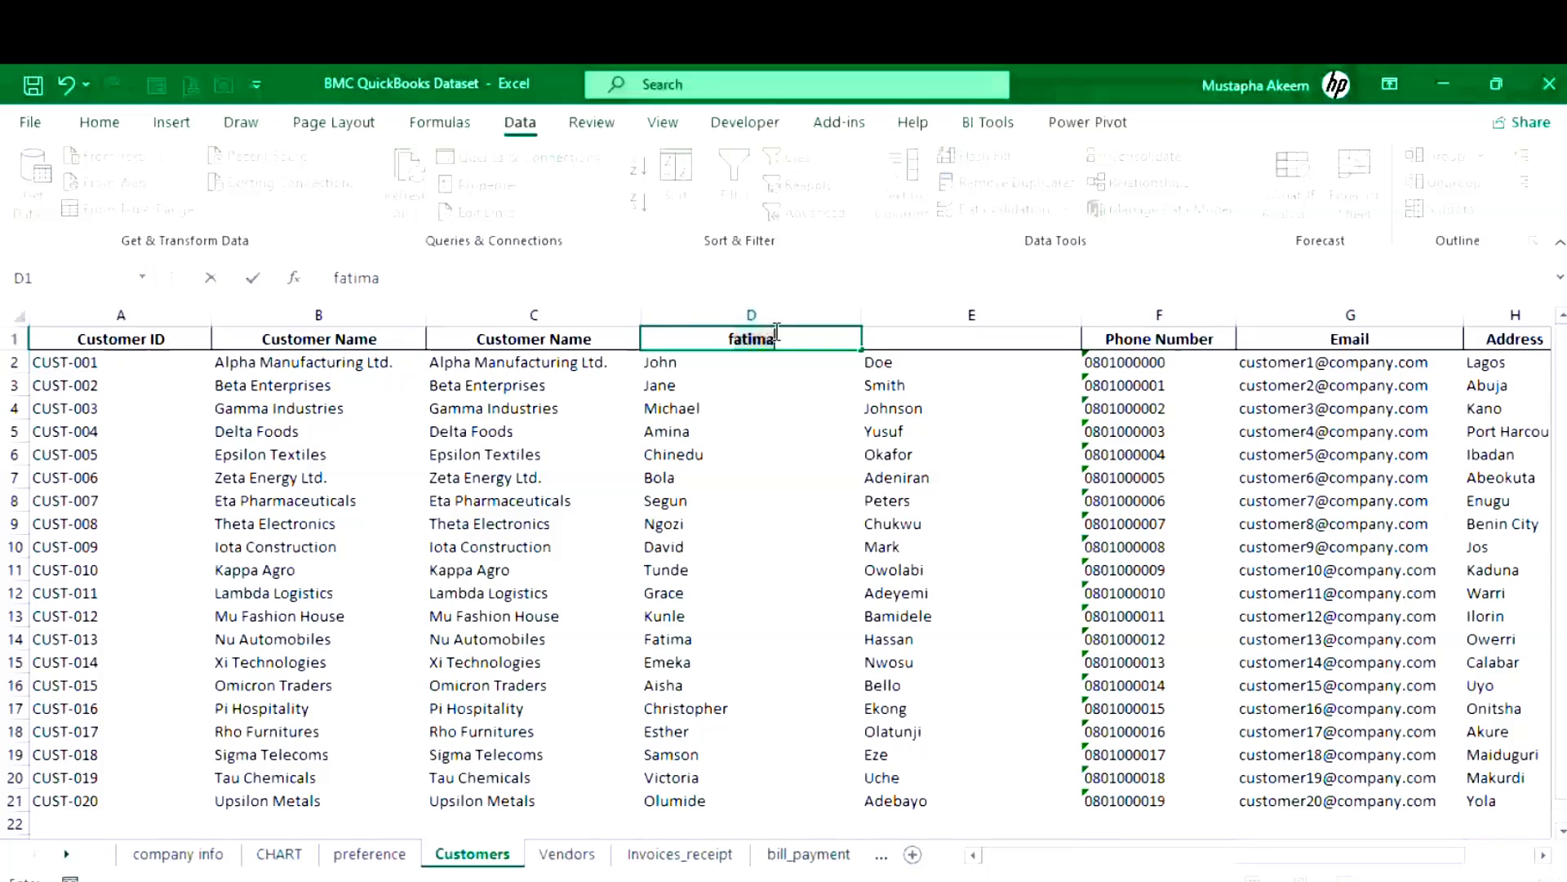
key("BackSpace")
key("BackSpace")
key("BackSpace")
key("BackSpace")
key("BackSpace")
key("BackSpace")
type("first name")
key("Tab")
type("last name")
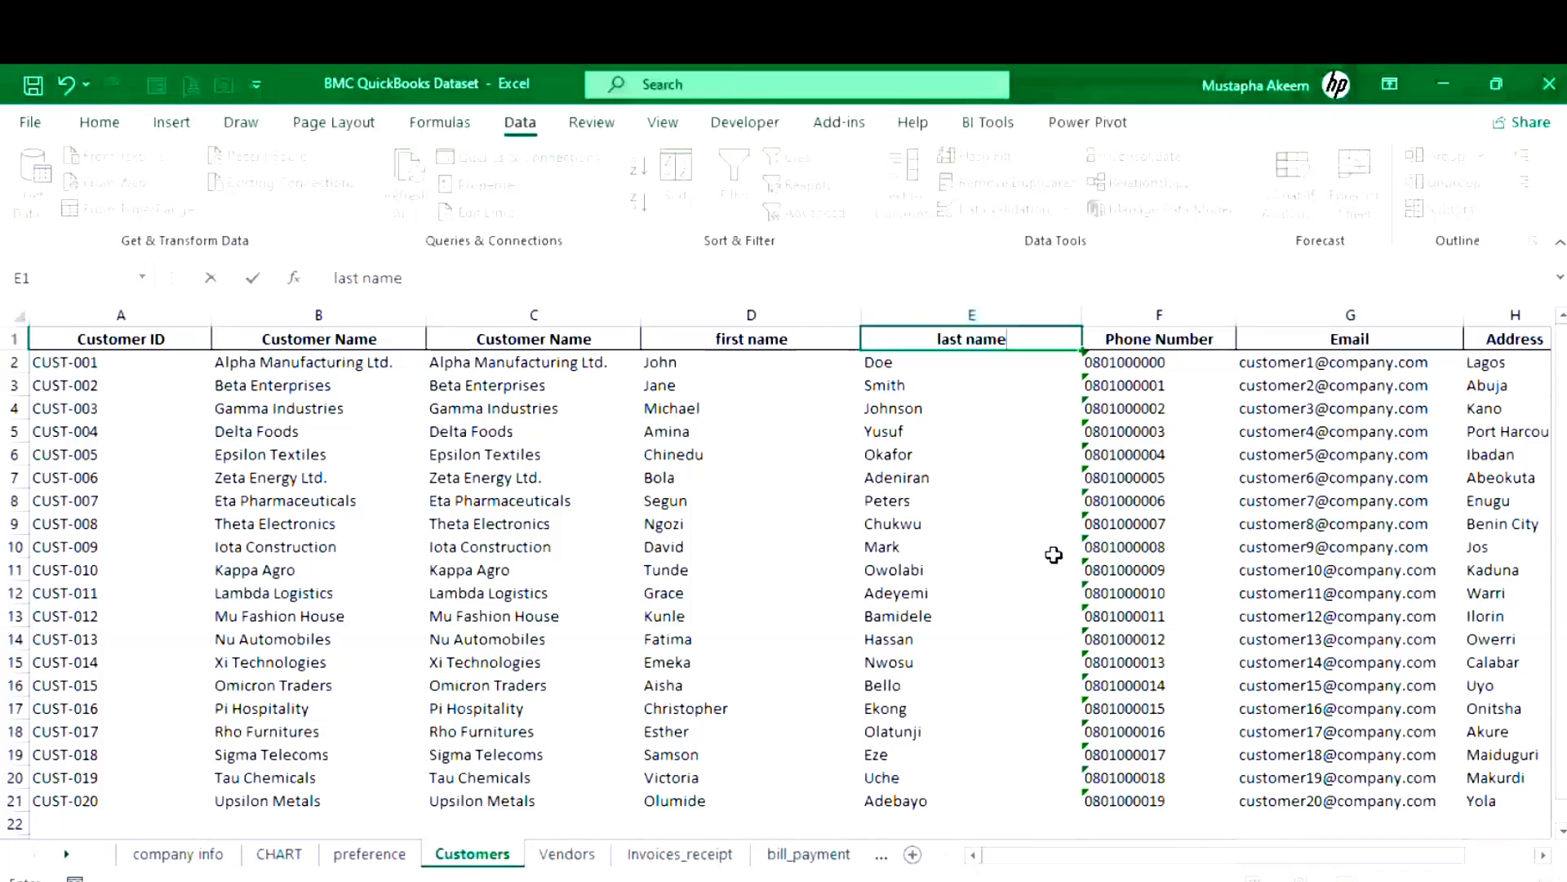
key("Return")
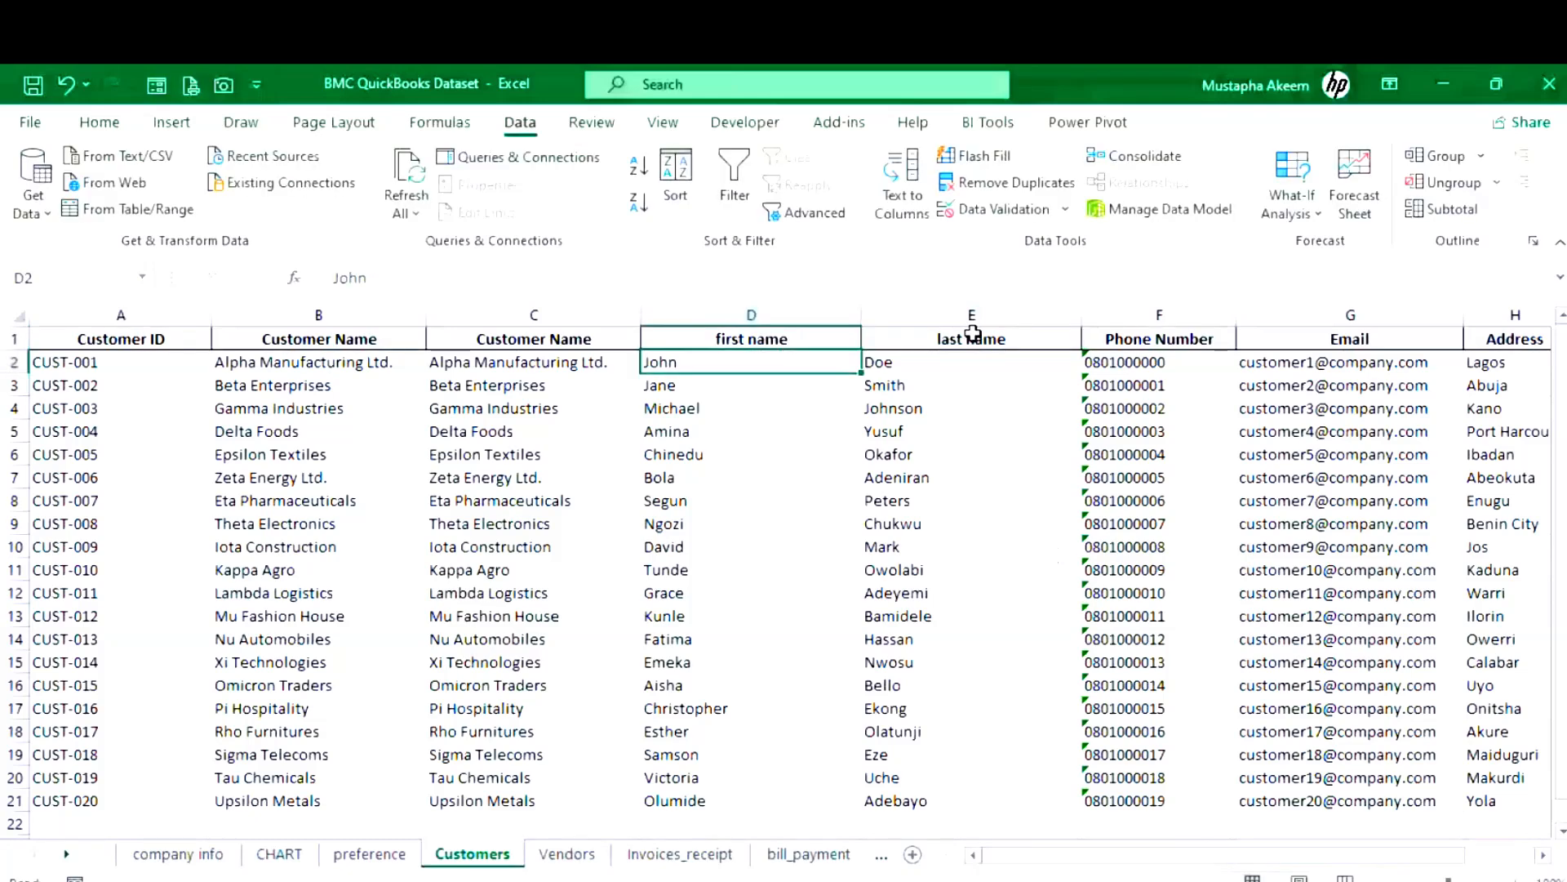
- Copy customer rows Gamma Industries through Upsilon Metals (B4:G21) and switch to QuickBooks
left_click(1136, 359)
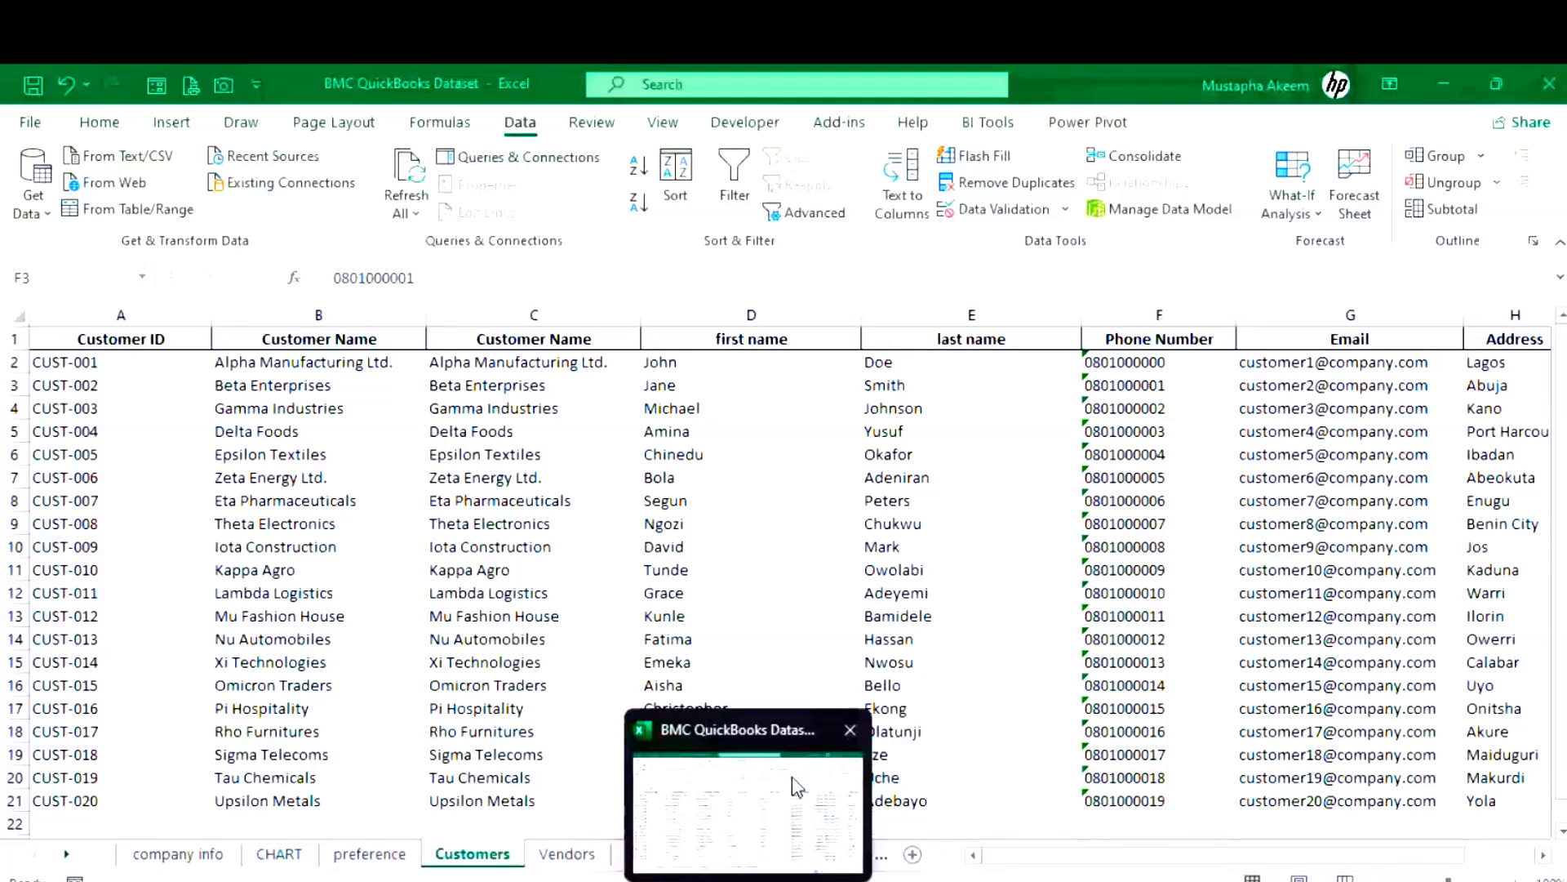
left_click(792, 776)
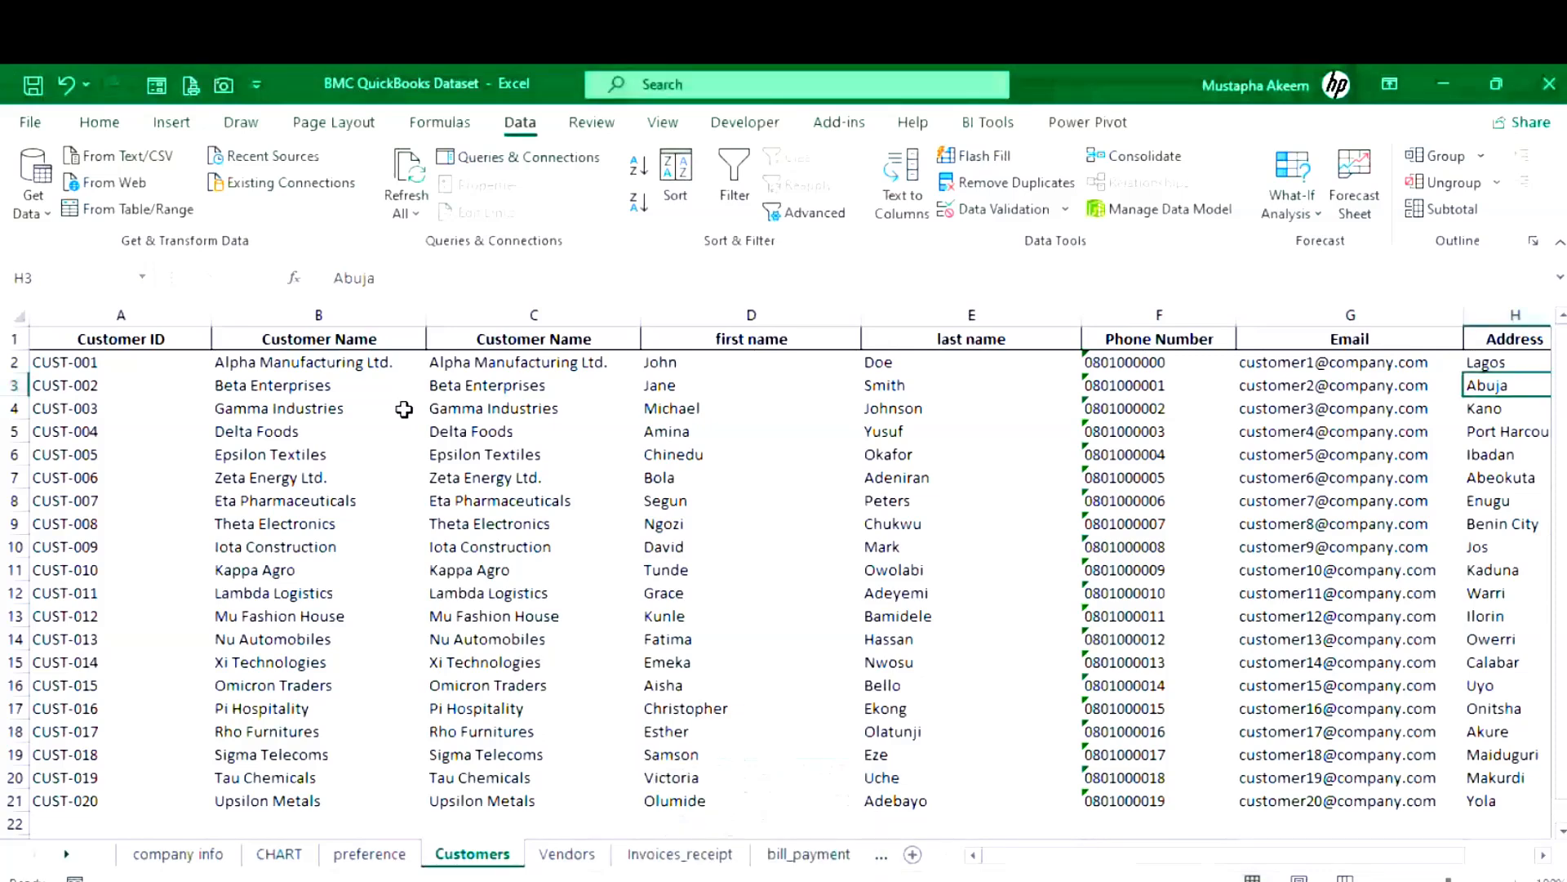
left_click_drag(404, 409, 444, 409)
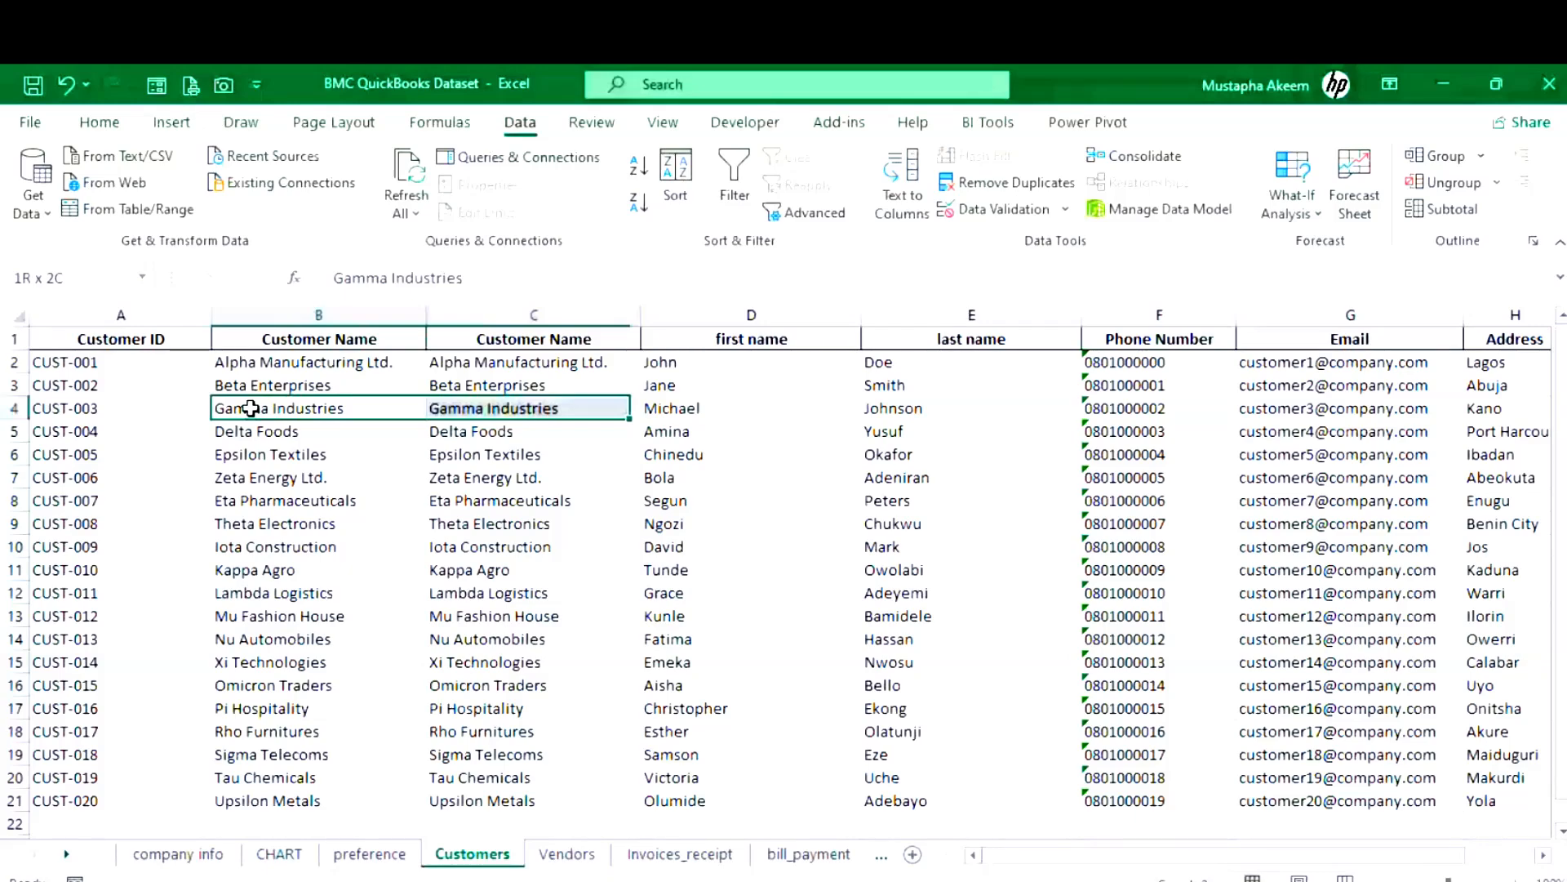
key("shift+Right")
key("shift+Right")
key("shift+Right")
key("shift+Right")
key("ctrl+shift+Down")
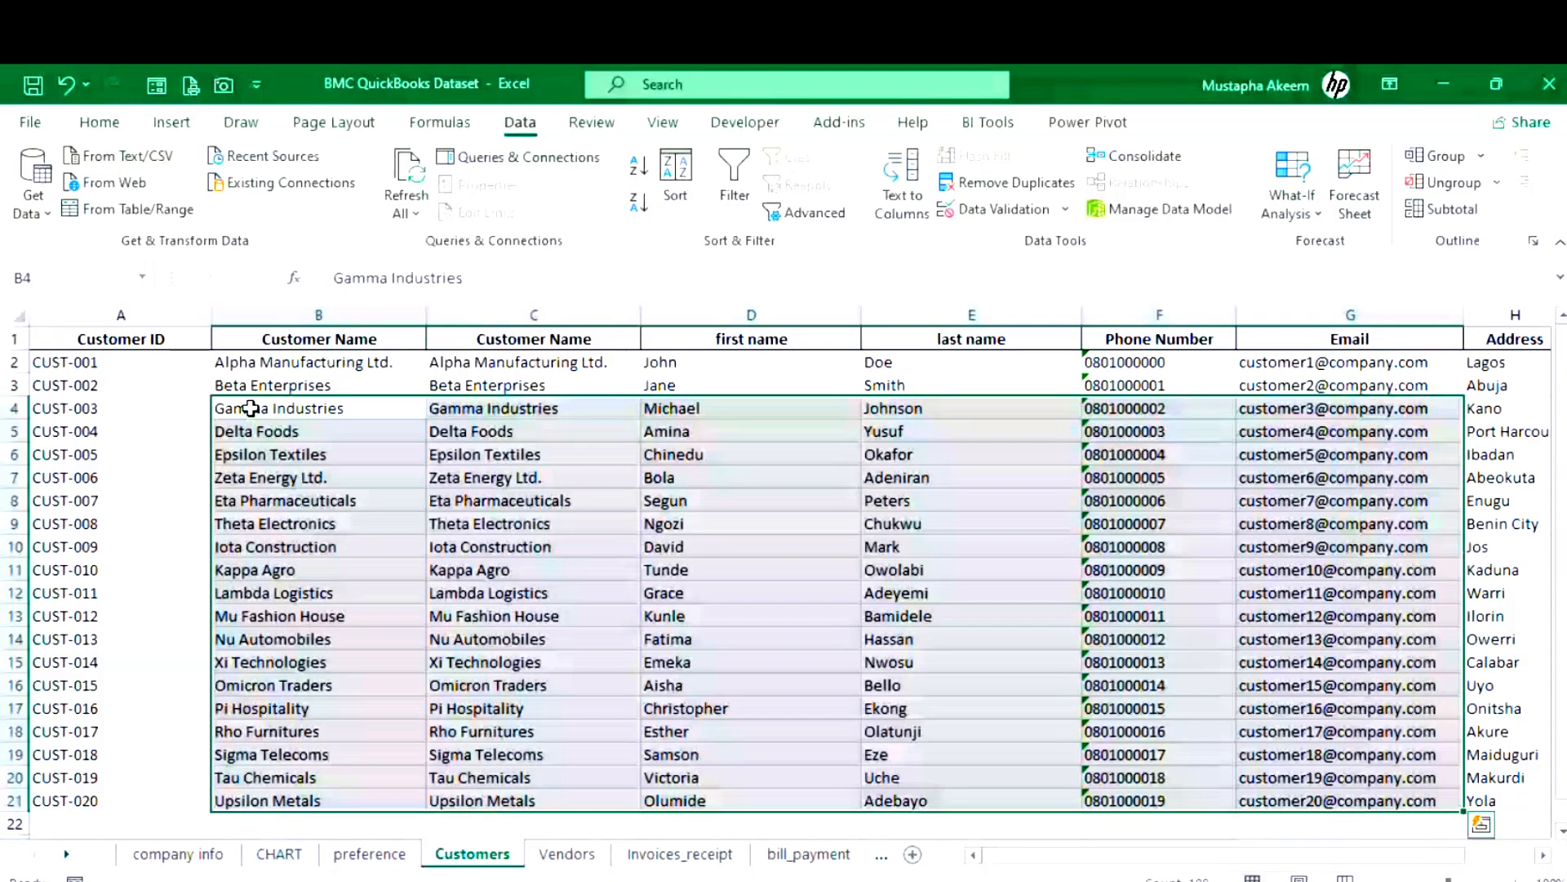
key("alt+Tab")
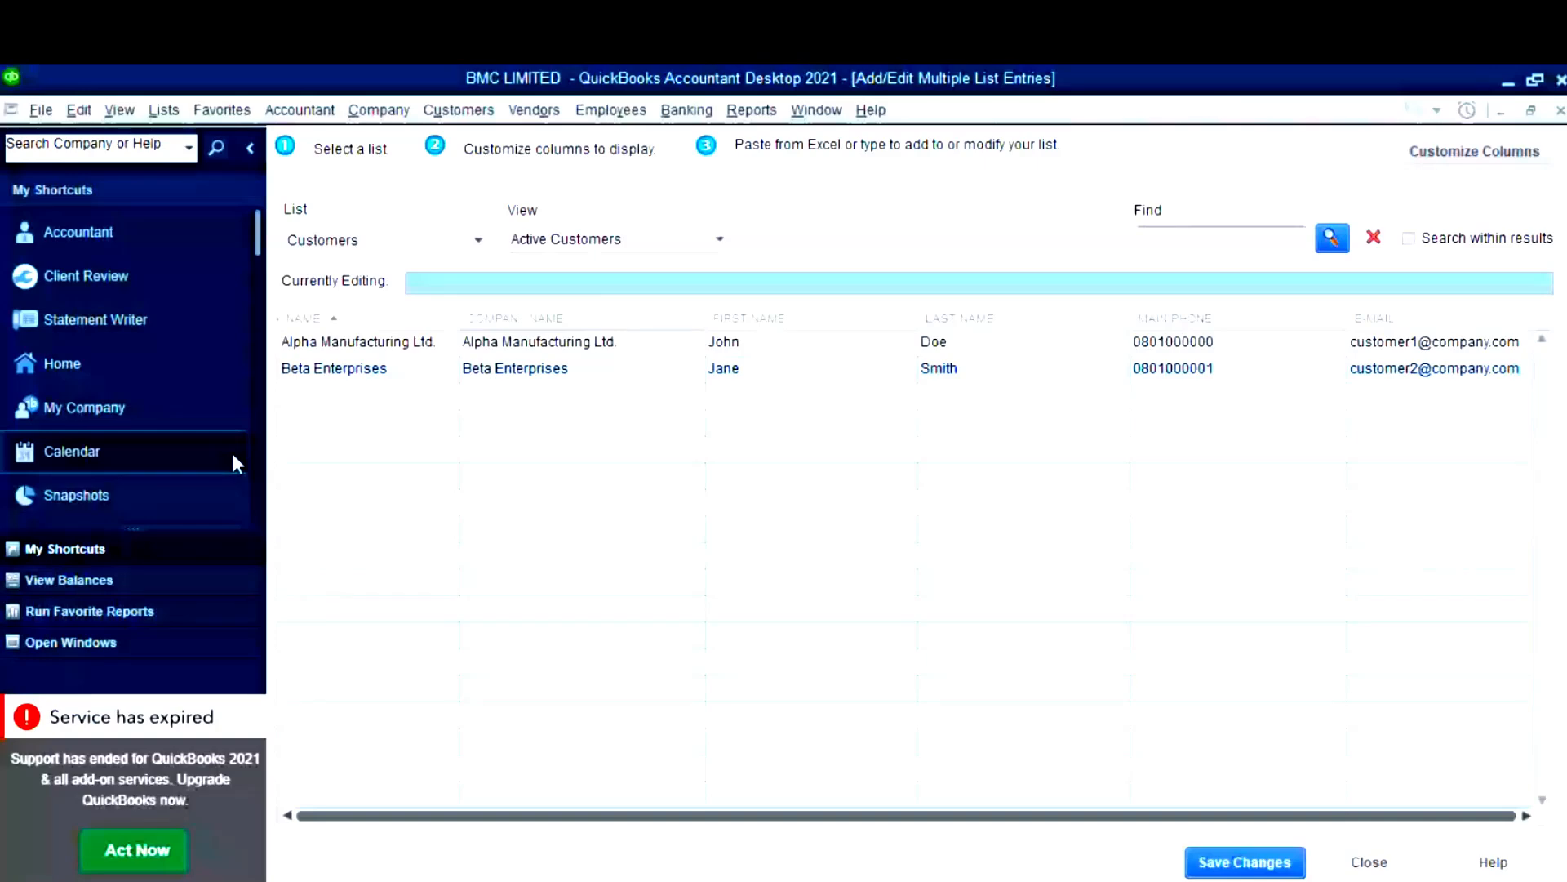
- Paste the copied customers, Gamma Industries onward, into the empty row below Beta Enterprises
left_click(340, 400)
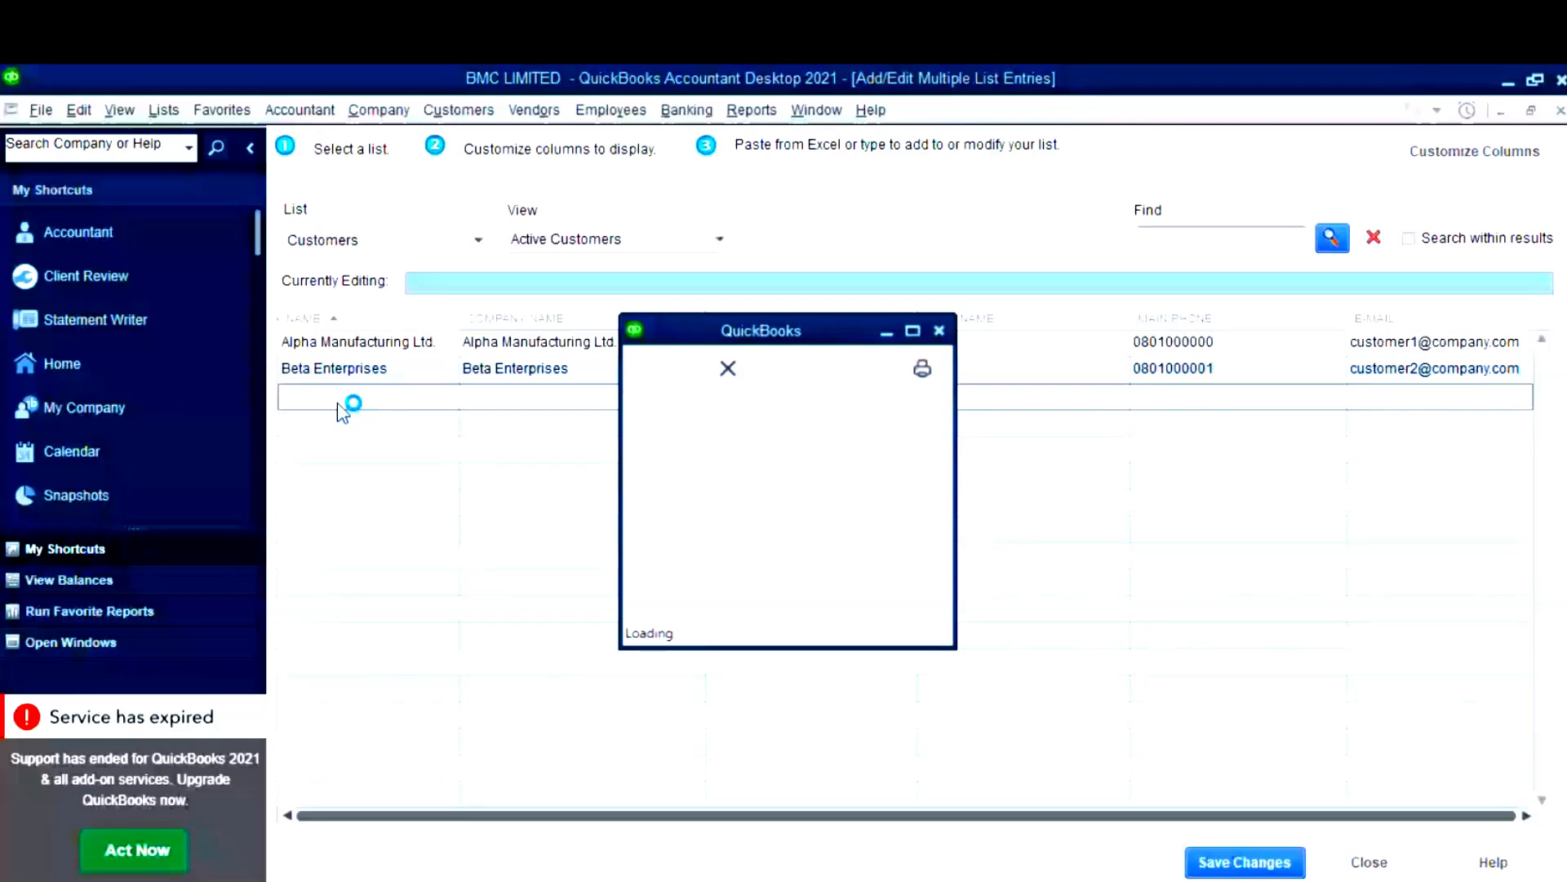
left_click(942, 327)
right_click(409, 397)
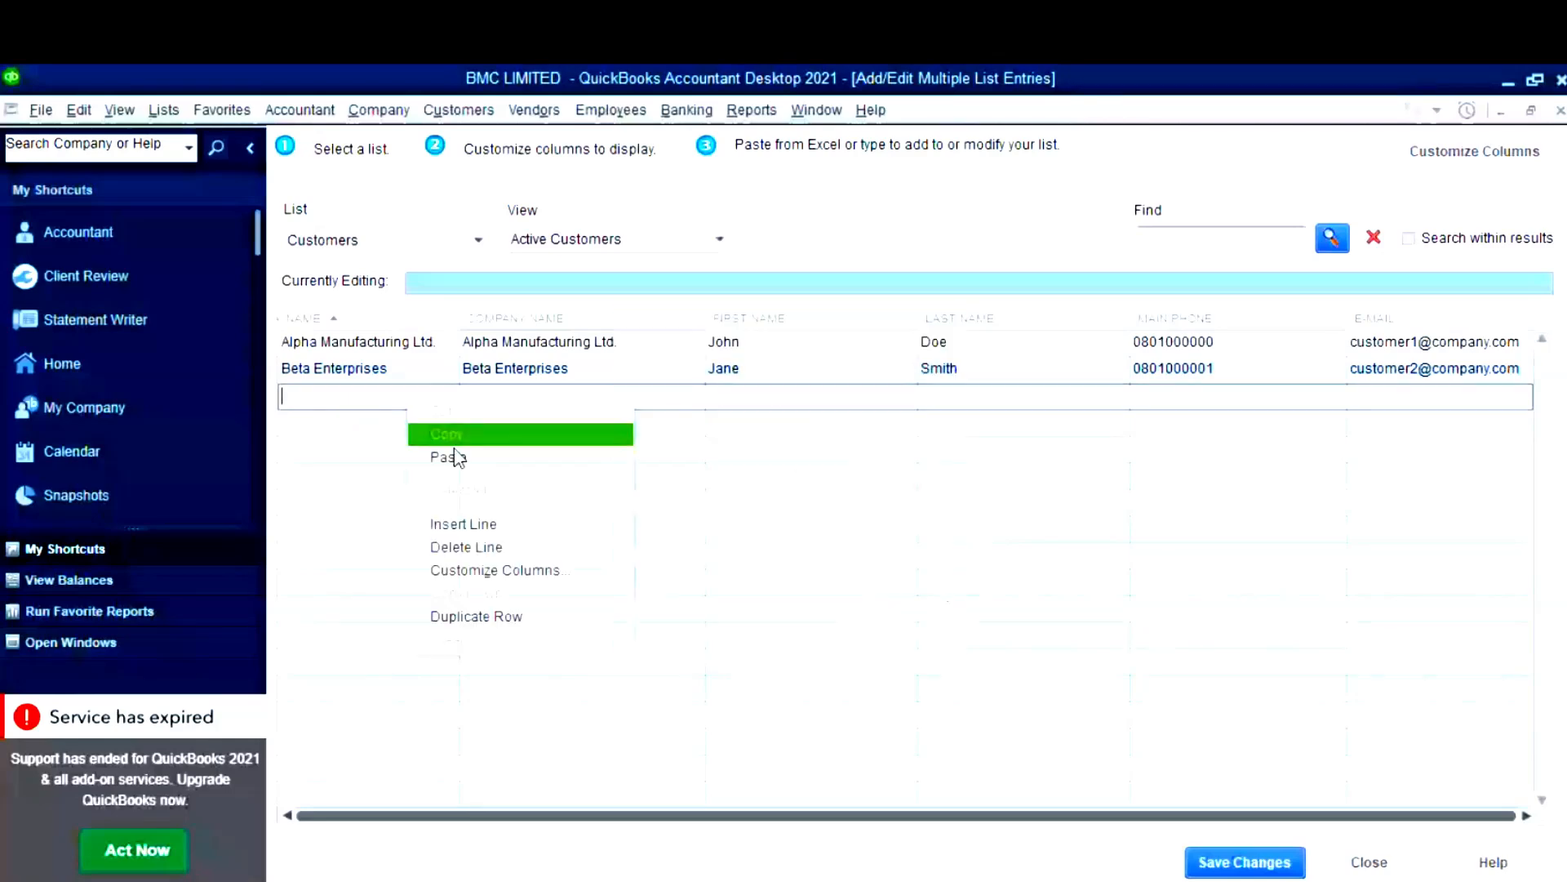
left_click(447, 458)
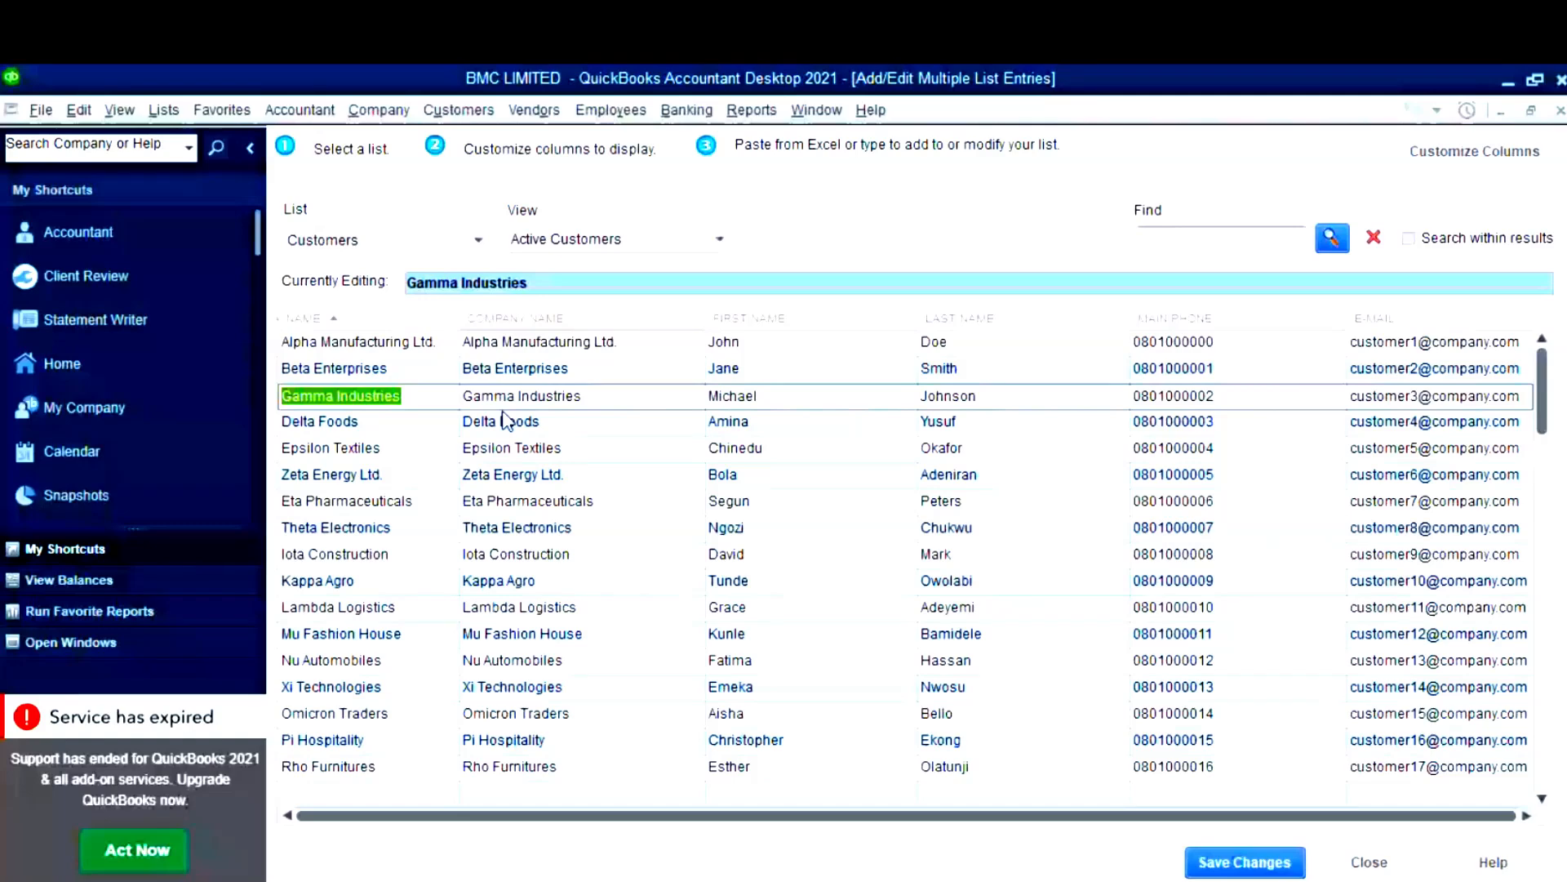
left_click(697, 401)
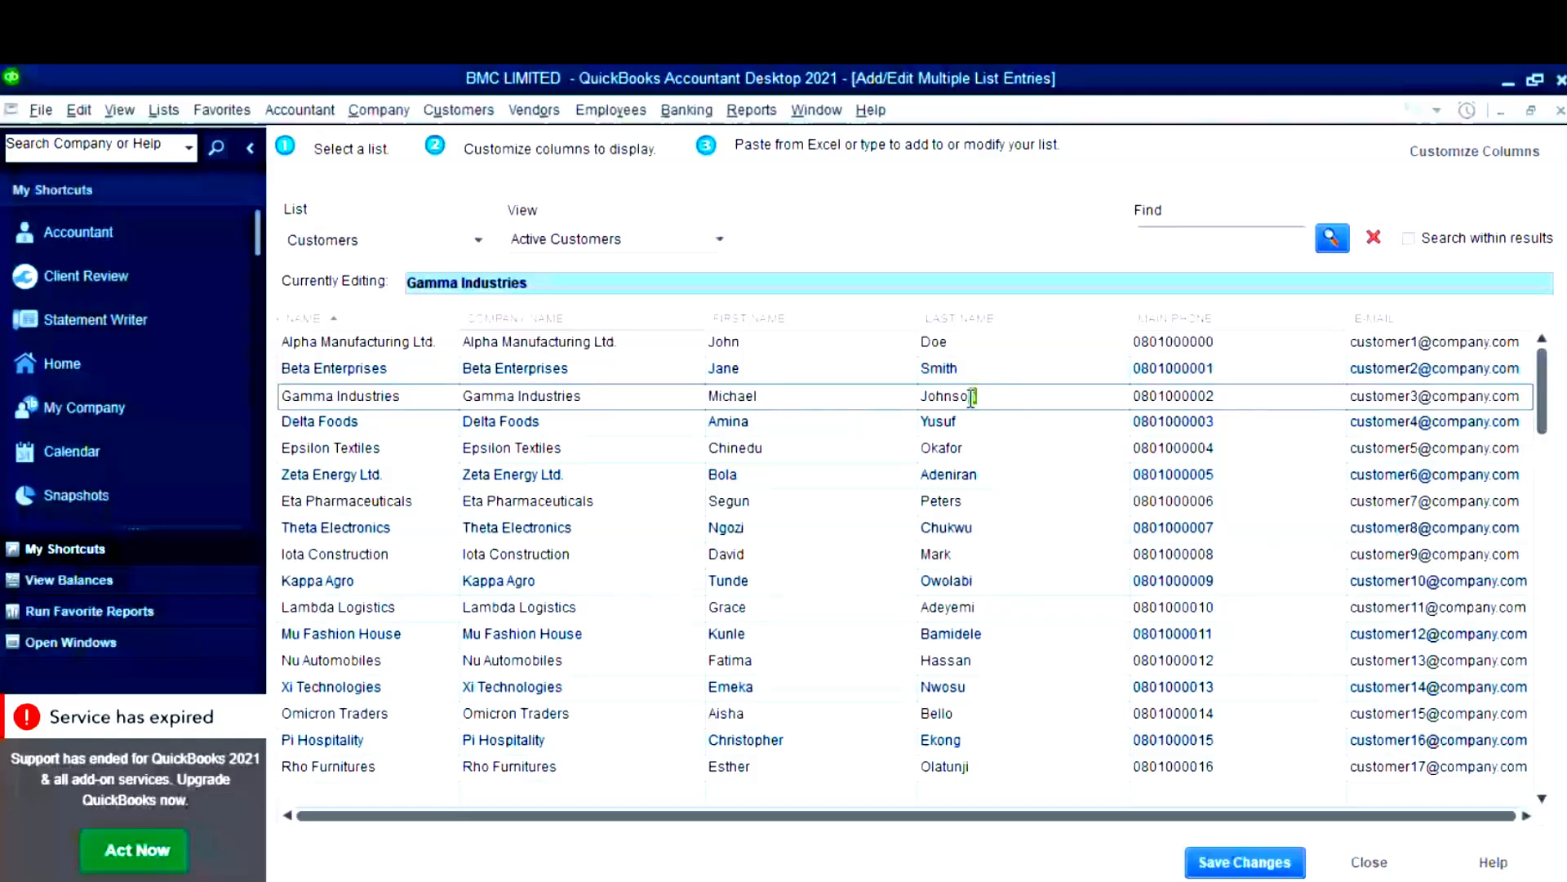
- Save the 18 new customers, widen the Customer Center Name column, and return to Excel
left_click(1418, 423)
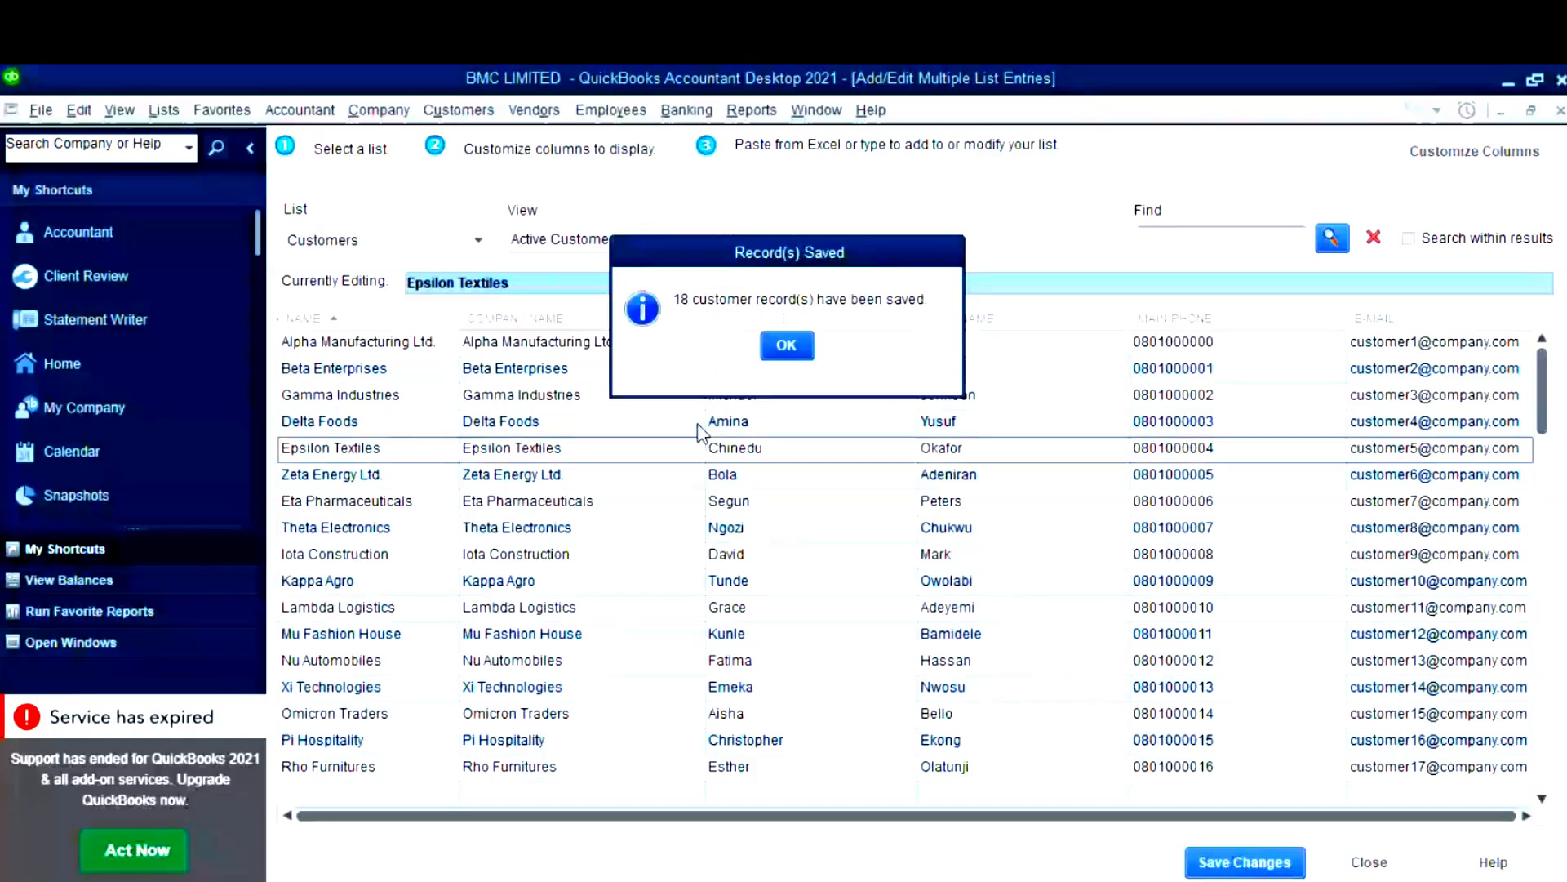
key("Return")
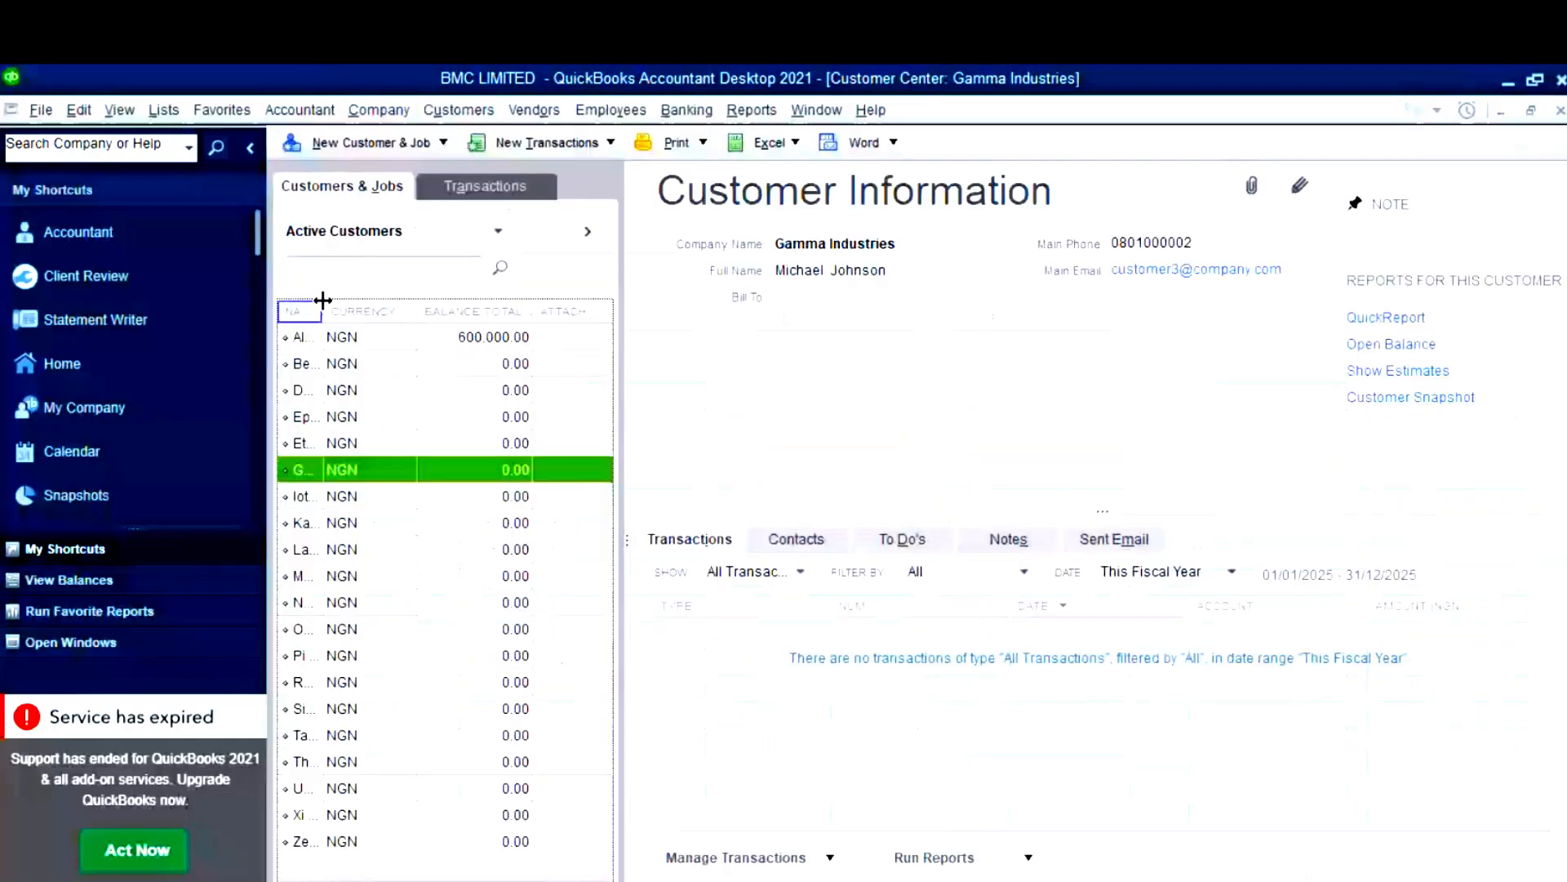
left_click_drag(323, 299, 482, 369)
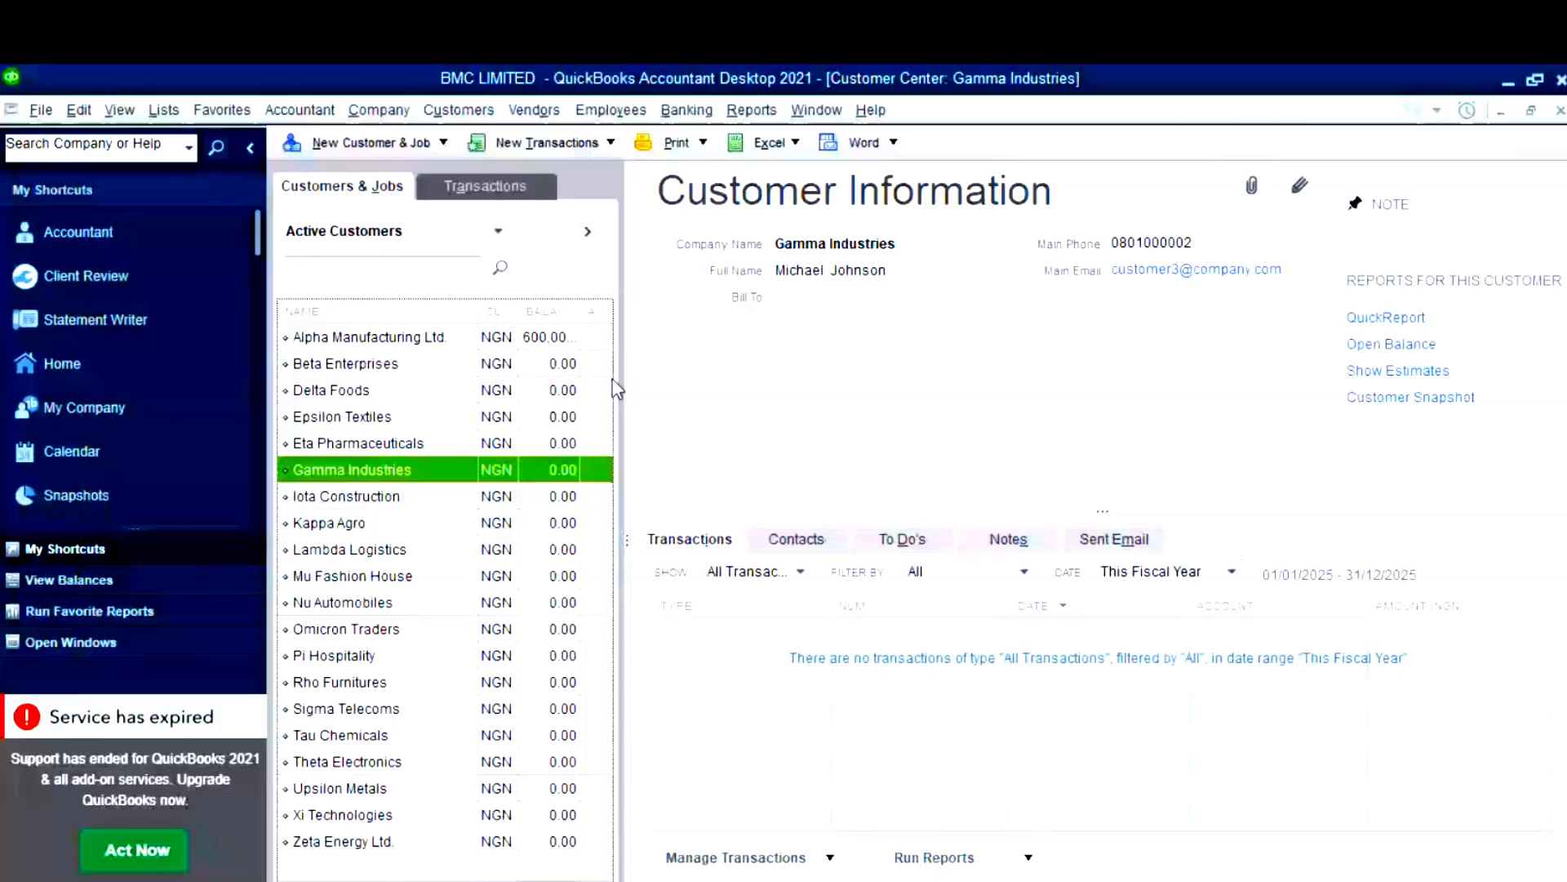
key("alt+Tab")
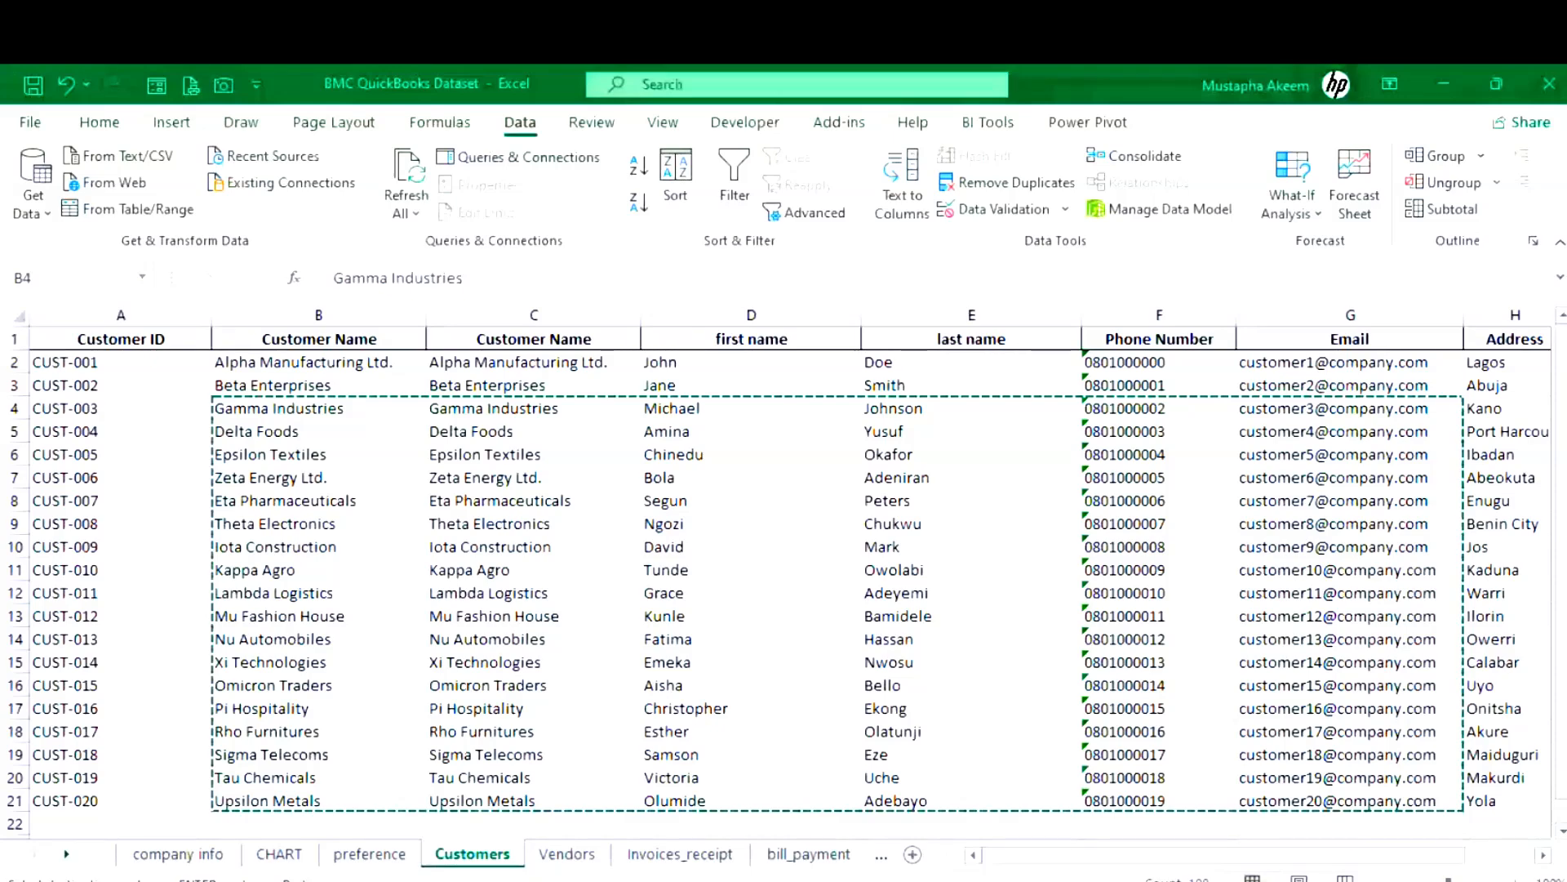
- Review the vendor list on Excel's Vendors sheet, then return to QuickBooks
key("alt+Tab")
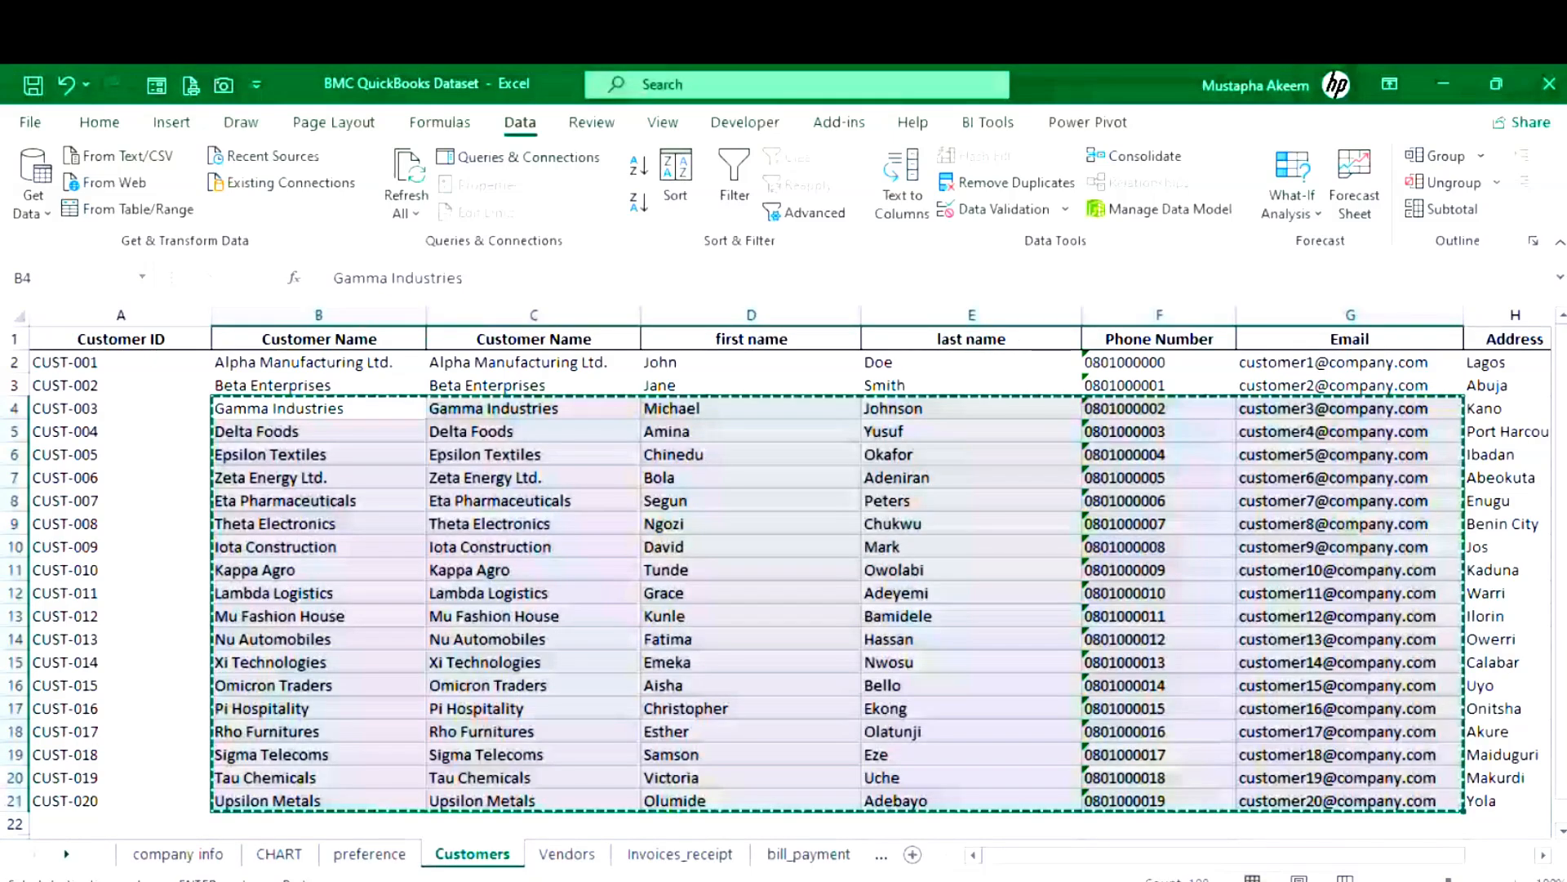
key("alt+Tab")
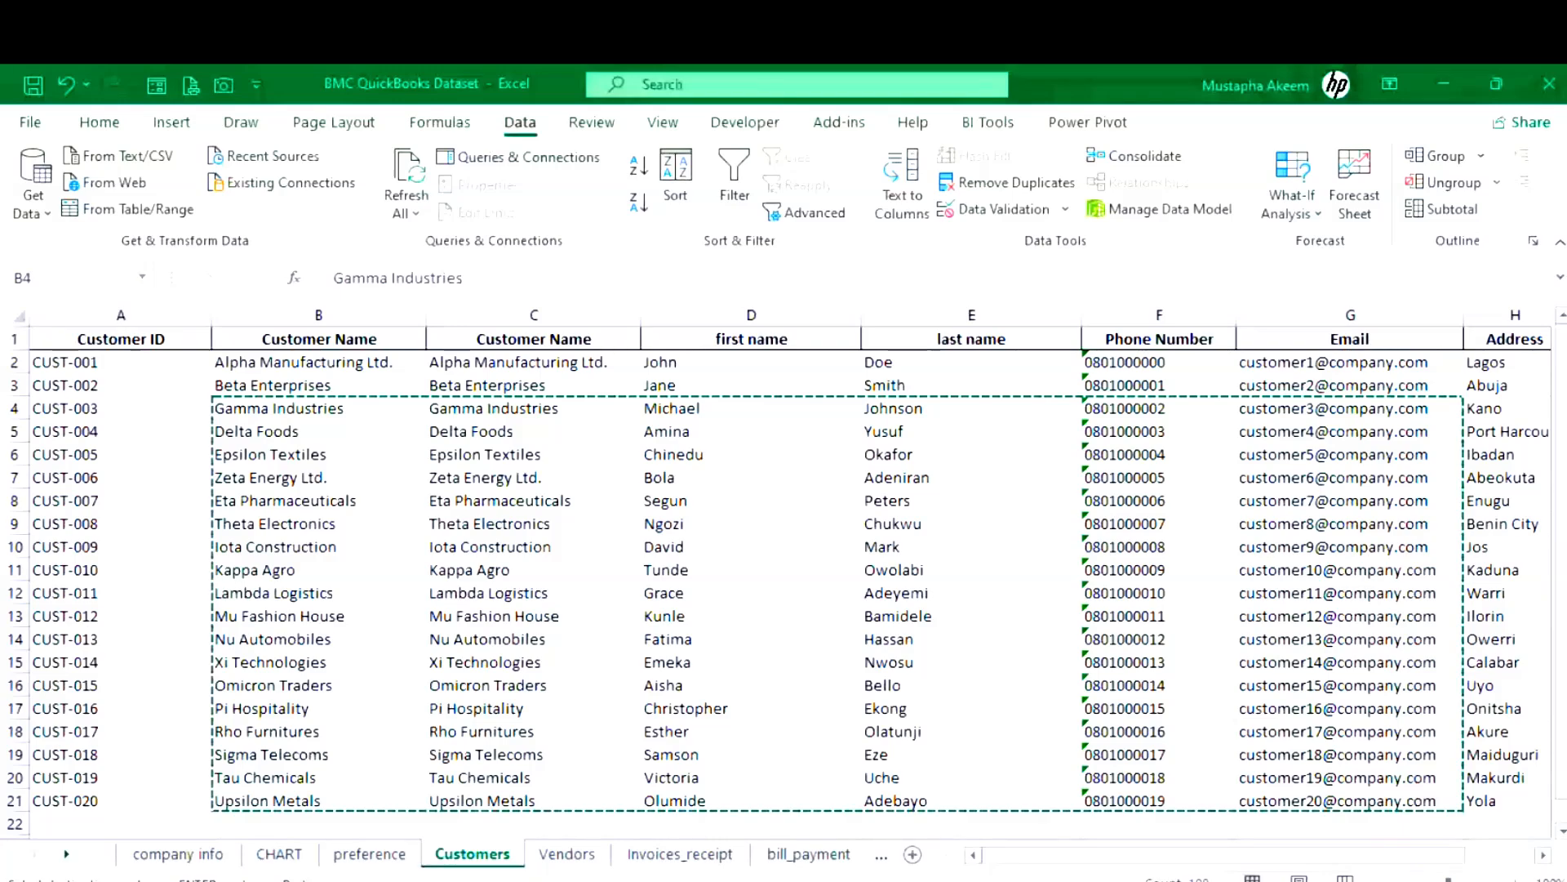
key("ctrl+Page_Down")
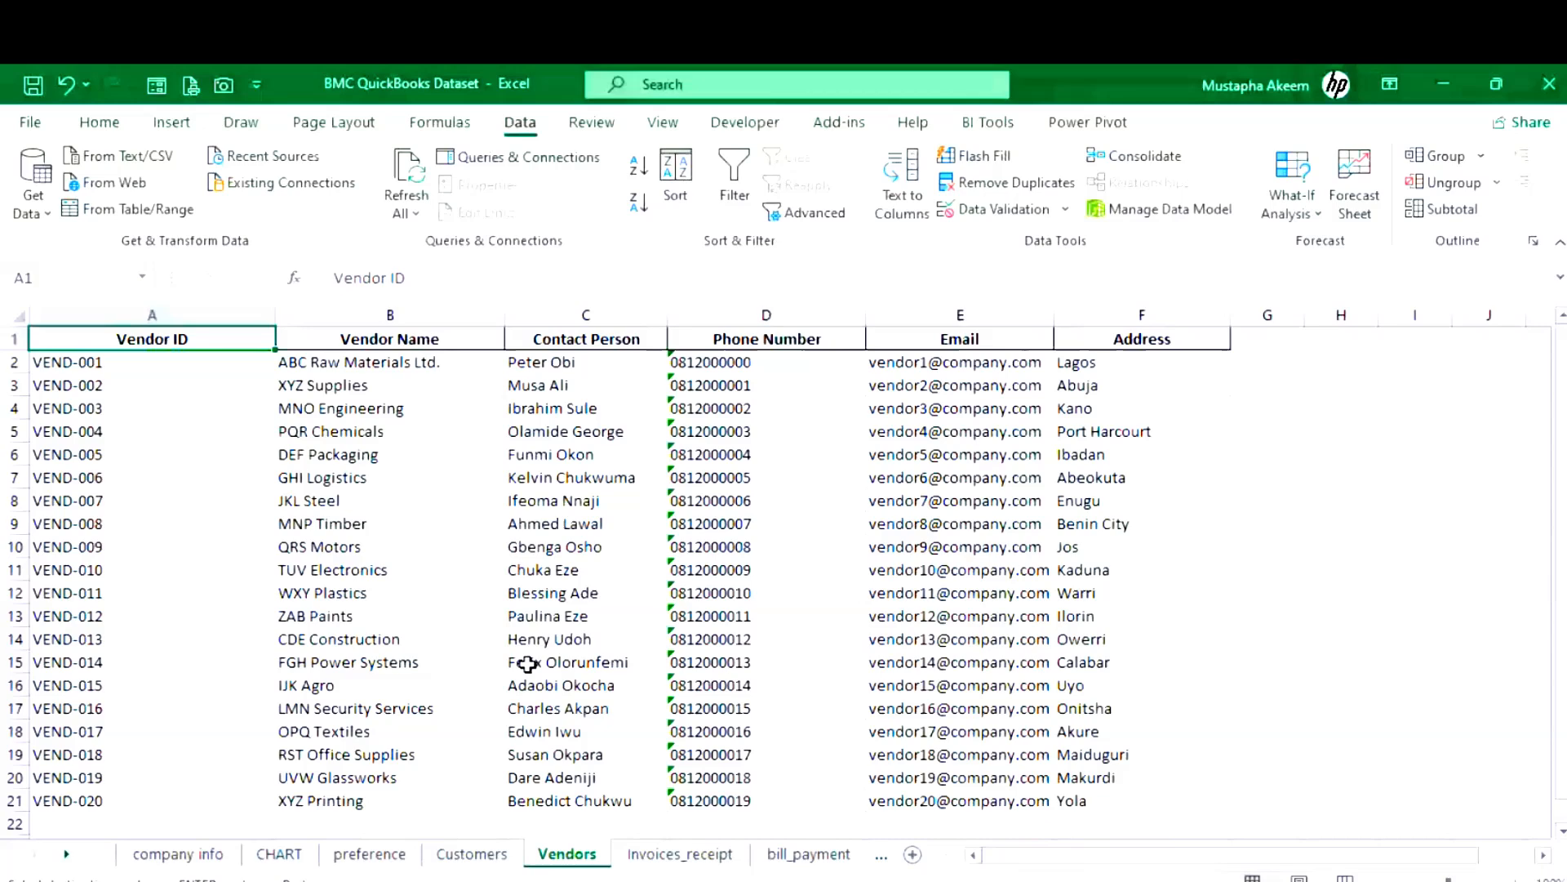
left_click(439, 593)
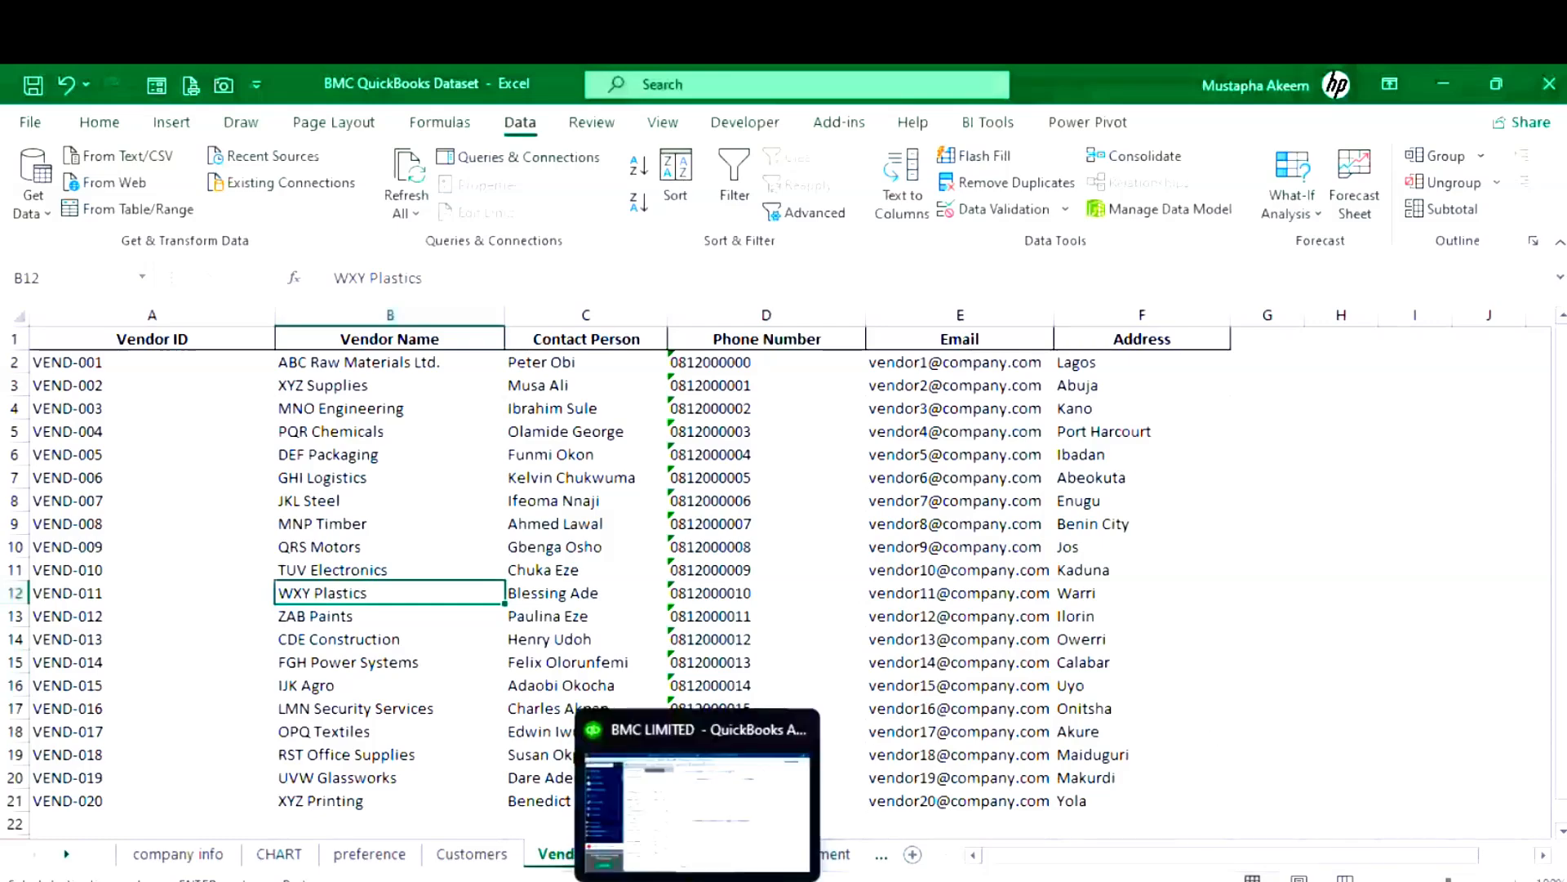
left_click(710, 776)
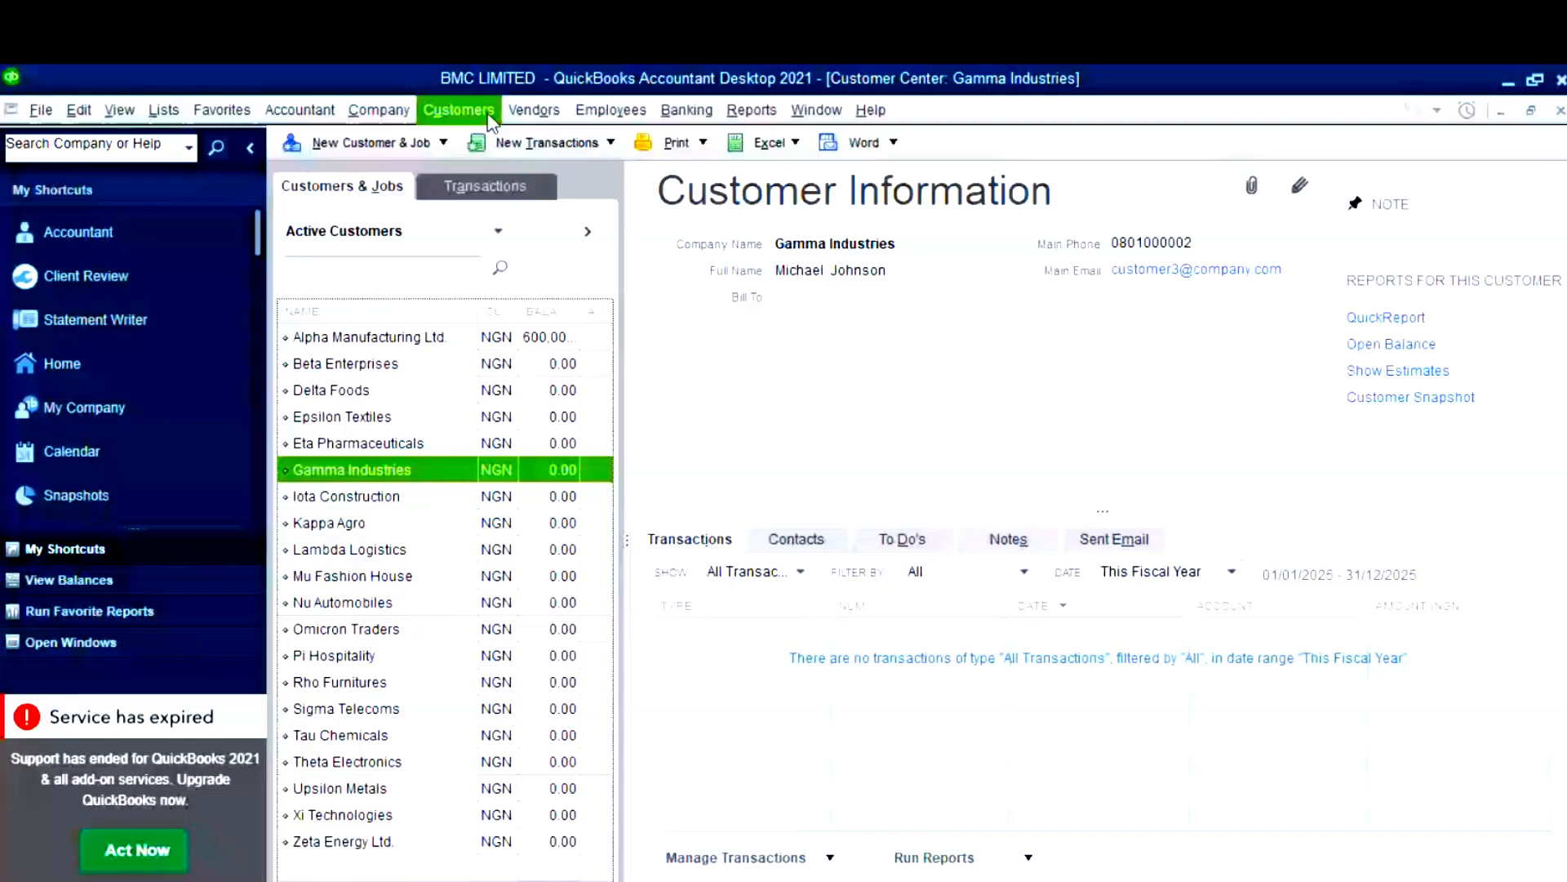
- Open the still-empty Vendor Center and check the New Vendor options before returning to Excel
left_click(532, 111)
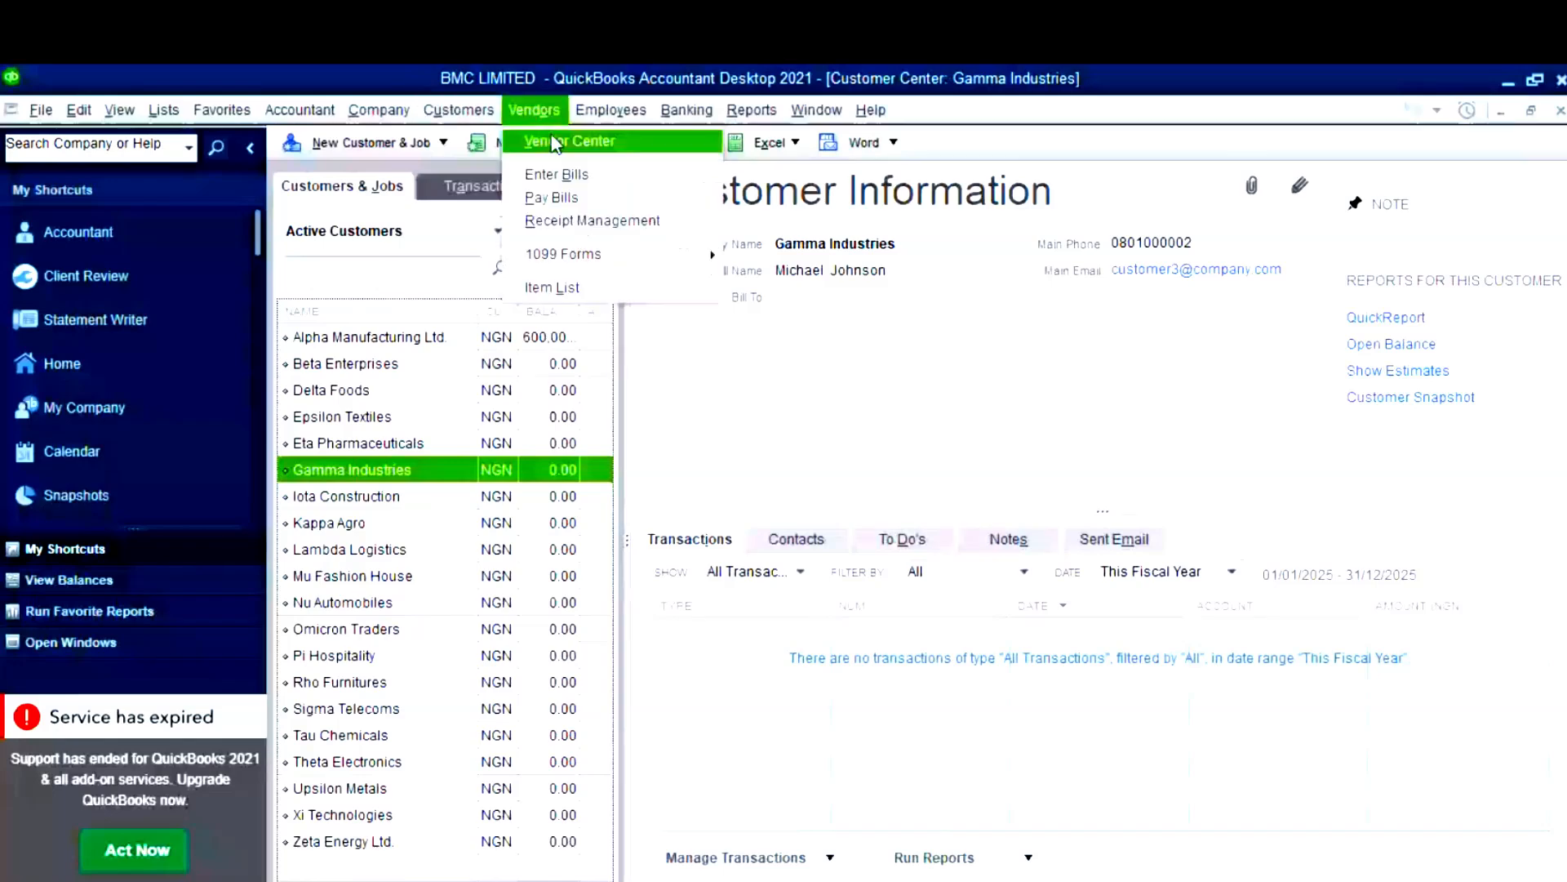
left_click(557, 143)
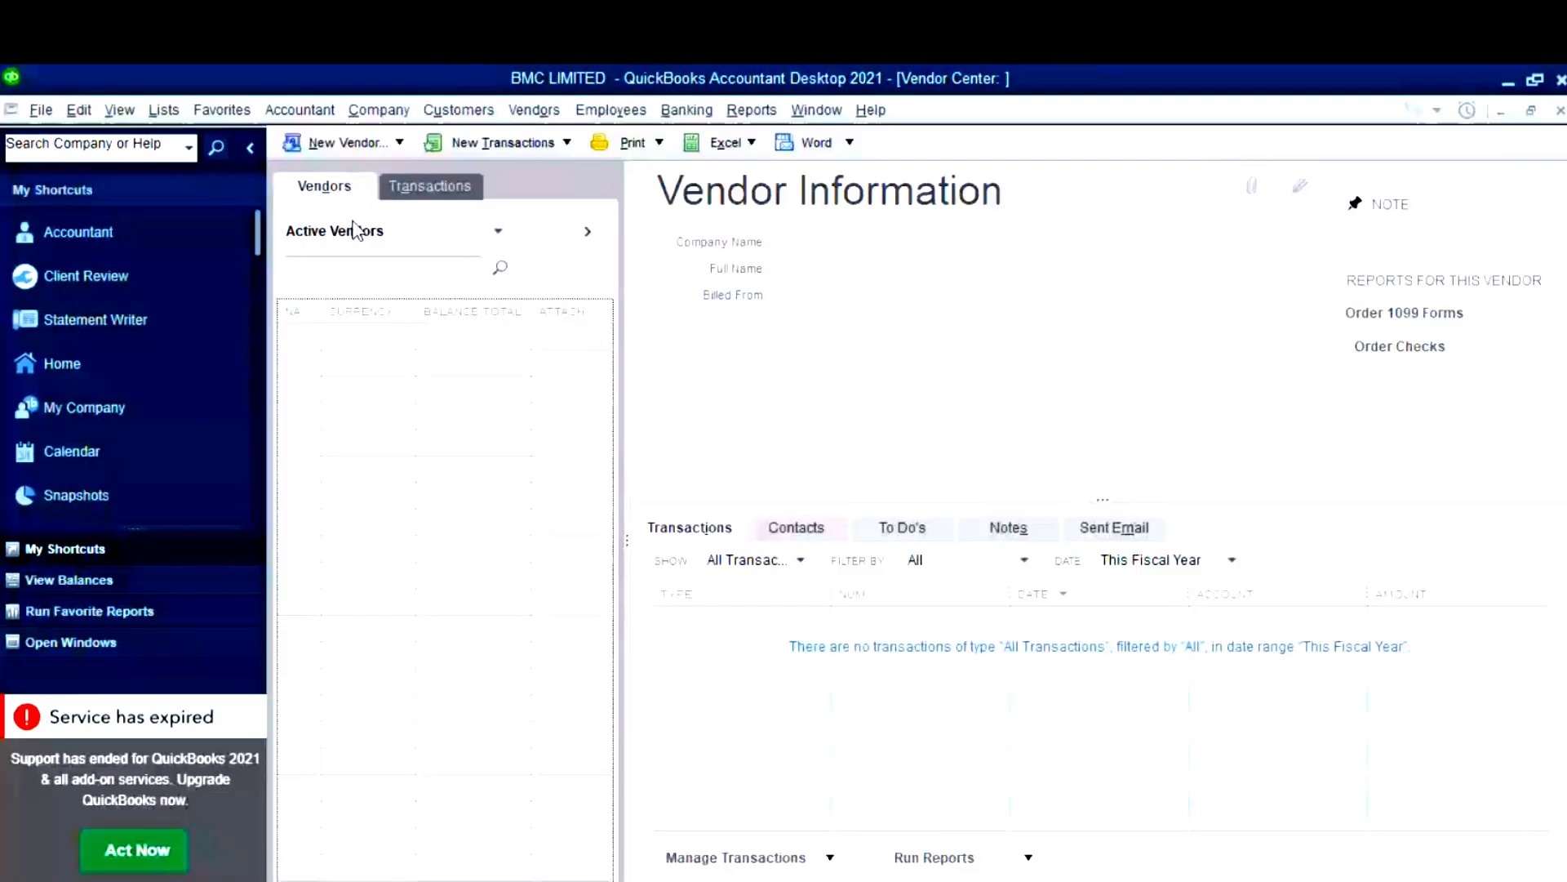
left_click(347, 143)
left_click(351, 175)
left_click(673, 869)
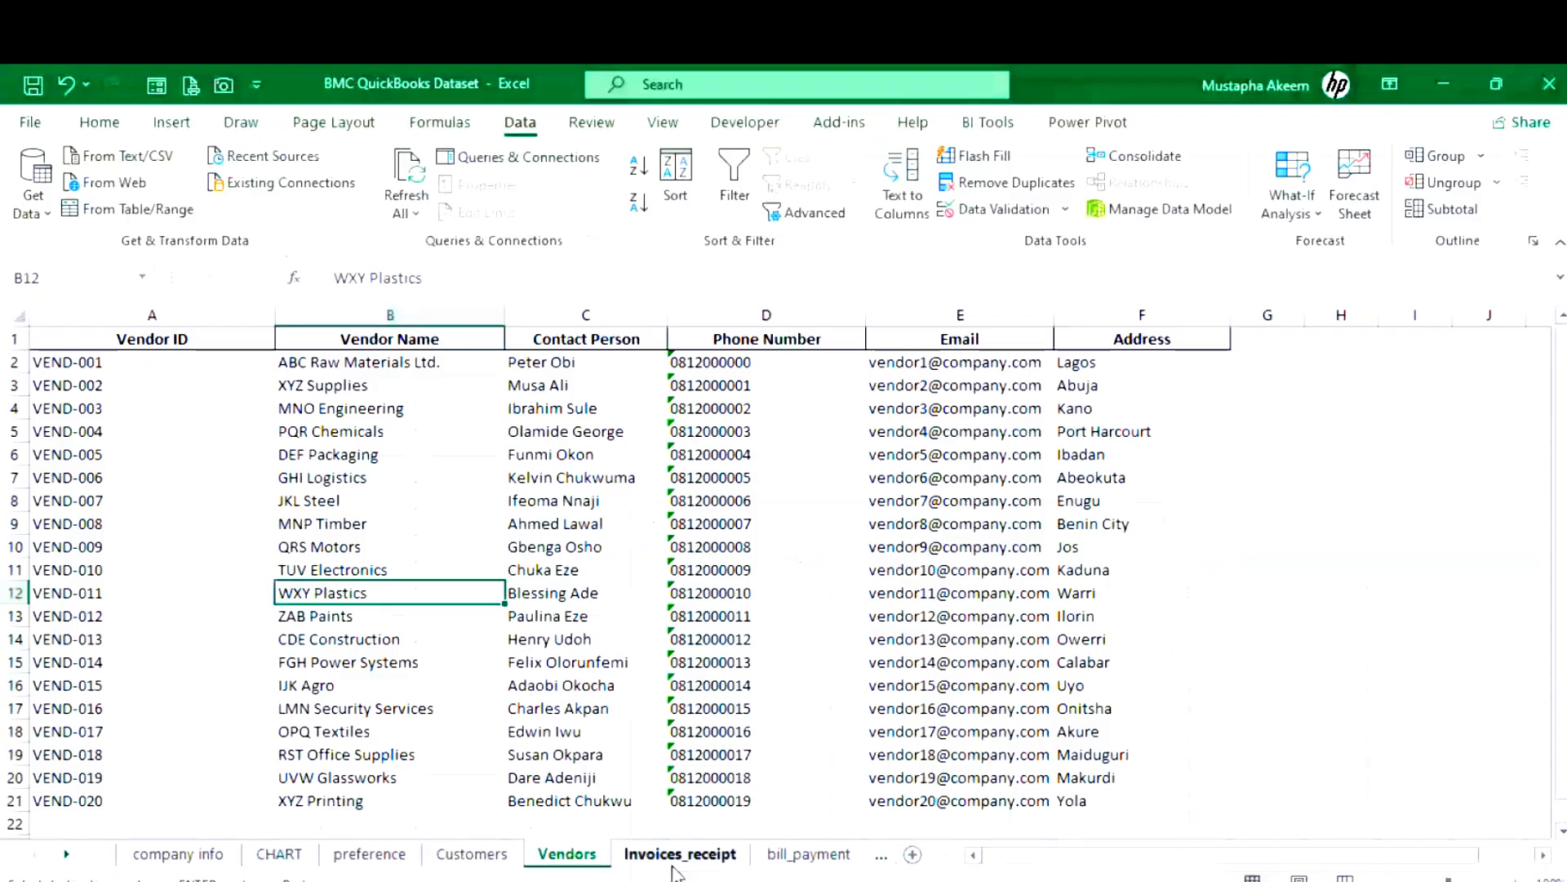
- Copy ABC Raw Materials Ltd.'s name, contact person, phone and e-mail from row 2 of the Vendors sheet
left_click(351, 358)
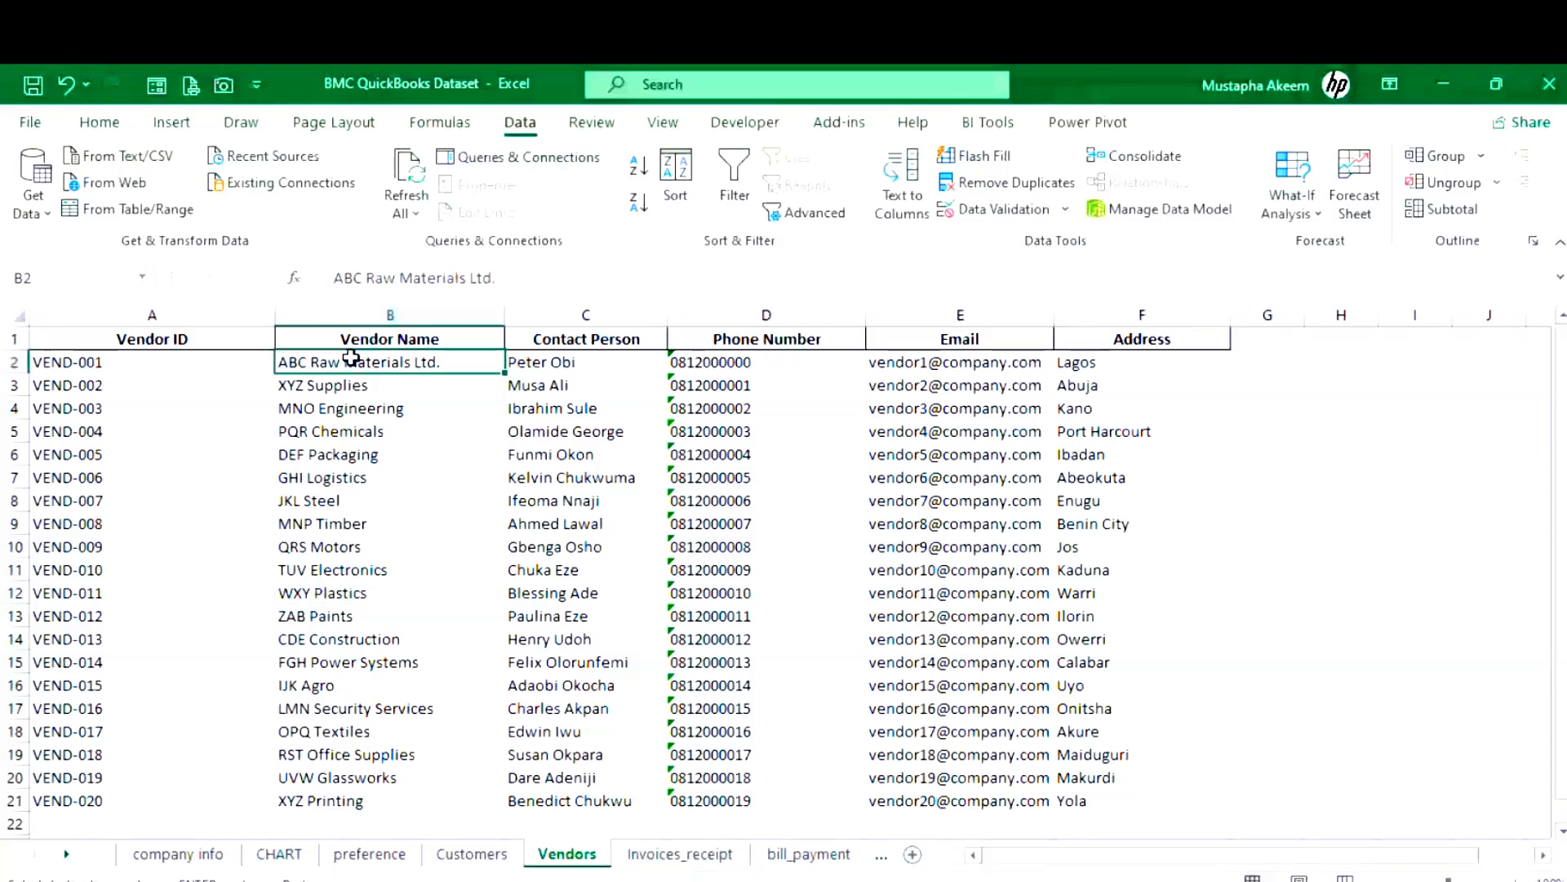
key("ctrl+c")
left_click(560, 361)
key("ctrl+c")
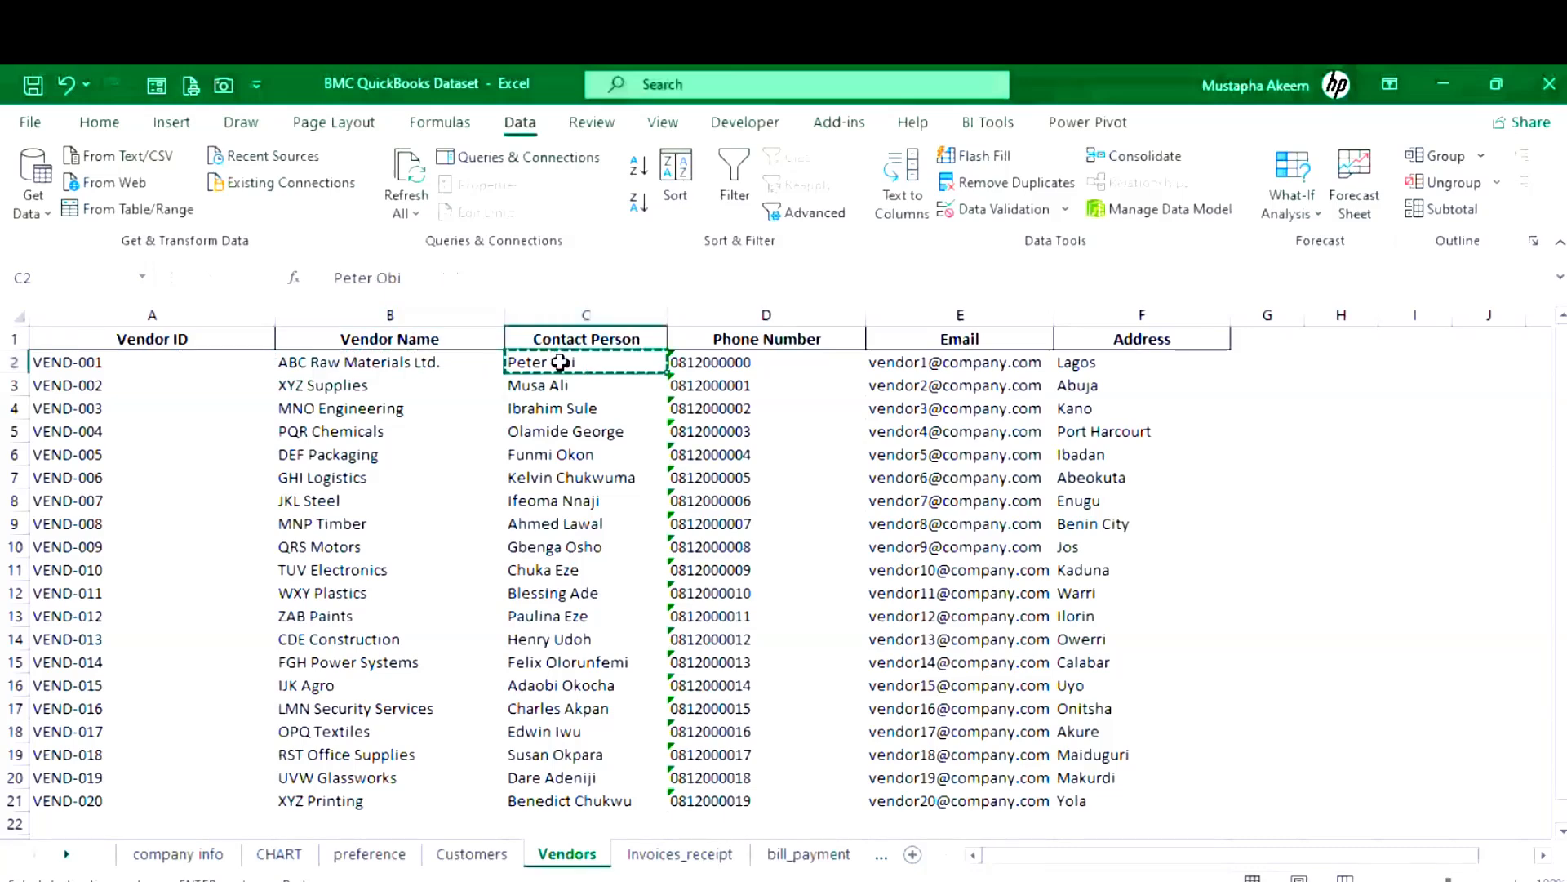
left_click(765, 364)
key("ctrl+c")
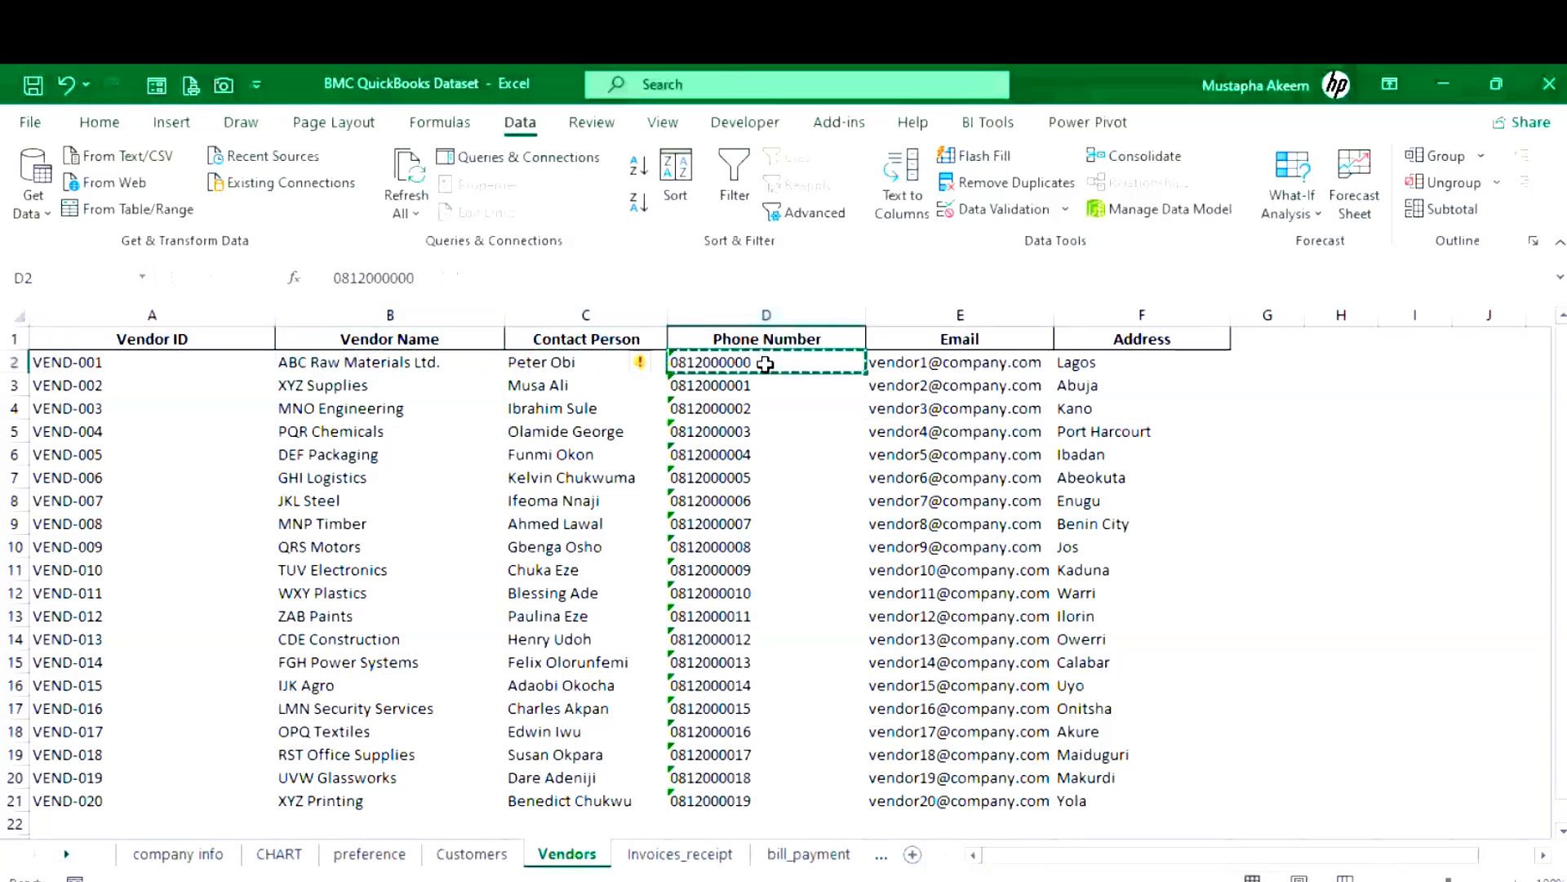
left_click(911, 363)
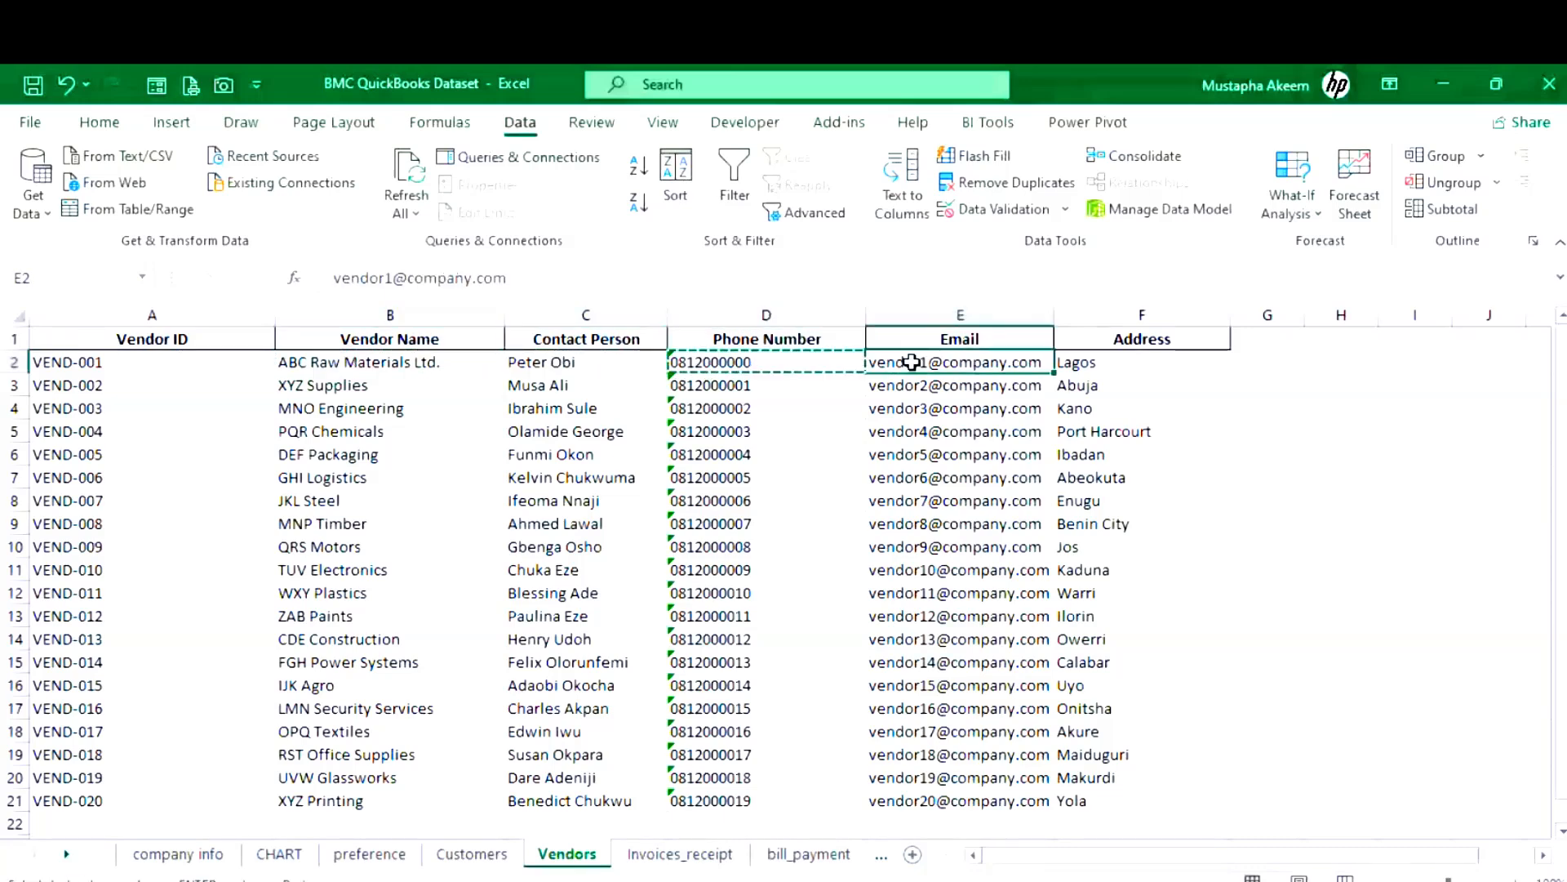
key("ctrl+c")
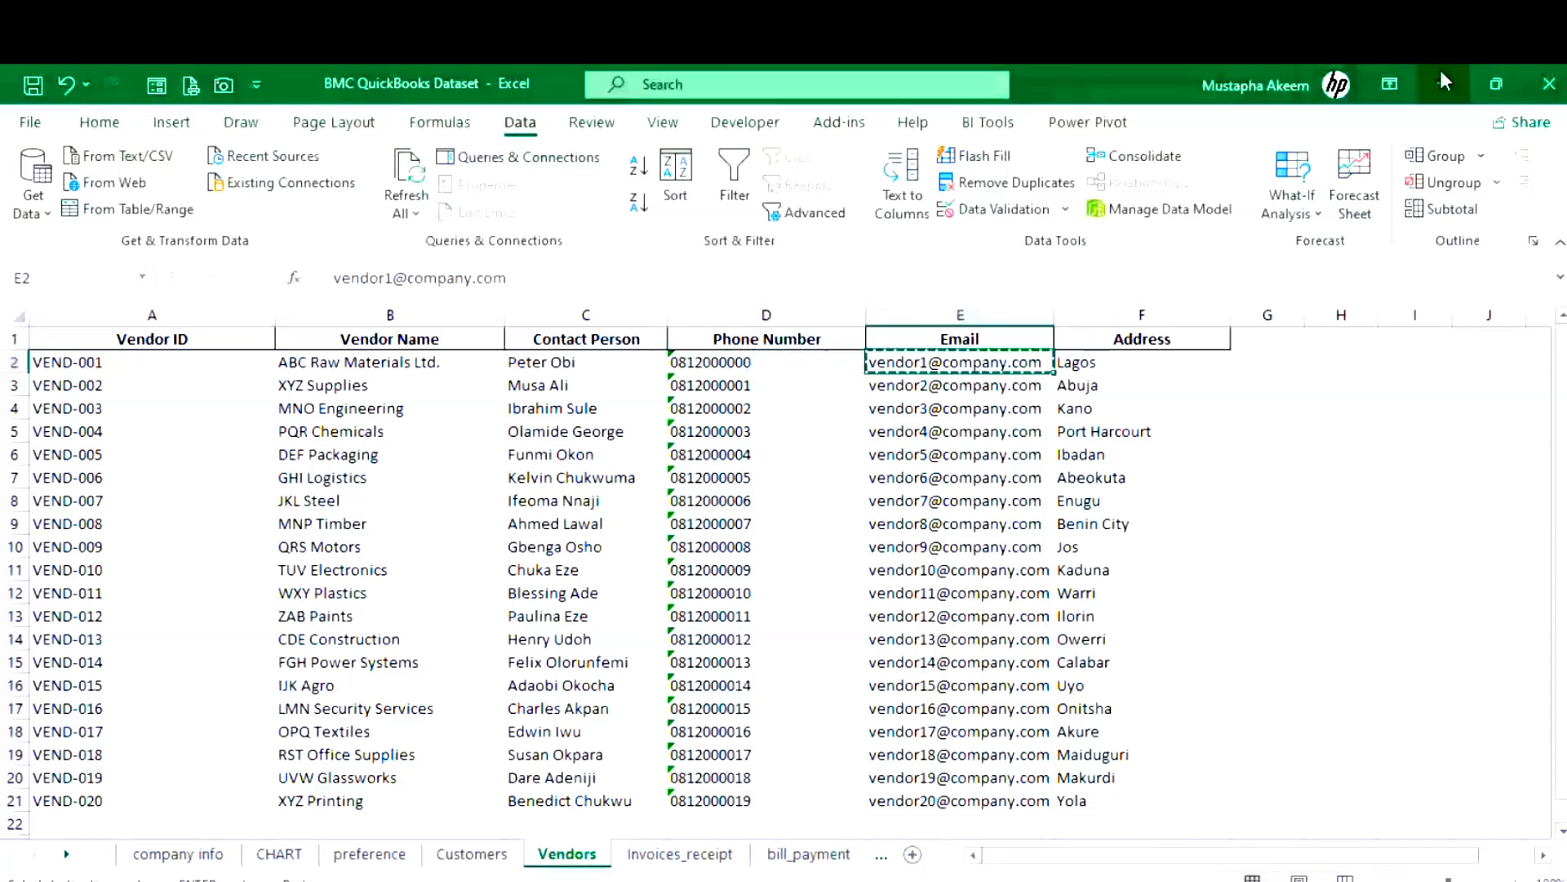
left_click(1442, 73)
key("super+v")
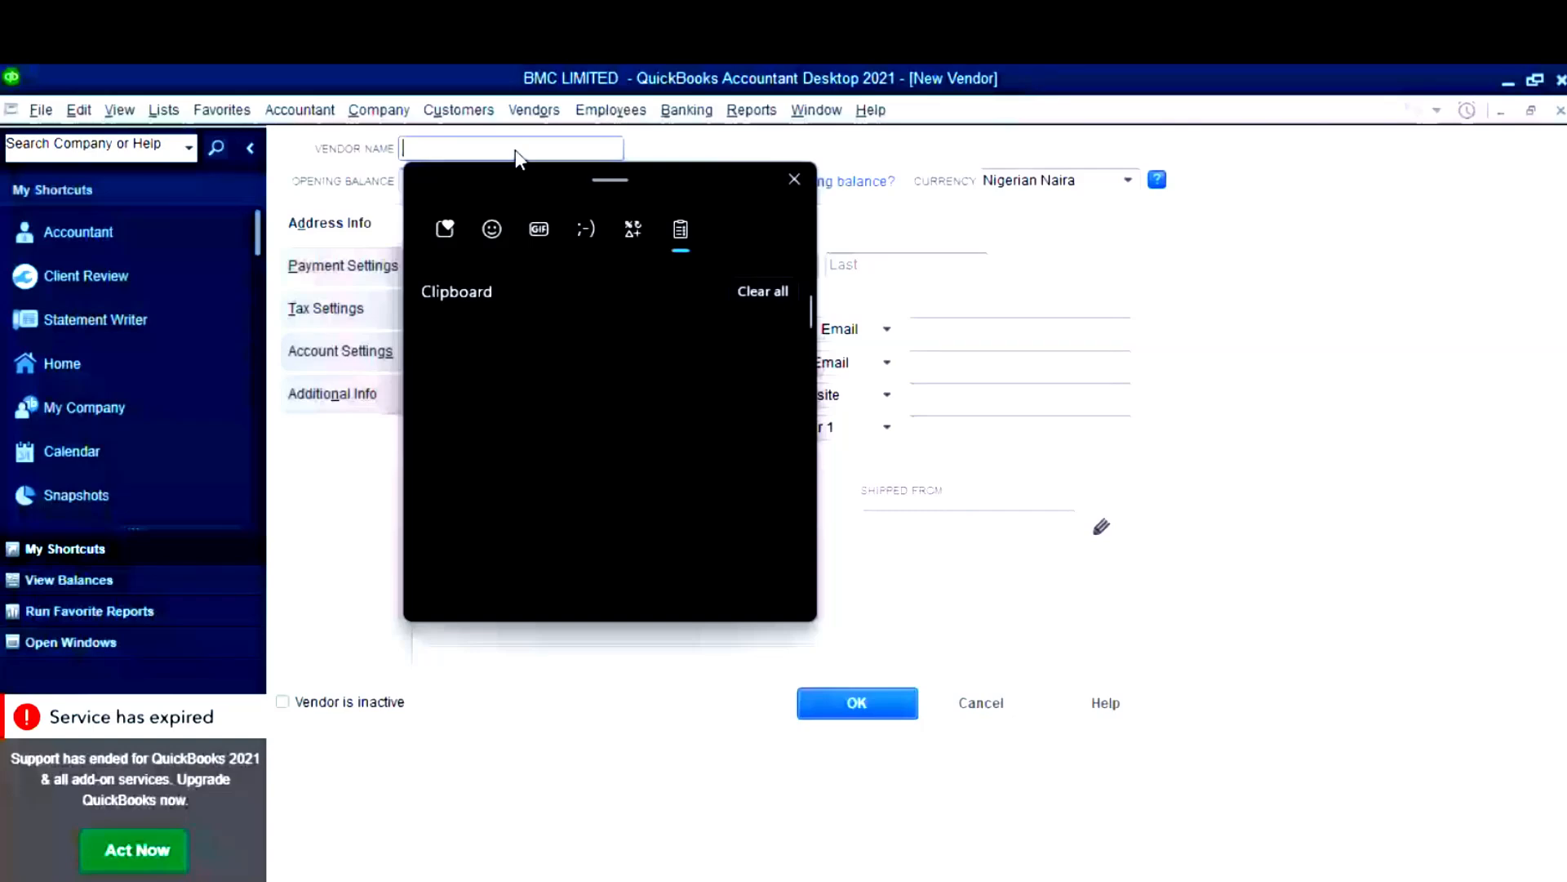
- Paste ABC Raw Materials Ltd. from clipboard history into the New Vendor's Vendor Name field
key("ctrl+v")
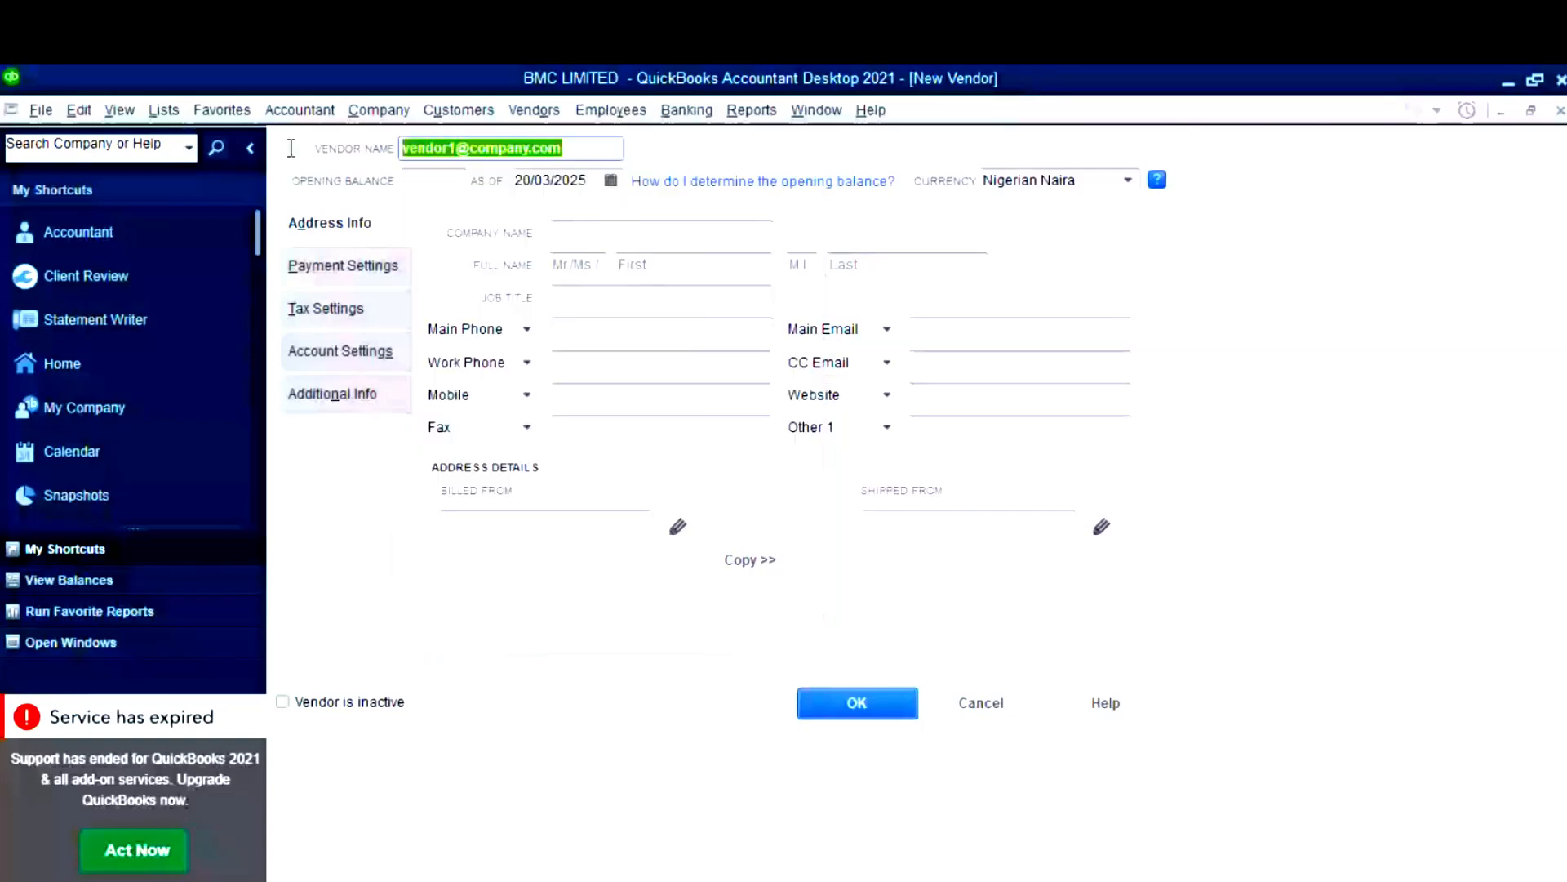
key("super+v")
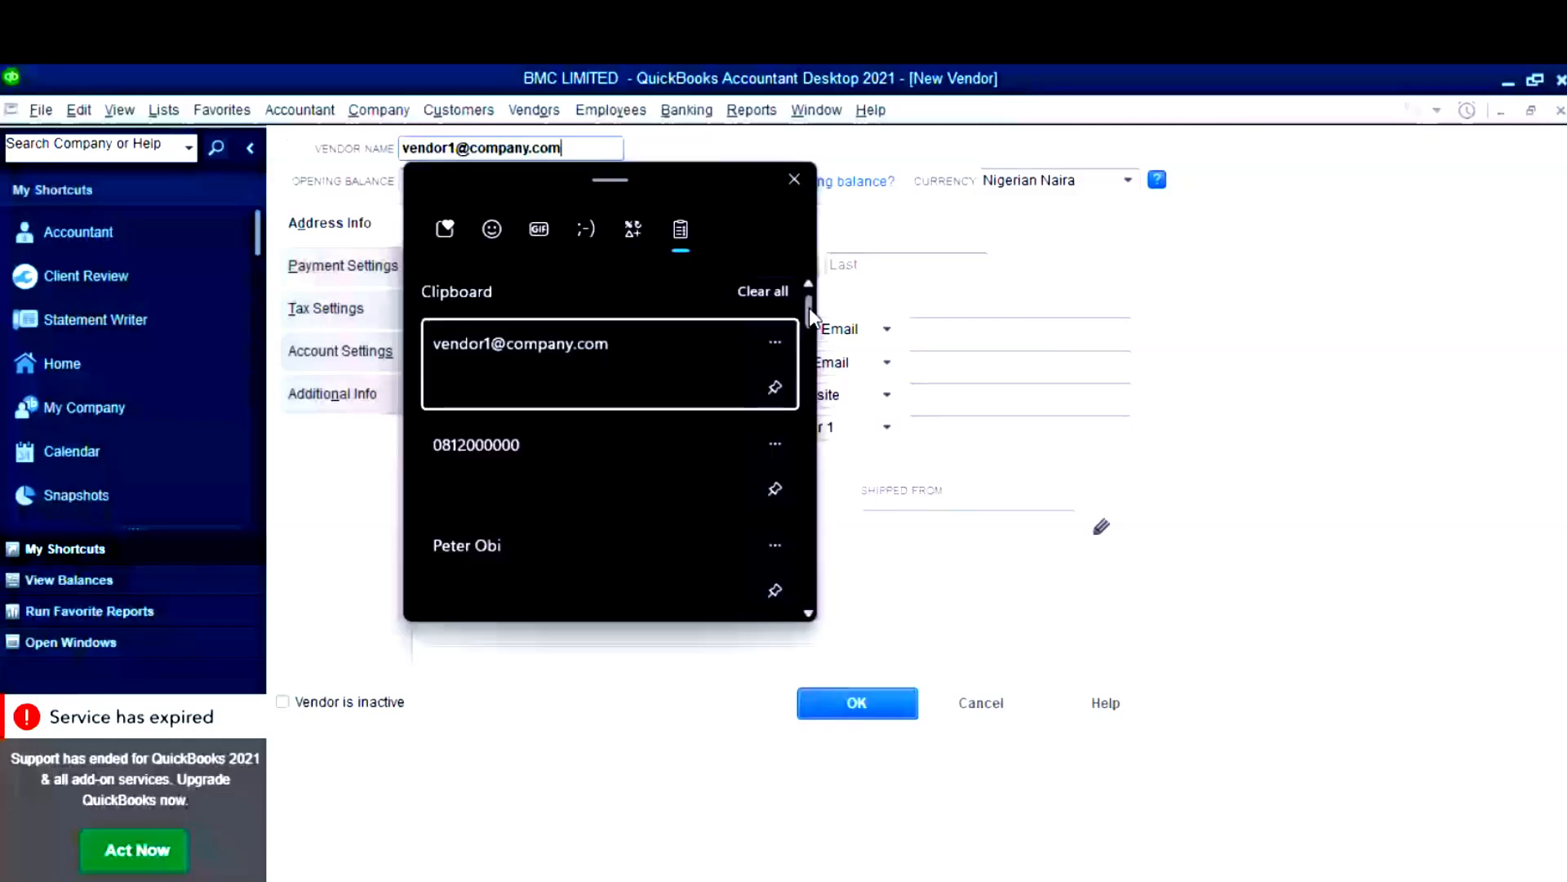
left_click(588, 422)
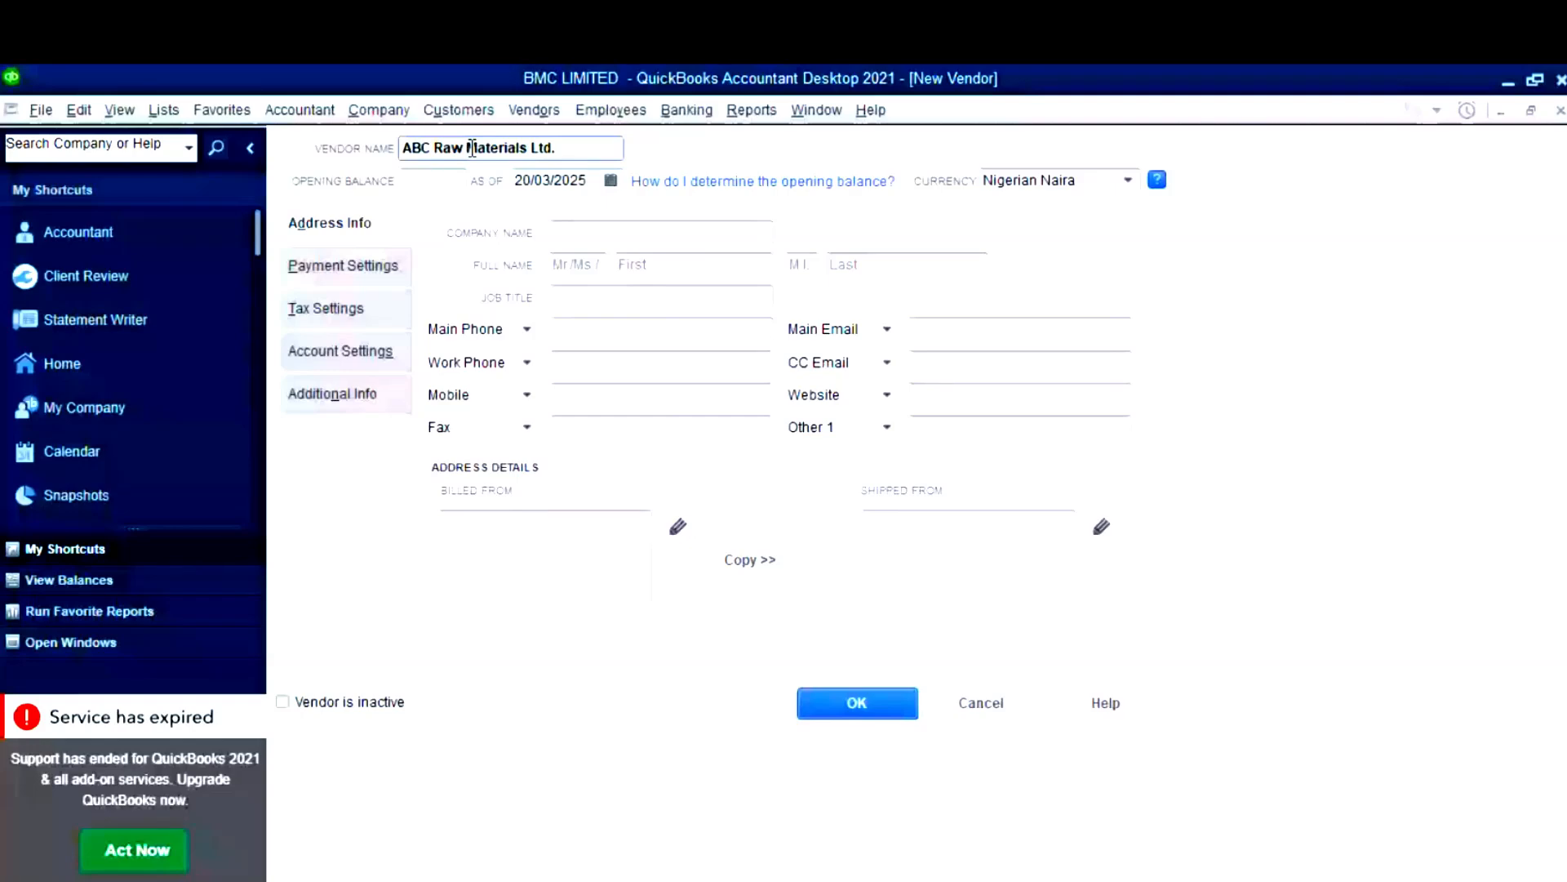
mouse_move(748, 880)
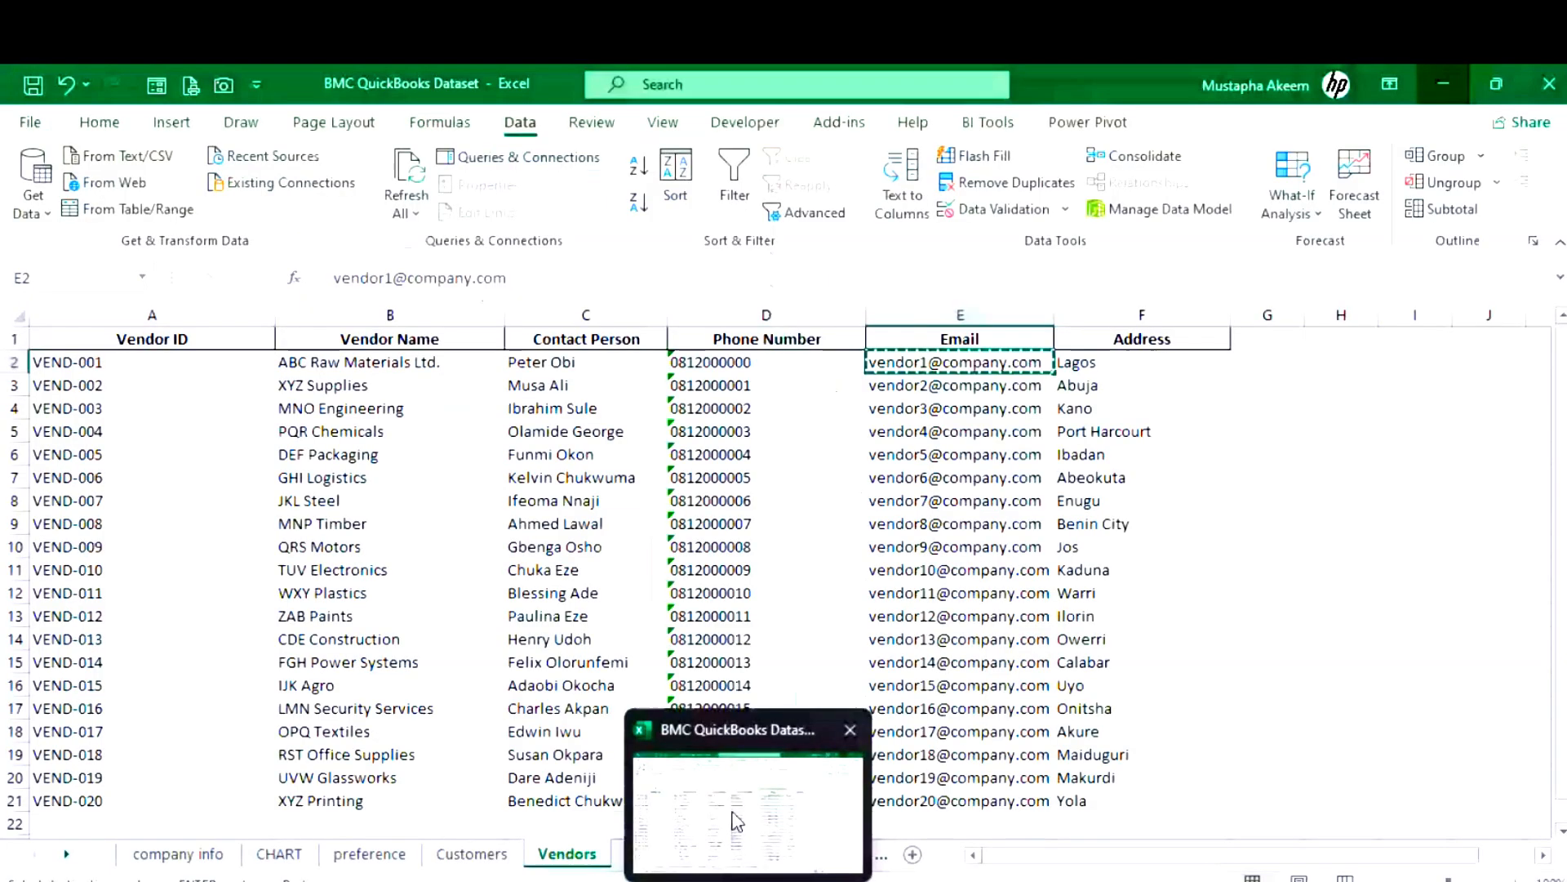
- Check the 2,750,000.00 Accounts Payable balance on Excel's CHART sheet, then return to the vendor form
left_click(738, 821)
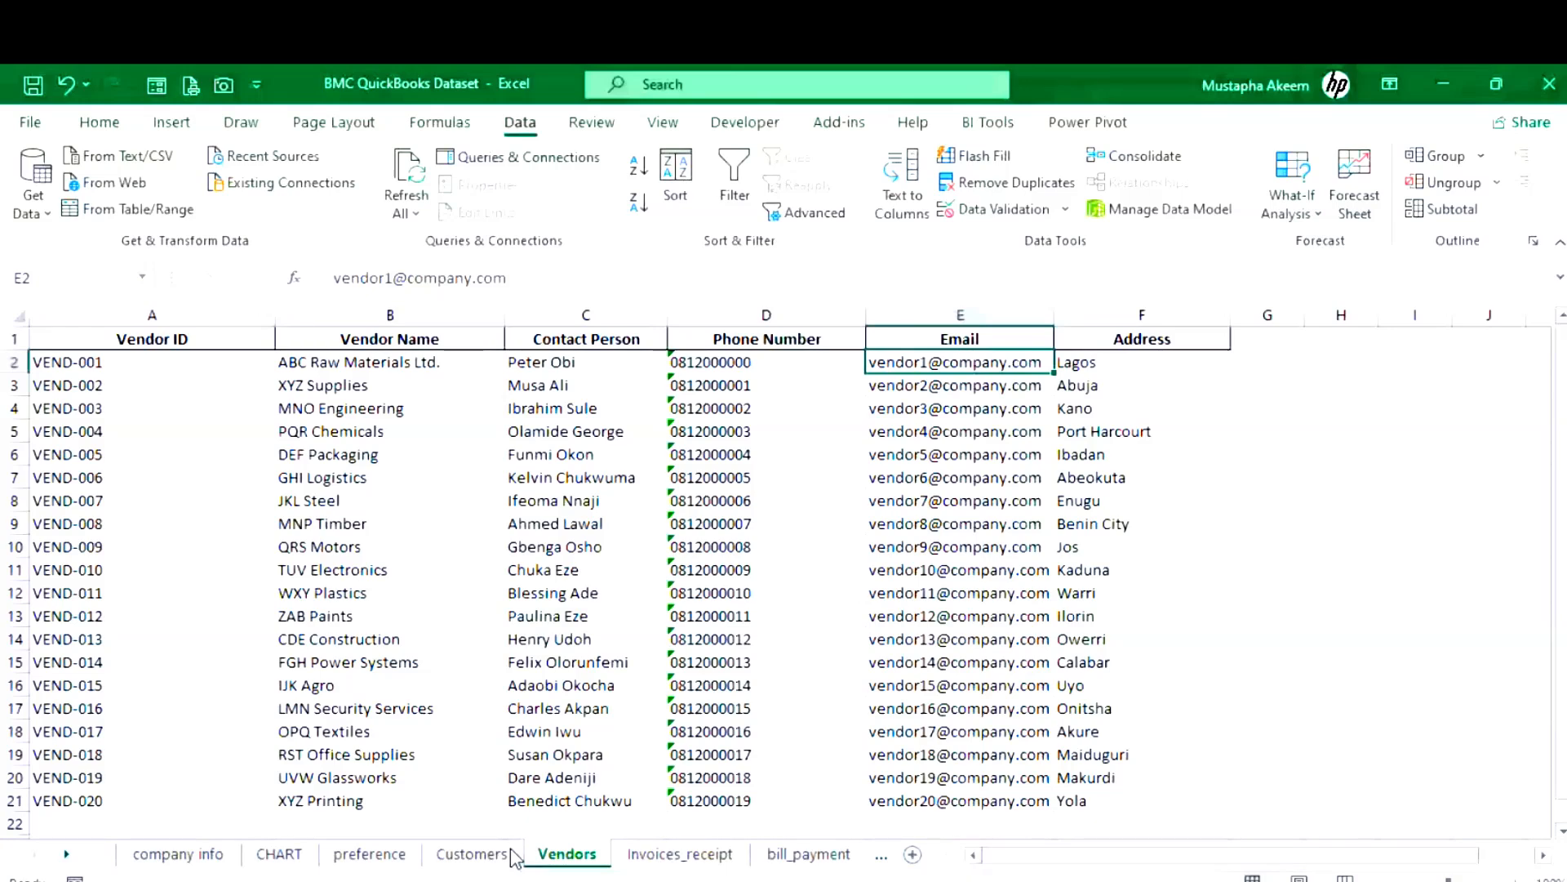
left_click(279, 853)
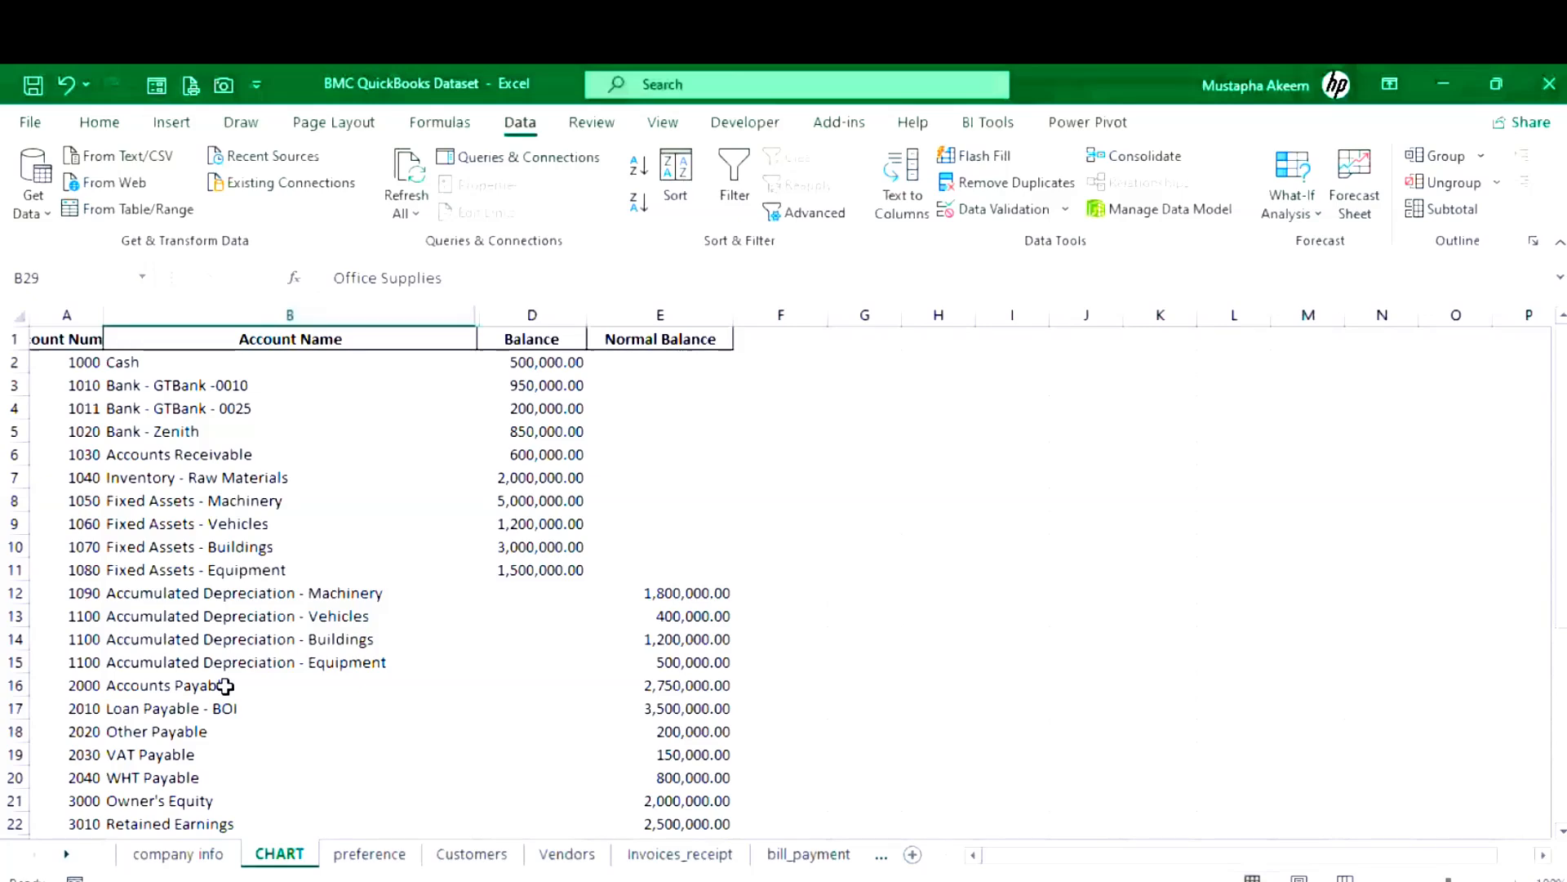
left_click(1443, 85)
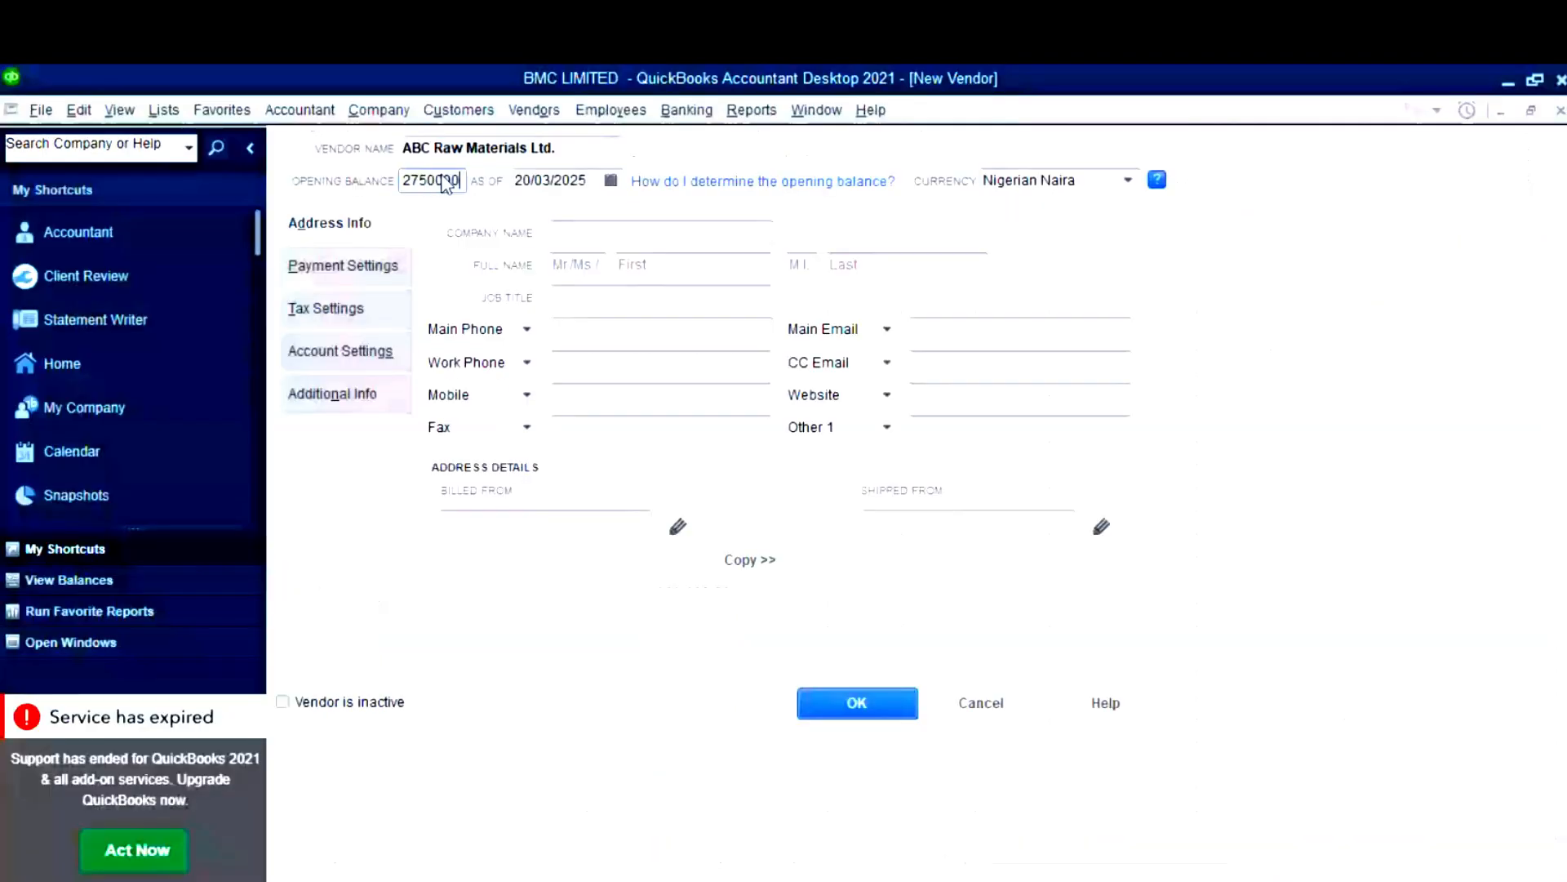
- Date the 2,750,000 opening balance as of 31 December 2024
key("Tab")
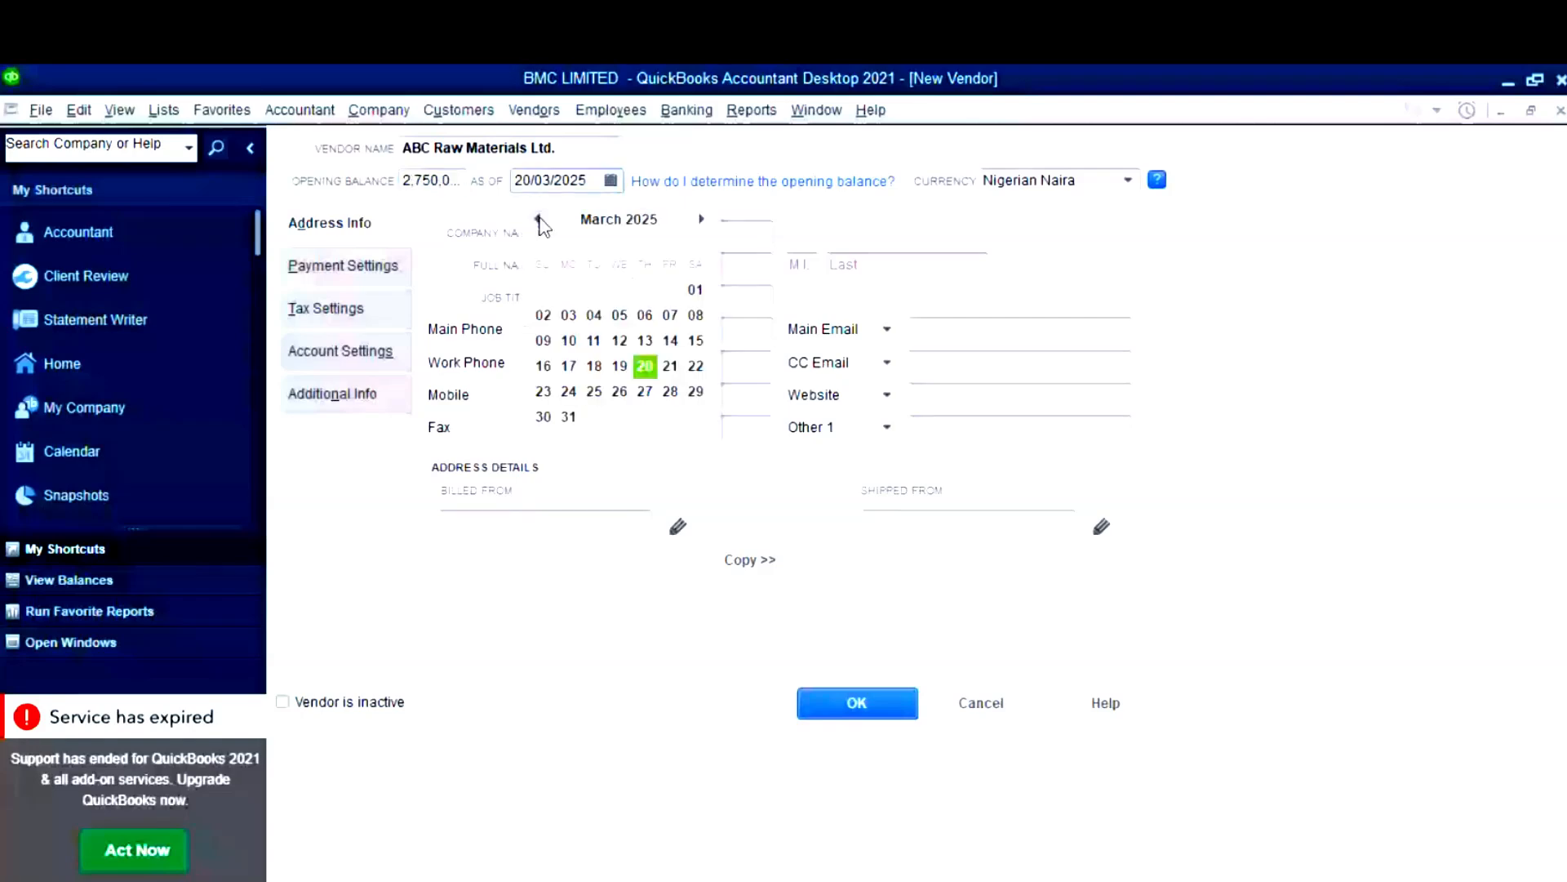
left_click(538, 219)
left_click(538, 219)
left_click(538, 219)
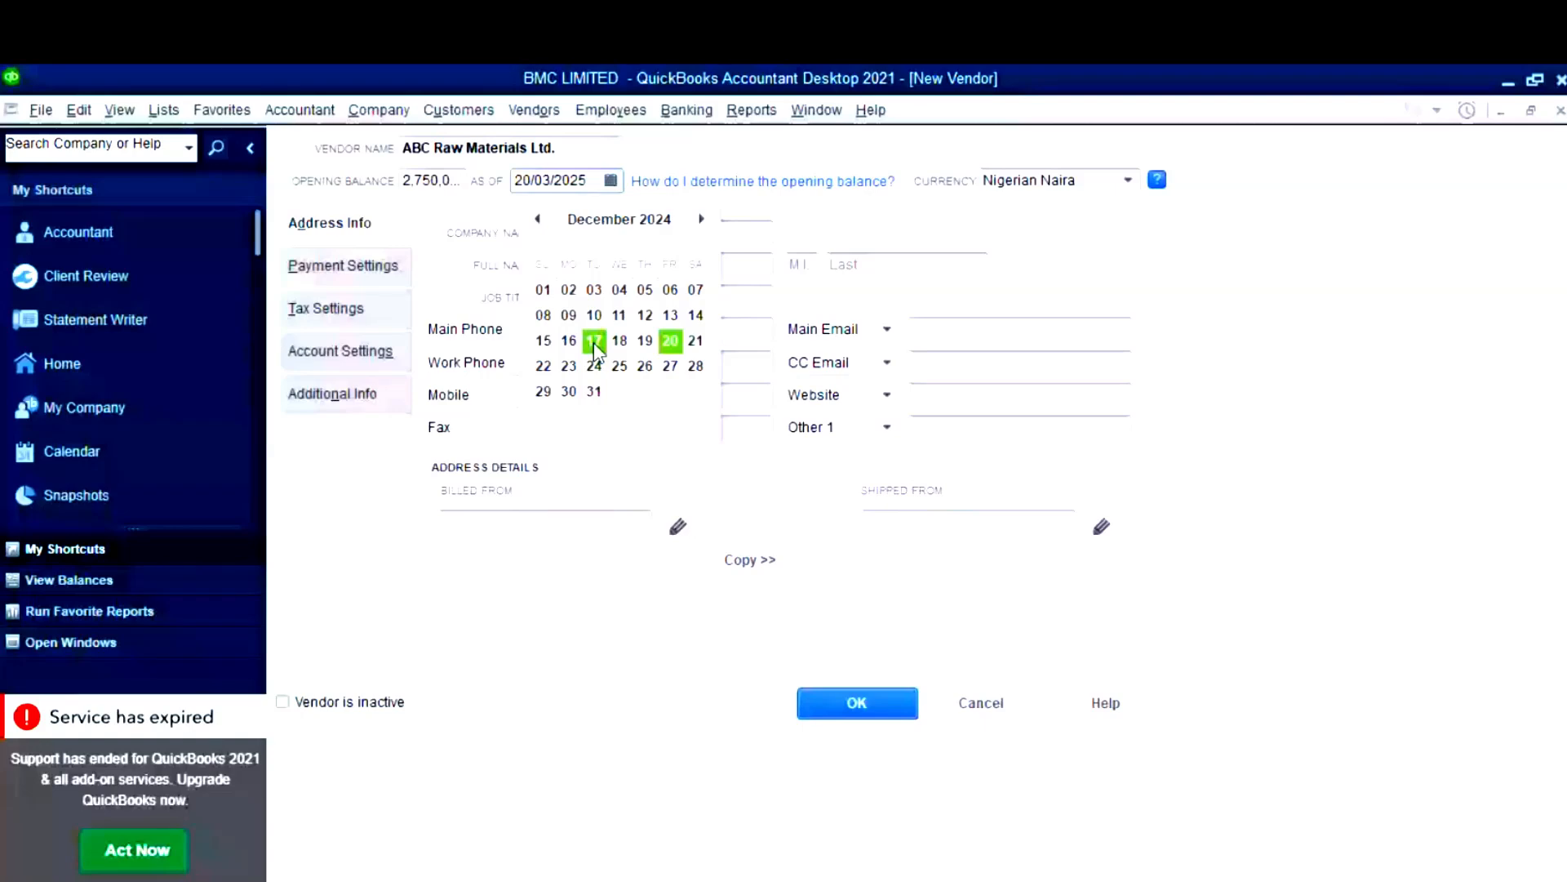
left_click(598, 391)
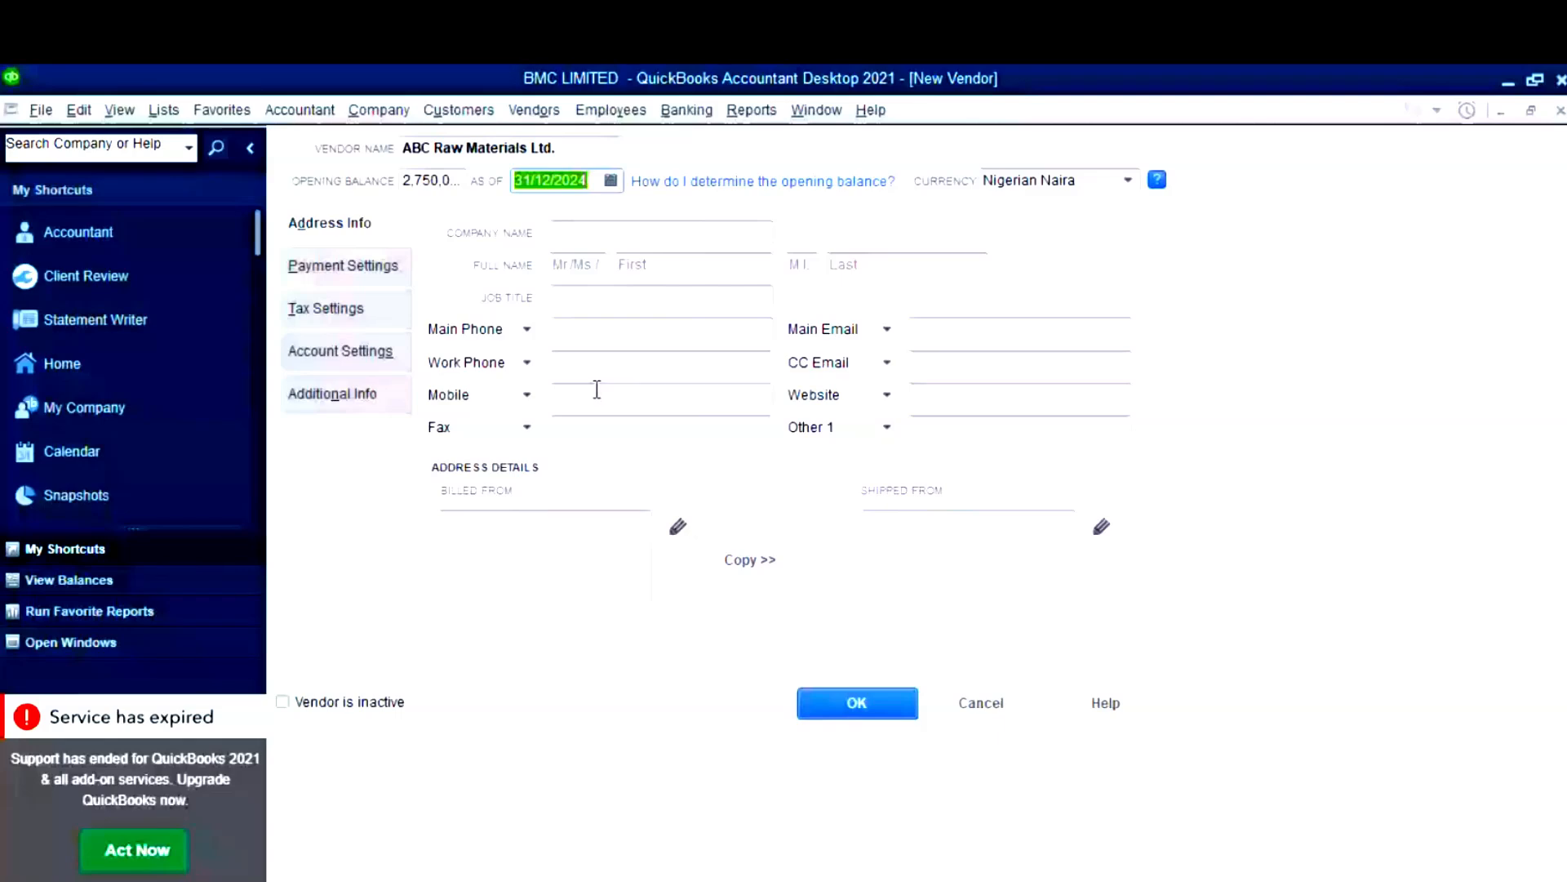
- Paste ABC Raw Materials Ltd. as Company Name and the contact's first name from clipboard history
key("Tab")
key("super+v")
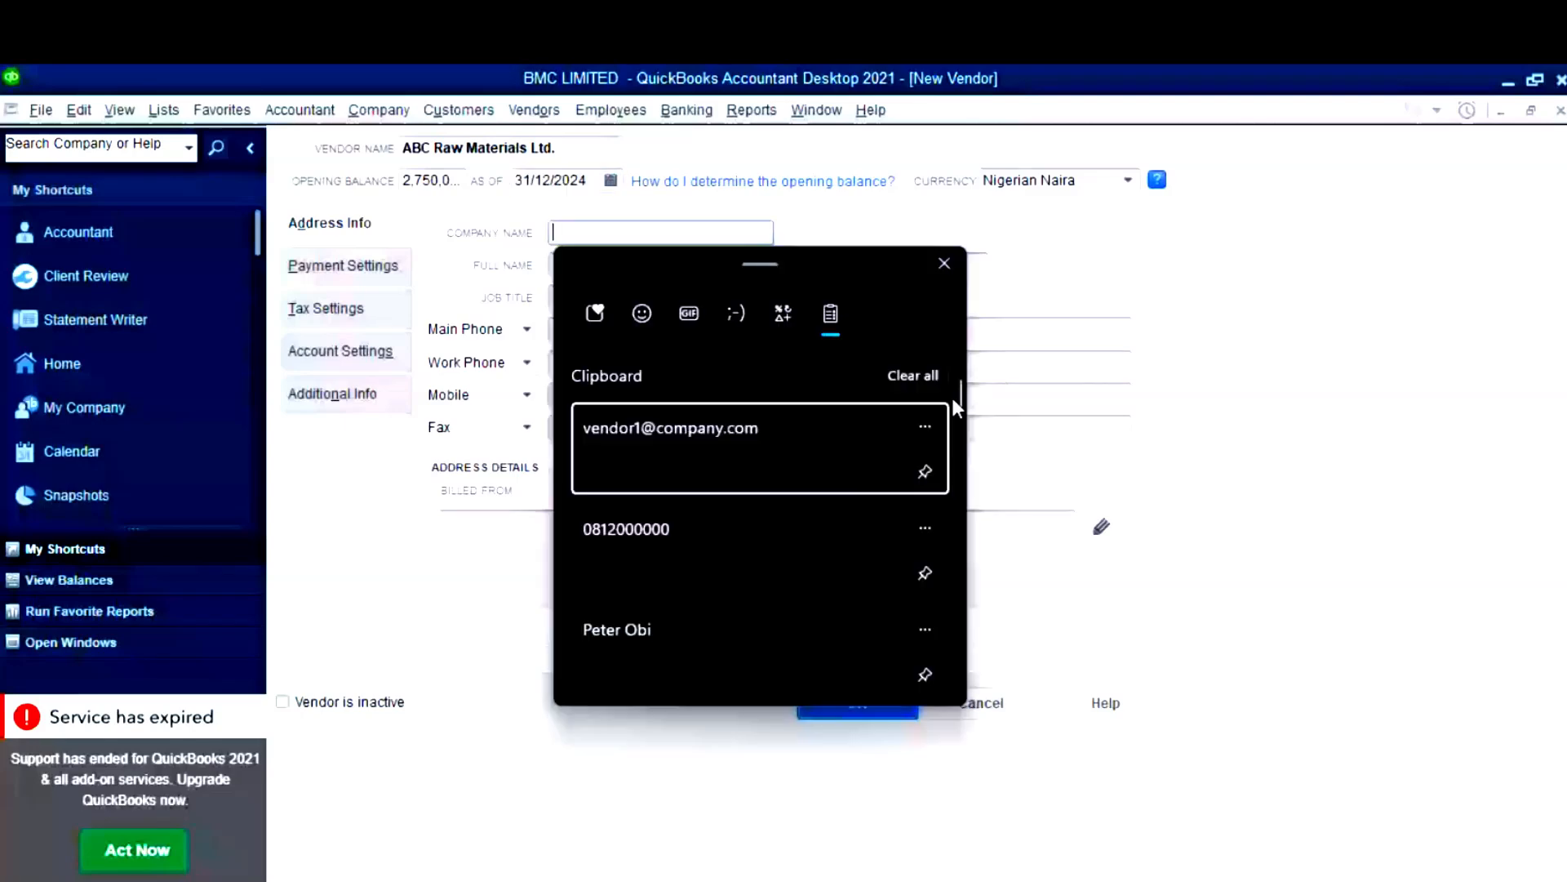
left_click_drag(954, 399, 963, 443)
scroll(759, 490, "up", 2)
left_click(748, 555)
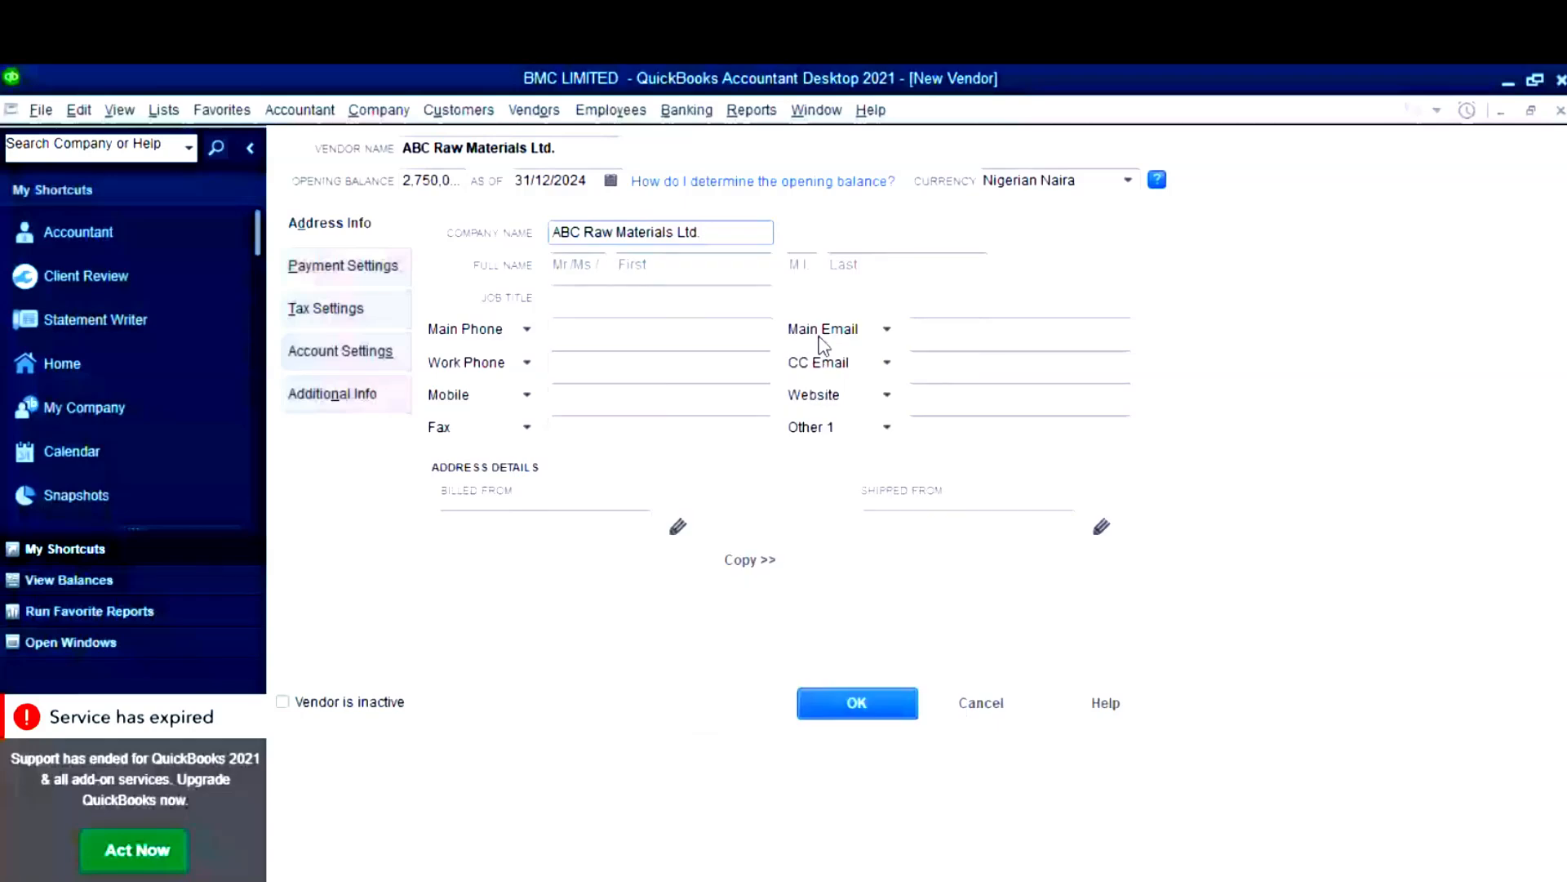
key("Tab")
key("Tab")
key("super+v")
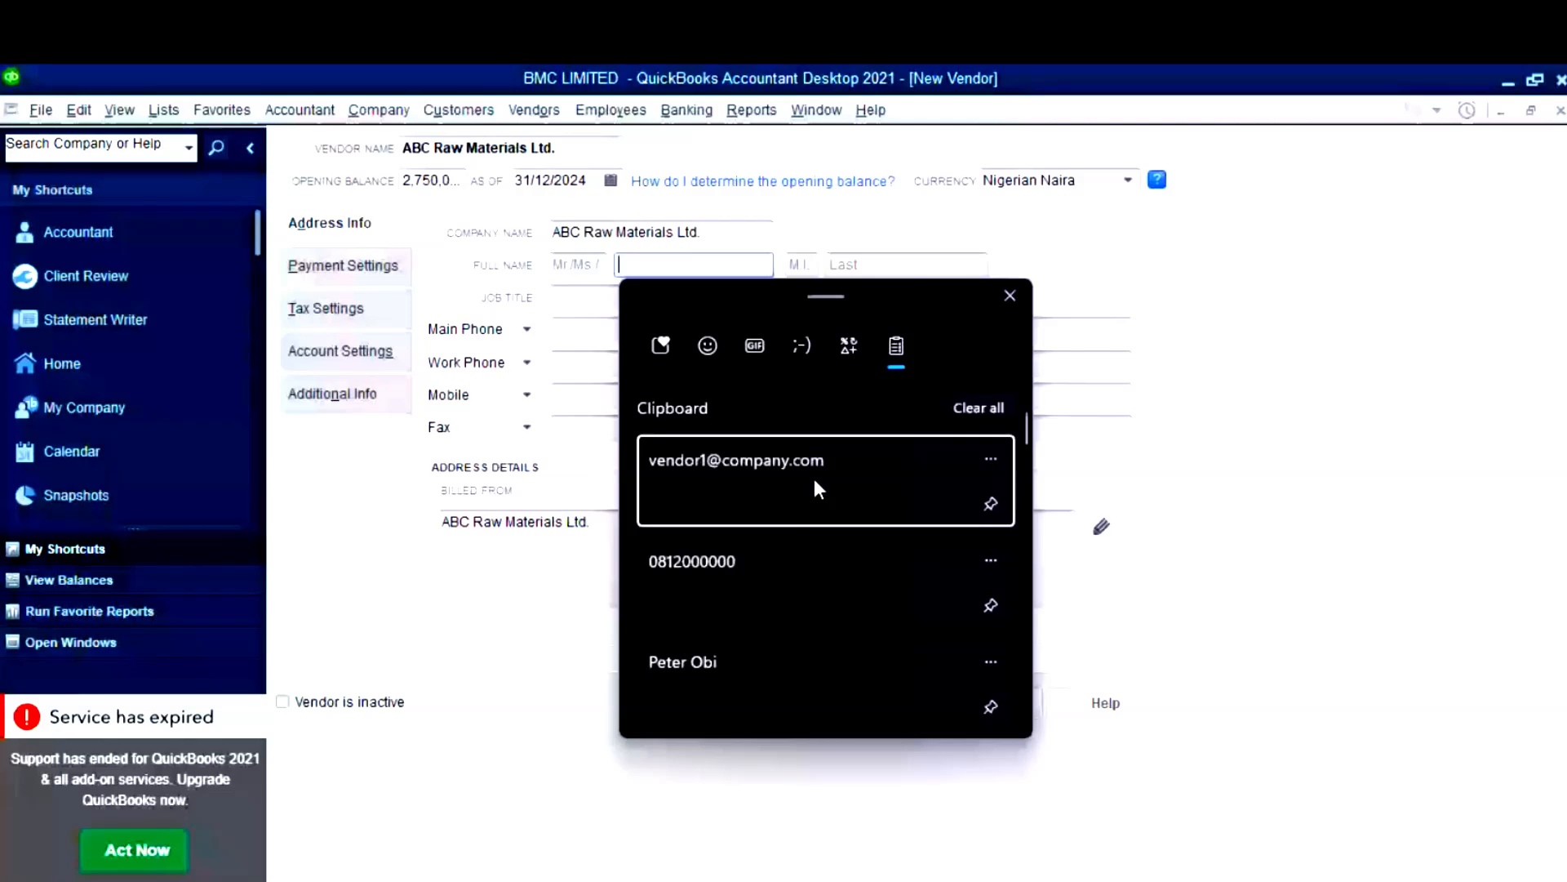
left_click(682, 661)
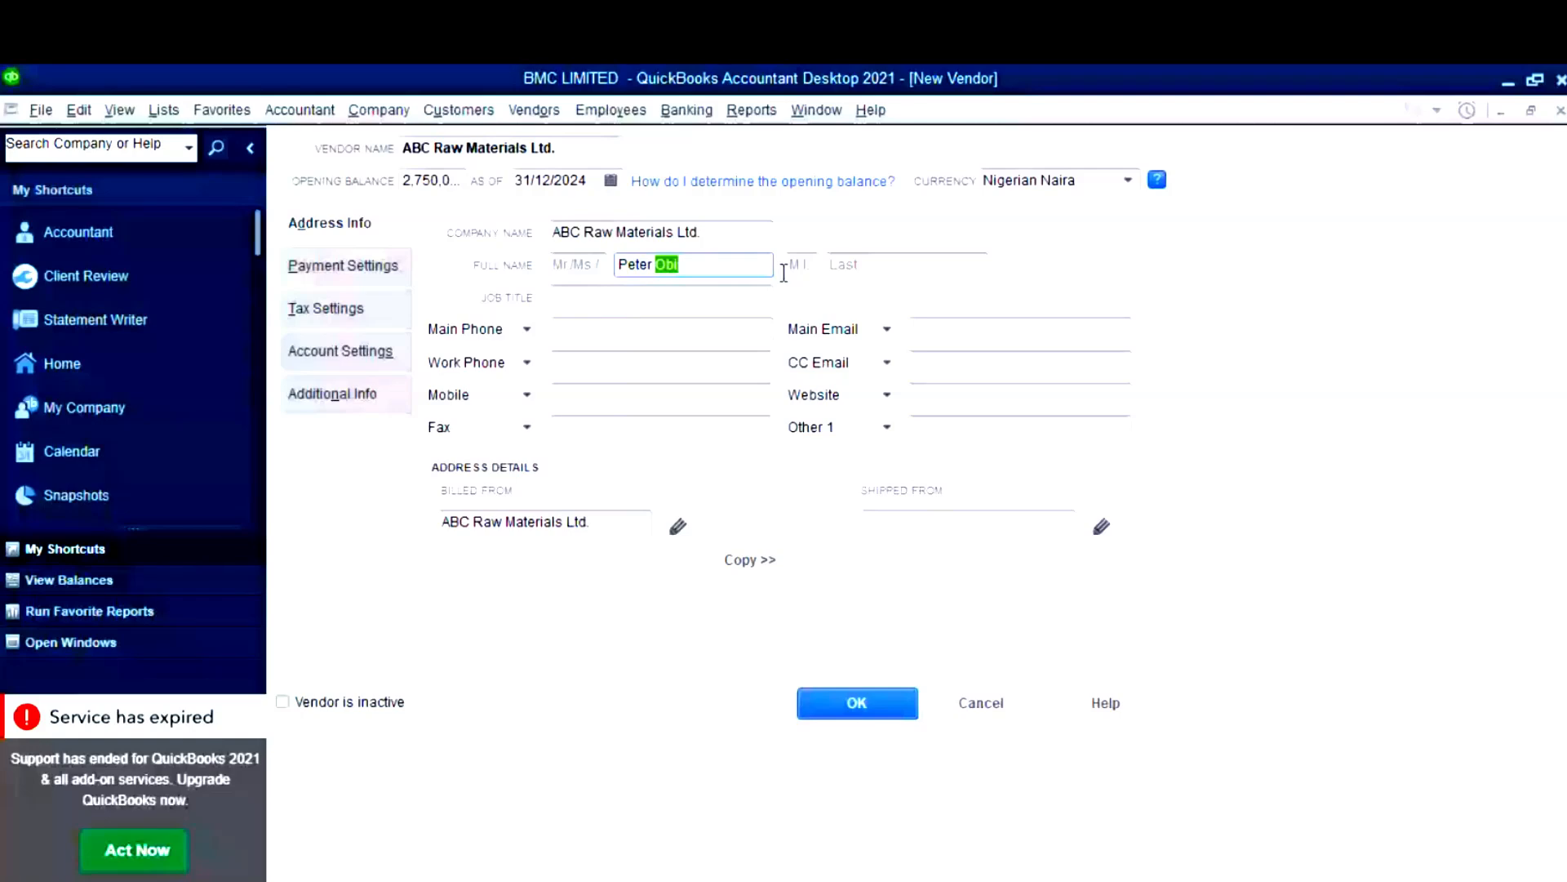
- Type the contact's last name, then paste the vendor's main phone and main email
left_click(866, 264)
type("O")
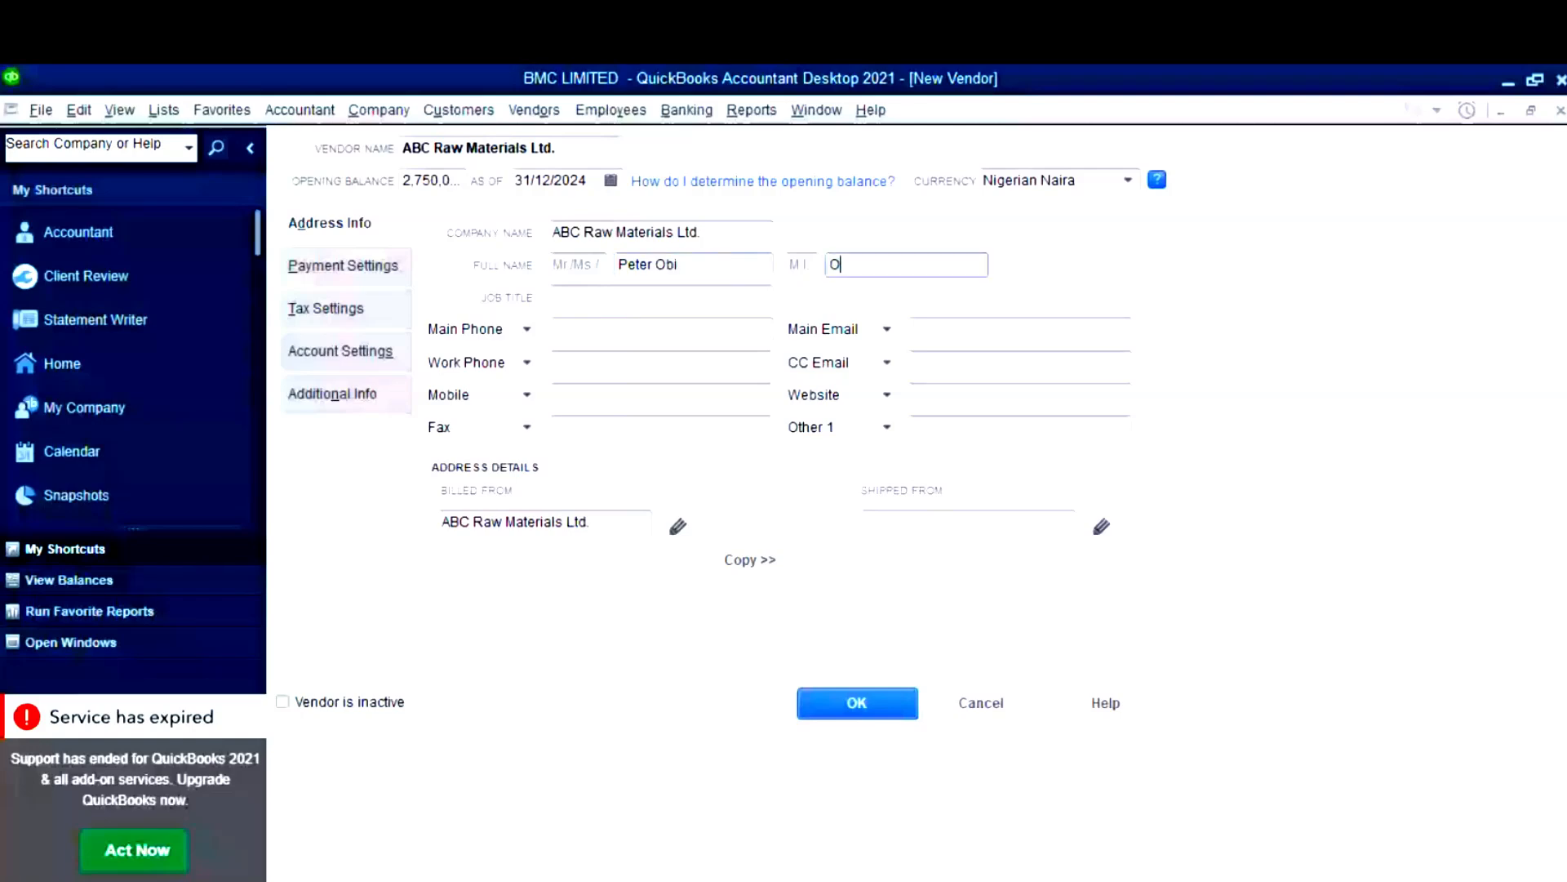
type("binna")
left_click(638, 338)
key("super+v")
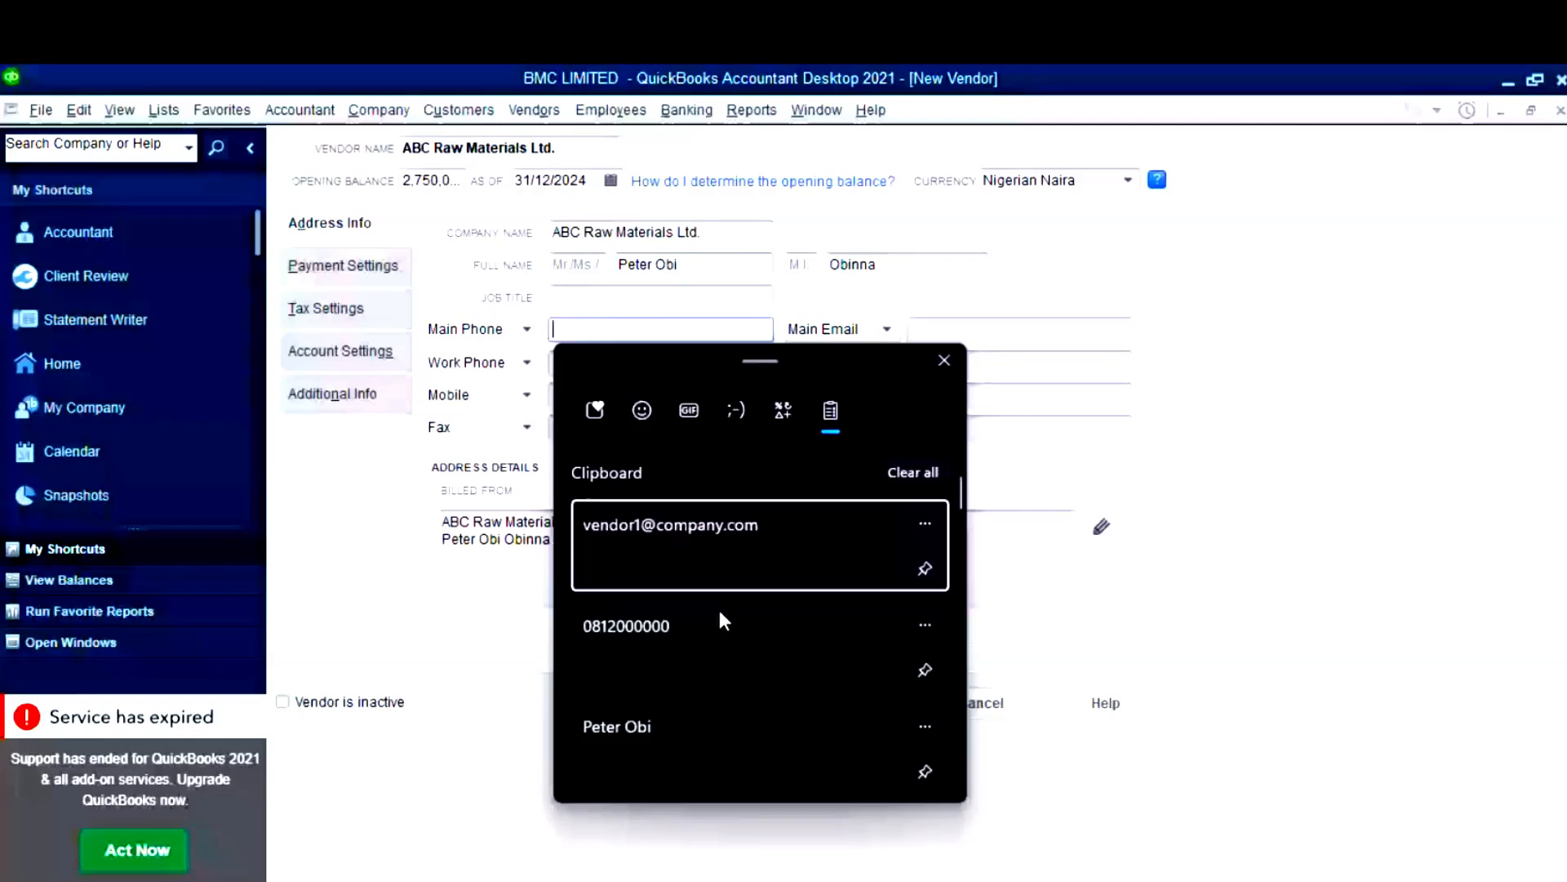
left_click(719, 610)
key("Tab")
key("super+v")
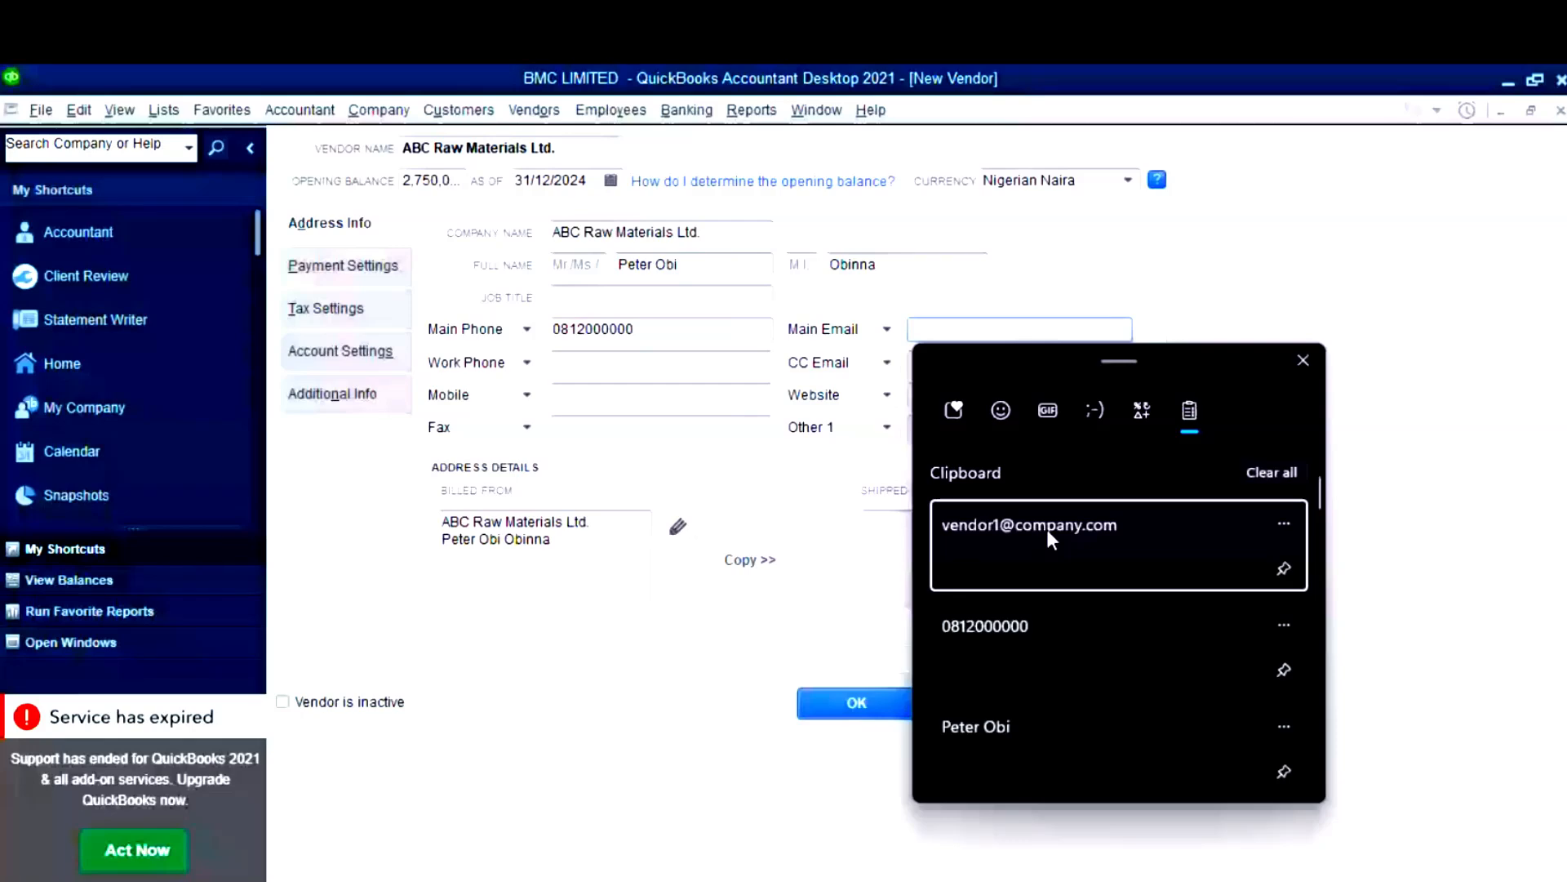
left_click(1047, 529)
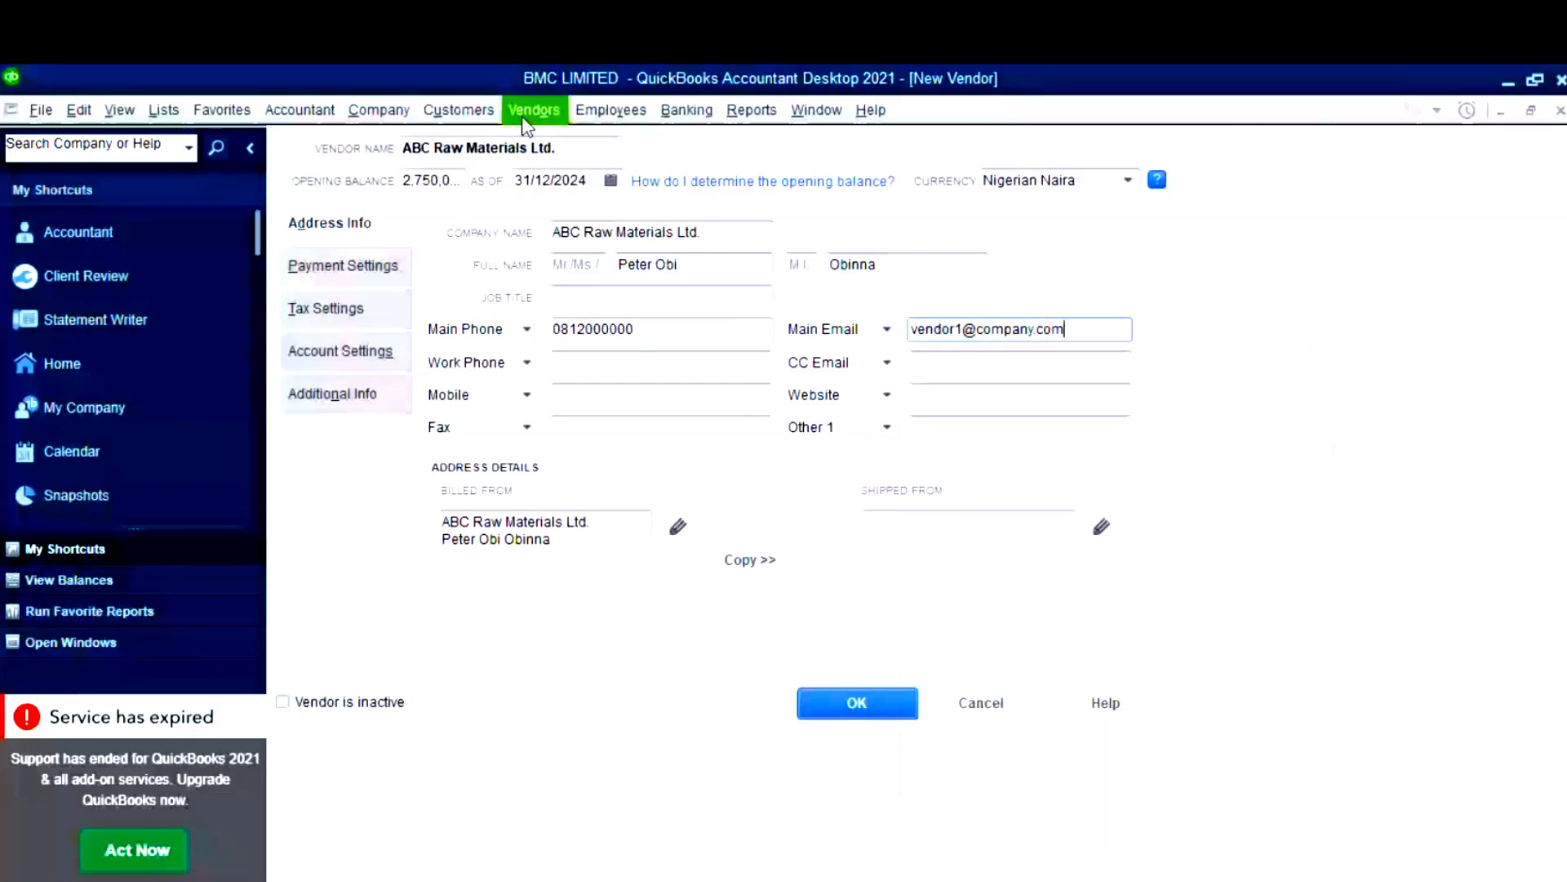
- Save ABC Raw Materials Ltd. and confirm its 2,750,000.00 NGN balance in the Vendor Center
left_click(879, 707)
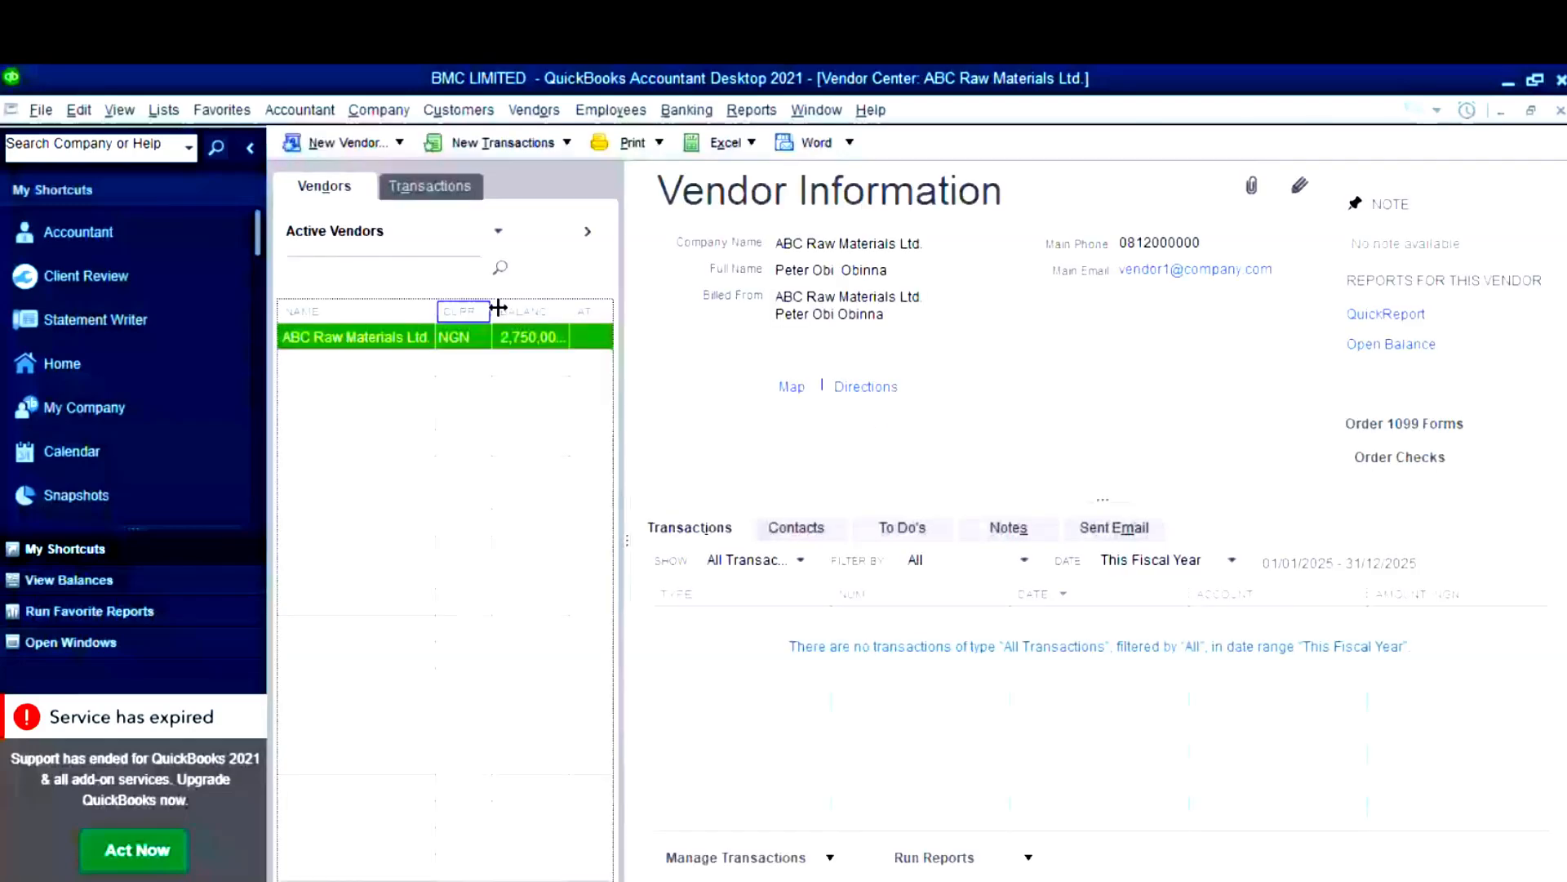
left_click_drag(498, 307, 503, 308)
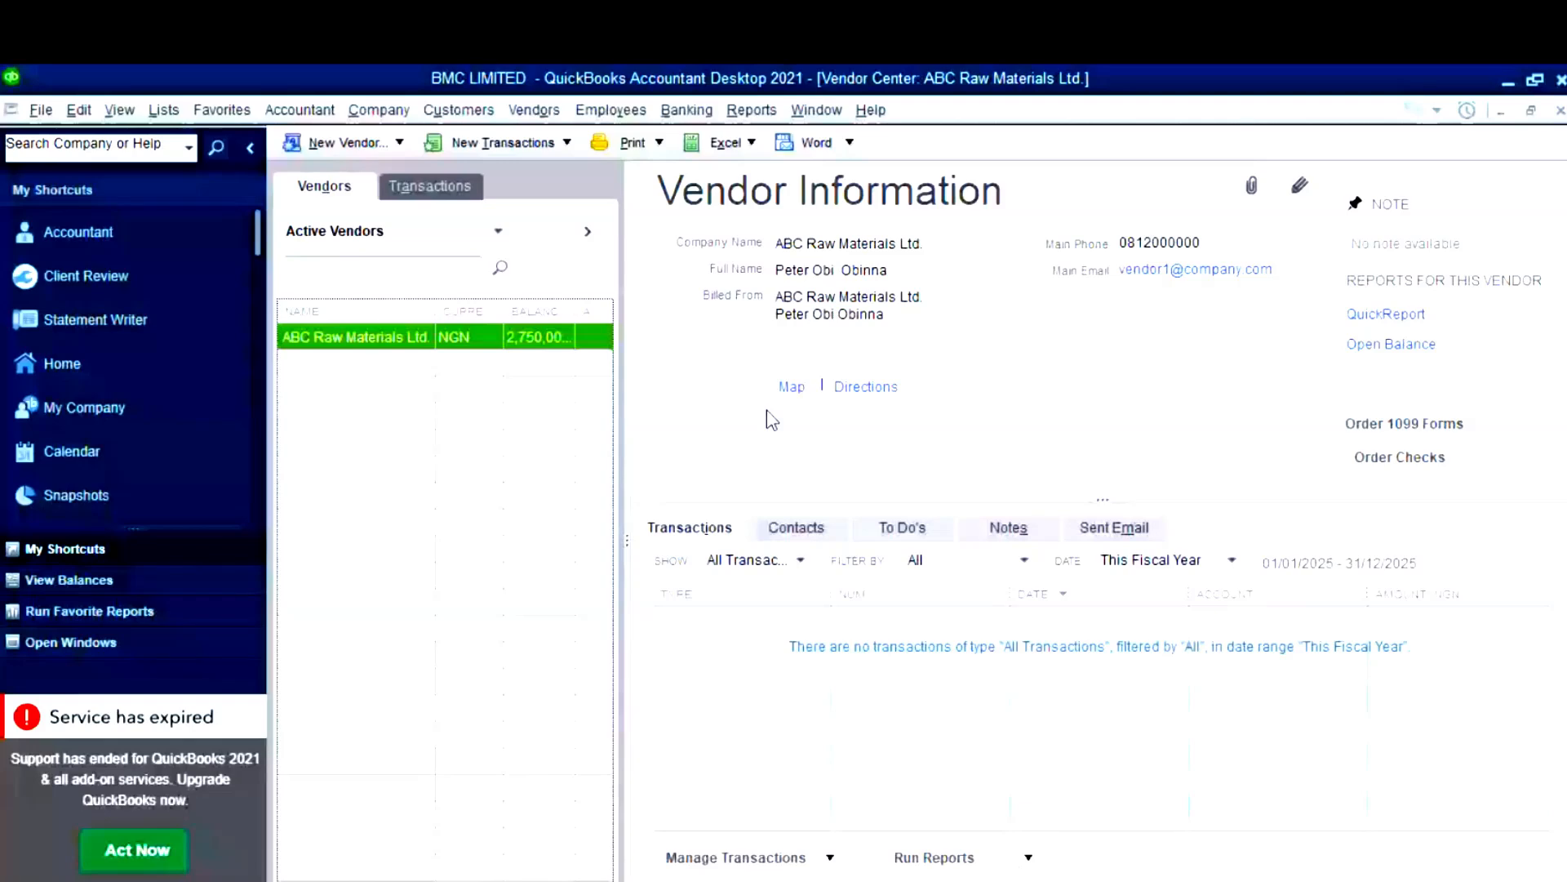
left_click(368, 196)
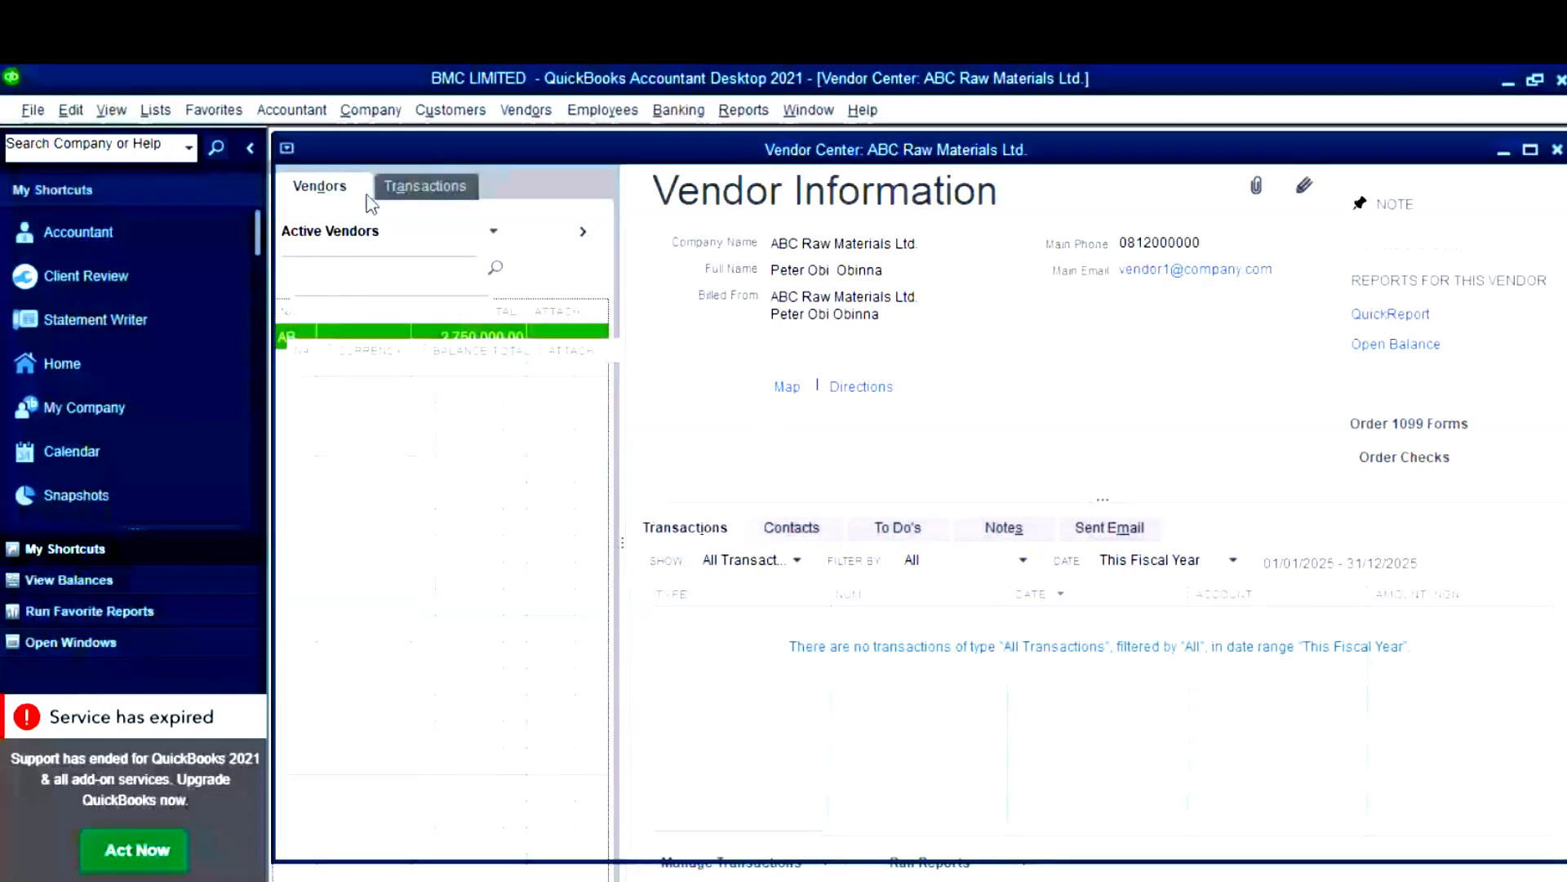
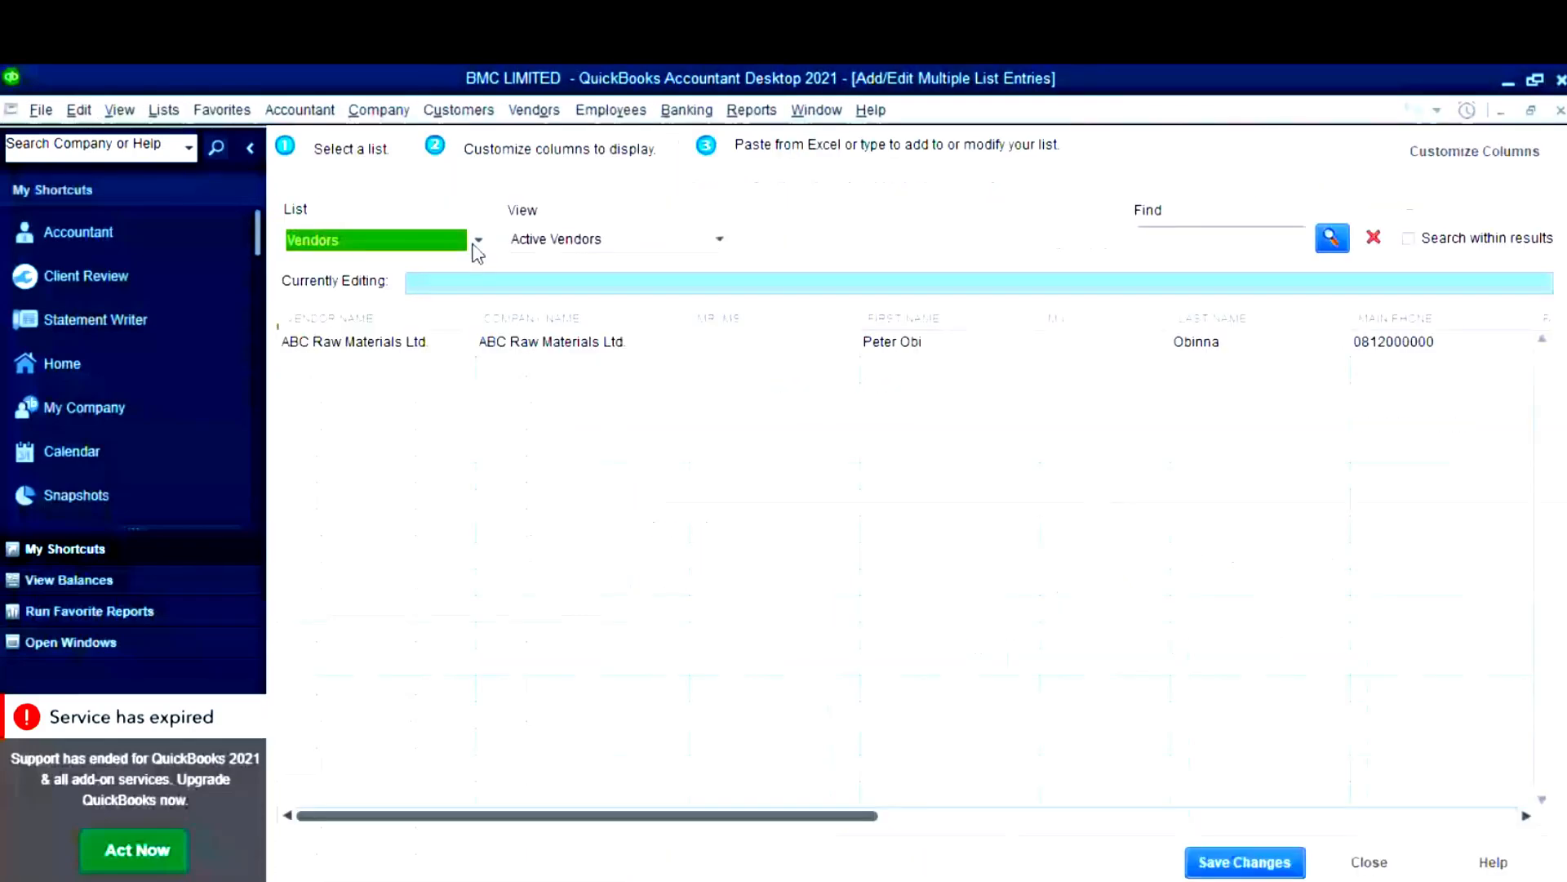
- Keep Vendors as the list in Add/Edit Multiple List Entries and sort entries by company name
left_click(477, 240)
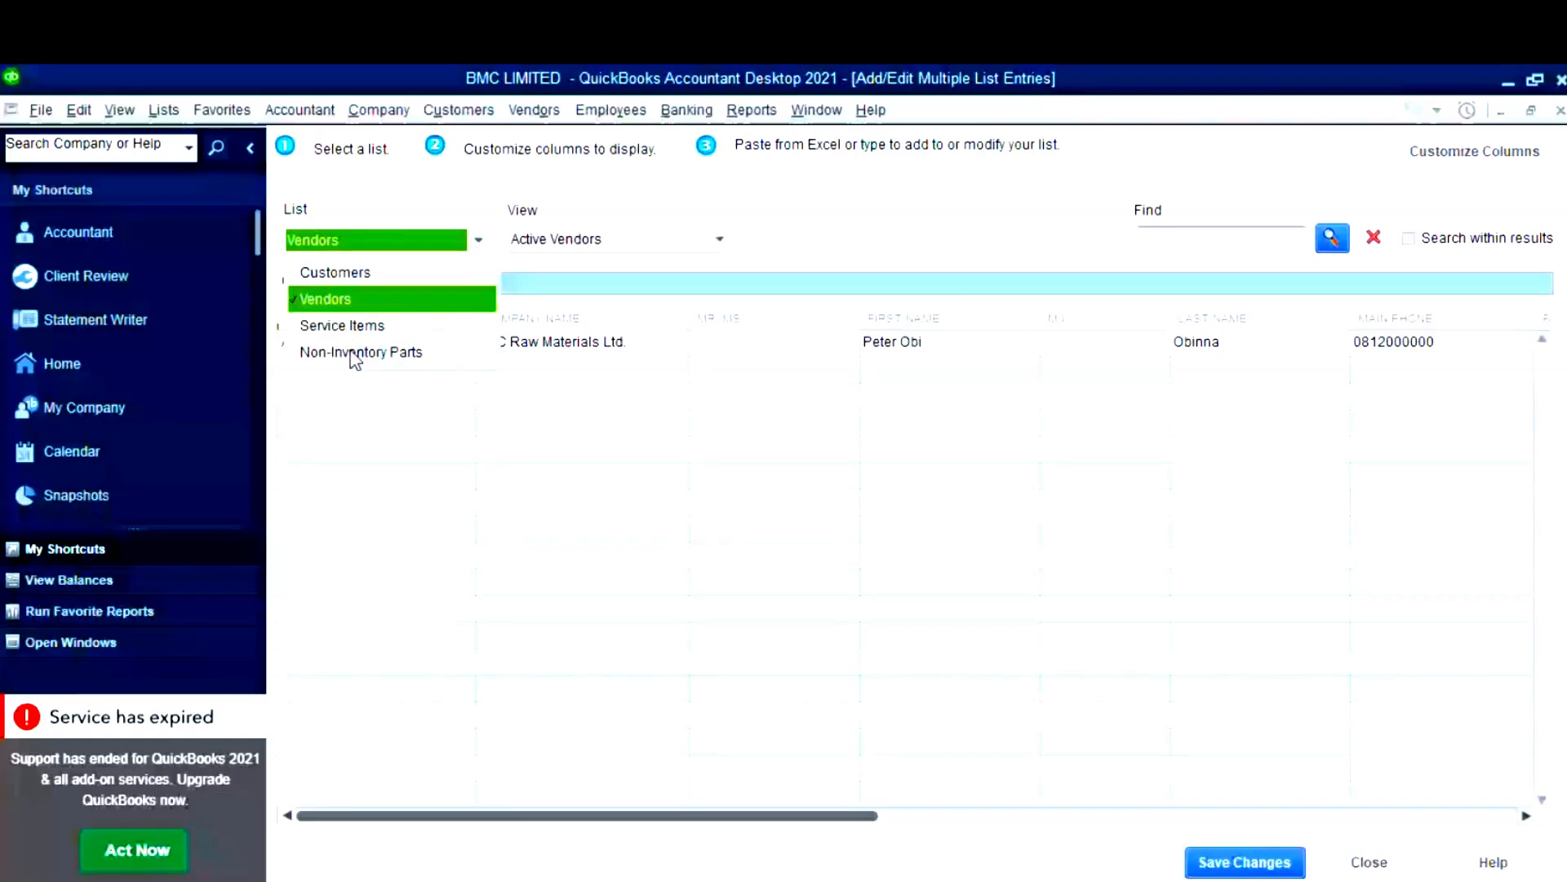
left_click(596, 235)
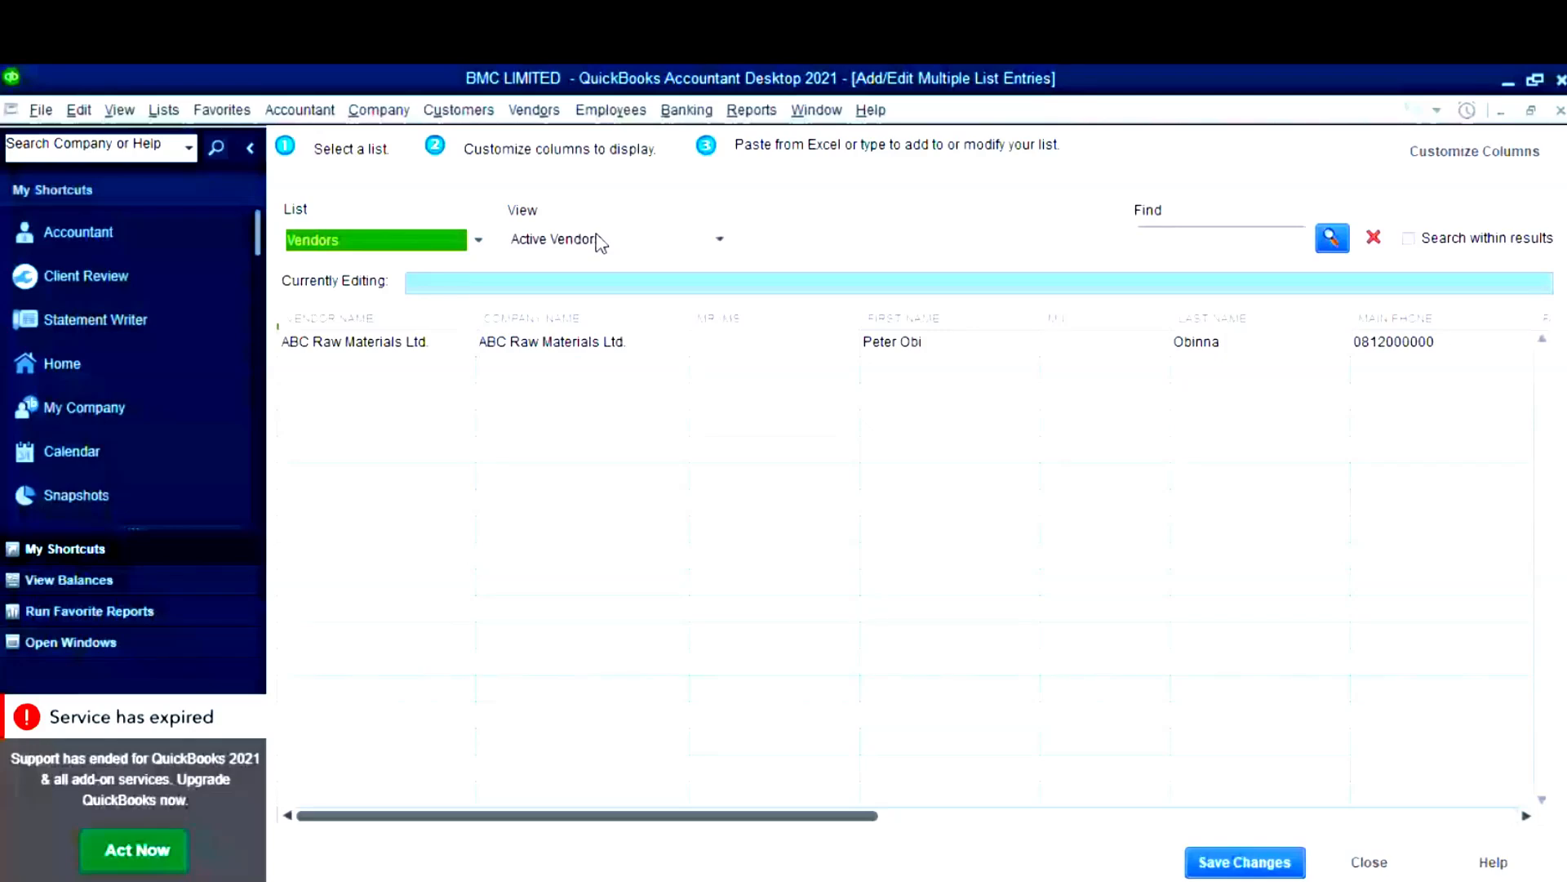
left_click(517, 321)
- Remove the Mr./Ms., M.I., Fax, Alt. Phone and Address columns from the vendor grid
left_click(1474, 151)
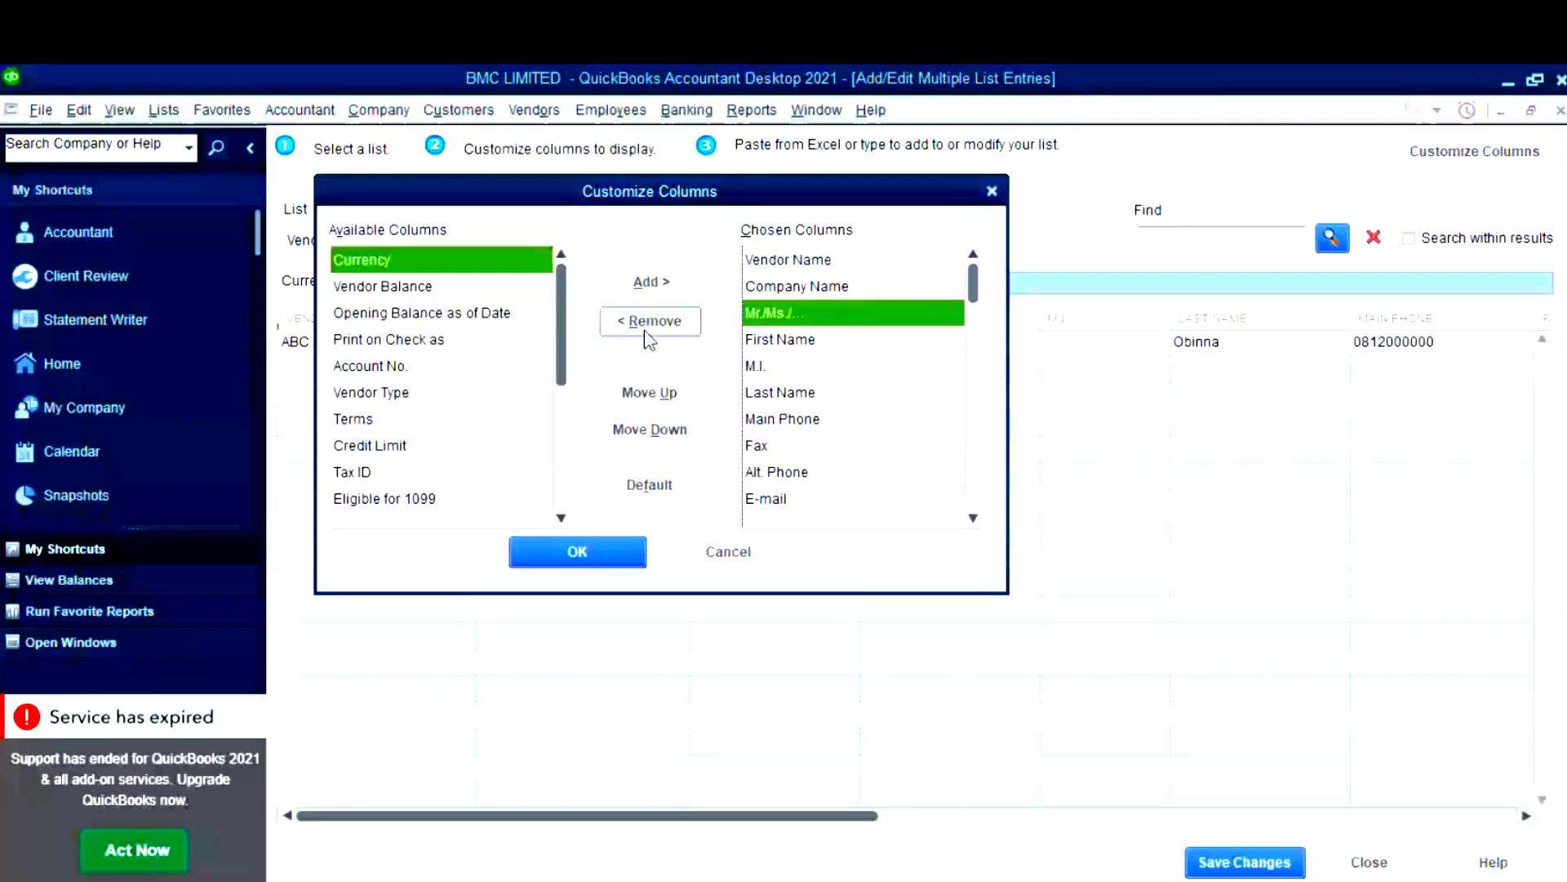
left_click(777, 397)
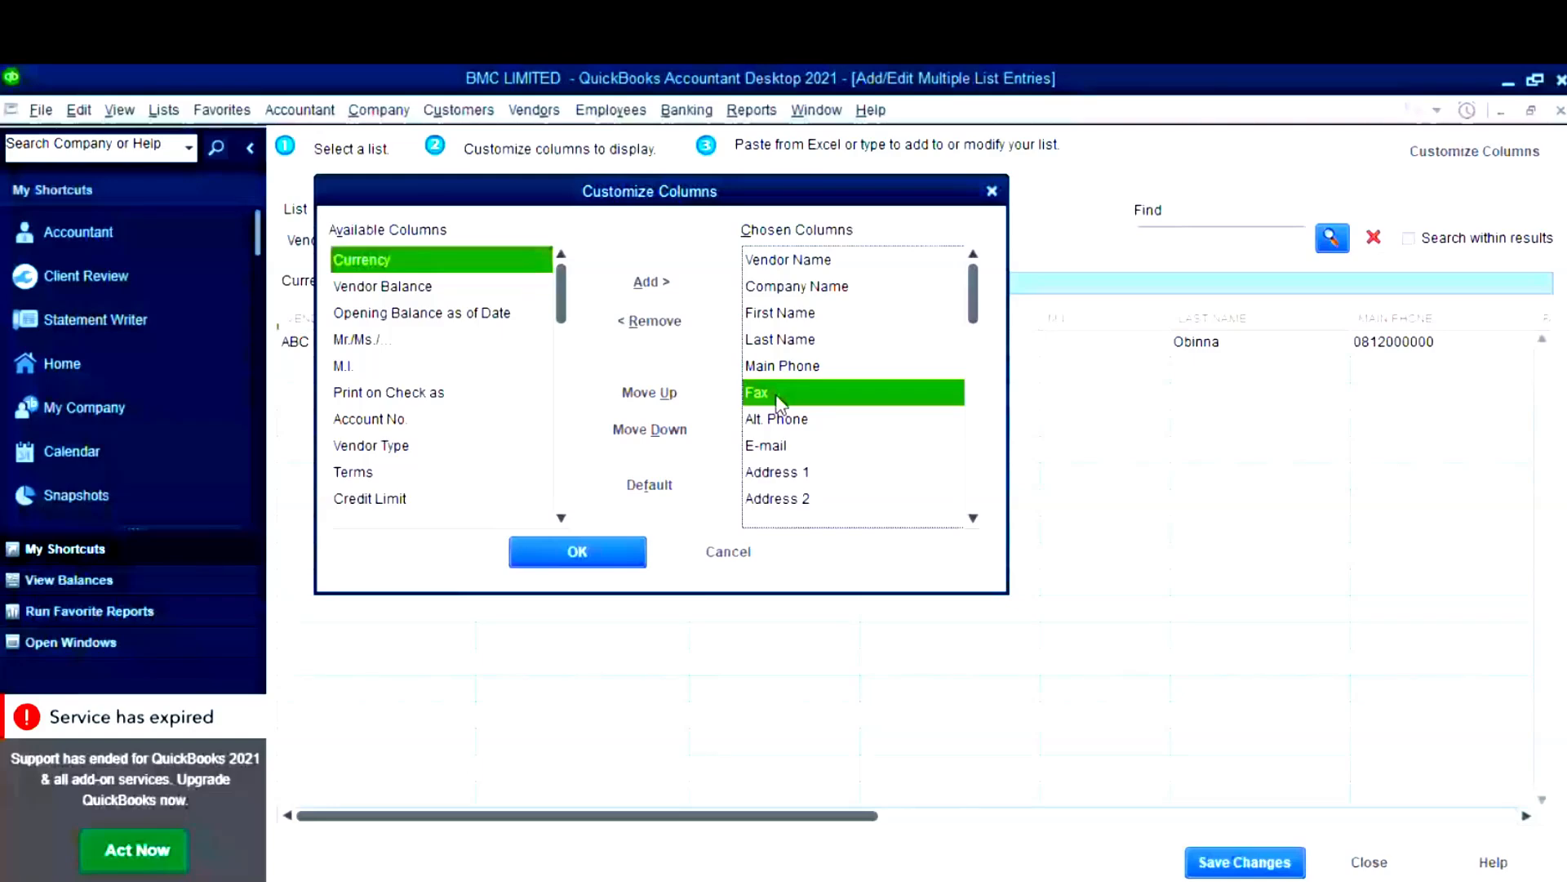
left_click(630, 321)
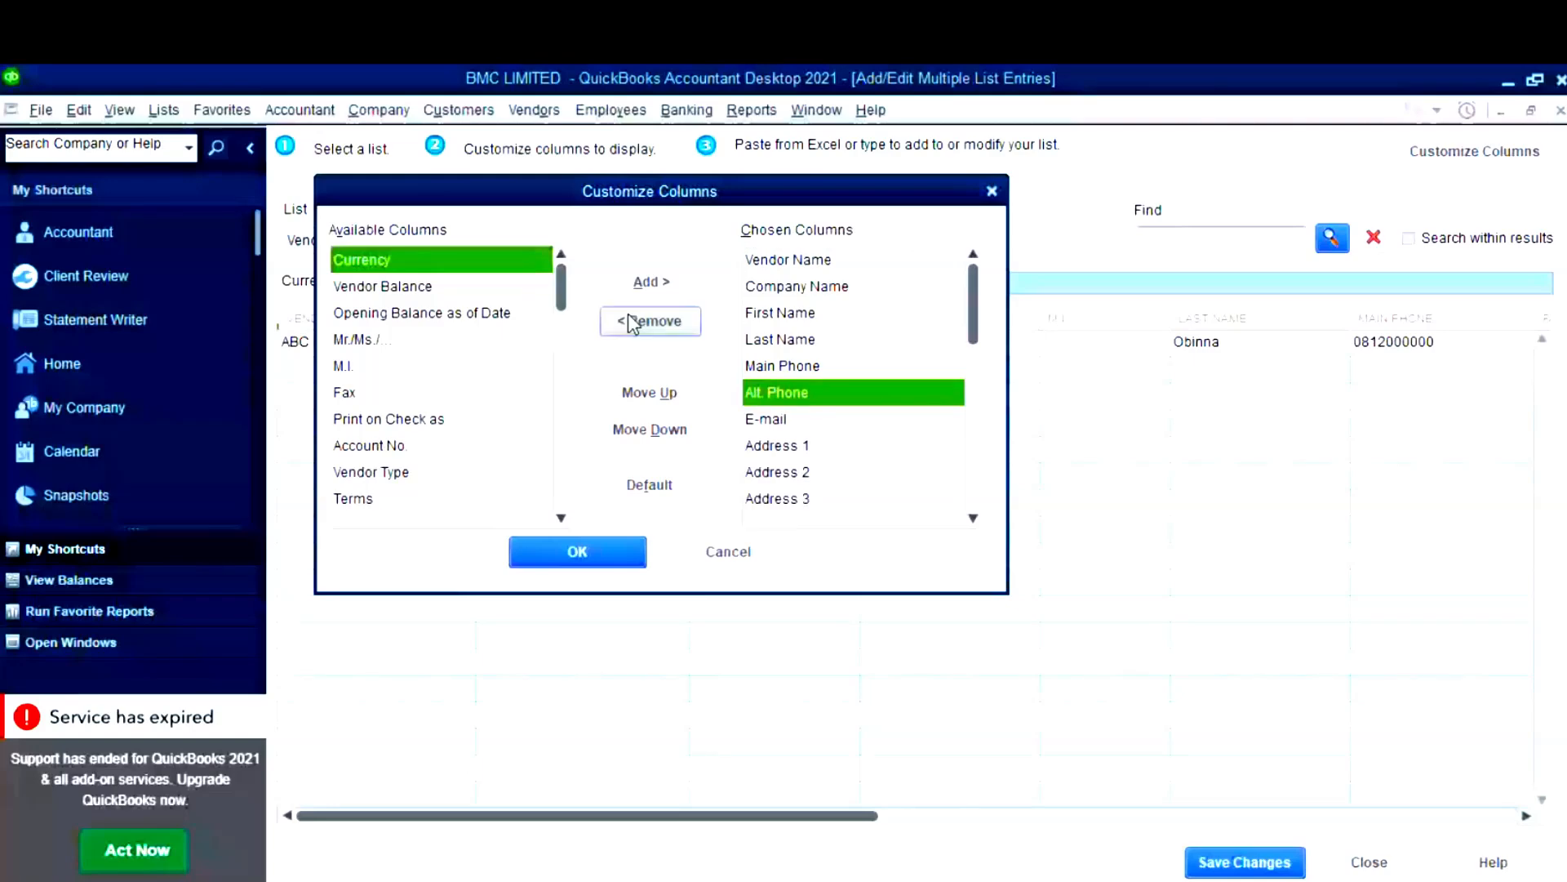
left_click(671, 323)
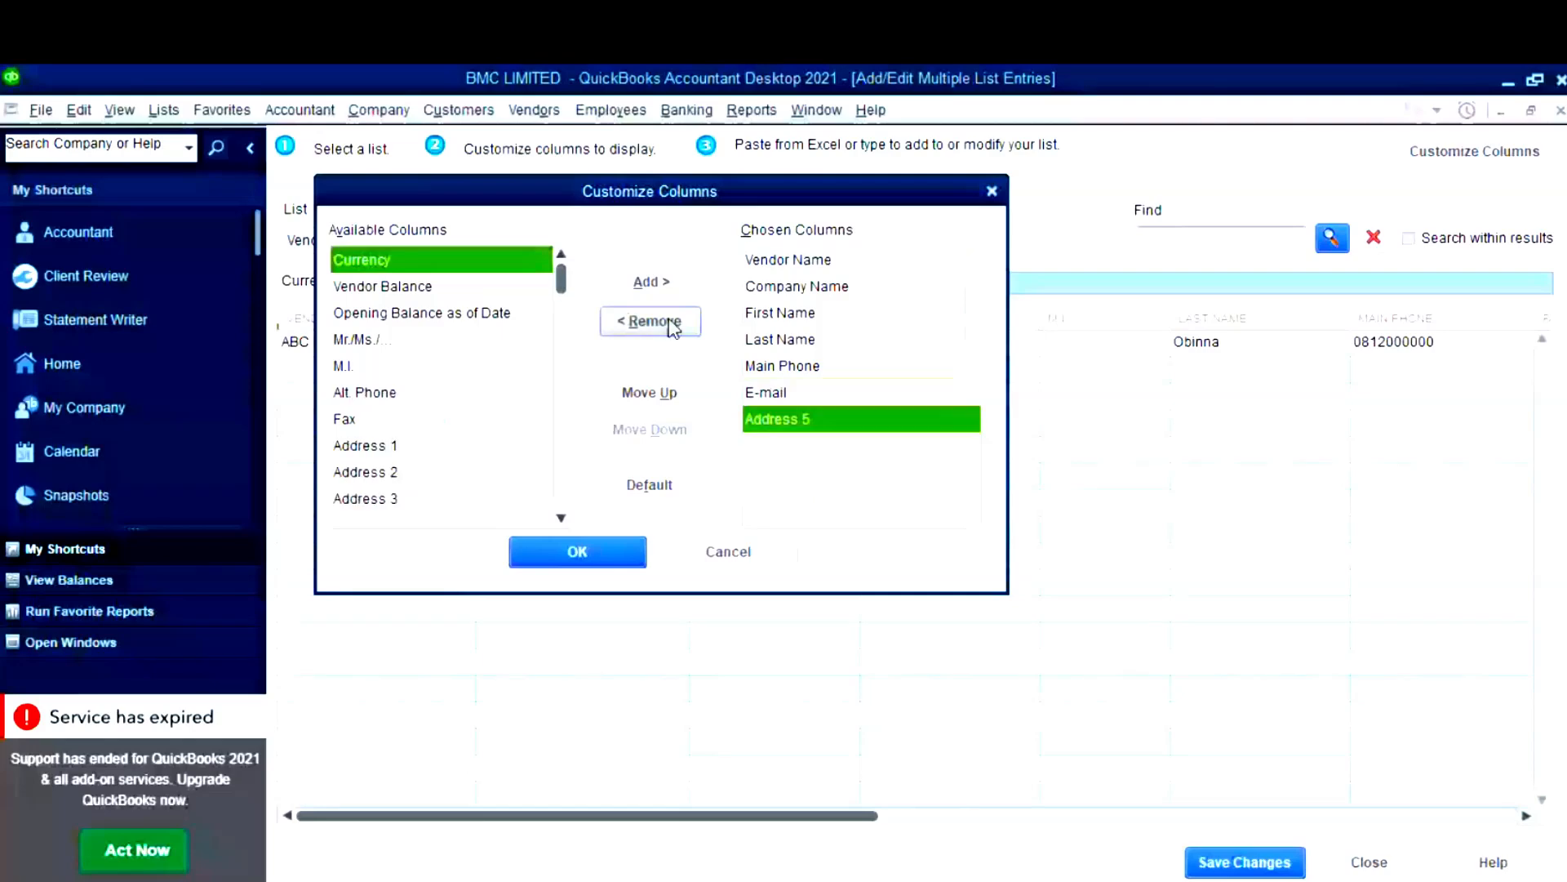
left_click(661, 320)
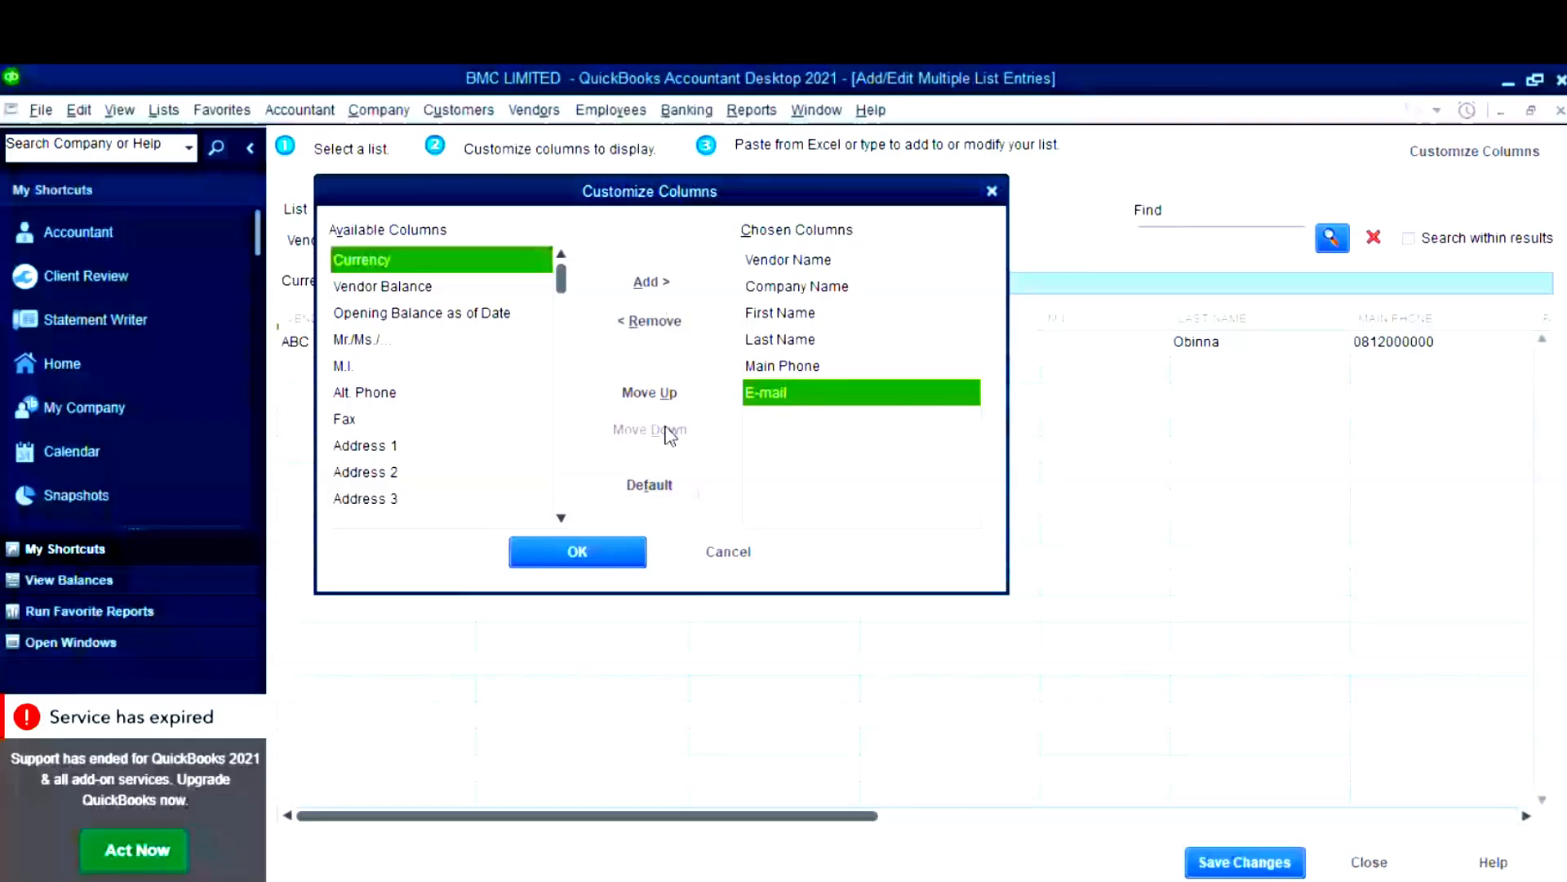
left_click(601, 563)
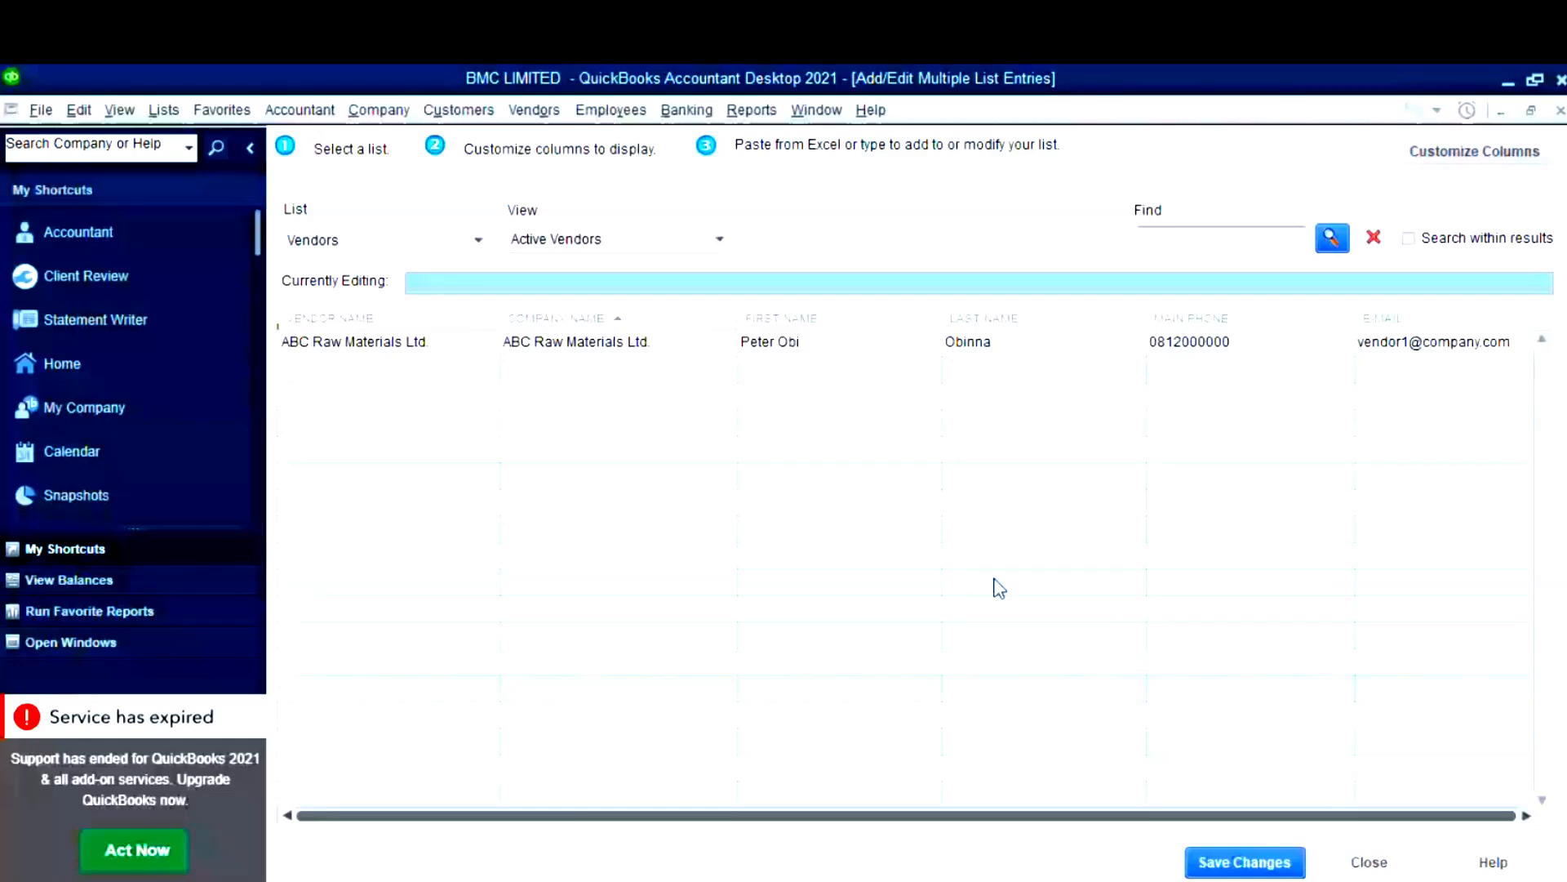
key("alt+Tab")
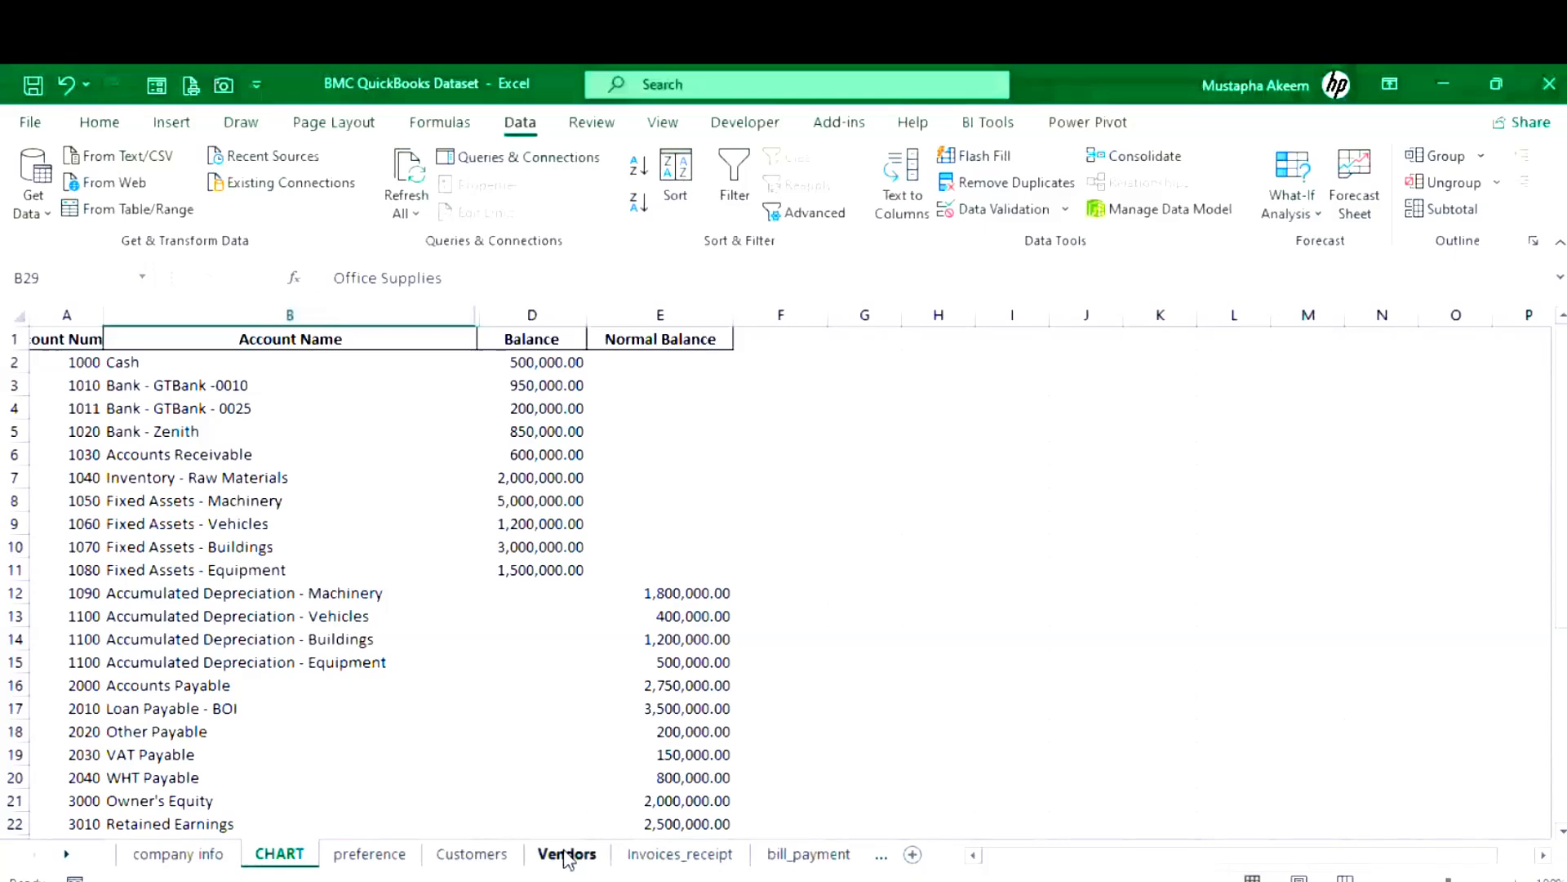
- On the Vendors sheet, insert a duplicate Vendor Name column C and a column after Contact Person
left_click(567, 854)
right_click(568, 315)
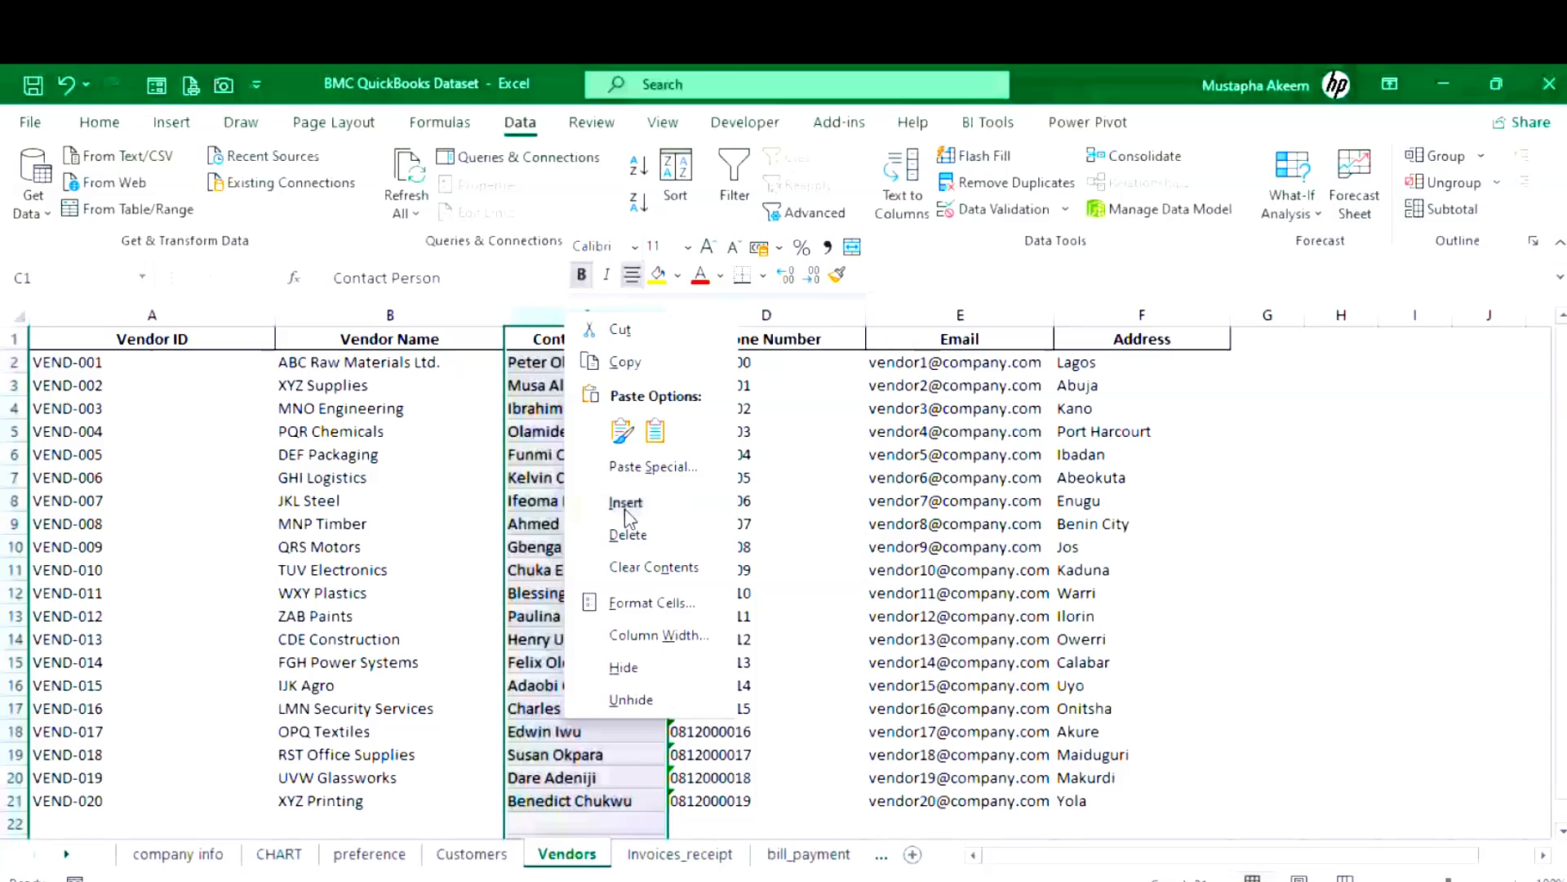
left_click(626, 503)
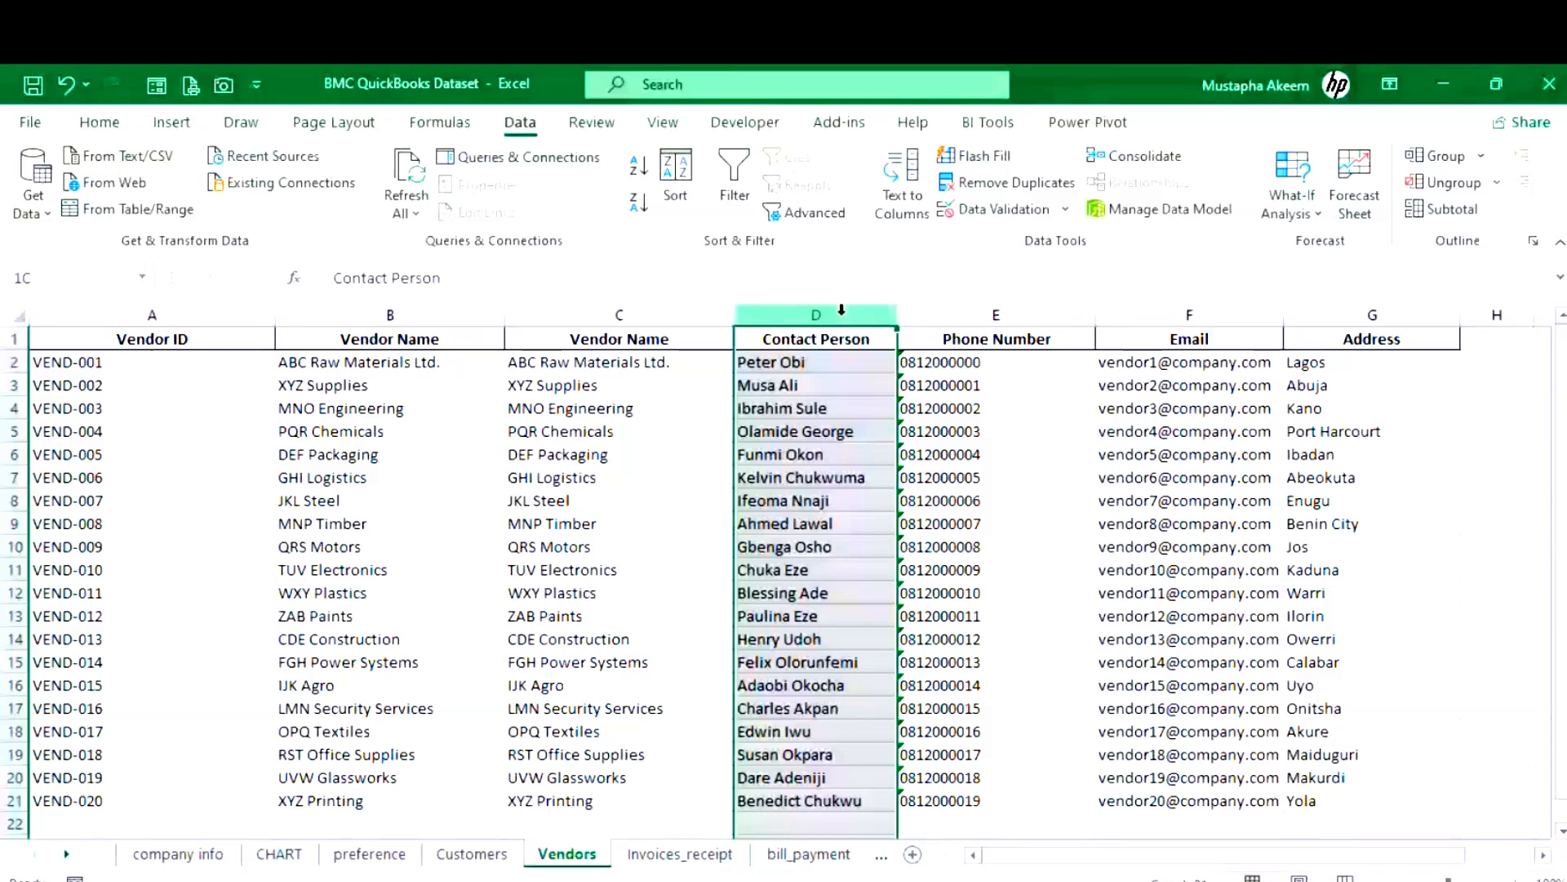
right_click(968, 316)
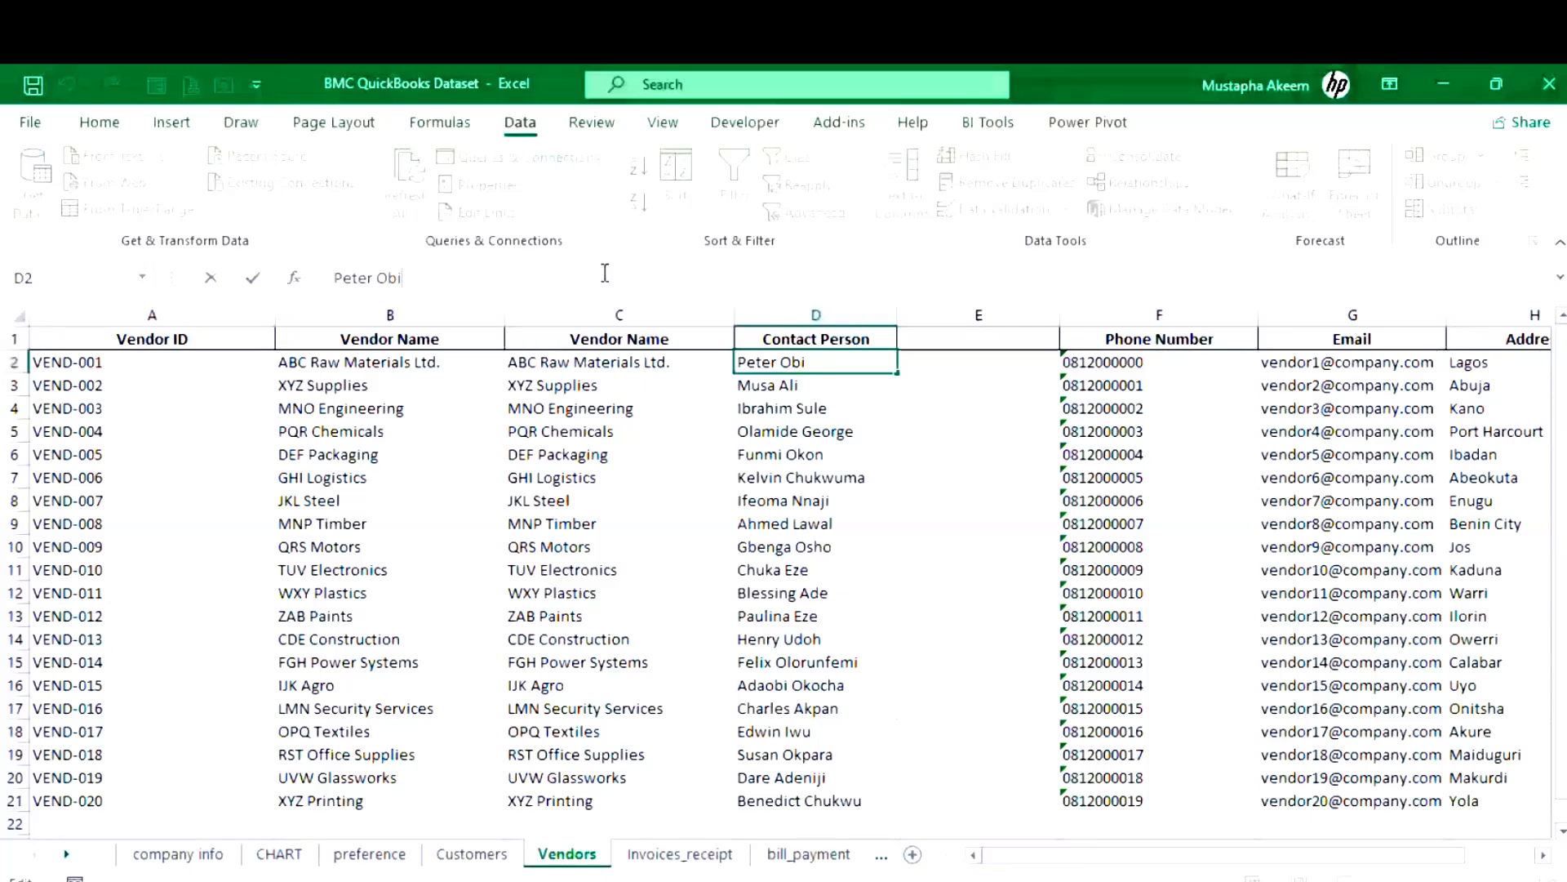
type("nna")
- Split the Contact Person names into first names and surnames with Text to Columns
left_click_drag(808, 361, 827, 796)
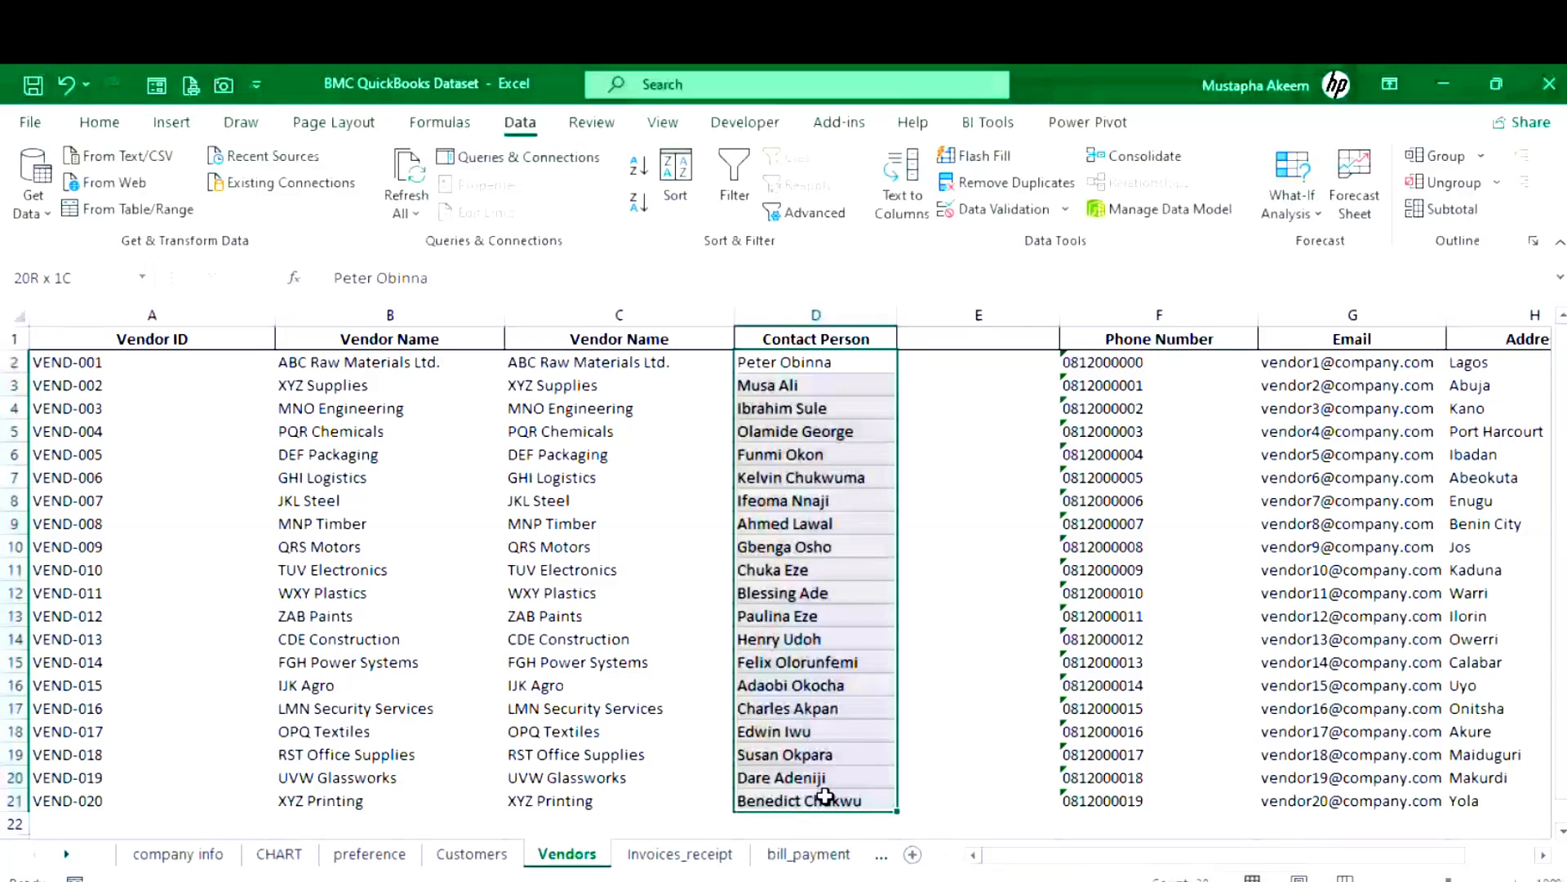
key("alt+a+e")
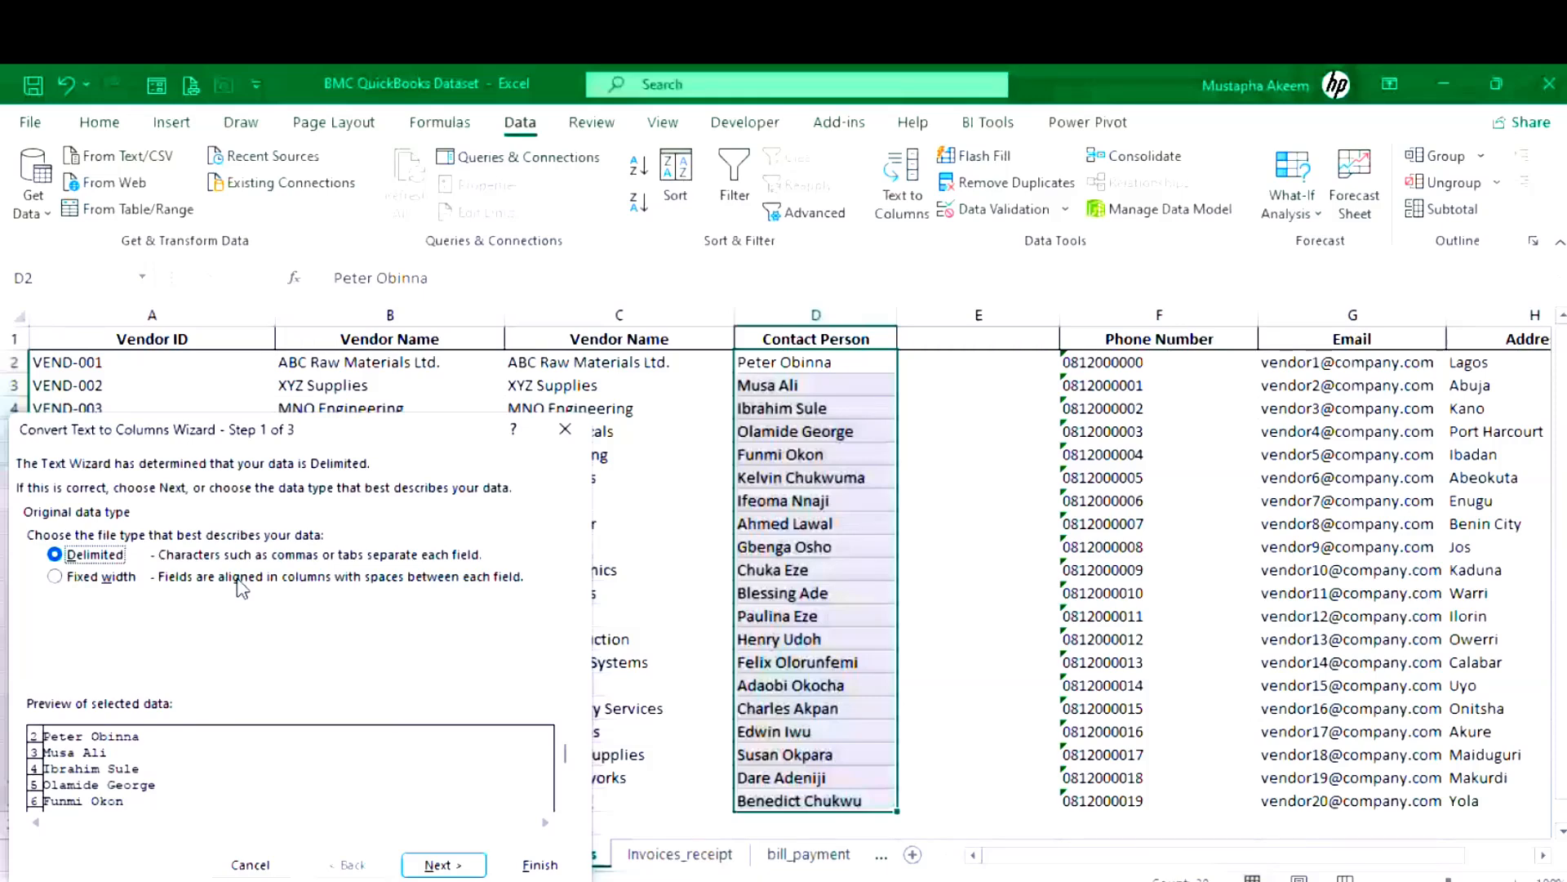
key("alt+f")
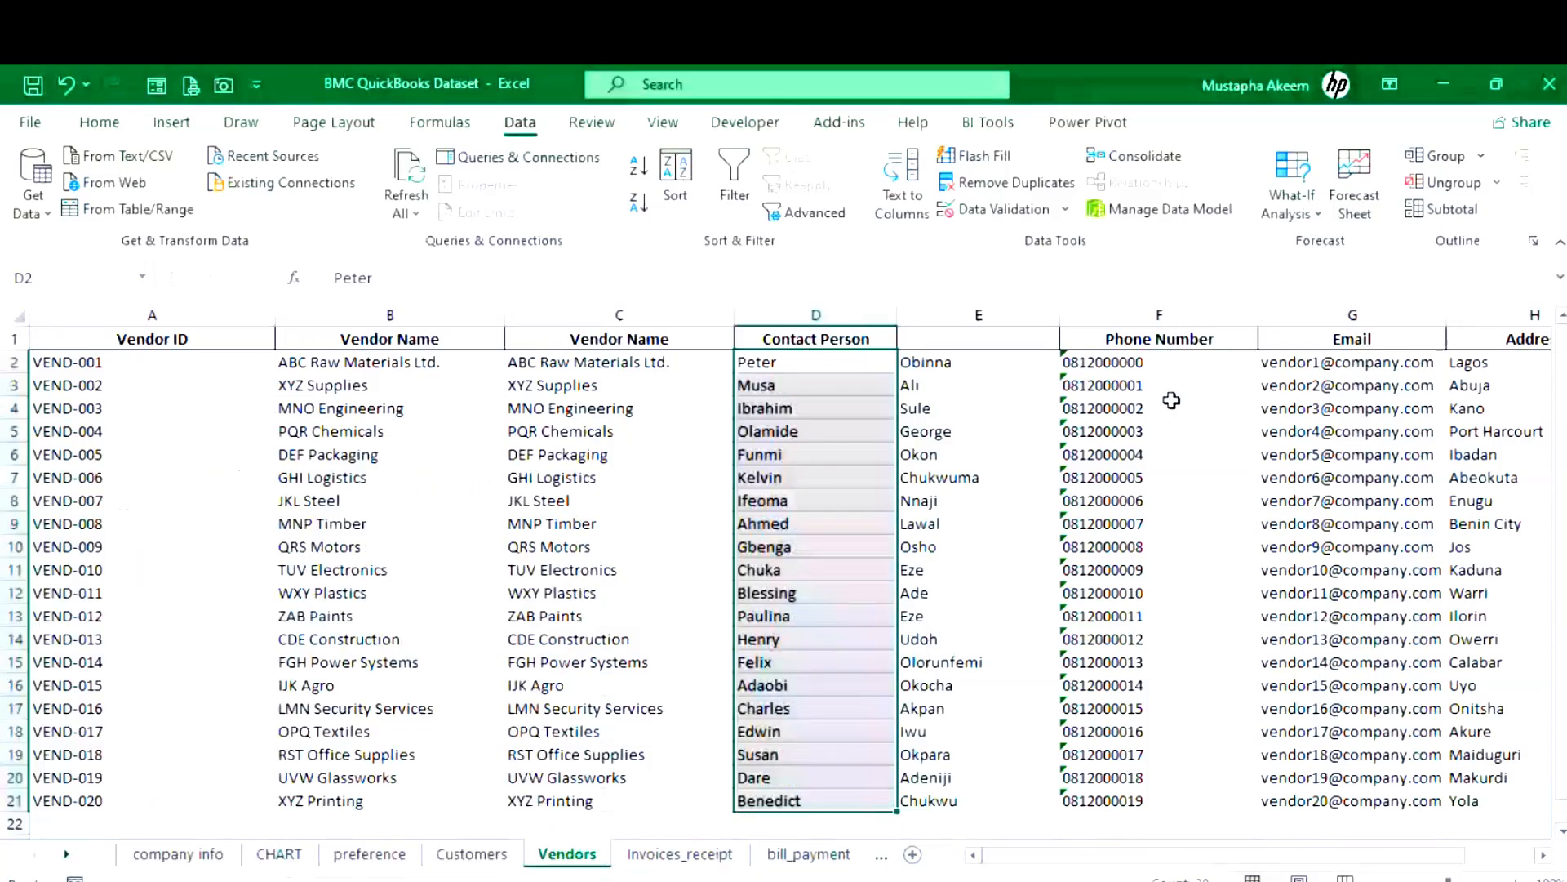
left_click(428, 363)
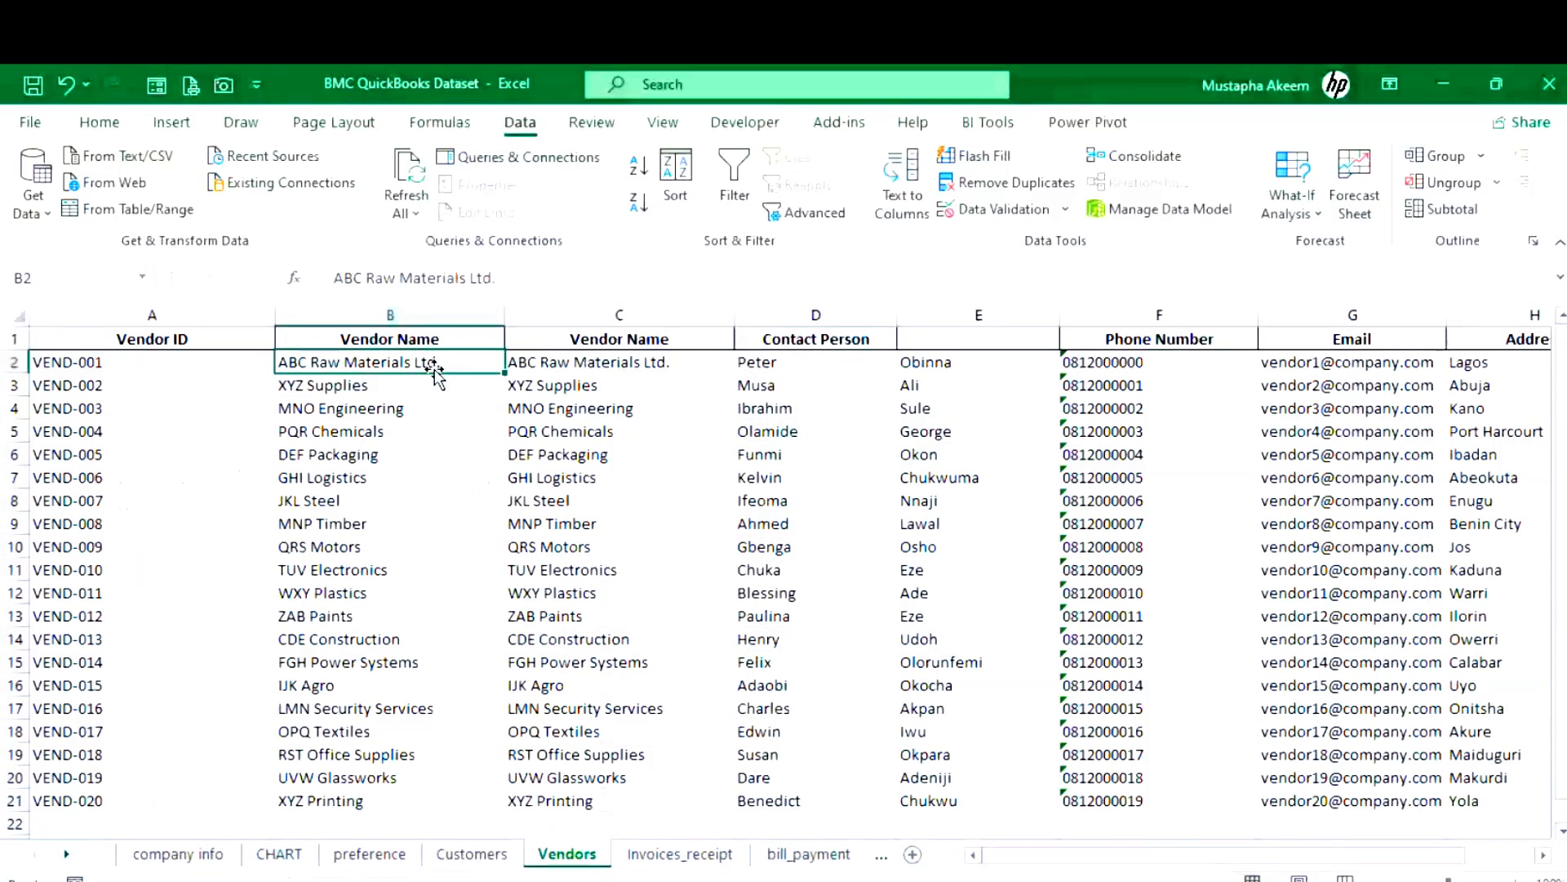
left_click_drag(435, 377, 785, 392)
left_click(989, 389)
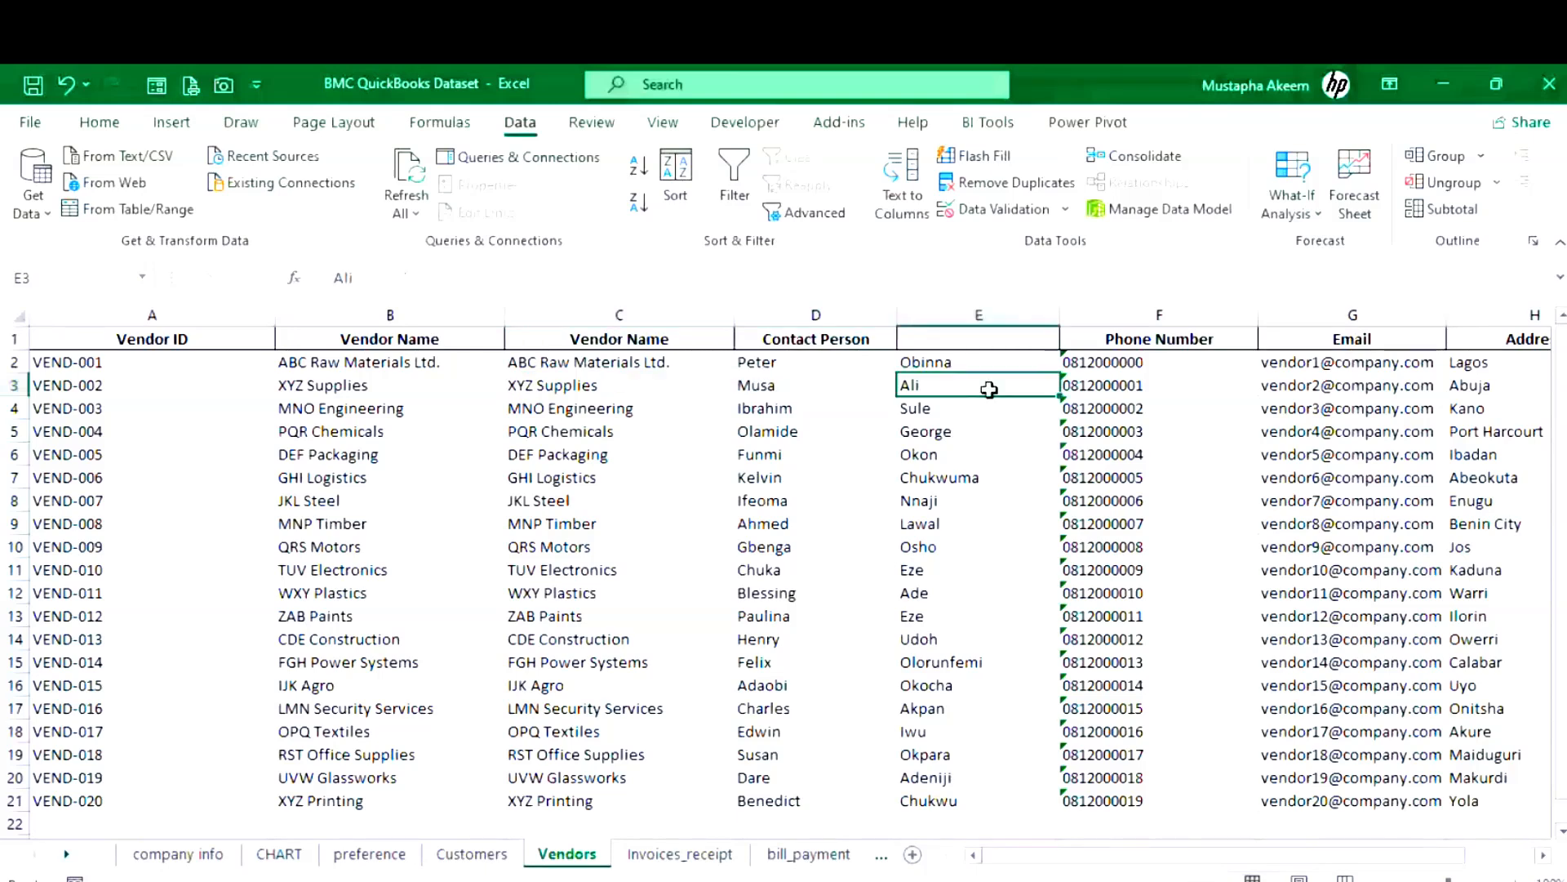
left_click(1369, 399)
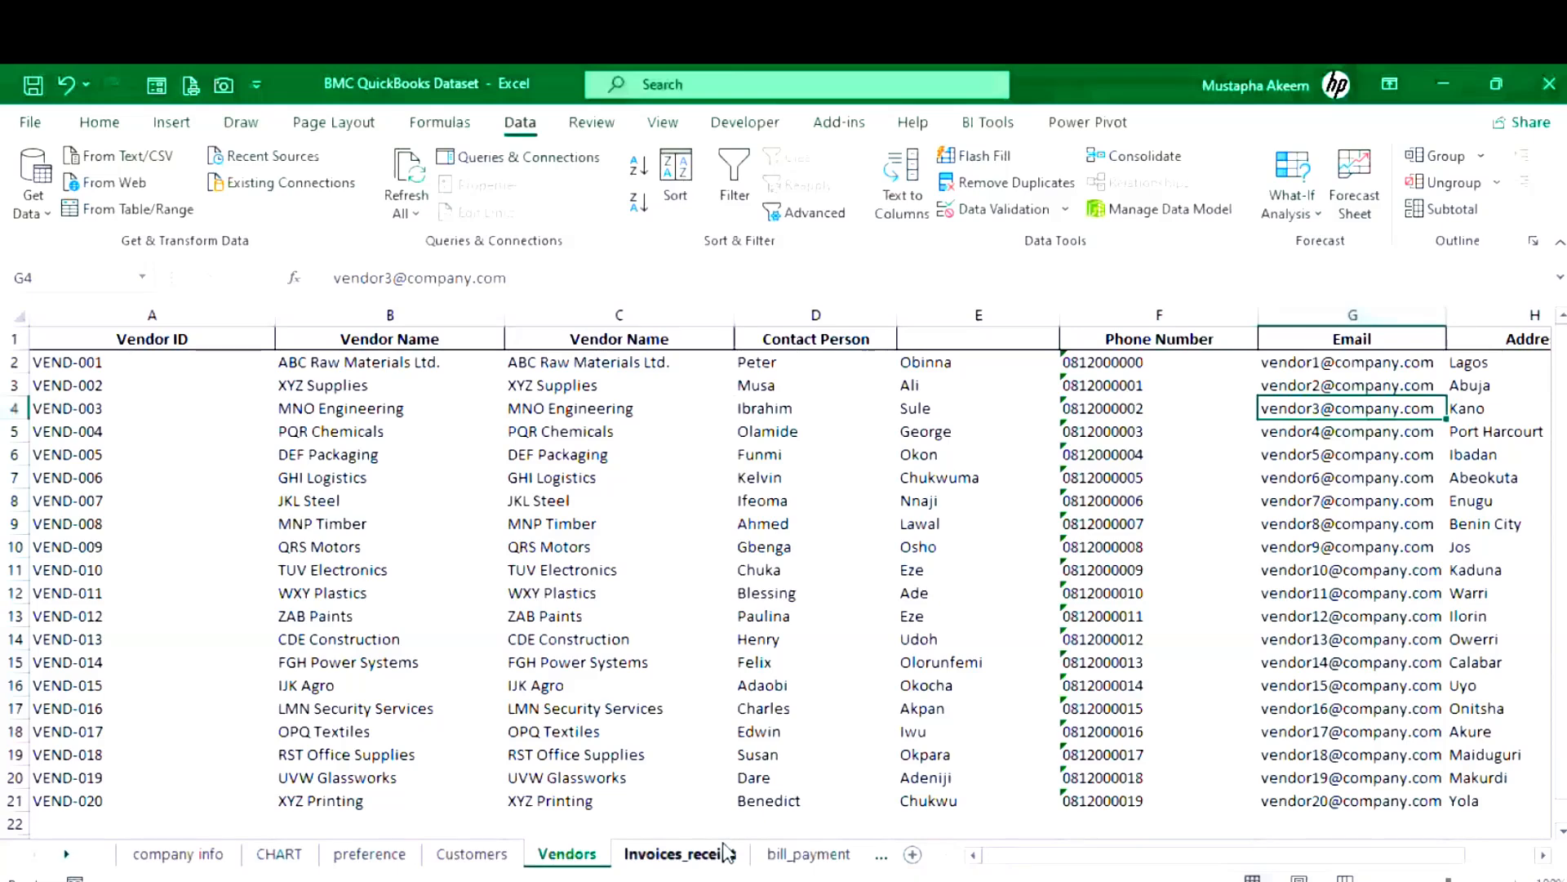
- Copy the remaining vendor rows B3:G21, names through e-mails
left_click(353, 393)
key("ctrl+shift+Right")
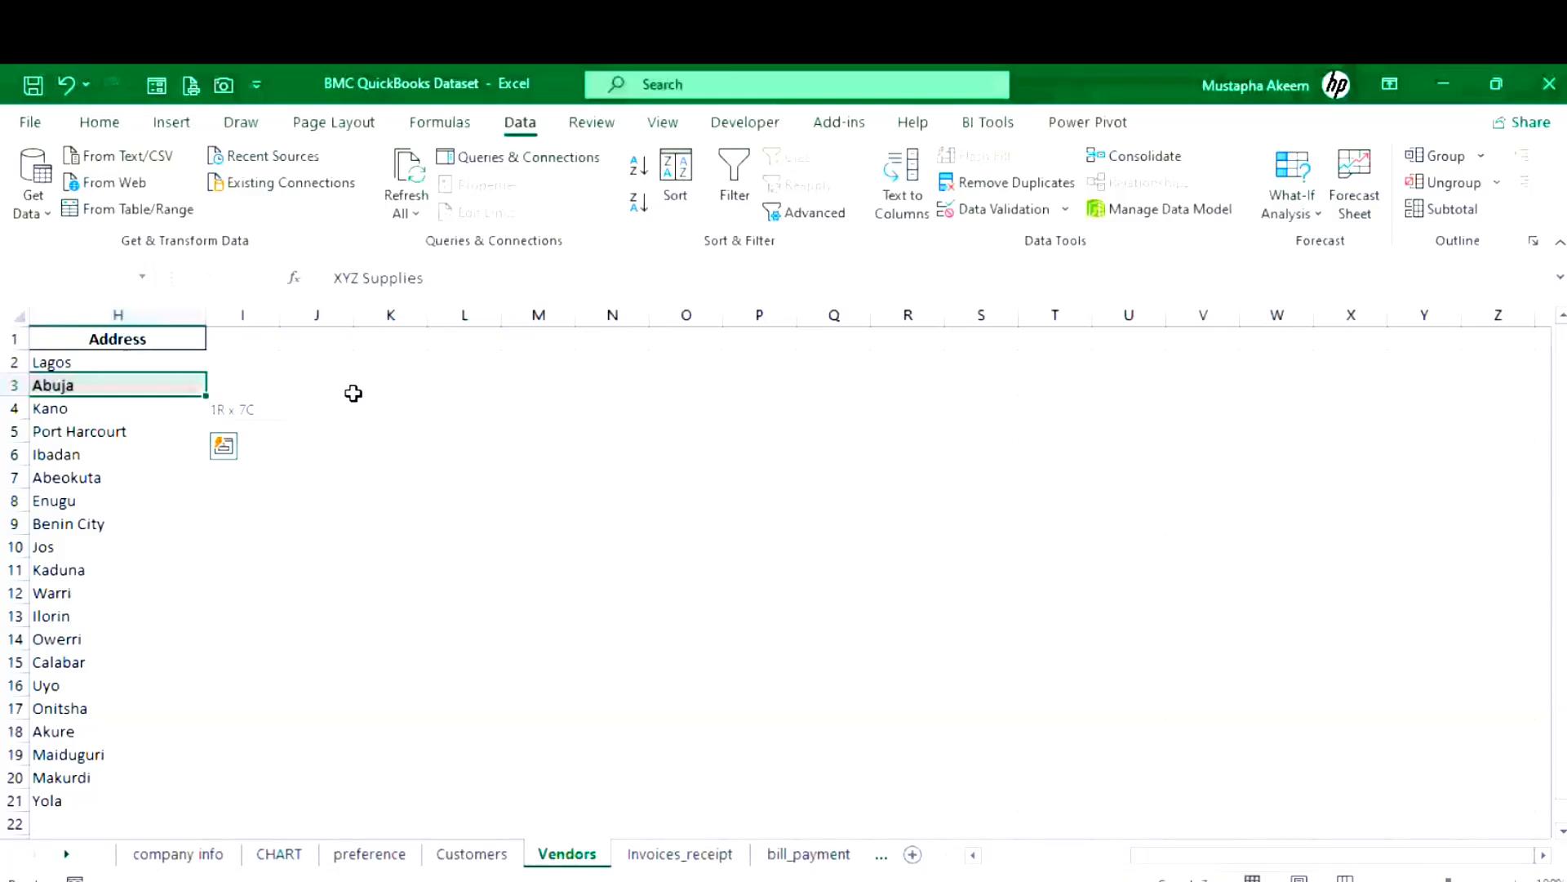
key("ctrl+shift+Down")
key("ctrl+q")
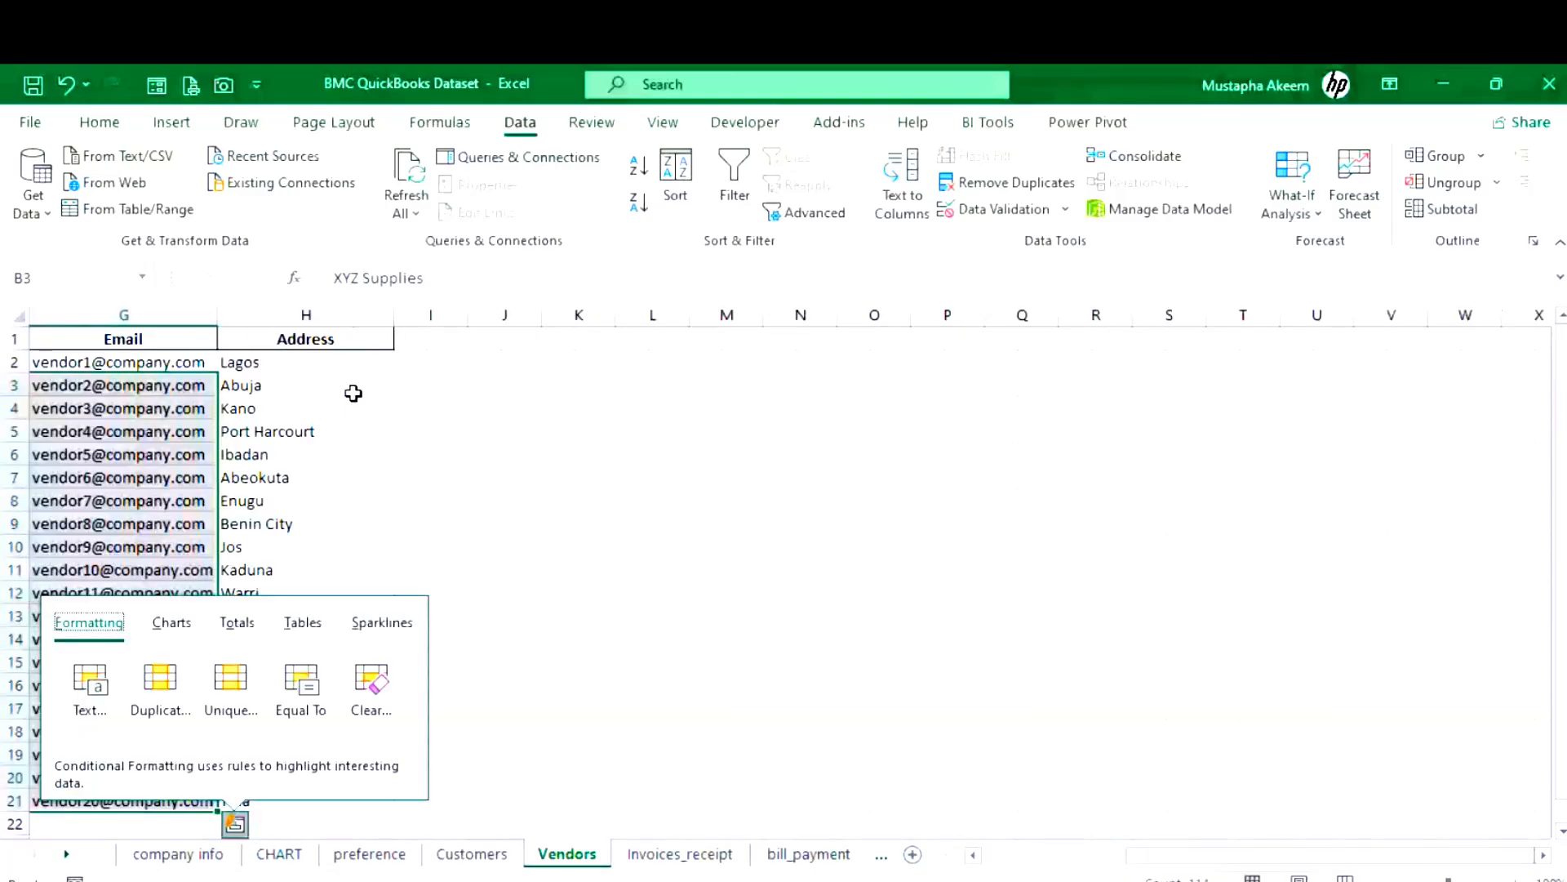
key("Escape")
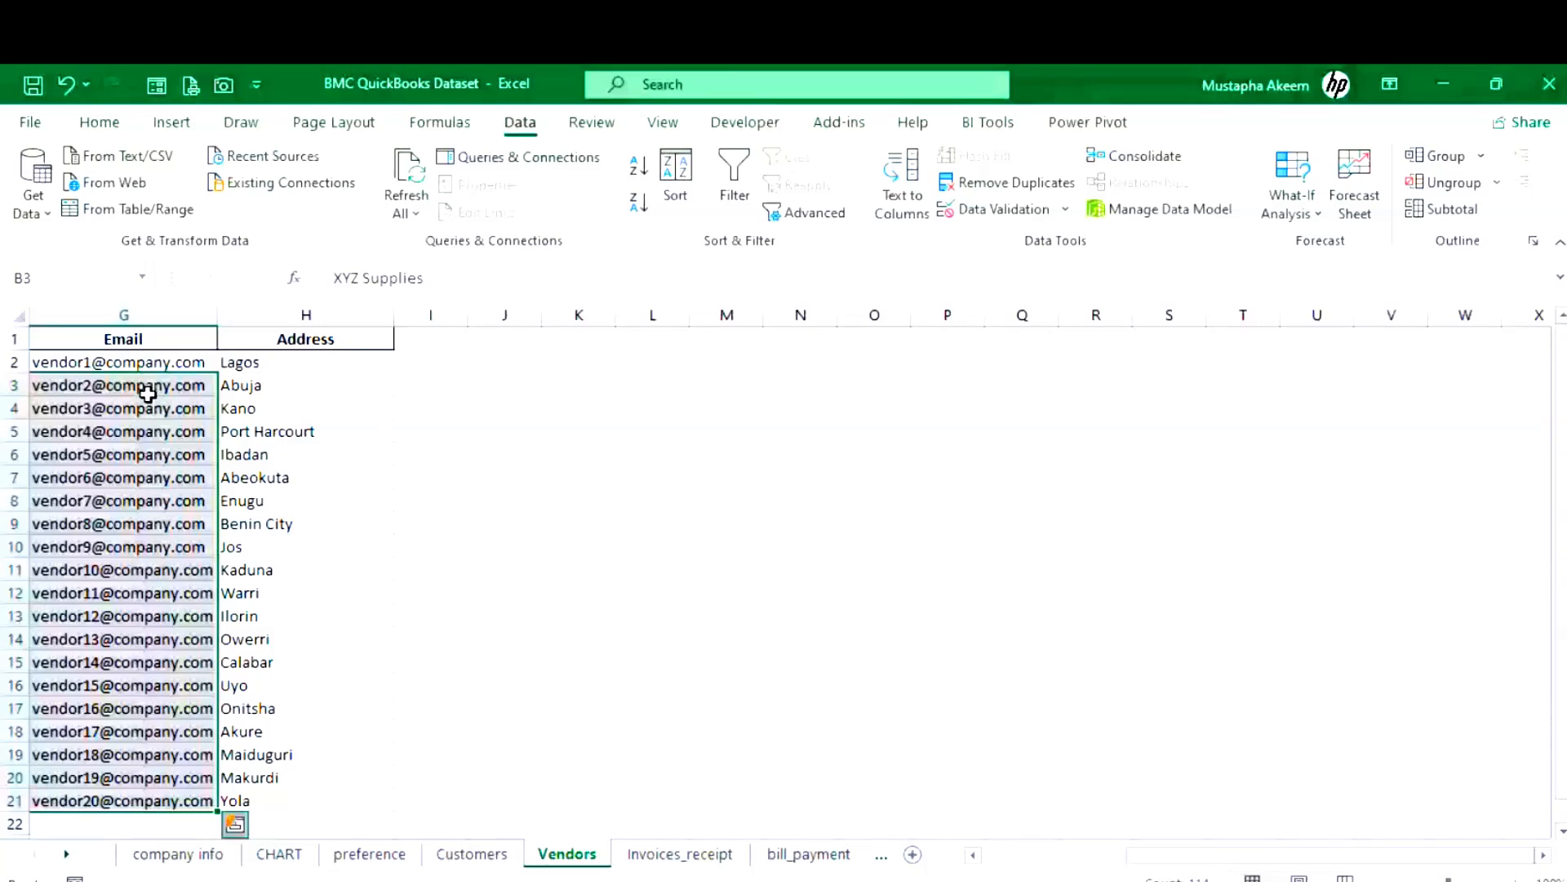
key("ctrl+c")
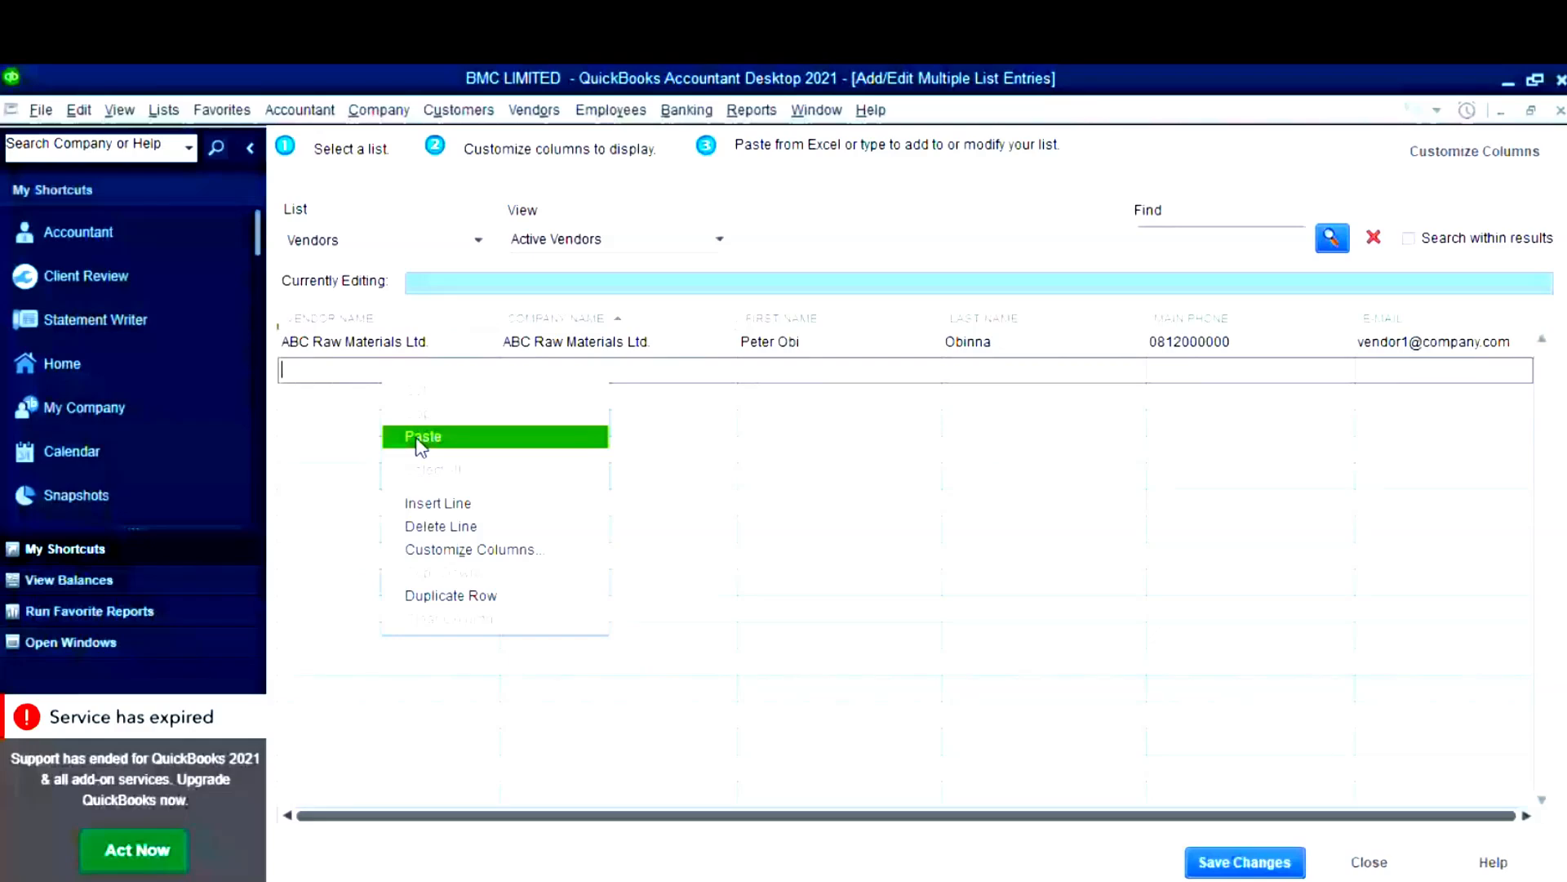
- Paste the copied vendors into the grid, save them, and widen the Vendor Center's Currency column
left_click(418, 438)
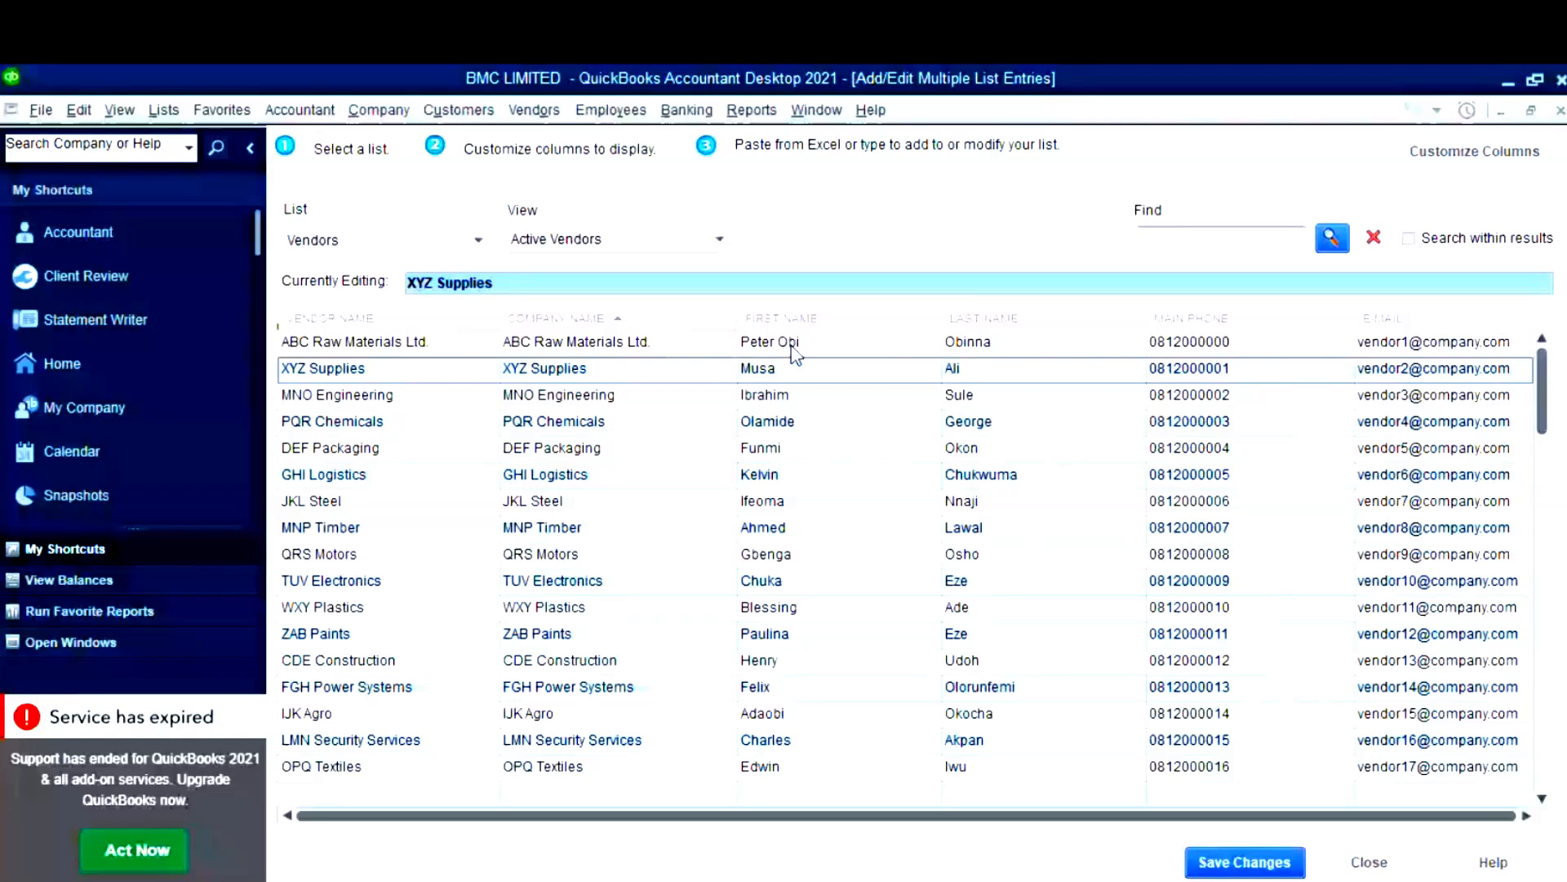
left_click(1379, 873)
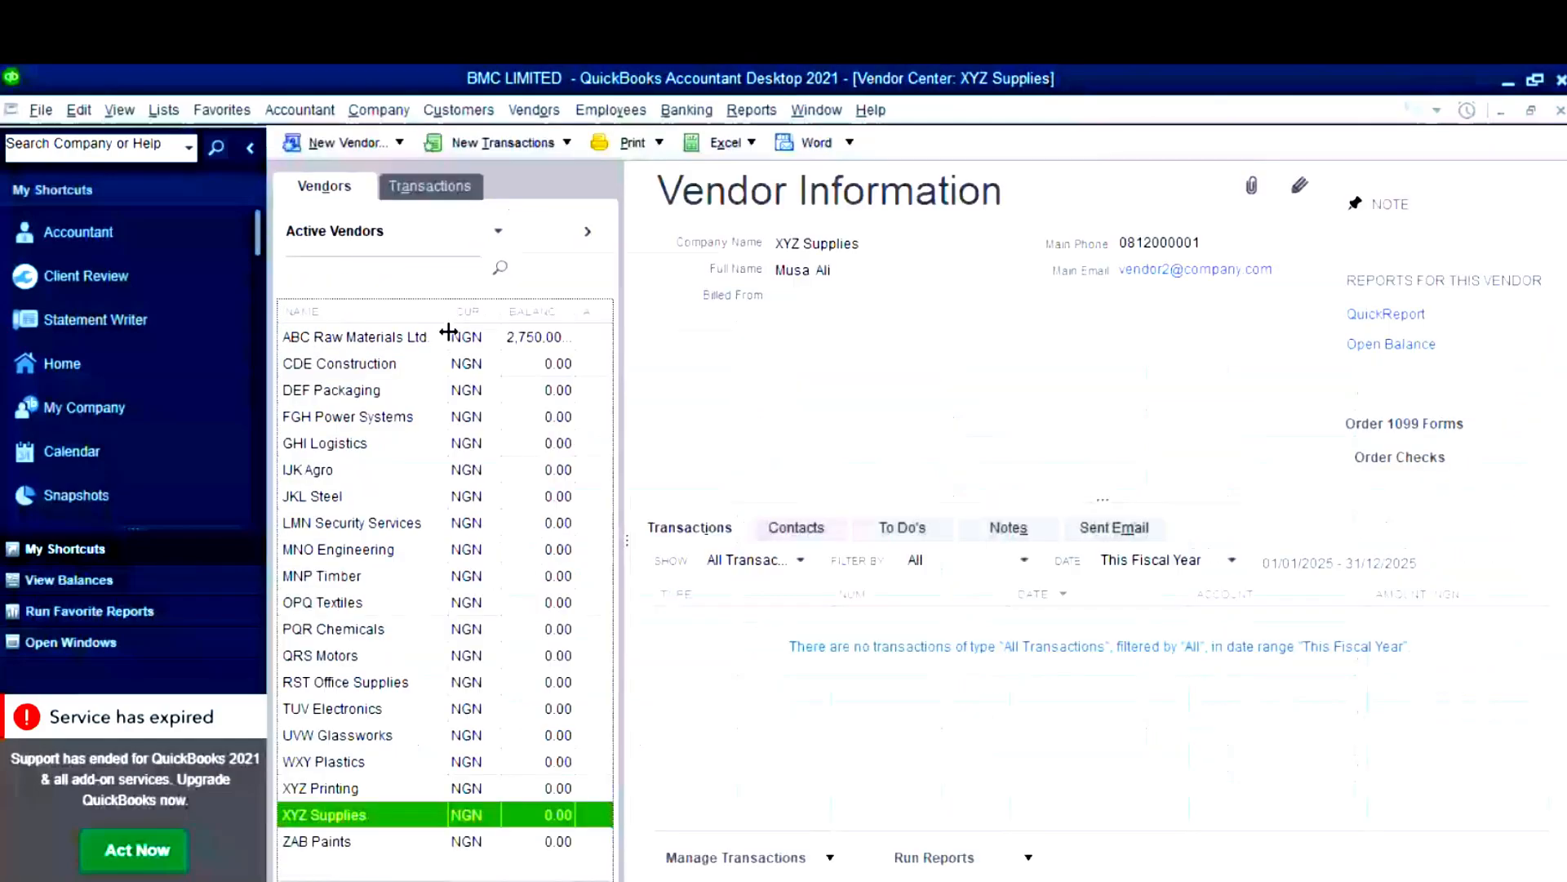
left_click_drag(448, 331, 454, 334)
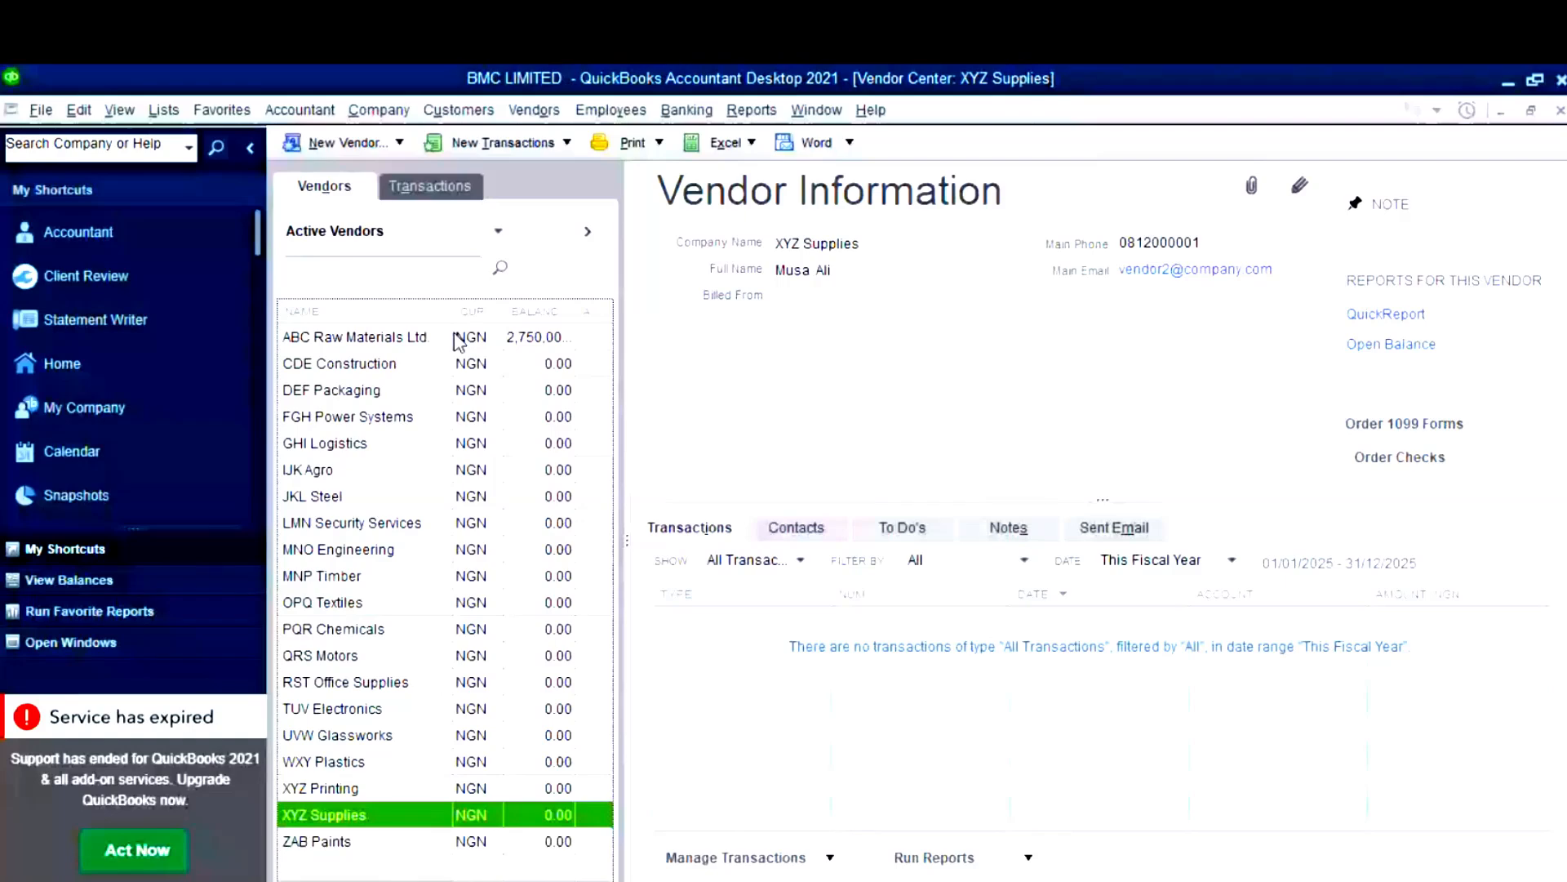
left_click_drag(504, 312, 536, 310)
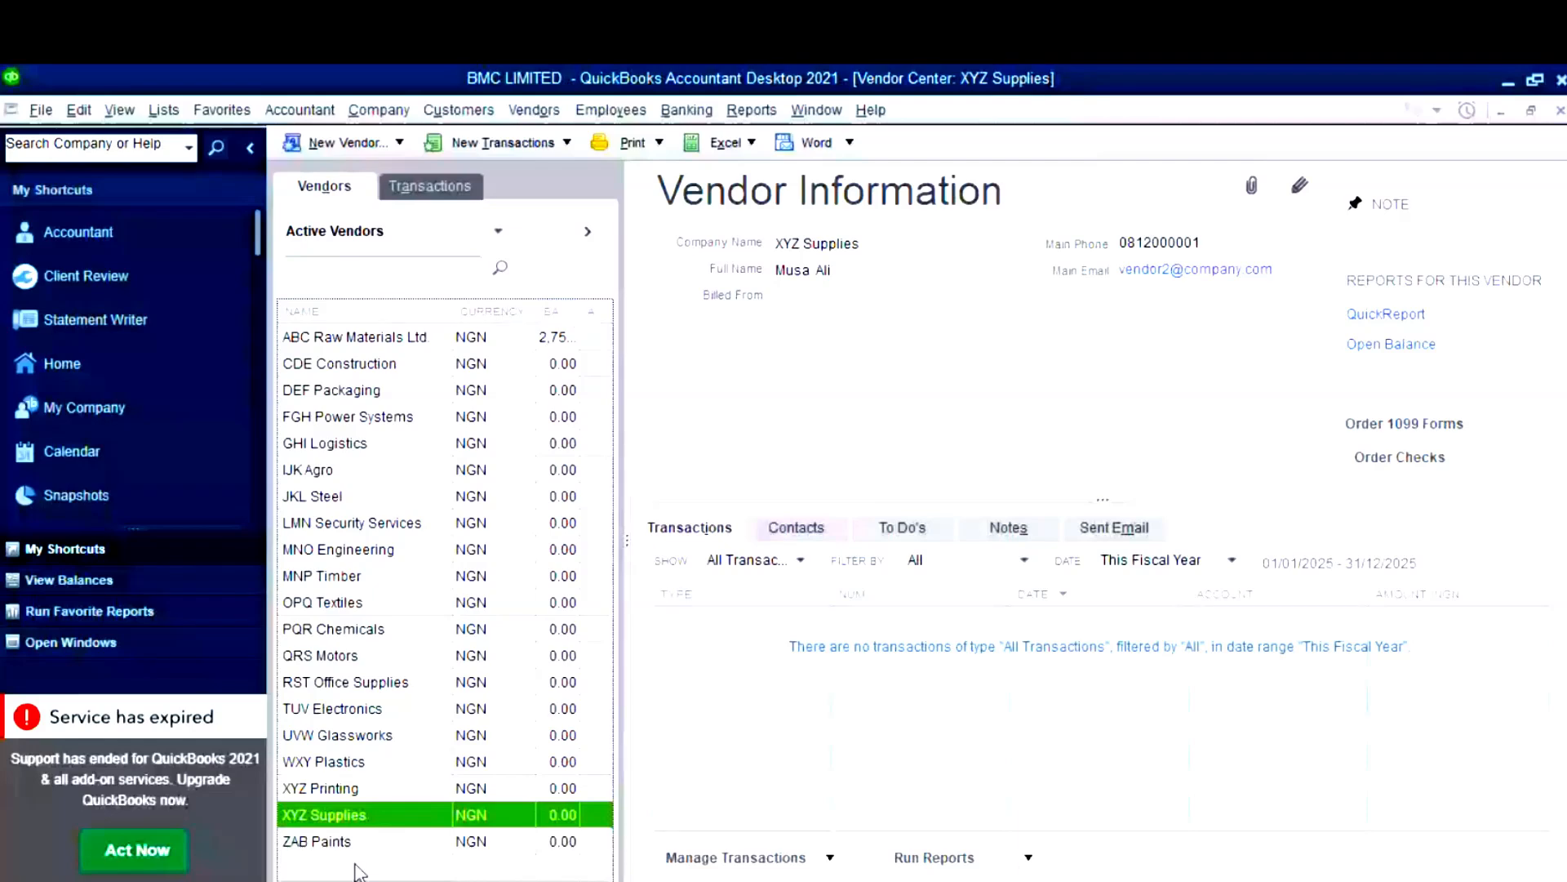
key("alt+Tab")
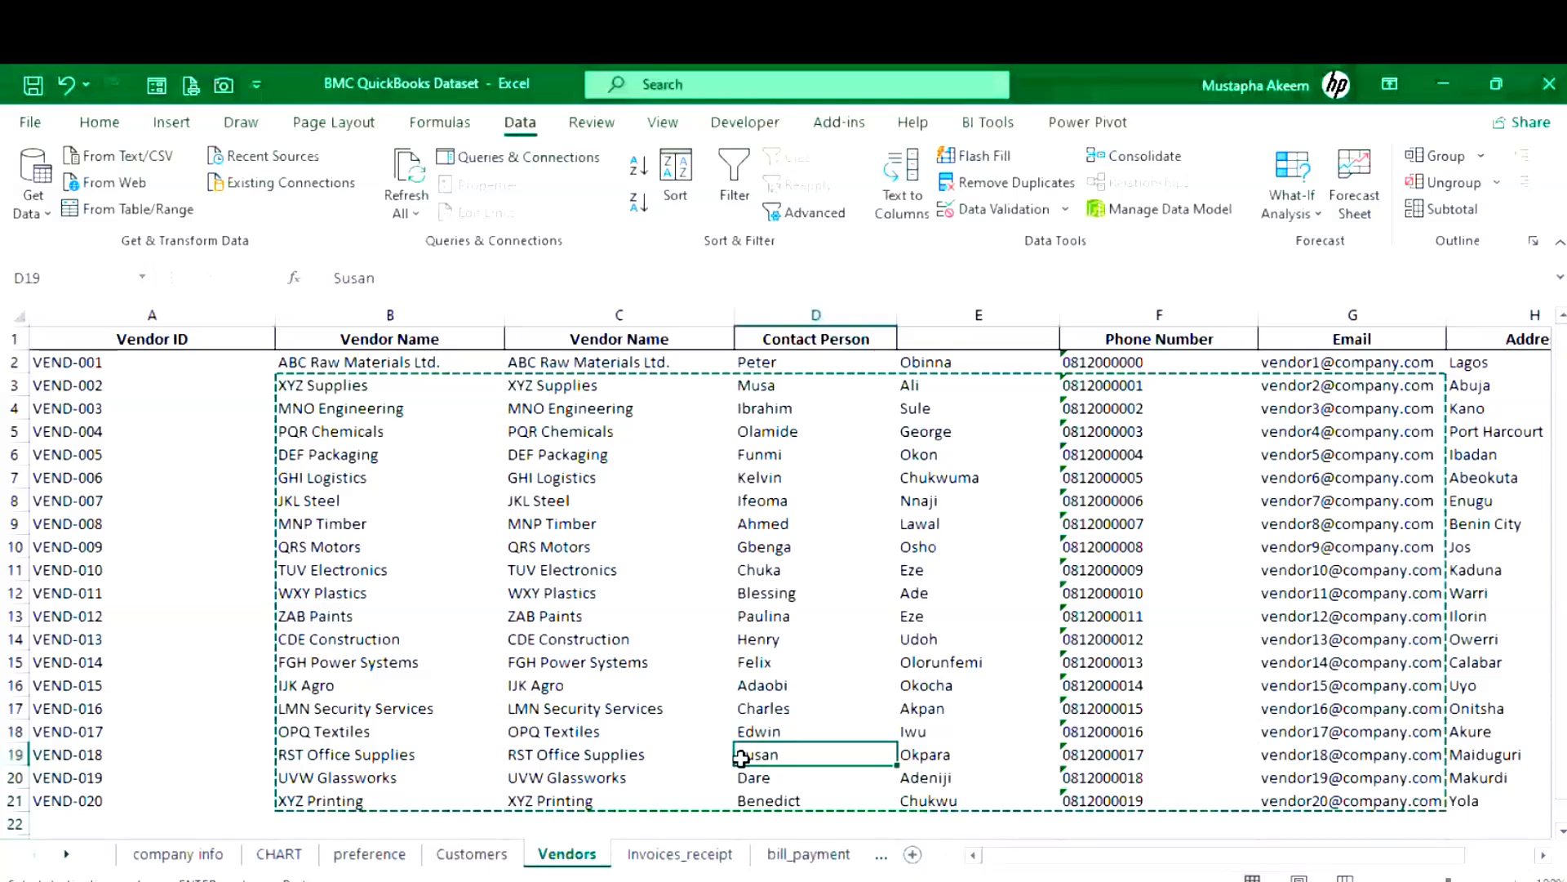
- Return to Excel and move from the Vendors tab to the Invoices_receipt tab
key("alt+Tab")
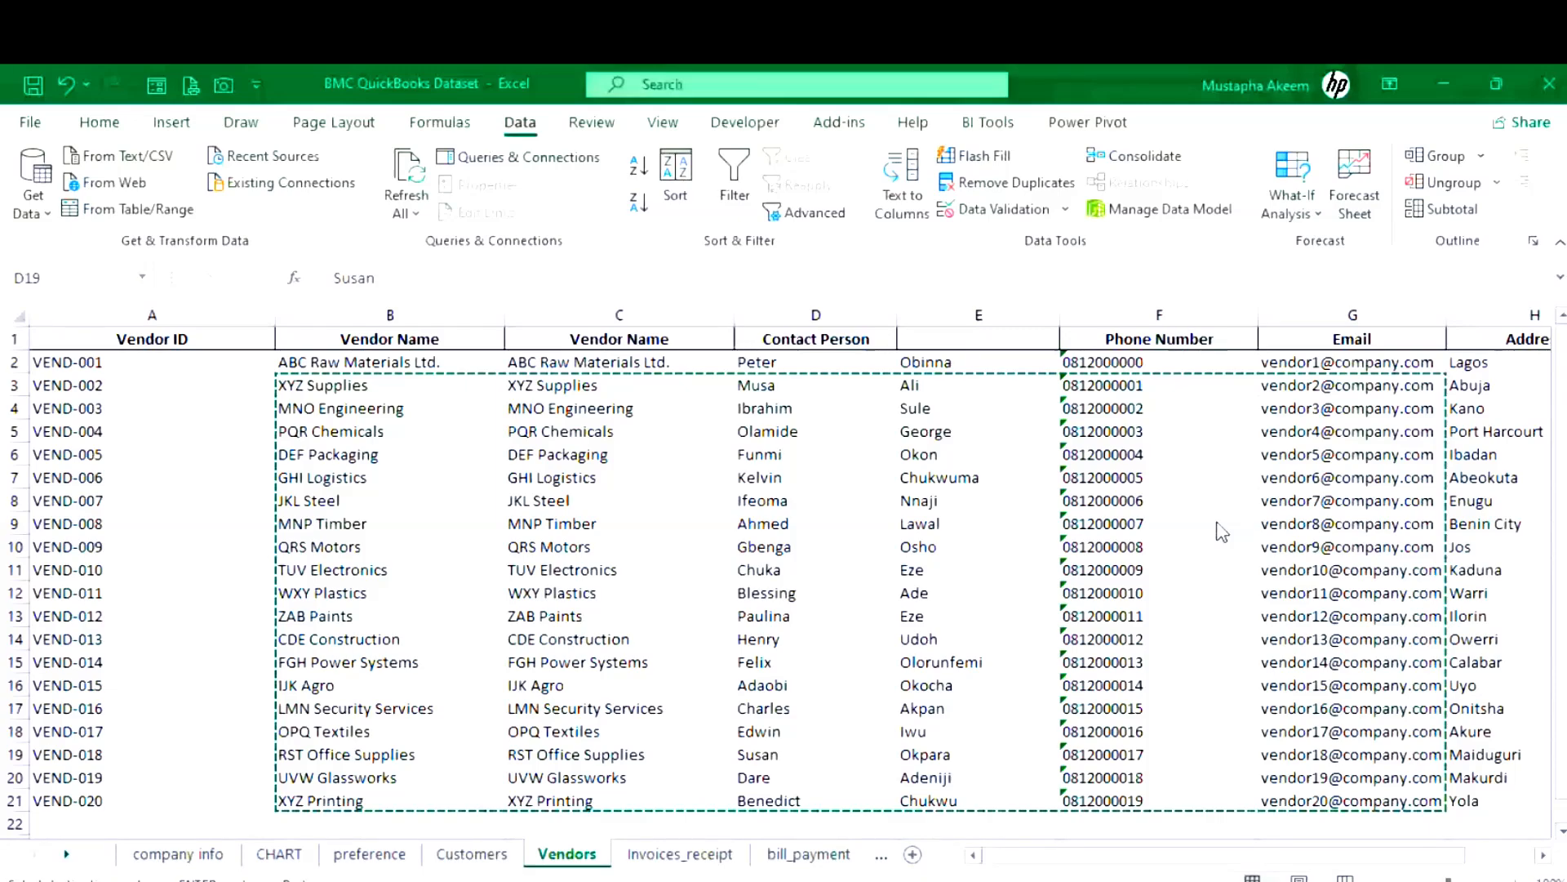
key("ctrl+Page_Down")
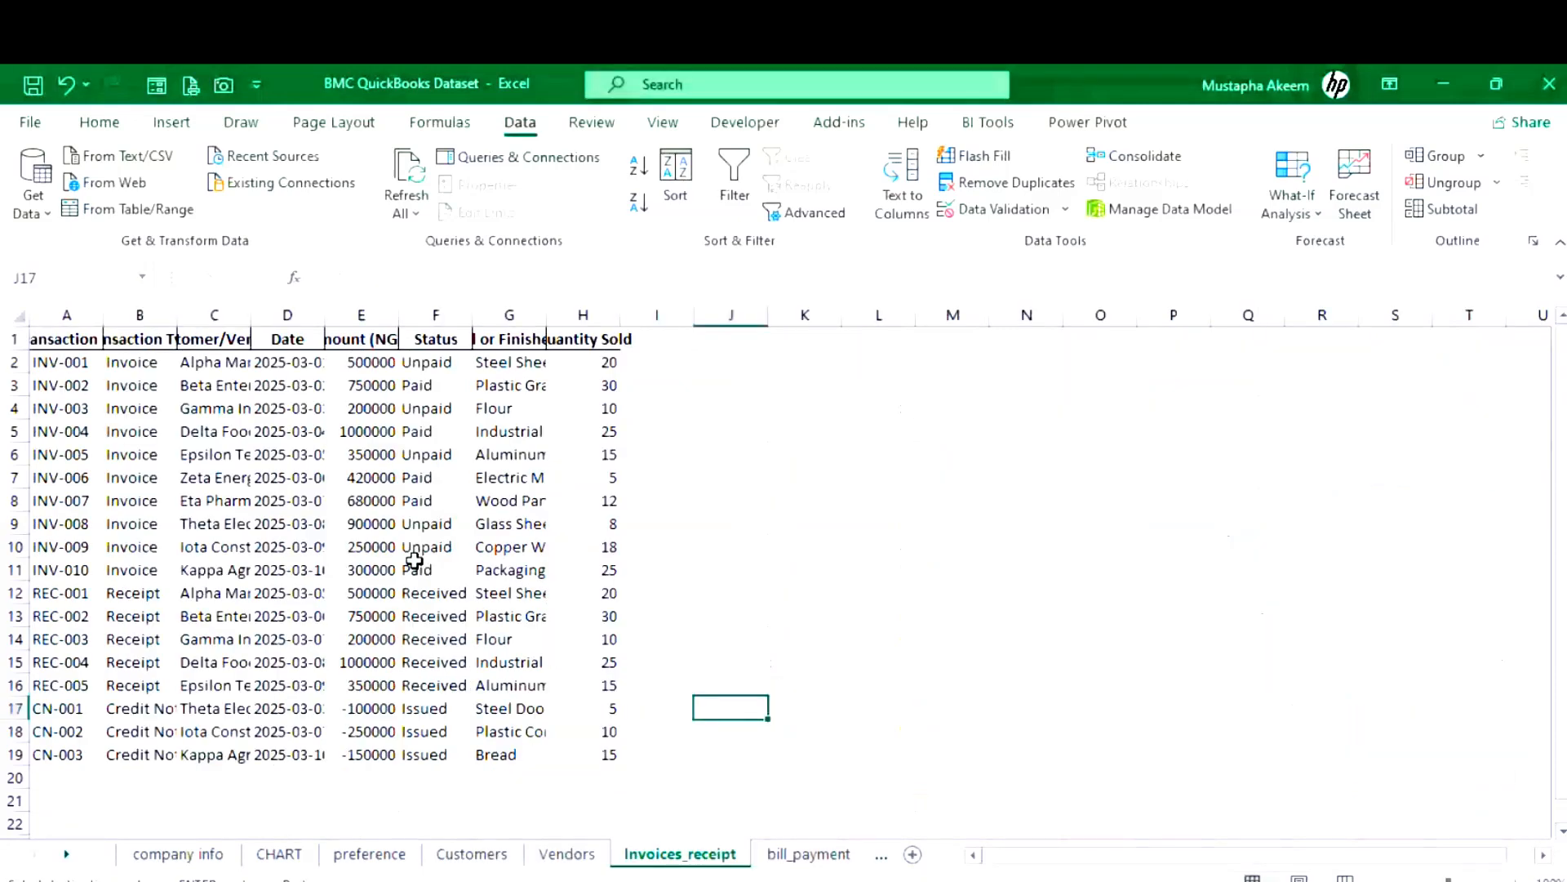
- Widen the Transaction Type, customer name, Amount (NGN) and material columns on Invoices_receipt
left_click_drag(169, 314, 174, 337)
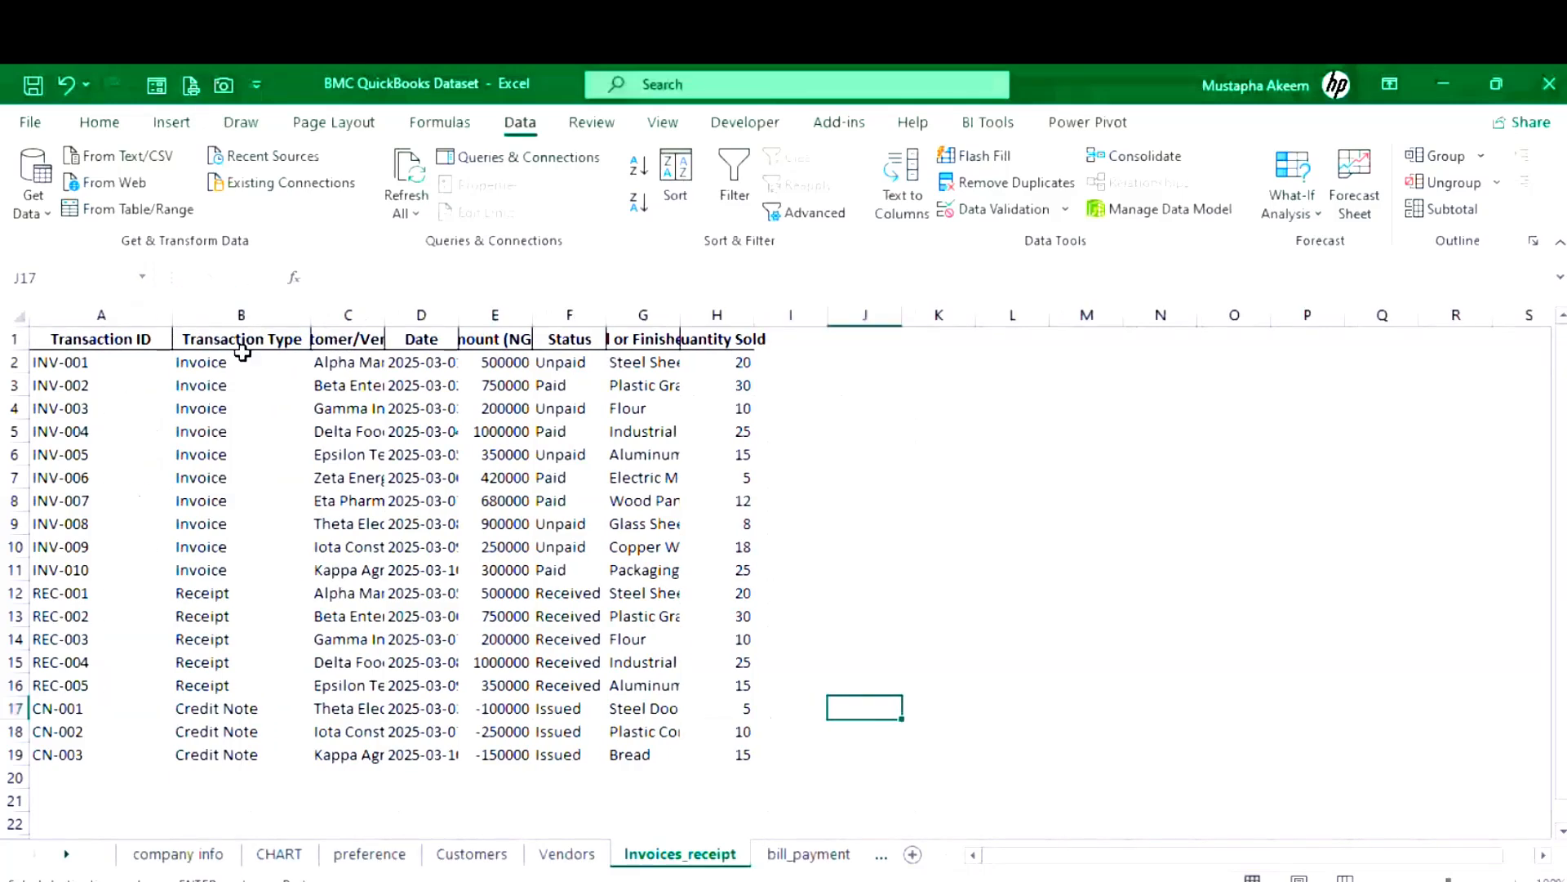
left_click_drag(383, 315, 474, 316)
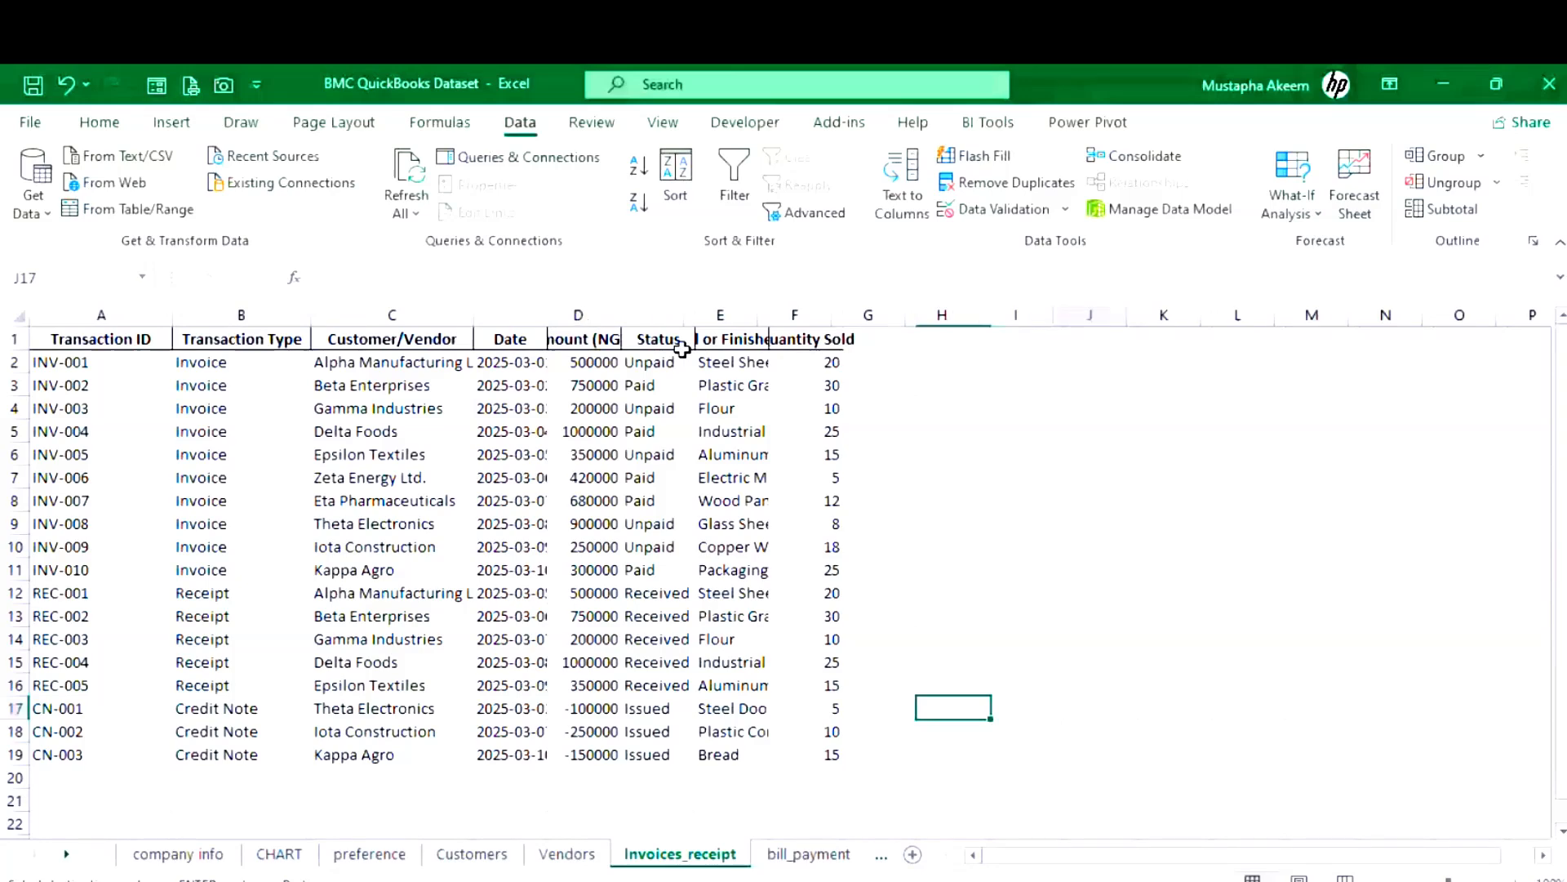
left_click_drag(757, 315, 1115, 328)
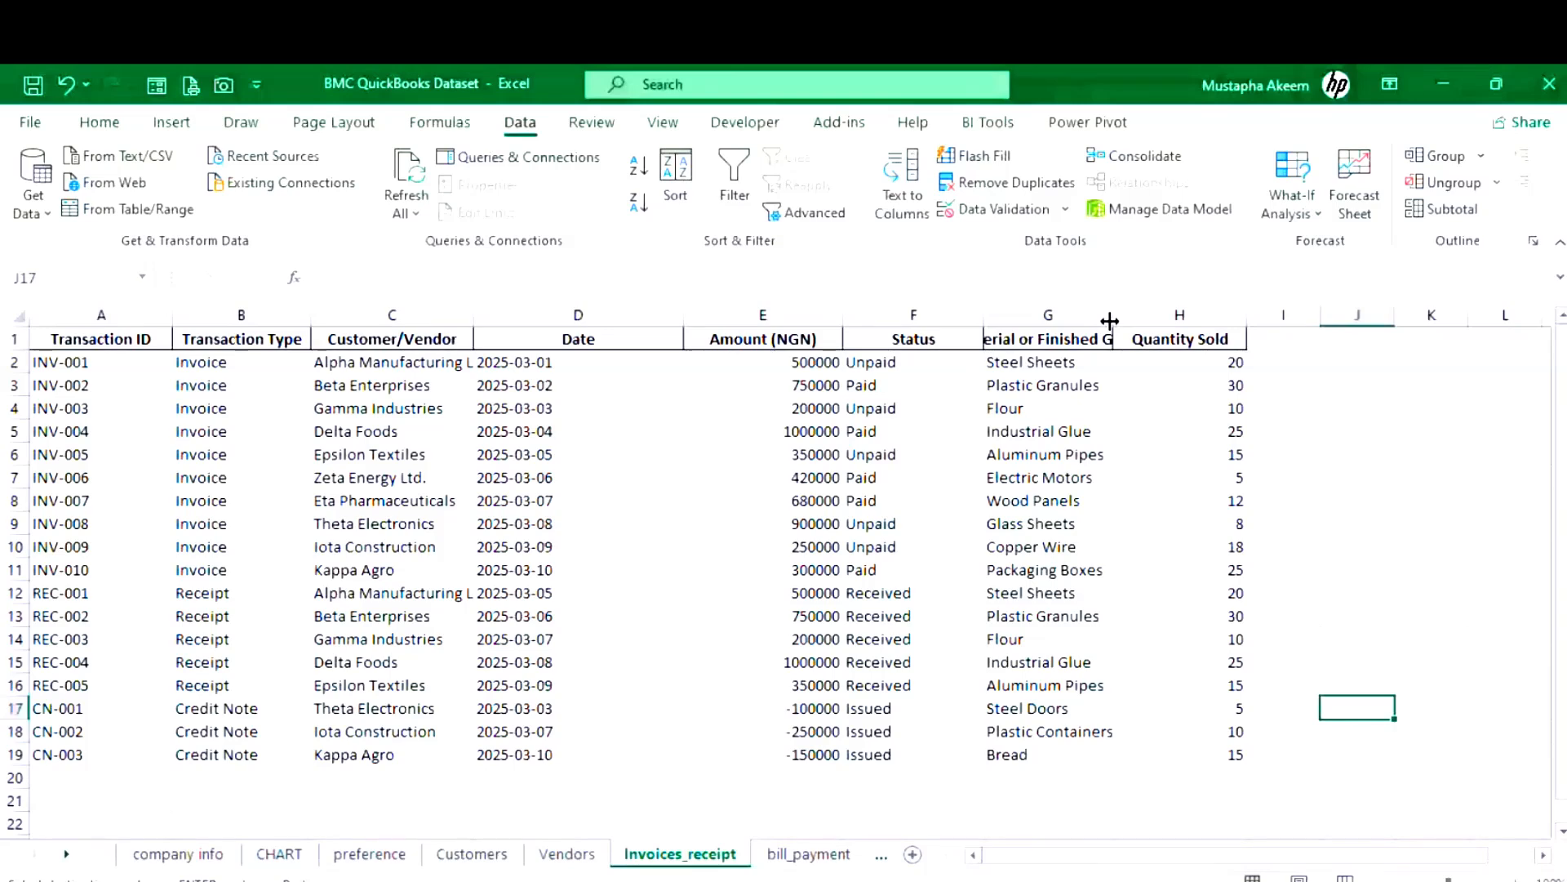
left_click_drag(1110, 320, 1147, 320)
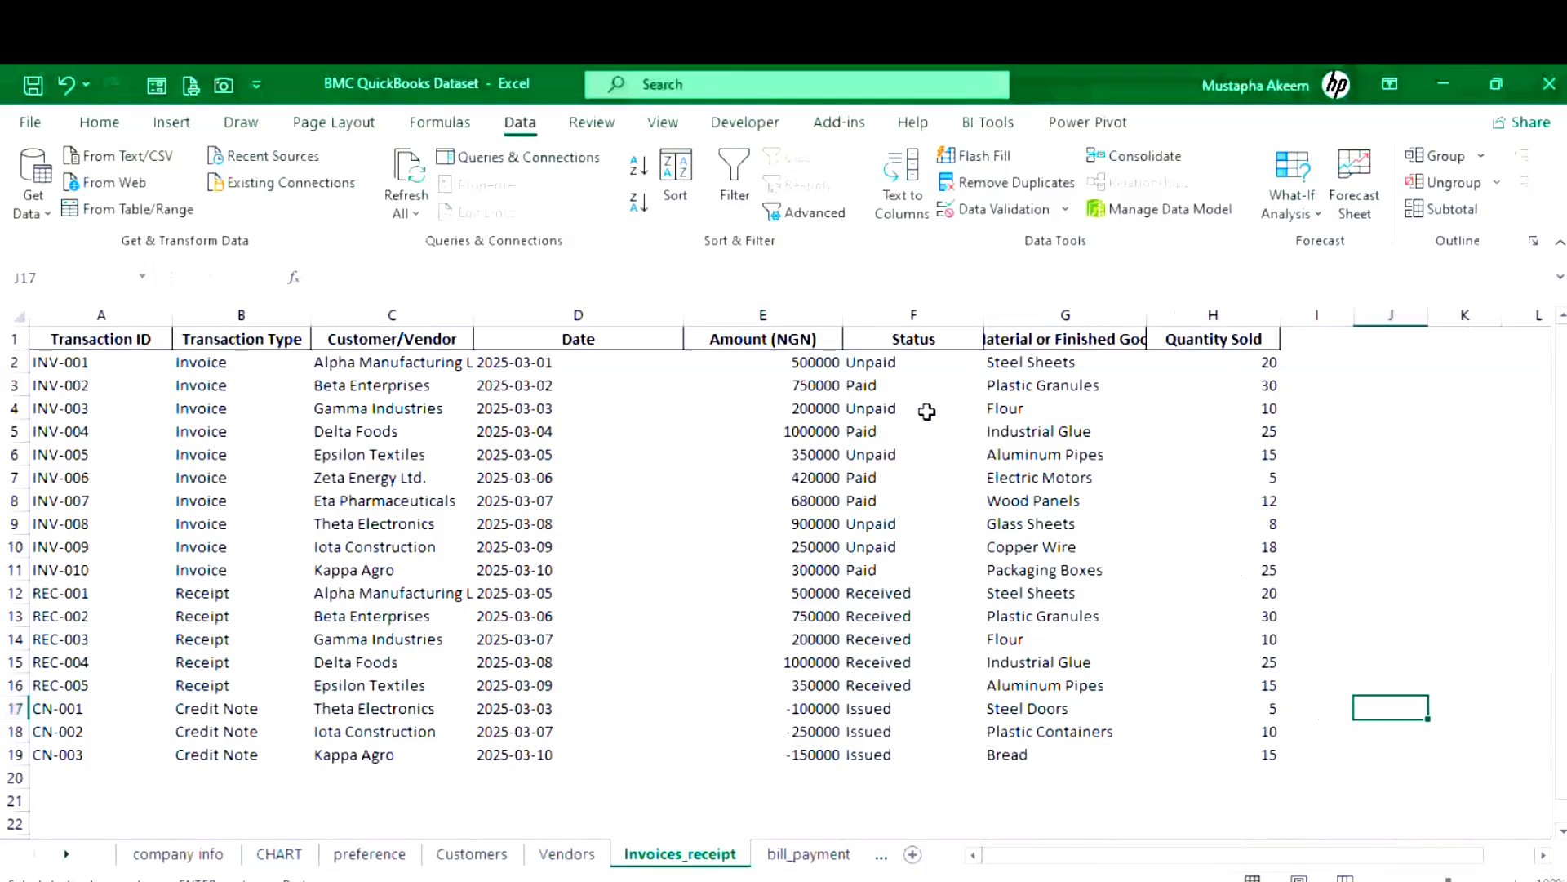
left_click(349, 363)
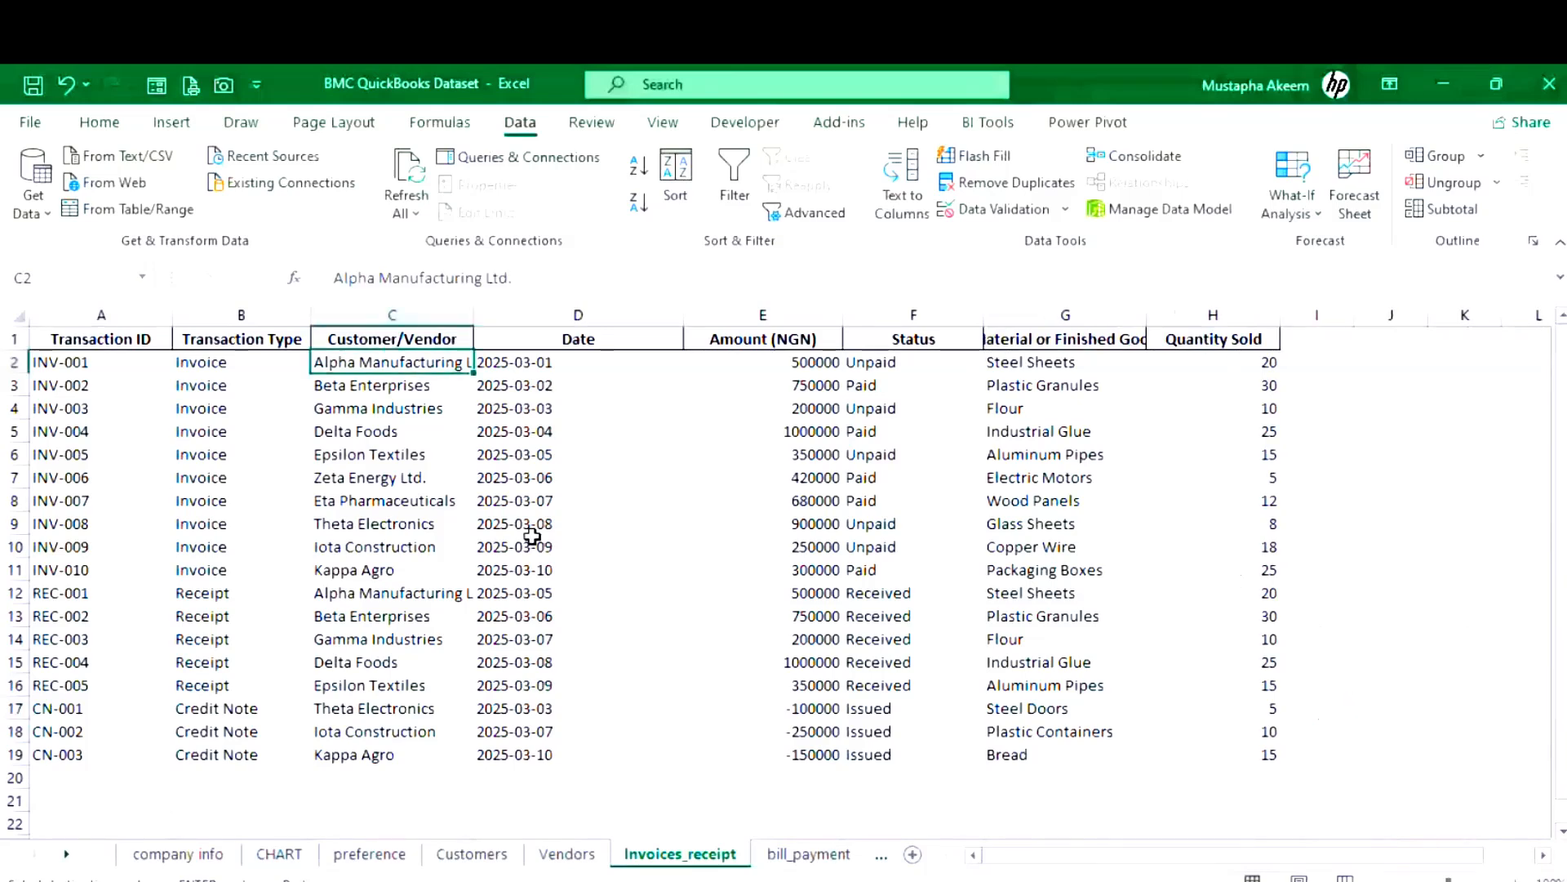
- Look over the Vendors and Customers sheets, then select Steel Sheets in G2 on Invoices_receipt
left_click(567, 855)
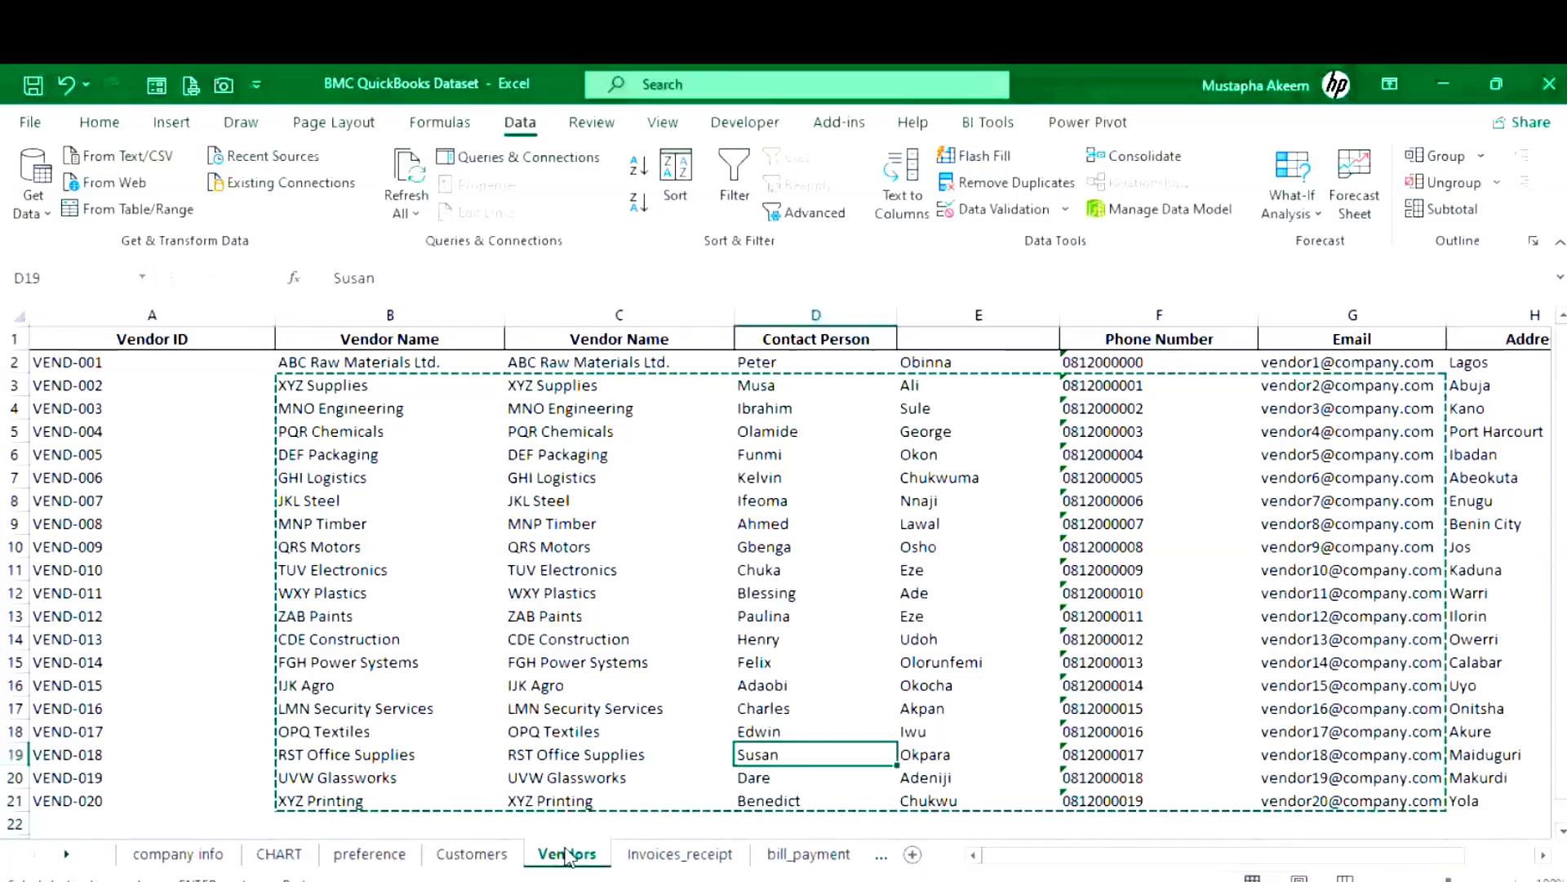
key("ctrl+Page_Up")
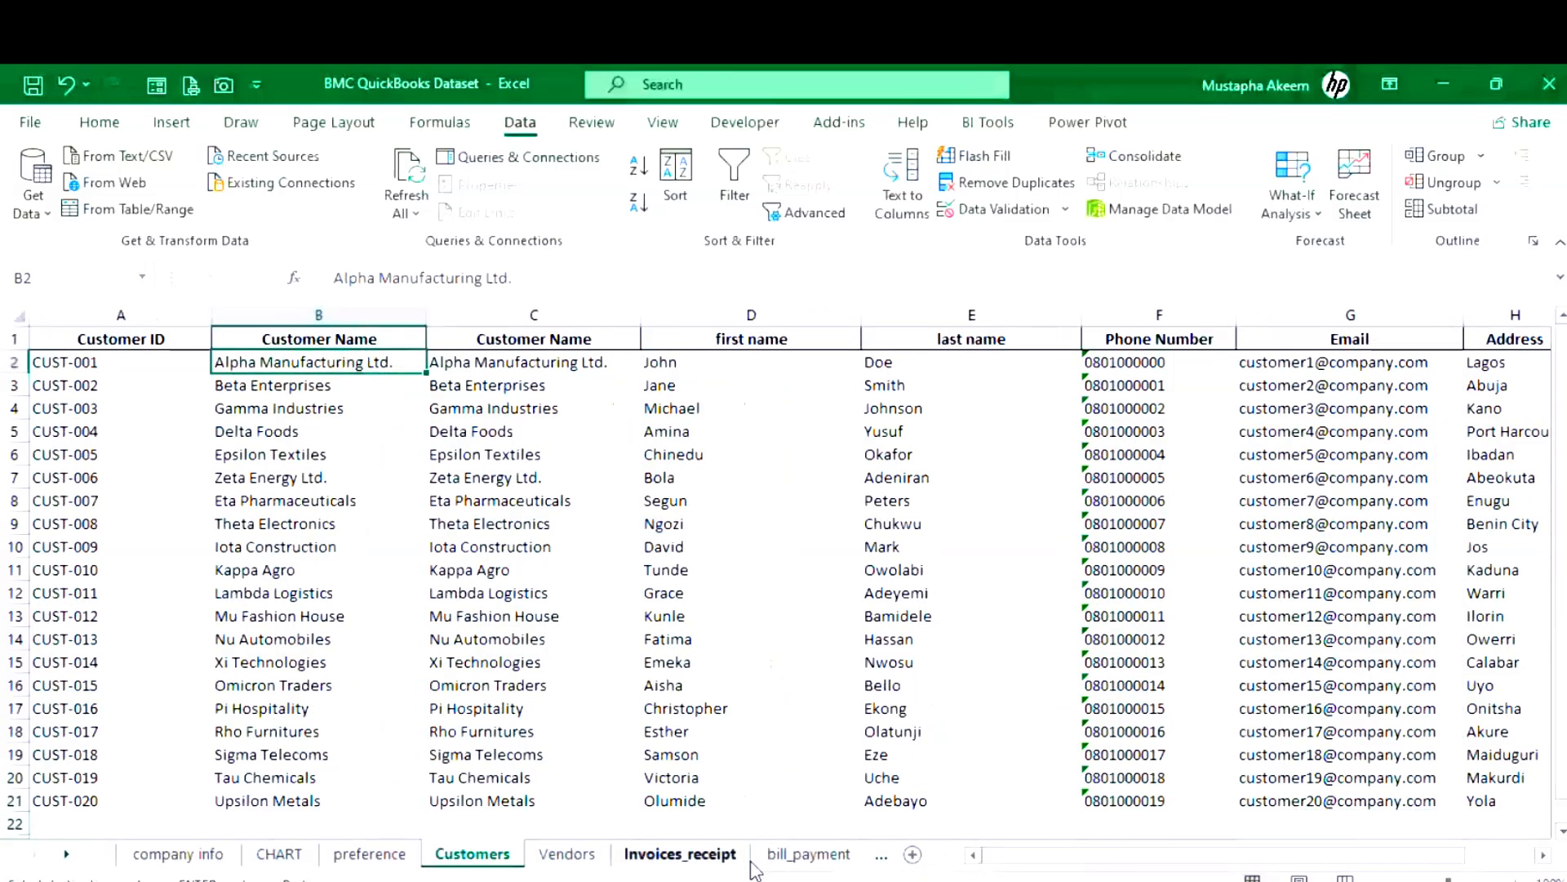
left_click(743, 859)
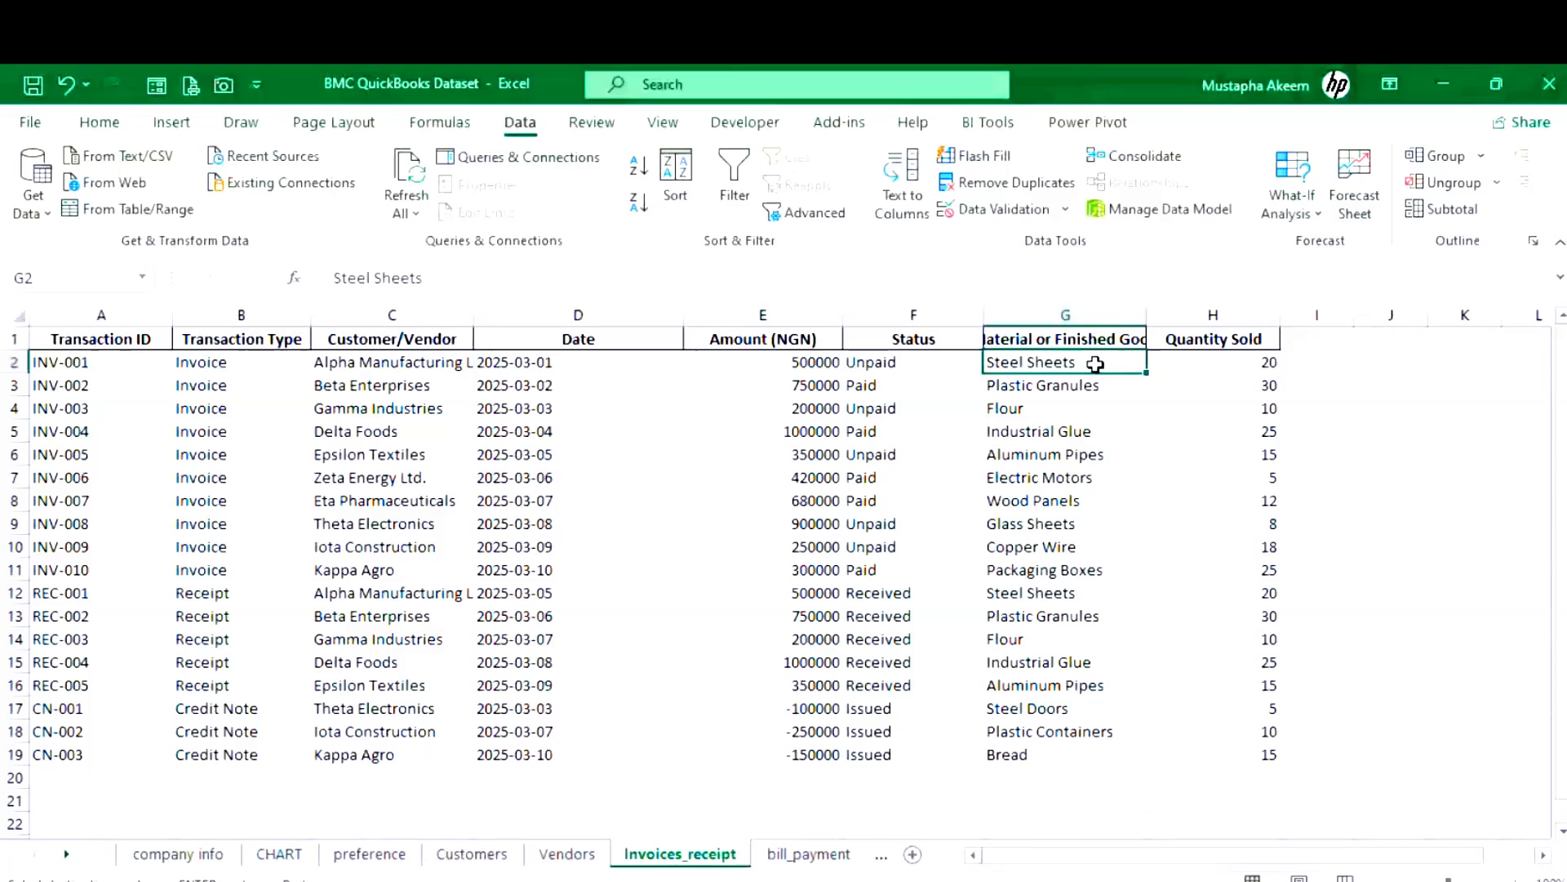
key("Left")
key("Left")
key("Left")
key("Left")
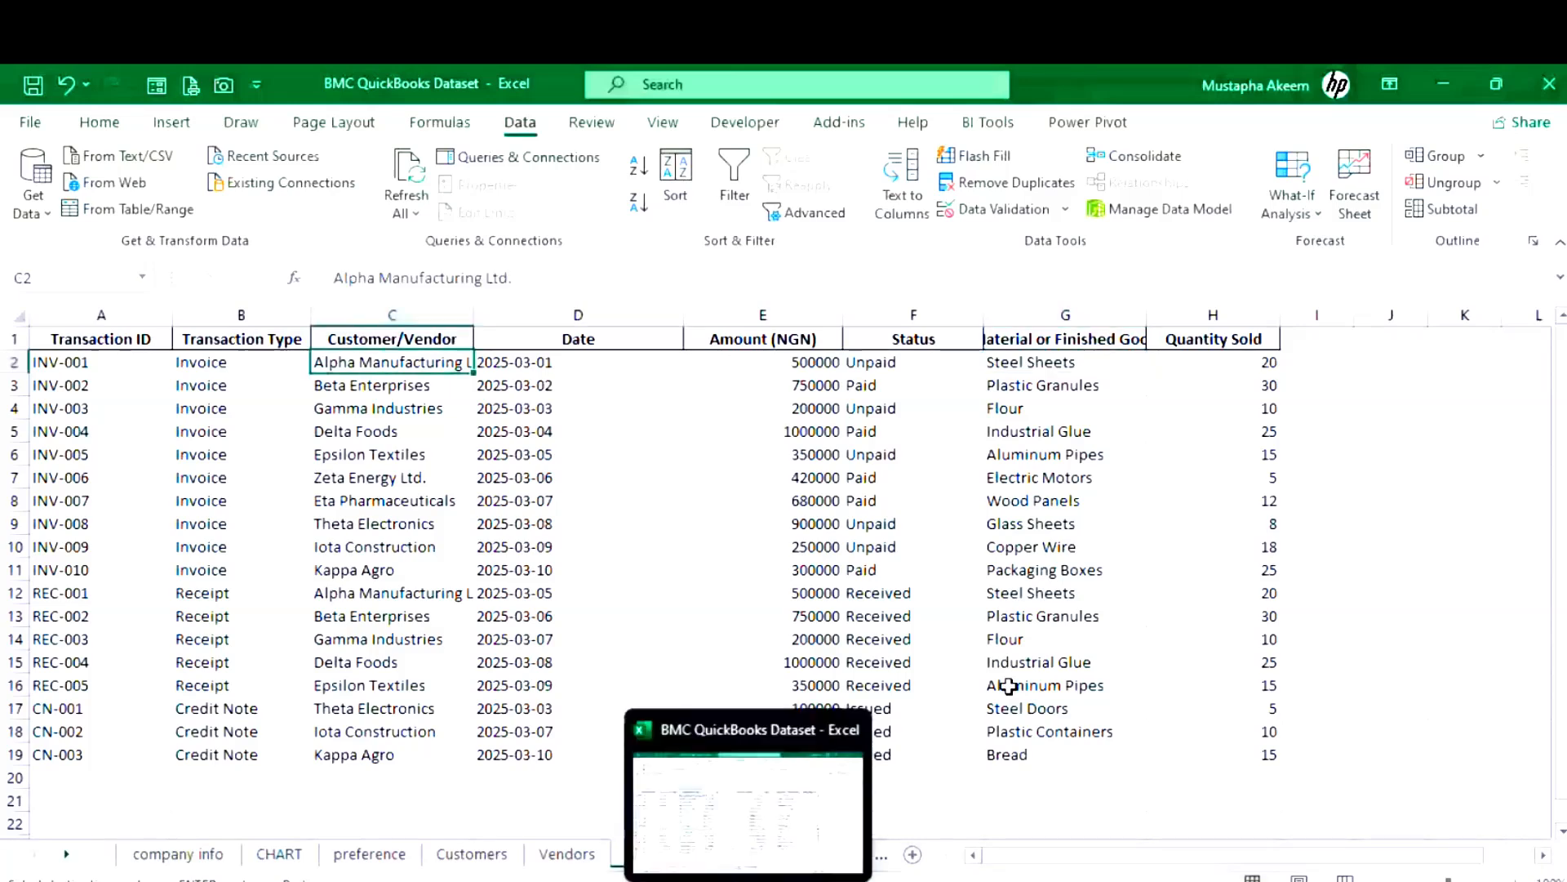
left_click(1021, 360)
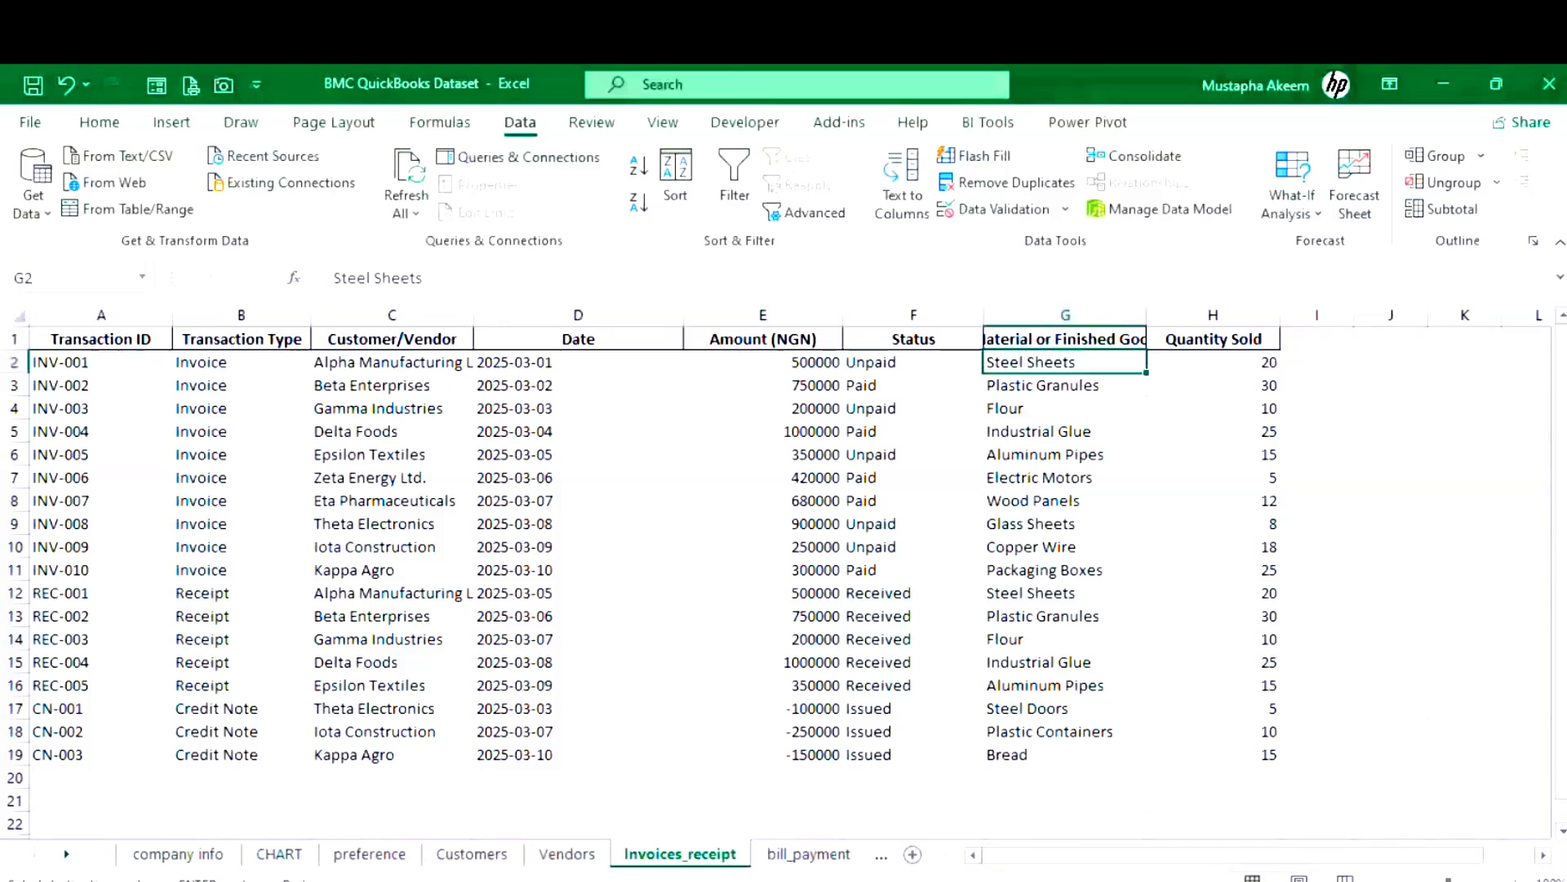
- Widen the Stock Quantity column on the Raw Materials sheet
left_click(815, 857)
left_click(815, 858)
left_click(816, 858)
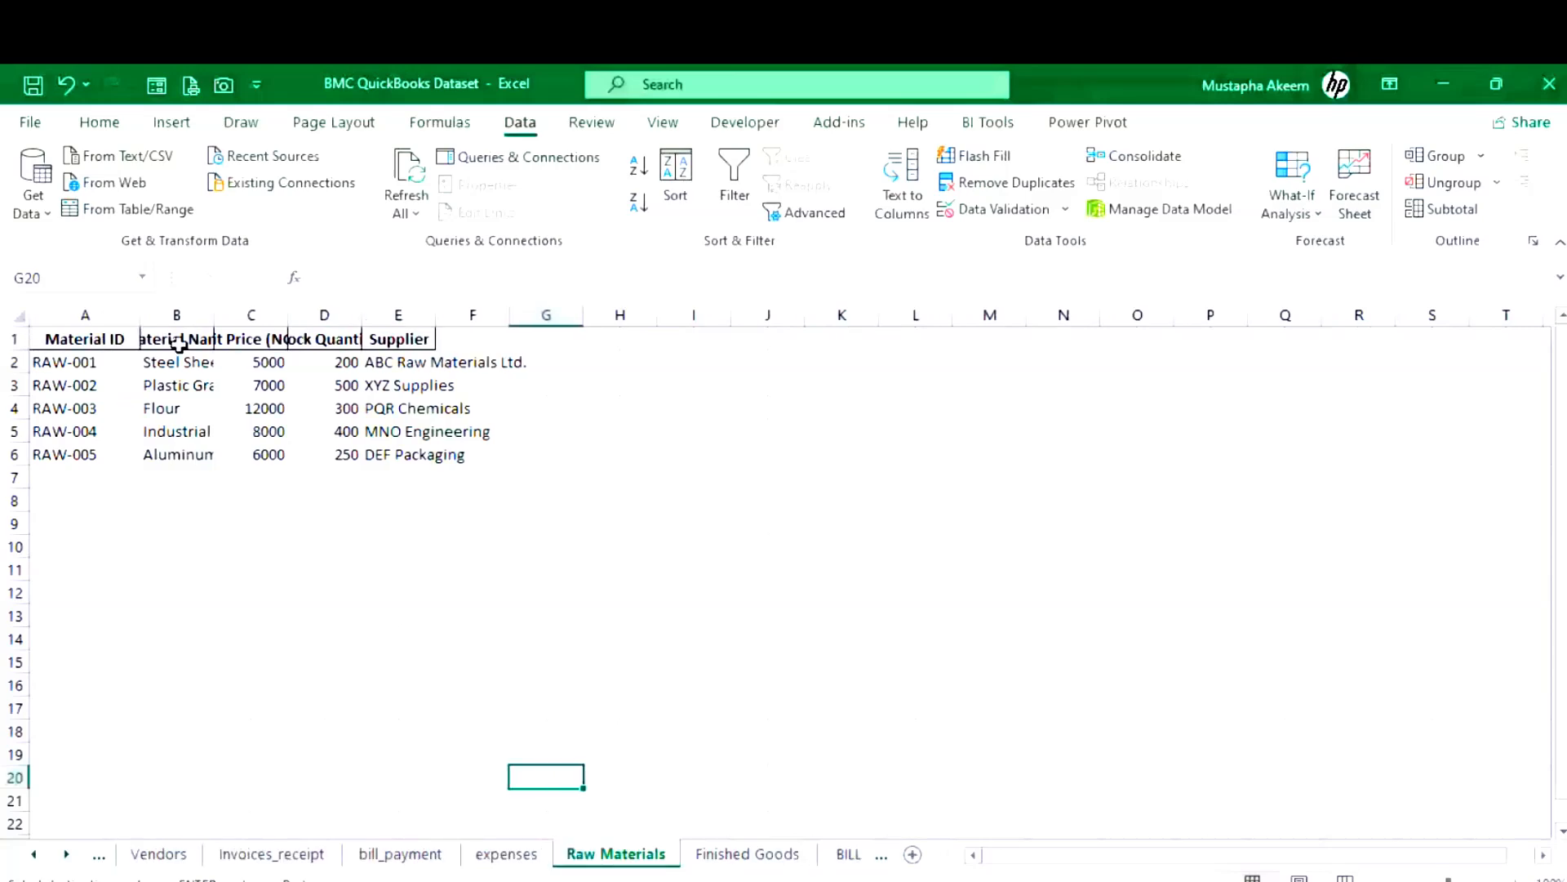
left_click_drag(467, 316, 615, 319)
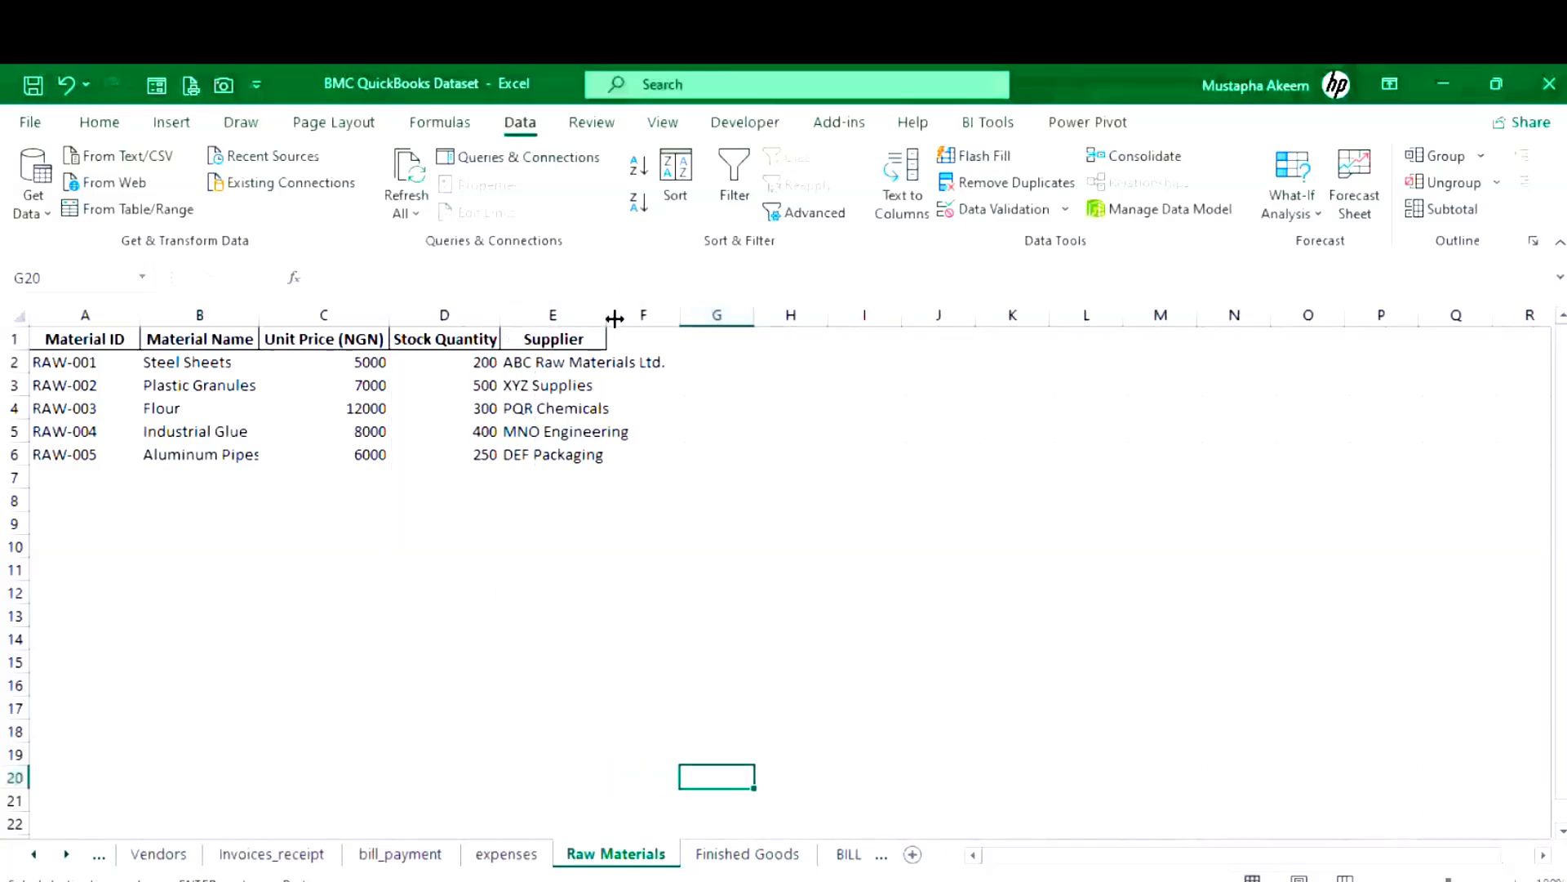
left_click(701, 832)
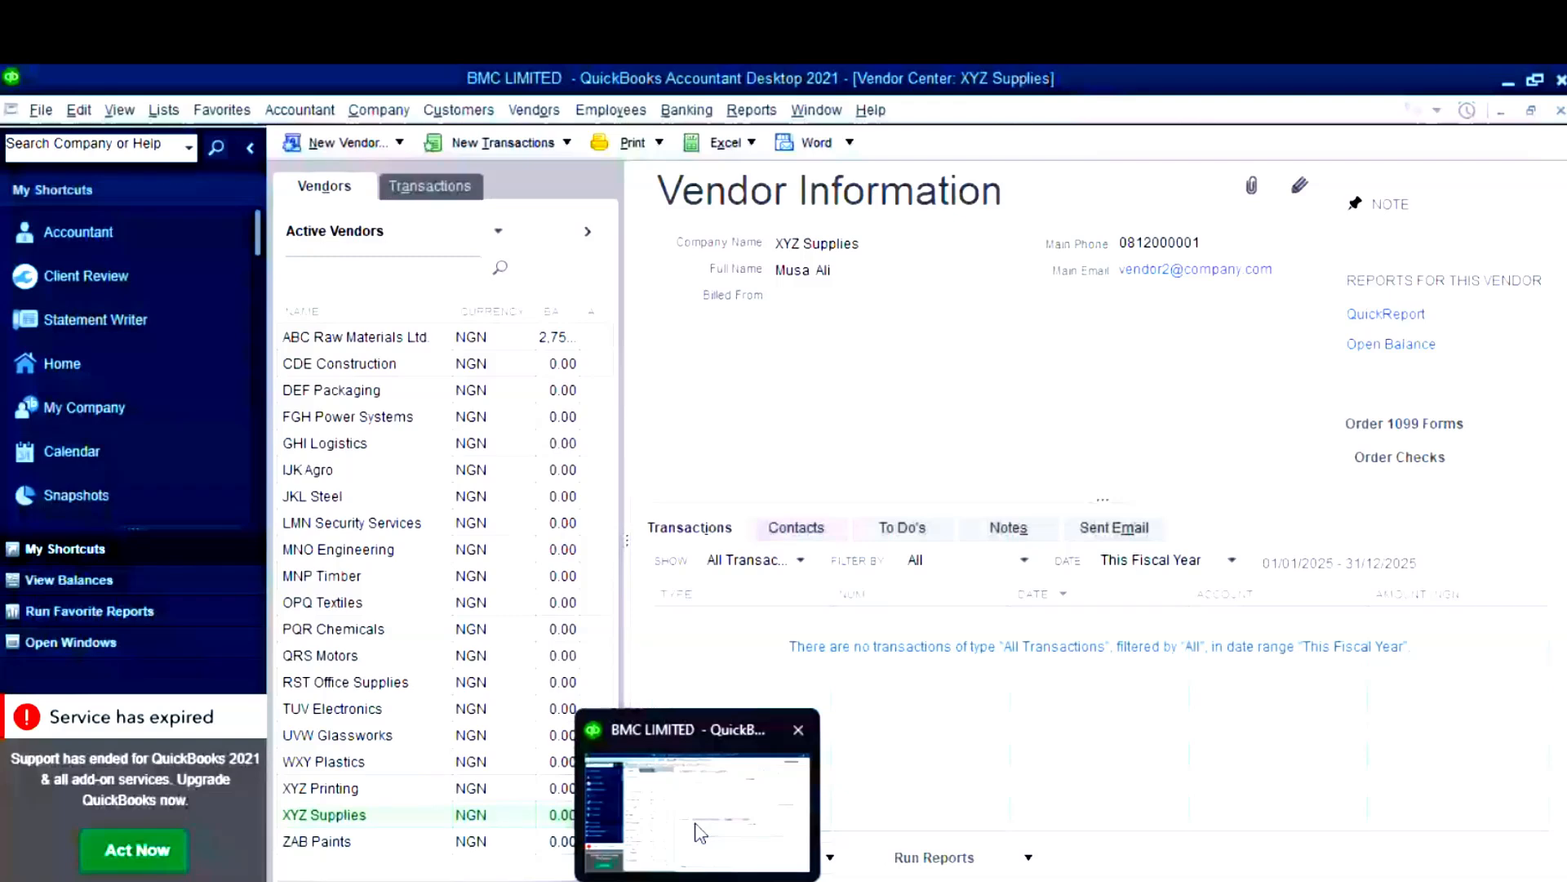
- Bring QuickBooks forward with the blank Service-type New Item form and open the Edit menu
left_click(700, 833)
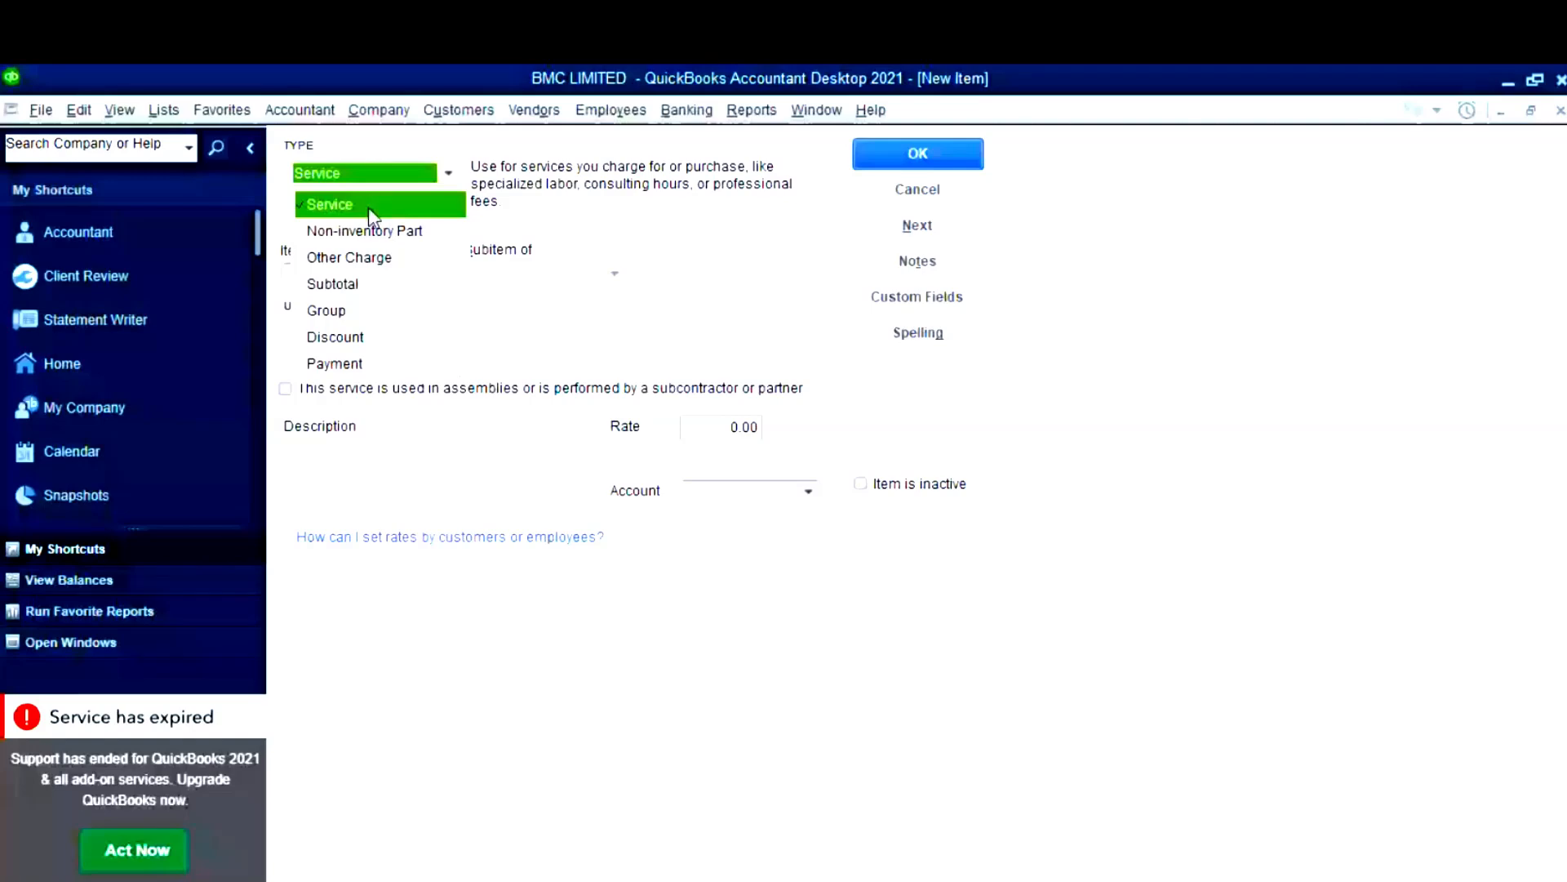
left_click(79, 110)
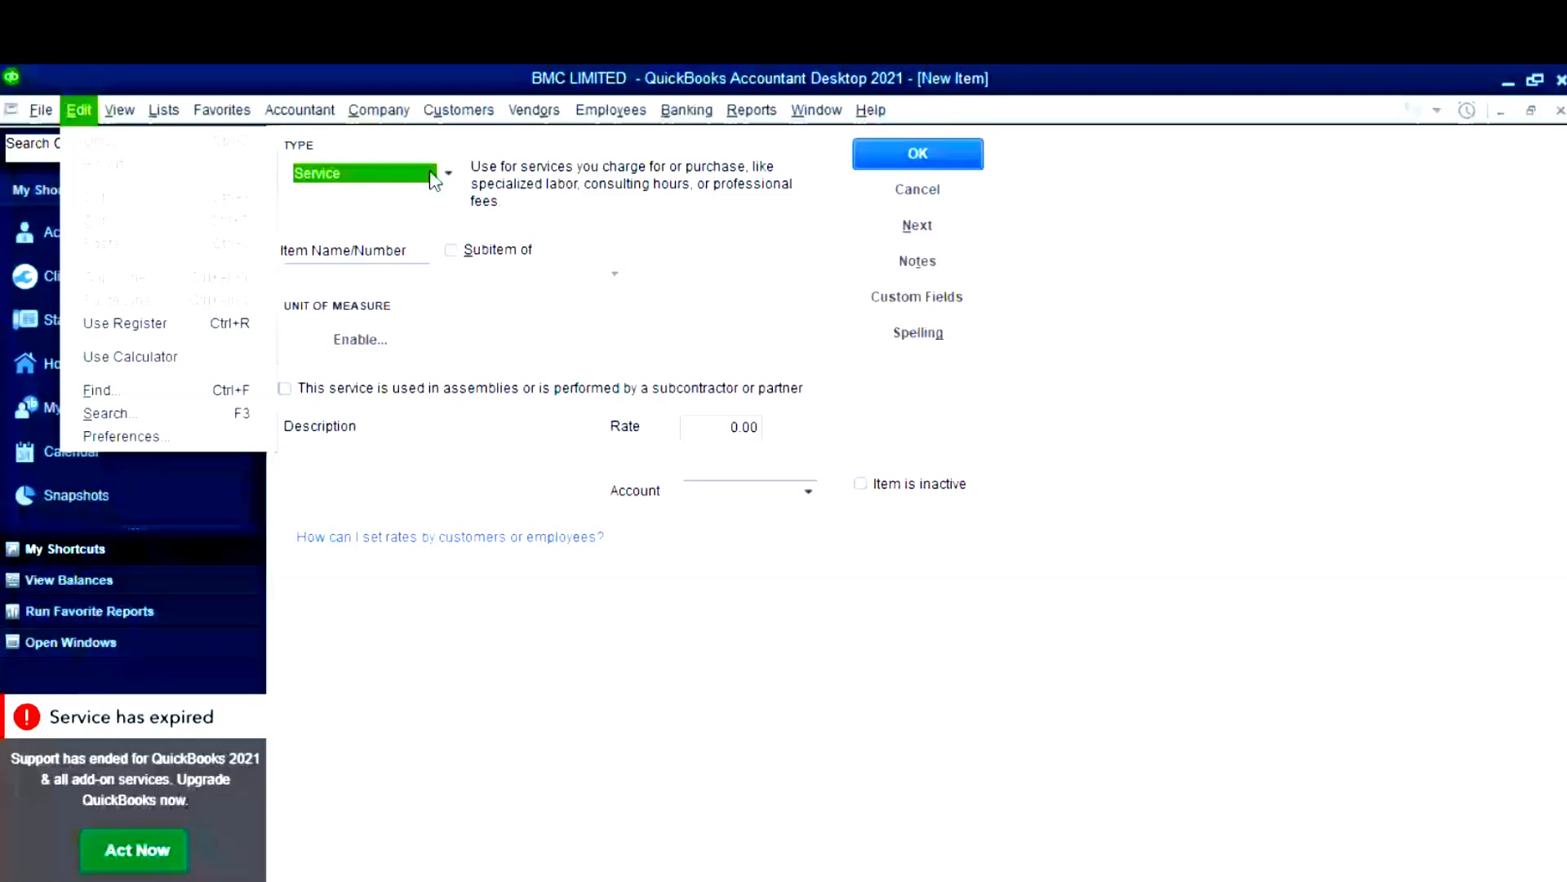
- Try the Items & Inventory preferences, dismiss the warnings, and cancel the unfinished new item
left_click(85, 117)
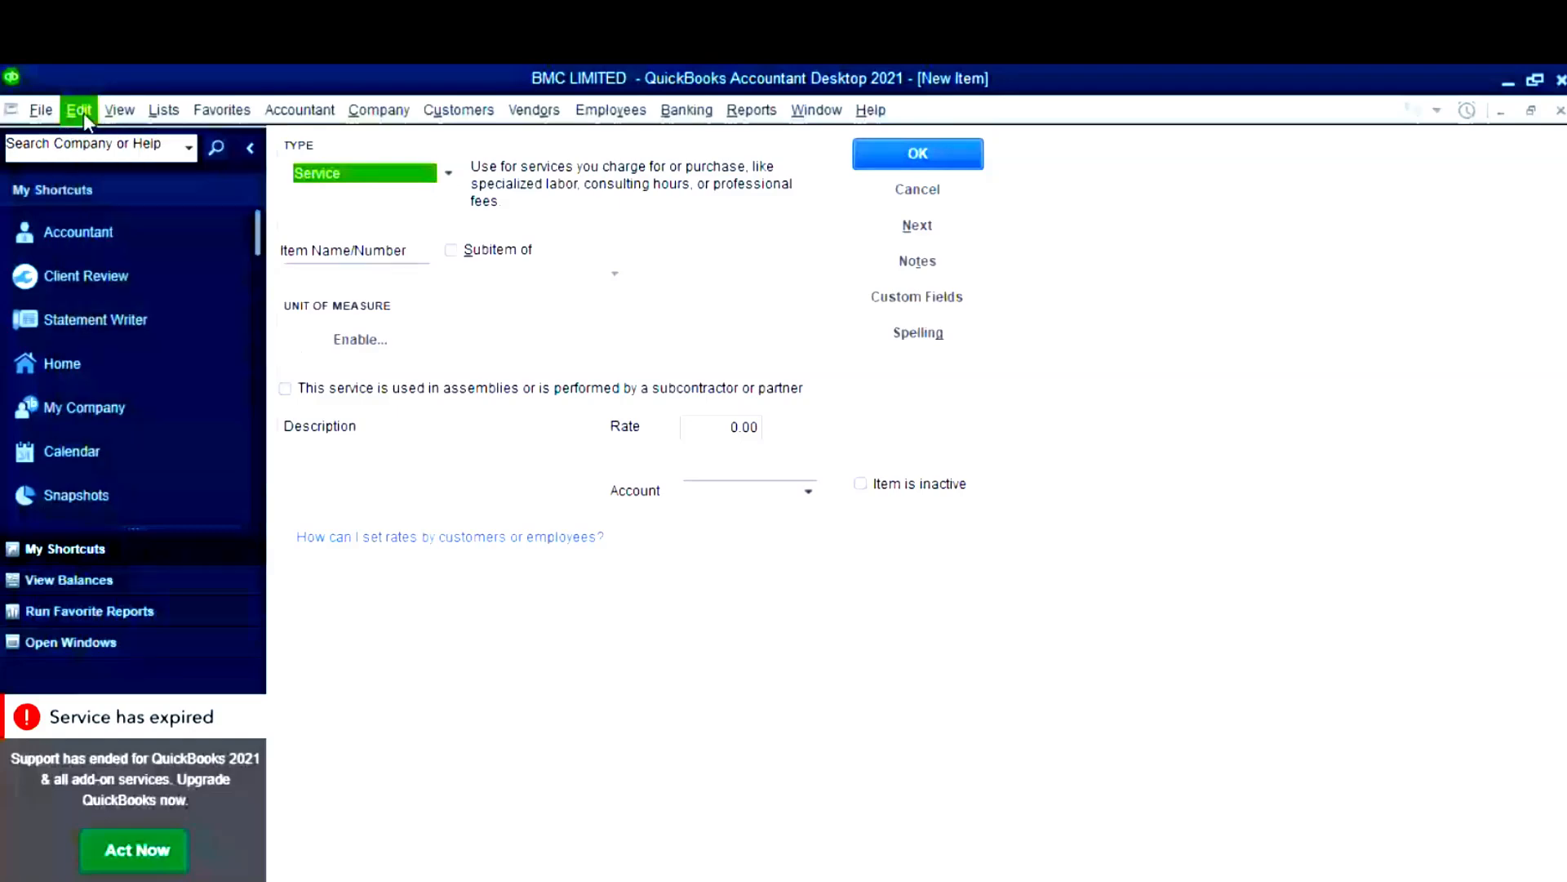
left_click(85, 116)
left_click(166, 451)
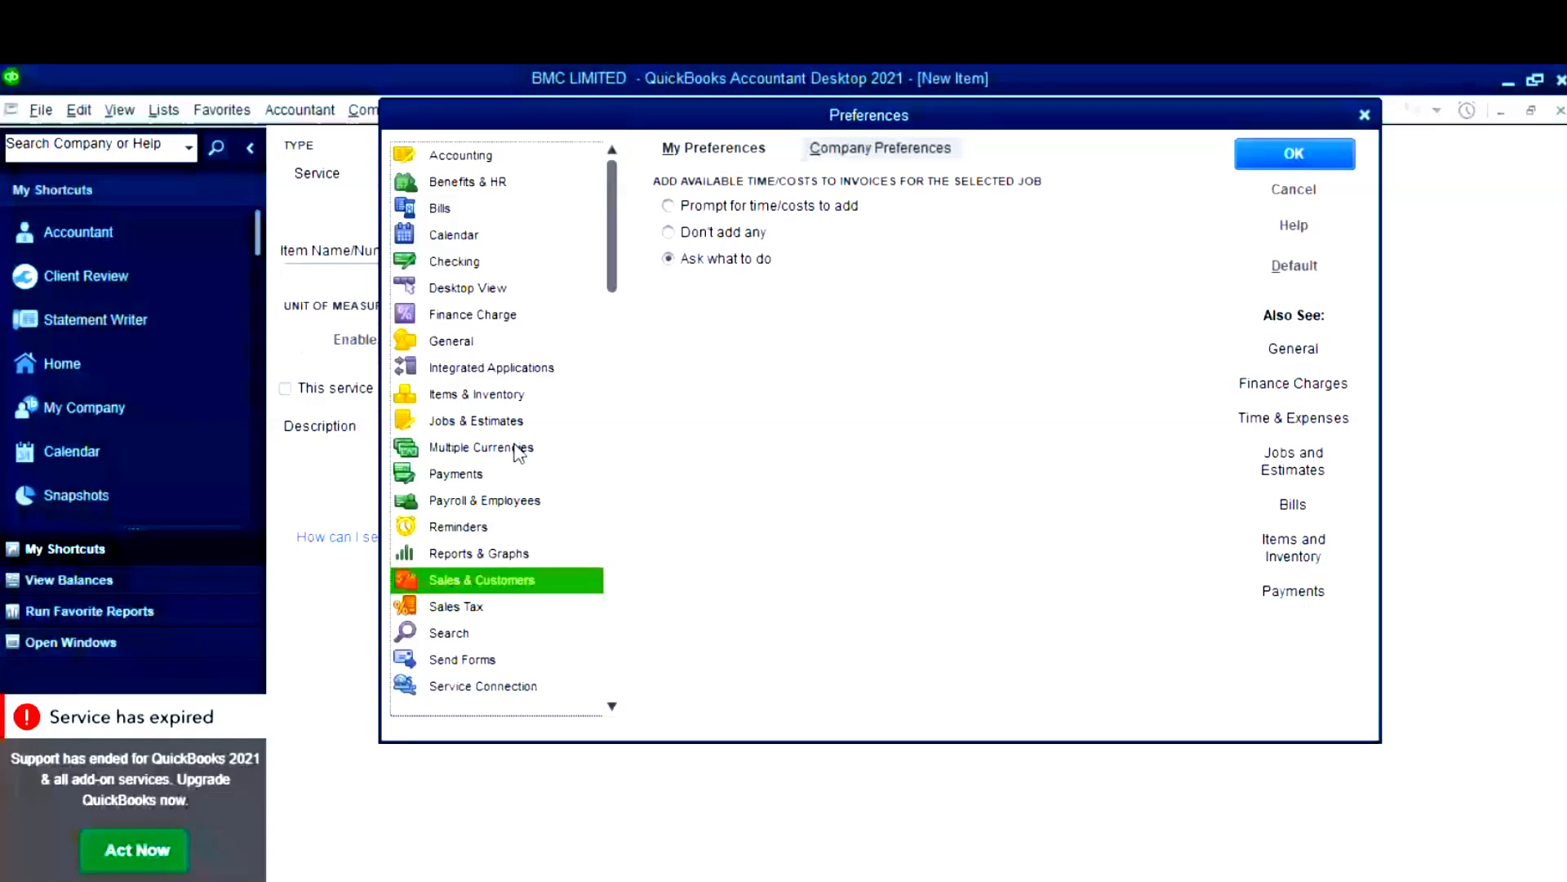
left_click(478, 394)
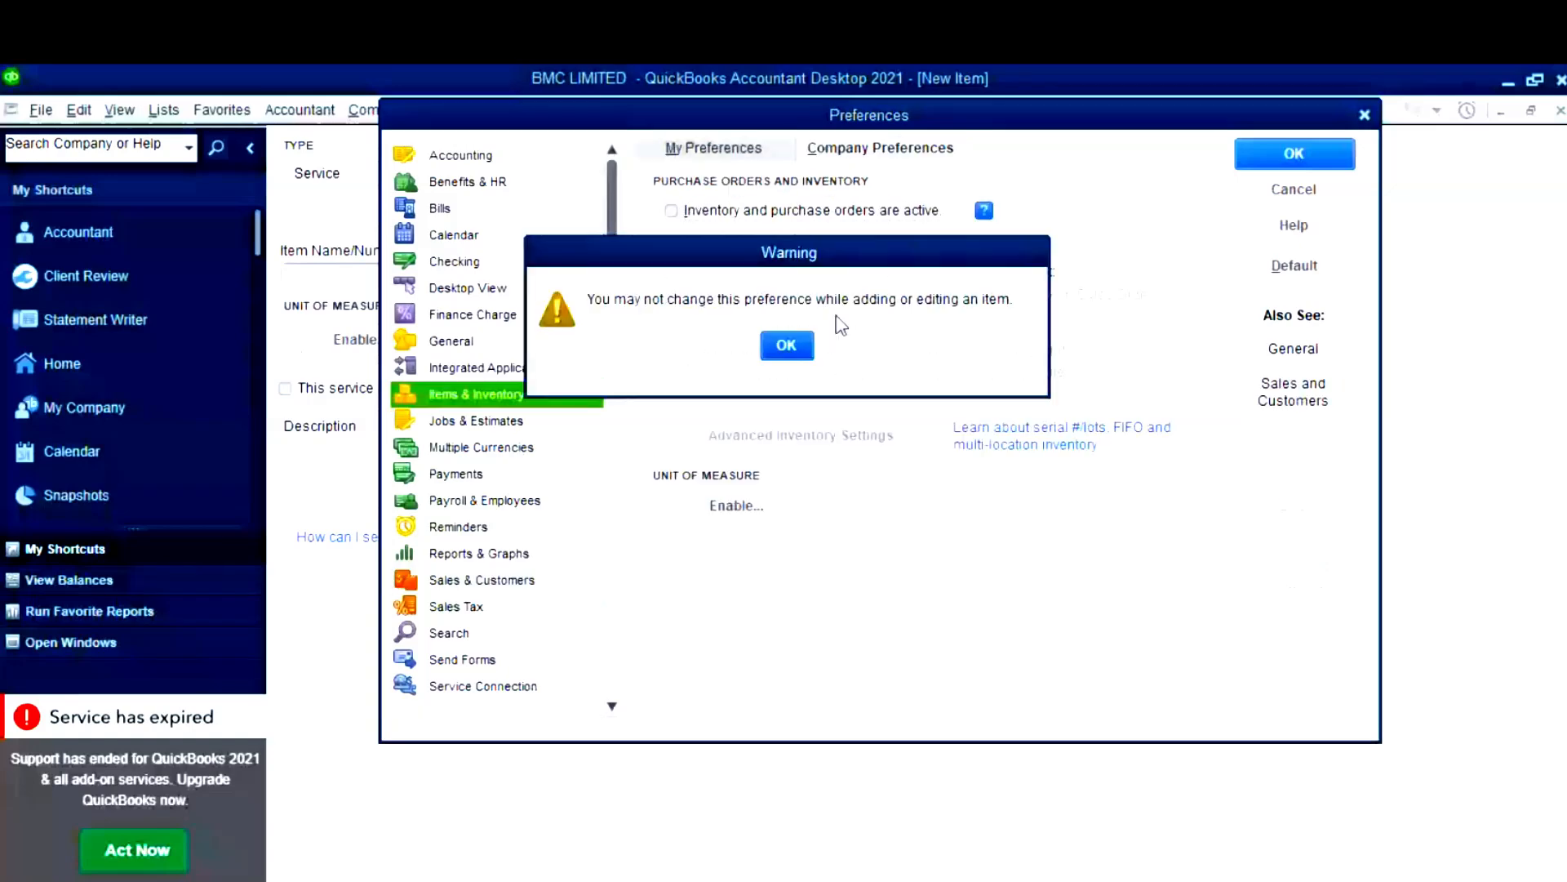
left_click(798, 347)
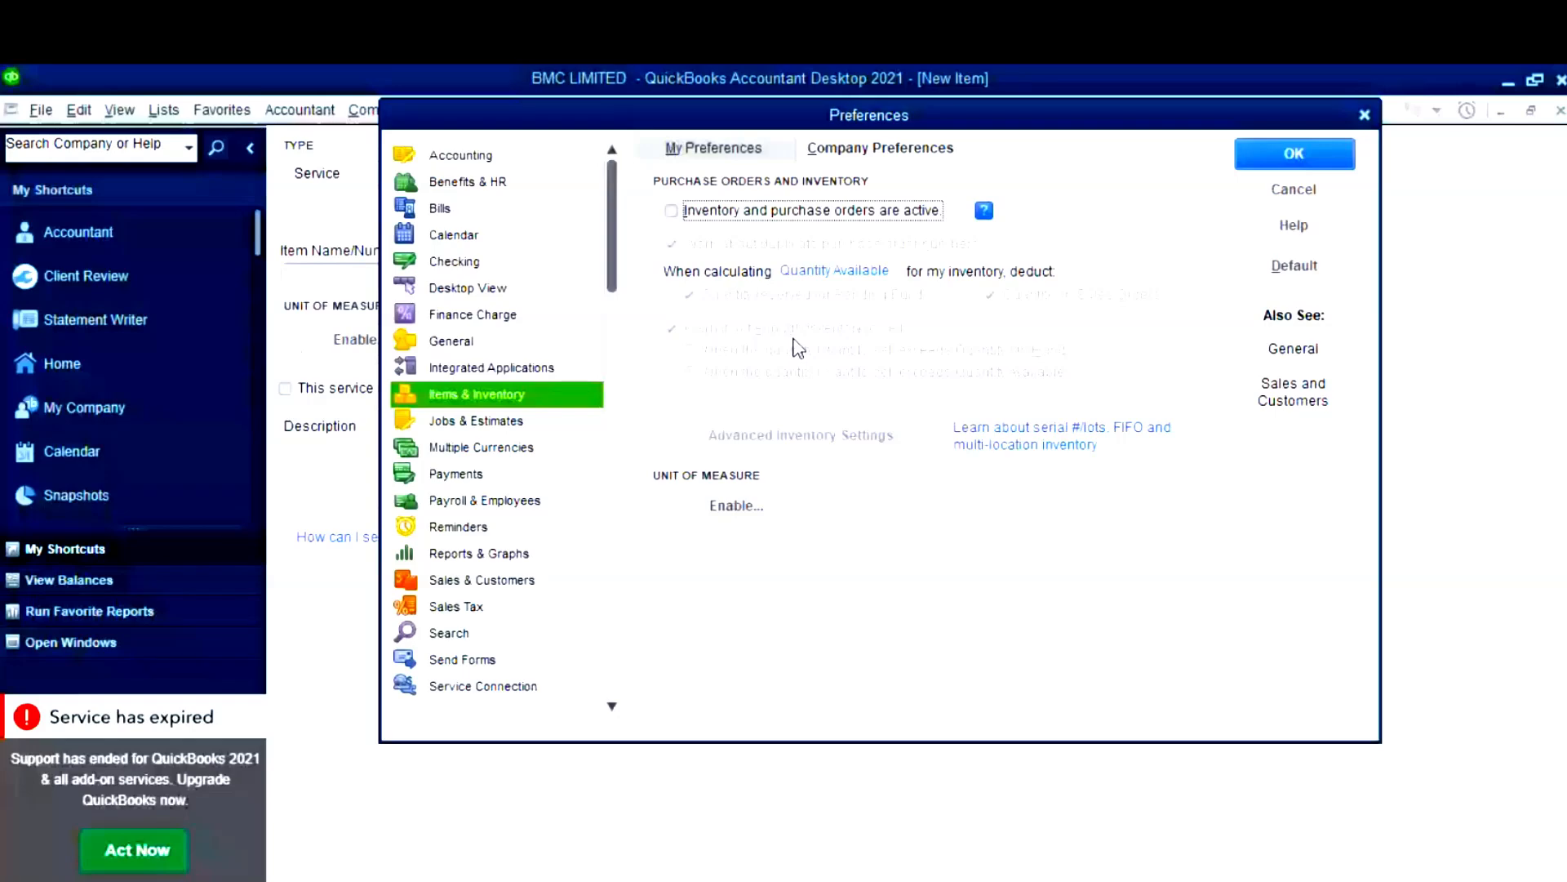
left_click(798, 348)
left_click(1355, 162)
left_click(916, 186)
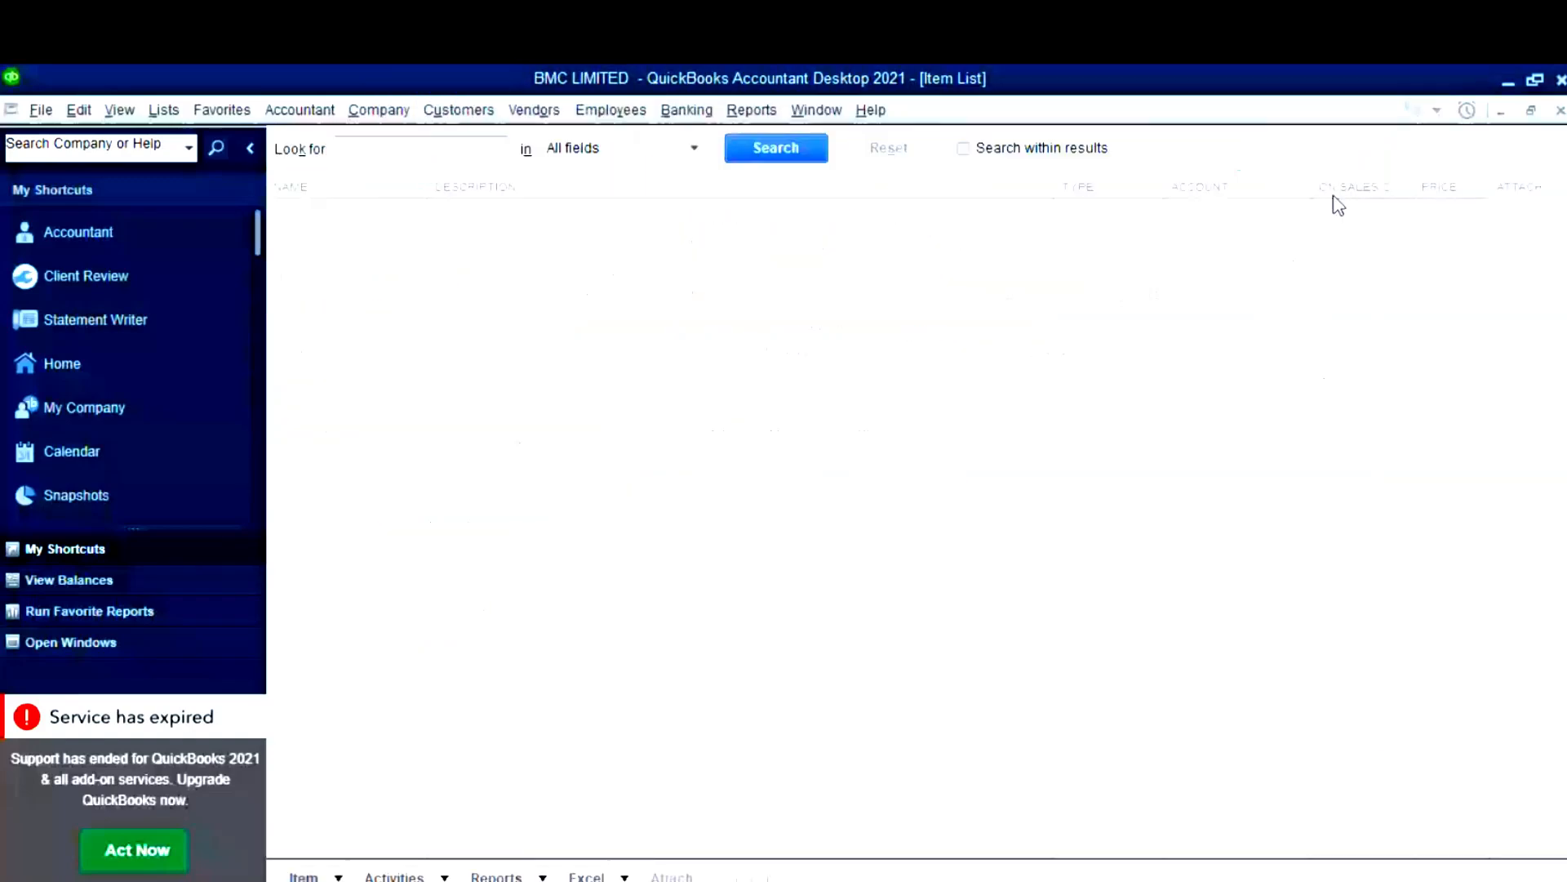
- Turn on inventory and purchase orders in Items & Inventory company preferences, accepting closing all windows
left_click(88, 114)
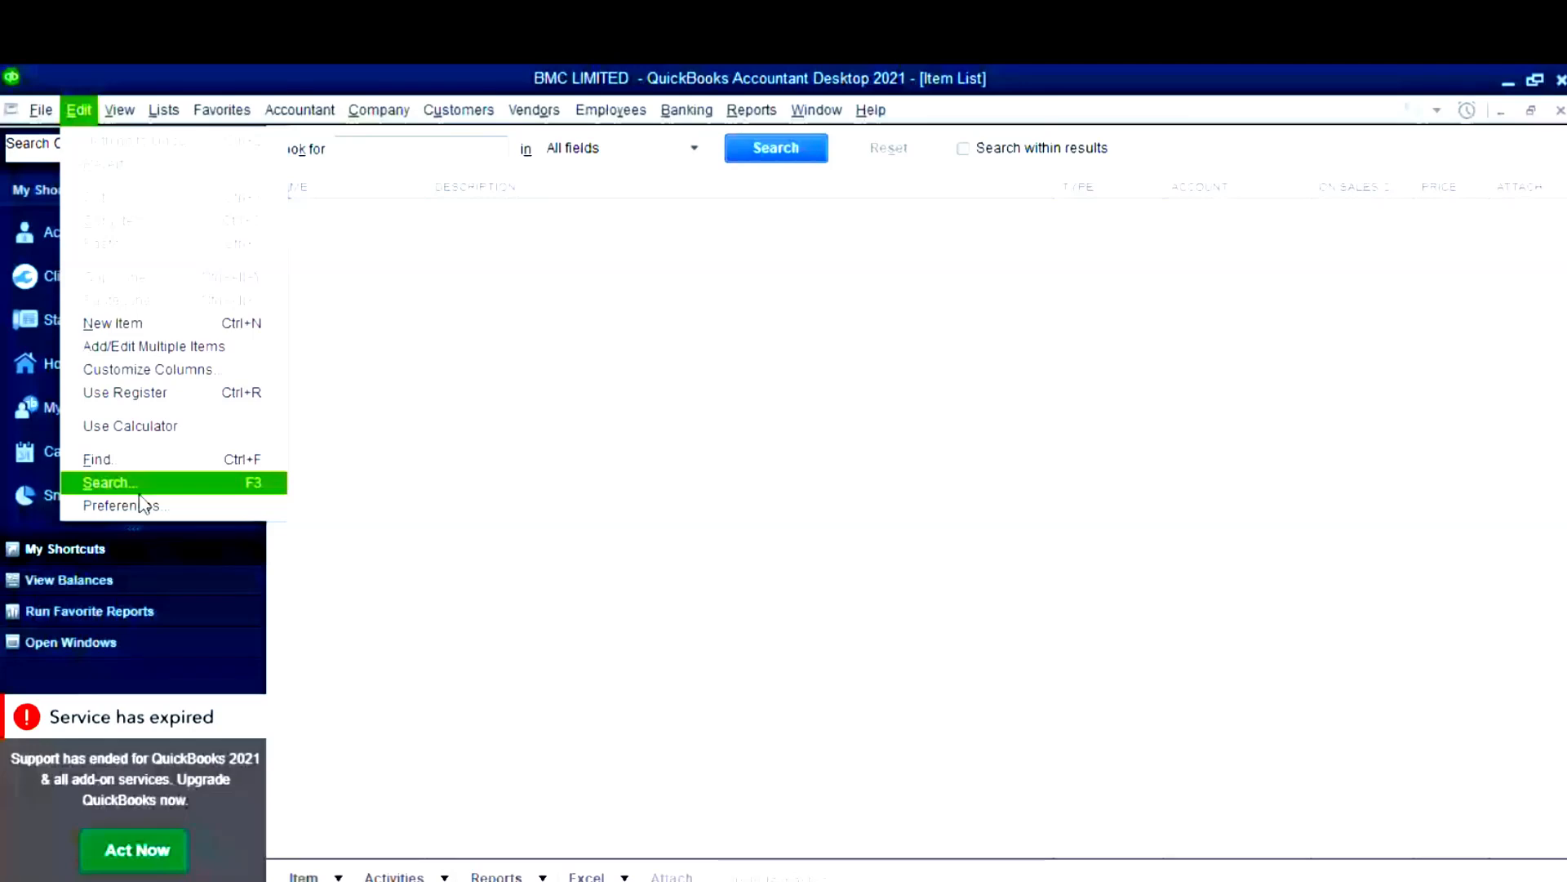
left_click(130, 505)
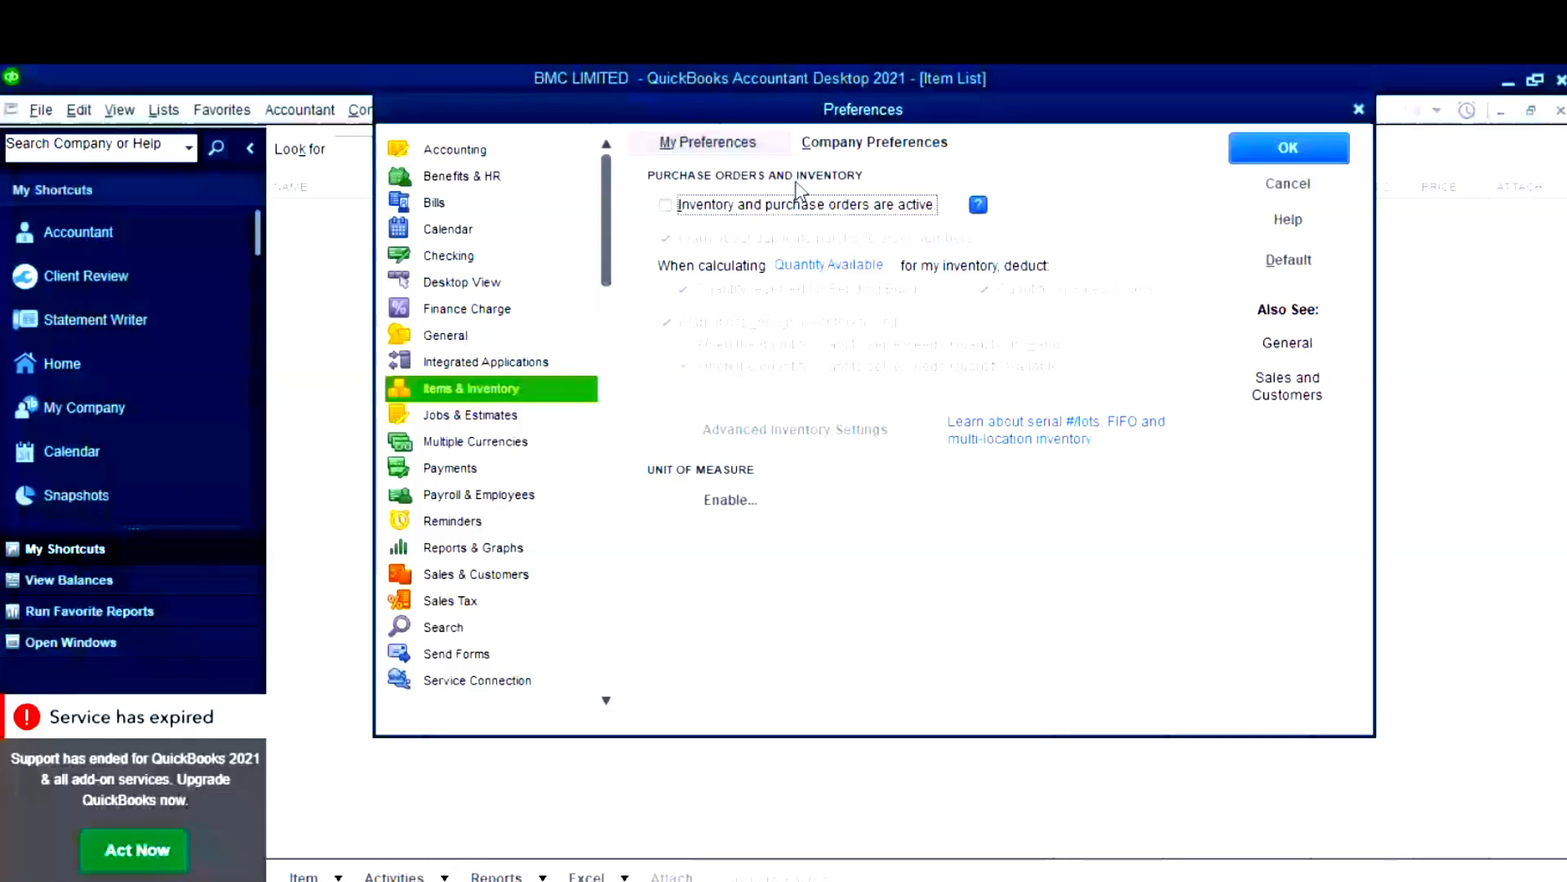
left_click(799, 204)
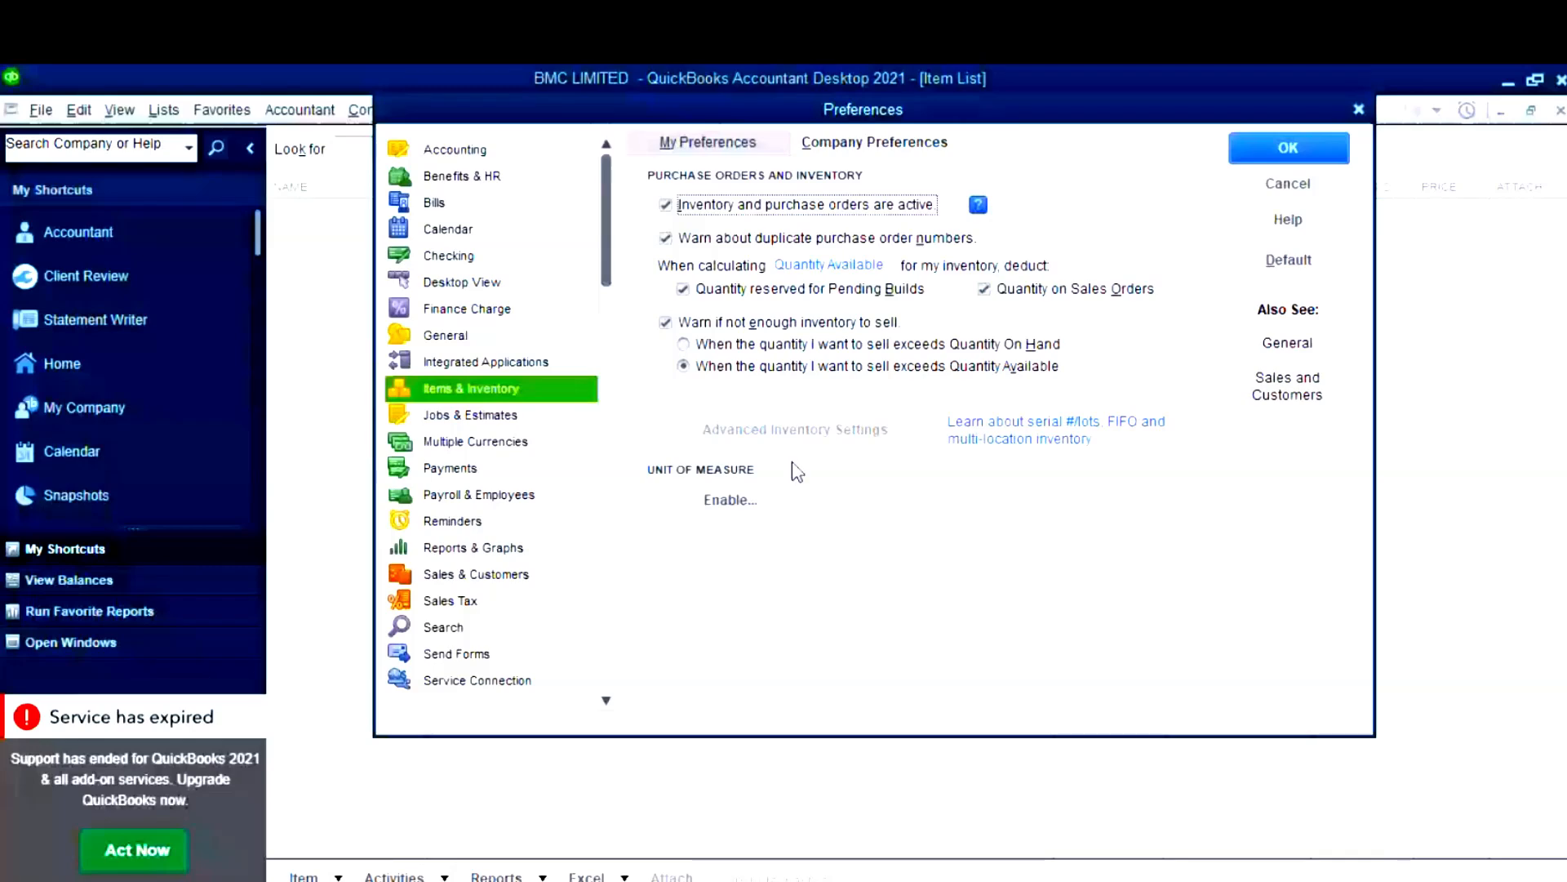
left_click(1288, 148)
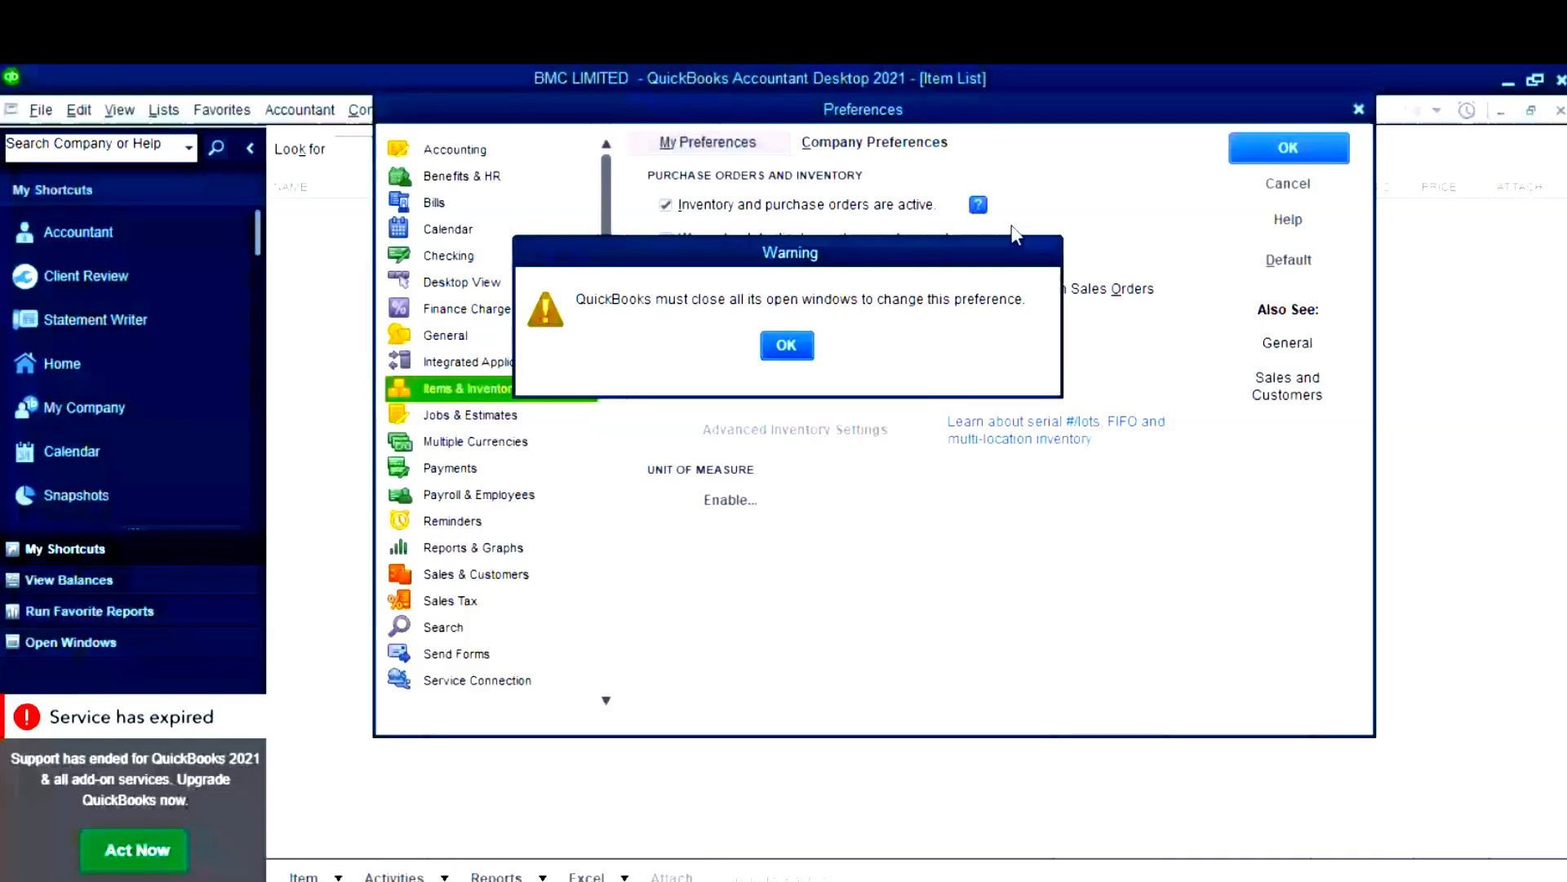
left_click(789, 346)
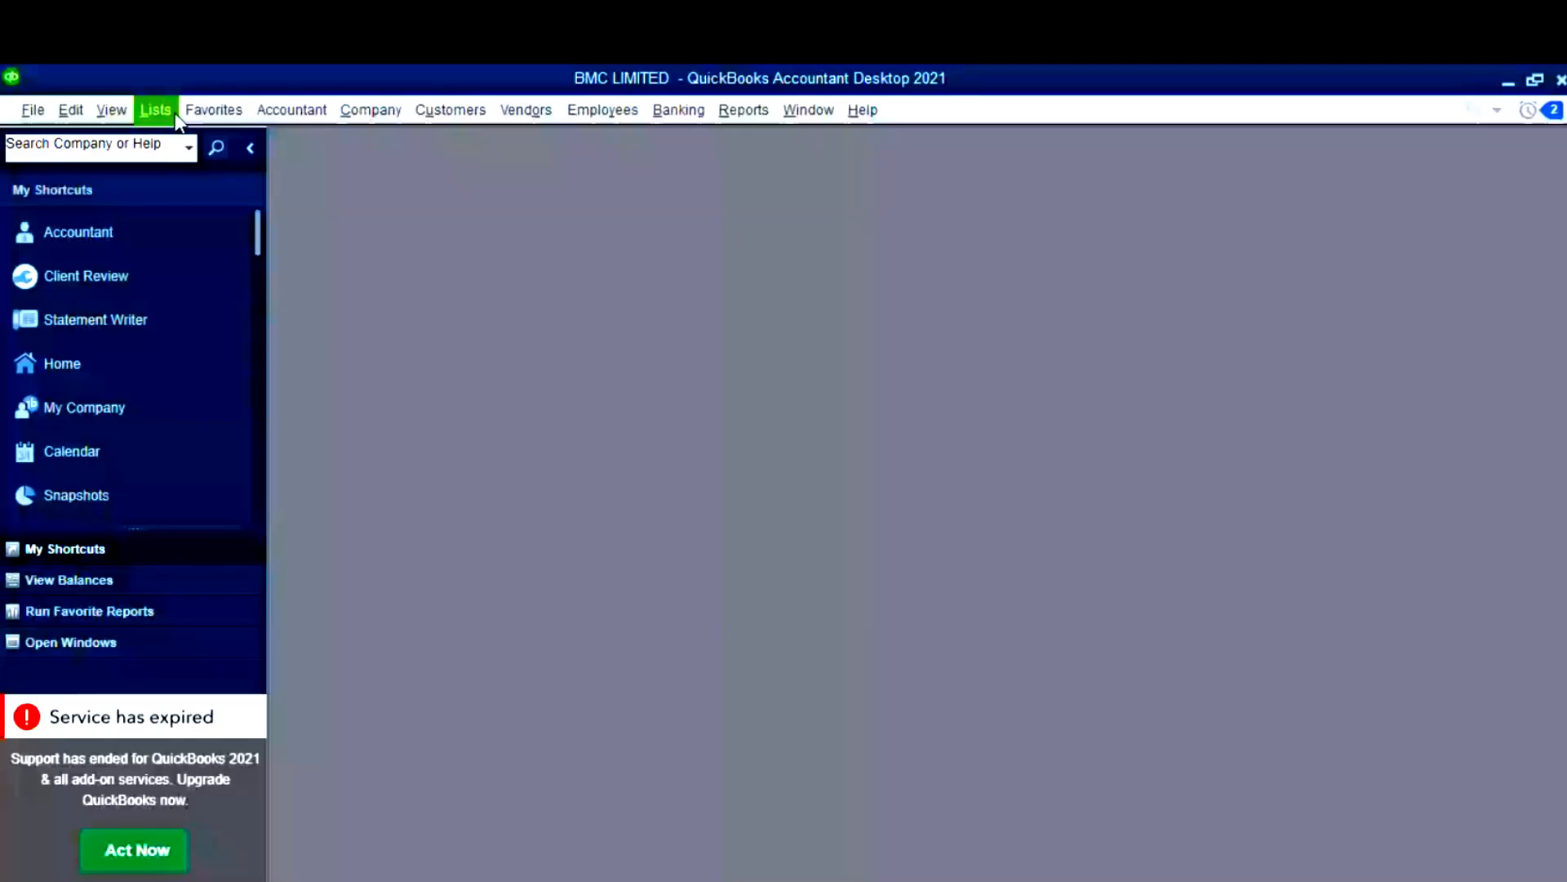
- Open the Item List maximized and start a new item of type Inventory Part
left_click(155, 109)
left_click(180, 167)
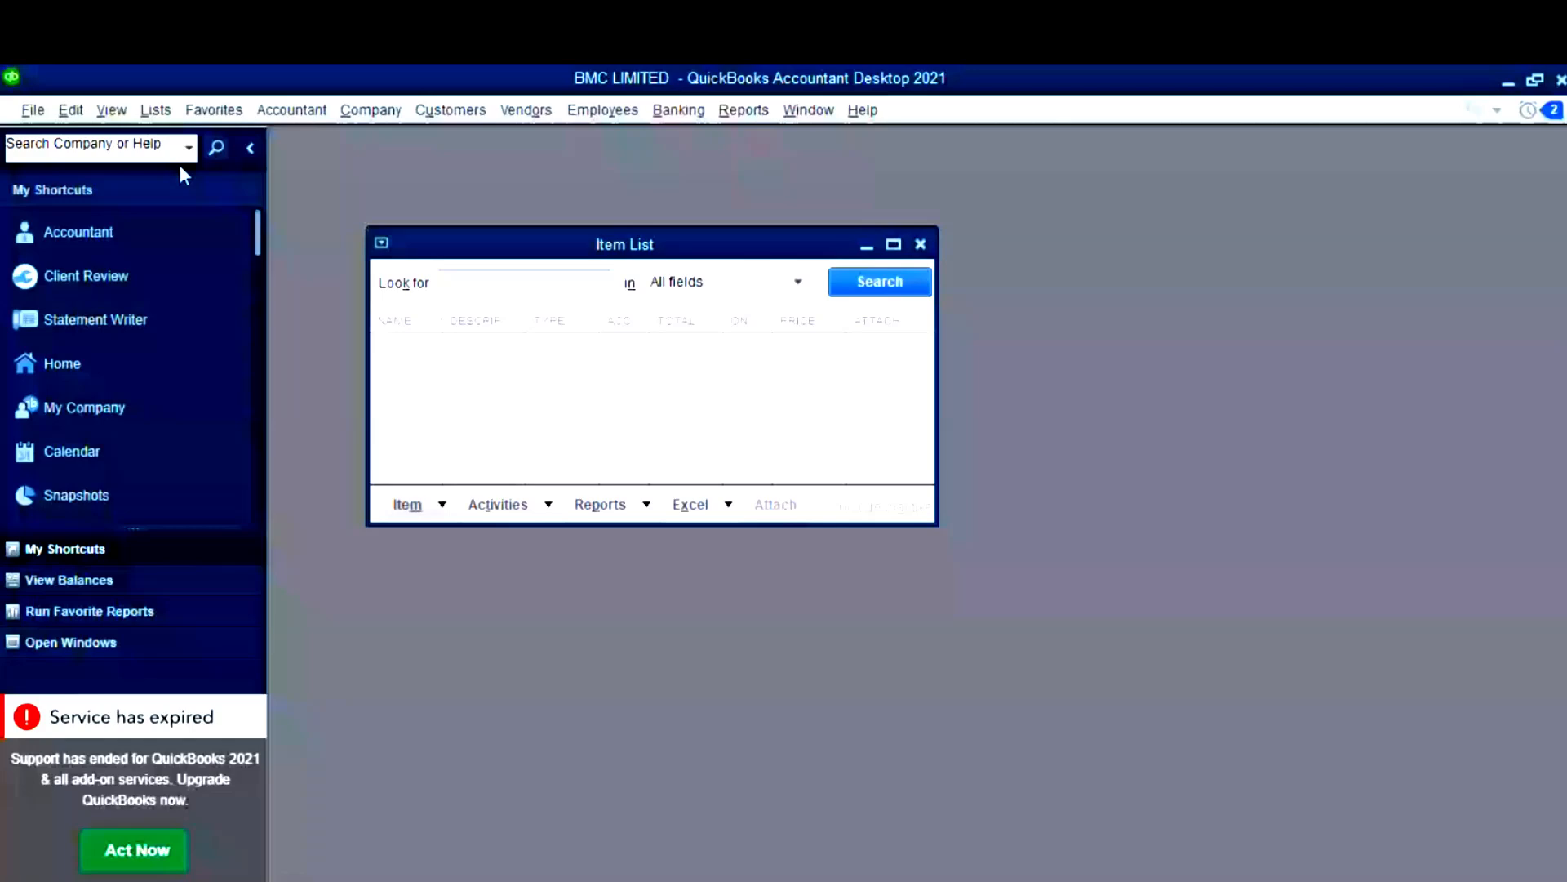
left_click(894, 245)
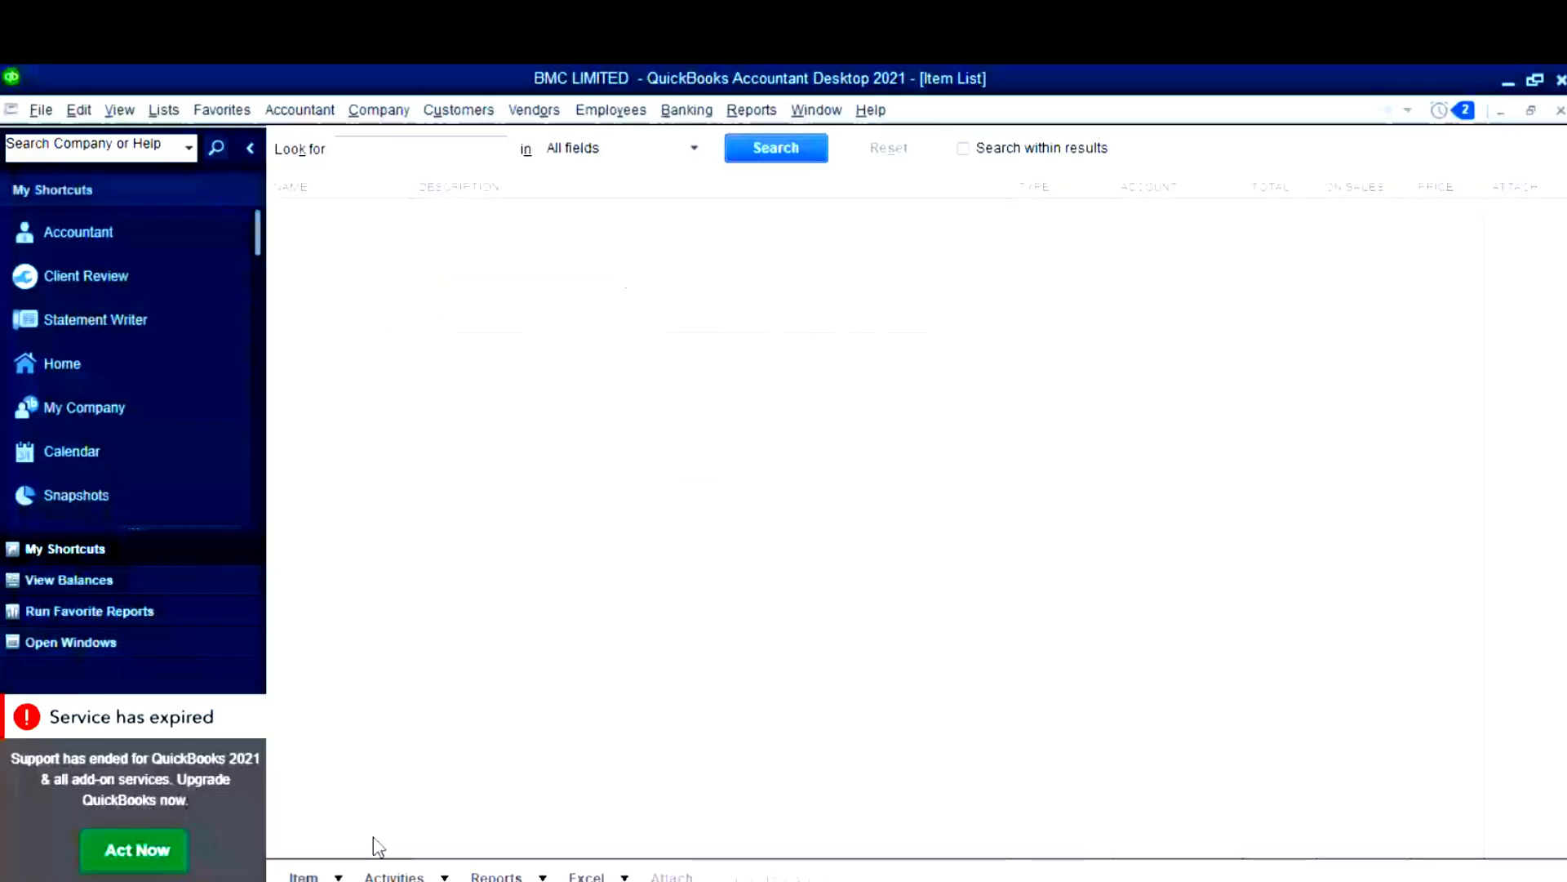
key("ctrl+n")
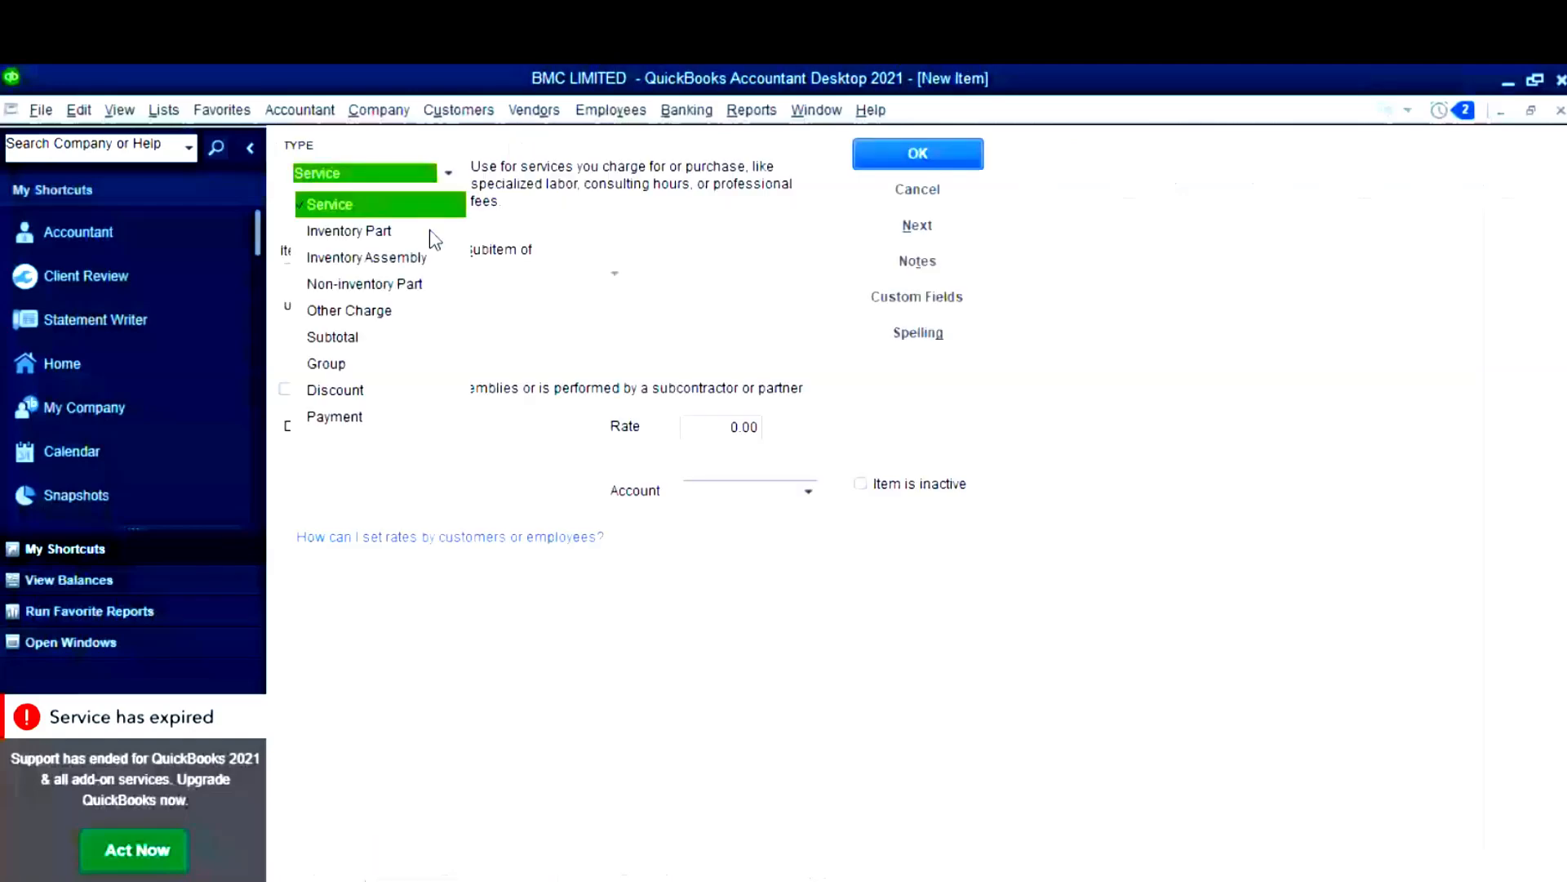
left_click(346, 232)
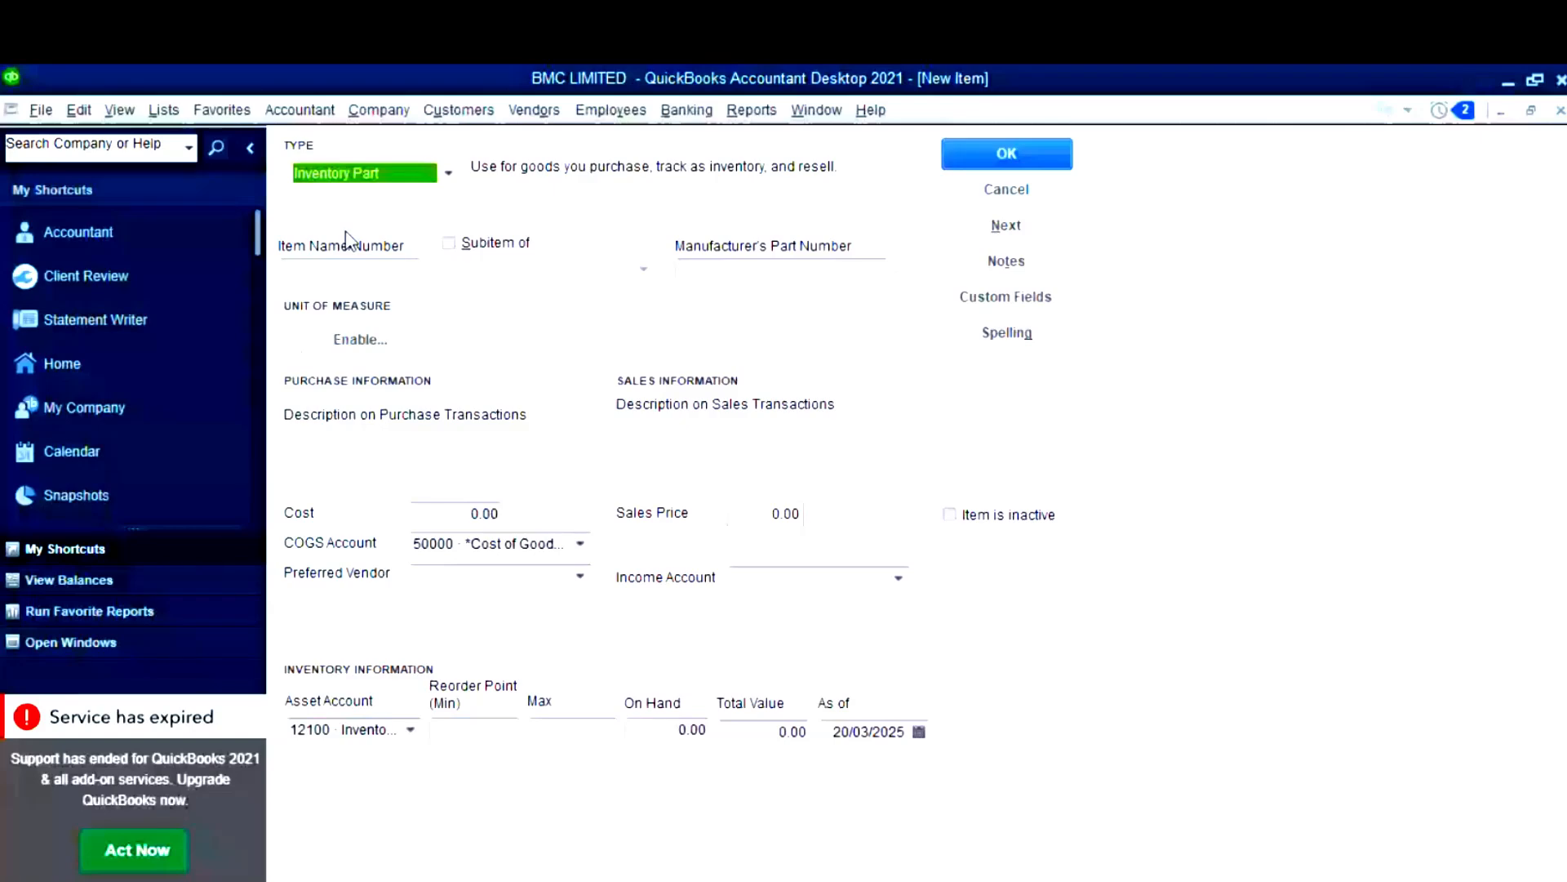
key("alt+Tab")
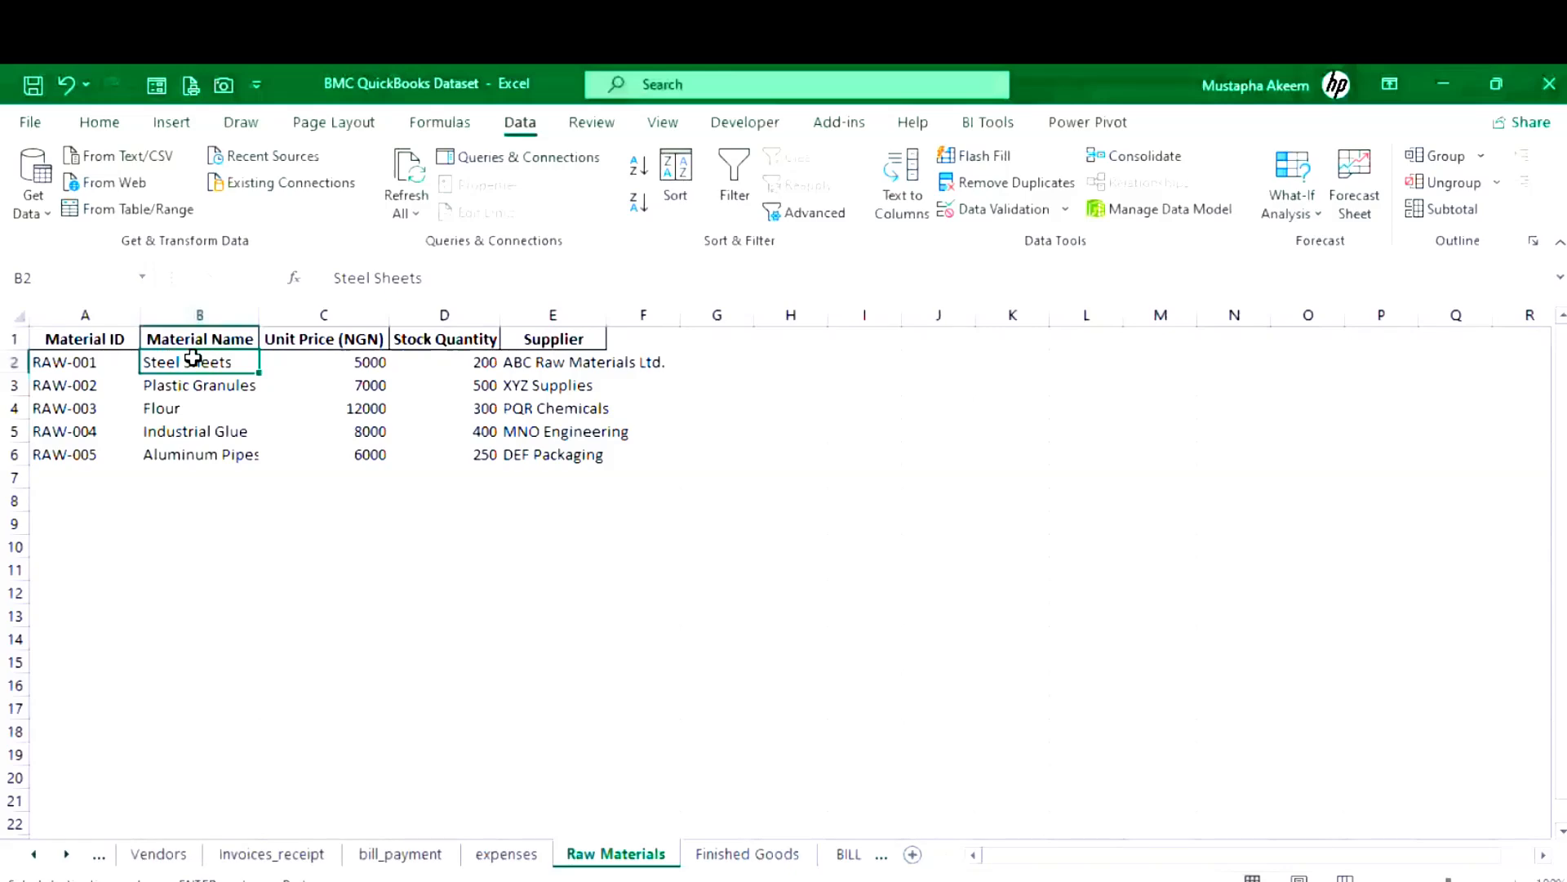
- Copy Steel Sheets' unit price 5000, stock quantity 200 and supplier ABC Raw Materials Ltd
left_click(327, 366)
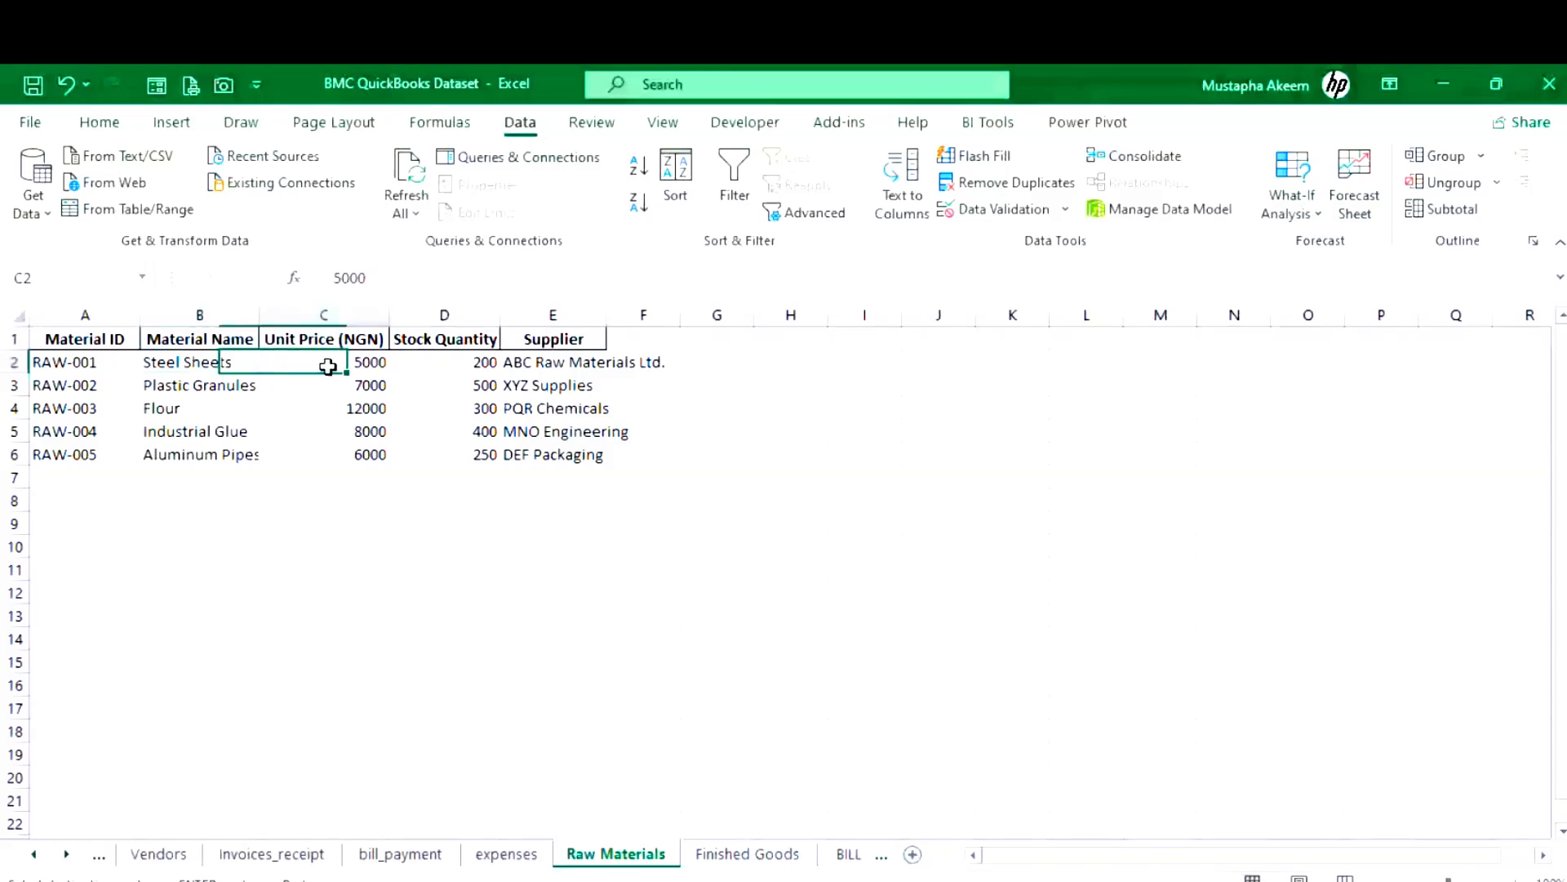
left_click(536, 368)
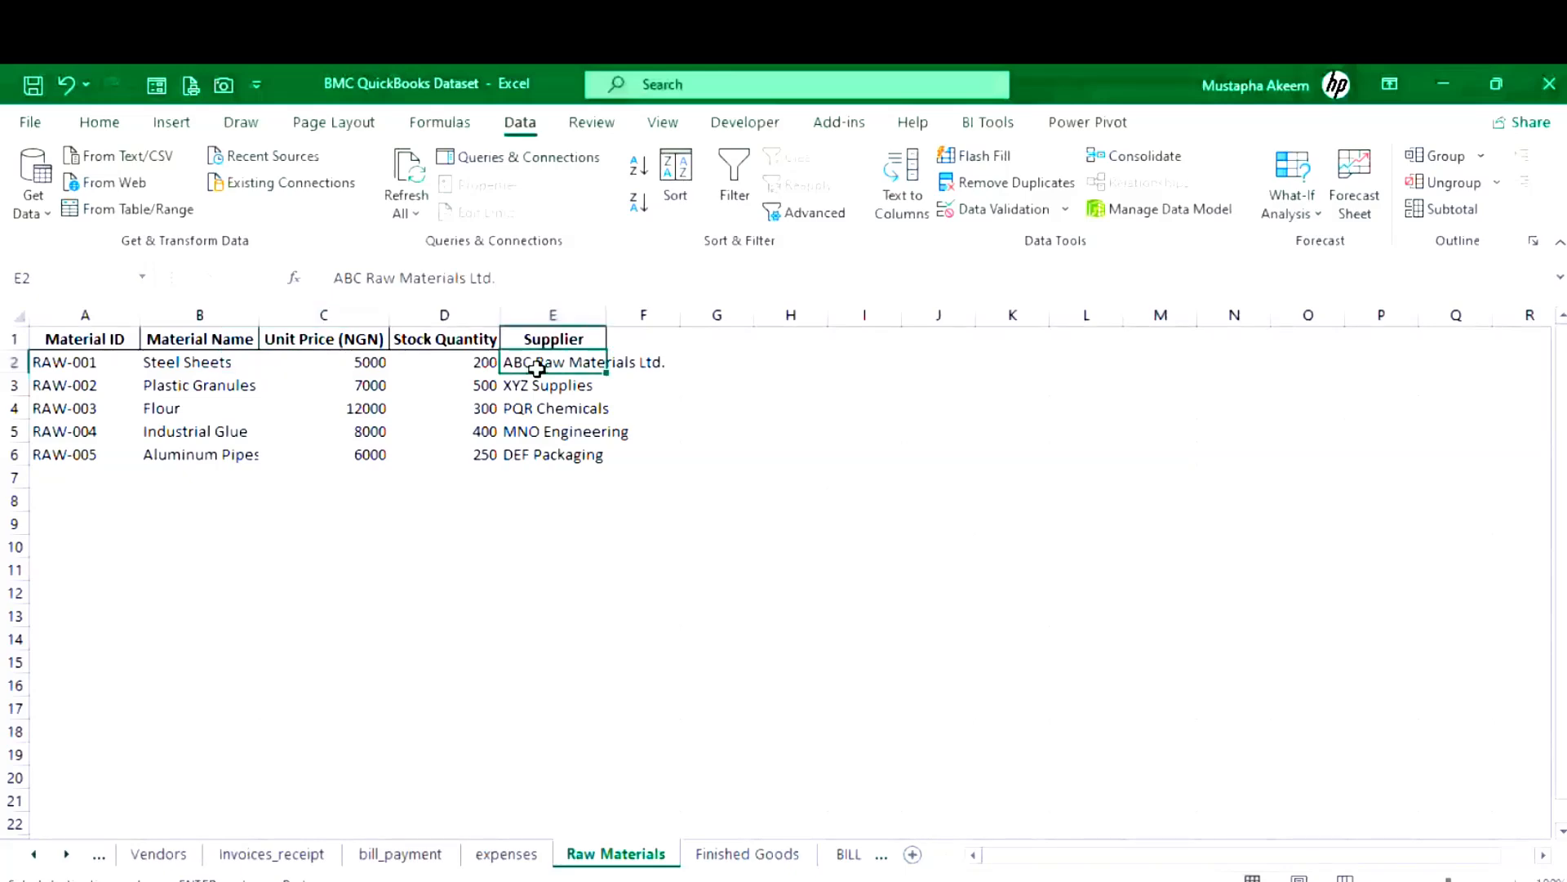
left_click(109, 360)
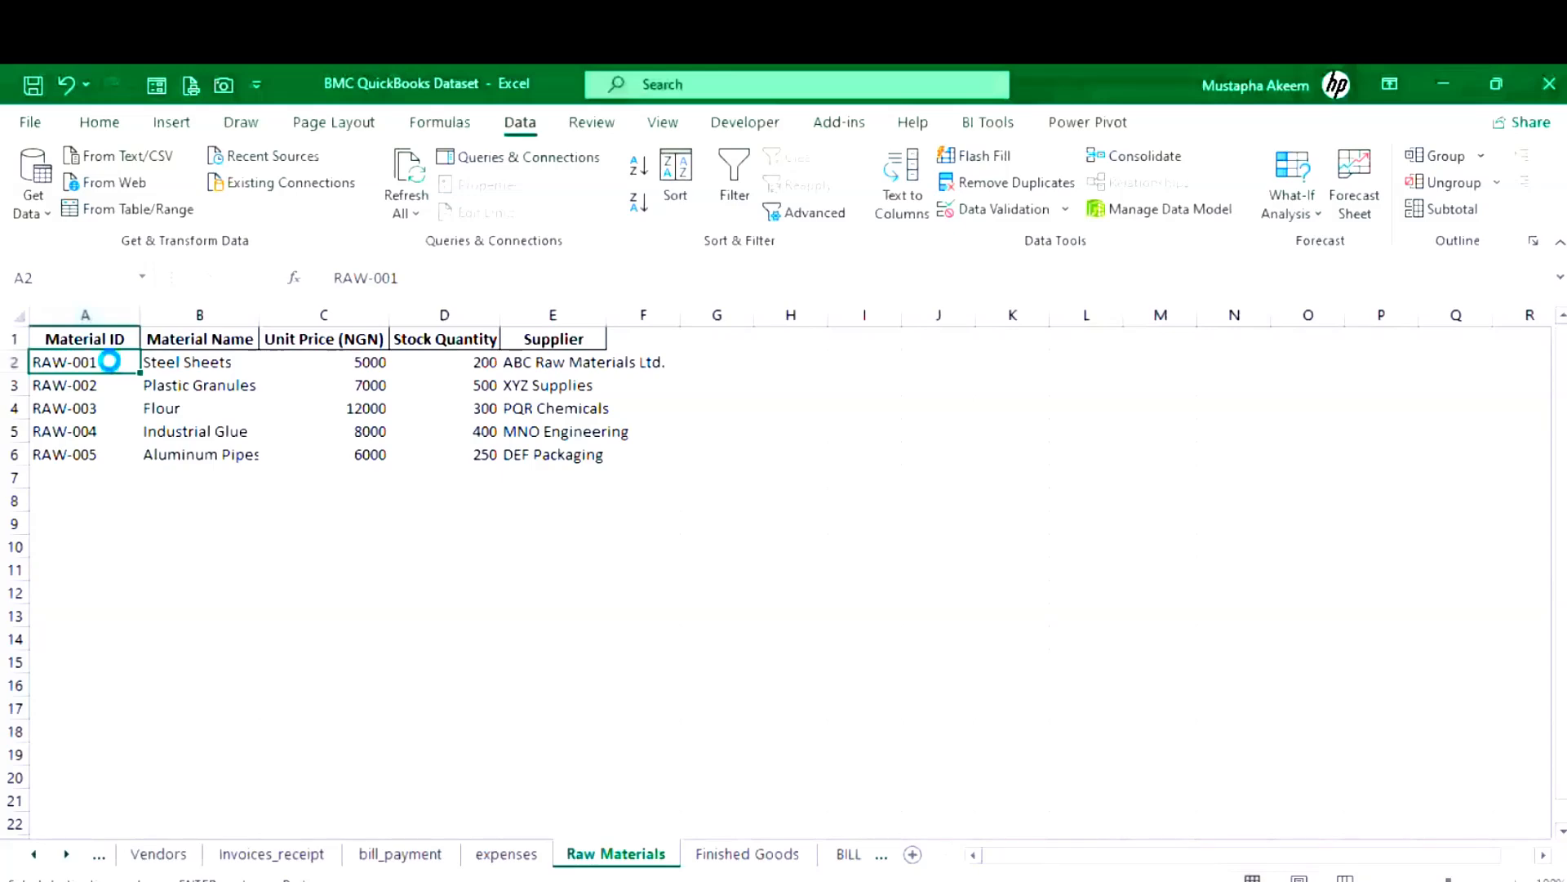
left_click(338, 363)
key("ctrl+c")
left_click(433, 369)
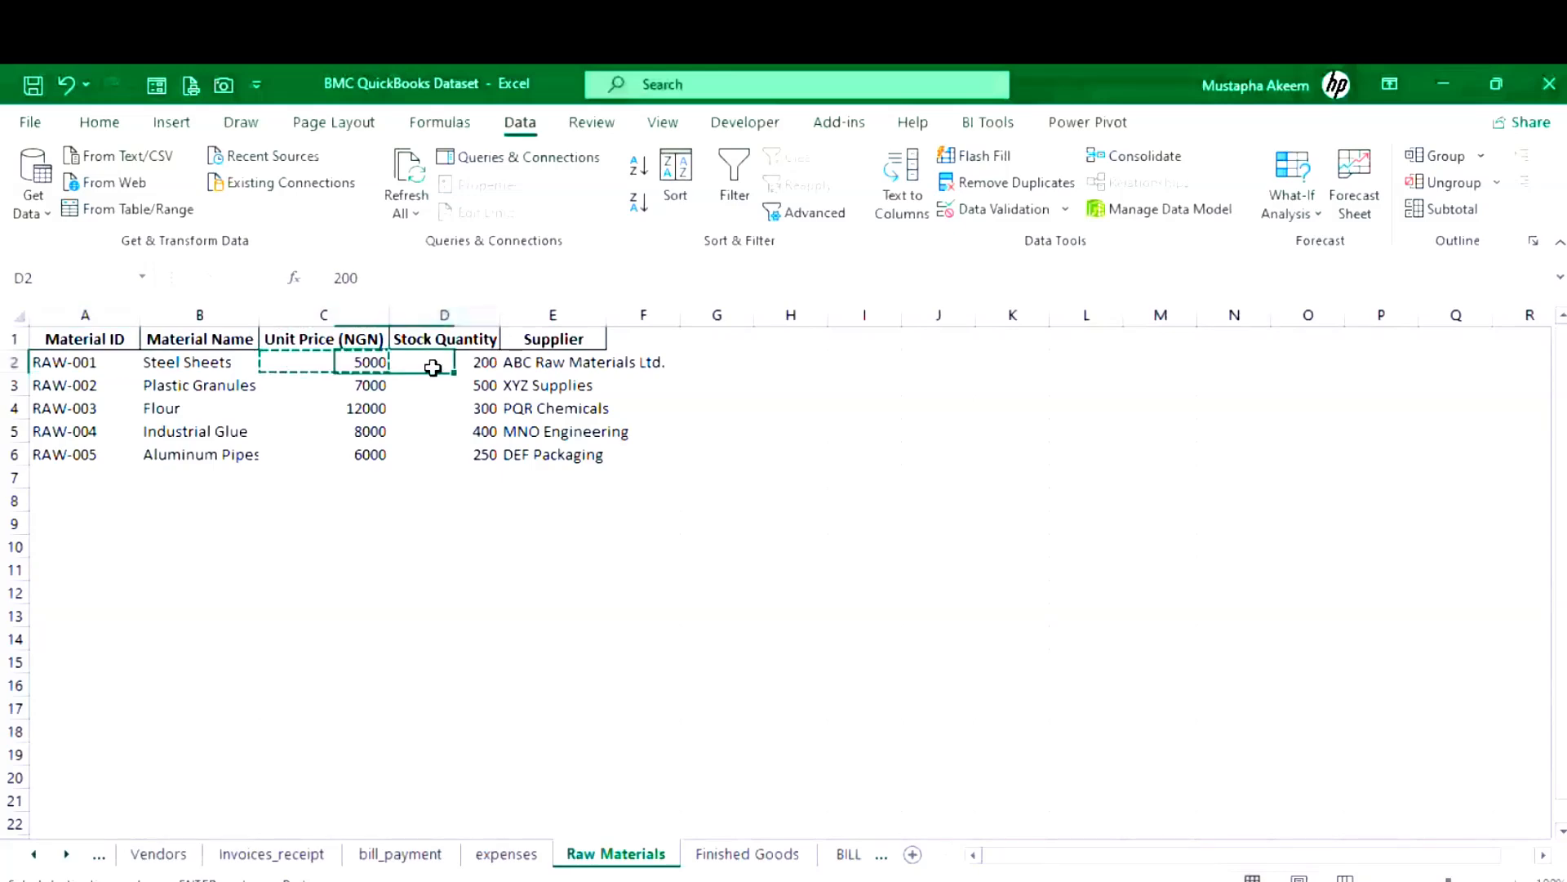
key("ctrl+c")
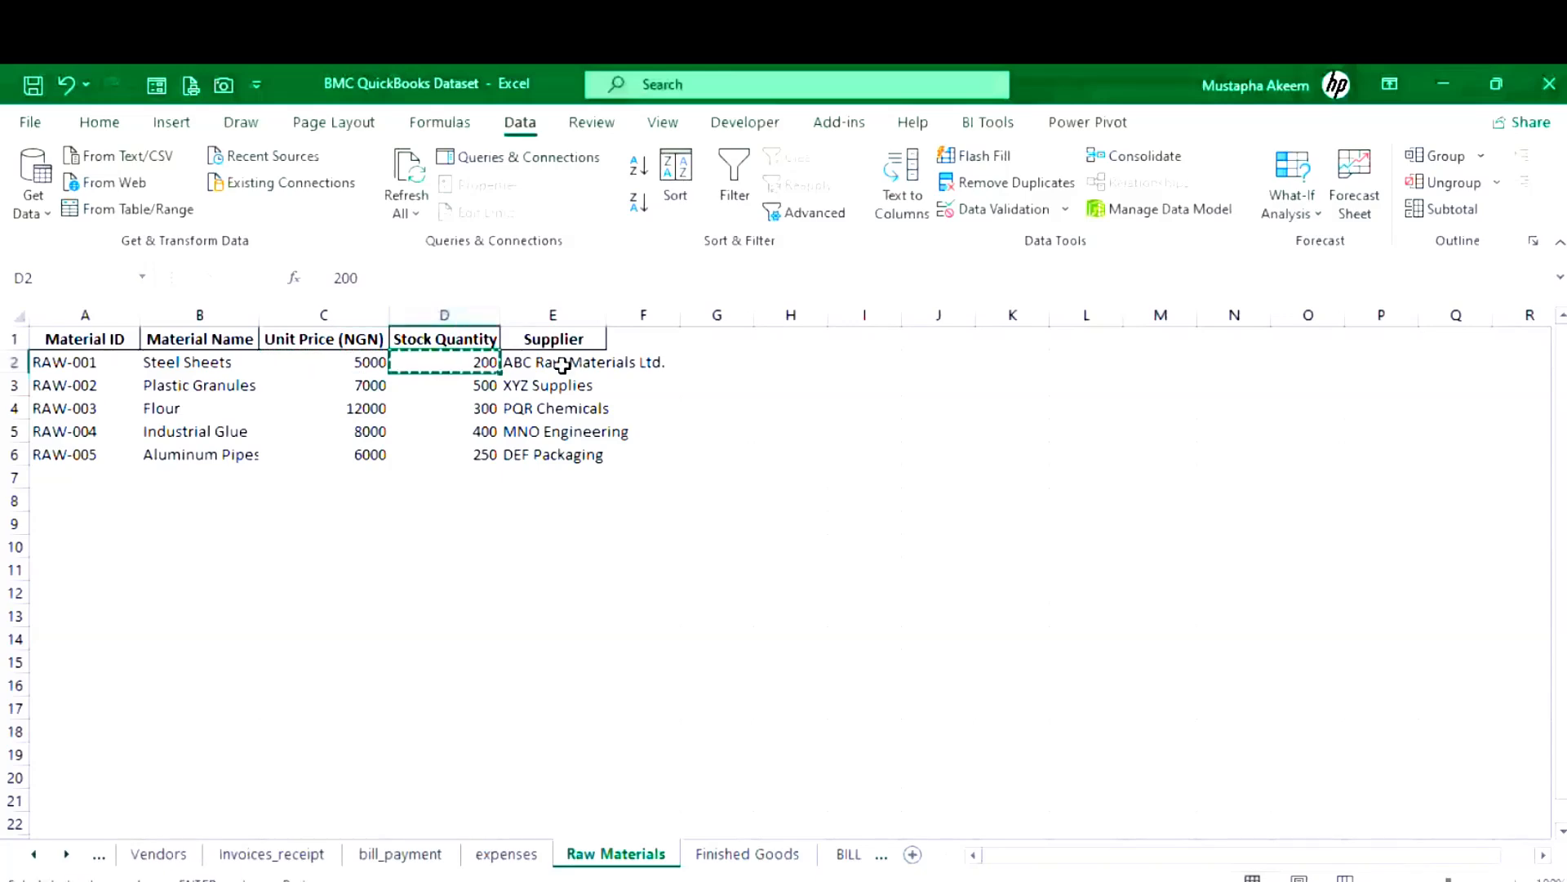
left_click(562, 365)
key("ctrl+c")
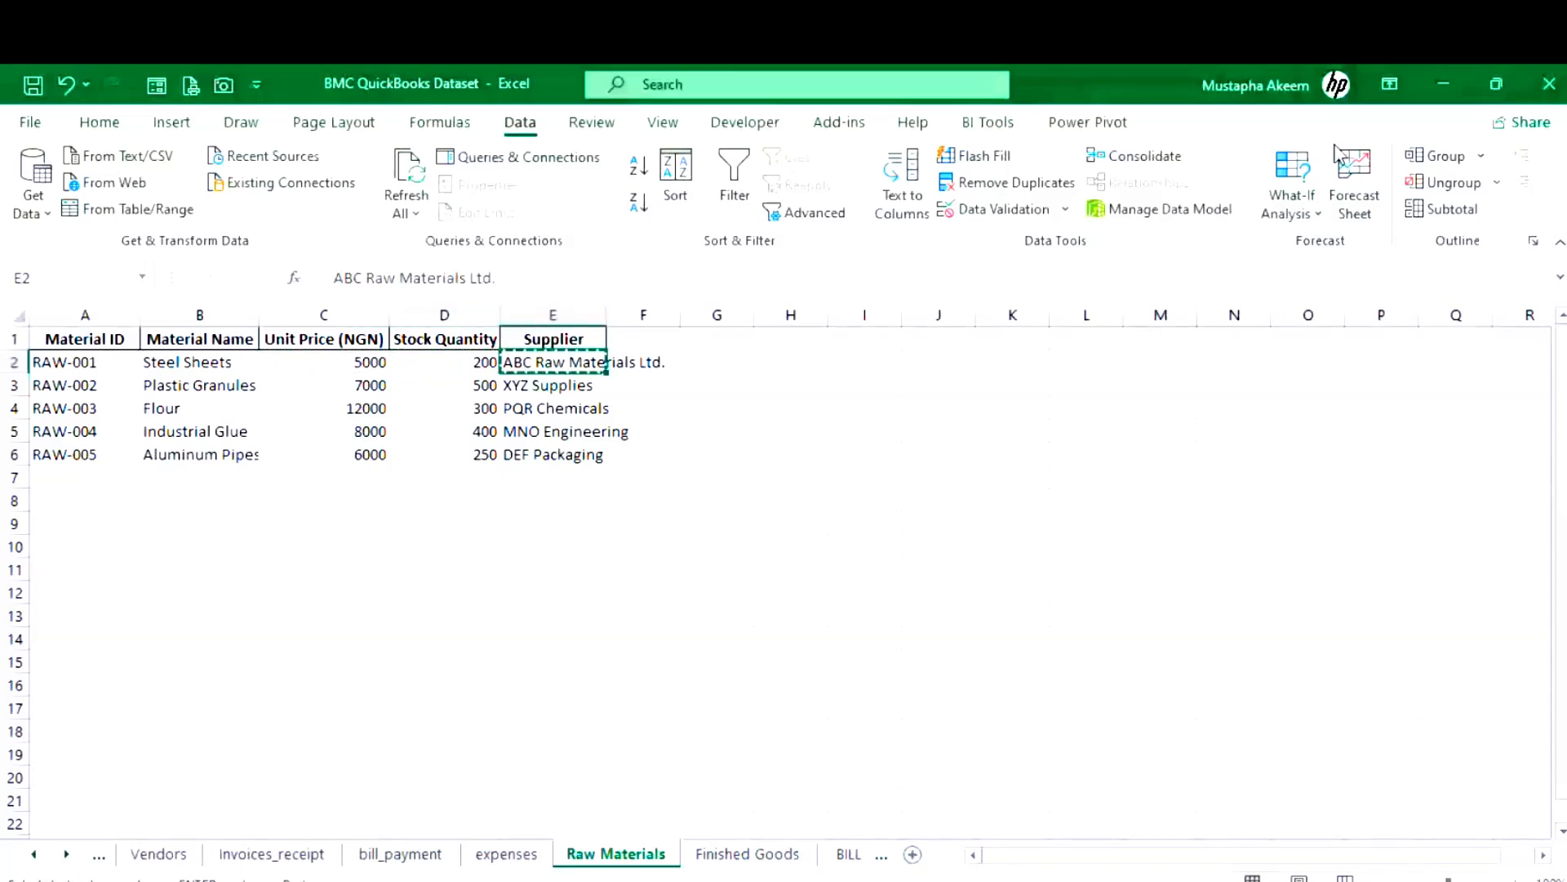
left_click(1443, 84)
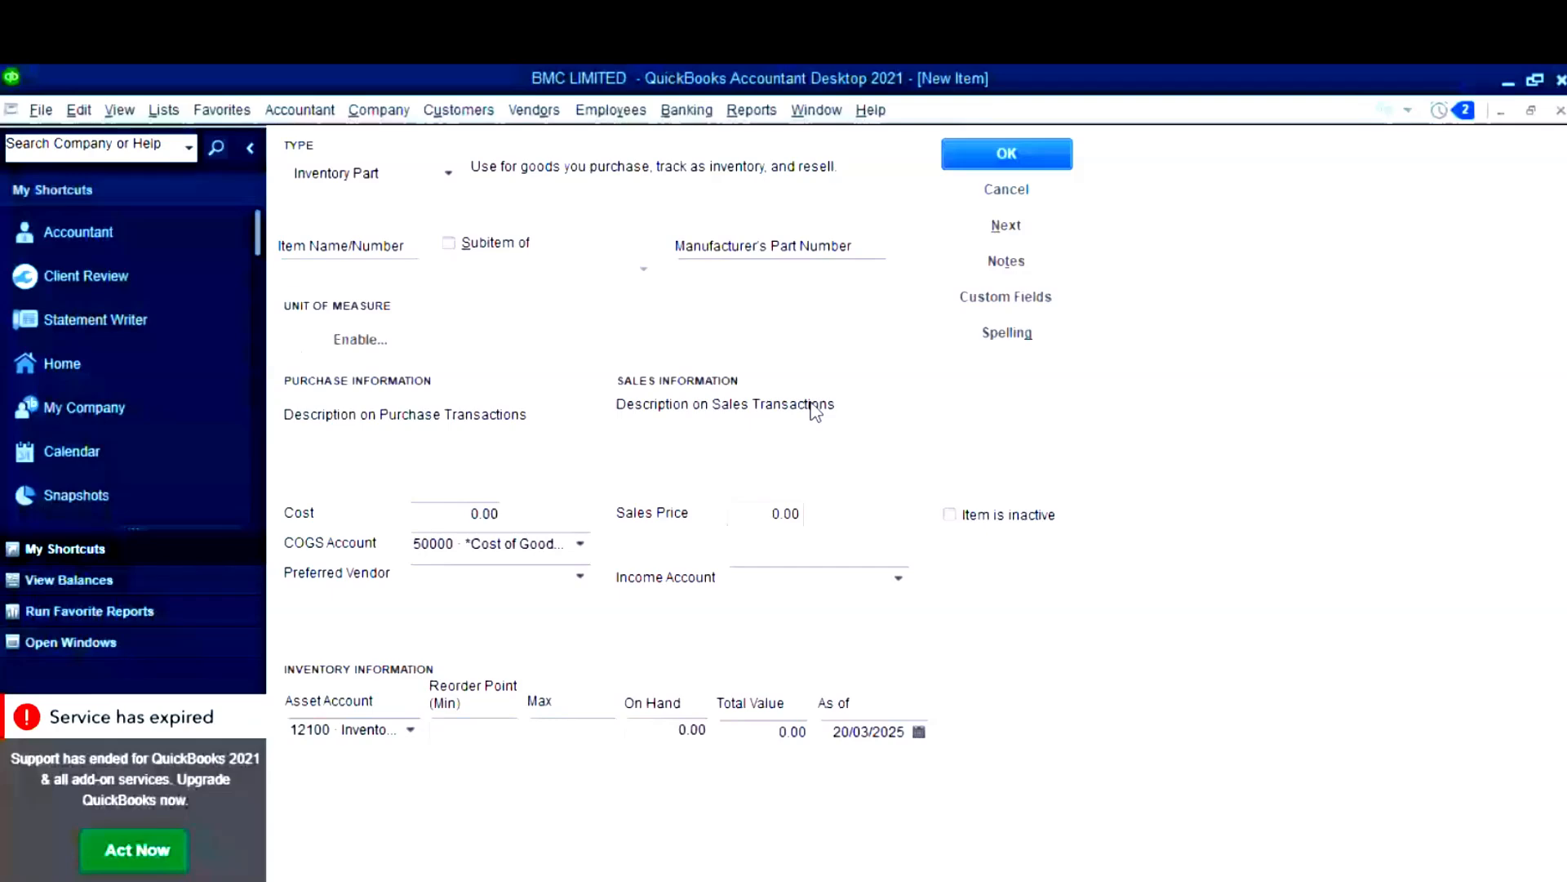
- Paste RAW-001 from clipboard history into the Item Name/Number field
left_click(390, 265)
key("super+v")
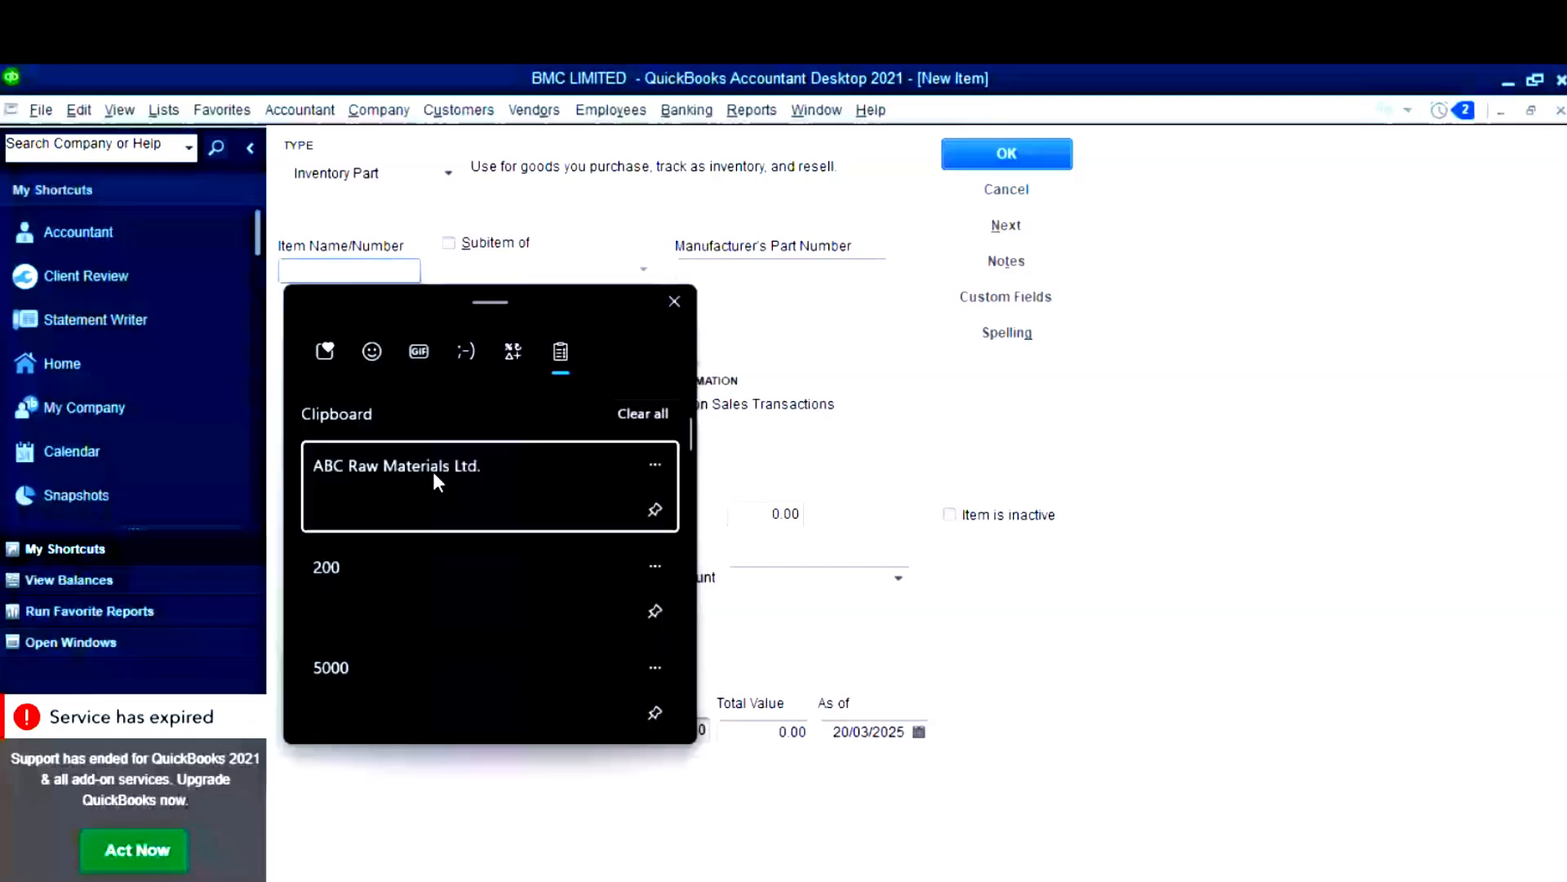
scroll(432, 471, "down", 5)
left_click(478, 637)
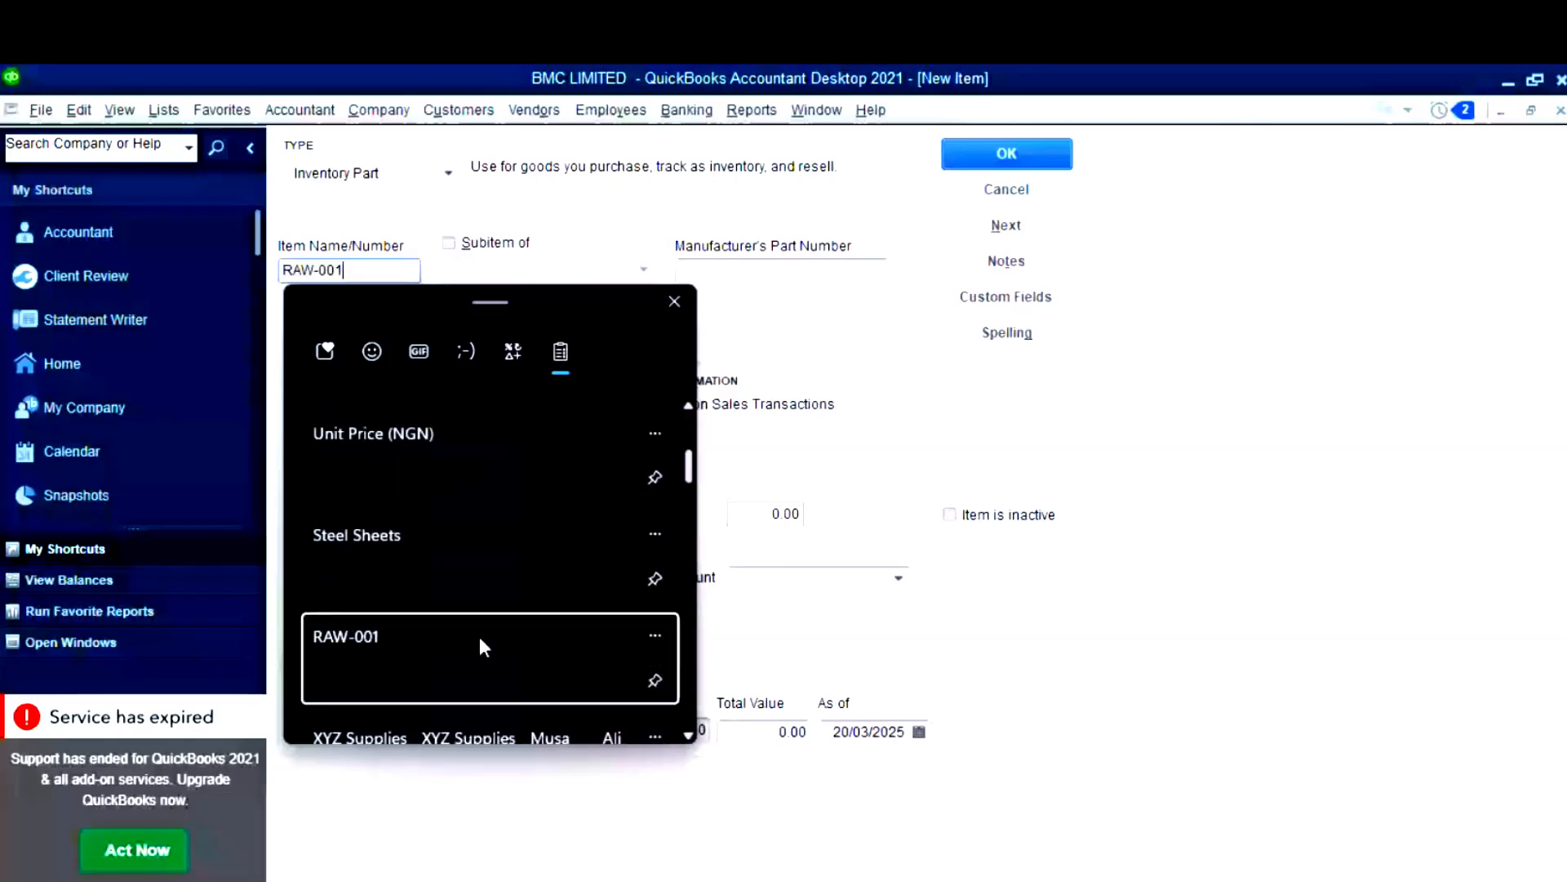
left_click(638, 262)
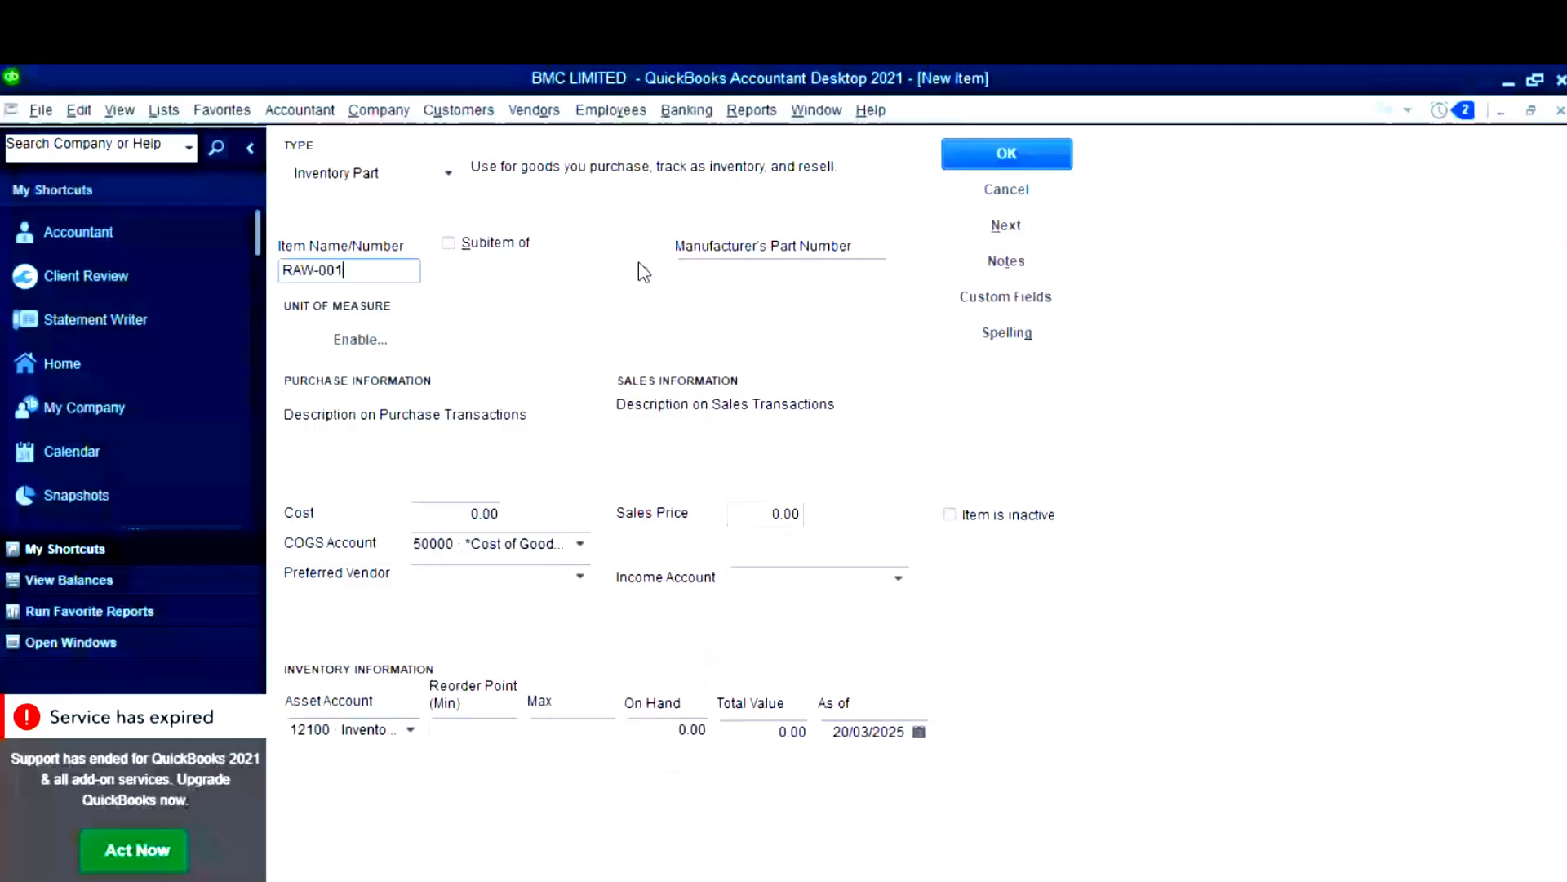
double_click(376, 273)
left_click(376, 278)
left_click(774, 273)
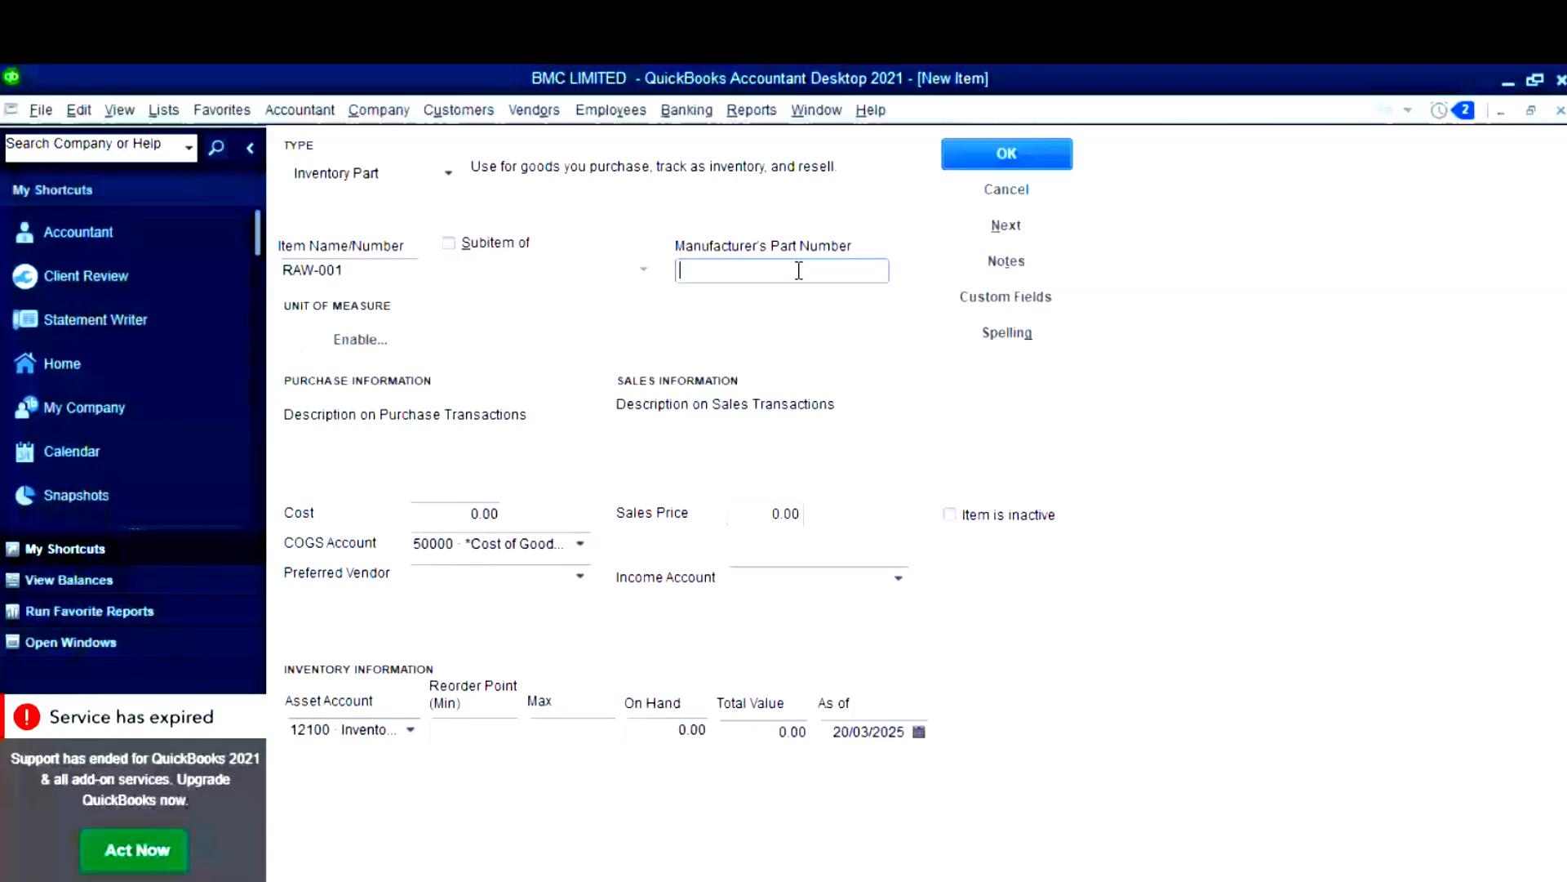
- Paste Steel Sheets as the purchase and sales descriptions, removing duplicated text
left_click(378, 343)
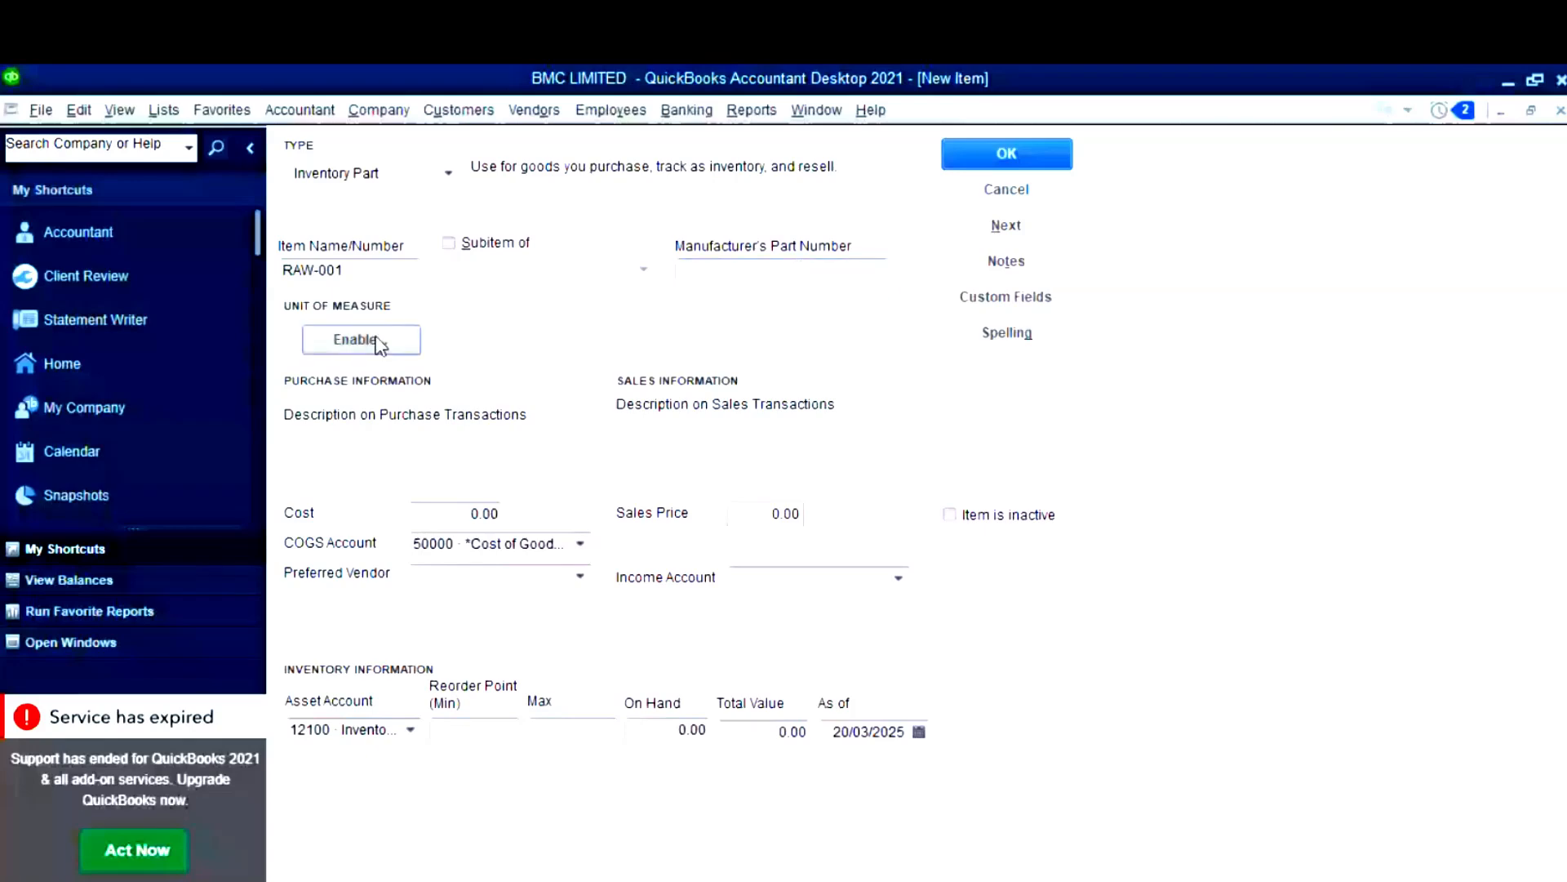
left_click(440, 445)
key("super+v")
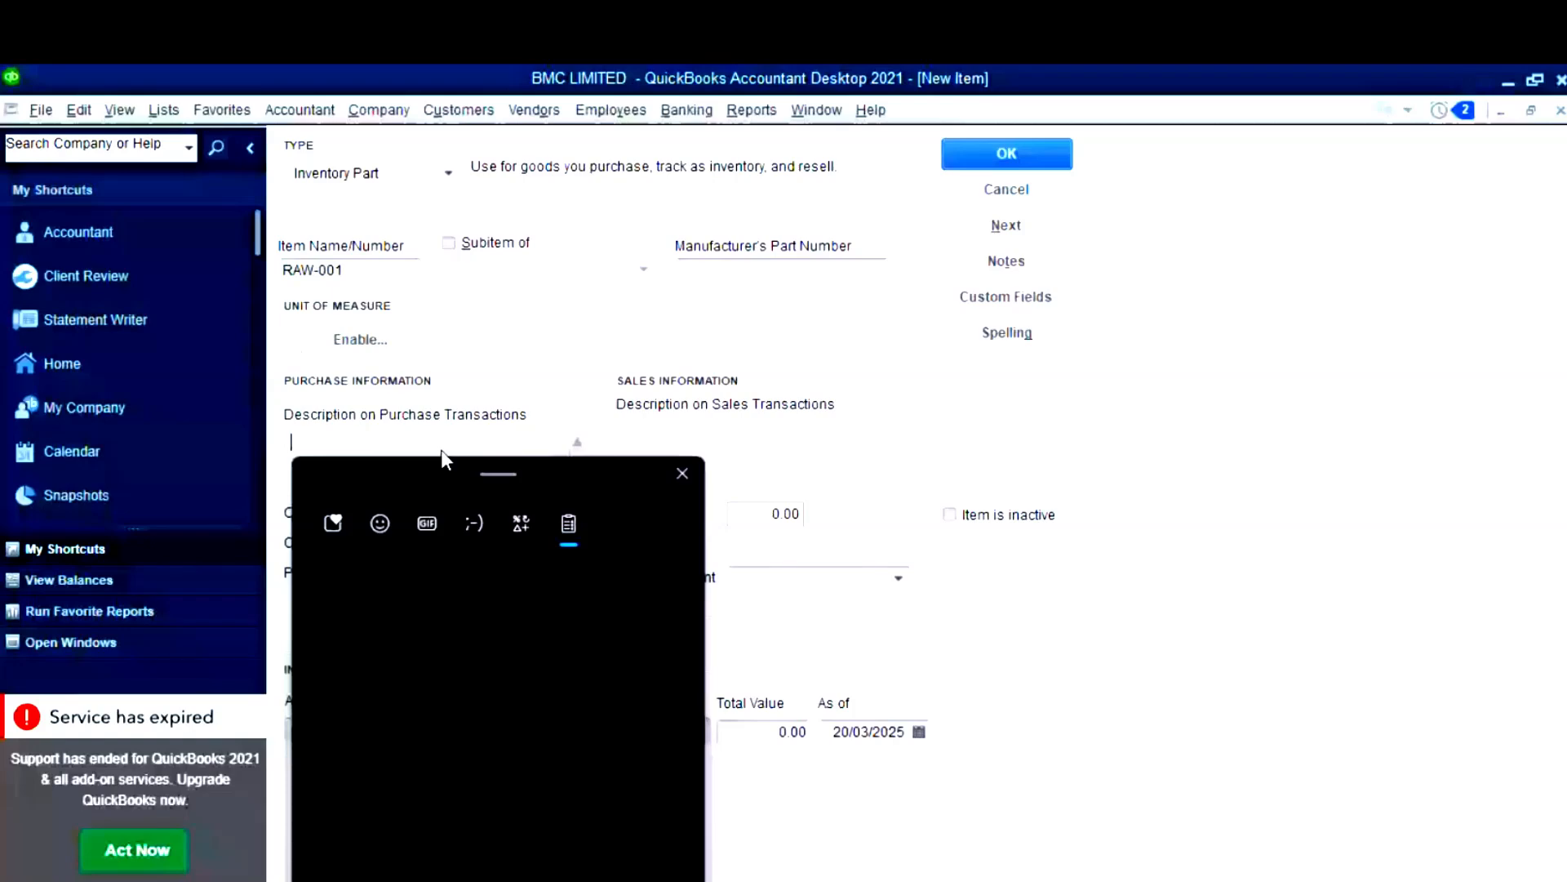
left_click(488, 766)
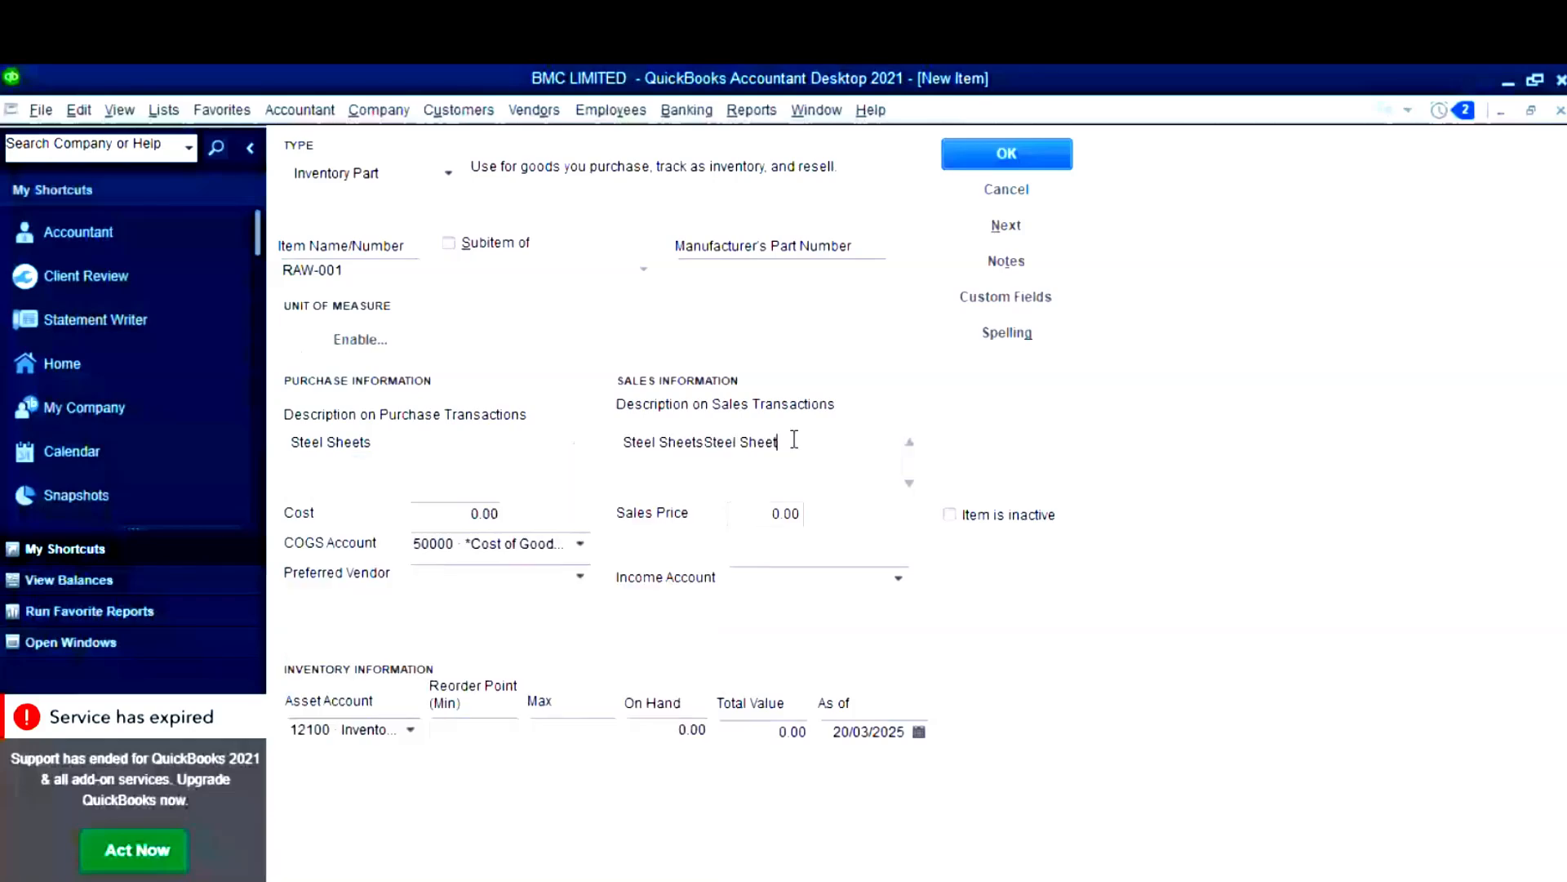
key("BackSpace")
key("BackSpace")
key("BackSpace")
key("BackSpace")
key("BackSpace")
key("BackSpace")
key("BackSpace")
key("BackSpace")
key("BackSpace")
key("BackSpace")
key("BackSpace")
left_click(356, 347)
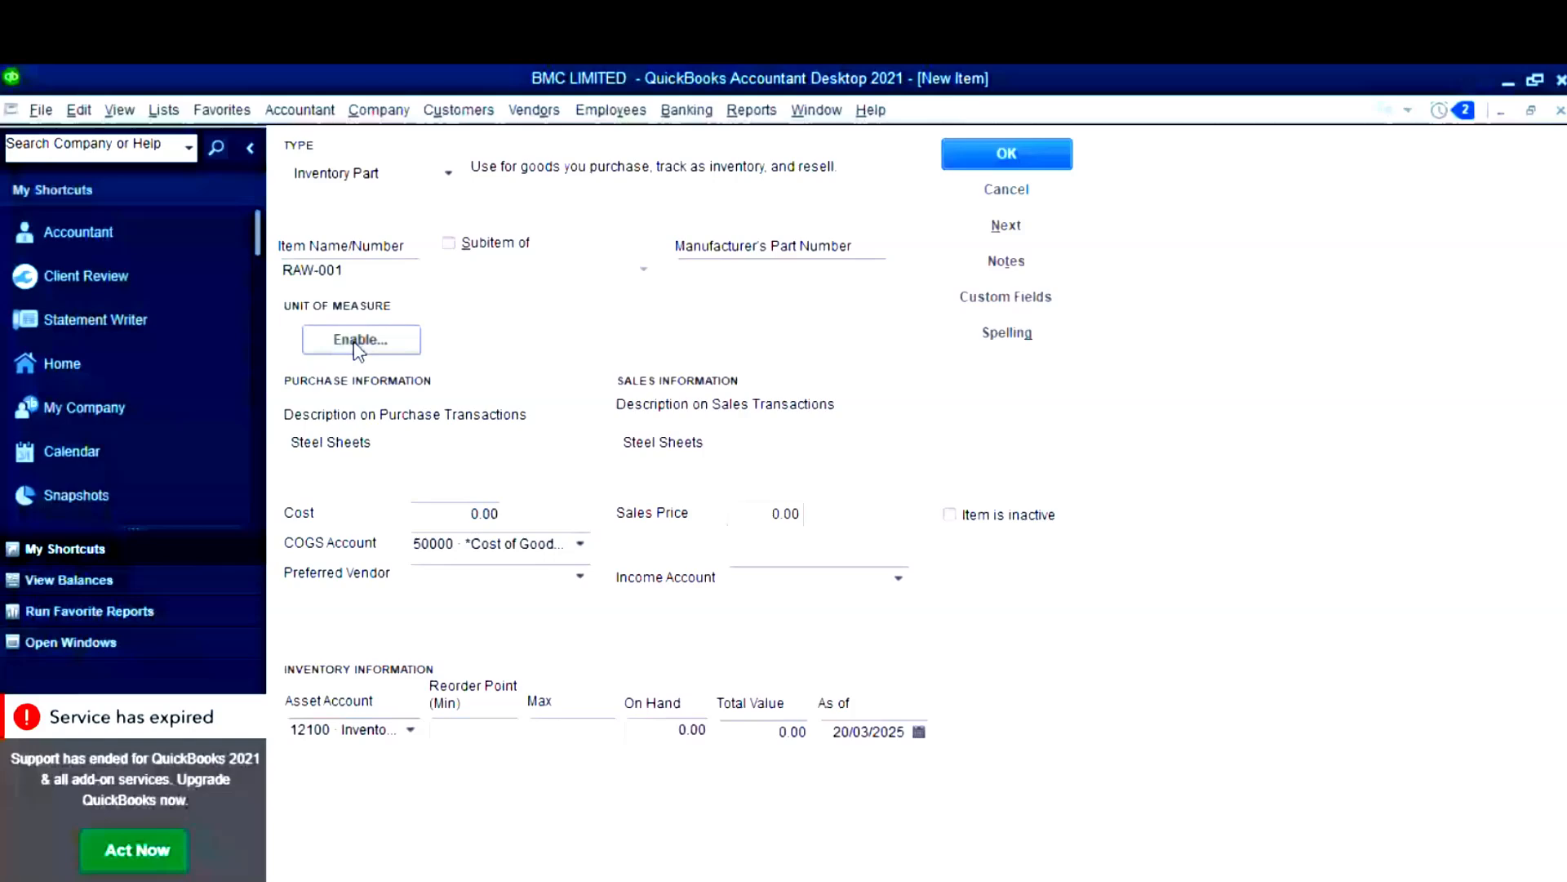
- Give RAW-001 a single Count unit of measure named Sheets, abbreviated Sht
key("space")
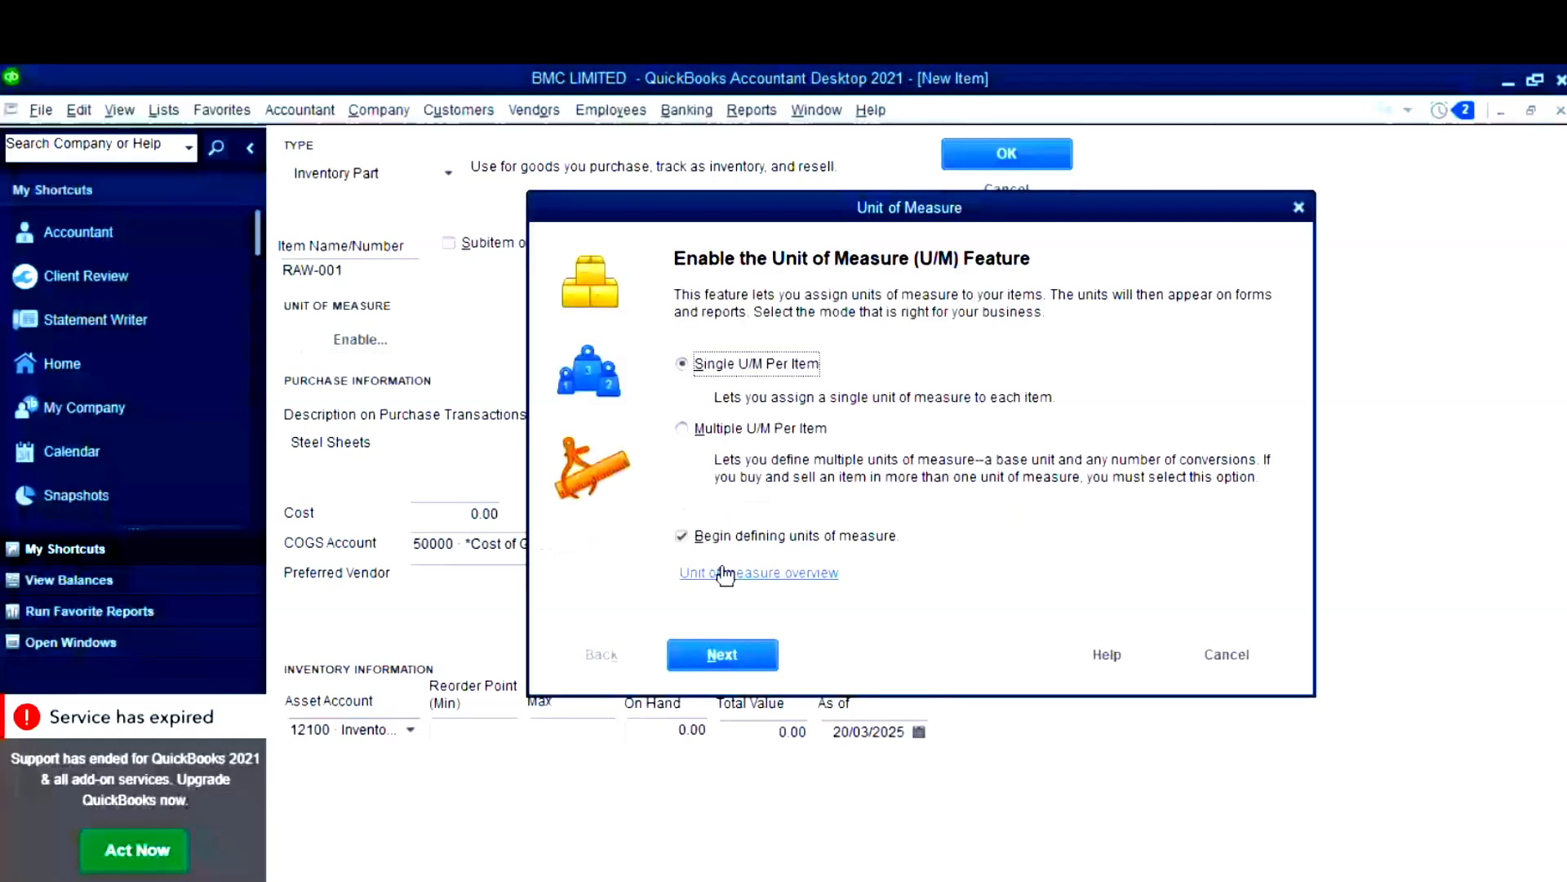
left_click(726, 652)
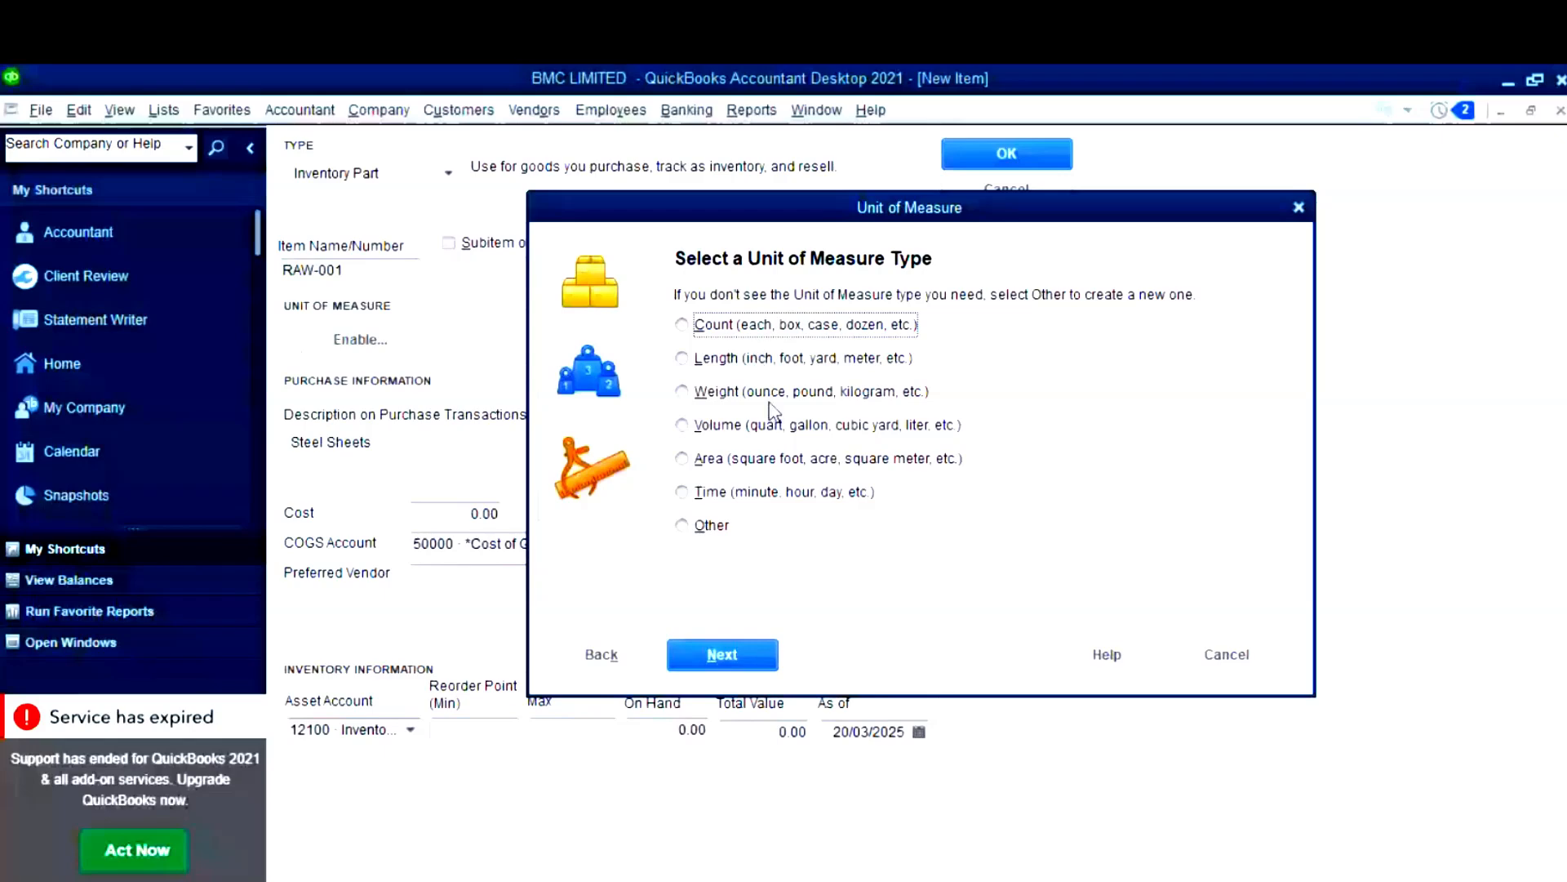
left_click(726, 329)
left_click(763, 656)
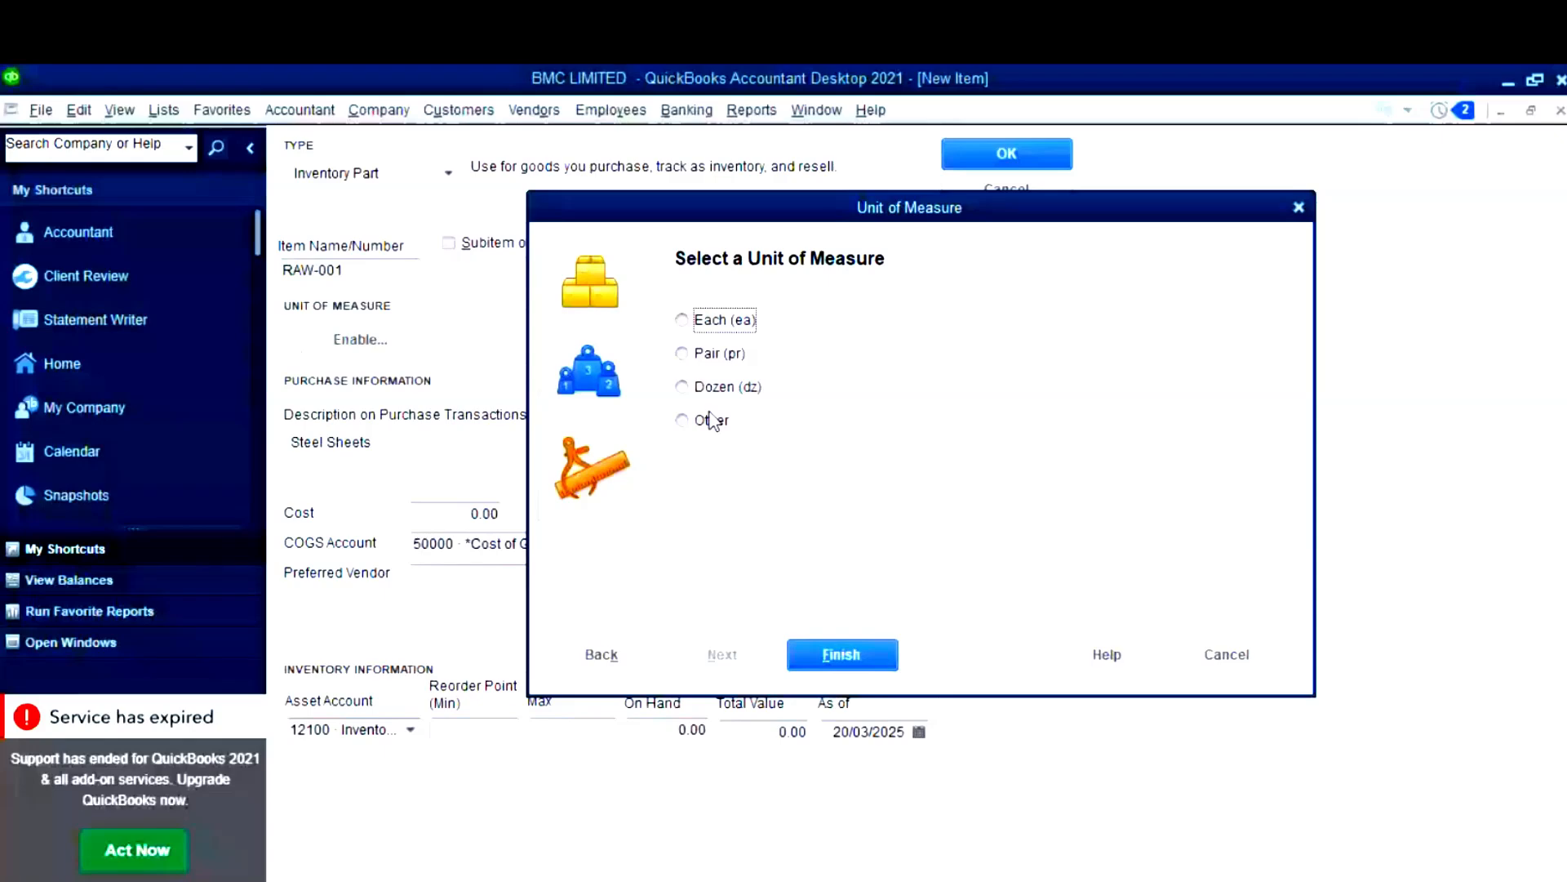
left_click(701, 419)
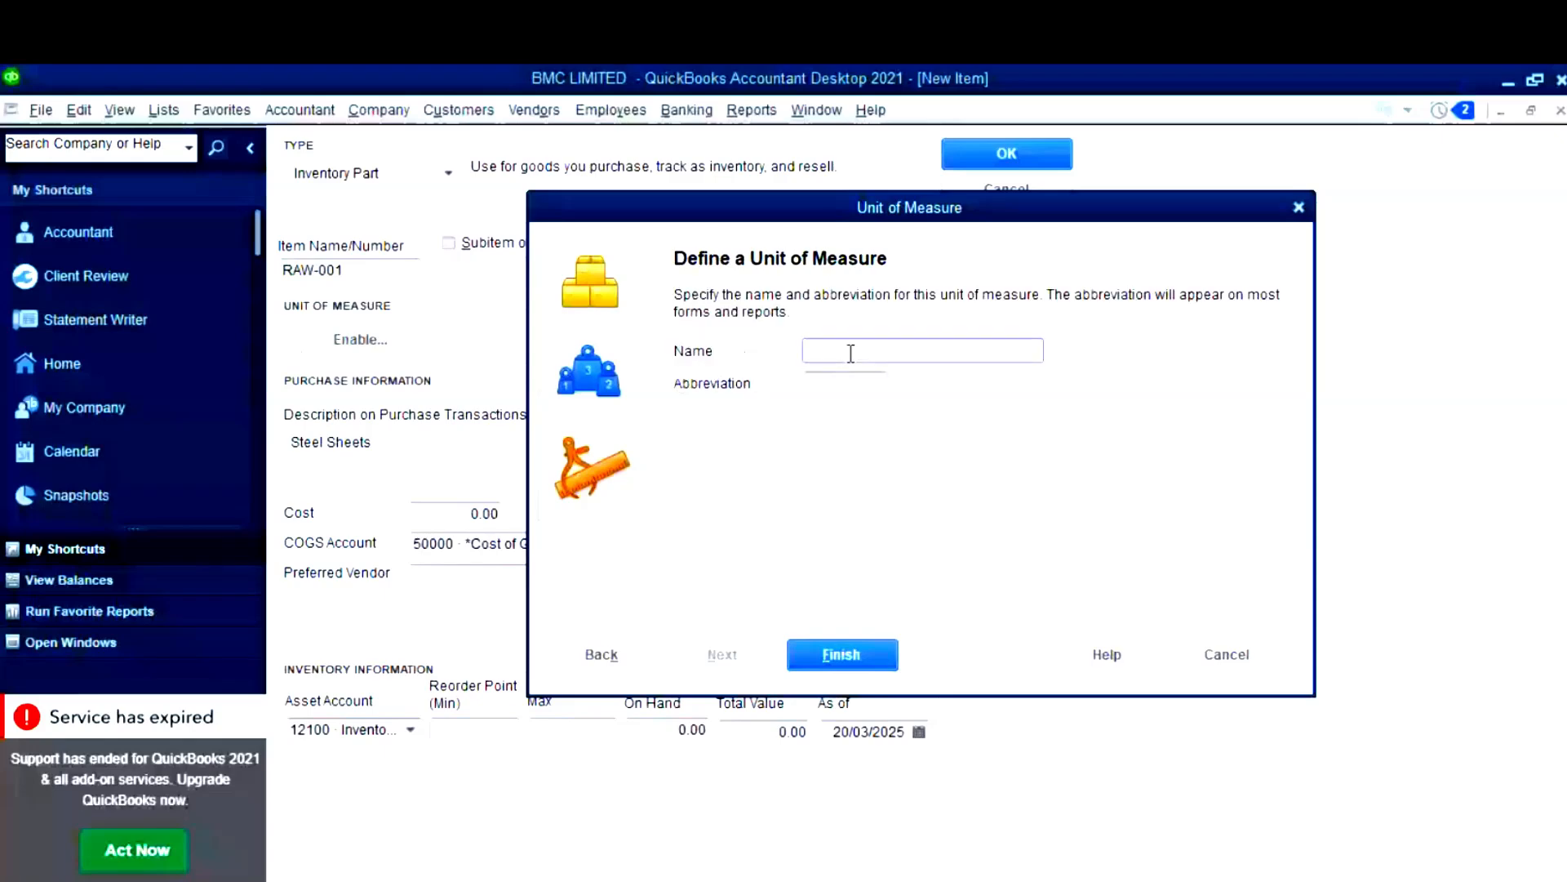
type("Sheet")
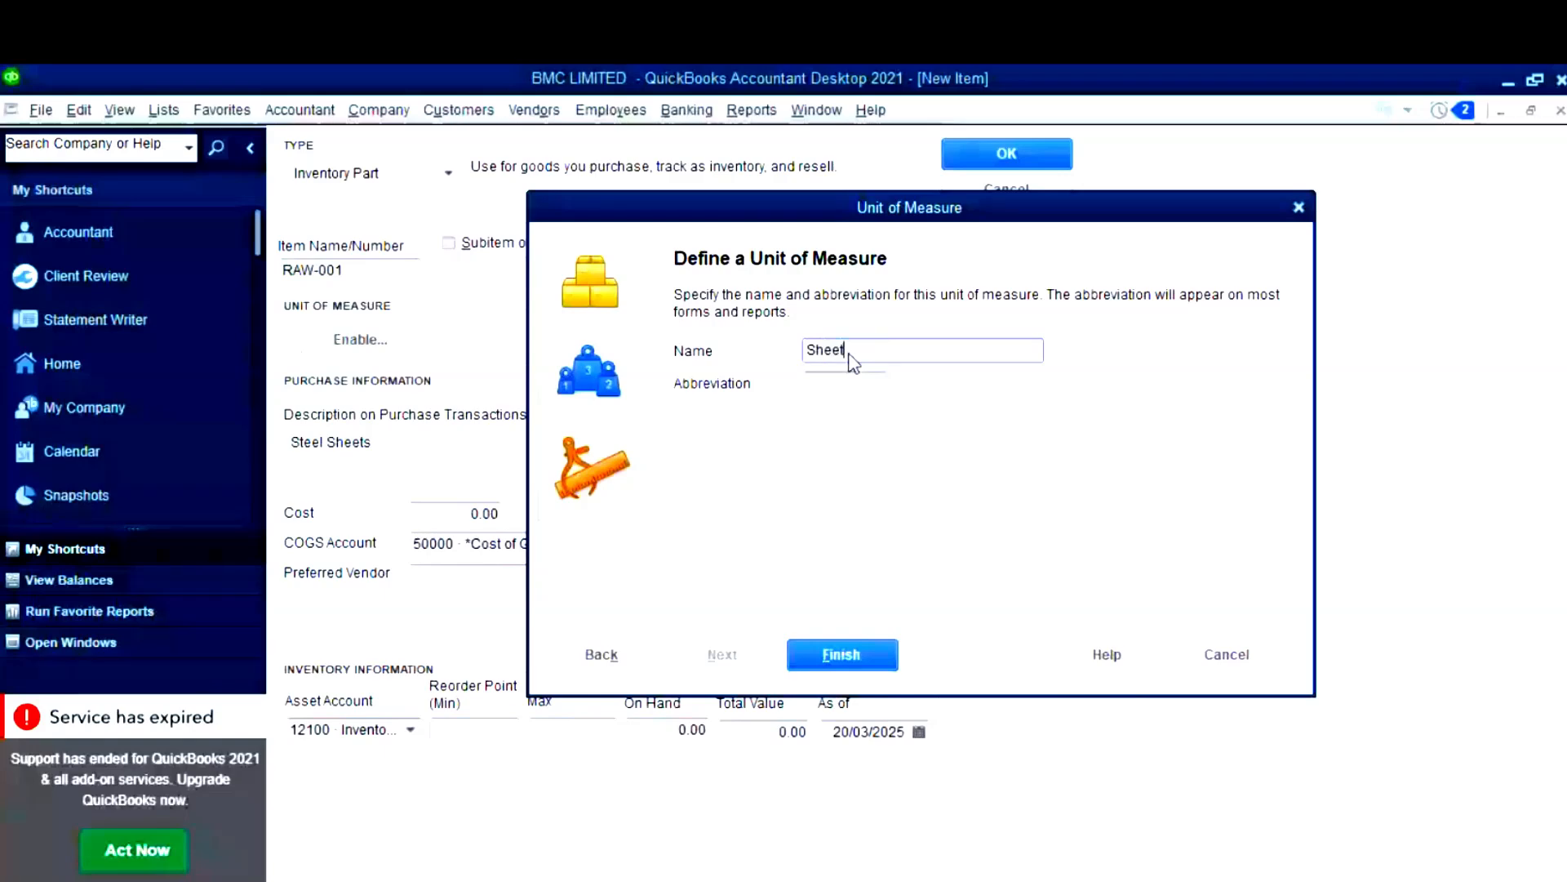
type("s")
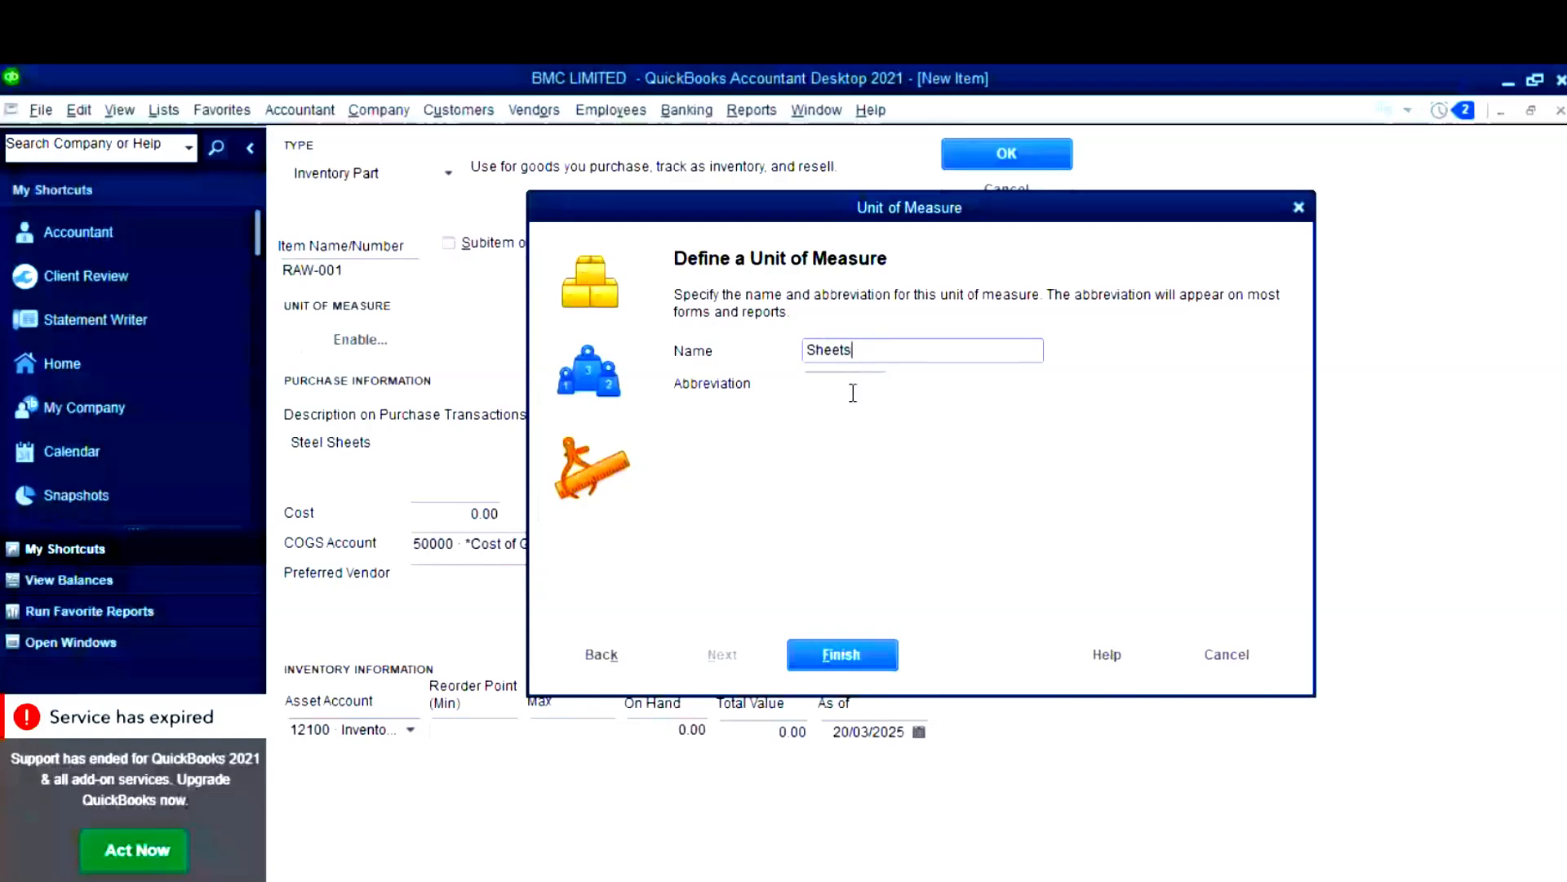
left_click(852, 392)
type("Sht")
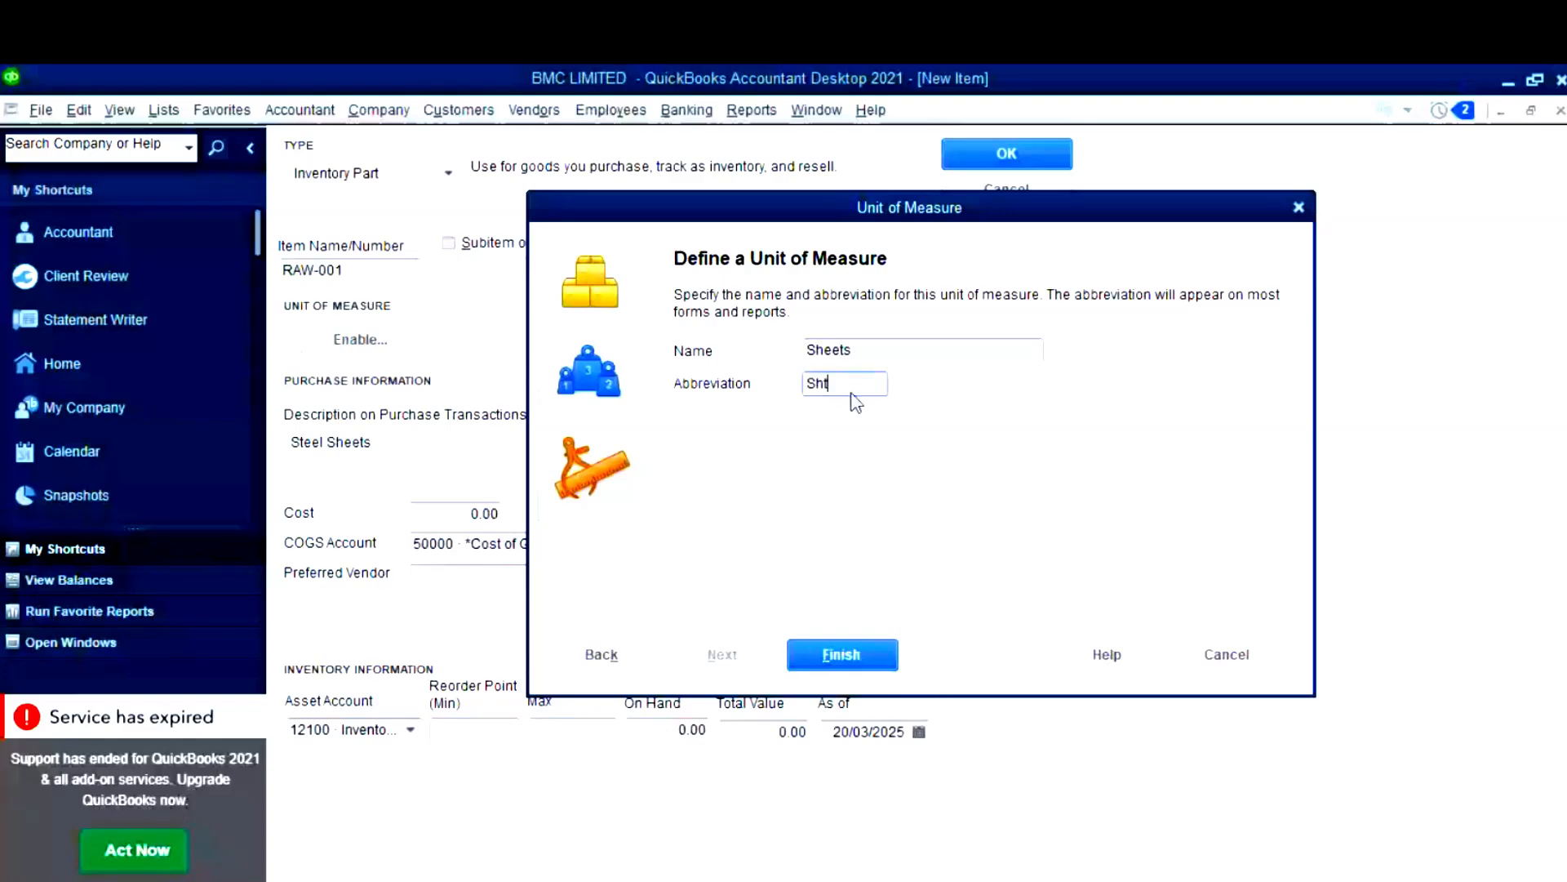
type("s")
key("BackSpace")
left_click(842, 654)
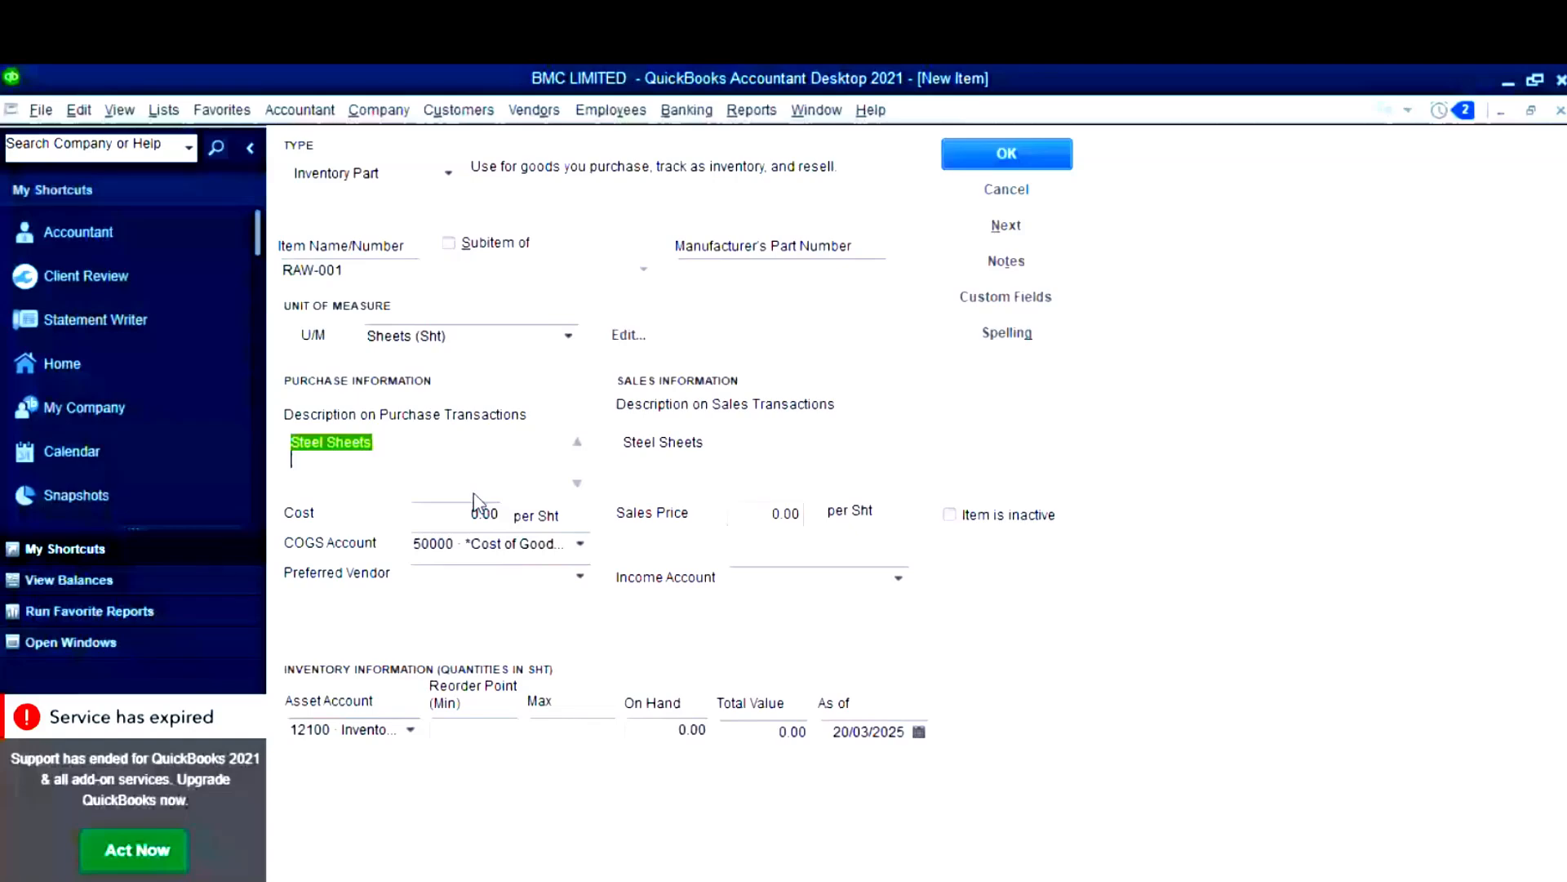
- Set preferred vendor ABC Raw Materials Ltd., COGS account 50000 and income account 4000 Sales Revenue
left_click(580, 576)
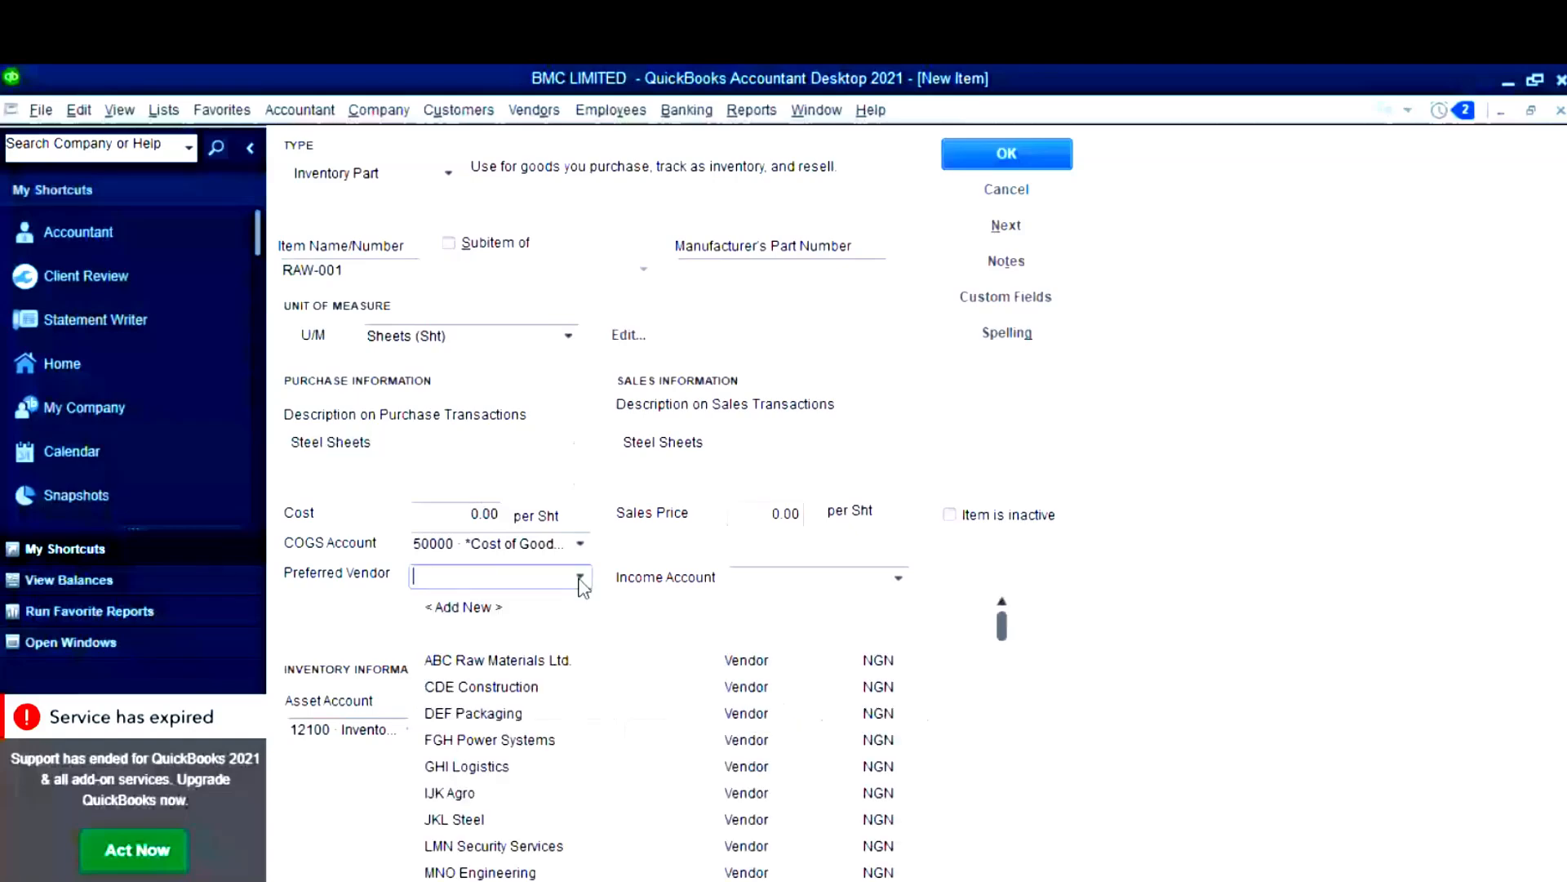
left_click(523, 663)
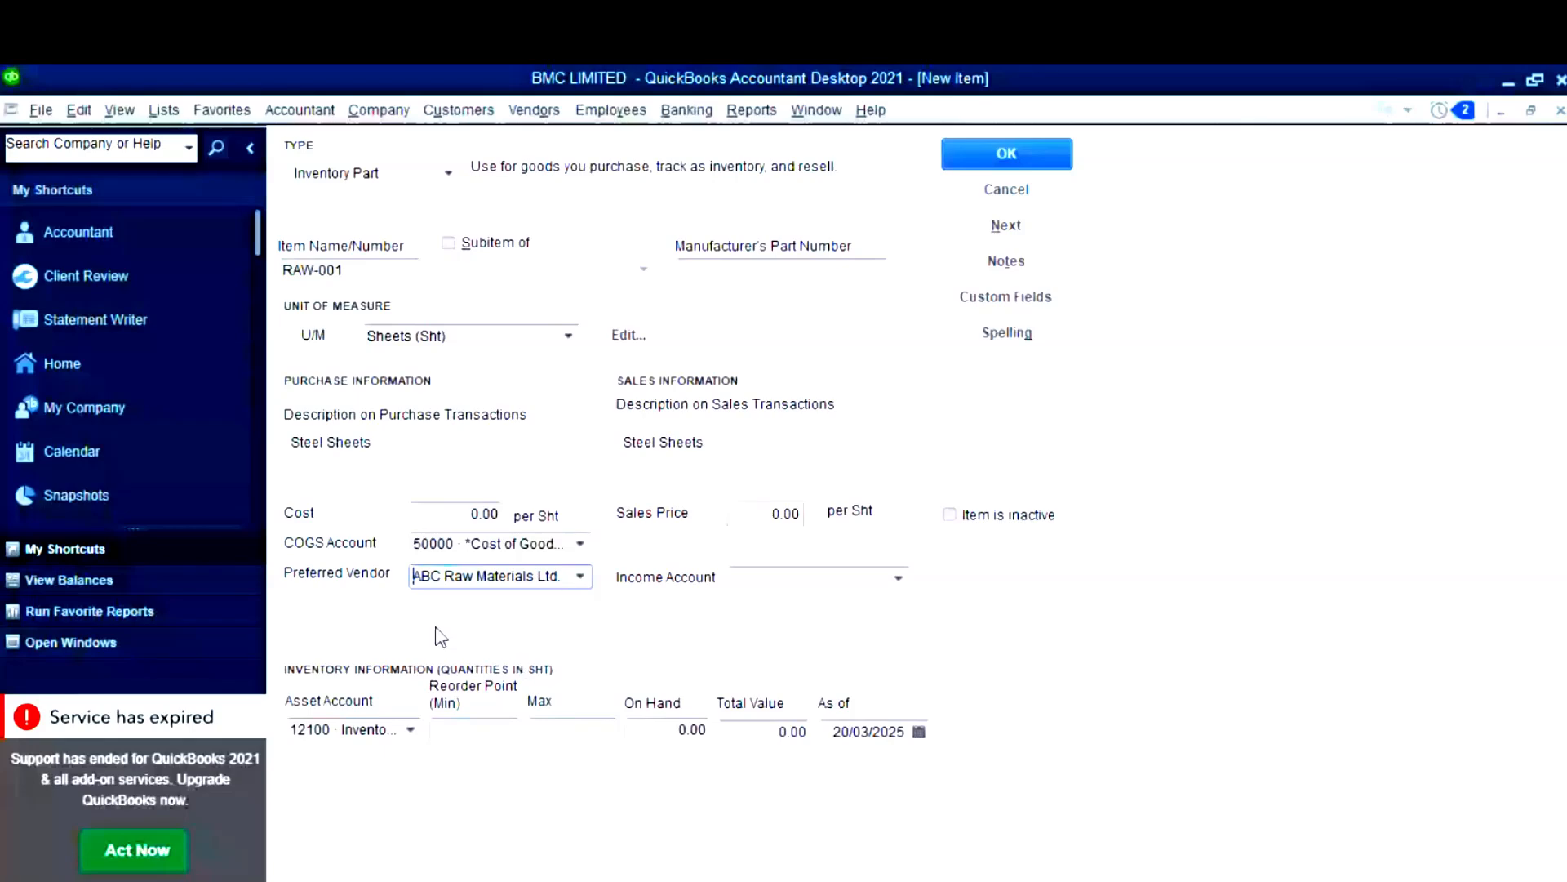
left_click(414, 732)
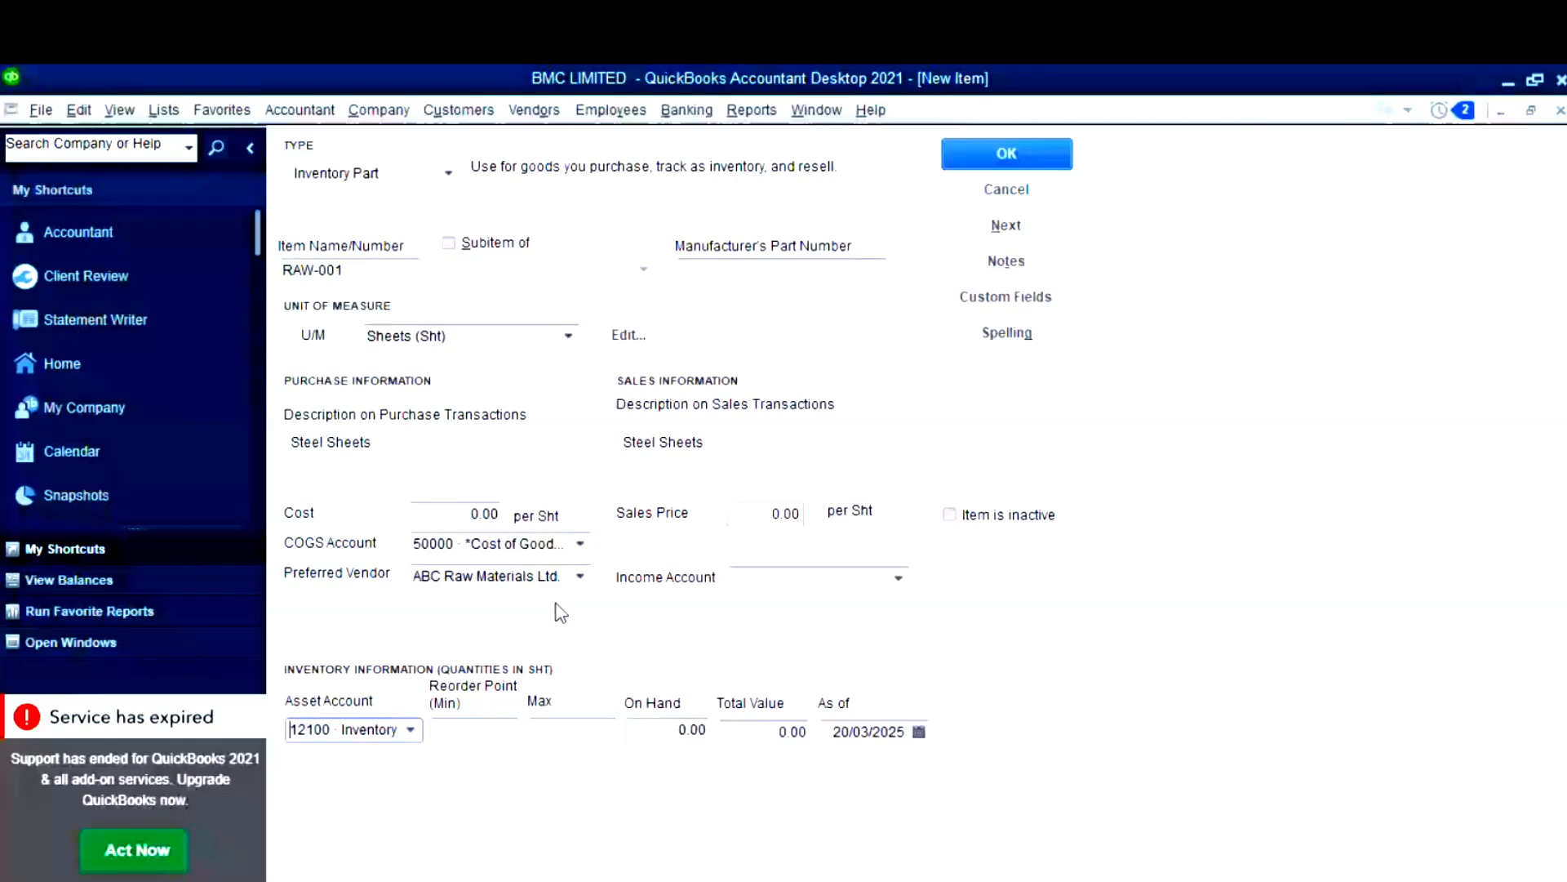
left_click(580, 544)
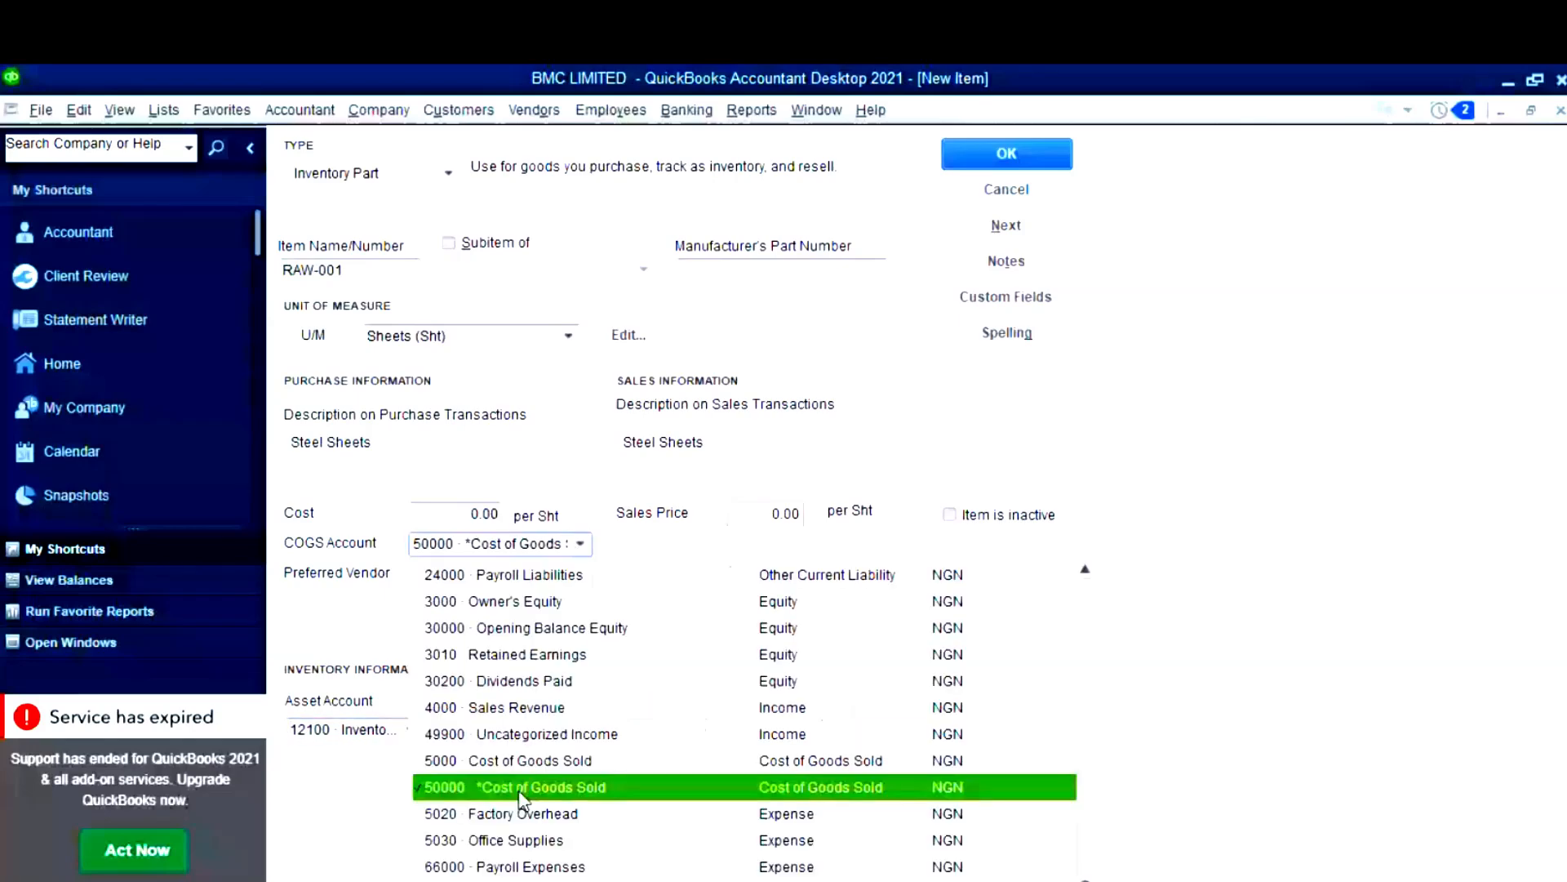
left_click(729, 786)
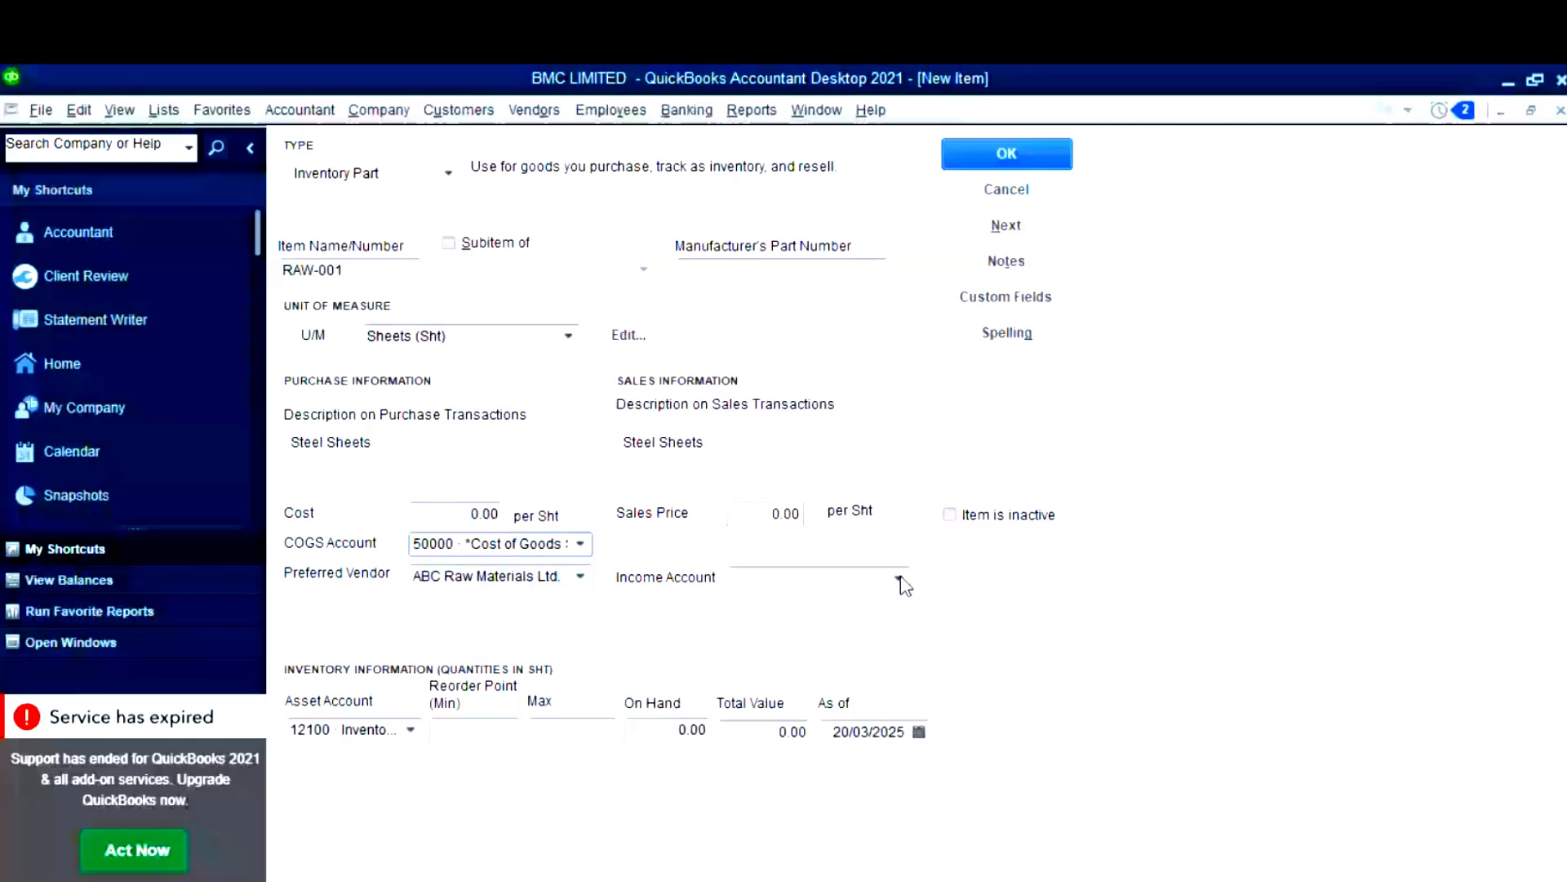
left_click(898, 580)
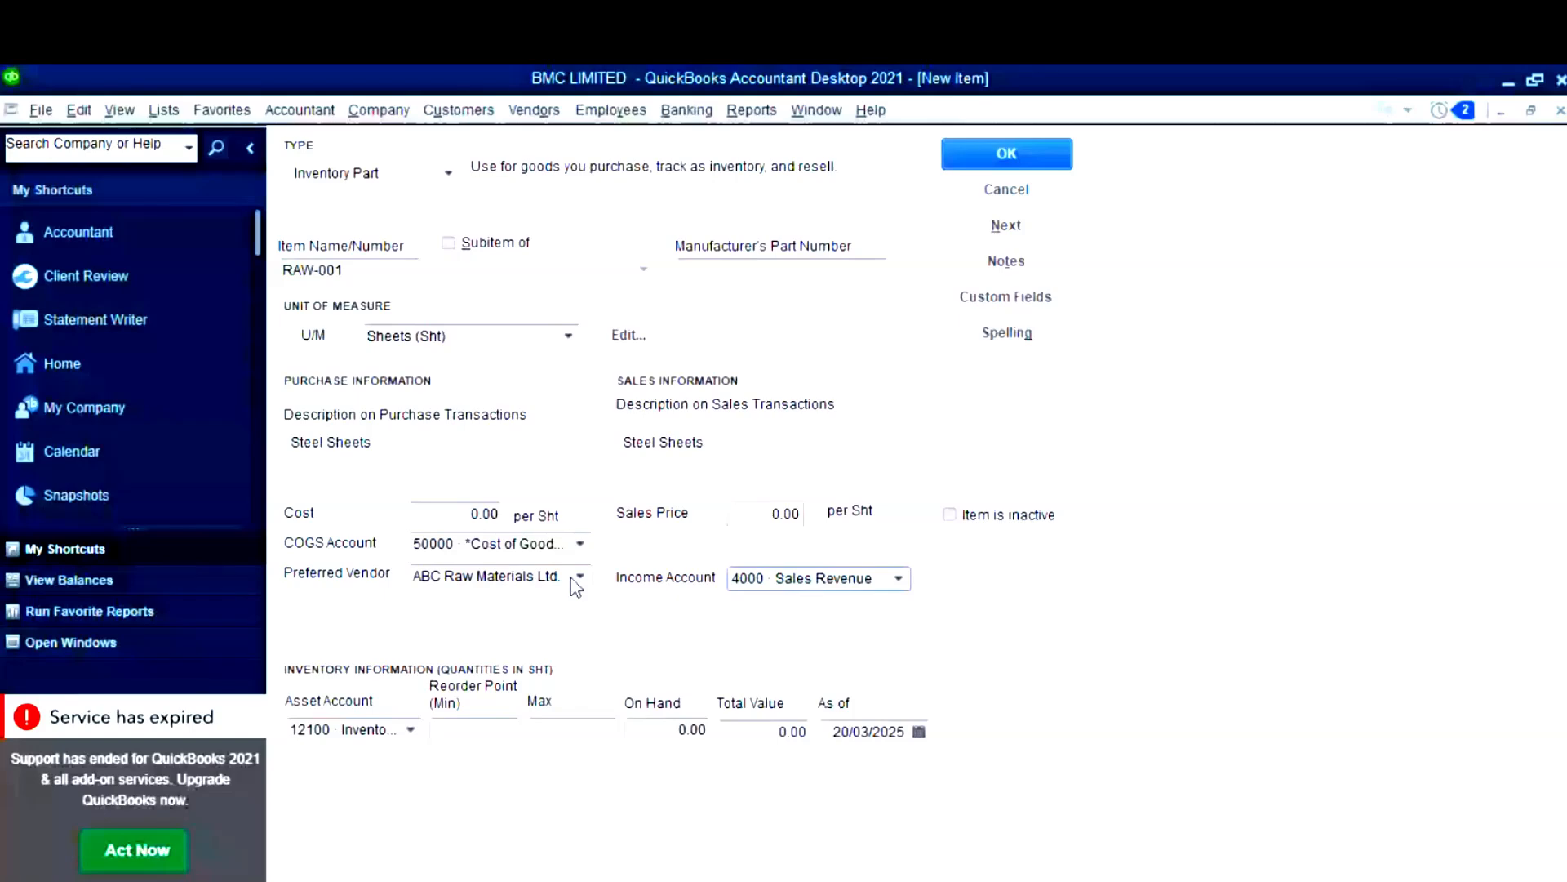
- Enter 200 on hand with total value 1,000,000.00 as of 31/12/2024, then save RAW-001
left_click(686, 730)
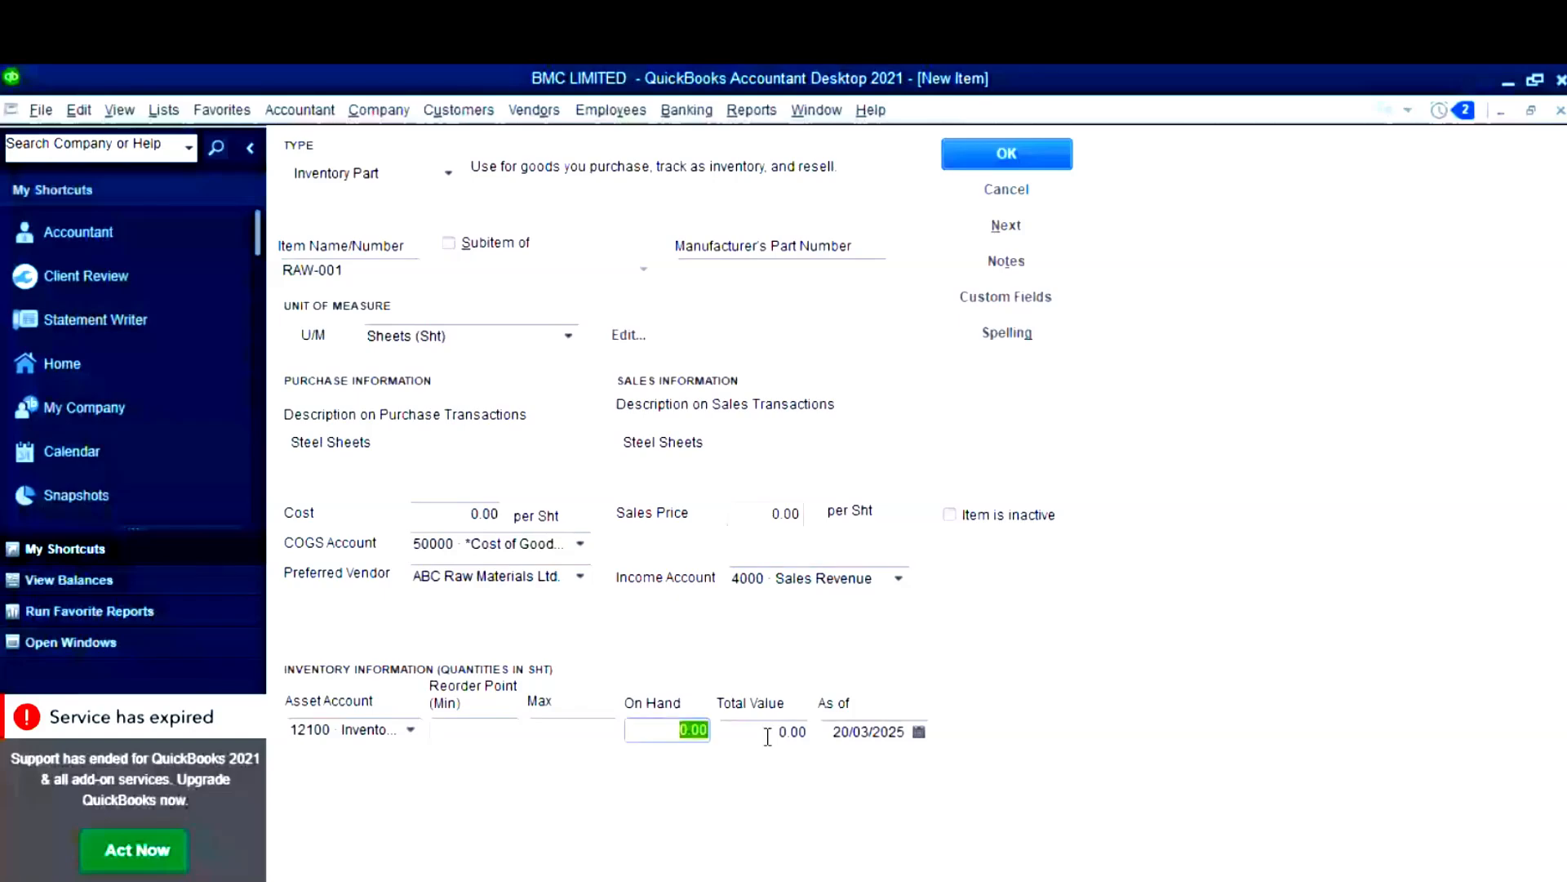
type("200")
left_click(768, 732)
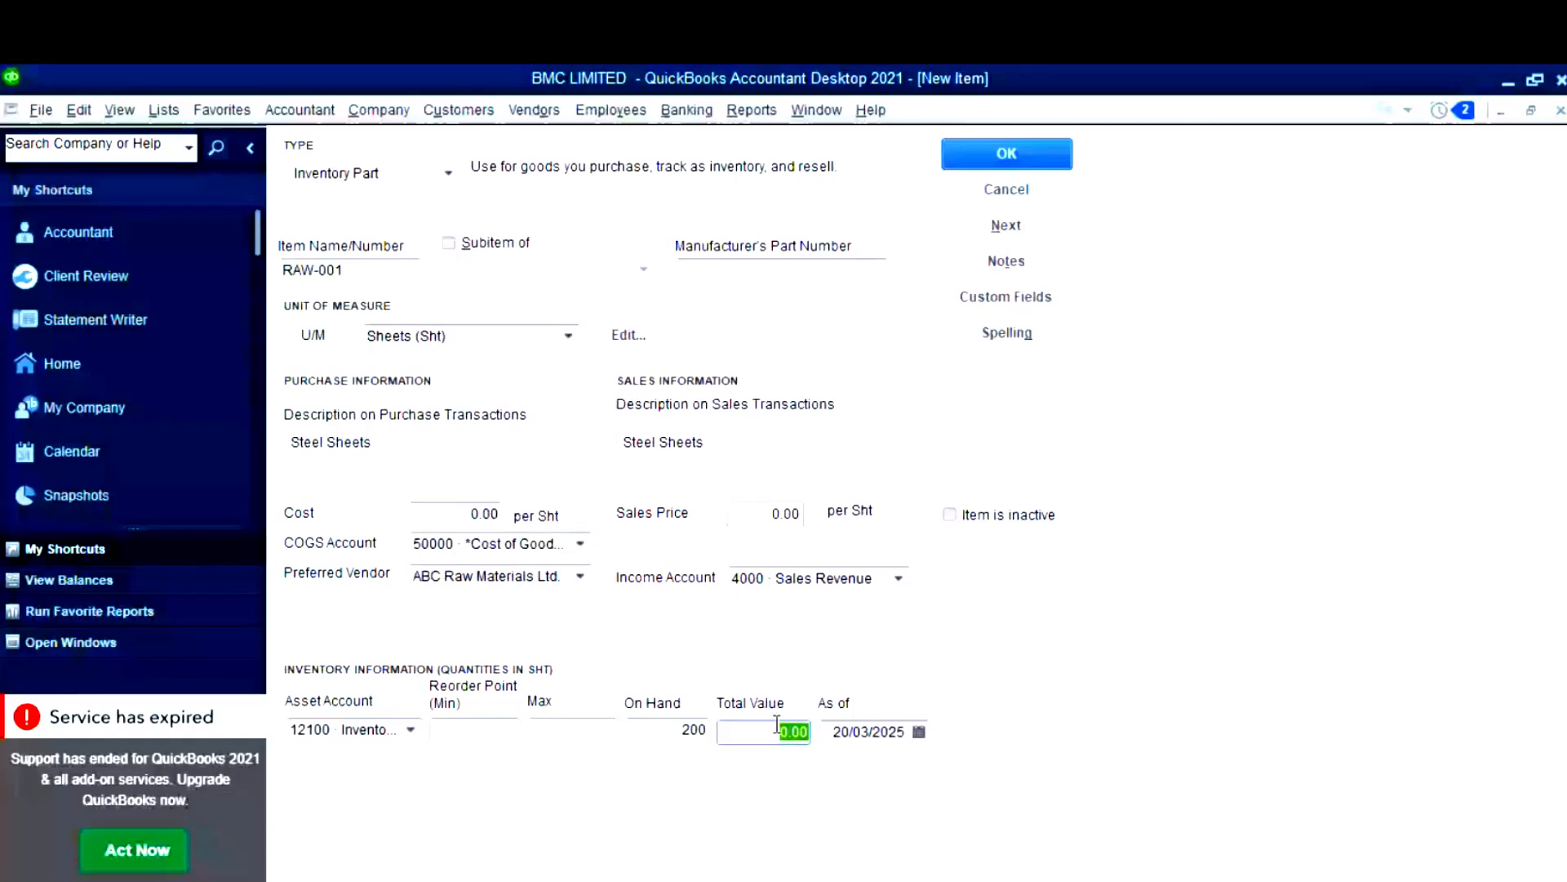
type("100000")
key("Tab")
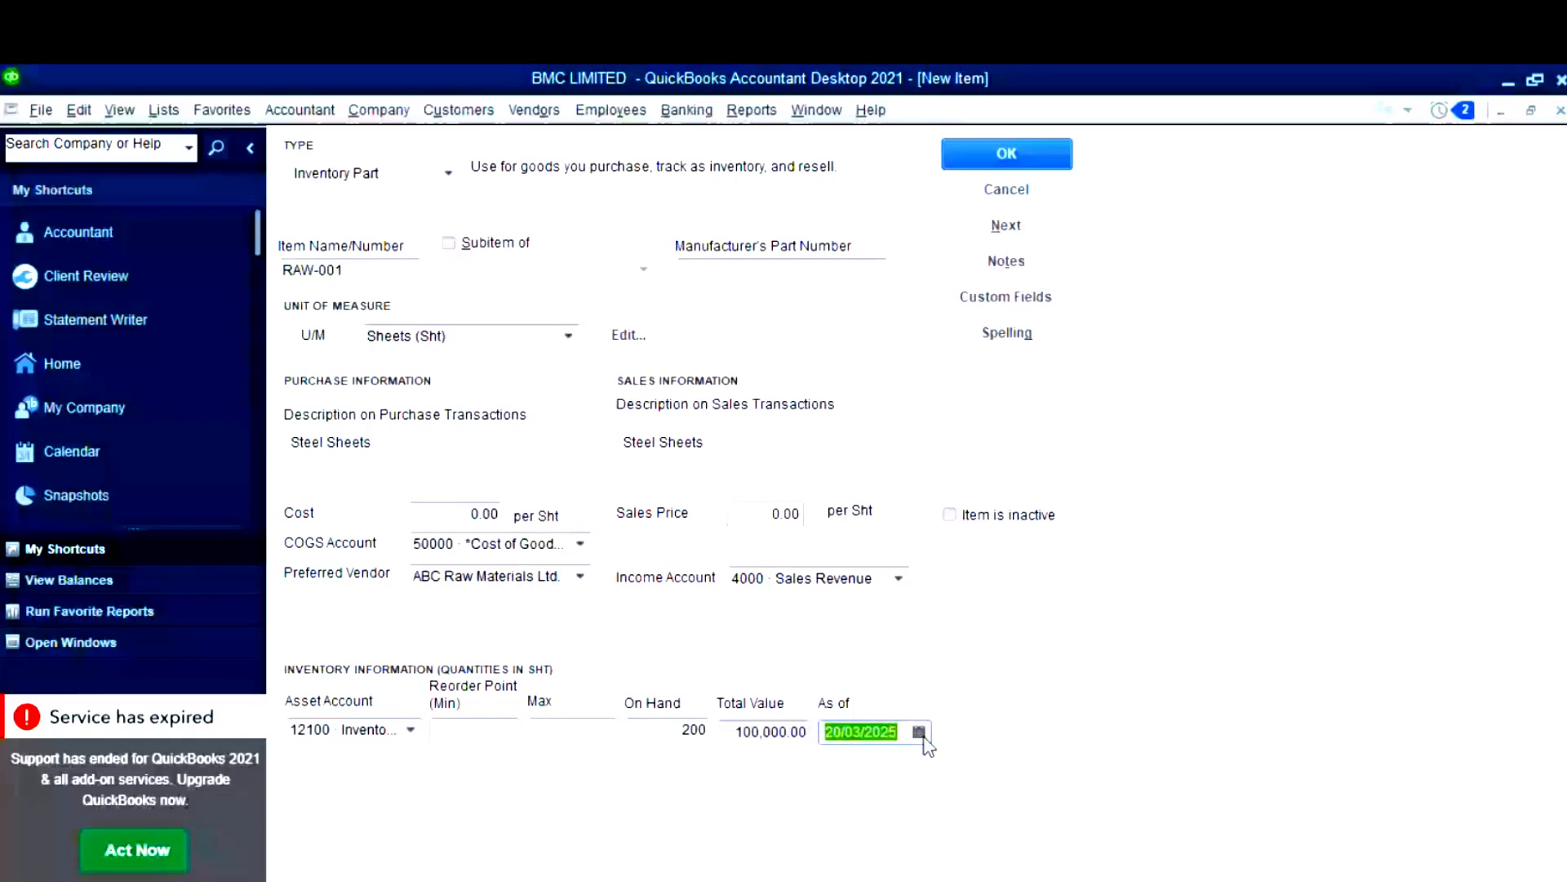
left_click(920, 732)
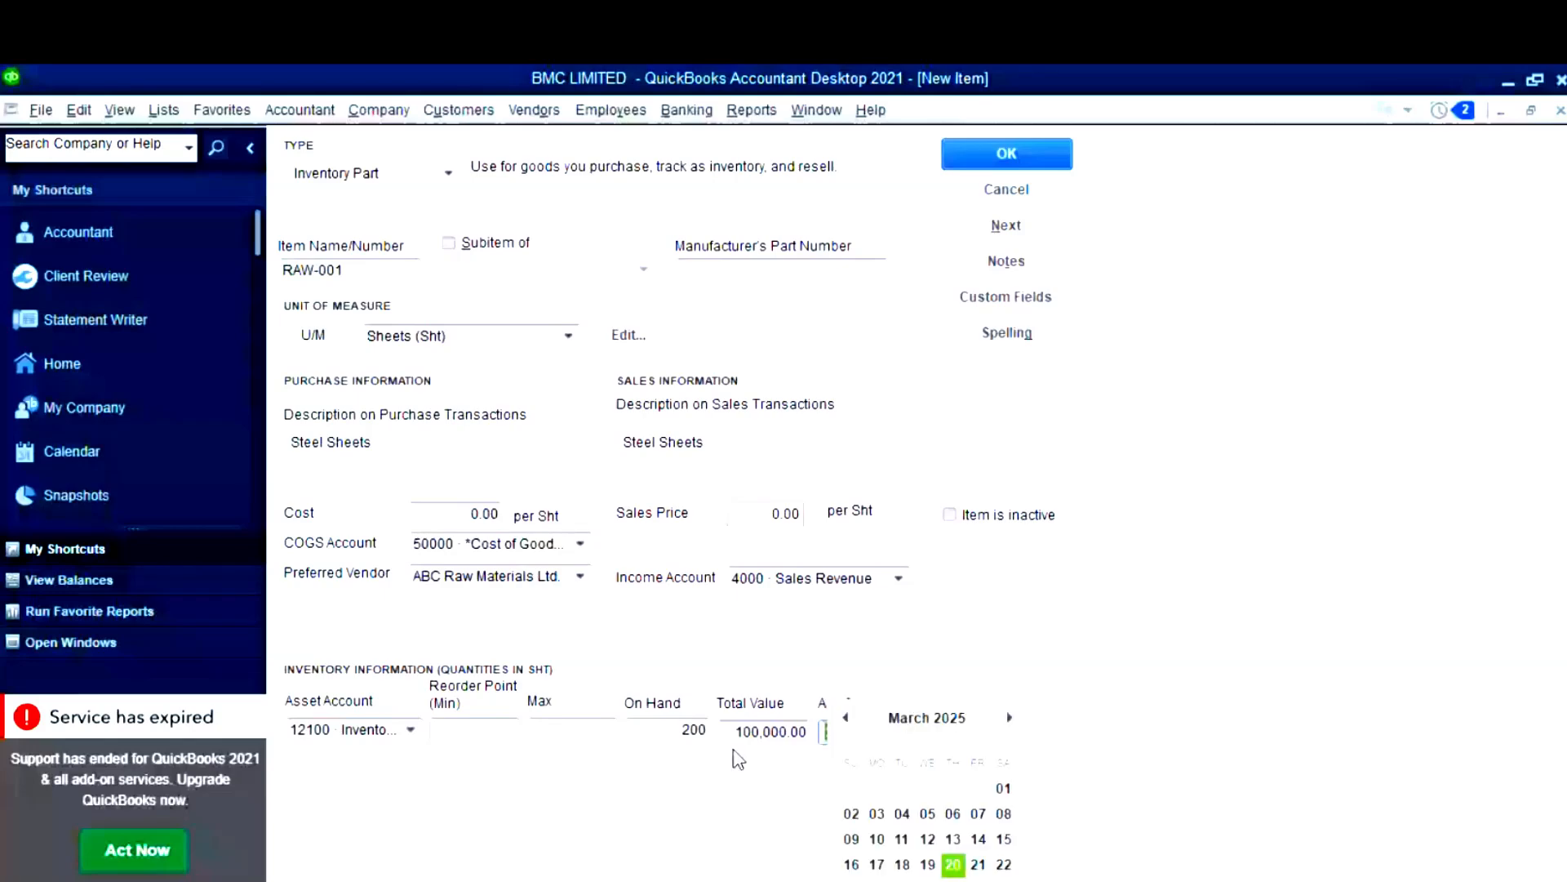
left_click(768, 734)
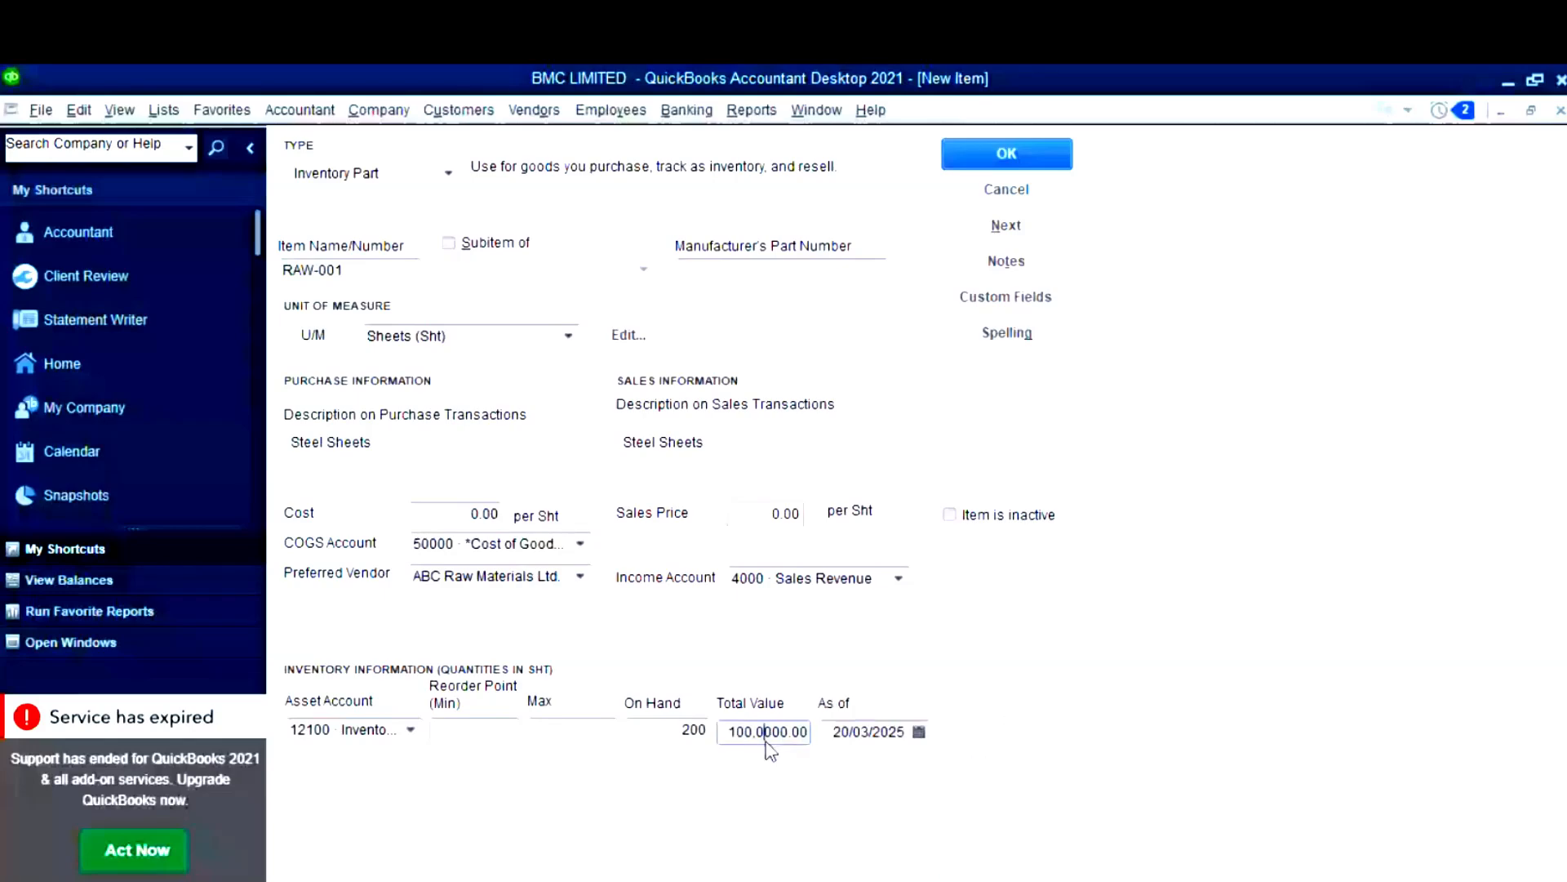
type("0")
left_click(919, 732)
left_click(849, 718)
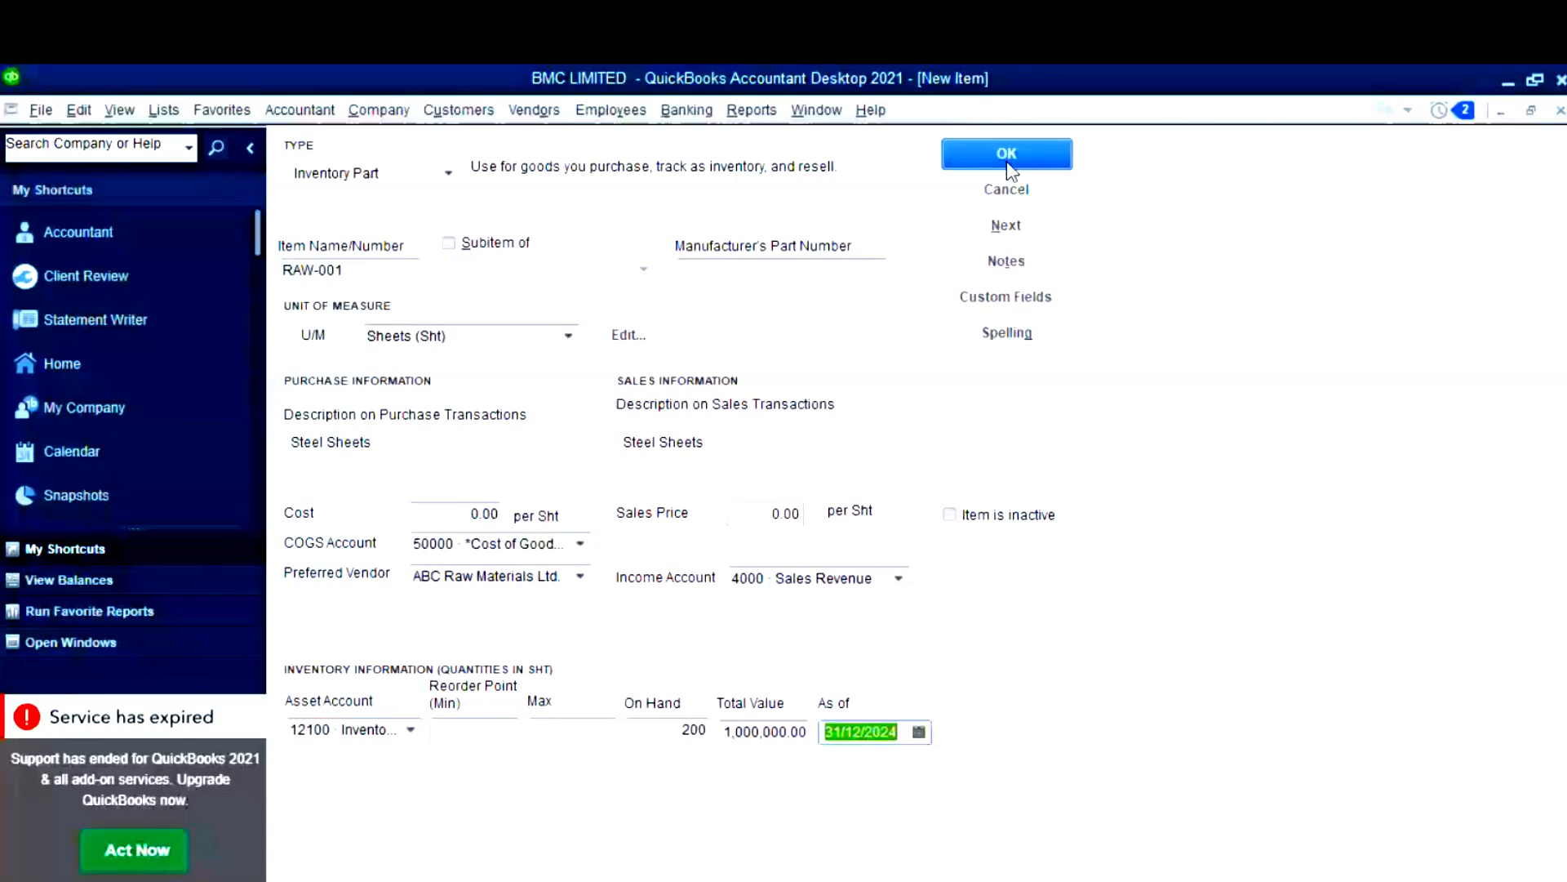
left_click(1008, 162)
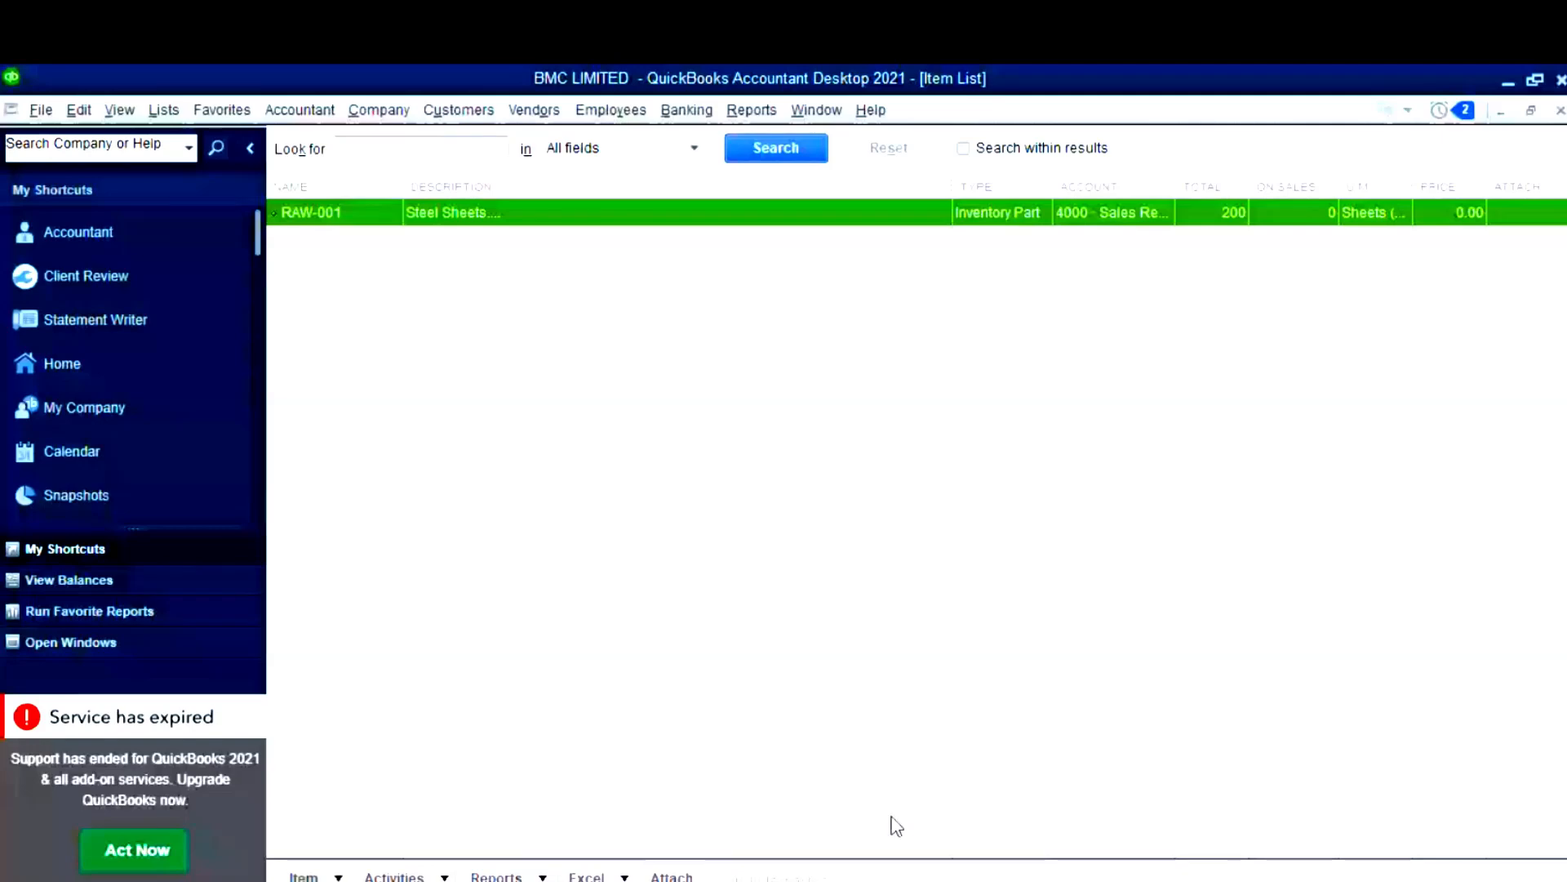
- Switch from the Item List to the BMC QuickBooks Dataset workbook in Excel
key("alt+Tab")
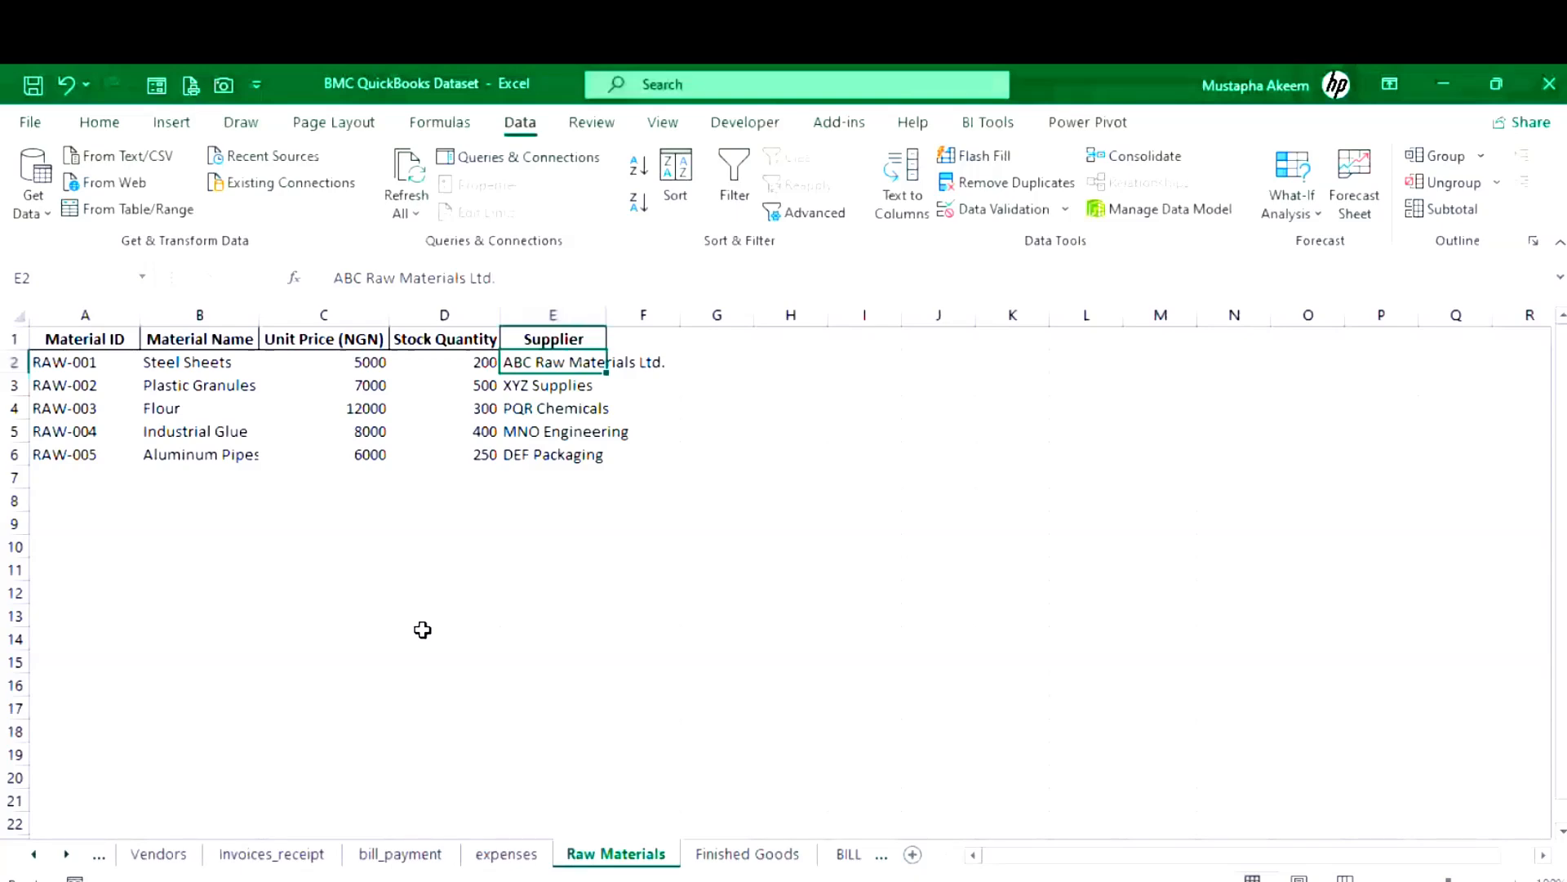
left_click(289, 593)
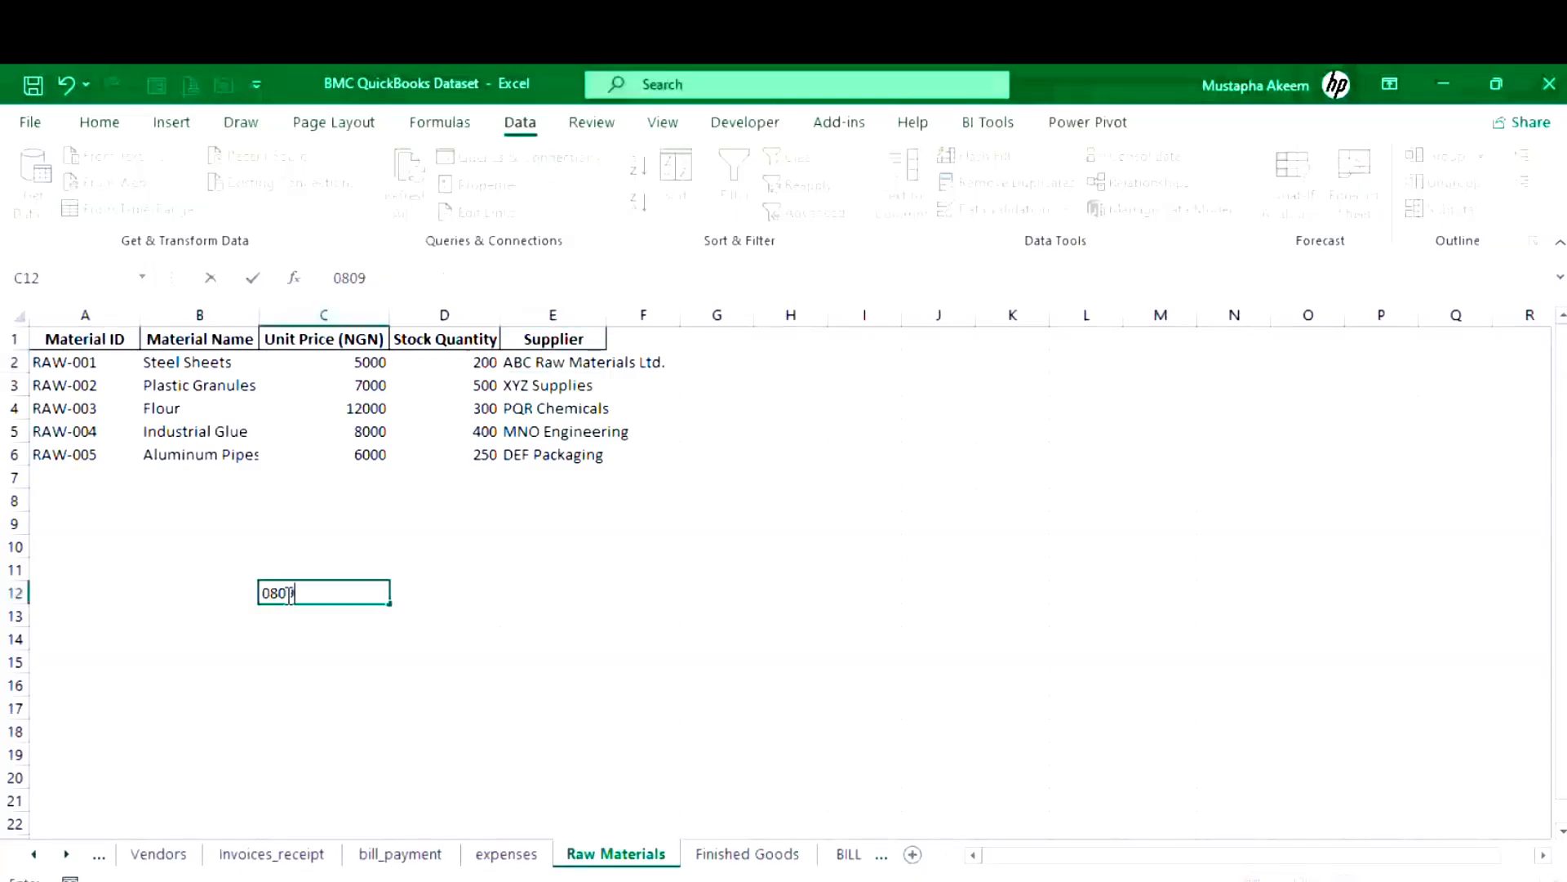
left_click(398, 628)
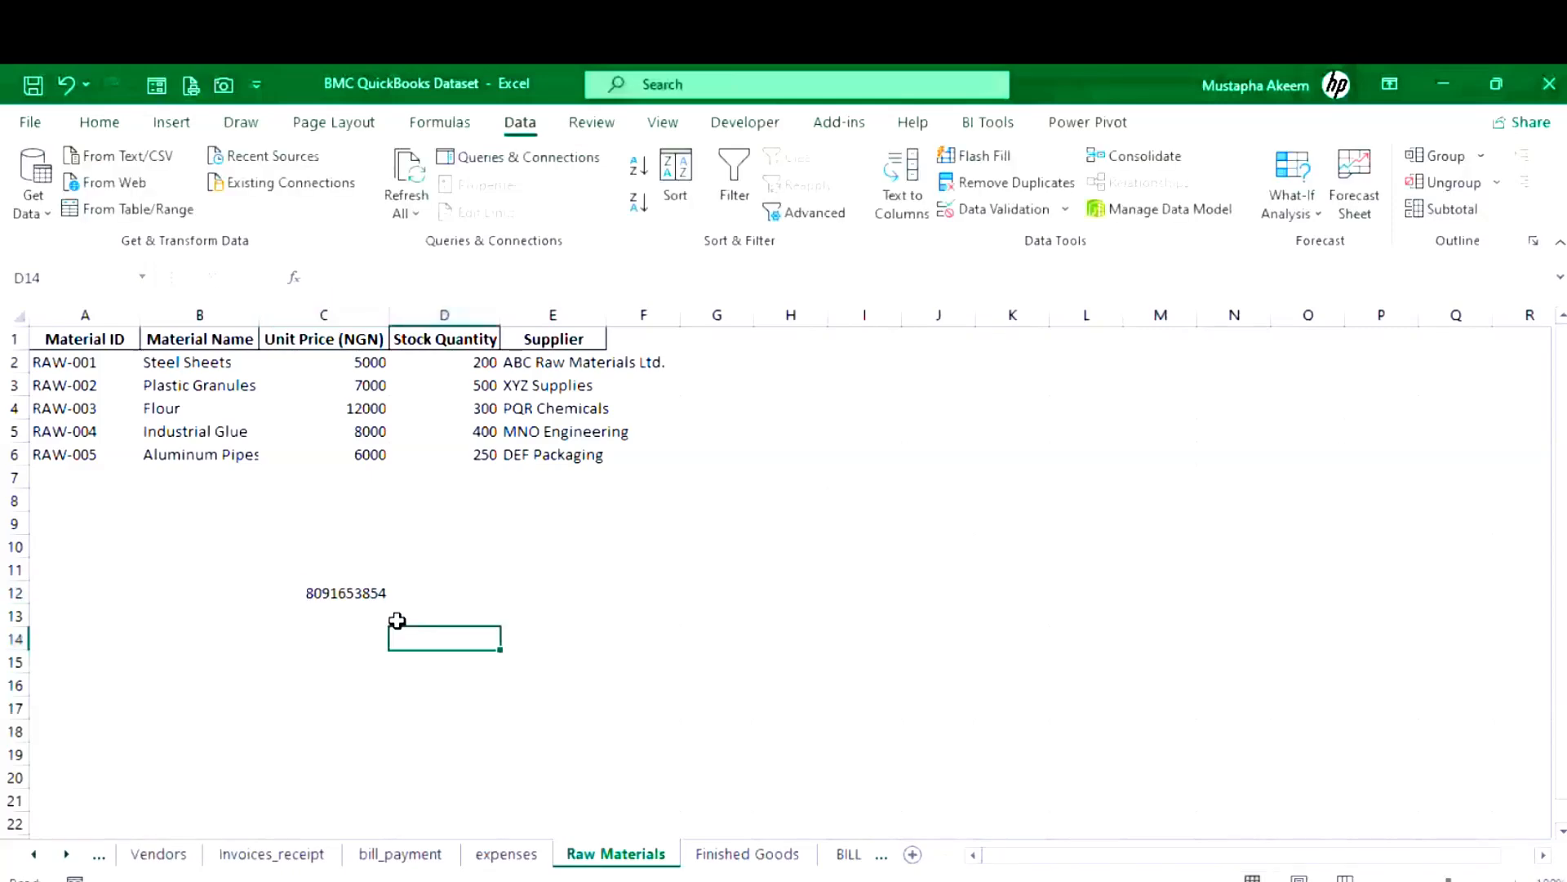
left_click(376, 593)
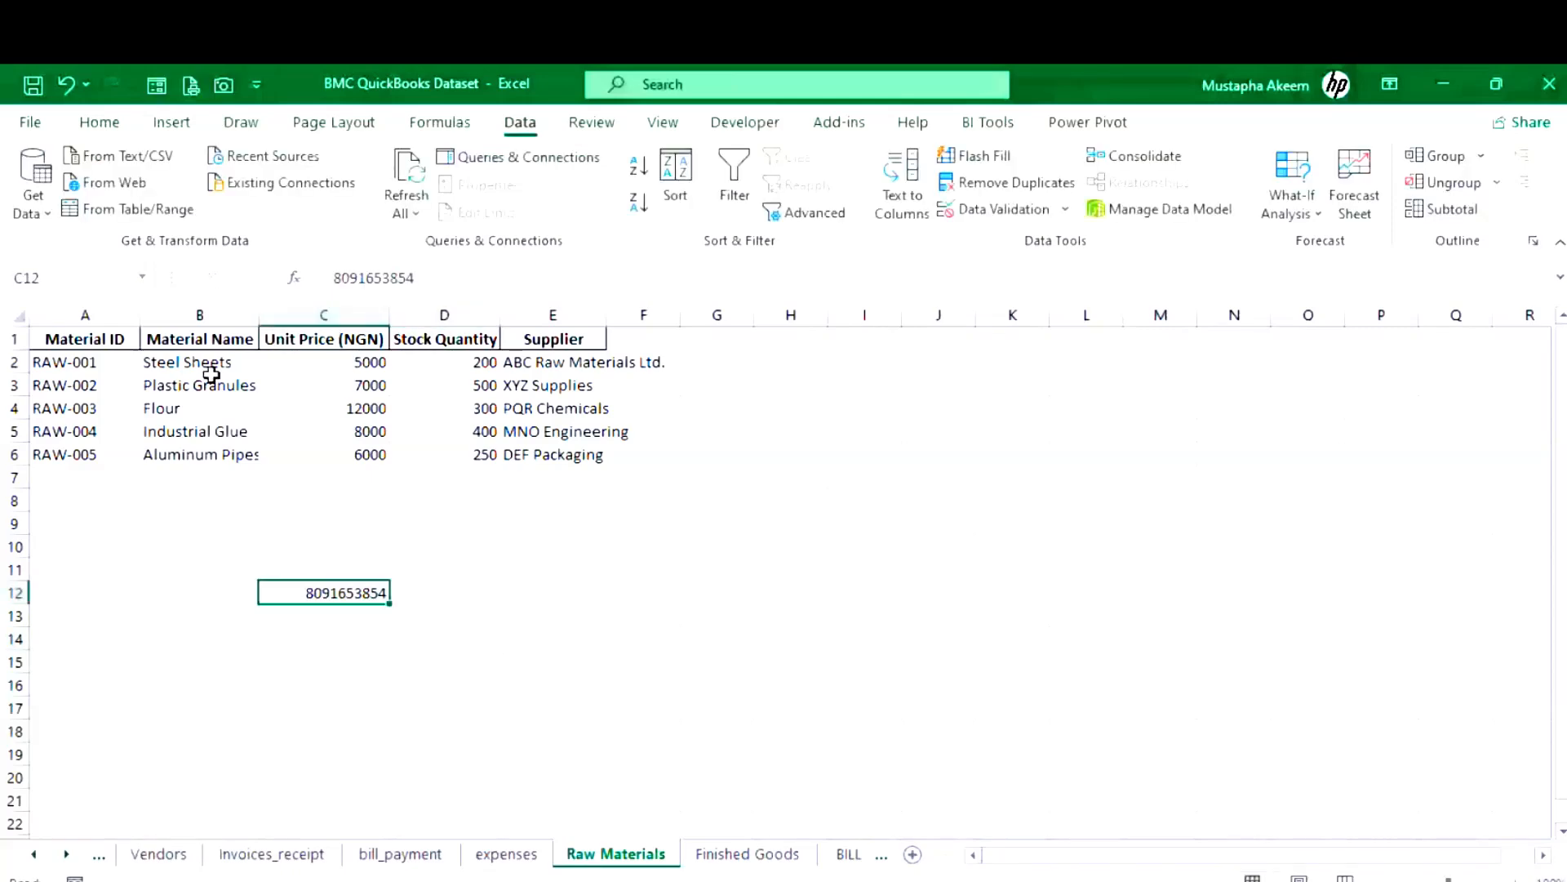
left_click(334, 279)
type("\\0")
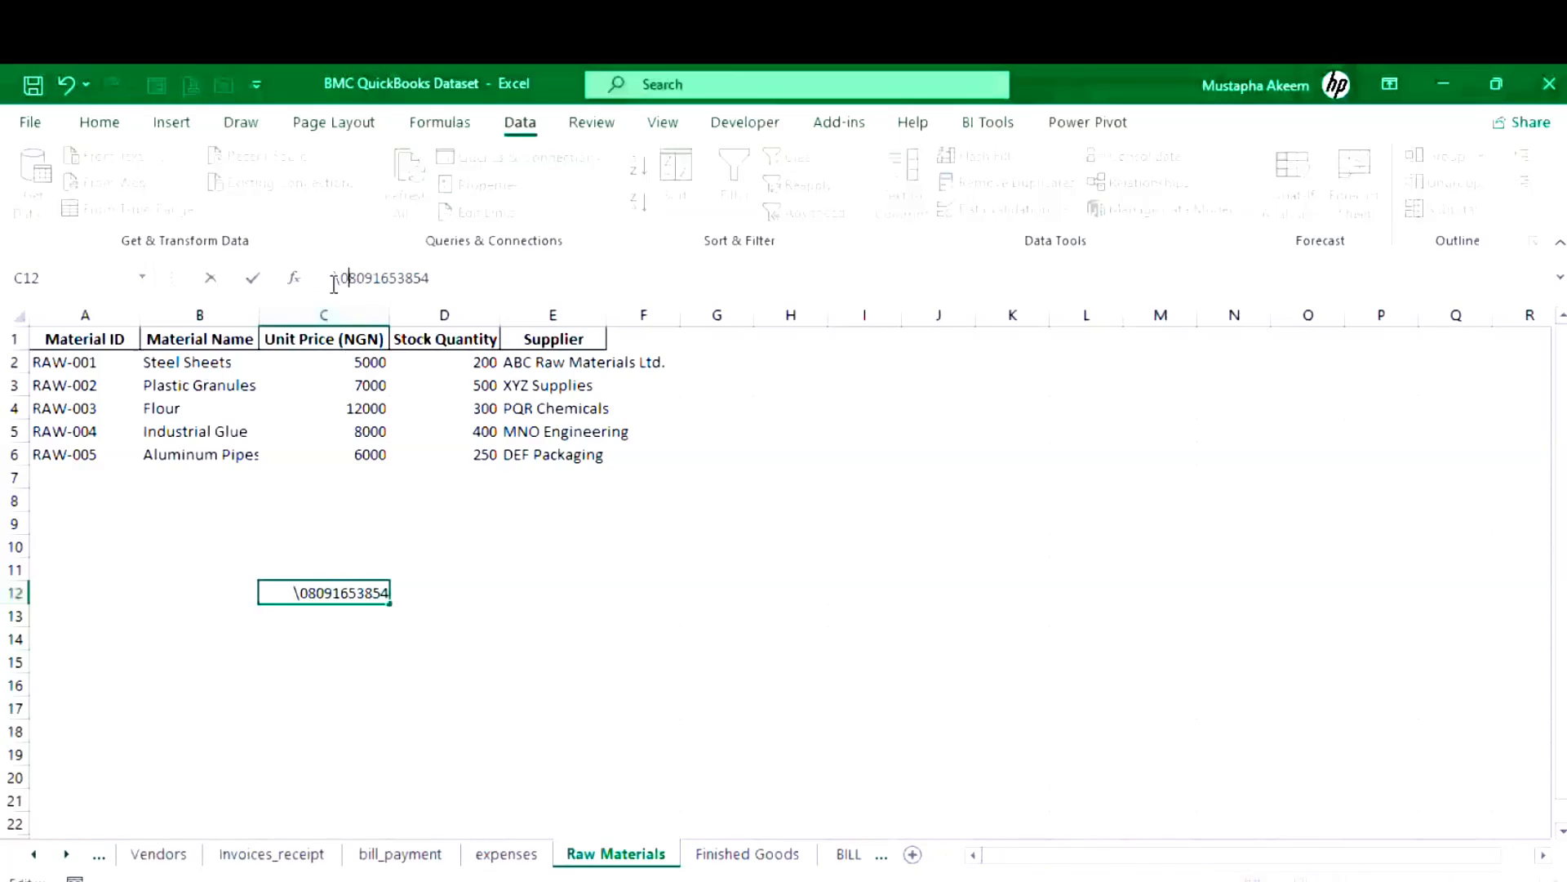
key("Delete")
type("'")
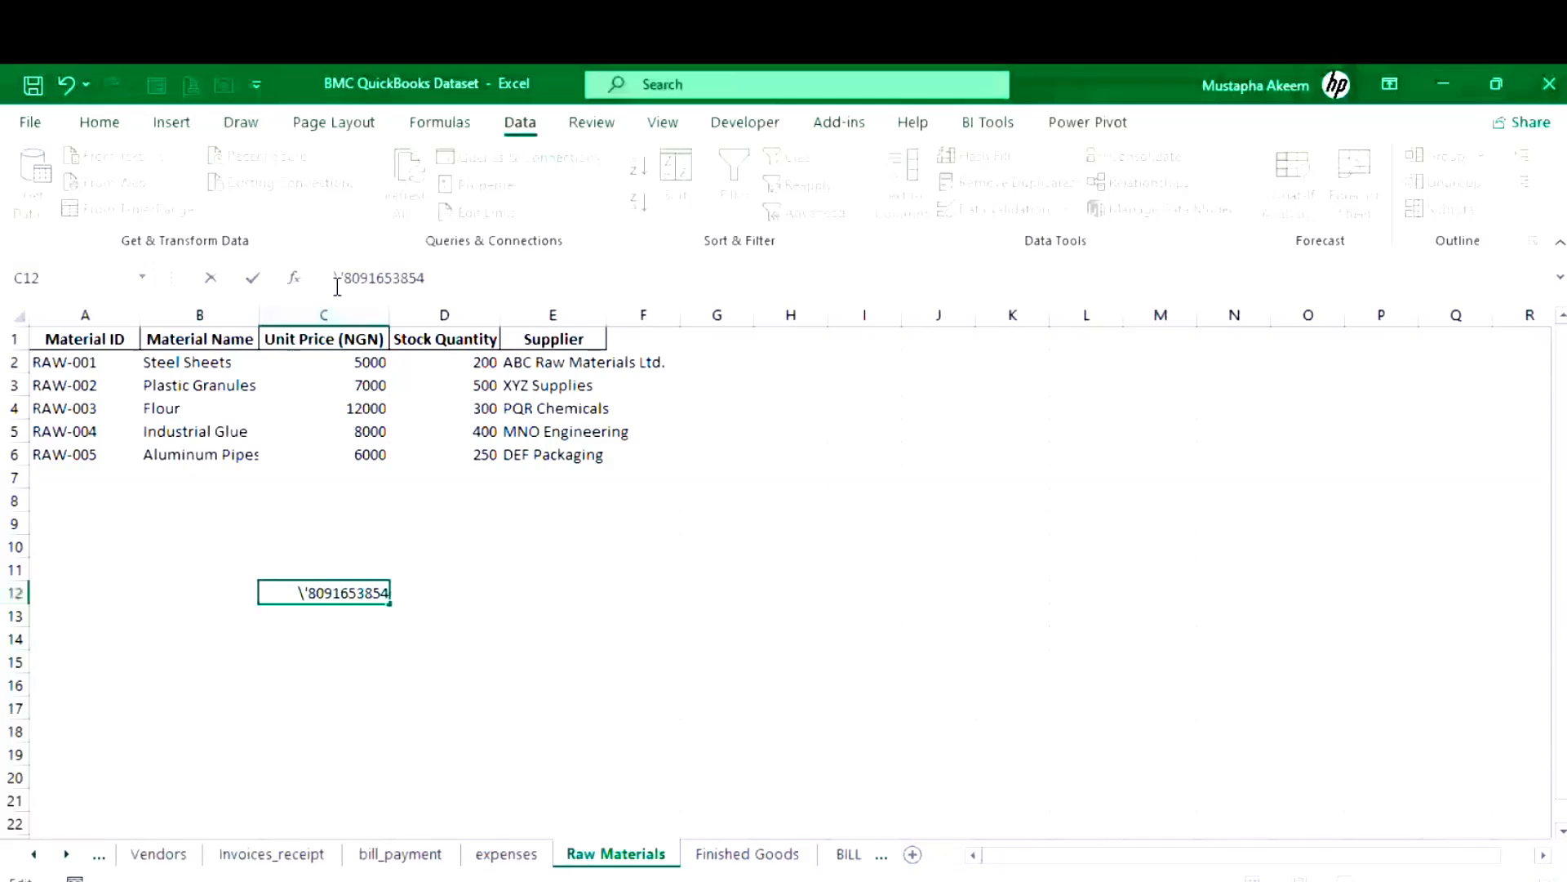
key("BackSpace")
key("BackSpace")
type("/0")
key("Delete")
key("BackSpace")
type("'0")
key("Return")
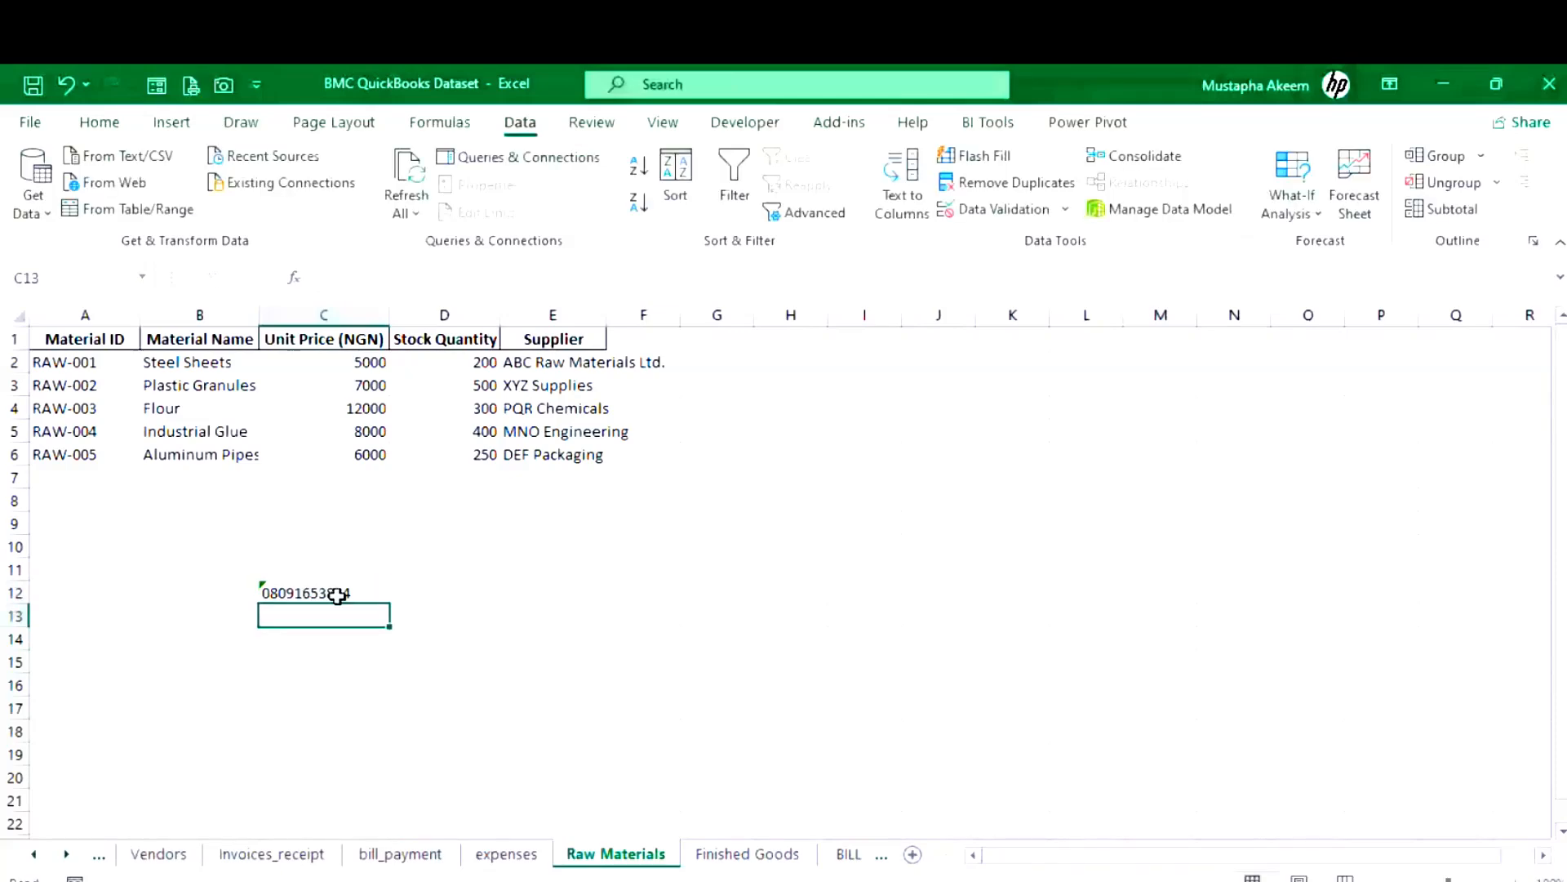
- Enlarge the phone number in C12 to font size 72
left_click(337, 594)
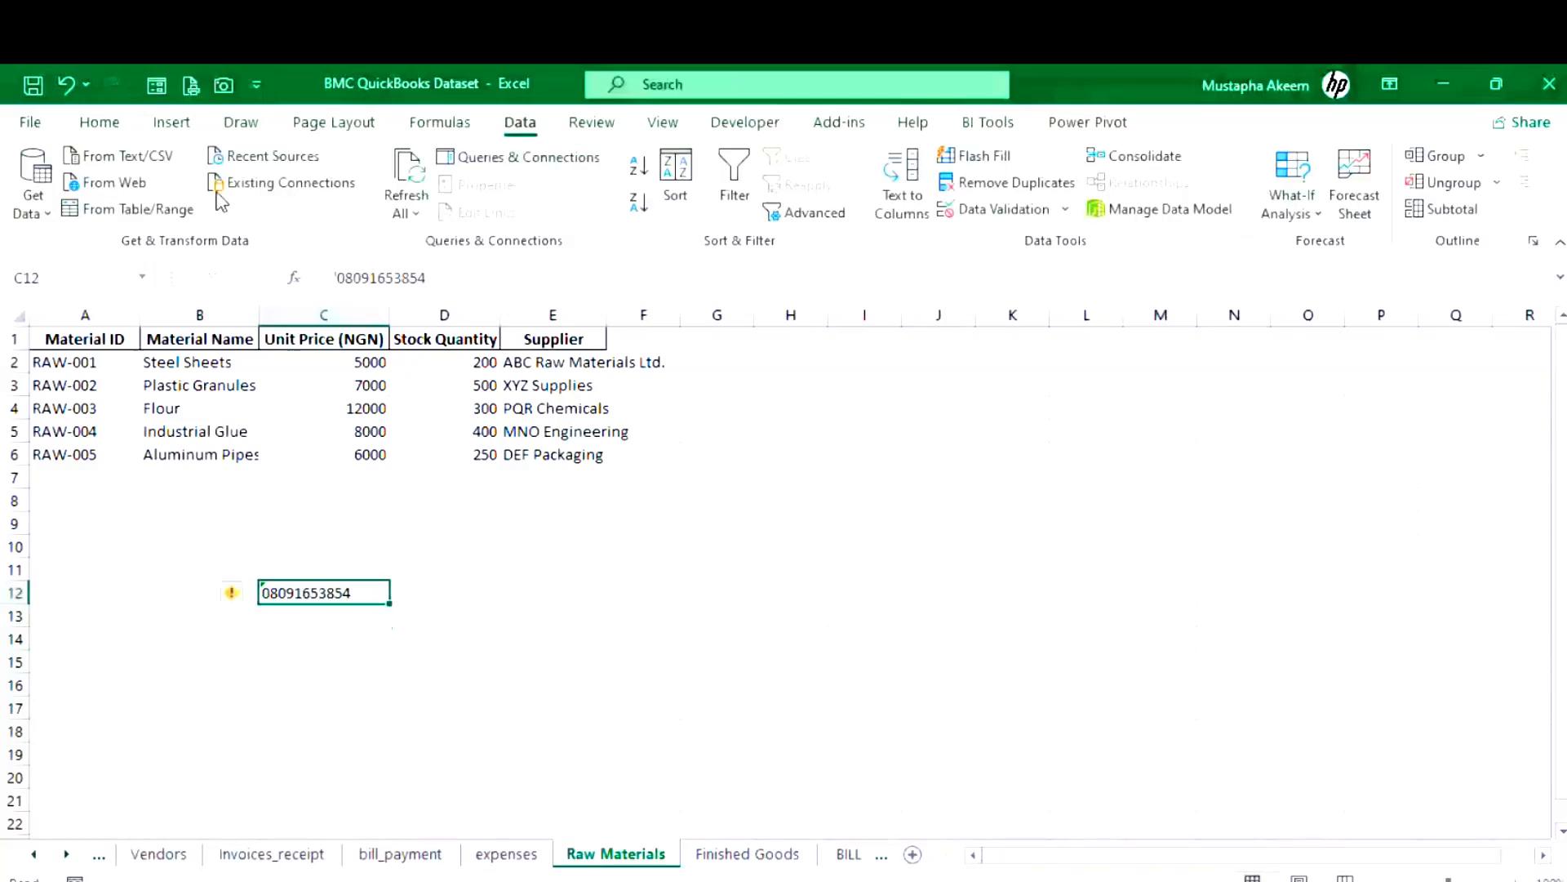
left_click(101, 122)
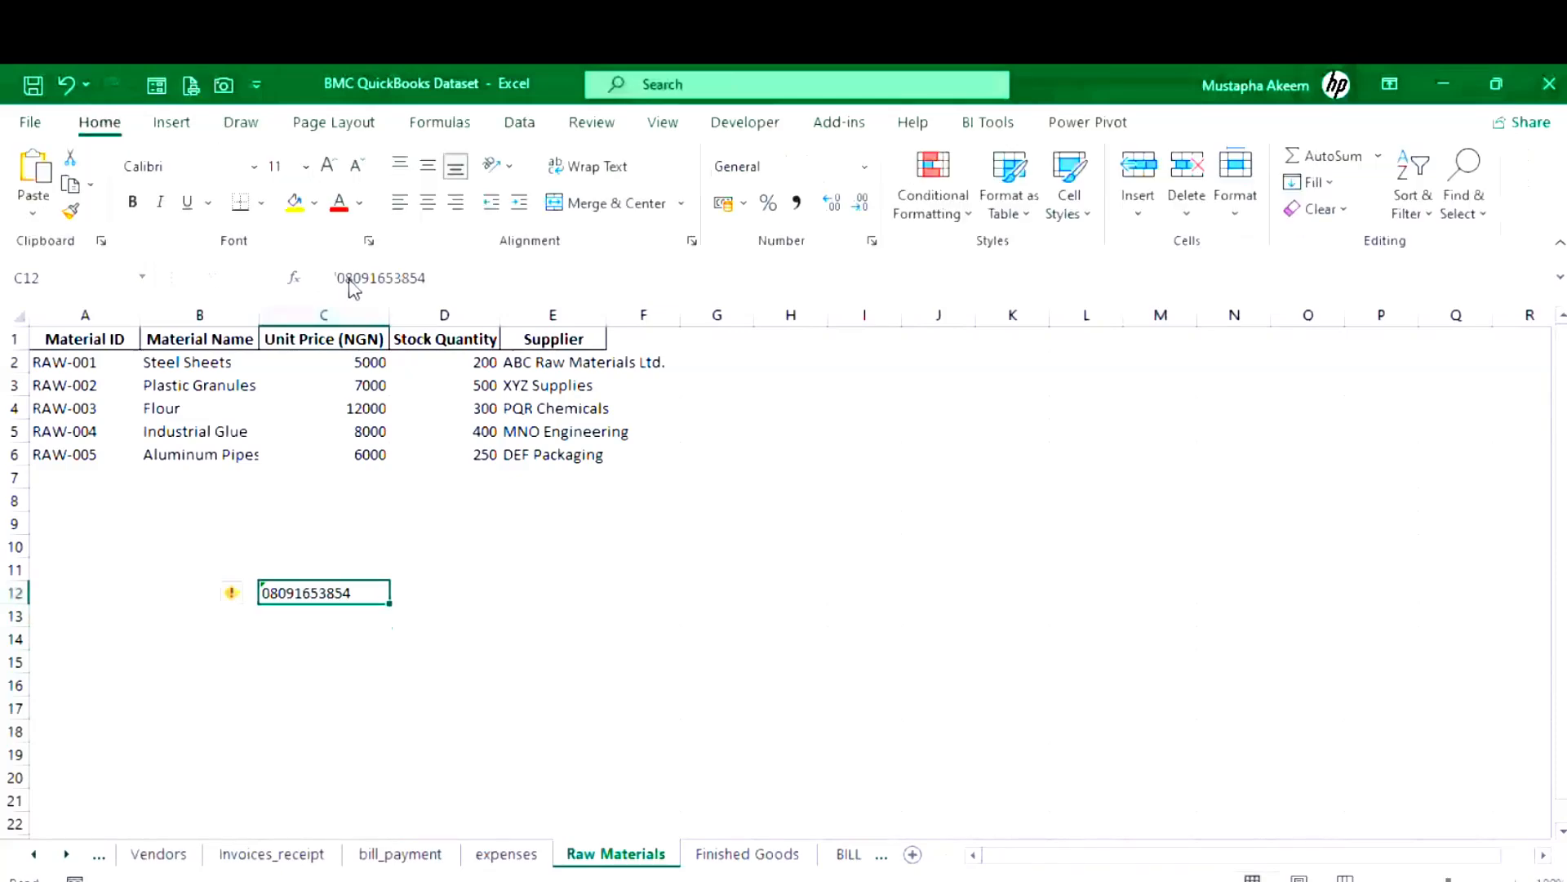
left_click(329, 166)
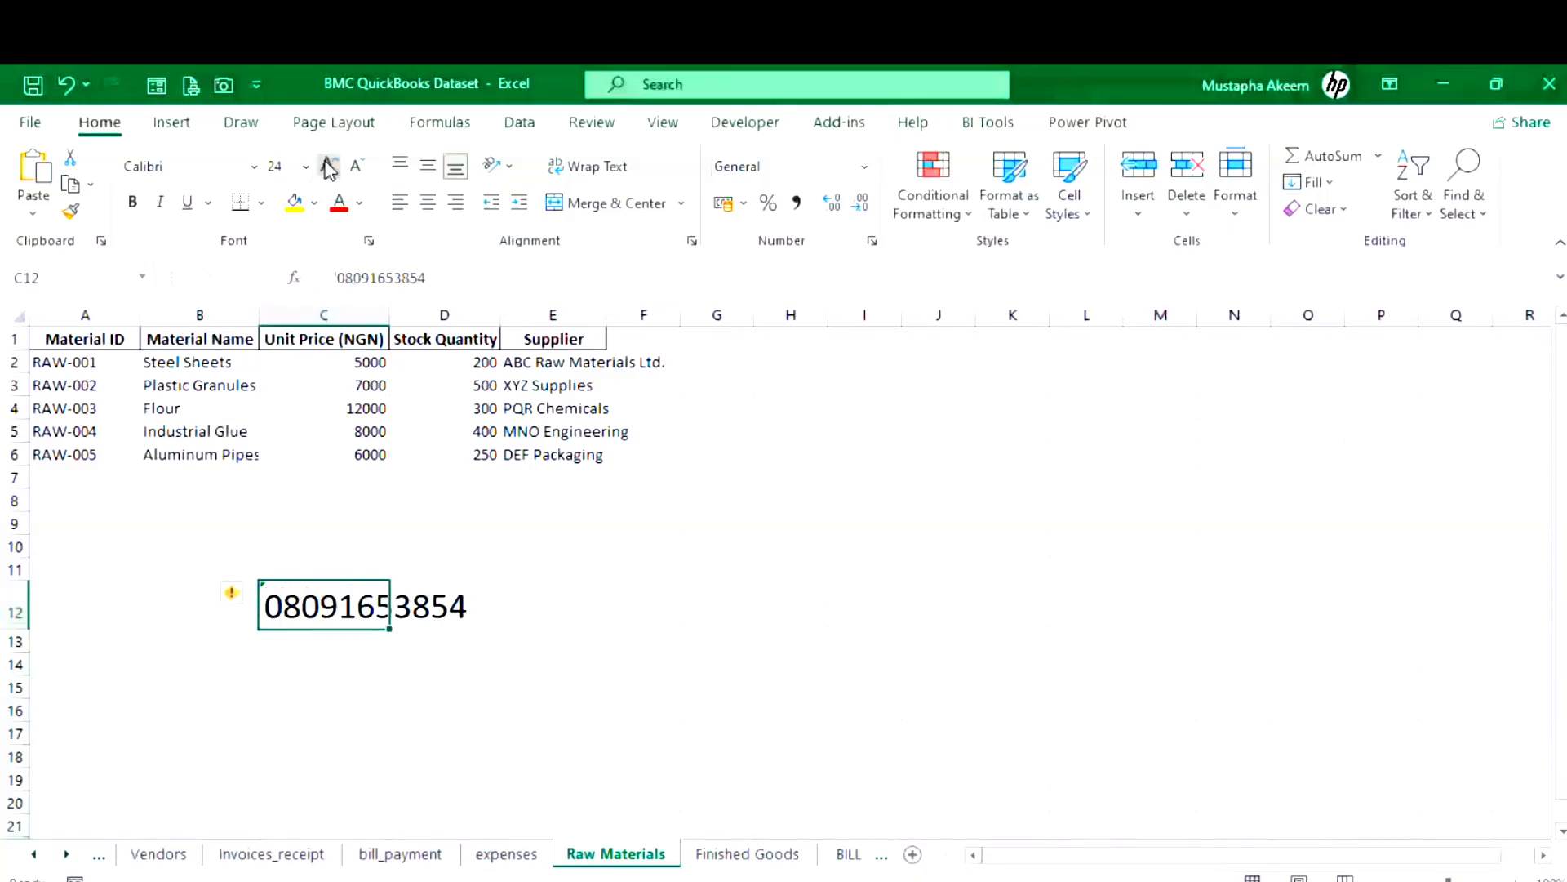
left_click(329, 166)
left_click(329, 165)
left_click(329, 166)
left_click(329, 166)
left_click(329, 166)
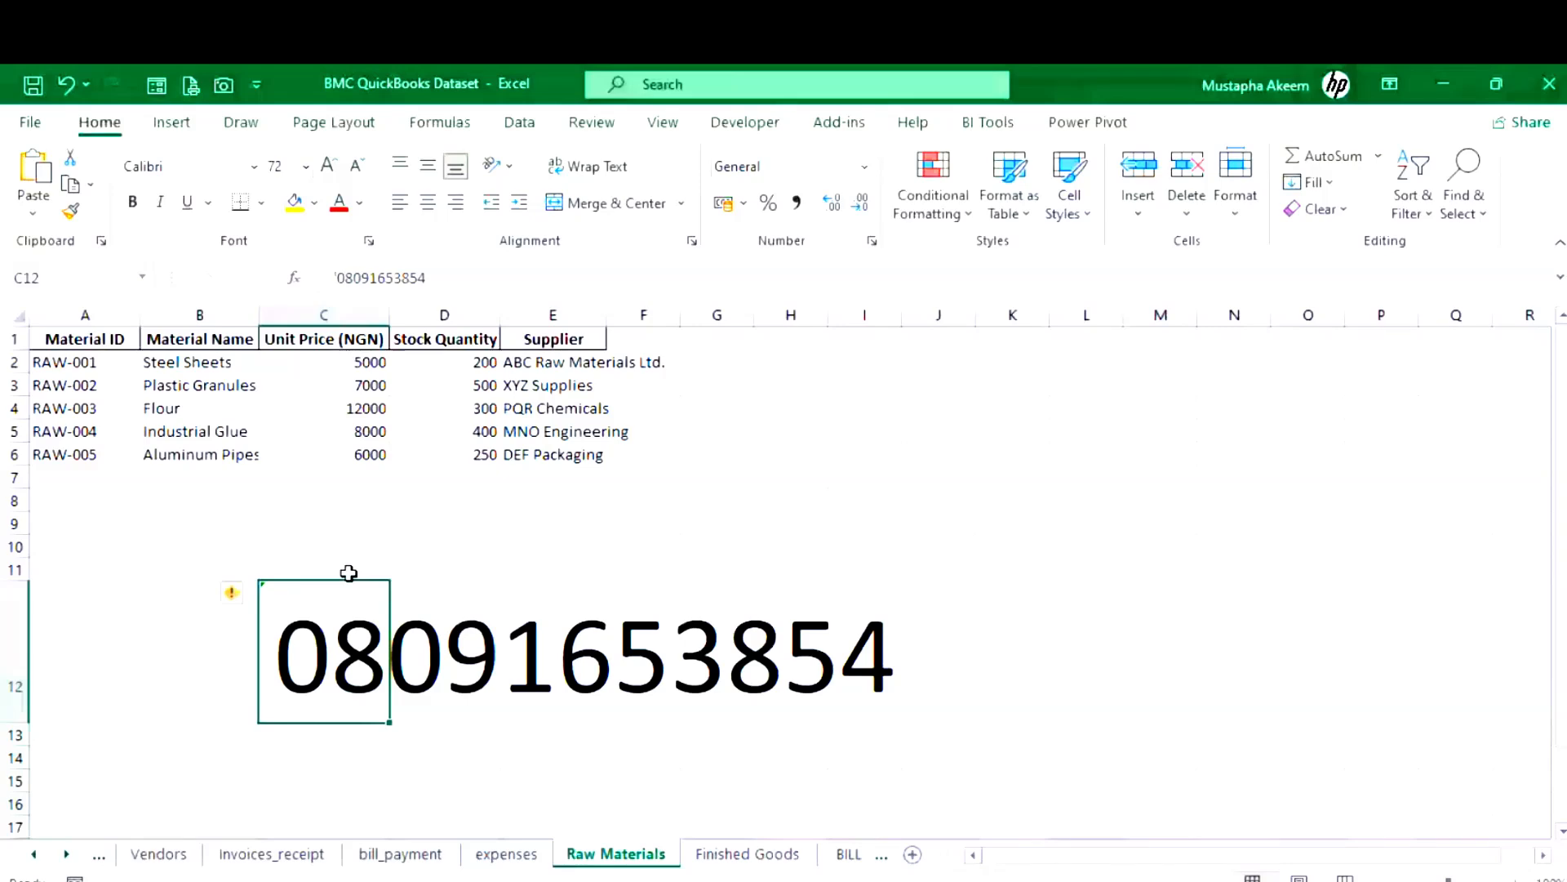
- Paste the second phone number into C13 and apply C12's formatting with Format Painter
double_click(334, 741)
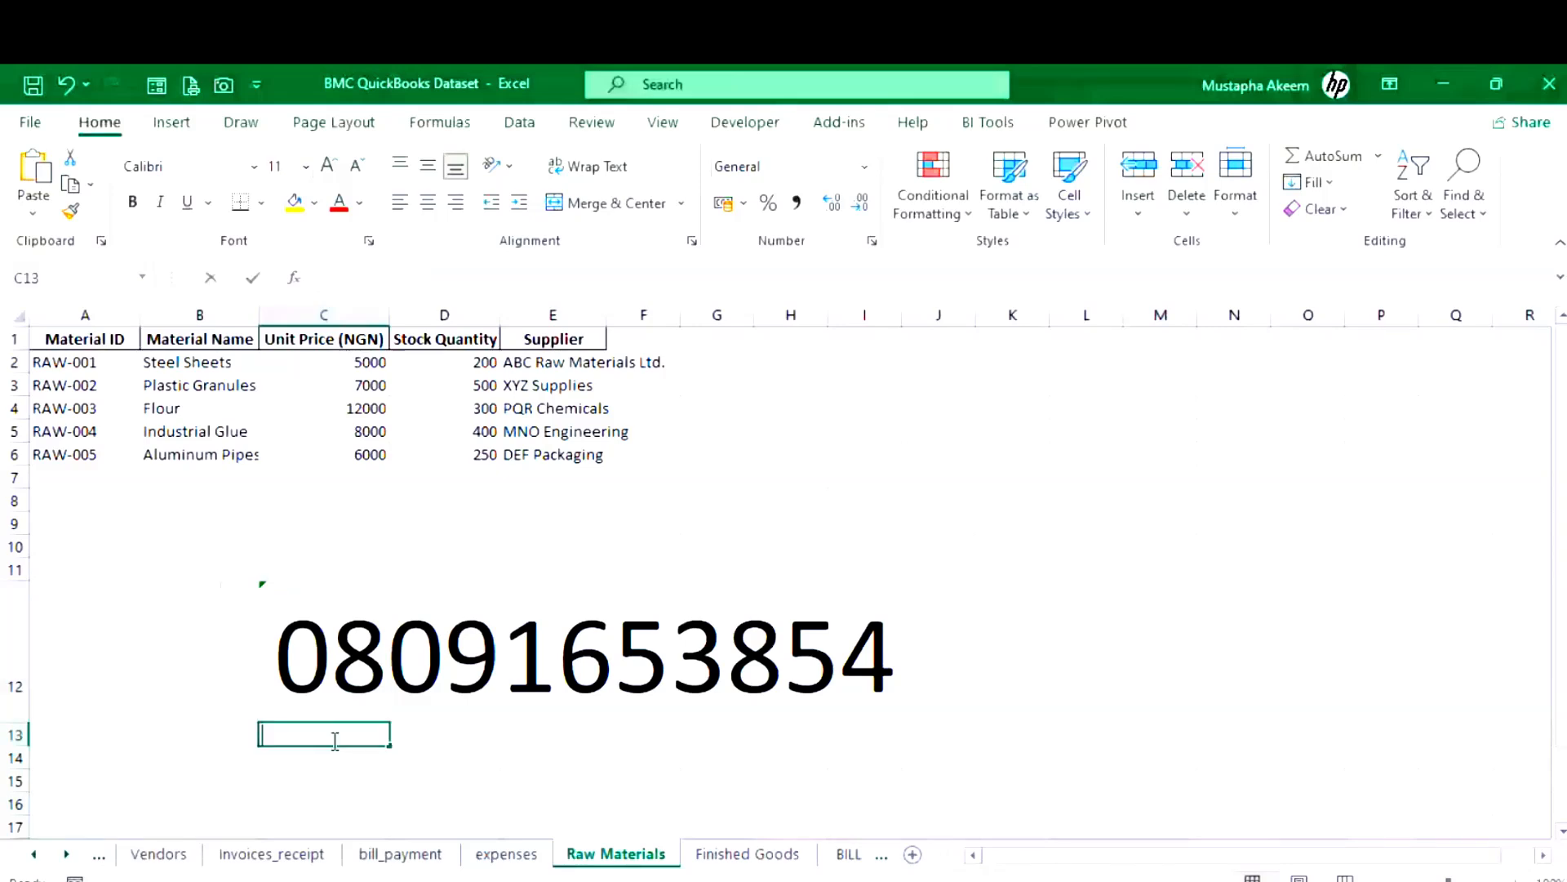
key("ctrl+v")
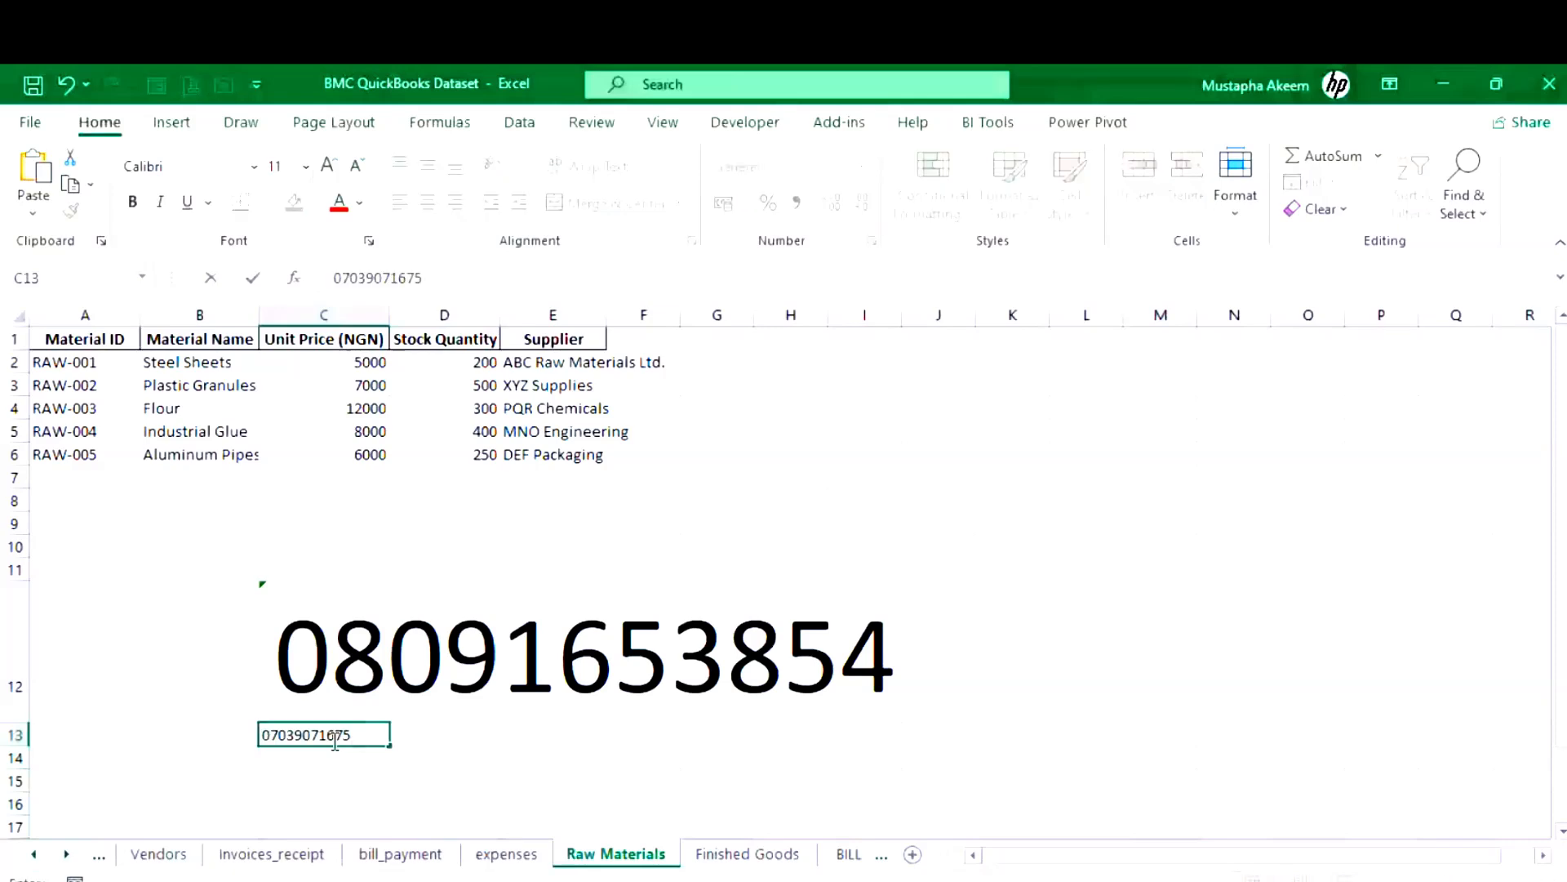
left_click(313, 686)
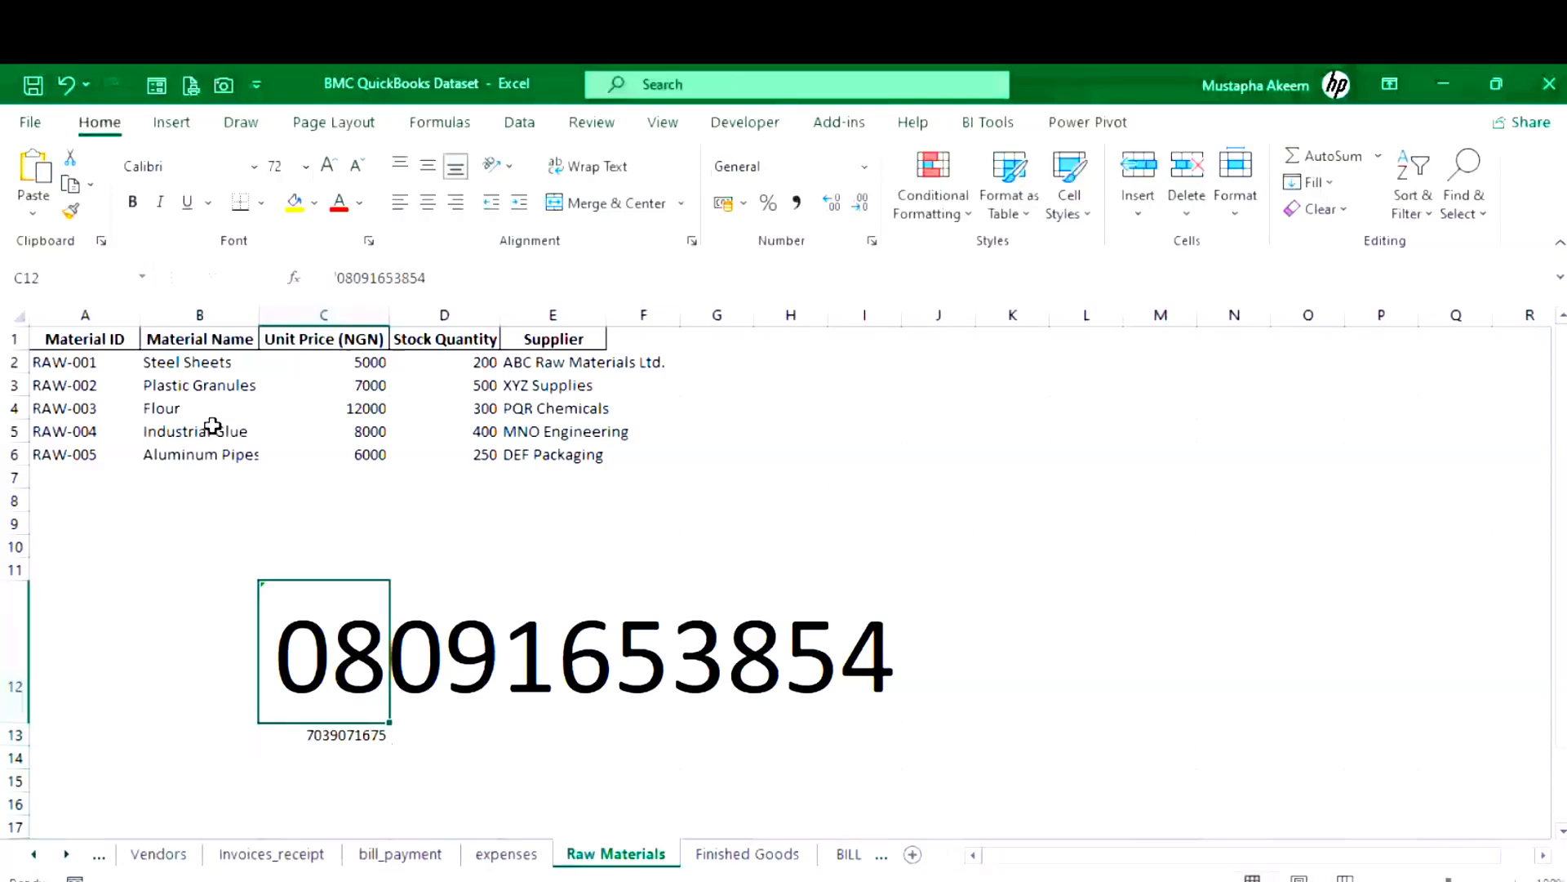
left_click(71, 211)
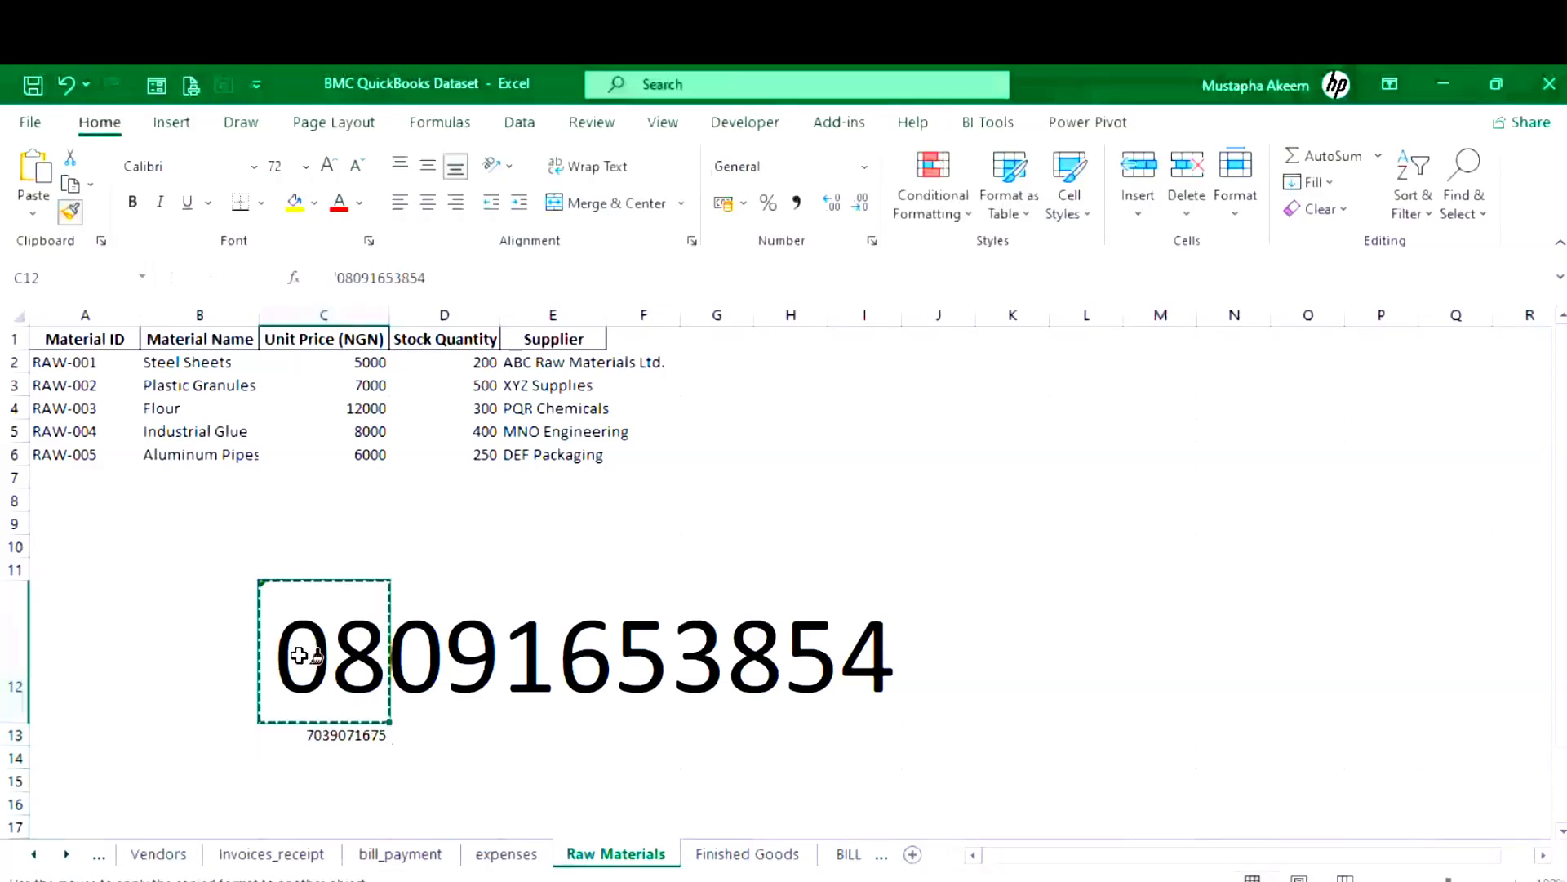
left_click(343, 736)
scroll(343, 739, "down", 1)
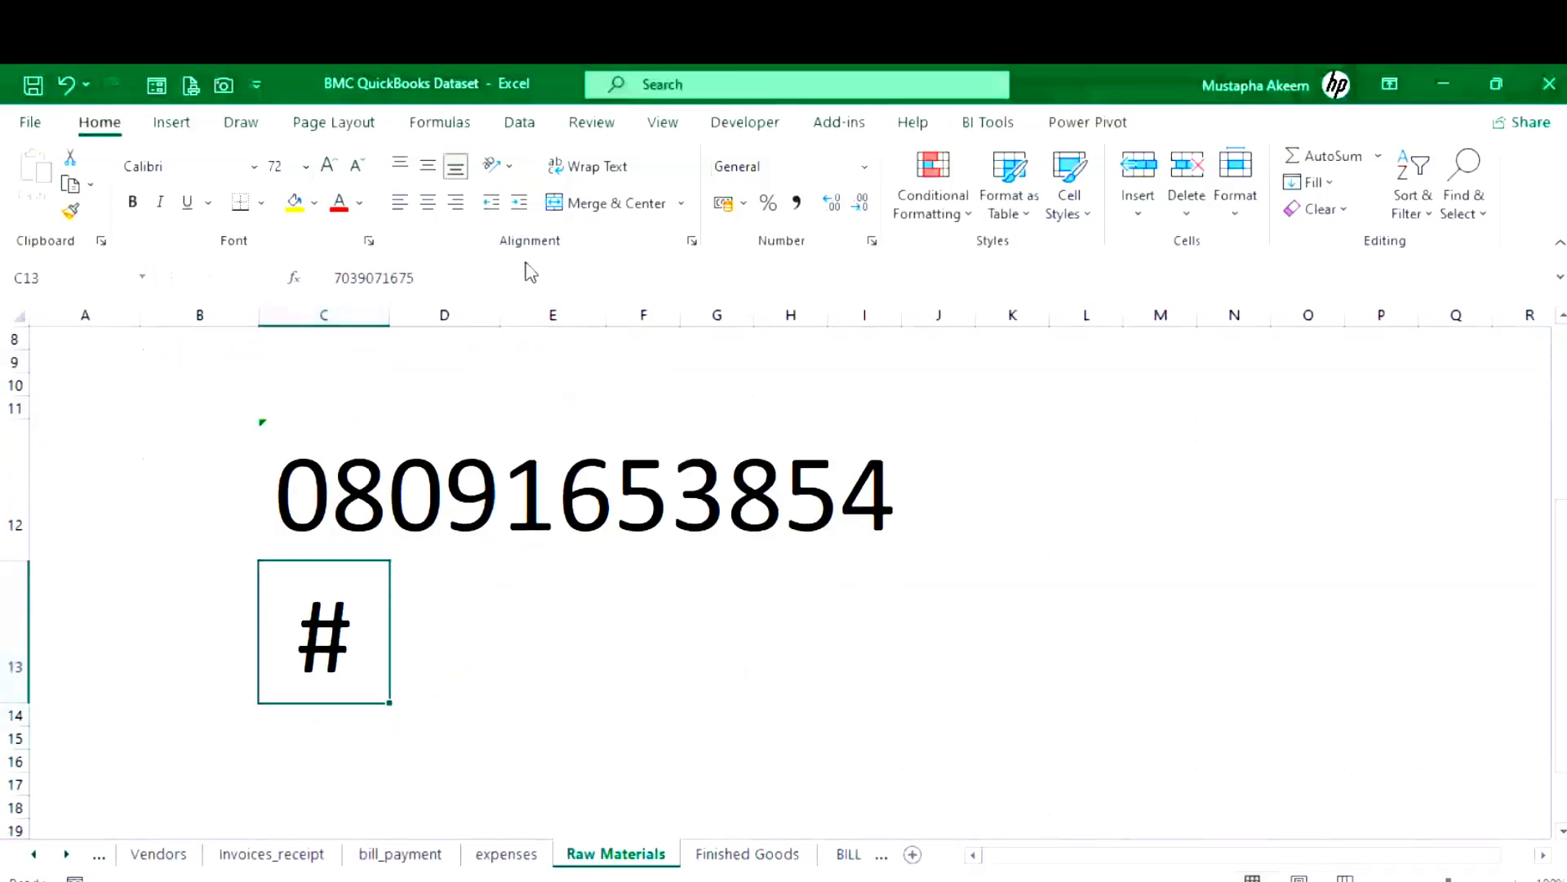
- Type the labels 'whatsapp only' in K12 and 'call & whastapp' in K13
left_click(334, 276)
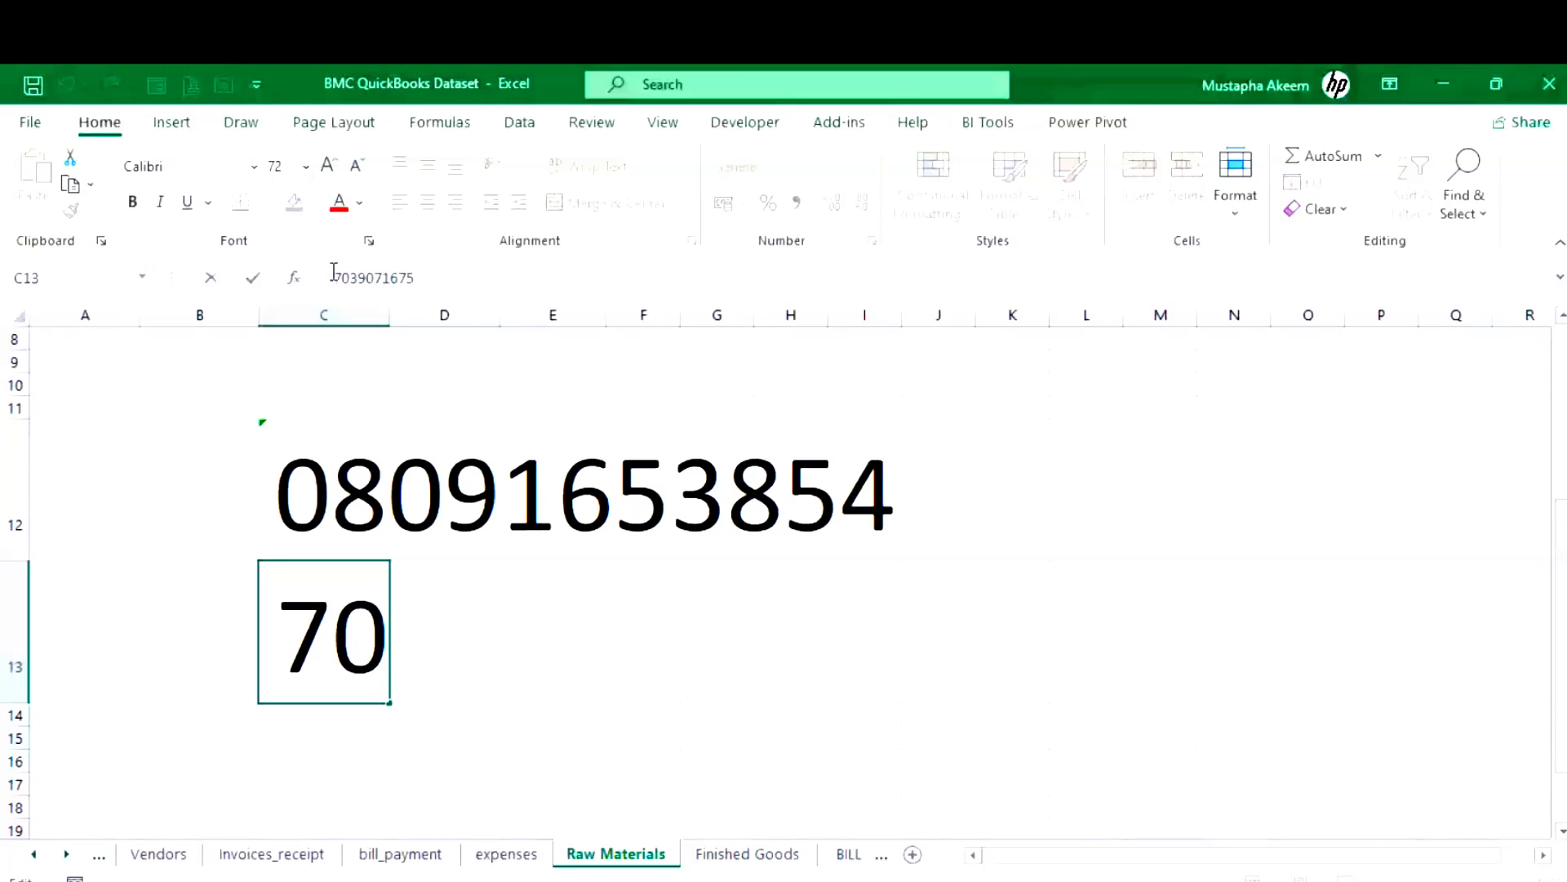
left_click(1027, 463)
type("wha")
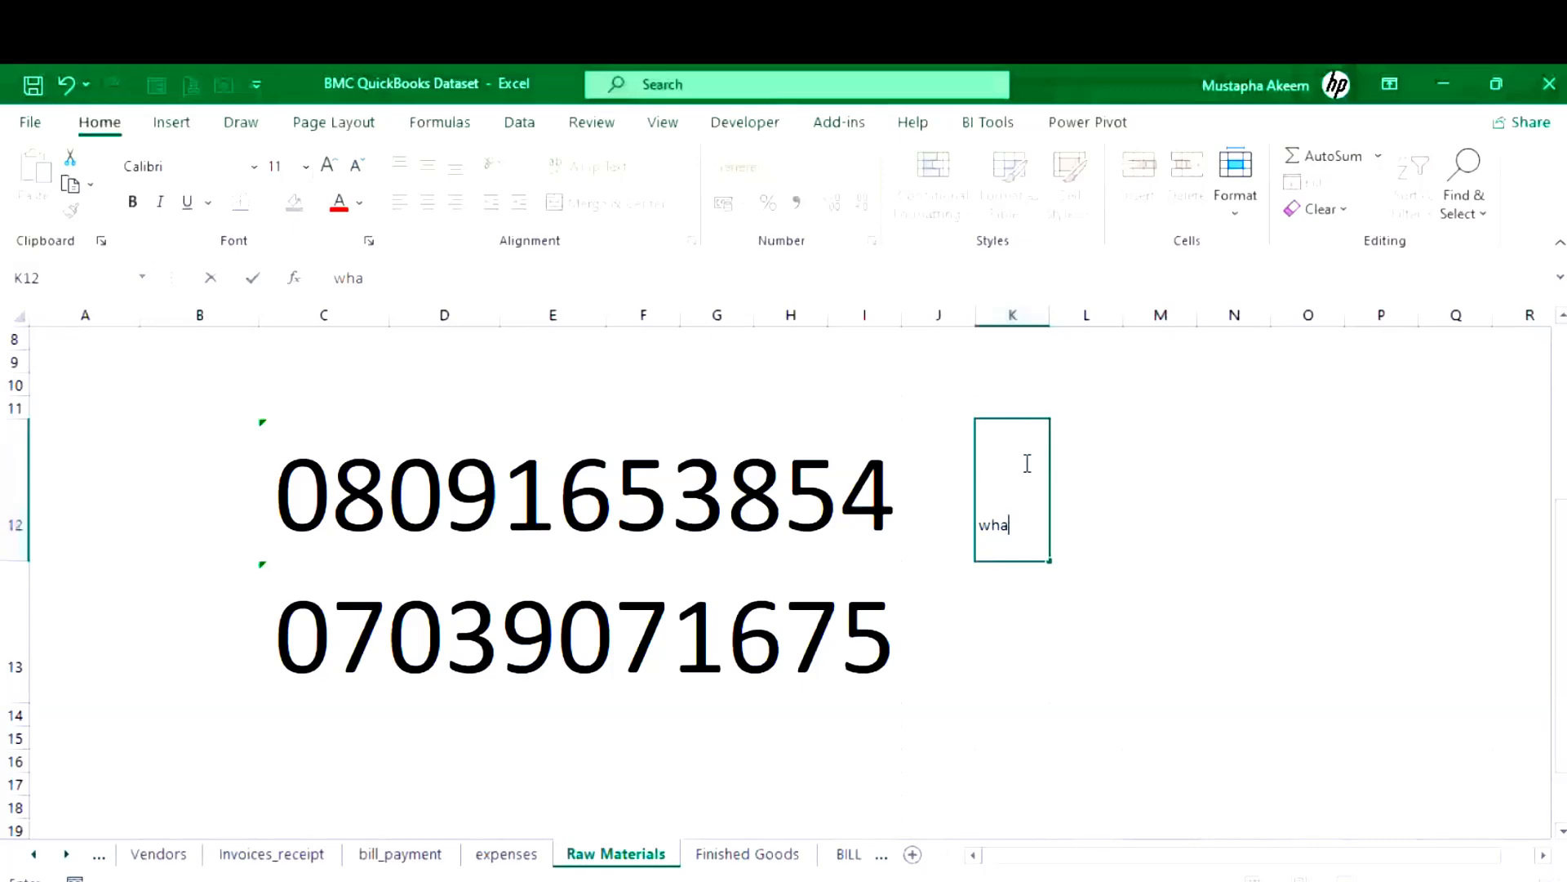
type("tsapp only")
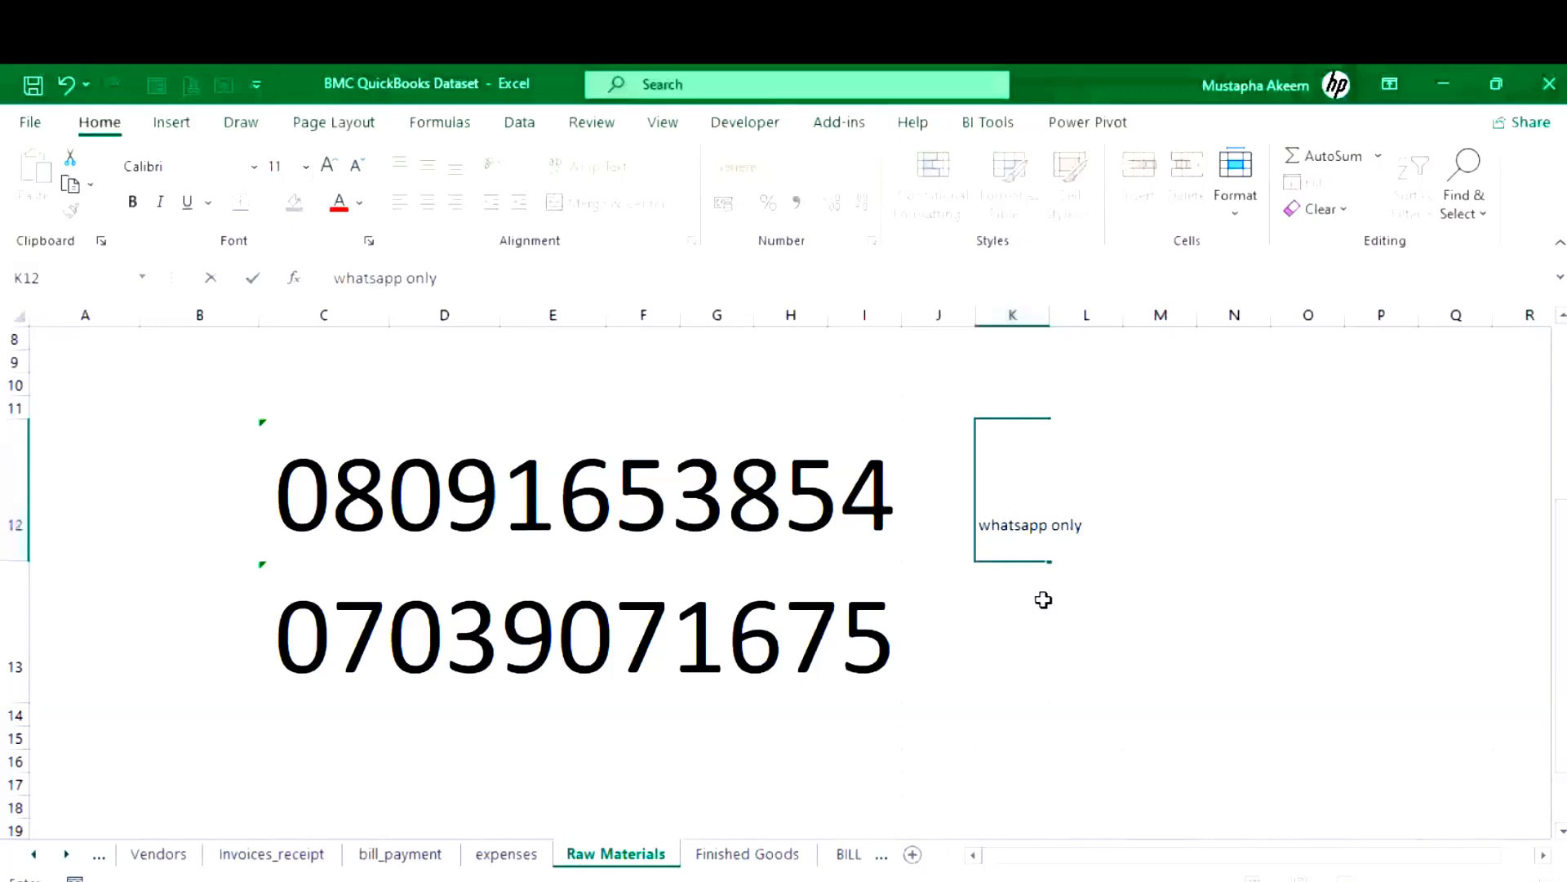
left_click(1018, 614)
type("cal")
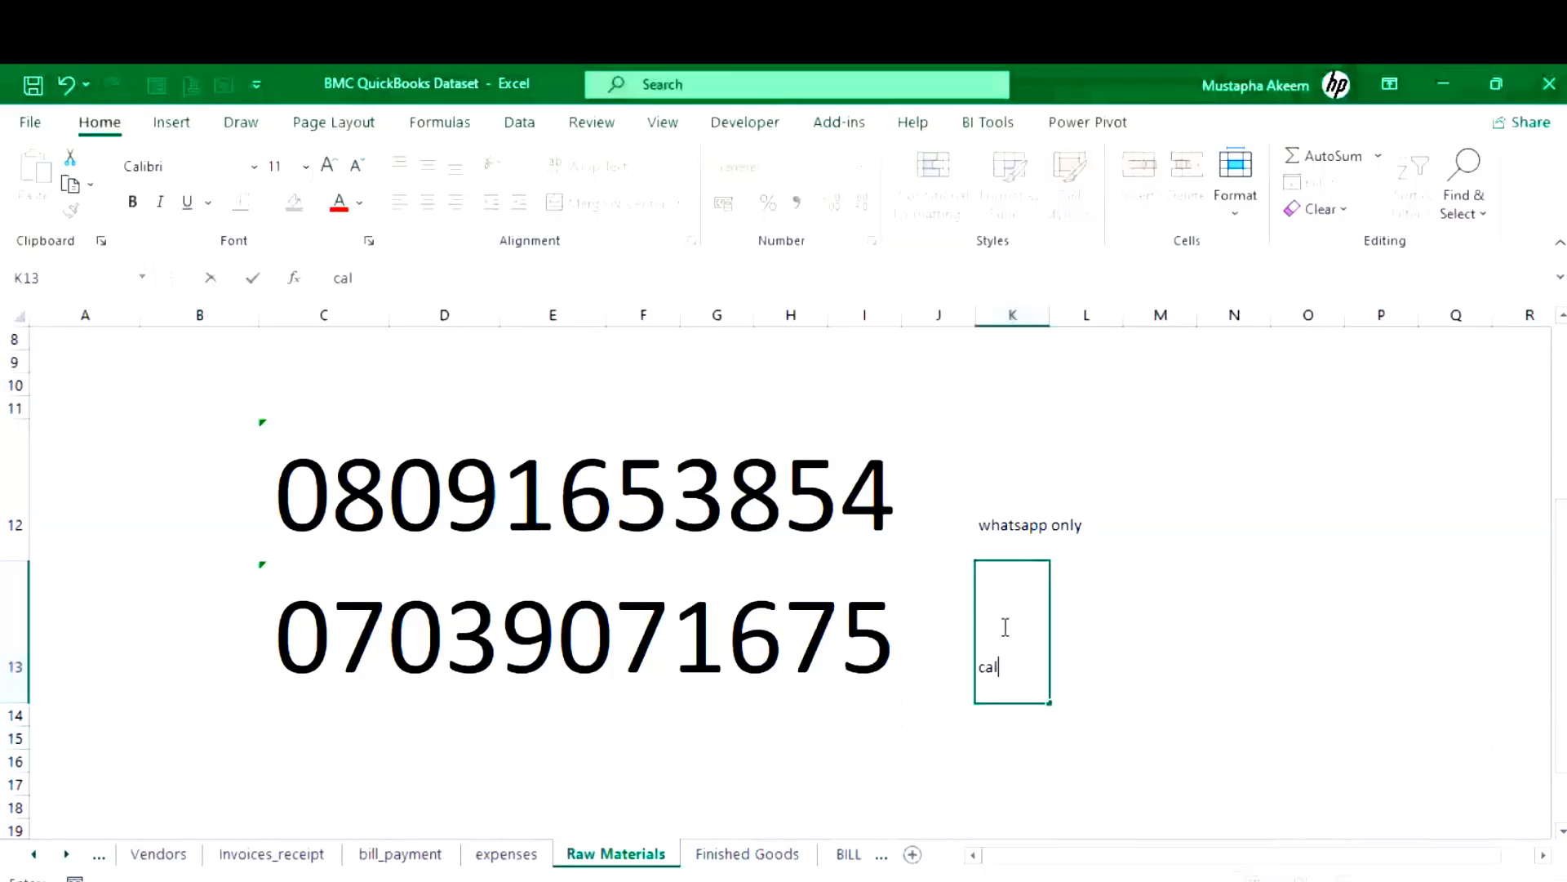
type("l & whast")
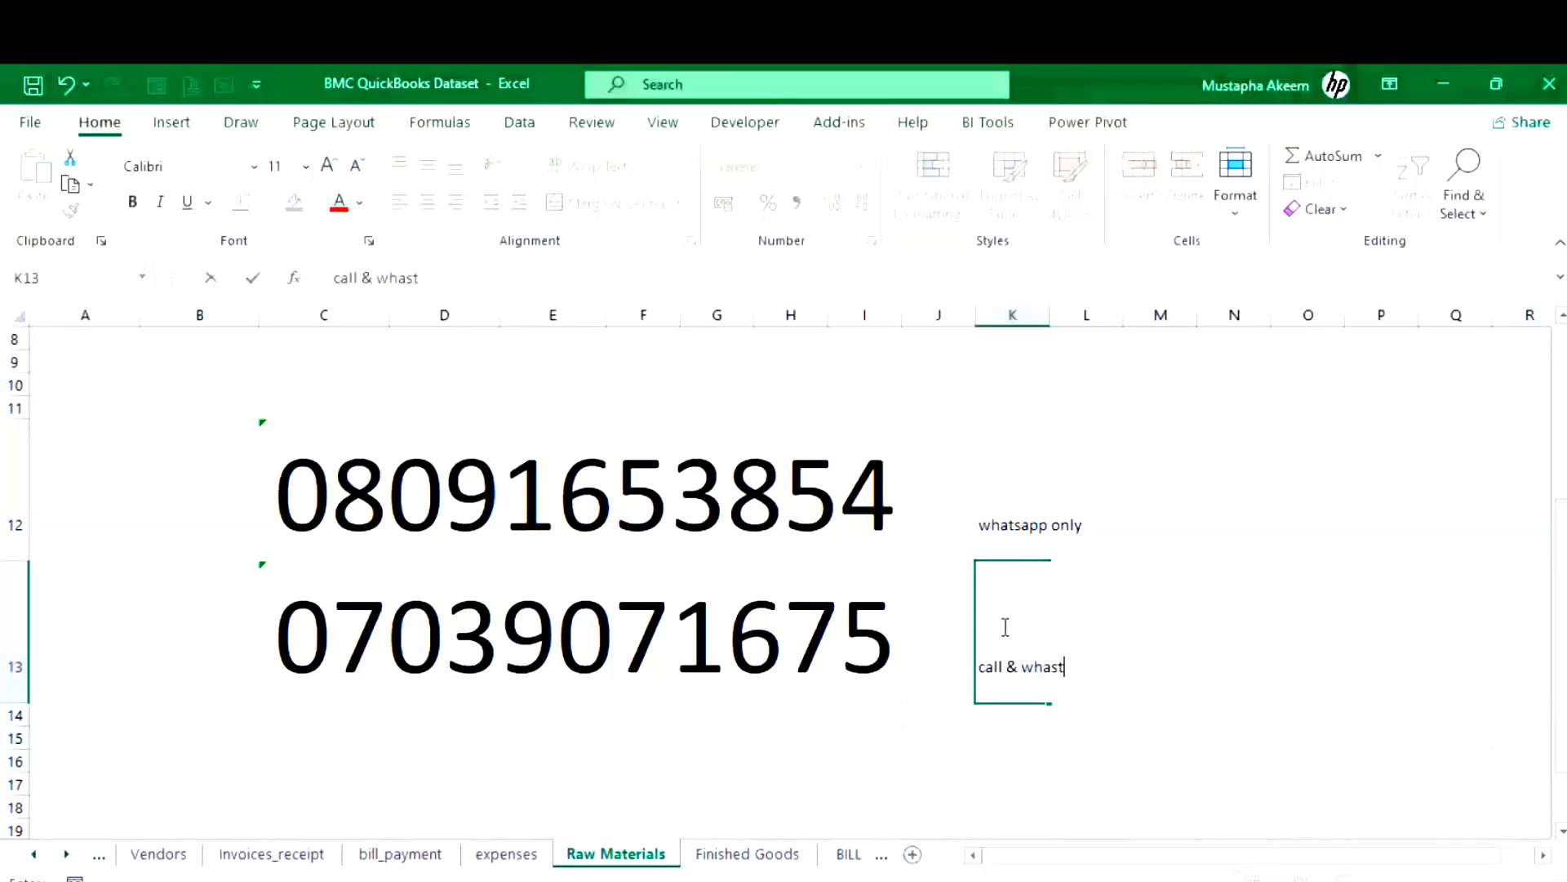
type("app")
left_click(535, 693)
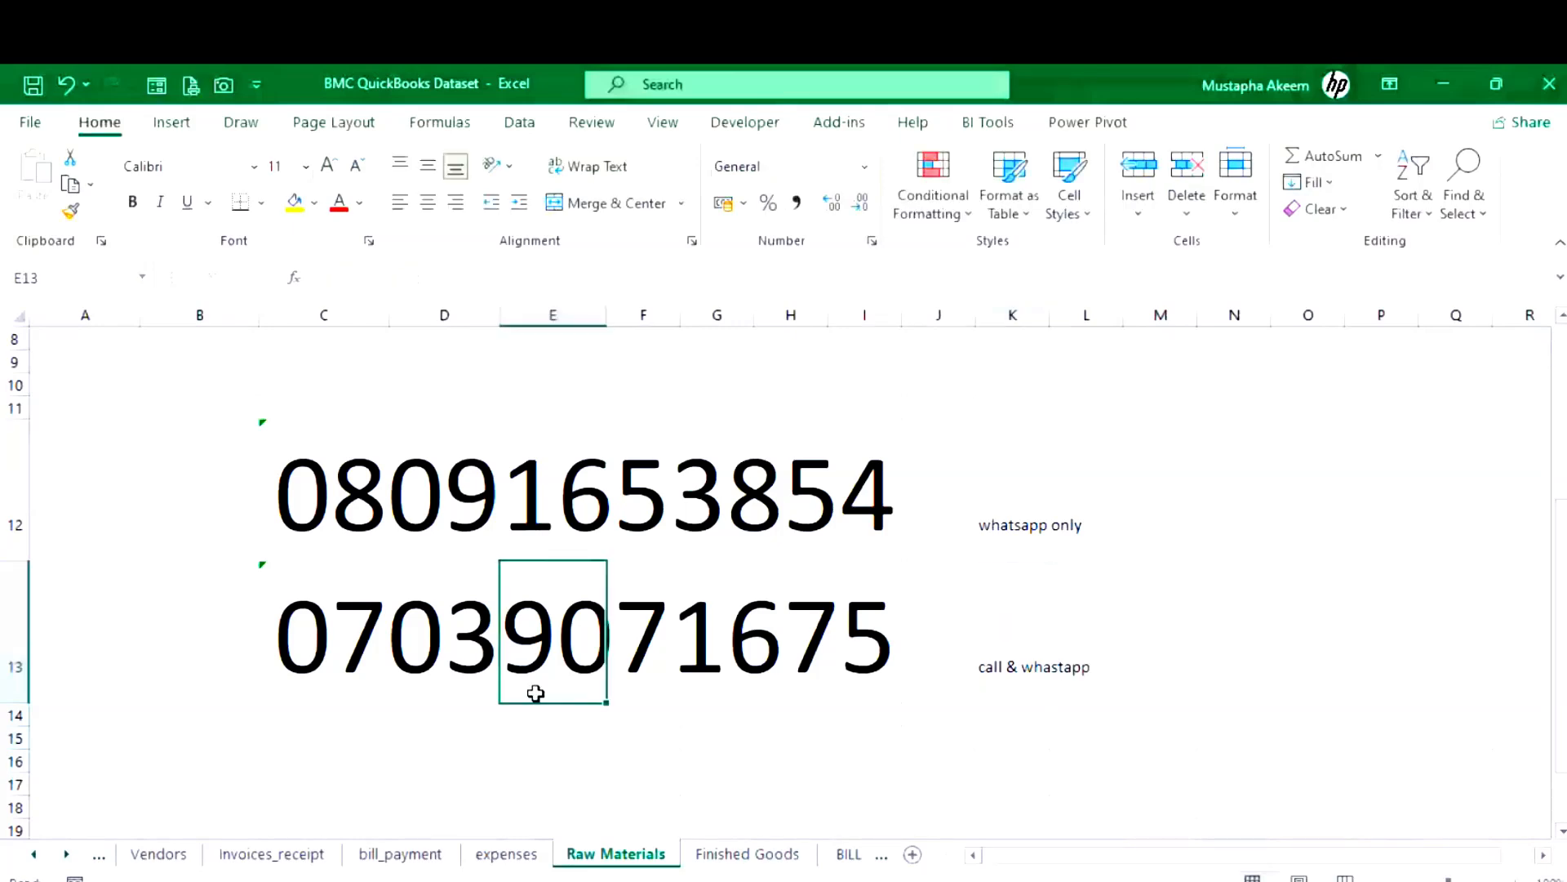
- Increase the font size of the K12:K13 labels
left_click_drag(1012, 489, 1010, 623)
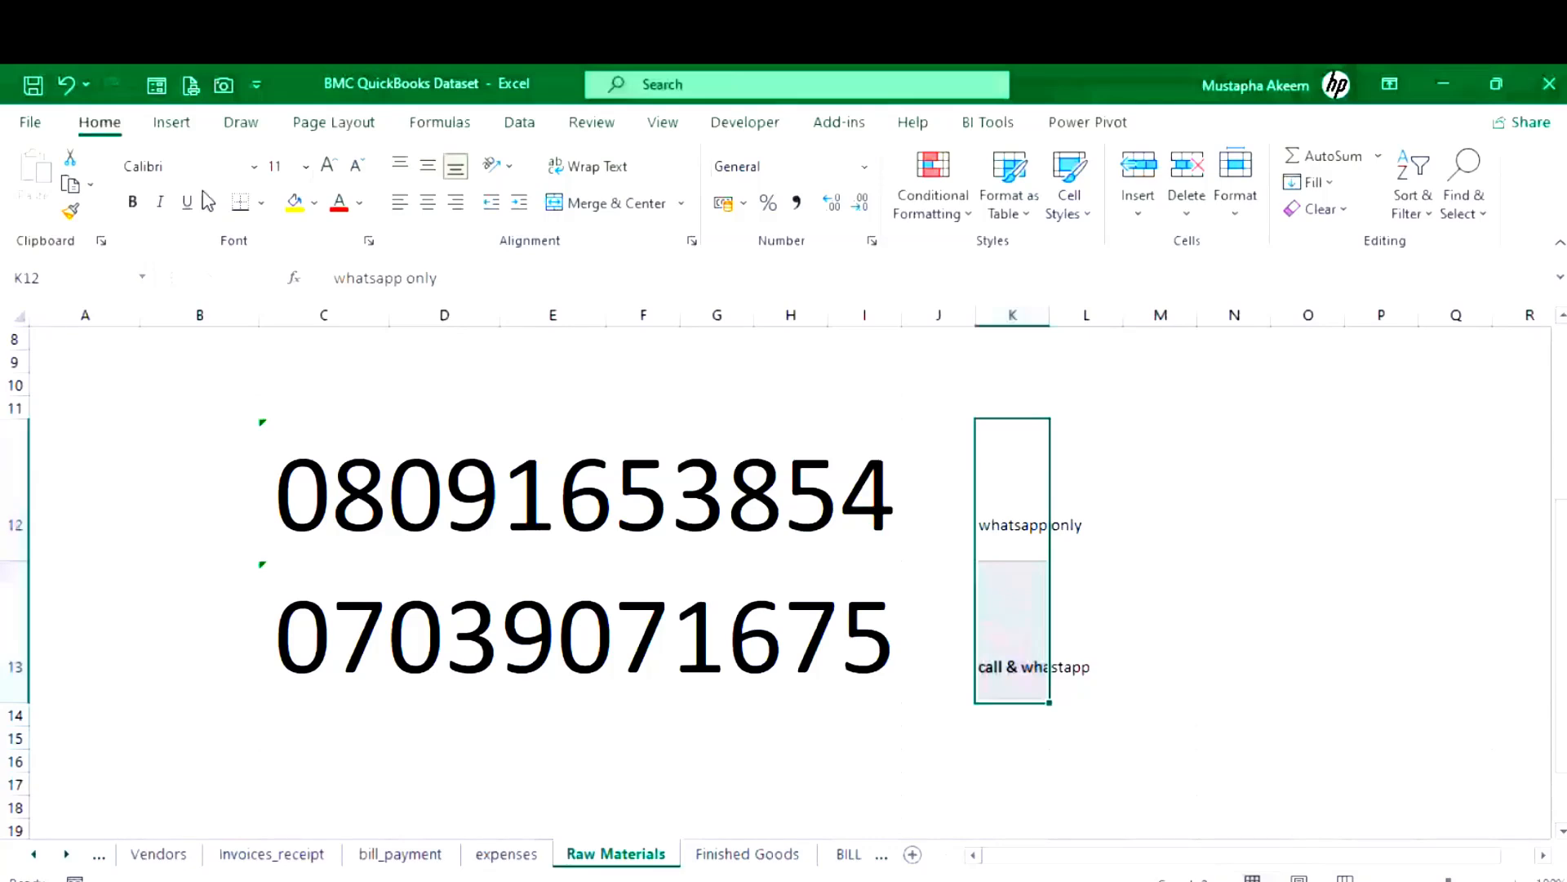
left_click(329, 166)
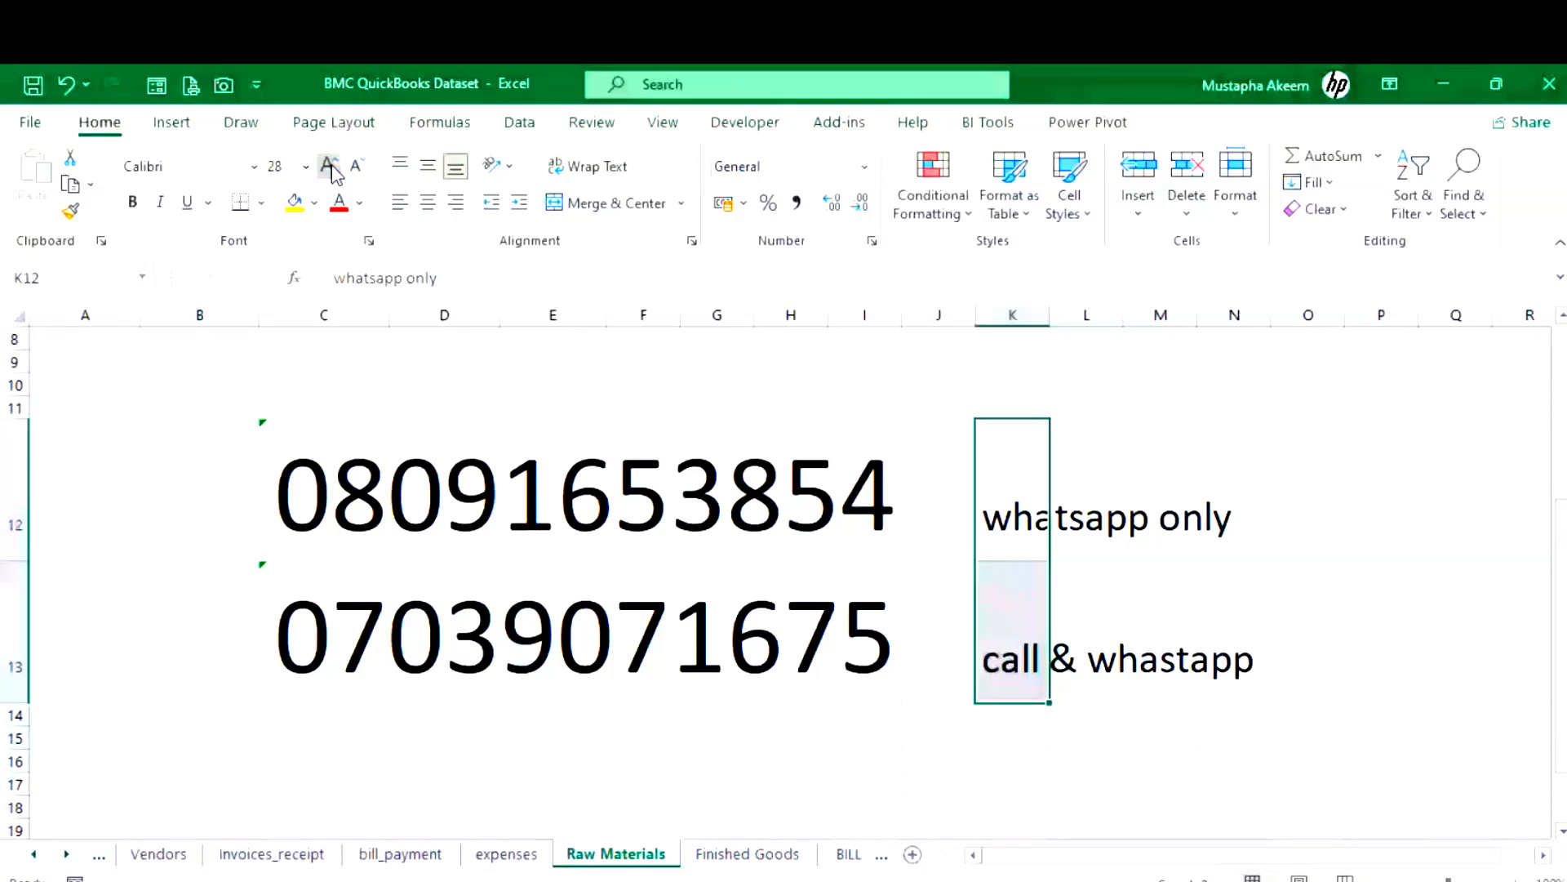
left_click(329, 166)
key("Right")
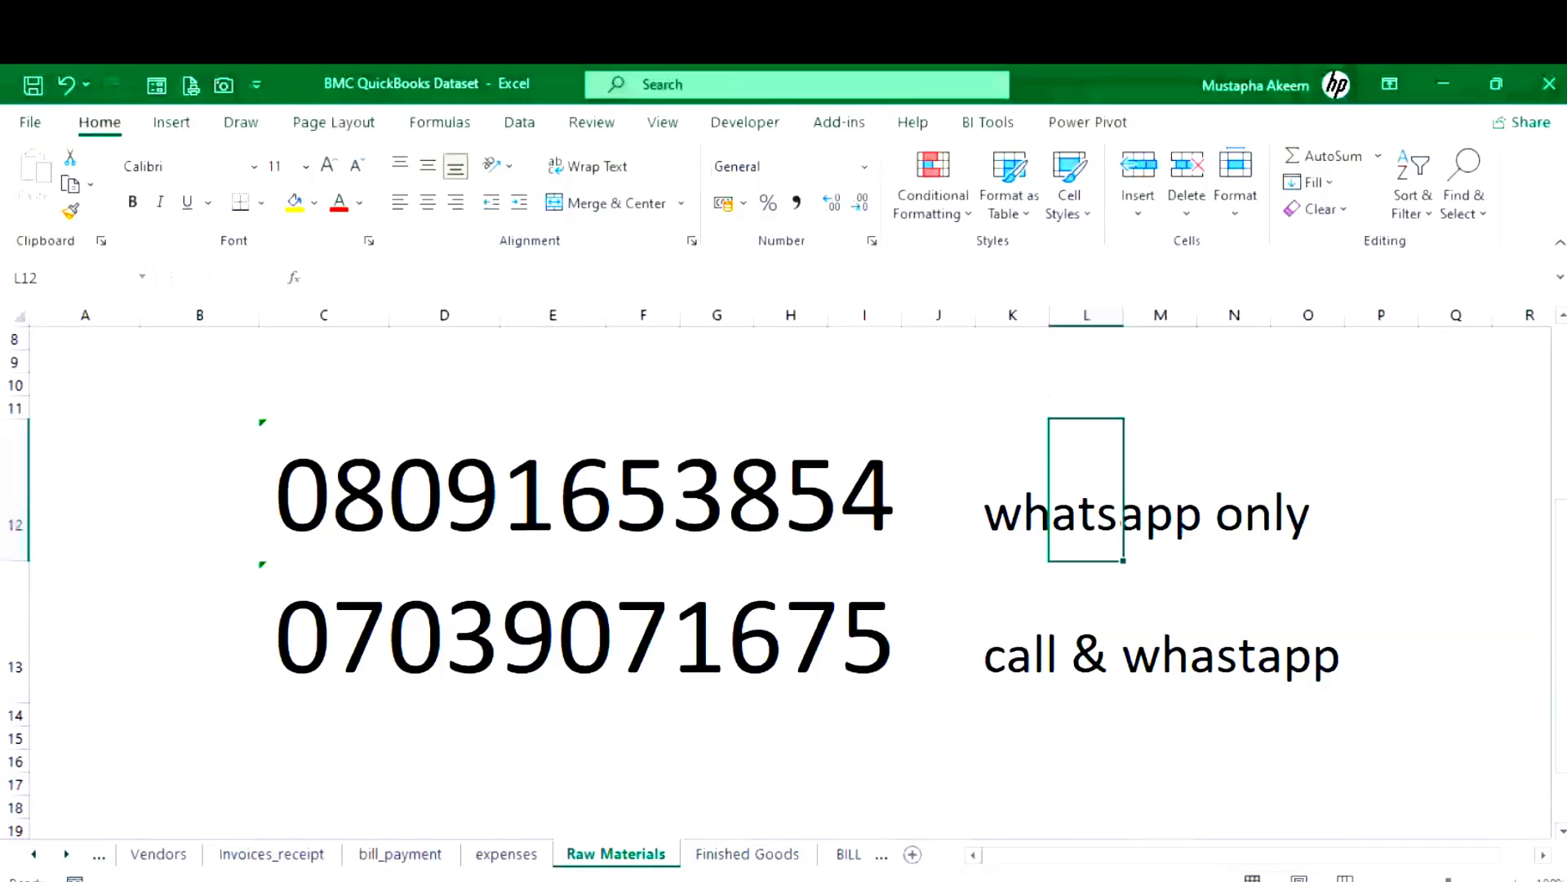
- Return from the worksheet to the QuickBooks Item List window
key("alt+Tab")
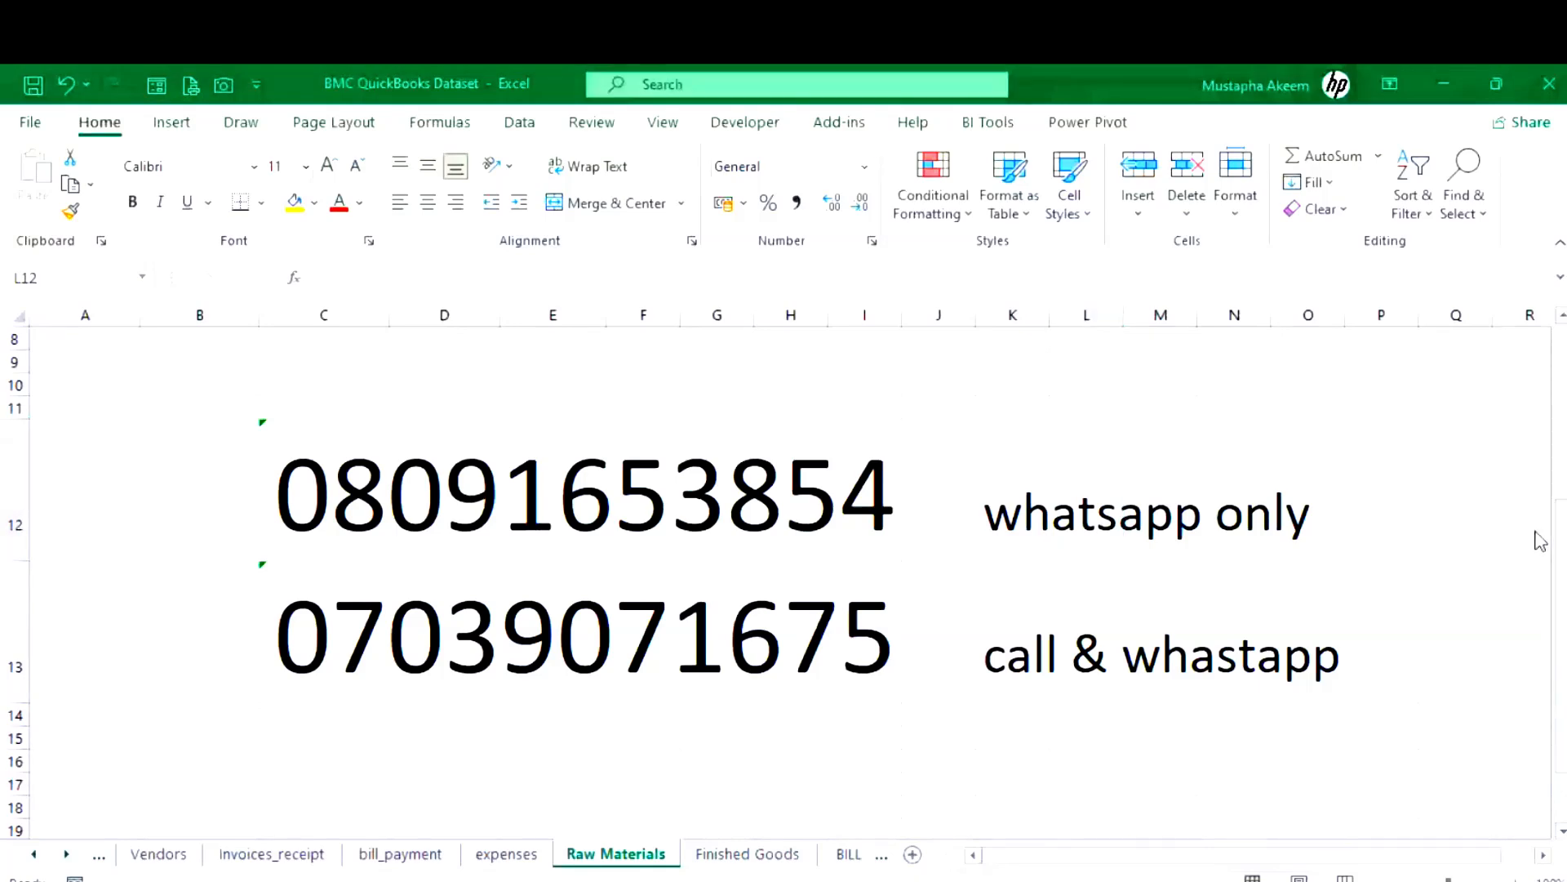
left_click(636, 490)
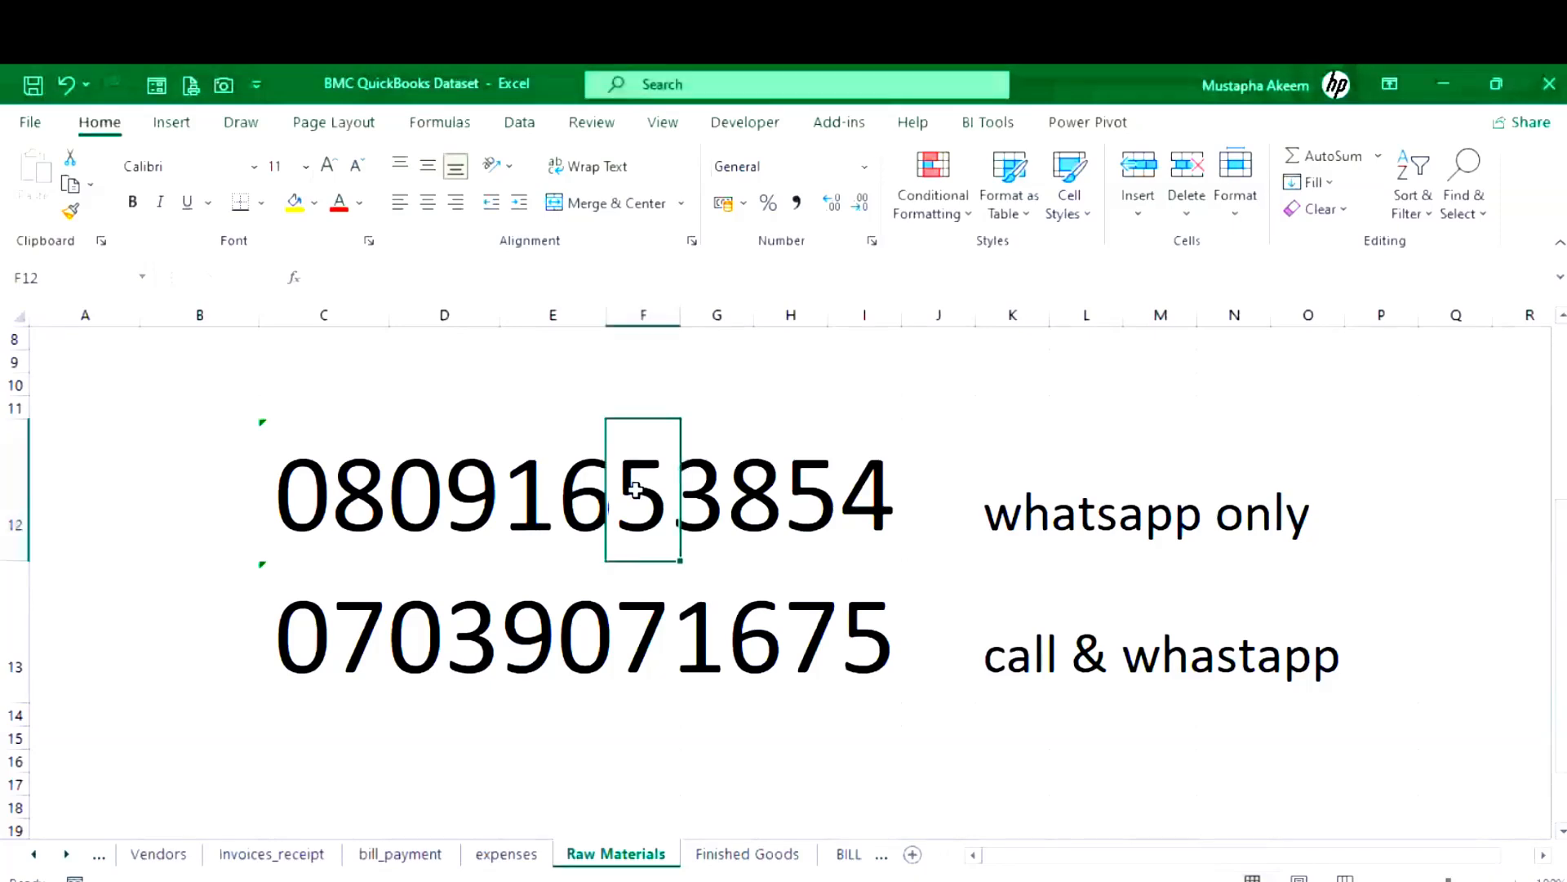
left_click(332, 489)
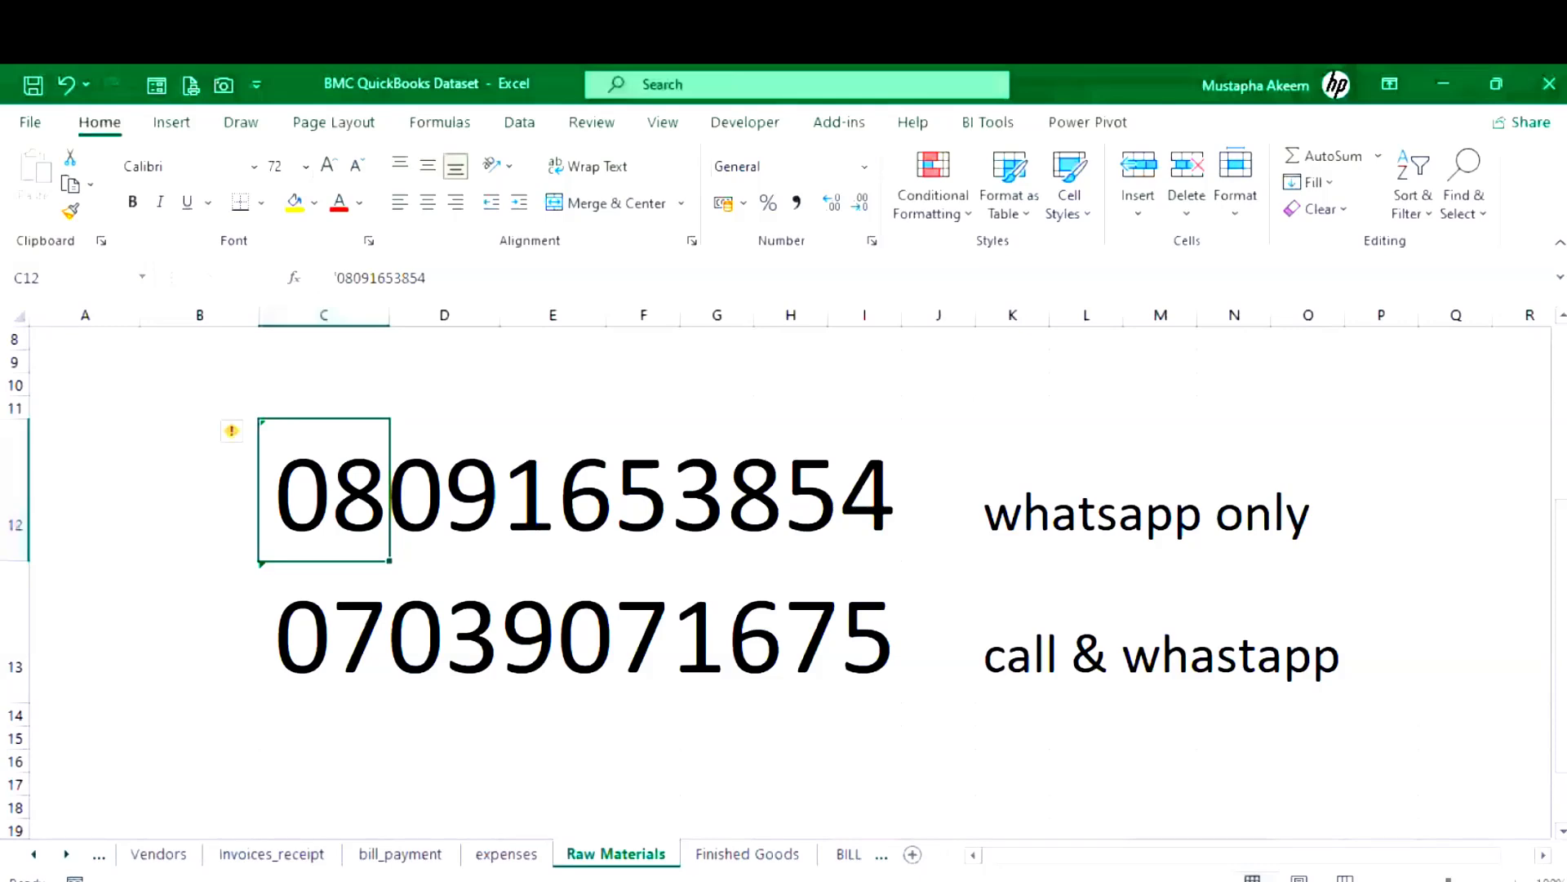
left_click(703, 880)
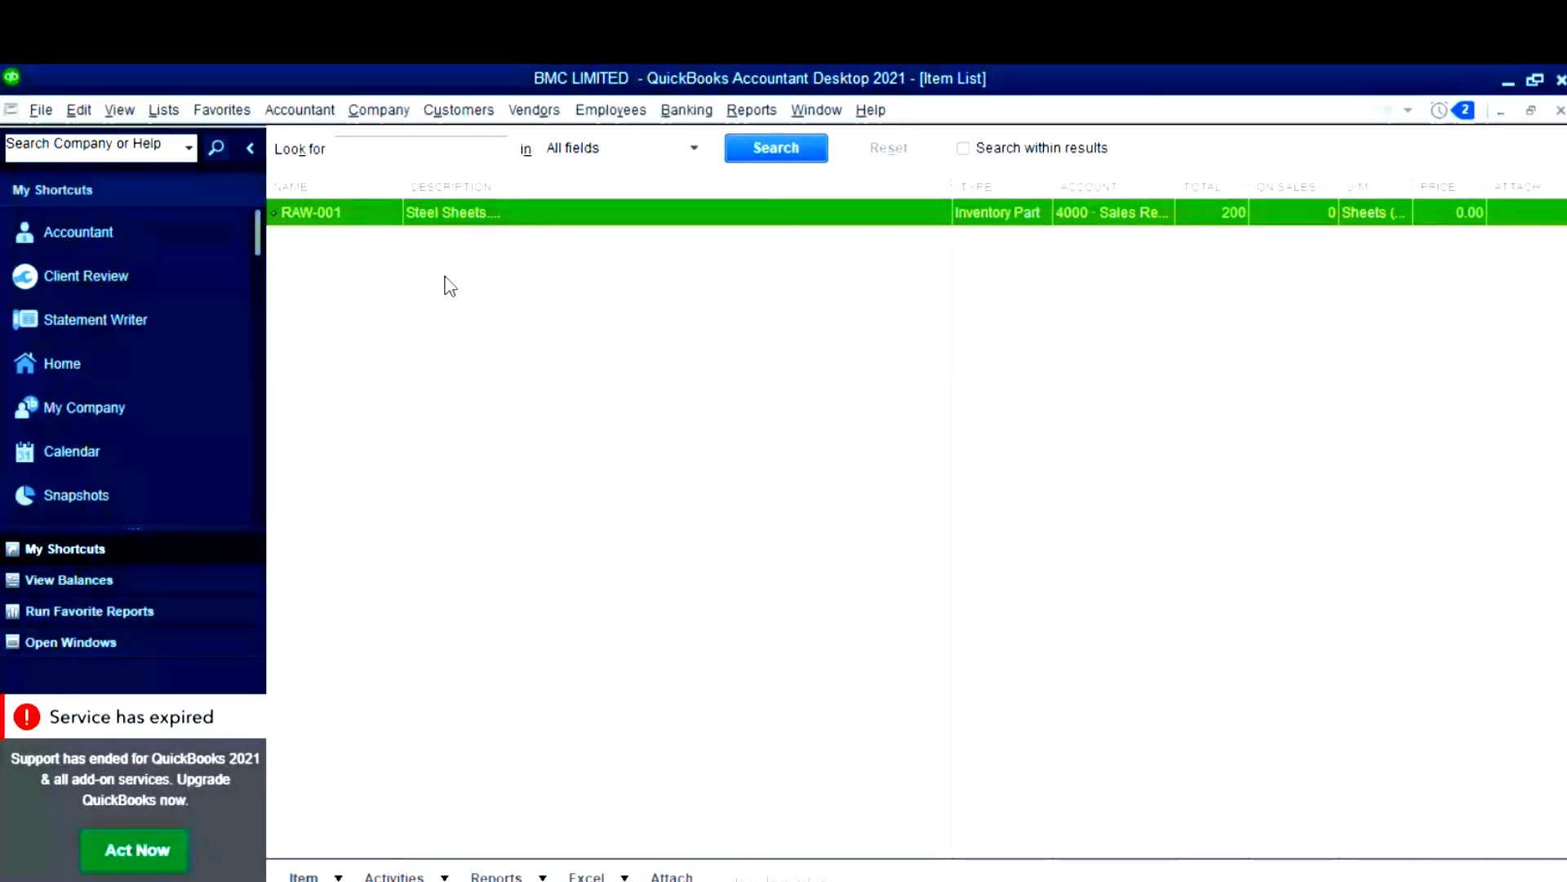
- Open the RAW-001 Steel Sheets row from the Item List in Edit Item
double_click(338, 207)
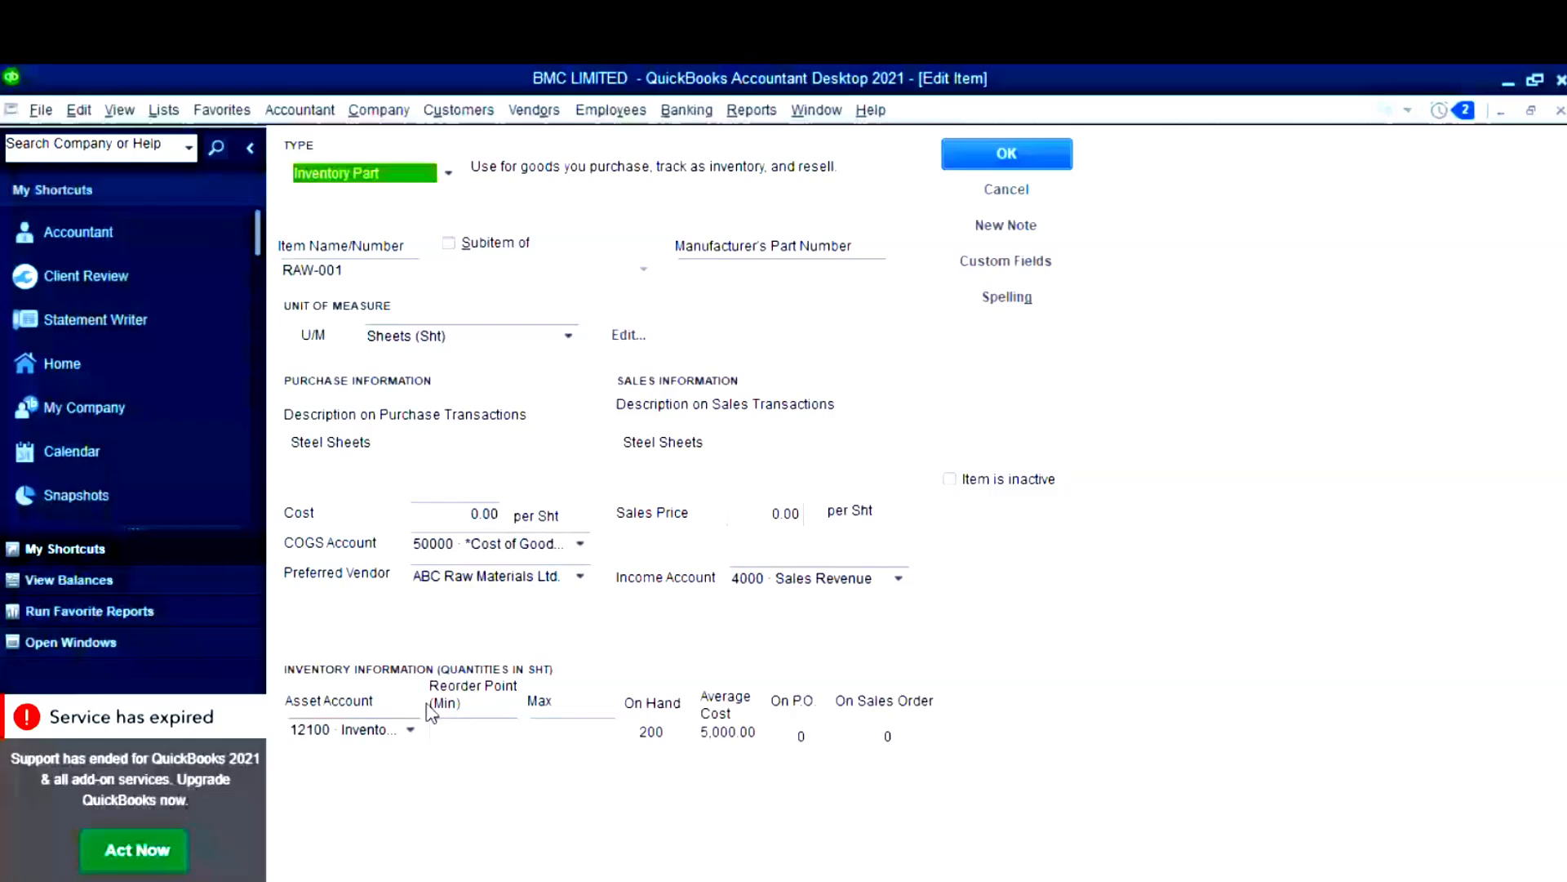
- Change RAW-001's COGS account to 5000 Cost of Goods Sold
left_click(576, 549)
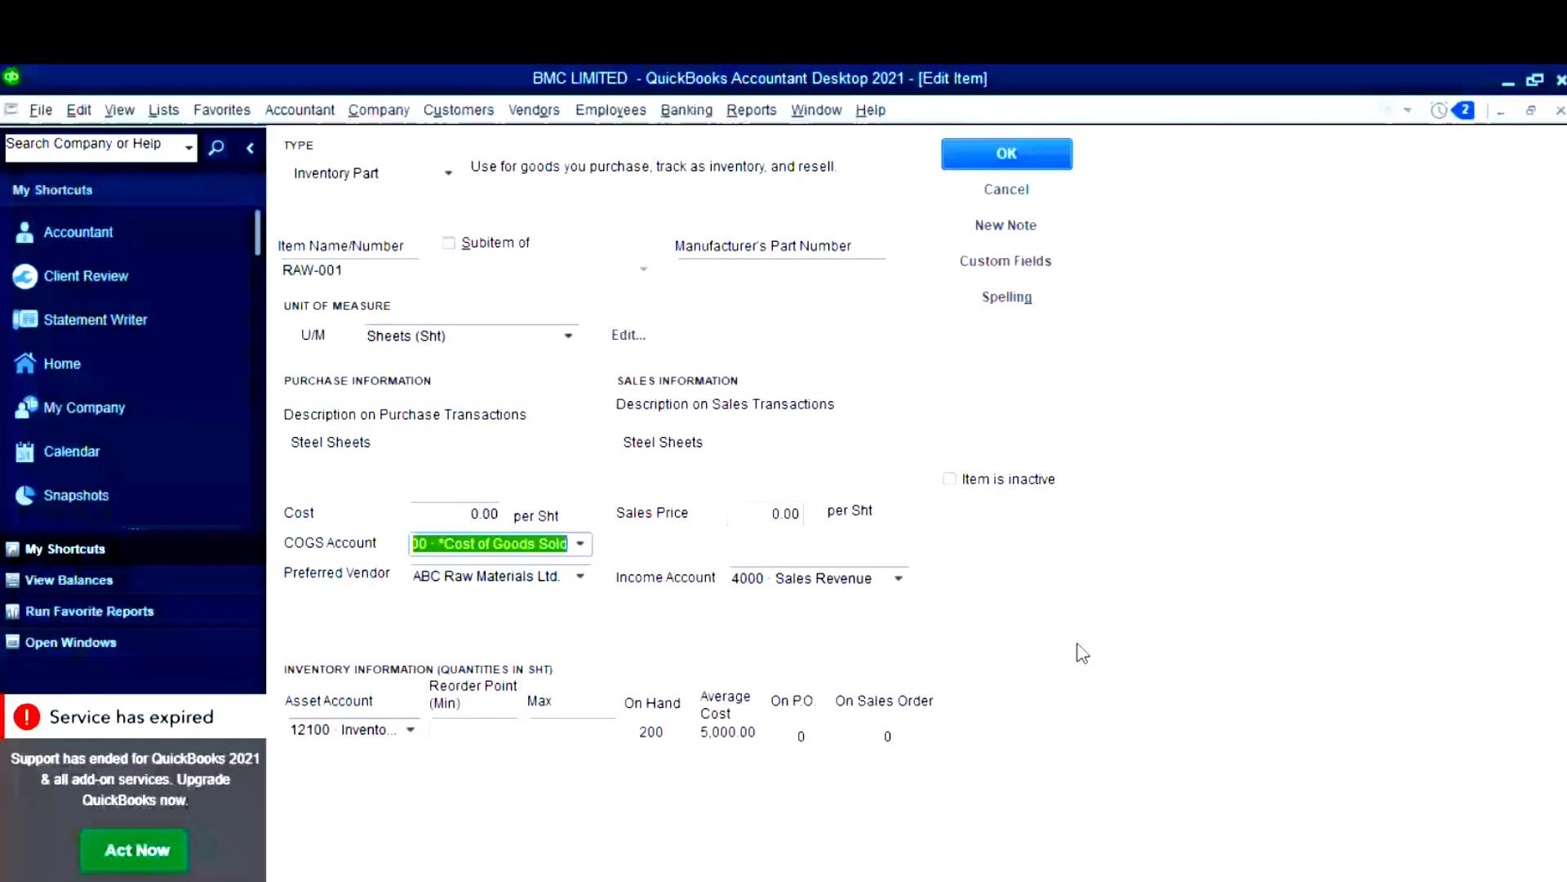
left_click(581, 544)
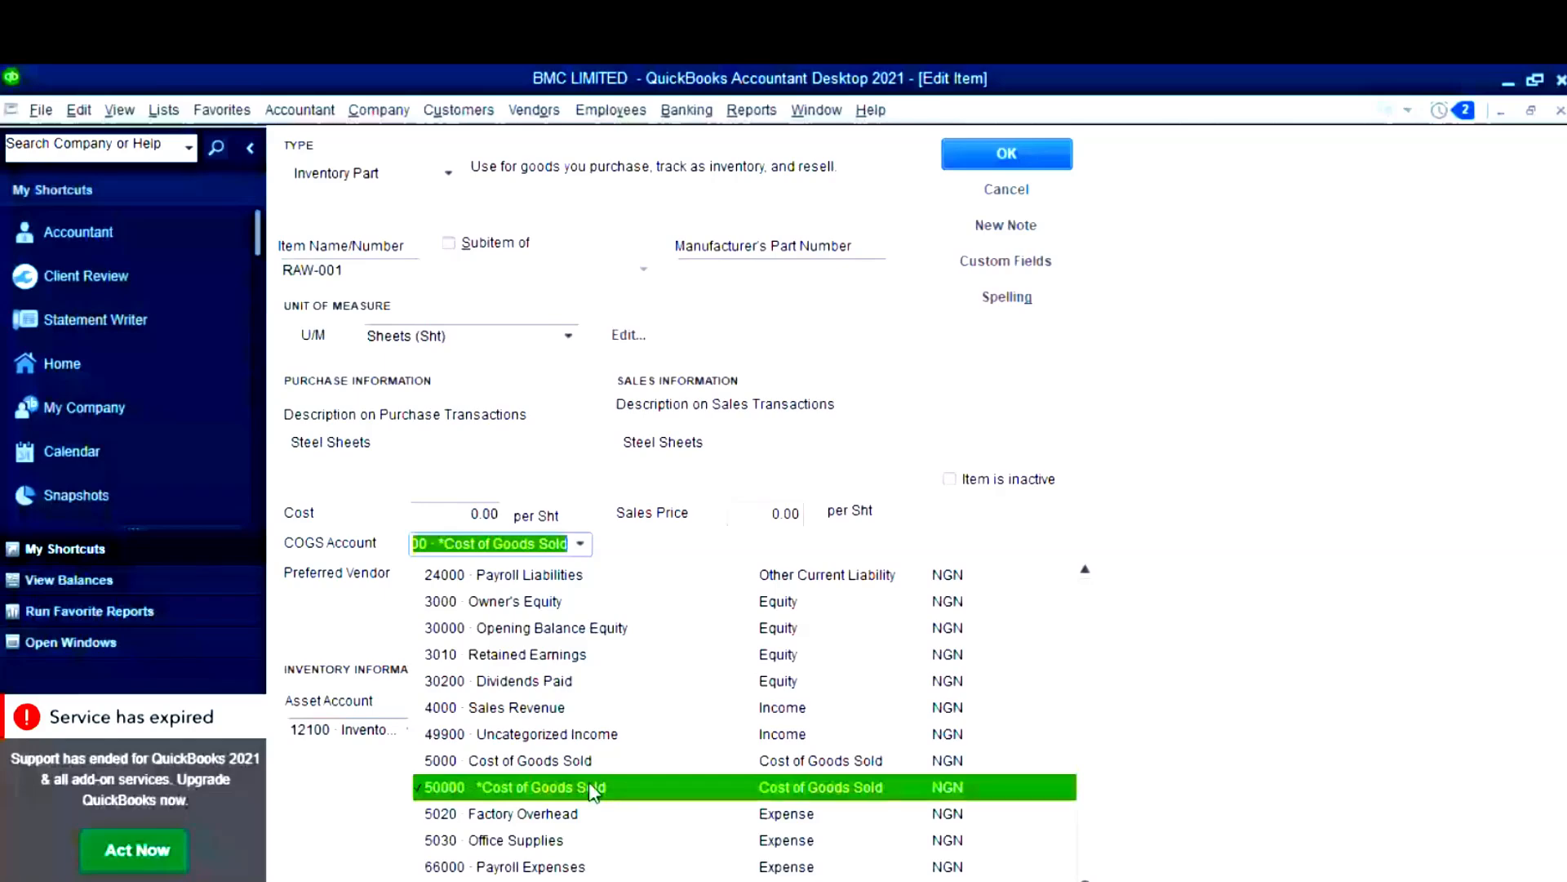
key("Up")
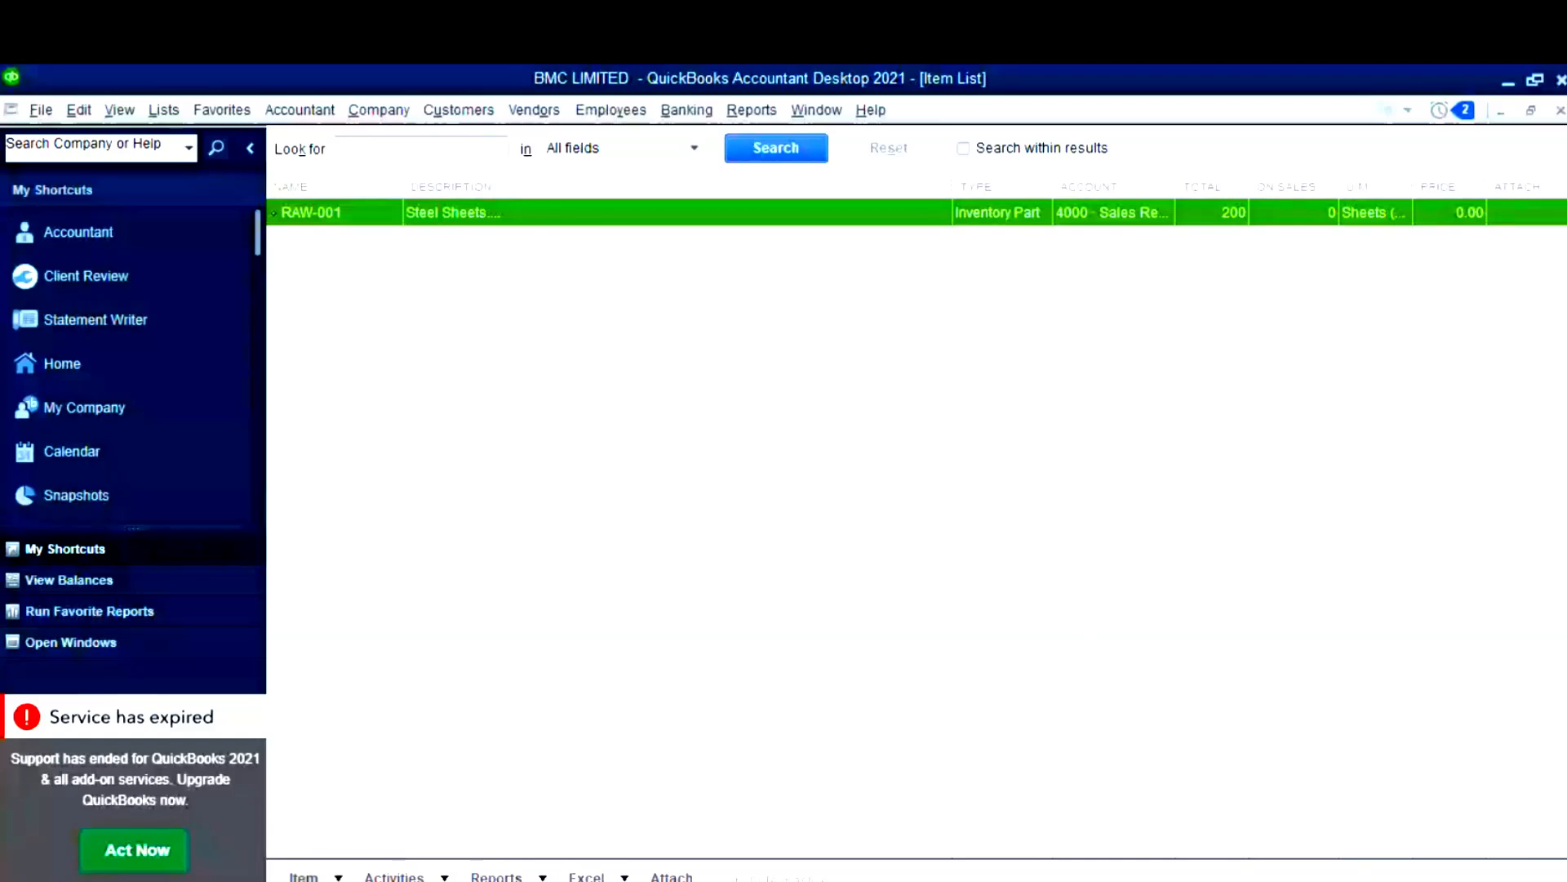
- Drag the Item List's NAME column wider beside the RAW-001 Steel Sheets entry
key("ctrl+n")
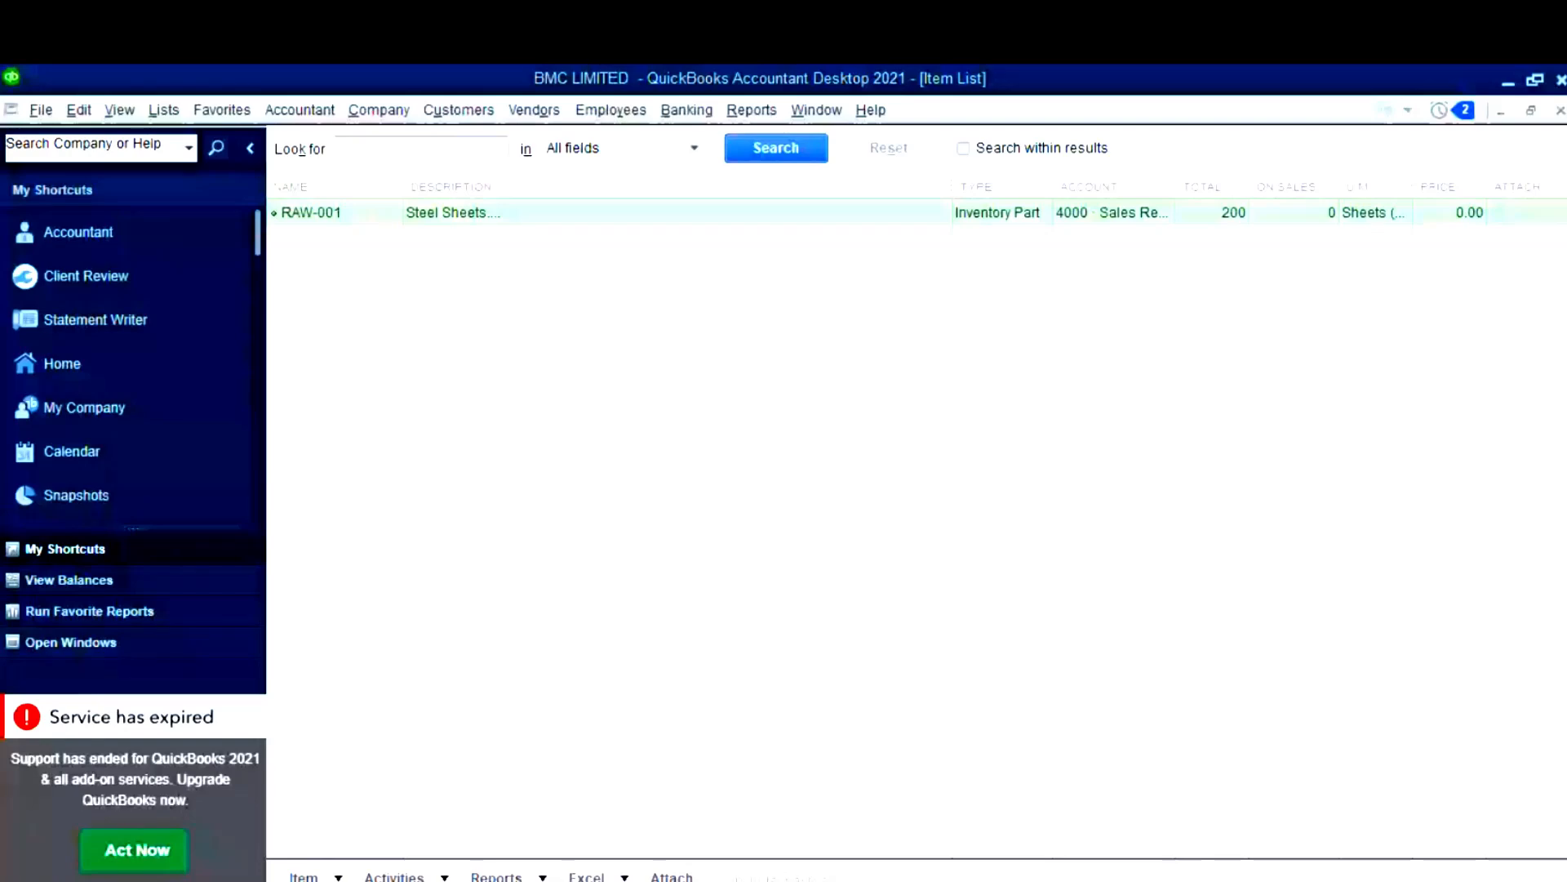
left_click_drag(403, 187, 454, 207)
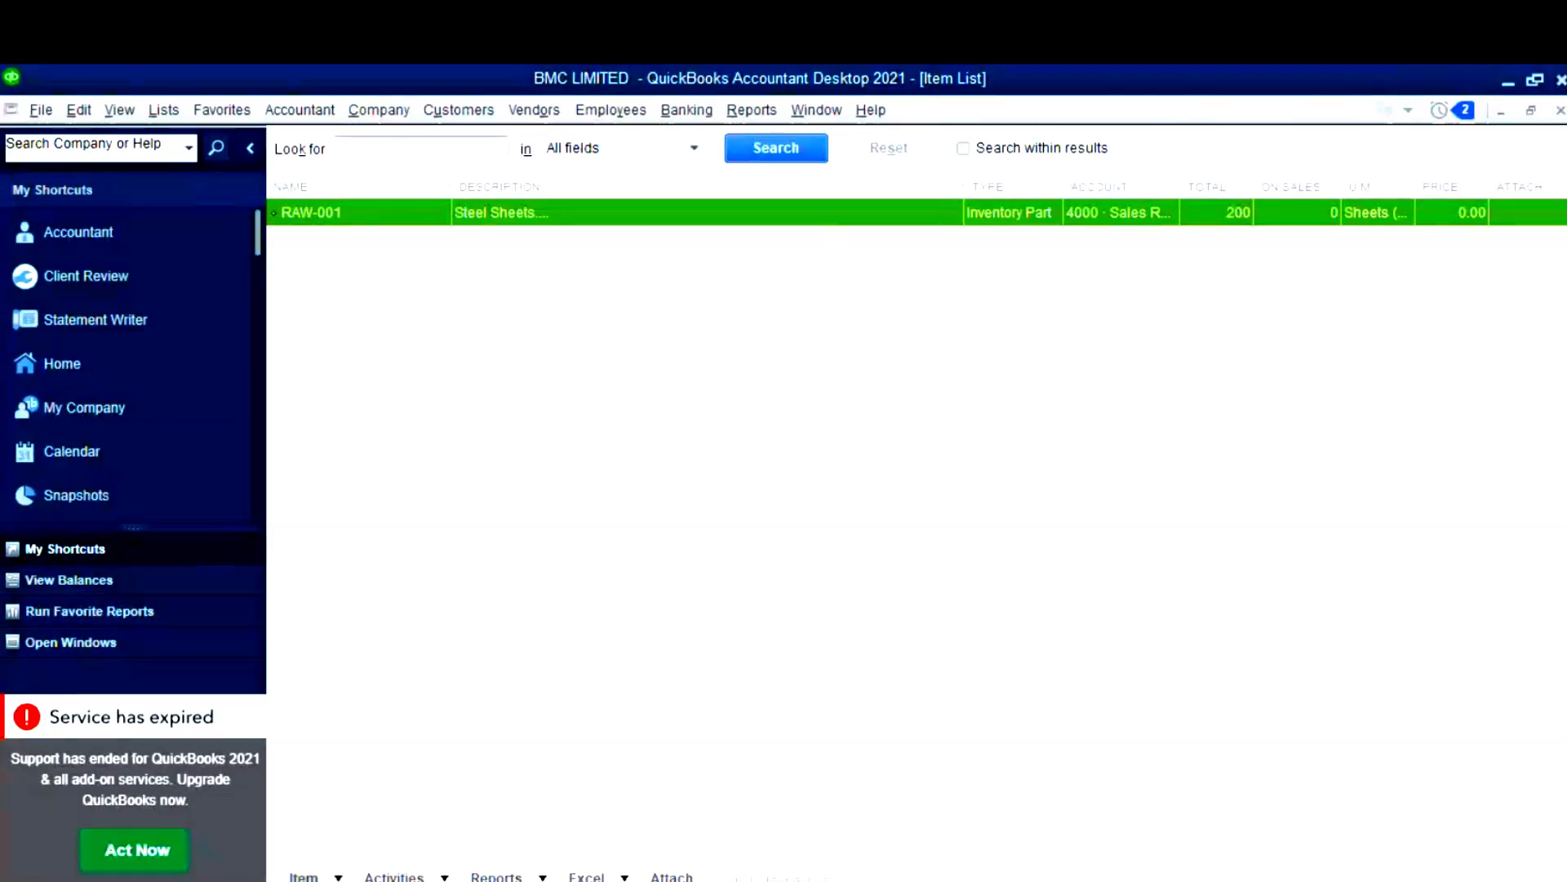
key("ctrl+n")
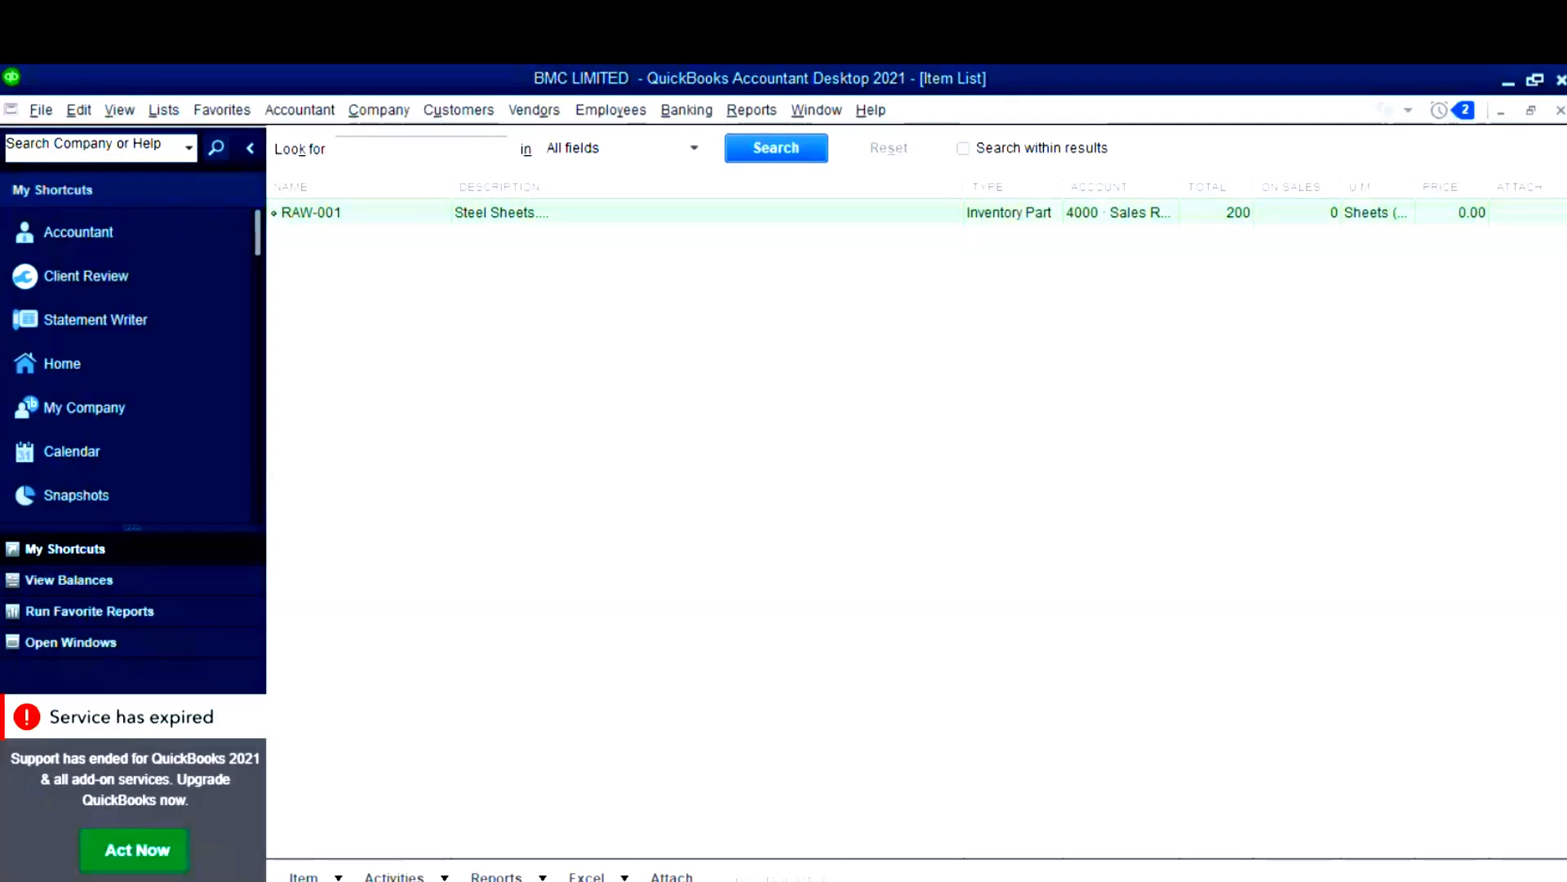